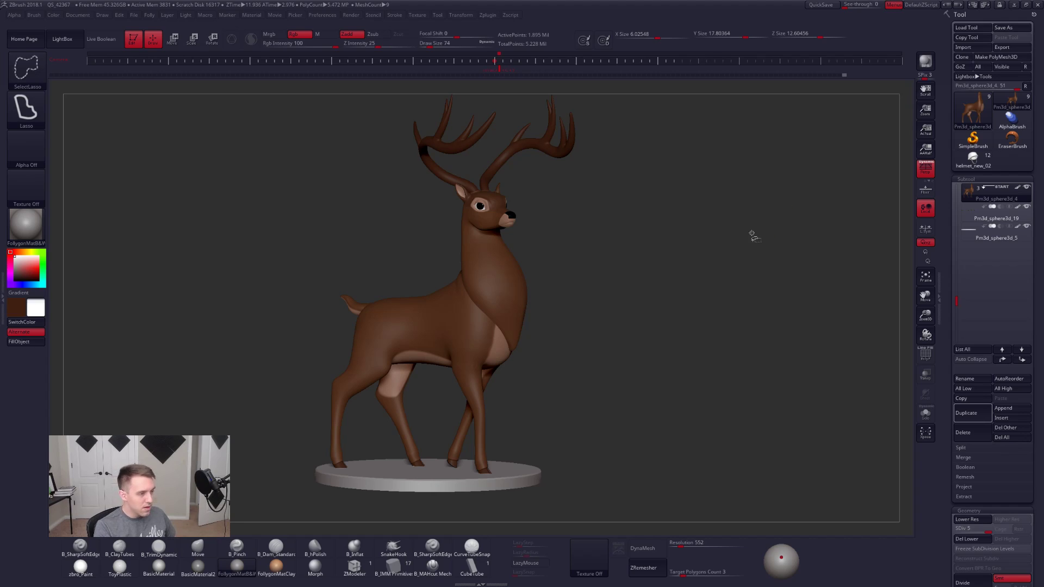
pyautogui.press('space')
pyautogui.press('space')
pyautogui.moveTo(713, 271); pyautogui.dragTo(730, 273)
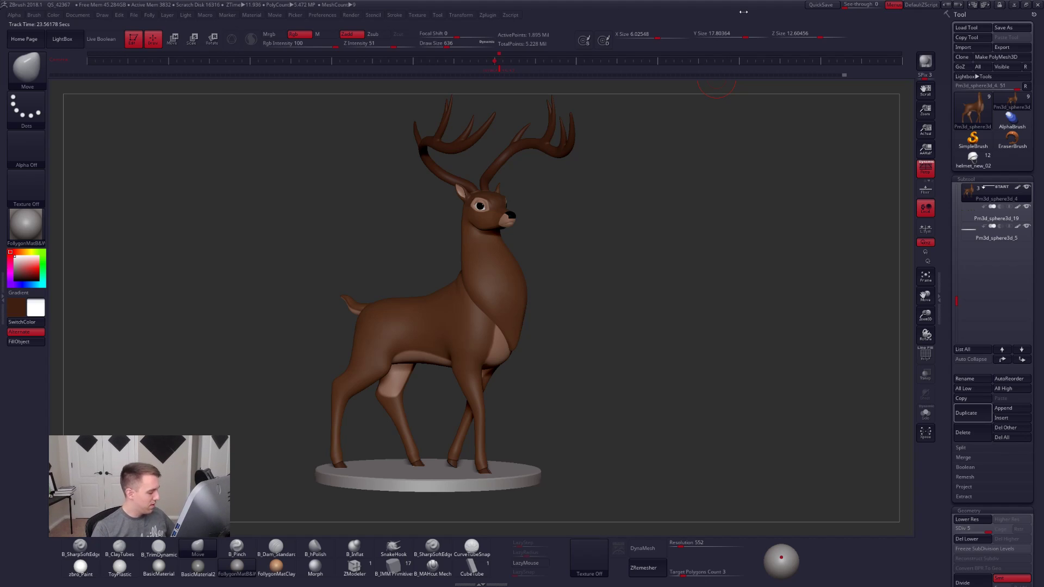
pyautogui.hotkey('ctrl', 'space')
pyautogui.press('space')
pyautogui.moveTo(690, 260); pyautogui.dragTo(691, 263)
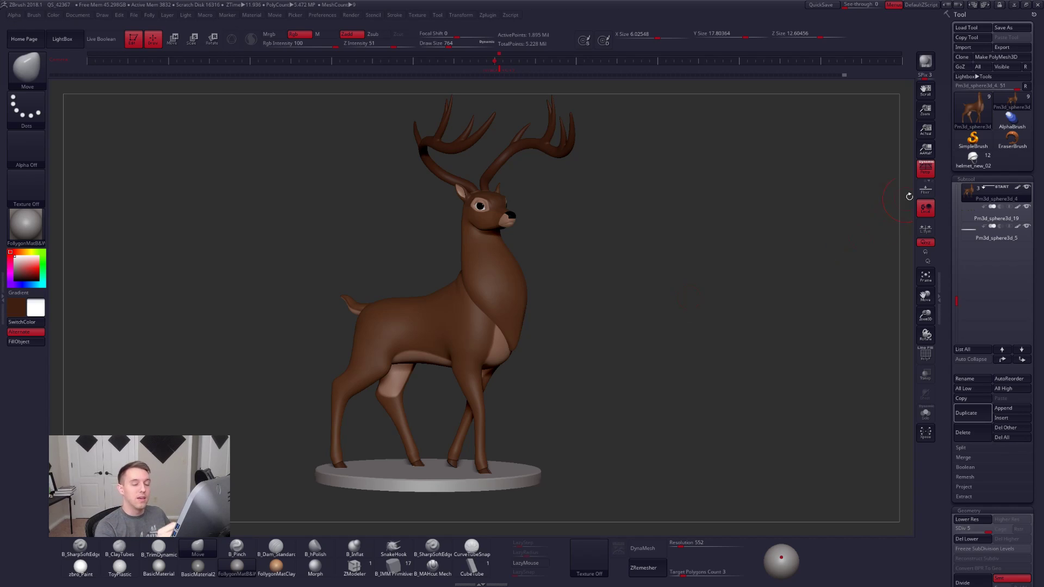
# Step: Switch to the helmet_new_02 soldier model and reduce the brush draw size to 160
pyautogui.click(972, 160)
pyautogui.moveTo(691, 359)
pyautogui.mouseDown()
pyautogui.moveTo(624, 354)
pyautogui.moveTo(627, 343)
pyautogui.moveTo(690, 354)
pyautogui.moveTo(672, 376)
pyautogui.mouseUp()
pyautogui.press('space')
pyautogui.click(689, 354)
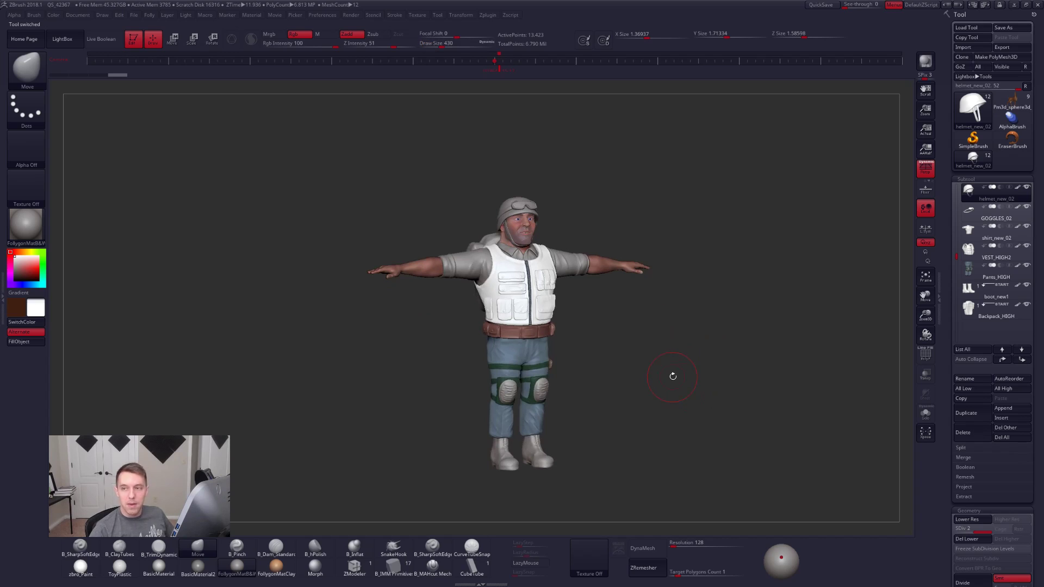
pyautogui.moveTo(667, 333); pyautogui.dragTo(662, 288)
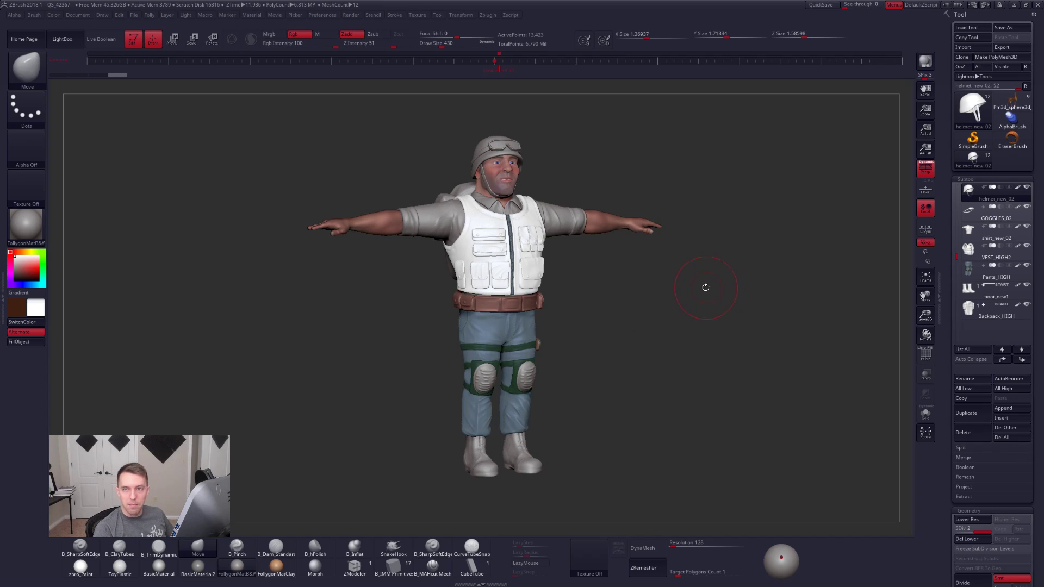
pyautogui.moveTo(627, 300)
pyautogui.mouseDown()
pyautogui.moveTo(511, 320)
pyautogui.moveTo(628, 304)
pyautogui.mouseUp()
pyautogui.press('space')
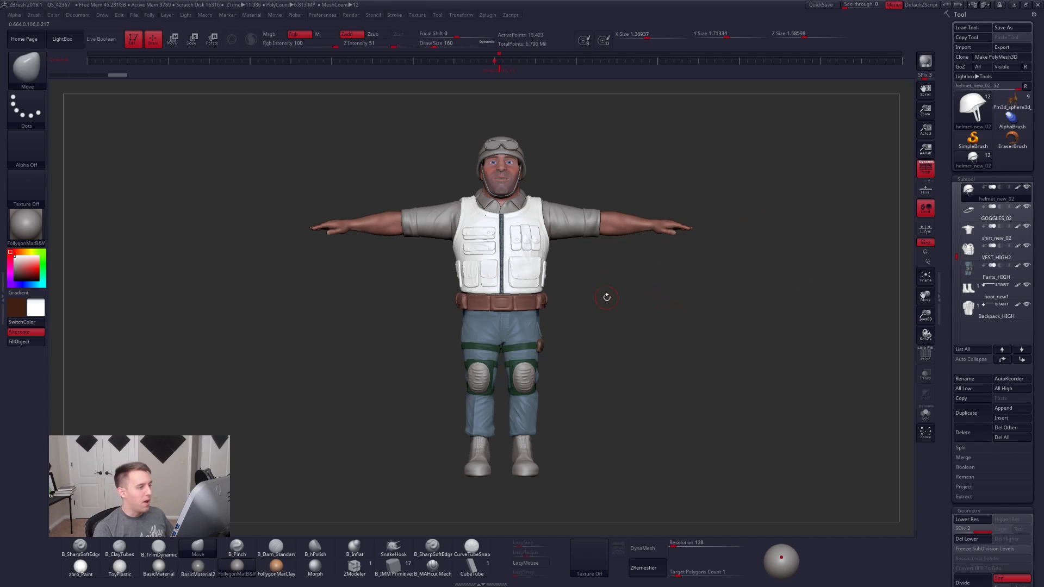
pyautogui.moveTo(606, 295); pyautogui.dragTo(644, 299)
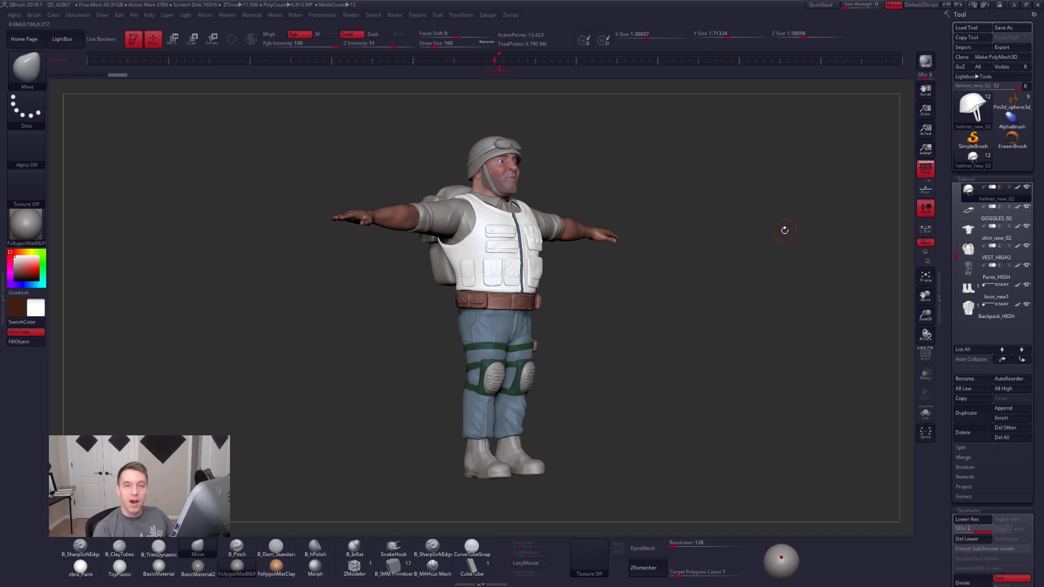
# Step: Bring up the deer model to view the whole figure, and return to the soldier model
pyautogui.click(1012, 102)
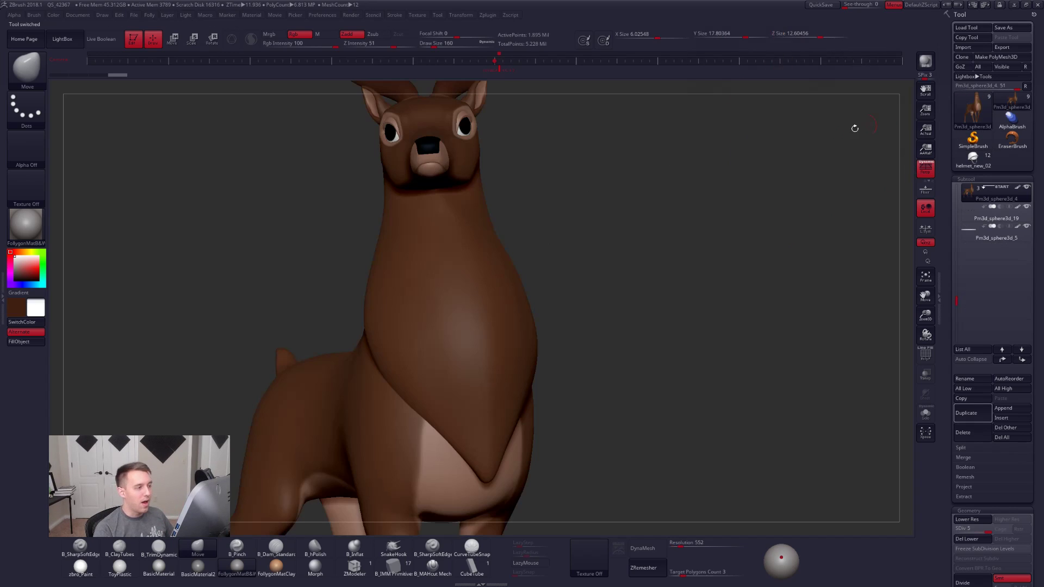
pyautogui.moveTo(685, 213)
pyautogui.keyDown('alt'); pyautogui.mouseDown()
pyautogui.moveTo(588, 259)
pyautogui.moveTo(685, 234)
pyautogui.moveTo(672, 255)
pyautogui.moveTo(674, 225)
pyautogui.mouseUp(); pyautogui.keyUp('alt')
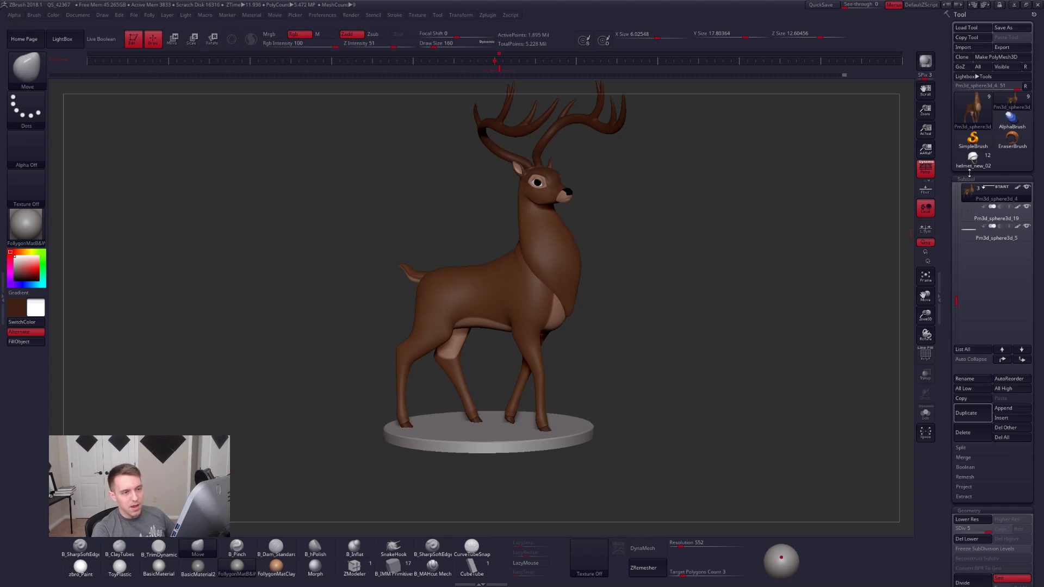
pyautogui.click(972, 161)
pyautogui.moveTo(715, 266); pyautogui.dragTo(678, 276)
pyautogui.press('f')
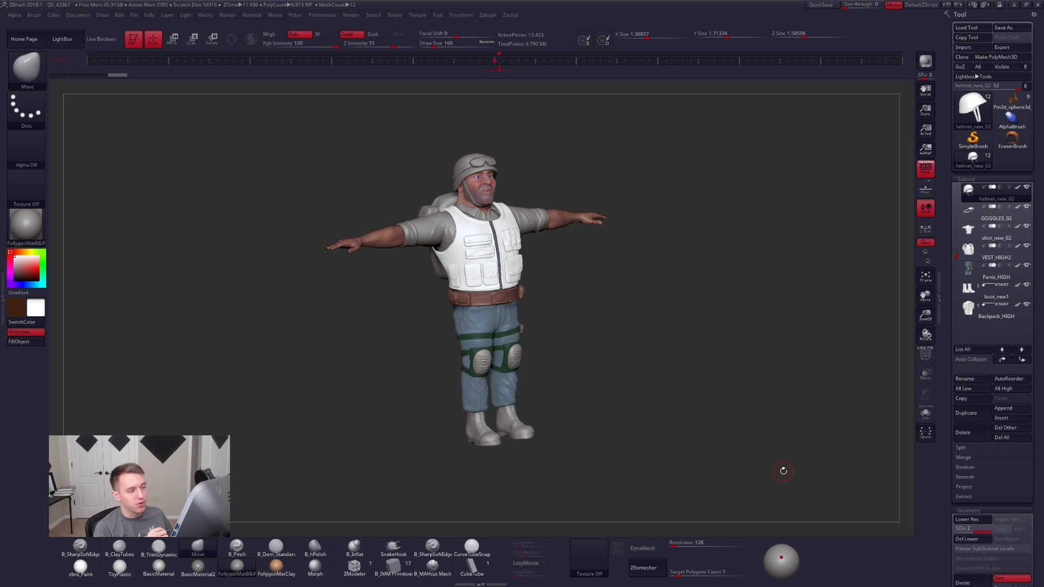
# Step: Turn off polypaint on all of the soldier's subtools and switch the material to BasicMaterial
pyautogui.moveTo(783, 471); pyautogui.dragTo(620, 438)
pyautogui.keyDown('alt'); pyautogui.click(632, 264); pyautogui.keyUp('alt')
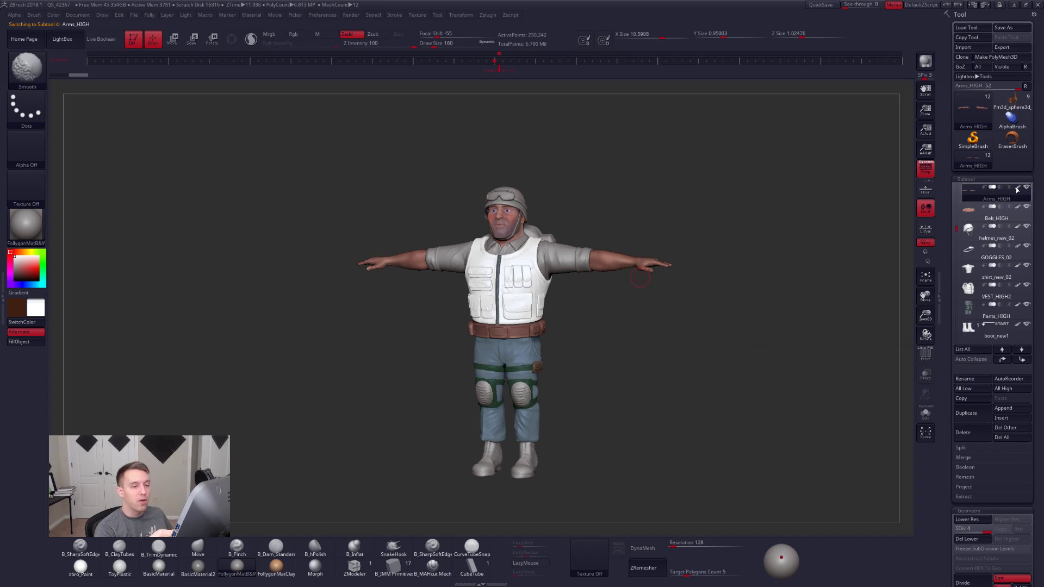
pyautogui.keyDown('shift'); pyautogui.click(1018, 187); pyautogui.keyUp('shift')
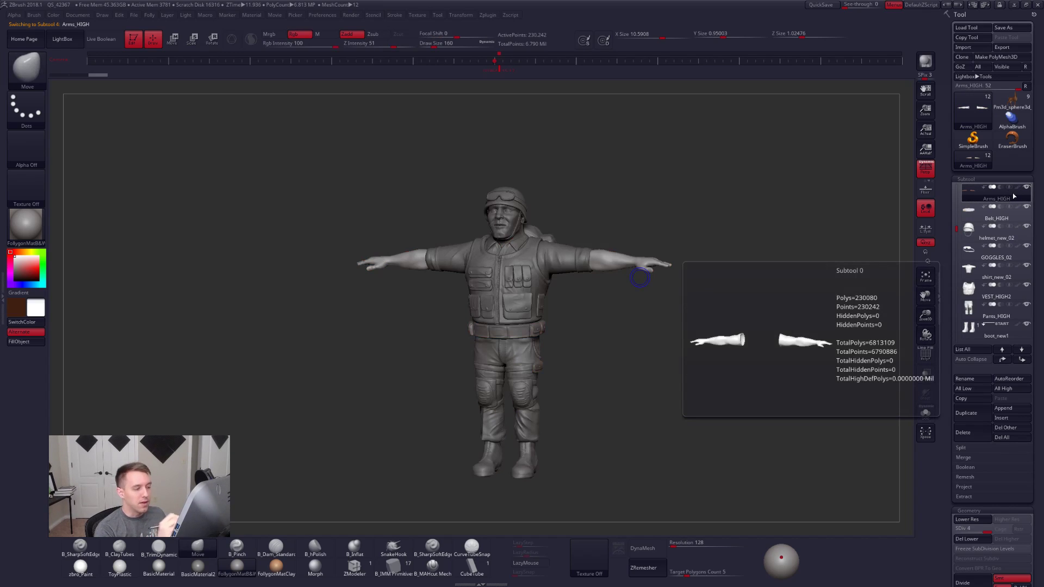
pyautogui.click(158, 568)
# Step: Inspect the Arms_HIGH subtool in isolation with its wireframe at lower subdivision levels, and restore the full soldier at the highest level
pyautogui.moveTo(506, 352); pyautogui.dragTo(612, 371, button='right')
pyautogui.hotkey('alt', 's')
pyautogui.hotkey('shift', 'f')
pyautogui.moveTo(500, 274)
pyautogui.keyDown('ctrl'); pyautogui.mouseDown(button='right')
pyautogui.moveTo(528, 367)
pyautogui.moveTo(564, 347)
pyautogui.moveTo(578, 324)
pyautogui.moveTo(565, 321)
pyautogui.moveTo(582, 338)
pyautogui.moveTo(550, 330)
pyautogui.mouseUp(button='right'); pyautogui.keyUp('ctrl')
pyautogui.hotkey('shift', 'd')
pyautogui.hotkey('shift', 'd')
pyautogui.hotkey('shift', 'd')
pyautogui.hotkey('shift', 'f')
pyautogui.press('d')
pyautogui.press('d')
pyautogui.press('d')
pyautogui.hotkey('alt', 's')
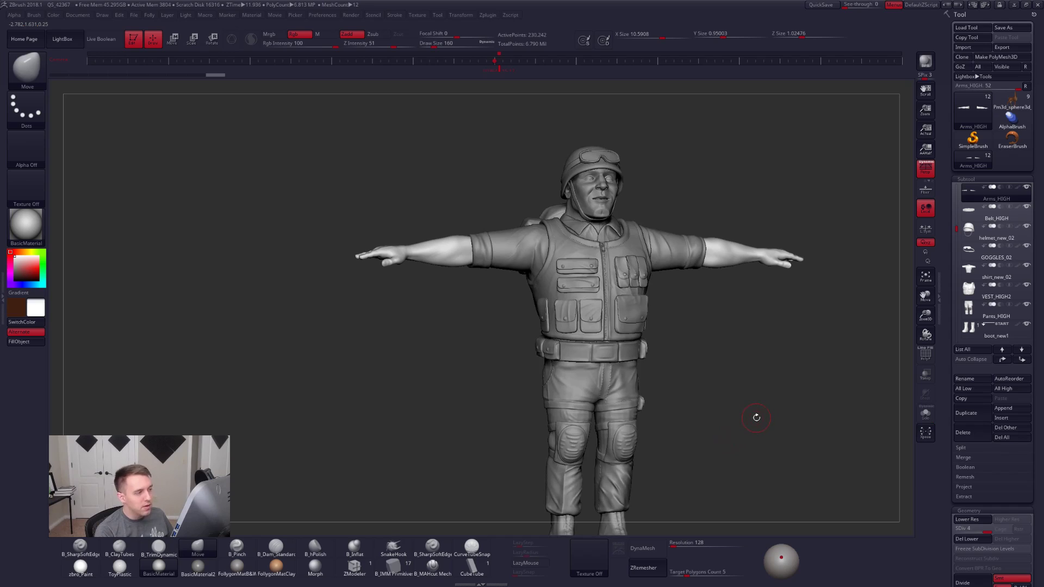
# Step: Make the soldier's Pants_HIGH subtool active and view the trousers together with the full figure
pyautogui.keyDown('alt'); pyautogui.moveTo(781, 462); pyautogui.dragTo(758, 433, button='right'); pyautogui.keyUp('alt')
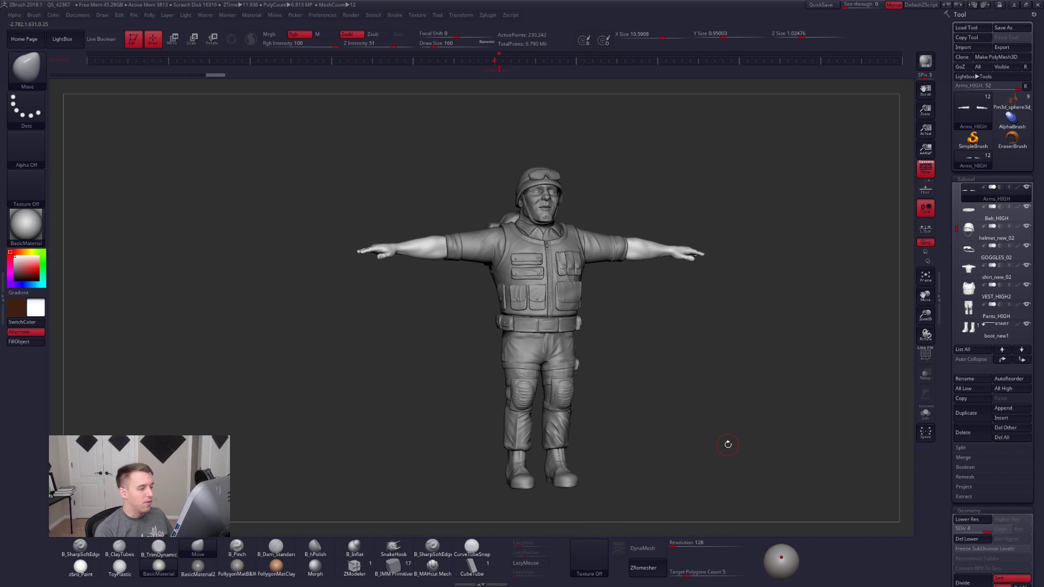
pyautogui.keyDown('alt'); pyautogui.click(565, 400); pyautogui.keyUp('alt')
pyautogui.moveTo(571, 425)
pyautogui.keyDown('alt'); pyautogui.mouseDown(button='right')
pyautogui.moveTo(594, 380)
pyautogui.moveTo(600, 409)
pyautogui.moveTo(647, 408)
pyautogui.moveTo(619, 410)
pyautogui.moveTo(584, 489)
pyautogui.mouseUp(button='right'); pyautogui.keyUp('alt')
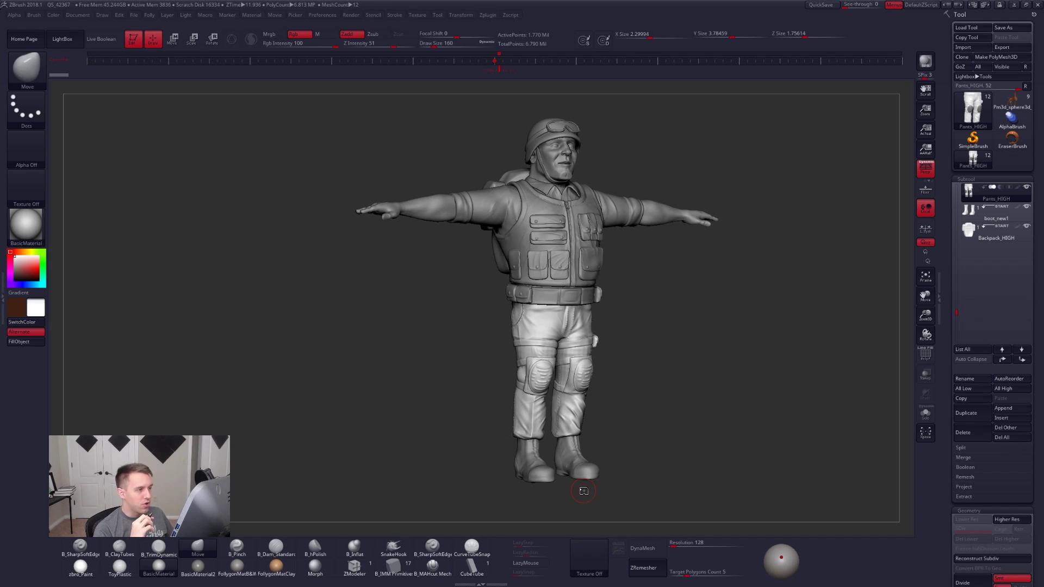
pyautogui.keyDown('alt'); pyautogui.moveTo(580, 190); pyautogui.dragTo(560, 252, button='right'); pyautogui.keyUp('alt')
pyautogui.keyDown('ctrl'); pyautogui.moveTo(748, 457); pyautogui.dragTo(748, 408, button='right'); pyautogui.keyUp('ctrl')
pyautogui.keyDown('alt'); pyautogui.moveTo(787, 475); pyautogui.dragTo(809, 474, button='right'); pyautogui.keyUp('alt')
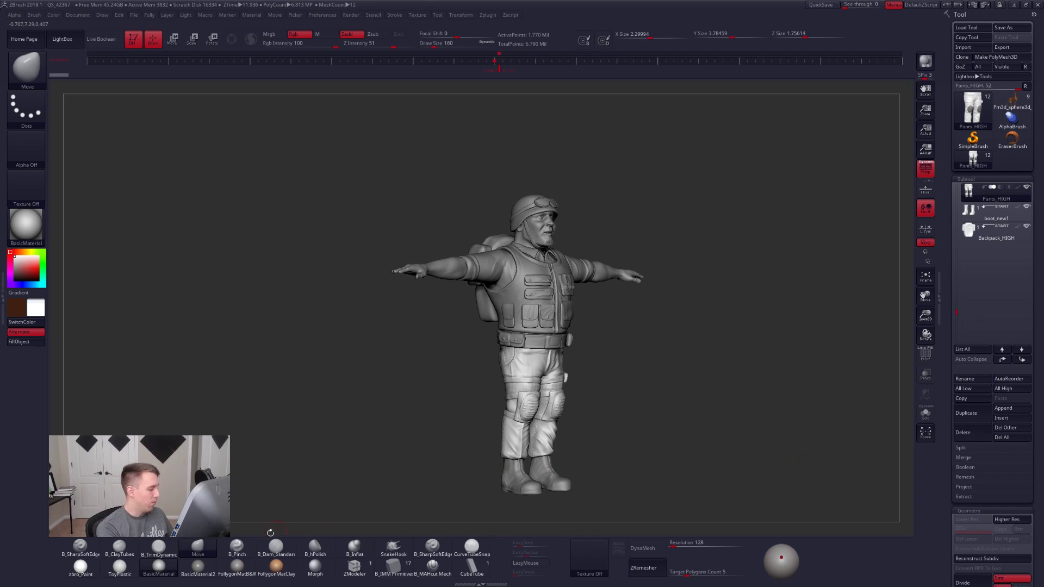
# Step: Switch the soldier's material to PolygonMatB&P
pyautogui.click(238, 566)
pyautogui.keyDown('alt'); pyautogui.moveTo(594, 425); pyautogui.dragTo(608, 432, button='right'); pyautogui.keyUp('alt')
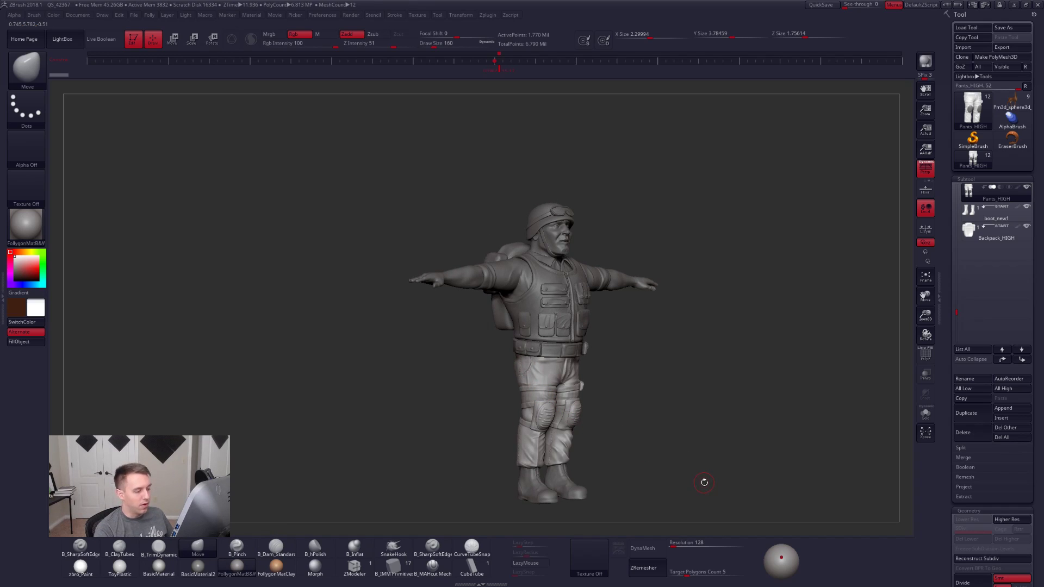
pyautogui.keyDown('alt'); pyautogui.moveTo(703, 482); pyautogui.dragTo(703, 461, button='right'); pyautogui.keyUp('alt')
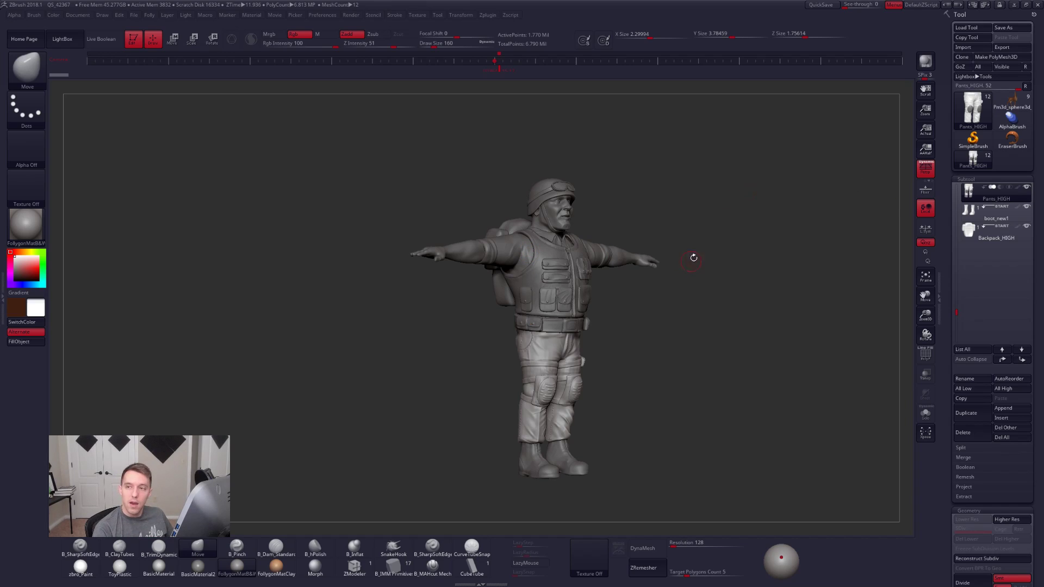
pyautogui.keyDown('alt'); pyautogui.moveTo(692, 260); pyautogui.dragTo(655, 252); pyautogui.keyUp('alt')
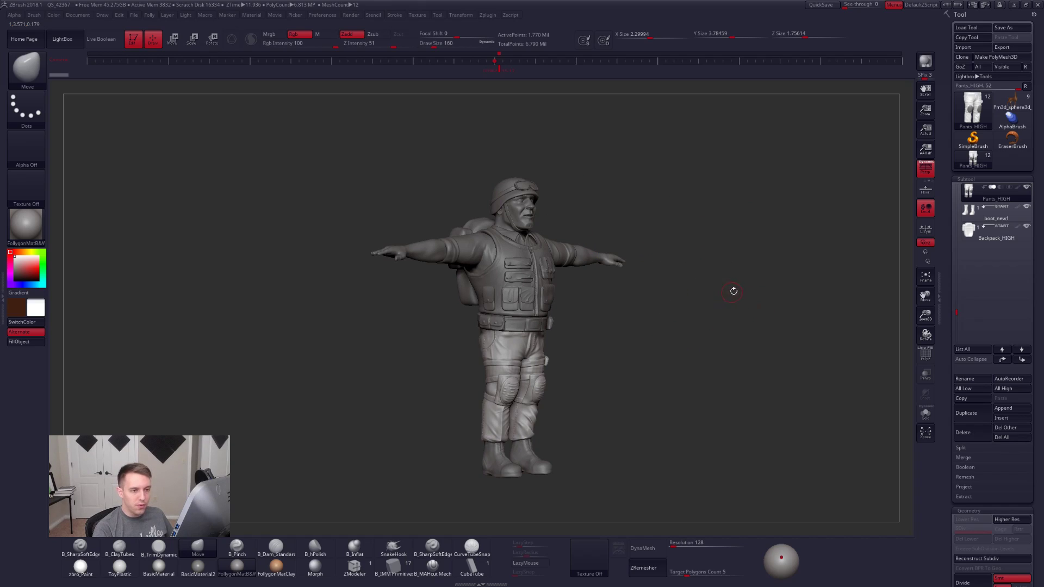
pyautogui.moveTo(958, 311); pyautogui.dragTo(962, 269)
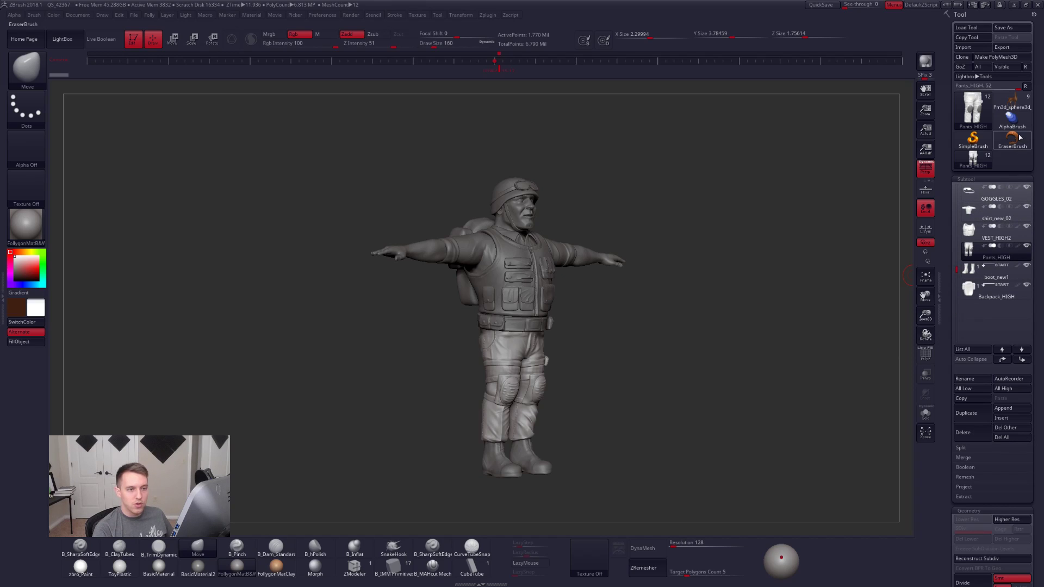
# Step: Switch to the deer sculpt and view the entire figure on its round base
pyautogui.click(1011, 110)
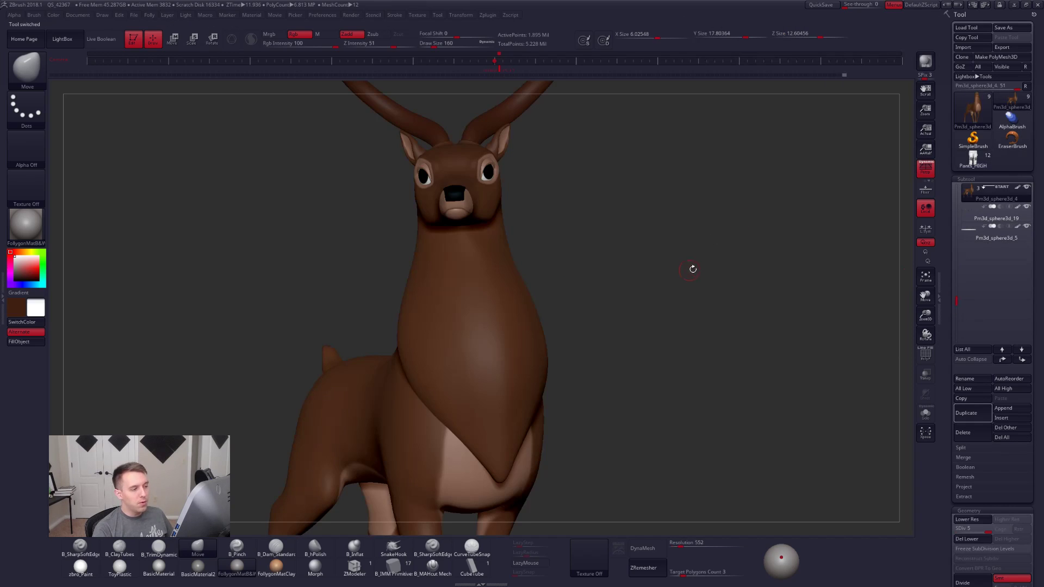
pyautogui.moveTo(653, 273); pyautogui.dragTo(673, 275)
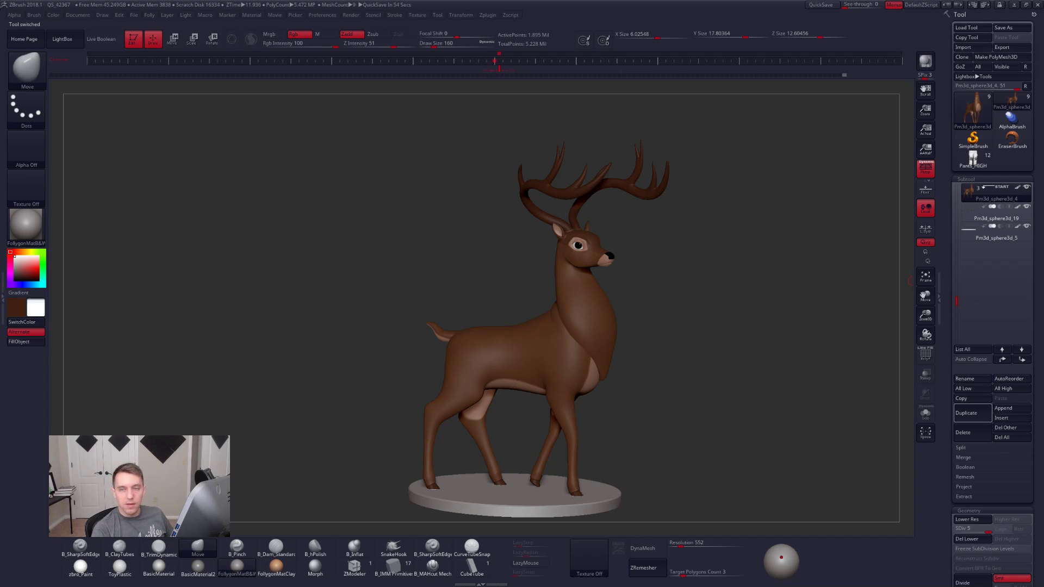
pyautogui.keyDown('alt'); pyautogui.moveTo(737, 320); pyautogui.dragTo(730, 280); pyautogui.keyUp('alt')
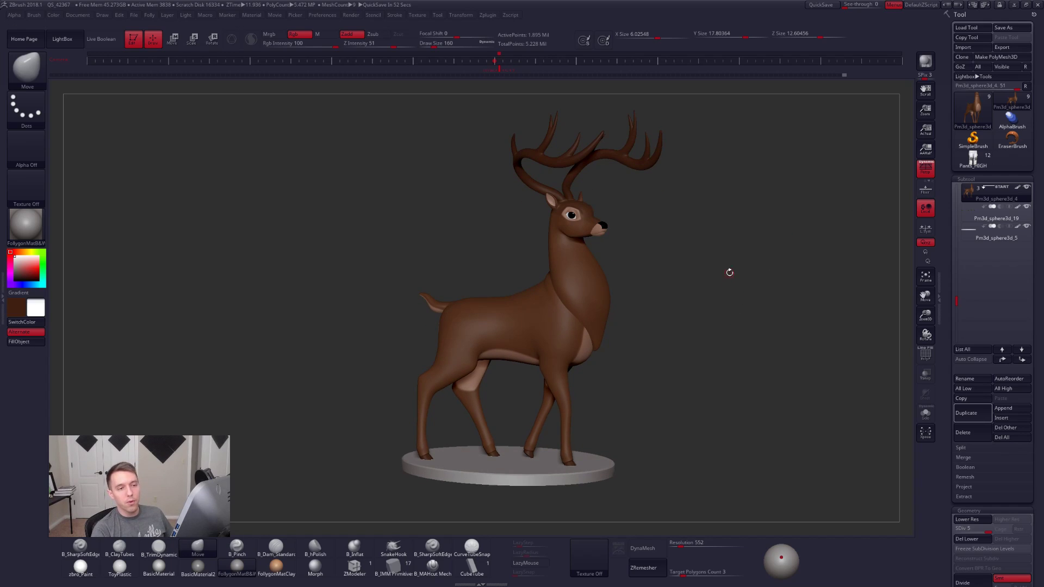
# Step: Return to the soldier model and view it straight from the front
pyautogui.click(973, 160)
pyautogui.moveTo(629, 251); pyautogui.dragTo(604, 306)
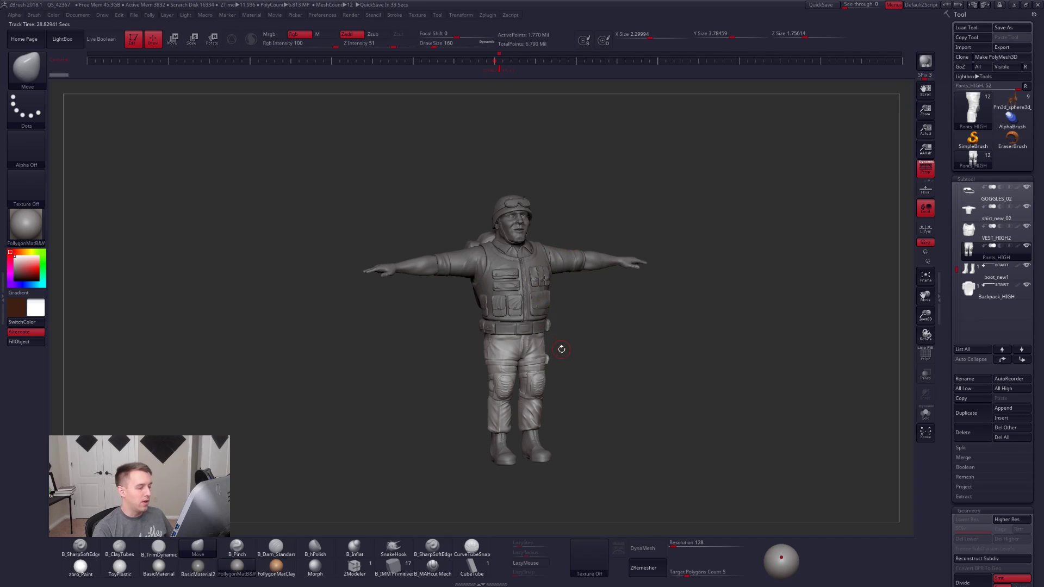
pyautogui.moveTo(591, 336)
pyautogui.keyDown('alt'); pyautogui.mouseDown()
pyautogui.moveTo(619, 332)
pyautogui.moveTo(586, 320)
pyautogui.moveTo(588, 342)
pyautogui.mouseUp(); pyautogui.keyUp('alt')
pyautogui.keyDown('shift'); pyautogui.moveTo(572, 320); pyautogui.dragTo(561, 321, button='right'); pyautogui.keyUp('shift')
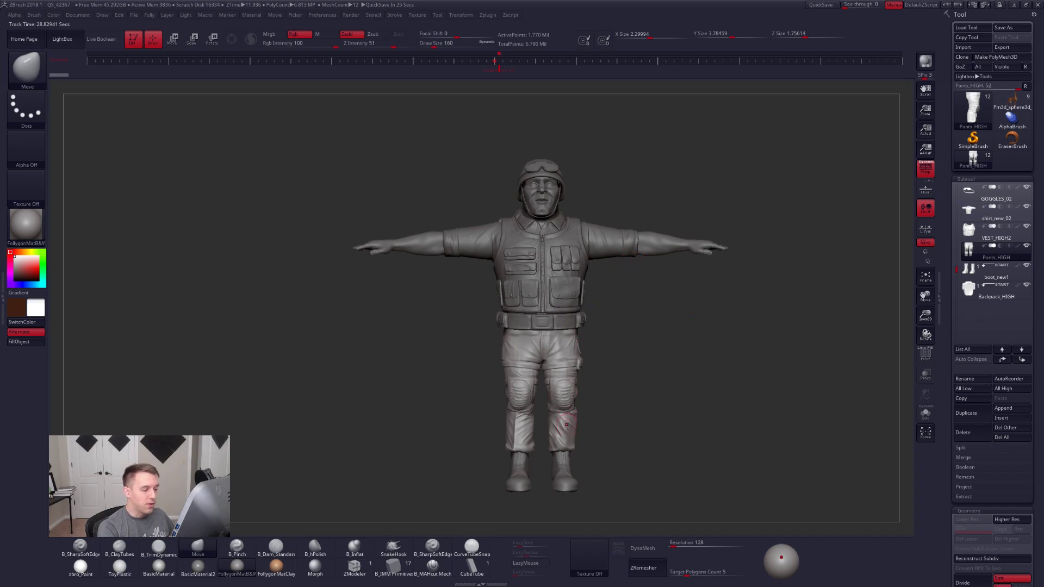
# Step: Isolate the soldier's boot_new1 subtool with perspective turned off
pyautogui.keyDown('alt'); pyautogui.click(568, 466); pyautogui.keyUp('alt')
pyautogui.keyDown('alt'); pyautogui.moveTo(588, 456); pyautogui.dragTo(583, 425); pyautogui.keyUp('alt')
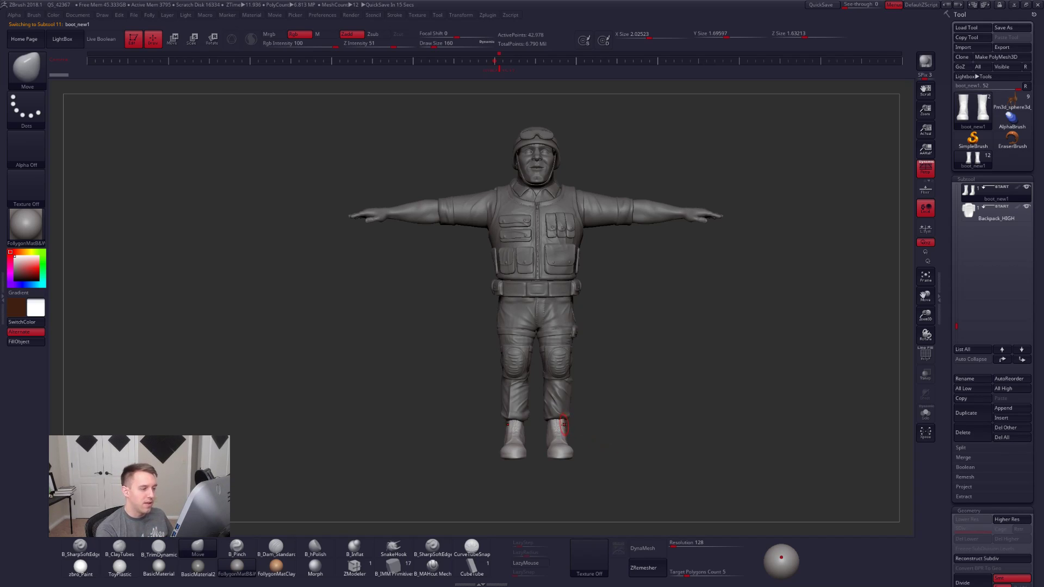
pyautogui.keyDown('alt'); pyautogui.moveTo(577, 394); pyautogui.dragTo(577, 362); pyautogui.keyUp('alt')
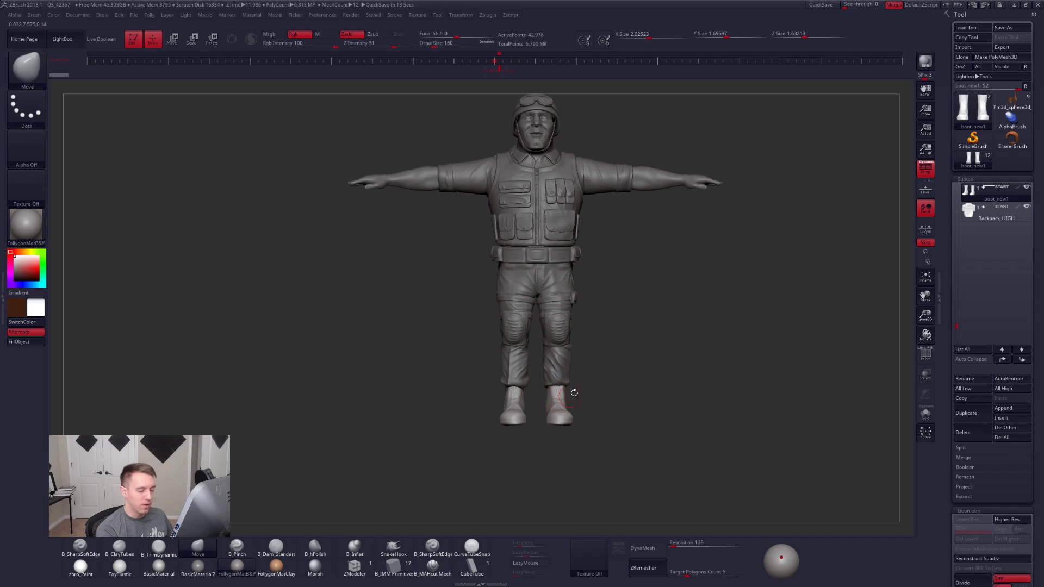
pyautogui.click(925, 170)
pyautogui.hotkey('alt', 's')
pyautogui.moveTo(625, 387)
pyautogui.keyDown('alt'); pyautogui.mouseDown()
pyautogui.moveTo(620, 436)
pyautogui.moveTo(674, 410)
pyautogui.moveTo(642, 383)
pyautogui.moveTo(661, 359)
pyautogui.mouseUp(); pyautogui.keyUp('alt')
pyautogui.hotkey('ctrl', 'shift', 'f')
pyautogui.click(711, 389)
# Step: Set the brush draw size to 130 and examine the isolated boots from the front, side and three-quarter views
pyautogui.moveTo(586, 372)
pyautogui.mouseDown()
pyautogui.moveTo(568, 451)
pyautogui.moveTo(653, 457)
pyautogui.mouseUp()
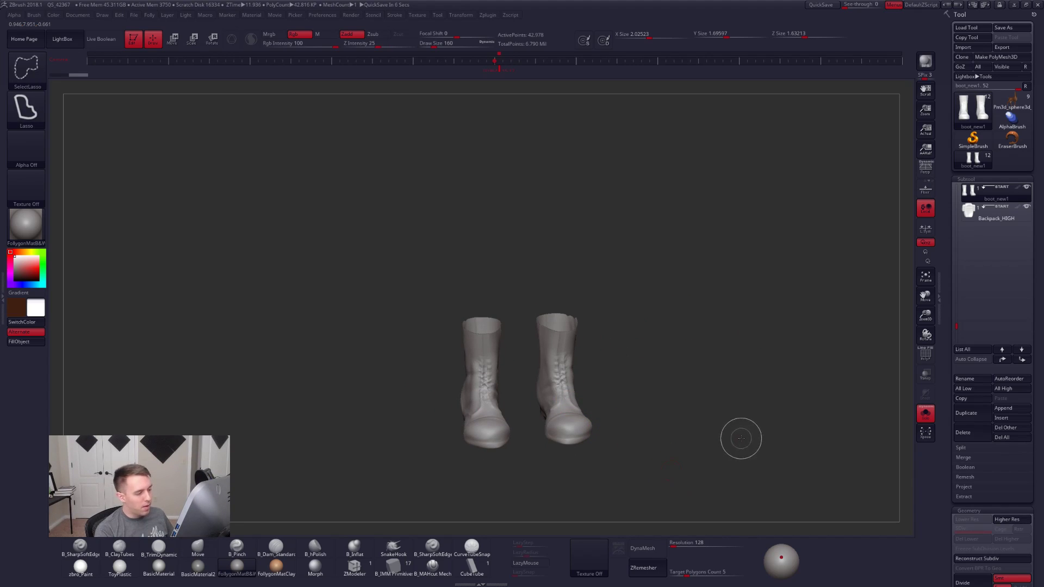
pyautogui.moveTo(729, 473)
pyautogui.mouseDown()
pyautogui.moveTo(726, 462)
pyautogui.moveTo(782, 480)
pyautogui.mouseUp()
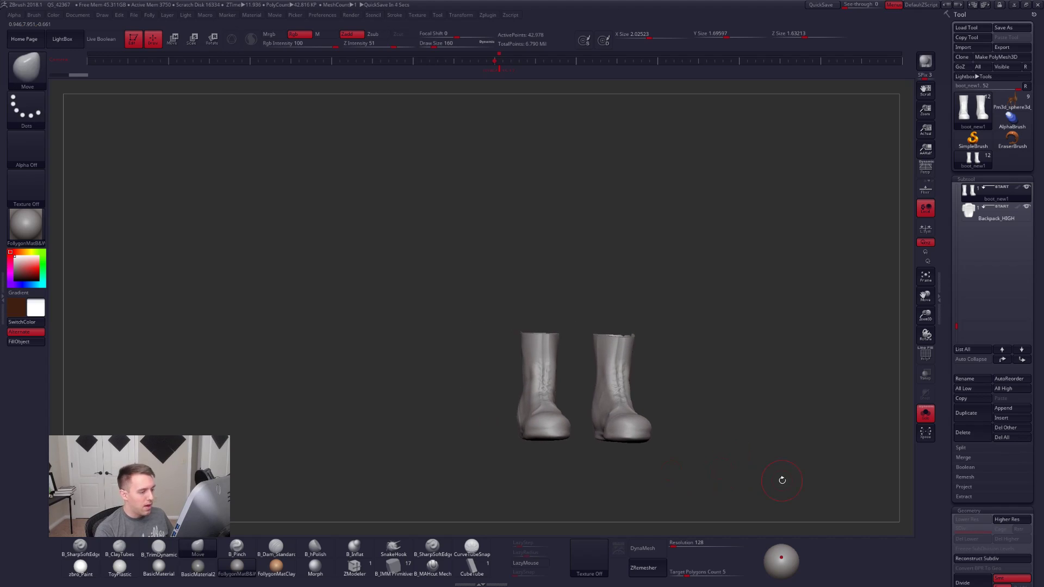
pyautogui.keyDown('alt'); pyautogui.moveTo(620, 417); pyautogui.dragTo(633, 410); pyautogui.keyUp('alt')
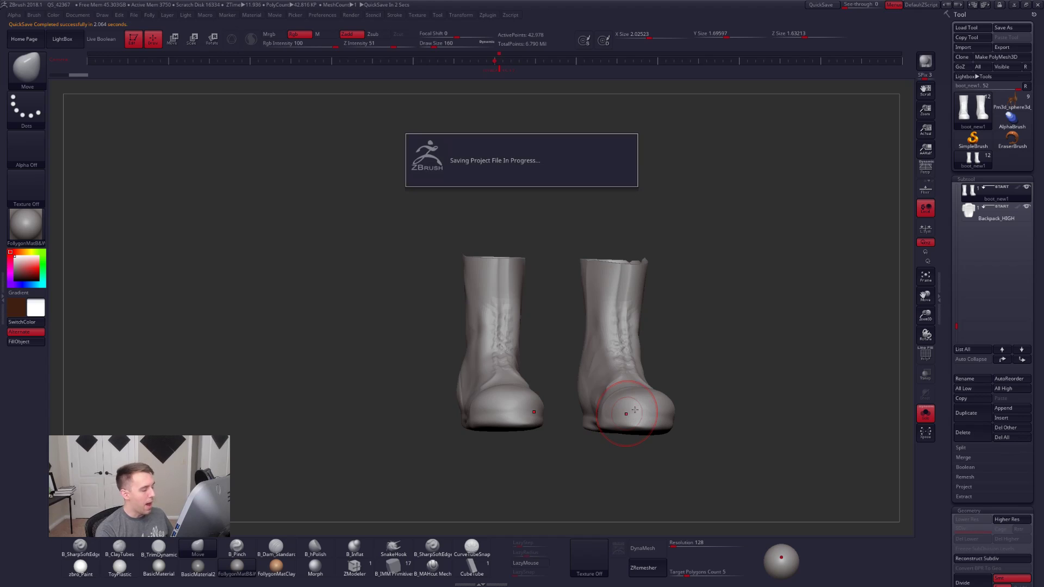
pyautogui.press('space')
pyautogui.moveTo(667, 367); pyautogui.dragTo(802, 376)
pyautogui.keyDown('shift'); pyautogui.moveTo(637, 410); pyautogui.dragTo(625, 429, button='right'); pyautogui.keyUp('shift')
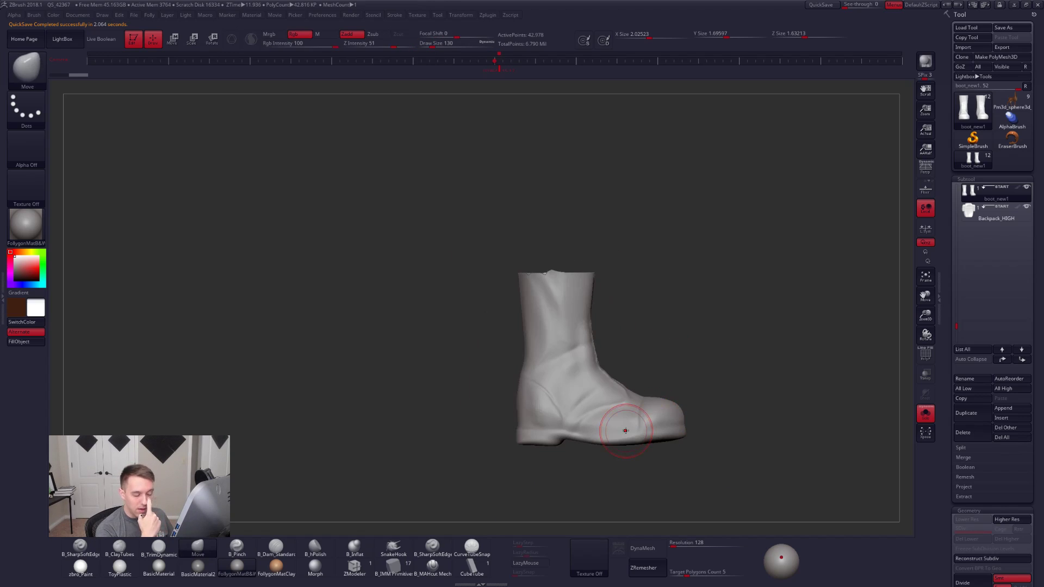
pyautogui.moveTo(660, 421)
pyautogui.mouseDown(button='right')
pyautogui.moveTo(653, 442)
pyautogui.moveTo(576, 447)
pyautogui.mouseUp(button='right')
pyautogui.keyDown('alt'); pyautogui.moveTo(730, 462); pyautogui.dragTo(690, 459, button='right'); pyautogui.keyUp('alt')
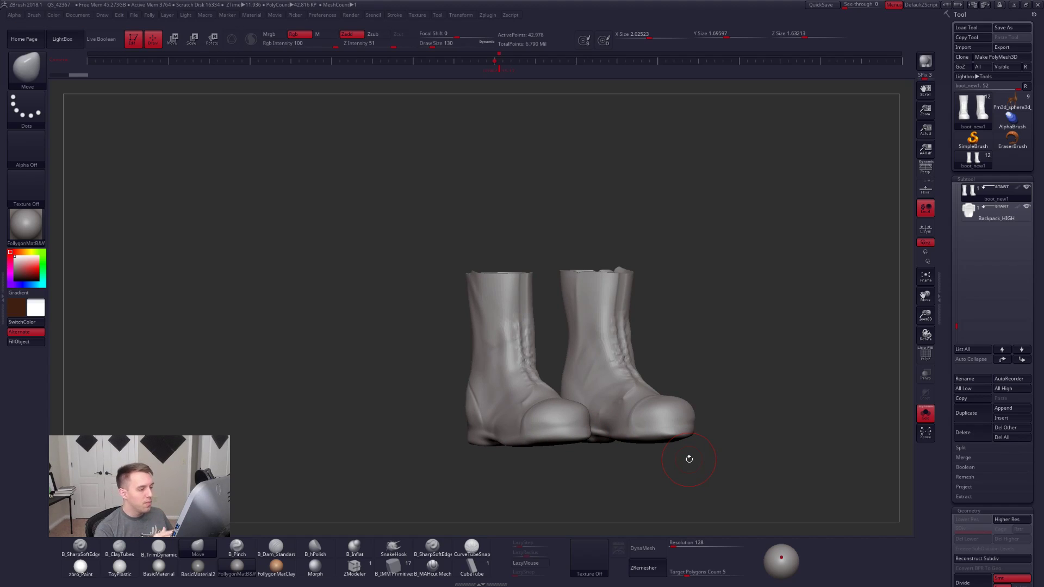
pyautogui.keyDown('alt'); pyautogui.moveTo(702, 411); pyautogui.dragTo(718, 446, button='right'); pyautogui.keyUp('alt')
pyautogui.keyDown('ctrl'); pyautogui.moveTo(719, 445); pyautogui.dragTo(628, 393, button='right'); pyautogui.keyUp('ctrl')
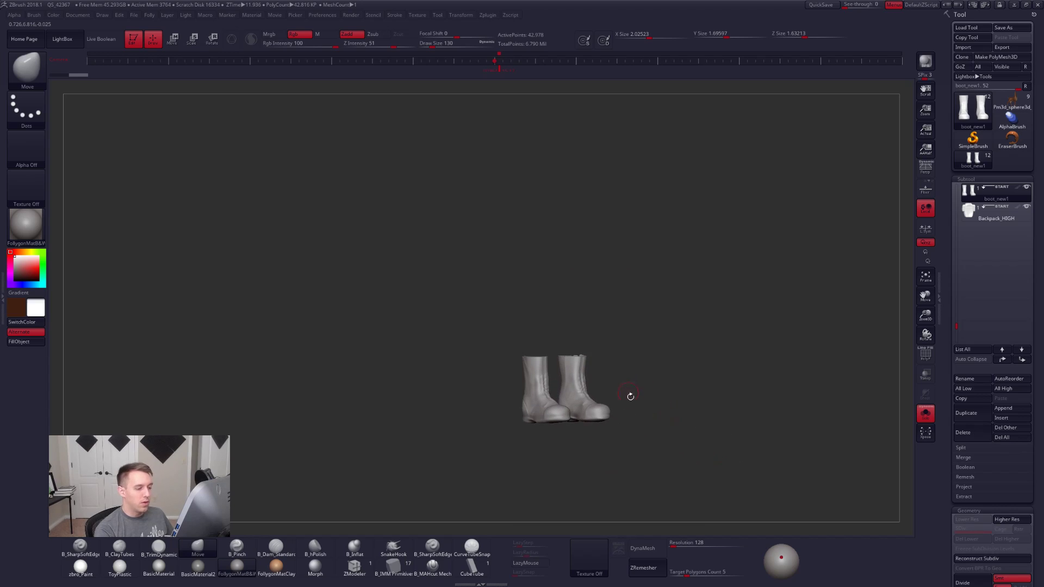
# Step: View the boots within the full soldier, and isolate them again to inspect their wireframe from above
pyautogui.hotkey('alt', 's')
pyautogui.keyDown('ctrl'); pyautogui.moveTo(779, 456); pyautogui.dragTo(759, 476, button='right'); pyautogui.keyUp('ctrl')
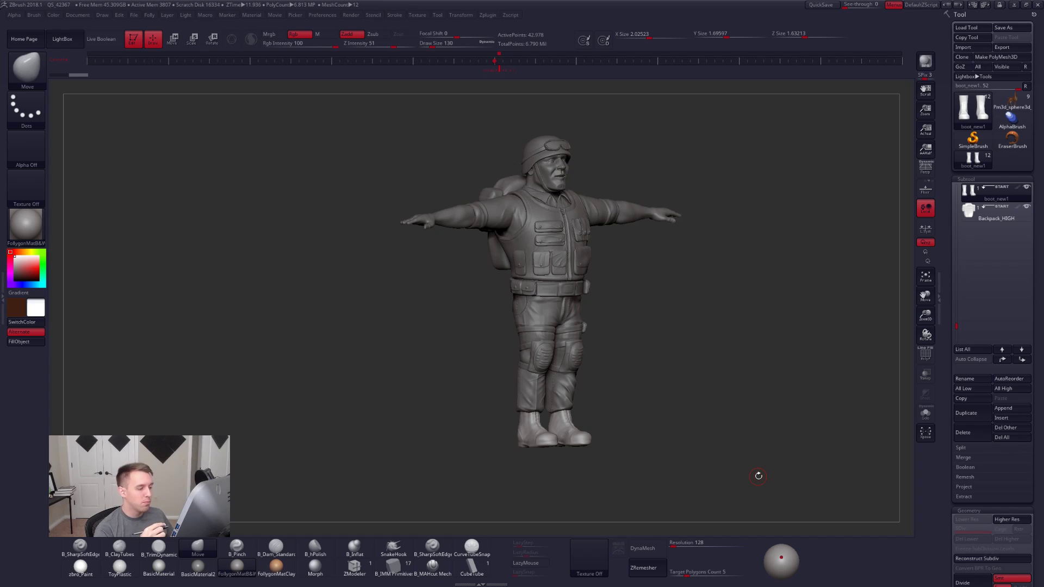
pyautogui.hotkey('alt', 's')
pyautogui.keyDown('alt'); pyautogui.moveTo(574, 462); pyautogui.dragTo(570, 490); pyautogui.keyUp('alt')
pyautogui.moveTo(571, 490); pyautogui.dragTo(511, 461, button='right')
pyautogui.moveTo(676, 337); pyautogui.dragTo(671, 414, button='right')
pyautogui.hotkey('shift', 'f')
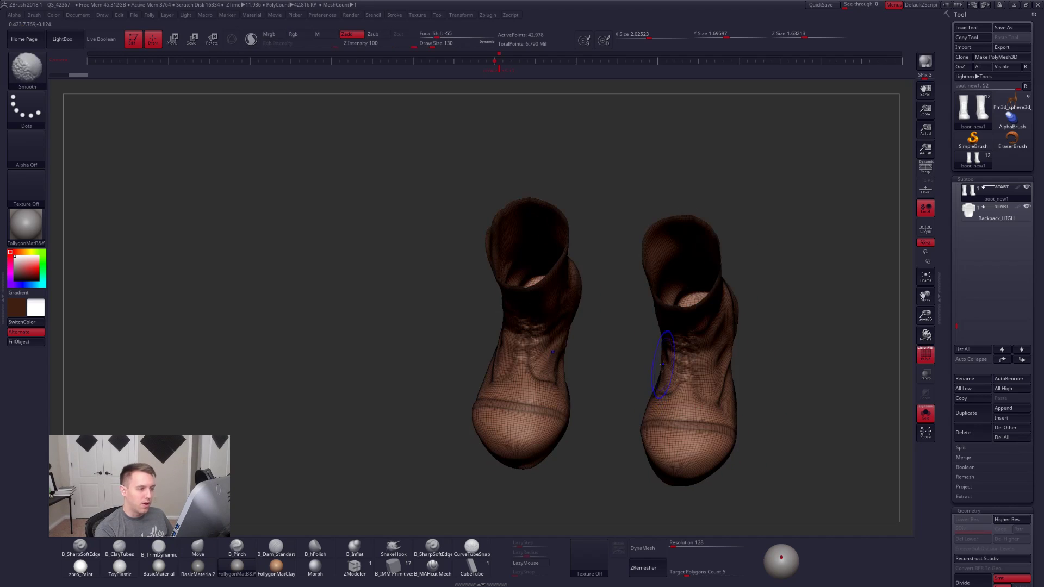
pyautogui.hotkey('shift', 'f')
pyautogui.moveTo(703, 367); pyautogui.dragTo(657, 360, button='right')
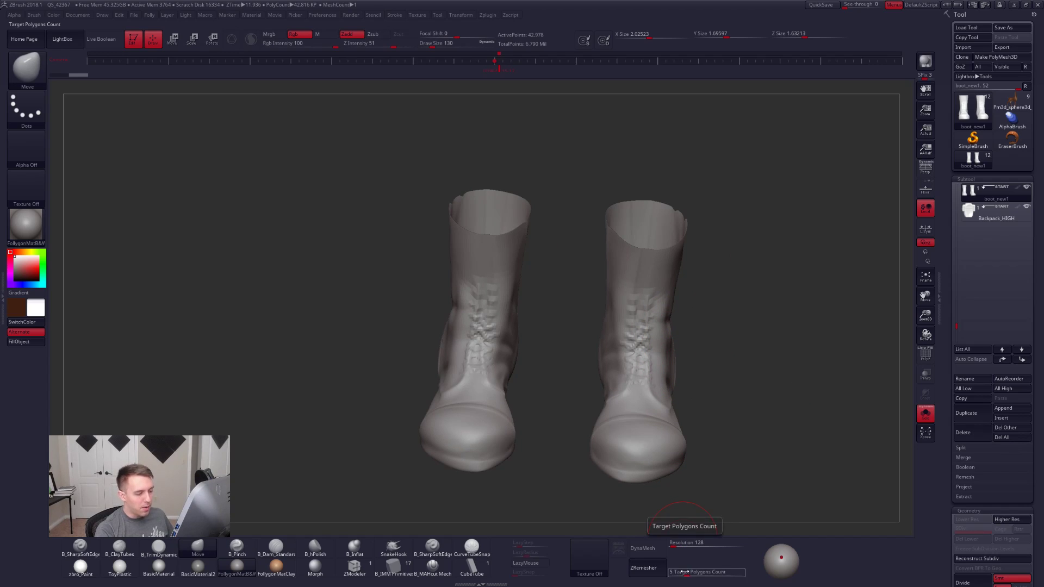
# Step: Sharpen the lower edge of the boot's sole between heel and toe using the B_Pinch brush
pyautogui.moveTo(722, 462)
pyautogui.mouseDown(button='right')
pyautogui.moveTo(717, 434)
pyautogui.moveTo(634, 428)
pyautogui.moveTo(611, 438)
pyautogui.moveTo(620, 422)
pyautogui.moveTo(615, 447)
pyautogui.moveTo(639, 366)
pyautogui.moveTo(631, 475)
pyautogui.moveTo(641, 422)
pyautogui.moveTo(740, 473)
pyautogui.mouseUp(button='right')
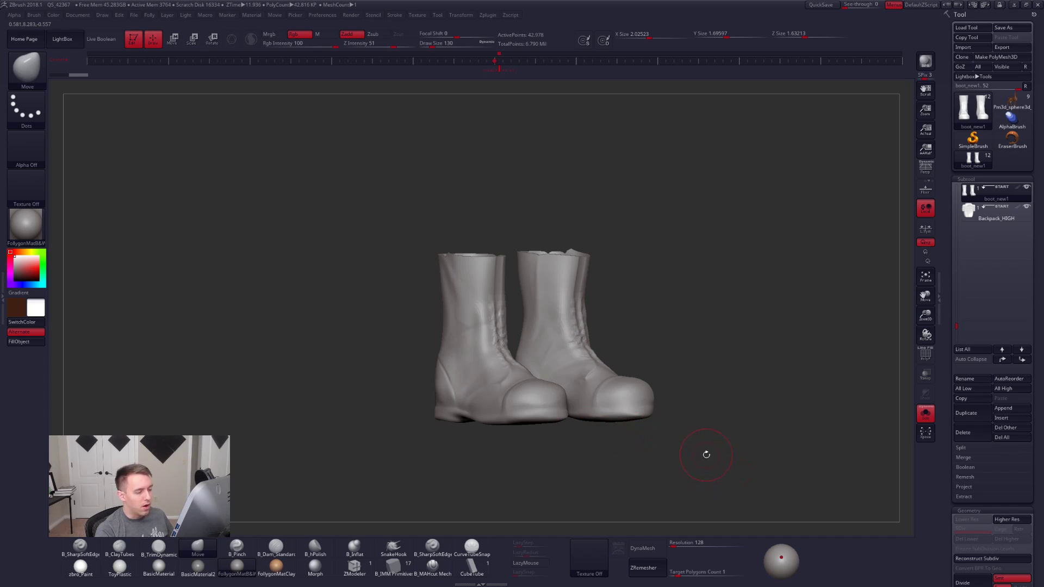
pyautogui.moveTo(642, 416)
pyautogui.mouseDown(button='right')
pyautogui.moveTo(577, 361)
pyautogui.moveTo(607, 340)
pyautogui.moveTo(568, 386)
pyautogui.mouseUp(button='right')
pyautogui.press('b')
pyautogui.press('p')
pyautogui.press('i')
pyautogui.press('s')
pyautogui.moveTo(566, 387); pyautogui.dragTo(560, 381)
pyautogui.press('space')
pyautogui.moveTo(398, 430); pyautogui.dragTo(409, 432)
pyautogui.moveTo(474, 408)
pyautogui.mouseDown()
pyautogui.moveTo(546, 375)
pyautogui.moveTo(587, 371)
pyautogui.mouseUp()
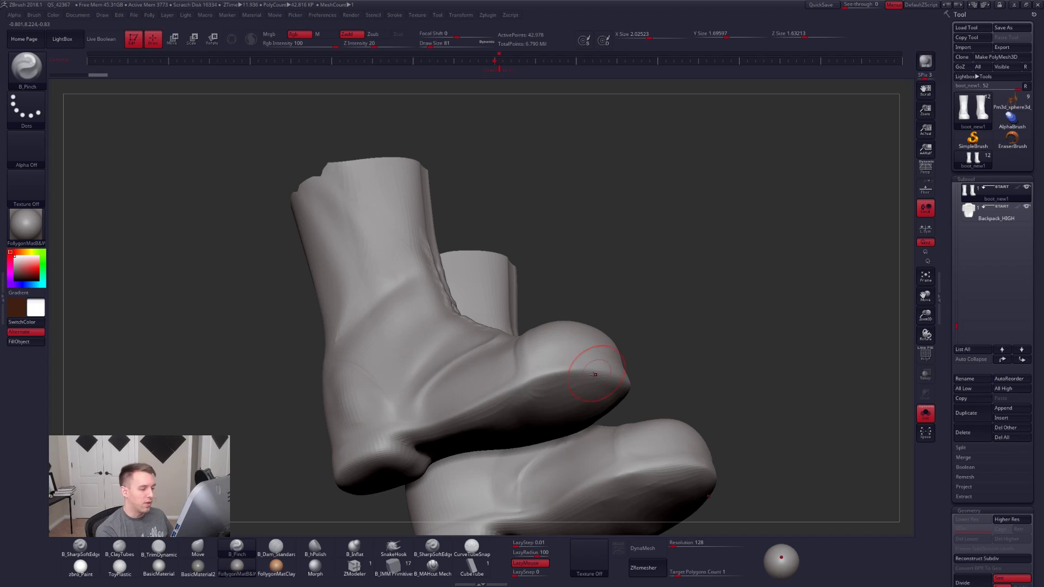
pyautogui.moveTo(587, 371); pyautogui.dragTo(593, 407, button='right')
pyautogui.keyDown('shift'); pyautogui.moveTo(593, 407); pyautogui.dragTo(563, 399); pyautogui.keyUp('shift')
pyautogui.hotkey('ctrl', 'z')
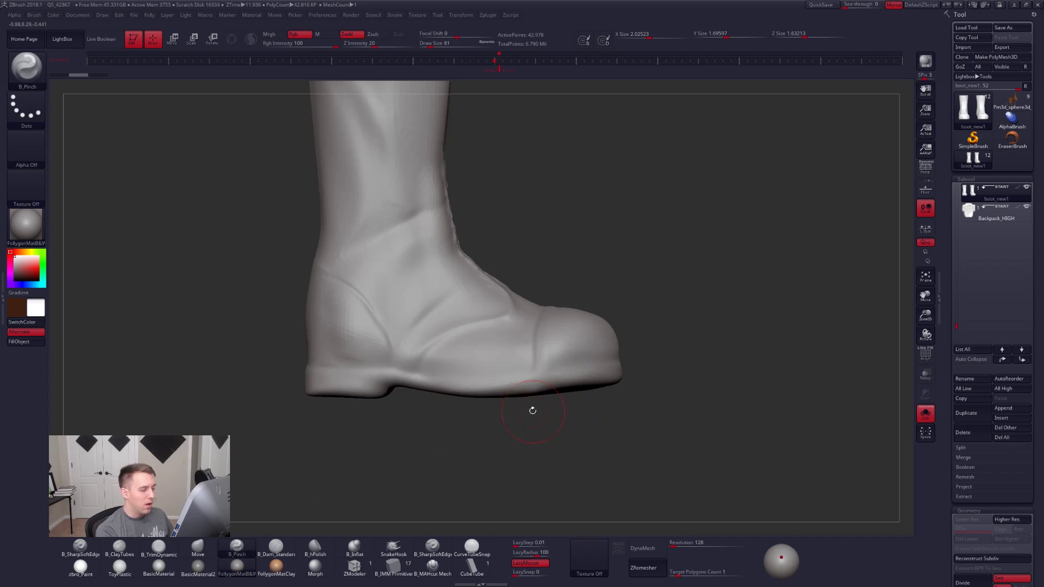
# Step: Pinch the sole's edge further along the forefoot and around the toe of the boots
pyautogui.moveTo(430, 388)
pyautogui.mouseDown()
pyautogui.moveTo(646, 381)
pyautogui.moveTo(576, 364)
pyautogui.mouseUp()
pyautogui.moveTo(488, 391); pyautogui.dragTo(551, 376)
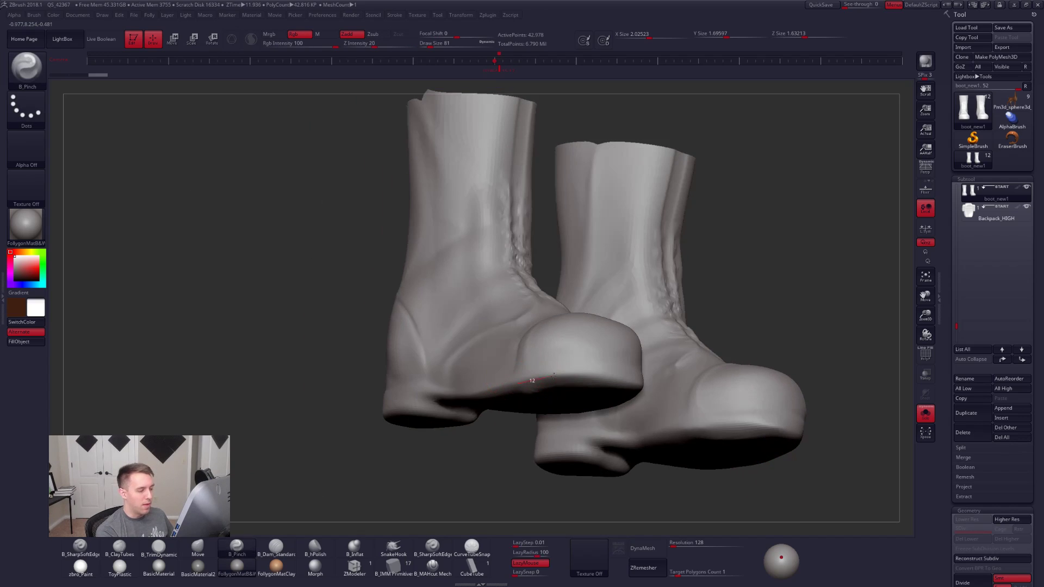
pyautogui.moveTo(668, 389); pyautogui.dragTo(672, 390)
pyautogui.moveTo(610, 394)
pyautogui.mouseDown(button='right')
pyautogui.moveTo(531, 381)
pyautogui.moveTo(503, 400)
pyautogui.moveTo(490, 395)
pyautogui.mouseUp(button='right')
pyautogui.moveTo(597, 383); pyautogui.dragTo(607, 384)
pyautogui.moveTo(714, 400); pyautogui.dragTo(718, 401)
pyautogui.moveTo(718, 401); pyautogui.dragTo(618, 385, button='right')
# Step: Reshape the outline of the soles around the toes from below using the Move brush at draw size 170
pyautogui.press('b')
pyautogui.press('m')
pyautogui.press('v')
pyautogui.press('space')
pyautogui.moveTo(588, 384)
pyautogui.mouseDown()
pyautogui.moveTo(601, 383)
pyautogui.moveTo(573, 384)
pyautogui.moveTo(571, 395)
pyautogui.mouseUp()
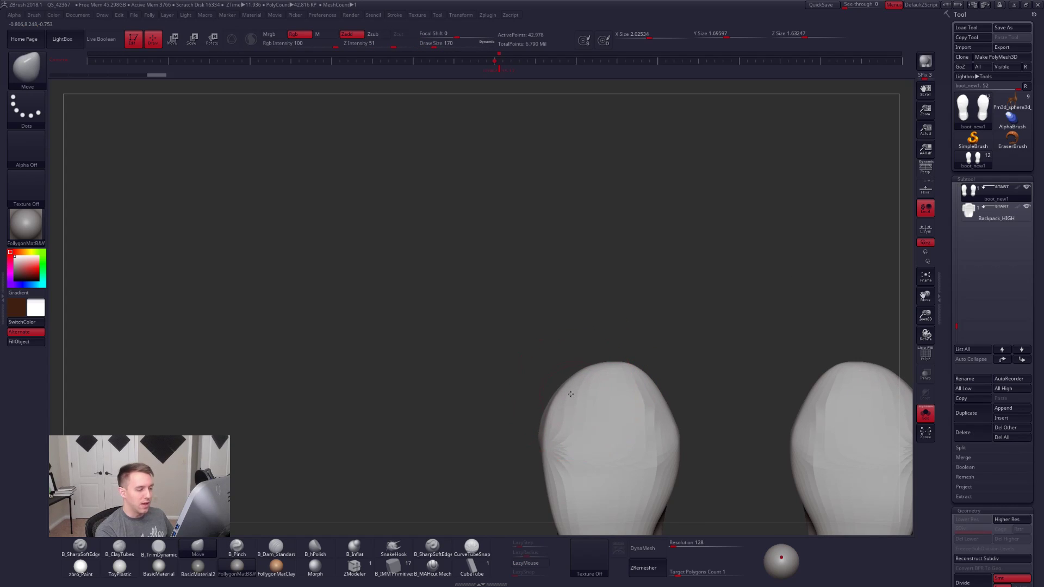
pyautogui.moveTo(571, 396)
pyautogui.keyDown('shift'); pyautogui.mouseDown(button='right')
pyautogui.moveTo(605, 438)
pyautogui.moveTo(564, 459)
pyautogui.mouseUp(button='right'); pyautogui.keyUp('shift')
# Step: Refine the toe shape from other angles using the Move brush at draw size 130
pyautogui.keyDown('alt'); pyautogui.moveTo(676, 413); pyautogui.dragTo(606, 420, button='right'); pyautogui.keyUp('alt')
pyautogui.press('space')
pyautogui.moveTo(645, 413); pyautogui.dragTo(633, 413)
pyautogui.moveTo(721, 381)
pyautogui.mouseDown(button='right')
pyautogui.moveTo(721, 397)
pyautogui.moveTo(630, 443)
pyautogui.mouseUp(button='right')
pyautogui.press('space')
pyautogui.moveTo(628, 415); pyautogui.dragTo(634, 415)
pyautogui.moveTo(634, 415); pyautogui.dragTo(665, 407, button='right')
# Step: Rework the front of the boots' toes with the B_ClayTubes brush and view the result in profile
pyautogui.press('2')
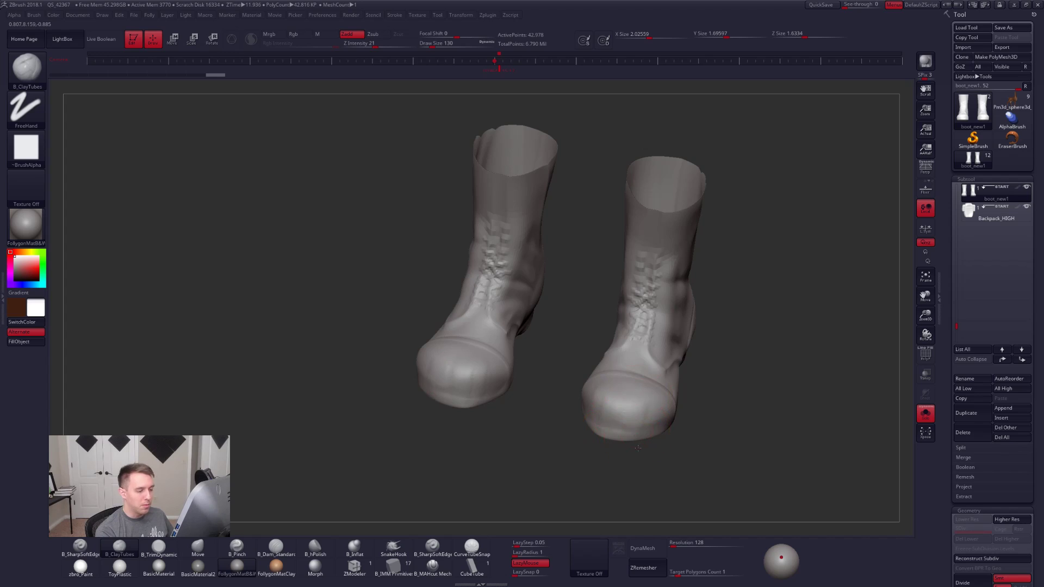
pyautogui.press('space')
pyautogui.moveTo(631, 435); pyautogui.dragTo(634, 436)
pyautogui.moveTo(634, 435)
pyautogui.mouseDown(button='right')
pyautogui.moveTo(616, 457)
pyautogui.moveTo(619, 356)
pyautogui.mouseUp(button='right')
pyautogui.press('space')
pyautogui.moveTo(625, 419); pyautogui.dragTo(629, 420)
pyautogui.keyDown('alt'); pyautogui.moveTo(637, 401); pyautogui.dragTo(621, 346, button='right'); pyautogui.keyUp('alt')
pyautogui.moveTo(621, 346); pyautogui.dragTo(560, 351, button='right')
pyautogui.keyDown('alt'); pyautogui.moveTo(561, 351); pyautogui.dragTo(461, 351, button='right'); pyautogui.keyUp('alt')
# Step: Subdivide the boots into a denser mesh and delete the lower subdivision levels
pyautogui.press('space')
pyautogui.moveTo(949, 486); pyautogui.dragTo(949, 439)
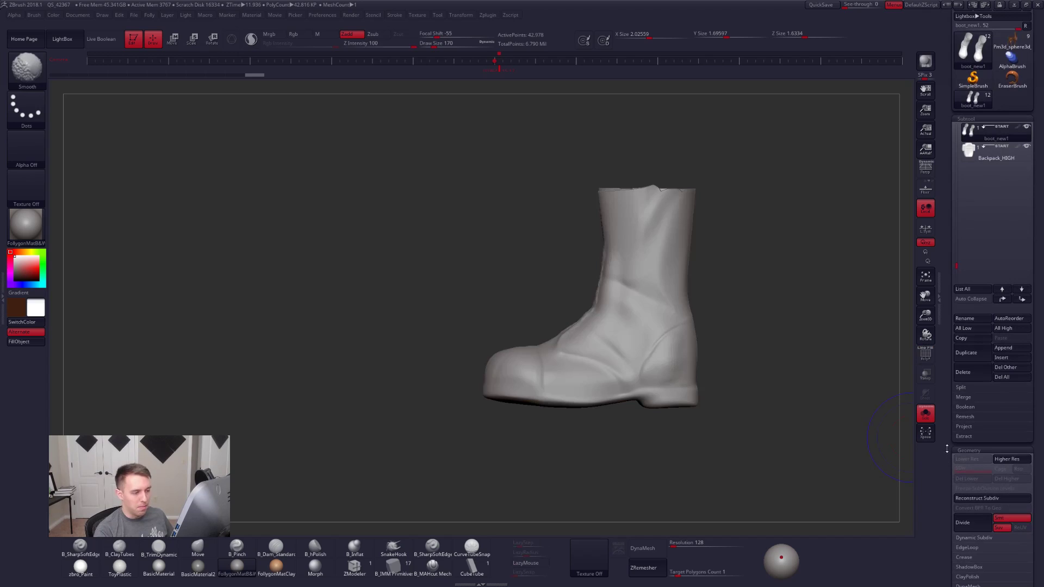
pyautogui.click(978, 498)
pyautogui.click(975, 477)
# Step: Try to slice the boots horizontally just above the bottom of the sole in side view using SliceCurve
pyautogui.moveTo(625, 454)
pyautogui.keyDown('alt'); pyautogui.mouseDown()
pyautogui.moveTo(595, 455)
pyautogui.moveTo(593, 424)
pyautogui.moveTo(571, 398)
pyautogui.mouseUp(); pyautogui.keyUp('alt')
pyautogui.press('space')
pyautogui.hotkey('ctrl', 'shift')
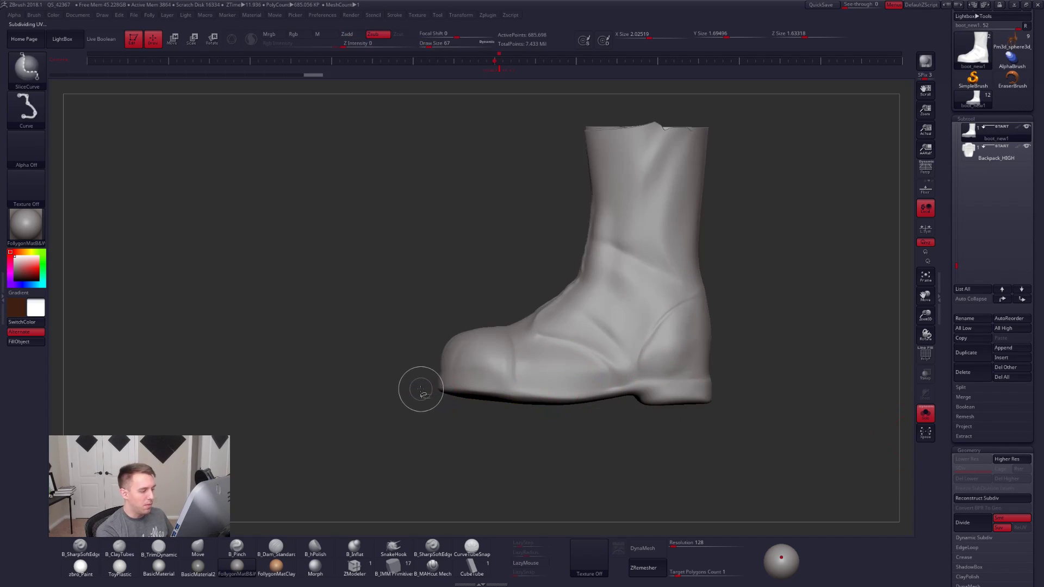
pyautogui.moveTo(484, 391)
pyautogui.keyDown('ctrl'); pyautogui.keyDown('shift'); pyautogui.mouseDown()
pyautogui.moveTo(637, 392)
pyautogui.moveTo(635, 405)
pyautogui.moveTo(747, 398)
pyautogui.mouseUp(); pyautogui.keyUp('shift'); pyautogui.keyUp('ctrl')
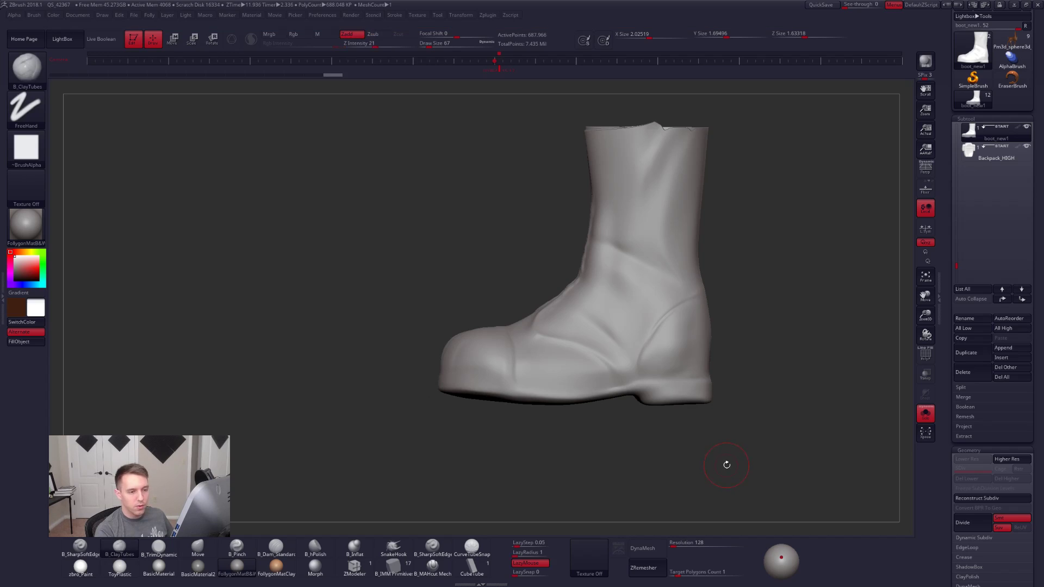
# Step: Hide the sliced-off bottom strip, delete the hidden geometry and close the holes in the boots
pyautogui.keyDown('ctrl'); pyautogui.keyDown('shift'); pyautogui.click(689, 370); pyautogui.keyUp('shift'); pyautogui.keyUp('ctrl')
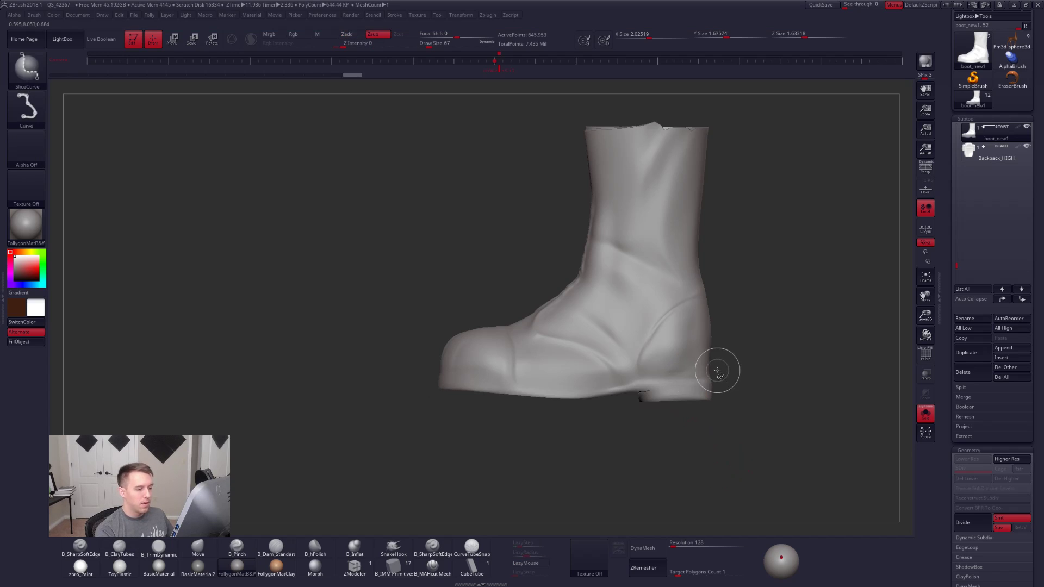
pyautogui.press('space')
pyautogui.click(736, 373)
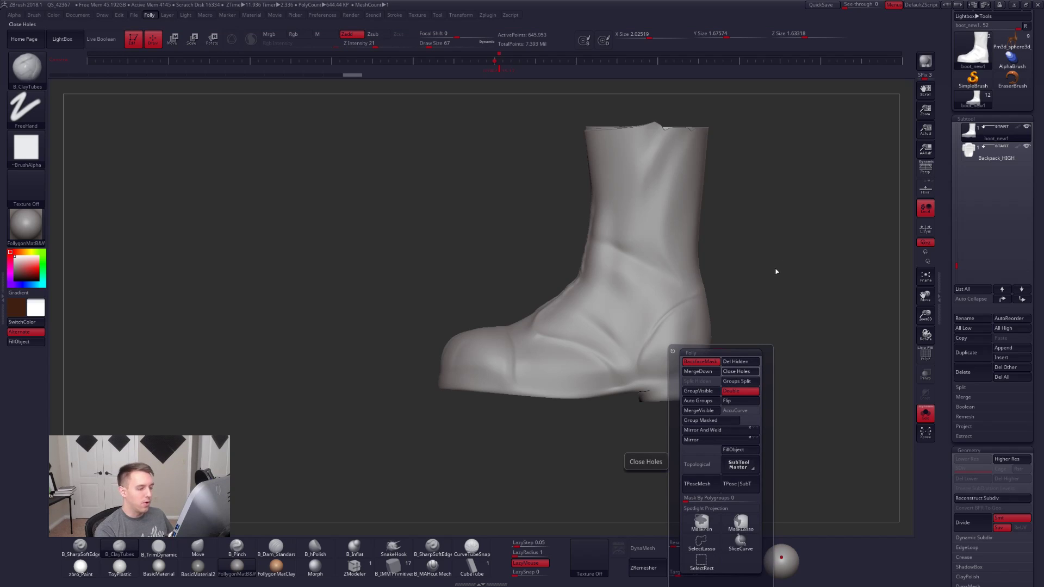
pyautogui.moveTo(670, 396)
pyautogui.mouseDown(button='right')
pyautogui.moveTo(639, 405)
pyautogui.moveTo(635, 434)
pyautogui.moveTo(579, 436)
pyautogui.mouseUp(button='right')
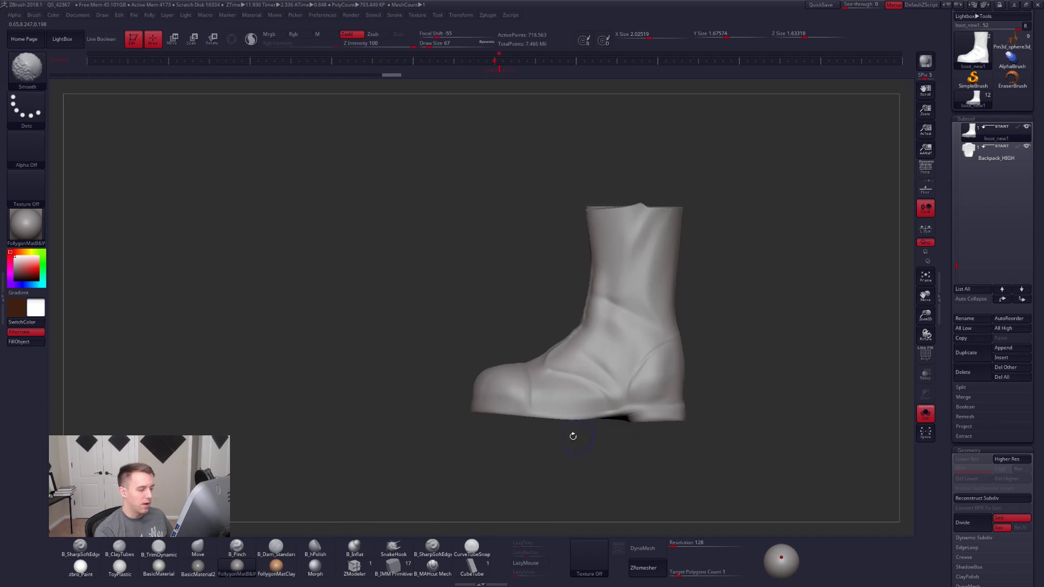
# Step: Try to adjust the form of the sliced boots from the side and other angles using the Move brush
pyautogui.press('space')
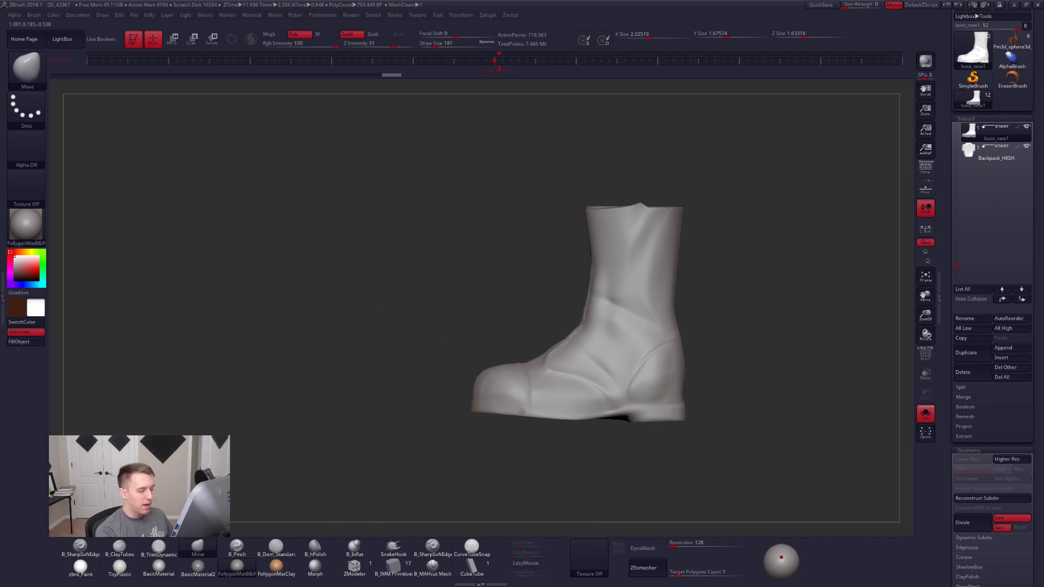
pyautogui.moveTo(505, 405)
pyautogui.mouseDown(button='right')
pyautogui.moveTo(610, 399)
pyautogui.moveTo(548, 419)
pyautogui.moveTo(500, 412)
pyautogui.mouseUp(button='right')
pyautogui.keyDown('alt'); pyautogui.moveTo(626, 332); pyautogui.dragTo(610, 375, button='right'); pyautogui.keyUp('alt')
pyautogui.press('space')
pyautogui.moveTo(611, 375); pyautogui.dragTo(605, 375)
pyautogui.moveTo(642, 405)
pyautogui.mouseDown(button='right')
pyautogui.moveTo(604, 422)
pyautogui.moveTo(615, 442)
pyautogui.moveTo(609, 402)
pyautogui.mouseUp(button='right')
pyautogui.press('space')
pyautogui.moveTo(610, 384); pyautogui.dragTo(608, 384)
pyautogui.moveTo(609, 376); pyautogui.dragTo(605, 401, button='right')
# Step: Try to flatten the surfaces of the closed boots with the B_TrimDynamic brush
pyautogui.press('space')
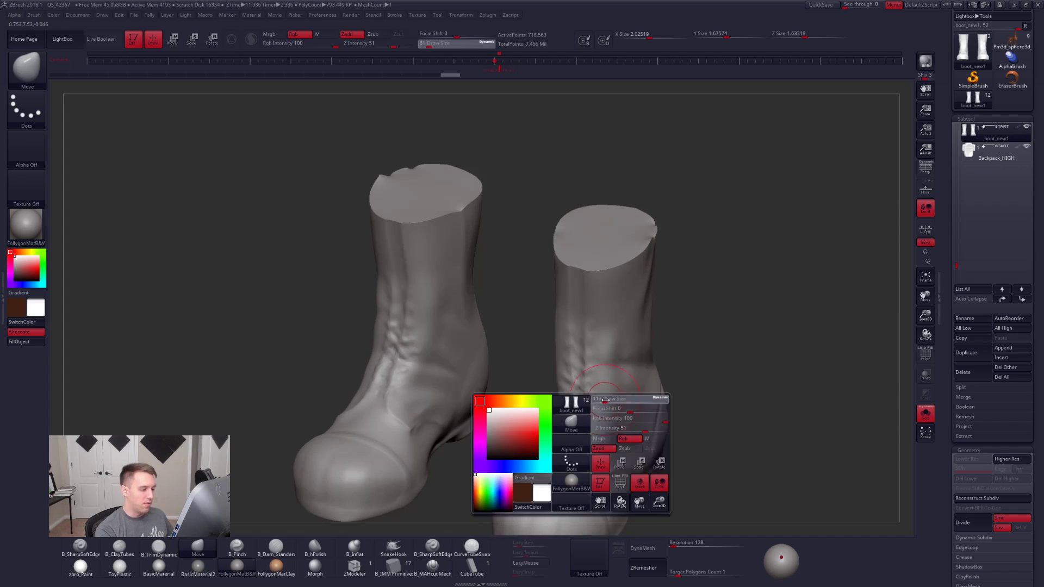
pyautogui.press('b')
pyautogui.press('t')
pyautogui.press('d')
pyautogui.moveTo(600, 435); pyautogui.dragTo(601, 425)
pyautogui.moveTo(602, 424); pyautogui.dragTo(608, 384, button='right')
pyautogui.press('space')
pyautogui.moveTo(608, 384); pyautogui.dragTo(603, 384)
pyautogui.moveTo(595, 397)
pyautogui.mouseDown(button='right')
pyautogui.moveTo(605, 430)
pyautogui.moveTo(581, 441)
pyautogui.moveTo(589, 431)
pyautogui.mouseUp(button='right')
pyautogui.press('space')
pyautogui.moveTo(601, 428); pyautogui.dragTo(595, 390)
pyautogui.moveTo(601, 428); pyautogui.dragTo(637, 411, button='right')
# Step: Check the reworked boots with and without the rest of the soldier, and inspect their wireframe
pyautogui.moveTo(621, 354)
pyautogui.keyDown('alt'); pyautogui.mouseDown(button='right')
pyautogui.moveTo(610, 344)
pyautogui.moveTo(575, 405)
pyautogui.moveTo(604, 452)
pyautogui.moveTo(655, 403)
pyautogui.moveTo(608, 357)
pyautogui.mouseUp(button='right'); pyautogui.keyUp('alt')
pyautogui.hotkey('alt', 's')
pyautogui.hotkey('alt', 's')
pyautogui.moveTo(601, 395); pyautogui.dragTo(625, 411, button='right')
pyautogui.hotkey('alt', 's')
pyautogui.moveTo(617, 364)
pyautogui.keyDown('alt'); pyautogui.mouseDown(button='right')
pyautogui.moveTo(590, 386)
pyautogui.moveTo(608, 406)
pyautogui.moveTo(597, 401)
pyautogui.moveTo(571, 448)
pyautogui.mouseUp(button='right'); pyautogui.keyUp('alt')
pyautogui.press('space')
pyautogui.moveTo(585, 381); pyautogui.dragTo(590, 380)
pyautogui.moveTo(608, 380)
pyautogui.mouseDown(button='right')
pyautogui.moveTo(625, 348)
pyautogui.moveTo(625, 274)
pyautogui.mouseUp(button='right')
pyautogui.hotkey('shift', 'f')
pyautogui.hotkey('shift', 'f')
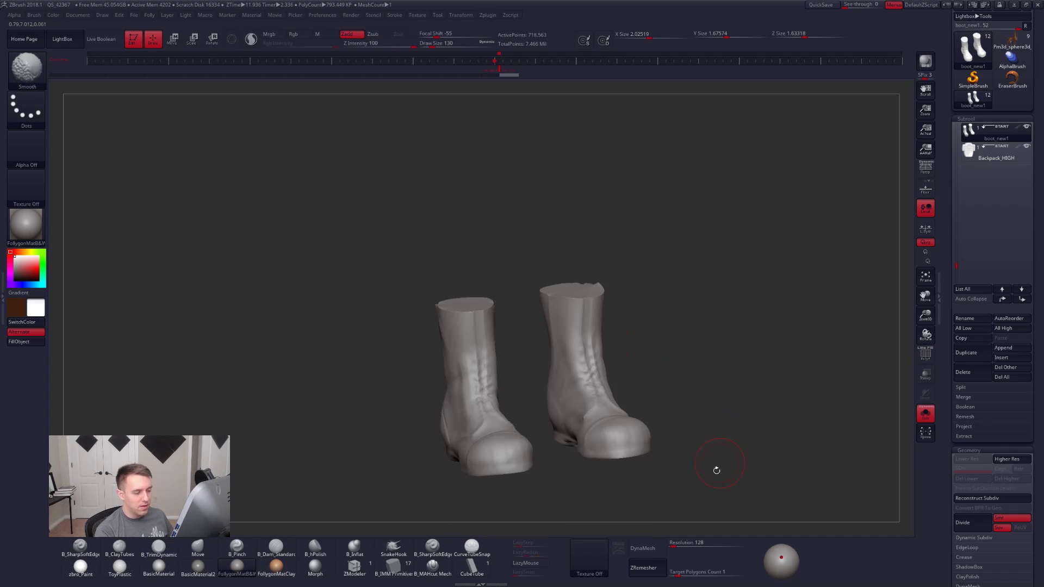
# Step: Undo the boot trimming, reshaping, hole closing and sole slicing, back to the dense subdivided mesh
pyautogui.moveTo(718, 466); pyautogui.dragTo(710, 422, button='right')
pyautogui.press('ctrl')
pyautogui.hotkey('ctrl', 'z')
pyautogui.hotkey('ctrl', 'z')
pyautogui.hotkey('ctrl', 'z')
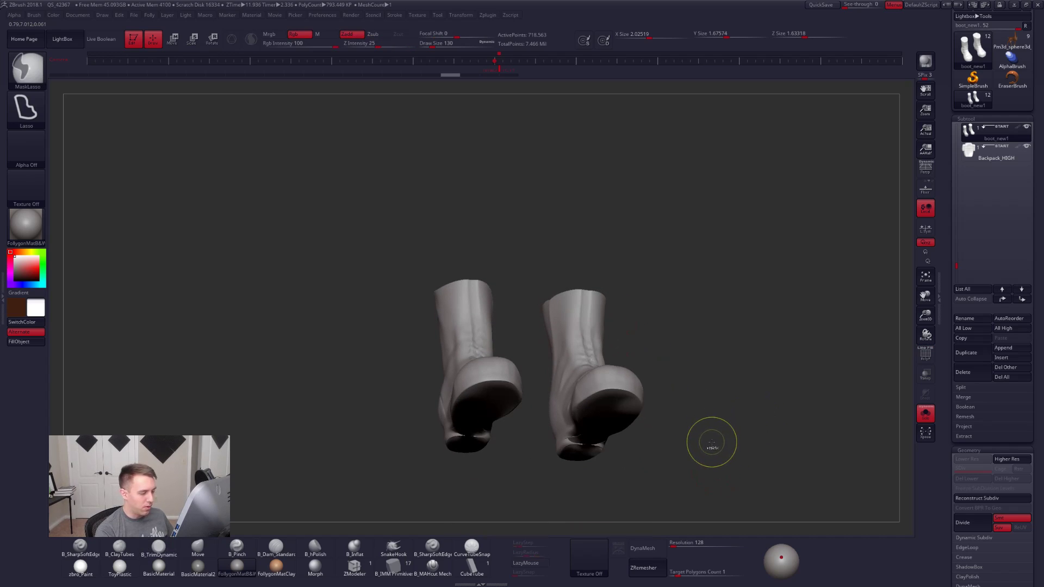
pyautogui.hotkey('ctrl', 'z')
pyautogui.hotkey('ctrl', 'z')
pyautogui.hotkey('ctrl', 'z')
pyautogui.hotkey('ctrl', 'z')
pyautogui.hotkey('ctrl', 'z')
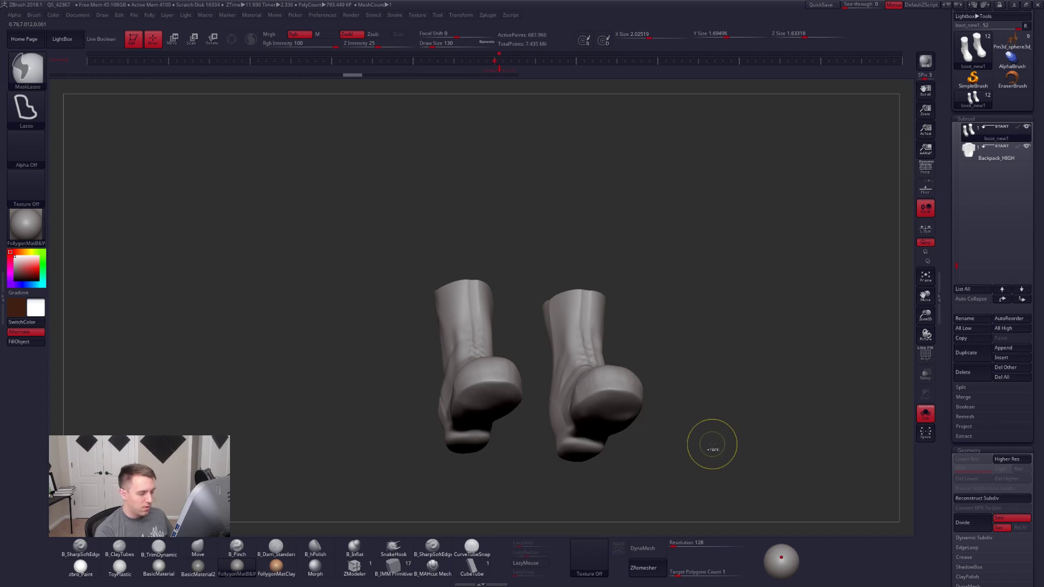
pyautogui.hotkey('shift', 'f')
pyautogui.hotkey('ctrl', 'z')
pyautogui.hotkey('shift', 'f')
pyautogui.press('ctrl')
pyautogui.hotkey('ctrl', 'z')
# Step: Remesh the boots with ZRemesher at a target polygons count of 0.1
pyautogui.keyDown('shift'); pyautogui.moveTo(711, 443); pyautogui.dragTo(703, 472); pyautogui.keyUp('shift')
pyautogui.moveTo(679, 575); pyautogui.dragTo(670, 580)
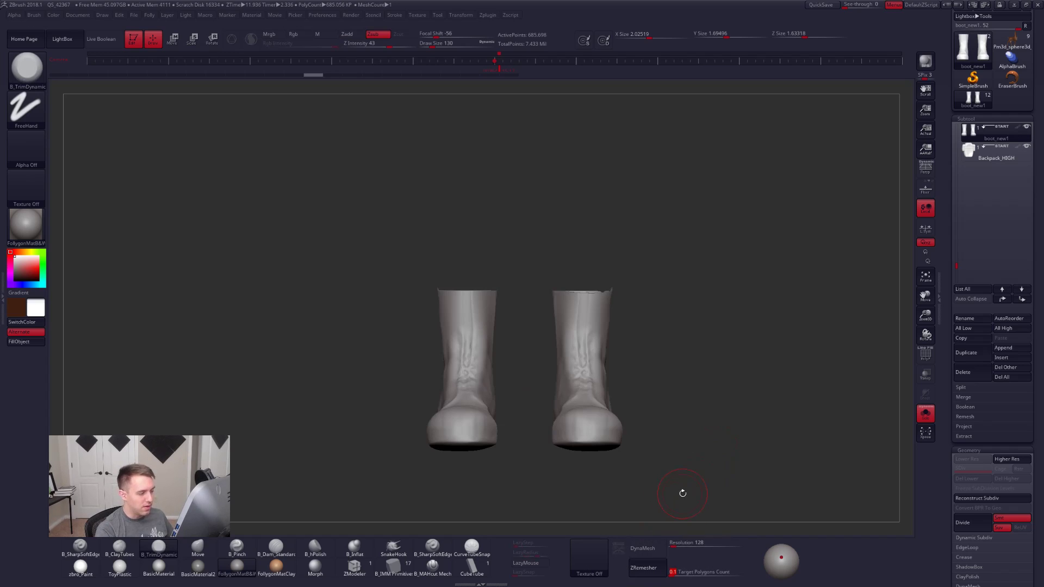
pyautogui.click(644, 567)
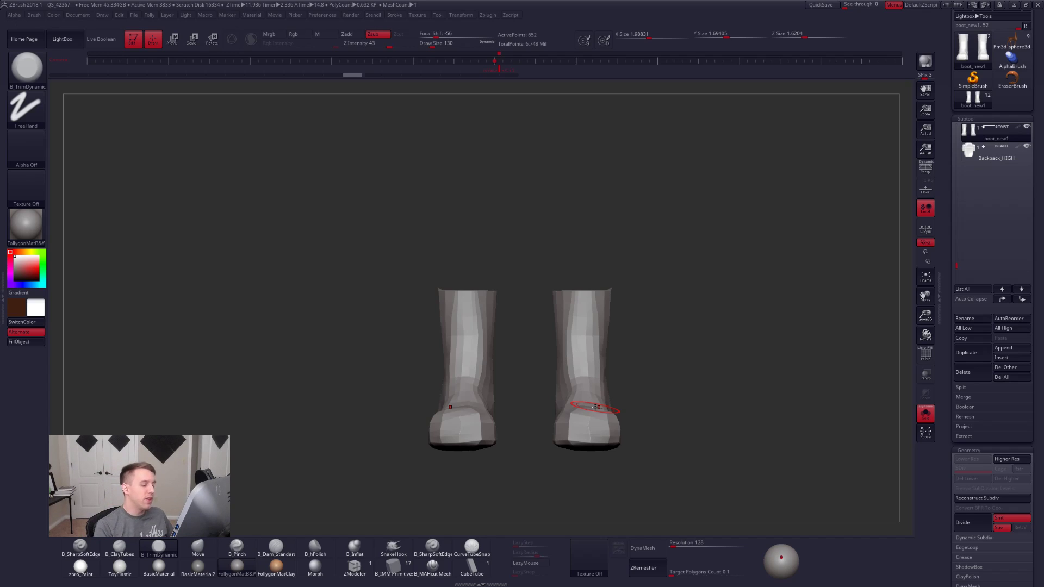
# Step: View the low-poly boots on the full soldier, and isolate them again
pyautogui.keyDown('alt'); pyautogui.moveTo(654, 392); pyautogui.dragTo(590, 391); pyautogui.keyUp('alt')
pyautogui.hotkey('alt', 's')
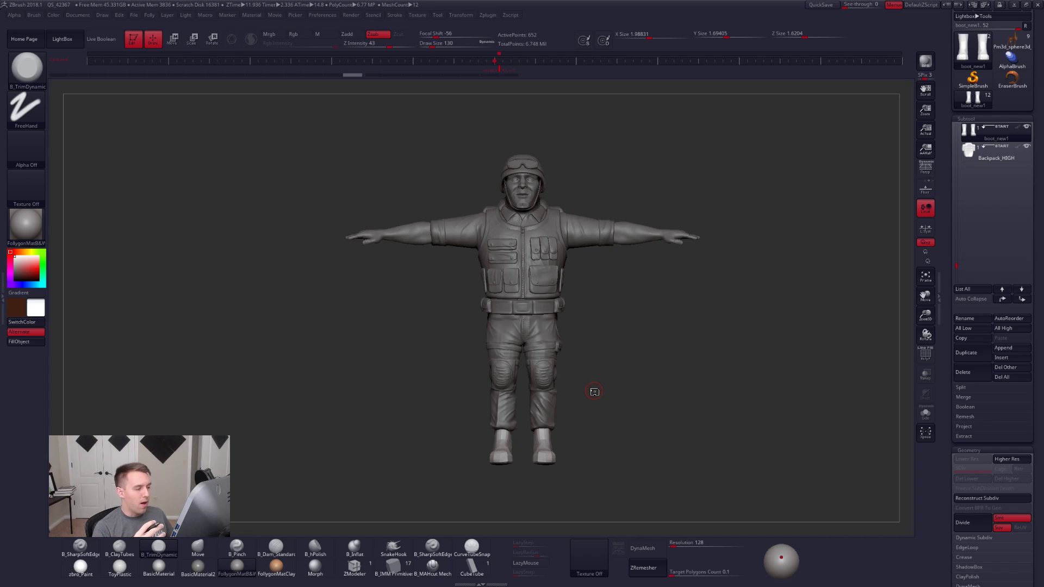
pyautogui.hotkey('shift', 's')
pyautogui.moveTo(593, 391)
pyautogui.keyDown('alt'); pyautogui.mouseDown()
pyautogui.moveTo(640, 335)
pyautogui.moveTo(620, 429)
pyautogui.mouseUp(); pyautogui.keyUp('alt')
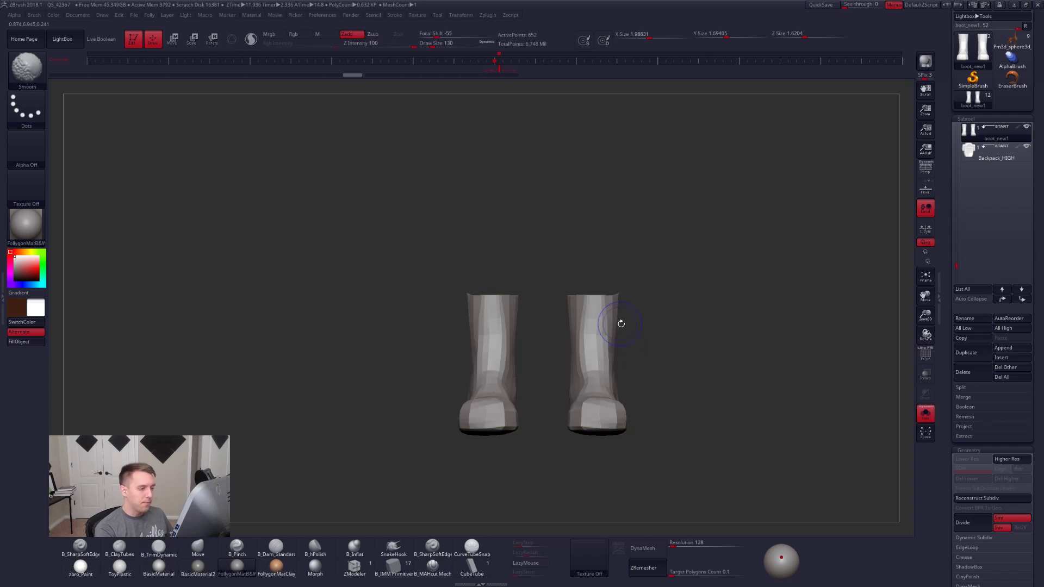
# Step: Even out the upper rim of the low-poly boots with the Smooth and Move brushes, with the wireframe displayed
pyautogui.moveTo(620, 324); pyautogui.dragTo(579, 334)
pyautogui.hotkey('shift', 'f')
pyautogui.moveTo(631, 333)
pyautogui.mouseDown(button='right')
pyautogui.moveTo(644, 334)
pyautogui.moveTo(605, 359)
pyautogui.mouseUp(button='right')
pyautogui.press('b')
pyautogui.press('m')
pyautogui.press('v')
pyautogui.press('space')
pyautogui.moveTo(639, 304); pyautogui.dragTo(655, 284)
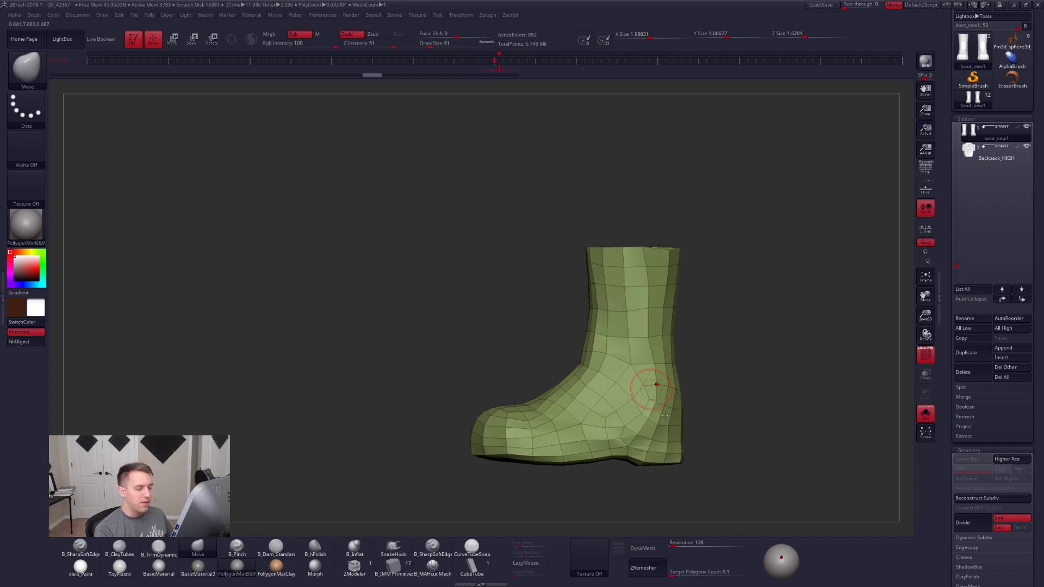
# Step: Compare the low-poly boots with the earlier detailed version on the soldier by stepping back and forth in the undo history
pyautogui.hotkey('shift', 's')
pyautogui.hotkey('shift', 'f')
pyautogui.keyDown('alt'); pyautogui.moveTo(707, 476); pyautogui.dragTo(754, 446); pyautogui.keyUp('alt')
pyautogui.press('ctrl')
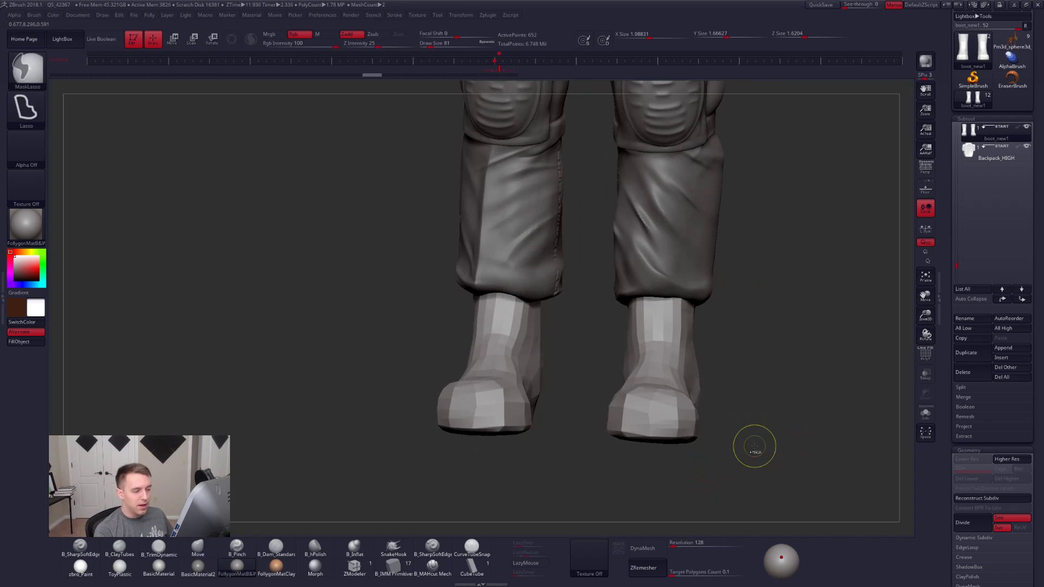
pyautogui.press('d')
pyautogui.press('d')
pyautogui.press('d')
pyautogui.press('d')
pyautogui.press('d')
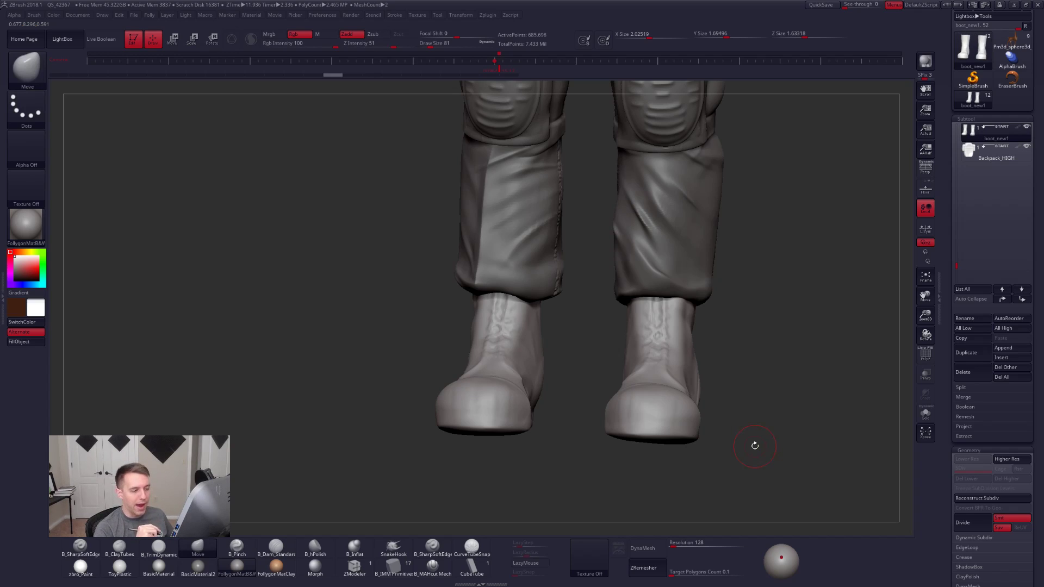
pyautogui.hotkey('shift', 'd')
pyautogui.hotkey('shift', 'd')
pyautogui.hotkey('shift', 'd')
pyautogui.hotkey('shift', 'd')
pyautogui.hotkey('shift', 'd')
# Step: Preview the low-poly boots smoothed, isolate them and subdivide them to level 3
pyautogui.moveTo(753, 443); pyautogui.dragTo(660, 408)
pyautogui.press('d')
pyautogui.press('d')
pyautogui.moveTo(686, 442)
pyautogui.keyDown('alt'); pyautogui.mouseDown()
pyautogui.moveTo(635, 351)
pyautogui.moveTo(656, 320)
pyautogui.moveTo(661, 350)
pyautogui.mouseUp(); pyautogui.keyUp('alt')
pyautogui.hotkey('shift', 'd')
pyautogui.press('space')
pyautogui.hotkey('ctrl', 'd')
pyautogui.hotkey('ctrl', 'd')
pyautogui.hotkey('ctrl', 'd')
pyautogui.hotkey('ctrl', 'd')
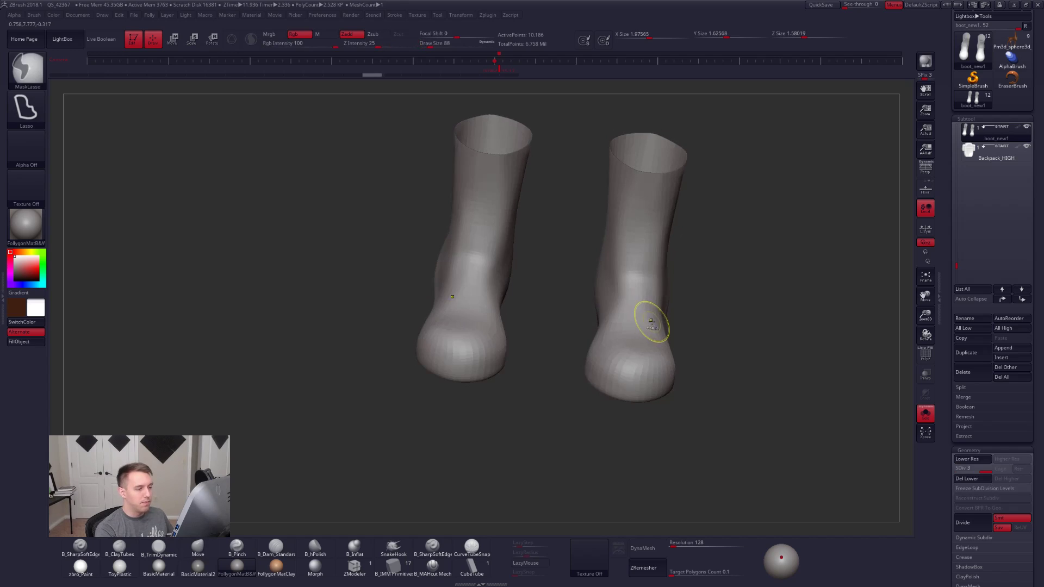
# Step: Sculpt the general form of the subdivided boots from several angles, finishing at subdivision level 3
pyautogui.keyDown('alt'); pyautogui.moveTo(633, 314); pyautogui.dragTo(618, 325, button='right'); pyautogui.keyUp('alt')
pyautogui.press('5')
pyautogui.press('space')
pyautogui.moveTo(613, 332); pyautogui.dragTo(619, 332)
pyautogui.moveTo(618, 331); pyautogui.dragTo(644, 324, button='right')
pyautogui.press('space')
pyautogui.moveTo(618, 329); pyautogui.dragTo(615, 329)
pyautogui.moveTo(614, 191); pyautogui.dragTo(630, 156)
pyautogui.moveTo(603, 343); pyautogui.dragTo(629, 218, button='right')
pyautogui.hotkey('shift', 'd')
pyautogui.hotkey('shift', 'd')
# Step: Refine the heel and toe profile of the boots from the side with the Move brush
pyautogui.press('b')
pyautogui.press('m')
pyautogui.press('v')
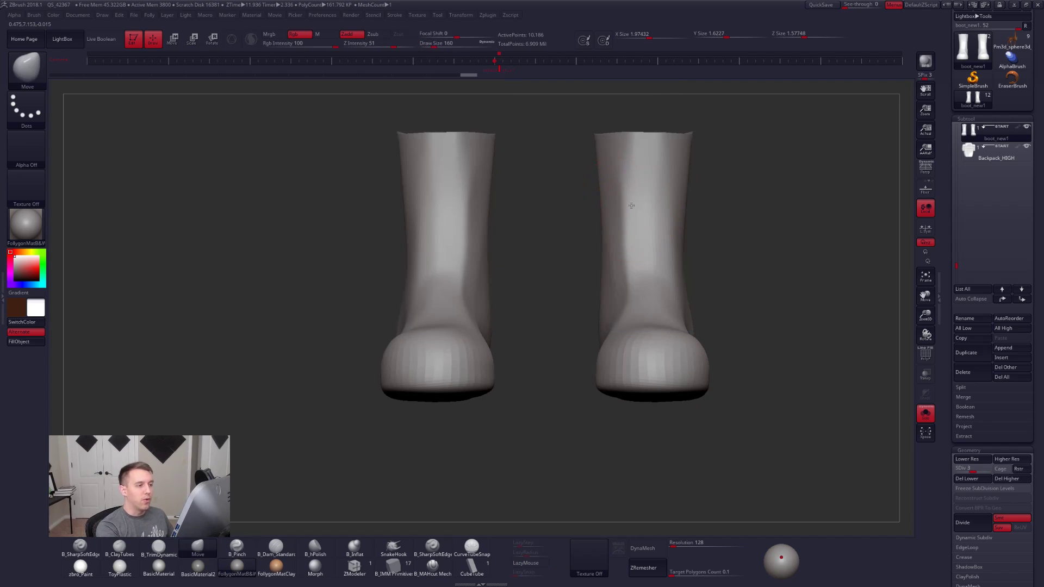
pyautogui.moveTo(618, 233); pyautogui.dragTo(668, 236, button='right')
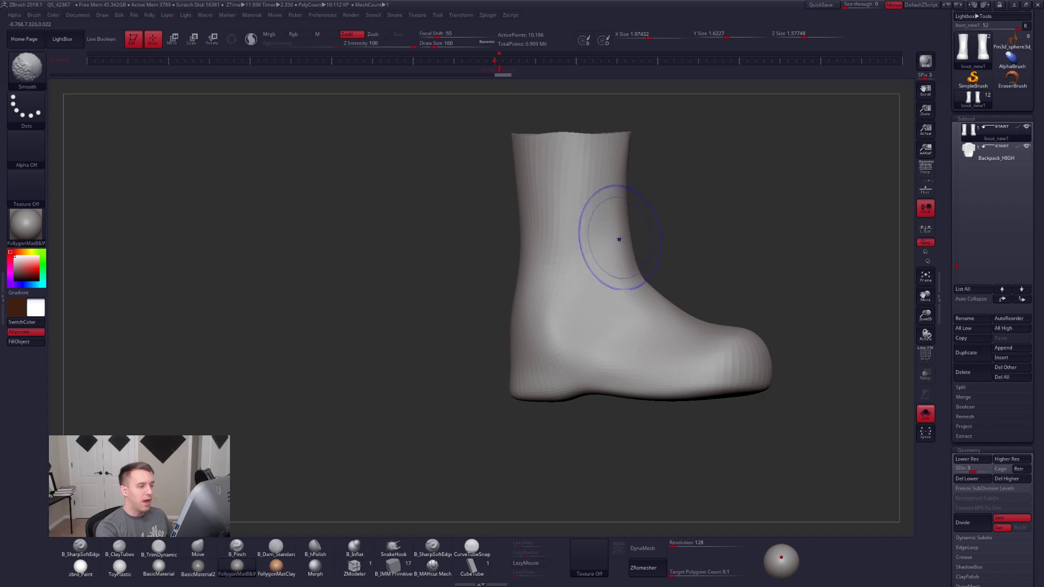
pyautogui.keyDown('ctrl'); pyautogui.moveTo(610, 296); pyautogui.dragTo(598, 285, button='right'); pyautogui.keyUp('ctrl')
pyautogui.moveTo(530, 353)
pyautogui.mouseDown()
pyautogui.moveTo(556, 333)
pyautogui.moveTo(523, 368)
pyautogui.mouseUp()
pyautogui.press('space')
pyautogui.press('space')
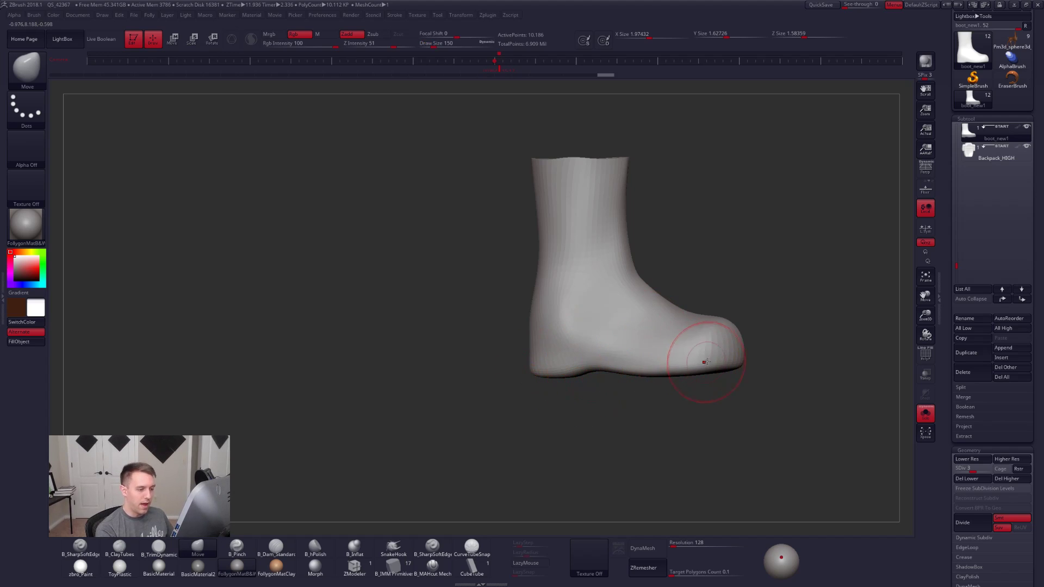
pyautogui.press('space')
pyautogui.moveTo(700, 361); pyautogui.dragTo(712, 358)
pyautogui.moveTo(712, 358)
pyautogui.keyDown('ctrl'); pyautogui.mouseDown(button='right')
pyautogui.moveTo(571, 317)
pyautogui.moveTo(692, 372)
pyautogui.moveTo(667, 384)
pyautogui.moveTo(622, 374)
pyautogui.moveTo(641, 443)
pyautogui.moveTo(659, 443)
pyautogui.moveTo(647, 443)
pyautogui.moveTo(654, 473)
pyautogui.moveTo(616, 411)
pyautogui.moveTo(624, 401)
pyautogui.moveTo(631, 419)
pyautogui.mouseUp(button='right'); pyautogui.keyUp('ctrl')
# Step: Show the trousers together with the boots and adjust the back of the boots with the Move brush
pyautogui.hotkey('alt', 's')
pyautogui.press('space')
pyautogui.moveTo(617, 351); pyautogui.dragTo(605, 332)
pyautogui.moveTo(607, 332)
pyautogui.mouseDown(button='right')
pyautogui.moveTo(644, 342)
pyautogui.moveTo(595, 365)
pyautogui.moveTo(589, 385)
pyautogui.mouseUp(button='right')
pyautogui.press('space')
pyautogui.moveTo(583, 391); pyautogui.dragTo(580, 391)
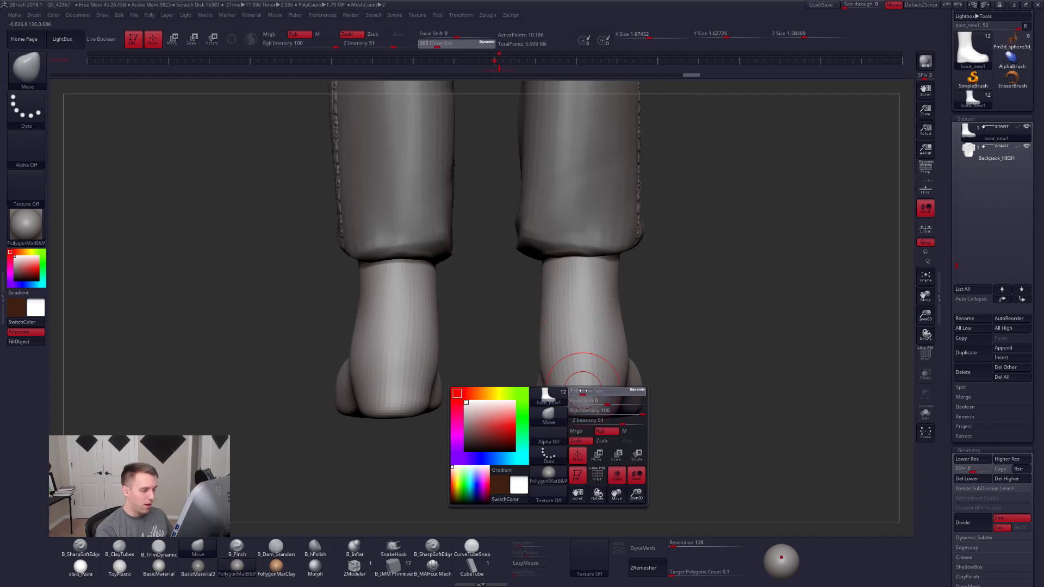
pyautogui.moveTo(582, 396)
pyautogui.mouseDown(button='right')
pyautogui.moveTo(620, 272)
pyautogui.moveTo(604, 234)
pyautogui.mouseUp(button='right')
# Step: Isolate the boots and reshape the heel from above and behind with the Move brush, reaching draw size 160
pyautogui.keyDown('ctrl'); pyautogui.moveTo(577, 375); pyautogui.dragTo(580, 397, button='right'); pyautogui.keyUp('ctrl')
pyautogui.hotkey('shift', 's')
pyautogui.moveTo(576, 383)
pyautogui.mouseDown()
pyautogui.moveTo(626, 375)
pyautogui.moveTo(581, 377)
pyautogui.moveTo(621, 377)
pyautogui.moveTo(589, 381)
pyautogui.mouseUp()
pyautogui.press('space')
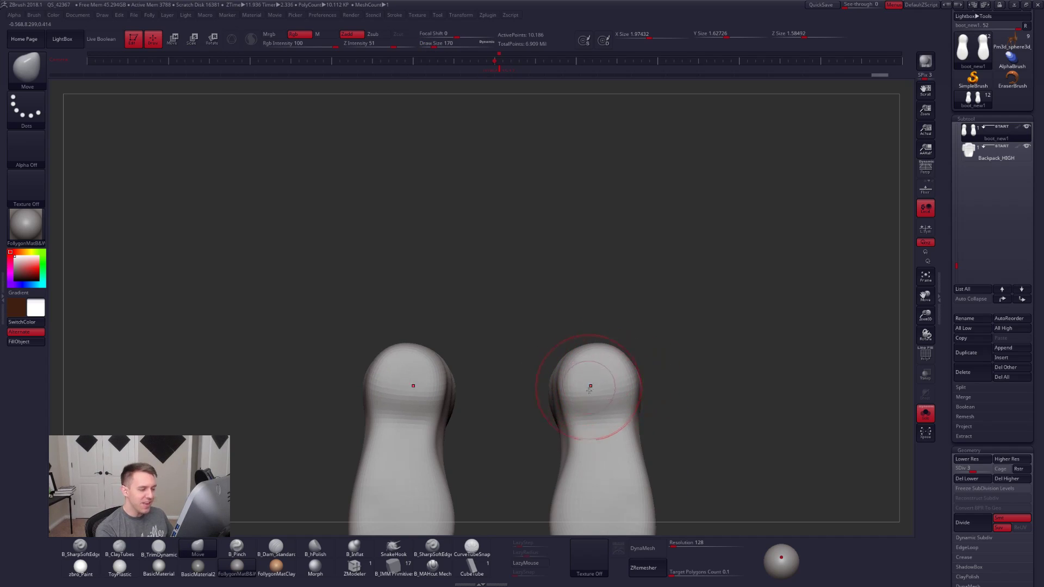
pyautogui.keyDown('shift'); pyautogui.moveTo(590, 385); pyautogui.dragTo(582, 434, button='right'); pyautogui.keyUp('shift')
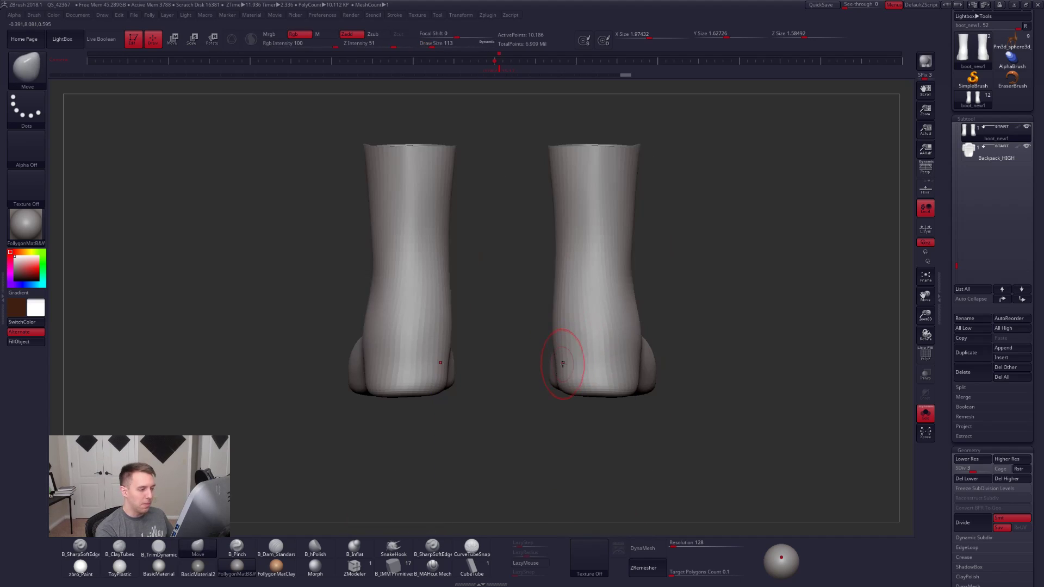
pyautogui.moveTo(631, 379); pyautogui.dragTo(638, 369)
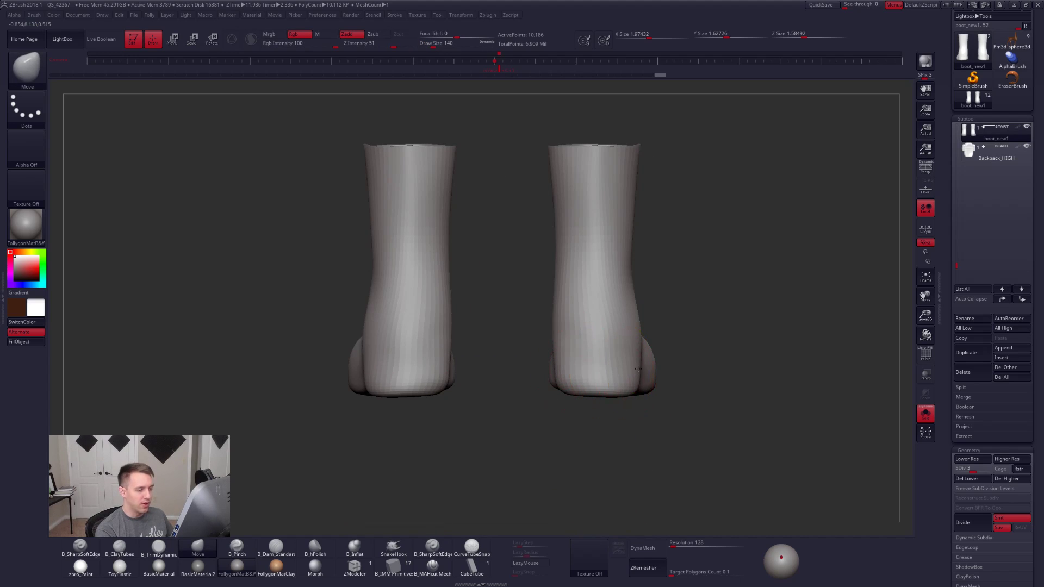
pyautogui.press(']')
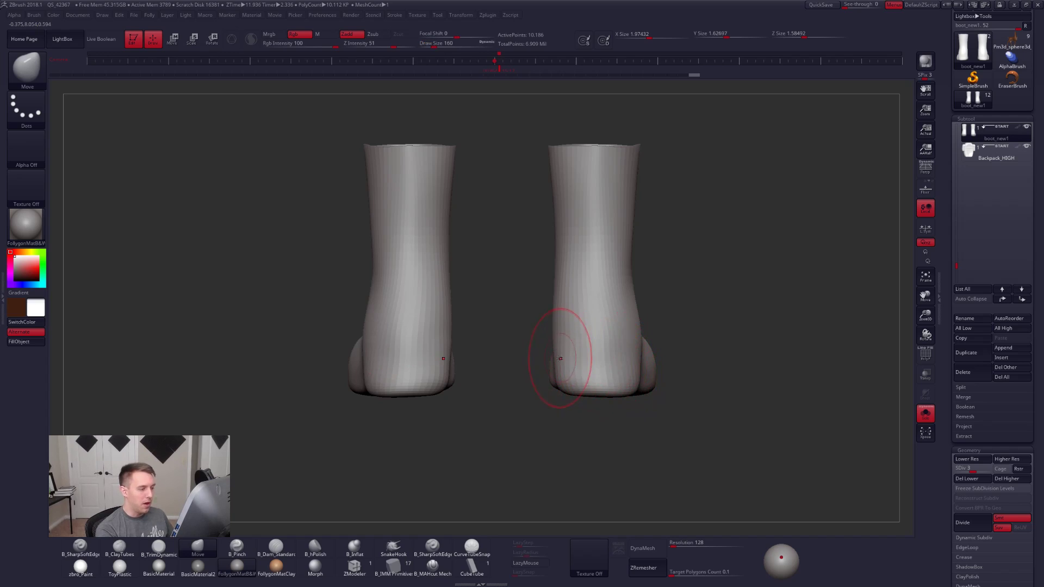
# Step: Even out the underside of the heels with the Move brush at draw size 215 and raise the boots to subdivision level 5
pyautogui.keyDown('ctrl'); pyautogui.moveTo(638, 367); pyautogui.dragTo(620, 423, button='right'); pyautogui.keyUp('ctrl')
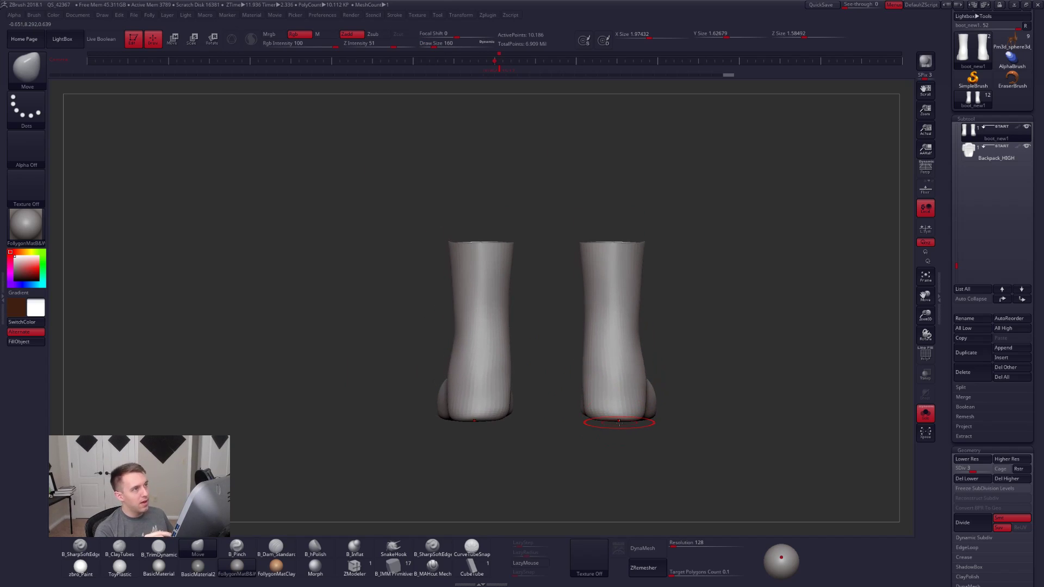
pyautogui.press('space')
pyautogui.moveTo(627, 412); pyautogui.dragTo(624, 417)
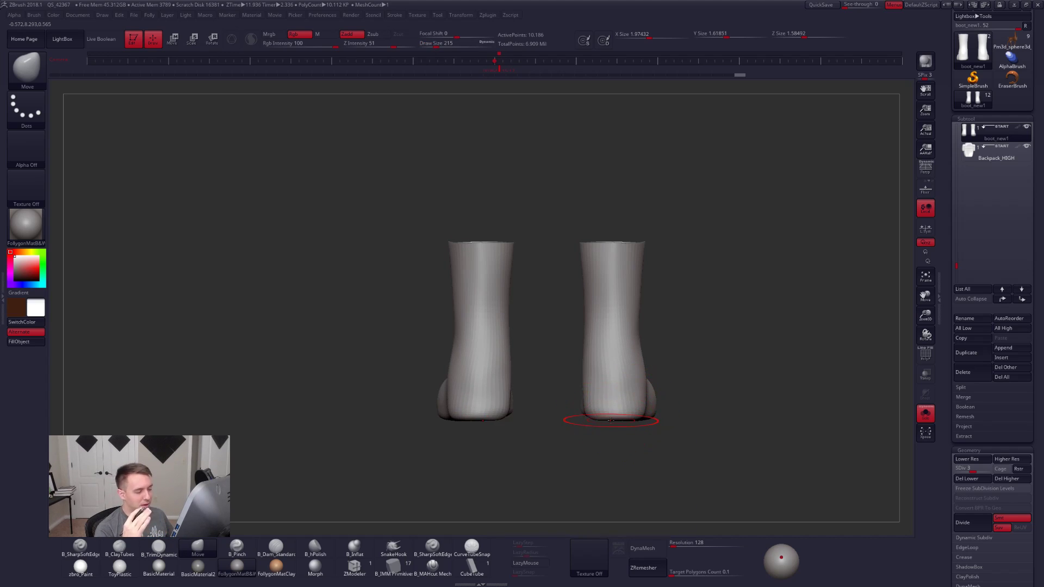
pyautogui.press('d')
pyautogui.press('d')
# Step: Check the boots' proportions against the soldier's legs, then isolate the boots again
pyautogui.moveTo(616, 390); pyautogui.dragTo(639, 403, button='right')
pyautogui.keyDown('alt'); pyautogui.moveTo(657, 400); pyautogui.dragTo(675, 430); pyautogui.keyUp('alt')
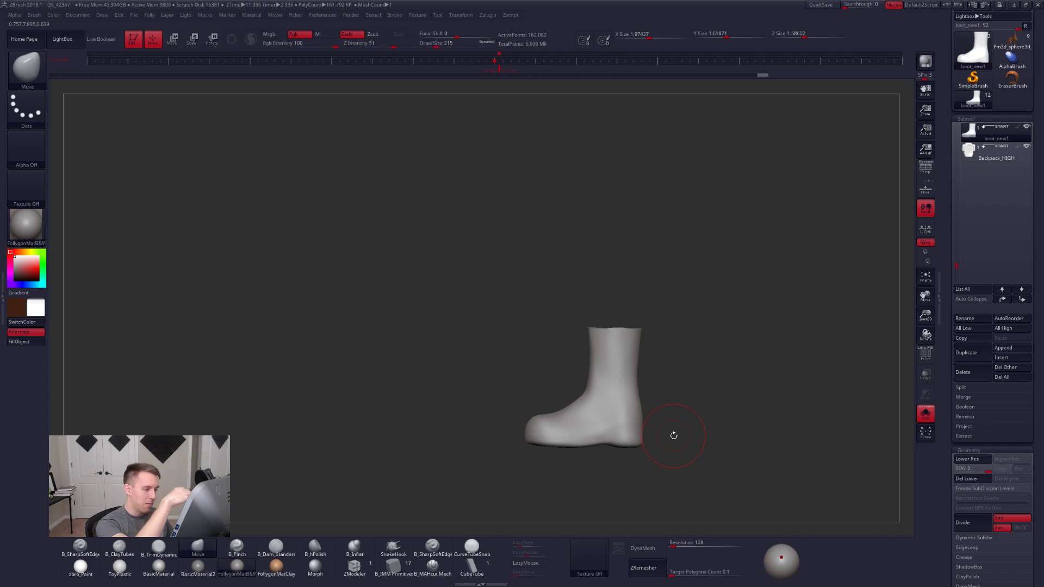
pyautogui.hotkey('ctrl', 'shift', 'alt', 's')
pyautogui.moveTo(671, 408); pyautogui.dragTo(648, 381)
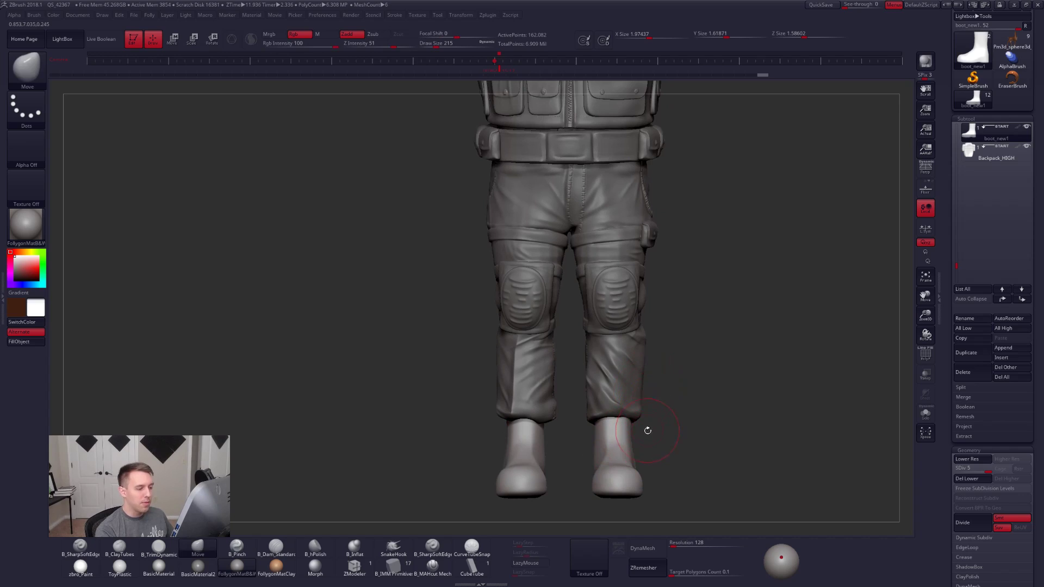
pyautogui.hotkey('alt', 's')
pyautogui.moveTo(674, 452)
pyautogui.keyDown('alt'); pyautogui.mouseDown()
pyautogui.moveTo(664, 424)
pyautogui.moveTo(625, 398)
pyautogui.mouseUp(); pyautogui.keyUp('alt')
# Step: Set the Move brush's draw size to 74 with the isolated boots turned to a three-quarter view
pyautogui.press('space')
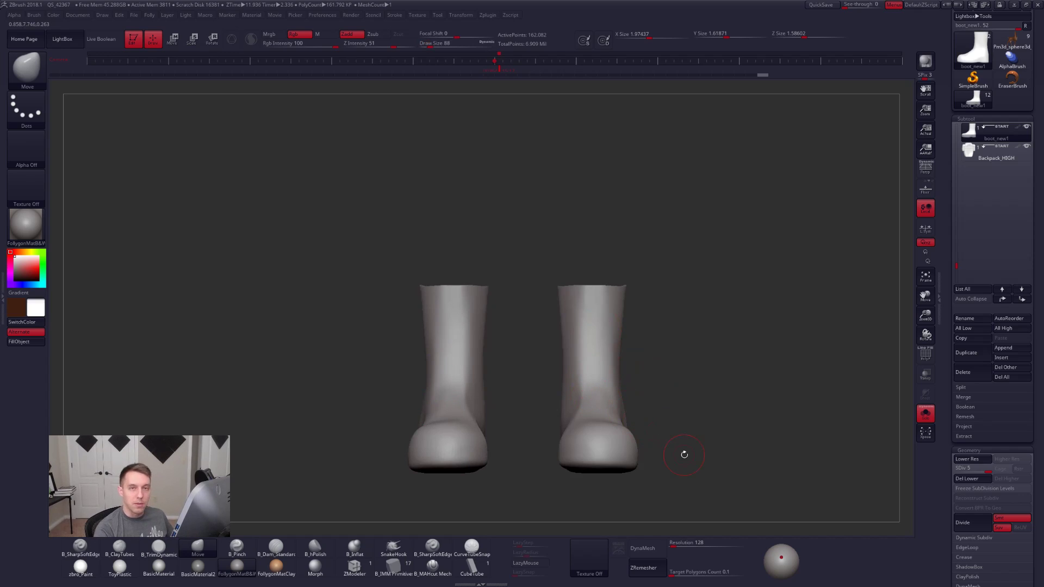
pyautogui.moveTo(598, 330); pyautogui.dragTo(582, 362, button='right')
pyautogui.press('space')
pyautogui.moveTo(609, 373); pyautogui.dragTo(606, 373)
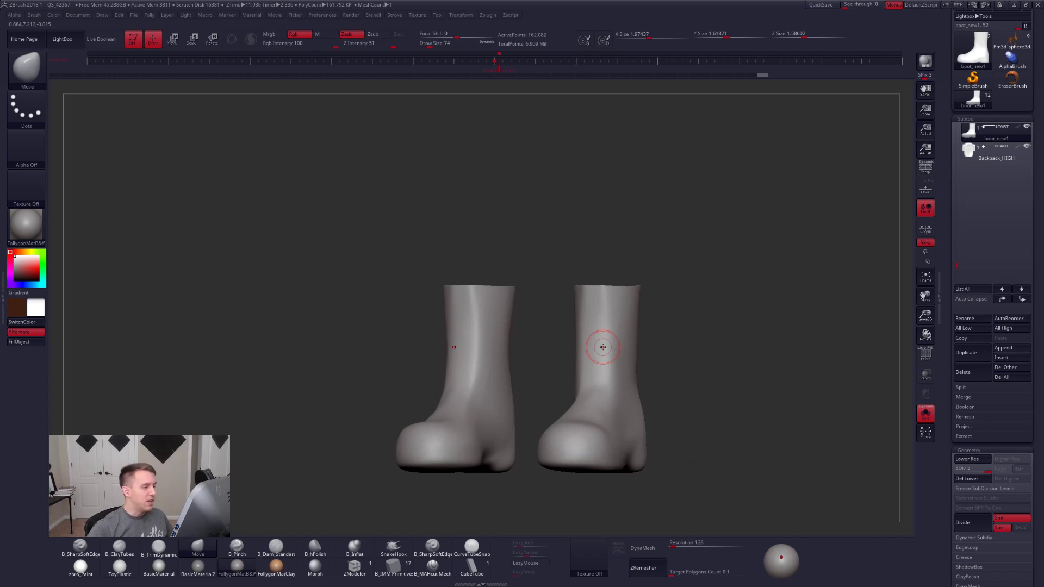
# Step: Switch to the Chrome browser and search for "arm bootloader" in a new tab
pyautogui.hotkey('alt', 'Tab')
pyautogui.hotkey('alt', 'Tab')
pyautogui.hotkey('alt', 'Tab')
pyautogui.hotkey('alt', 'Tab')
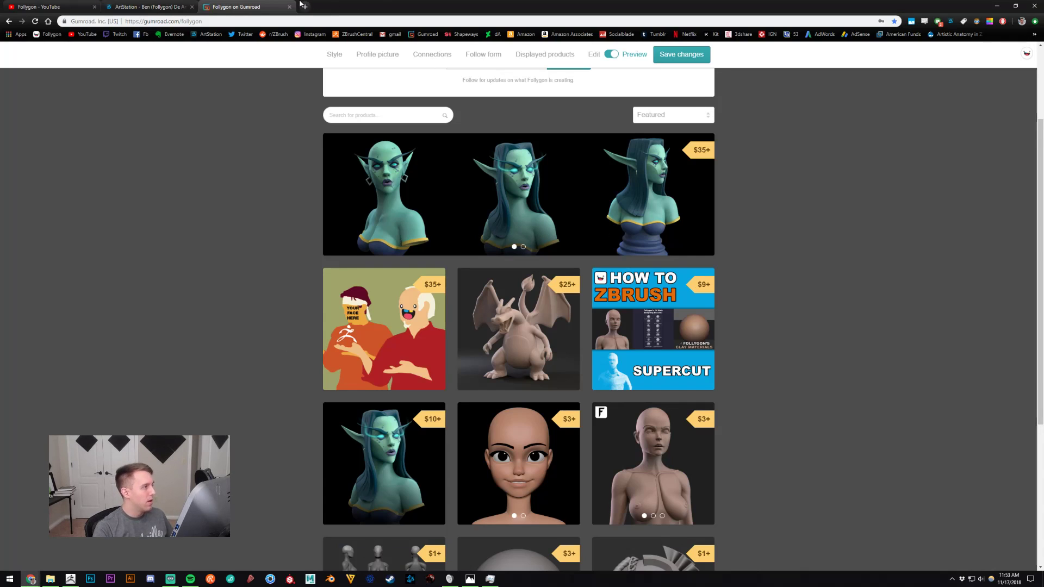
pyautogui.click(304, 5)
pyautogui.write('arm bo')
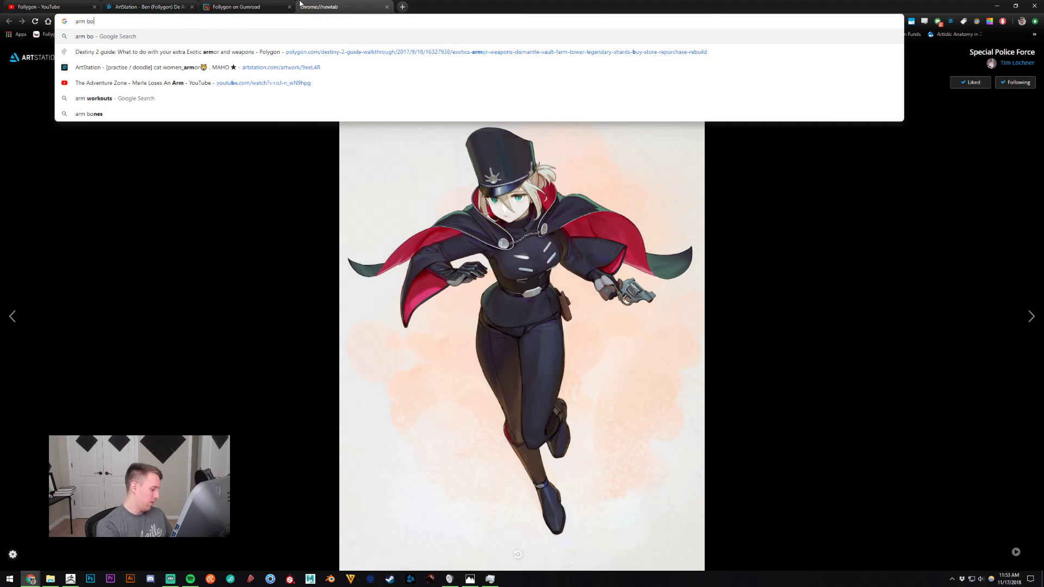
pyautogui.write('otloader')
pyautogui.press('Return')
# Step: Correct the search to "arm boot", switch to image results and search for "arm boots"
pyautogui.click(171, 53)
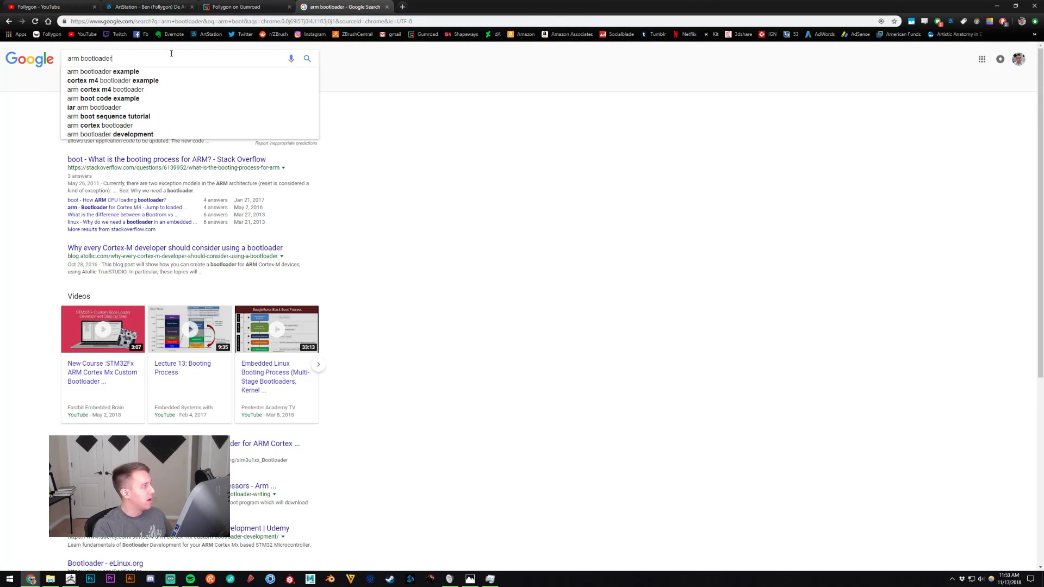
pyautogui.press('BackSpace')
pyautogui.press('BackSpace')
pyautogui.press('BackSpace')
pyautogui.press('BackSpace')
pyautogui.press('BackSpace')
pyautogui.press('BackSpace')
pyautogui.press('Return')
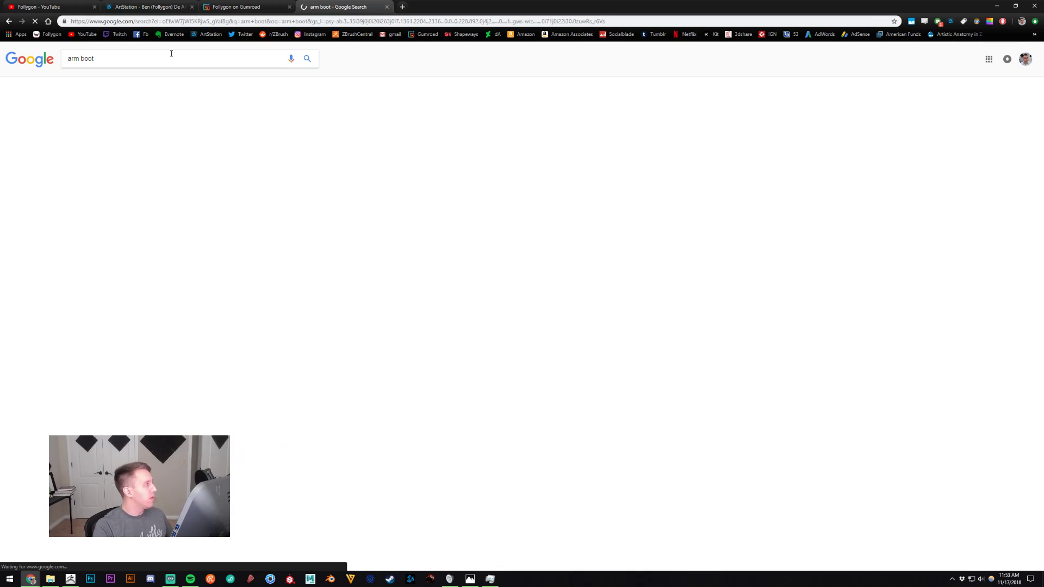
pyautogui.click(131, 83)
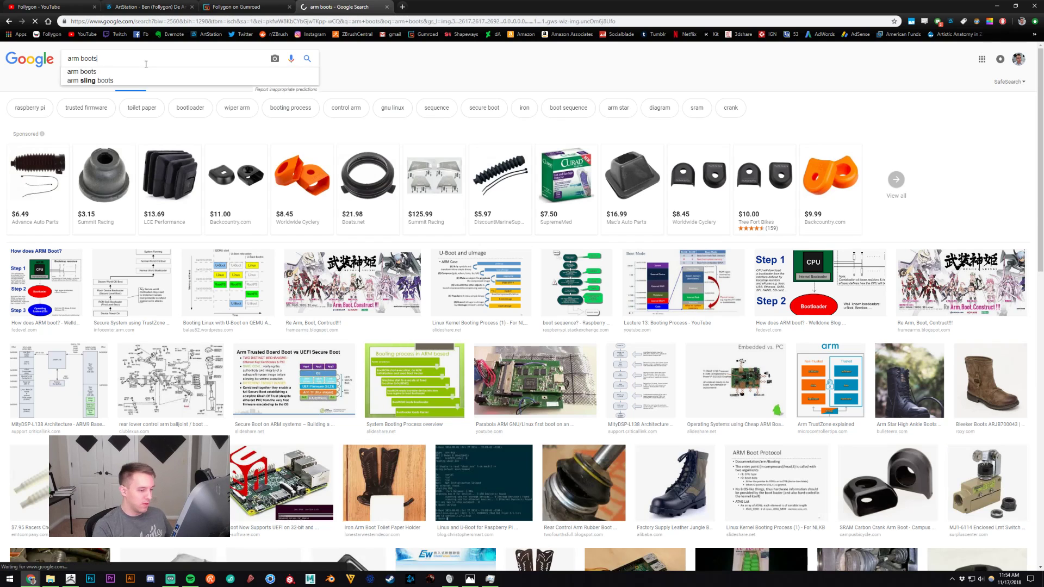
pyautogui.press('Return')
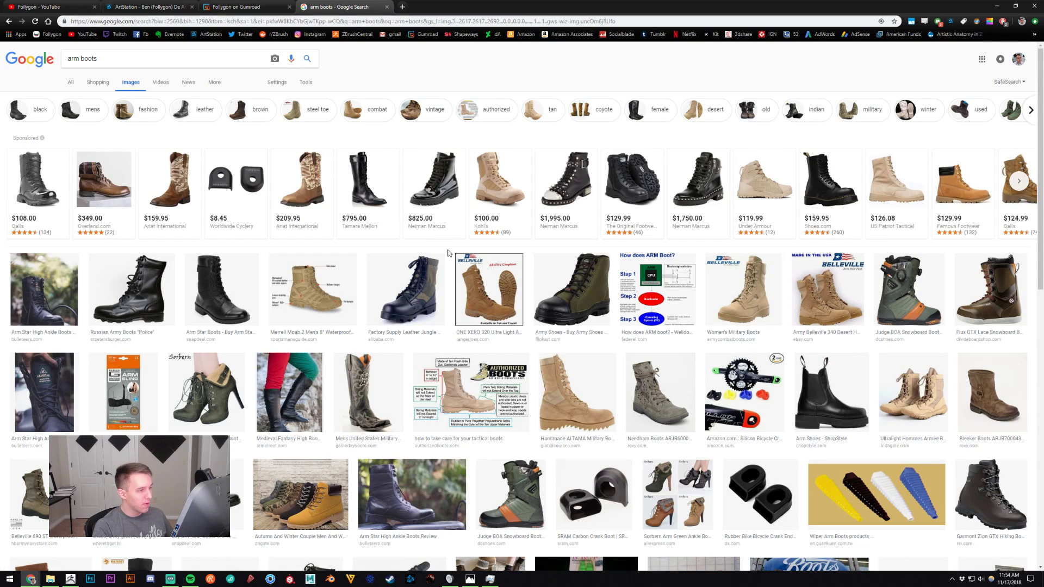
# Step: Examine the green lace-up army boot and the tan Belleville boot as references, then close the search and return to ZBrush
pyautogui.click(569, 278)
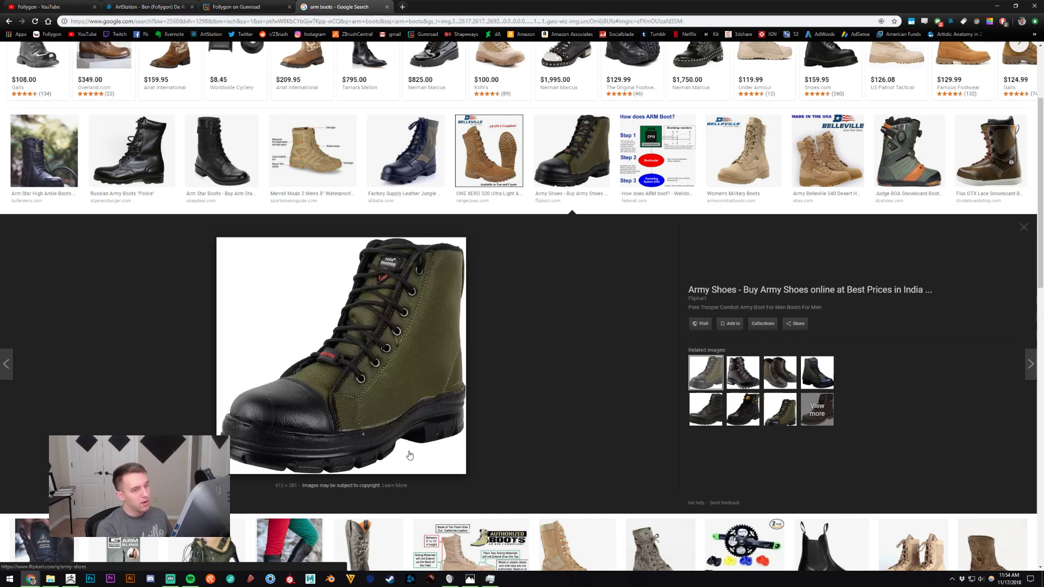
pyautogui.click(742, 155)
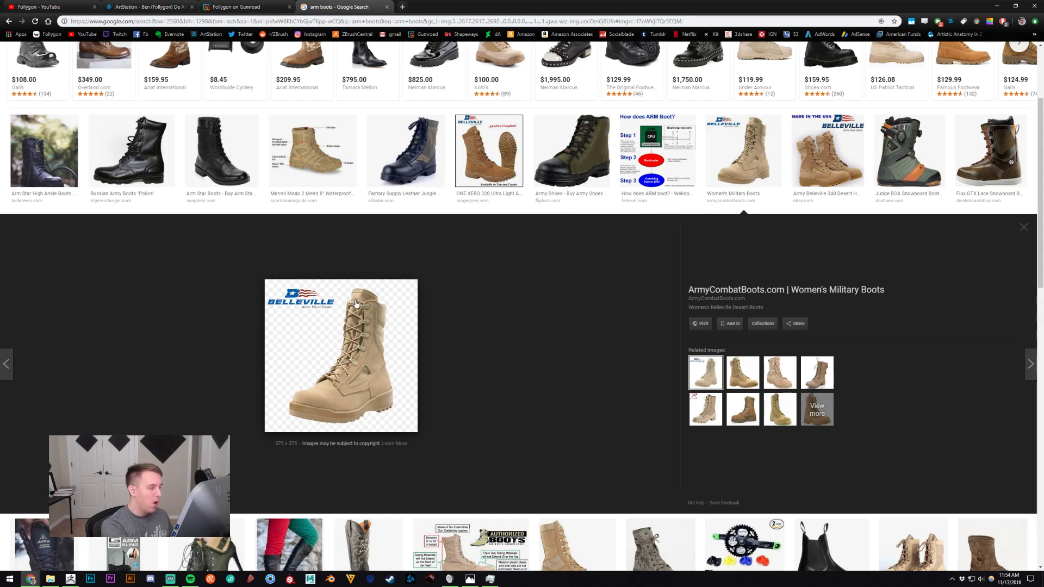
pyautogui.click(364, 363)
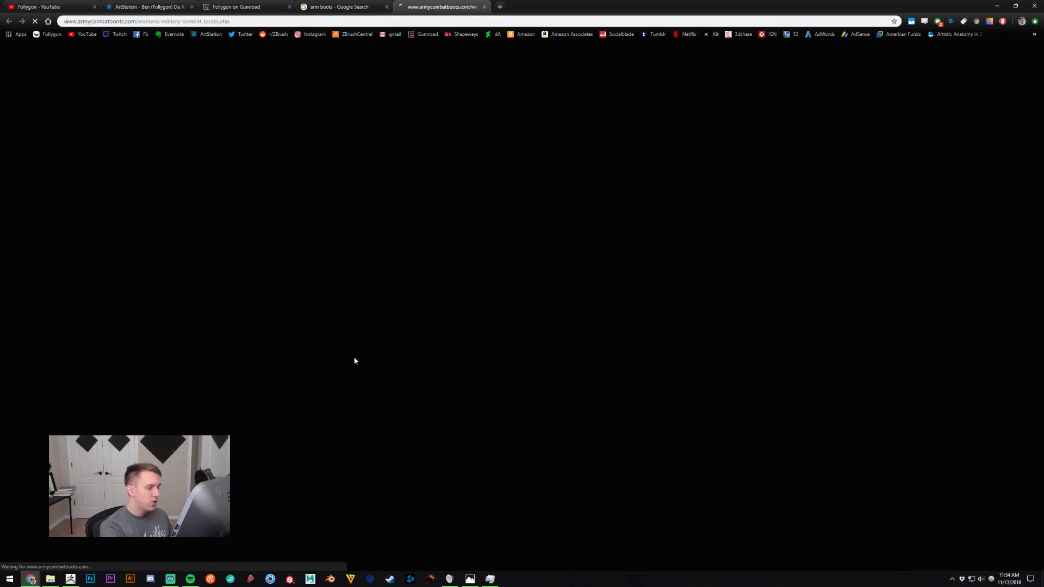
pyautogui.hotkey('ctrl', 'w')
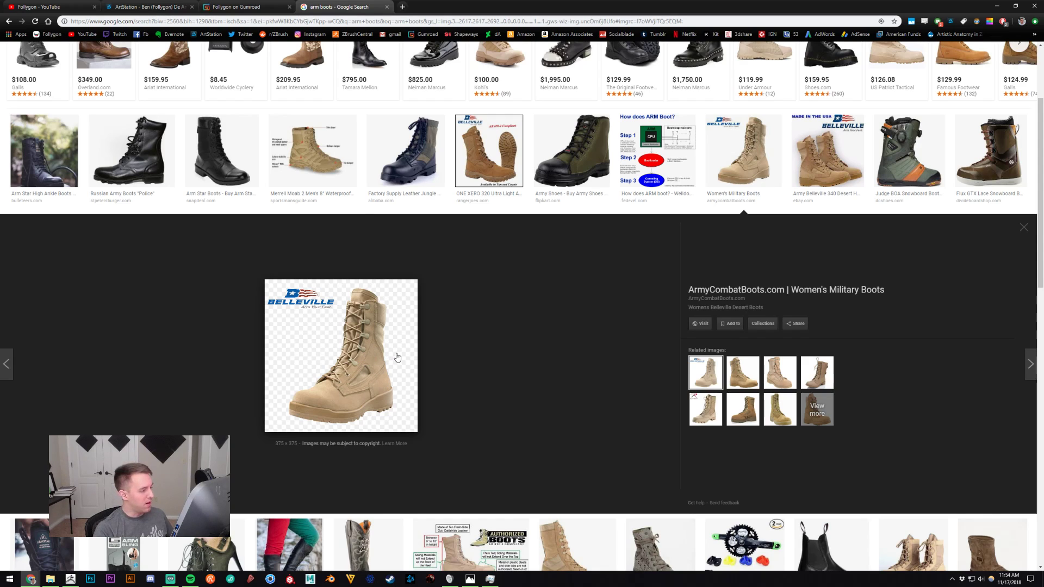
pyautogui.hotkey('ctrl', 'w')
pyautogui.click(75, 580)
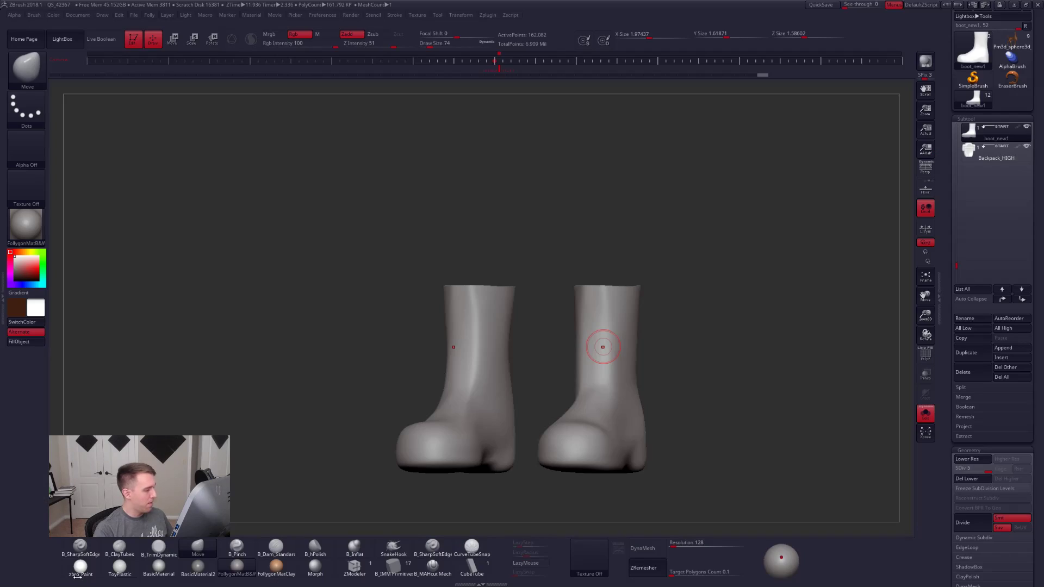
# Step: Show the whole soldier with all subtools and turn on perspective view
pyautogui.moveTo(952, 42); pyautogui.dragTo(952, 102)
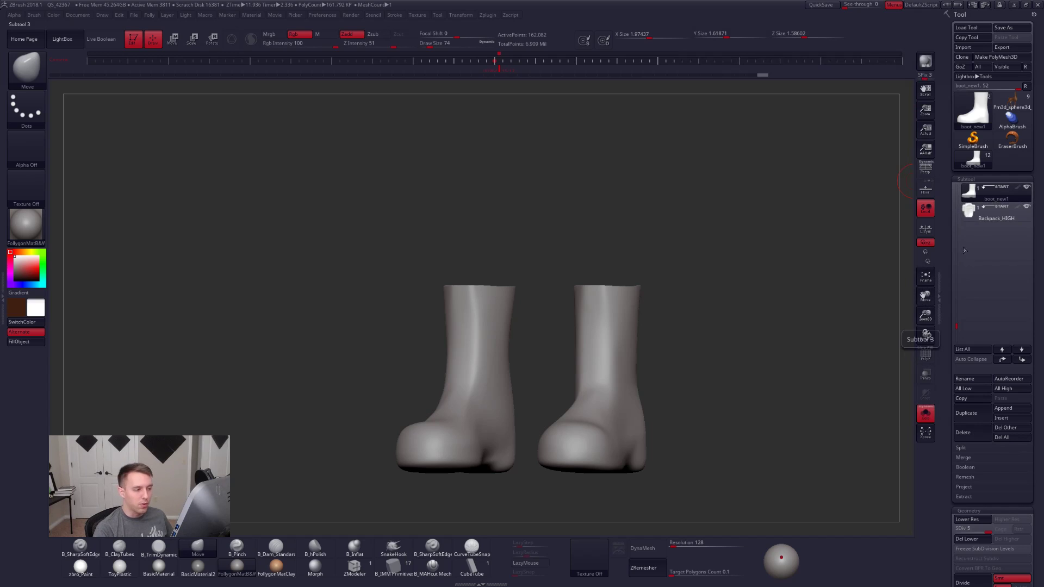
pyautogui.keyDown('alt'); pyautogui.moveTo(775, 287); pyautogui.dragTo(633, 372); pyautogui.keyUp('alt')
pyautogui.hotkey('alt', 's')
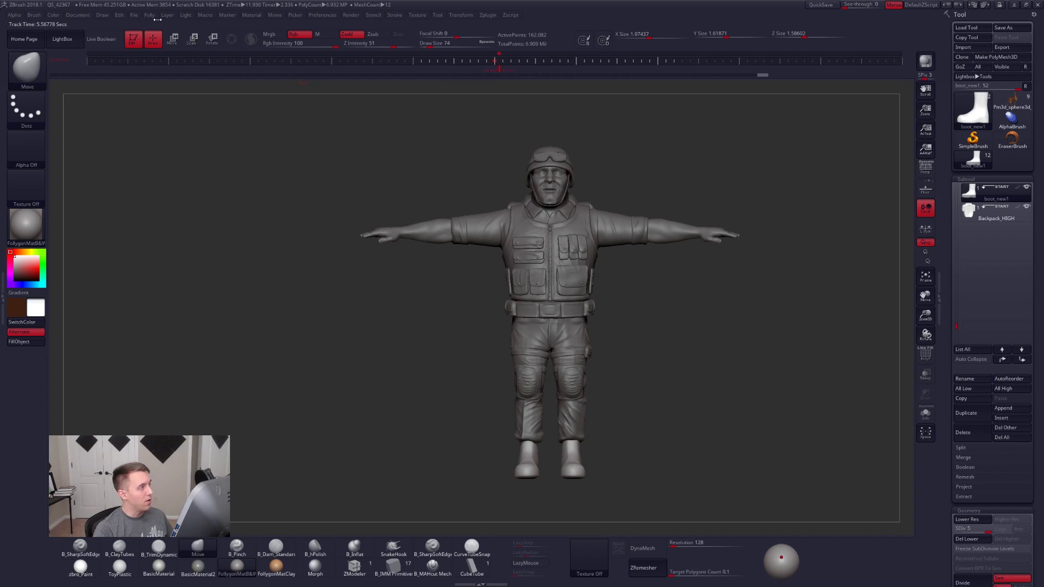
pyautogui.click(134, 16)
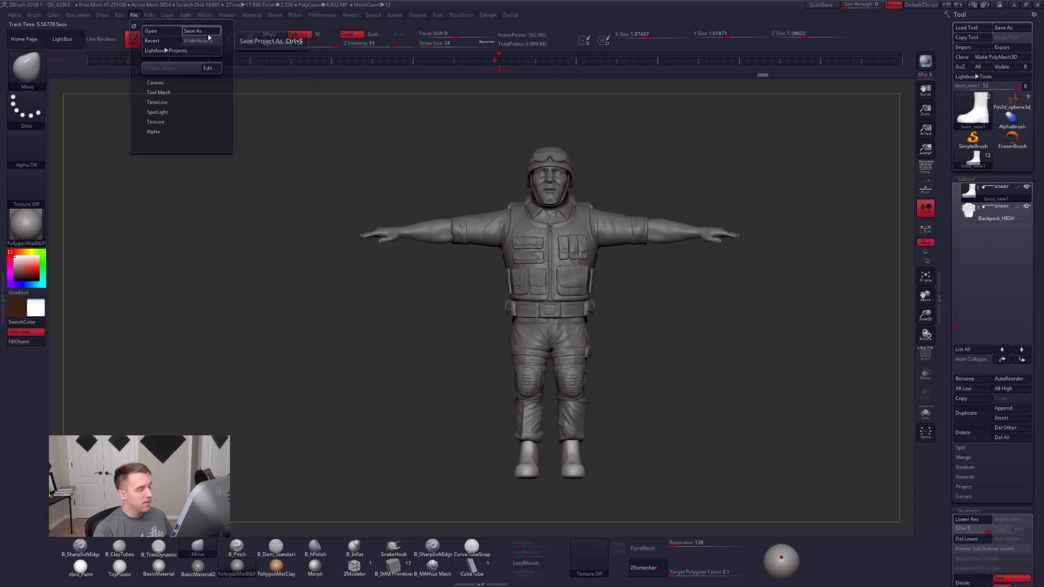
pyautogui.keyDown('alt'); pyautogui.moveTo(761, 193); pyautogui.dragTo(731, 197); pyautogui.keyUp('alt')
pyautogui.click(925, 171)
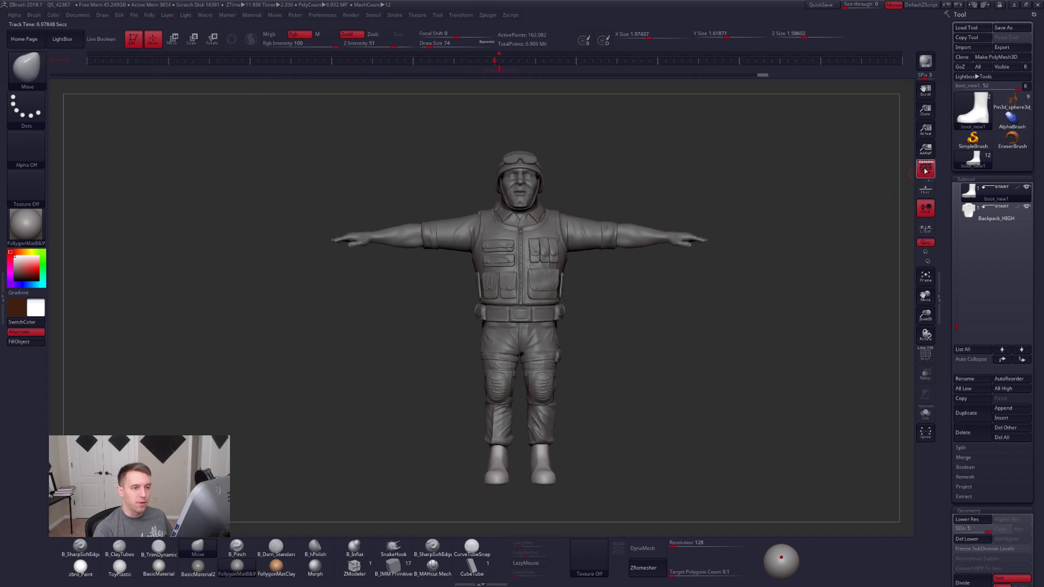
# Step: Make the Pants_HIGH subtool active from the subtool list
pyautogui.moveTo(957, 326); pyautogui.dragTo(957, 304)
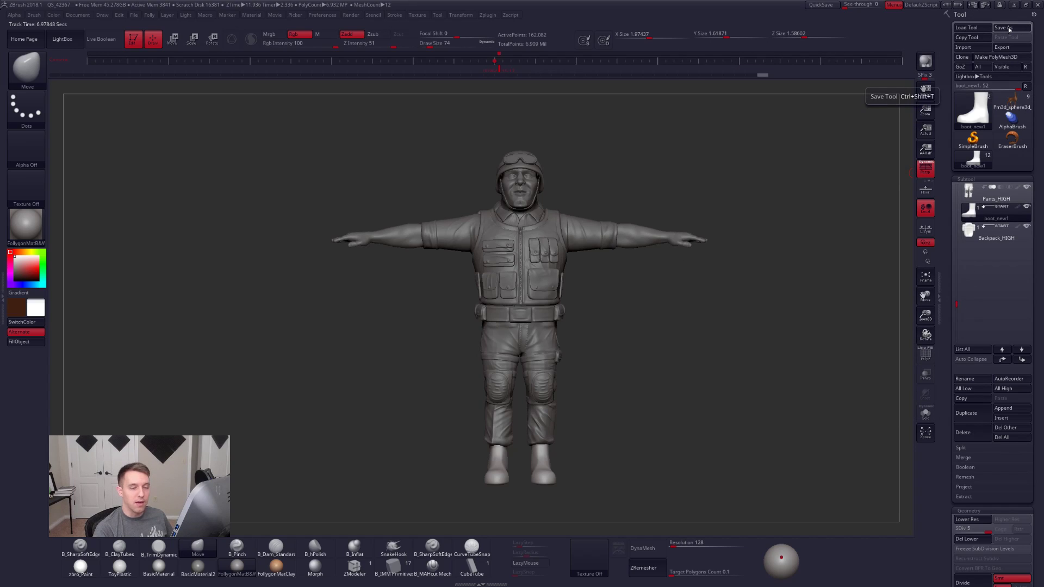
pyautogui.moveTo(959, 304)
pyautogui.mouseDown()
pyautogui.moveTo(958, 198)
pyautogui.moveTo(975, 195)
pyautogui.moveTo(982, 269)
pyautogui.mouseUp()
pyautogui.moveTo(981, 221)
pyautogui.mouseDown()
pyautogui.moveTo(968, 202)
pyautogui.moveTo(973, 272)
pyautogui.mouseUp()
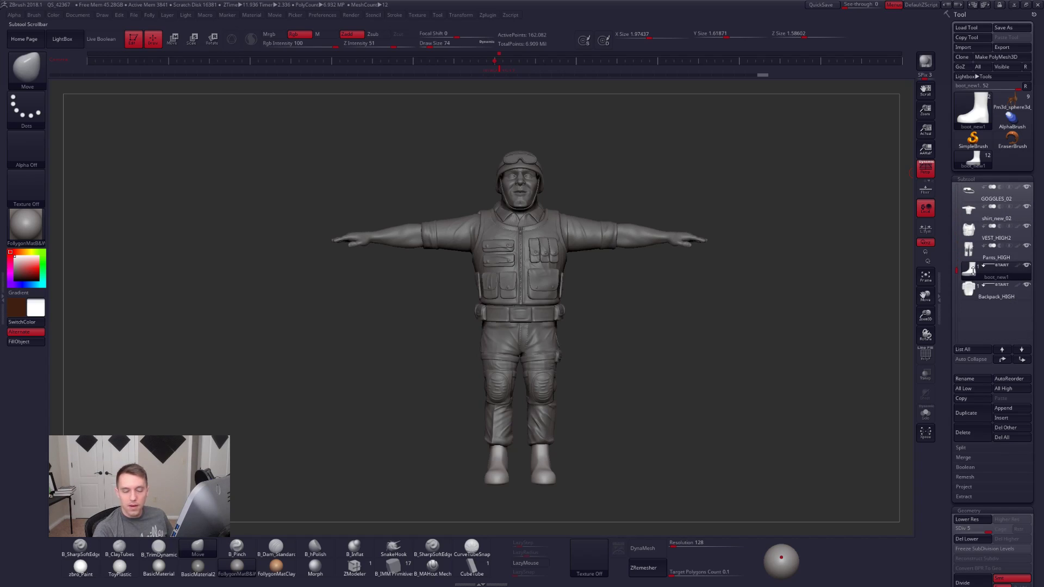
pyautogui.click(968, 250)
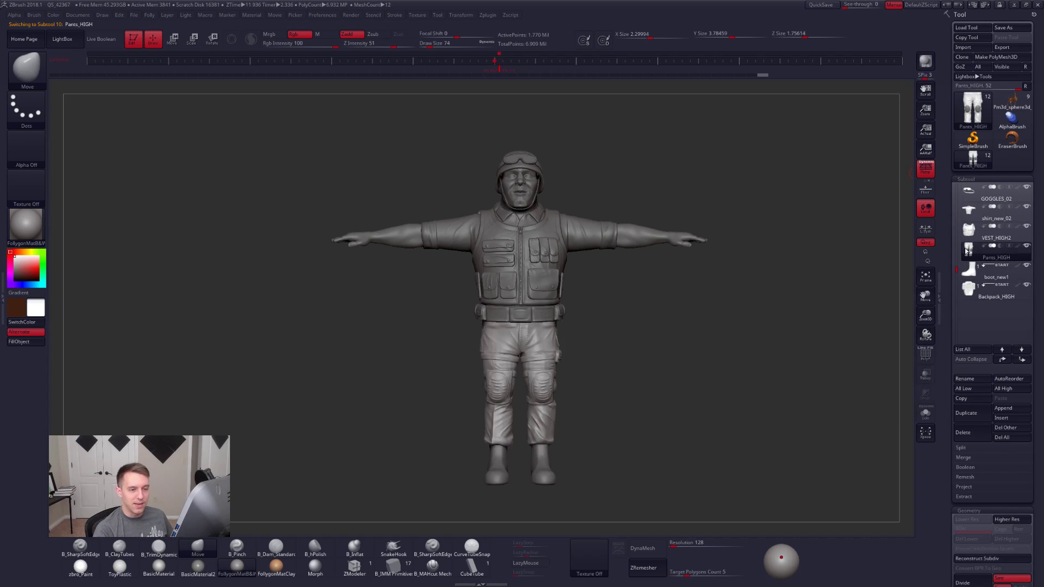
# Step: Check the trousers alone and with the full outfit, then turn off perspective view
pyautogui.keyDown('alt'); pyautogui.moveTo(591, 416); pyautogui.dragTo(560, 391); pyautogui.keyUp('alt')
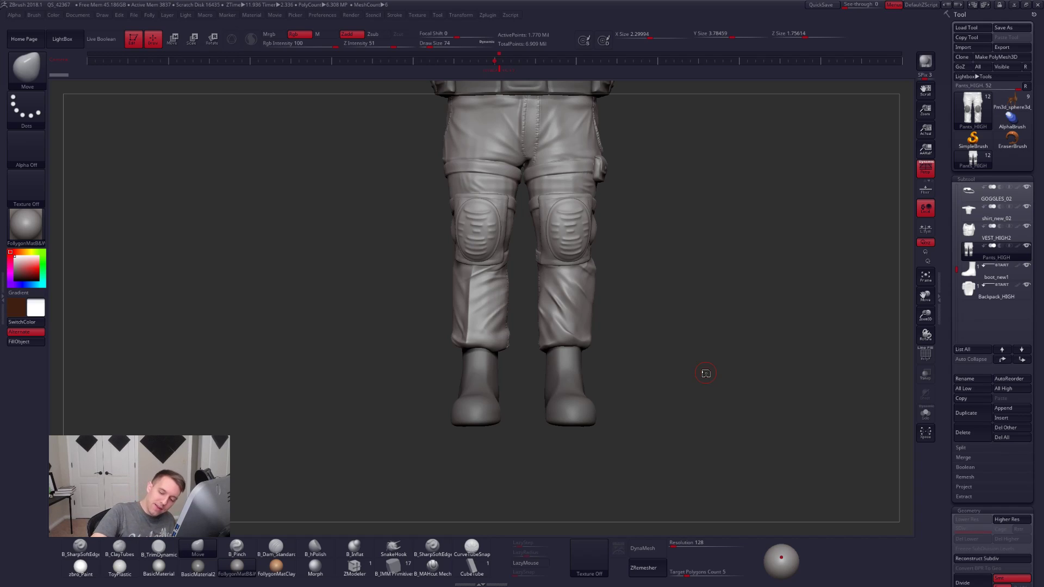
pyautogui.hotkey('alt', 's')
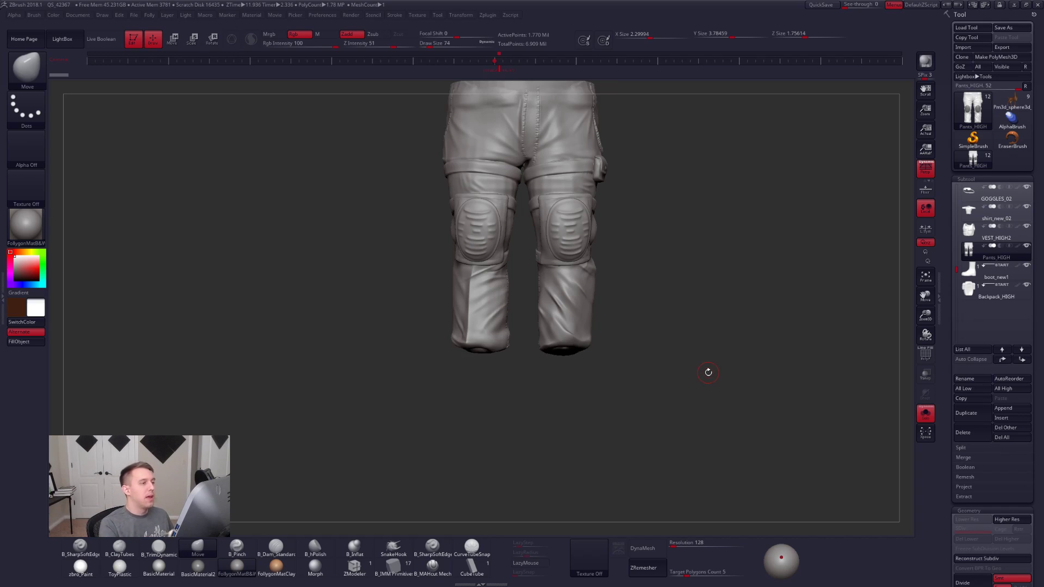
pyautogui.keyDown('alt'); pyautogui.moveTo(576, 281); pyautogui.dragTo(591, 393, button='right'); pyautogui.keyUp('alt')
pyautogui.press('space')
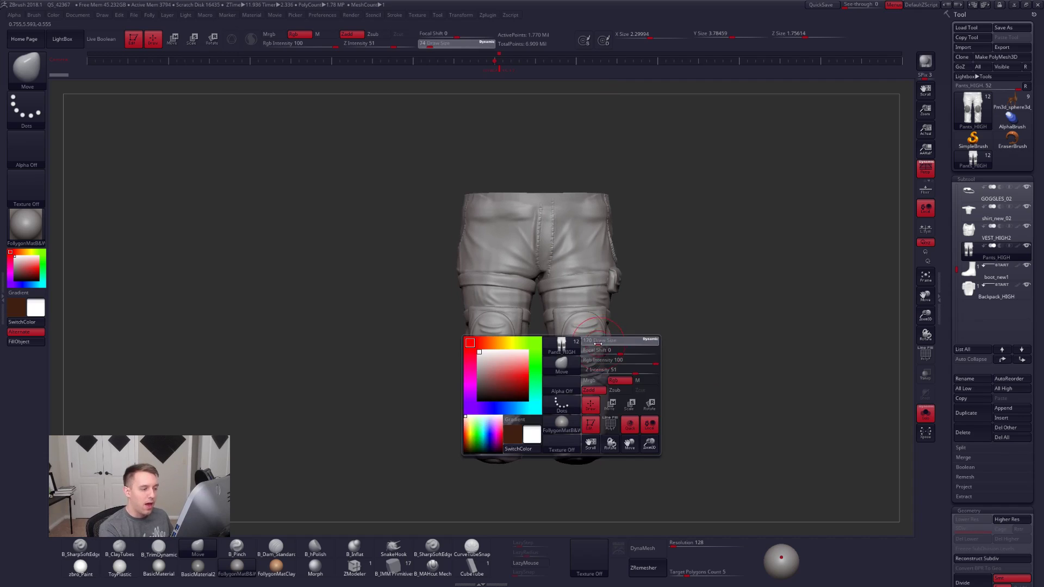
pyautogui.moveTo(586, 325)
pyautogui.mouseDown(button='right')
pyautogui.moveTo(608, 372)
pyautogui.moveTo(624, 373)
pyautogui.mouseUp(button='right')
pyautogui.hotkey('shift', 'f')
pyautogui.hotkey('shift', 'f')
pyautogui.moveTo(675, 485)
pyautogui.keyDown('alt'); pyautogui.mouseDown(button='right')
pyautogui.moveTo(704, 462)
pyautogui.moveTo(711, 484)
pyautogui.moveTo(703, 477)
pyautogui.mouseUp(button='right'); pyautogui.keyUp('alt')
pyautogui.hotkey('alt', 's')
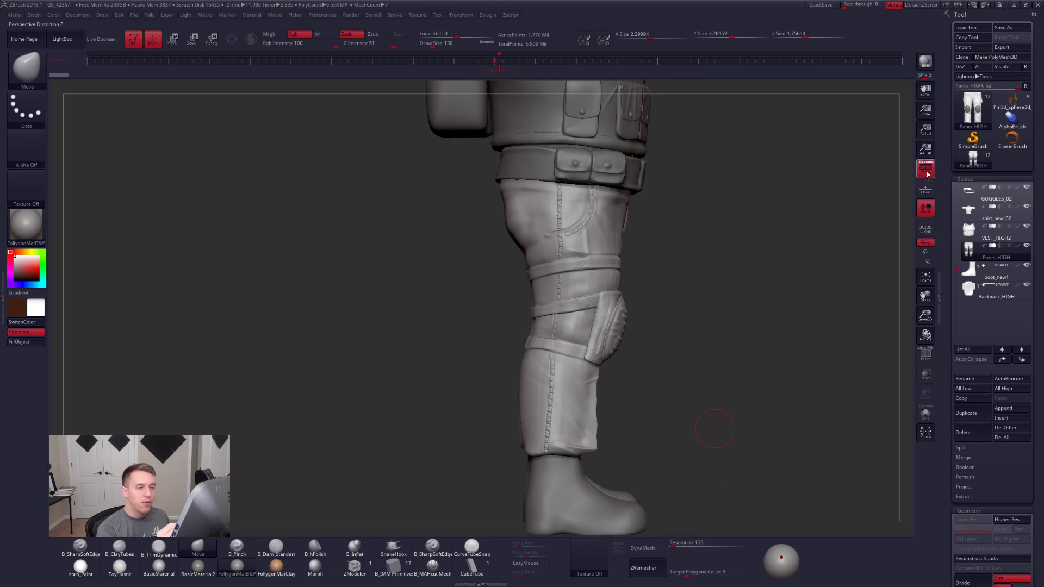
pyautogui.press('p')
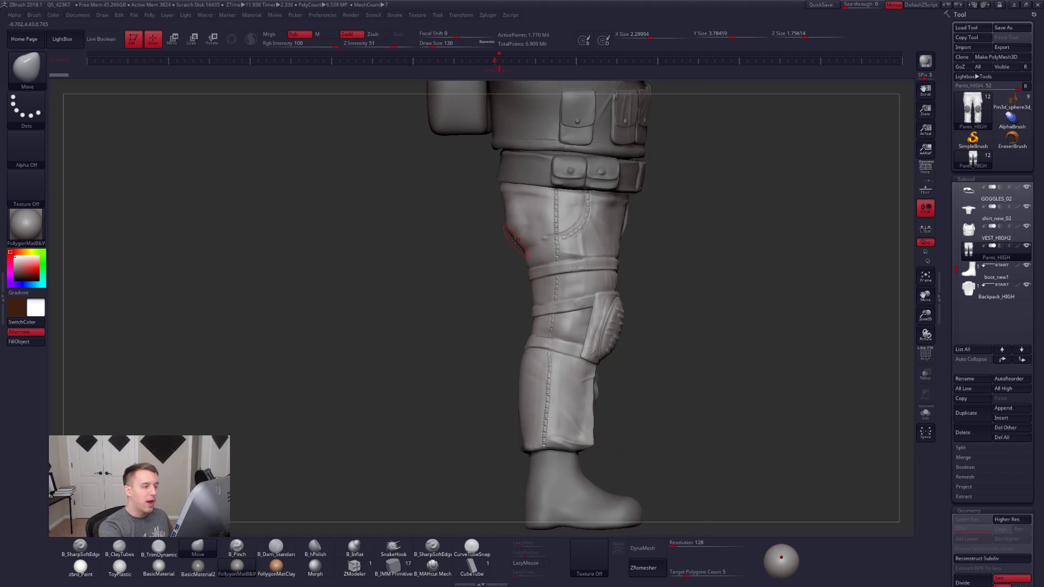
# Step: Reshape the back contour and seat of the trousers with the Move brush, raising the draw size to 160
pyautogui.press('ctrl')
pyautogui.moveTo(516, 242)
pyautogui.keyDown('ctrl'); pyautogui.mouseDown()
pyautogui.moveTo(516, 451)
pyautogui.moveTo(566, 497)
pyautogui.moveTo(649, 419)
pyautogui.moveTo(625, 402)
pyautogui.mouseUp(); pyautogui.keyUp('ctrl')
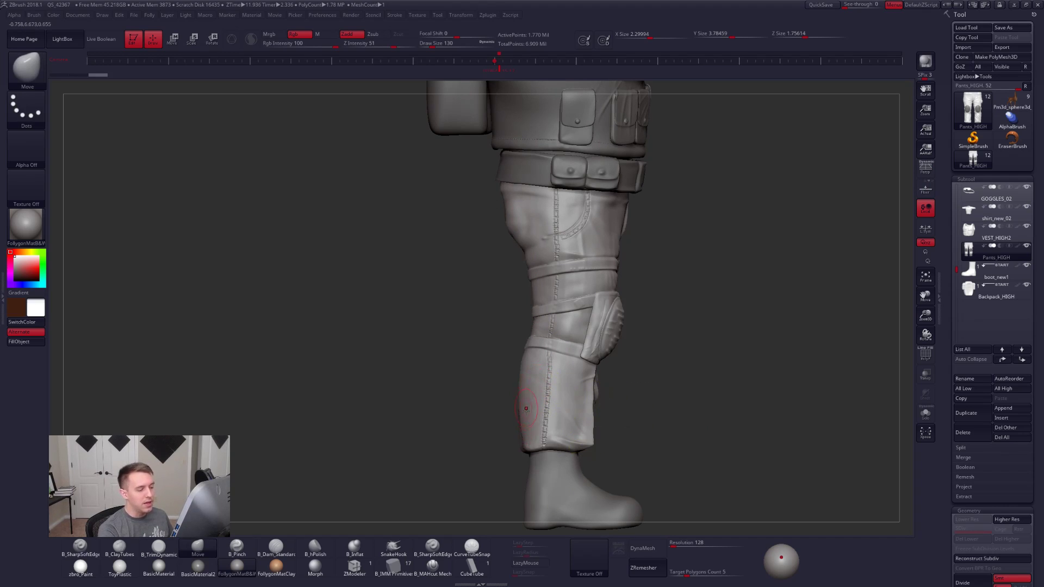
pyautogui.keyDown('alt'); pyautogui.moveTo(509, 333); pyautogui.dragTo(534, 380); pyautogui.keyUp('alt')
pyautogui.hotkey('alt', 's')
pyautogui.moveTo(468, 305)
pyautogui.mouseDown()
pyautogui.moveTo(581, 289)
pyautogui.moveTo(634, 302)
pyautogui.mouseUp()
pyautogui.keyDown('ctrl'); pyautogui.moveTo(584, 289); pyautogui.dragTo(560, 282, button='right'); pyautogui.keyUp('ctrl')
pyautogui.press('s')
pyautogui.moveTo(559, 283); pyautogui.dragTo(562, 284)
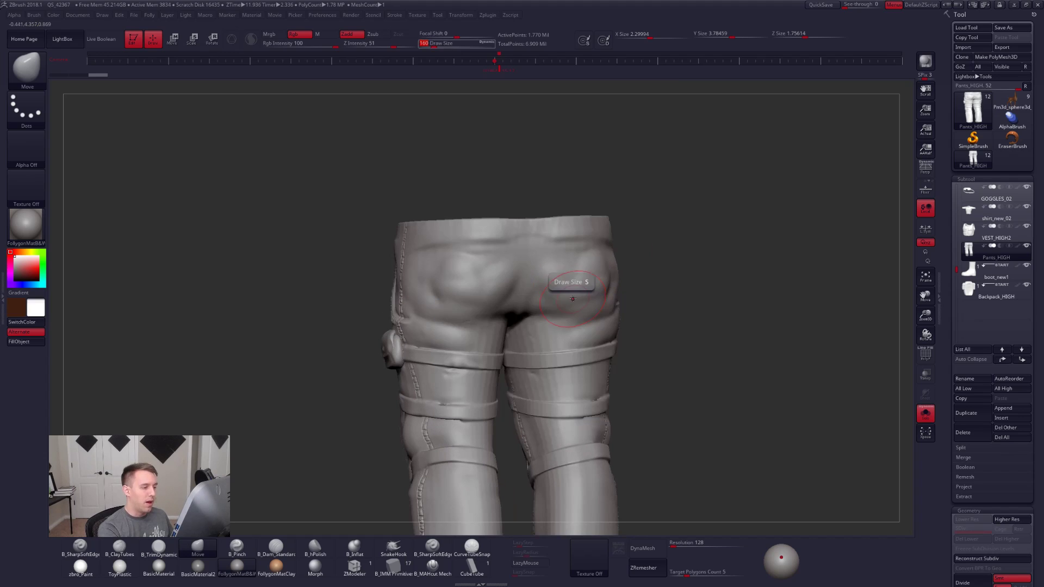
# Step: Switch to the B_TrimDynamic brush, try flattening the seat of the trousers, and undo the stroke
pyautogui.moveTo(585, 305); pyautogui.dragTo(564, 294, button='right')
pyautogui.press('b')
pyautogui.press('t')
pyautogui.press('d')
pyautogui.moveTo(574, 284)
pyautogui.mouseDown()
pyautogui.moveTo(597, 297)
pyautogui.moveTo(568, 282)
pyautogui.moveTo(587, 285)
pyautogui.moveTo(581, 311)
pyautogui.mouseUp()
pyautogui.moveTo(581, 311)
pyautogui.mouseDown(button='right')
pyautogui.moveTo(543, 304)
pyautogui.moveTo(582, 298)
pyautogui.moveTo(608, 278)
pyautogui.moveTo(581, 272)
pyautogui.moveTo(611, 325)
pyautogui.mouseUp(button='right')
pyautogui.hotkey('ctrl', 'z')
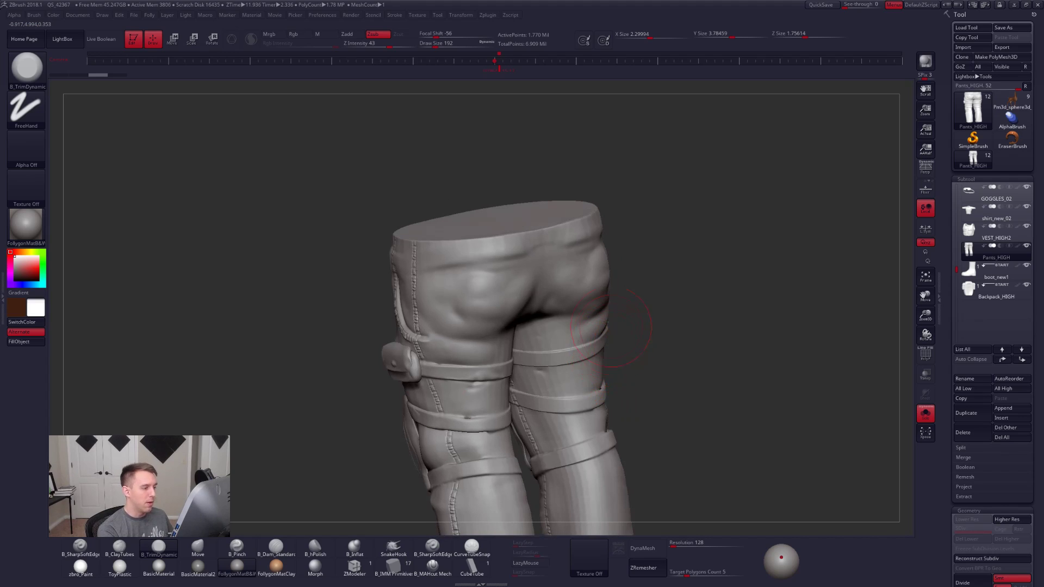
# Step: Flatten the bulges on the seat of the isolated trousers with B_TrimDynamic at draw size 215
pyautogui.hotkey('alt', 's')
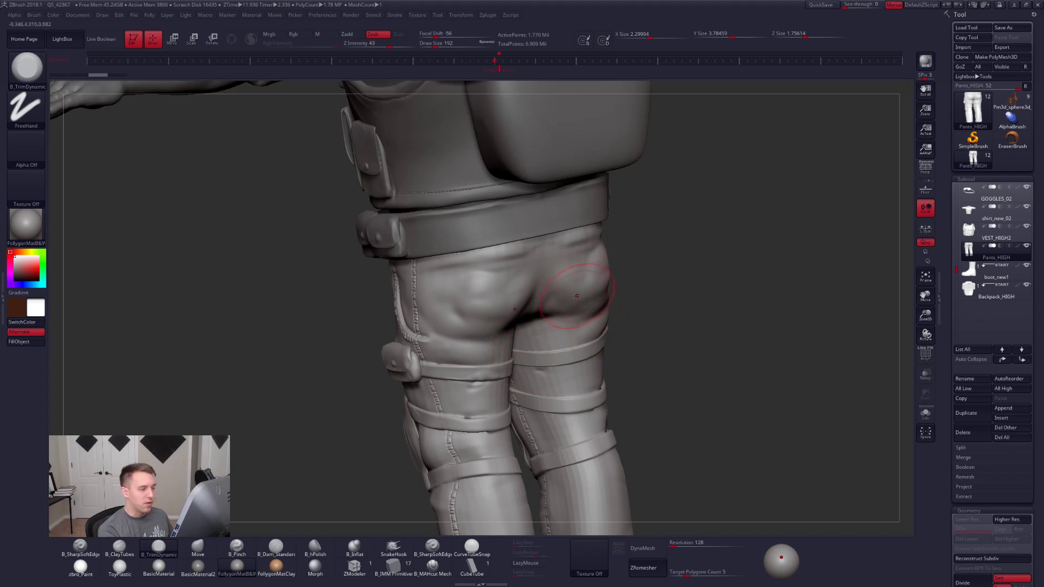
pyautogui.hotkey('alt', 's')
pyautogui.moveTo(498, 304)
pyautogui.mouseDown(button='right')
pyautogui.moveTo(506, 315)
pyautogui.moveTo(582, 326)
pyautogui.moveTo(563, 311)
pyautogui.mouseUp(button='right')
pyautogui.press('space')
pyautogui.moveTo(566, 311); pyautogui.dragTo(568, 311)
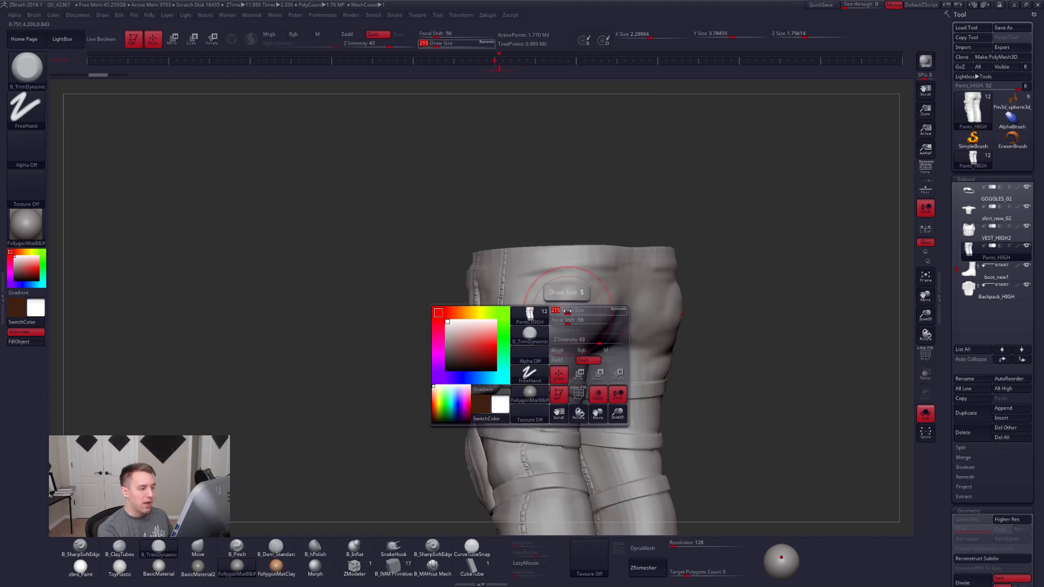
pyautogui.moveTo(576, 272)
pyautogui.mouseDown()
pyautogui.moveTo(593, 297)
pyautogui.moveTo(608, 284)
pyautogui.mouseUp()
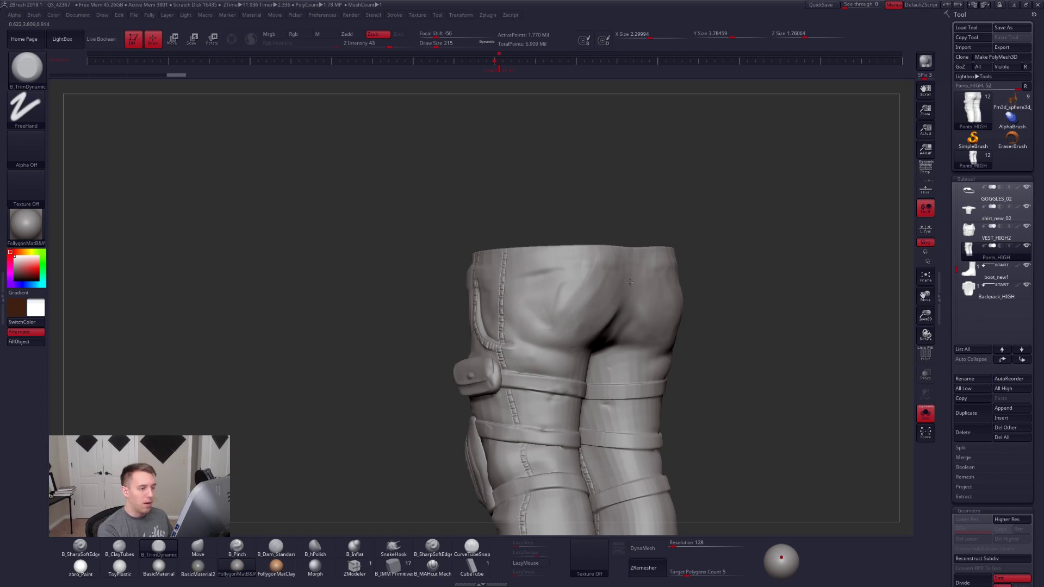
pyautogui.moveTo(548, 305); pyautogui.dragTo(585, 326)
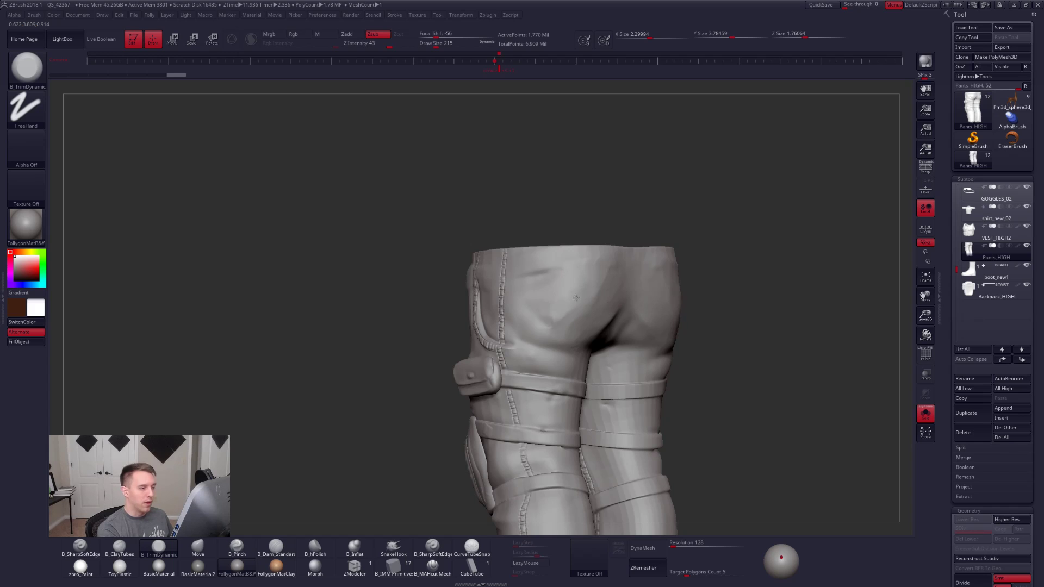
# Step: Trim around the curved hip pocket seam with B_TrimDynamic, reducing the draw size to 61 and then 40
pyautogui.moveTo(599, 283)
pyautogui.mouseDown(button='right')
pyautogui.moveTo(659, 293)
pyautogui.moveTo(625, 315)
pyautogui.moveTo(631, 354)
pyautogui.moveTo(676, 372)
pyautogui.mouseUp(button='right')
pyautogui.hotkey('shift', 's')
pyautogui.press('[')
pyautogui.press('[')
pyautogui.press('[')
pyautogui.keyDown('ctrl'); pyautogui.moveTo(560, 302); pyautogui.dragTo(599, 350, button='right'); pyautogui.keyUp('ctrl')
pyautogui.press('space')
pyautogui.moveTo(604, 351); pyautogui.dragTo(597, 354)
pyautogui.moveTo(653, 358); pyautogui.dragTo(618, 387, button='right')
pyautogui.moveTo(591, 347); pyautogui.dragTo(629, 365, button='right')
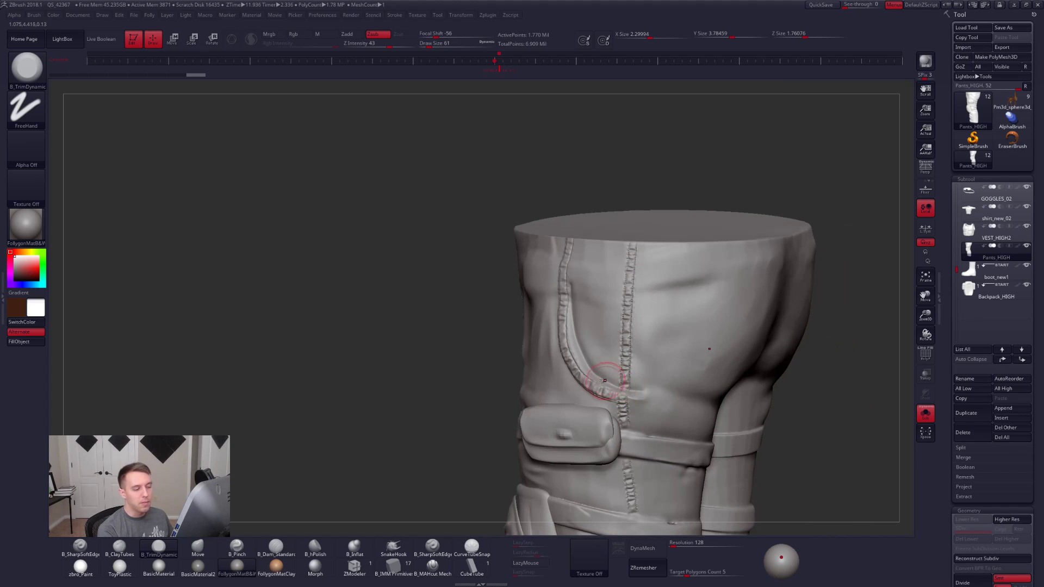
pyautogui.moveTo(572, 334); pyautogui.dragTo(541, 281, button='right')
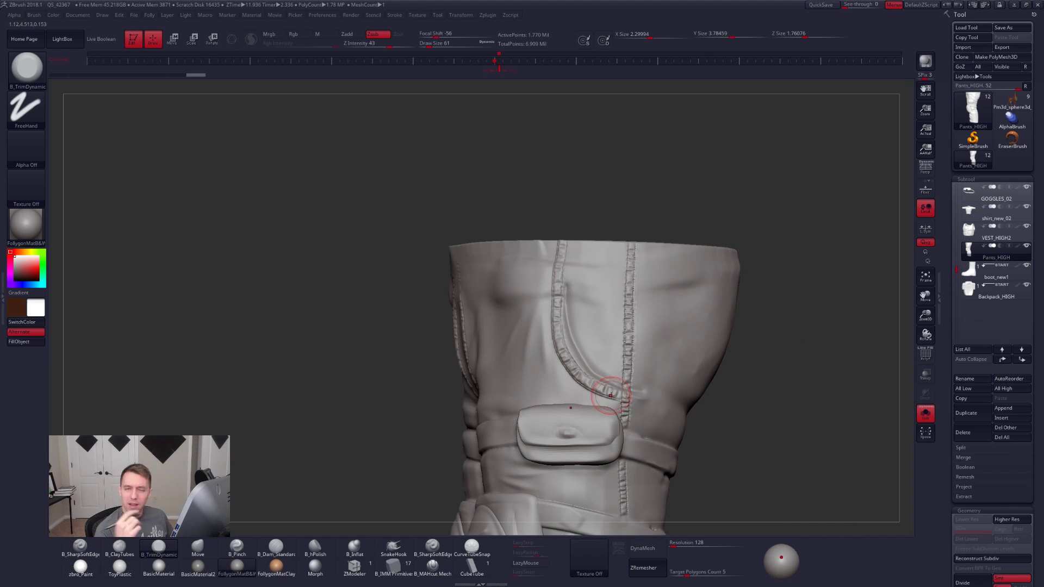
pyautogui.moveTo(612, 370)
pyautogui.mouseDown(button='right')
pyautogui.moveTo(601, 375)
pyautogui.moveTo(577, 356)
pyautogui.mouseUp(button='right')
pyautogui.press('space')
pyautogui.moveTo(590, 370); pyautogui.dragTo(586, 370)
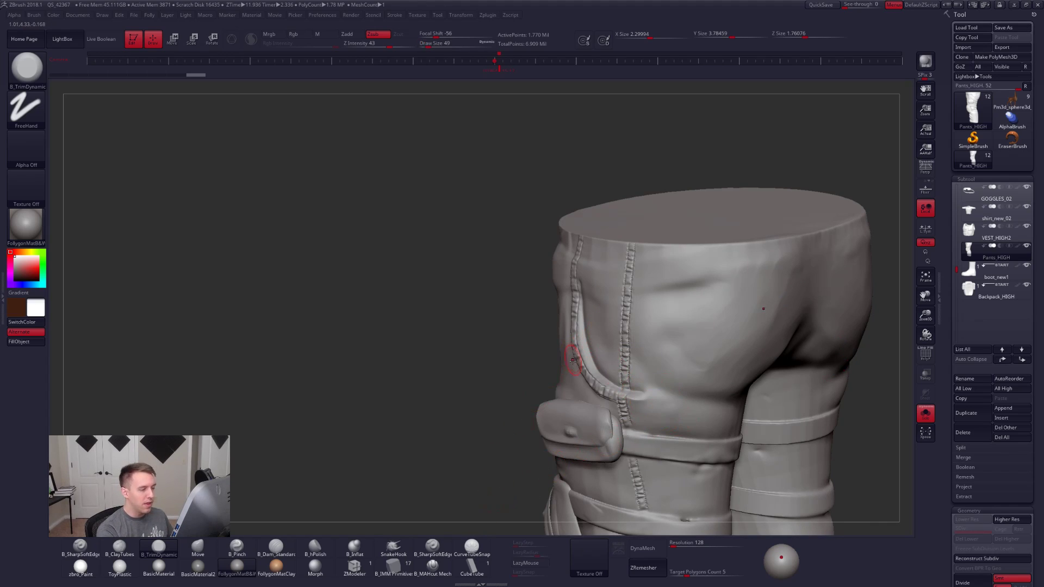
# Step: Sharpen the inner edge of the curved hip pocket seam with the B_SharpSoftEdge brush at draw size 96
pyautogui.click(433, 545)
pyautogui.press('space')
pyautogui.moveTo(566, 347); pyautogui.dragTo(564, 346)
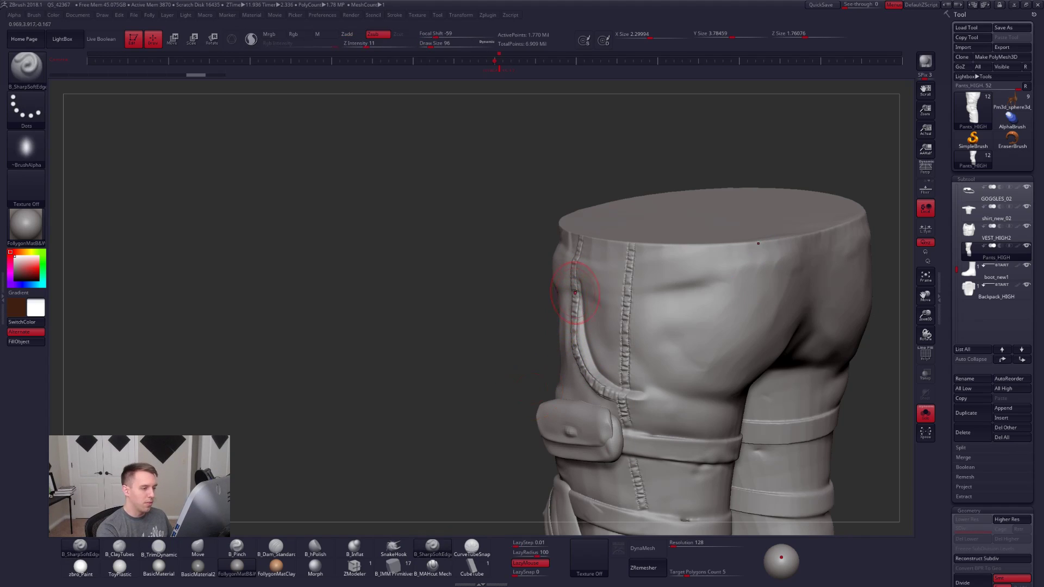
pyautogui.moveTo(593, 381); pyautogui.dragTo(609, 396)
pyautogui.moveTo(509, 370); pyautogui.dragTo(590, 351)
pyautogui.moveTo(584, 351); pyautogui.dragTo(514, 332, button='right')
pyautogui.press('[')
pyautogui.moveTo(563, 303); pyautogui.dragTo(580, 302, button='right')
pyautogui.moveTo(571, 289); pyautogui.dragTo(634, 291)
pyautogui.moveTo(615, 325); pyautogui.dragTo(645, 401, button='right')
# Step: Flatten the fabric where the hip pocket seam meets the side seam with the B_TrimDynamic brush
pyautogui.press('b')
pyautogui.press('t')
pyautogui.press('d')
pyautogui.press('space')
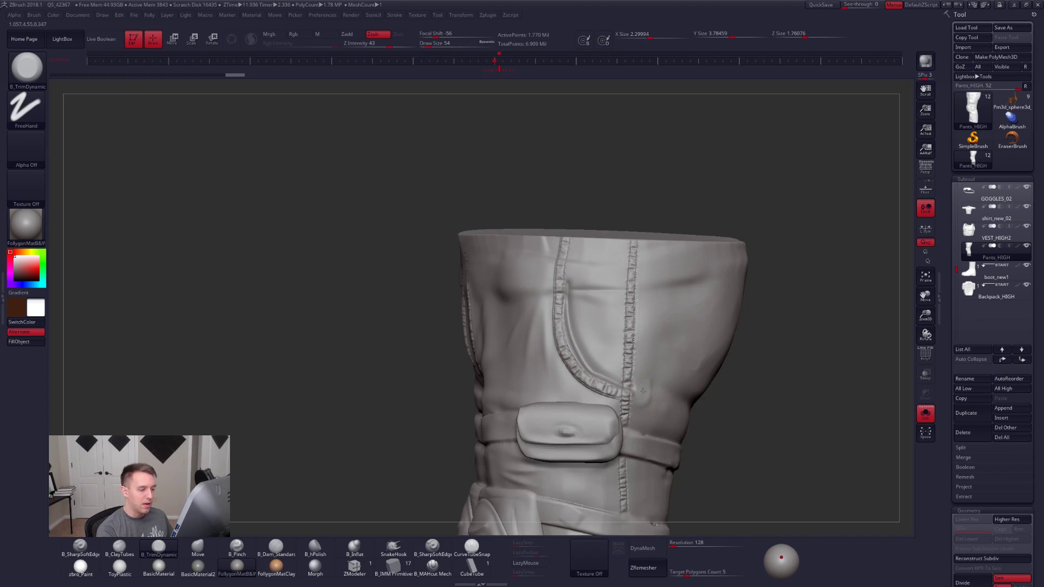
pyautogui.moveTo(648, 397); pyautogui.dragTo(645, 370)
pyautogui.moveTo(631, 381)
pyautogui.mouseDown(button='right')
pyautogui.moveTo(652, 398)
pyautogui.moveTo(579, 359)
pyautogui.moveTo(538, 373)
pyautogui.moveTo(557, 360)
pyautogui.mouseUp(button='right')
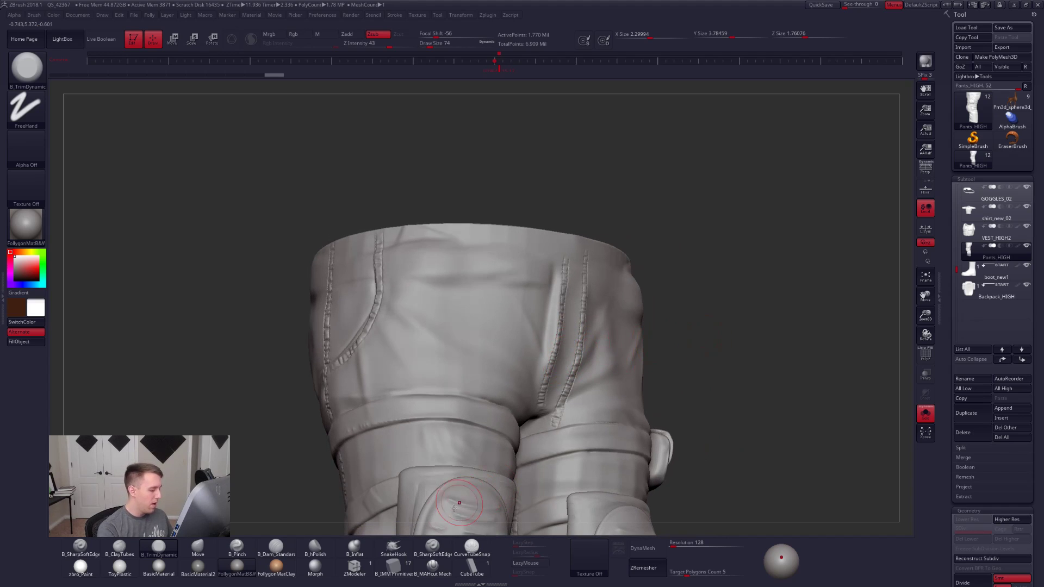
# Step: Sharpen the edge along the fly's stitched seam with the B_SharpSoftEdge brush at draw size 67
pyautogui.click(432, 566)
pyautogui.moveTo(489, 359); pyautogui.dragTo(522, 348, button='right')
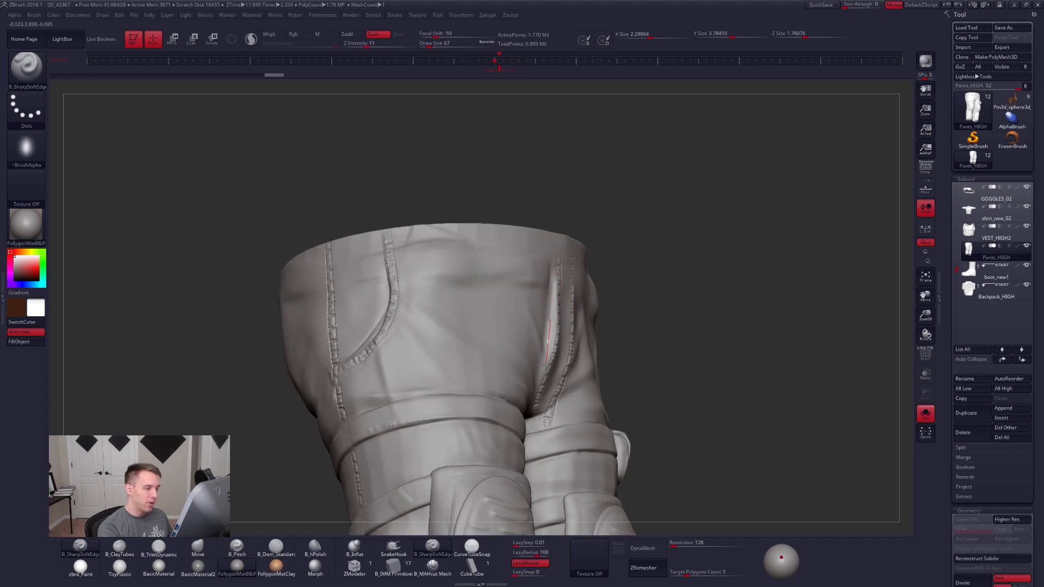
pyautogui.moveTo(542, 372); pyautogui.dragTo(539, 389)
pyautogui.moveTo(541, 348); pyautogui.dragTo(549, 303, button='right')
pyautogui.moveTo(551, 319)
pyautogui.mouseDown()
pyautogui.moveTo(533, 382)
pyautogui.moveTo(548, 371)
pyautogui.mouseUp()
pyautogui.moveTo(547, 371); pyautogui.dragTo(534, 386, button='right')
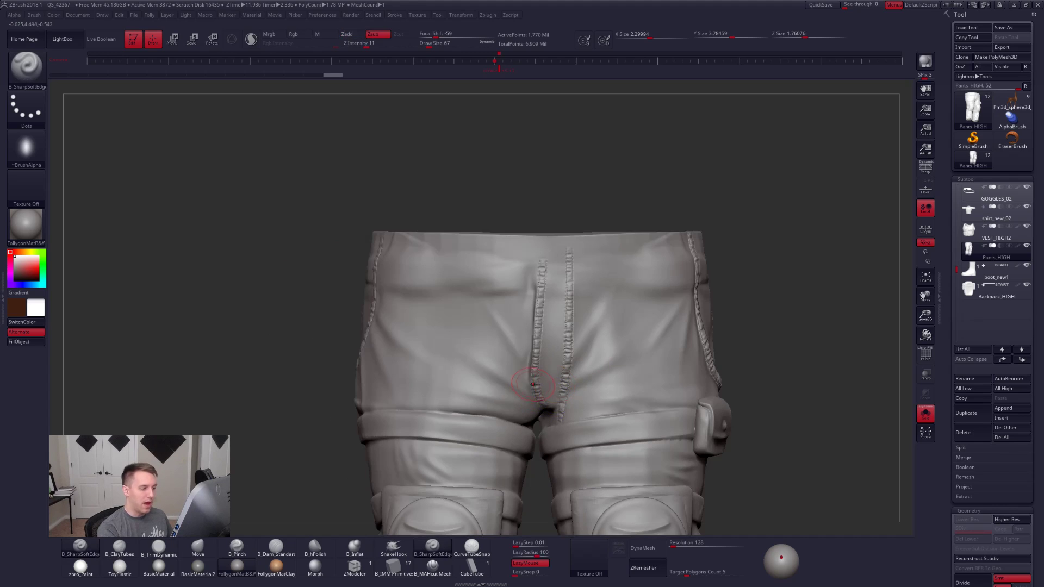
pyautogui.moveTo(675, 358); pyautogui.dragTo(745, 337, button='right')
pyautogui.moveTo(685, 359); pyautogui.dragTo(601, 403, button='right')
# Step: Show the whole outfit and examine the trousers from the front and side, briefly displaying their polygroups
pyautogui.click(756, 466)
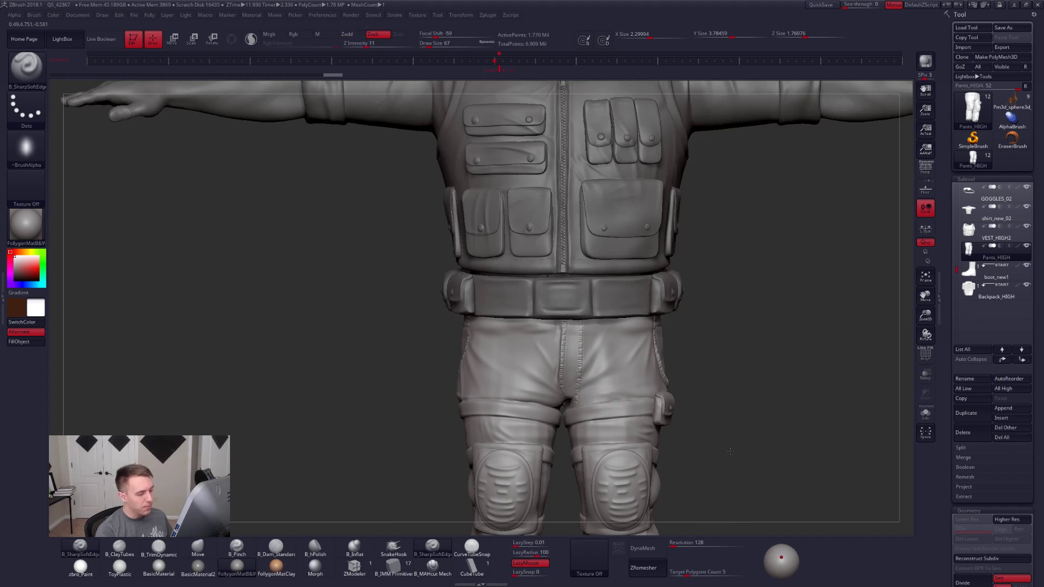
pyautogui.press('f')
pyautogui.click(925, 414)
pyautogui.moveTo(515, 336); pyautogui.dragTo(629, 429, button='right')
pyautogui.click(681, 453)
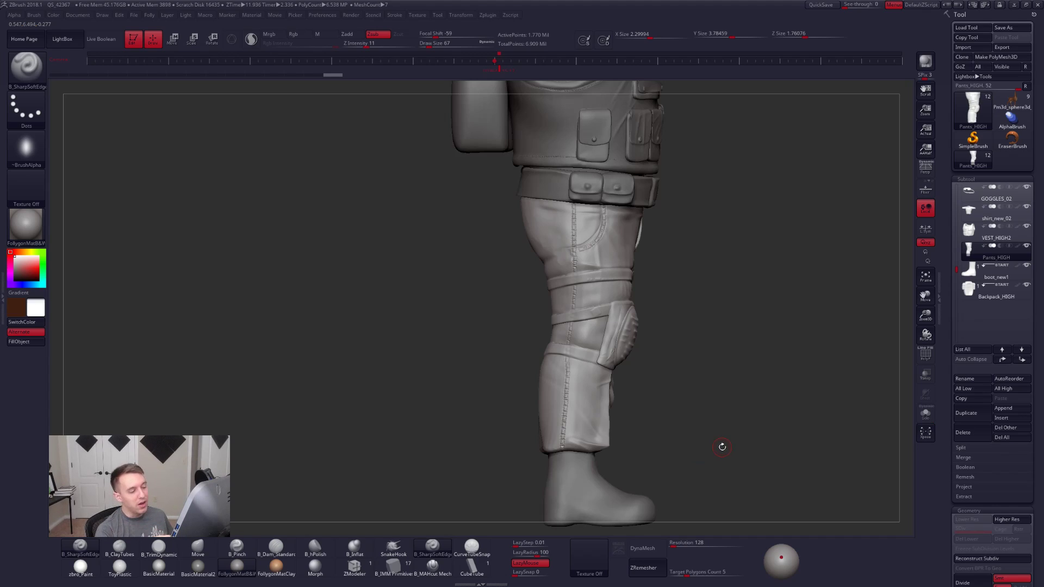
pyautogui.hotkey('shift', 'f')
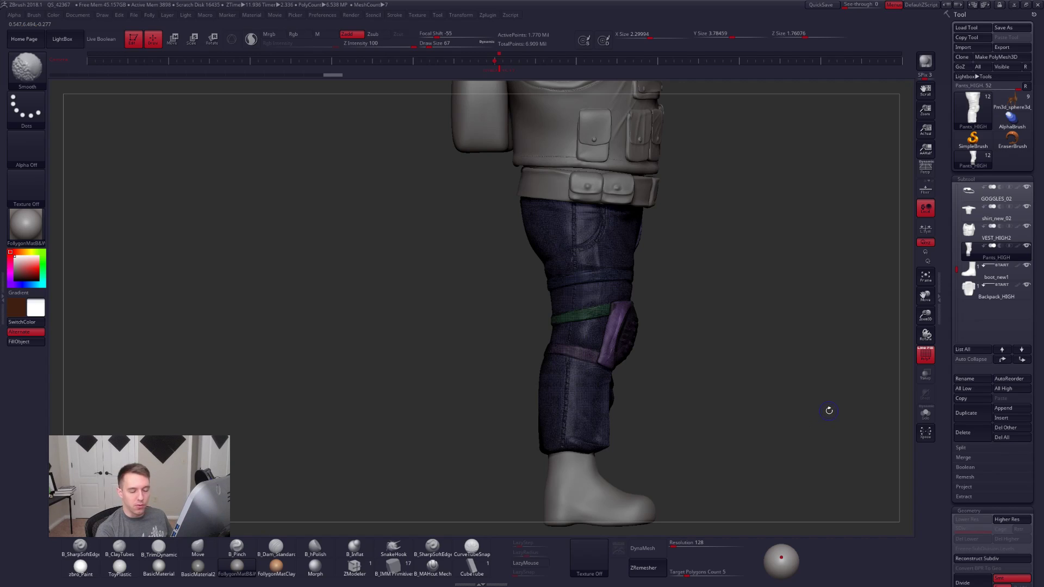
pyautogui.hotkey('shift', 'f')
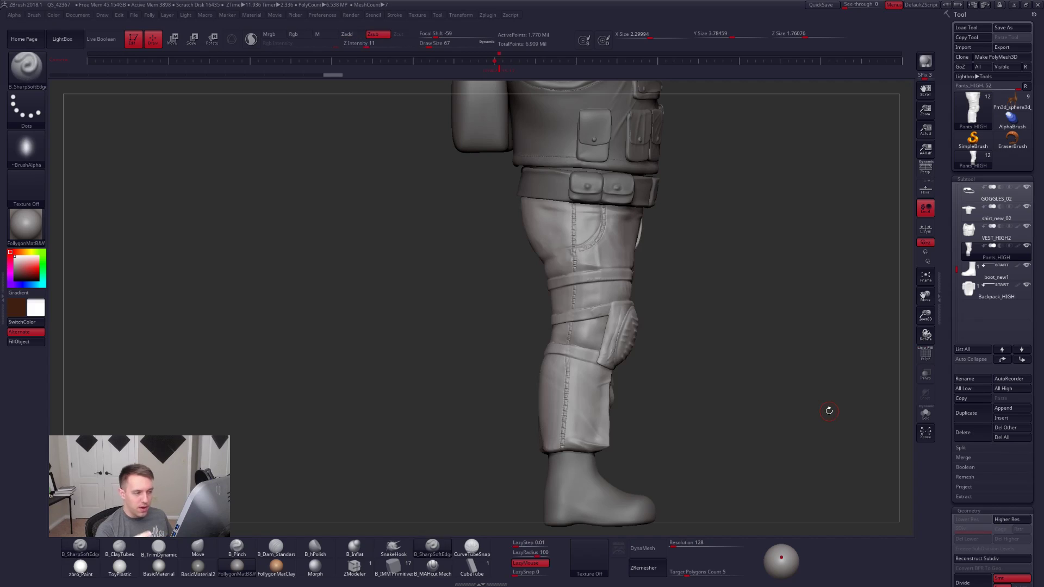
# Step: Isolate the knee pads by their polygroup and split the hidden rest of the trousers into a separate subtool
pyautogui.hotkey('alt', 's')
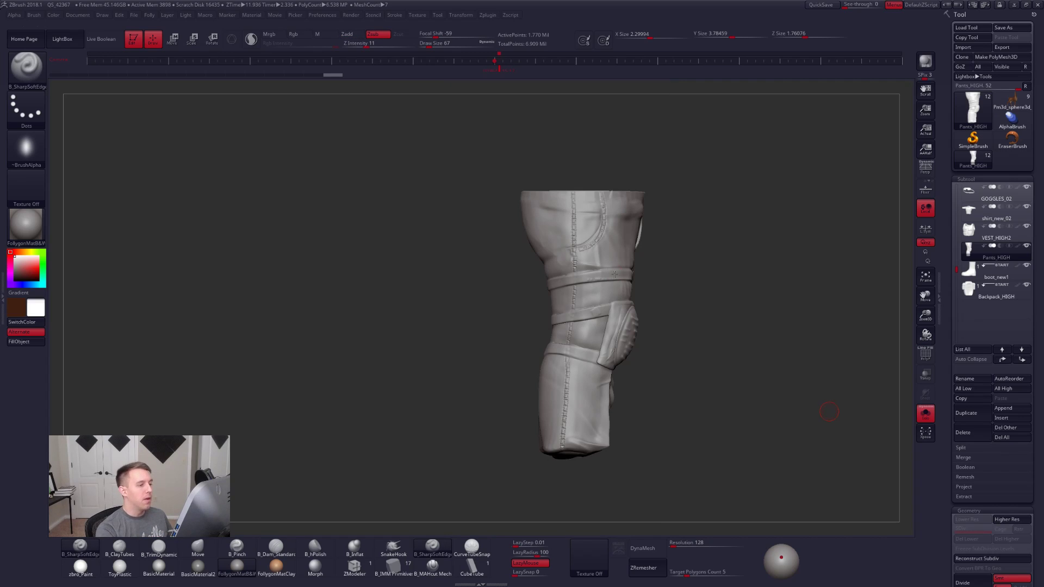
pyautogui.moveTo(633, 395); pyautogui.dragTo(520, 408, button='right')
pyautogui.hotkey('shift', 'f')
pyautogui.moveTo(707, 370); pyautogui.dragTo(685, 341, button='right')
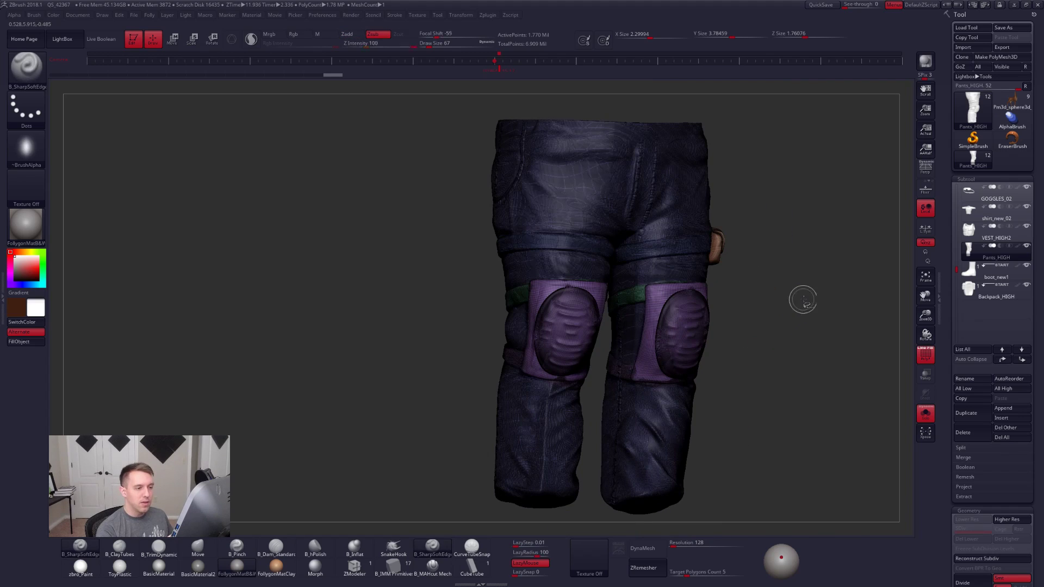
pyautogui.hotkey('shift', 'g')
pyautogui.click(803, 347)
pyautogui.moveTo(826, 428)
pyautogui.mouseDown(button='right')
pyautogui.moveTo(792, 432)
pyautogui.moveTo(746, 413)
pyautogui.mouseUp(button='right')
pyautogui.hotkey('shift', 'f')
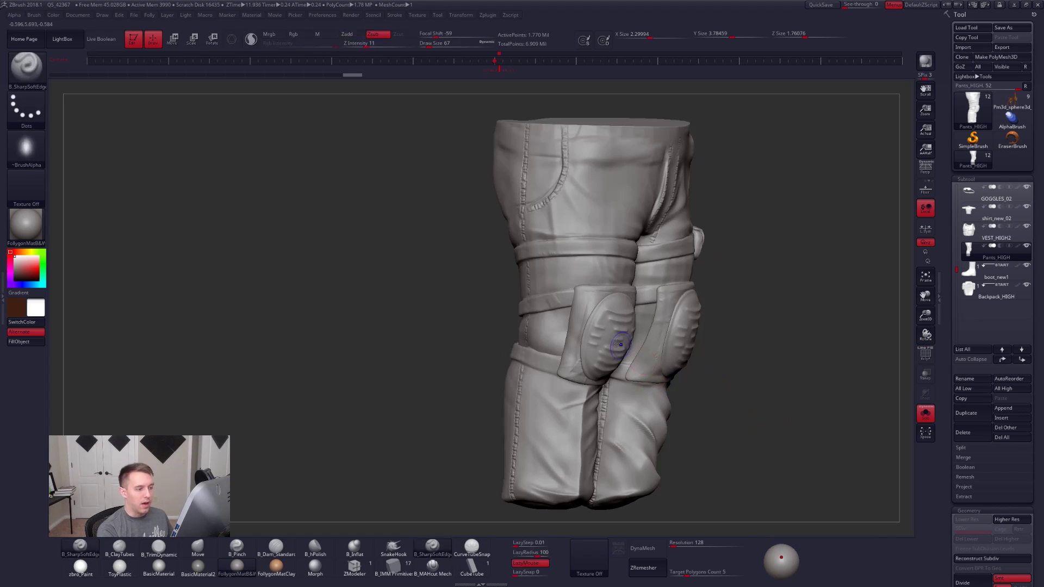
pyautogui.keyDown('ctrl'); pyautogui.keyDown('shift'); pyautogui.click(612, 333); pyautogui.keyUp('shift'); pyautogui.keyUp('ctrl')
pyautogui.press('space')
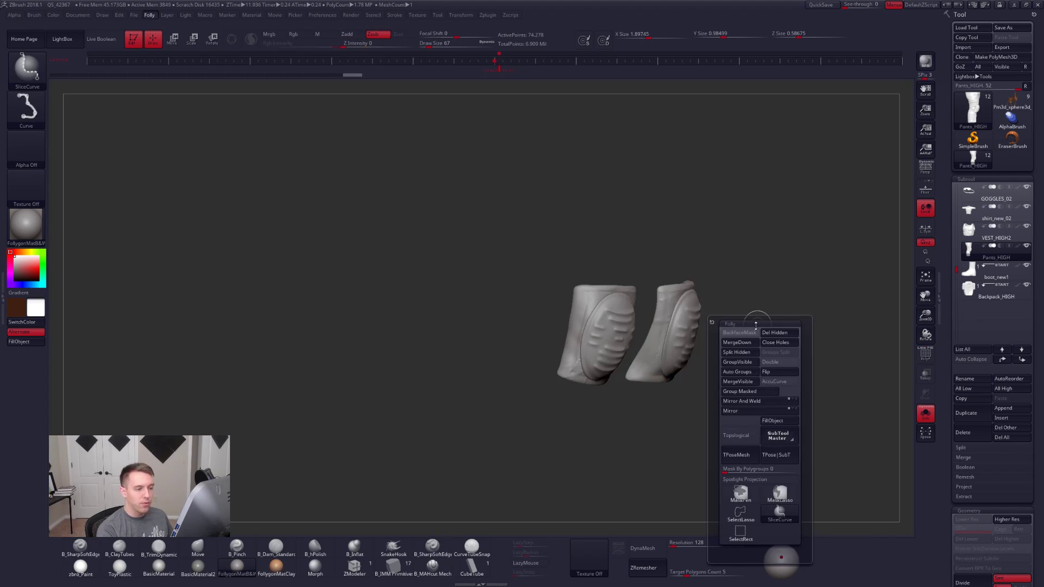
pyautogui.click(746, 347)
# Step: Make the Pants_HIGH1 subtool active, move it above Pants_HIGH in the subtool order, and check its polygroups
pyautogui.click(980, 272)
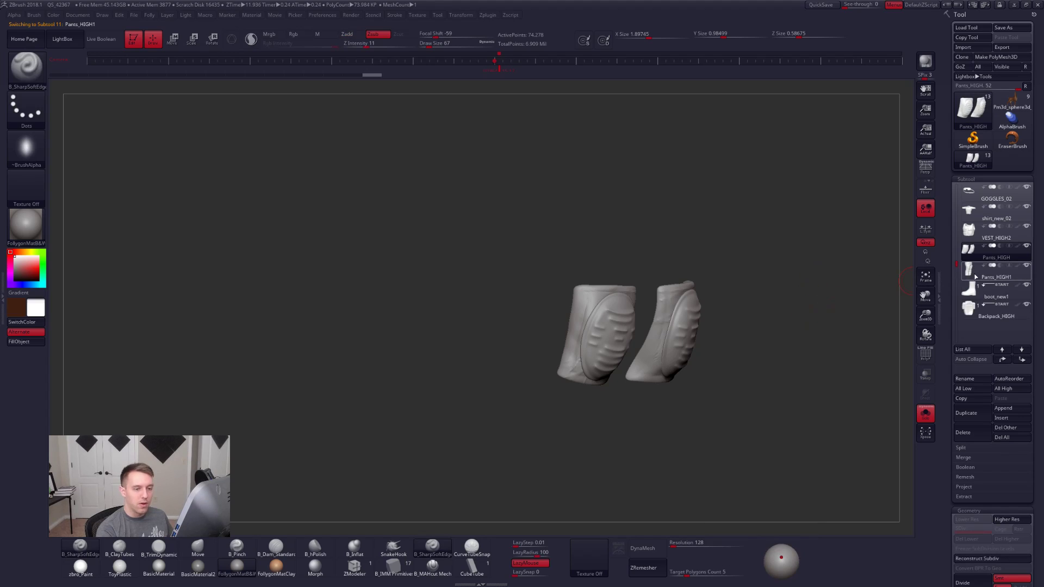
pyautogui.click(1002, 359)
pyautogui.hotkey('shift', 'f')
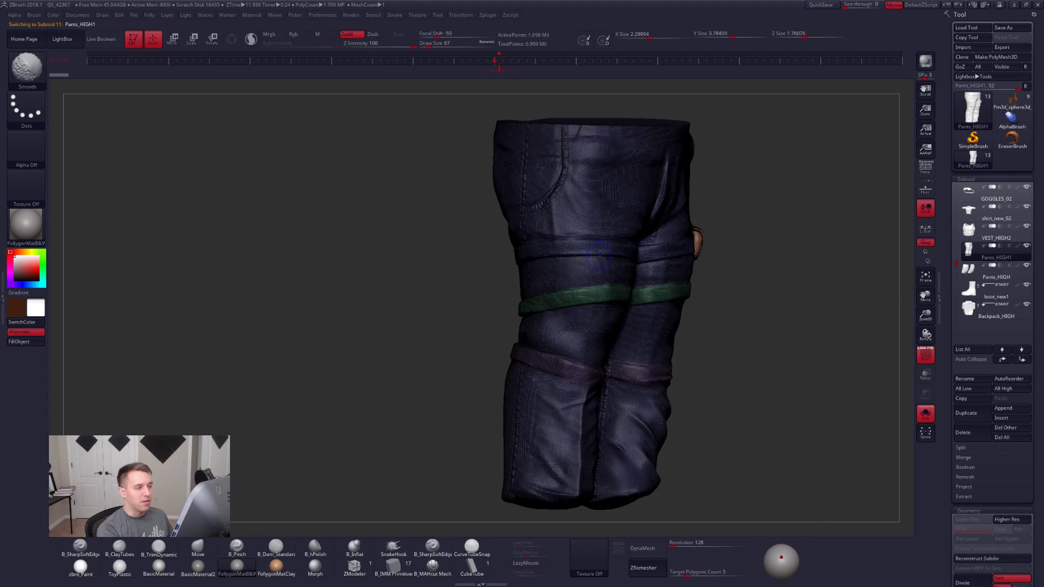
pyautogui.hotkey('shift', 'f')
# Step: Build up fabric folds around the knee straps with B_ClayTubes at draw size 113, undoing the last stroke
pyautogui.moveTo(611, 263); pyautogui.dragTo(675, 266, button='right')
pyautogui.moveTo(591, 297)
pyautogui.mouseDown(button='right')
pyautogui.moveTo(688, 420)
pyautogui.moveTo(680, 452)
pyautogui.mouseUp(button='right')
pyautogui.press('2')
pyautogui.press('space')
pyautogui.moveTo(619, 331); pyautogui.dragTo(625, 332)
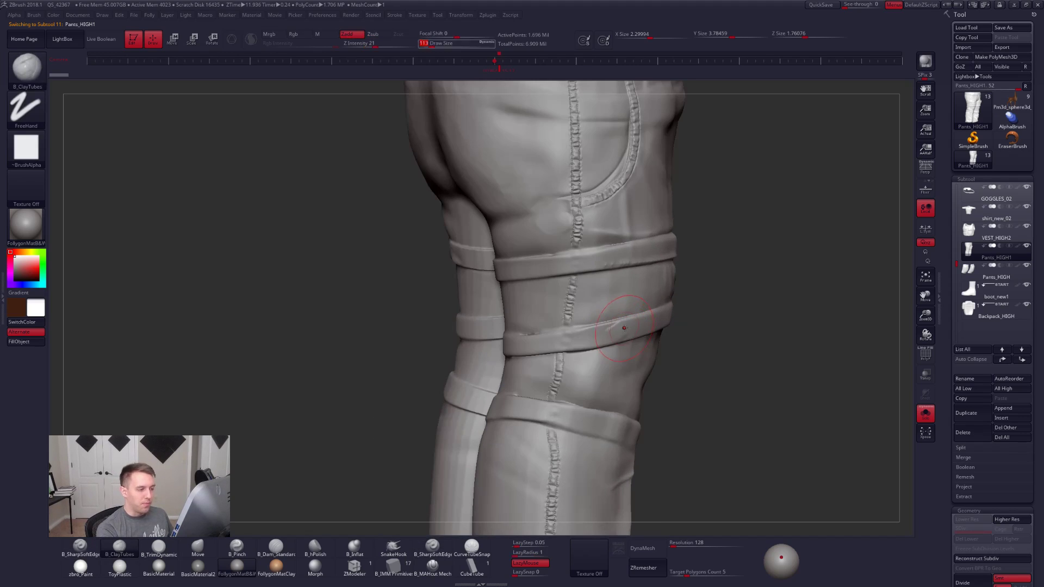
pyautogui.moveTo(741, 422); pyautogui.dragTo(753, 421, button='right')
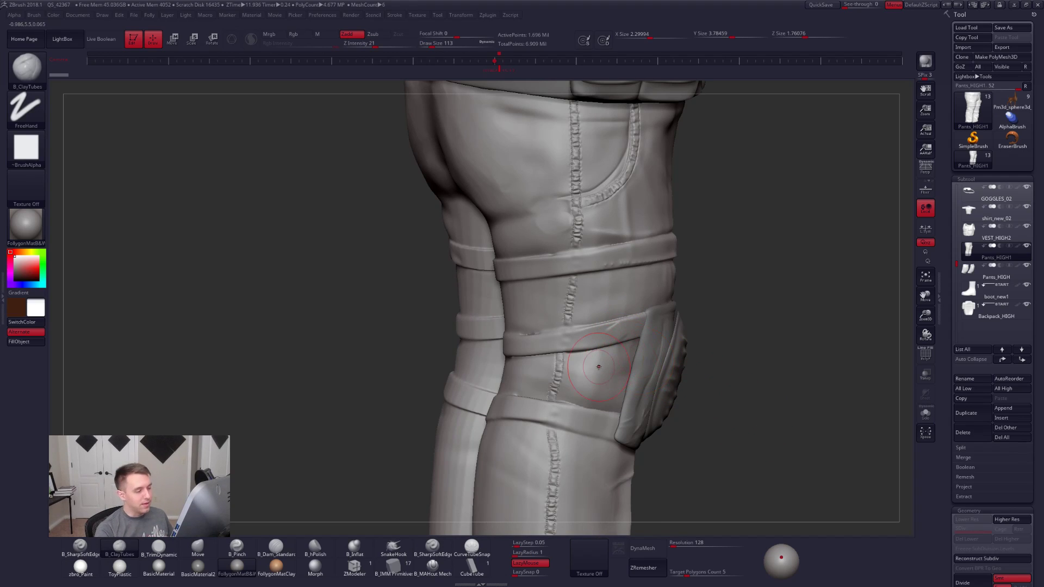
pyautogui.hotkey('shift', 'alt', 's')
pyautogui.moveTo(586, 336); pyautogui.dragTo(630, 309)
pyautogui.moveTo(596, 372); pyautogui.dragTo(645, 315)
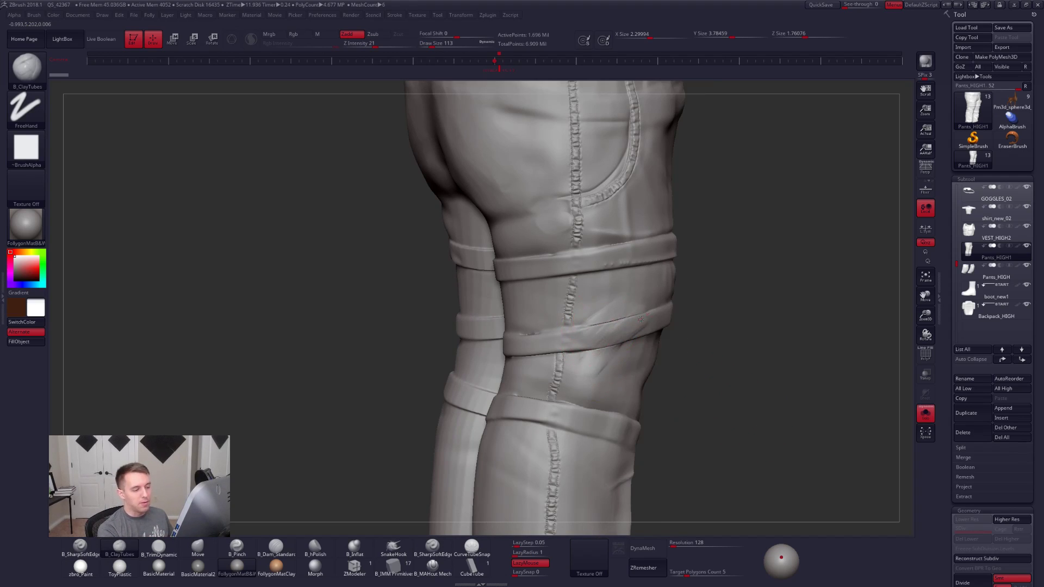
pyautogui.hotkey('ctrl', 'z')
# Step: Select the CurveTubeSnap brush, set its draw size to 61 and check its brush settings
pyautogui.moveTo(702, 370); pyautogui.dragTo(784, 368, button='right')
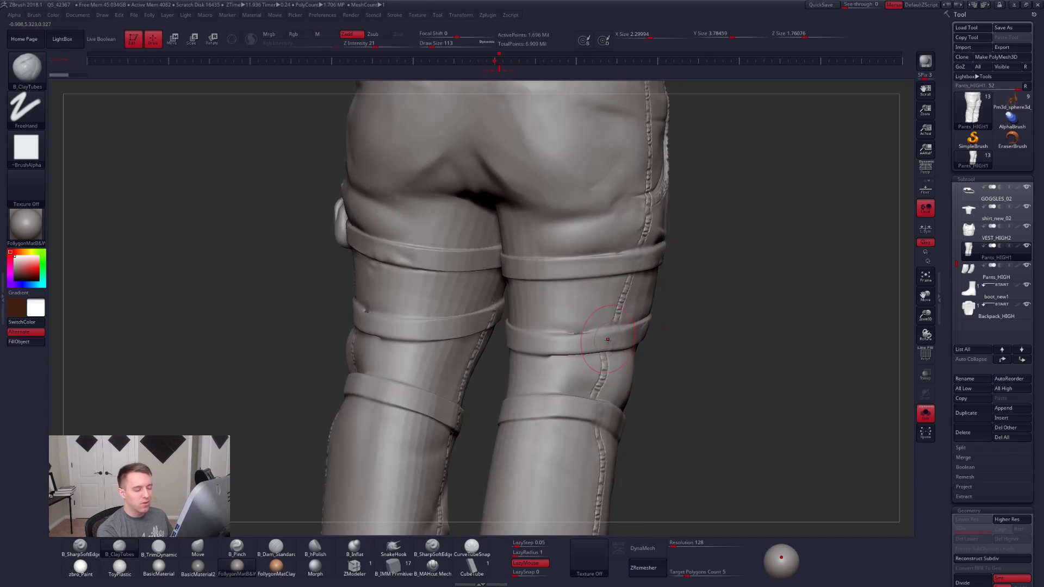
pyautogui.moveTo(608, 338)
pyautogui.mouseDown(button='right')
pyautogui.moveTo(632, 359)
pyautogui.moveTo(701, 361)
pyautogui.moveTo(649, 409)
pyautogui.moveTo(660, 389)
pyautogui.moveTo(657, 321)
pyautogui.mouseUp(button='right')
pyautogui.press('[')
pyautogui.click(472, 545)
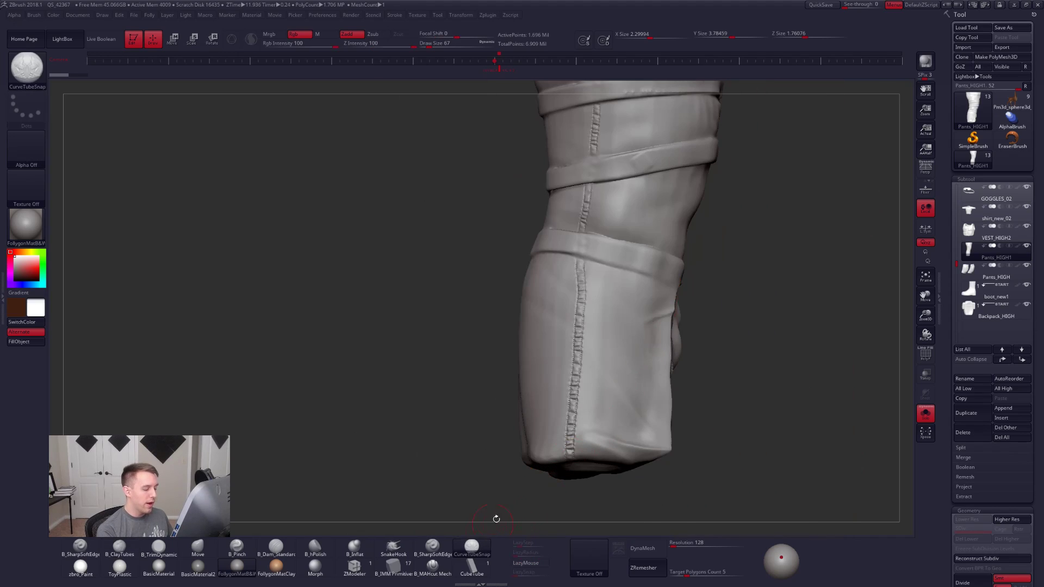
pyautogui.press('space')
pyautogui.moveTo(646, 346); pyautogui.dragTo(654, 340)
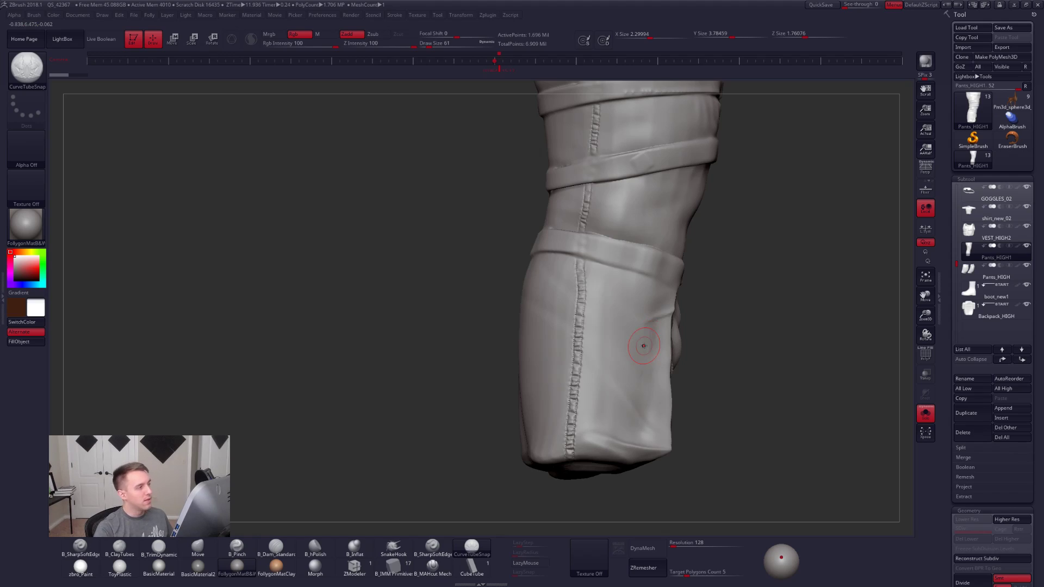
pyautogui.click(36, 16)
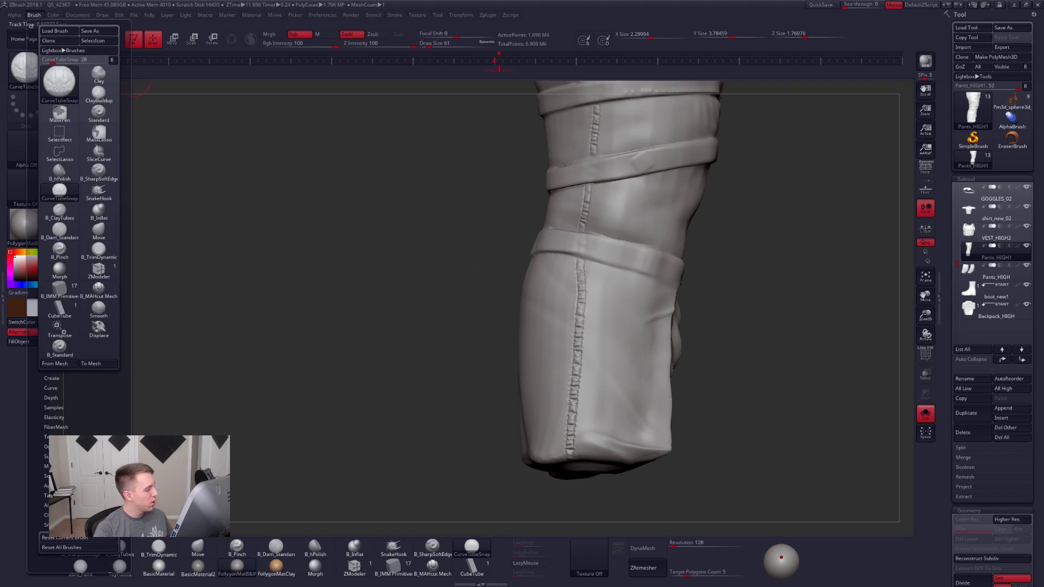
pyautogui.click(60, 466)
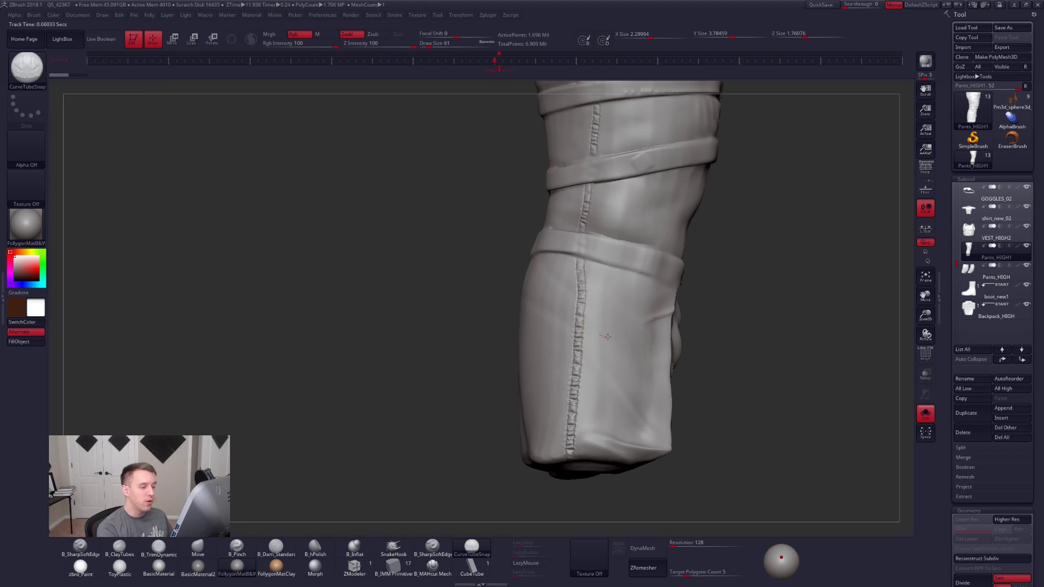
# Step: Draw a curve tube strap around the lower trouser leg below the knee straps, undoing the first attempt
pyautogui.moveTo(701, 336); pyautogui.dragTo(684, 346)
pyautogui.hotkey('ctrl', 'z')
pyautogui.moveTo(693, 387); pyautogui.dragTo(598, 338)
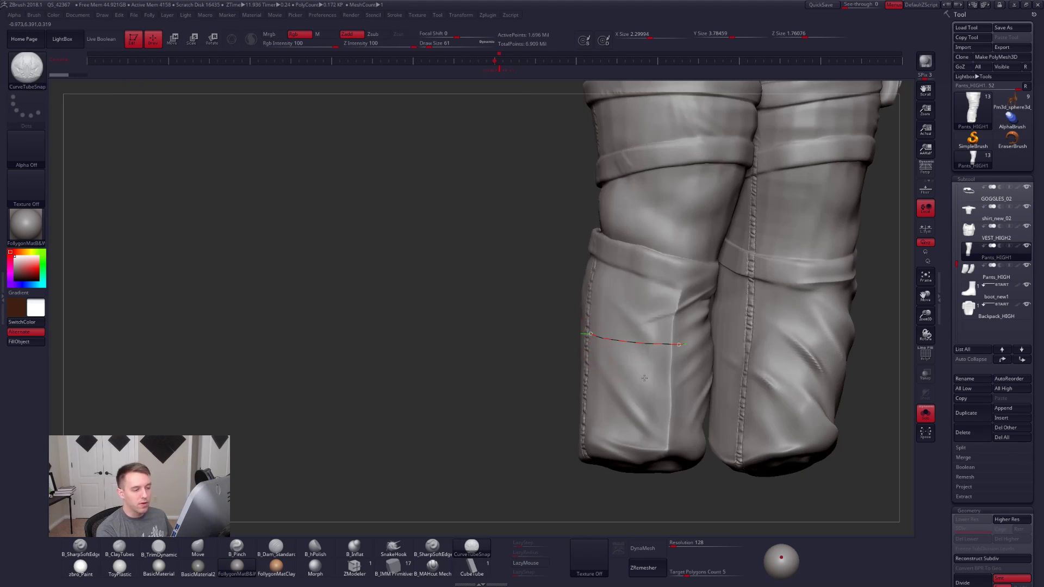
pyautogui.moveTo(634, 381); pyautogui.dragTo(756, 376, button='right')
pyautogui.moveTo(622, 362); pyautogui.dragTo(625, 402, button='right')
pyautogui.moveTo(593, 344); pyautogui.dragTo(533, 331)
pyautogui.moveTo(582, 385); pyautogui.dragTo(688, 361, button='right')
# Step: Set the CurveTubeSnap brush's draw size to 54 and Z intensity to 53
pyautogui.press('space')
pyautogui.press('space')
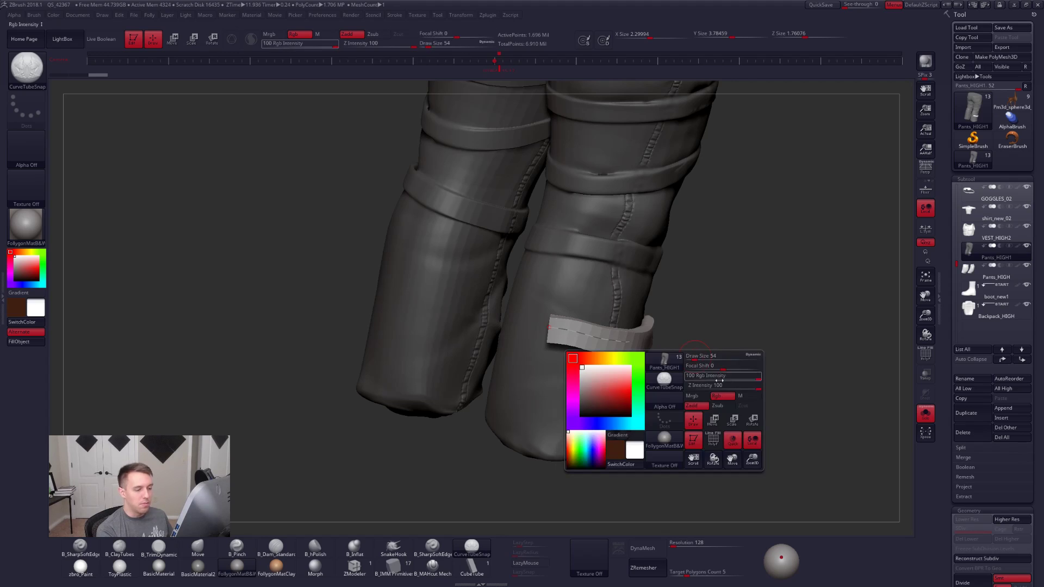
pyautogui.moveTo(758, 387); pyautogui.dragTo(739, 386)
pyautogui.moveTo(646, 386)
pyautogui.mouseDown(button='right')
pyautogui.moveTo(632, 393)
pyautogui.moveTo(650, 381)
pyautogui.mouseUp(button='right')
# Step: Display the polygroups, isolate the new calf strap, invert the visibility and split the hidden strap into its own subtool
pyautogui.hotkey('shift', 'f')
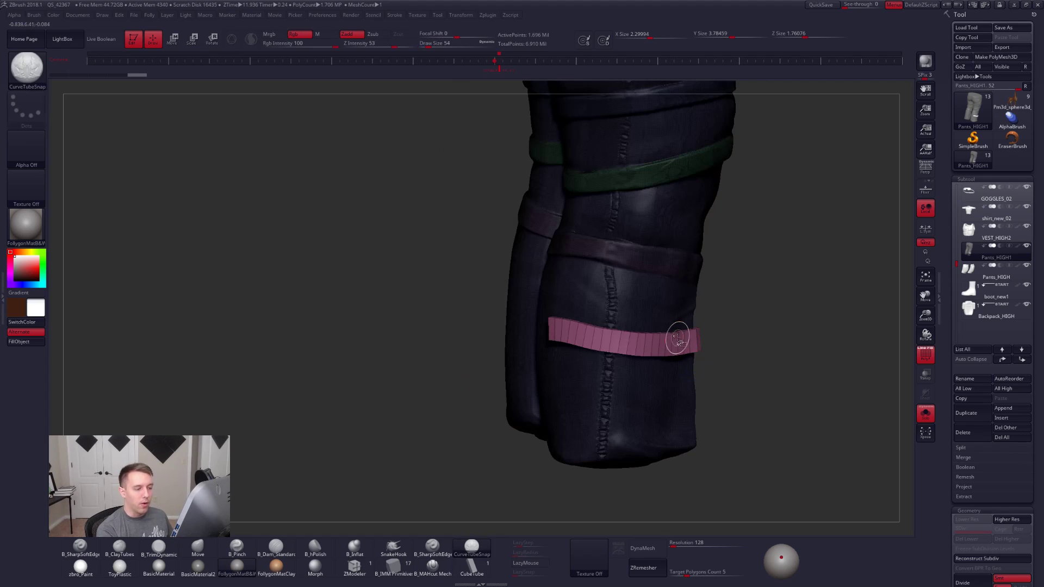
pyautogui.keyDown('ctrl'); pyautogui.keyDown('shift'); pyautogui.click(680, 341); pyautogui.keyUp('shift'); pyautogui.keyUp('ctrl')
pyautogui.press('f')
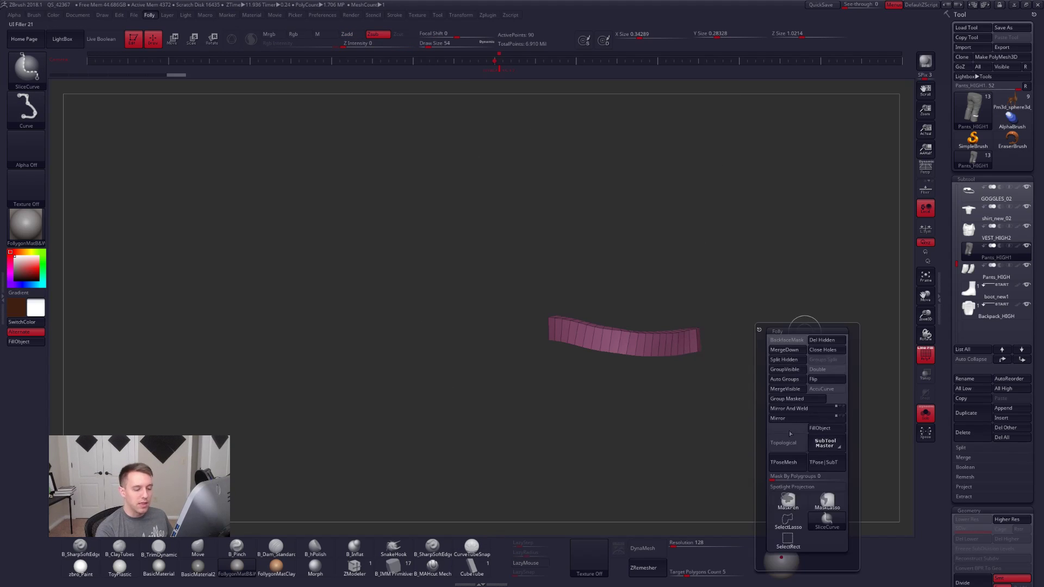
pyautogui.click(788, 521)
pyautogui.keyDown('ctrl'); pyautogui.keyDown('shift'); pyautogui.click(790, 337); pyautogui.keyUp('shift'); pyautogui.keyUp('ctrl')
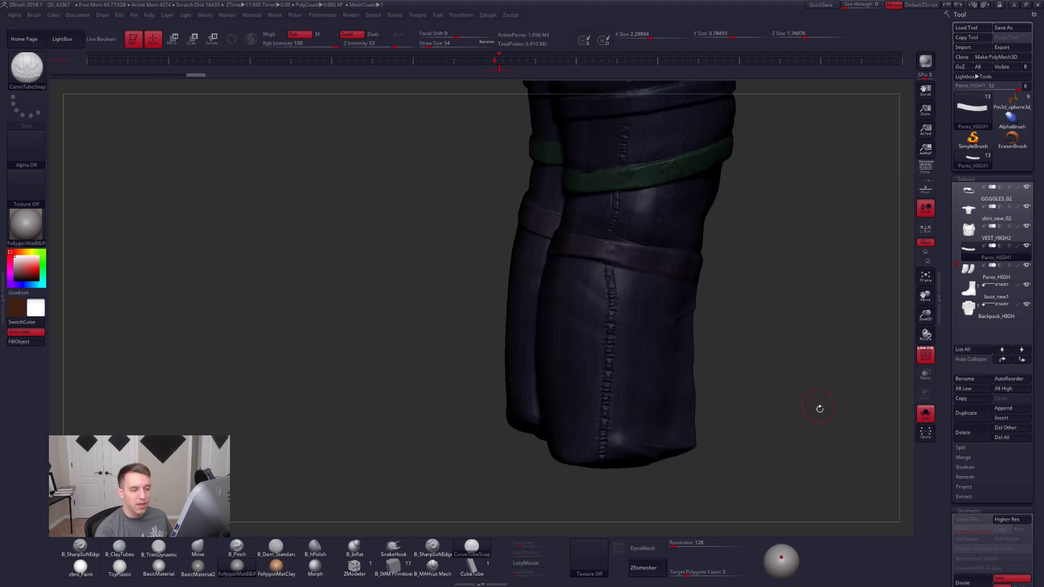
pyautogui.press('f')
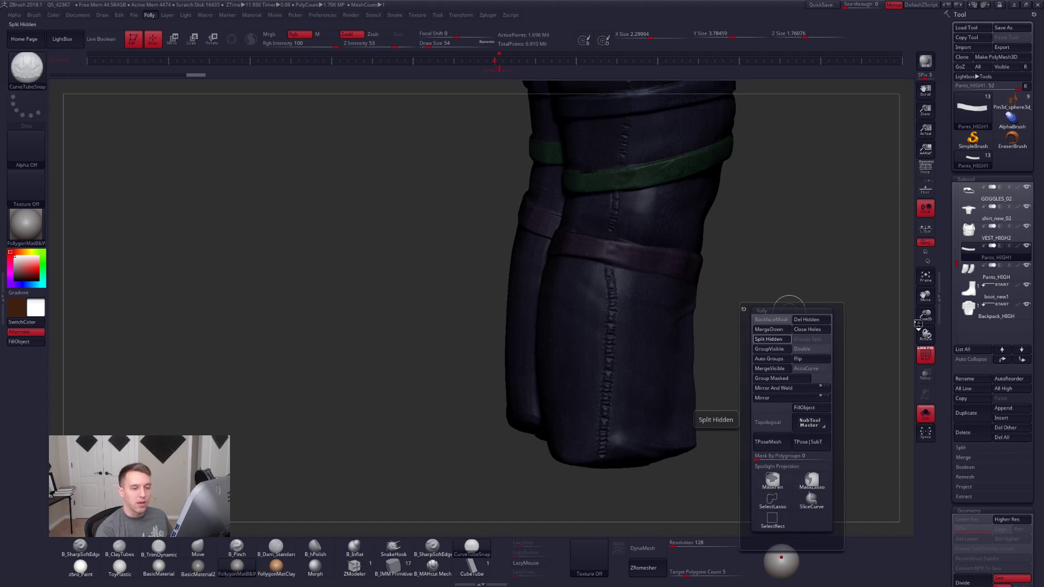
pyautogui.click(771, 339)
# Step: Look through the strap's Modify Topology and Split options, and turn off the polygroup display
pyautogui.scroll(-5, 957, 294)
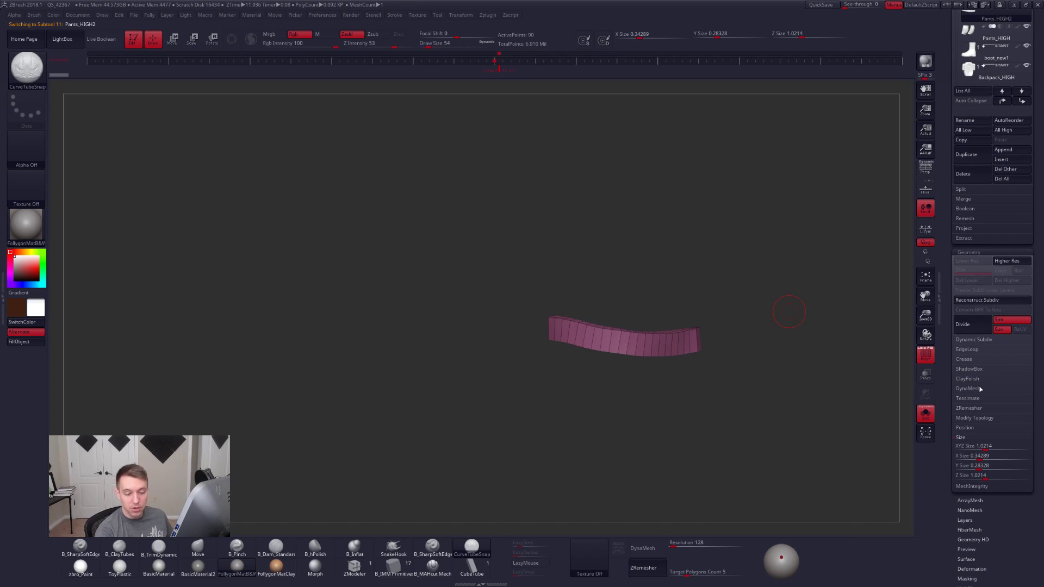
pyautogui.click(981, 420)
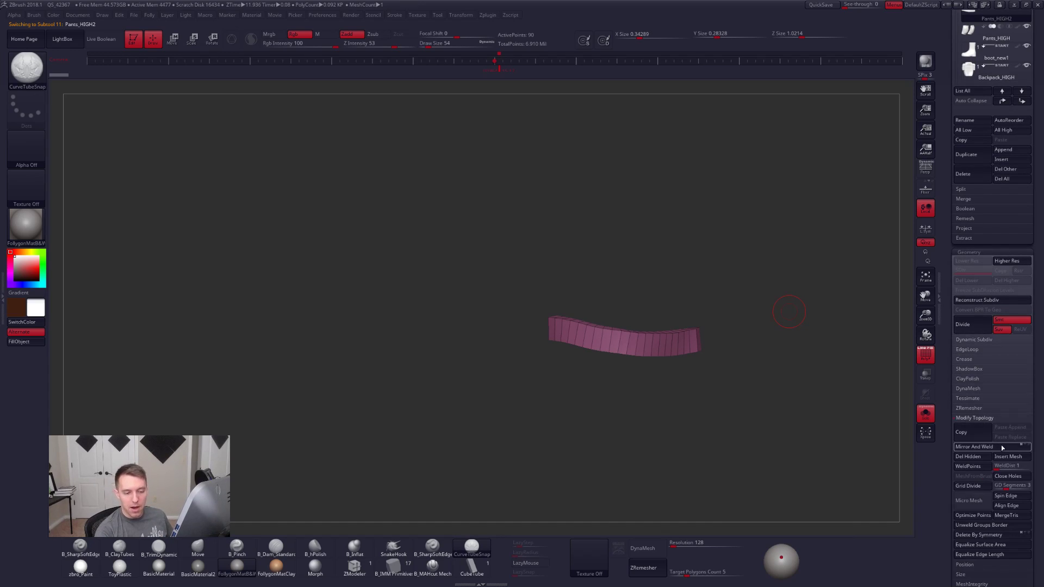
pyautogui.click(979, 420)
pyautogui.click(969, 193)
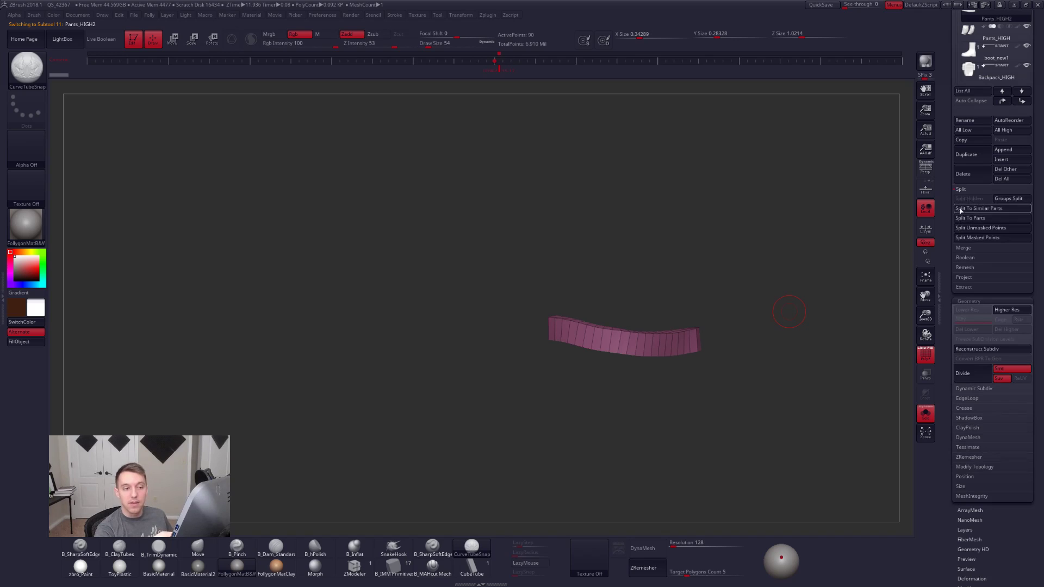
pyautogui.scroll(8, 950, 302)
pyautogui.scroll(-3, 949, 302)
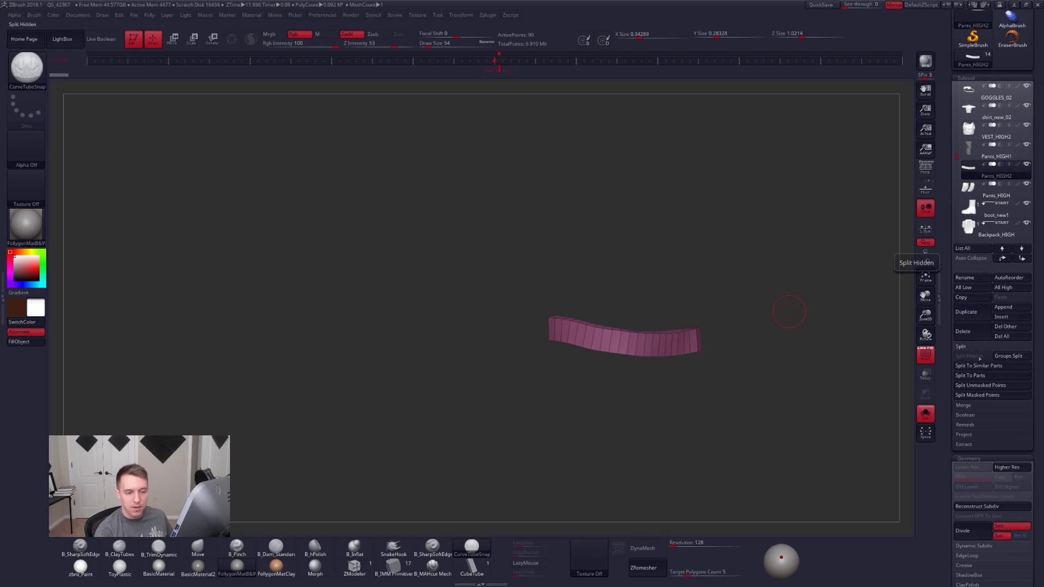
pyautogui.click(965, 348)
pyautogui.moveTo(951, 271); pyautogui.dragTo(951, 375)
pyautogui.hotkey('shift', 'f')
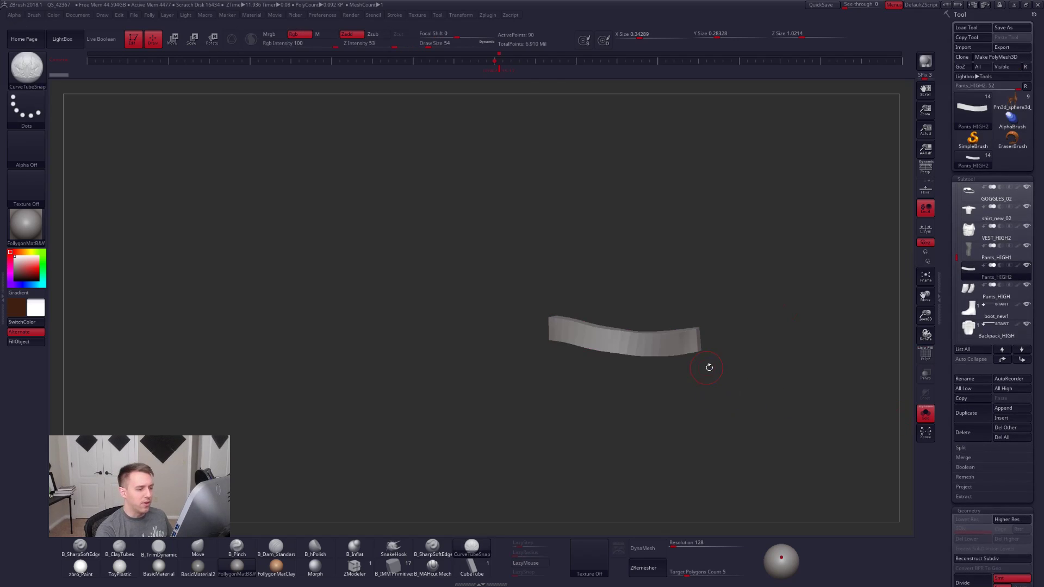
# Step: Make the Pants_HIGH1 subtool active and show the whole outfit from the front
pyautogui.hotkey('shift', 's')
pyautogui.moveTo(723, 372); pyautogui.dragTo(761, 388)
pyautogui.click(996, 253)
pyautogui.keyDown('ctrl'); pyautogui.moveTo(793, 342); pyautogui.dragTo(807, 367); pyautogui.keyUp('ctrl')
pyautogui.keyDown('alt'); pyautogui.moveTo(803, 407); pyautogui.dragTo(745, 463); pyautogui.keyUp('alt')
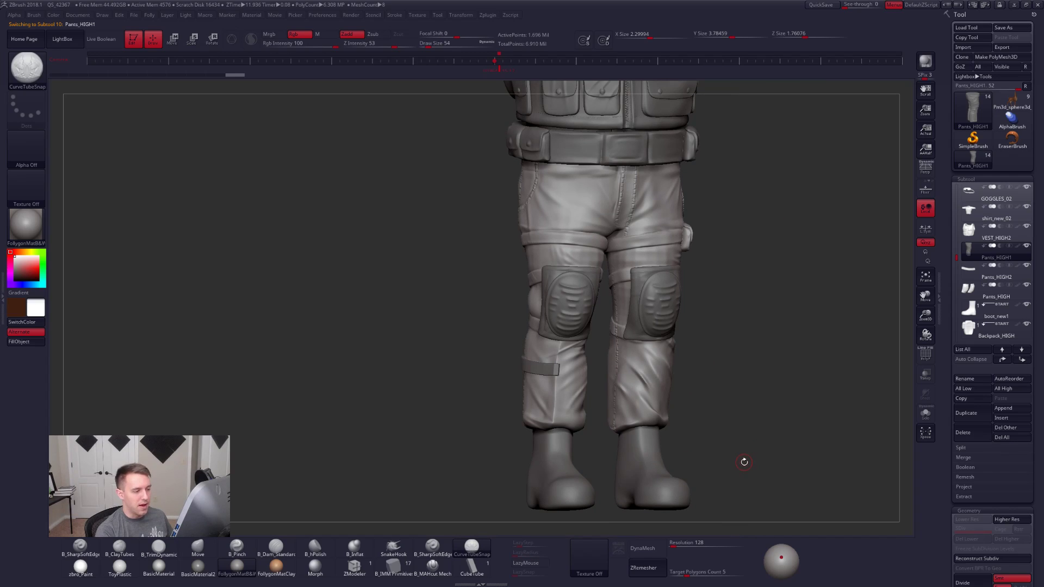
# Step: Examine the knee pads and trousers, briefly isolating the Pants_HIGH1 subtool
pyautogui.keyDown('alt'); pyautogui.click(623, 312); pyautogui.keyUp('alt')
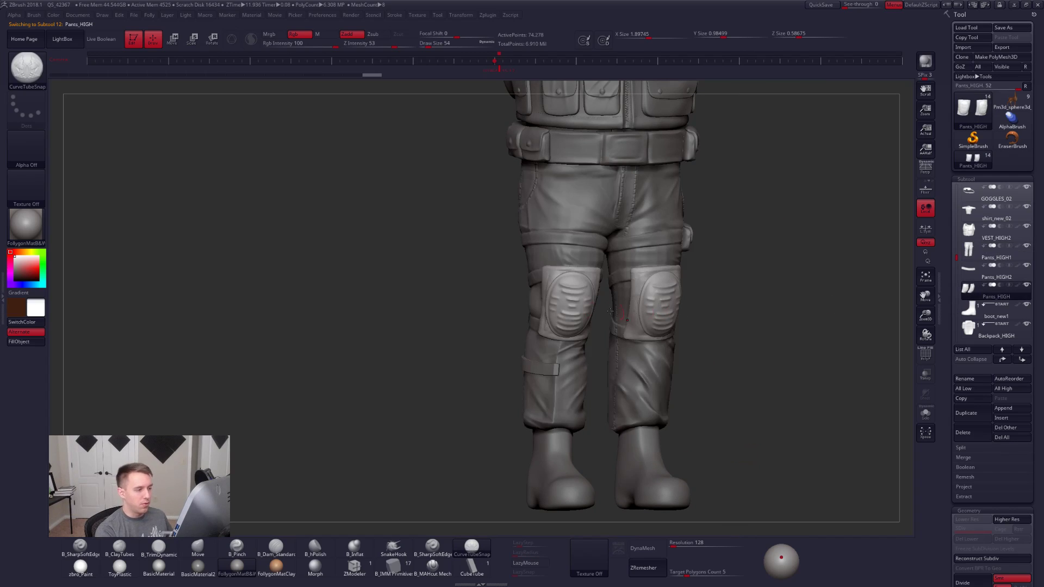
pyautogui.moveTo(563, 302); pyautogui.dragTo(554, 334, button='right')
pyautogui.keyDown('alt'); pyautogui.click(545, 389); pyautogui.keyUp('alt')
pyautogui.hotkey('alt', 's')
pyautogui.moveTo(546, 389); pyautogui.dragTo(729, 456, button='right')
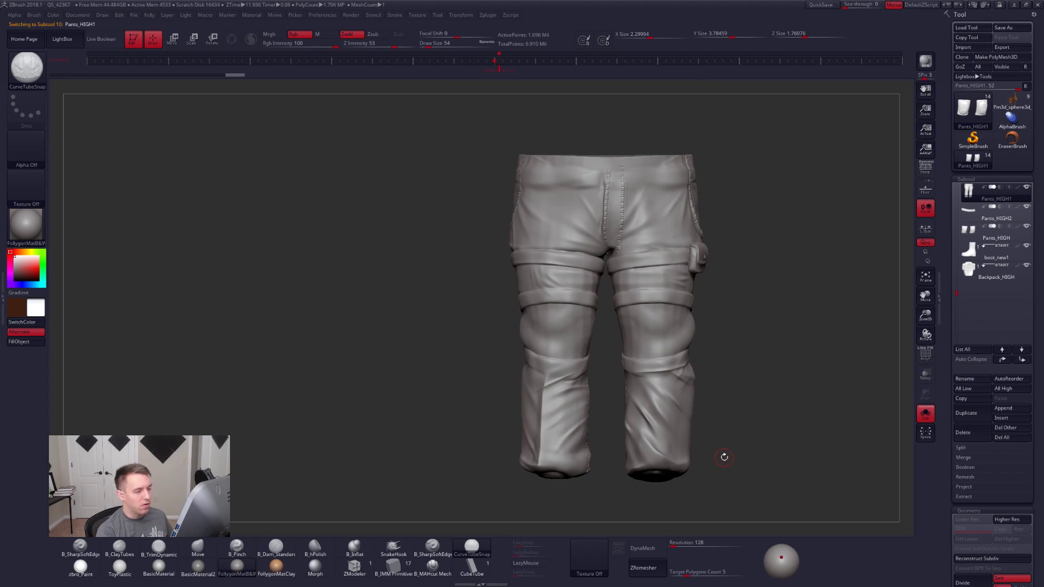
pyautogui.hotkey('alt', 's')
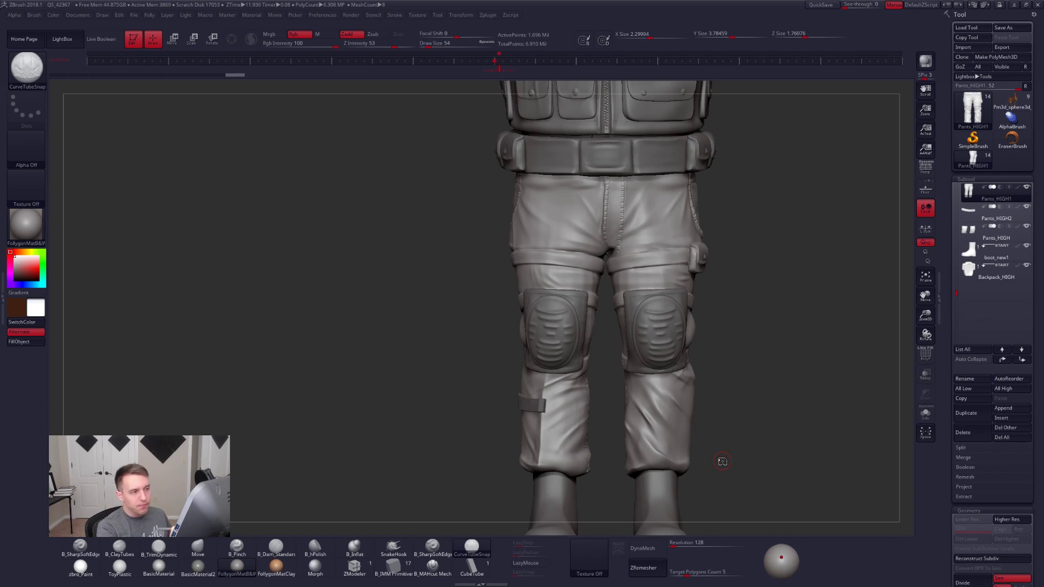
# Step: Make the Belt_HIGH subtool active and isolate it for a side view of its pouches
pyautogui.keyDown('alt'); pyautogui.moveTo(728, 405); pyautogui.dragTo(752, 582); pyautogui.keyUp('alt')
pyautogui.keyDown('alt'); pyautogui.click(650, 340); pyautogui.keyUp('alt')
pyautogui.hotkey('alt', 's')
pyautogui.moveTo(616, 340); pyautogui.dragTo(663, 374, button='right')
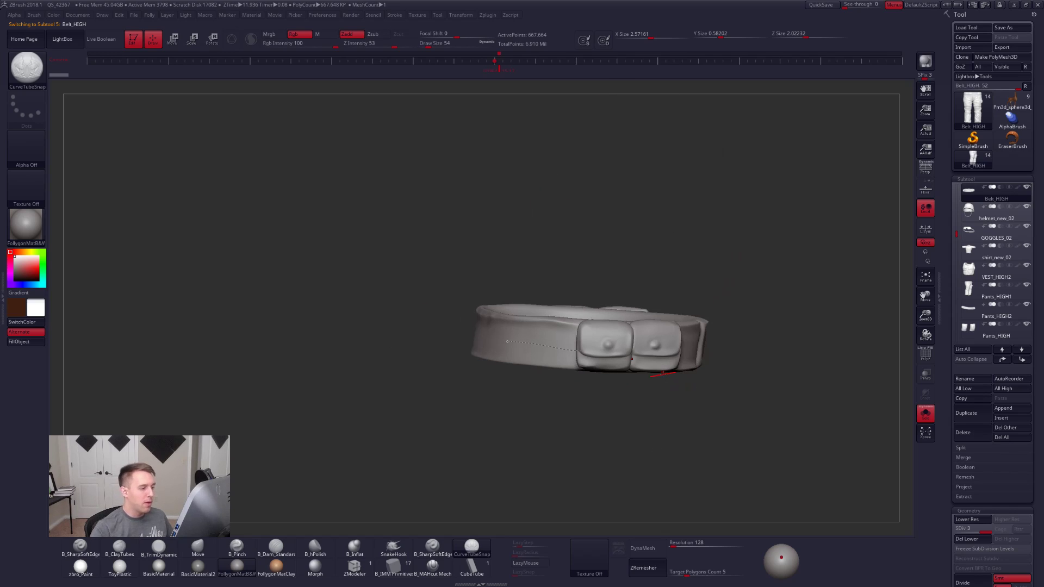
pyautogui.moveTo(689, 327); pyautogui.dragTo(575, 349)
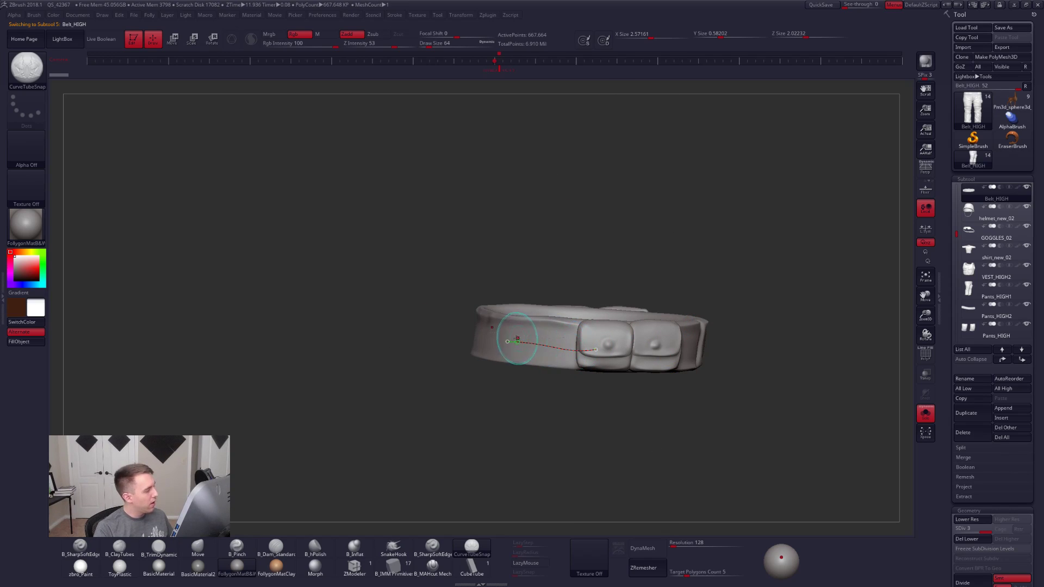
pyautogui.press('[')
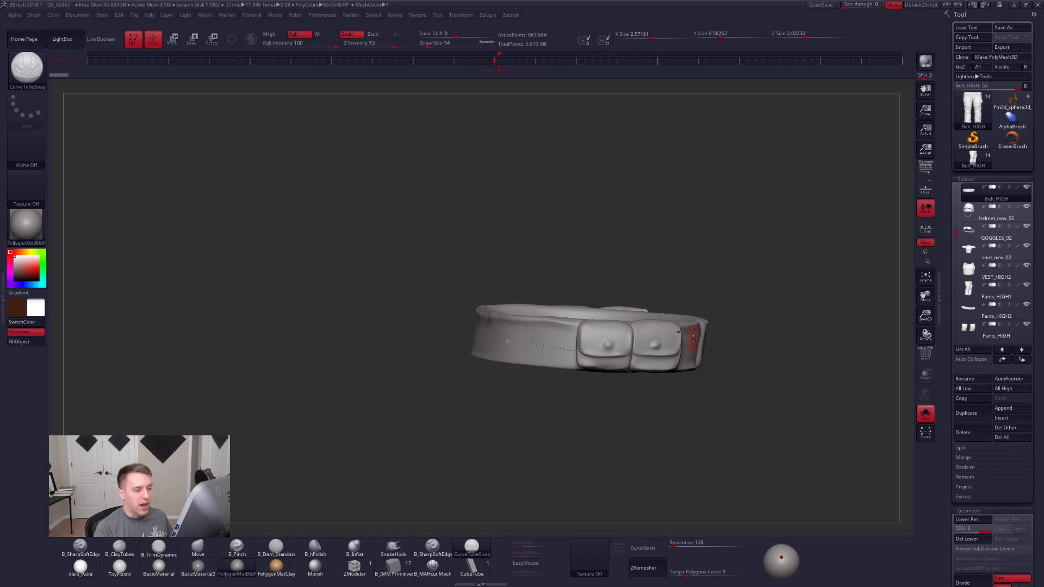
pyautogui.click(499, 347)
pyautogui.hotkey('ctrl', 'z')
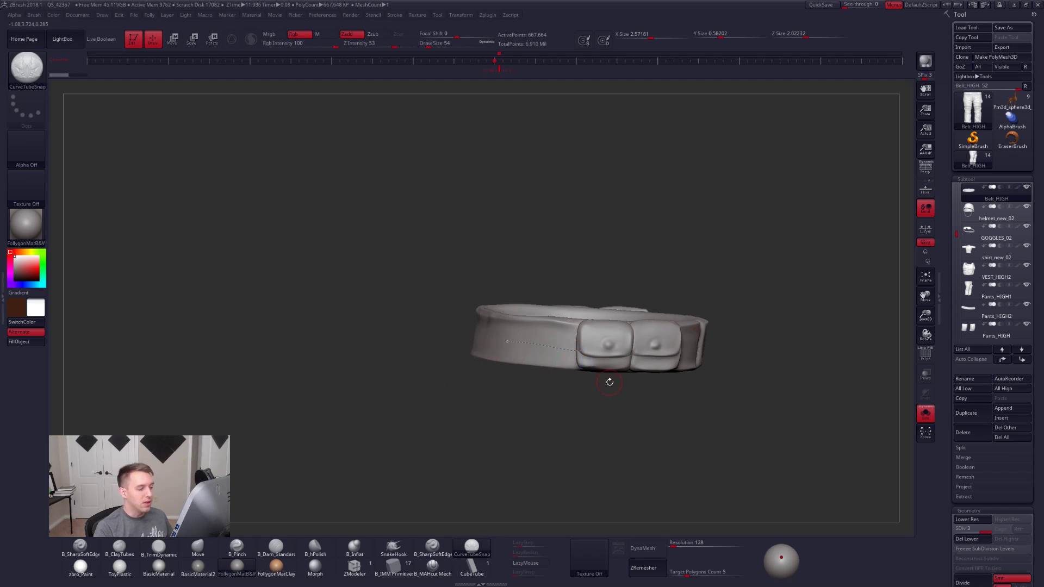
# Step: Delete the leftover strap curve using the stroke's Curve Functions
pyautogui.click(4, 278)
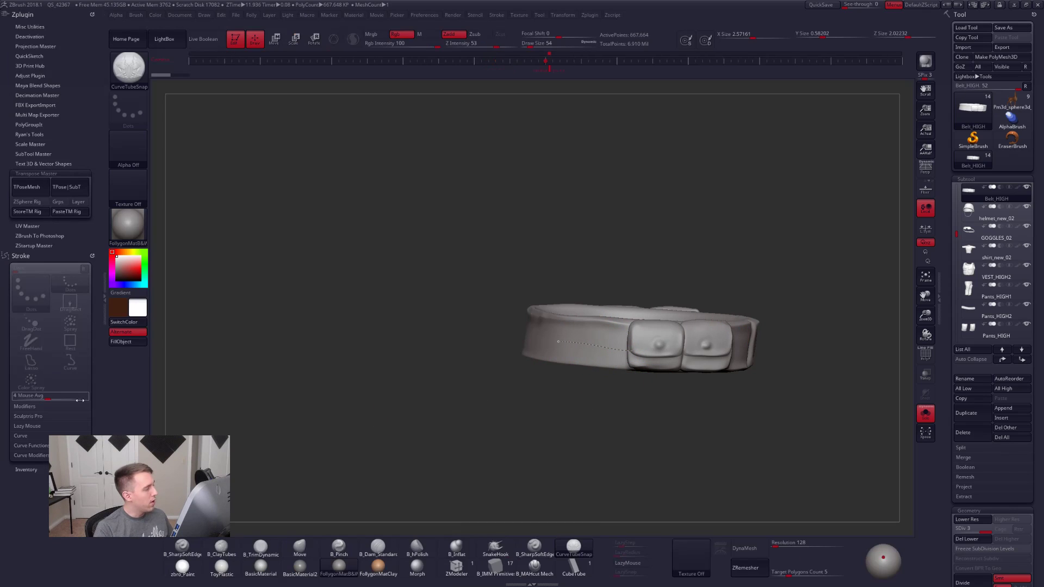
pyautogui.click(22, 436)
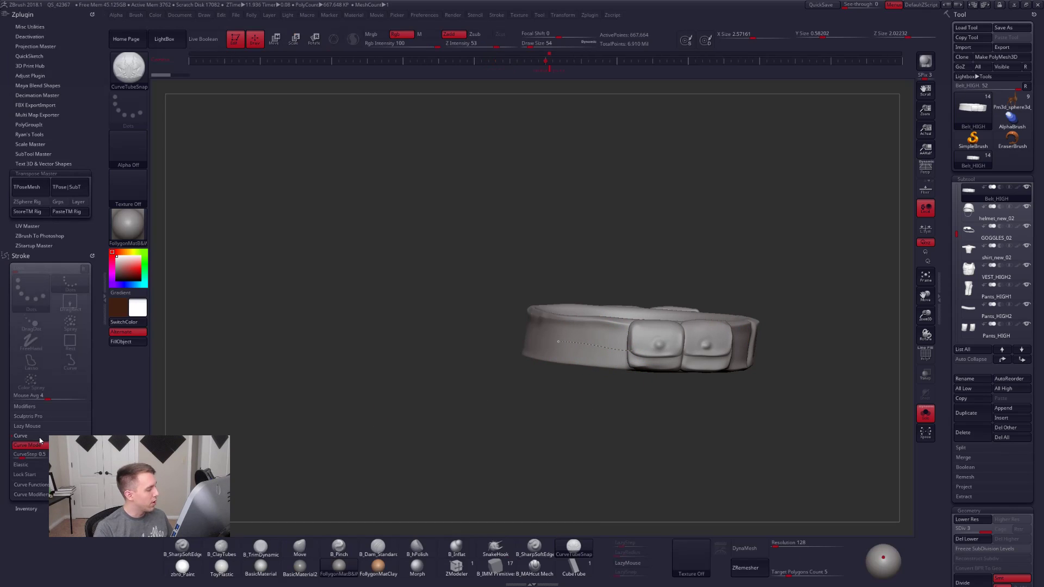
pyautogui.click(31, 485)
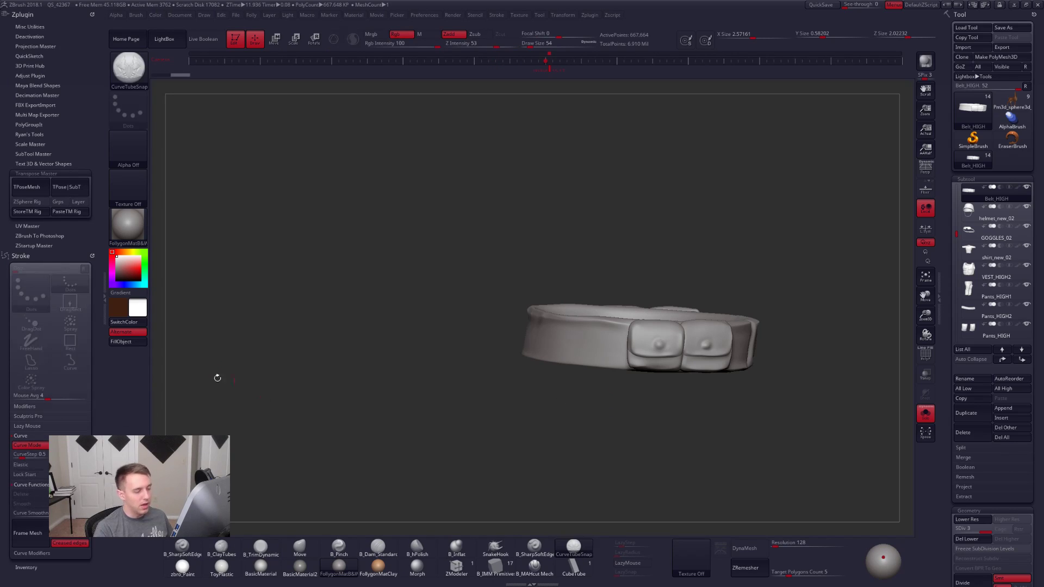
pyautogui.click(103, 300)
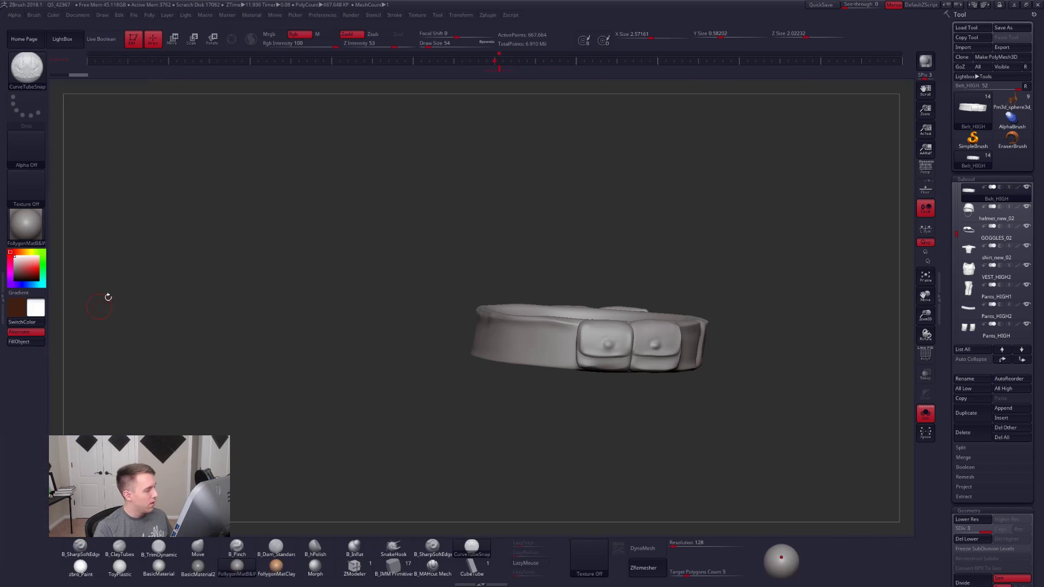
# Step: Examine the belt from the front and side, briefly showing it together with the whole outfit
pyautogui.moveTo(679, 417); pyautogui.dragTo(636, 415)
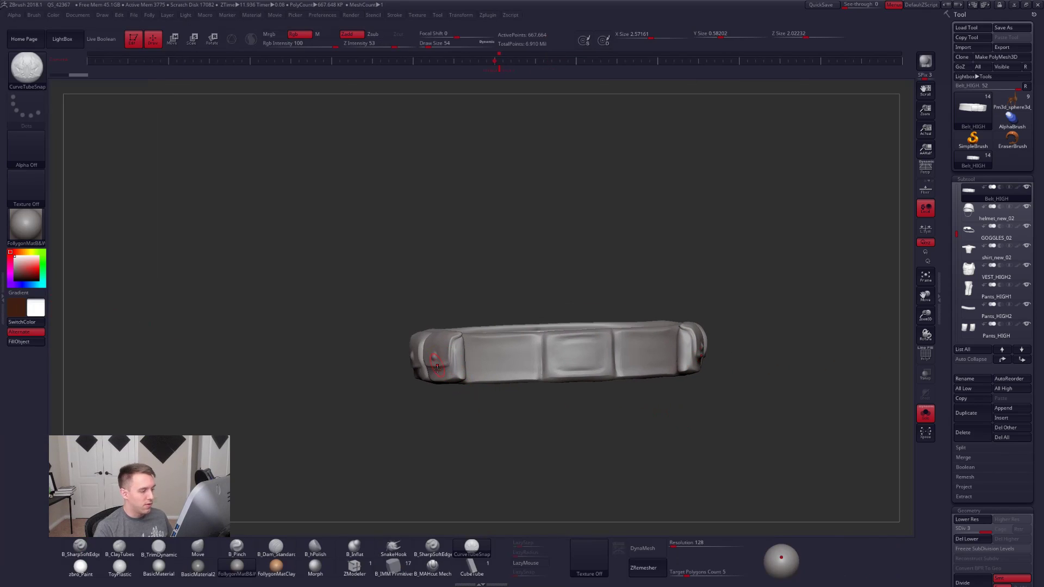
pyautogui.hotkey('ctrl', 'shift', 's')
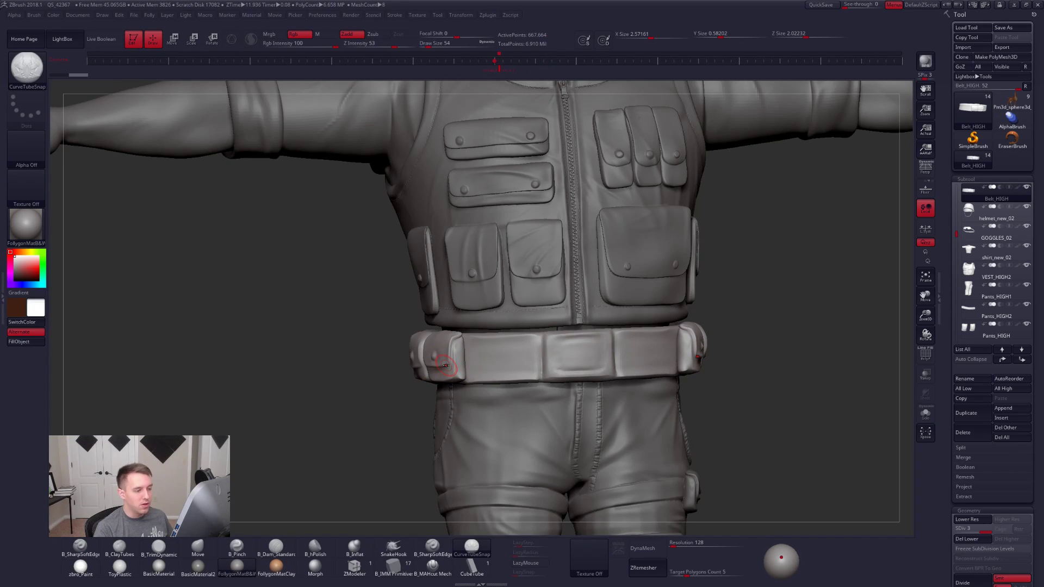
pyautogui.hotkey('ctrl', 'shift', 's')
pyautogui.moveTo(440, 366)
pyautogui.mouseDown(button='right')
pyautogui.moveTo(533, 367)
pyautogui.moveTo(571, 408)
pyautogui.mouseUp(button='right')
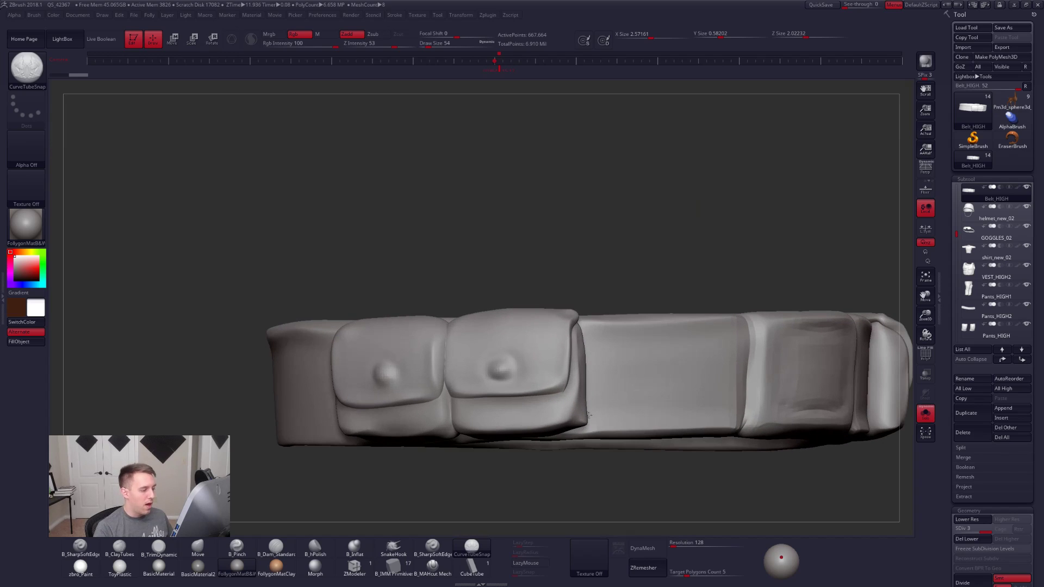
# Step: Select the B_ClayTubes brush and reduce its draw size for working on the belt pouches
pyautogui.press('b')
pyautogui.press('c')
pyautogui.press('t')
pyautogui.press('space')
pyautogui.moveTo(582, 381); pyautogui.dragTo(561, 384)
pyautogui.moveTo(561, 383)
pyautogui.mouseDown(button='right')
pyautogui.moveTo(594, 377)
pyautogui.moveTo(601, 423)
pyautogui.moveTo(620, 436)
pyautogui.mouseUp(button='right')
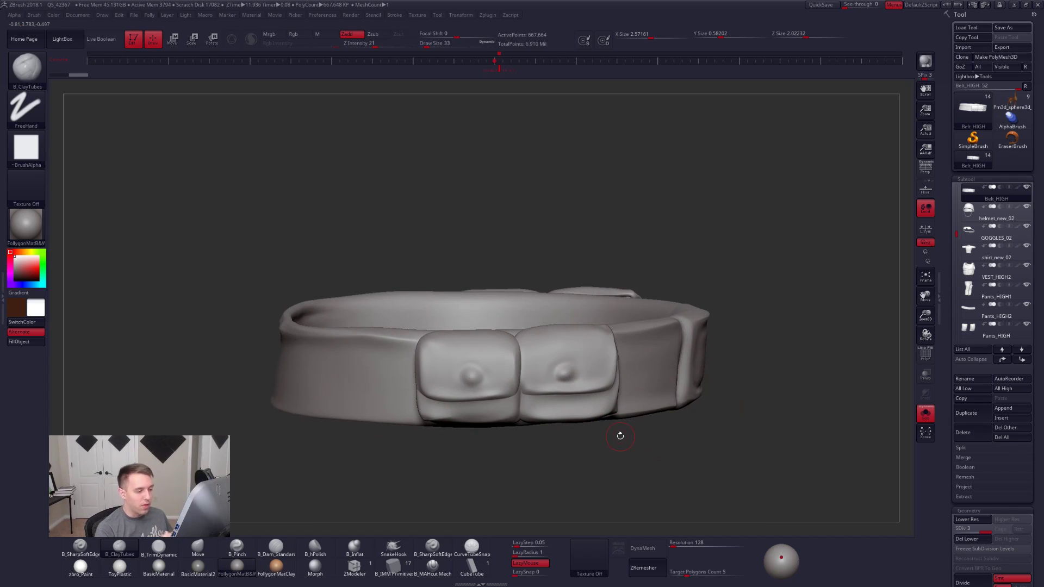
# Step: Check the belt's polygroups and slightly increase the B_ClayTubes draw size
pyautogui.hotkey('shift', 'f')
pyautogui.hotkey('shift', 'f')
pyautogui.press('space')
pyautogui.moveTo(565, 380); pyautogui.dragTo(578, 382)
pyautogui.moveTo(577, 382)
pyautogui.mouseDown(button='right')
pyautogui.moveTo(559, 354)
pyautogui.moveTo(597, 395)
pyautogui.moveTo(552, 393)
pyautogui.moveTo(582, 378)
pyautogui.moveTo(597, 388)
pyautogui.mouseUp(button='right')
pyautogui.press('space')
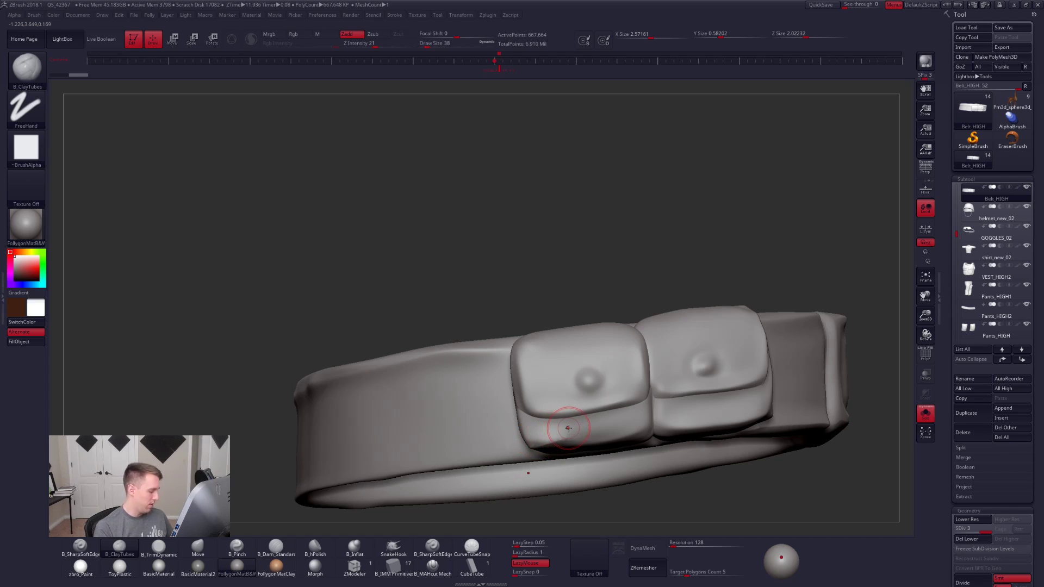
# Step: Select the IMM Parts brush and try to insert a part over the raised button on the belt's front pouch
pyautogui.press('b')
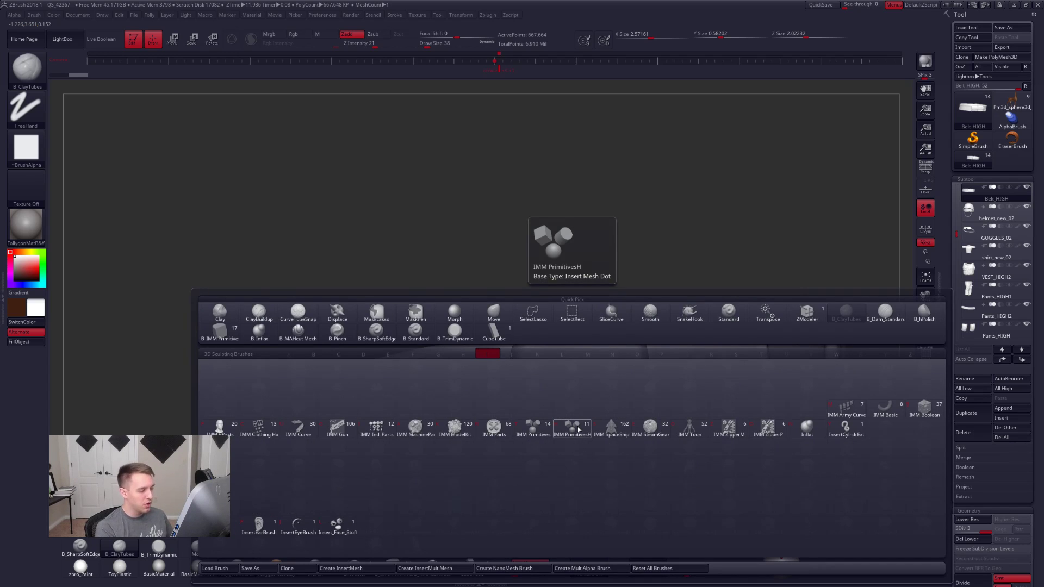
pyautogui.click(494, 429)
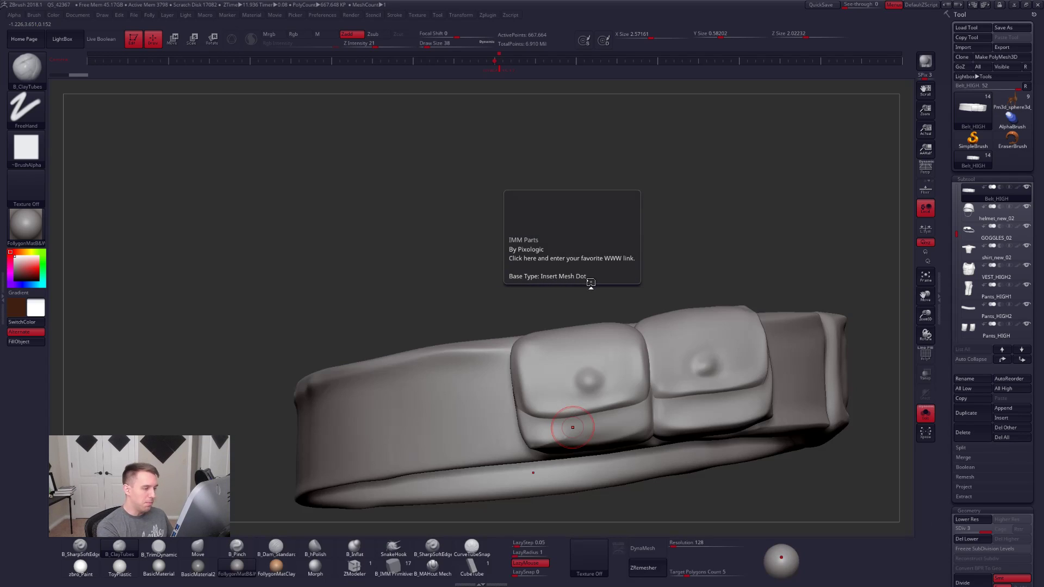
pyautogui.press('m')
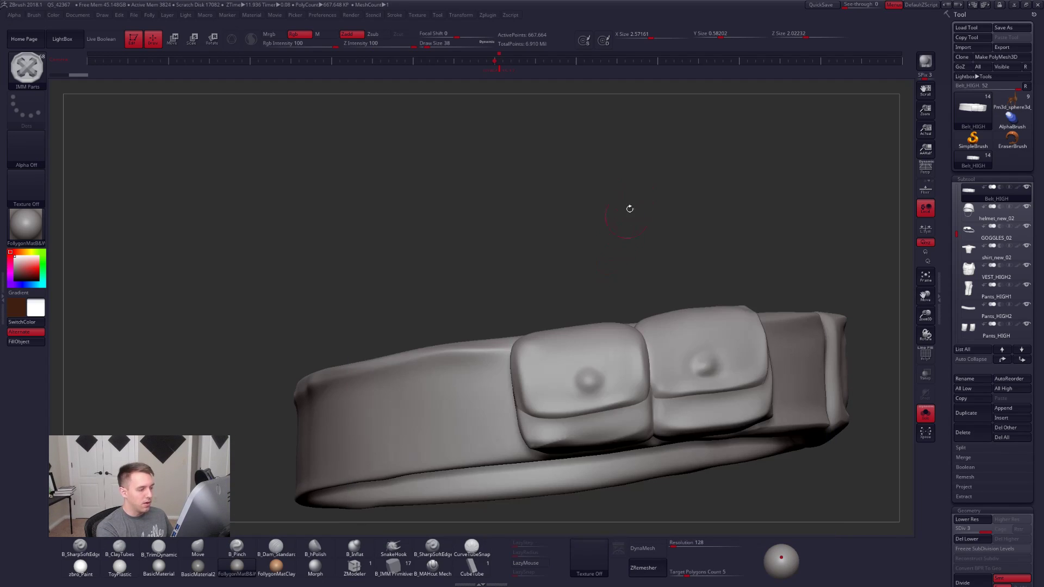
pyautogui.press('m')
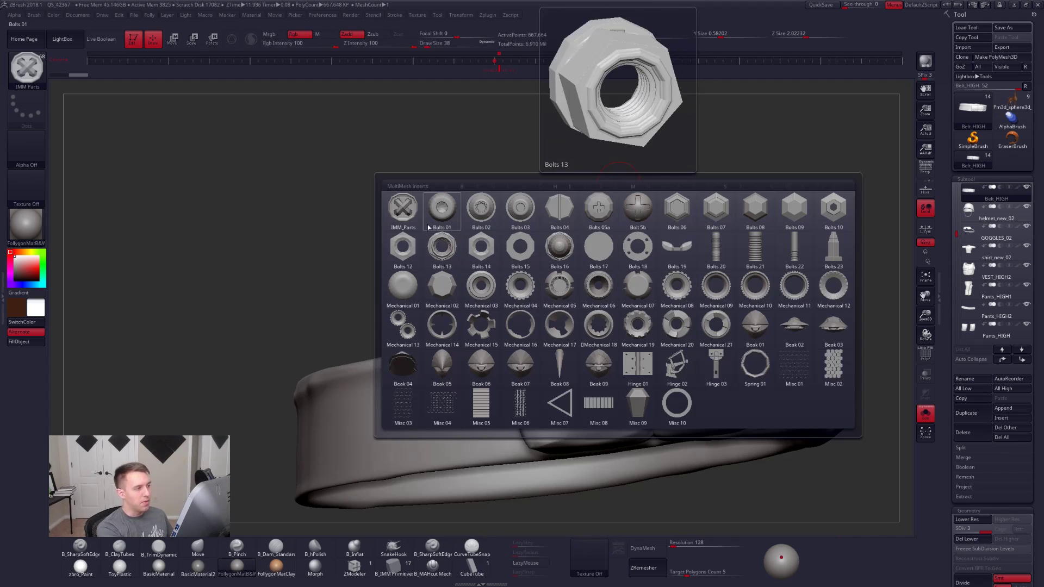
pyautogui.click(415, 211)
pyautogui.moveTo(577, 367); pyautogui.dragTo(587, 383, button='right')
pyautogui.click(589, 384)
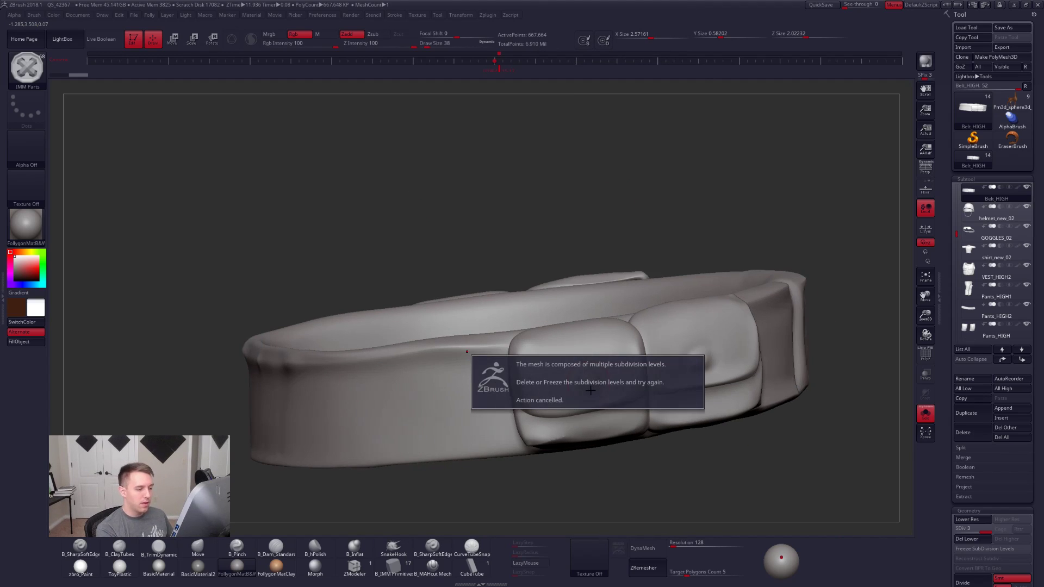
# Step: Delete the belt's lower subdivision levels, then try inserting the IMM part over the front pouch's button
pyautogui.click(967, 539)
pyautogui.moveTo(589, 382); pyautogui.dragTo(589, 396)
pyautogui.moveTo(589, 396); pyautogui.dragTo(640, 408, button='right')
pyautogui.press('ctrl')
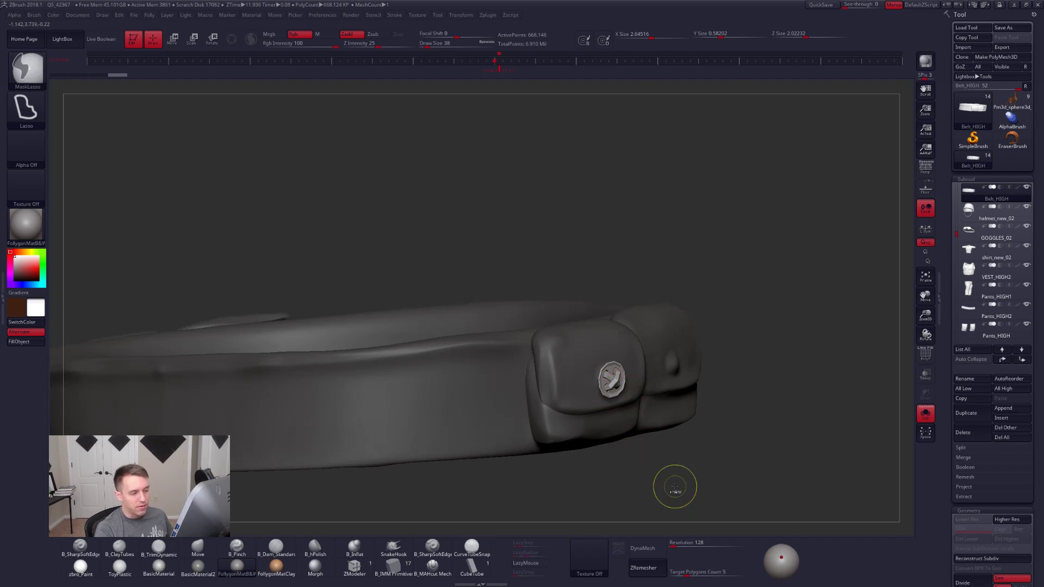
pyautogui.keyDown('ctrl'); pyautogui.click(718, 444); pyautogui.keyUp('ctrl')
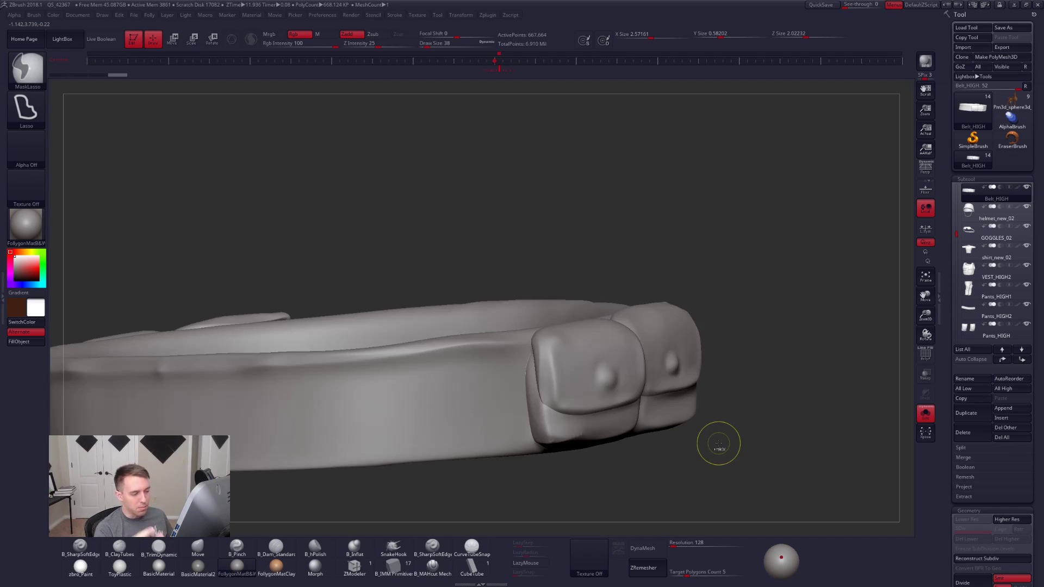
# Step: Make VEST_HIGH2 the active subtool and isolate it from the rest of the outfit
pyautogui.moveTo(757, 459)
pyautogui.mouseDown(button='right')
pyautogui.moveTo(713, 410)
pyautogui.moveTo(632, 432)
pyautogui.moveTo(723, 455)
pyautogui.moveTo(688, 418)
pyautogui.moveTo(611, 384)
pyautogui.moveTo(660, 426)
pyautogui.moveTo(752, 447)
pyautogui.moveTo(712, 450)
pyautogui.moveTo(749, 459)
pyautogui.moveTo(726, 469)
pyautogui.mouseUp(button='right')
pyautogui.hotkey('shift', 's')
pyautogui.keyDown('alt'); pyautogui.click(624, 403); pyautogui.keyUp('alt')
pyautogui.hotkey('shift', 's')
pyautogui.hotkey('shift', 'f')
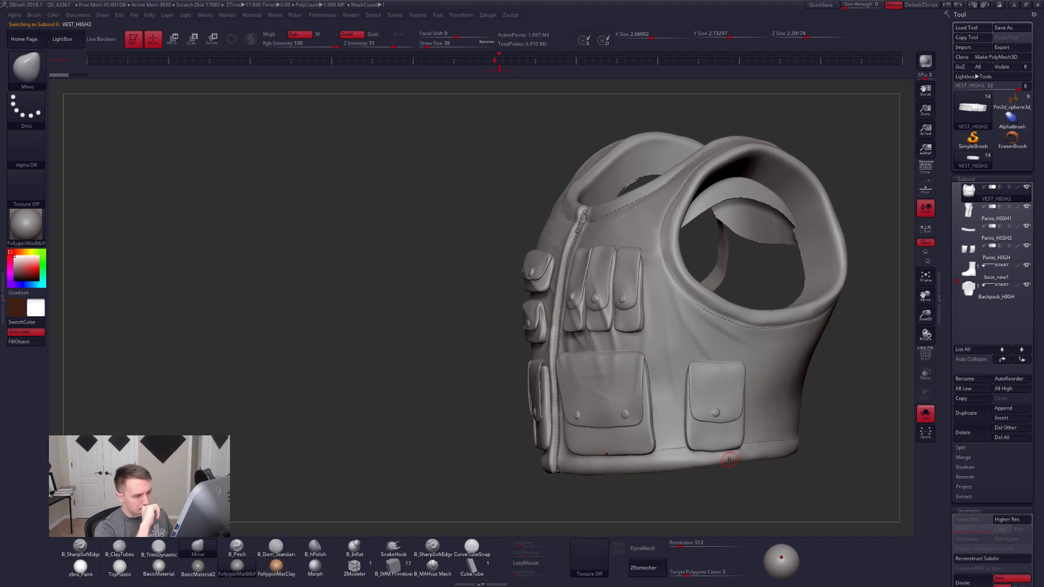
# Step: Examine the vest from the side and front, comparing it alone and together with the whole outfit
pyautogui.moveTo(730, 459)
pyautogui.mouseDown(button='right')
pyautogui.moveTo(640, 383)
pyautogui.moveTo(609, 272)
pyautogui.moveTo(564, 174)
pyautogui.moveTo(573, 209)
pyautogui.mouseUp(button='right')
pyautogui.press('space')
pyautogui.press('space')
pyautogui.click(625, 249)
pyautogui.keyDown('alt'); pyautogui.moveTo(600, 243); pyautogui.dragTo(630, 336, button='right'); pyautogui.keyUp('alt')
pyautogui.hotkey('shift', 's')
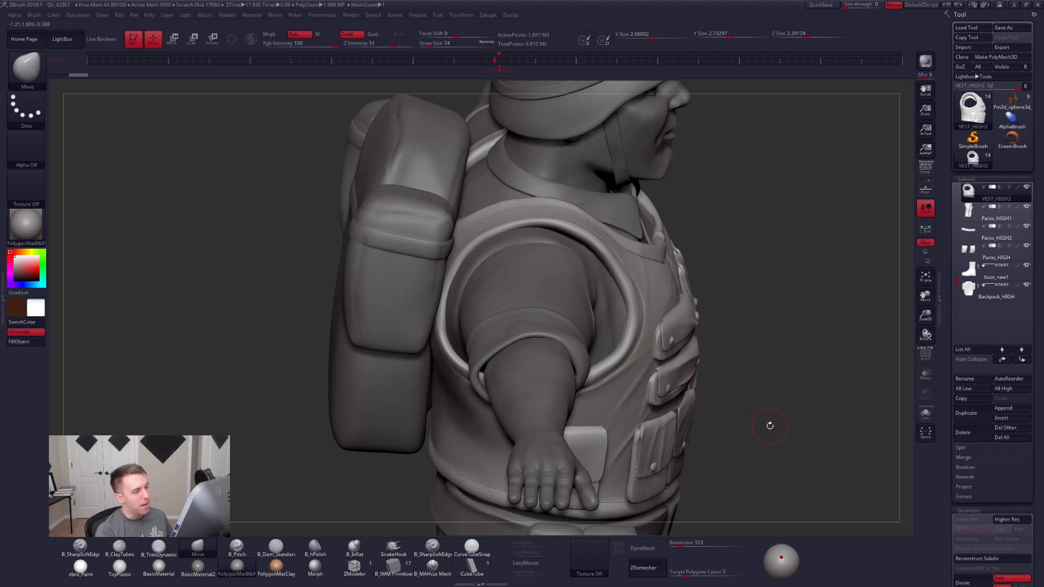
pyautogui.hotkey('shift', 's')
pyautogui.moveTo(772, 438)
pyautogui.mouseDown(button='right')
pyautogui.moveTo(794, 443)
pyautogui.moveTo(759, 425)
pyautogui.mouseUp(button='right')
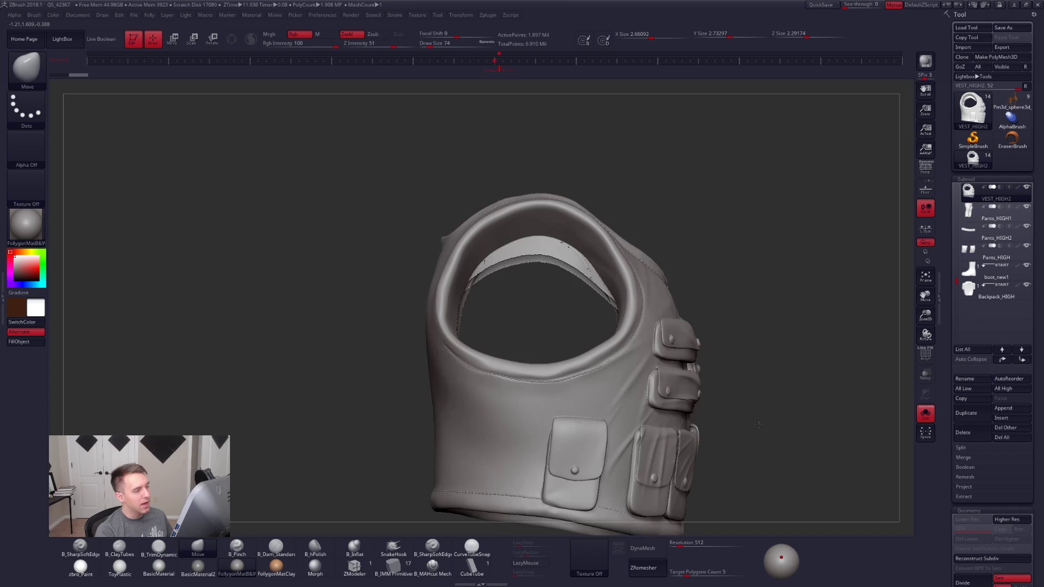
pyautogui.moveTo(759, 424); pyautogui.dragTo(620, 405, button='right')
pyautogui.hotkey('shift', 's')
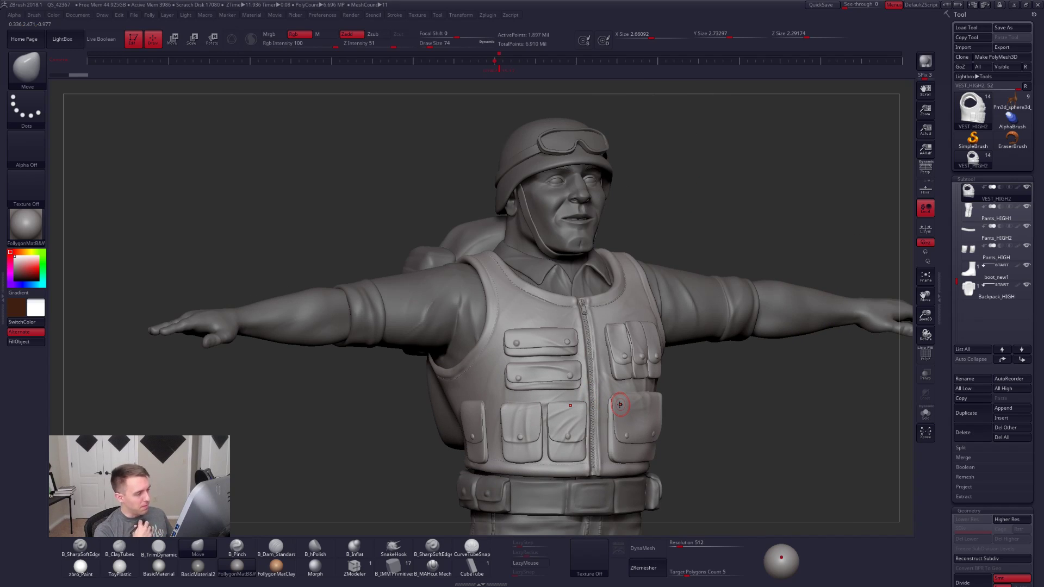
pyautogui.hotkey('shift', 's')
pyautogui.moveTo(544, 370); pyautogui.dragTo(629, 380, button='right')
pyautogui.keyDown('alt'); pyautogui.moveTo(596, 342); pyautogui.dragTo(611, 384, button='right'); pyautogui.keyUp('alt')
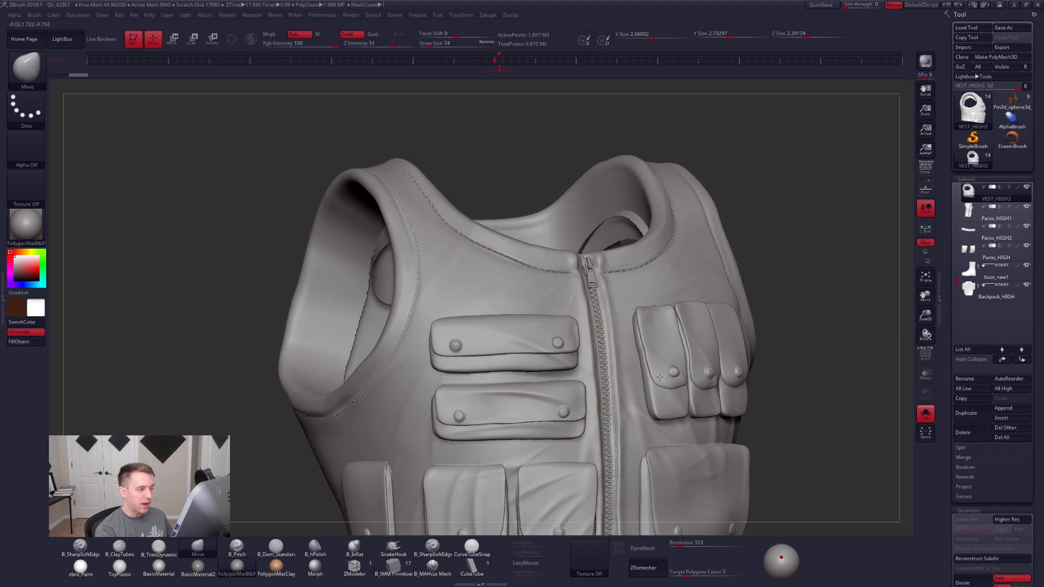
# Step: Select the B_ClayTubes brush at draw size 21 and try sculpting small creases across the vest's upper chest
pyautogui.keyDown('alt'); pyautogui.moveTo(538, 300); pyautogui.dragTo(599, 331, button='right'); pyautogui.keyUp('alt')
pyautogui.press('s')
pyautogui.moveTo(611, 331); pyautogui.dragTo(608, 332)
pyautogui.moveTo(608, 301); pyautogui.dragTo(615, 332, button='right')
pyautogui.press('b')
pyautogui.press('c')
pyautogui.press('t')
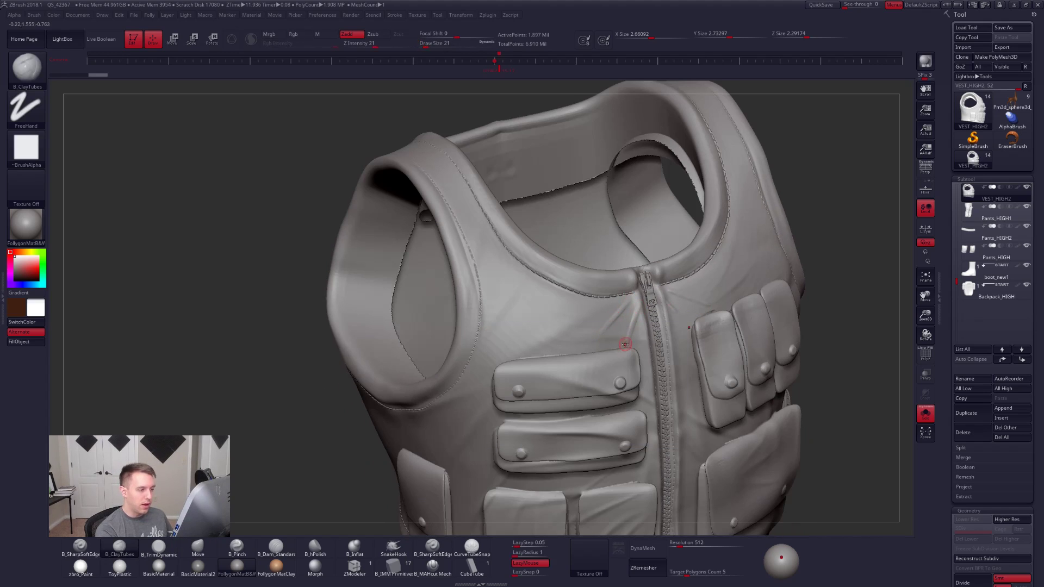
pyautogui.moveTo(546, 307); pyautogui.dragTo(572, 314)
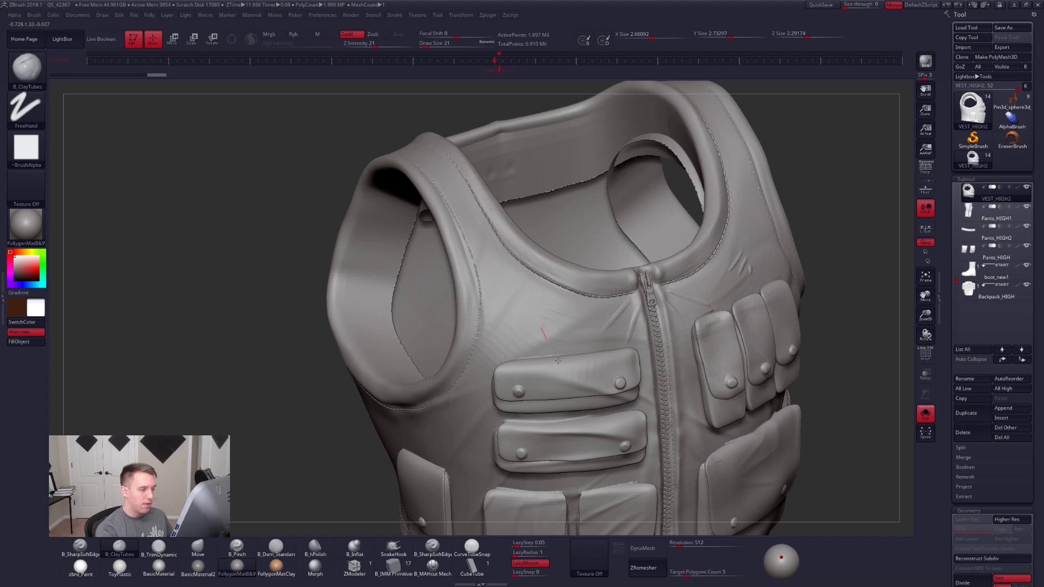
# Step: Select the B_SharpSoftEdge brush and sculpt diagonal folds between the vest's armhole and the chest pockets
pyautogui.moveTo(642, 441)
pyautogui.mouseDown(button='right')
pyautogui.moveTo(690, 447)
pyautogui.moveTo(709, 434)
pyautogui.mouseUp(button='right')
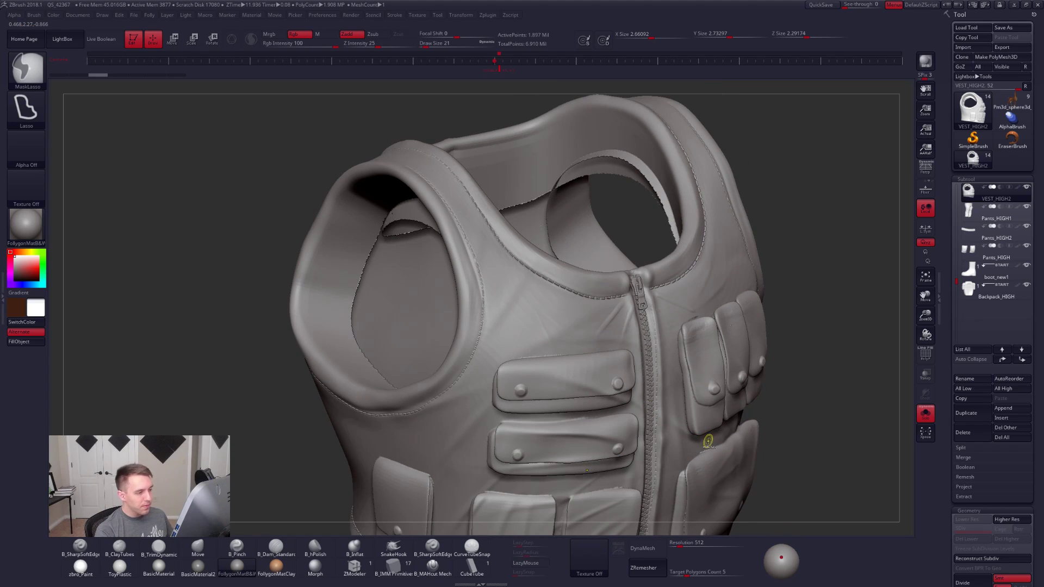
pyautogui.moveTo(676, 447)
pyautogui.mouseDown(button='right')
pyautogui.moveTo(629, 484)
pyautogui.moveTo(666, 468)
pyautogui.moveTo(668, 455)
pyautogui.mouseUp(button='right')
pyautogui.keyDown('alt'); pyautogui.moveTo(668, 455); pyautogui.dragTo(703, 445, button='right'); pyautogui.keyUp('alt')
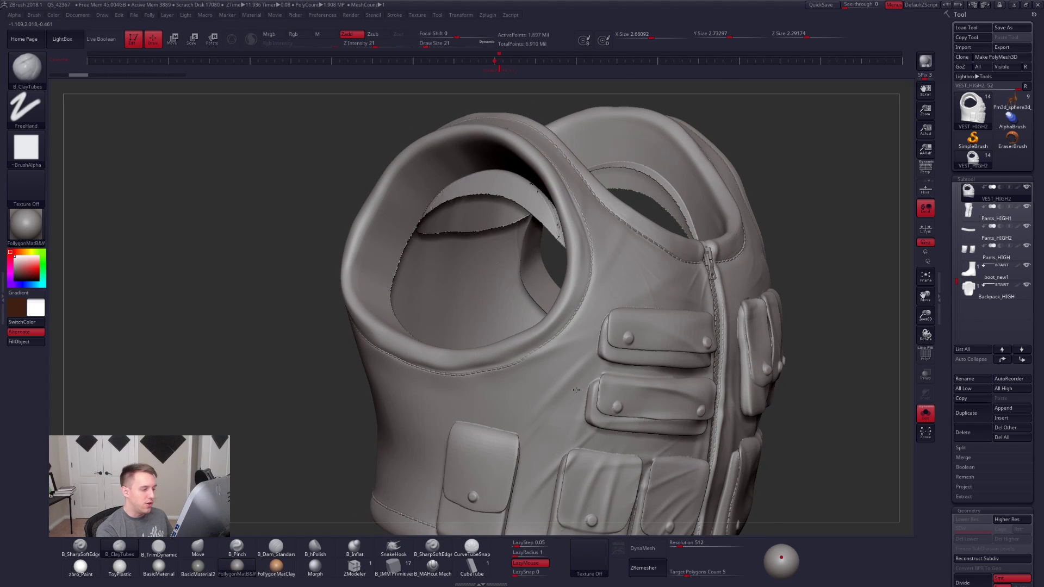
pyautogui.keyDown('ctrl'); pyautogui.moveTo(576, 390); pyautogui.dragTo(565, 392, button='right'); pyautogui.keyUp('ctrl')
pyautogui.press('space')
pyautogui.moveTo(564, 391); pyautogui.dragTo(577, 390)
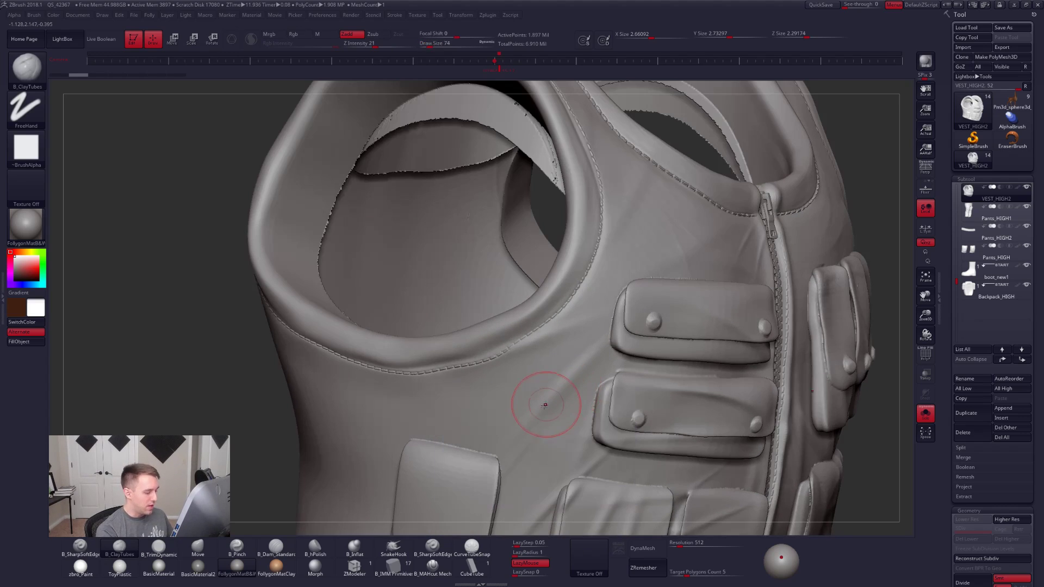
pyautogui.click(446, 553)
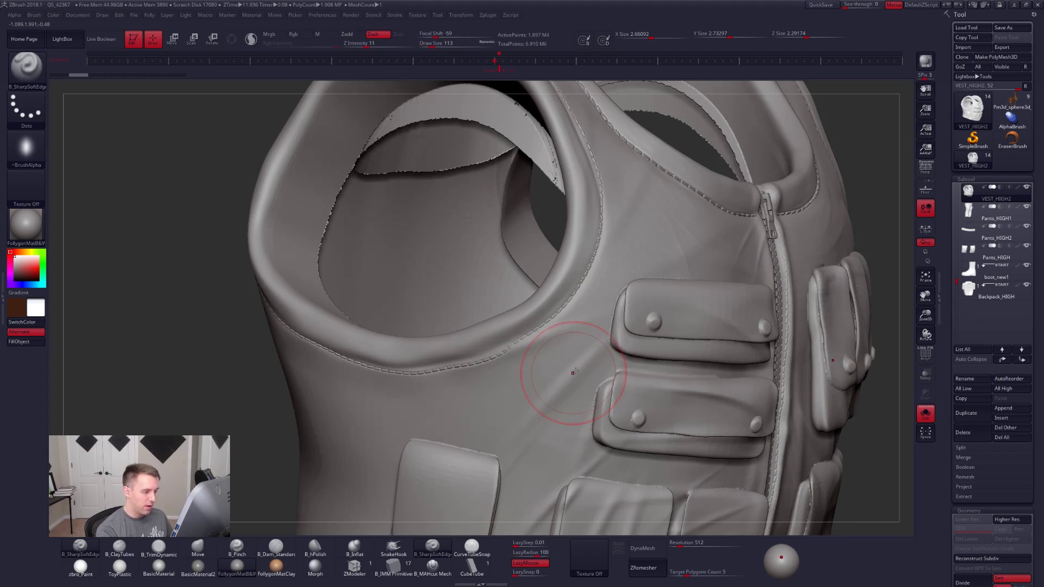
pyautogui.moveTo(563, 387)
pyautogui.mouseDown()
pyautogui.moveTo(559, 376)
pyautogui.moveTo(595, 354)
pyautogui.mouseUp()
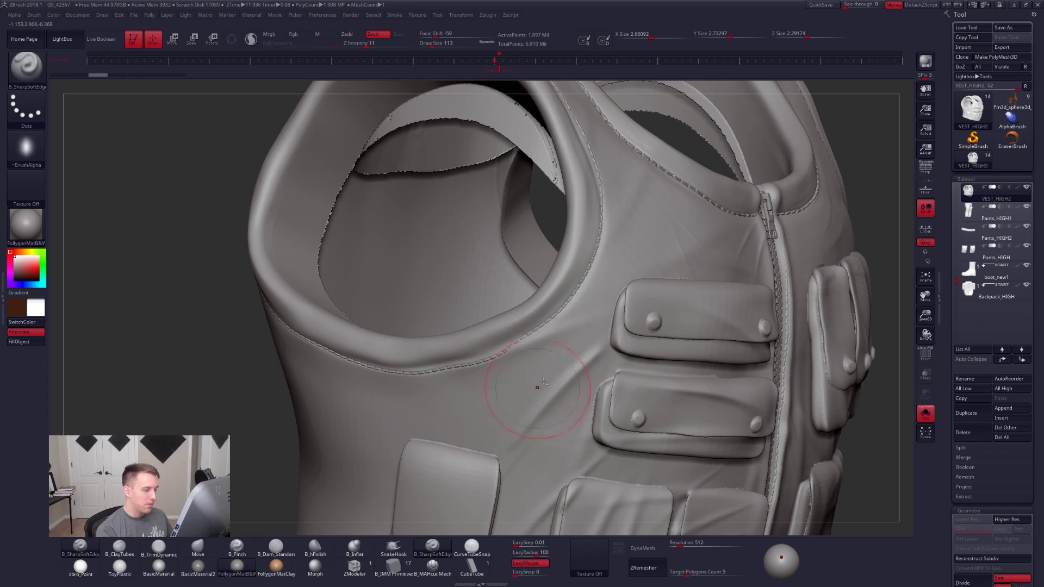
# Step: Add folds near the vest's side pocket, then reduce the draw size to 96 and sculpt creases below the armhole seam
pyautogui.moveTo(476, 485); pyautogui.dragTo(484, 473)
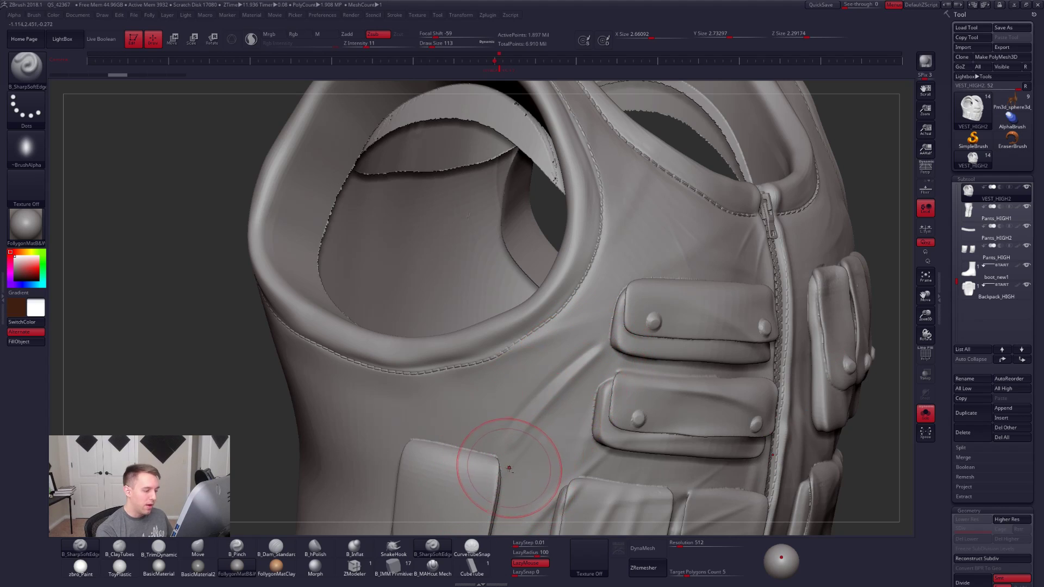
pyautogui.press('space')
pyautogui.moveTo(553, 430); pyautogui.dragTo(550, 430)
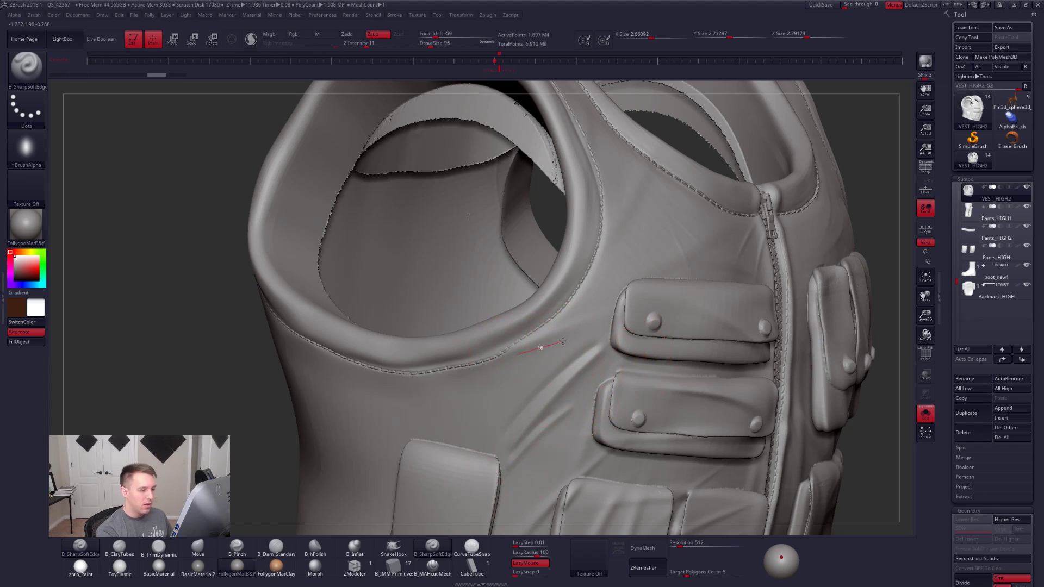
pyautogui.moveTo(563, 340)
pyautogui.mouseDown()
pyautogui.moveTo(550, 330)
pyautogui.moveTo(588, 322)
pyautogui.mouseUp()
# Step: Set the brush draw size to 104 for the vest's side panel below the armhole
pyautogui.moveTo(551, 376); pyautogui.dragTo(542, 373, button='right')
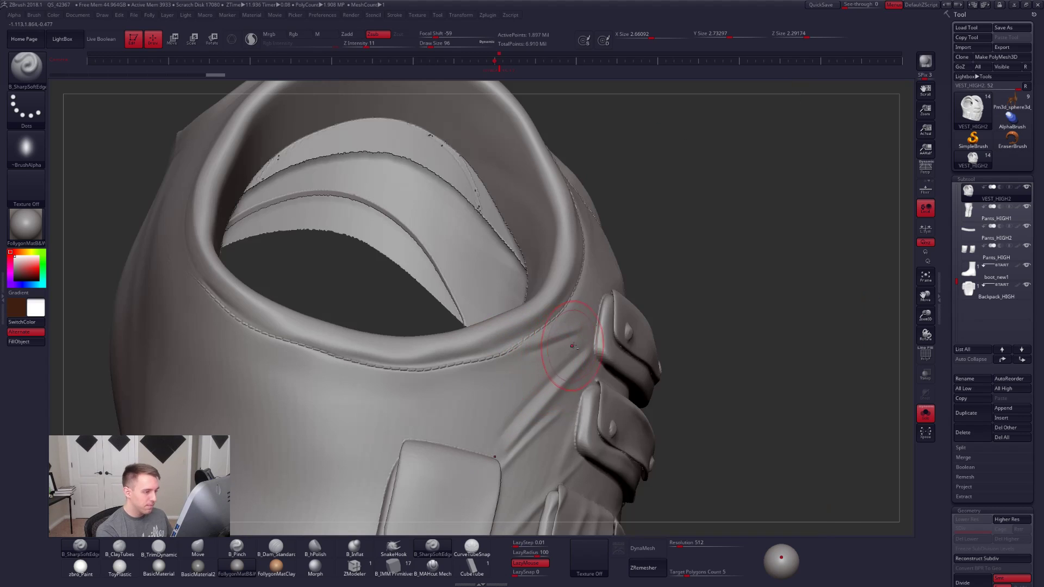
pyautogui.moveTo(450, 428); pyautogui.dragTo(756, 360, button='right')
pyautogui.moveTo(557, 421)
pyautogui.mouseDown(button='right')
pyautogui.moveTo(531, 434)
pyautogui.moveTo(571, 431)
pyautogui.mouseUp(button='right')
pyautogui.press('space')
pyautogui.moveTo(568, 382)
pyautogui.mouseDown()
pyautogui.moveTo(517, 349)
pyautogui.moveTo(552, 412)
pyautogui.mouseUp()
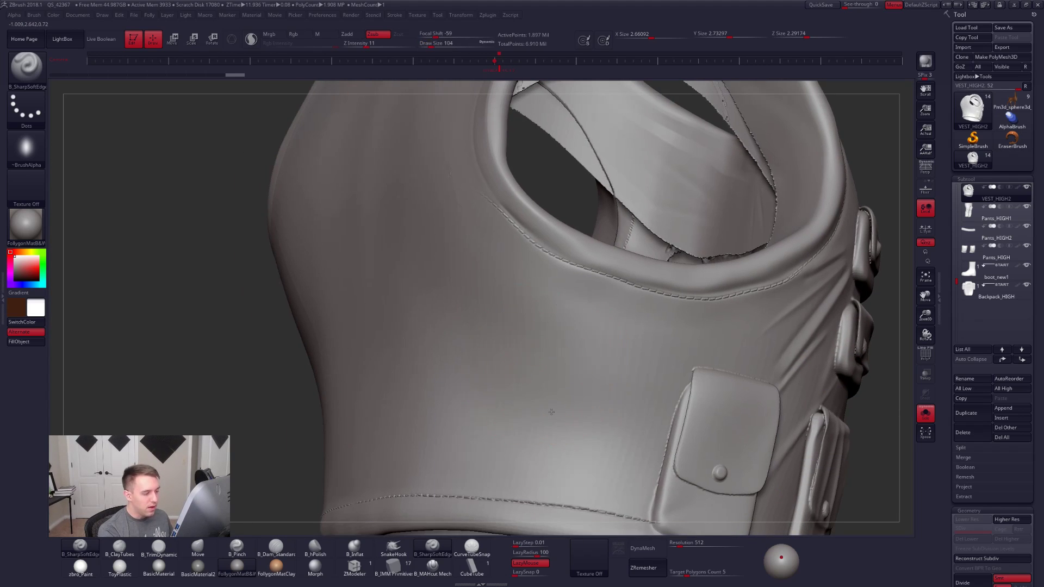
pyautogui.keyDown('ctrl'); pyautogui.moveTo(556, 417); pyautogui.dragTo(544, 418, button='right'); pyautogui.keyUp('ctrl')
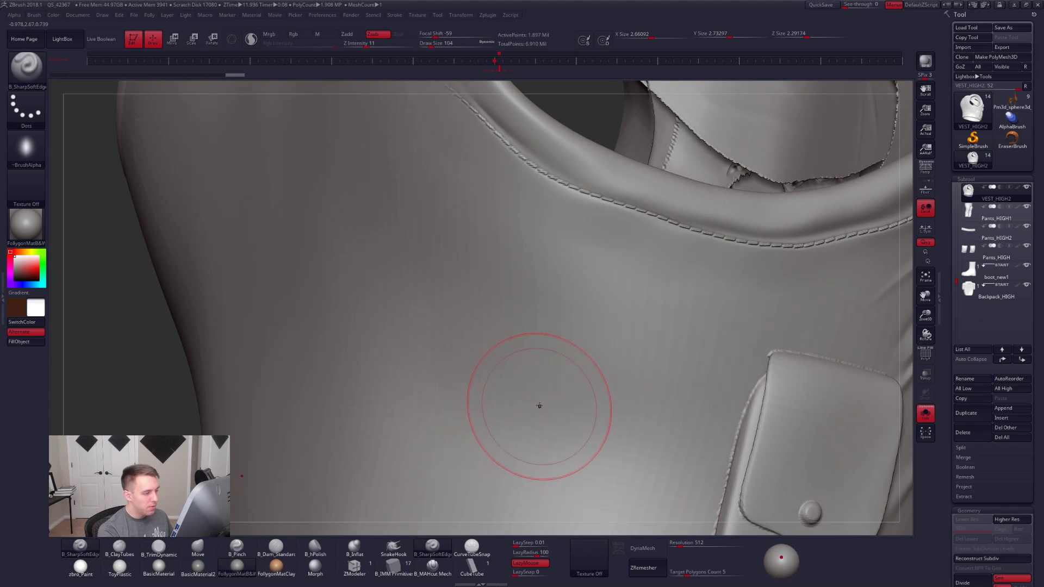
# Step: Try thin crossing creases on the vest's side below the armhole at draw size 25, and undo them
pyautogui.press('space')
pyautogui.moveTo(569, 364); pyautogui.dragTo(564, 361)
pyautogui.press('space')
pyautogui.moveTo(673, 291); pyautogui.dragTo(682, 275)
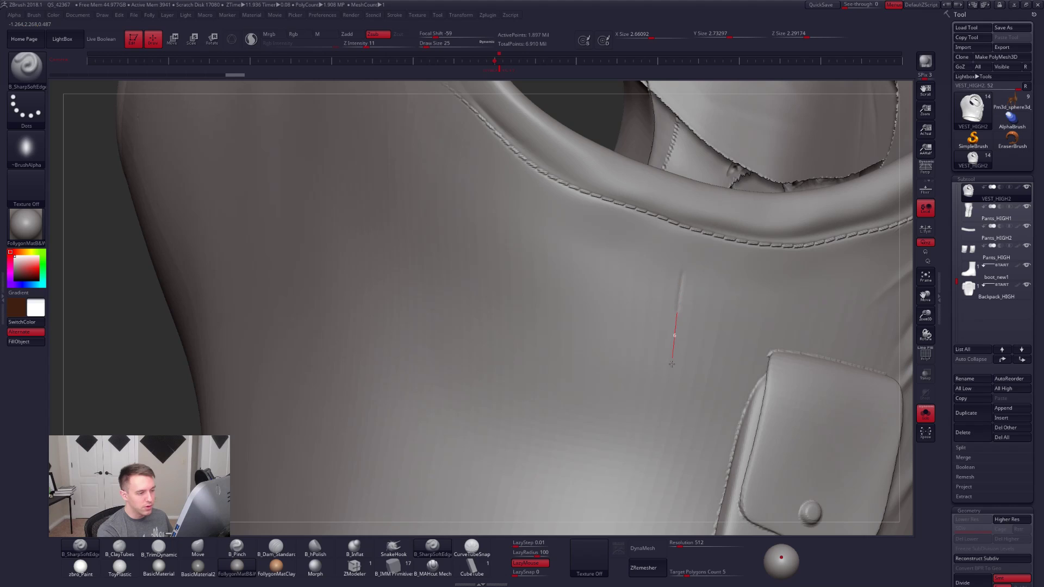
pyautogui.moveTo(672, 364); pyautogui.dragTo(655, 468)
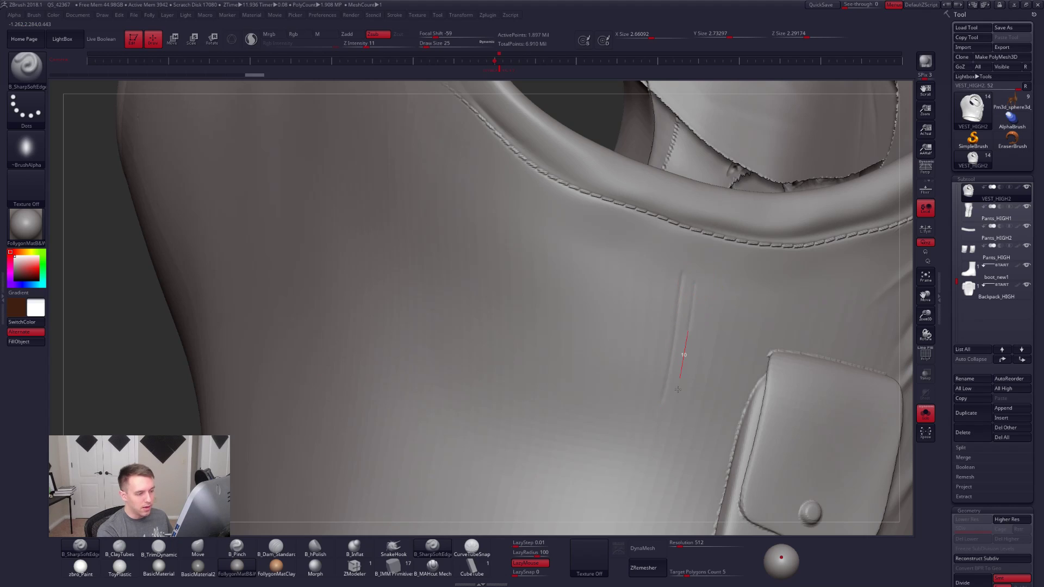
pyautogui.moveTo(729, 339)
pyautogui.mouseDown()
pyautogui.moveTo(667, 337)
pyautogui.moveTo(699, 366)
pyautogui.mouseUp()
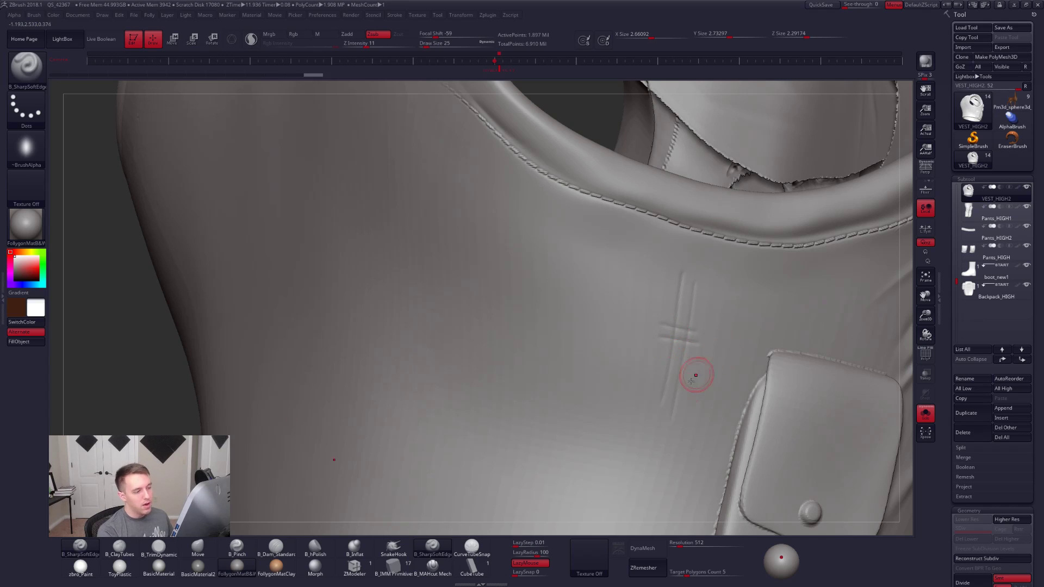
pyautogui.press('ctrl')
pyautogui.hotkey('ctrl', 'z')
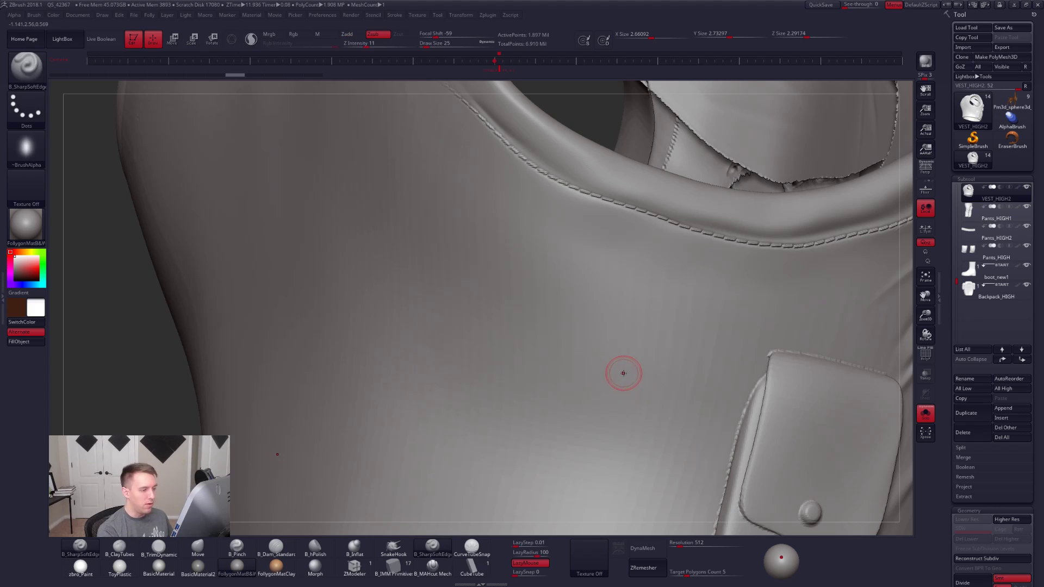
# Step: Set the draw size to 81 and smooth the vest's side surface below the armhole stitching
pyautogui.hotkey('shift', 'f')
pyautogui.hotkey('shift', 'f')
pyautogui.press('space')
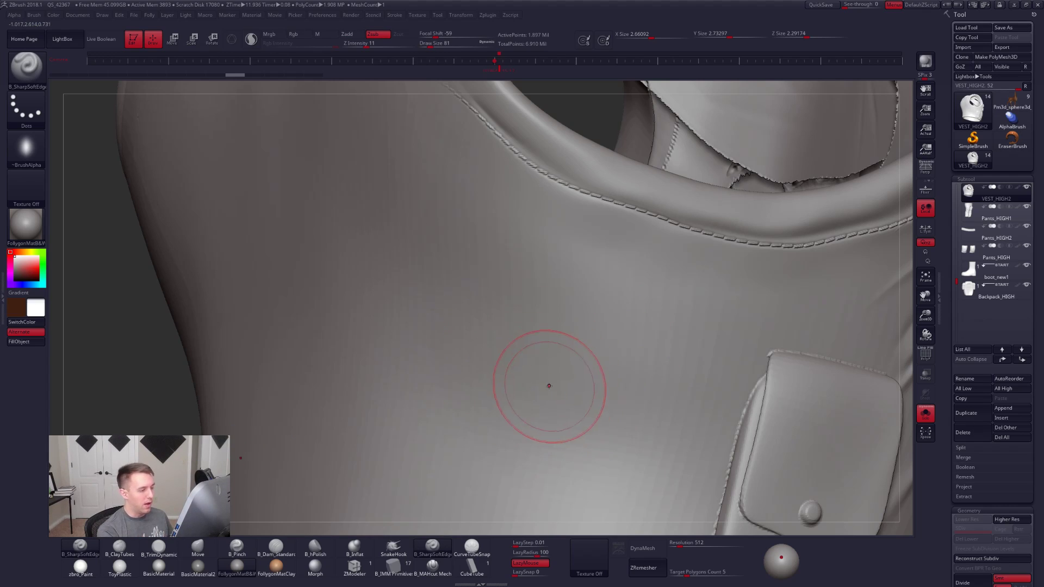
pyautogui.press('shift')
pyautogui.keyDown('shift'); pyautogui.moveTo(546, 277); pyautogui.dragTo(501, 268); pyautogui.keyUp('shift')
pyautogui.keyDown('shift'); pyautogui.moveTo(443, 380); pyautogui.dragTo(538, 358); pyautogui.keyUp('shift')
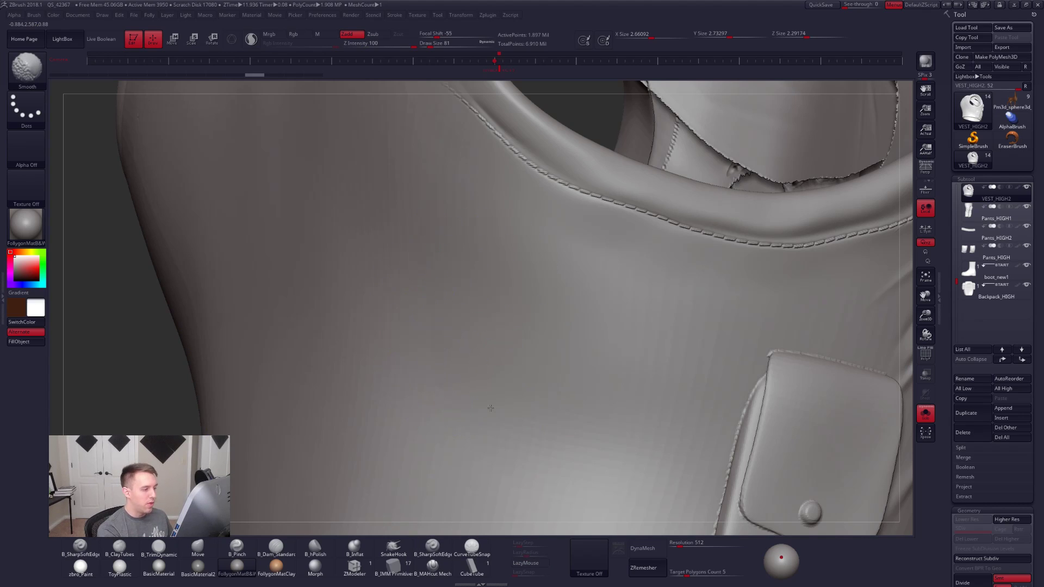
pyautogui.keyDown('shift'); pyautogui.moveTo(490, 409); pyautogui.dragTo(568, 382); pyautogui.keyUp('shift')
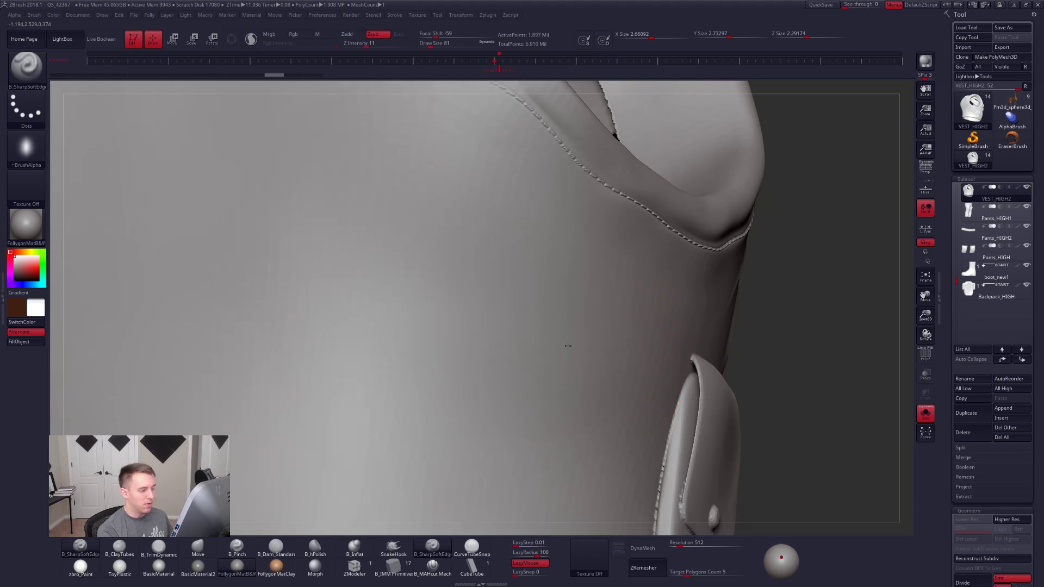
# Step: Examine the vest's side surface by changing the light direction and previewing it with BasicMaterial
pyautogui.keyDown('ctrl'); pyautogui.moveTo(568, 346); pyautogui.dragTo(631, 375, button='right'); pyautogui.keyUp('ctrl')
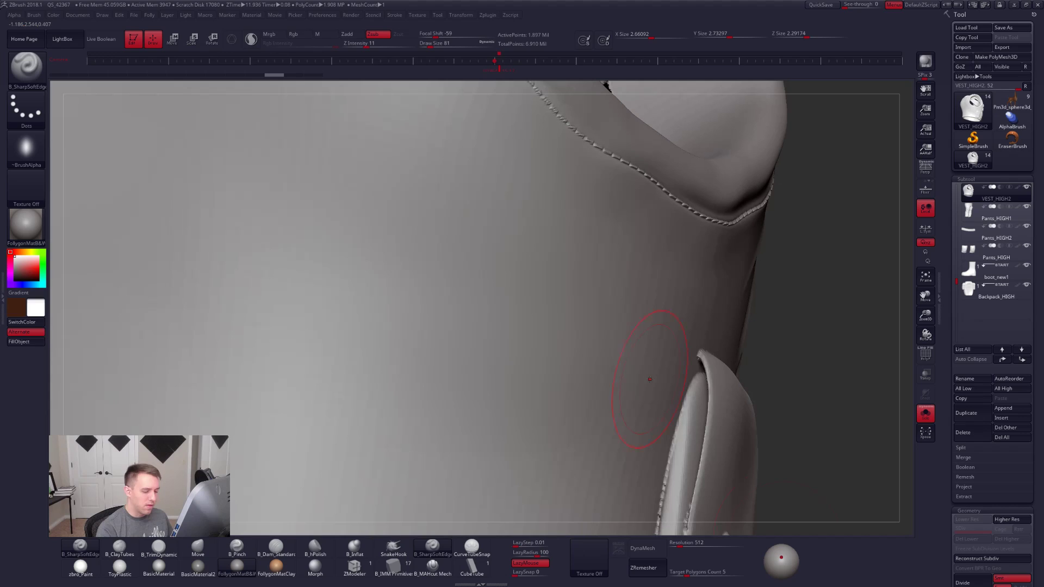
pyautogui.click(775, 558)
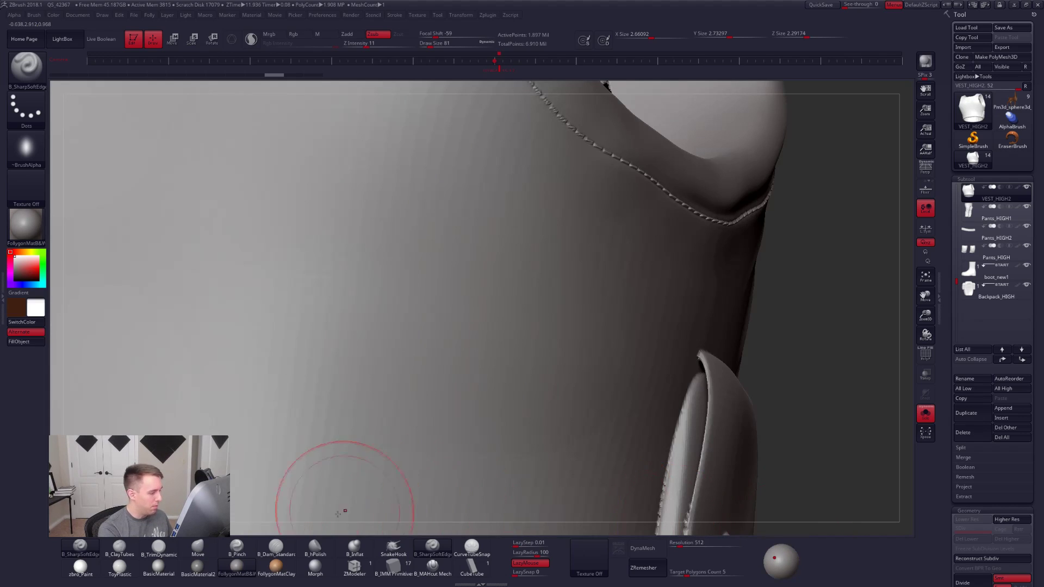
pyautogui.click(168, 569)
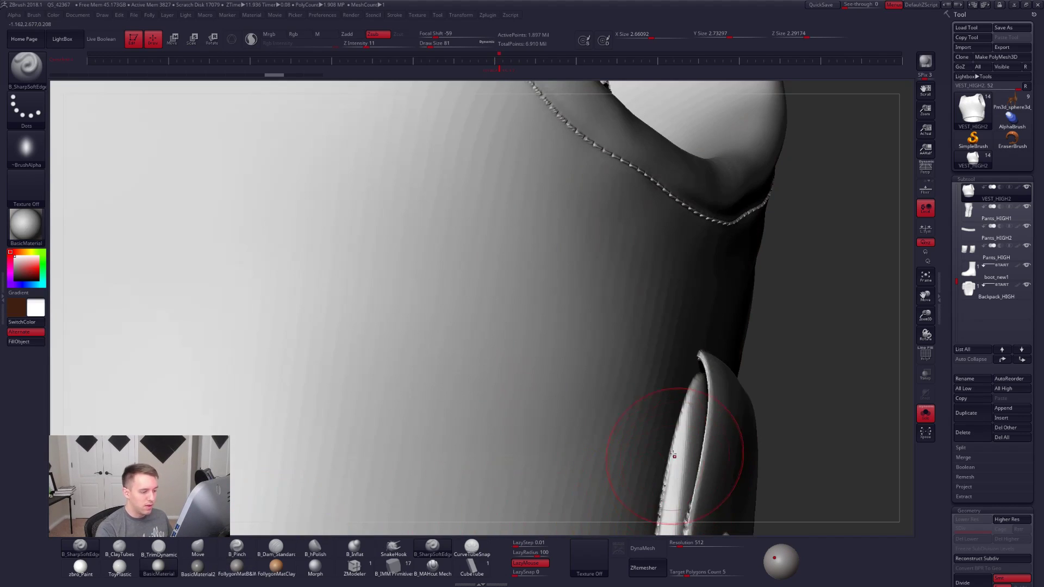
pyautogui.moveTo(778, 559)
pyautogui.mouseDown()
pyautogui.moveTo(795, 560)
pyautogui.moveTo(781, 555)
pyautogui.mouseUp()
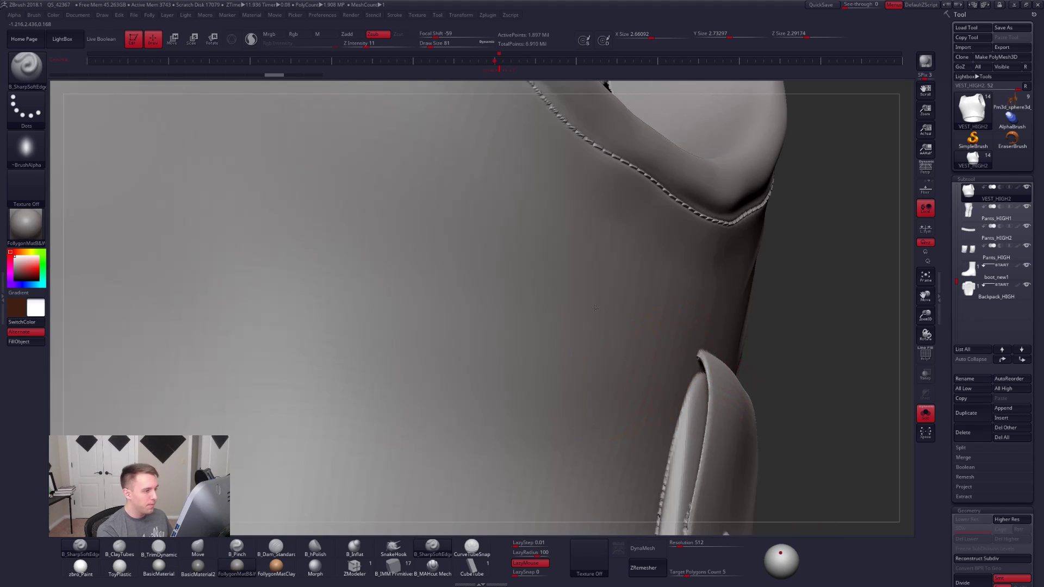
# Step: Set the draw size to 40 and examine the whole vest from several angles, including its wireframe and polygroups
pyautogui.press('f')
pyautogui.moveTo(774, 401); pyautogui.dragTo(684, 414)
pyautogui.keyDown('alt'); pyautogui.moveTo(685, 413); pyautogui.dragTo(625, 400, button='right'); pyautogui.keyUp('alt')
pyautogui.press('space')
pyautogui.moveTo(647, 401); pyautogui.dragTo(636, 400)
pyautogui.moveTo(631, 402)
pyautogui.mouseDown(button='right')
pyautogui.moveTo(618, 429)
pyautogui.moveTo(583, 419)
pyautogui.mouseUp(button='right')
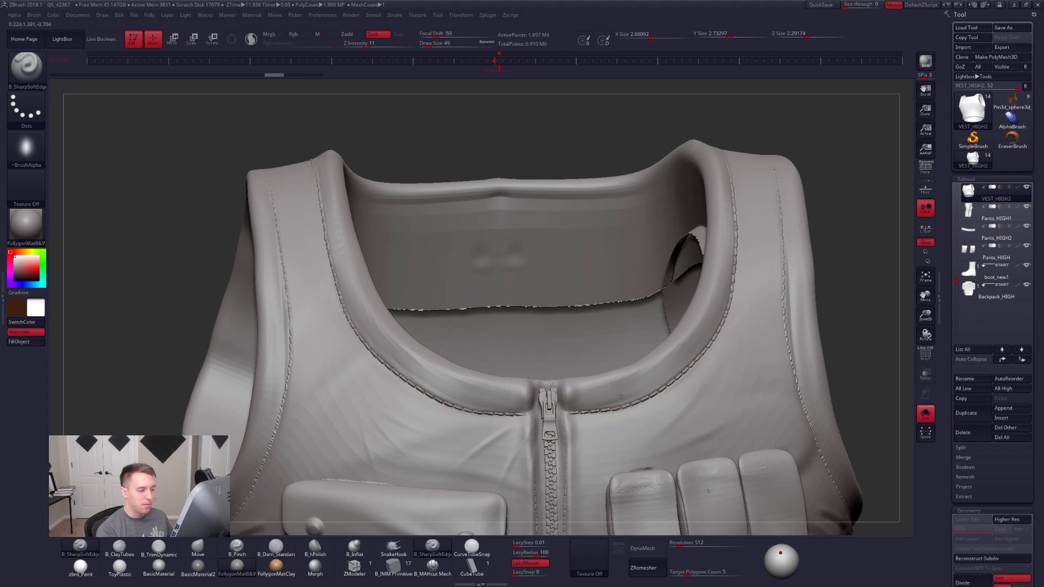
pyautogui.keyDown('alt'); pyautogui.moveTo(608, 442); pyautogui.dragTo(625, 394, button='right'); pyautogui.keyUp('alt')
pyautogui.moveTo(569, 424)
pyautogui.mouseDown(button='right')
pyautogui.moveTo(583, 420)
pyautogui.moveTo(571, 414)
pyautogui.mouseUp(button='right')
pyautogui.hotkey('shift', 'f')
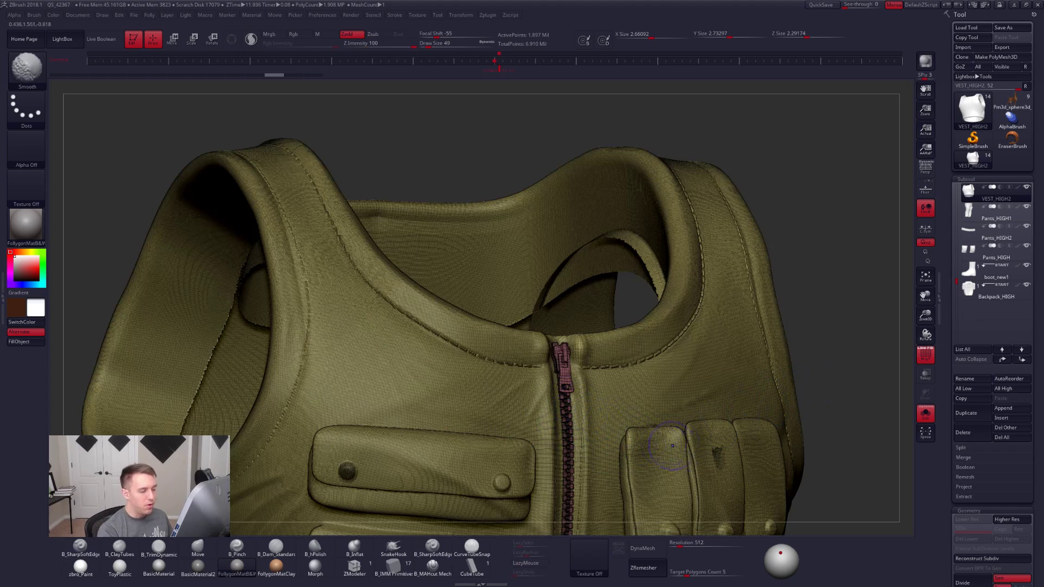
pyautogui.hotkey('shift', 'f')
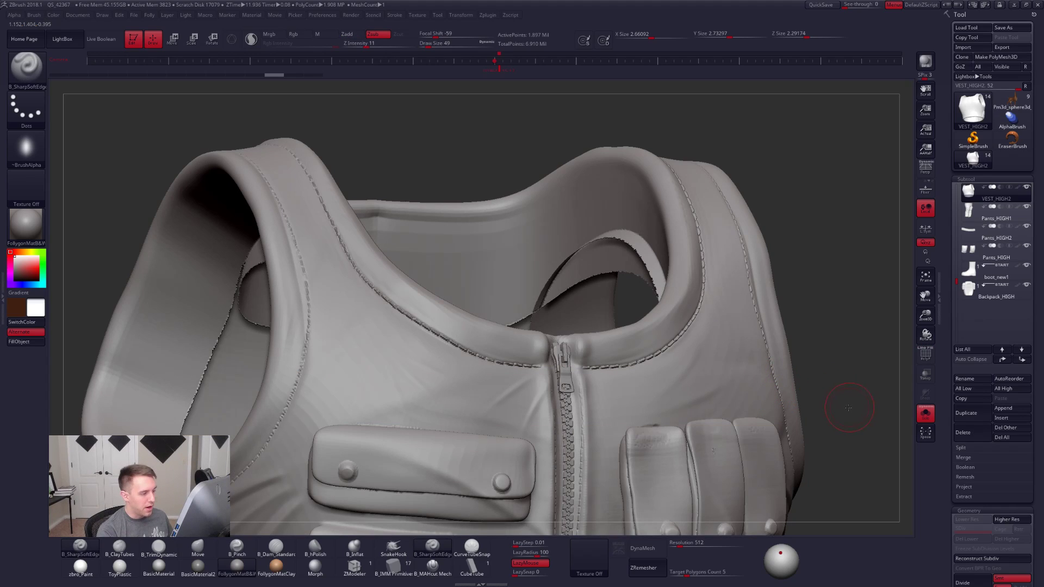
pyautogui.keyDown('alt'); pyautogui.moveTo(785, 404); pyautogui.dragTo(819, 428, button='right'); pyautogui.keyUp('alt')
pyautogui.moveTo(794, 432); pyautogui.dragTo(764, 466)
# Step: Select the shirt among all the outfit parts, isolate it, and set the draw size to 130
pyautogui.hotkey('alt', 's')
pyautogui.keyDown('alt'); pyautogui.moveTo(728, 418); pyautogui.dragTo(759, 408); pyautogui.keyUp('alt')
pyautogui.keyDown('alt'); pyautogui.click(422, 368); pyautogui.keyUp('alt')
pyautogui.hotkey('alt', 's')
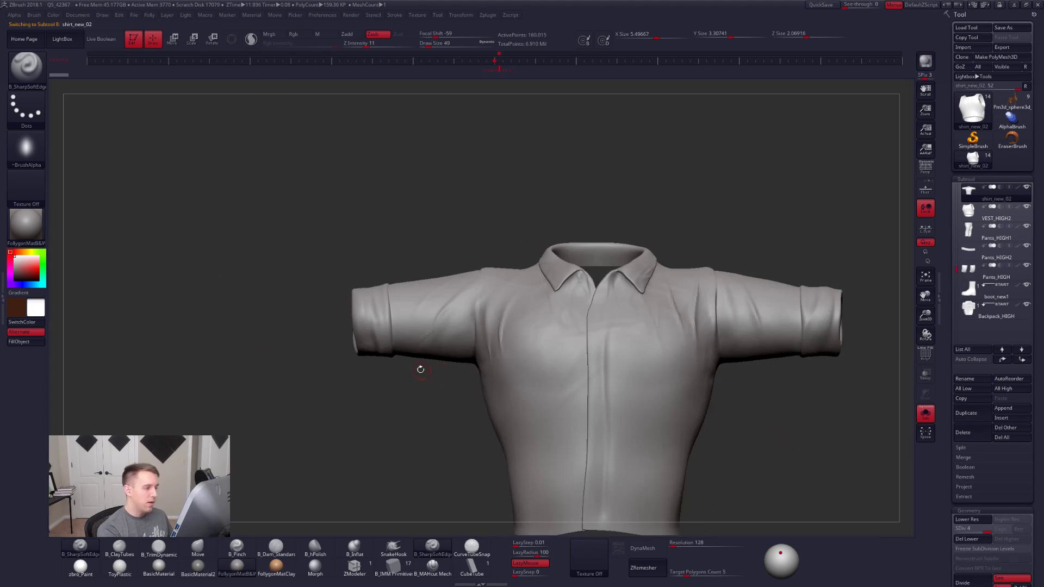
pyautogui.press('s')
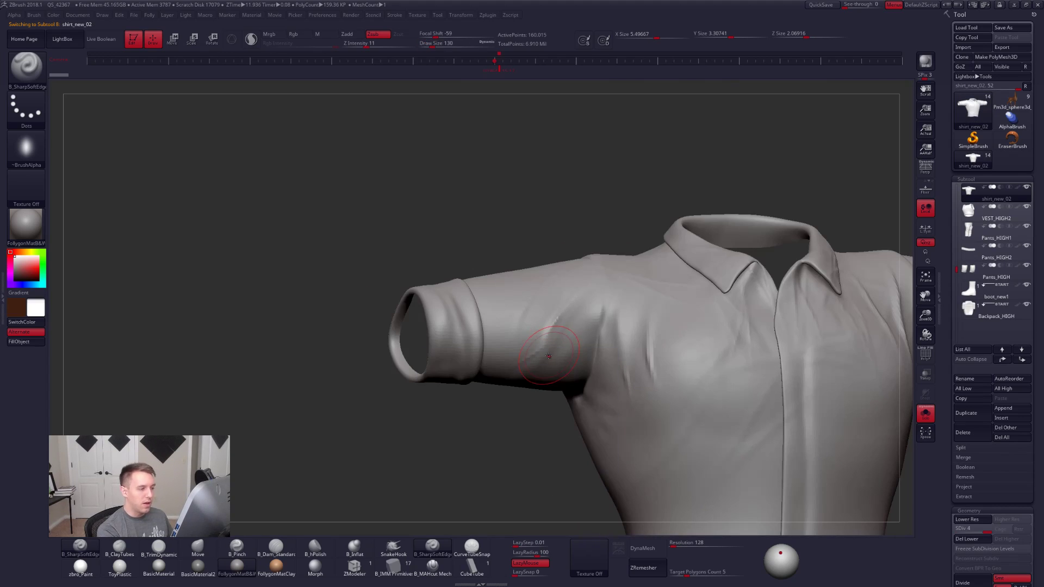
# Step: Choose the B_MAHcut Mech brush and set its draw size to 239 for the shirt
pyautogui.hotkey('alt', 's')
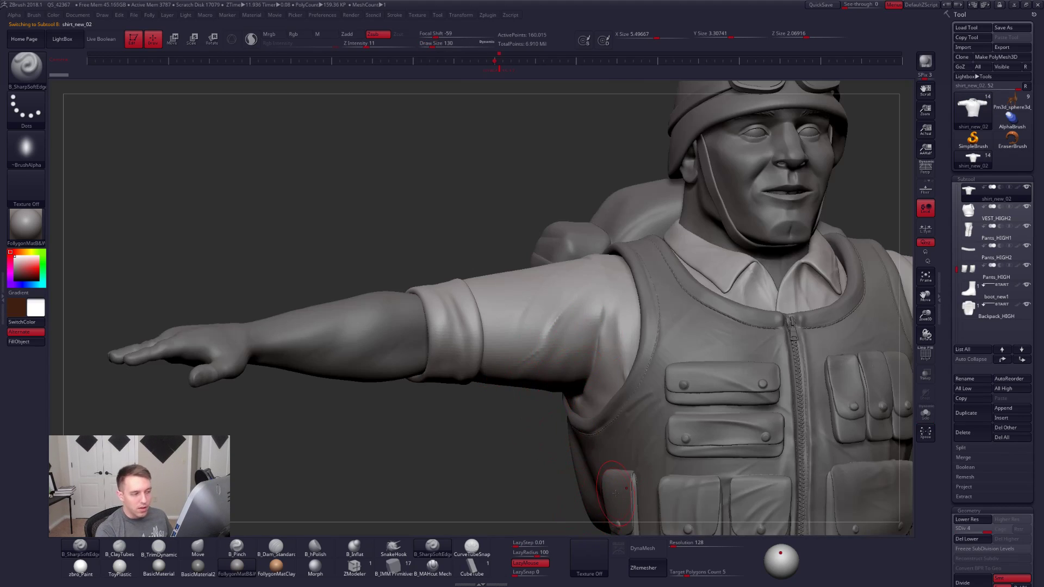
pyautogui.click(435, 571)
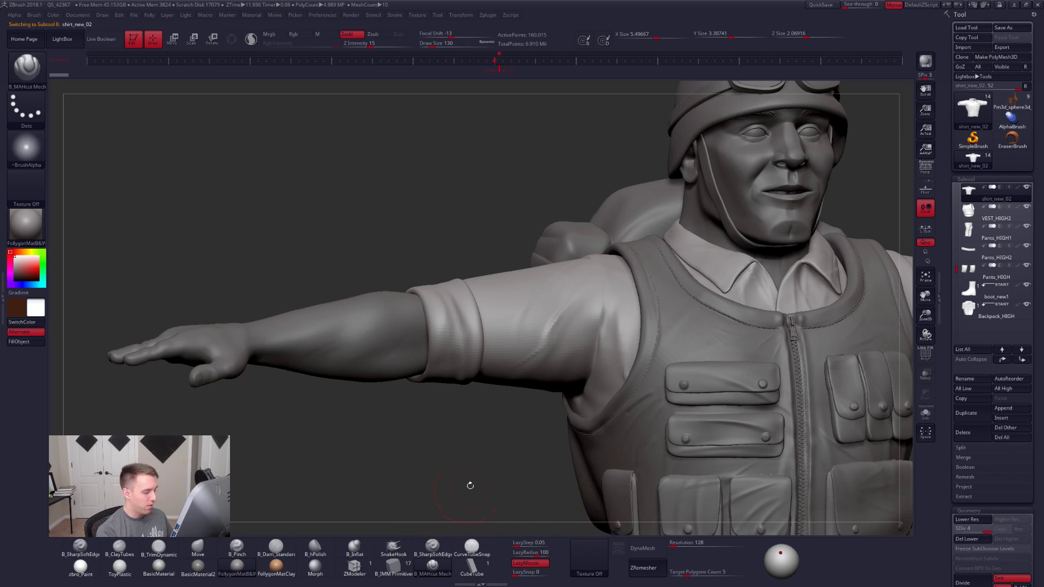
pyautogui.hotkey('alt', 's')
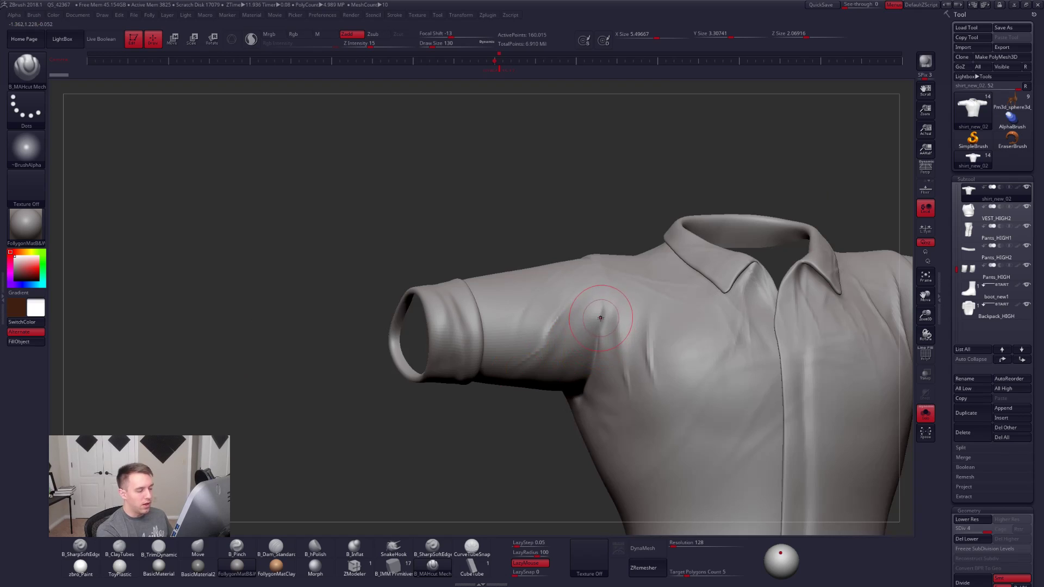
pyautogui.press('space')
pyautogui.moveTo(597, 325); pyautogui.dragTo(599, 325)
pyautogui.moveTo(597, 332)
pyautogui.mouseDown(button='right')
pyautogui.moveTo(621, 356)
pyautogui.moveTo(761, 348)
pyautogui.mouseUp(button='right')
pyautogui.keyDown('alt'); pyautogui.moveTo(533, 342); pyautogui.dragTo(585, 347, button='right'); pyautogui.keyUp('alt')
pyautogui.press('space')
pyautogui.moveTo(586, 348); pyautogui.dragTo(592, 348)
pyautogui.hotkey('alt', 's')
pyautogui.press('space')
# Step: Examine the shirt's sleeves and shoulders from behind and in front, both with the full outfit and in isolation
pyautogui.moveTo(591, 348); pyautogui.dragTo(613, 404, button='right')
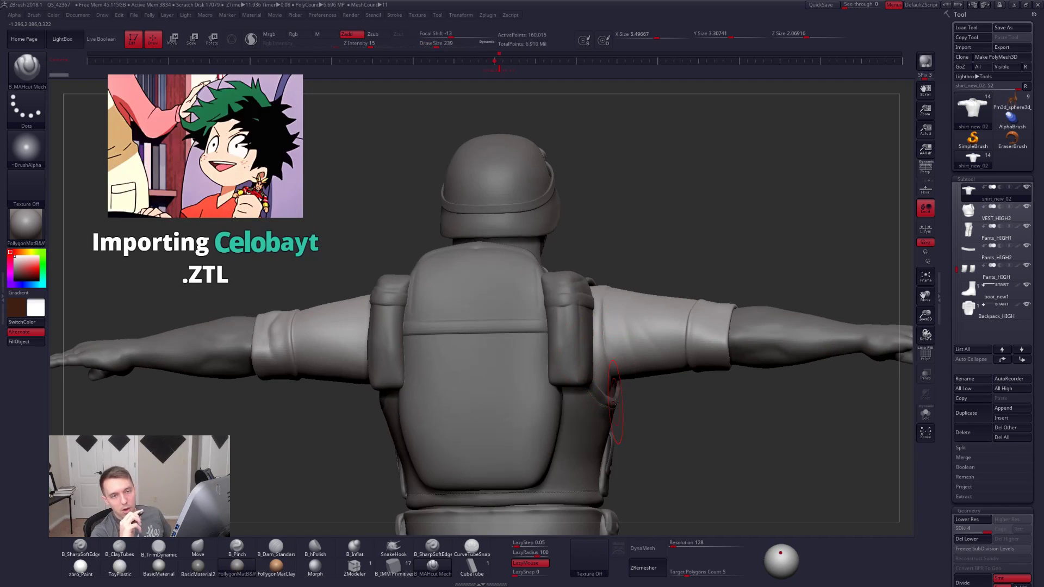
pyautogui.moveTo(613, 403); pyautogui.dragTo(684, 387, button='right')
pyautogui.moveTo(619, 374); pyautogui.dragTo(646, 369, button='right')
pyautogui.moveTo(487, 372); pyautogui.dragTo(710, 426, button='right')
pyautogui.hotkey('alt', 's')
pyautogui.hotkey('alt', 's')
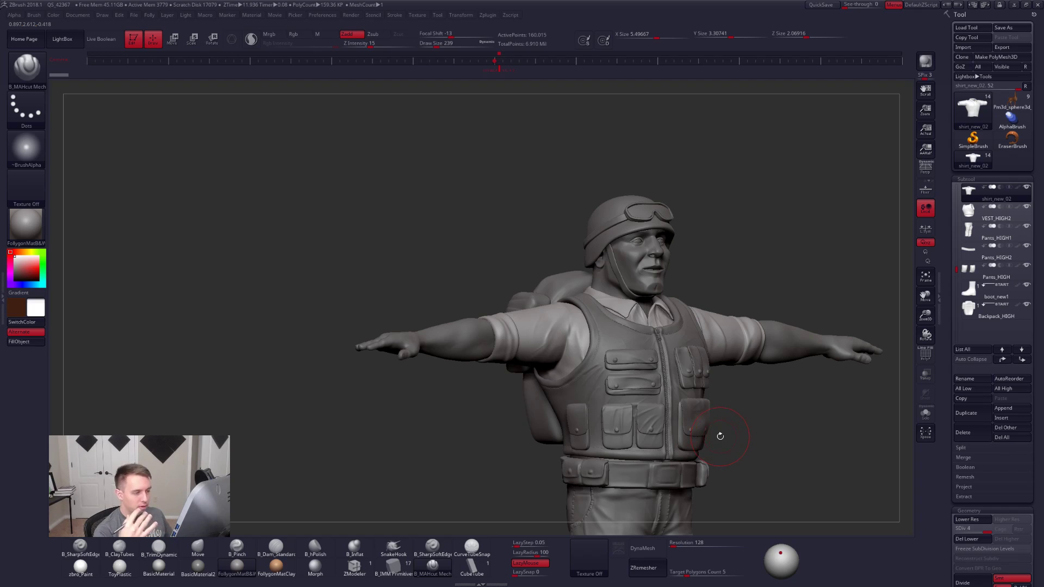
pyautogui.hotkey('alt', 's')
pyautogui.keyDown('ctrl'); pyautogui.moveTo(721, 436); pyautogui.dragTo(677, 375, button='right'); pyautogui.keyUp('ctrl')
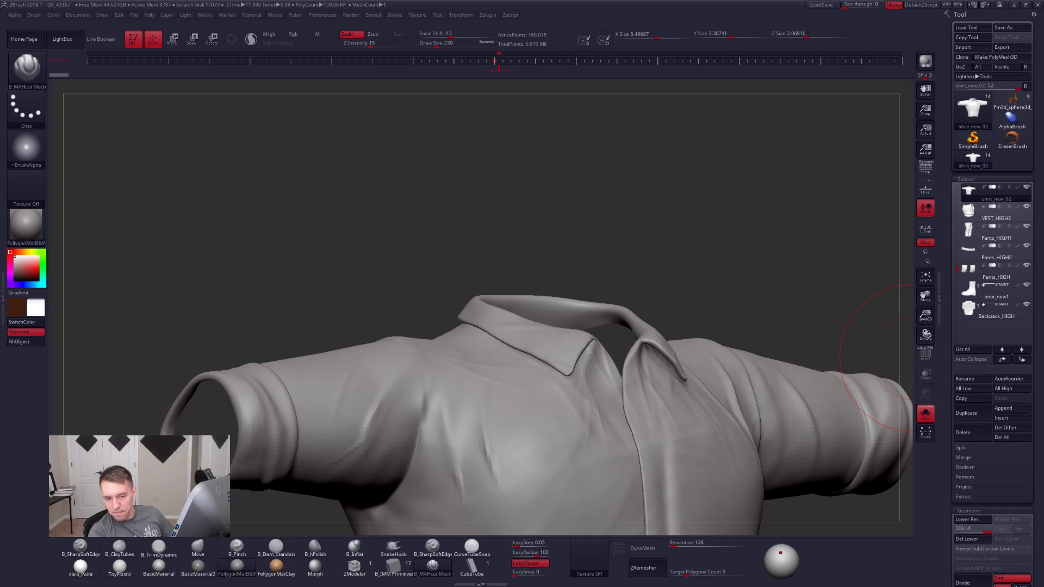
# Step: Inspect the isolated shirt's topology from above with the wireframe displayed, and show the full character again
pyautogui.moveTo(732, 274); pyautogui.dragTo(531, 332)
pyautogui.moveTo(610, 339); pyautogui.dragTo(605, 375)
pyautogui.hotkey('shift', 'f')
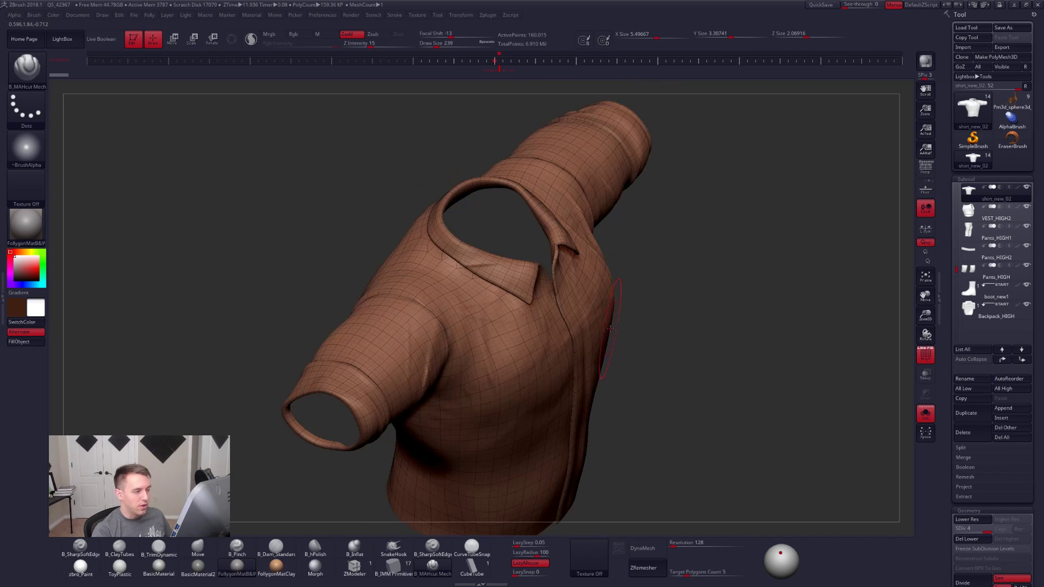
pyautogui.press('f')
pyautogui.click(620, 360)
pyautogui.moveTo(609, 326); pyautogui.dragTo(576, 248)
pyautogui.hotkey('shift', 'f')
pyautogui.keyDown('ctrl'); pyautogui.moveTo(577, 321); pyautogui.dragTo(536, 323, button='right'); pyautogui.keyUp('ctrl')
pyautogui.hotkey('alt', 's')
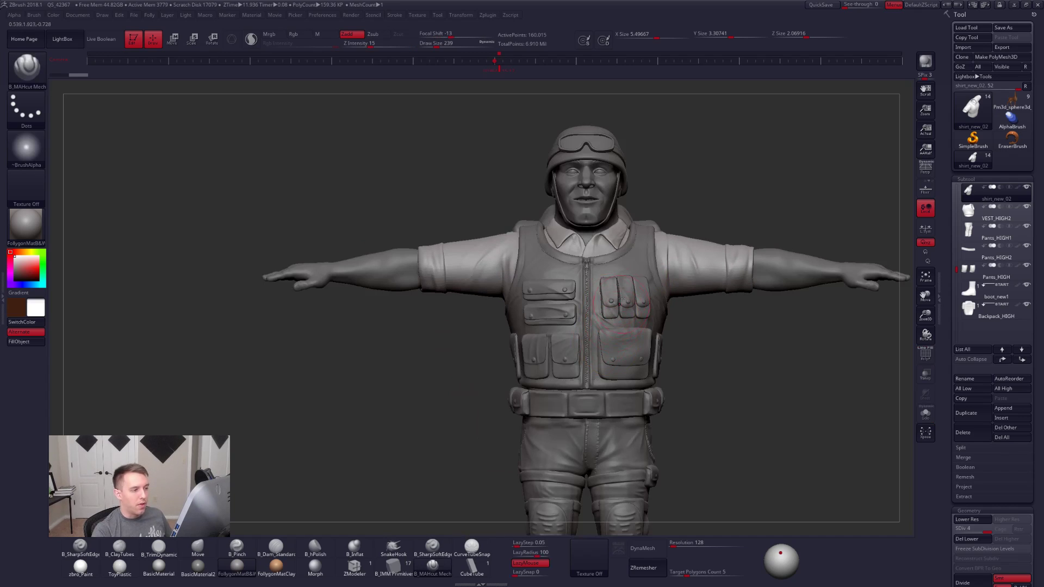
# Step: Select the trousers for comparison, reselect the shirt and isolate it
pyautogui.keyDown('alt'); pyautogui.moveTo(571, 421); pyautogui.dragTo(587, 298, button='right'); pyautogui.keyUp('alt')
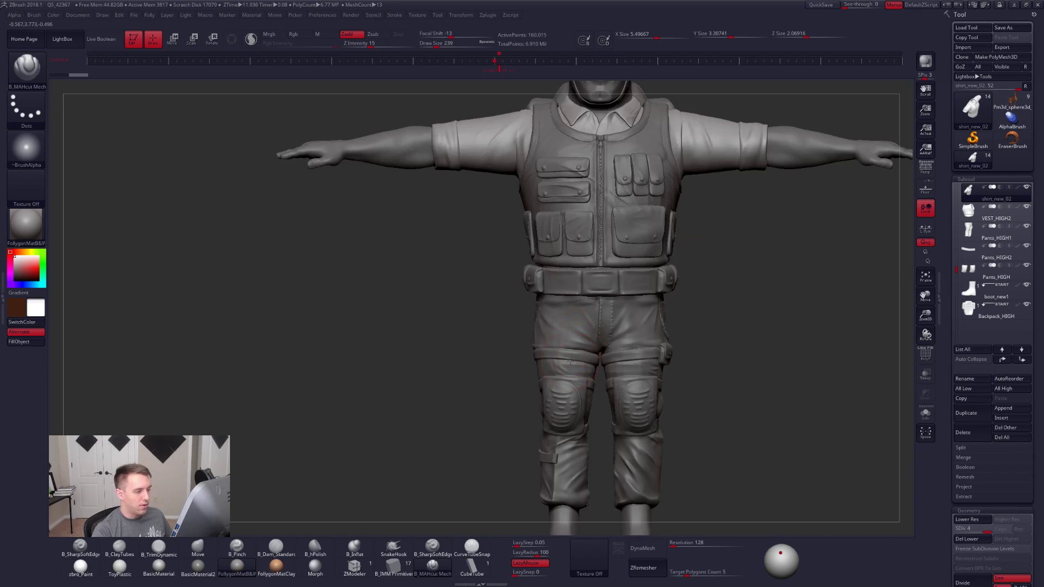
pyautogui.keyDown('alt'); pyautogui.click(549, 354); pyautogui.keyUp('alt')
pyautogui.moveTo(544, 359); pyautogui.dragTo(582, 368, button='right')
pyautogui.keyDown('alt'); pyautogui.moveTo(517, 279); pyautogui.dragTo(543, 400, button='right'); pyautogui.keyUp('alt')
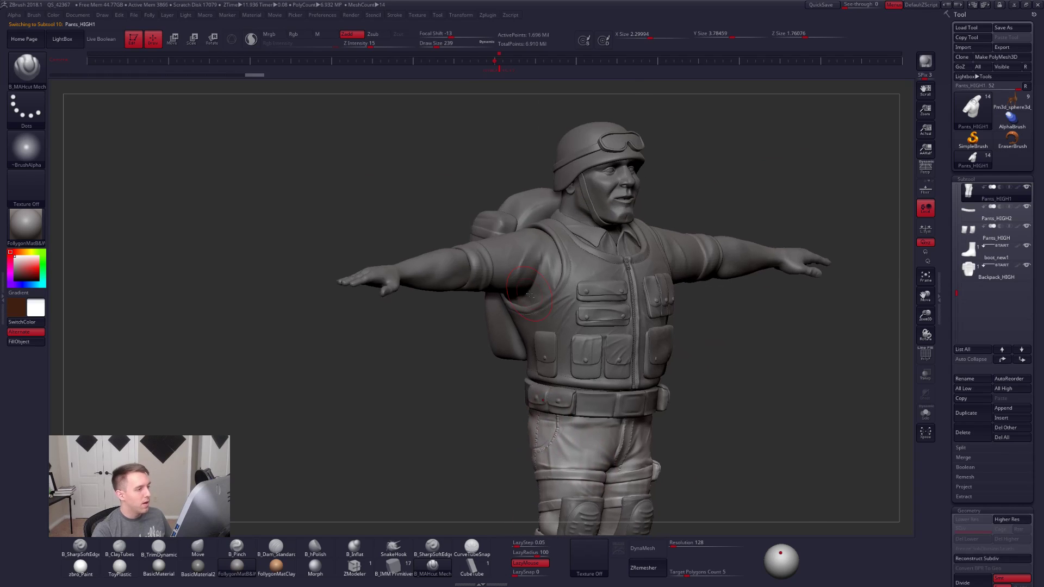
pyautogui.keyDown('alt'); pyautogui.click(531, 294); pyautogui.keyUp('alt')
pyautogui.hotkey('alt', 's')
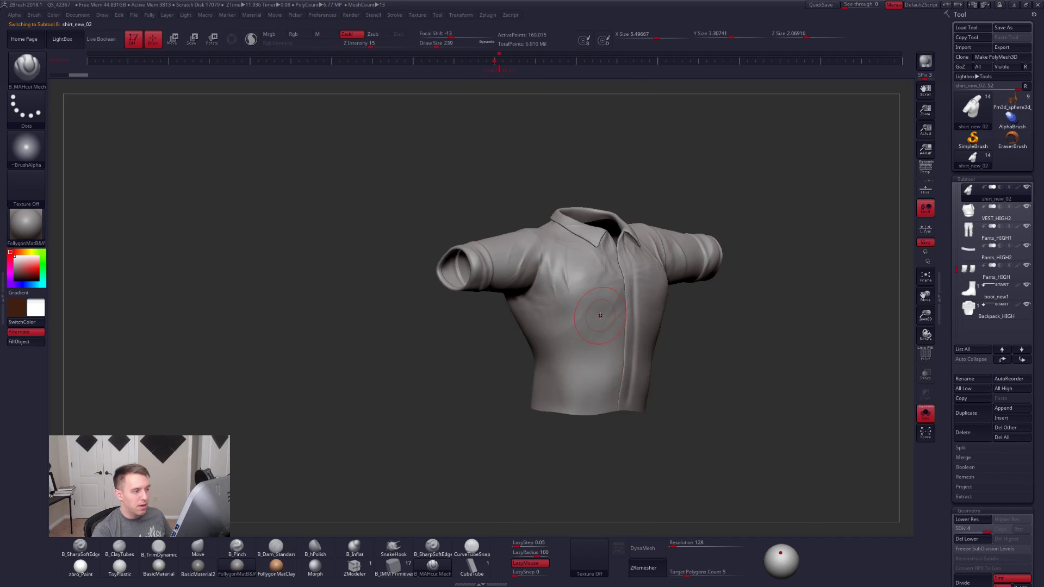
# Step: Compare the shirt's lower and highest subdivision levels with the wireframe displayed
pyautogui.hotkey('shift', 'd')
pyautogui.hotkey('shift', 'f')
pyautogui.moveTo(601, 317); pyautogui.dragTo(549, 315, button='right')
pyautogui.moveTo(622, 291)
pyautogui.keyDown('alt'); pyautogui.mouseDown(button='right')
pyautogui.moveTo(632, 324)
pyautogui.moveTo(684, 364)
pyautogui.moveTo(591, 349)
pyautogui.mouseUp(button='right'); pyautogui.keyUp('alt')
pyautogui.hotkey('shift', 'f')
pyautogui.press('d')
pyautogui.press('d')
pyautogui.press('d')
pyautogui.hotkey('ctrl', 'shift', 's')
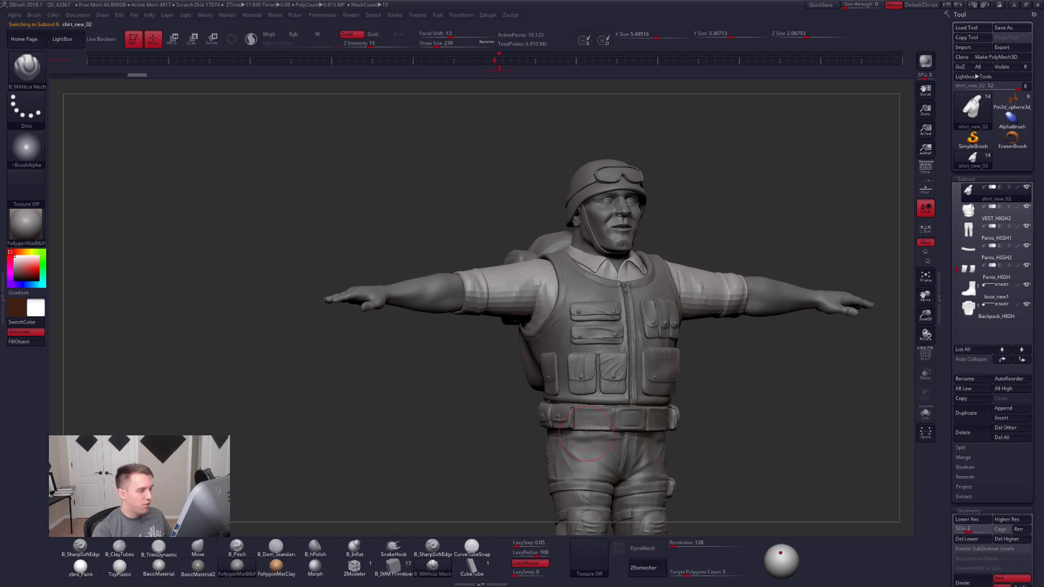
# Step: Select the backpack from the character's rear and view it in isolation and with the full outfit
pyautogui.keyDown('shift'); pyautogui.moveTo(455, 332); pyautogui.dragTo(433, 322, button='right'); pyautogui.keyUp('shift')
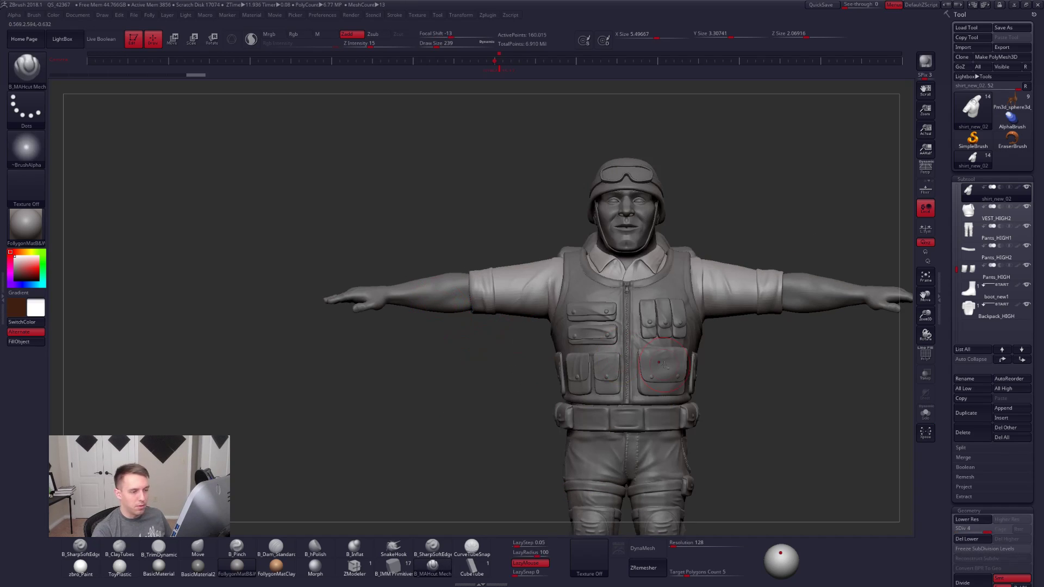
pyautogui.keyDown('alt'); pyautogui.moveTo(759, 354); pyautogui.dragTo(604, 351, button='right'); pyautogui.keyUp('alt')
pyautogui.keyDown('alt'); pyautogui.click(685, 292); pyautogui.keyUp('alt')
pyautogui.moveTo(679, 342); pyautogui.dragTo(627, 338, button='right')
pyautogui.keyDown('alt'); pyautogui.click(592, 362); pyautogui.keyUp('alt')
pyautogui.moveTo(571, 376); pyautogui.dragTo(521, 308, button='right')
pyautogui.hotkey('ctrl', 'shift', 's')
pyautogui.hotkey('ctrl', 'shift', 's')
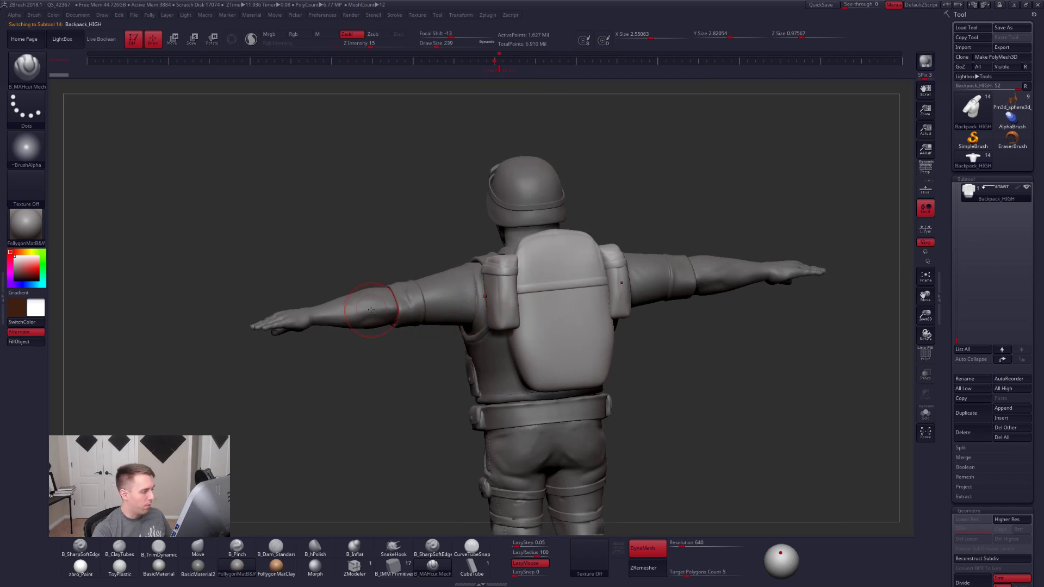
# Step: Select the Arms_HIGH subtool, set the draw size to 181, and isolate the arms
pyautogui.keyDown('alt'); pyautogui.click(370, 310); pyautogui.keyUp('alt')
pyautogui.moveTo(400, 331)
pyautogui.mouseDown(button='right')
pyautogui.moveTo(447, 324)
pyautogui.moveTo(448, 368)
pyautogui.moveTo(471, 356)
pyautogui.moveTo(541, 412)
pyautogui.moveTo(569, 403)
pyautogui.moveTo(567, 355)
pyautogui.moveTo(596, 384)
pyautogui.moveTo(599, 405)
pyautogui.moveTo(567, 397)
pyautogui.moveTo(579, 431)
pyautogui.moveTo(626, 413)
pyautogui.mouseUp(button='right')
pyautogui.hotkey('ctrl', 'shift', 's')
pyautogui.press('s')
pyautogui.hotkey('ctrl', 'shift', 's')
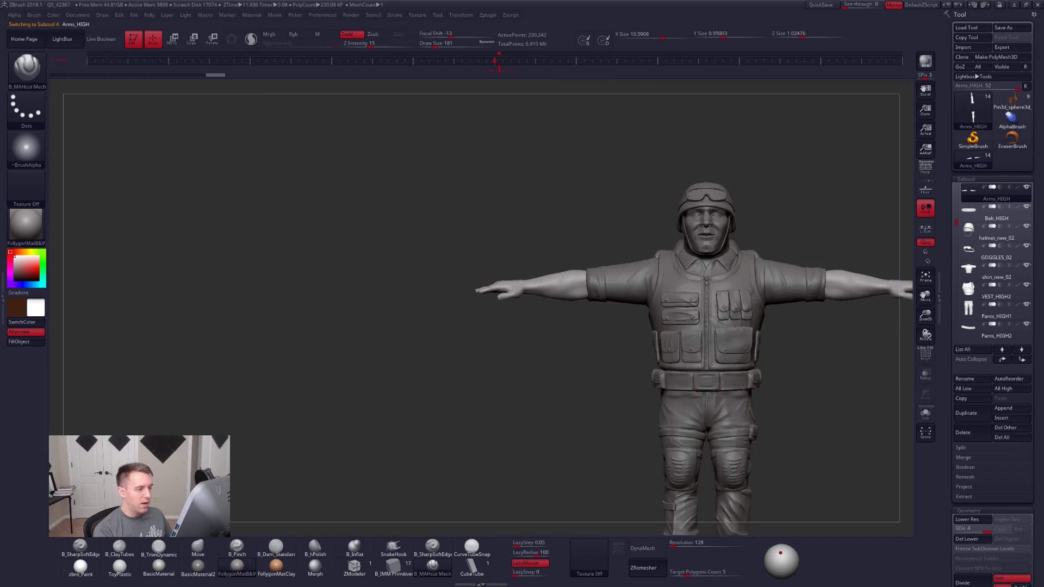
pyautogui.keyDown('alt'); pyautogui.moveTo(825, 437); pyautogui.dragTo(685, 422, button='right'); pyautogui.keyUp('alt')
pyautogui.moveTo(739, 282); pyautogui.dragTo(610, 312, button='right')
pyautogui.hotkey('ctrl', 'shift', 's')
# Step: Lower the arms to subdivision level 1 and choose the Move brush at draw size 160
pyautogui.keyDown('shift'); pyautogui.moveTo(655, 171); pyautogui.dragTo(647, 283, button='right'); pyautogui.keyUp('shift')
pyautogui.keyDown('alt'); pyautogui.moveTo(605, 321); pyautogui.dragTo(604, 435, button='right'); pyautogui.keyUp('alt')
pyautogui.press('space')
pyautogui.moveTo(613, 330); pyautogui.dragTo(618, 330)
pyautogui.hotkey('shift', 'd')
pyautogui.hotkey('shift', 'd')
pyautogui.hotkey('shift', 'd')
pyautogui.keyDown('ctrl'); pyautogui.moveTo(623, 320); pyautogui.dragTo(626, 348, button='right'); pyautogui.keyUp('ctrl')
pyautogui.press('b')
pyautogui.press('m')
pyautogui.press('v')
pyautogui.press('space')
pyautogui.moveTo(637, 314); pyautogui.dragTo(632, 314)
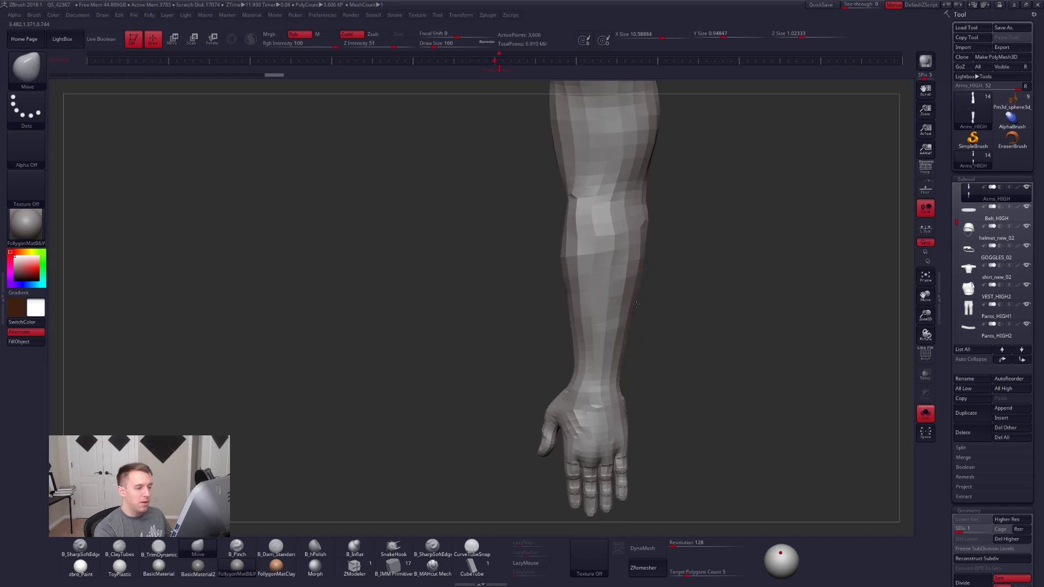
# Step: Raise the arms to subdivision level 4 and set the Move brush draw size to 140
pyautogui.press('d')
pyautogui.press('d')
pyautogui.press('d')
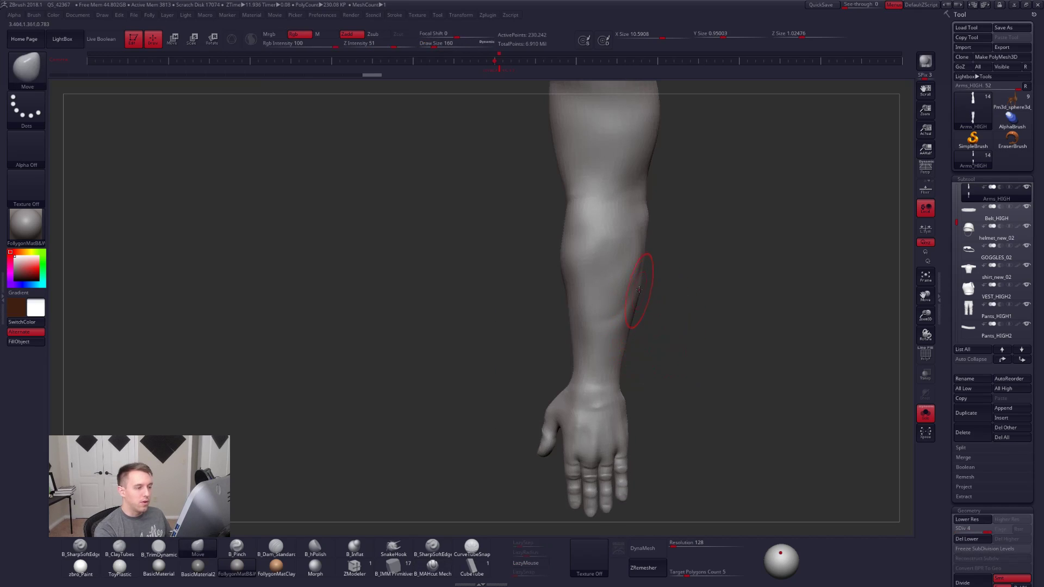
pyautogui.press('shift')
pyautogui.press('space')
pyautogui.moveTo(631, 336); pyautogui.dragTo(628, 336)
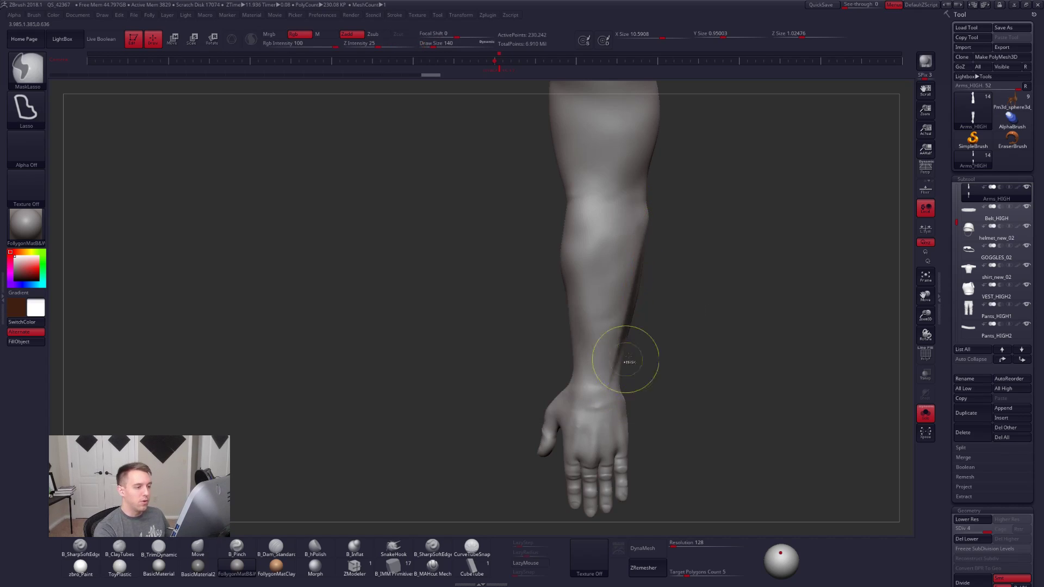
# Step: Check the arms' wireframe at a lower subdivision level, set subdivision level 3, and choose the B_ClayTubes brush
pyautogui.hotkey('shift', 'd')
pyautogui.hotkey('shift', 'd')
pyautogui.hotkey('shift', 'd')
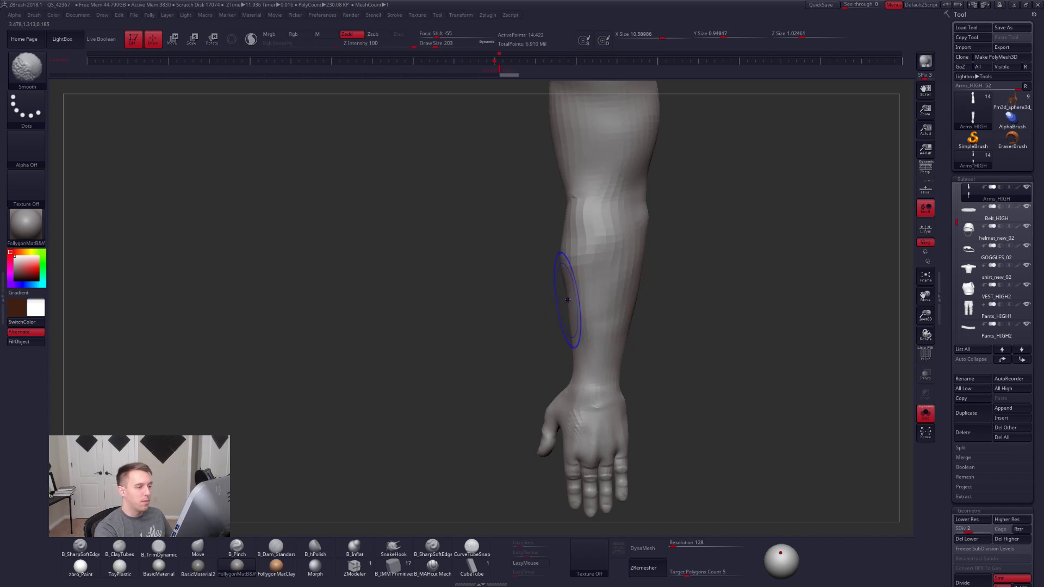
pyautogui.press('space')
pyautogui.moveTo(567, 299)
pyautogui.mouseDown()
pyautogui.moveTo(570, 319)
pyautogui.moveTo(590, 314)
pyautogui.mouseUp()
pyautogui.hotkey('shift', 'f')
pyautogui.press('space')
pyautogui.hotkey('shift', 'f')
pyautogui.press('d')
pyautogui.press('d')
pyautogui.press('2')
# Step: Smooth the forearm's surface below the elbow from several sides
pyautogui.moveTo(582, 272)
pyautogui.mouseDown(button='right')
pyautogui.moveTo(599, 310)
pyautogui.moveTo(607, 272)
pyautogui.mouseUp(button='right')
pyautogui.press('shift')
pyautogui.keyDown('shift'); pyautogui.moveTo(590, 252); pyautogui.dragTo(588, 271); pyautogui.keyUp('shift')
pyautogui.moveTo(585, 299)
pyautogui.mouseDown(button='right')
pyautogui.moveTo(610, 321)
pyautogui.moveTo(599, 329)
pyautogui.mouseUp(button='right')
pyautogui.moveTo(599, 328)
pyautogui.keyDown('shift'); pyautogui.mouseDown()
pyautogui.moveTo(620, 284)
pyautogui.moveTo(612, 319)
pyautogui.mouseUp(); pyautogui.keyUp('shift')
pyautogui.moveTo(612, 320)
pyautogui.mouseDown(button='right')
pyautogui.moveTo(602, 322)
pyautogui.moveTo(634, 324)
pyautogui.moveTo(594, 296)
pyautogui.mouseUp(button='right')
pyautogui.press('shift')
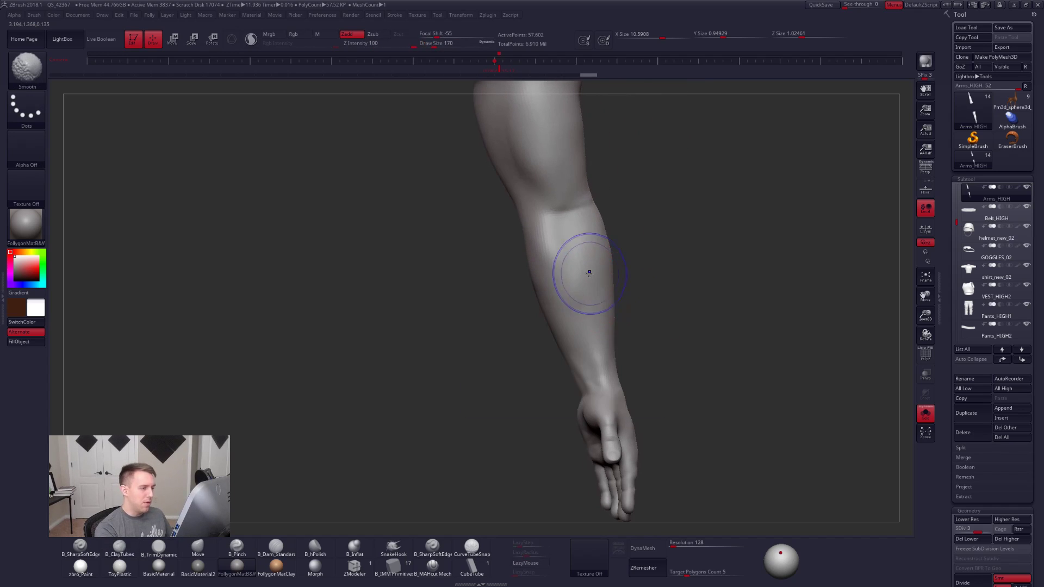
pyautogui.keyDown('shift'); pyautogui.moveTo(566, 290); pyautogui.dragTo(594, 312); pyautogui.keyUp('shift')
pyautogui.rightClick(591, 312)
pyautogui.moveTo(594, 312); pyautogui.dragTo(566, 301, button='right')
pyautogui.moveTo(565, 300)
pyautogui.keyDown('shift'); pyautogui.mouseDown()
pyautogui.moveTo(549, 261)
pyautogui.moveTo(566, 304)
pyautogui.mouseUp(); pyautogui.keyUp('shift')
pyautogui.rightClick(566, 289)
pyautogui.moveTo(566, 308); pyautogui.dragTo(558, 261, button='right')
pyautogui.keyDown('shift'); pyautogui.moveTo(563, 276); pyautogui.dragTo(553, 289); pyautogui.keyUp('shift')
pyautogui.moveTo(553, 289)
pyautogui.mouseDown(button='right')
pyautogui.moveTo(541, 298)
pyautogui.moveTo(549, 338)
pyautogui.moveTo(576, 334)
pyautogui.mouseUp(button='right')
# Step: Set the B_ClayTubes draw size to 140 and check the arm against the shirt sleeve and full outfit
pyautogui.press('space')
pyautogui.moveTo(576, 335); pyautogui.dragTo(571, 334)
pyautogui.moveTo(599, 331)
pyautogui.mouseDown(button='right')
pyautogui.moveTo(625, 321)
pyautogui.moveTo(618, 291)
pyautogui.moveTo(595, 333)
pyautogui.moveTo(571, 333)
pyautogui.moveTo(560, 315)
pyautogui.moveTo(604, 334)
pyautogui.moveTo(638, 405)
pyautogui.mouseUp(button='right')
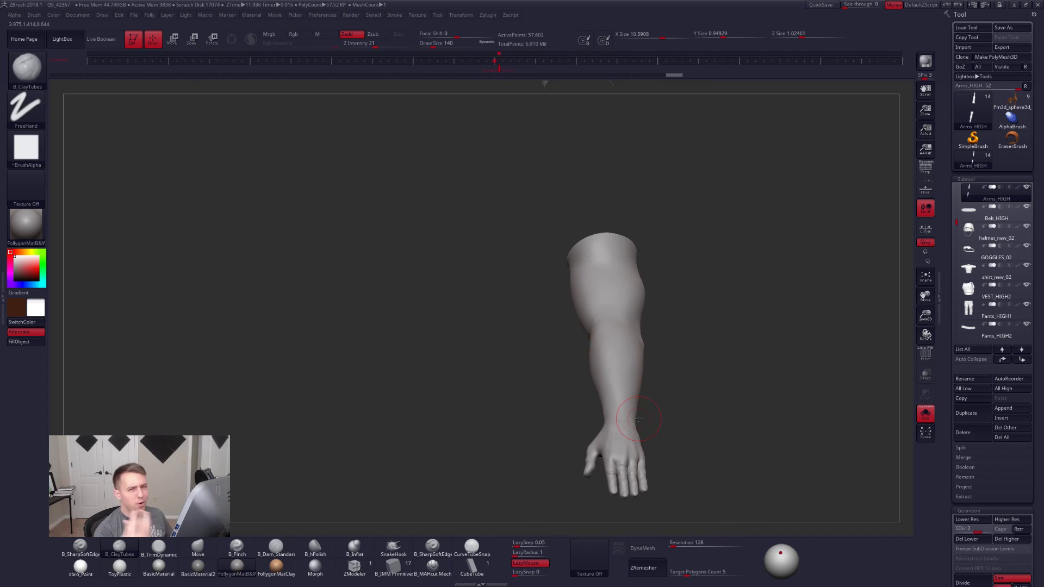
pyautogui.hotkey('ctrl', 'shift', 's')
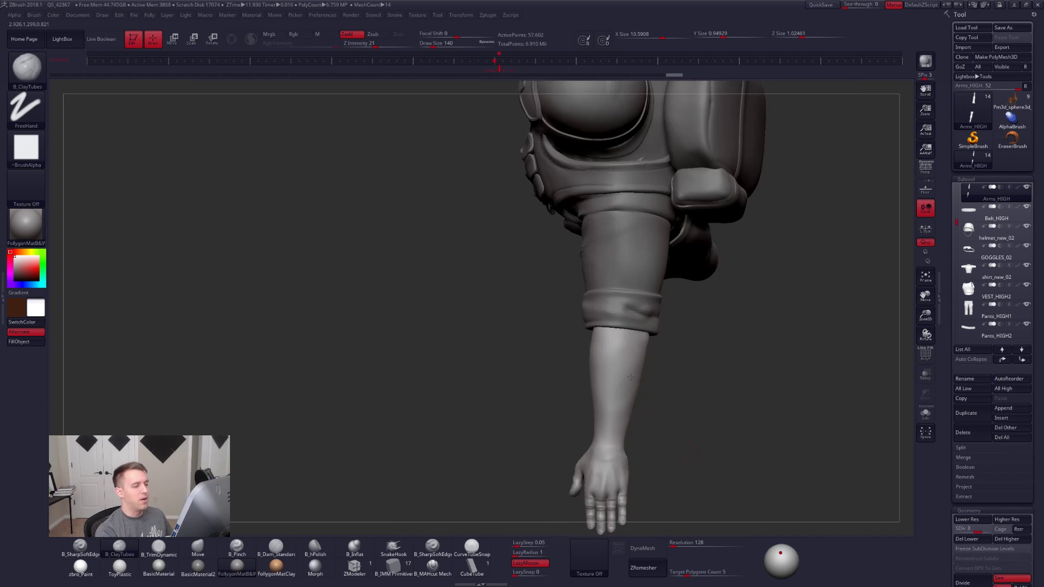
pyautogui.hotkey('ctrl', 'shift', 's')
pyautogui.press('space')
pyautogui.press('shift')
# Step: Set the arms to subdivision level 2 and switch to the Move brush at draw size 181
pyautogui.moveTo(625, 419)
pyautogui.mouseDown(button='right')
pyautogui.moveTo(659, 328)
pyautogui.moveTo(571, 367)
pyautogui.moveTo(589, 357)
pyautogui.moveTo(578, 350)
pyautogui.moveTo(606, 364)
pyautogui.moveTo(582, 373)
pyautogui.moveTo(536, 327)
pyautogui.moveTo(571, 303)
pyautogui.mouseUp(button='right')
pyautogui.press('d')
pyautogui.press('space')
pyautogui.hotkey('shift', 'd')
pyautogui.hotkey('shift', 'd')
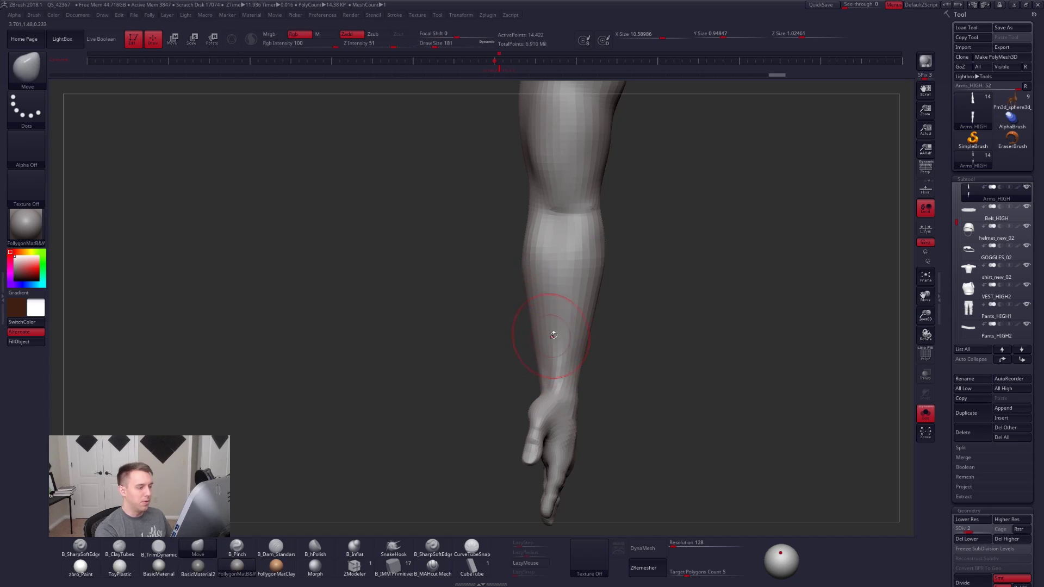
# Step: Adjust the forearm's shape below the elbow with the Move brush, setting the draw size to 239
pyautogui.moveTo(590, 339)
pyautogui.mouseDown(button='right')
pyautogui.moveTo(552, 361)
pyautogui.moveTo(586, 342)
pyautogui.mouseUp(button='right')
pyautogui.press('w')
pyautogui.moveTo(475, 268)
pyautogui.mouseDown()
pyautogui.moveTo(726, 268)
pyautogui.moveTo(700, 270)
pyautogui.mouseUp()
pyautogui.press('q')
pyautogui.press('space')
pyautogui.moveTo(587, 299); pyautogui.dragTo(591, 299)
pyautogui.hotkey('shift', 'd')
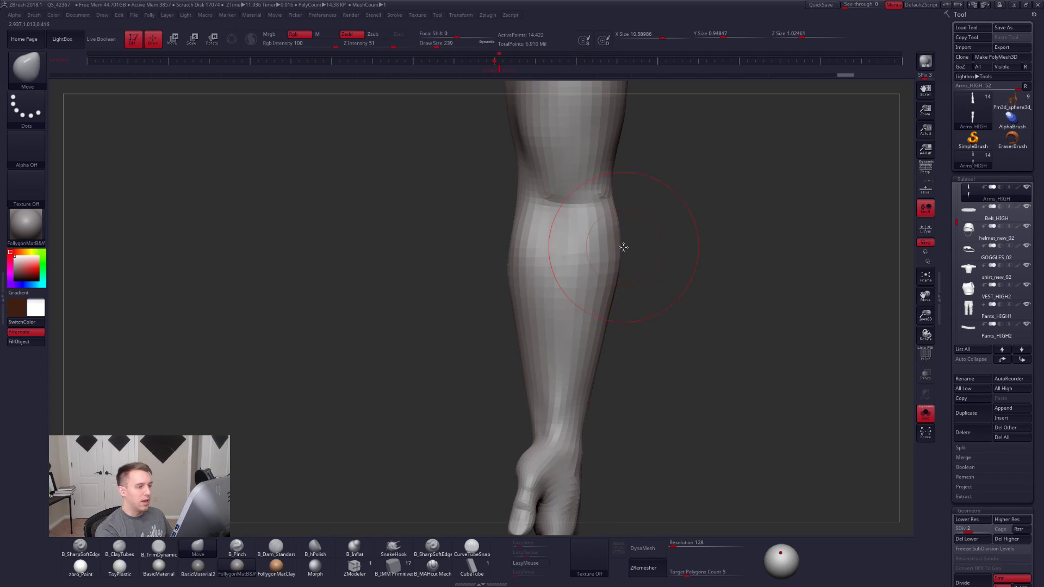
# Step: Raise the arms to subdivision level 3 and build up the elbow area with B_ClayTubes at draw size 181
pyautogui.press('d')
pyautogui.moveTo(608, 255)
pyautogui.mouseDown(button='right')
pyautogui.moveTo(605, 243)
pyautogui.moveTo(634, 228)
pyautogui.mouseUp(button='right')
pyautogui.press('2')
pyautogui.moveTo(609, 235)
pyautogui.mouseDown()
pyautogui.moveTo(600, 265)
pyautogui.moveTo(650, 206)
pyautogui.mouseUp()
pyautogui.moveTo(637, 218); pyautogui.dragTo(586, 240, button='right')
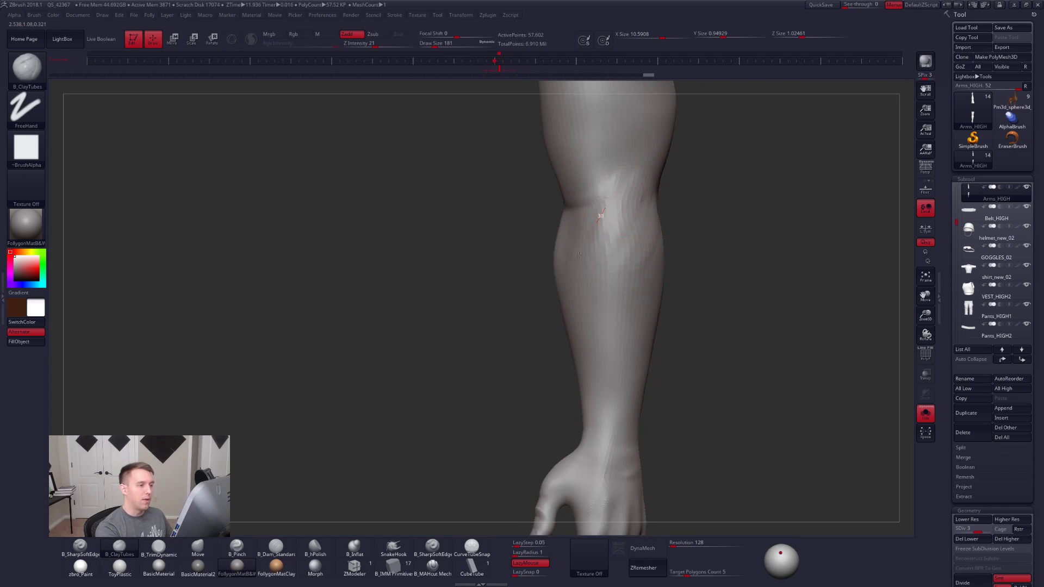
pyautogui.moveTo(610, 288)
pyautogui.mouseDown(button='right')
pyautogui.moveTo(609, 202)
pyautogui.moveTo(610, 268)
pyautogui.moveTo(643, 223)
pyautogui.moveTo(639, 301)
pyautogui.moveTo(610, 388)
pyautogui.mouseUp(button='right')
pyautogui.press('shift')
# Step: Set the B_ClayTubes draw size to 113 for working on the wrist and hand
pyautogui.moveTo(597, 386)
pyautogui.keyDown('alt'); pyautogui.mouseDown(button='right')
pyautogui.moveTo(612, 380)
pyautogui.moveTo(607, 442)
pyautogui.moveTo(582, 450)
pyautogui.moveTo(577, 389)
pyautogui.mouseUp(button='right'); pyautogui.keyUp('alt')
pyautogui.press('space')
pyautogui.moveTo(616, 368); pyautogui.dragTo(609, 369)
pyautogui.moveTo(609, 369)
pyautogui.mouseDown(button='right')
pyautogui.moveTo(598, 374)
pyautogui.moveTo(656, 438)
pyautogui.mouseUp(button='right')
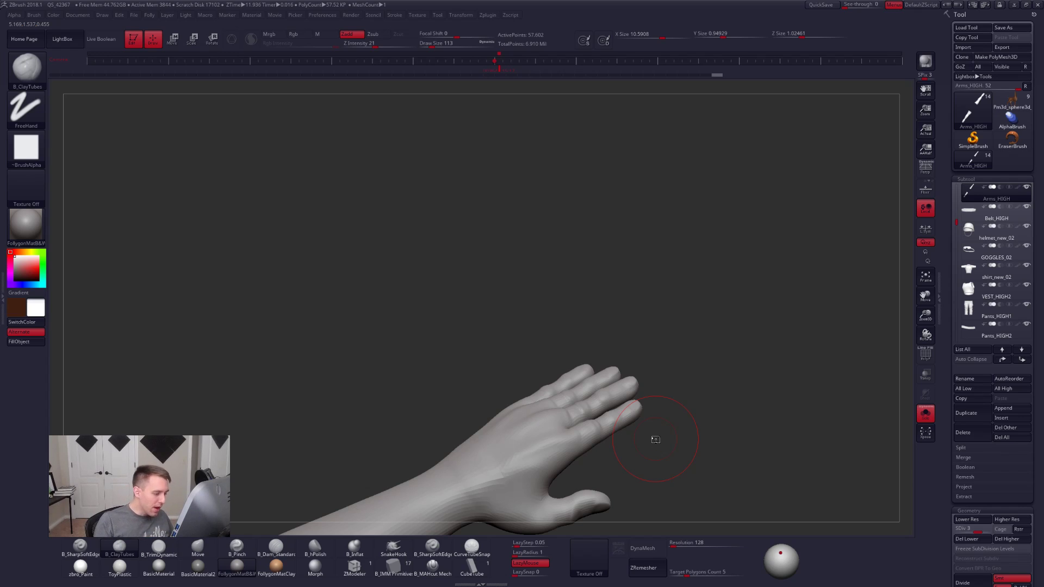
pyautogui.moveTo(656, 439)
pyautogui.mouseDown(button='right')
pyautogui.moveTo(571, 427)
pyautogui.moveTo(610, 362)
pyautogui.moveTo(595, 303)
pyautogui.moveTo(607, 416)
pyautogui.moveTo(676, 474)
pyautogui.moveTo(734, 467)
pyautogui.moveTo(681, 452)
pyautogui.mouseUp(button='right')
# Step: Set the draw size to 74 and inspect the hand's topology at subdivision level 1 with the wireframe displayed
pyautogui.press('d')
pyautogui.press('s')
pyautogui.moveTo(702, 439); pyautogui.dragTo(698, 439)
pyautogui.moveTo(703, 459)
pyautogui.mouseDown(button='right')
pyautogui.moveTo(674, 473)
pyautogui.moveTo(707, 463)
pyautogui.mouseUp(button='right')
pyautogui.hotkey('shift', 'd')
pyautogui.hotkey('shift', 'f')
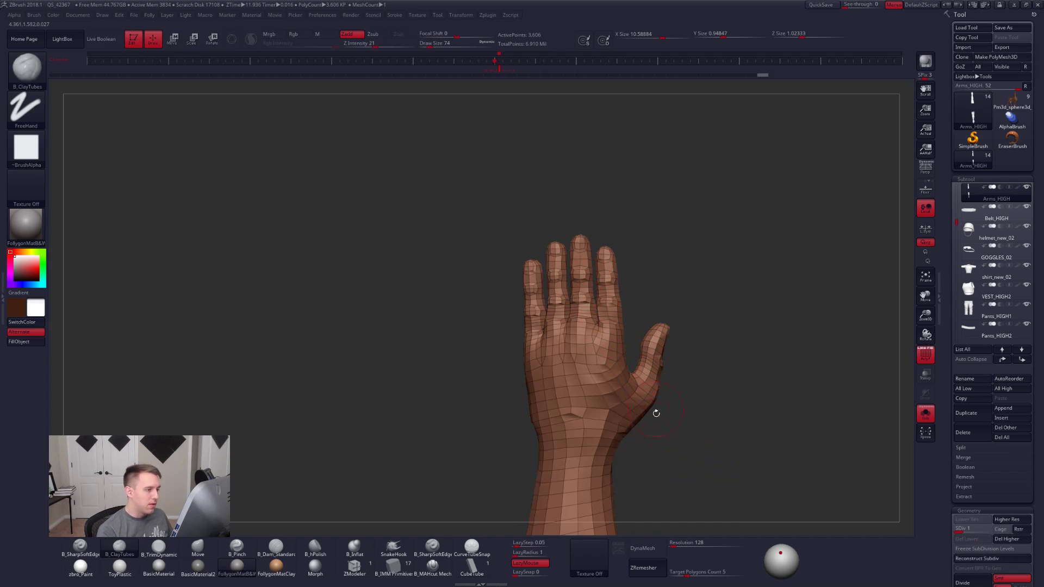
pyautogui.moveTo(615, 388)
pyautogui.mouseDown(button='right')
pyautogui.moveTo(592, 384)
pyautogui.moveTo(619, 391)
pyautogui.moveTo(596, 395)
pyautogui.moveTo(625, 408)
pyautogui.moveTo(583, 415)
pyautogui.moveTo(664, 431)
pyautogui.moveTo(658, 457)
pyautogui.moveTo(593, 384)
pyautogui.mouseUp(button='right')
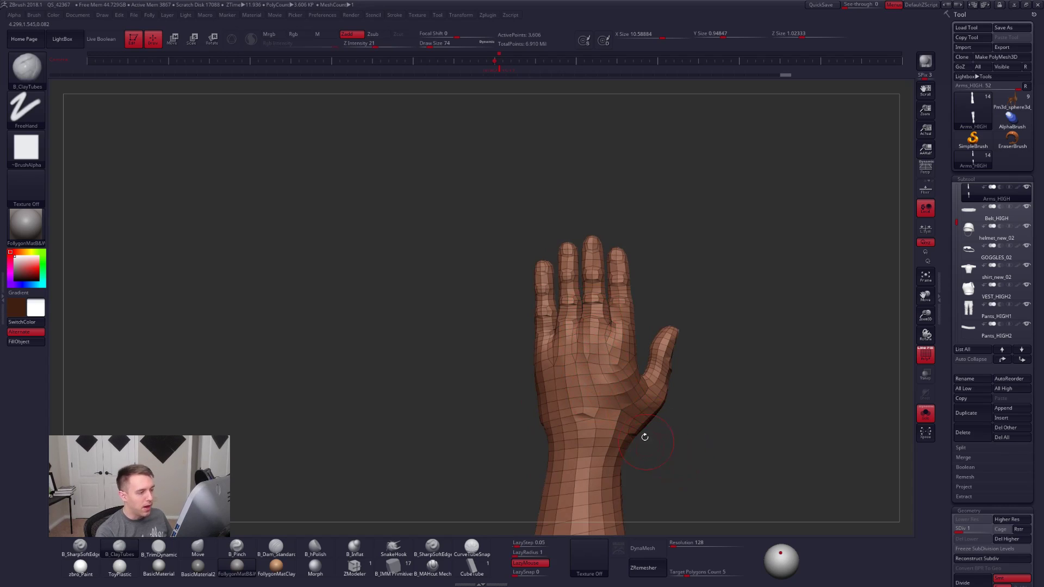
pyautogui.press('shift')
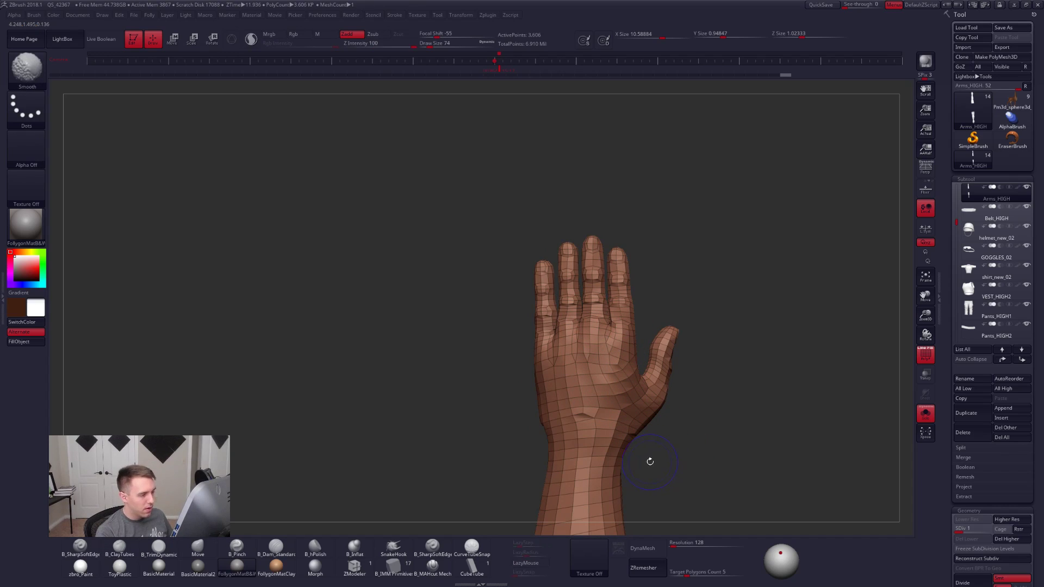
# Step: Switch to the Move brush with draw size 121 and examine the back of the hand's topology at subdivision level 1
pyautogui.press('space')
pyautogui.moveTo(631, 354)
pyautogui.mouseDown(button='right')
pyautogui.moveTo(591, 320)
pyautogui.moveTo(730, 445)
pyautogui.moveTo(726, 434)
pyautogui.moveTo(720, 459)
pyautogui.moveTo(709, 418)
pyautogui.mouseUp(button='right')
pyautogui.hotkey('shift', 'f')
pyautogui.press('b')
pyautogui.press('m')
pyautogui.press('v')
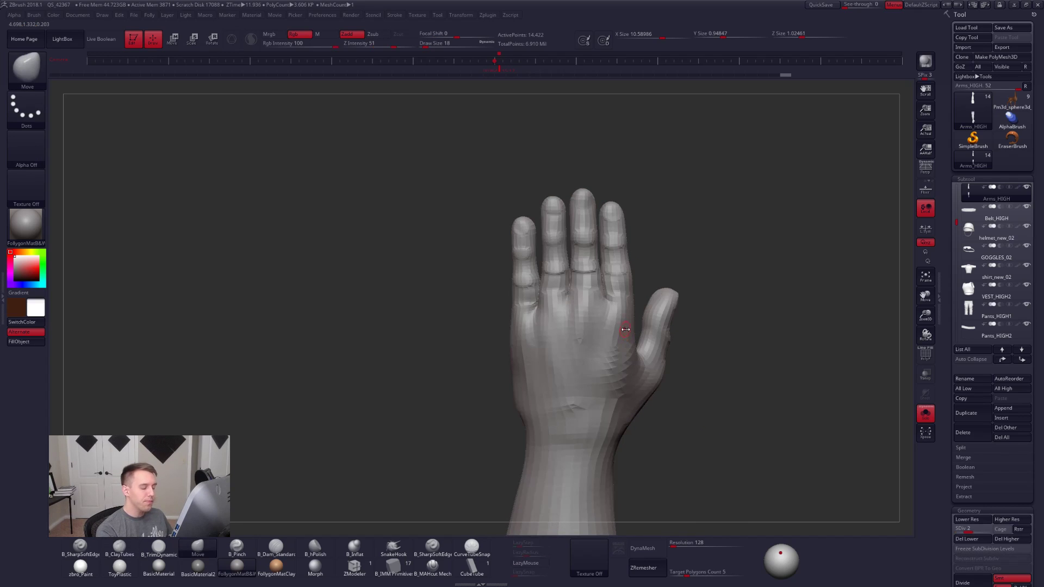
pyautogui.press('s')
pyautogui.moveTo(626, 313); pyautogui.dragTo(611, 313)
pyautogui.hotkey('shift', 'f')
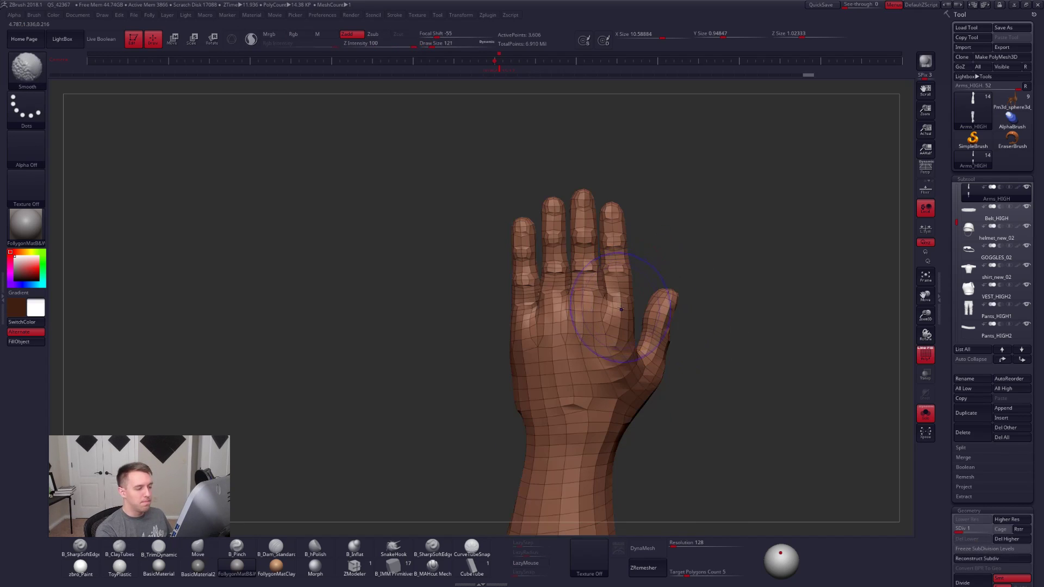
pyautogui.hotkey('shift', 'f')
pyautogui.moveTo(631, 301); pyautogui.dragTo(635, 307, button='right')
# Step: Mask the hand around the knuckle area, move the exposed part with a transpose line, and clear the mask
pyautogui.moveTo(636, 293)
pyautogui.keyDown('ctrl'); pyautogui.mouseDown()
pyautogui.moveTo(541, 283)
pyautogui.moveTo(467, 345)
pyautogui.moveTo(653, 335)
pyautogui.moveTo(620, 330)
pyautogui.mouseUp(); pyautogui.keyUp('ctrl')
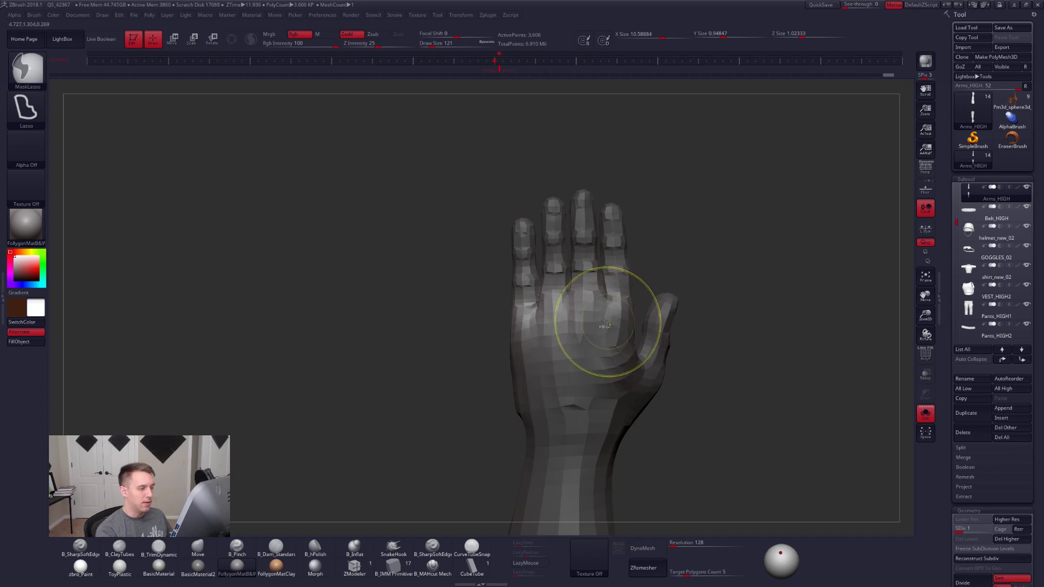
pyautogui.press('w')
pyautogui.moveTo(583, 293); pyautogui.dragTo(582, 401)
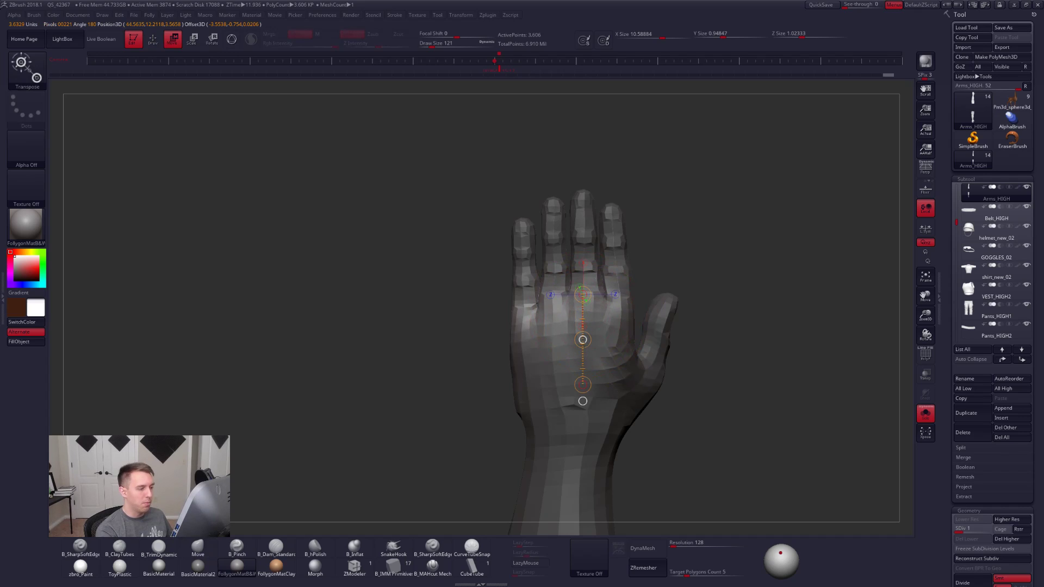
pyautogui.press('q')
pyautogui.moveTo(667, 373)
pyautogui.keyDown('ctrl'); pyautogui.mouseDown()
pyautogui.moveTo(674, 381)
pyautogui.moveTo(654, 408)
pyautogui.moveTo(669, 338)
pyautogui.moveTo(616, 314)
pyautogui.moveTo(669, 321)
pyautogui.moveTo(638, 328)
pyautogui.mouseUp(); pyautogui.keyUp('ctrl')
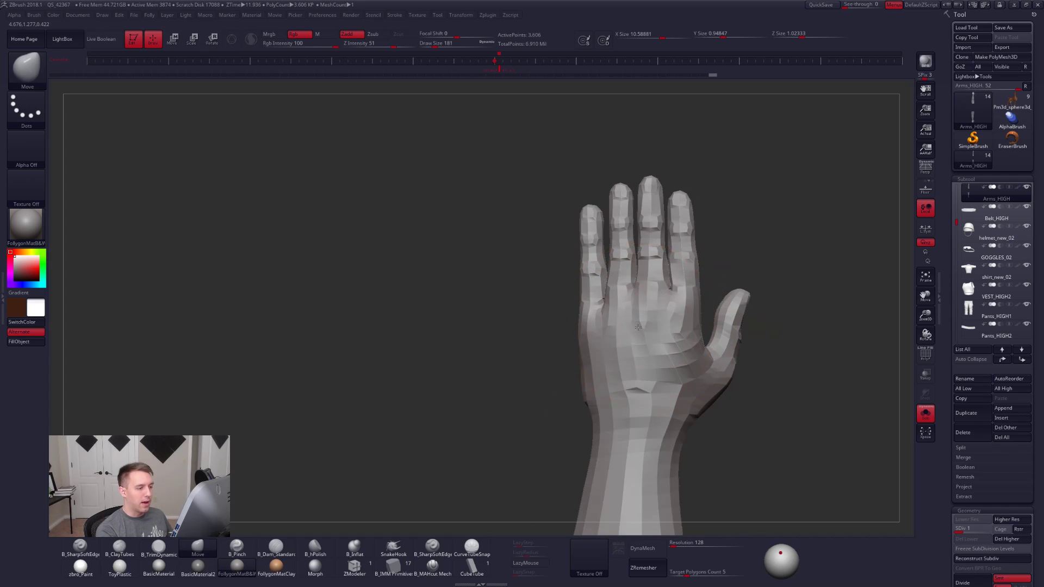
# Step: Raise the arms to subdivision level 2 and adjust the overall hand shape with the Move brush at draw size 160
pyautogui.keyDown('alt'); pyautogui.moveTo(636, 372); pyautogui.dragTo(602, 389, button='right'); pyautogui.keyUp('alt')
pyautogui.press('d')
pyautogui.press('s')
pyautogui.moveTo(625, 343); pyautogui.dragTo(619, 344)
pyautogui.moveTo(629, 344); pyautogui.dragTo(675, 348, button='right')
pyautogui.moveTo(594, 367); pyautogui.dragTo(587, 367, button='right')
pyautogui.press('space')
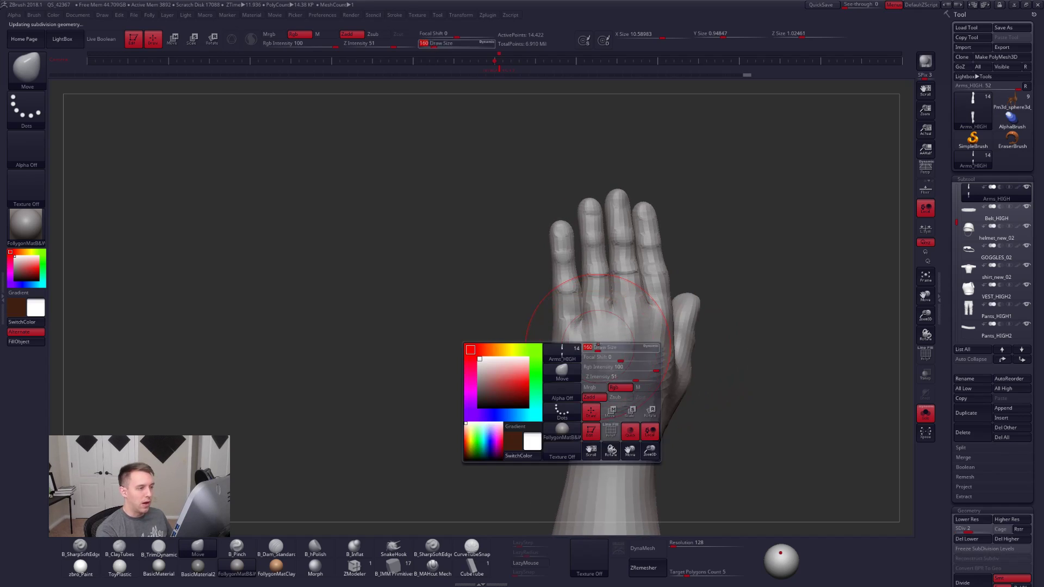
pyautogui.moveTo(588, 367); pyautogui.dragTo(593, 366)
pyautogui.keyDown('alt'); pyautogui.moveTo(597, 309); pyautogui.dragTo(599, 360, button='right'); pyautogui.keyUp('alt')
pyautogui.moveTo(609, 283); pyautogui.dragTo(631, 299, button='right')
# Step: Raise the arms to subdivision level 4, set the draw size to 43, and inspect the hand and forearm from several angles
pyautogui.press('d')
pyautogui.press('d')
pyautogui.press('space')
pyautogui.moveTo(623, 321); pyautogui.dragTo(615, 321)
pyautogui.moveTo(626, 360)
pyautogui.mouseDown(button='right')
pyautogui.moveTo(600, 365)
pyautogui.moveTo(625, 375)
pyautogui.moveTo(669, 457)
pyautogui.moveTo(655, 476)
pyautogui.moveTo(670, 478)
pyautogui.mouseUp(button='right')
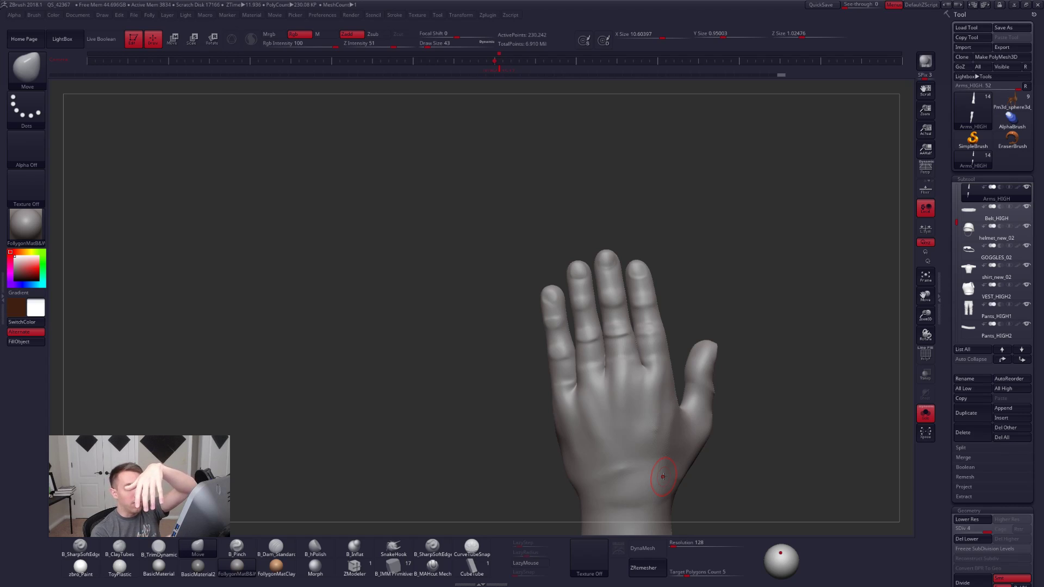
pyautogui.moveTo(752, 411)
pyautogui.mouseDown()
pyautogui.moveTo(756, 340)
pyautogui.moveTo(670, 273)
pyautogui.moveTo(751, 412)
pyautogui.mouseUp()
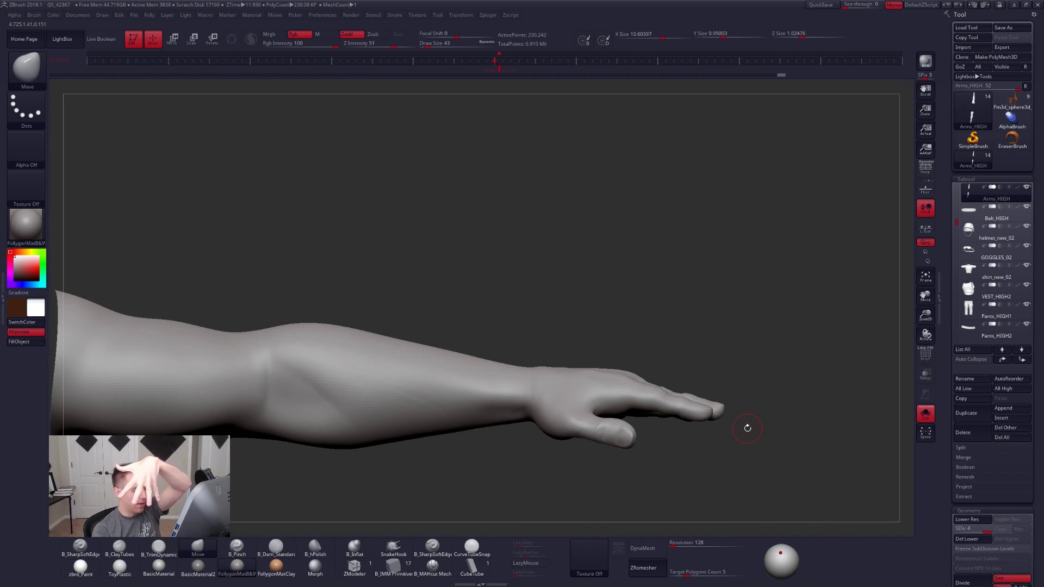
pyautogui.moveTo(748, 429)
pyautogui.mouseDown()
pyautogui.moveTo(652, 421)
pyautogui.moveTo(674, 435)
pyautogui.mouseUp()
pyautogui.hotkey('shift', 'f')
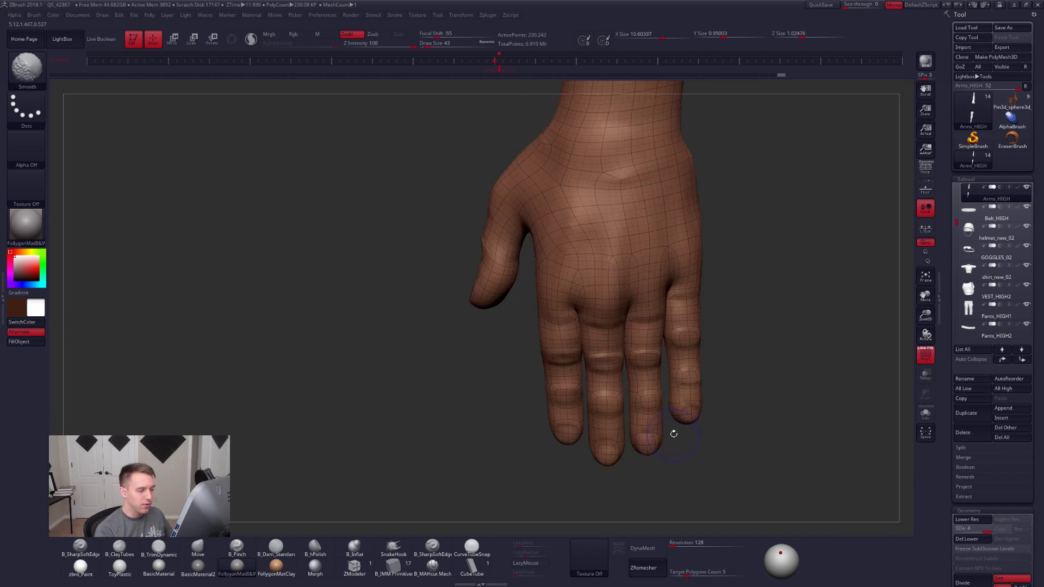
# Step: Hide the wireframe and adjust the fingers from the back of the hand with the Move brush at draw size 38
pyautogui.hotkey('shift', 'f')
pyautogui.press('b')
pyautogui.press('m')
pyautogui.press('v')
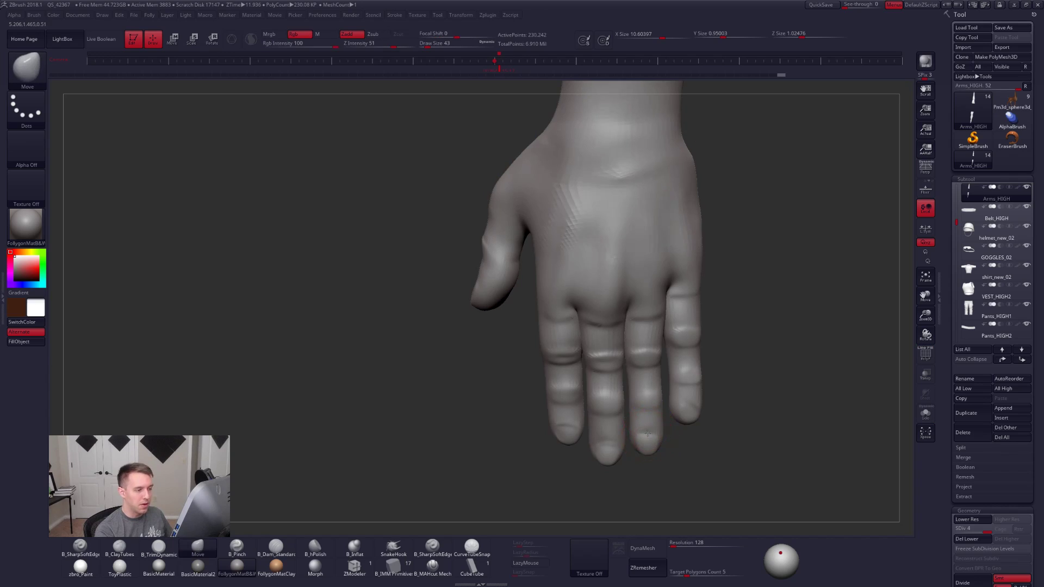
pyautogui.moveTo(653, 479); pyautogui.dragTo(626, 477)
pyautogui.press('space')
pyautogui.moveTo(648, 415); pyautogui.dragTo(645, 415)
pyautogui.moveTo(615, 382); pyautogui.dragTo(596, 365, button='right')
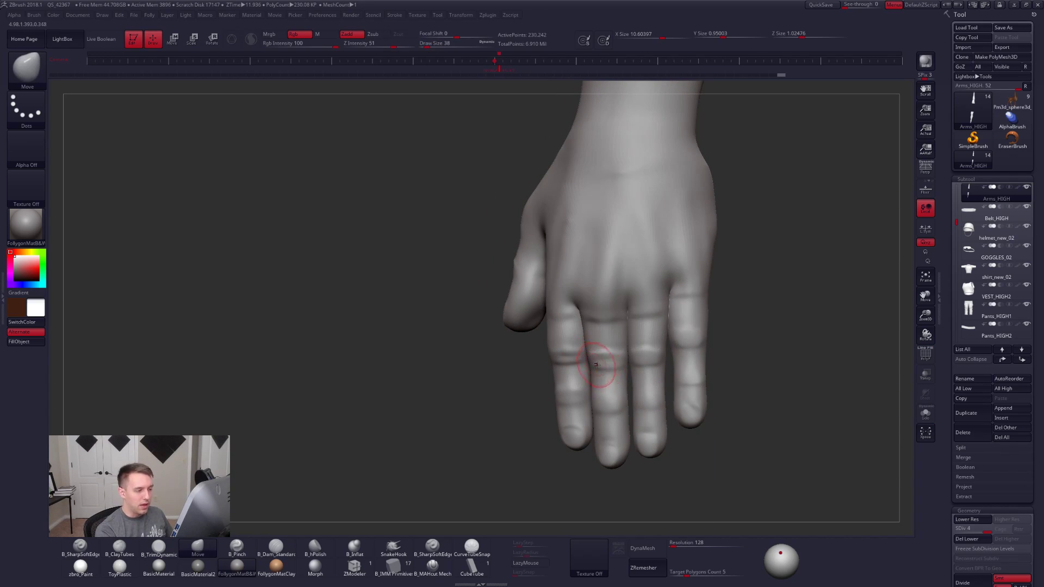
# Step: Mask the whole hand except the index finger, starting from the finger's base
pyautogui.moveTo(669, 413)
pyautogui.mouseDown(button='right')
pyautogui.moveTo(687, 433)
pyautogui.moveTo(676, 435)
pyautogui.moveTo(604, 348)
pyautogui.mouseUp(button='right')
pyautogui.hotkey('shift', 'f')
pyautogui.hotkey('shift', 'f')
pyautogui.press('w')
pyautogui.keyDown('ctrl'); pyautogui.moveTo(572, 294); pyautogui.dragTo(574, 323); pyautogui.keyUp('ctrl')
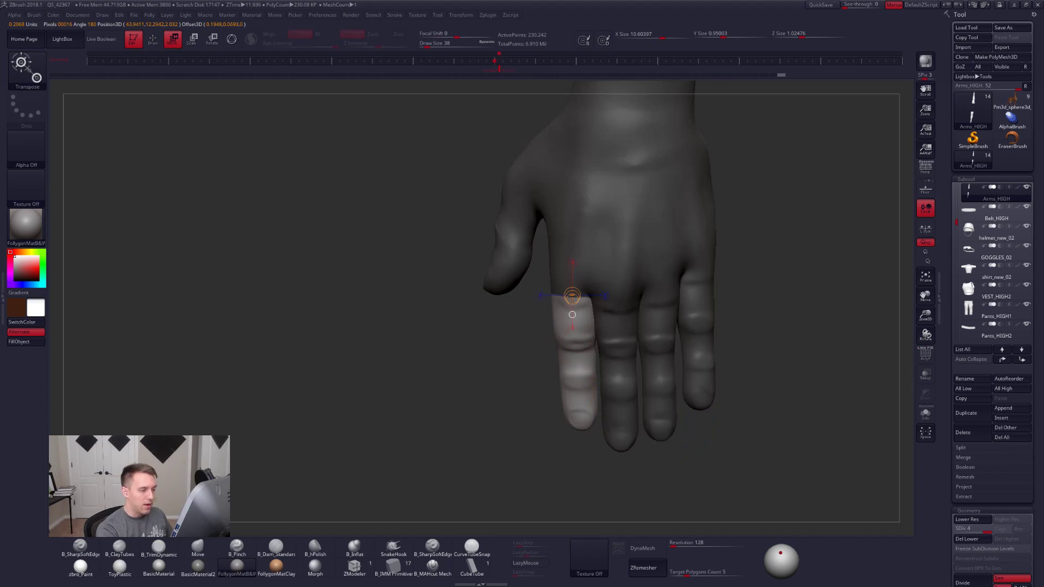
pyautogui.press('q')
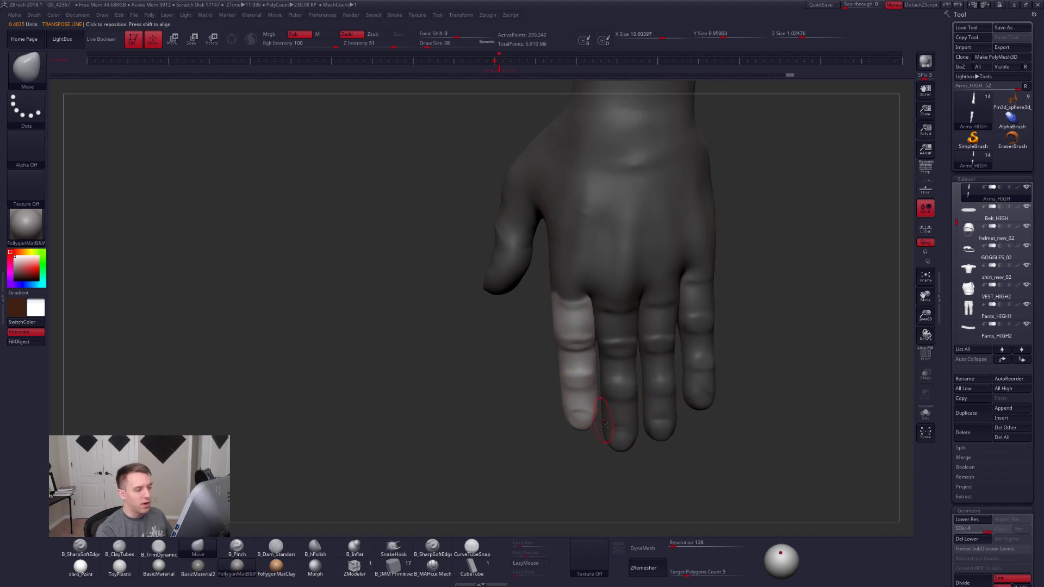
# Step: Lower the arms to subdivision level 1 and assign the index finger its own polygroup, testing its visibility
pyautogui.hotkey('shift', 'f')
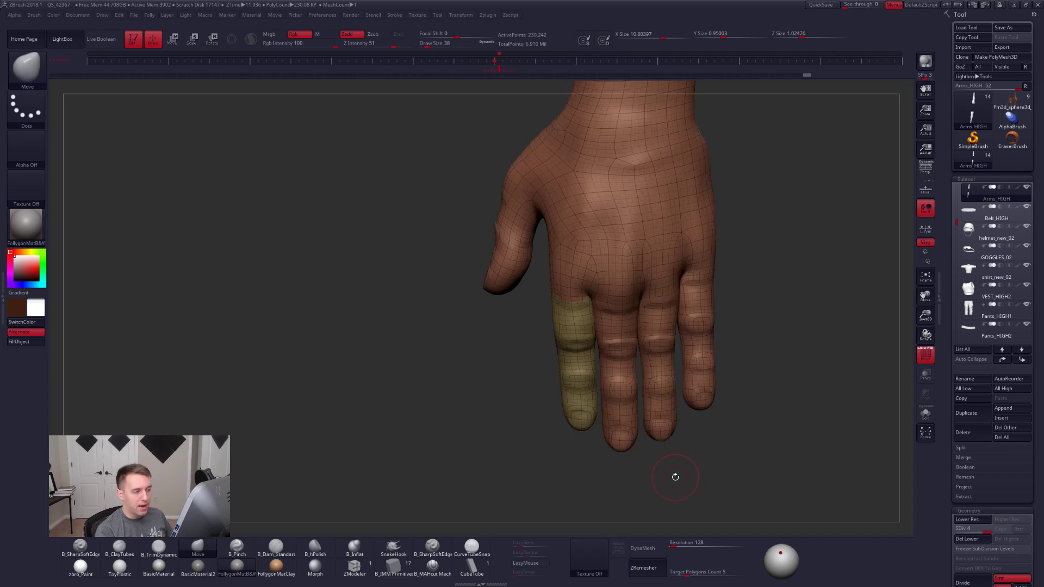
pyautogui.hotkey('shift', 'd')
pyautogui.hotkey('shift', 'd')
pyautogui.hotkey('shift', 'd')
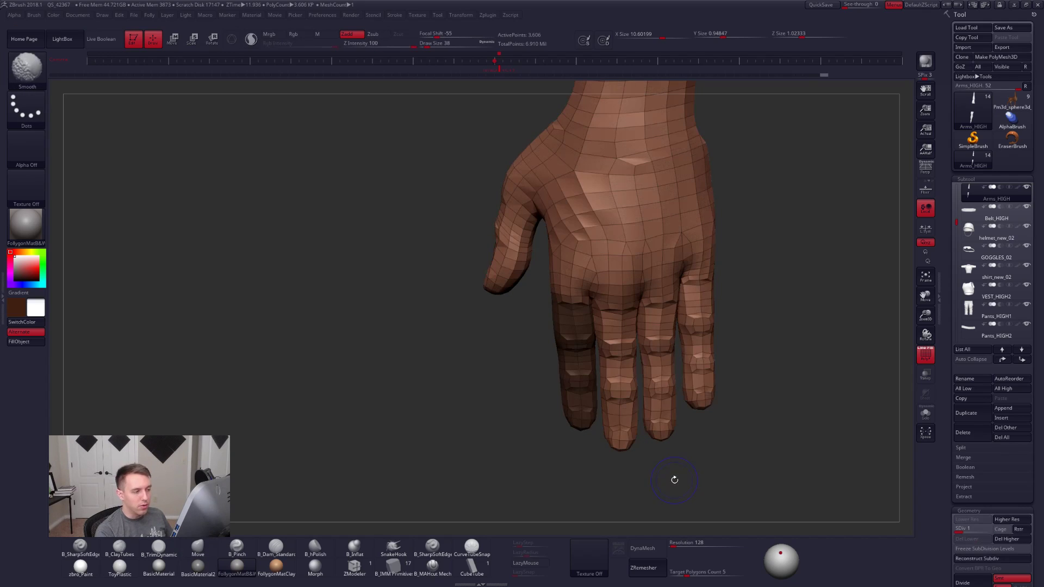
pyautogui.hotkey('ctrl', 'w')
pyautogui.hotkey('ctrl', 'z')
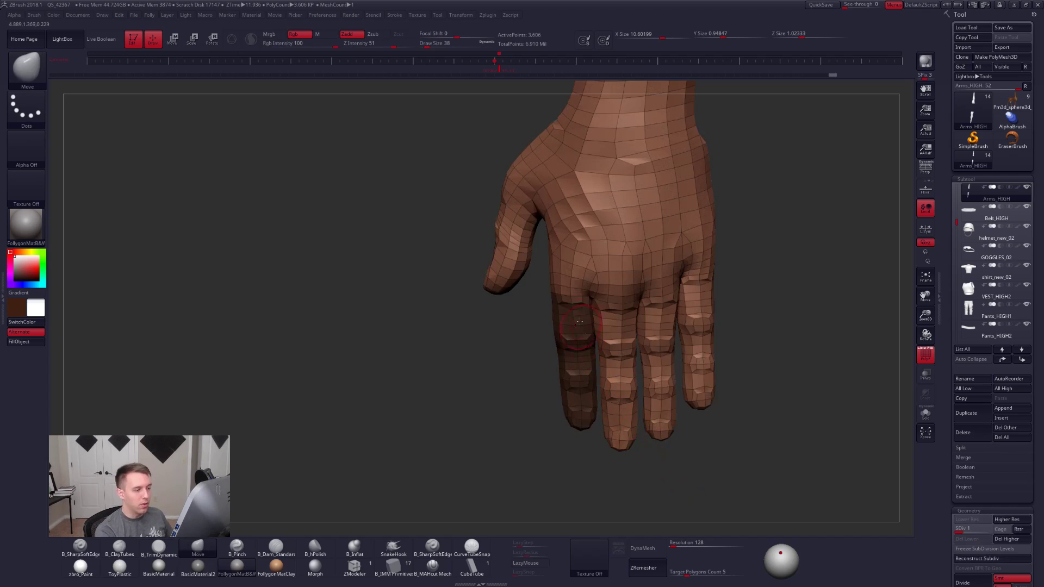
pyautogui.hotkey('ctrl', 'w')
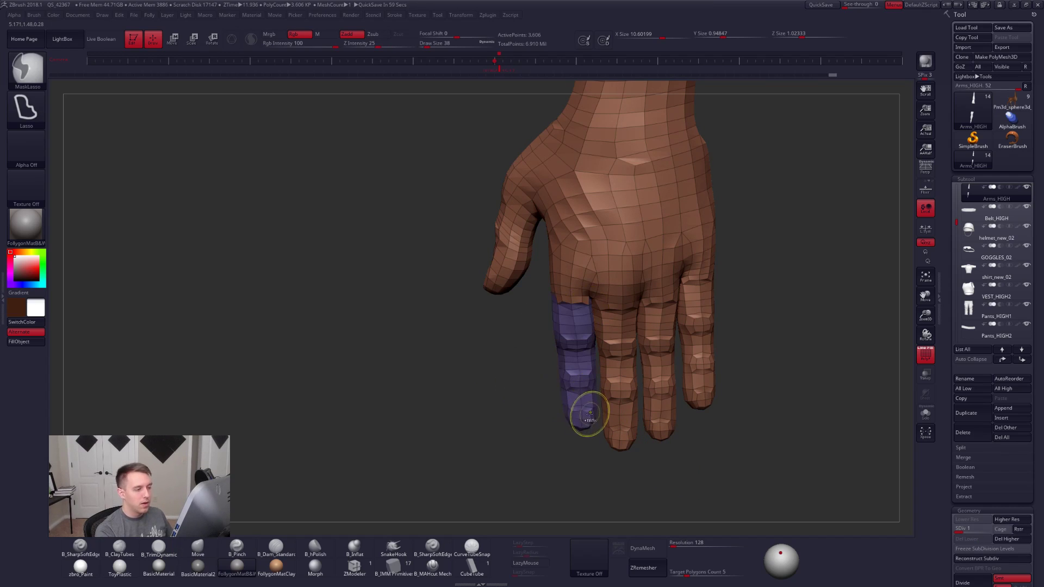
pyautogui.keyDown('ctrl'); pyautogui.keyDown('shift'); pyautogui.click(573, 408); pyautogui.keyUp('shift'); pyautogui.keyUp('ctrl')
pyautogui.keyDown('ctrl'); pyautogui.keyDown('shift'); pyautogui.click(565, 438); pyautogui.keyUp('shift'); pyautogui.keyUp('ctrl')
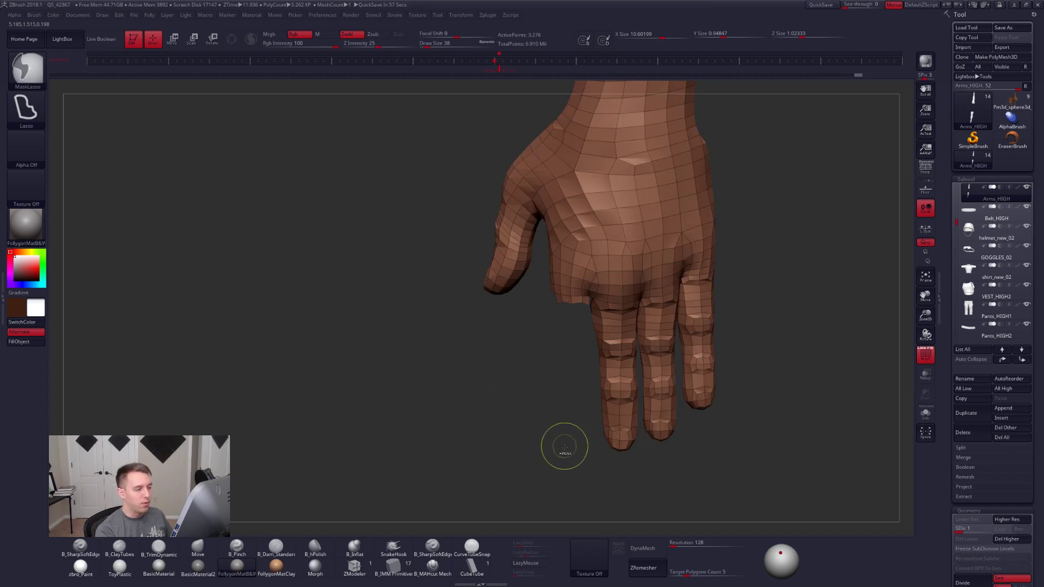
# Step: Mask everything but the index finger and rotate the finger at its base toward the thumb with a transpose line
pyautogui.hotkey('shift', 'f')
pyautogui.keyDown('ctrl'); pyautogui.click(575, 397); pyautogui.keyUp('ctrl')
pyautogui.press('r')
pyautogui.click(569, 354)
pyautogui.moveTo(570, 297); pyautogui.dragTo(574, 484)
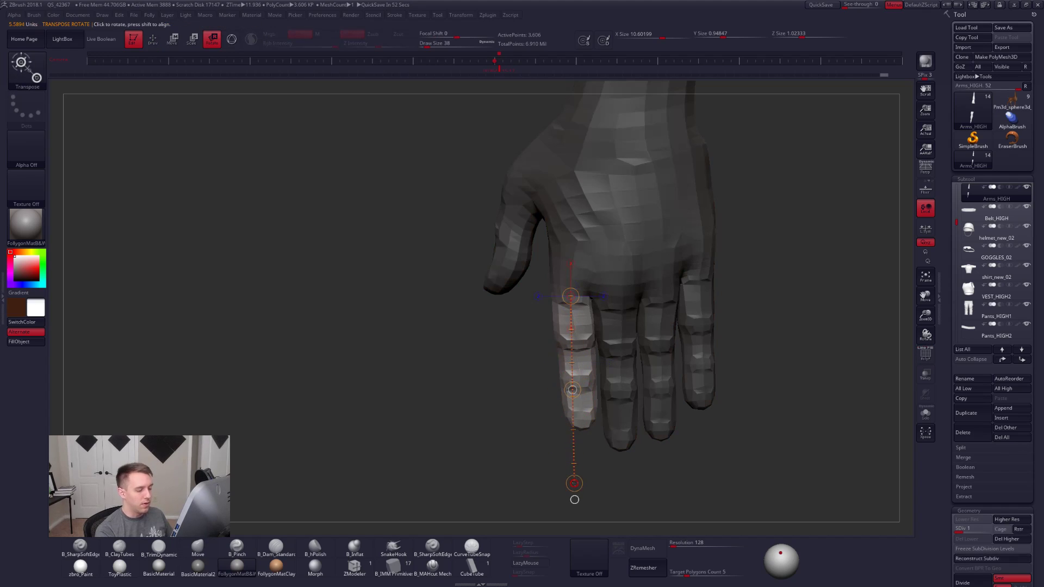
pyautogui.press('q')
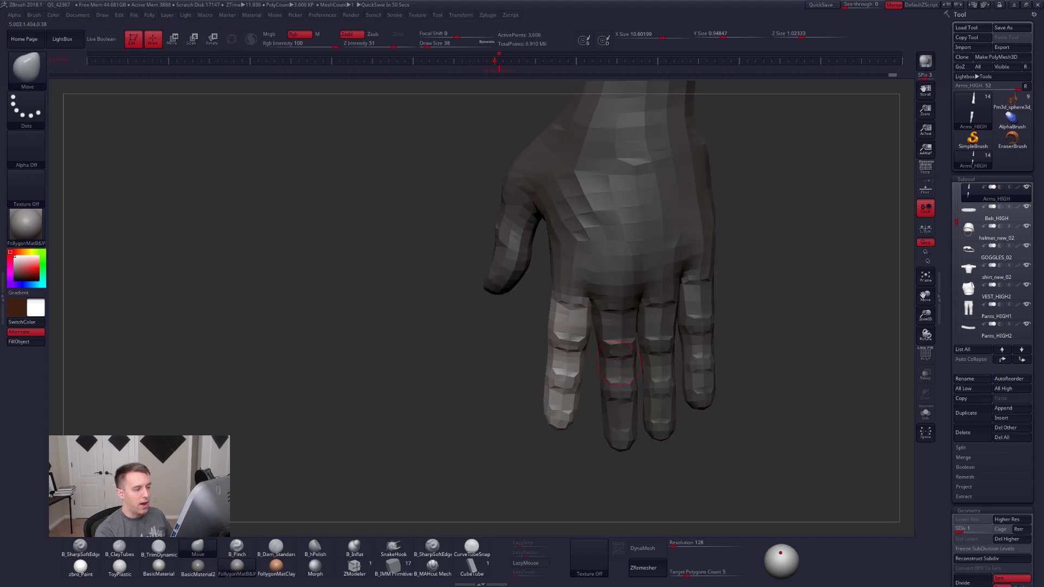
# Step: Raise the arms to subdivision level 4 and check the repositioned index finger against the other fingers
pyautogui.moveTo(625, 467)
pyautogui.mouseDown()
pyautogui.moveTo(668, 452)
pyautogui.moveTo(675, 462)
pyautogui.moveTo(664, 343)
pyautogui.mouseUp()
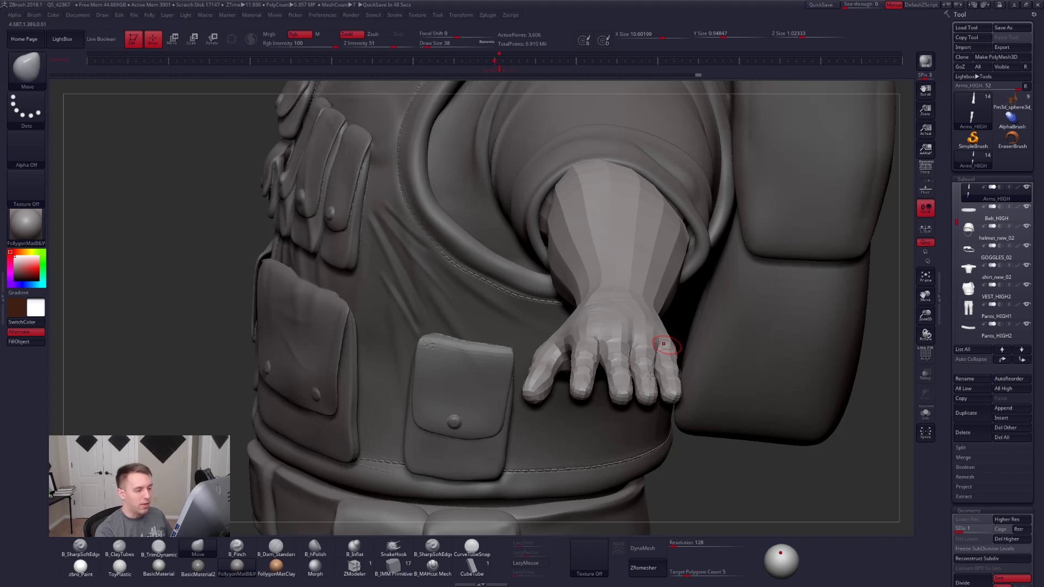
pyautogui.press('d')
pyautogui.moveTo(627, 385); pyautogui.dragTo(592, 392)
pyautogui.press('d')
pyautogui.moveTo(591, 392)
pyautogui.mouseDown(button='right')
pyautogui.moveTo(590, 420)
pyautogui.moveTo(608, 399)
pyautogui.mouseUp(button='right')
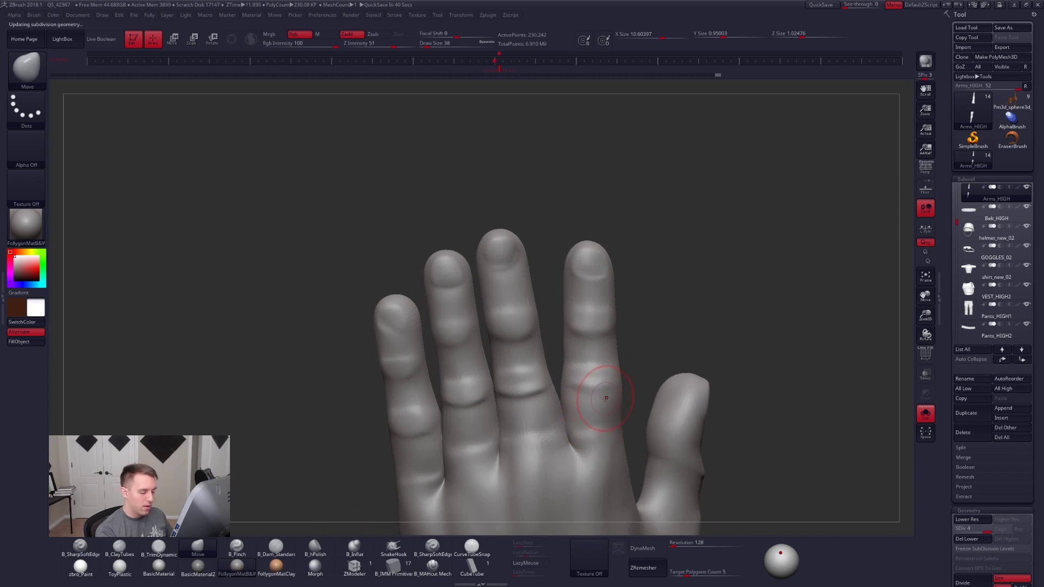
# Step: Mask everything except the index finger and smooth the finger's base at subdivision level 2 with draw size 61
pyautogui.press('w')
pyautogui.keyDown('ctrl'); pyautogui.moveTo(605, 425); pyautogui.dragTo(599, 400); pyautogui.keyUp('ctrl')
pyautogui.press('q')
pyautogui.hotkey('shift', 'd')
pyautogui.hotkey('shift', 'd')
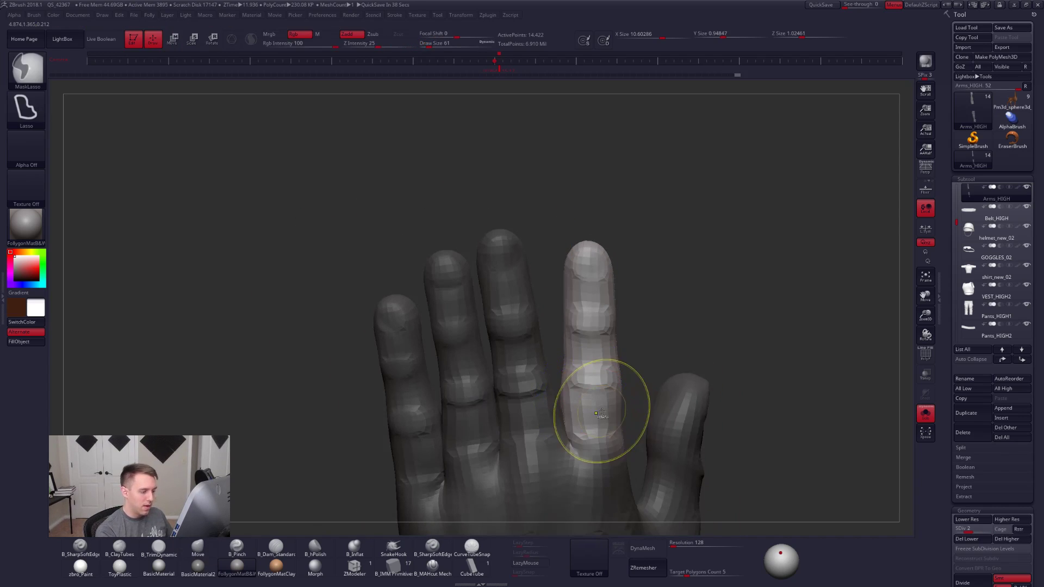
pyautogui.hotkey('ctrl', 'i')
pyautogui.hotkey('ctrl', 'i')
pyautogui.press('d')
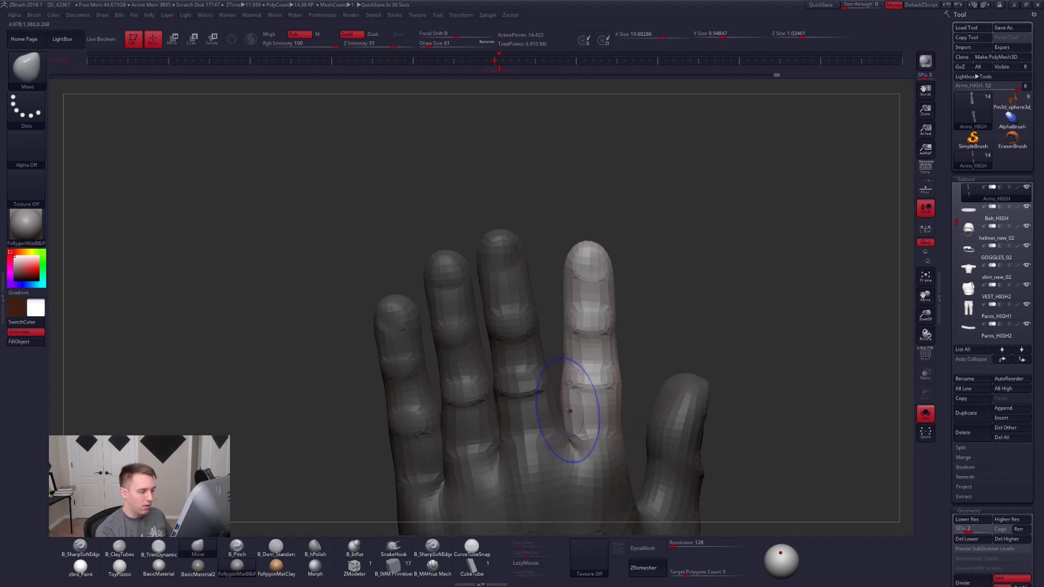
pyautogui.keyDown('shift'); pyautogui.moveTo(570, 412); pyautogui.dragTo(574, 424); pyautogui.keyUp('shift')
# Step: Tighten the index finger's joint creases with B_Pinch at draw size 38, working up to subdivision level 4
pyautogui.press('5')
pyautogui.press('space')
pyautogui.moveTo(601, 380); pyautogui.dragTo(593, 380)
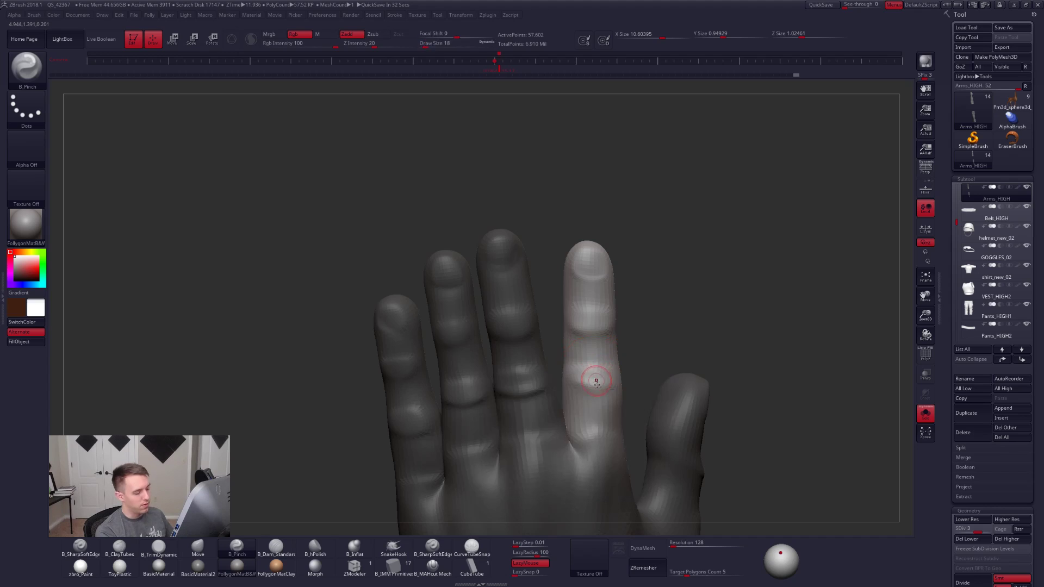
pyautogui.keyDown('ctrl'); pyautogui.moveTo(592, 377); pyautogui.dragTo(585, 385, button='right'); pyautogui.keyUp('ctrl')
pyautogui.press('space')
pyautogui.moveTo(587, 385)
pyautogui.mouseDown()
pyautogui.moveTo(648, 376)
pyautogui.moveTo(591, 361)
pyautogui.moveTo(588, 348)
pyautogui.mouseUp()
pyautogui.keyDown('alt'); pyautogui.moveTo(585, 345); pyautogui.dragTo(590, 373, button='right'); pyautogui.keyUp('alt')
pyautogui.press('d')
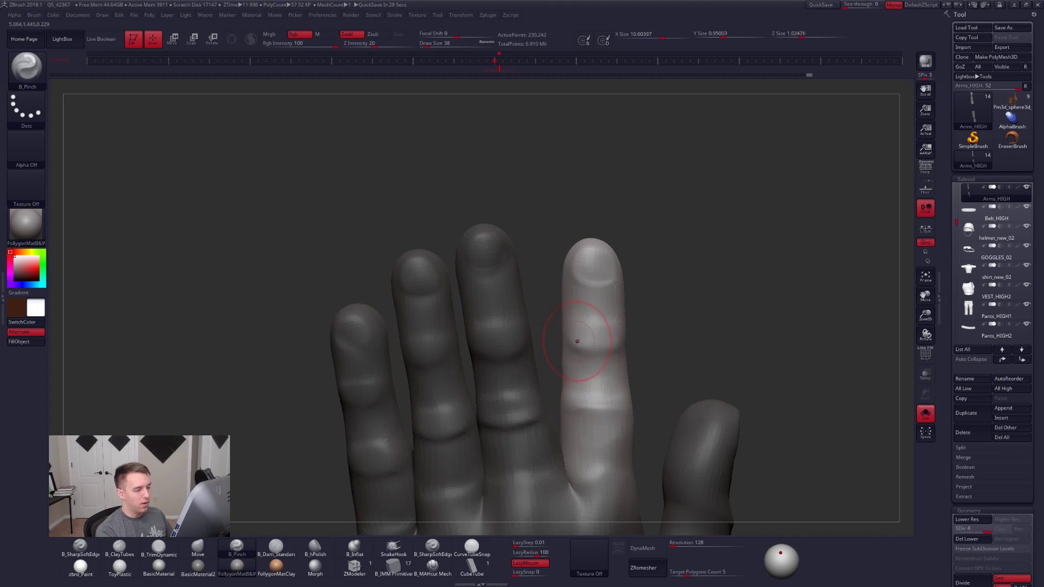
pyautogui.moveTo(619, 335); pyautogui.dragTo(582, 342)
pyautogui.moveTo(582, 368); pyautogui.dragTo(596, 348, button='right')
pyautogui.hotkey('shift', 'd')
pyautogui.press('d')
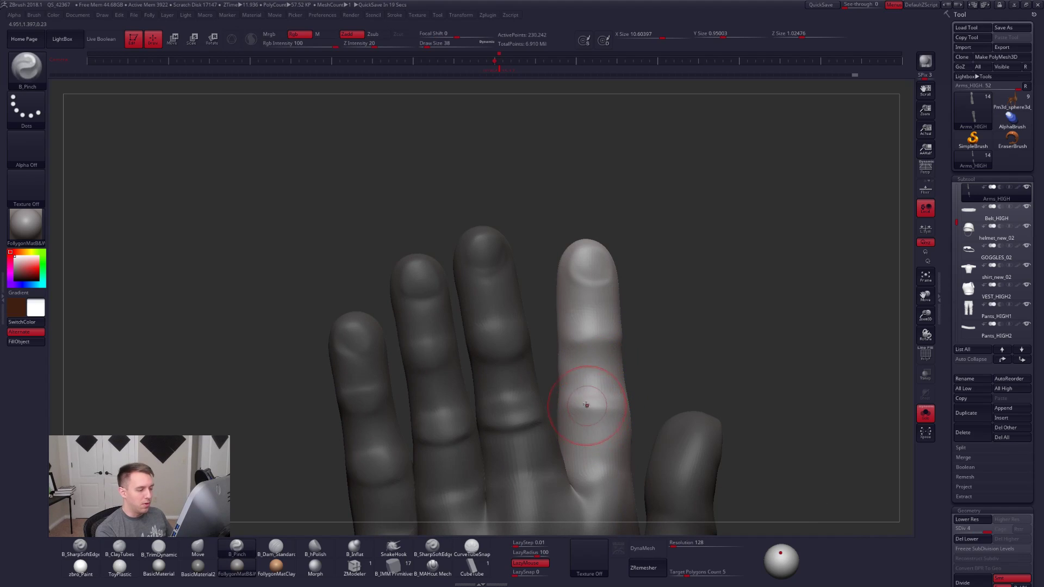
# Step: Build up the index finger's middle knuckle with B_ClayTubes at draw size 38 and smooth the result
pyautogui.press('b')
pyautogui.press('c')
pyautogui.press('t')
pyautogui.press('b')
pyautogui.press('t')
pyautogui.press('d')
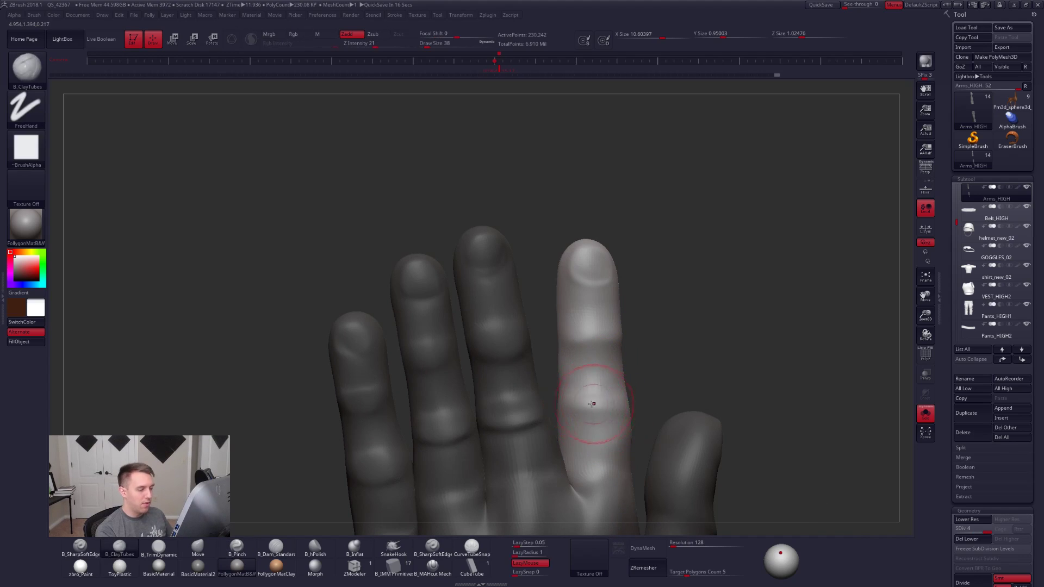
pyautogui.moveTo(601, 341)
pyautogui.keyDown('shift'); pyautogui.mouseDown()
pyautogui.moveTo(593, 376)
pyautogui.moveTo(600, 366)
pyautogui.mouseUp(); pyautogui.keyUp('shift')
pyautogui.moveTo(283, 326); pyautogui.dragTo(511, 342)
# Step: Try to adjust the palm side of the index finger with the Move brush, and undo the change
pyautogui.moveTo(599, 370); pyautogui.dragTo(566, 350, button='right')
pyautogui.press('b')
pyautogui.press('m')
pyautogui.press('v')
pyautogui.press('space')
pyautogui.moveTo(608, 346); pyautogui.dragTo(530, 337)
pyautogui.hotkey('ctrl', 'z')
# Step: Pinch the joint creases across the palm side of the index finger with B_Pinch at draw size 29 and smooth them
pyautogui.press('b')
pyautogui.press('p')
pyautogui.press('i')
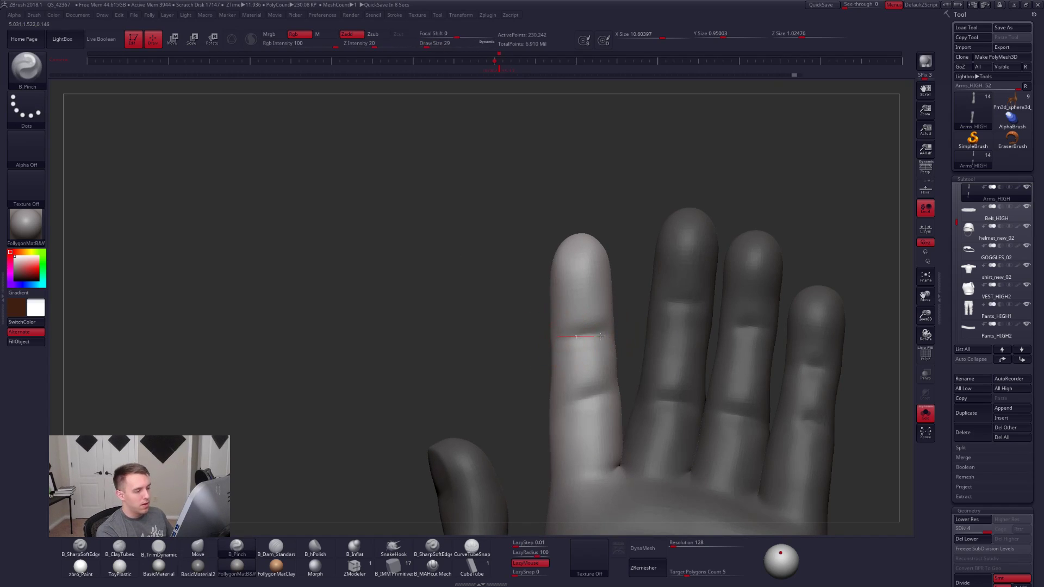
pyautogui.press('shift')
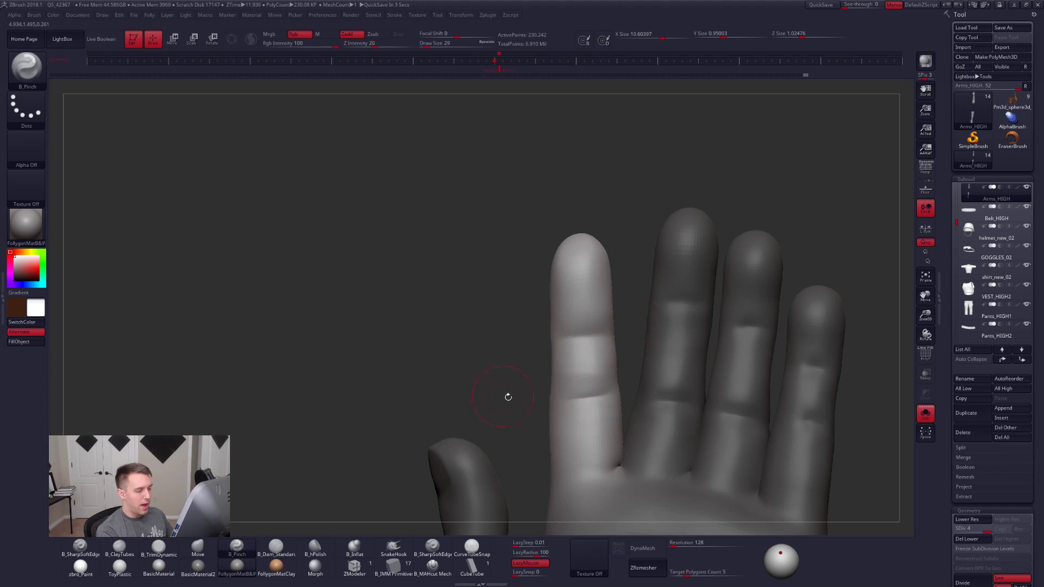
pyautogui.press('shift')
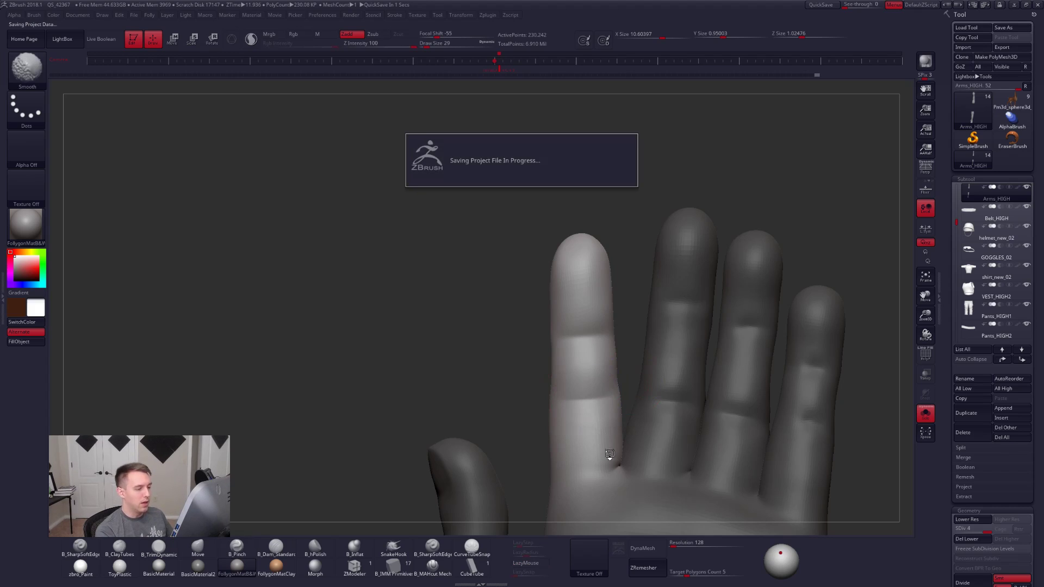
pyautogui.moveTo(638, 504); pyautogui.dragTo(634, 503, button='right')
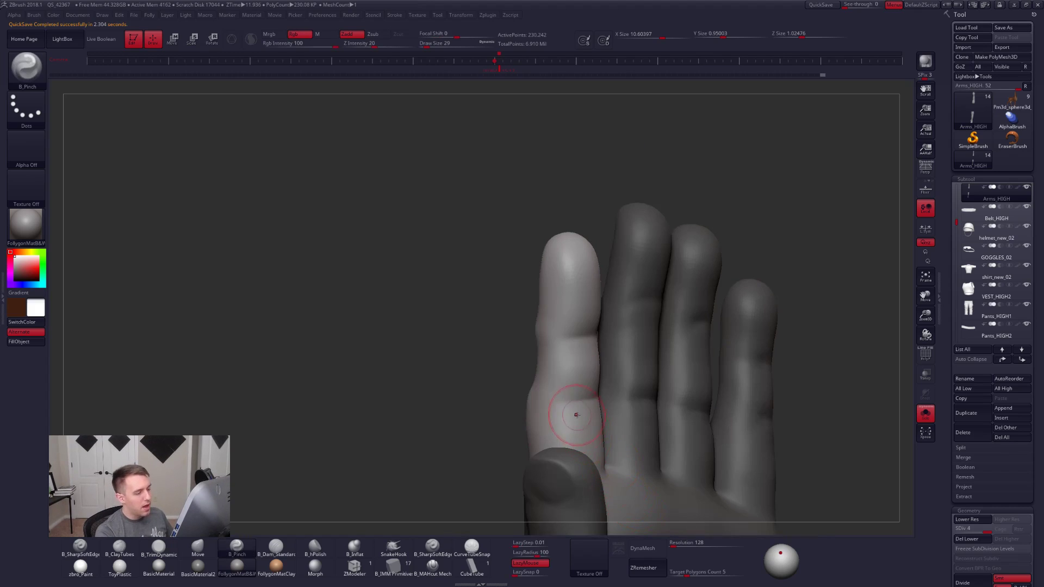
# Step: Drop to subdivision level 2, set the Move brush to draw size 49 and focal shift -78, and clear the hand's mask
pyautogui.moveTo(576, 416); pyautogui.dragTo(590, 414, button='right')
pyautogui.hotkey('shift', 'd')
pyautogui.hotkey('shift', 'd')
pyautogui.moveTo(568, 340); pyautogui.dragTo(580, 336, button='right')
pyautogui.press('b')
pyautogui.press('m')
pyautogui.press('v')
pyautogui.press('space')
pyautogui.moveTo(580, 340); pyautogui.dragTo(582, 340)
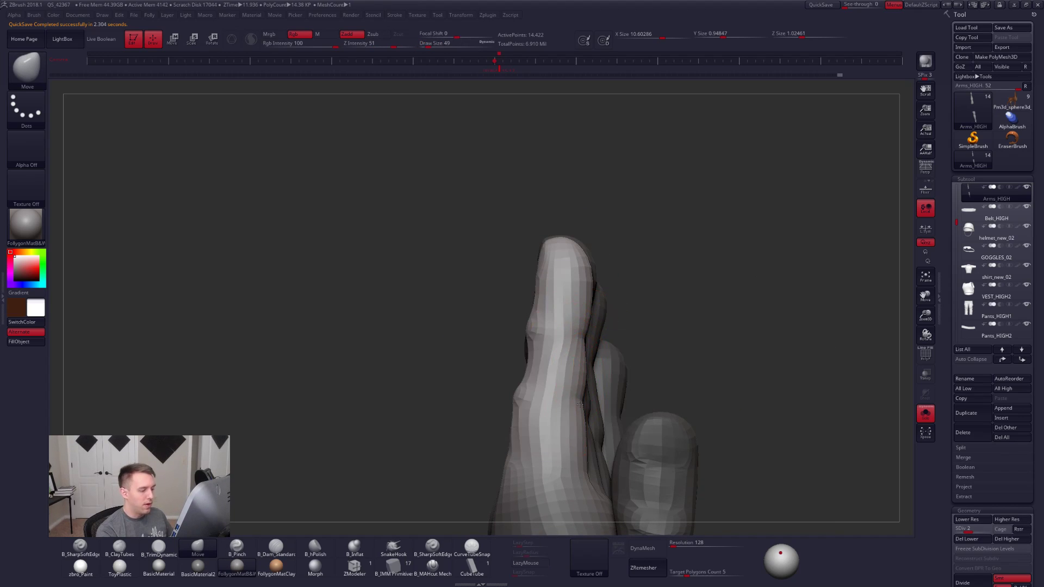
pyautogui.press('space')
pyautogui.moveTo(582, 468); pyautogui.dragTo(580, 460)
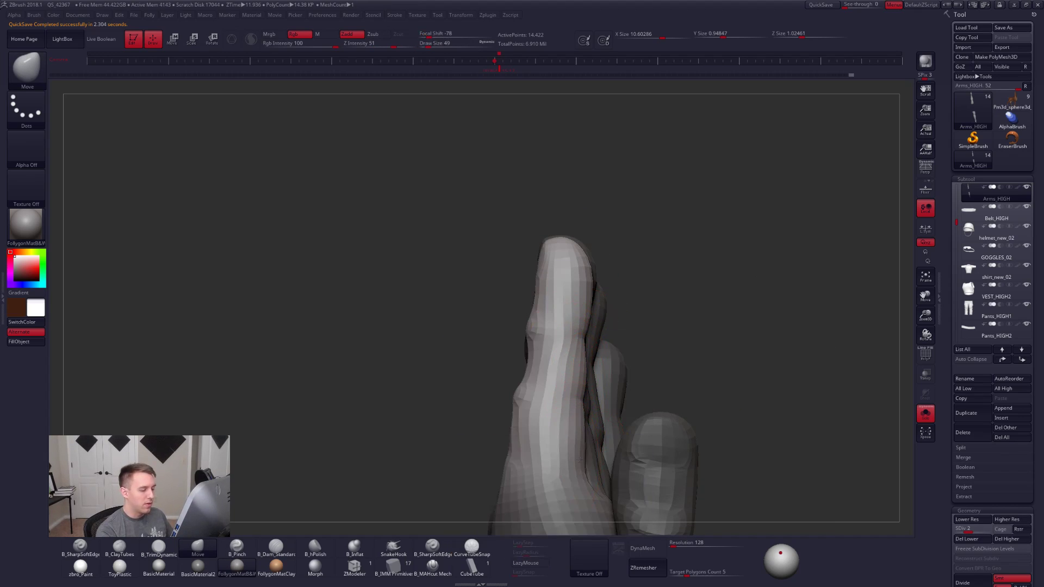
pyautogui.keyDown('ctrl'); pyautogui.moveTo(663, 333); pyautogui.dragTo(671, 341); pyautogui.keyUp('ctrl')
# Step: Raise the arms to subdivision level 3 and adjust the index finger's contour with the Move brush, ending at draw size 21
pyautogui.moveTo(553, 408)
pyautogui.mouseDown(button='right')
pyautogui.moveTo(532, 442)
pyautogui.moveTo(521, 430)
pyautogui.mouseUp(button='right')
pyautogui.press('space')
pyautogui.moveTo(536, 463); pyautogui.dragTo(530, 463)
pyautogui.press('d')
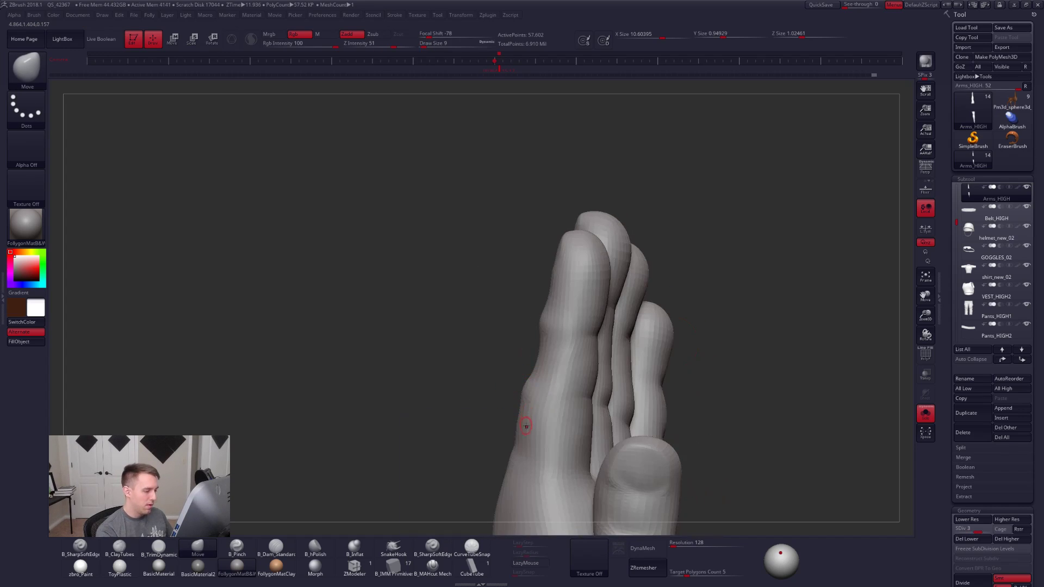
pyautogui.moveTo(525, 425); pyautogui.dragTo(536, 436, button='right')
pyautogui.press('space')
pyautogui.moveTo(535, 438); pyautogui.dragTo(539, 438)
pyautogui.moveTo(537, 429)
pyautogui.mouseDown(button='right')
pyautogui.moveTo(563, 433)
pyautogui.moveTo(550, 401)
pyautogui.mouseUp(button='right')
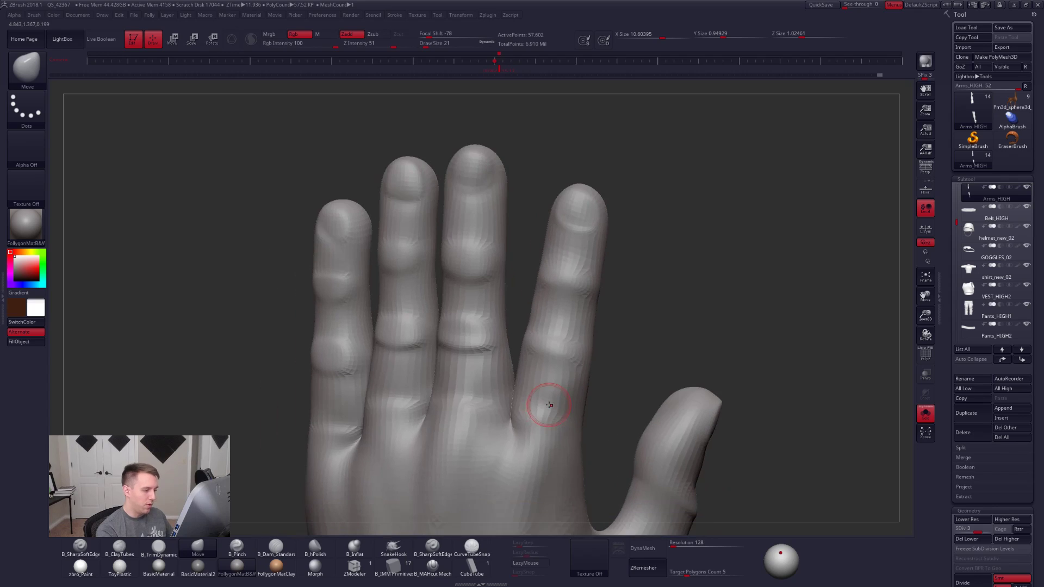
# Step: Refine the base of the index finger with B_TrimDynamic at draw size 33, and return the arms to subdivision level 4 with the full figure shown
pyautogui.press('space')
pyautogui.moveTo(547, 404); pyautogui.dragTo(551, 405)
pyautogui.press('3')
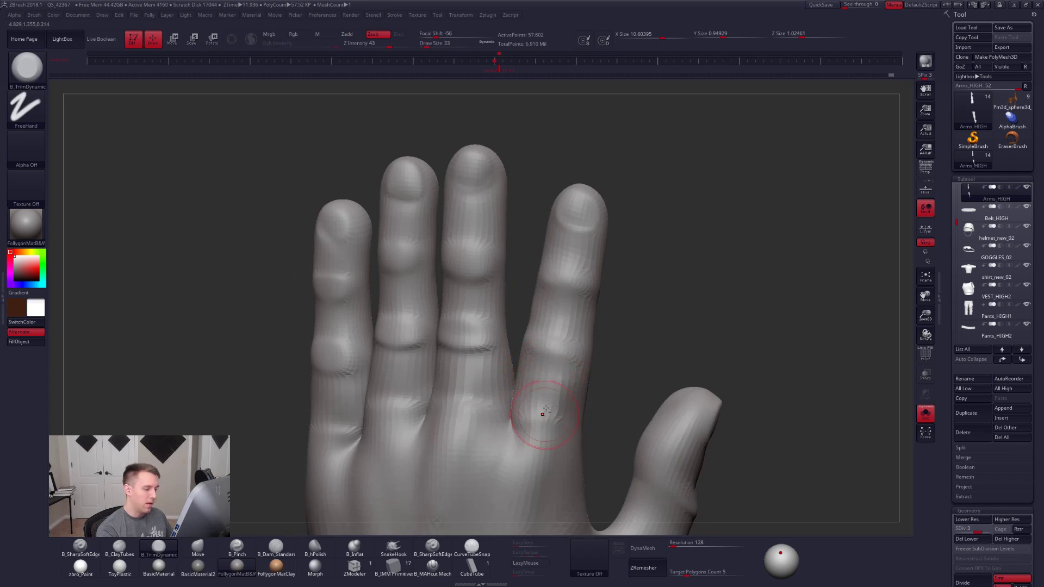
pyautogui.press('shift')
pyautogui.moveTo(549, 428)
pyautogui.mouseDown(button='right')
pyautogui.moveTo(602, 272)
pyautogui.moveTo(657, 364)
pyautogui.mouseUp(button='right')
pyautogui.press('d')
pyautogui.moveTo(667, 400); pyautogui.dragTo(713, 391, button='right')
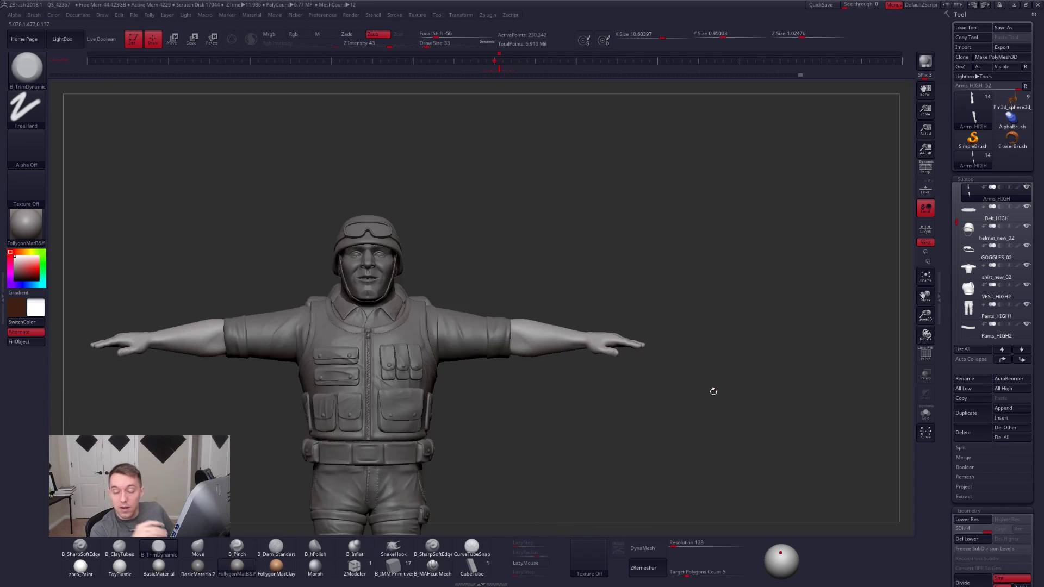
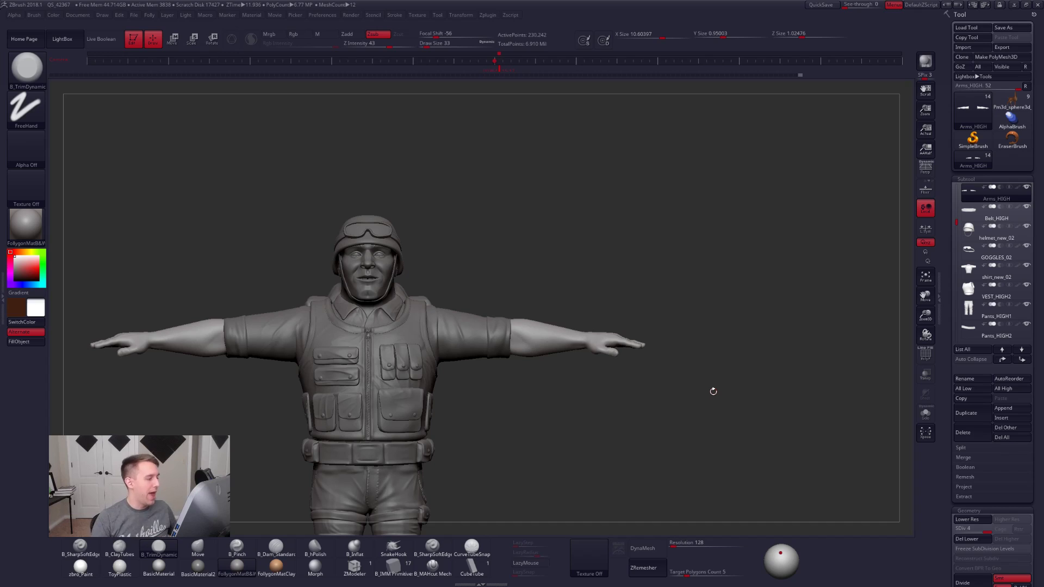
# Step: Turn on perspective, and toggle the polypaint of all subtools on and off to review the coloured soldier and face
pyautogui.click(926, 172)
pyautogui.keyDown('alt'); pyautogui.moveTo(598, 247); pyautogui.dragTo(757, 282); pyautogui.keyUp('alt')
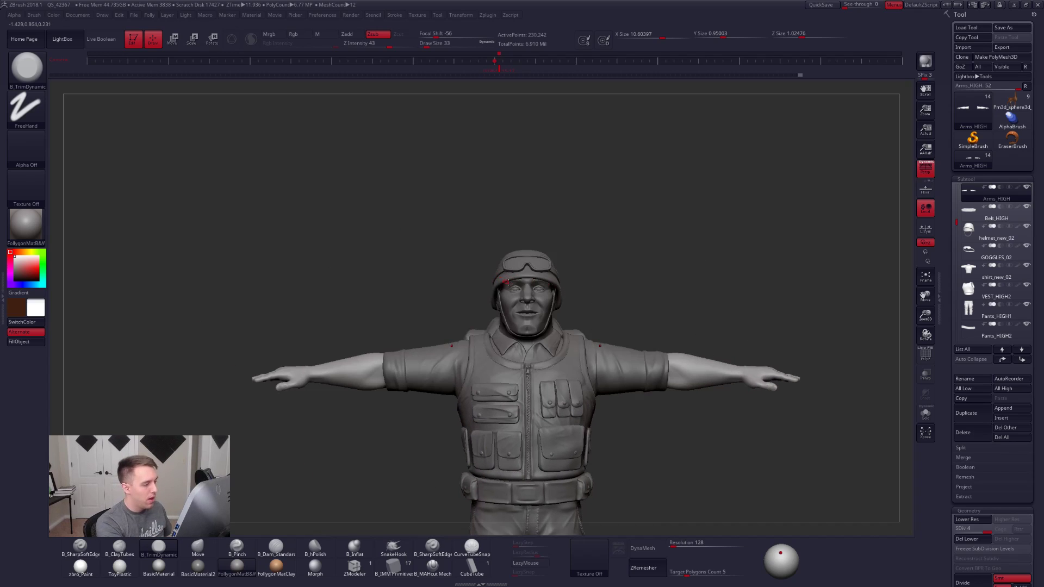
pyautogui.keyDown('shift'); pyautogui.click(1018, 187); pyautogui.keyUp('shift')
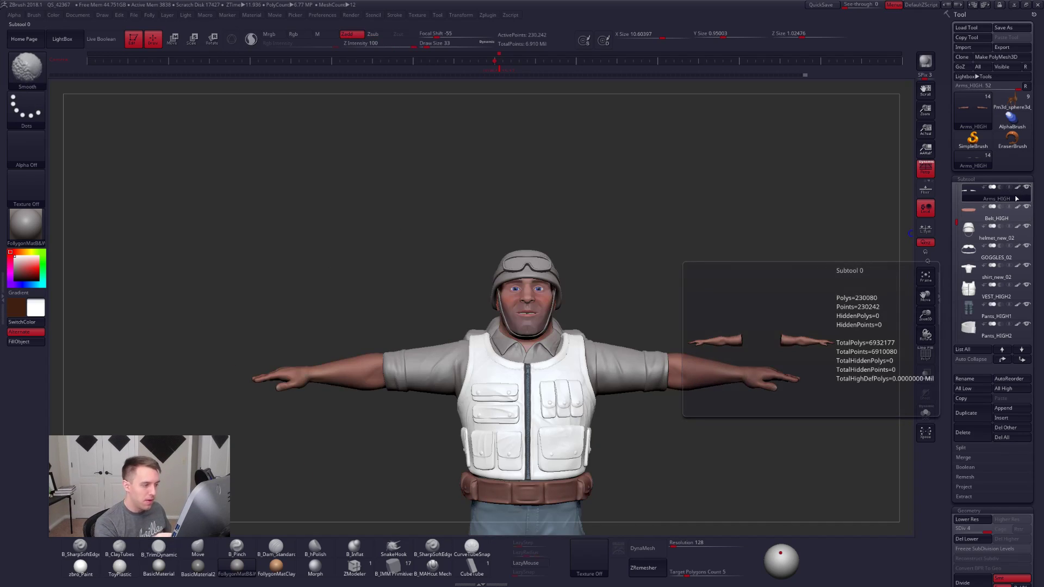
pyautogui.press('alt')
pyautogui.keyDown('alt'); pyautogui.moveTo(575, 310); pyautogui.dragTo(568, 319); pyautogui.keyUp('alt')
pyautogui.moveTo(574, 327); pyautogui.dragTo(767, 330, button='right')
pyautogui.press('shift')
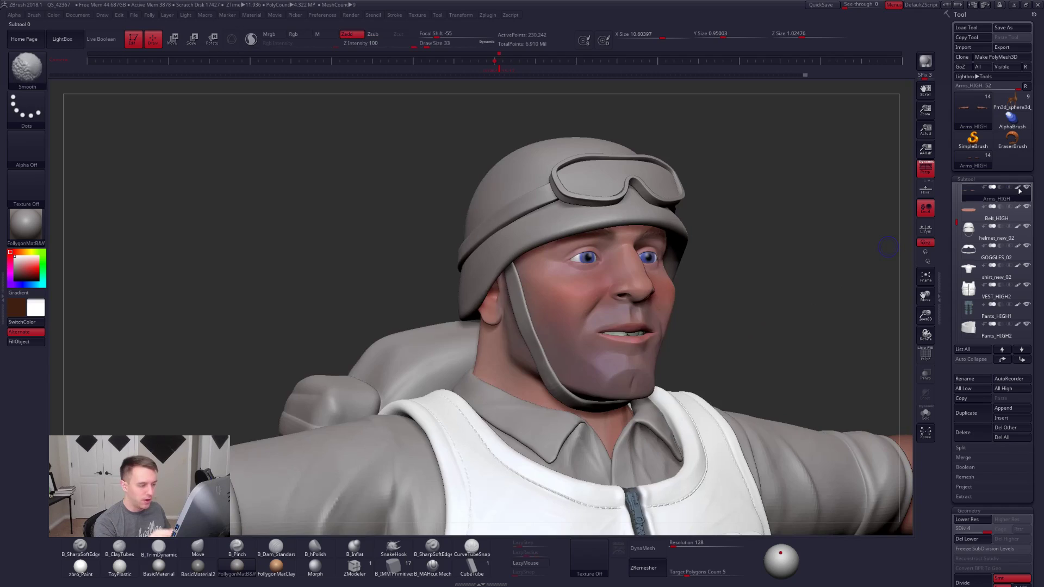
pyautogui.keyDown('shift'); pyautogui.click(1018, 188); pyautogui.keyUp('shift')
# Step: Select the helmet, drop it to subdivision level 1 and reshape its crown with the Move brush at draw size 350
pyautogui.moveTo(701, 256); pyautogui.dragTo(784, 391, button='right')
pyautogui.keyDown('alt'); pyautogui.click(637, 262); pyautogui.keyUp('alt')
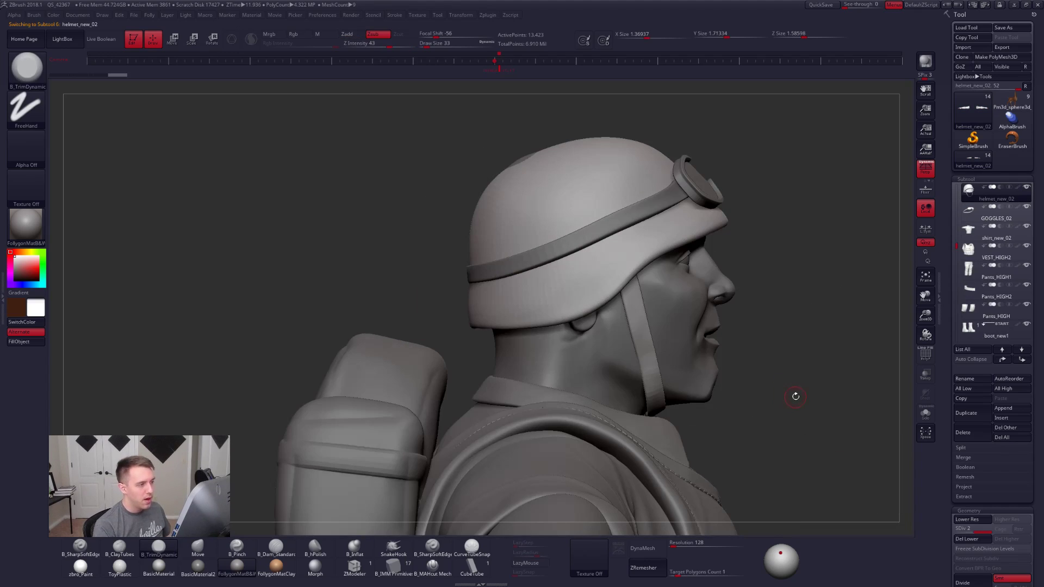
pyautogui.press('b')
pyautogui.press('m')
pyautogui.press('v')
pyautogui.press('space')
pyautogui.hotkey('shift', 'd')
pyautogui.press('space')
pyautogui.moveTo(588, 214); pyautogui.dragTo(597, 214)
pyautogui.hotkey('shift', 'alt', 's')
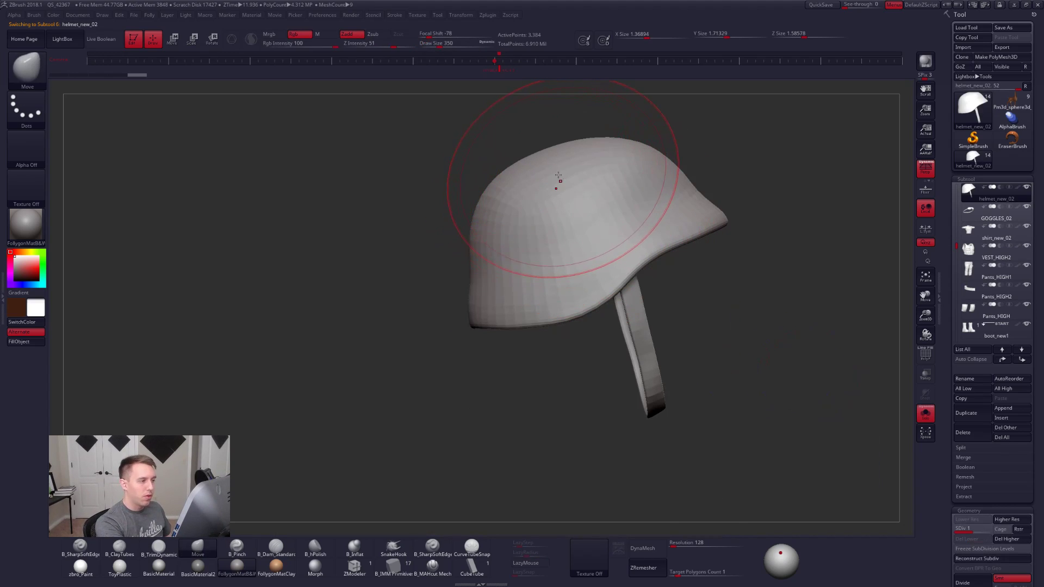
pyautogui.hotkey('shift', 'alt', 's')
pyautogui.moveTo(505, 152); pyautogui.dragTo(543, 201)
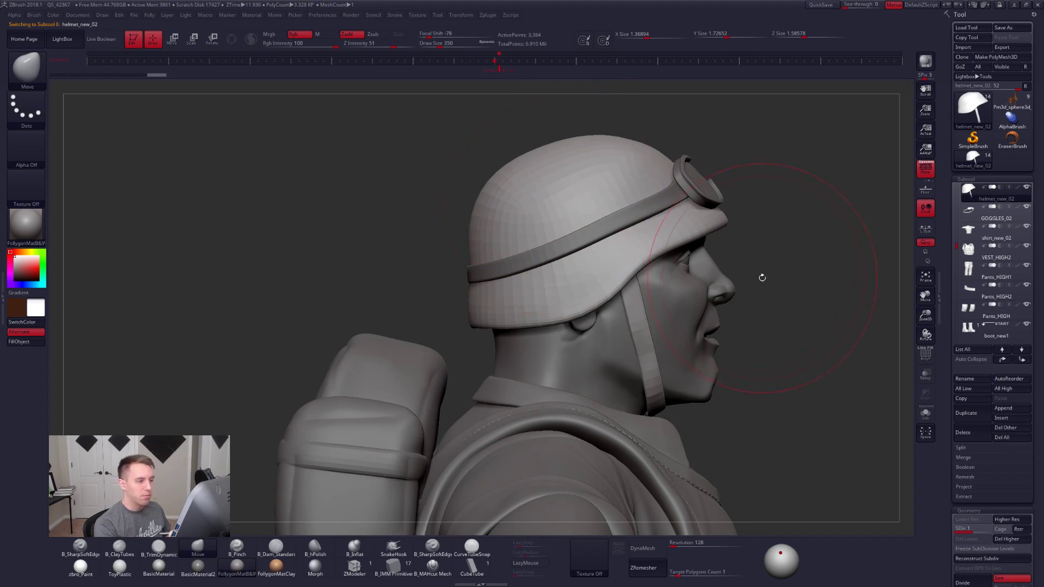
# Step: Check the helmet's wireframe from the front, and adjust its front brim with the Move brush at a smaller draw size
pyautogui.hotkey('shift', 'f')
pyautogui.moveTo(645, 279)
pyautogui.mouseDown(button='right')
pyautogui.moveTo(685, 299)
pyautogui.moveTo(648, 291)
pyautogui.mouseUp(button='right')
pyautogui.hotkey('shift', 'alt', 's')
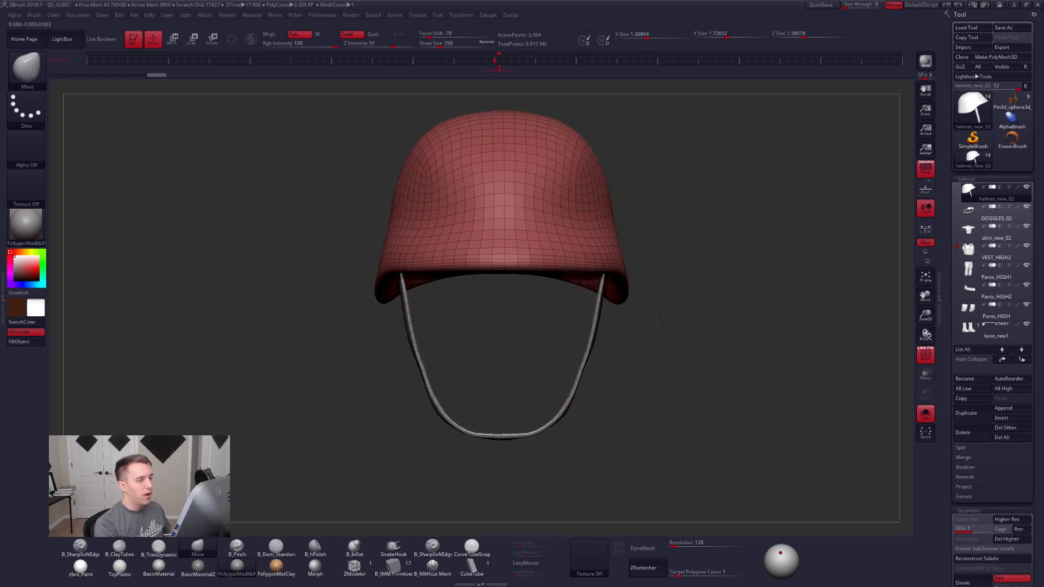
pyautogui.hotkey('shift', 'f')
pyautogui.hotkey('shift', 'alt', 's')
pyautogui.moveTo(750, 431); pyautogui.dragTo(704, 366, button='right')
pyautogui.press('space')
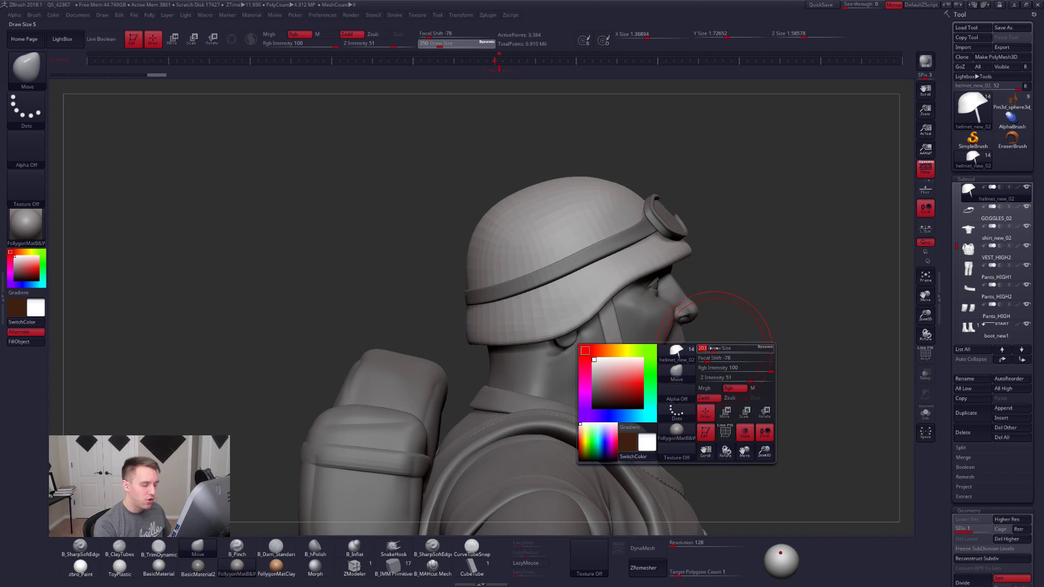
pyautogui.moveTo(715, 349); pyautogui.dragTo(714, 348)
pyautogui.hotkey('alt', 's')
pyautogui.moveTo(660, 263); pyautogui.dragTo(678, 251)
# Step: Flatten the helmet's lower side with B_TrimDynamic at draw size 140, and raise the helmet to subdivision level 2
pyautogui.press('space')
pyautogui.moveTo(660, 247); pyautogui.dragTo(746, 258, button='right')
pyautogui.press('3')
pyautogui.moveTo(594, 280); pyautogui.dragTo(501, 320)
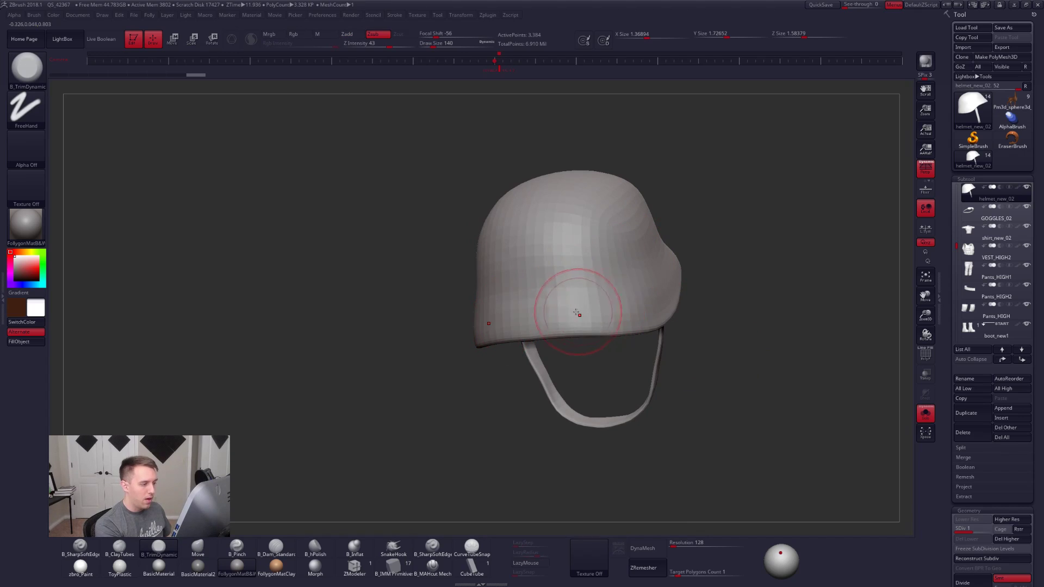
pyautogui.press('d')
pyautogui.moveTo(606, 280); pyautogui.dragTo(544, 332, button='right')
pyautogui.hotkey('alt', 's')
# Step: Adjust the helmet's shape around the head with the Move brush, reducing the draw size from 265 to 130
pyautogui.press('b')
pyautogui.press('m')
pyautogui.press('v')
pyautogui.press('space')
pyautogui.moveTo(545, 330); pyautogui.dragTo(552, 335)
pyautogui.moveTo(567, 336)
pyautogui.mouseDown(button='right')
pyautogui.moveTo(591, 336)
pyautogui.moveTo(544, 321)
pyautogui.mouseUp(button='right')
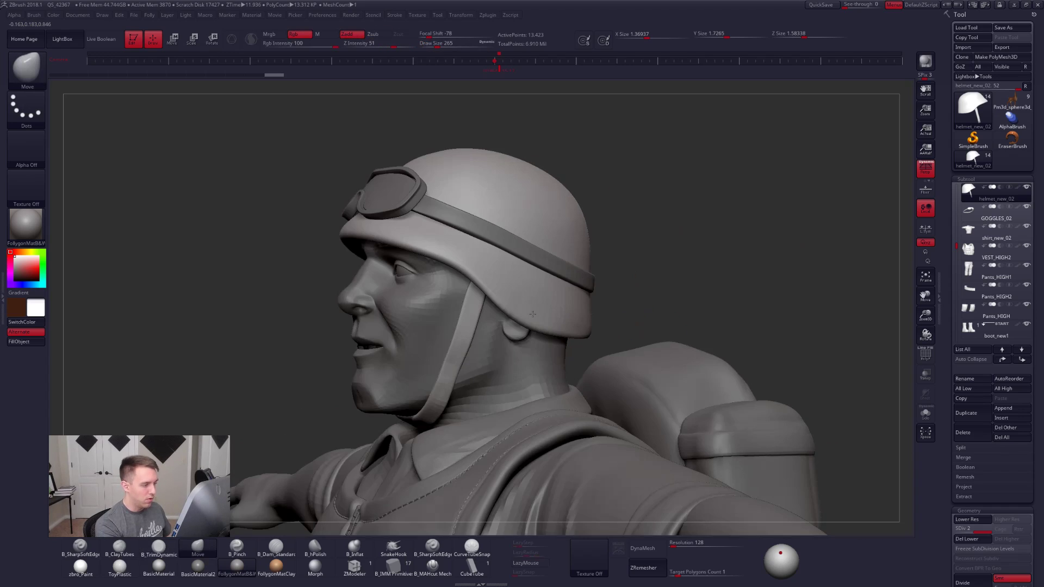
pyautogui.moveTo(670, 354); pyautogui.dragTo(672, 355)
pyautogui.press('space')
pyautogui.moveTo(673, 354); pyautogui.dragTo(671, 354)
pyautogui.press('space')
pyautogui.moveTo(672, 355); pyautogui.dragTo(670, 355)
pyautogui.press('shift')
pyautogui.moveTo(673, 355); pyautogui.dragTo(711, 333, button='right')
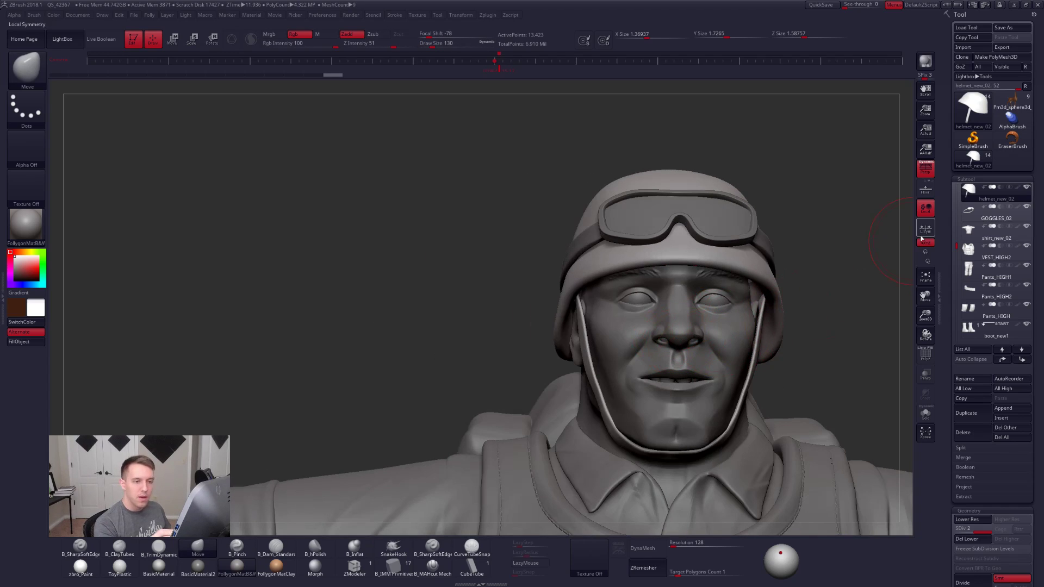
# Step: Select the GOGGLES_02 subtool and drop it to subdivision level 1
pyautogui.click(959, 214)
pyautogui.hotkey('shift', 'f')
pyautogui.moveTo(669, 261)
pyautogui.keyDown('alt'); pyautogui.mouseDown(button='right')
pyautogui.moveTo(641, 304)
pyautogui.moveTo(679, 319)
pyautogui.mouseUp(button='right'); pyautogui.keyUp('alt')
pyautogui.hotkey('alt', 's')
pyautogui.hotkey('shift', 'd')
pyautogui.hotkey('shift', 'd')
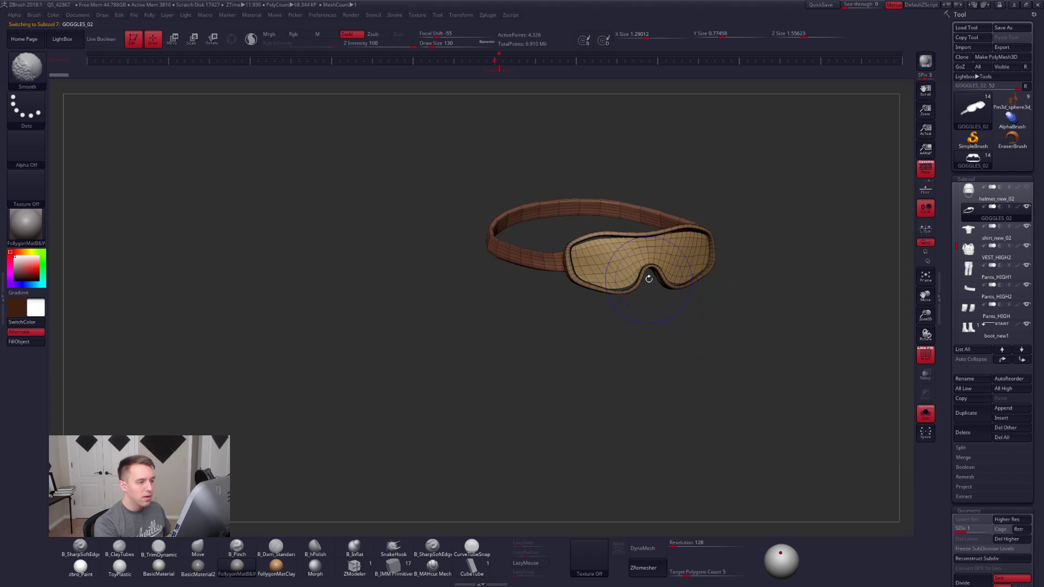
# Step: Examine the goggles' strap and frame geometry from several sides, with and without the wireframe
pyautogui.hotkey('shift', 'f')
pyautogui.moveTo(660, 273)
pyautogui.mouseDown(button='right')
pyautogui.moveTo(677, 294)
pyautogui.moveTo(721, 300)
pyautogui.moveTo(688, 297)
pyautogui.moveTo(675, 273)
pyautogui.moveTo(603, 320)
pyautogui.moveTo(614, 332)
pyautogui.moveTo(606, 361)
pyautogui.mouseUp(button='right')
pyautogui.hotkey('ctrl', 'shift', 'g')
pyautogui.click(717, 308)
pyautogui.hotkey('shift', 'f')
pyautogui.hotkey('shift', 'f')
pyautogui.moveTo(567, 329); pyautogui.dragTo(615, 326, button='right')
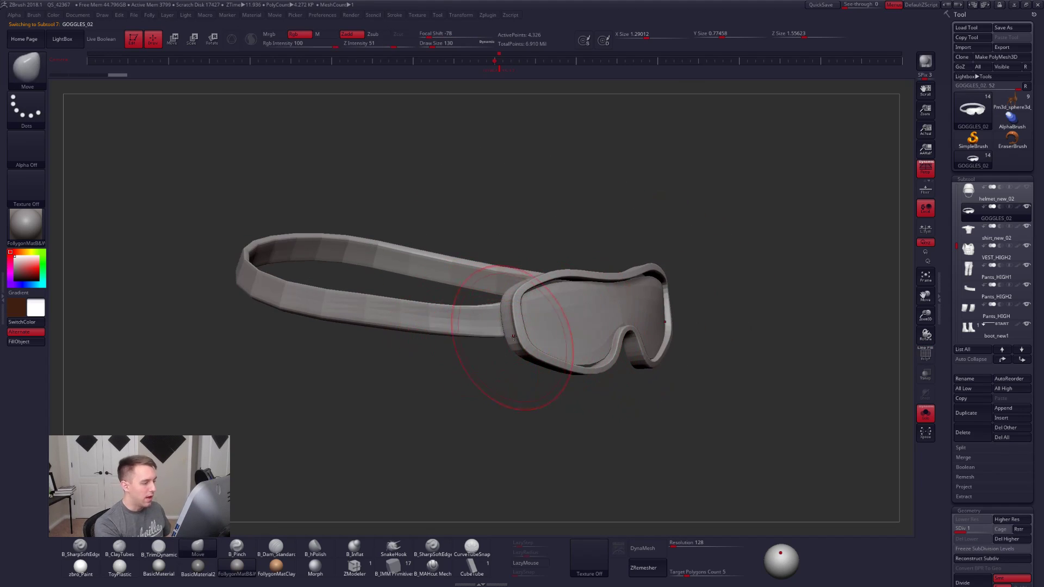
pyautogui.hotkey('shift', 'f')
pyautogui.hotkey('shift', 'f')
pyautogui.moveTo(512, 338)
pyautogui.keyDown('alt'); pyautogui.mouseDown(button='right')
pyautogui.moveTo(617, 348)
pyautogui.moveTo(619, 413)
pyautogui.moveTo(547, 401)
pyautogui.moveTo(554, 366)
pyautogui.mouseUp(button='right'); pyautogui.keyUp('alt')
pyautogui.hotkey('shift', 'f')
pyautogui.moveTo(702, 394); pyautogui.dragTo(738, 415, button='right')
pyautogui.hotkey('shift', 'f')
pyautogui.keyDown('ctrl'); pyautogui.moveTo(757, 452); pyautogui.dragTo(745, 426, button='right'); pyautogui.keyUp('ctrl')
# Step: Show the helmet subtool again, set the Move brush to draw size 67 and raise the goggles to subdivision level 3
pyautogui.hotkey('alt', 's')
pyautogui.click(1027, 187)
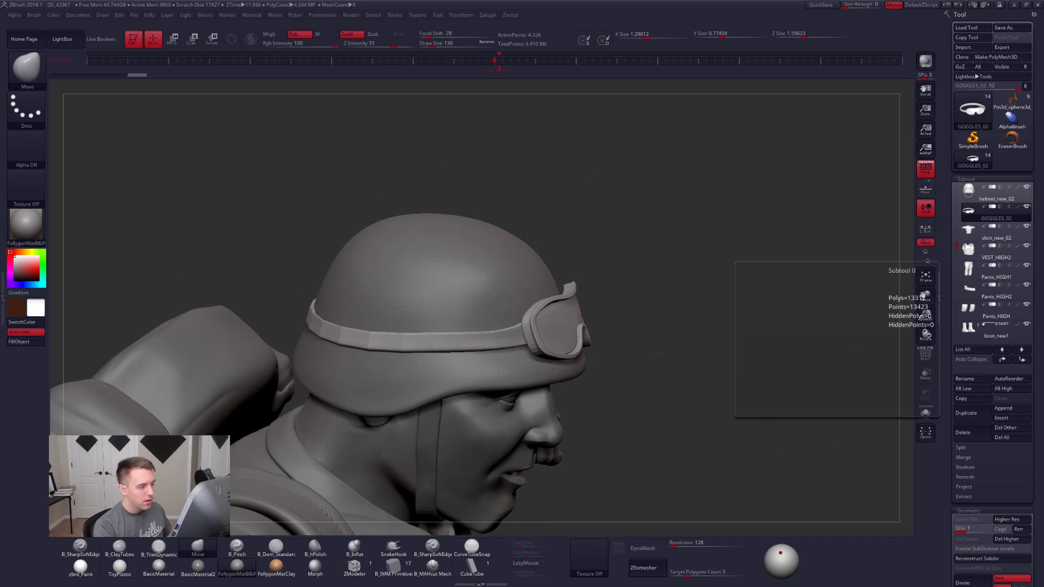
pyautogui.moveTo(577, 354); pyautogui.dragTo(544, 376, button='right')
pyautogui.hotkey('shift', 's')
pyautogui.moveTo(532, 338)
pyautogui.keyDown('ctrl'); pyautogui.mouseDown(button='right')
pyautogui.moveTo(555, 358)
pyautogui.moveTo(593, 345)
pyautogui.mouseUp(button='right'); pyautogui.keyUp('ctrl')
pyautogui.press('space')
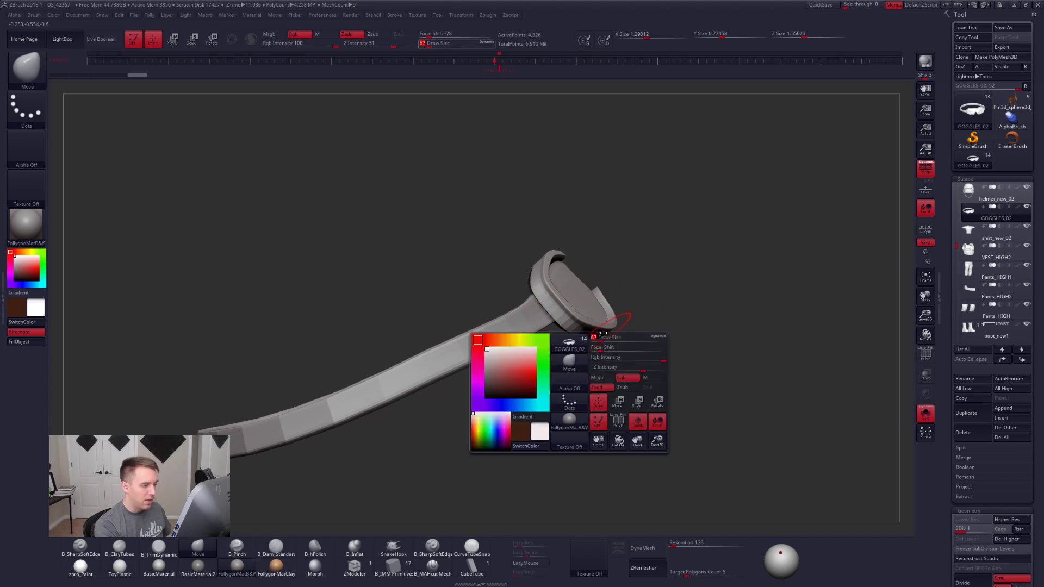
pyautogui.moveTo(599, 357); pyautogui.dragTo(590, 356)
pyautogui.press('d')
pyautogui.press('d')
pyautogui.moveTo(704, 452)
pyautogui.keyDown('alt'); pyautogui.mouseDown(button='right')
pyautogui.moveTo(719, 433)
pyautogui.moveTo(724, 443)
pyautogui.mouseUp(button='right'); pyautogui.keyUp('alt')
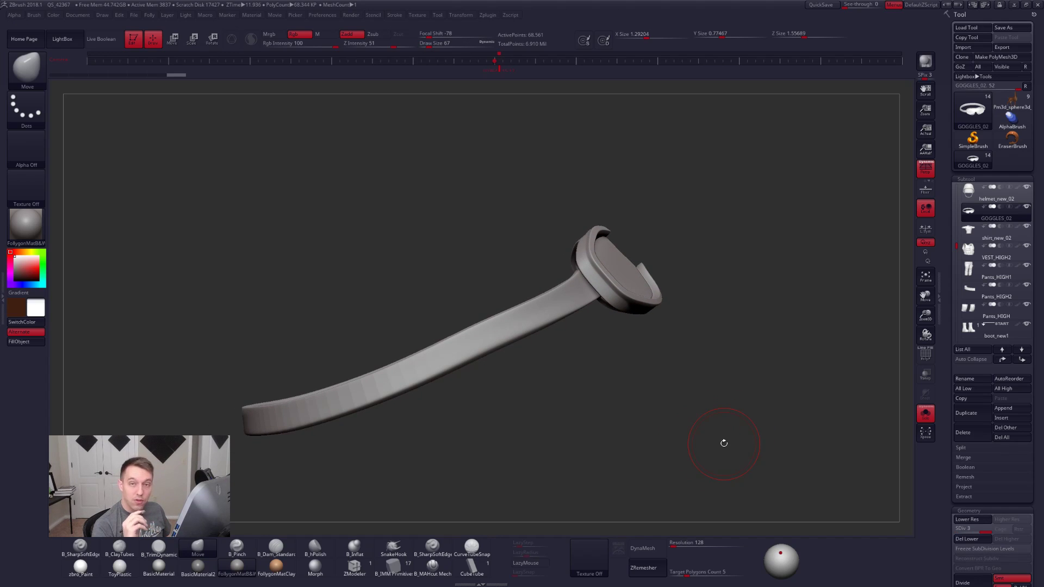
# Step: Compare the goggles' subdivision levels, and delete the lower levels while keeping the high-resolution mesh
pyautogui.hotkey('shift', 'd')
pyautogui.hotkey('shift', 'd')
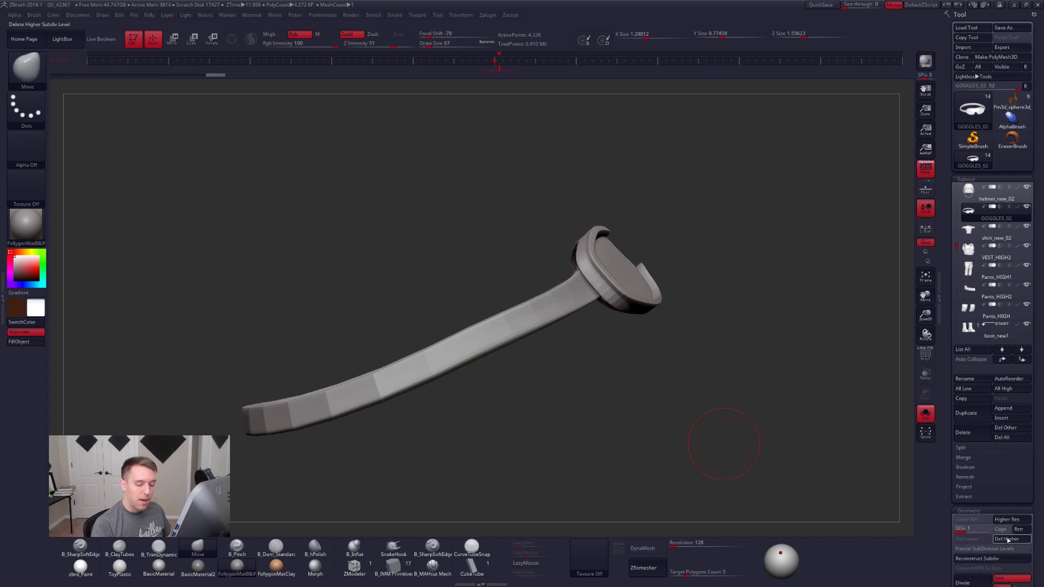
pyautogui.click(1008, 539)
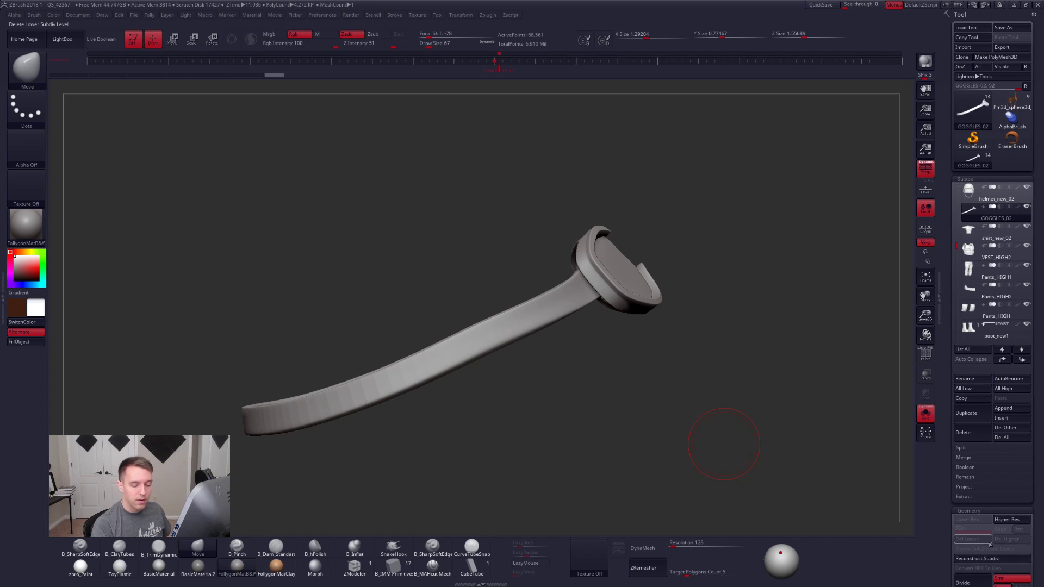
pyautogui.hotkey('shift', 'd')
# Step: Isolate the goggles' strap by its polygroup and split it from the frame into its own subtool
pyautogui.hotkey('shift', 'f')
pyautogui.keyDown('ctrl'); pyautogui.keyDown('shift'); pyautogui.click(561, 314); pyautogui.keyUp('shift'); pyautogui.keyUp('ctrl')
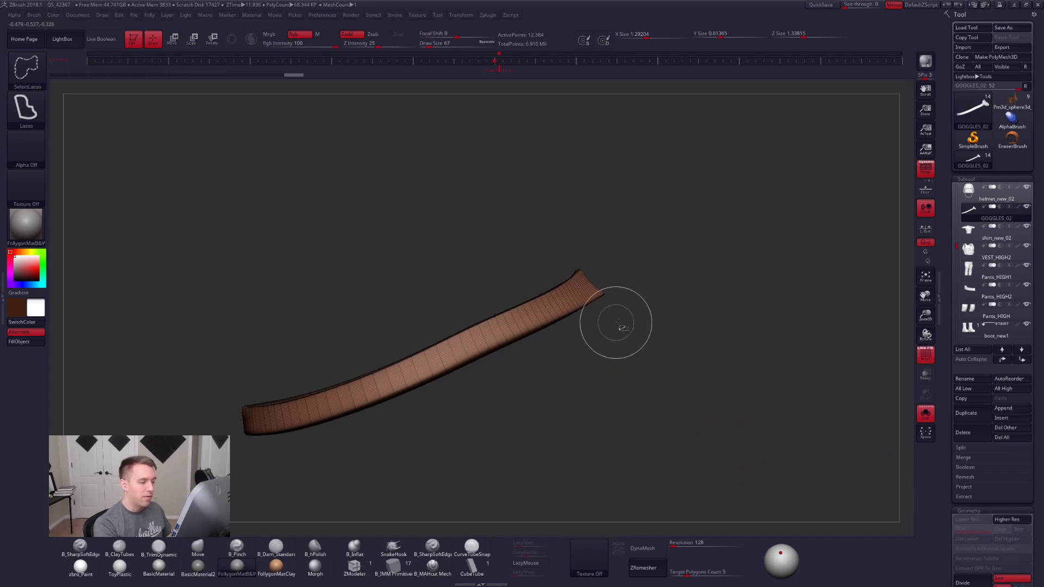
pyautogui.keyDown('ctrl'); pyautogui.keyDown('shift'); pyautogui.moveTo(613, 325); pyautogui.dragTo(709, 316); pyautogui.keyUp('shift'); pyautogui.keyUp('ctrl')
pyautogui.press('1')
pyautogui.click(697, 334)
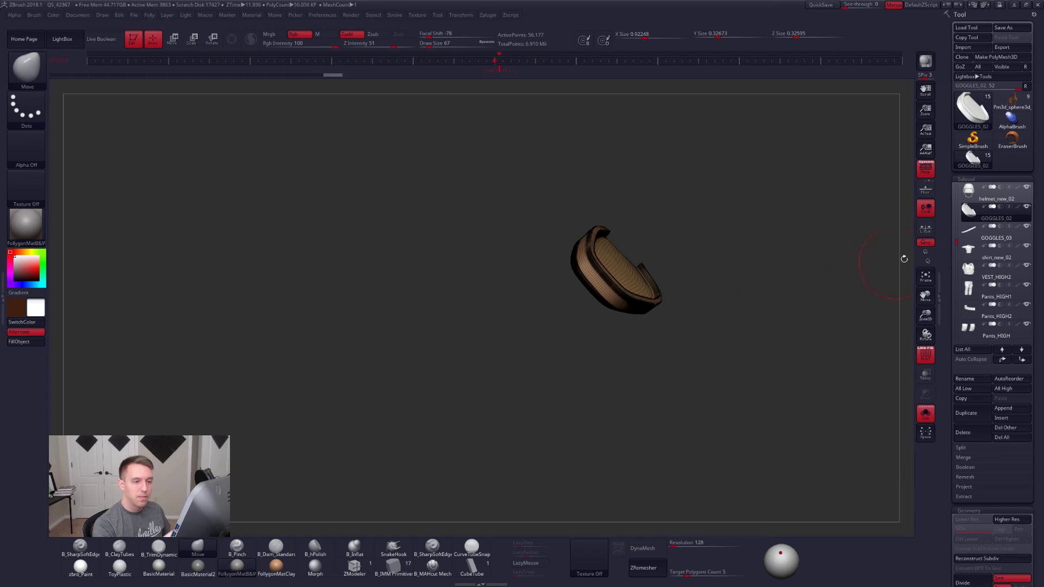
# Step: Show the other subtools, select the strap GOGGLES_03 and reconstruct its lower subdivision levels
pyautogui.click(925, 413)
pyautogui.press('Down')
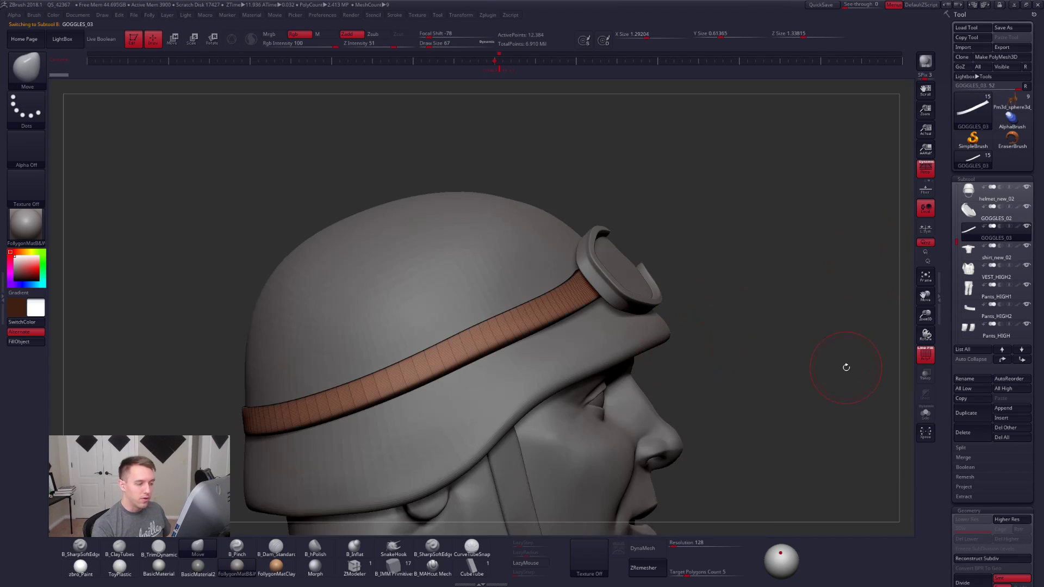
pyautogui.click(983, 560)
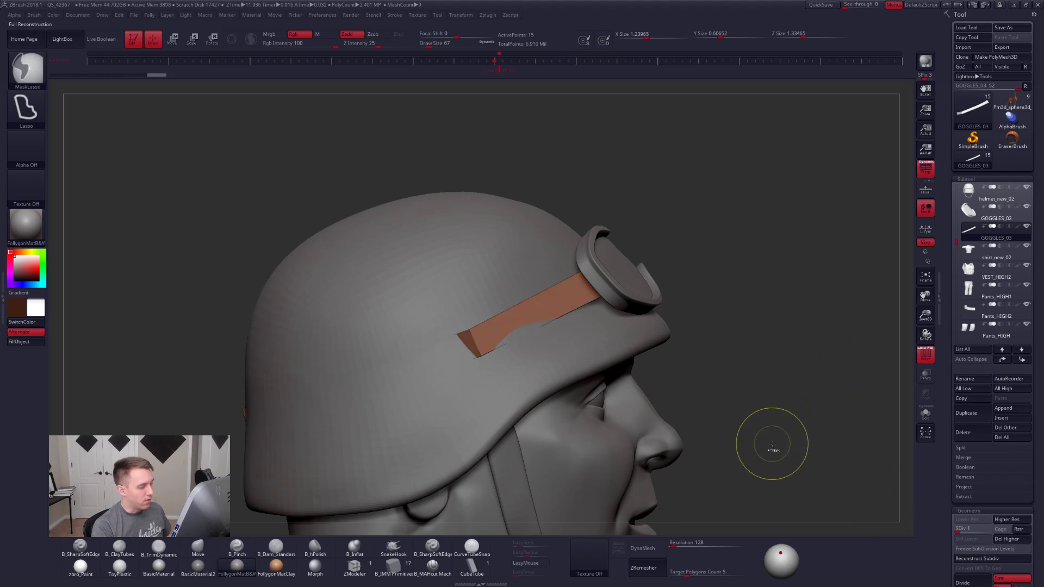
pyautogui.hotkey('ctrl', 'z')
pyautogui.hotkey('alt', 's')
pyautogui.moveTo(769, 450)
pyautogui.mouseDown()
pyautogui.moveTo(774, 498)
pyautogui.moveTo(786, 466)
pyautogui.moveTo(769, 459)
pyautogui.mouseUp()
pyautogui.hotkey('alt', 's')
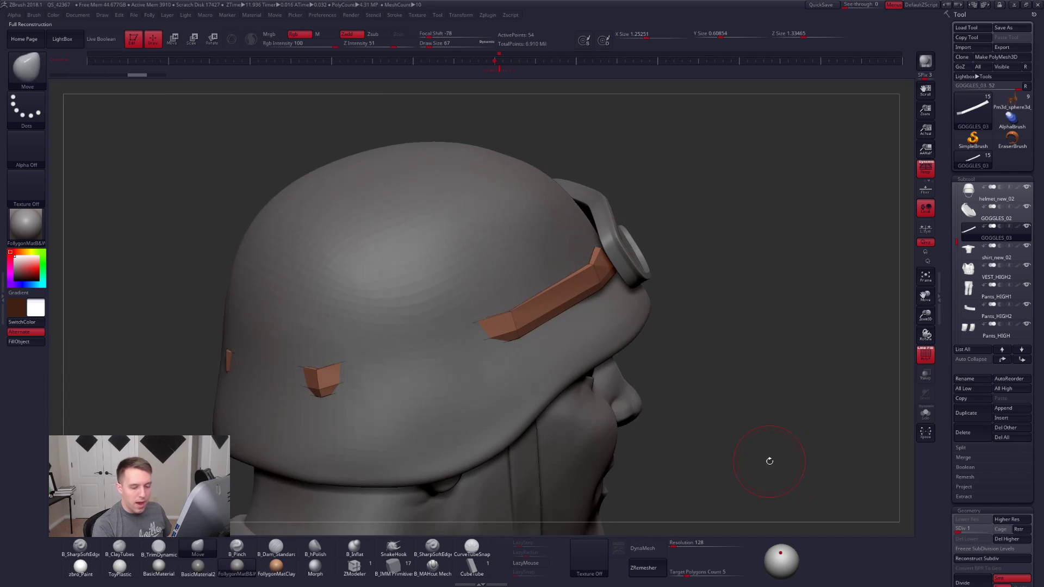
# Step: Bring the strap to subdivision level 3 and delete the levels above and below it
pyautogui.hotkey('ctrl', 'shift', 'z')
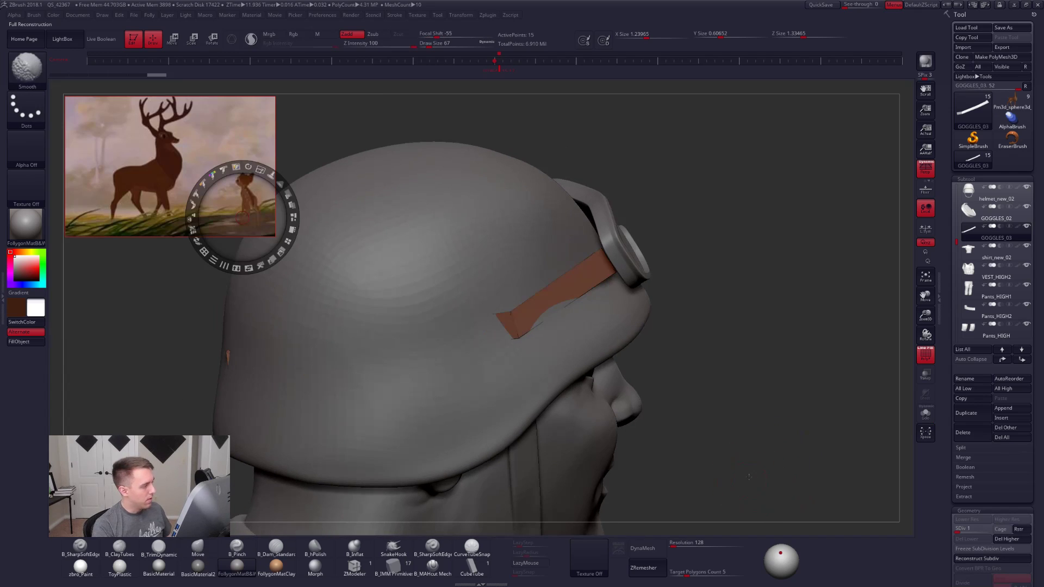
pyautogui.press('d')
pyautogui.press('d')
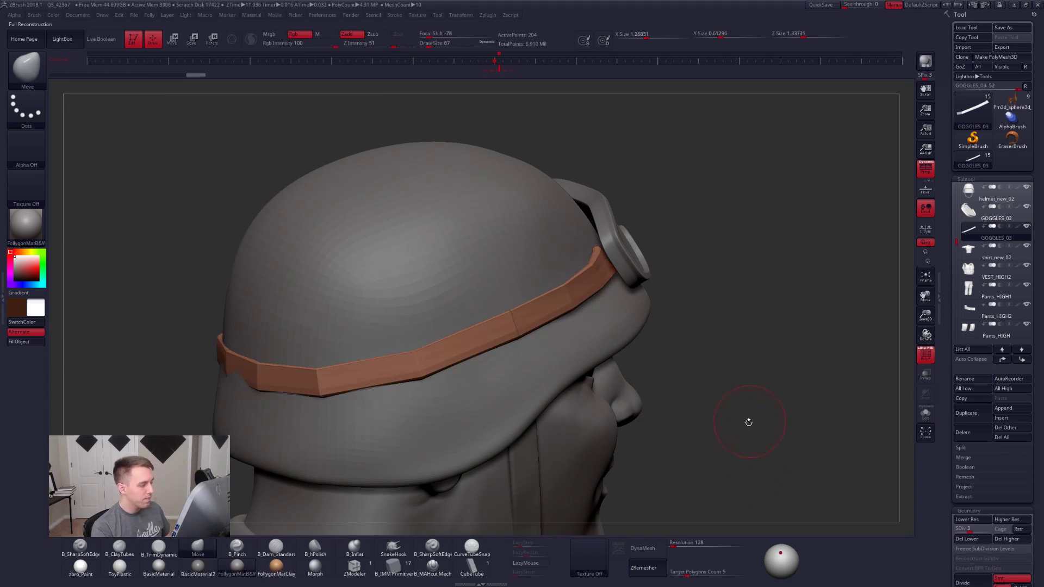
pyautogui.moveTo(761, 464); pyautogui.dragTo(759, 460)
pyautogui.click(1006, 542)
pyautogui.click(972, 541)
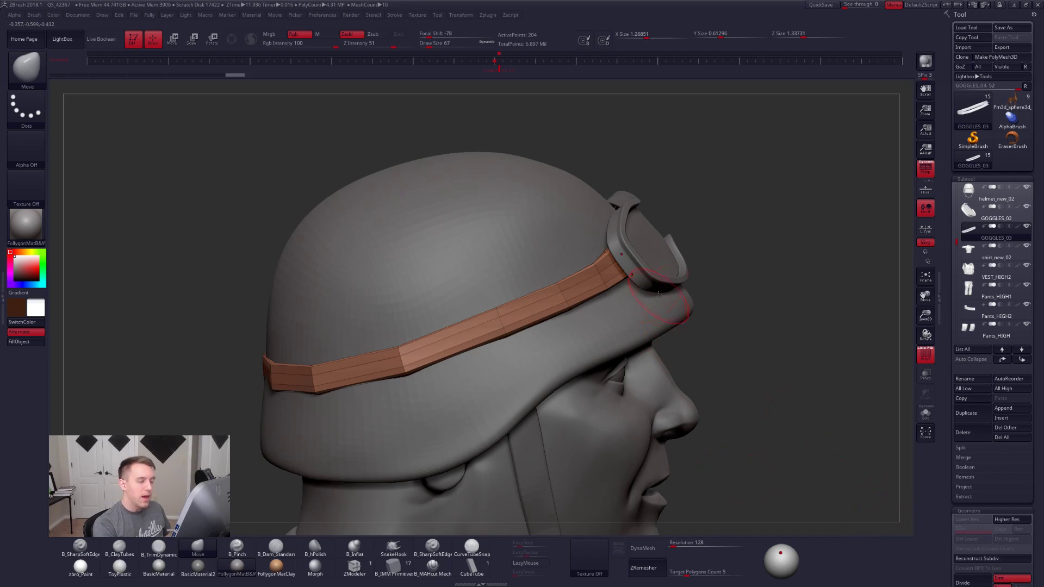
# Step: Select the goggles' frame GOGGLES_02, hide its wireframe and inspect it in isolation and together with the helmet and strap
pyautogui.keyDown('alt'); pyautogui.moveTo(672, 287); pyautogui.dragTo(649, 336, button='right'); pyautogui.keyUp('alt')
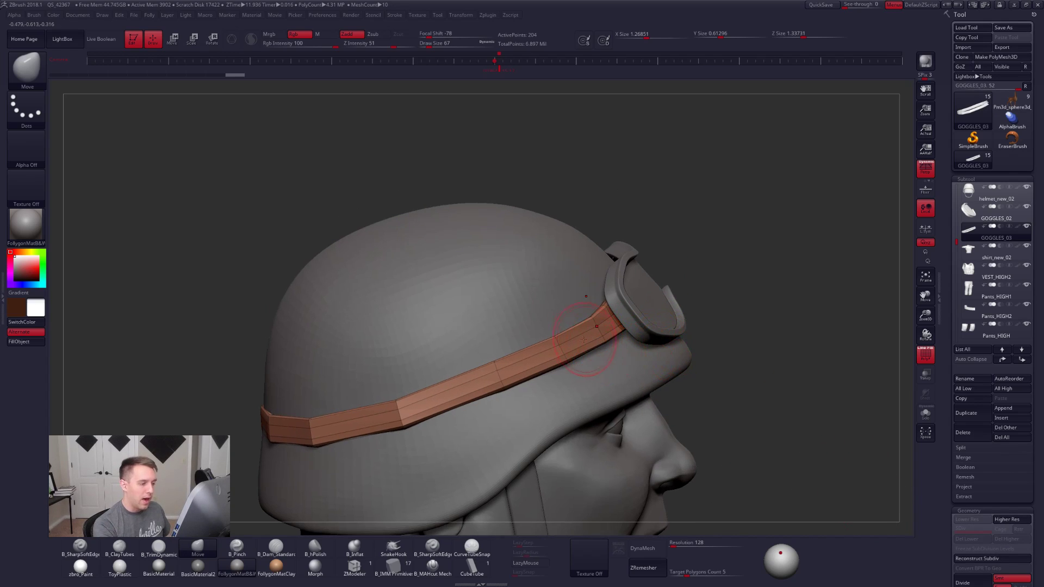
pyautogui.click(970, 211)
pyautogui.click(926, 413)
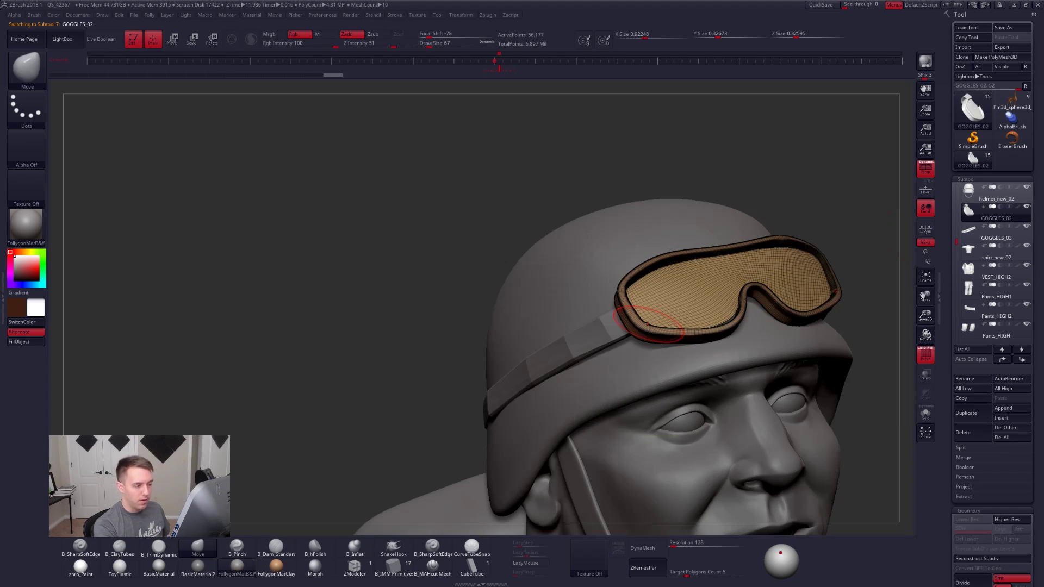
pyautogui.moveTo(616, 351)
pyautogui.keyDown('alt'); pyautogui.mouseDown(button='right')
pyautogui.moveTo(562, 380)
pyautogui.moveTo(596, 361)
pyautogui.moveTo(605, 335)
pyautogui.mouseUp(button='right'); pyautogui.keyUp('alt')
pyautogui.hotkey('shift', 'f')
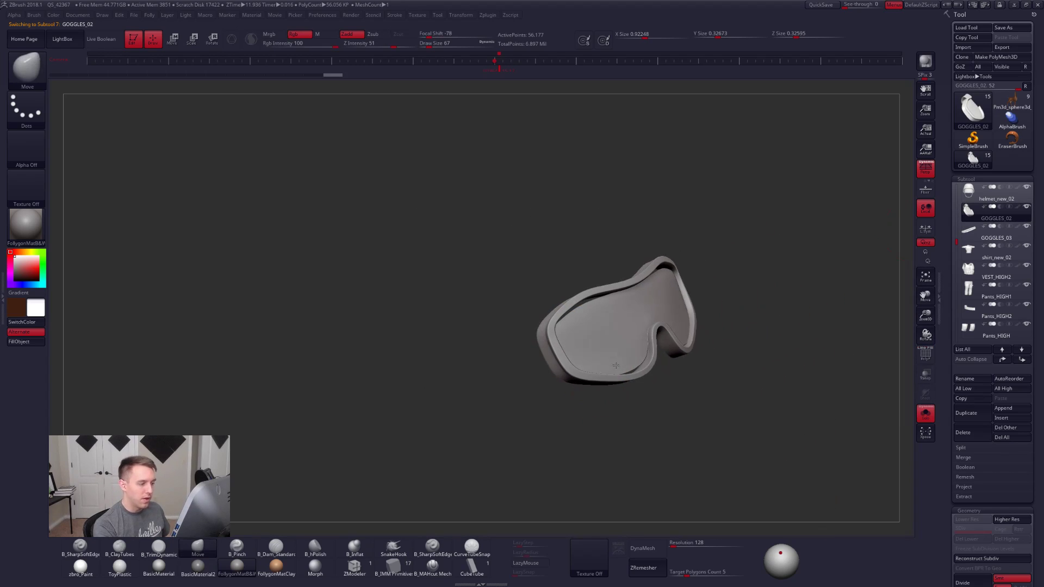
pyautogui.hotkey('alt', 'shift', 's')
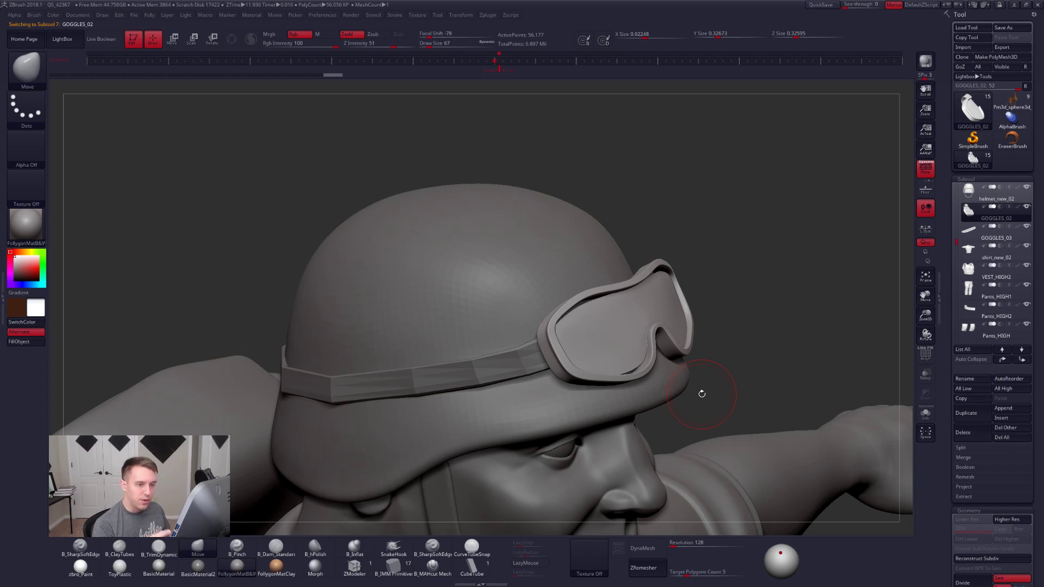
# Step: Select the goggles' strap GOGGLES_03, isolate it with its wireframe shown, and switch to the ZModeler brush
pyautogui.click(974, 241)
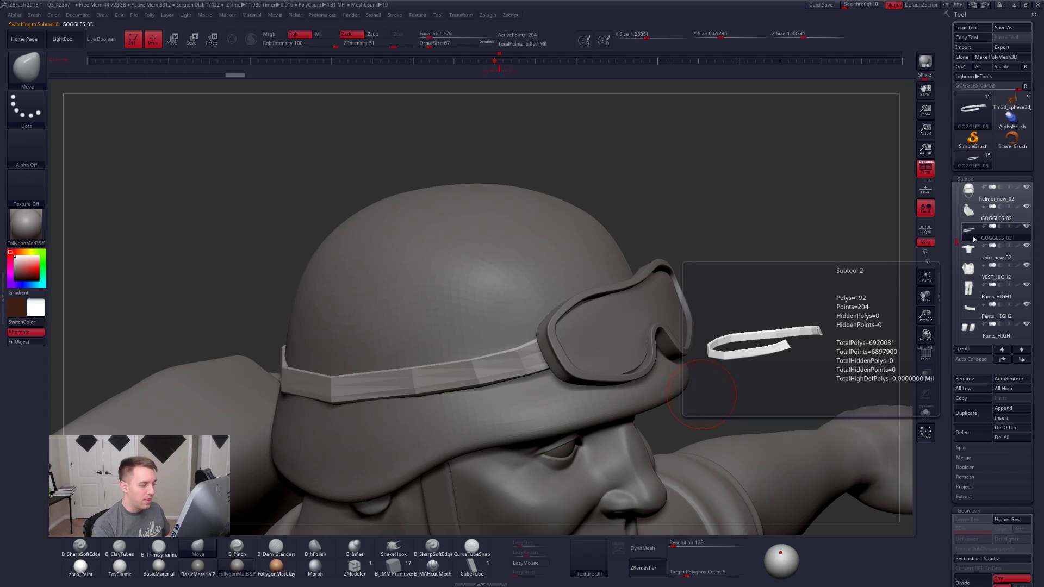
pyautogui.click(354, 568)
pyautogui.hotkey('alt', 'shift', 's')
pyautogui.hotkey('shift', 'f')
pyautogui.keyDown('alt'); pyautogui.moveTo(505, 362); pyautogui.dragTo(618, 361, button='right'); pyautogui.keyUp('alt')
# Step: Delete the strap's surplus lengthwise edge loops with the ZModeler edge action Delete targeting EdgeLoop Complete
pyautogui.press('space')
pyautogui.click(575, 409)
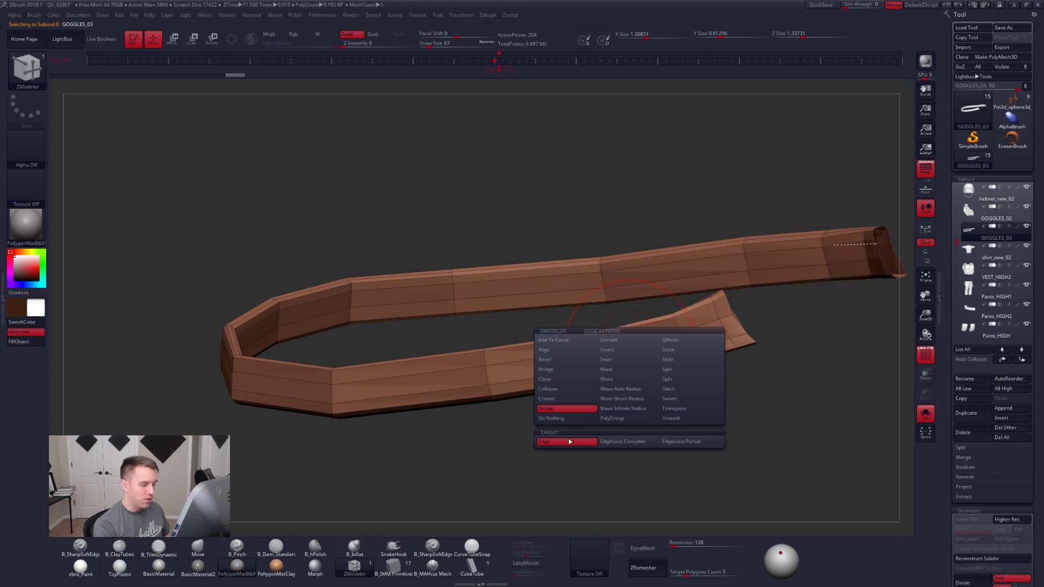
pyautogui.click(615, 442)
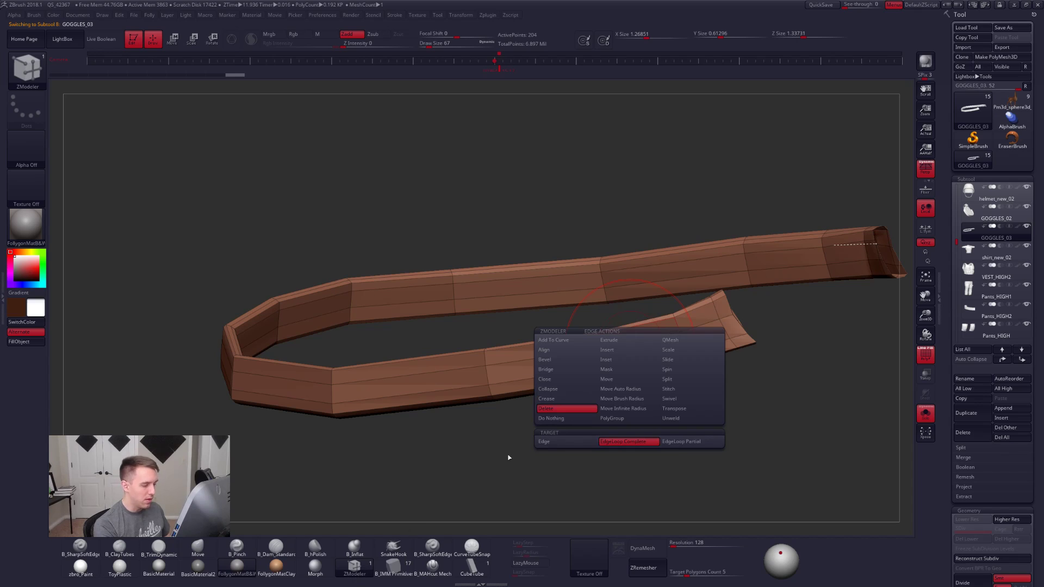
pyautogui.click(666, 341)
pyautogui.click(660, 357)
pyautogui.moveTo(657, 364)
pyautogui.mouseDown(button='right')
pyautogui.moveTo(702, 428)
pyautogui.moveTo(710, 373)
pyautogui.moveTo(718, 378)
pyautogui.moveTo(696, 380)
pyautogui.moveTo(729, 375)
pyautogui.moveTo(730, 357)
pyautogui.moveTo(679, 384)
pyautogui.moveTo(739, 422)
pyautogui.moveTo(661, 398)
pyautogui.moveTo(657, 386)
pyautogui.moveTo(629, 442)
pyautogui.moveTo(622, 386)
pyautogui.moveTo(651, 375)
pyautogui.mouseUp(button='right')
pyautogui.click(711, 376)
pyautogui.click(706, 380)
pyautogui.click(694, 380)
pyautogui.click(729, 394)
pyautogui.click(732, 356)
pyautogui.hotkey('alt', 's')
pyautogui.hotkey('alt', 's')
# Step: Crease the complete edge loops along the strap's rim and preview the mesh with dynamic subdivision
pyautogui.press('space')
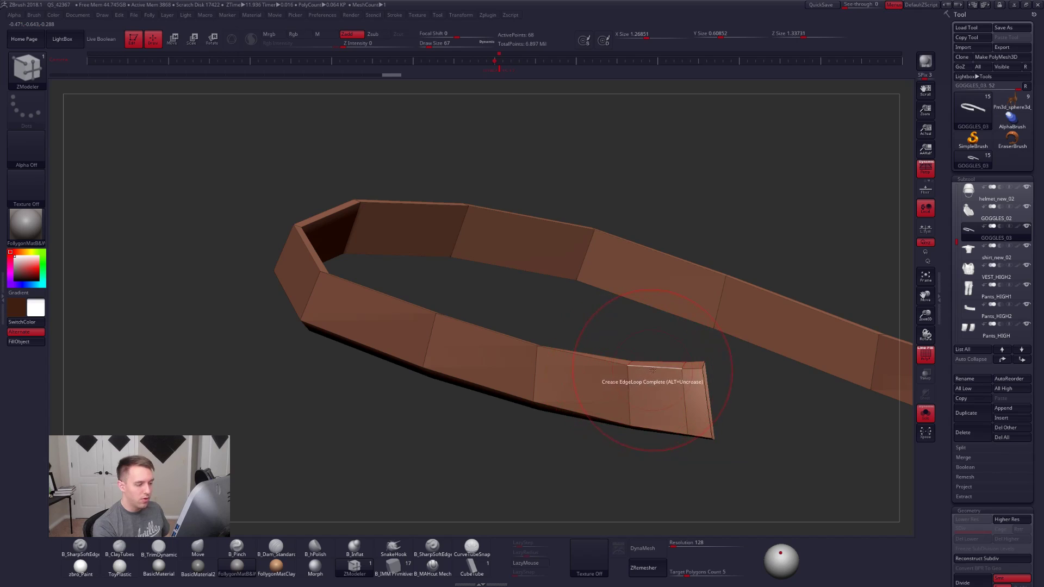
pyautogui.moveTo(653, 375)
pyautogui.mouseDown(button='right')
pyautogui.moveTo(653, 420)
pyautogui.moveTo(643, 389)
pyautogui.moveTo(625, 419)
pyautogui.moveTo(644, 386)
pyautogui.mouseUp(button='right')
pyautogui.click(595, 435)
pyautogui.press('d')
# Step: Switch to the Move brush, reduce its draw size to 18 and nudge the strap's lower edge near the goggles
pyautogui.press('b')
pyautogui.press('m')
pyautogui.press('v')
pyautogui.press('space')
pyautogui.moveTo(596, 379); pyautogui.dragTo(593, 378)
pyautogui.moveTo(595, 375); pyautogui.dragTo(600, 368, button='right')
pyautogui.keyDown('ctrl'); pyautogui.moveTo(601, 368); pyautogui.dragTo(603, 377, button='right'); pyautogui.keyUp('ctrl')
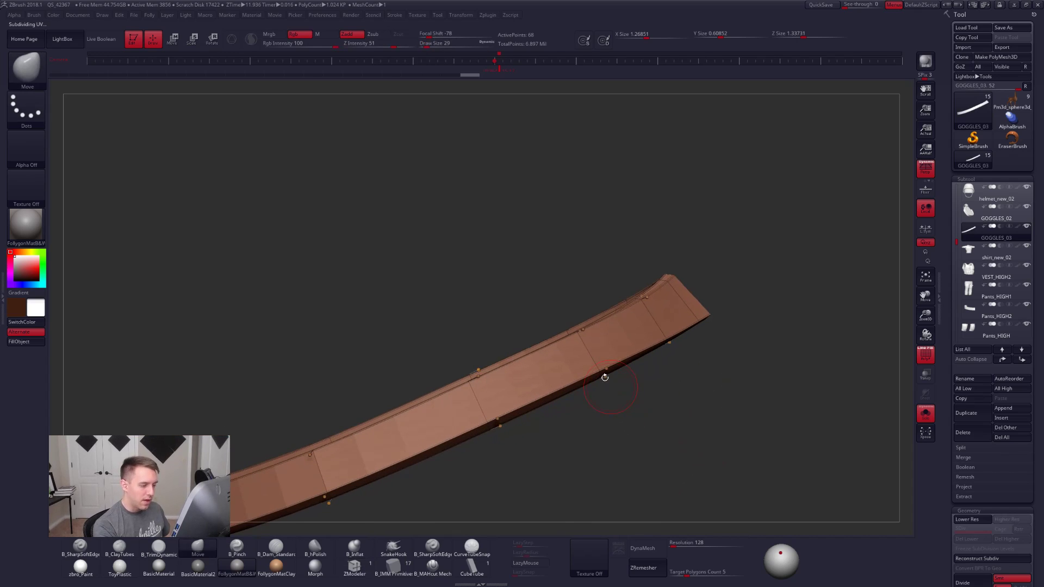
pyautogui.hotkey('alt', 's')
pyautogui.press('space')
pyautogui.moveTo(608, 377)
pyautogui.mouseDown()
pyautogui.moveTo(606, 366)
pyautogui.moveTo(612, 373)
pyautogui.mouseUp()
# Step: Turn off dynamic subdivision and adjust the strap's low-poly points along the side and back of the helmet
pyautogui.hotkey('shift', 'd')
pyautogui.press('space')
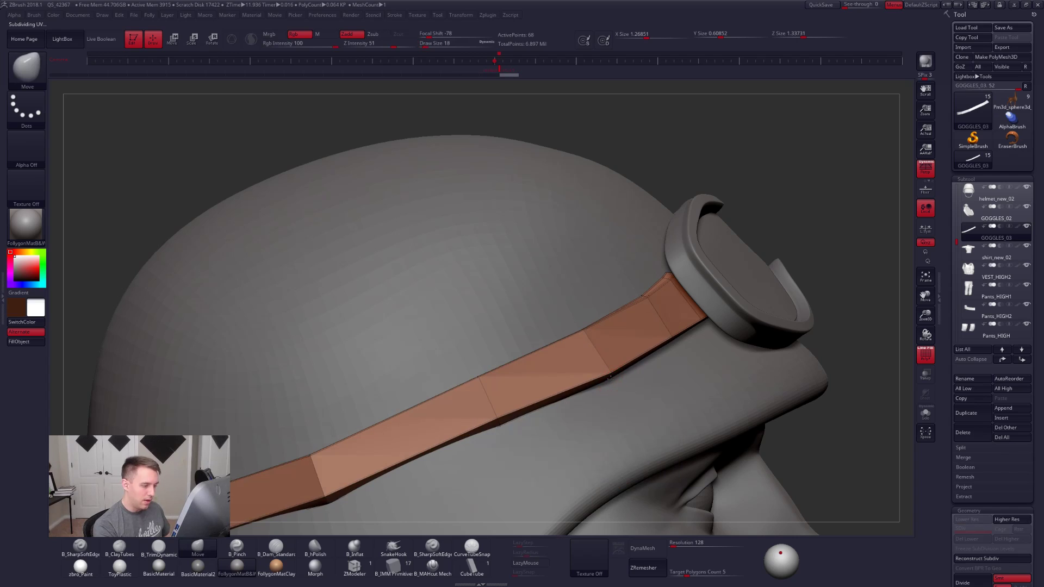
pyautogui.press('space')
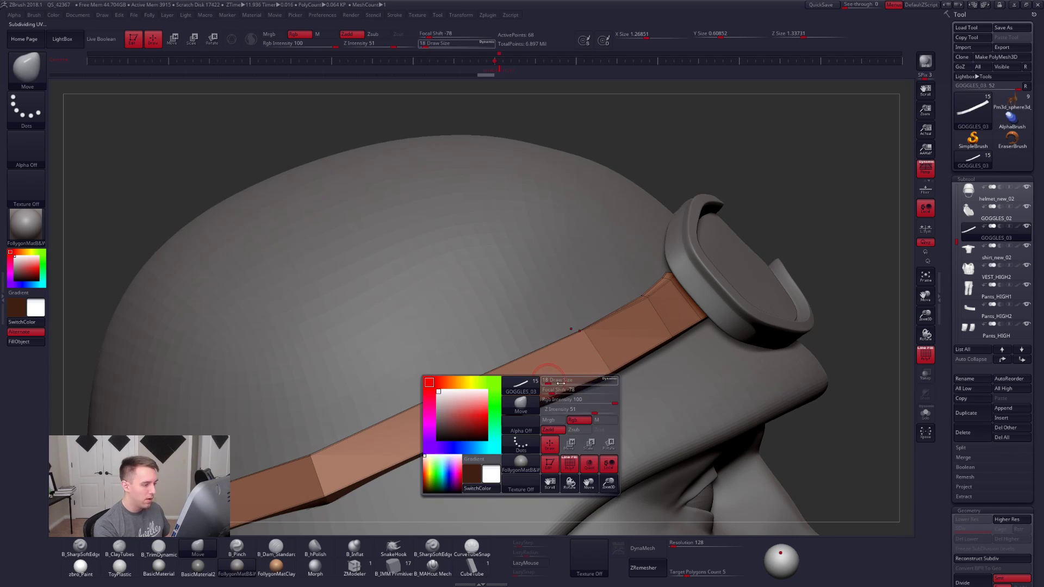
pyautogui.moveTo(574, 394); pyautogui.dragTo(581, 393)
pyautogui.keyDown('alt'); pyautogui.moveTo(500, 430); pyautogui.dragTo(617, 362); pyautogui.keyUp('alt')
pyautogui.moveTo(477, 409); pyautogui.dragTo(481, 416)
pyautogui.keyDown('alt'); pyautogui.moveTo(337, 490); pyautogui.dragTo(622, 427); pyautogui.keyUp('alt')
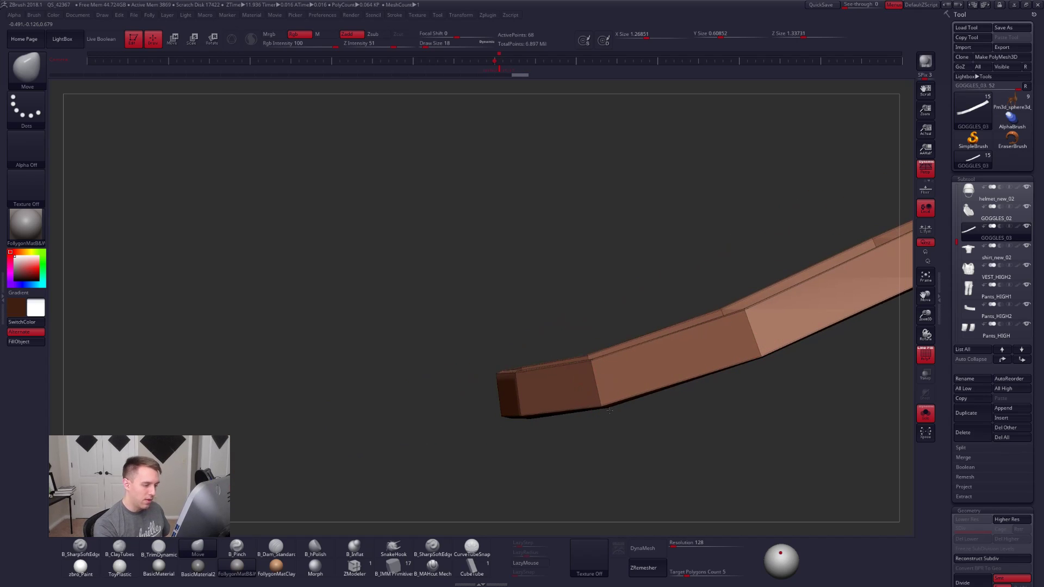
pyautogui.press('f')
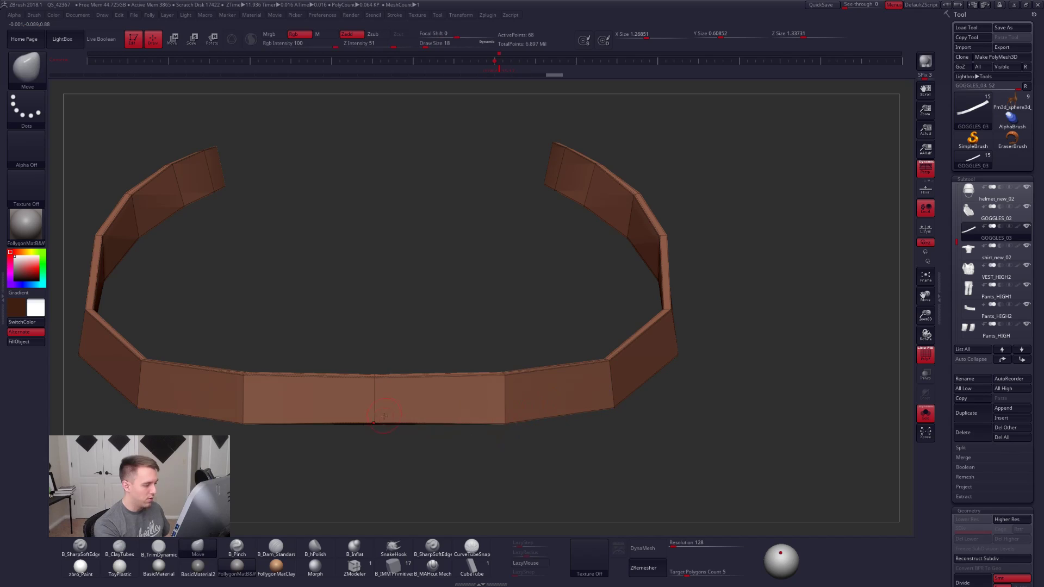
pyautogui.moveTo(707, 435)
pyautogui.keyDown('alt'); pyautogui.mouseDown()
pyautogui.moveTo(718, 388)
pyautogui.moveTo(687, 368)
pyautogui.moveTo(707, 377)
pyautogui.moveTo(664, 378)
pyautogui.moveTo(660, 352)
pyautogui.mouseUp(); pyautogui.keyUp('alt')
# Step: Turn on dynamic subdivision, show the helmet and reshape the strap around its side and back with a large Move brush
pyautogui.press('d')
pyautogui.hotkey('shift', 'f')
pyautogui.hotkey('alt', 's')
pyautogui.press('space')
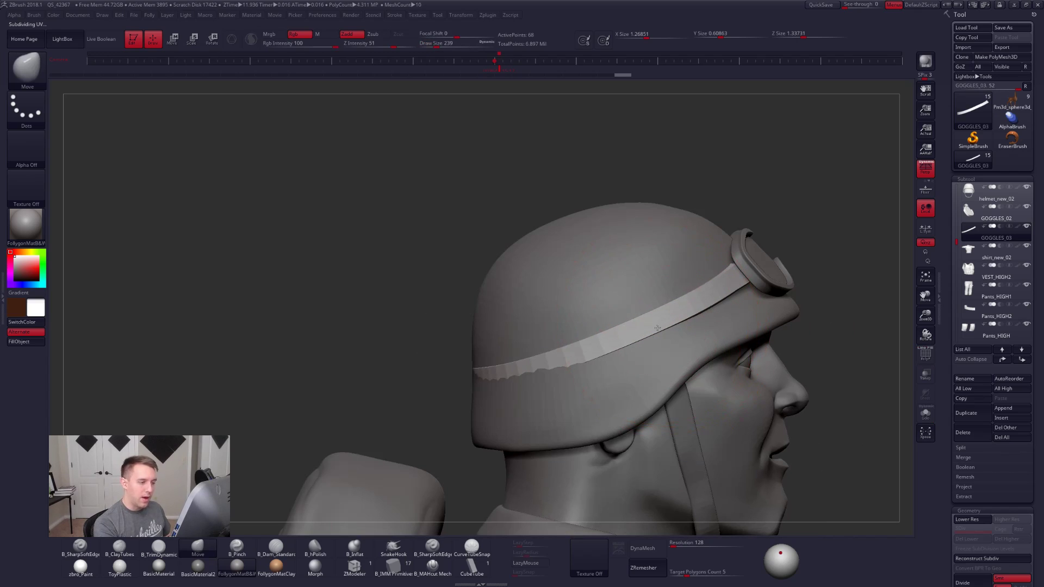
pyautogui.moveTo(484, 388); pyautogui.dragTo(488, 384)
pyautogui.moveTo(594, 359); pyautogui.dragTo(659, 321)
pyautogui.moveTo(662, 345); pyautogui.dragTo(572, 389, button='right')
pyautogui.moveTo(581, 388); pyautogui.dragTo(601, 378)
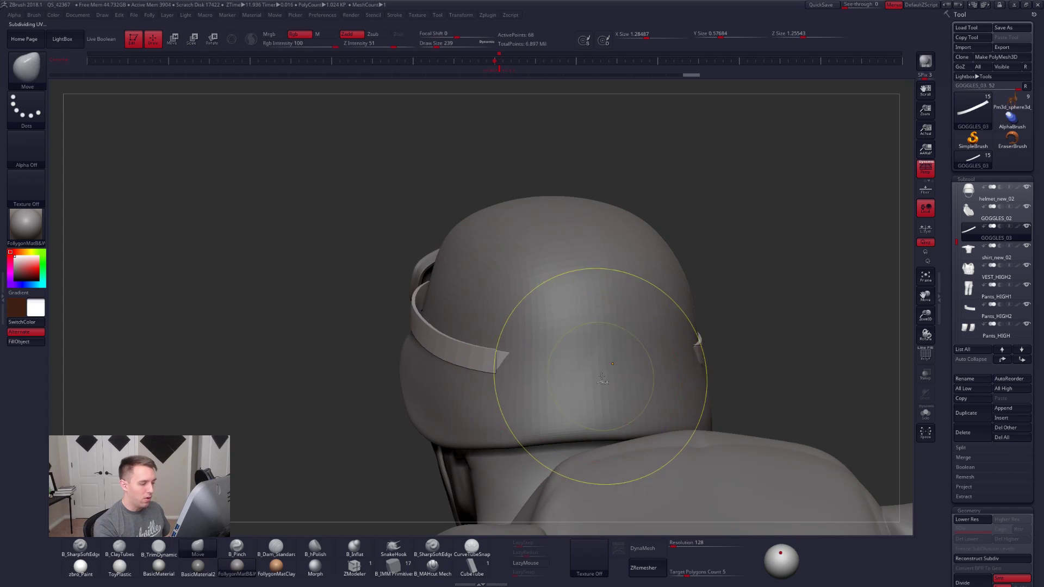
pyautogui.moveTo(462, 365)
pyautogui.mouseDown(button='right')
pyautogui.moveTo(571, 330)
pyautogui.moveTo(584, 413)
pyautogui.moveTo(580, 357)
pyautogui.moveTo(667, 396)
pyautogui.moveTo(633, 375)
pyautogui.moveTo(574, 384)
pyautogui.moveTo(606, 371)
pyautogui.mouseUp(button='right')
pyautogui.hotkey('alt', 's')
pyautogui.press('space')
pyautogui.click(611, 364)
# Step: Isolate the strap, turn off its dynamic subdivision and display its wireframe at one end
pyautogui.hotkey('shift', 'f')
pyautogui.moveTo(670, 322)
pyautogui.mouseDown(button='right')
pyautogui.moveTo(566, 392)
pyautogui.moveTo(607, 362)
pyautogui.mouseUp(button='right')
pyautogui.hotkey('shift', 'd')
pyautogui.hotkey('shift', 'd')
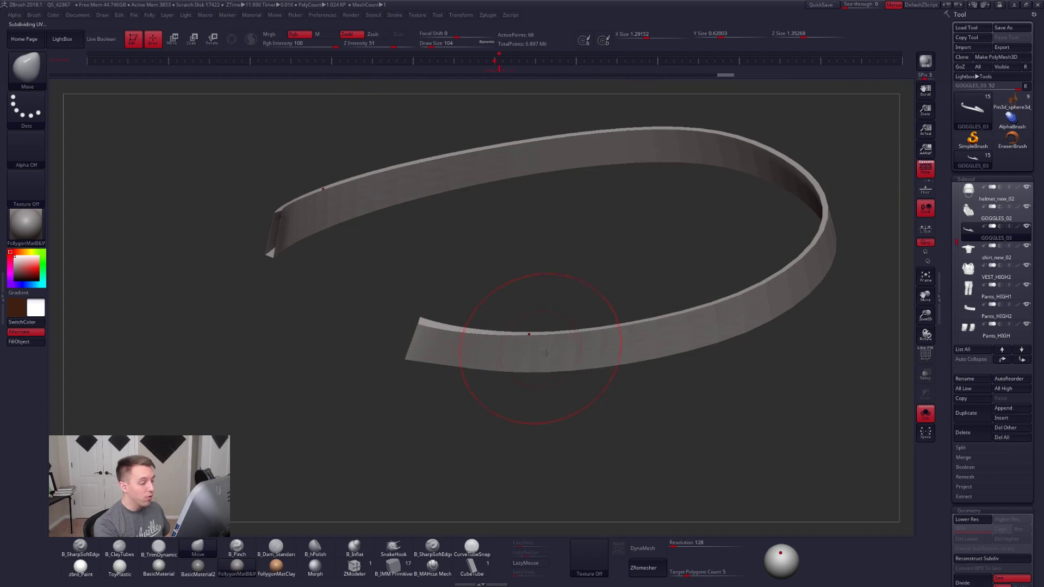
pyautogui.keyDown('alt'); pyautogui.moveTo(536, 350); pyautogui.dragTo(551, 366, button='right'); pyautogui.keyUp('alt')
pyautogui.press('space')
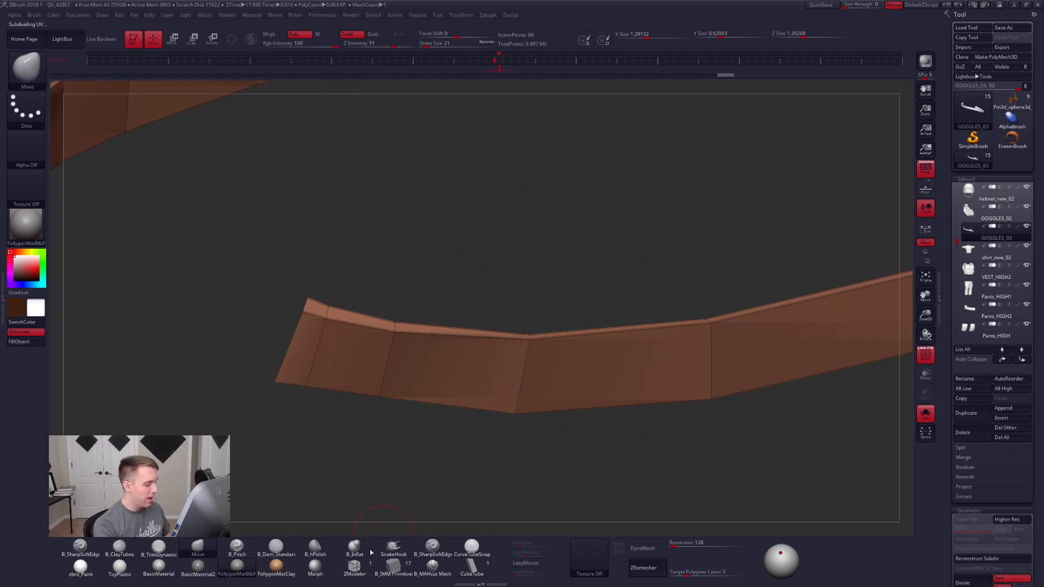
# Step: Bevel the strap's long border edge loops with the ZModeler edge action Bevel
pyautogui.click(355, 566)
pyautogui.click(561, 340)
pyautogui.press('space')
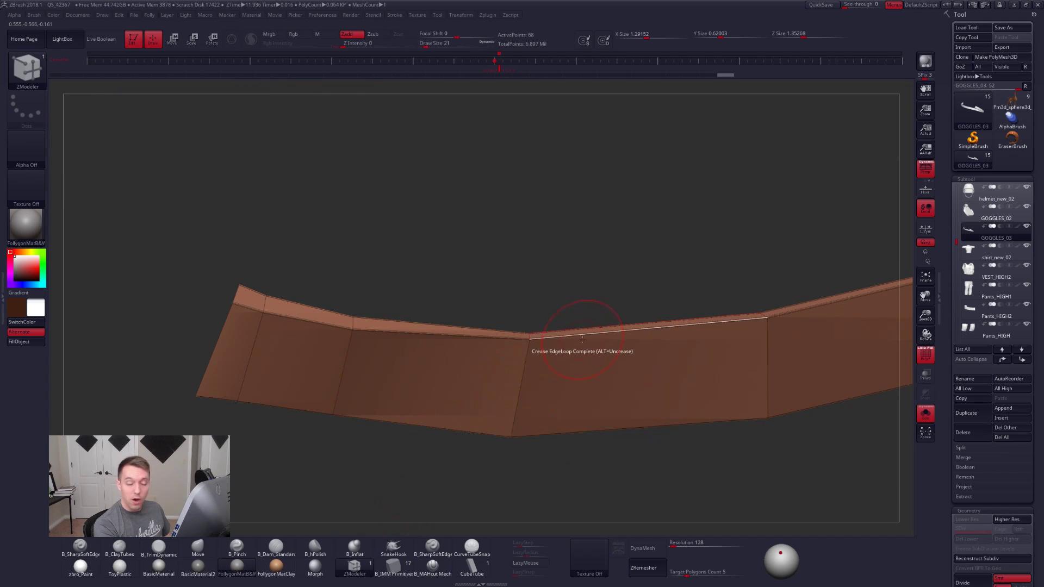
pyautogui.press('space')
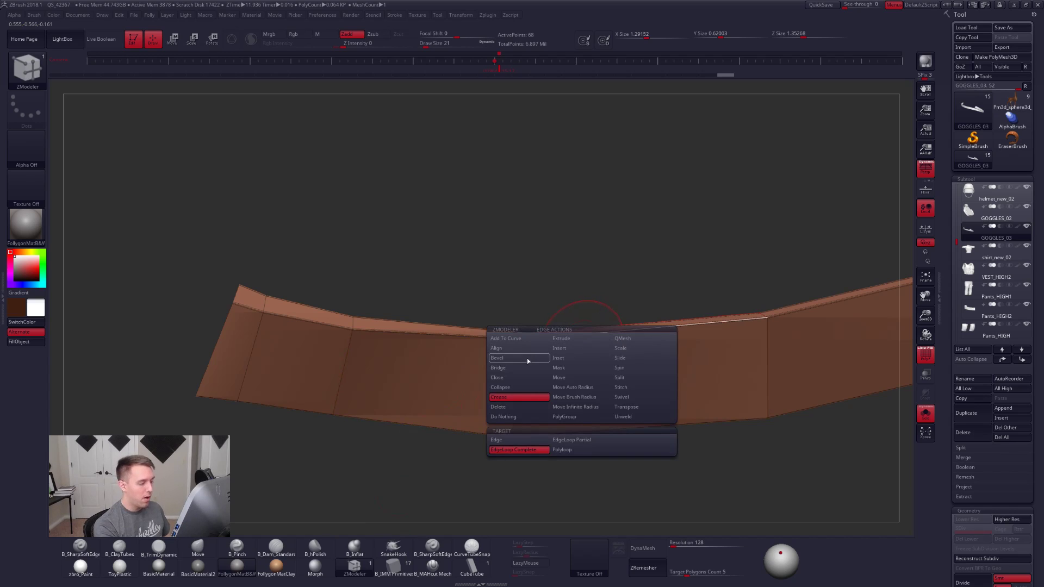
pyautogui.click(530, 360)
pyautogui.click(598, 333)
pyautogui.click(571, 435)
pyautogui.moveTo(565, 468); pyautogui.dragTo(556, 426)
pyautogui.click(494, 414)
pyautogui.click(529, 345)
# Step: Turn on dynamic subdivision for the strap, hide its wireframe, show the whole soldier and activate the Move brush
pyautogui.press('d')
pyautogui.moveTo(642, 430); pyautogui.dragTo(585, 388)
pyautogui.hotkey('shift', 'f')
pyautogui.hotkey('alt', 's')
pyautogui.moveTo(654, 402)
pyautogui.mouseDown()
pyautogui.moveTo(577, 402)
pyautogui.moveTo(674, 397)
pyautogui.moveTo(816, 459)
pyautogui.moveTo(748, 422)
pyautogui.moveTo(805, 416)
pyautogui.mouseUp()
pyautogui.press('b')
pyautogui.press('m')
pyautogui.press('v')
# Step: Try subdividing the strap five times and adjust its fit around the helmet with a large Move brush
pyautogui.hotkey('ctrl', 'd')
pyautogui.hotkey('ctrl', 'd')
pyautogui.hotkey('ctrl', 'd')
pyautogui.hotkey('ctrl', 'd')
pyautogui.hotkey('ctrl', 'd')
pyautogui.press('space')
pyautogui.moveTo(589, 310); pyautogui.dragTo(608, 312)
pyautogui.moveTo(797, 446); pyautogui.dragTo(767, 459)
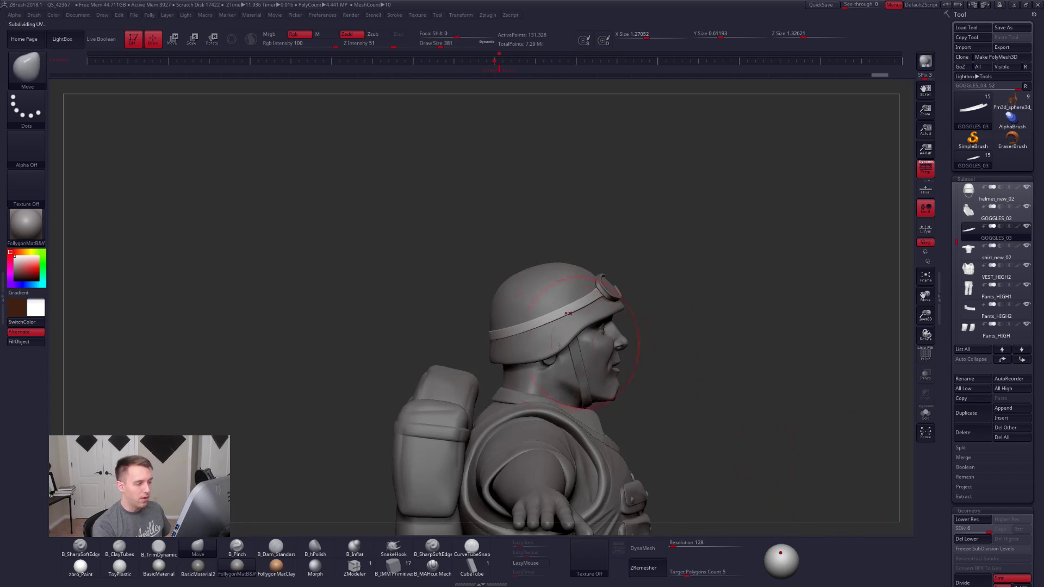
# Step: Bring the strap back down from its added subdivisions to the low-poly mesh
pyautogui.hotkey('shift', 'd')
pyautogui.hotkey('shift', 'd')
pyautogui.hotkey('shift', 'd')
pyautogui.hotkey('shift', 'd')
pyautogui.hotkey('shift', 'd')
pyautogui.press('ctrl')
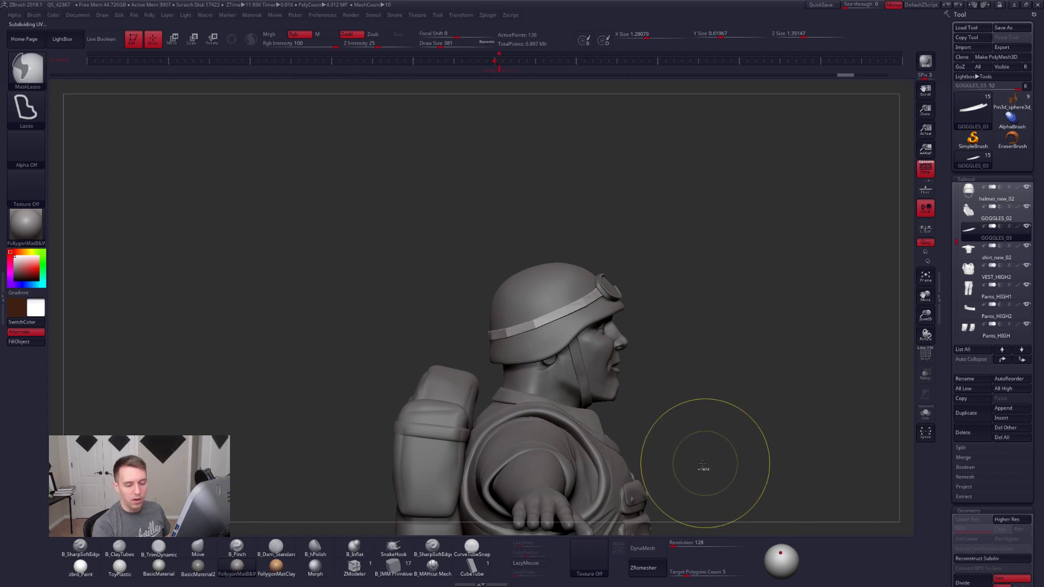
# Step: Select the goggles' frame GOGGLES_02 and inspect it alone and together with the rest of the soldier
pyautogui.keyDown('alt'); pyautogui.click(609, 288); pyautogui.keyUp('alt')
pyautogui.moveTo(653, 327); pyautogui.dragTo(648, 378)
pyautogui.hotkey('alt', 's')
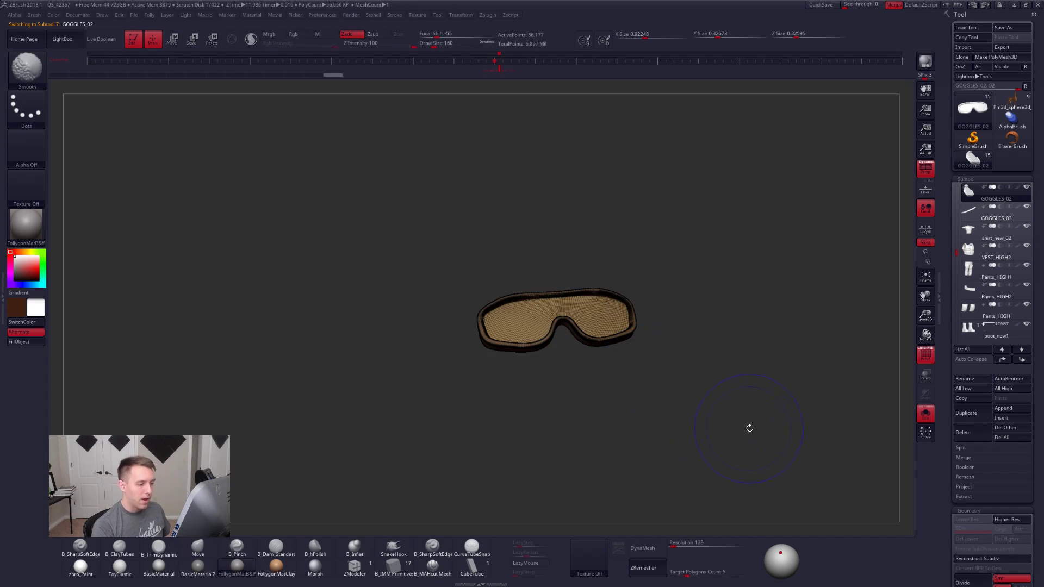
pyautogui.hotkey('alt', 's')
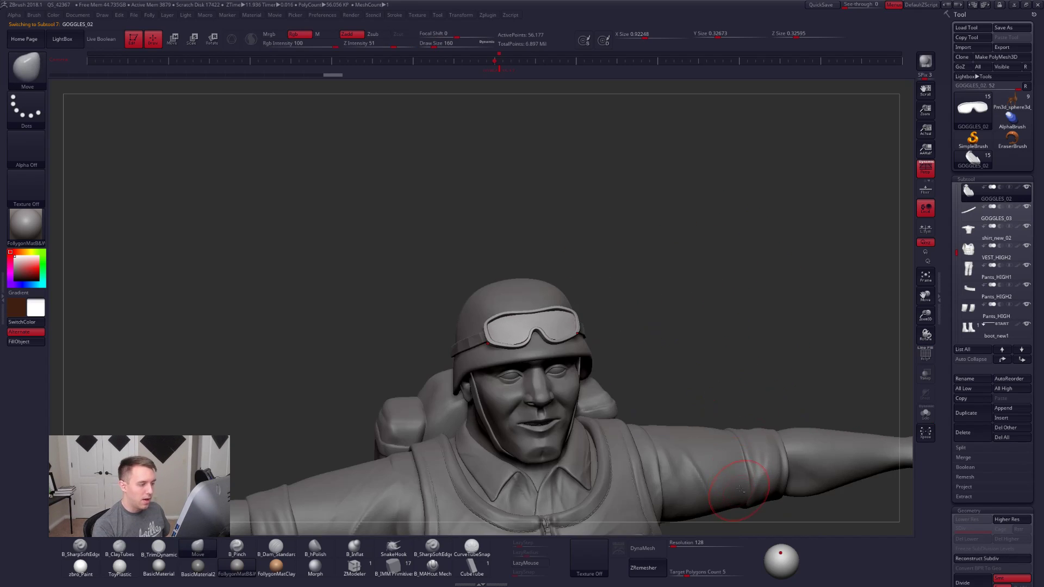
pyautogui.press('b')
pyautogui.press('m')
pyautogui.press('v')
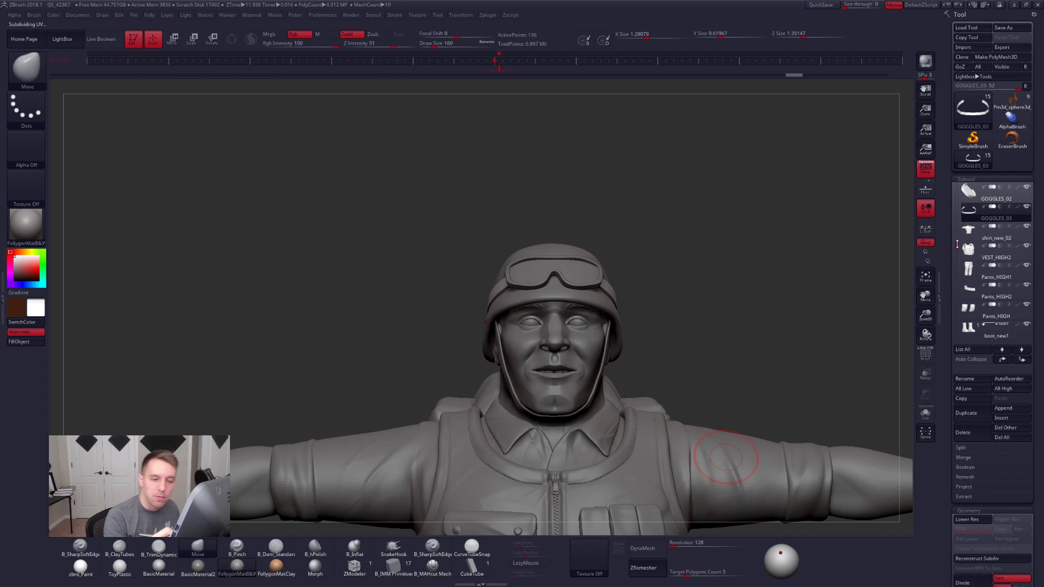
# Step: Select the helmet helmet_new_02 and inspect it with its chin strap in isolation
pyautogui.scroll(4, 964, 207)
pyautogui.scroll(1, 963, 207)
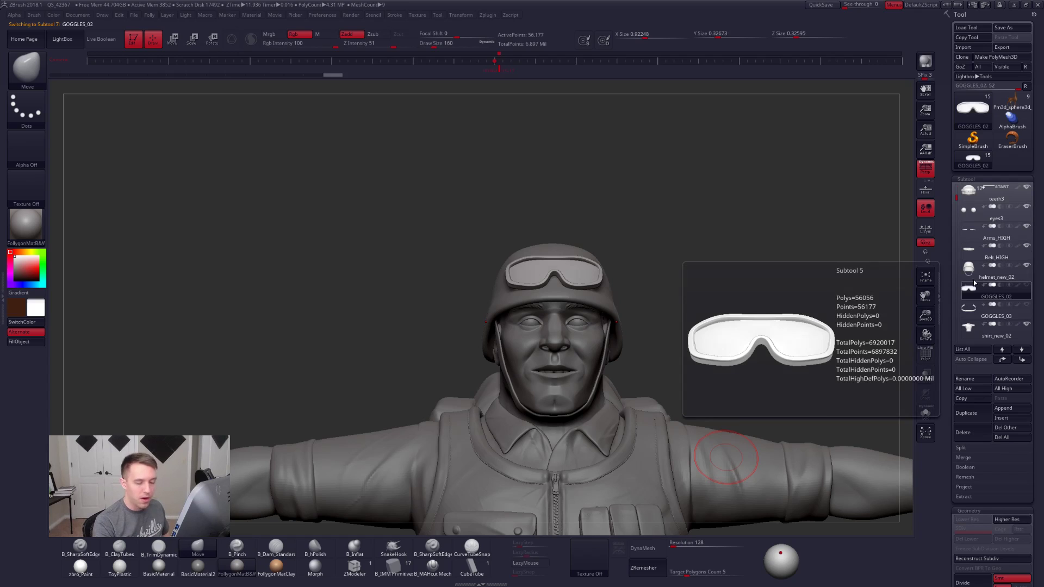
pyautogui.click(979, 273)
pyautogui.hotkey('alt', 's')
pyautogui.moveTo(604, 370)
pyautogui.mouseDown(button='right')
pyautogui.moveTo(635, 356)
pyautogui.moveTo(680, 359)
pyautogui.moveTo(642, 408)
pyautogui.mouseUp(button='right')
pyautogui.hotkey('shift', 'f')
pyautogui.hotkey('shift', 'f')
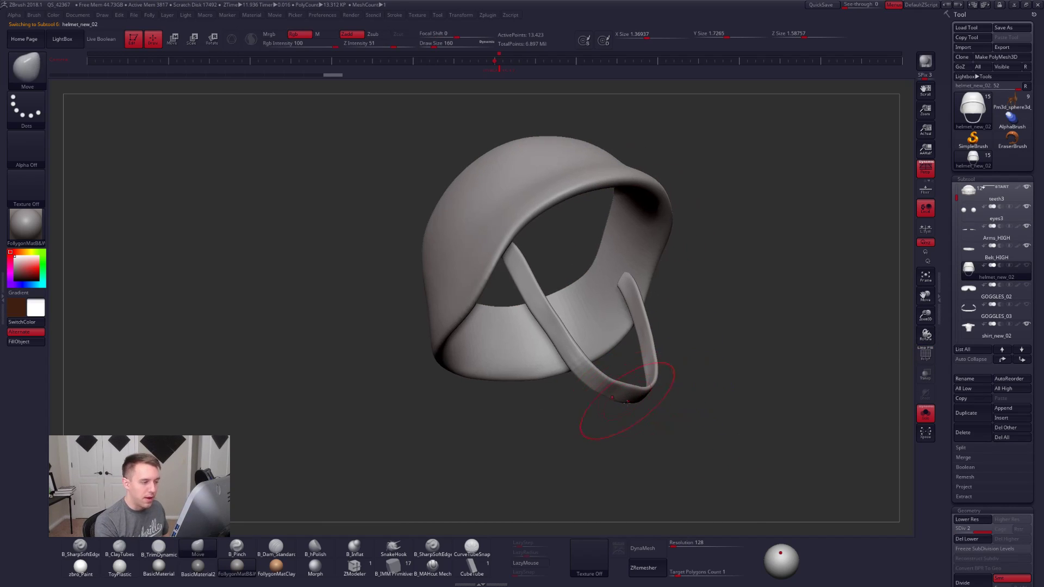
# Step: Show the other subtools and hide the helmet and goggles to uncover the soldier's head
pyautogui.hotkey('alt', 's')
pyautogui.click(996, 251)
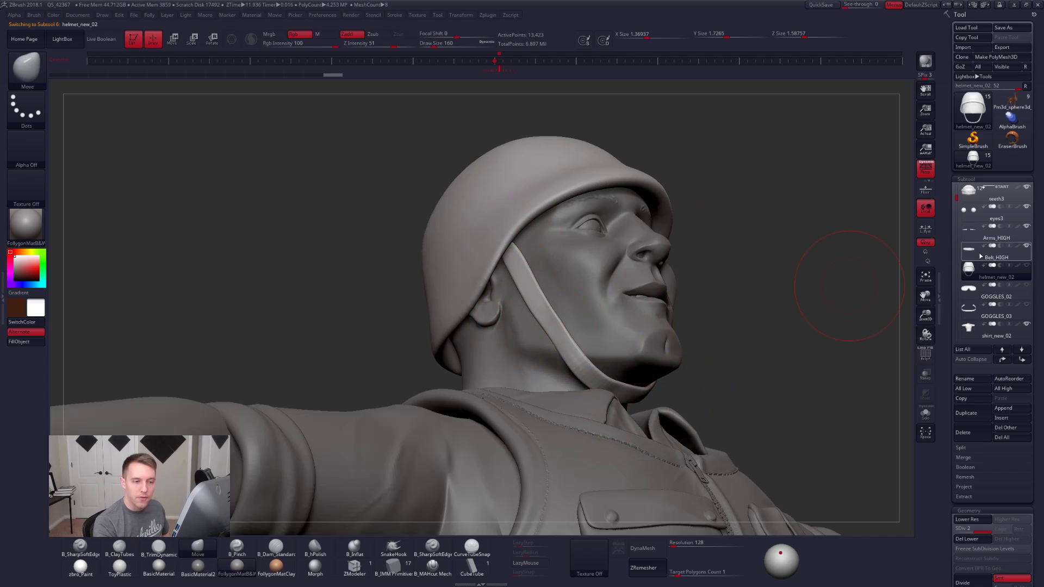
pyautogui.click(1026, 264)
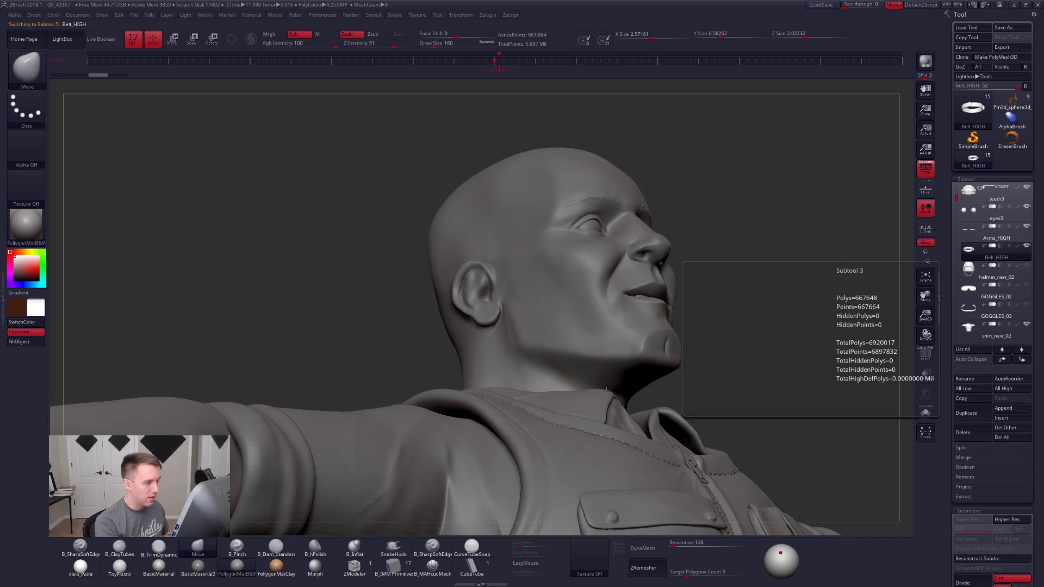
pyautogui.moveTo(607, 391); pyautogui.dragTo(696, 296, button='right')
pyautogui.press('space')
pyautogui.moveTo(707, 294); pyautogui.dragTo(696, 295)
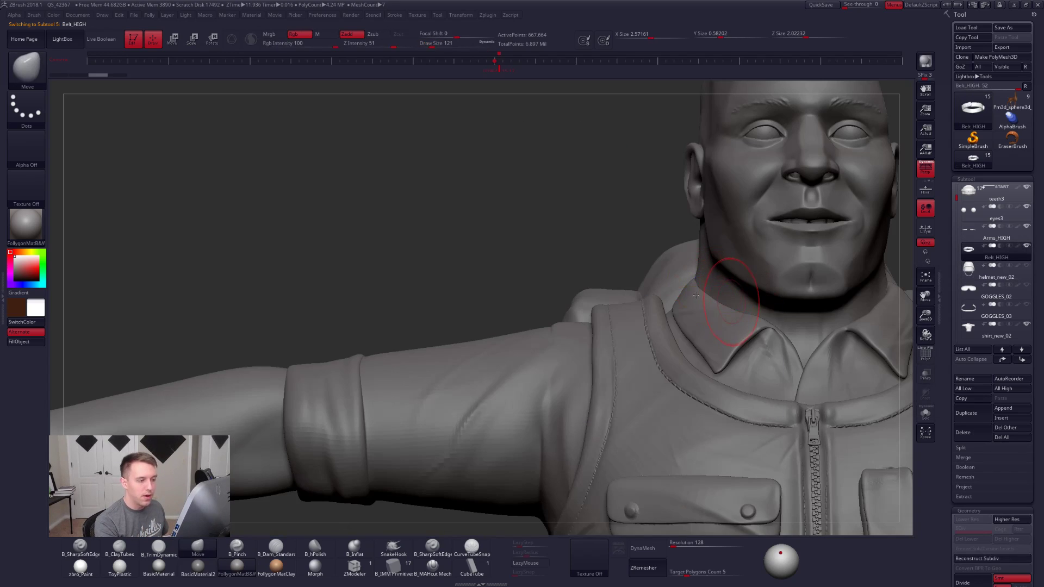
pyautogui.keyDown('ctrl'); pyautogui.moveTo(696, 295); pyautogui.dragTo(705, 328, button='right'); pyautogui.keyUp('ctrl')
# Step: Select the head subtool soldier, isolate it and frame it in the view
pyautogui.keyDown('alt'); pyautogui.click(718, 400); pyautogui.keyUp('alt')
pyautogui.keyDown('ctrl'); pyautogui.moveTo(718, 400); pyautogui.dragTo(680, 430, button='right'); pyautogui.keyUp('ctrl')
pyautogui.hotkey('shift', 's')
pyautogui.press('f')
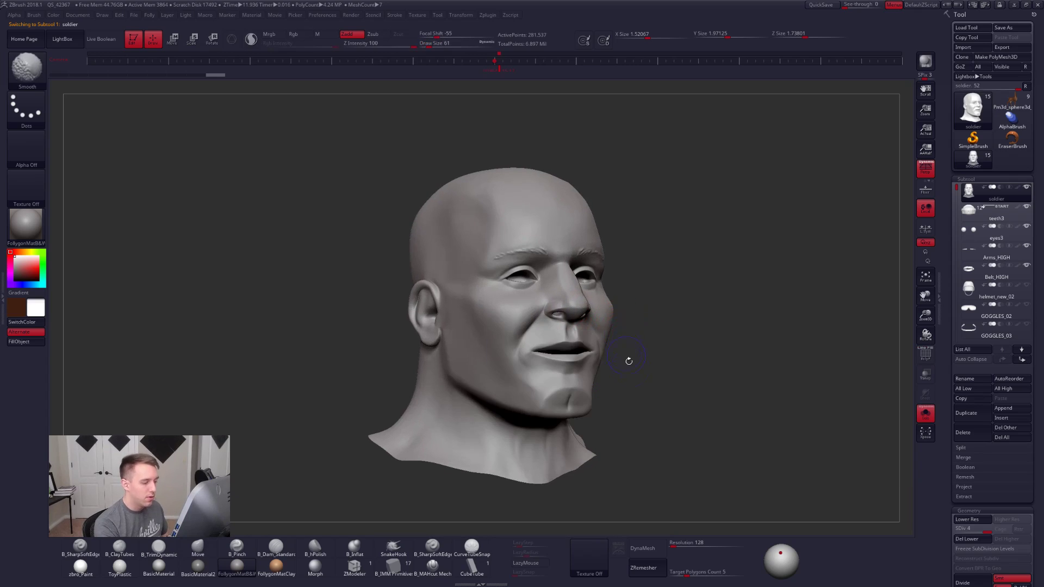
# Step: Lower the head to subdivision level 1 and display its wireframe
pyautogui.hotkey('shift', 'd')
pyautogui.hotkey('shift', 's')
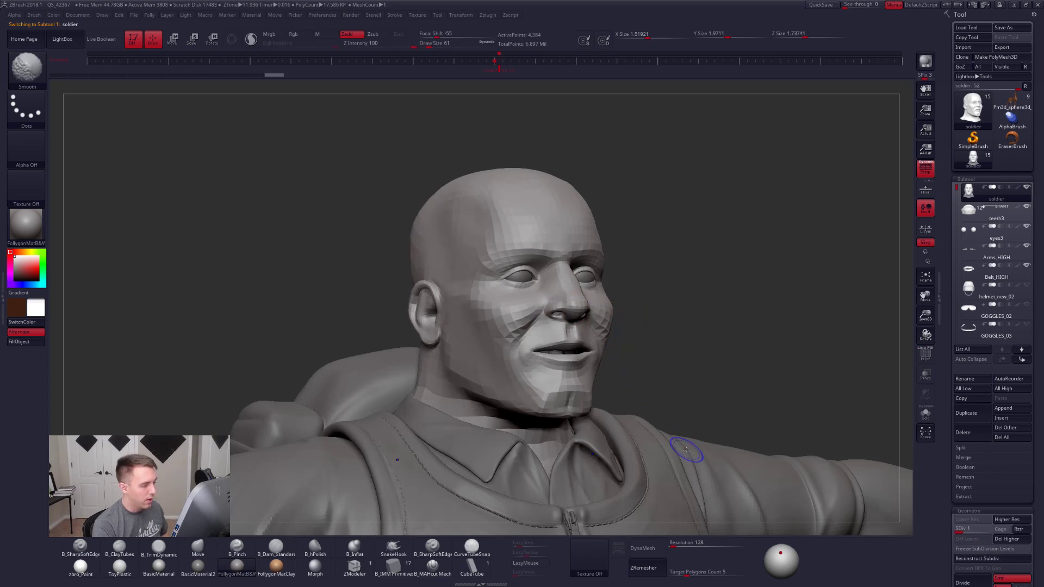
pyautogui.hotkey('shift', 'f')
pyautogui.moveTo(704, 437); pyautogui.dragTo(620, 376, button='right')
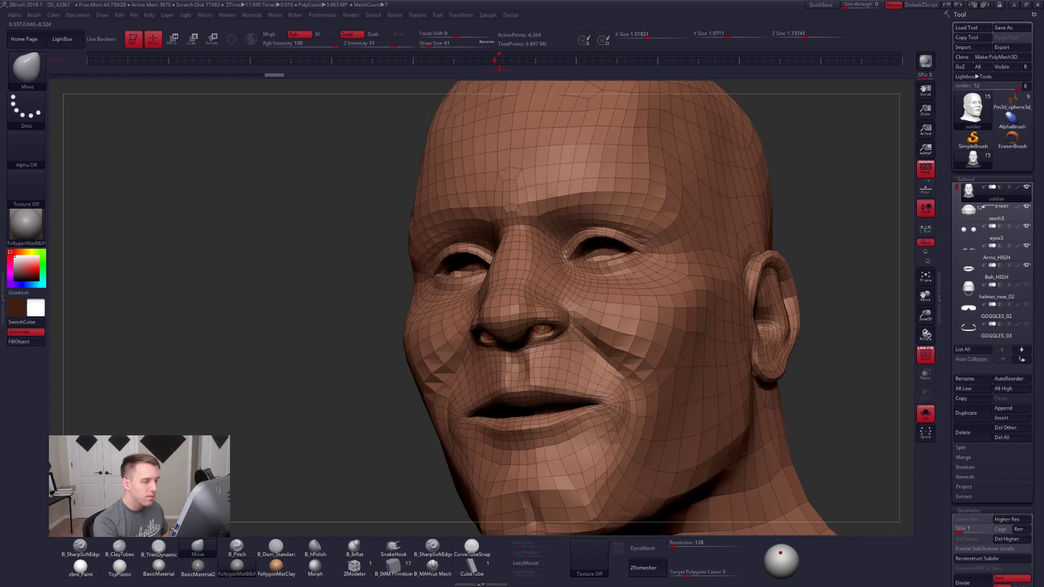
# Step: Examine the head's topology around the eyes, nose and forehead, comparing its lower subdivision levels
pyautogui.keyDown('ctrl'); pyautogui.moveTo(630, 278); pyautogui.dragTo(643, 286, button='right'); pyautogui.keyUp('ctrl')
pyautogui.press('space')
pyautogui.click(648, 288)
pyautogui.moveTo(661, 321); pyautogui.dragTo(672, 282, button='right')
pyautogui.press('d')
pyautogui.press('d')
pyautogui.press('d')
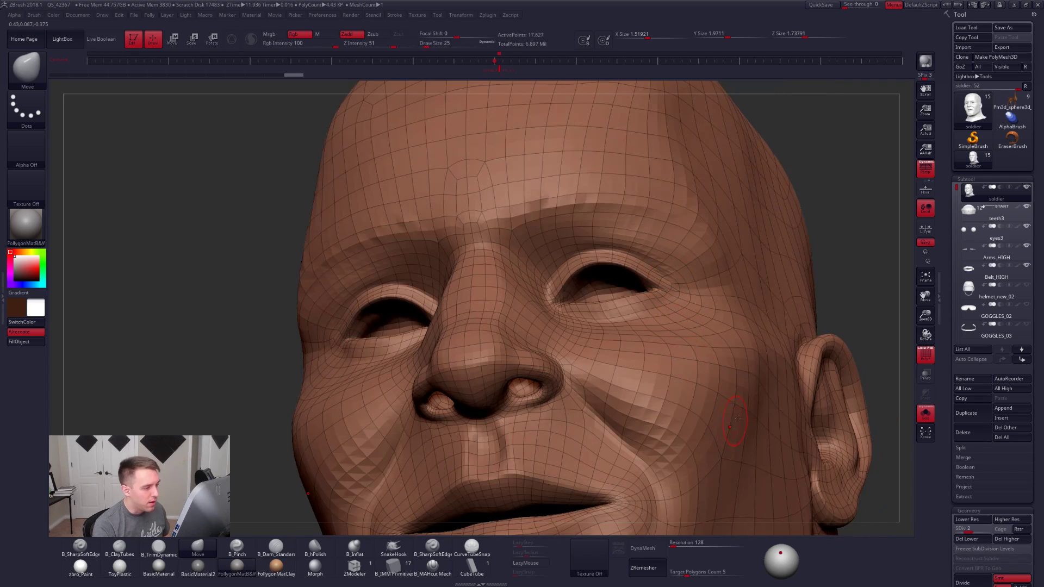
pyautogui.hotkey('shift', 'd')
pyautogui.hotkey('shift', 'd')
pyautogui.hotkey('shift', 'd')
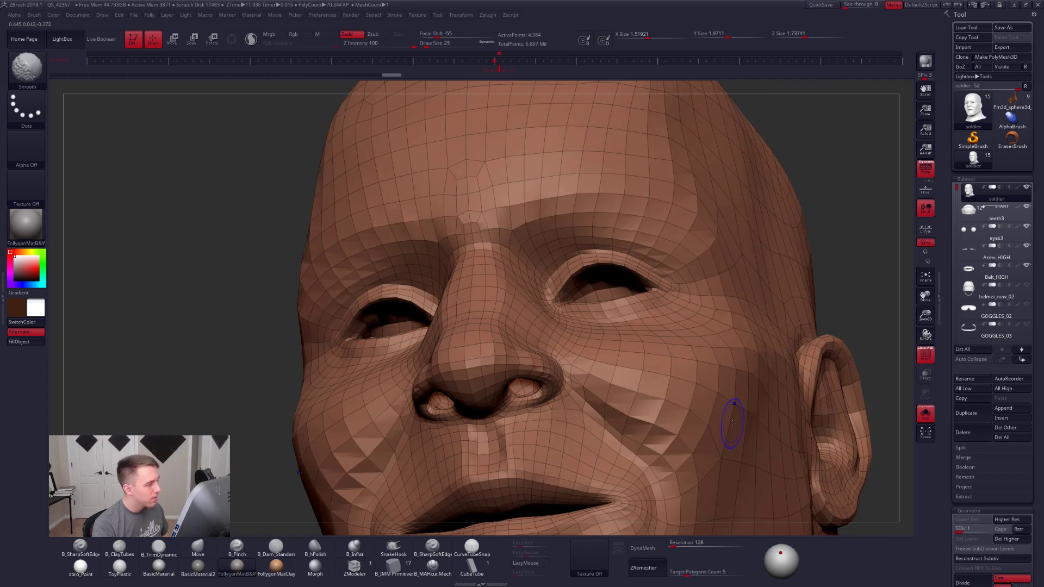
pyautogui.hotkey('shift', 'f')
pyautogui.hotkey('shift', 'f')
pyautogui.keyDown('shift'); pyautogui.moveTo(728, 439); pyautogui.dragTo(673, 412, button='right'); pyautogui.keyUp('shift')
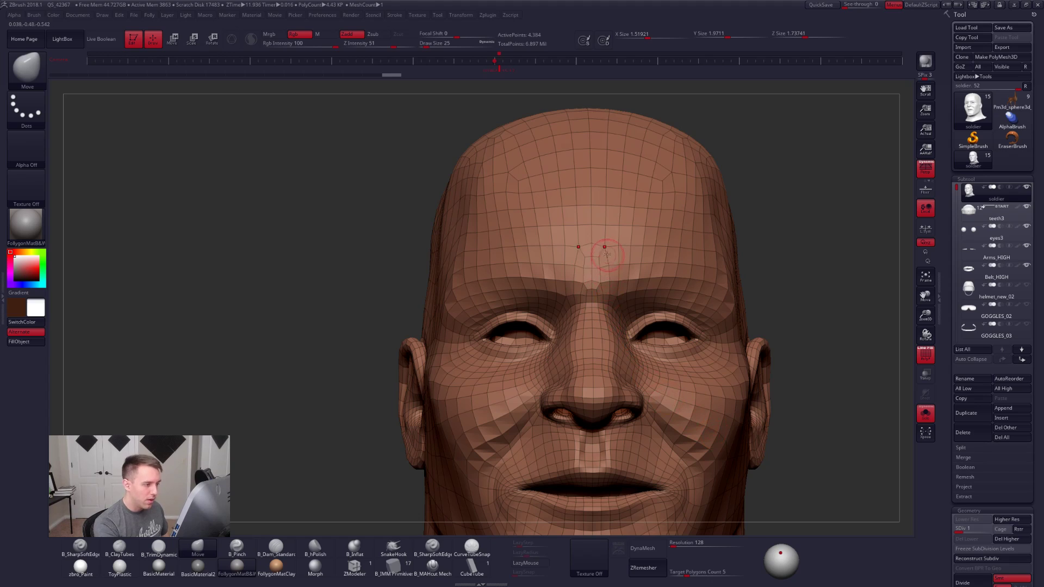
pyautogui.keyDown('alt'); pyautogui.moveTo(608, 265); pyautogui.dragTo(593, 248, button='right'); pyautogui.keyUp('alt')
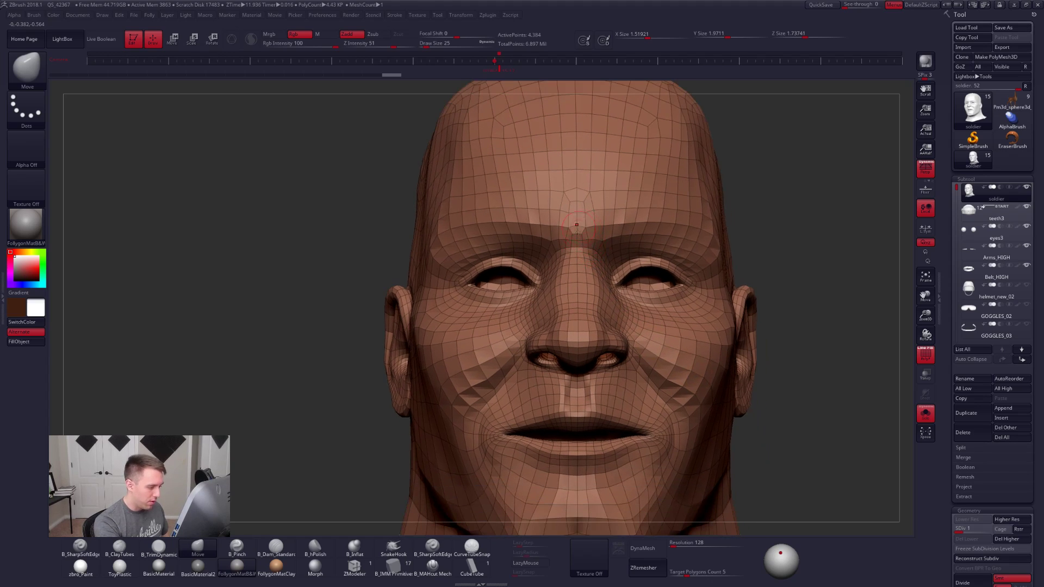
# Step: Return the head to subdivision level 4, hide its wireframe and show it with the body again
pyautogui.moveTo(673, 468)
pyautogui.mouseDown(button='right')
pyautogui.moveTo(692, 475)
pyautogui.moveTo(713, 422)
pyautogui.moveTo(723, 433)
pyautogui.moveTo(691, 453)
pyautogui.moveTo(757, 423)
pyautogui.moveTo(702, 384)
pyautogui.mouseUp(button='right')
pyautogui.hotkey('shift', 'f')
pyautogui.press('d')
pyautogui.press('d')
pyautogui.press('d')
pyautogui.hotkey('alt', 's')
pyautogui.moveTo(605, 320)
pyautogui.keyDown('ctrl'); pyautogui.mouseDown(button='right')
pyautogui.moveTo(620, 340)
pyautogui.moveTo(650, 314)
pyautogui.moveTo(662, 345)
pyautogui.mouseUp(button='right'); pyautogui.keyUp('ctrl')
pyautogui.hotkey('shift', 'f')
pyautogui.hotkey('shift', 'f')
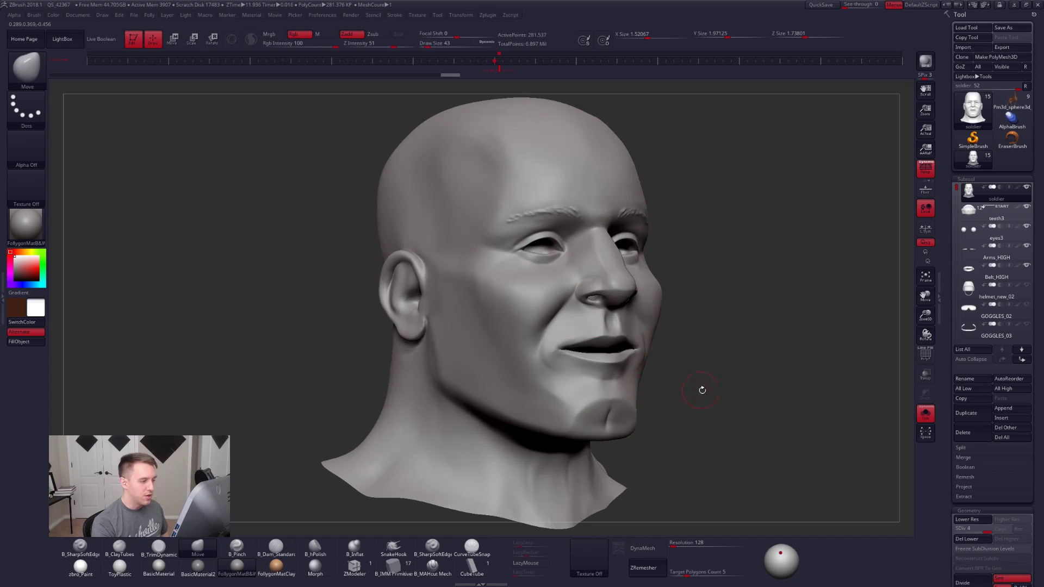
pyautogui.keyDown('ctrl'); pyautogui.moveTo(701, 390); pyautogui.dragTo(709, 403, button='right'); pyautogui.keyUp('ctrl')
pyautogui.click(926, 414)
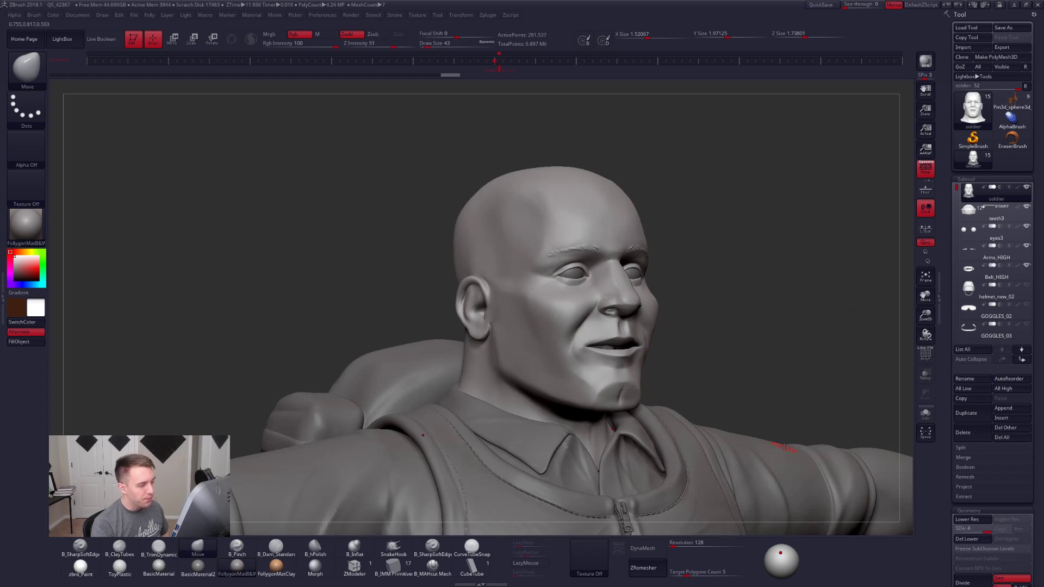
# Step: Hide the shirt, vest, pants and boots subtools and select Backpack_HIGH
pyautogui.moveTo(782, 449); pyautogui.dragTo(650, 382, button='right')
pyautogui.keyDown('ctrl'); pyautogui.moveTo(722, 376); pyautogui.dragTo(641, 159, button='right'); pyautogui.keyUp('ctrl')
pyautogui.keyDown('alt'); pyautogui.click(635, 288); pyautogui.keyUp('alt')
pyautogui.click(971, 193)
pyautogui.doubleClick(971, 213)
pyautogui.doubleClick(971, 232)
pyautogui.doubleClick(972, 252)
pyautogui.doubleClick(972, 272)
pyautogui.doubleClick(972, 291)
pyautogui.doubleClick(972, 310)
pyautogui.keyDown('alt'); pyautogui.click(586, 343); pyautogui.keyUp('alt')
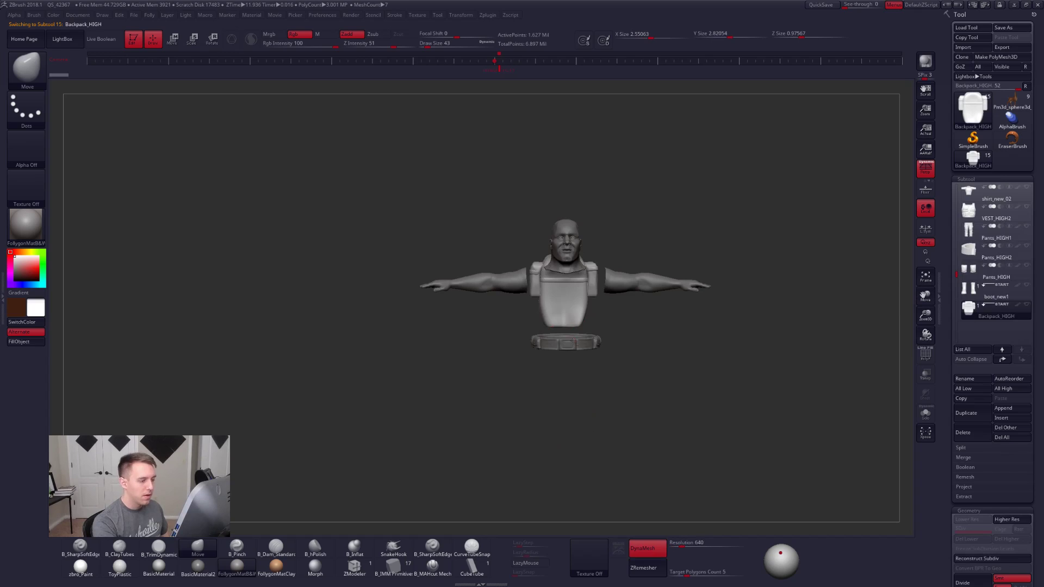
# Step: Hide the backpack, belt and arms subtools, and select and frame the soldier head subtool
pyautogui.keyDown('alt'); pyautogui.click(648, 283); pyautogui.keyUp('alt')
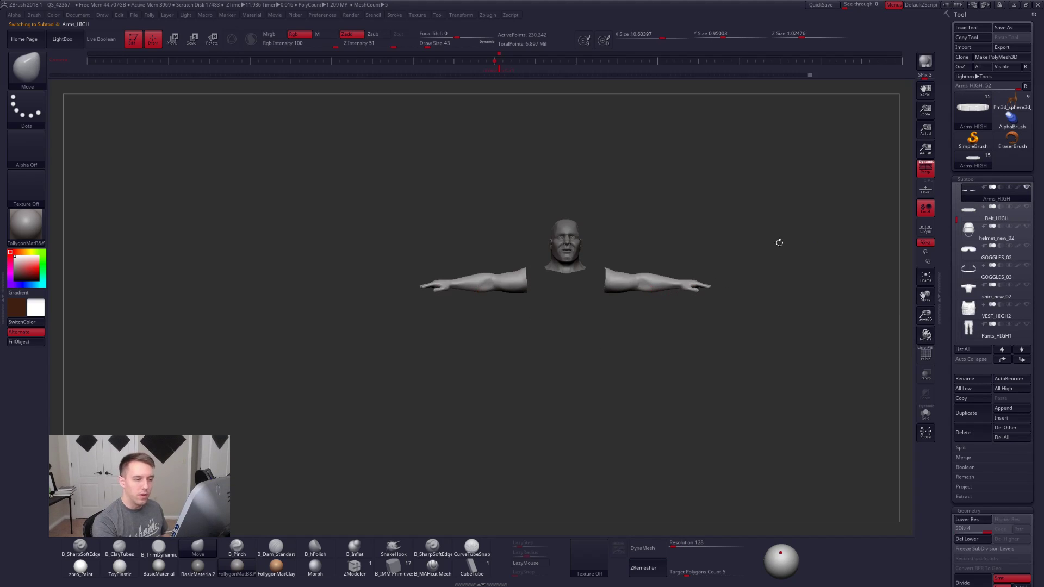
pyautogui.keyDown('alt'); pyautogui.click(566, 252); pyautogui.keyUp('alt')
pyautogui.press('f')
pyautogui.moveTo(643, 305); pyautogui.dragTo(728, 404)
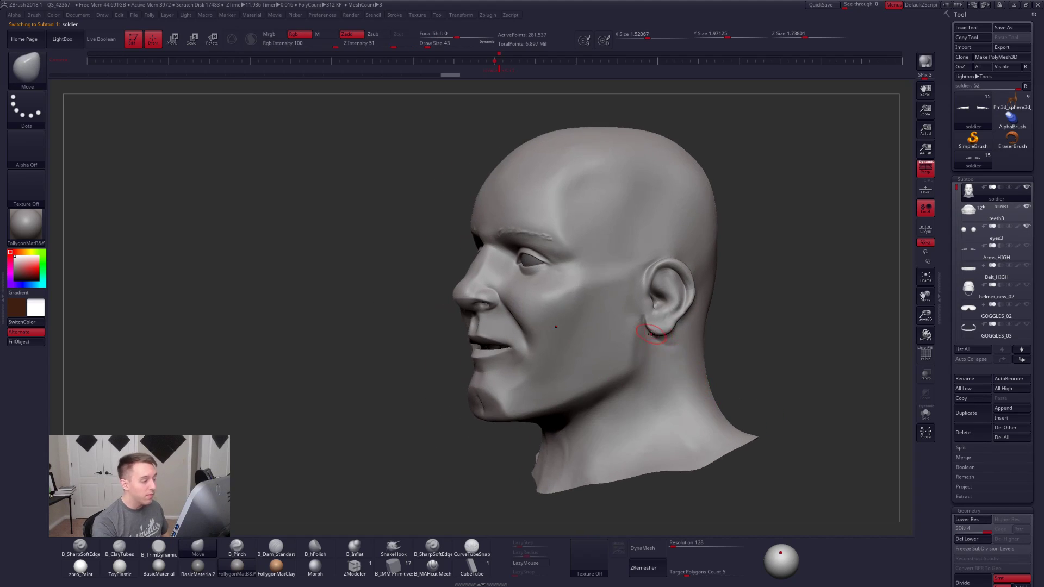
# Step: Switch to the B_ClayTubes brush and set its draw size to 67 for sculpting the head
pyautogui.press('3')
pyautogui.press('space')
pyautogui.moveTo(627, 268); pyautogui.dragTo(633, 267)
pyautogui.keyDown('alt'); pyautogui.moveTo(604, 231); pyautogui.dragTo(619, 266, button='right'); pyautogui.keyUp('alt')
pyautogui.press('space')
pyautogui.moveTo(619, 266); pyautogui.dragTo(628, 263)
pyautogui.press('2')
pyautogui.moveTo(605, 259); pyautogui.dragTo(643, 288, button='right')
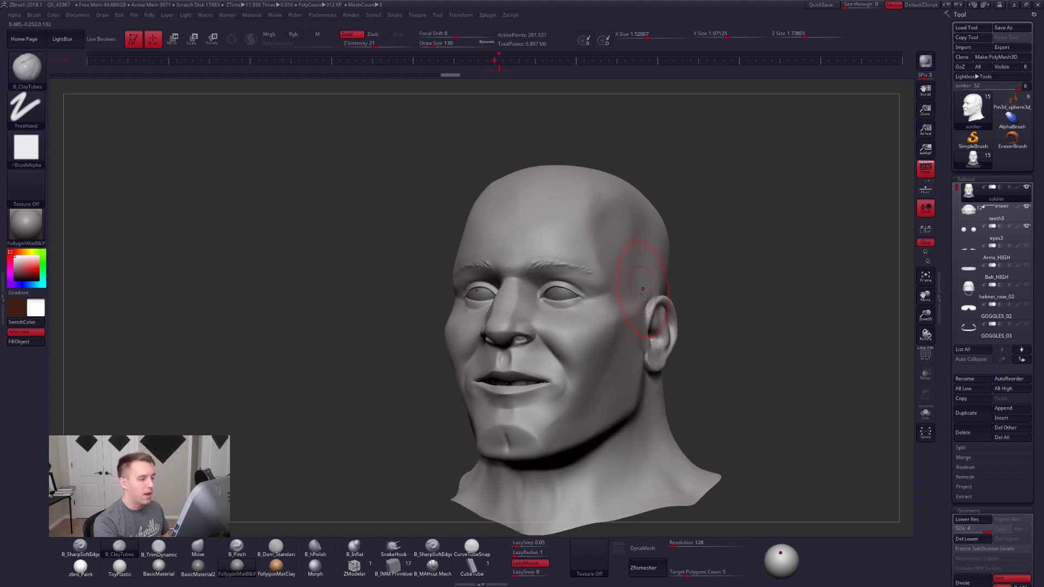
pyautogui.moveTo(688, 347); pyautogui.dragTo(716, 368, button='right')
pyautogui.press('[')
pyautogui.press('[')
pyautogui.press('[')
pyautogui.press('[')
pyautogui.press('[')
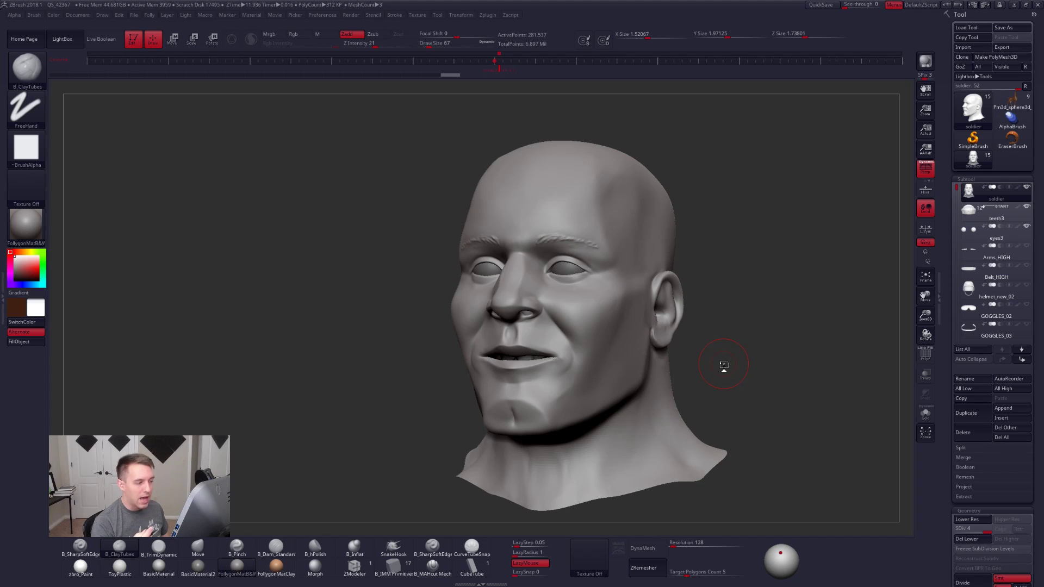
# Step: Lower the head to subdivision level 2 and smooth the temple at a draw size of 113
pyautogui.hotkey('shift', 'd')
pyautogui.hotkey('shift', 'd')
pyautogui.press('s')
pyautogui.moveTo(622, 214); pyautogui.dragTo(625, 214)
pyautogui.moveTo(663, 214); pyautogui.dragTo(610, 202, button='right')
pyautogui.press('shift')
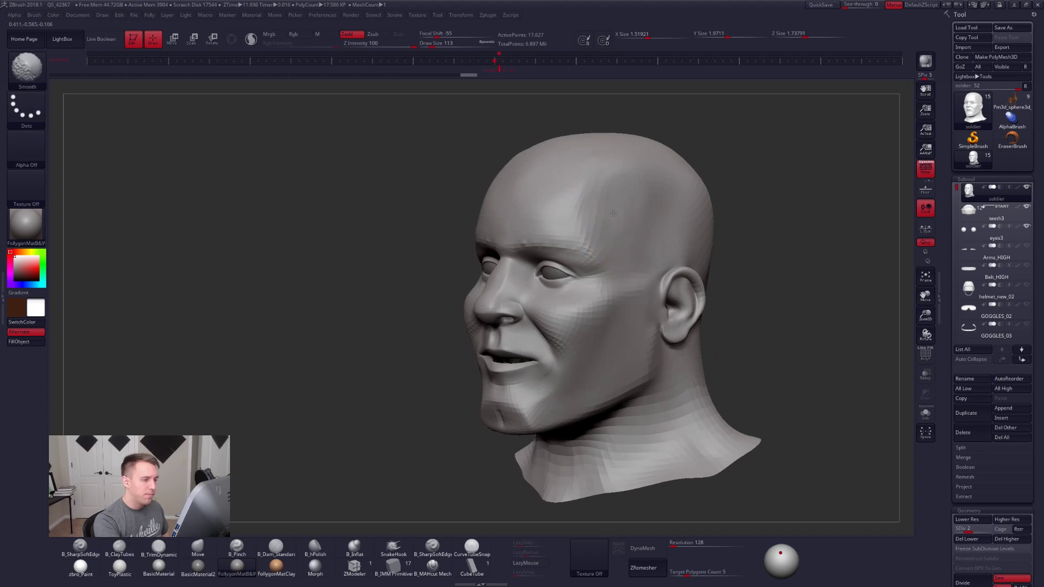
# Step: Build up the cheek with B_ClayTubes at Z Intensity 19, raise the head to subdivision level 3 and smooth the strokes
pyautogui.moveTo(629, 205); pyautogui.dragTo(643, 253, button='right')
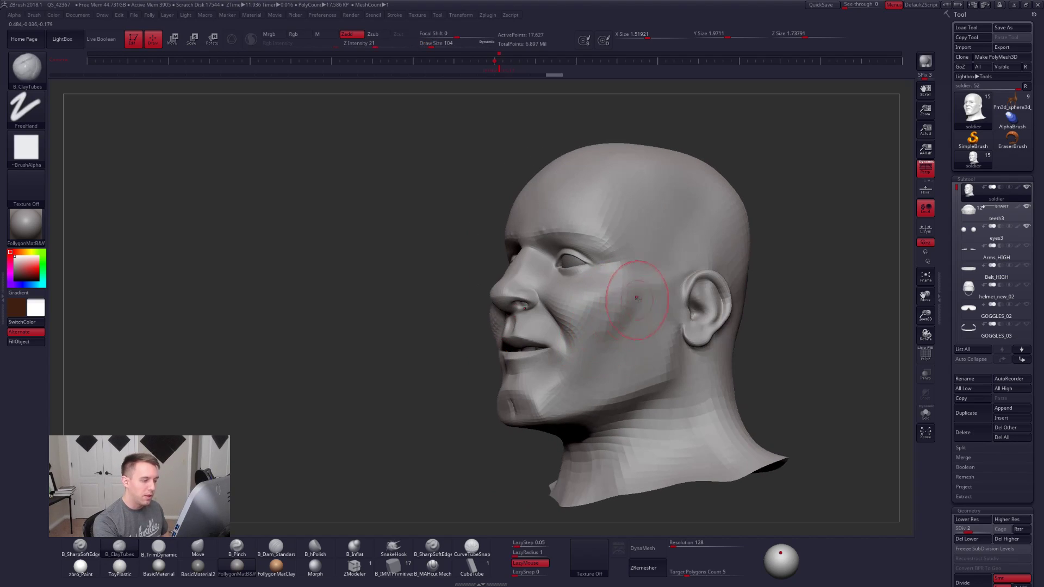
pyautogui.press('space')
pyautogui.moveTo(667, 349); pyautogui.dragTo(666, 348)
pyautogui.moveTo(623, 291); pyautogui.dragTo(607, 309)
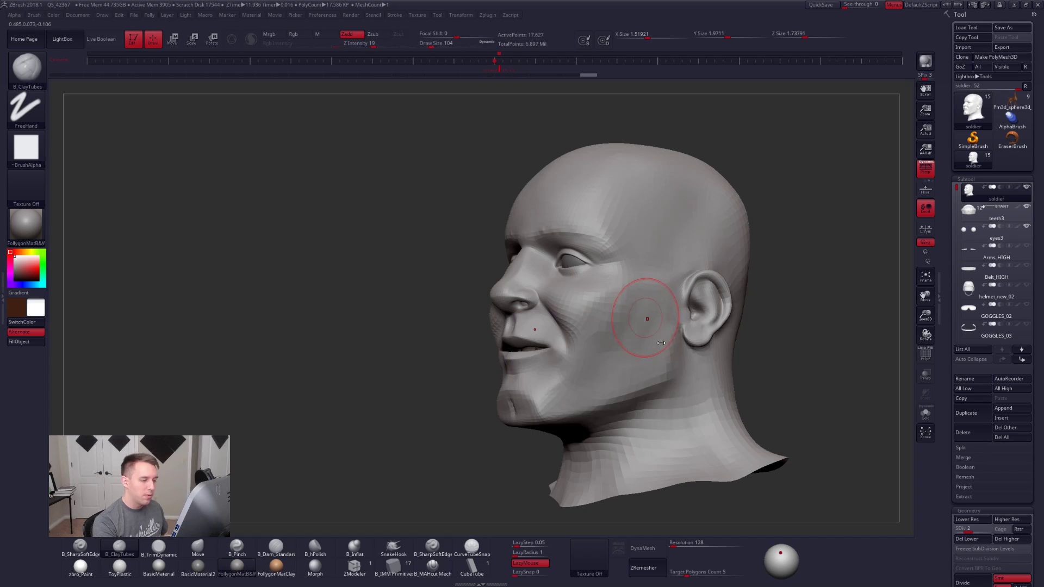
pyautogui.press('d')
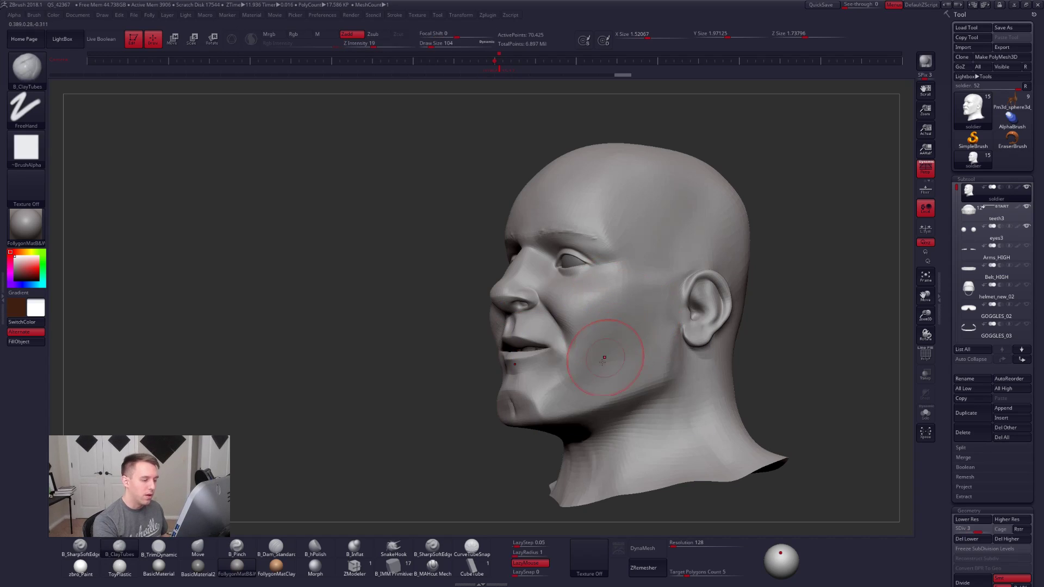
pyautogui.press('shift')
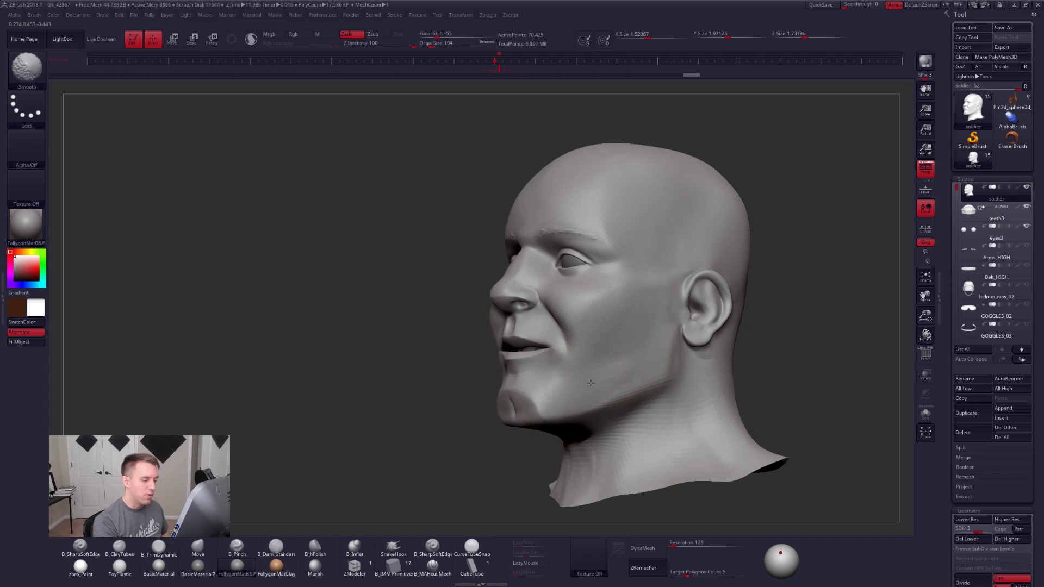
pyautogui.moveTo(607, 387); pyautogui.dragTo(642, 325, button='right')
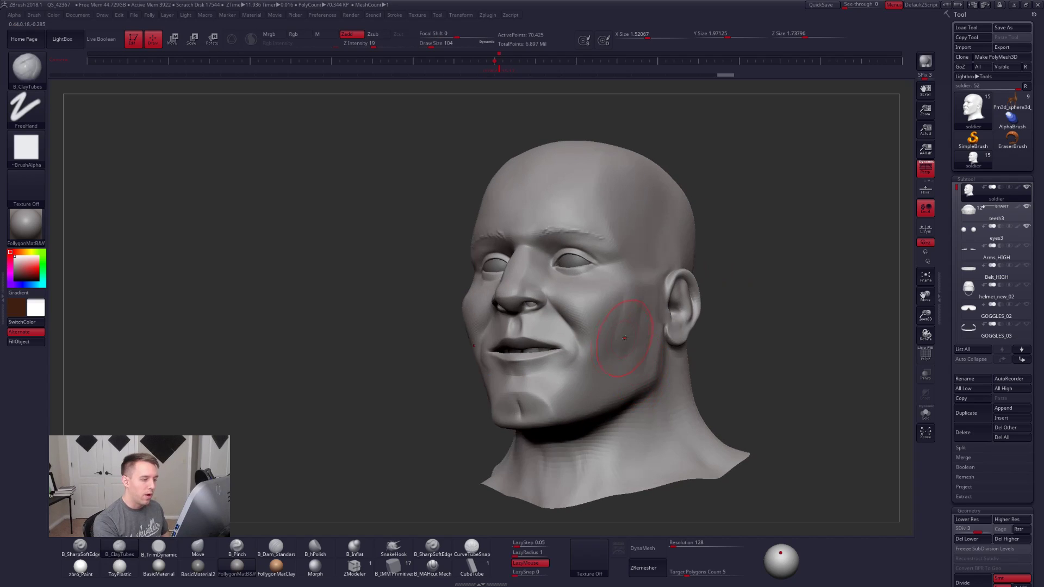
pyautogui.press('shift')
# Step: Sculpt the chin with B_ClayTubes at draw size 67, then smooth it at subdivision level 4
pyautogui.moveTo(638, 337); pyautogui.dragTo(603, 401, button='right')
pyautogui.press('space')
pyautogui.moveTo(602, 401); pyautogui.dragTo(600, 401)
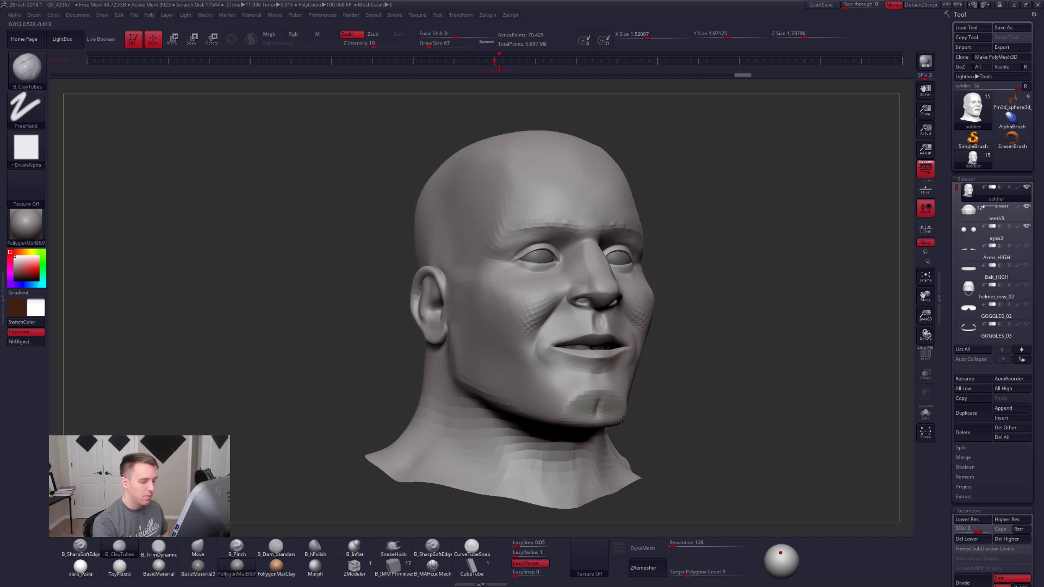
pyautogui.keyDown('ctrl'); pyautogui.moveTo(600, 401); pyautogui.dragTo(569, 405, button='right'); pyautogui.keyUp('ctrl')
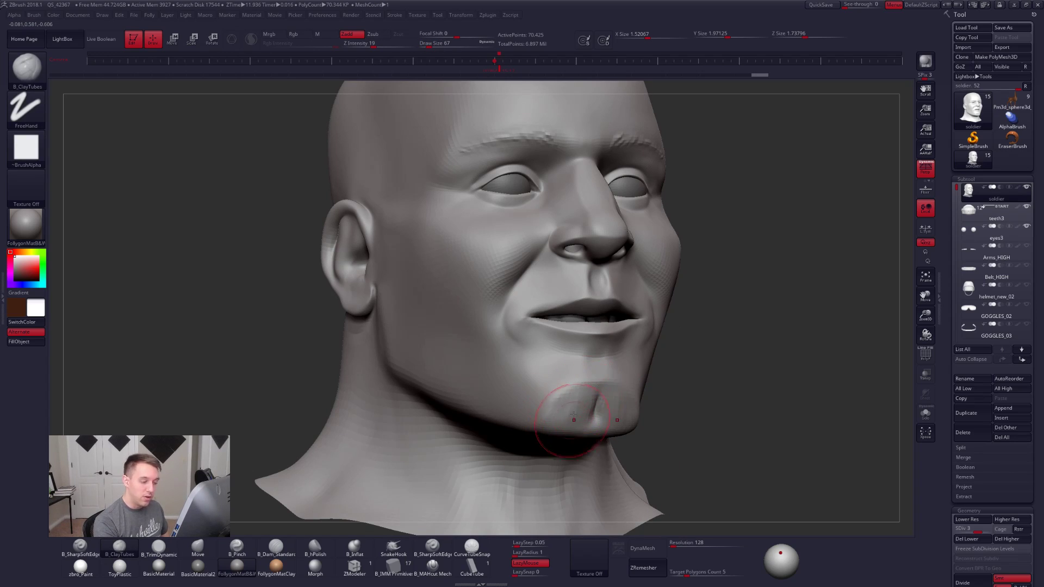
pyautogui.press('d')
pyautogui.press('shift')
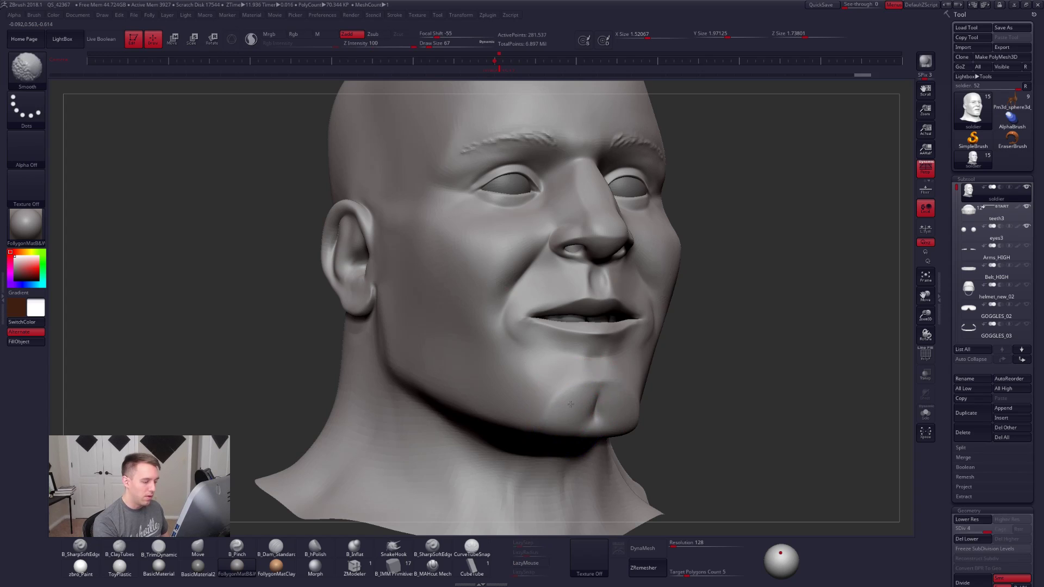
# Step: Sculpt and smooth the cheek in front of the ear and the neck below and behind the ear
pyautogui.moveTo(561, 419); pyautogui.dragTo(557, 358, button='right')
pyautogui.press('space')
pyautogui.moveTo(558, 357); pyautogui.dragTo(561, 356)
pyautogui.press('space')
pyautogui.moveTo(474, 299); pyautogui.dragTo(478, 298)
pyautogui.press('shift')
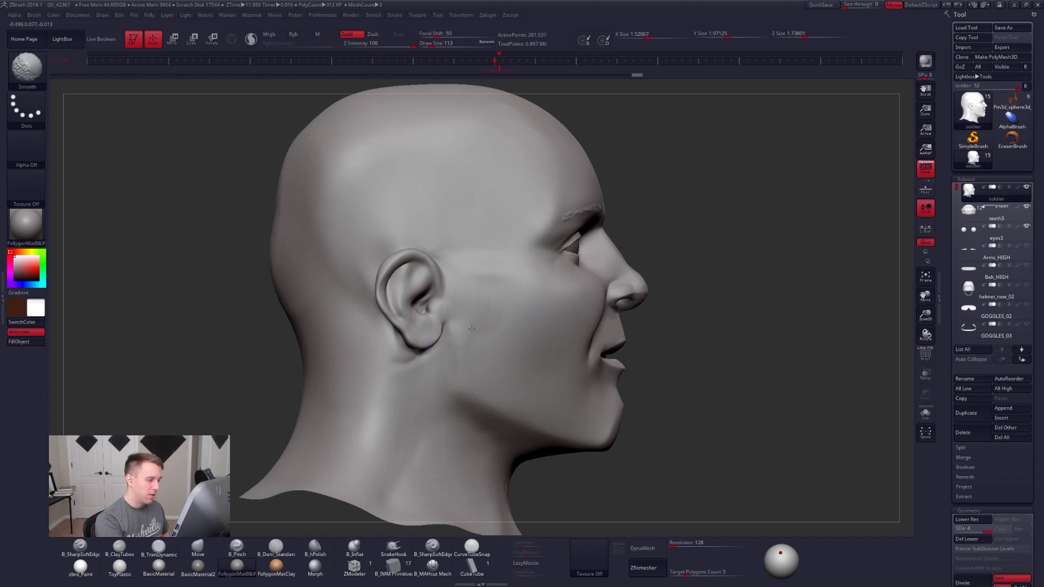
pyautogui.moveTo(481, 343)
pyautogui.mouseDown(button='right')
pyautogui.moveTo(522, 354)
pyautogui.moveTo(478, 368)
pyautogui.mouseUp(button='right')
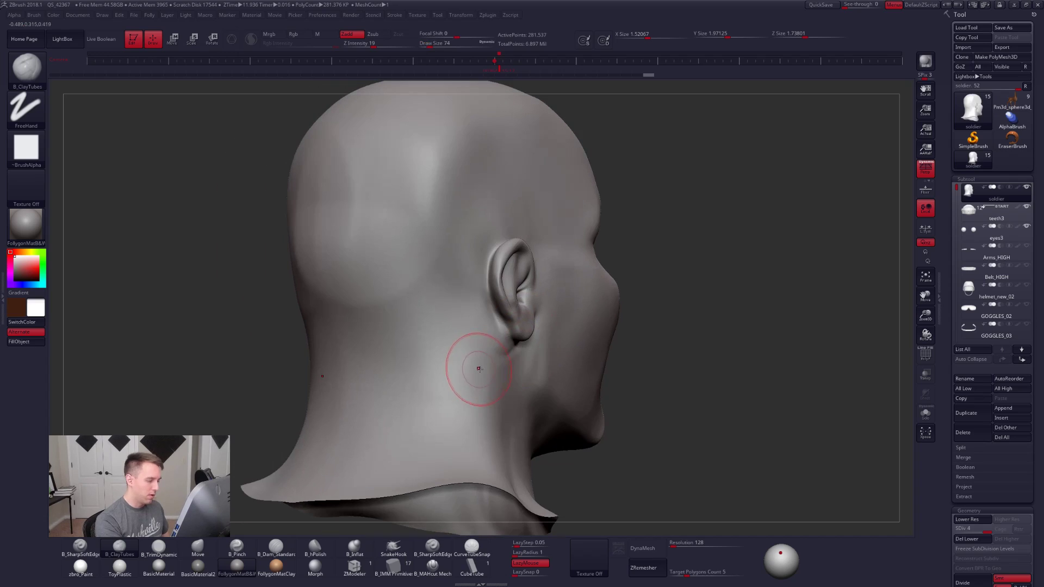
pyautogui.moveTo(509, 352); pyautogui.dragTo(494, 397)
pyautogui.keyDown('shift'); pyautogui.moveTo(494, 397); pyautogui.dragTo(498, 369); pyautogui.keyUp('shift')
# Step: Lower the head to subdivision level 2 and smooth the back of the skull at a draw size of 203
pyautogui.moveTo(489, 342)
pyautogui.keyDown('ctrl'); pyautogui.mouseDown(button='right')
pyautogui.moveTo(443, 325)
pyautogui.moveTo(498, 368)
pyautogui.mouseUp(button='right'); pyautogui.keyUp('ctrl')
pyautogui.press('space')
pyautogui.moveTo(529, 313); pyautogui.dragTo(538, 314)
pyautogui.hotkey('shift', 'd')
pyautogui.hotkey('shift', 'd')
pyautogui.press('shift')
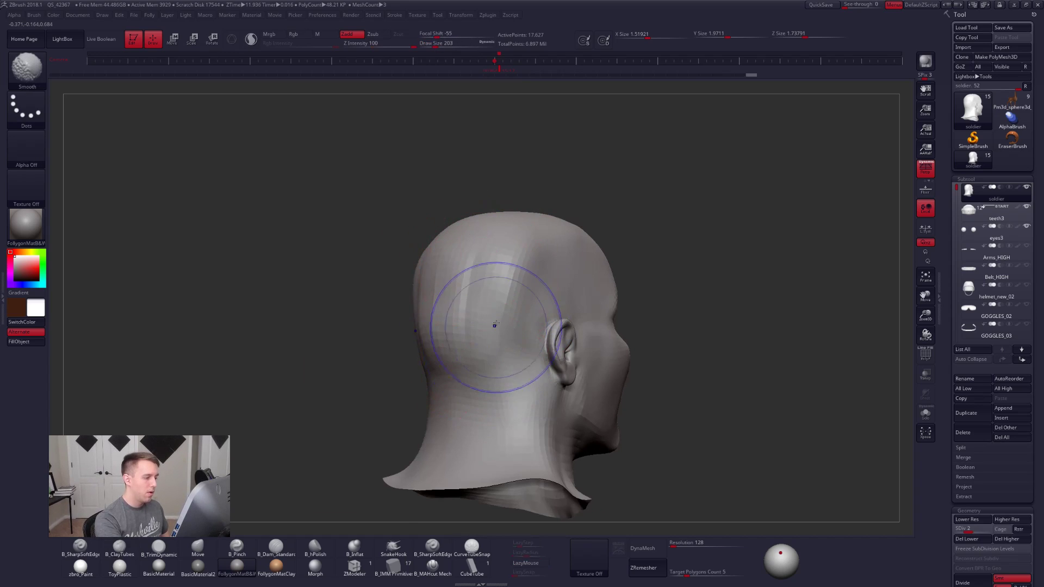
pyautogui.keyDown('shift'); pyautogui.moveTo(437, 347); pyautogui.dragTo(479, 353); pyautogui.keyUp('shift')
# Step: Smooth the crown, sides and forehead of the skull, bringing the head back up to subdivision level 3
pyautogui.moveTo(517, 364)
pyautogui.mouseDown(button='right')
pyautogui.moveTo(565, 350)
pyautogui.moveTo(629, 368)
pyautogui.mouseUp(button='right')
pyautogui.keyDown('shift'); pyautogui.moveTo(531, 308); pyautogui.dragTo(535, 326); pyautogui.keyUp('shift')
pyautogui.moveTo(535, 319); pyautogui.dragTo(566, 316, button='right')
pyautogui.keyDown('shift'); pyautogui.moveTo(515, 284); pyautogui.dragTo(529, 297); pyautogui.keyUp('shift')
pyautogui.press('5')
pyautogui.moveTo(529, 296)
pyautogui.mouseDown(button='right')
pyautogui.moveTo(599, 299)
pyautogui.moveTo(490, 326)
pyautogui.mouseUp(button='right')
pyautogui.moveTo(575, 284); pyautogui.dragTo(529, 293, button='right')
pyautogui.press('shift')
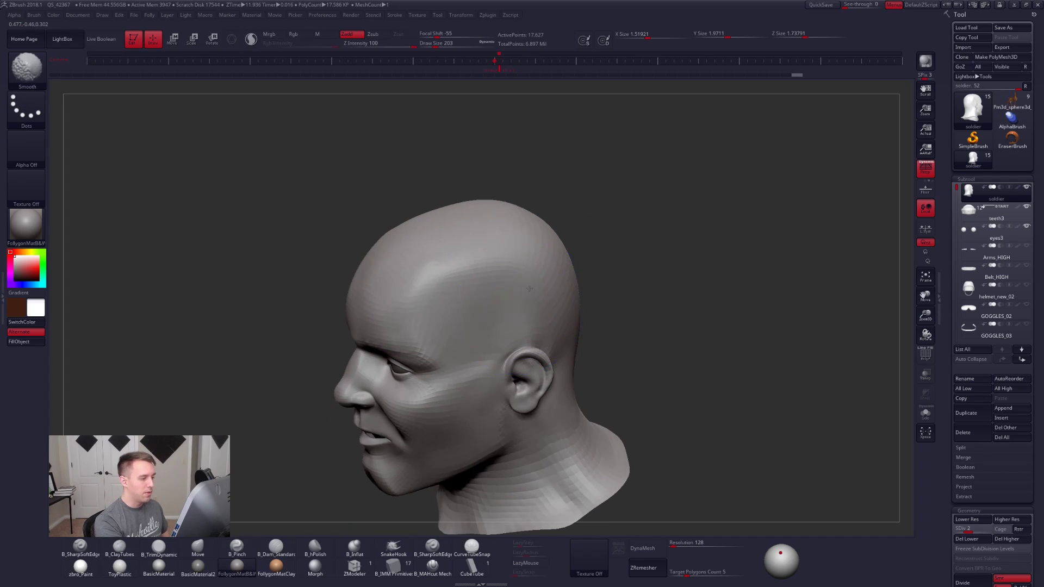
pyautogui.moveTo(432, 267); pyautogui.dragTo(486, 274, button='right')
pyautogui.press('shift')
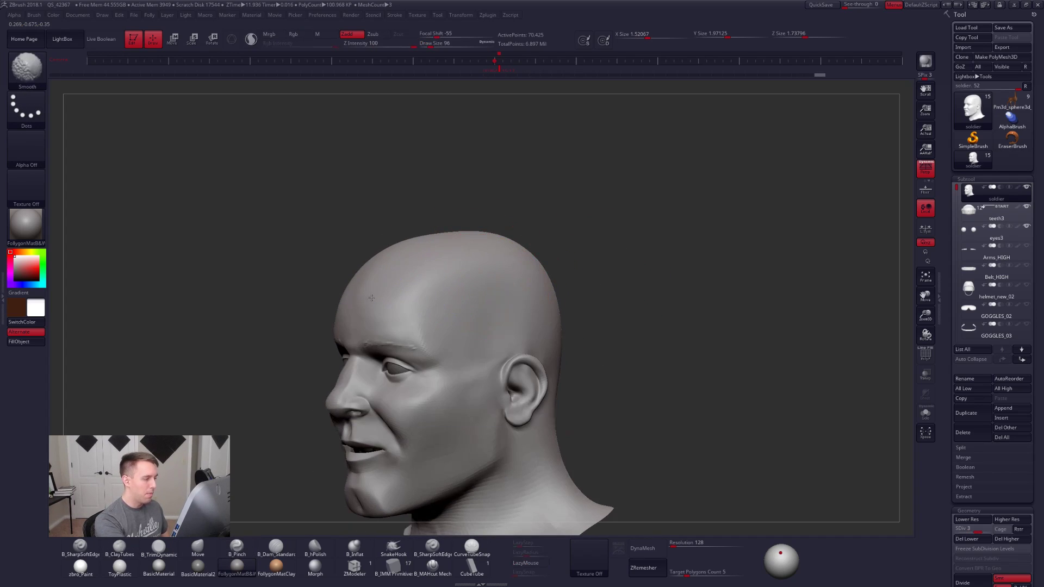
# Step: Build up the cheek and jaw with B_ClayTubes, smooth the strokes and dismiss the AdBlock notification
pyautogui.moveTo(387, 292); pyautogui.dragTo(573, 309, button='right')
pyautogui.moveTo(533, 329); pyautogui.dragTo(555, 370)
pyautogui.moveTo(625, 389)
pyautogui.mouseDown(button='right')
pyautogui.moveTo(566, 381)
pyautogui.moveTo(596, 338)
pyautogui.mouseUp(button='right')
pyautogui.press('c')
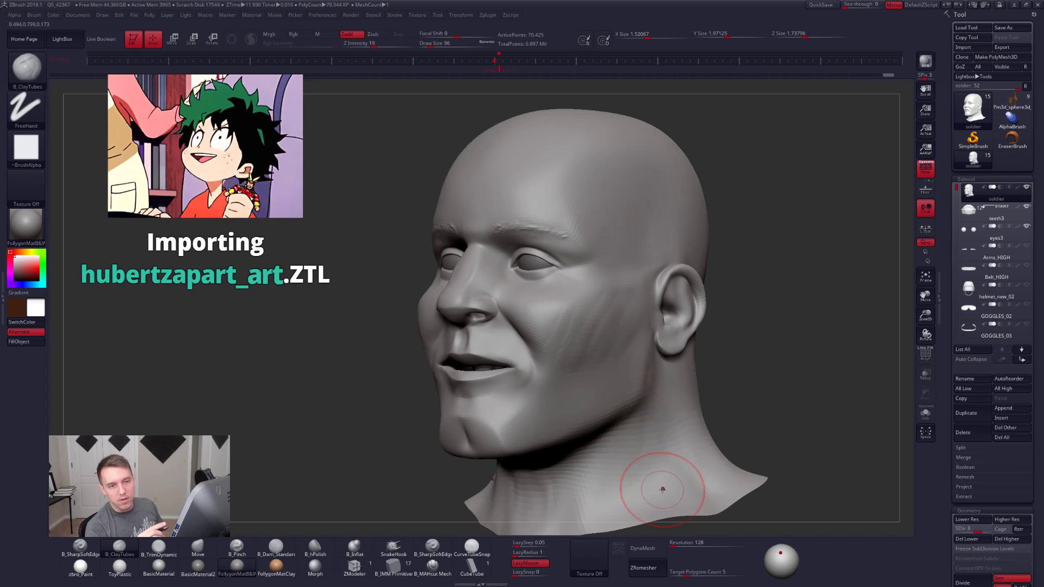
pyautogui.press('shift')
pyautogui.moveTo(579, 320); pyautogui.dragTo(669, 329, button='right')
pyautogui.moveTo(609, 359)
pyautogui.keyDown('ctrl'); pyautogui.mouseDown(button='right')
pyautogui.moveTo(590, 329)
pyautogui.moveTo(617, 348)
pyautogui.mouseUp(button='right'); pyautogui.keyUp('ctrl')
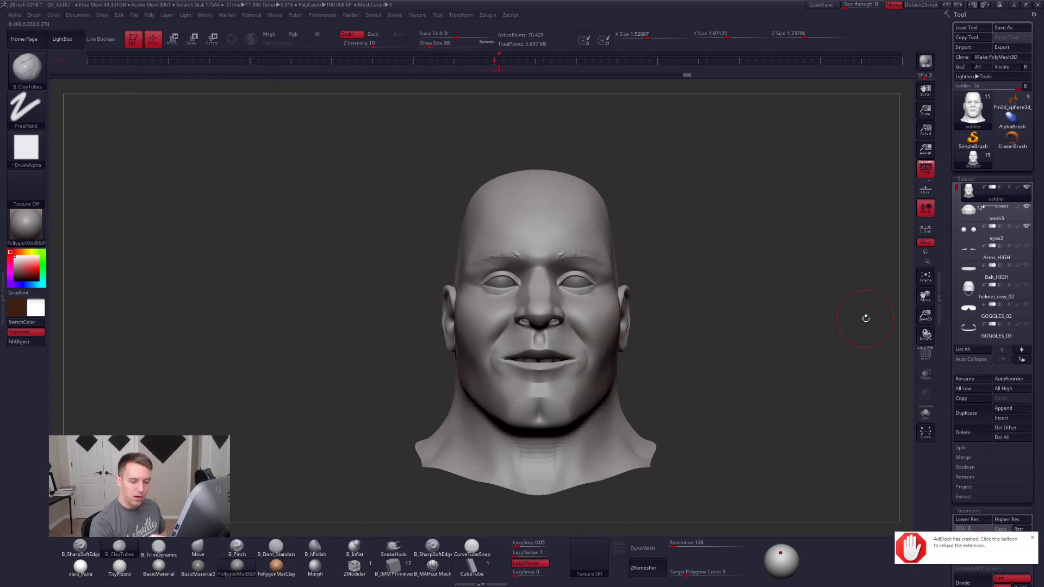
pyautogui.click(1032, 538)
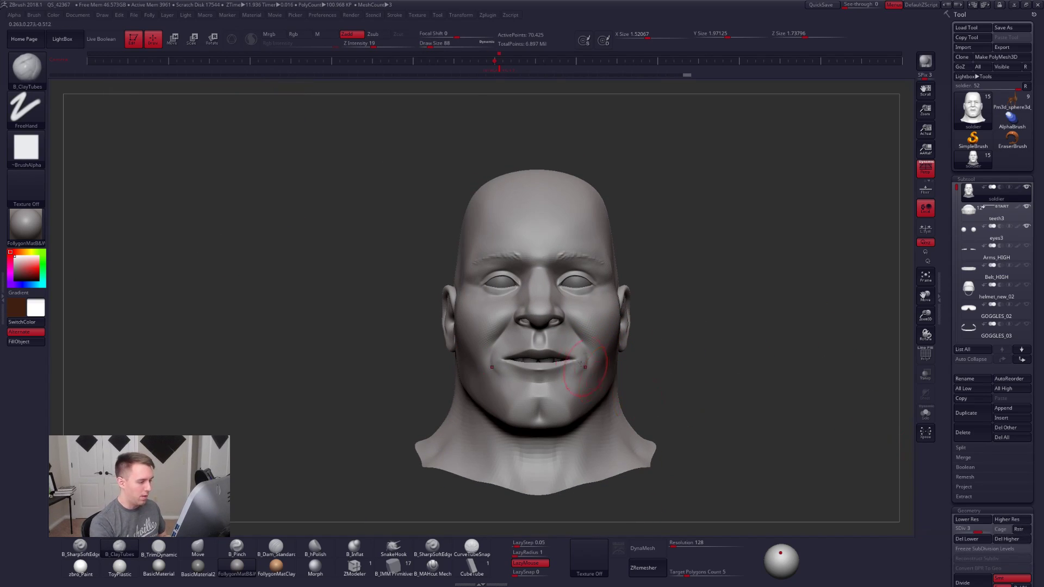
# Step: Switch to the Move brush and lower the head to subdivision level 1 for reshaping the face
pyautogui.moveTo(565, 343)
pyautogui.keyDown('alt'); pyautogui.mouseDown(button='right')
pyautogui.moveTo(578, 352)
pyautogui.moveTo(563, 391)
pyautogui.mouseUp(button='right'); pyautogui.keyUp('alt')
pyautogui.press('space')
pyautogui.moveTo(558, 353); pyautogui.dragTo(550, 354)
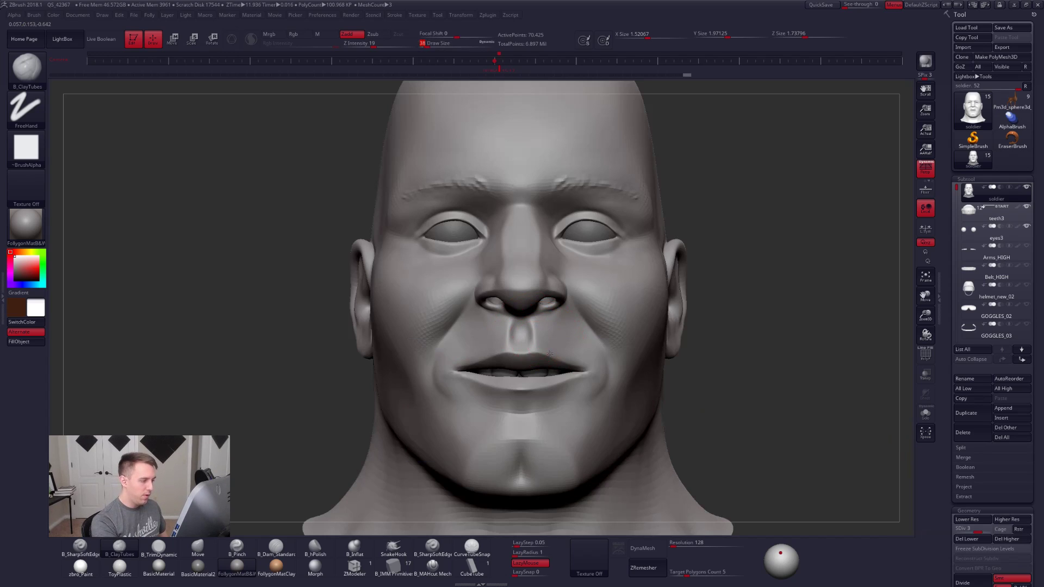
pyautogui.moveTo(550, 354)
pyautogui.keyDown('ctrl'); pyautogui.mouseDown(button='right')
pyautogui.moveTo(515, 321)
pyautogui.moveTo(491, 397)
pyautogui.moveTo(483, 327)
pyautogui.moveTo(497, 333)
pyautogui.moveTo(501, 308)
pyautogui.mouseUp(button='right'); pyautogui.keyUp('ctrl')
pyautogui.press('b')
pyautogui.press('m')
pyautogui.press('v')
pyautogui.hotkey('shift', 'd')
pyautogui.hotkey('shift', 'd')
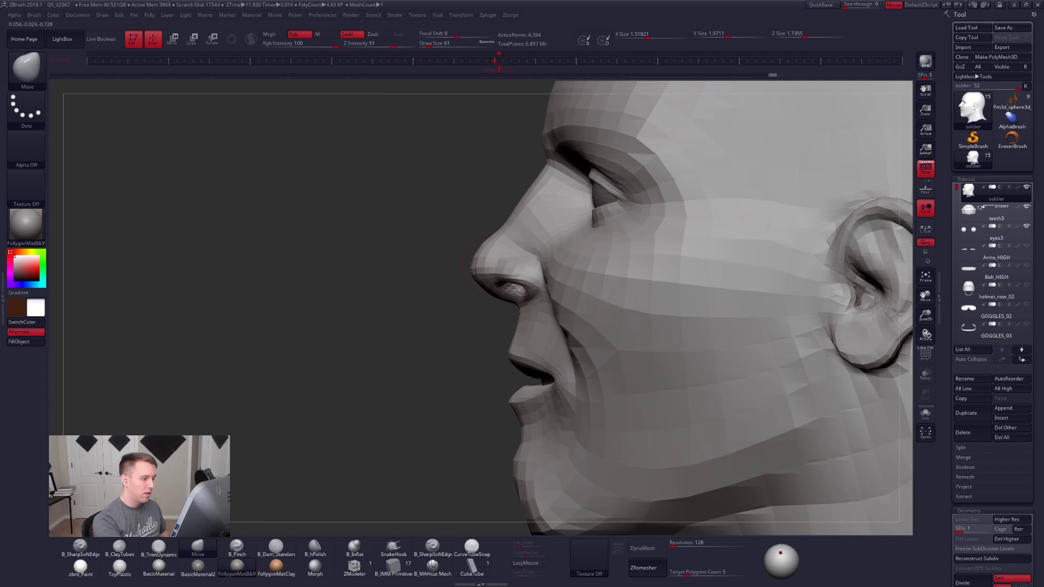
# Step: Reshape the profile of the nose and upper lip with the Move brush, adjusting its draw size
pyautogui.keyDown('alt'); pyautogui.moveTo(554, 327); pyautogui.dragTo(599, 355, button='right'); pyautogui.keyUp('alt')
pyautogui.press('space')
pyautogui.moveTo(566, 305); pyautogui.dragTo(564, 306)
pyautogui.moveTo(522, 326); pyautogui.dragTo(573, 313, button='right')
pyautogui.press('space')
pyautogui.moveTo(573, 314); pyautogui.dragTo(575, 314)
pyautogui.moveTo(567, 314)
pyautogui.mouseDown(button='right')
pyautogui.moveTo(610, 312)
pyautogui.moveTo(593, 304)
pyautogui.mouseUp(button='right')
# Step: Raise the head to subdivision level 3 and refine the nose bridge with B_Pinch and smoothing
pyautogui.press('d')
pyautogui.press('space')
pyautogui.moveTo(545, 297); pyautogui.dragTo(540, 298)
pyautogui.press('d')
pyautogui.moveTo(532, 252); pyautogui.dragTo(532, 232, button='right')
pyautogui.press('space')
pyautogui.moveTo(546, 225); pyautogui.dragTo(552, 225)
pyautogui.press('5')
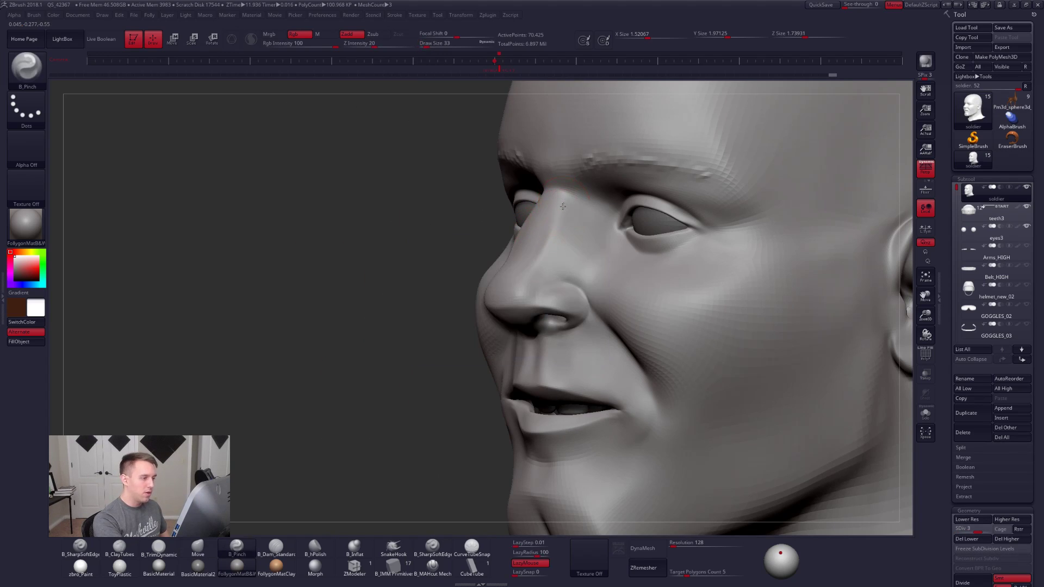
pyautogui.press('shift')
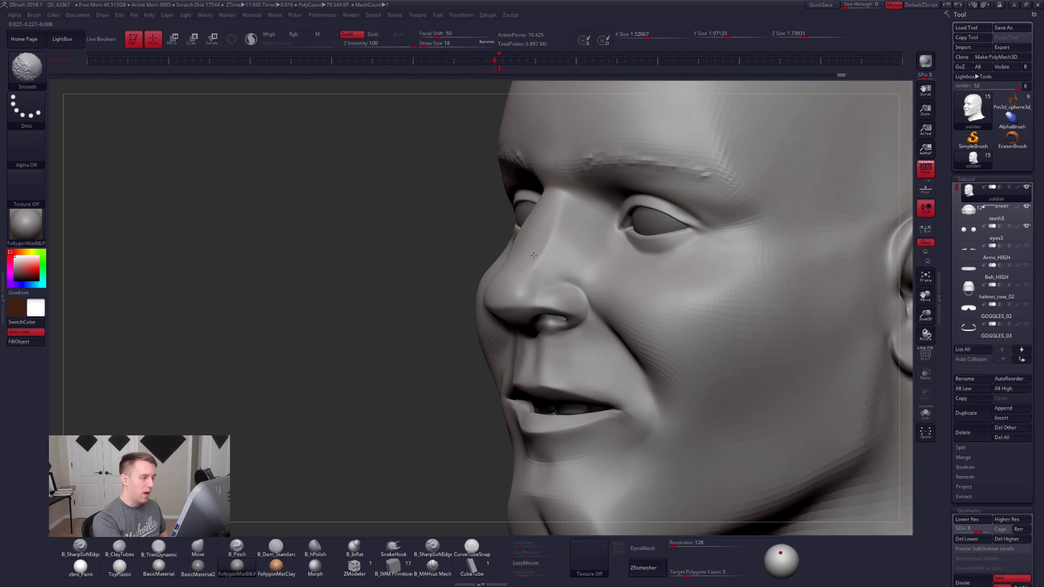
# Step: Reshape the tip of the nose from below at subdivision level 2 and smooth it
pyautogui.moveTo(532, 270)
pyautogui.mouseDown(button='right')
pyautogui.moveTo(503, 307)
pyautogui.moveTo(481, 300)
pyautogui.mouseUp(button='right')
pyautogui.hotkey('shift', 'd')
pyautogui.press('shift')
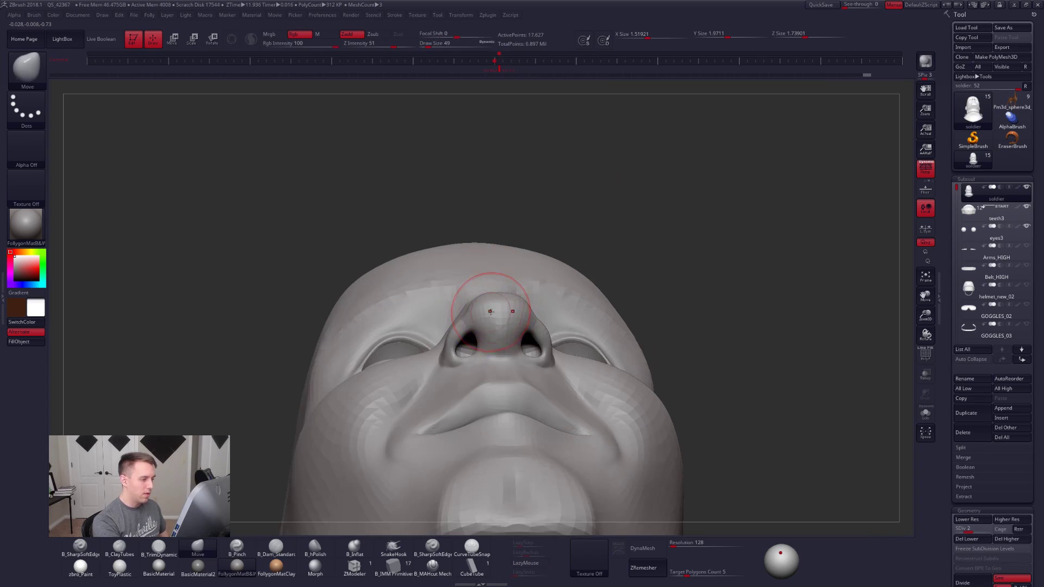
pyautogui.press('space')
pyautogui.moveTo(501, 303)
pyautogui.mouseDown(button='right')
pyautogui.moveTo(556, 337)
pyautogui.moveTo(571, 299)
pyautogui.moveTo(539, 345)
pyautogui.mouseUp(button='right')
pyautogui.press('d')
pyautogui.press('shift')
# Step: Lower the head to subdivision level 1 and adjust the base of the nose with the Move brush
pyautogui.press('b')
pyautogui.press('m')
pyautogui.press('v')
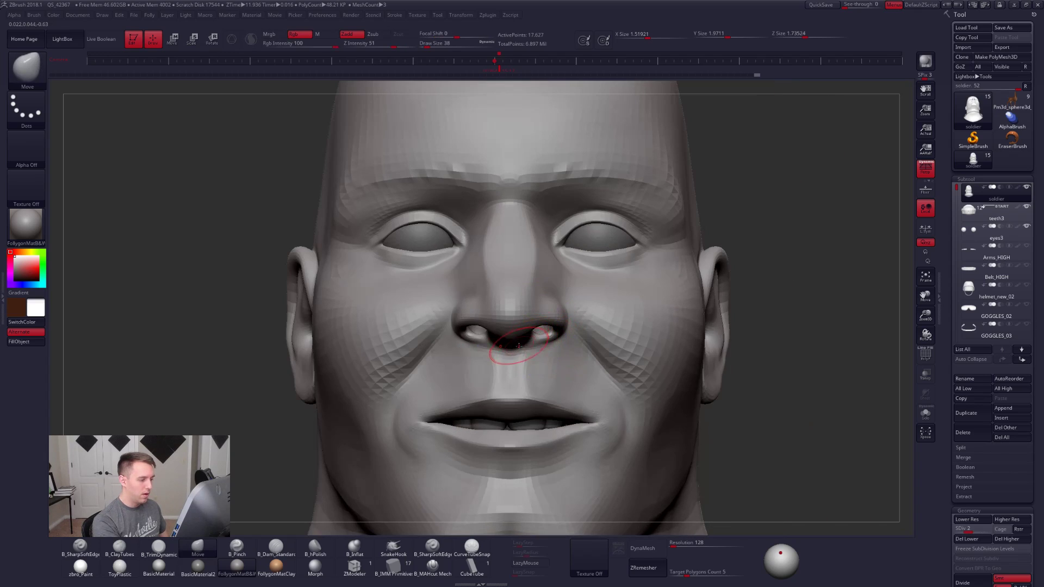
pyautogui.hotkey('shift', 'd')
pyautogui.hotkey('shift', 'd')
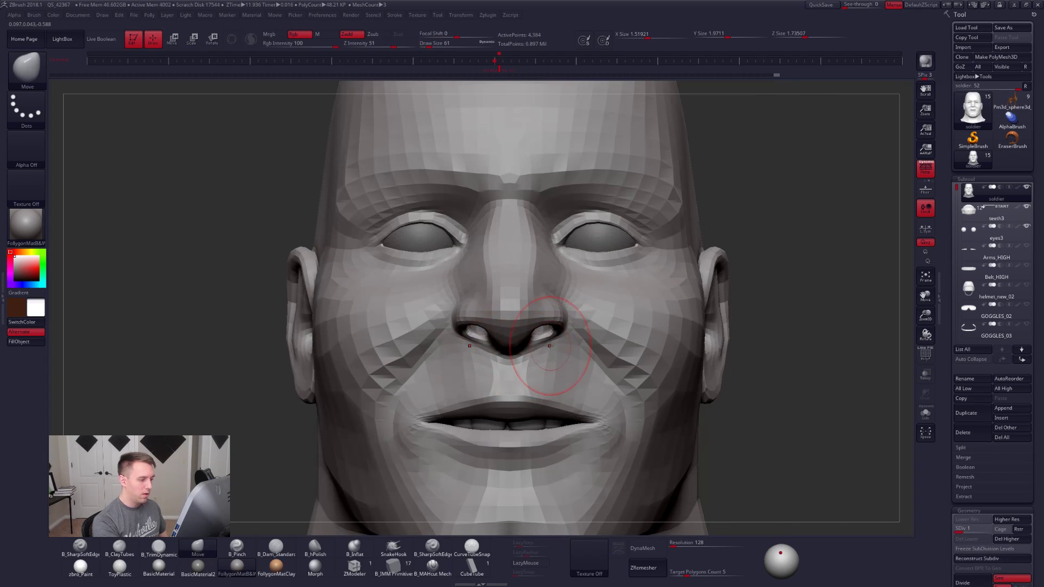
pyautogui.press('space')
pyautogui.moveTo(548, 345); pyautogui.dragTo(451, 339, button='right')
pyautogui.press('space')
pyautogui.moveTo(536, 339); pyautogui.dragTo(541, 335)
# Step: Mask the nose, invert the mask and shift the nose's profile with a Transpose Move line, returning to Draw mode
pyautogui.keyDown('ctrl'); pyautogui.moveTo(535, 370); pyautogui.dragTo(536, 383, button='right'); pyautogui.keyUp('ctrl')
pyautogui.press('ctrl')
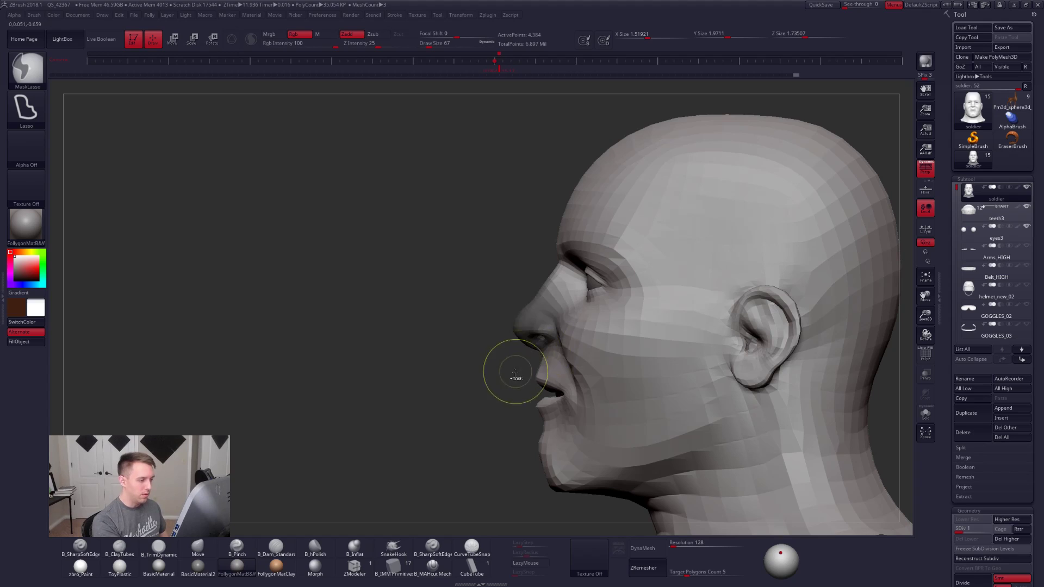
pyautogui.keyDown('ctrl'); pyautogui.click(516, 371); pyautogui.keyUp('ctrl')
pyautogui.press('w')
pyautogui.moveTo(537, 328); pyautogui.dragTo(473, 424)
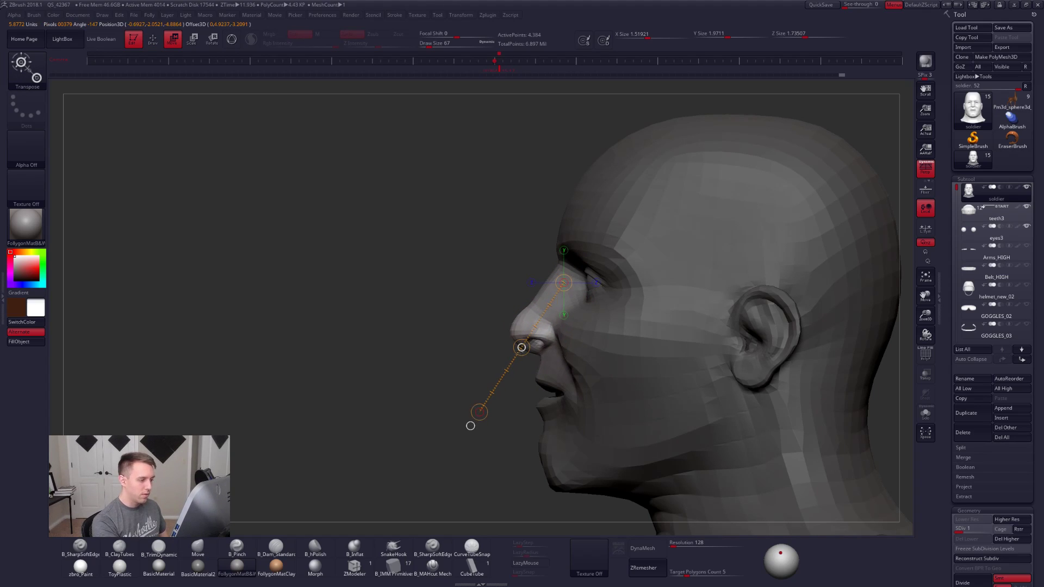
pyautogui.press('q')
pyautogui.moveTo(471, 424)
pyautogui.mouseDown()
pyautogui.moveTo(571, 392)
pyautogui.moveTo(548, 395)
pyautogui.moveTo(520, 365)
pyautogui.moveTo(522, 383)
pyautogui.moveTo(507, 393)
pyautogui.mouseUp()
# Step: Lasso-mask the upper lip area, invert the mask and place a Transpose Move line at the mouth
pyautogui.press('space')
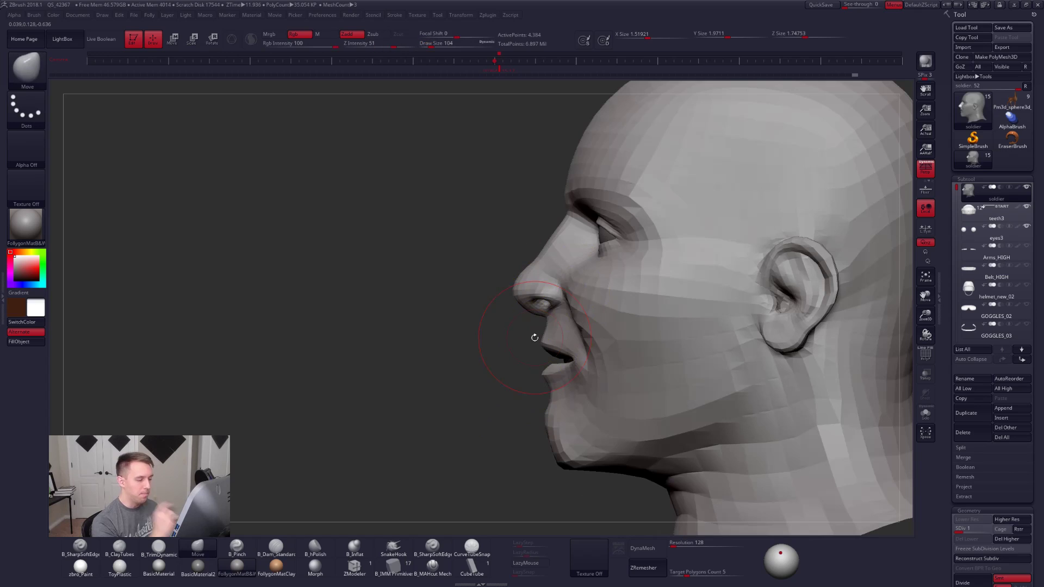
pyautogui.press('ctrl')
pyautogui.moveTo(600, 345)
pyautogui.keyDown('ctrl'); pyautogui.mouseDown()
pyautogui.moveTo(491, 328)
pyautogui.moveTo(496, 340)
pyautogui.mouseUp(); pyautogui.keyUp('ctrl')
pyautogui.keyDown('ctrl'); pyautogui.click(496, 405); pyautogui.keyUp('ctrl')
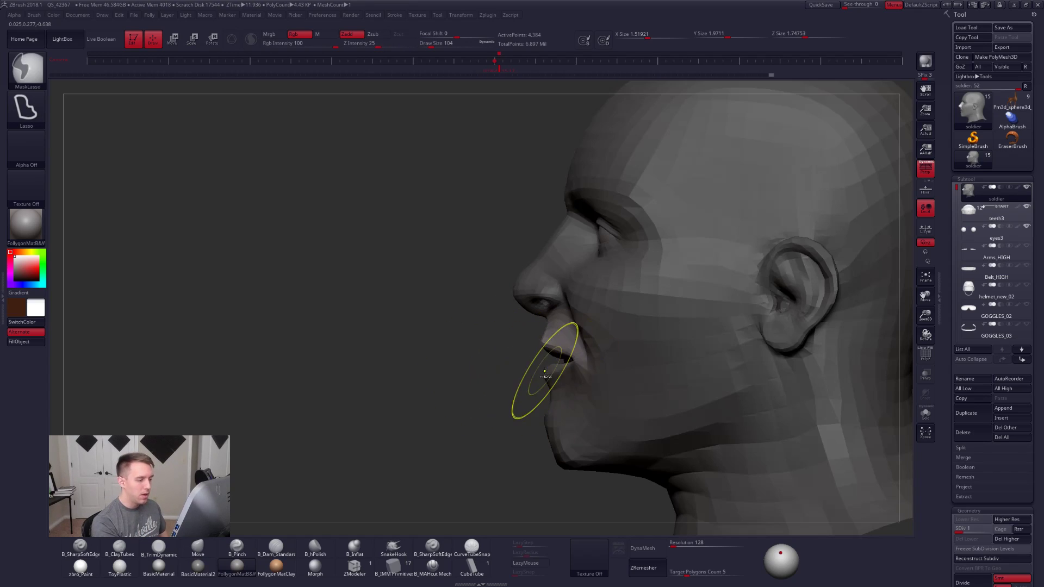
pyautogui.press('w')
pyautogui.keyDown('shift'); pyautogui.moveTo(568, 355); pyautogui.dragTo(601, 354); pyautogui.keyUp('shift')
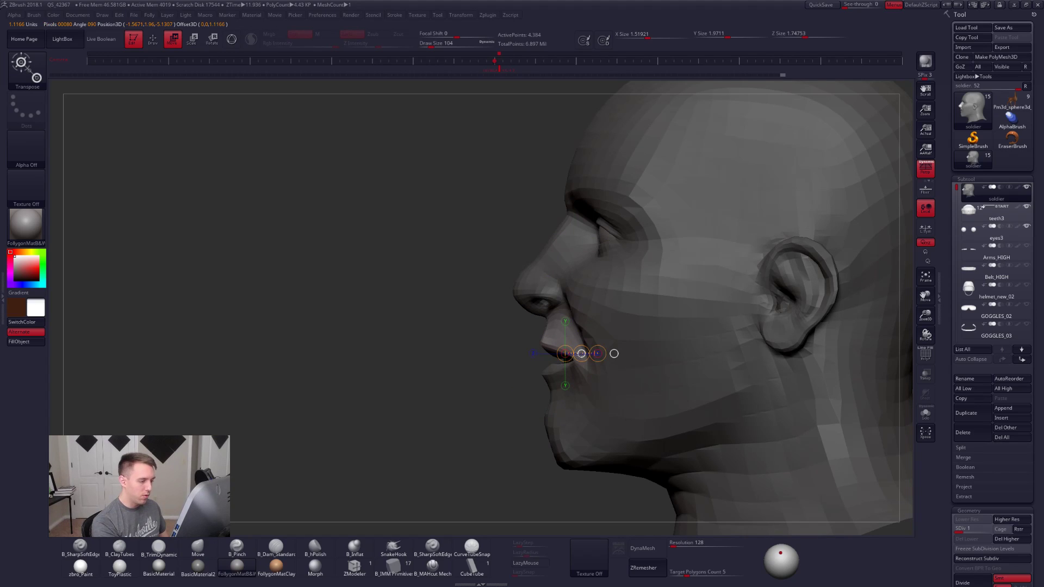
# Step: Draw a Transpose line from the tip of the nose to below the chin to check the mouth profile
pyautogui.press('q')
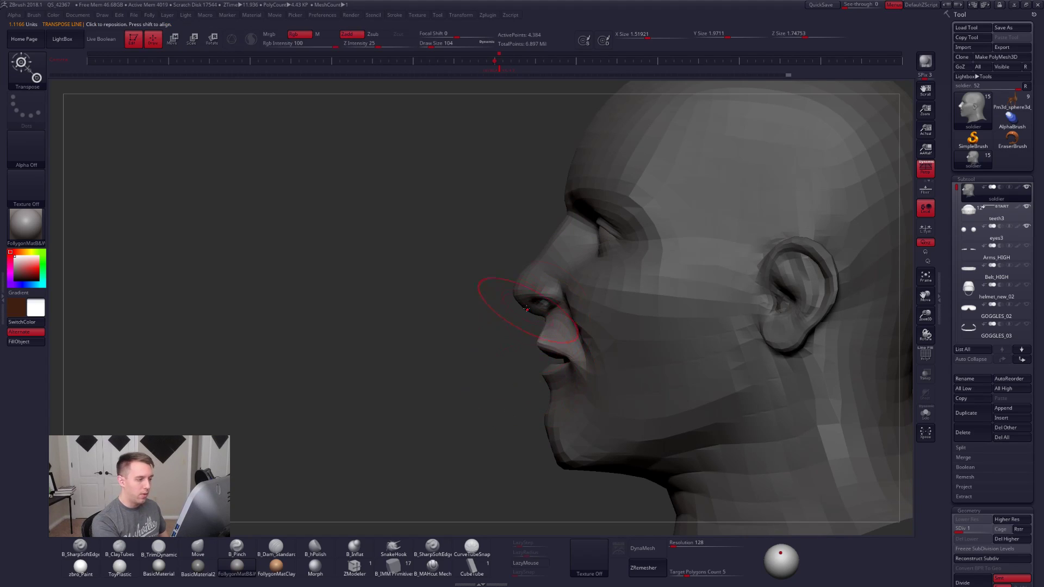
pyautogui.press('w')
pyautogui.moveTo(511, 291); pyautogui.dragTo(565, 491)
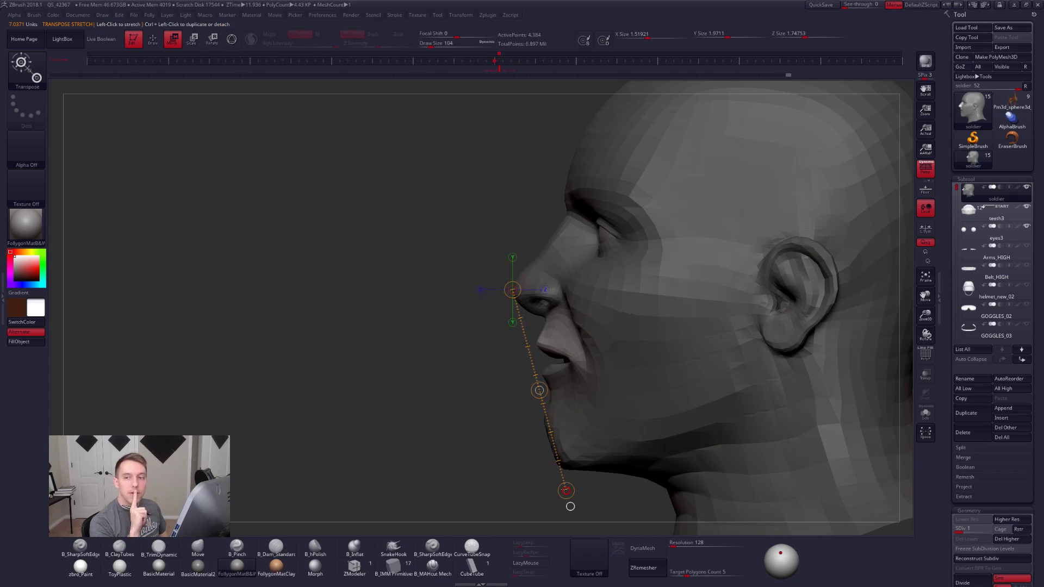
# Step: Reshape the unmasked lips with the Move brush at draw size 140
pyautogui.press('q')
pyautogui.click(198, 547)
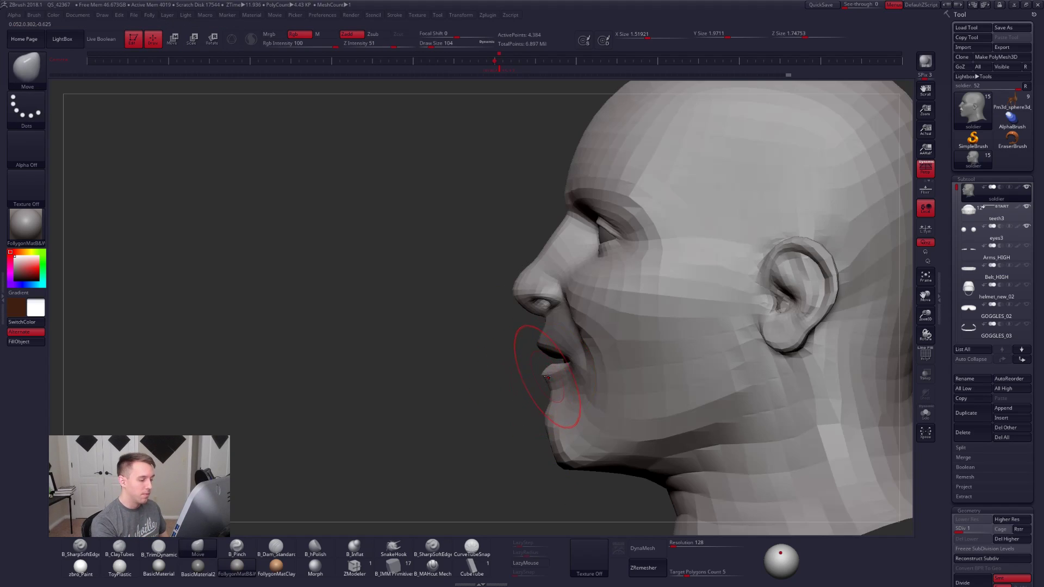
pyautogui.keyDown('ctrl'); pyautogui.click(538, 379); pyautogui.keyUp('ctrl')
pyautogui.press('s')
pyautogui.moveTo(537, 354); pyautogui.dragTo(535, 354)
pyautogui.moveTo(479, 356)
pyautogui.mouseDown()
pyautogui.moveTo(577, 357)
pyautogui.moveTo(545, 356)
pyautogui.mouseUp()
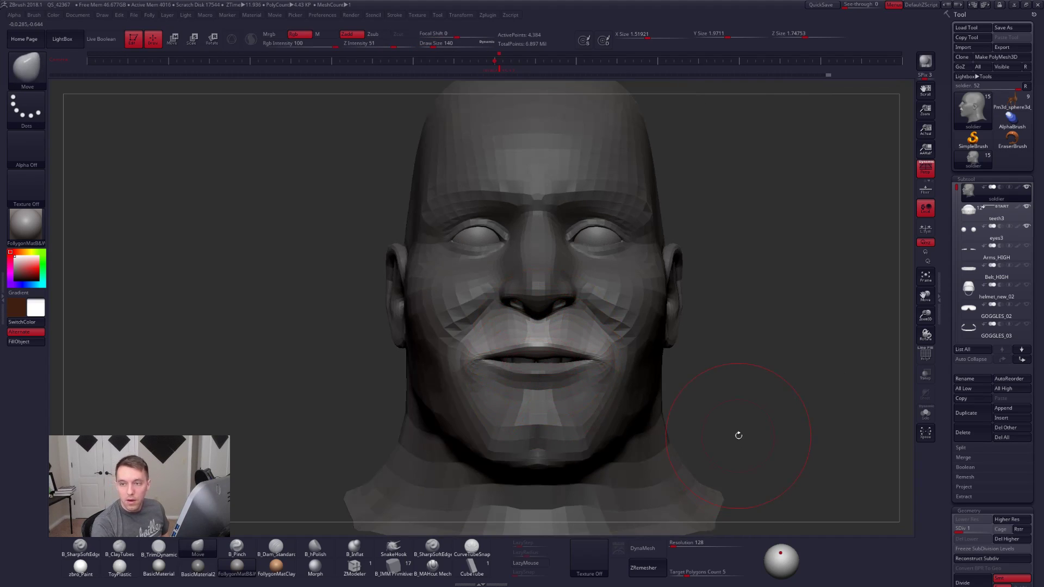
# Step: Clear the mask on the head and erase the leftover head copy from the canvas
pyautogui.press('space')
pyautogui.moveTo(728, 376); pyautogui.dragTo(732, 358)
pyautogui.moveTo(662, 376)
pyautogui.mouseDown()
pyautogui.moveTo(691, 357)
pyautogui.moveTo(696, 468)
pyautogui.moveTo(729, 469)
pyautogui.moveTo(620, 445)
pyautogui.moveTo(665, 449)
pyautogui.moveTo(638, 462)
pyautogui.mouseUp()
pyautogui.keyDown('ctrl'); pyautogui.click(690, 357); pyautogui.keyUp('ctrl')
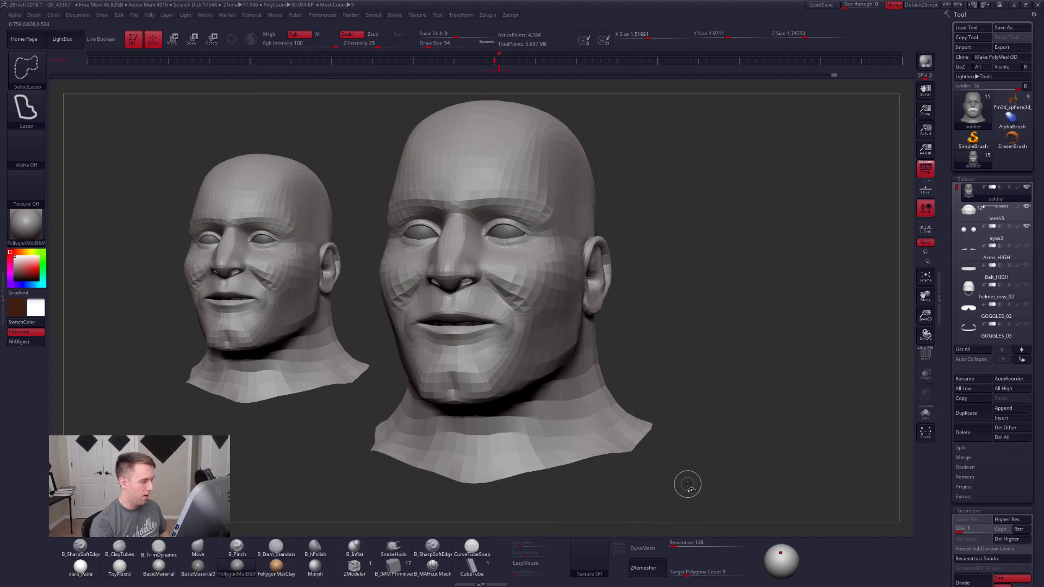
pyautogui.hotkey('ctrl', 'n')
pyautogui.keyDown('shift'); pyautogui.moveTo(610, 425); pyautogui.dragTo(796, 418); pyautogui.keyUp('shift')
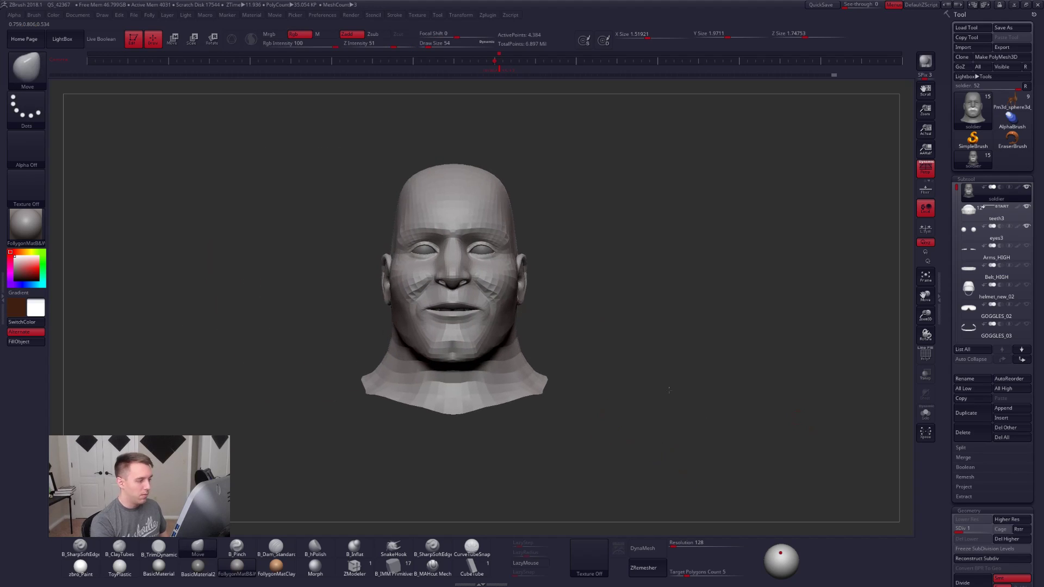
pyautogui.keyDown('alt'); pyautogui.moveTo(626, 399); pyautogui.dragTo(707, 421); pyautogui.keyUp('alt')
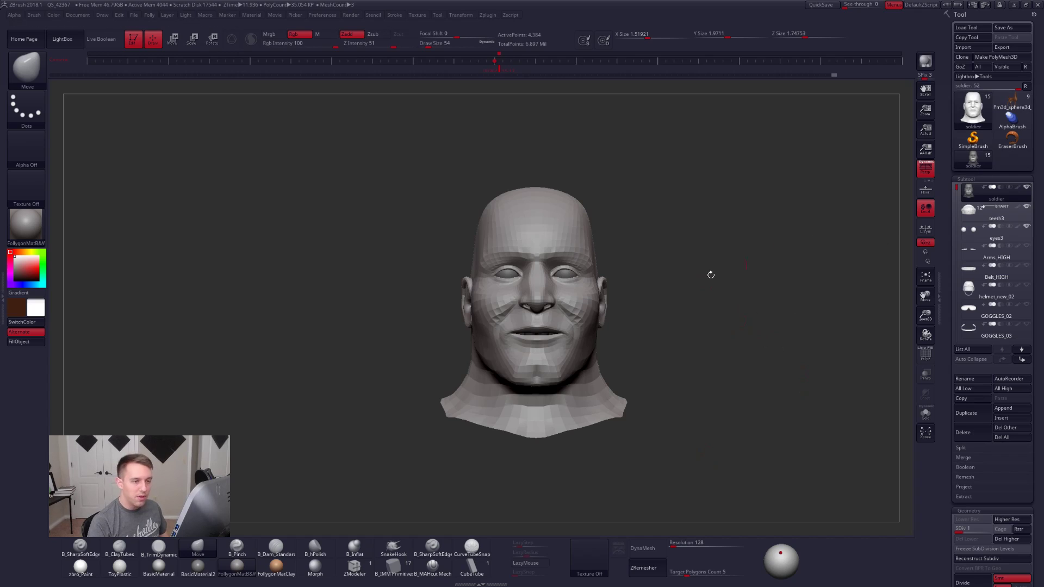
pyautogui.moveTo(657, 304); pyautogui.dragTo(601, 285)
# Step: Raise the head to subdivision level 3 and review the mouth in three-quarter and profile views
pyautogui.press('d')
pyautogui.moveTo(677, 348)
pyautogui.mouseDown()
pyautogui.moveTo(615, 356)
pyautogui.moveTo(604, 410)
pyautogui.mouseUp()
pyautogui.press('1')
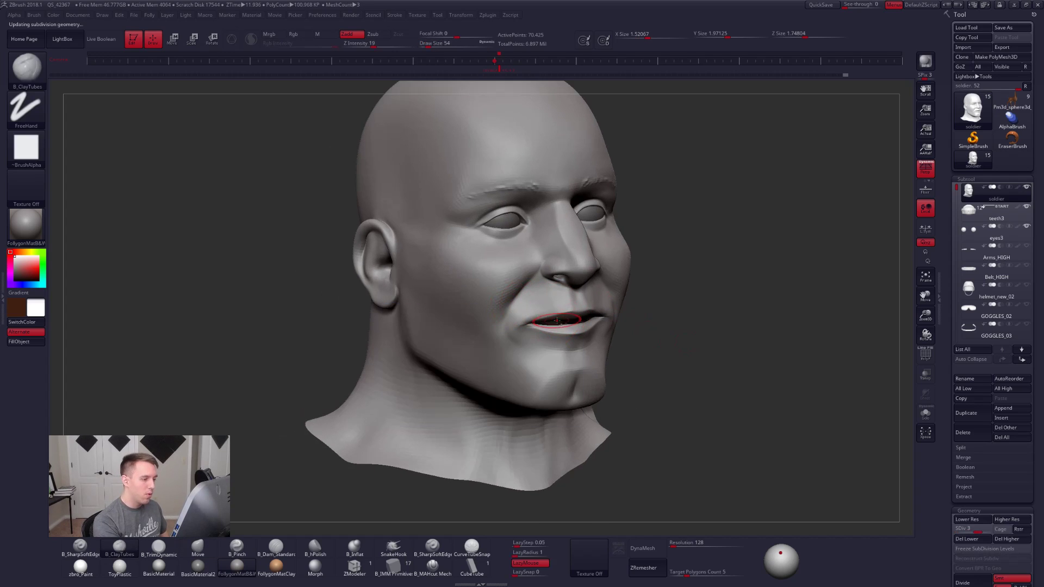
pyautogui.moveTo(558, 321)
pyautogui.keyDown('ctrl'); pyautogui.mouseDown(button='right')
pyautogui.moveTo(557, 348)
pyautogui.moveTo(545, 300)
pyautogui.moveTo(484, 313)
pyautogui.moveTo(520, 319)
pyautogui.moveTo(568, 375)
pyautogui.mouseUp(button='right'); pyautogui.keyUp('ctrl')
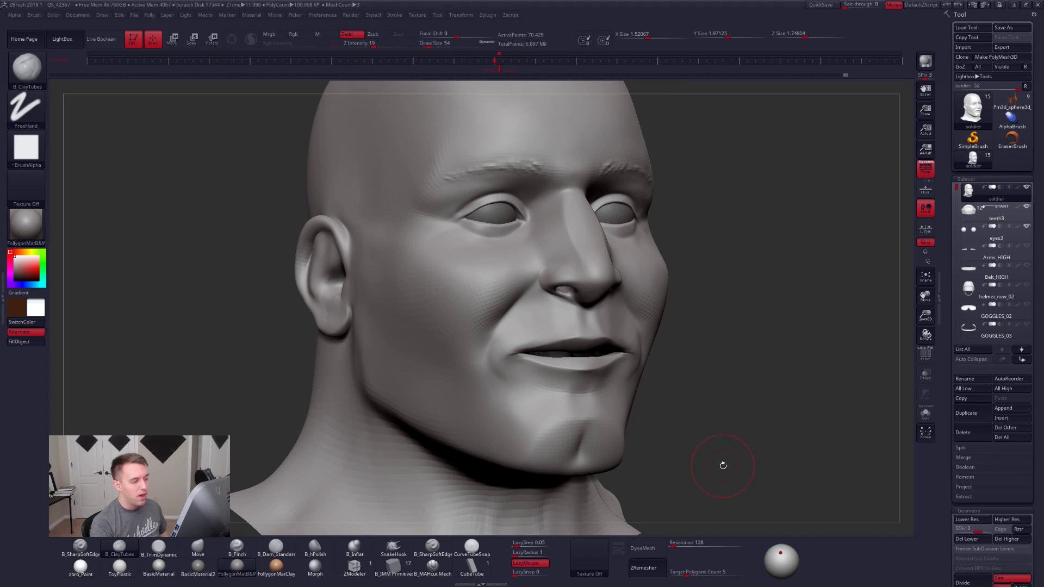
pyautogui.moveTo(726, 481); pyautogui.dragTo(733, 483, button='right')
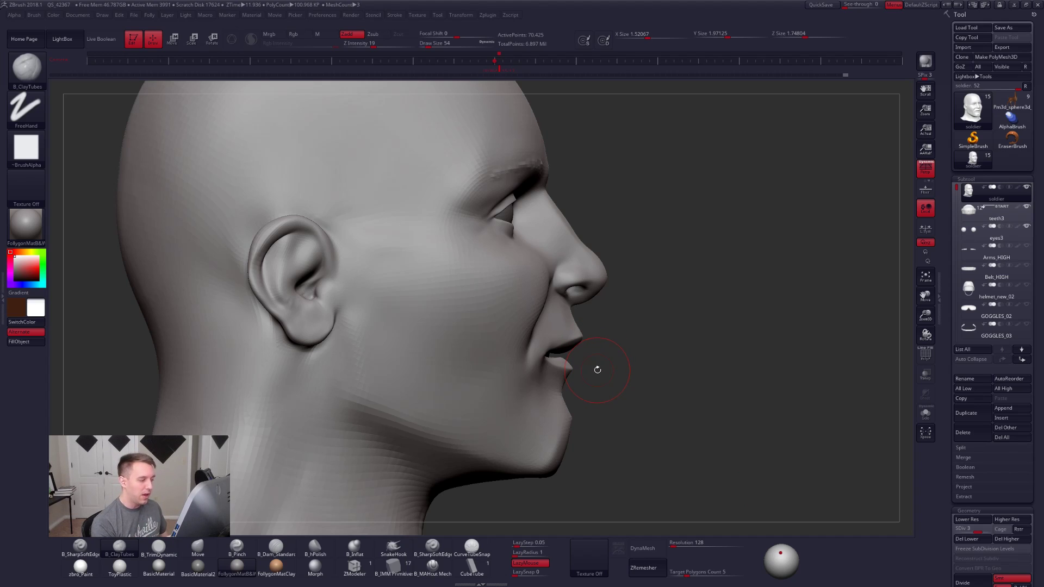
# Step: Isolate the mouth and nose region at subdivision level 4 and set the draw size to 43
pyautogui.hotkey('shift', 'd')
pyautogui.press('d')
pyautogui.press('space')
pyautogui.moveTo(595, 306)
pyautogui.mouseDown()
pyautogui.moveTo(486, 296)
pyautogui.moveTo(565, 405)
pyautogui.moveTo(592, 347)
pyautogui.moveTo(541, 343)
pyautogui.mouseUp()
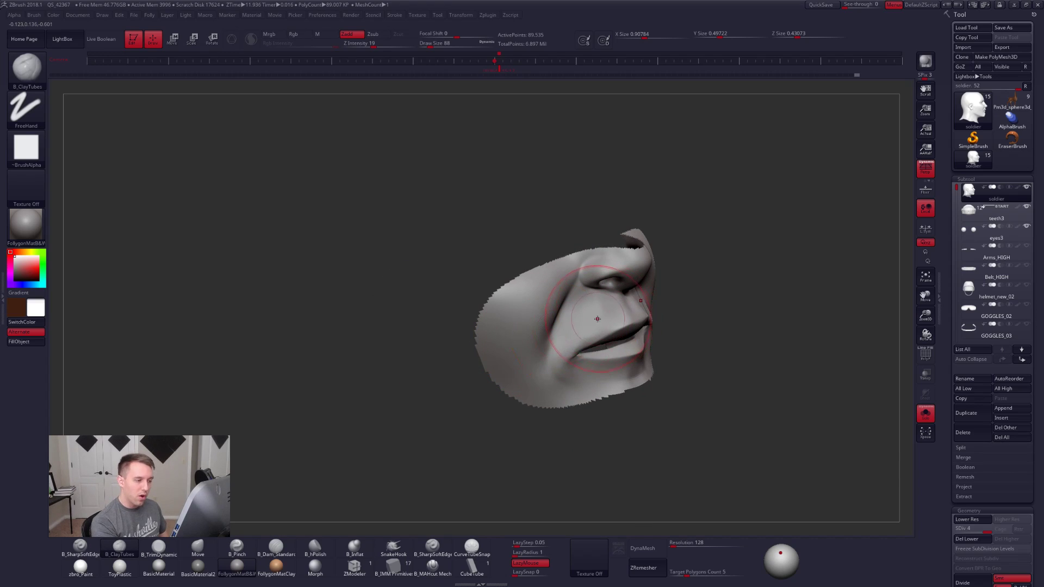
pyautogui.press('space')
pyautogui.moveTo(598, 327); pyautogui.dragTo(592, 327)
pyautogui.moveTo(594, 327)
pyautogui.mouseDown(button='right')
pyautogui.moveTo(620, 362)
pyautogui.moveTo(627, 327)
pyautogui.moveTo(576, 321)
pyautogui.mouseUp(button='right')
# Step: Check the display properties, then inspect the isolated mouth region from behind at subdivision level 2
pyautogui.moveTo(953, 328); pyautogui.dragTo(953, 219)
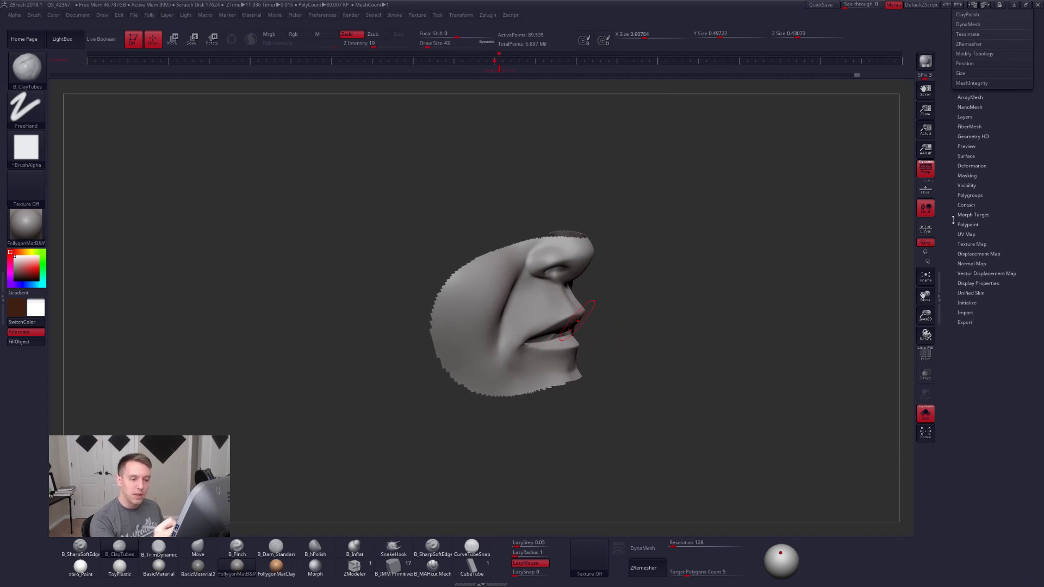
pyautogui.click(978, 285)
pyautogui.click(975, 283)
pyautogui.moveTo(973, 305); pyautogui.dragTo(958, 455)
pyautogui.moveTo(603, 338); pyautogui.dragTo(603, 359, button='right')
pyautogui.moveTo(571, 305); pyautogui.dragTo(545, 328, button='right')
pyautogui.hotkey('shift', 'd')
pyautogui.hotkey('shift', 'd')
# Step: Switch to the ClayTubes brush and bring the hidden rest of the head back into view
pyautogui.press('b')
pyautogui.press('m')
pyautogui.press('v')
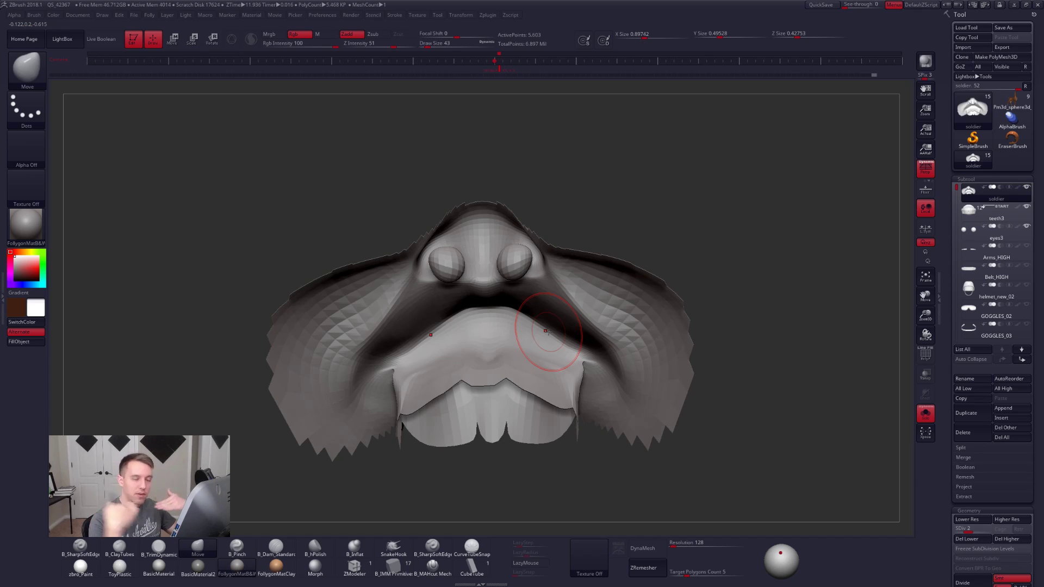
pyautogui.moveTo(547, 331)
pyautogui.mouseDown(button='right')
pyautogui.moveTo(563, 348)
pyautogui.moveTo(545, 359)
pyautogui.mouseUp(button='right')
pyautogui.press('b')
pyautogui.press('c')
pyautogui.press('t')
pyautogui.keyDown('ctrl'); pyautogui.keyDown('shift'); pyautogui.click(707, 329); pyautogui.keyUp('shift'); pyautogui.keyUp('ctrl')
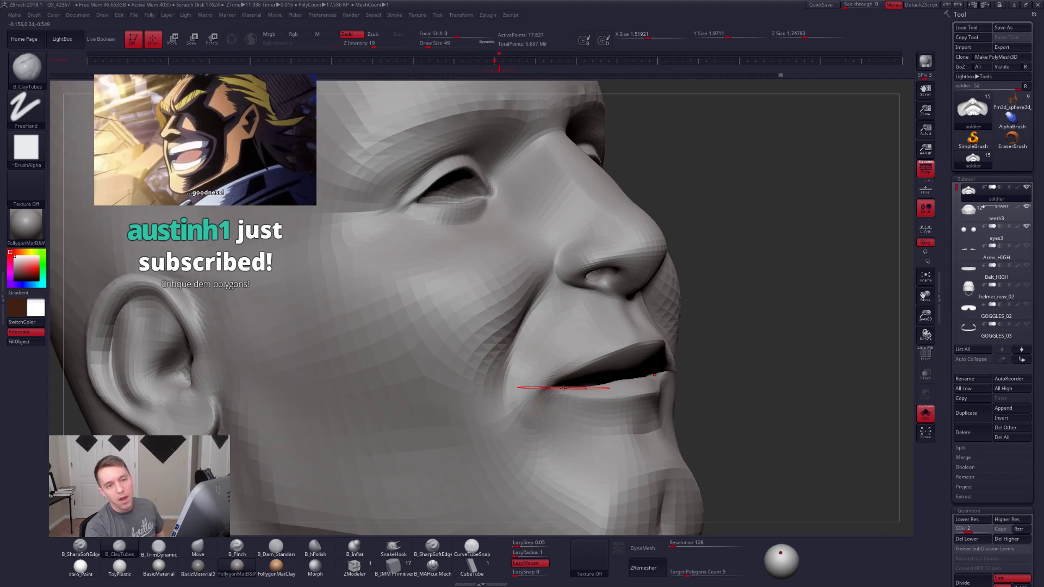
# Step: Sculpt the area above the mouth corner with the ClayTubes brush at draw size 40
pyautogui.moveTo(571, 326); pyautogui.dragTo(592, 340)
pyautogui.moveTo(570, 303)
pyautogui.mouseDown()
pyautogui.moveTo(555, 336)
pyautogui.moveTo(575, 333)
pyautogui.moveTo(560, 350)
pyautogui.mouseUp()
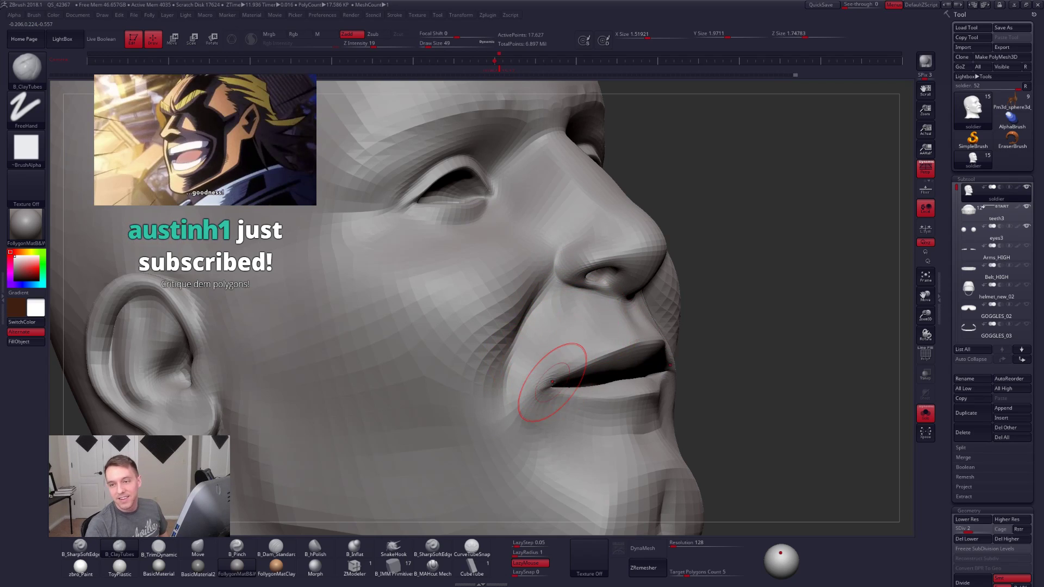
pyautogui.moveTo(575, 381); pyautogui.dragTo(558, 379, button='right')
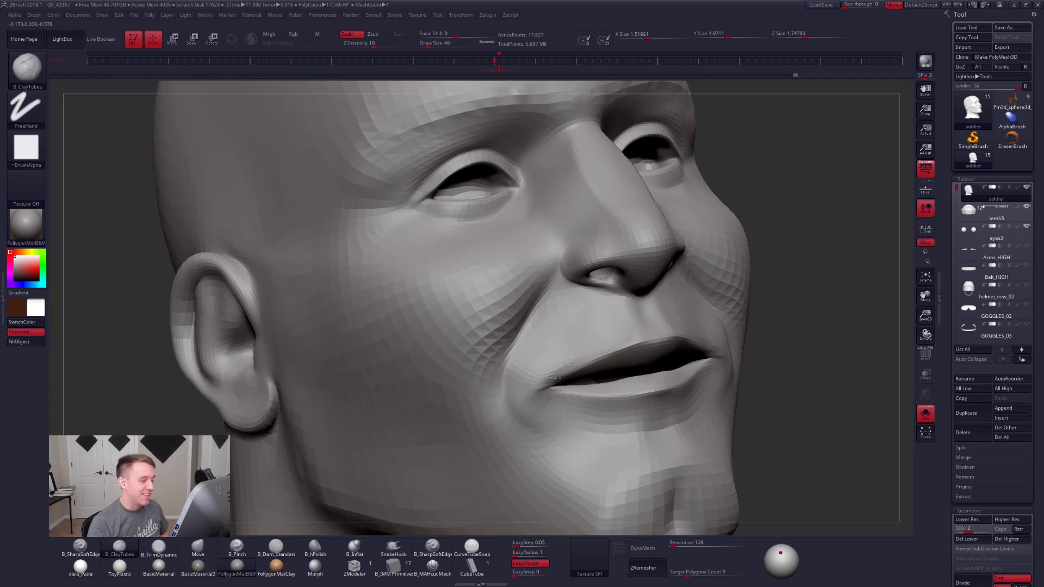
# Step: Raise the head to subdivision level 3 and build up the fold beside the mouth corner with ClayTubes
pyautogui.press('d')
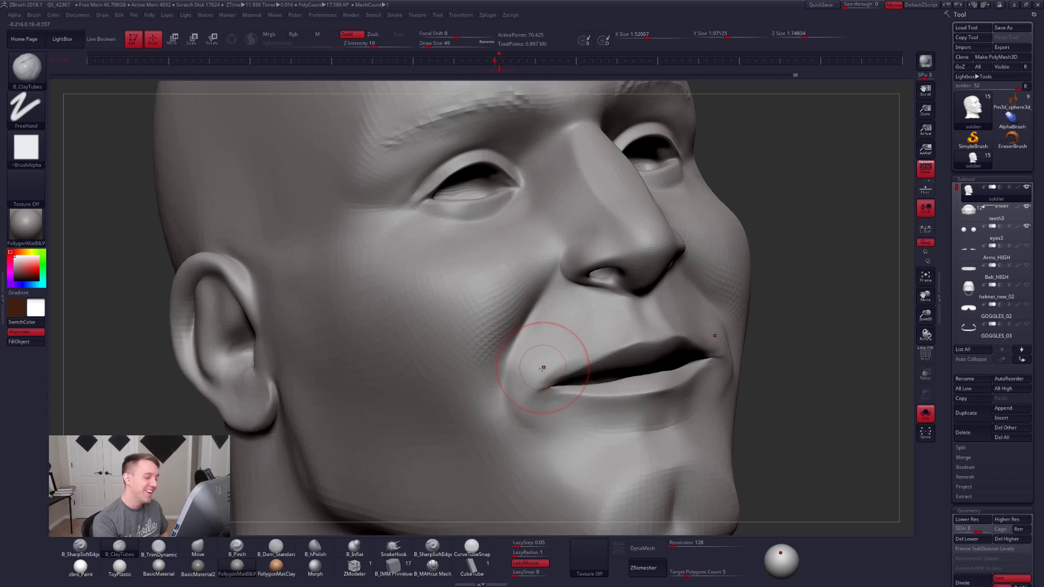
pyautogui.press('space')
pyautogui.click(530, 416)
pyautogui.moveTo(546, 412)
pyautogui.keyDown('ctrl'); pyautogui.mouseDown(button='right')
pyautogui.moveTo(571, 360)
pyautogui.moveTo(569, 393)
pyautogui.moveTo(525, 405)
pyautogui.mouseUp(button='right'); pyautogui.keyUp('ctrl')
pyautogui.press('space')
pyautogui.click(552, 380)
pyautogui.moveTo(551, 317); pyautogui.dragTo(543, 346)
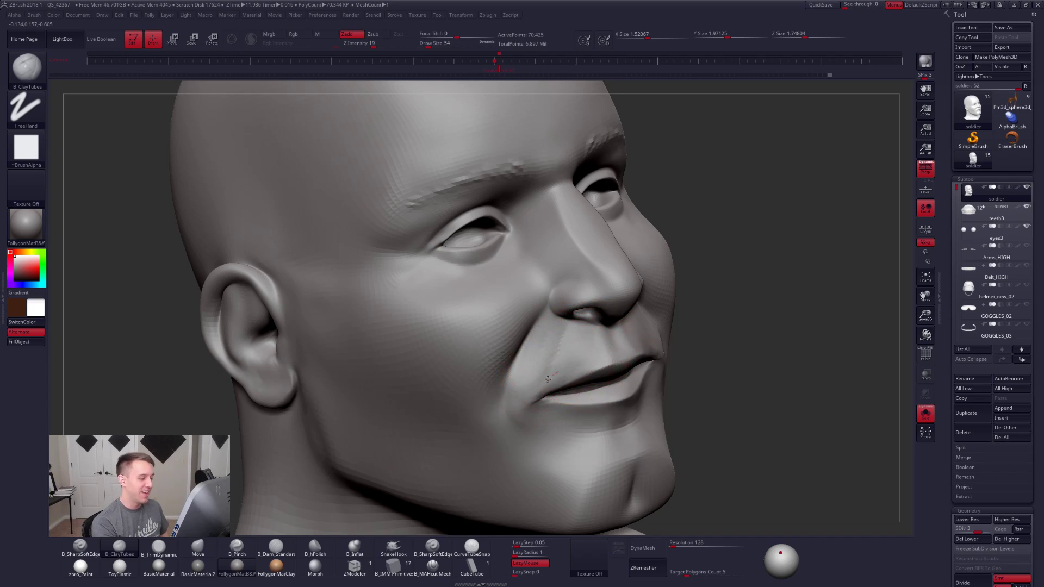
# Step: Smooth the surface between the nostril and the mouth corner
pyautogui.moveTo(560, 367); pyautogui.dragTo(609, 356, button='right')
pyautogui.moveTo(563, 356)
pyautogui.keyDown('shift'); pyautogui.mouseDown()
pyautogui.moveTo(558, 346)
pyautogui.moveTo(578, 362)
pyautogui.mouseUp(); pyautogui.keyUp('shift')
pyautogui.moveTo(579, 361); pyautogui.dragTo(626, 356, button='right')
pyautogui.rightClick(593, 402)
# Step: Drop the head to subdivision level 1 and adjust the upper lip's profile with the Move brush
pyautogui.hotkey('shift', 'd')
pyautogui.hotkey('shift', 'd')
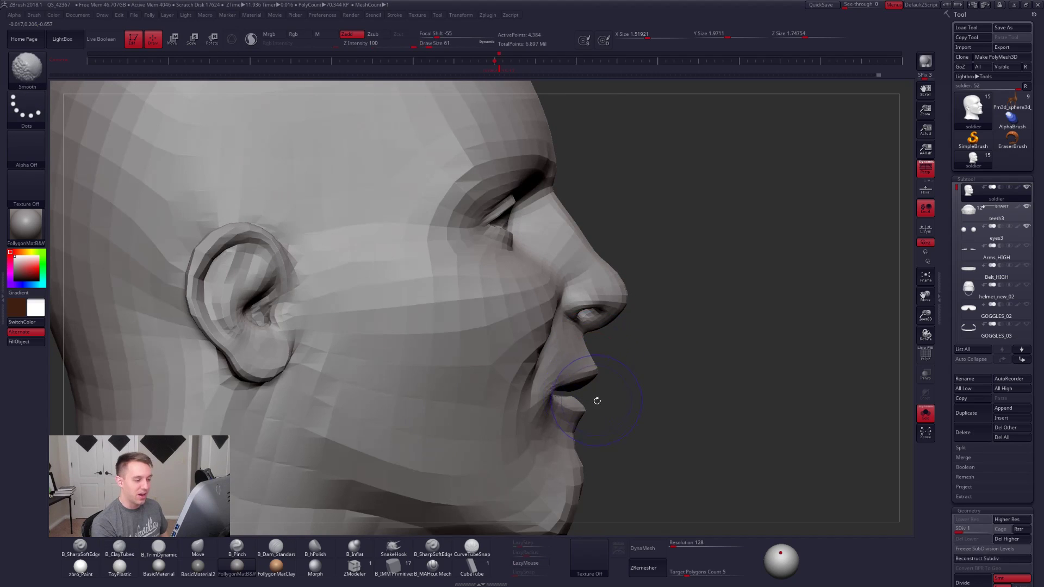
pyautogui.press('b')
pyautogui.press('m')
pyautogui.press('v')
pyautogui.moveTo(594, 374); pyautogui.dragTo(593, 379)
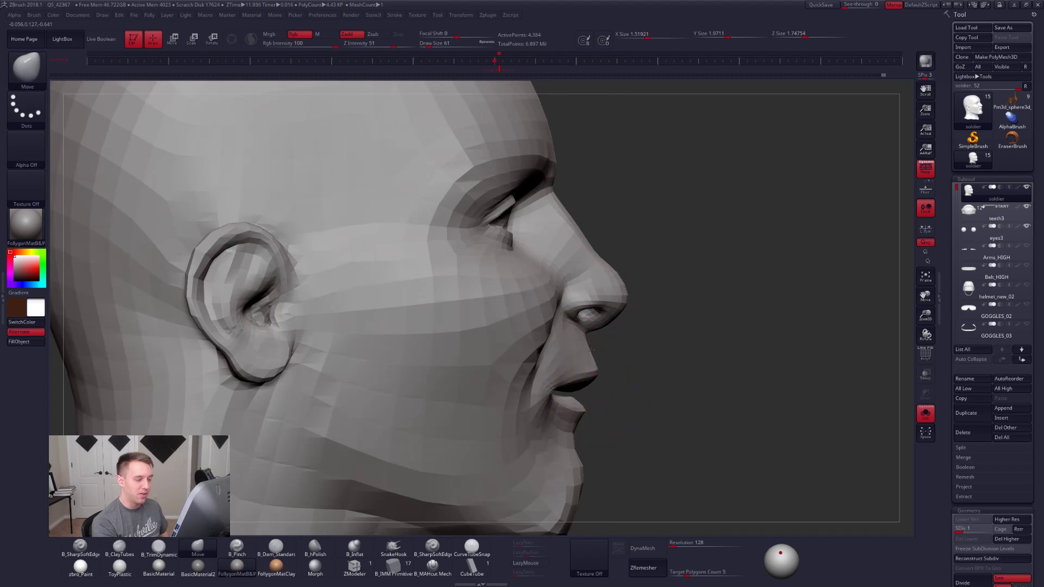
# Step: Smooth the smile fold beside the nose at subdivision level 2, then raise the head to level 3
pyautogui.moveTo(573, 366); pyautogui.dragTo(495, 362, button='right')
pyautogui.press('d')
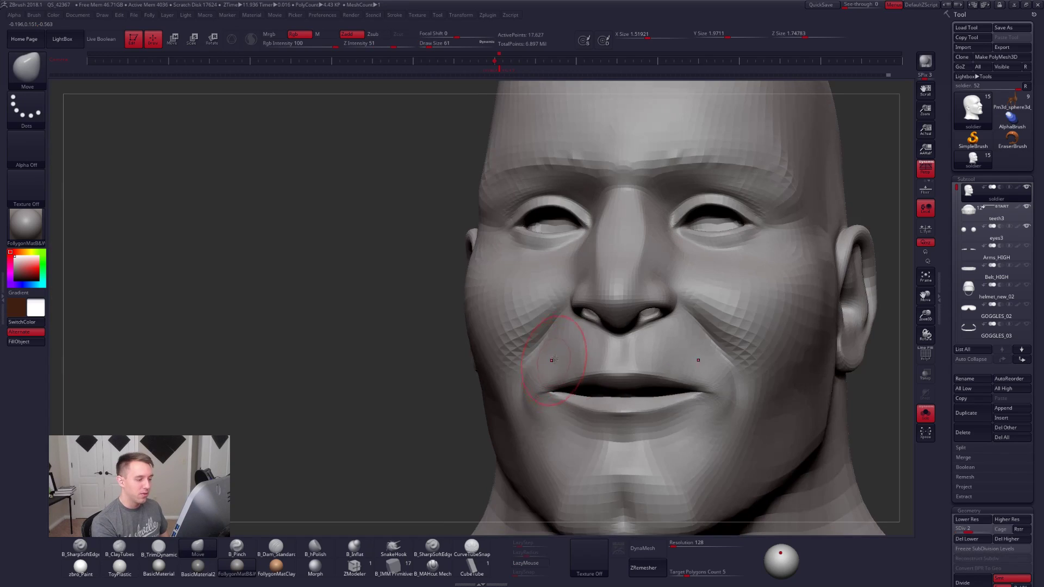
pyautogui.keyDown('shift'); pyautogui.moveTo(556, 328); pyautogui.dragTo(538, 348); pyautogui.keyUp('shift')
pyautogui.moveTo(542, 359)
pyautogui.mouseDown(button='right')
pyautogui.moveTo(560, 356)
pyautogui.moveTo(541, 350)
pyautogui.mouseUp(button='right')
pyautogui.press('d')
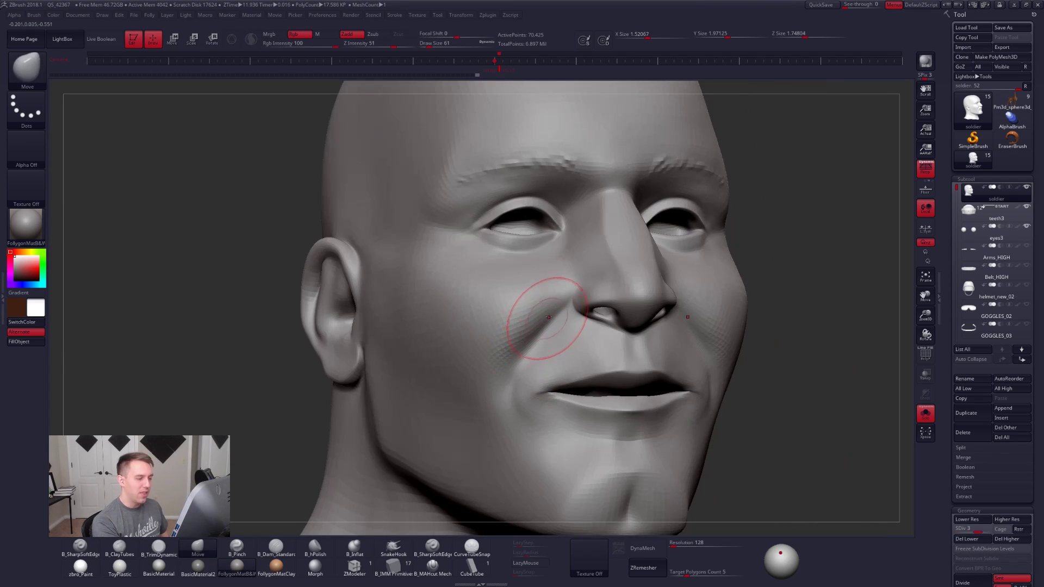
# Step: Switch to the TrimDynamic brush at draw size 74 and work on the cheek and smile fold
pyautogui.press('b')
pyautogui.press('c')
pyautogui.press('t')
pyautogui.press('space')
pyautogui.press('b')
pyautogui.press('t')
pyautogui.press('d')
pyautogui.moveTo(490, 376); pyautogui.dragTo(481, 373, button='right')
pyautogui.press('f')
pyautogui.moveTo(783, 418)
pyautogui.mouseDown()
pyautogui.moveTo(716, 413)
pyautogui.moveTo(637, 374)
pyautogui.mouseUp()
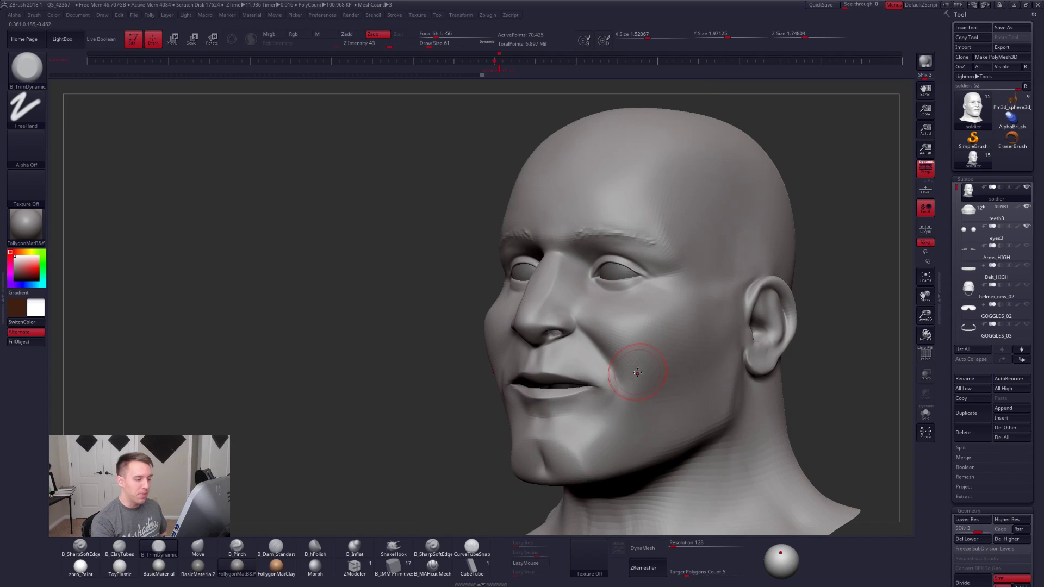
pyautogui.moveTo(811, 394)
pyautogui.mouseDown()
pyautogui.moveTo(636, 385)
pyautogui.moveTo(593, 372)
pyautogui.moveTo(605, 337)
pyautogui.mouseUp()
pyautogui.press('ctrl')
pyautogui.moveTo(506, 399)
pyautogui.keyDown('ctrl'); pyautogui.mouseDown()
pyautogui.moveTo(496, 375)
pyautogui.moveTo(573, 328)
pyautogui.mouseUp(); pyautogui.keyUp('ctrl')
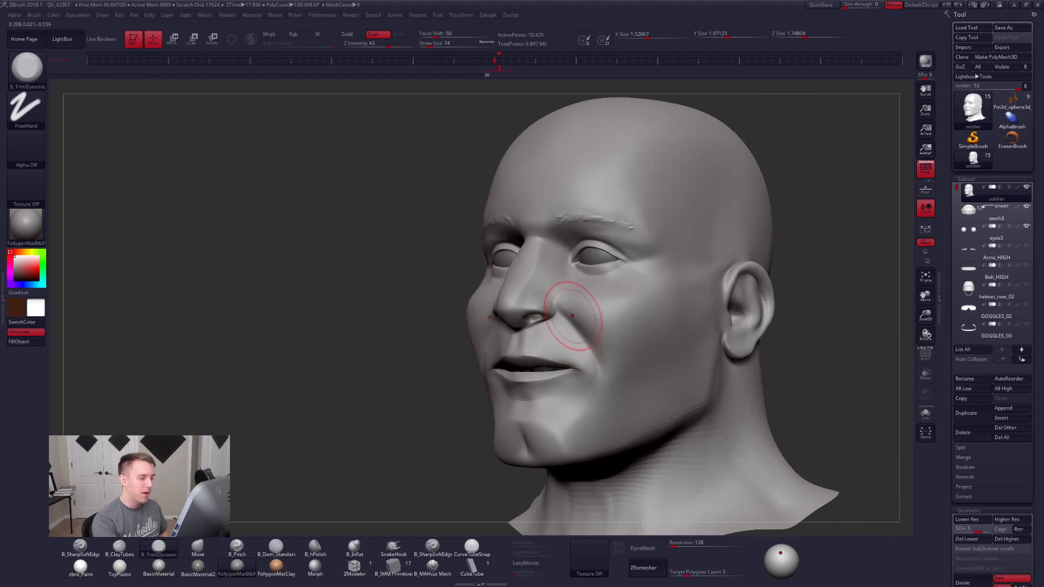
# Step: Sharpen the smile fold and cheek with the Pinch brush
pyautogui.press('b')
pyautogui.press('p')
pyautogui.press('i')
pyautogui.moveTo(593, 346)
pyautogui.mouseDown()
pyautogui.moveTo(585, 327)
pyautogui.moveTo(630, 315)
pyautogui.mouseUp()
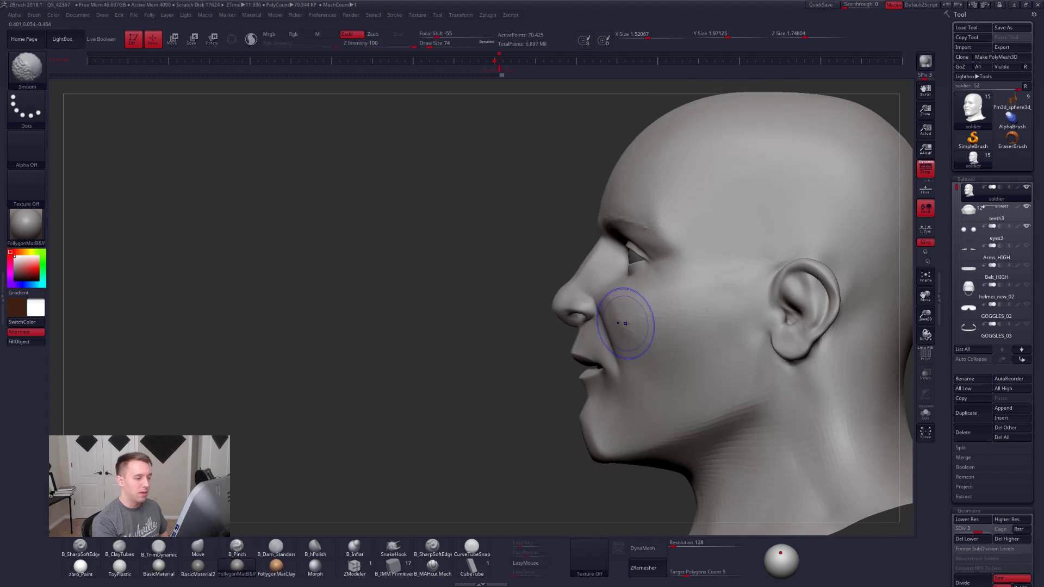
pyautogui.moveTo(708, 301); pyautogui.dragTo(619, 306)
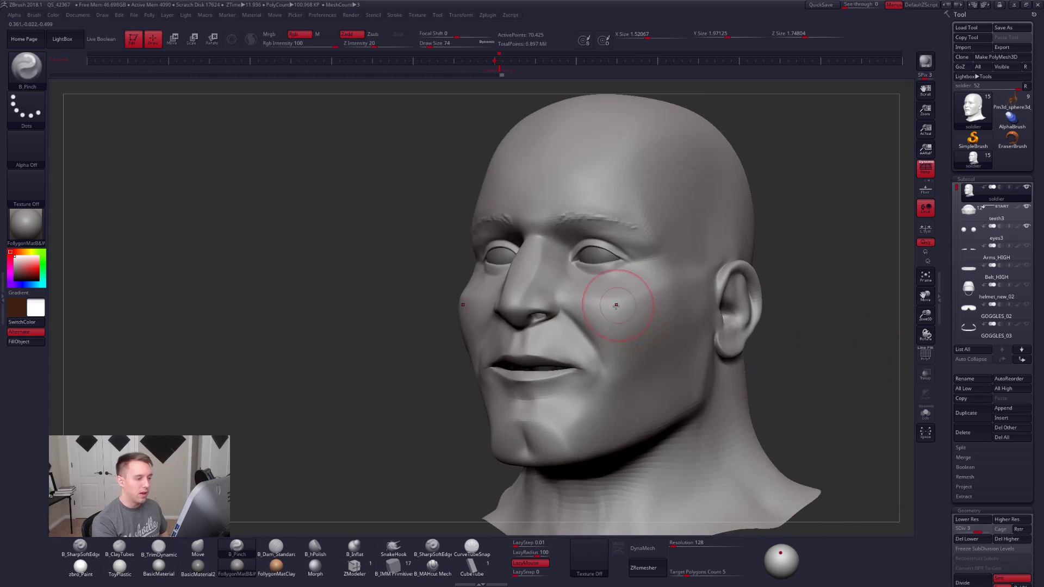
# Step: Pinch the cheekbone area with a draw size of 113 and undo the last stroke
pyautogui.moveTo(687, 244); pyautogui.dragTo(642, 262)
pyautogui.moveTo(593, 308); pyautogui.dragTo(641, 315, button='right')
pyautogui.press('space')
pyautogui.moveTo(610, 375); pyautogui.dragTo(615, 375)
pyautogui.moveTo(704, 304); pyautogui.dragTo(626, 303, button='right')
pyautogui.hotkey('ctrl', 'z')
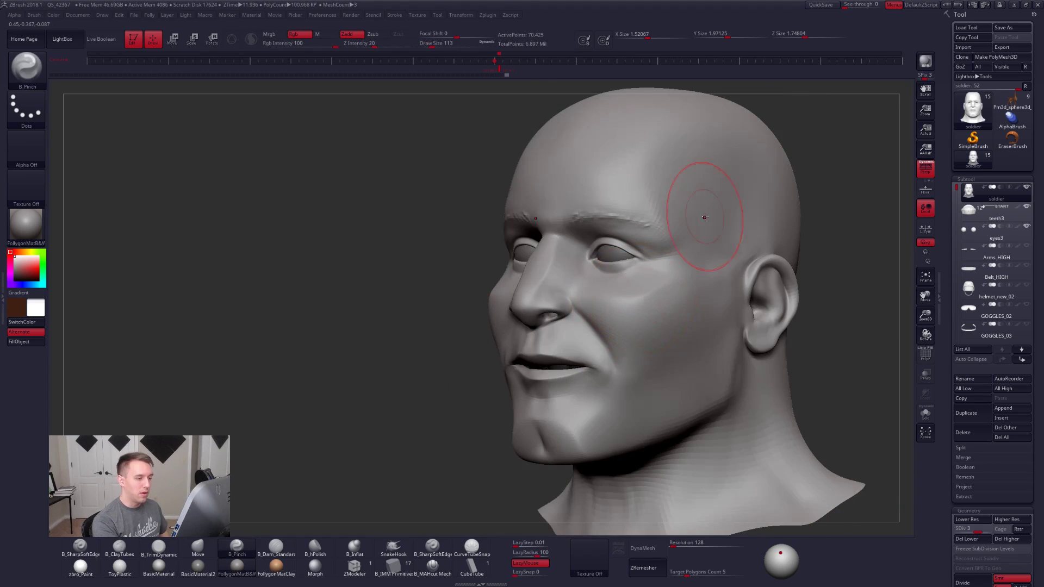
# Step: Switch to a smaller Move brush and raise the head to subdivision level 4
pyautogui.press('[')
pyautogui.press('b')
pyautogui.press('m')
pyautogui.press('v')
pyautogui.press('d')
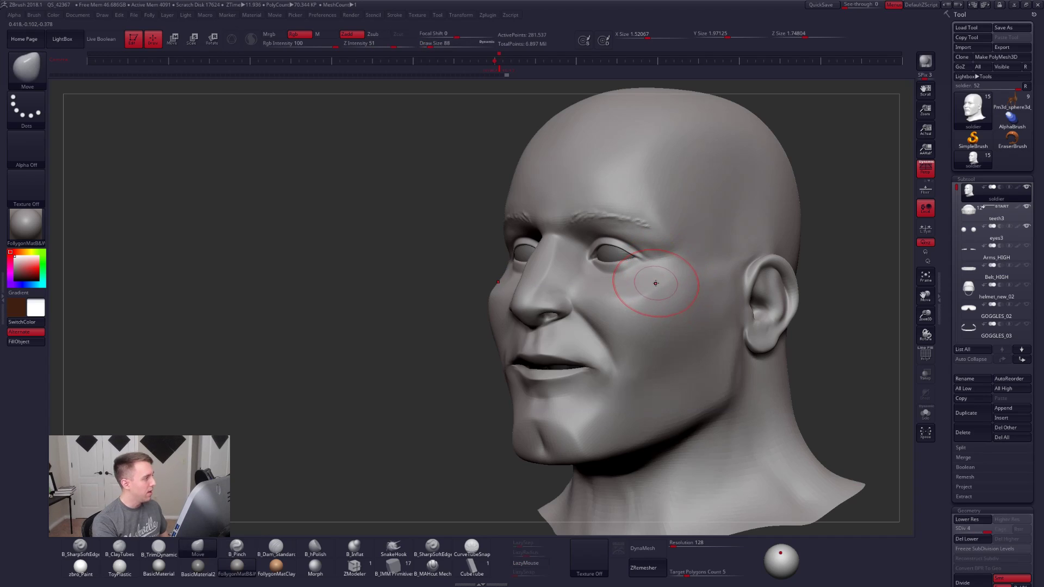
# Step: Define the cheekbone ridge below the outer eye corner and the smile fold with the Pinch brush
pyautogui.press('b')
pyautogui.press('p')
pyautogui.press('i')
pyautogui.press('space')
pyautogui.moveTo(657, 285); pyautogui.dragTo(654, 284)
pyautogui.moveTo(647, 297)
pyautogui.mouseDown()
pyautogui.moveTo(675, 260)
pyautogui.moveTo(653, 285)
pyautogui.mouseUp()
pyautogui.press(']')
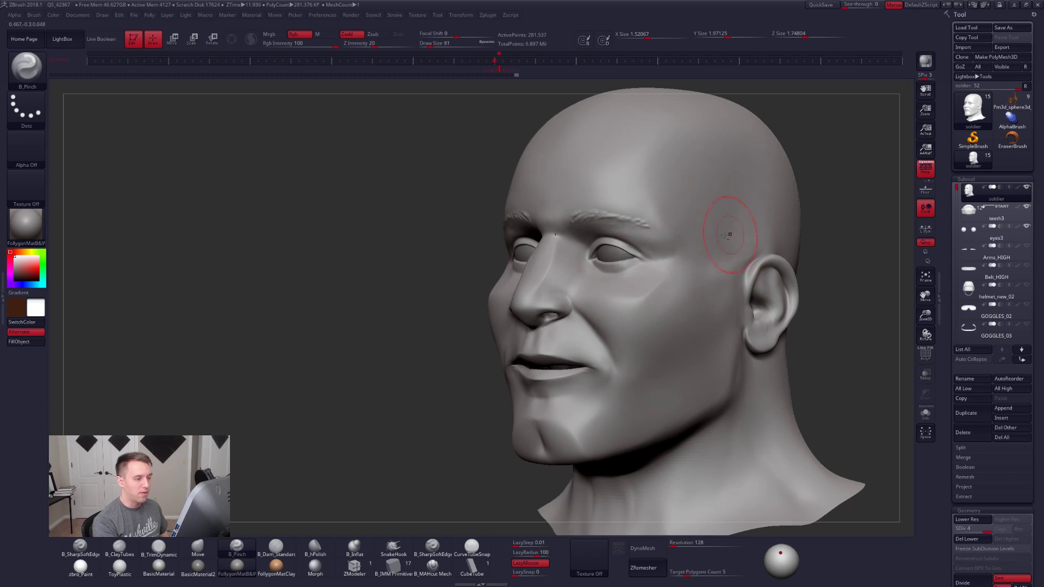
pyautogui.moveTo(671, 238); pyautogui.dragTo(671, 243)
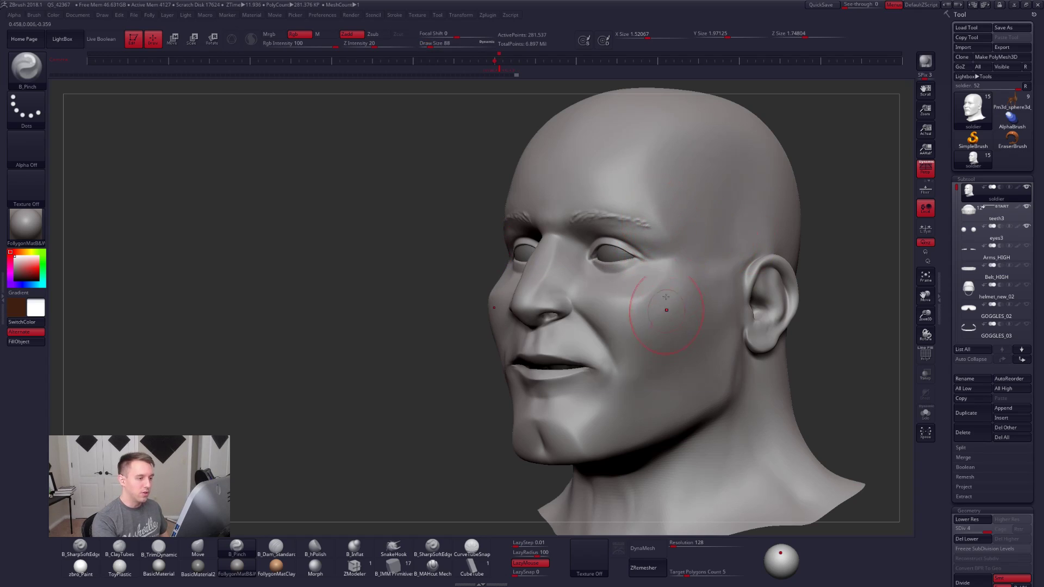
pyautogui.moveTo(612, 350)
pyautogui.mouseDown()
pyautogui.moveTo(618, 315)
pyautogui.moveTo(604, 321)
pyautogui.mouseUp()
# Step: Flatten the cheek planes beside the smile fold with the TrimDynamic brush and smooth them
pyautogui.press('b')
pyautogui.press('t')
pyautogui.press('d')
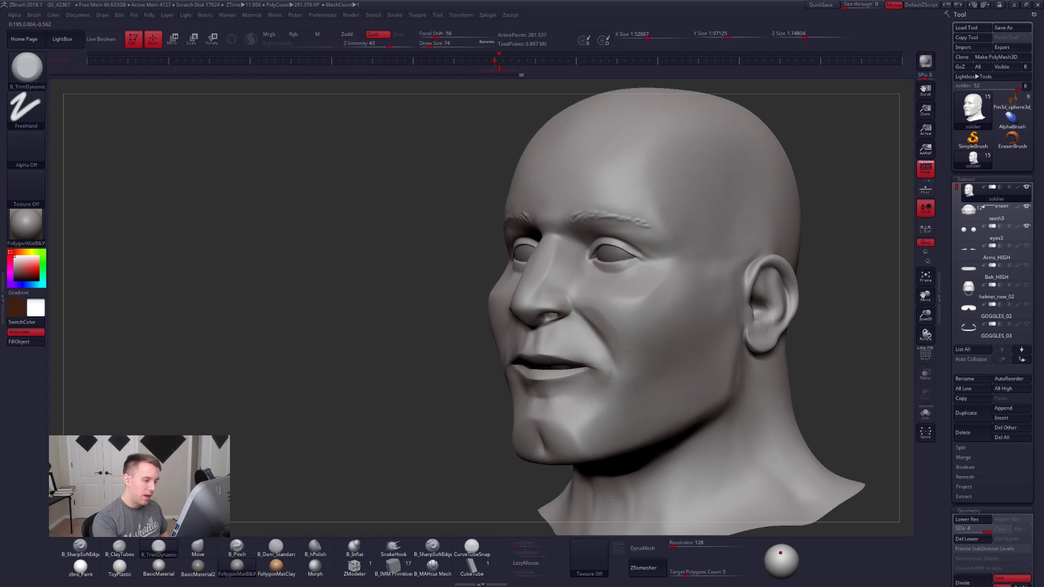
pyautogui.moveTo(631, 337)
pyautogui.mouseDown(button='right')
pyautogui.moveTo(620, 321)
pyautogui.moveTo(629, 296)
pyautogui.mouseUp(button='right')
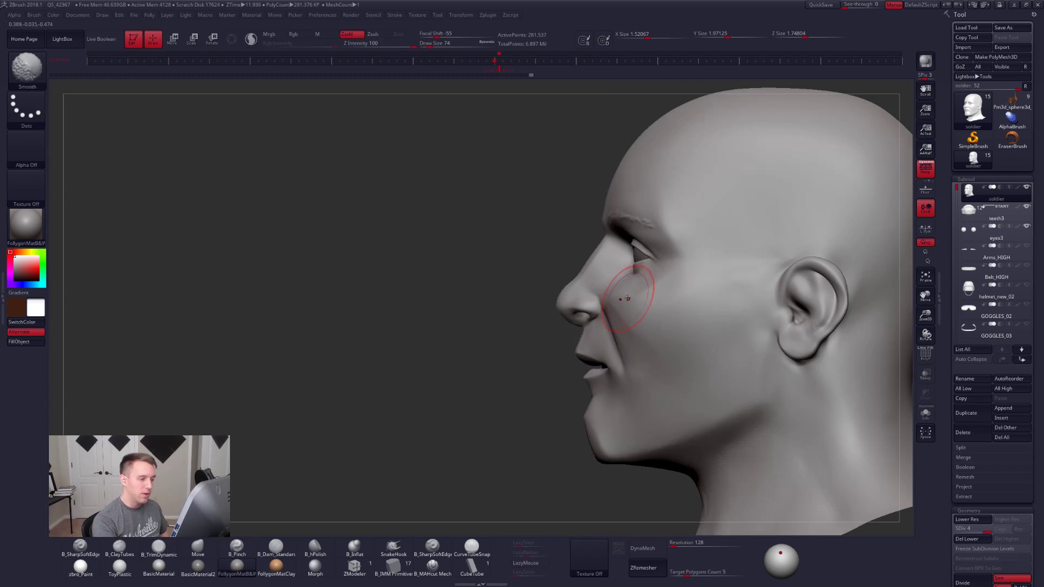
pyautogui.moveTo(646, 356); pyautogui.dragTo(608, 328, button='right')
pyautogui.moveTo(624, 362)
pyautogui.mouseDown(button='right')
pyautogui.moveTo(611, 327)
pyautogui.moveTo(554, 360)
pyautogui.mouseUp(button='right')
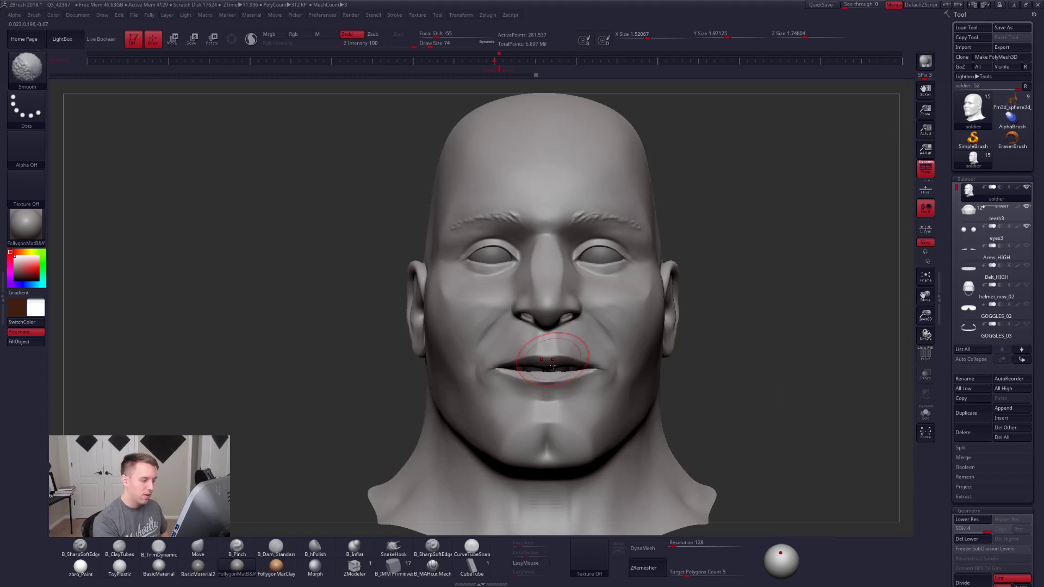
# Step: Mask the area around the mouth and invert the mask at subdivision level 1
pyautogui.moveTo(512, 313)
pyautogui.keyDown('ctrl'); pyautogui.mouseDown()
pyautogui.moveTo(479, 389)
pyautogui.moveTo(555, 375)
pyautogui.moveTo(548, 333)
pyautogui.mouseUp(); pyautogui.keyUp('ctrl')
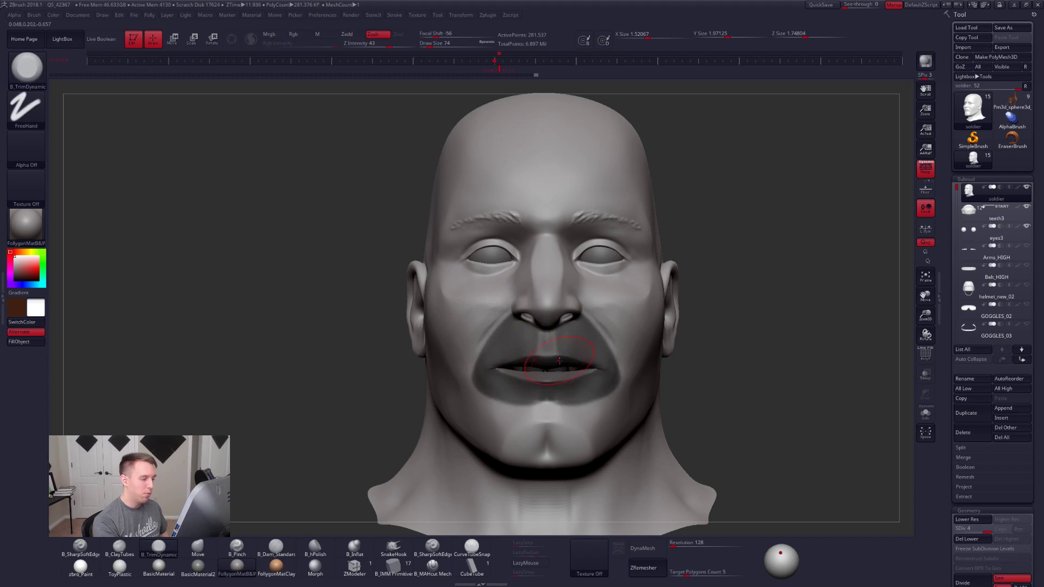
pyautogui.hotkey('shift', 'd')
pyautogui.hotkey('shift', 'd')
pyautogui.hotkey('shift', 'd')
pyautogui.keyDown('ctrl'); pyautogui.moveTo(662, 375); pyautogui.dragTo(631, 364); pyautogui.keyUp('ctrl')
# Step: Reshape the masked mouth area in profile with the Move brush at draw size 140 and clear the mask
pyautogui.press('b')
pyautogui.press('m')
pyautogui.press('v')
pyautogui.press('space')
pyautogui.press('space')
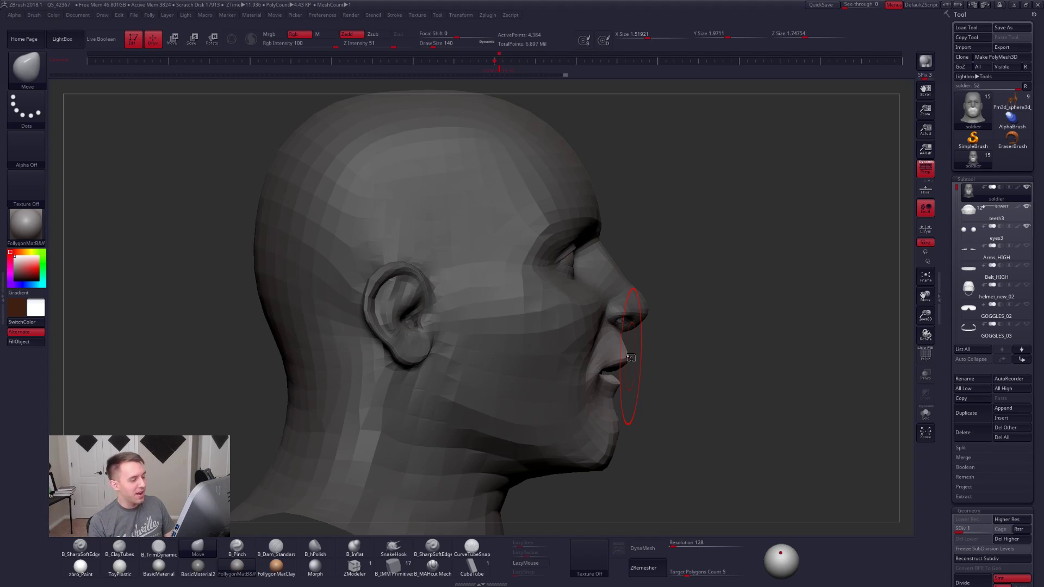
pyautogui.press('w')
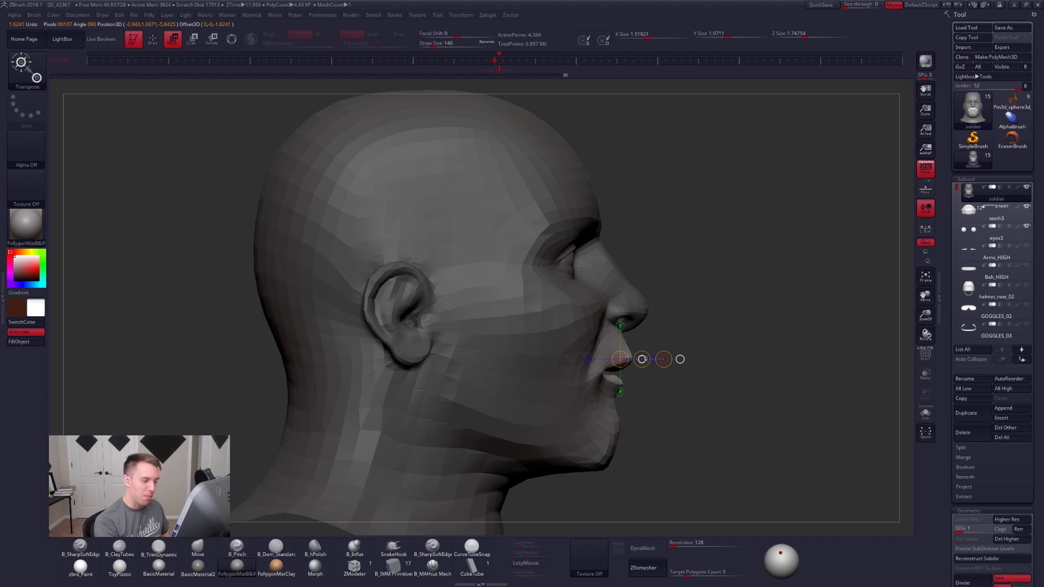
pyautogui.press('q')
pyautogui.moveTo(650, 366)
pyautogui.mouseDown()
pyautogui.moveTo(544, 376)
pyautogui.moveTo(634, 379)
pyautogui.moveTo(594, 380)
pyautogui.mouseUp()
pyautogui.keyDown('ctrl'); pyautogui.moveTo(728, 483); pyautogui.dragTo(749, 484); pyautogui.keyUp('ctrl')
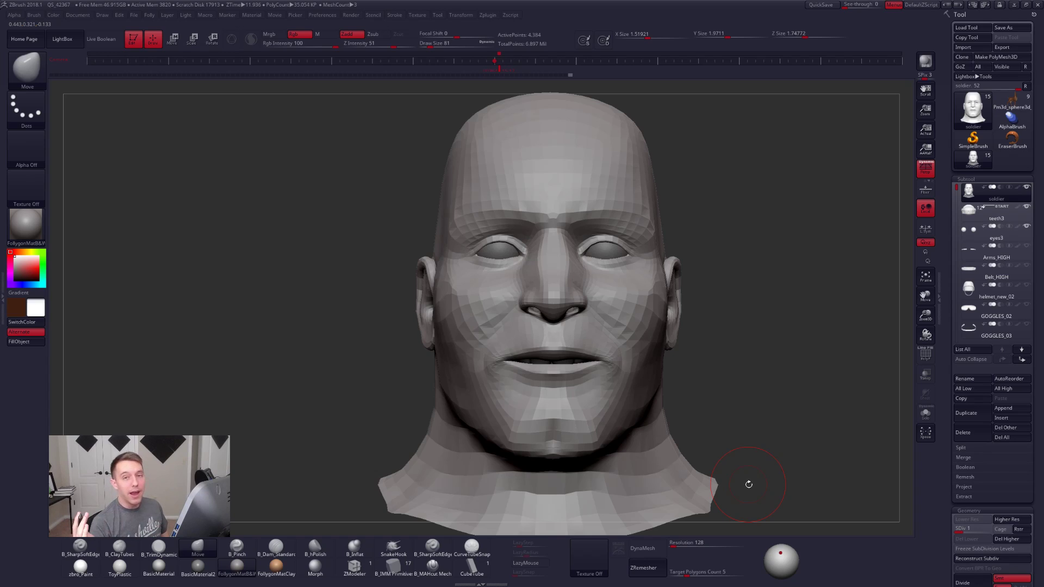
# Step: Adjust the mouth corners and lower cheeks from the front with a smaller Move brush and raise the head to subdivision level 2
pyautogui.keyDown('alt'); pyautogui.moveTo(769, 412); pyautogui.dragTo(680, 400); pyautogui.keyUp('alt')
pyautogui.moveTo(646, 356)
pyautogui.mouseDown()
pyautogui.moveTo(577, 354)
pyautogui.moveTo(636, 414)
pyautogui.mouseUp()
pyautogui.press('s')
pyautogui.moveTo(626, 370); pyautogui.dragTo(629, 370)
pyautogui.press('d')
pyautogui.moveTo(597, 375); pyautogui.dragTo(661, 377, button='right')
# Step: Nudge the corners of the mouth slightly upward with a reduced Move brush at subdivision level 2
pyautogui.press('space')
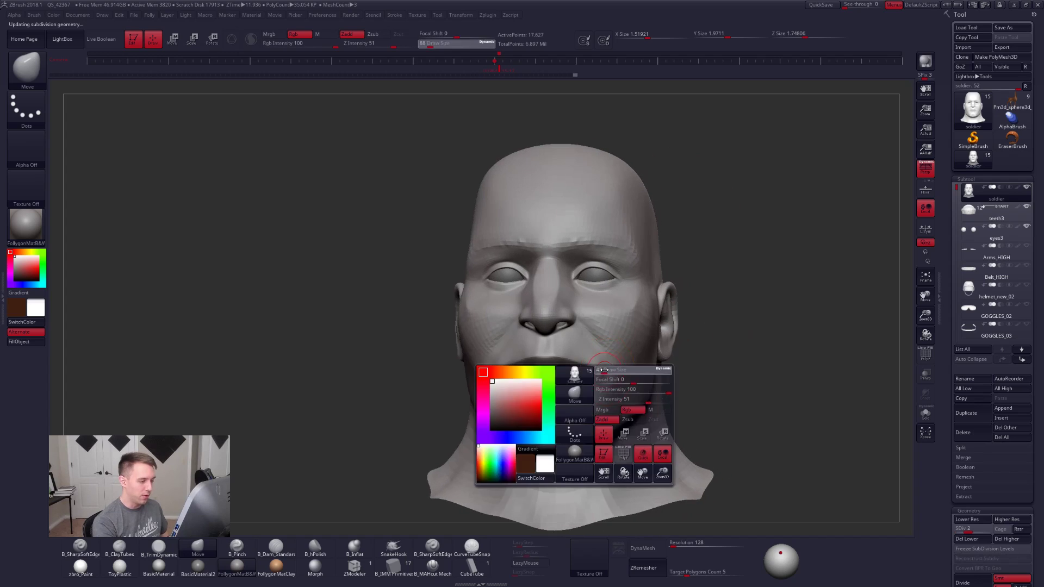
pyautogui.moveTo(634, 373); pyautogui.dragTo(625, 373)
pyautogui.keyDown('alt'); pyautogui.moveTo(598, 375); pyautogui.dragTo(640, 374, button='right'); pyautogui.keyUp('alt')
pyautogui.moveTo(640, 366); pyautogui.dragTo(639, 361)
pyautogui.moveTo(718, 389)
pyautogui.mouseDown(button='right')
pyautogui.moveTo(650, 394)
pyautogui.moveTo(651, 372)
pyautogui.mouseUp(button='right')
pyautogui.press('space')
pyautogui.moveTo(652, 371)
pyautogui.mouseDown()
pyautogui.moveTo(654, 349)
pyautogui.moveTo(642, 342)
pyautogui.moveTo(654, 372)
pyautogui.mouseUp()
# Step: Flatten the skin beside the mouth corner with the TrimDynamic brush at draw size 29 and raise the head to subdivision level 3
pyautogui.press('3')
pyautogui.press('space')
pyautogui.press('space')
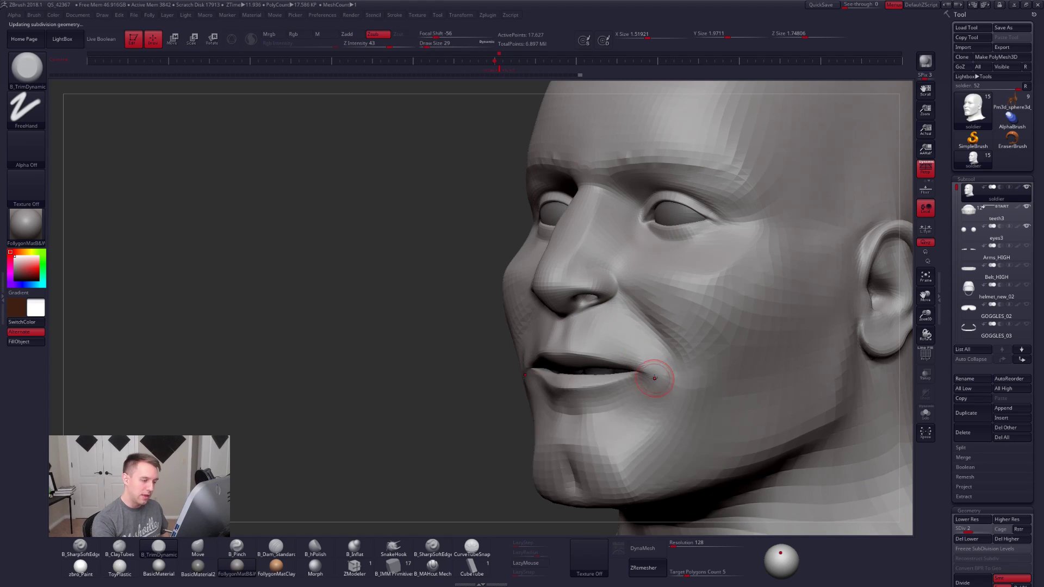
pyautogui.press('d')
pyautogui.moveTo(544, 343); pyautogui.dragTo(634, 328, button='right')
pyautogui.moveTo(435, 321); pyautogui.dragTo(519, 313, button='right')
# Step: Build up the cheek around the smile fold with the ClayTubes brush at draw size 61 and smooth it
pyautogui.press('space')
pyautogui.press('b')
pyautogui.press('c')
pyautogui.press('b')
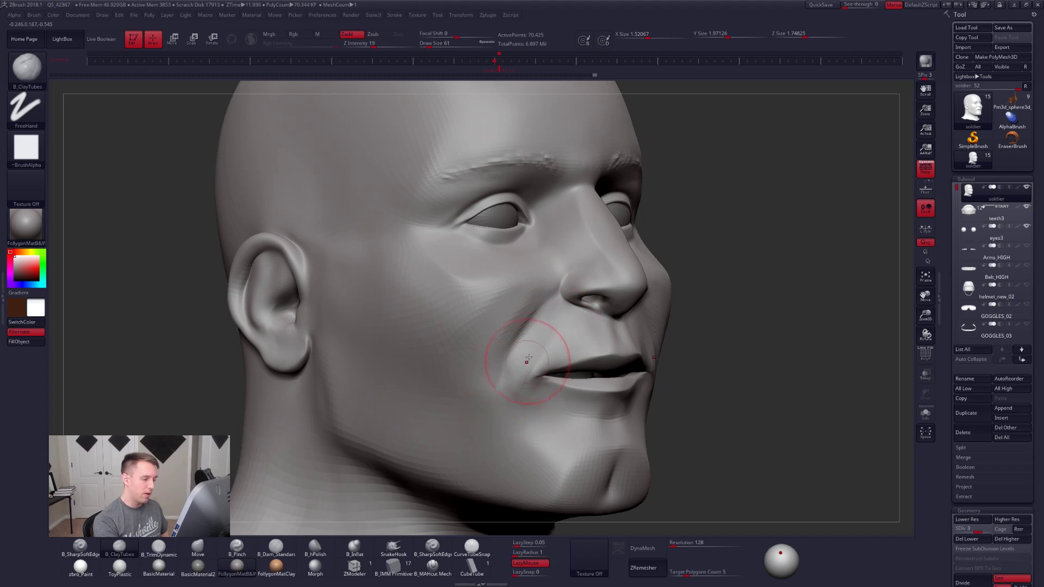
pyautogui.press('shift')
pyautogui.keyDown('shift'); pyautogui.moveTo(531, 301); pyautogui.dragTo(498, 349); pyautogui.keyUp('shift')
pyautogui.keyDown('ctrl'); pyautogui.moveTo(533, 348); pyautogui.dragTo(528, 283, button='right'); pyautogui.keyUp('ctrl')
pyautogui.moveTo(838, 413)
pyautogui.mouseDown(button='right')
pyautogui.moveTo(703, 417)
pyautogui.moveTo(685, 430)
pyautogui.moveTo(804, 433)
pyautogui.moveTo(760, 455)
pyautogui.mouseUp(button='right')
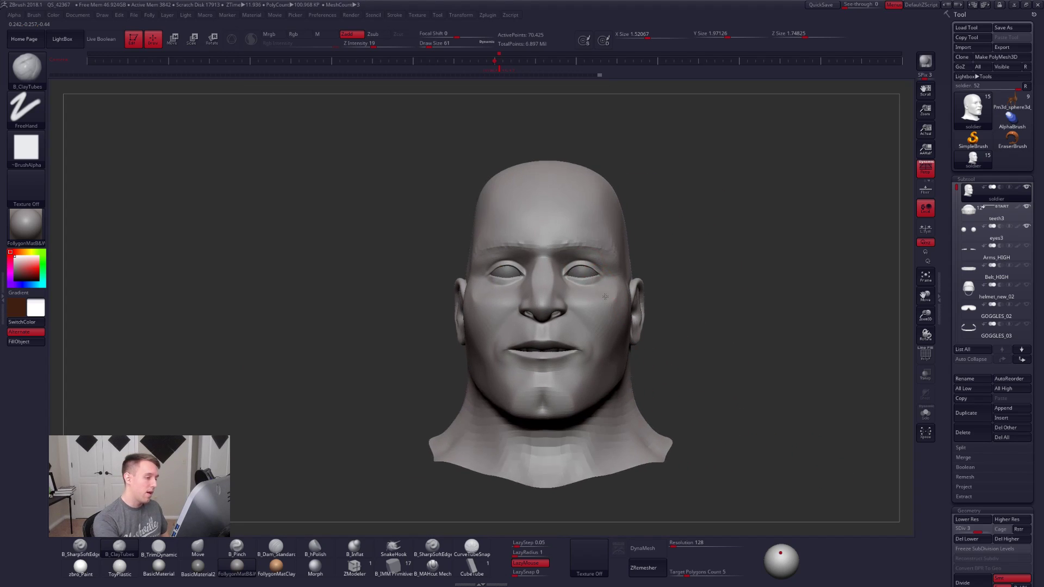
# Step: Raise the head to subdivision level 4 and adjust the upper cheek below the eye with the Move brush at draw size 29
pyautogui.keyDown('ctrl'); pyautogui.moveTo(593, 288); pyautogui.dragTo(576, 296, button='right'); pyautogui.keyUp('ctrl')
pyautogui.press('b')
pyautogui.press('m')
pyautogui.press('v')
pyautogui.press('space')
pyautogui.press('d')
pyautogui.press('space')
pyautogui.moveTo(590, 293); pyautogui.dragTo(588, 292)
pyautogui.press('space')
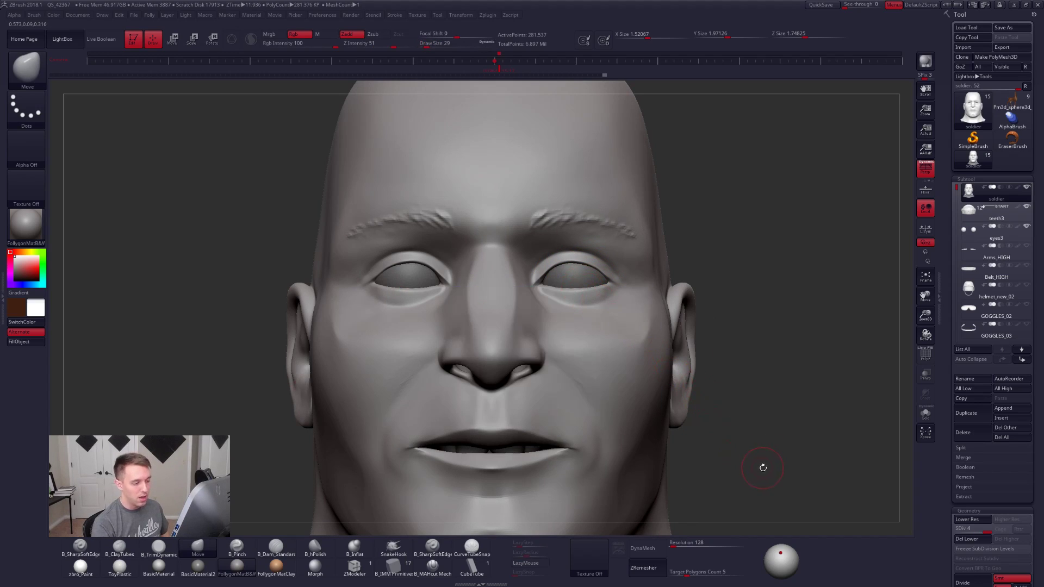
# Step: Drop the head to subdivision level 1 and reshape the nose in profile with the Move brush at draw size 67
pyautogui.keyDown('alt'); pyautogui.moveTo(761, 467); pyautogui.dragTo(729, 429); pyautogui.keyUp('alt')
pyautogui.press('space')
pyautogui.moveTo(534, 404); pyautogui.dragTo(537, 404)
pyautogui.hotkey('shift', 'd')
pyautogui.hotkey('shift', 'd')
pyautogui.hotkey('shift', 'd')
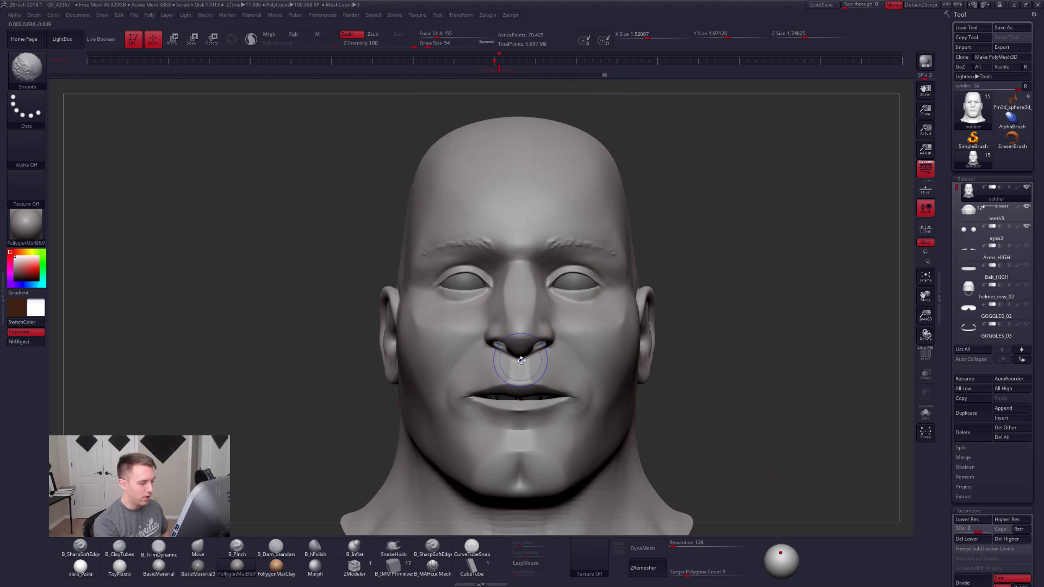
pyautogui.moveTo(702, 403); pyautogui.dragTo(848, 406)
pyautogui.press('space')
pyautogui.moveTo(544, 348); pyautogui.dragTo(546, 349)
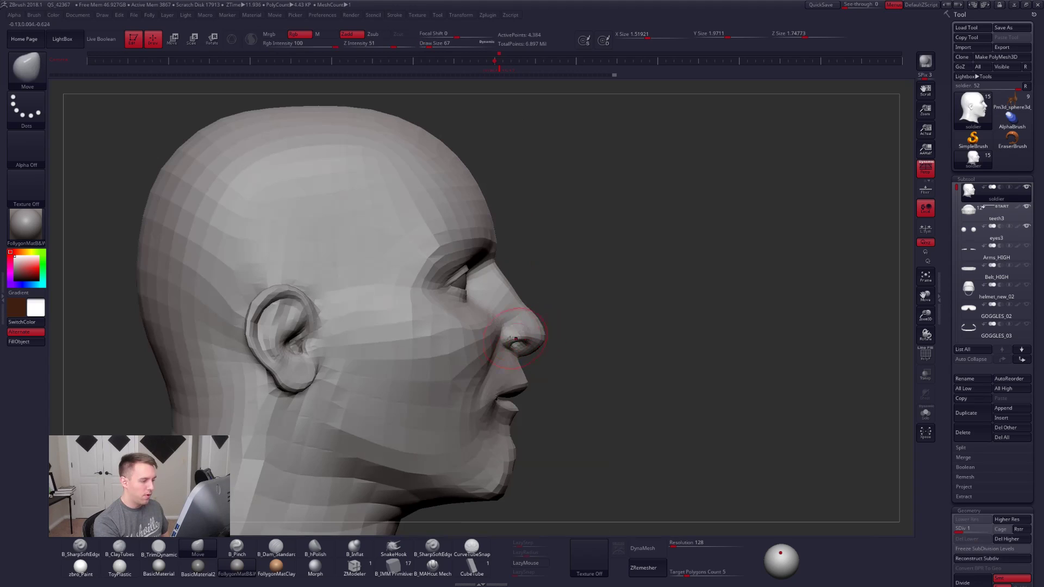
# Step: Refine the nose tip and nostrils from the front and side with the Move brush at draw sizes 74 and 54
pyautogui.press('space')
pyautogui.moveTo(539, 348); pyautogui.dragTo(531, 348)
pyautogui.moveTo(603, 348)
pyautogui.mouseDown()
pyautogui.moveTo(543, 334)
pyautogui.moveTo(550, 341)
pyautogui.mouseUp()
pyautogui.press('space')
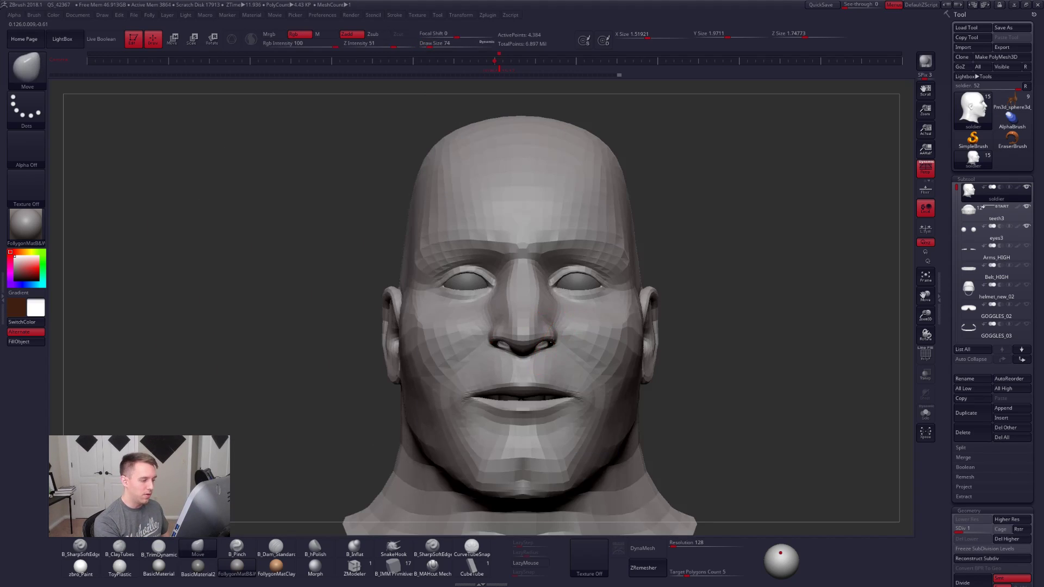
pyautogui.moveTo(560, 321); pyautogui.dragTo(506, 348, button='right')
pyautogui.press('space')
pyautogui.moveTo(549, 343); pyautogui.dragTo(547, 343)
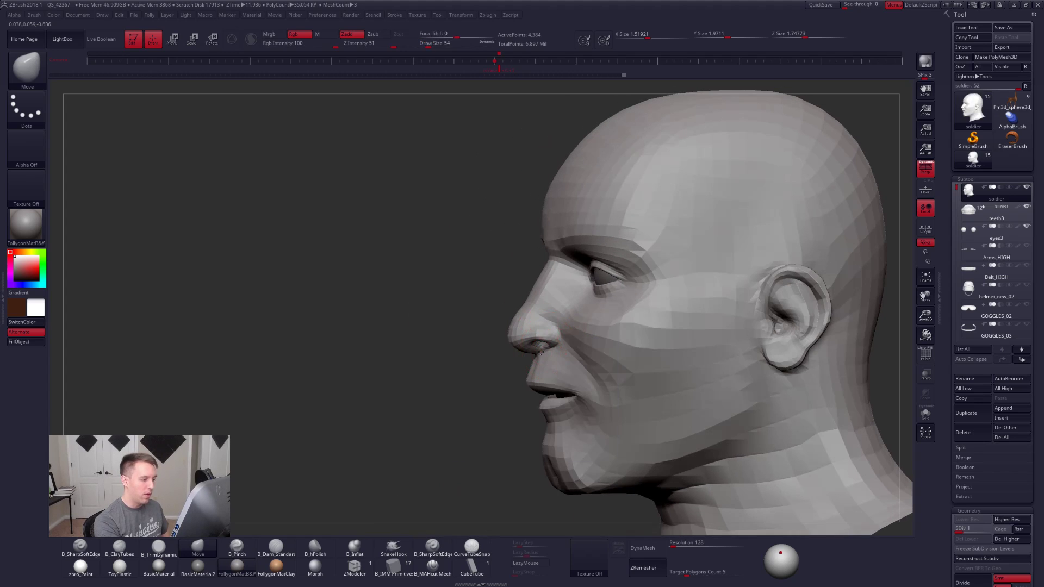
pyautogui.moveTo(540, 352)
pyautogui.mouseDown(button='right')
pyautogui.moveTo(532, 359)
pyautogui.moveTo(543, 334)
pyautogui.mouseUp(button='right')
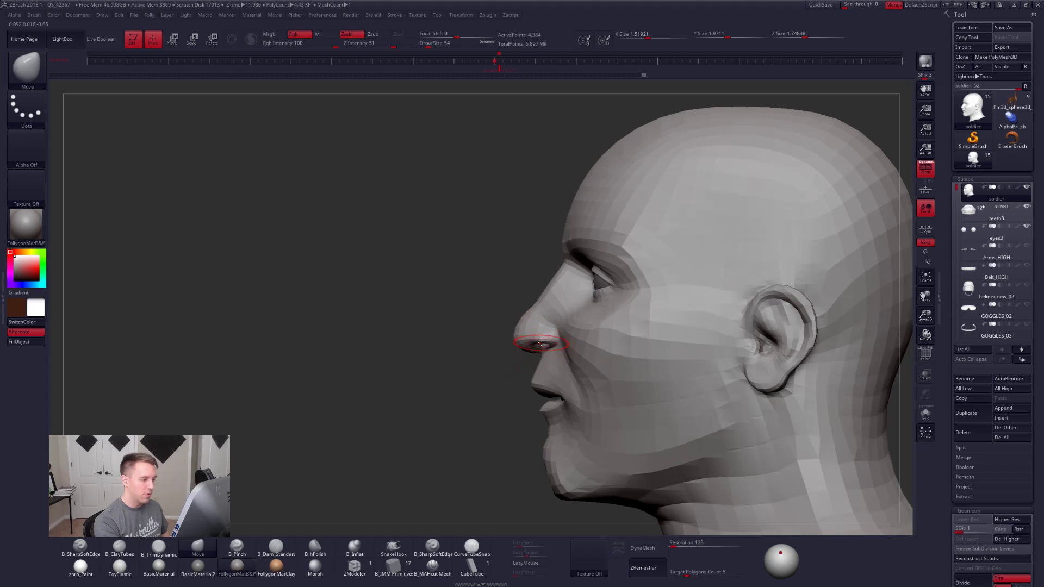
pyautogui.moveTo(542, 332)
pyautogui.mouseDown(button='right')
pyautogui.moveTo(688, 396)
pyautogui.moveTo(631, 381)
pyautogui.moveTo(682, 387)
pyautogui.moveTo(674, 336)
pyautogui.mouseUp(button='right')
# Step: Flatten the side of the face in front of the ear with the TrimDynamic brush at draw size 74 on subdivision level 2
pyautogui.press('d')
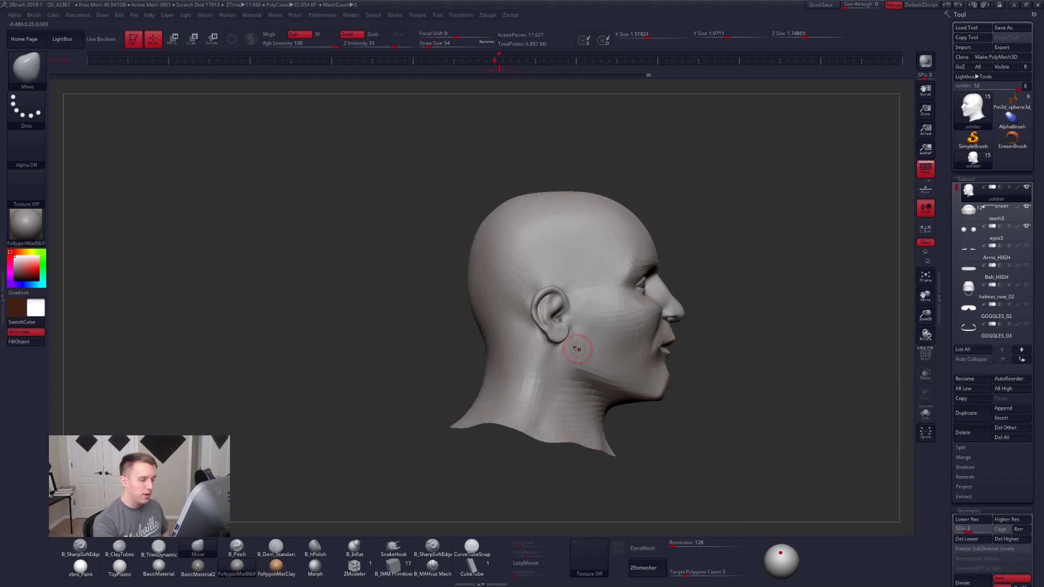
pyautogui.keyDown('ctrl'); pyautogui.moveTo(578, 348); pyautogui.dragTo(578, 328, button='right'); pyautogui.keyUp('ctrl')
pyautogui.press('space')
pyautogui.press('3')
pyautogui.press('space')
pyautogui.moveTo(579, 298); pyautogui.dragTo(581, 278)
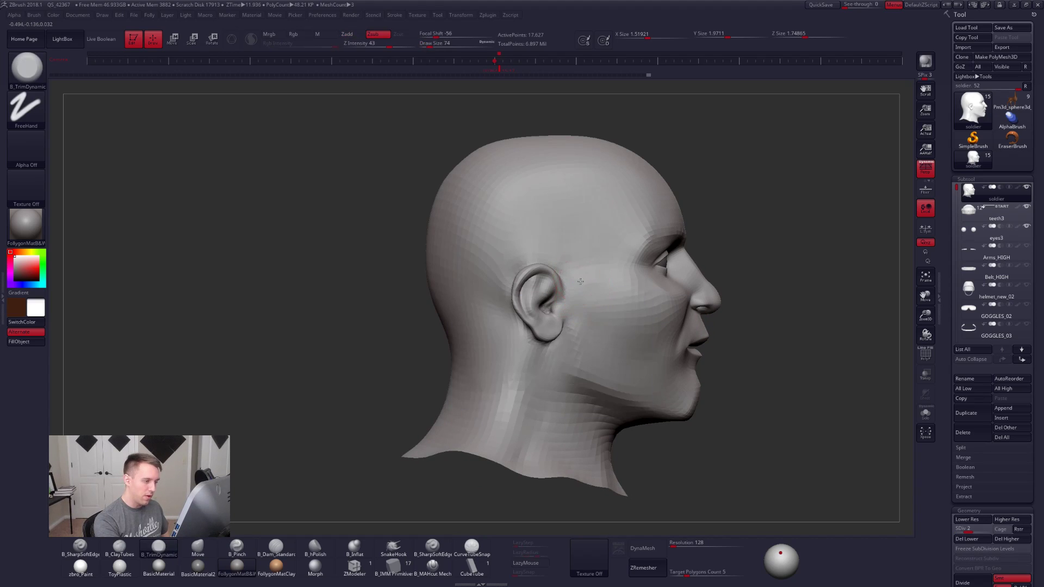
# Step: Raise the head to subdivision level 3 and sharpen the jawline below the ear with the Pinch brush at draw size 61
pyautogui.press('d')
pyautogui.press('space')
pyautogui.press('space')
pyautogui.moveTo(582, 348); pyautogui.dragTo(583, 348)
pyautogui.moveTo(583, 350); pyautogui.dragTo(568, 335, button='right')
pyautogui.press('b')
pyautogui.press('p')
pyautogui.press('i')
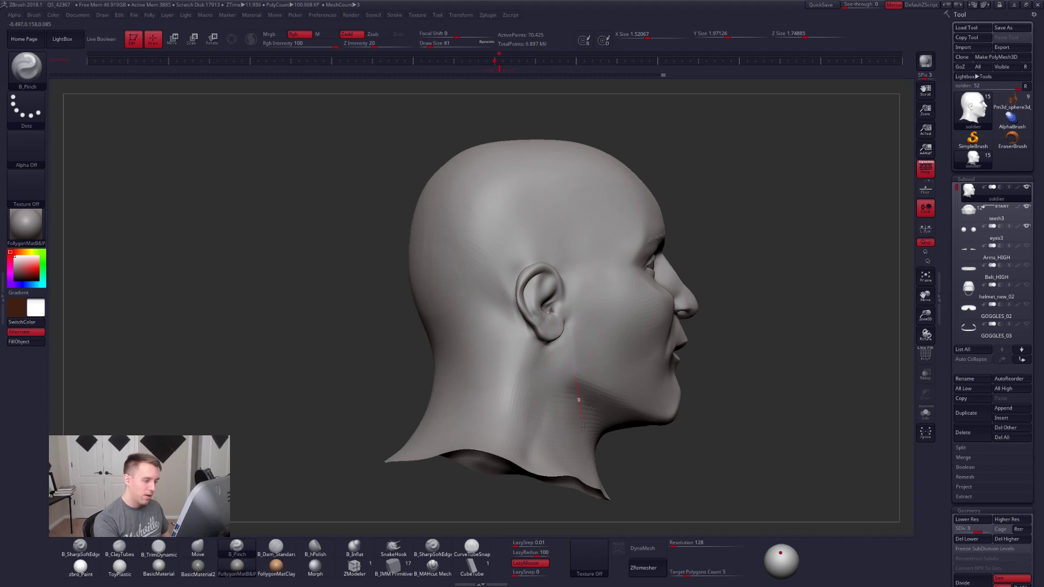
pyautogui.press('shift')
# Step: Flatten the side of the neck below the ear with the TrimDynamic brush at draw size 130 and smooth it
pyautogui.moveTo(540, 441)
pyautogui.mouseDown(button='right')
pyautogui.moveTo(569, 403)
pyautogui.moveTo(555, 361)
pyautogui.mouseUp(button='right')
pyautogui.press('space')
pyautogui.moveTo(553, 367); pyautogui.dragTo(556, 367)
pyautogui.keyDown('ctrl'); pyautogui.moveTo(538, 366); pyautogui.dragTo(535, 374, button='right'); pyautogui.keyUp('ctrl')
pyautogui.press('b')
pyautogui.press('t')
pyautogui.press('d')
pyautogui.press('[')
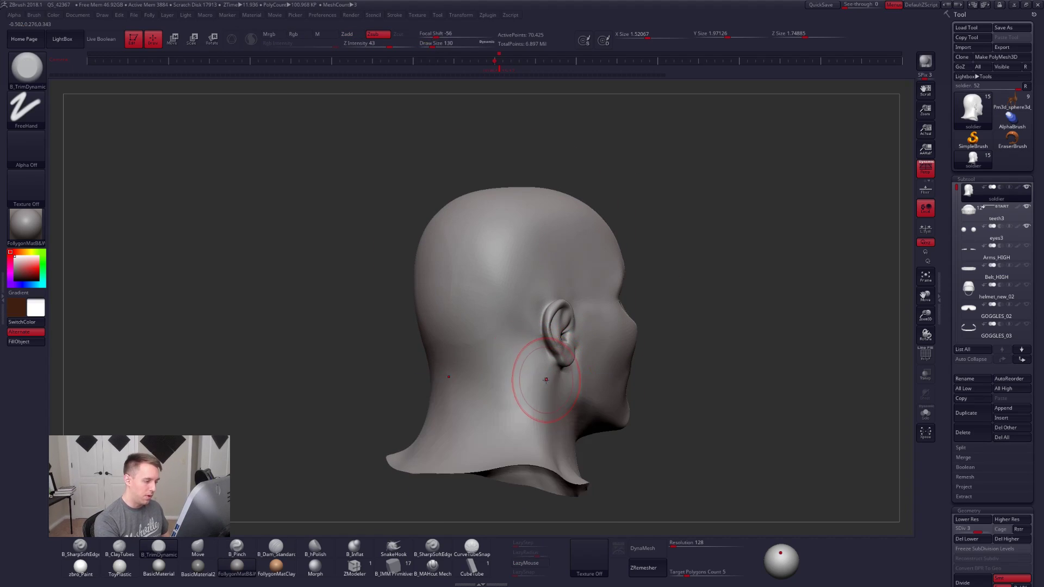
pyautogui.moveTo(541, 393)
pyautogui.mouseDown()
pyautogui.moveTo(549, 449)
pyautogui.moveTo(475, 330)
pyautogui.mouseUp()
pyautogui.press('shift')
pyautogui.press('s')
pyautogui.moveTo(375, 272); pyautogui.dragTo(680, 327)
pyautogui.moveTo(559, 363)
pyautogui.mouseDown()
pyautogui.moveTo(551, 343)
pyautogui.moveTo(557, 356)
pyautogui.mouseUp()
# Step: Reshape the jaw and lower cheek with the Move brush at subdivision level 1
pyautogui.hotkey('shift', 'd')
pyautogui.hotkey('shift', 'd')
pyautogui.press('b')
pyautogui.press('m')
pyautogui.press('v')
pyautogui.press('space')
pyautogui.moveTo(546, 354); pyautogui.dragTo(556, 353, button='right')
pyautogui.moveTo(555, 348); pyautogui.dragTo(558, 347)
pyautogui.press('space')
pyautogui.moveTo(558, 347); pyautogui.dragTo(556, 346)
pyautogui.moveTo(554, 349)
pyautogui.mouseDown(button='right')
pyautogui.moveTo(577, 349)
pyautogui.moveTo(549, 349)
pyautogui.mouseUp(button='right')
pyautogui.moveTo(566, 359); pyautogui.dragTo(562, 360)
pyautogui.moveTo(563, 359)
pyautogui.mouseDown(button='right')
pyautogui.moveTo(525, 370)
pyautogui.moveTo(545, 354)
pyautogui.moveTo(566, 369)
pyautogui.moveTo(590, 366)
pyautogui.moveTo(550, 373)
pyautogui.mouseUp(button='right')
# Step: Raise the head to subdivision level 4, switch to the Pinch brush at draw size 43 and smooth the cheek beside the smile fold
pyautogui.press('d')
pyautogui.press('d')
pyautogui.press('5')
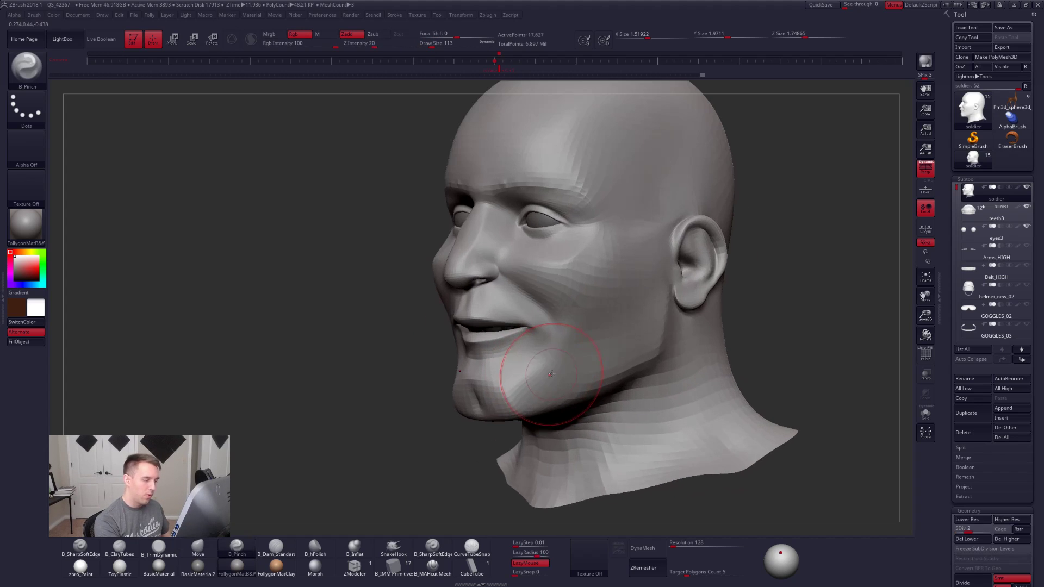
pyautogui.press('s')
pyautogui.moveTo(550, 373); pyautogui.dragTo(525, 376)
pyautogui.press('d')
pyautogui.press('shift')
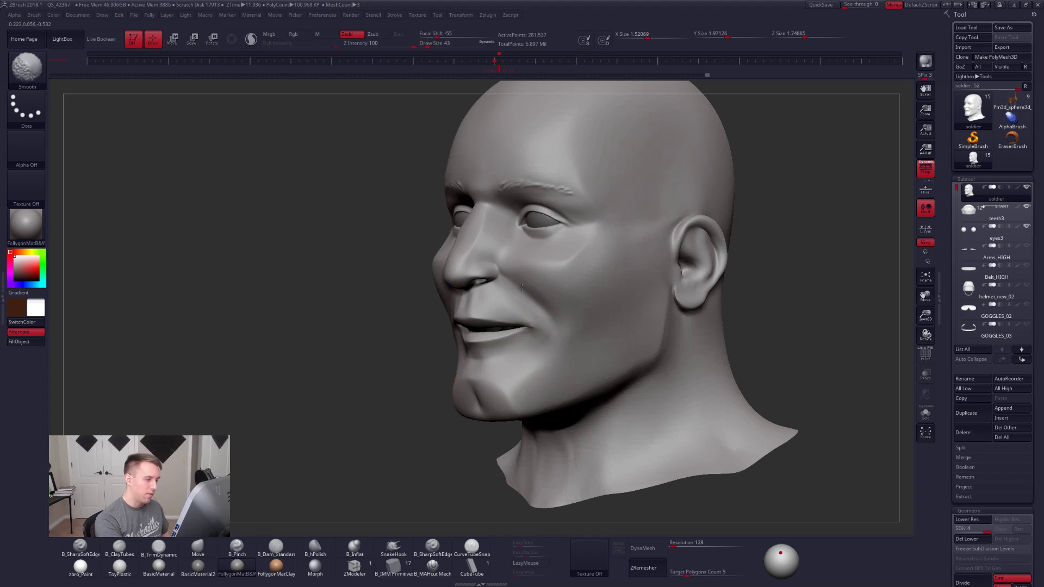
pyautogui.keyDown('shift'); pyautogui.moveTo(563, 317); pyautogui.dragTo(557, 312); pyautogui.keyUp('shift')
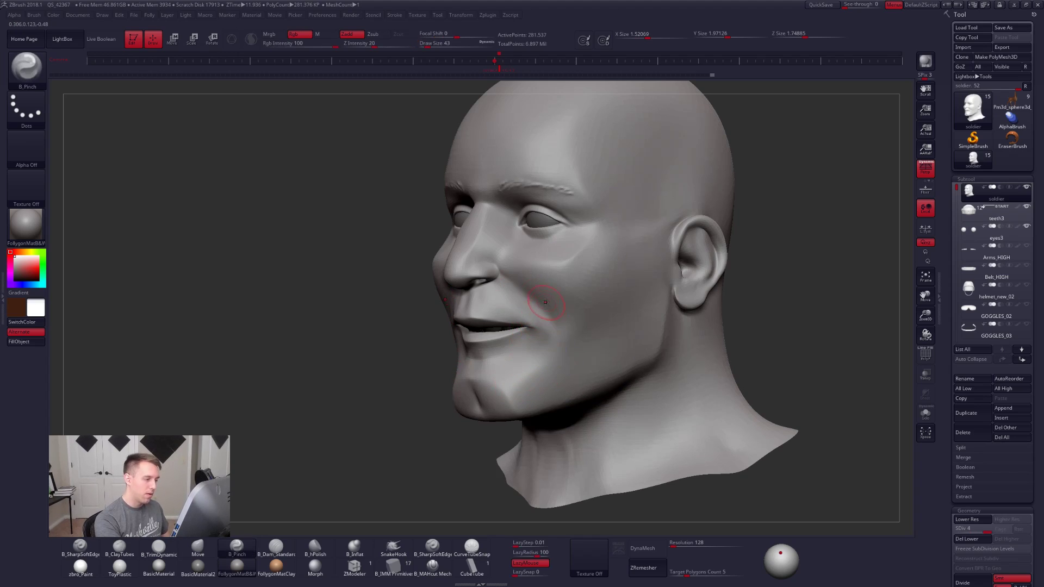
# Step: Enlarge the Pinch brush to draw size 104 and drop the head back to subdivision level 1
pyautogui.press('s')
pyautogui.moveTo(504, 379); pyautogui.dragTo(517, 375)
pyautogui.moveTo(517, 374)
pyautogui.mouseDown(button='right')
pyautogui.moveTo(585, 372)
pyautogui.moveTo(544, 361)
pyautogui.mouseUp(button='right')
pyautogui.press('s')
pyautogui.moveTo(522, 365); pyautogui.dragTo(530, 370)
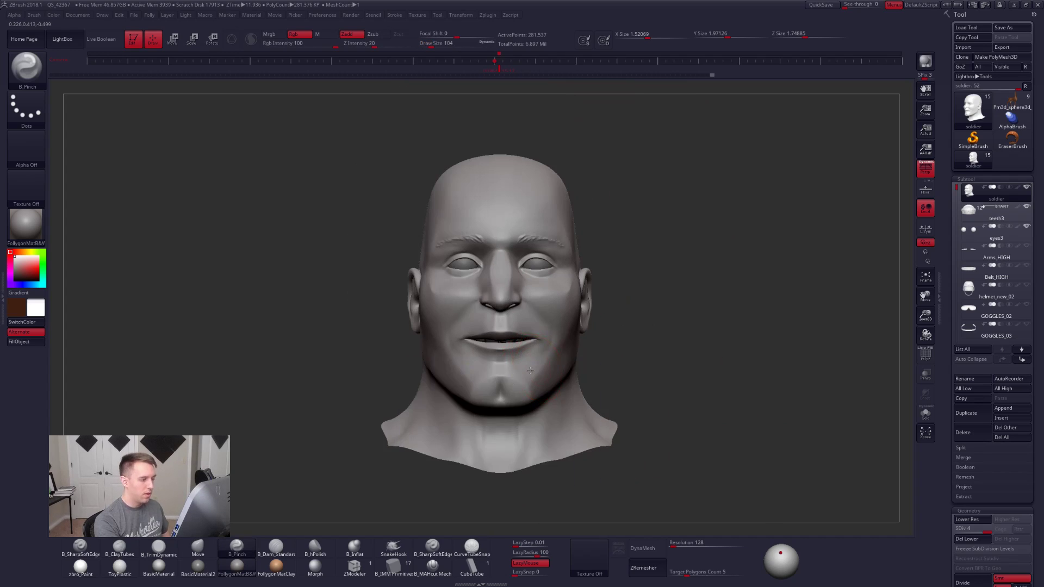
pyautogui.moveTo(530, 370); pyautogui.dragTo(536, 341, button='right')
pyautogui.hotkey('shift', 'd')
pyautogui.hotkey('shift', 'd')
pyautogui.hotkey('shift', 'd')
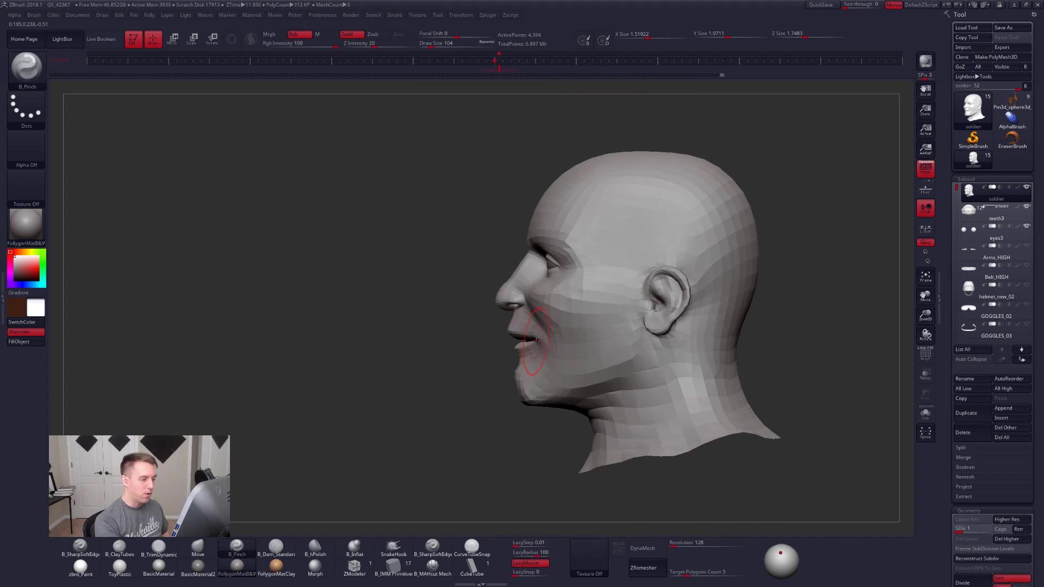
# Step: Undo the last edit and adjust the mouth corners with the Move brush at draw size 54
pyautogui.press('b')
pyautogui.press('m')
pyautogui.press('v')
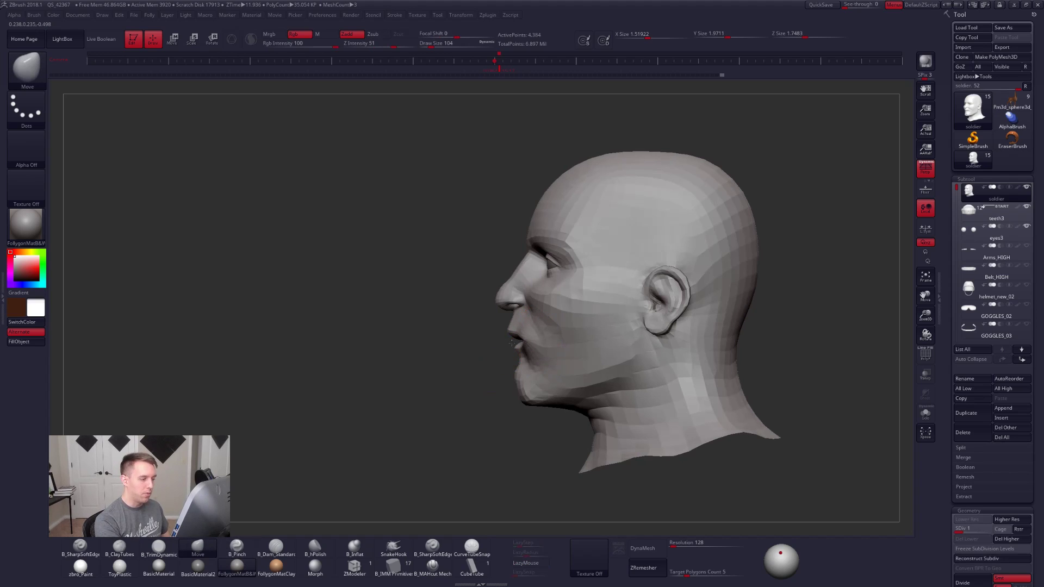
pyautogui.hotkey('ctrl', 'z')
pyautogui.moveTo(523, 354)
pyautogui.mouseDown(button='right')
pyautogui.moveTo(550, 348)
pyautogui.moveTo(522, 347)
pyautogui.mouseUp(button='right')
pyautogui.press('space')
pyautogui.moveTo(541, 380); pyautogui.dragTo(536, 381)
pyautogui.keyDown('alt'); pyautogui.moveTo(534, 342); pyautogui.dragTo(539, 381, button='right'); pyautogui.keyUp('alt')
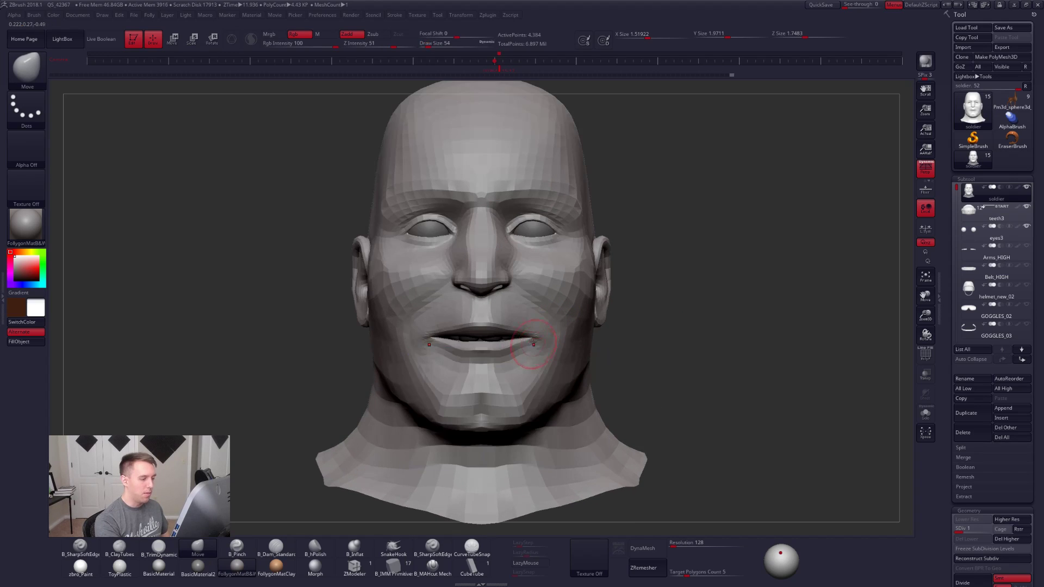
# Step: Raise the upper lip and reshape the lower lip from the front with the Move brush at draw size 61
pyautogui.press('space')
pyautogui.moveTo(512, 366); pyautogui.dragTo(518, 366)
pyautogui.moveTo(493, 332); pyautogui.dragTo(494, 325)
pyautogui.press('space')
pyautogui.moveTo(524, 392); pyautogui.dragTo(516, 391)
pyautogui.press('space')
pyautogui.moveTo(508, 351); pyautogui.dragTo(514, 346)
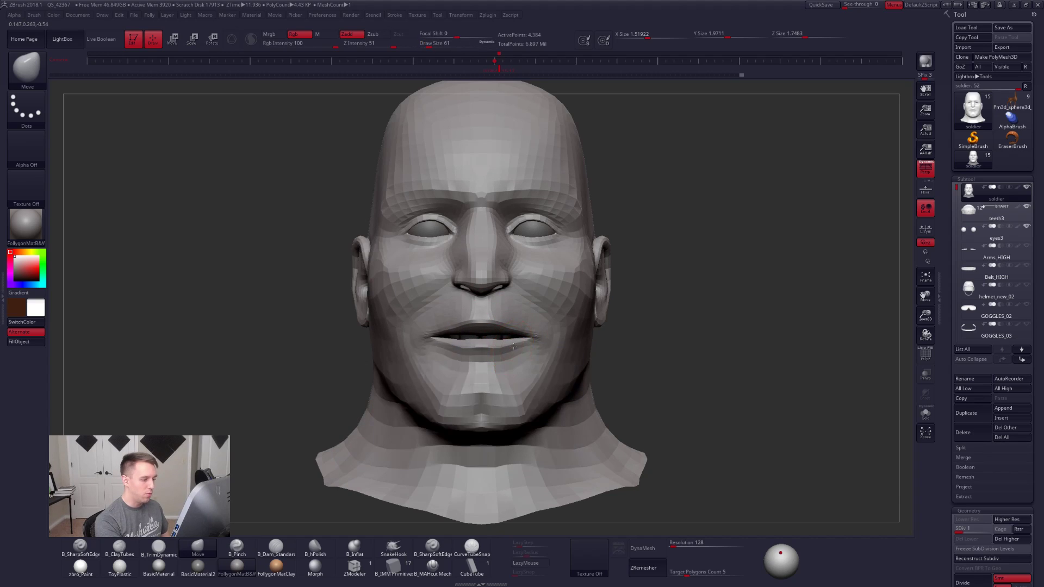
pyautogui.moveTo(532, 341); pyautogui.dragTo(539, 354, button='right')
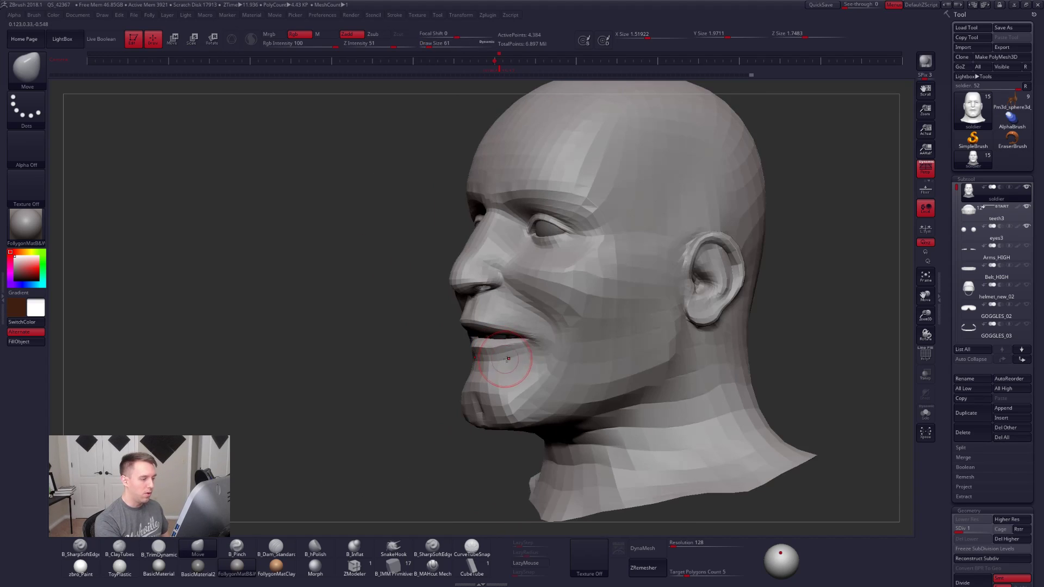
# Step: Smooth and flatten the smile fold with the TrimDynamic brush at draw size 61 while raising the head to subdivision level 4
pyautogui.hotkey('shift', 'f')
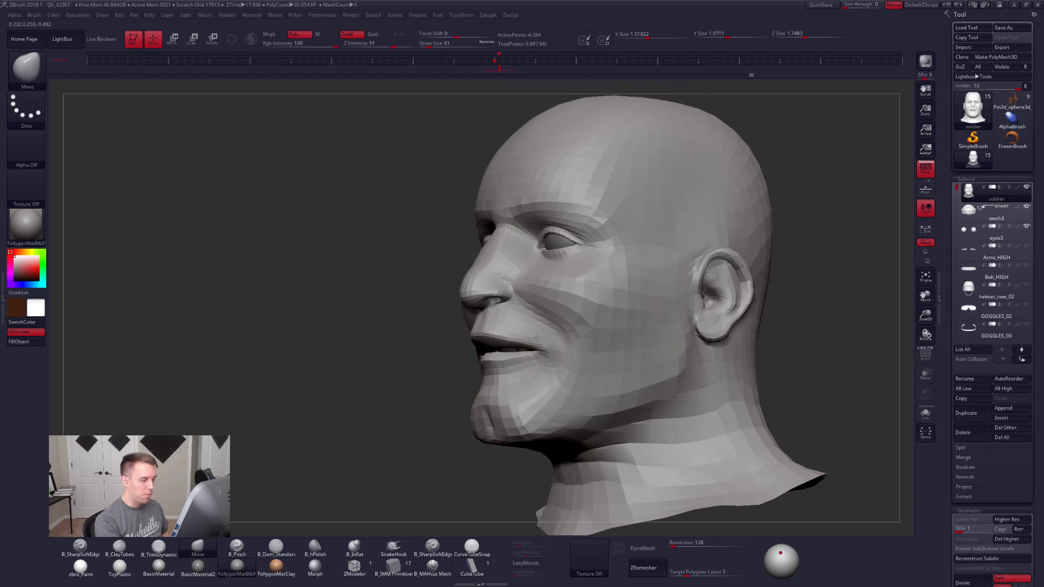
pyautogui.press('space')
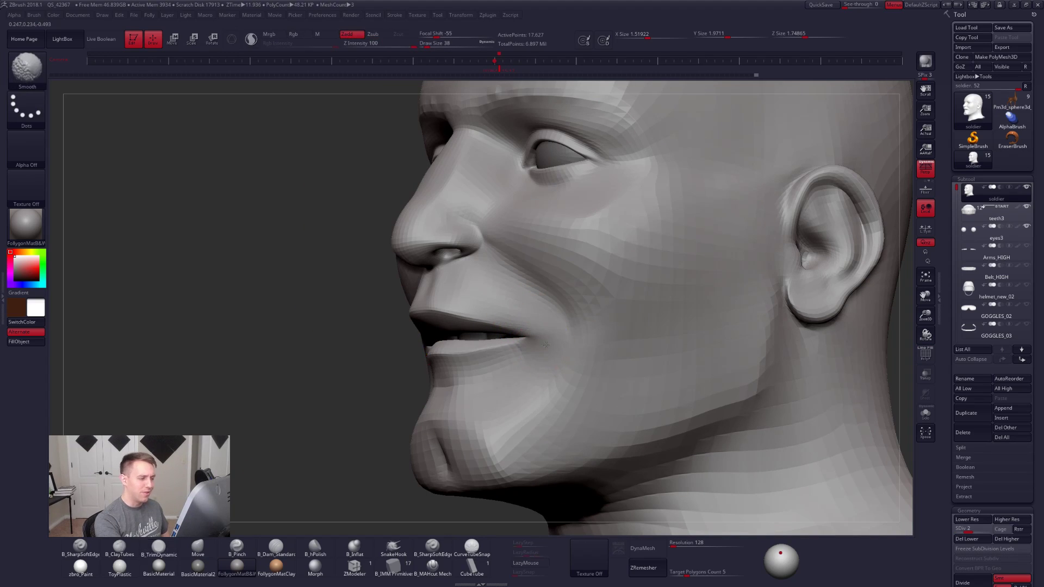
pyautogui.press('space')
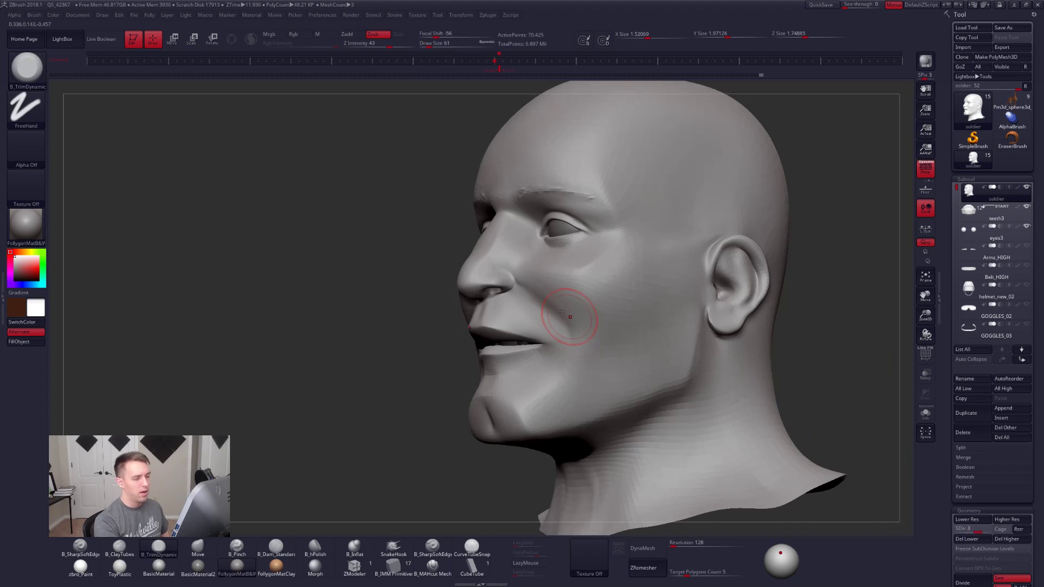
pyautogui.press('d')
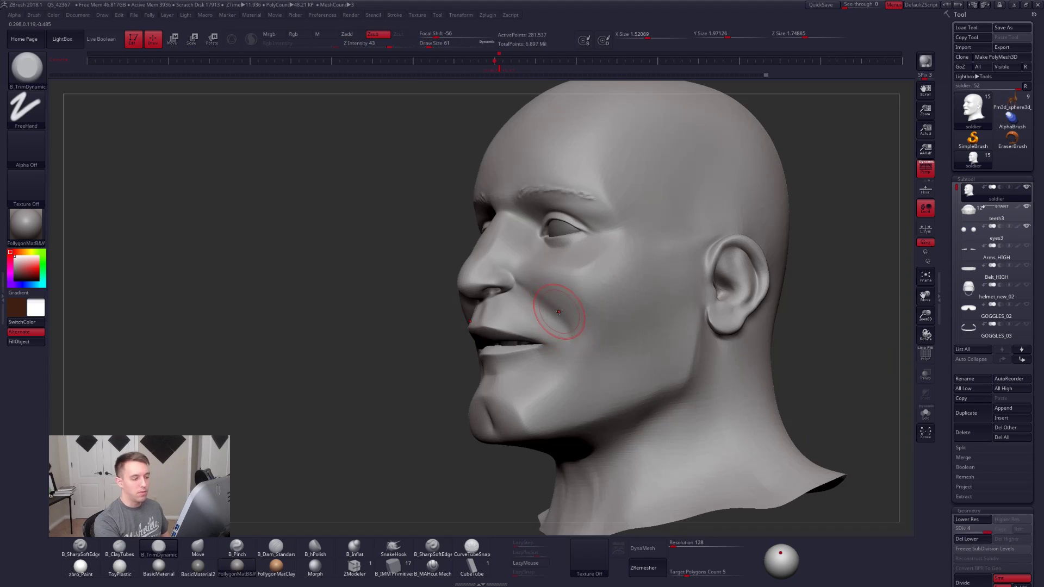
# Step: Sharpen the smile fold beside the mouth with the Pinch brush at draw size 43
pyautogui.press('5')
pyautogui.press('s')
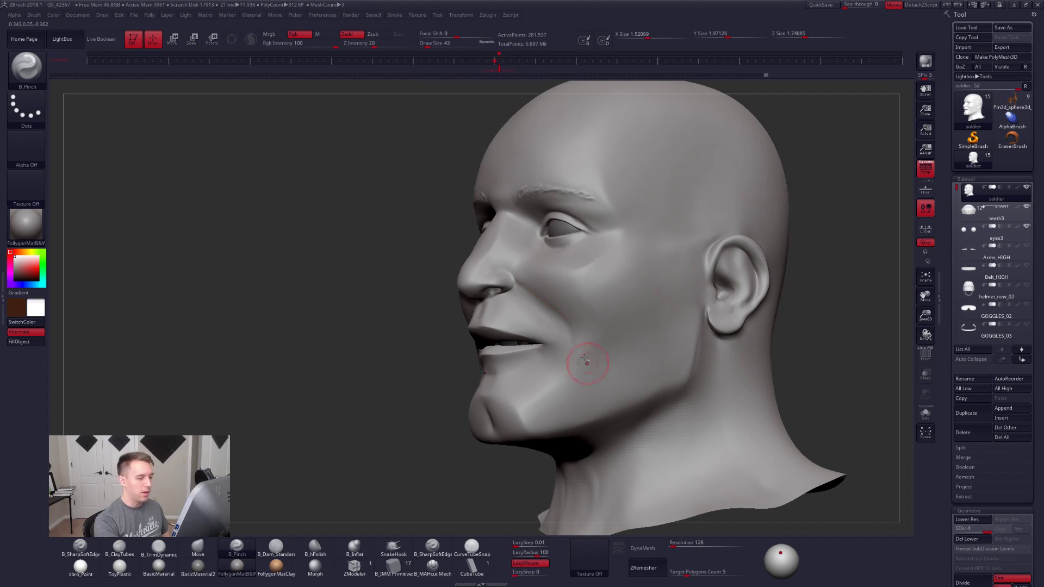
pyautogui.moveTo(559, 305)
pyautogui.mouseDown(button='right')
pyautogui.moveTo(618, 322)
pyautogui.moveTo(613, 396)
pyautogui.moveTo(599, 362)
pyautogui.moveTo(571, 376)
pyautogui.mouseUp(button='right')
pyautogui.press('space')
pyautogui.moveTo(613, 368); pyautogui.dragTo(604, 368)
# Step: Build up the area under the lower lip with the ClayTubes brush at draw size 54, smooth it and enlarge the brush to 67
pyautogui.moveTo(635, 369)
pyautogui.keyDown('alt'); pyautogui.mouseDown(button='right')
pyautogui.moveTo(578, 362)
pyautogui.moveTo(569, 346)
pyautogui.mouseUp(button='right'); pyautogui.keyUp('alt')
pyautogui.press('2')
pyautogui.press('space')
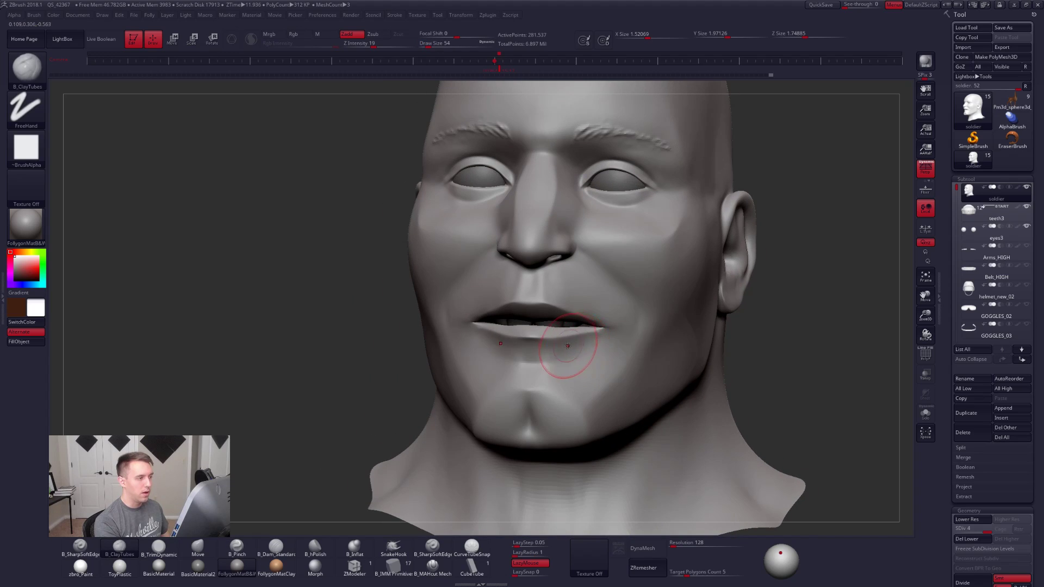
pyautogui.moveTo(561, 344); pyautogui.dragTo(510, 357)
pyautogui.moveTo(593, 340); pyautogui.dragTo(517, 356)
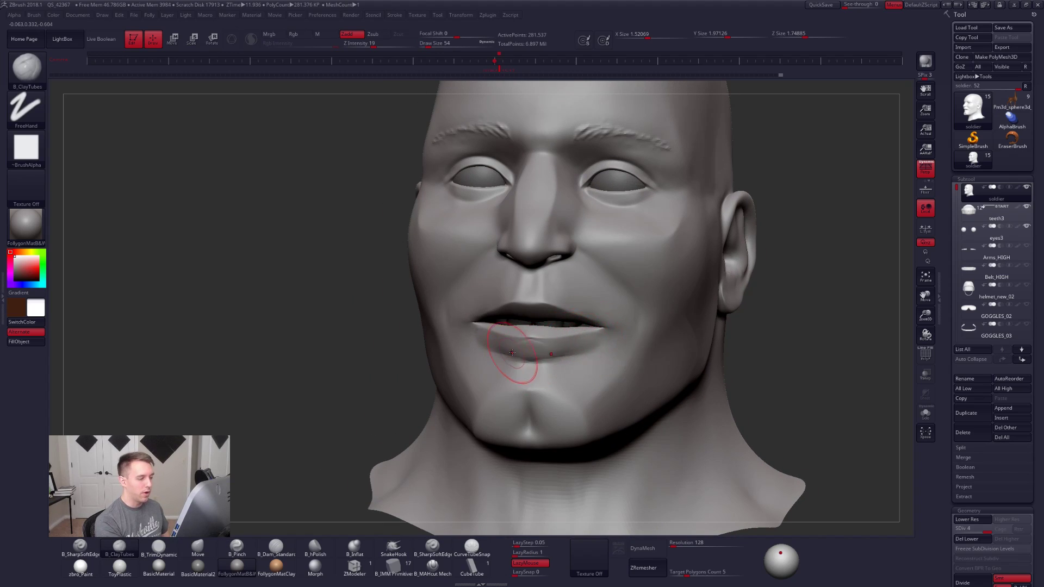
pyautogui.press('shift')
pyautogui.moveTo(557, 346)
pyautogui.mouseDown(button='right')
pyautogui.moveTo(518, 378)
pyautogui.moveTo(596, 391)
pyautogui.moveTo(566, 383)
pyautogui.moveTo(589, 381)
pyautogui.moveTo(566, 391)
pyautogui.moveTo(586, 394)
pyautogui.mouseUp(button='right')
pyautogui.press('space')
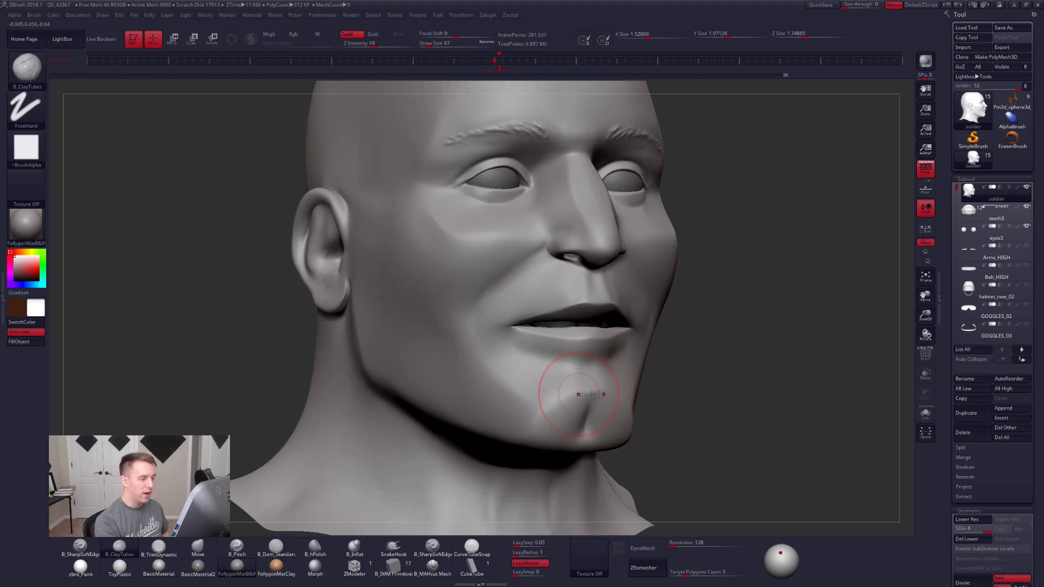
# Step: Pinch the smile fold area beside the mouth with the Pinch brush at draw size 67
pyautogui.moveTo(749, 460)
pyautogui.mouseDown(button='right')
pyautogui.moveTo(625, 408)
pyautogui.moveTo(598, 354)
pyautogui.moveTo(587, 360)
pyautogui.mouseUp(button='right')
pyautogui.press('b')
pyautogui.press('p')
pyautogui.press('i')
pyautogui.moveTo(651, 319); pyautogui.dragTo(671, 289)
pyautogui.moveTo(672, 288); pyautogui.dragTo(641, 292, button='right')
pyautogui.moveTo(656, 266); pyautogui.dragTo(653, 280)
pyautogui.press('shift')
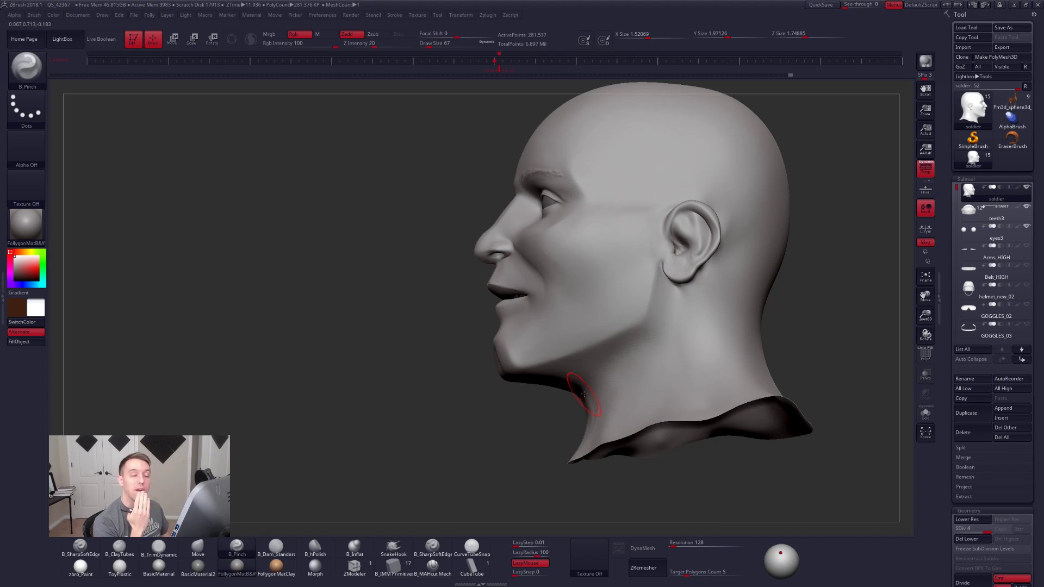
# Step: Mask everything except the upper lip at subdivision level 1, push the lip forward in profile with Transpose Move, and clear the mask
pyautogui.keyDown('ctrl'); pyautogui.moveTo(565, 373); pyautogui.dragTo(506, 326); pyautogui.keyUp('ctrl')
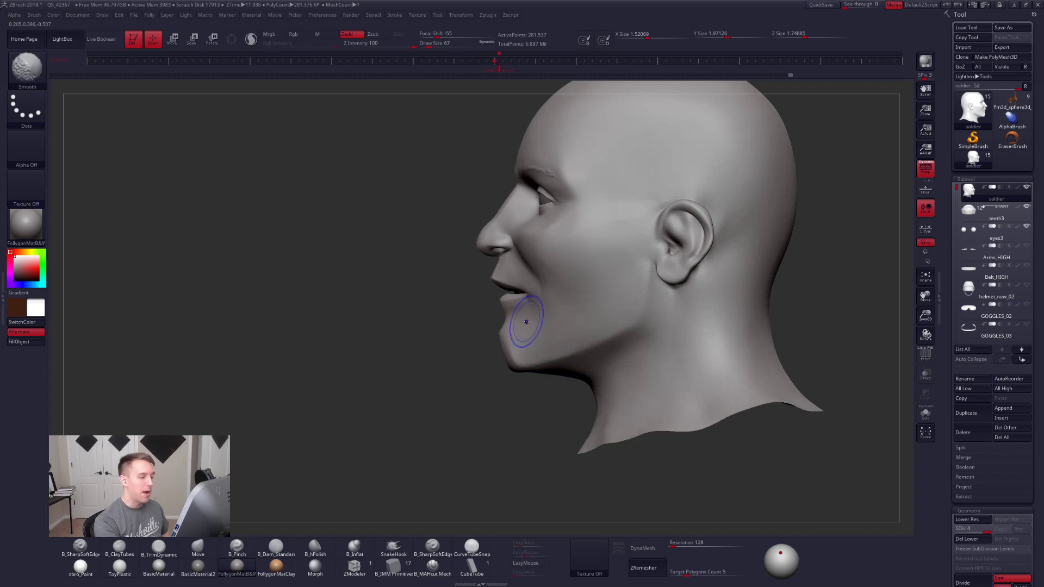
pyautogui.hotkey('shift', 'd')
pyautogui.hotkey('shift', 'd')
pyautogui.hotkey('shift', 'd')
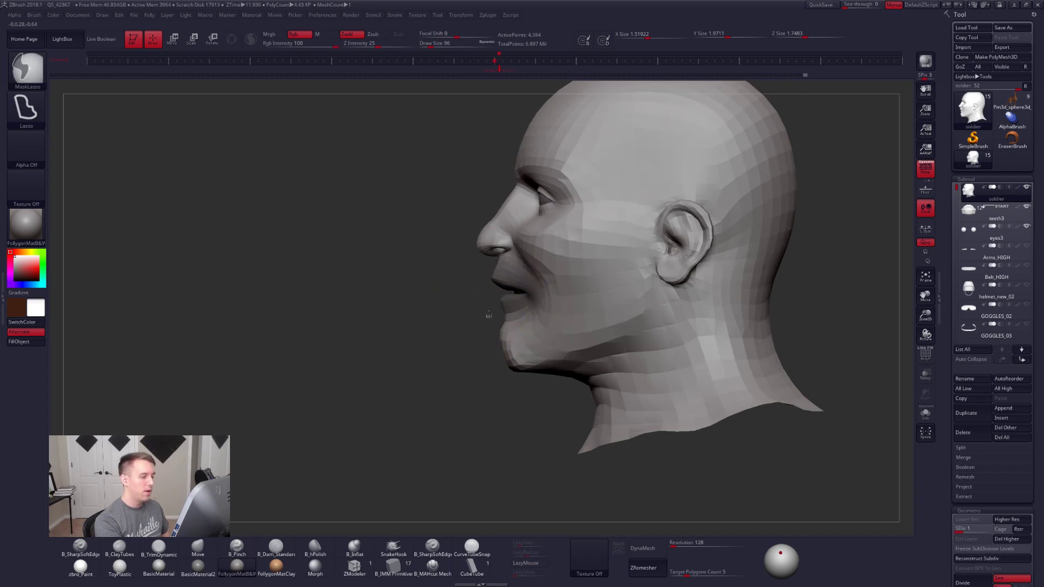
pyautogui.hotkey('ctrl', 'i')
pyautogui.press('w')
pyautogui.moveTo(472, 283); pyautogui.dragTo(557, 295)
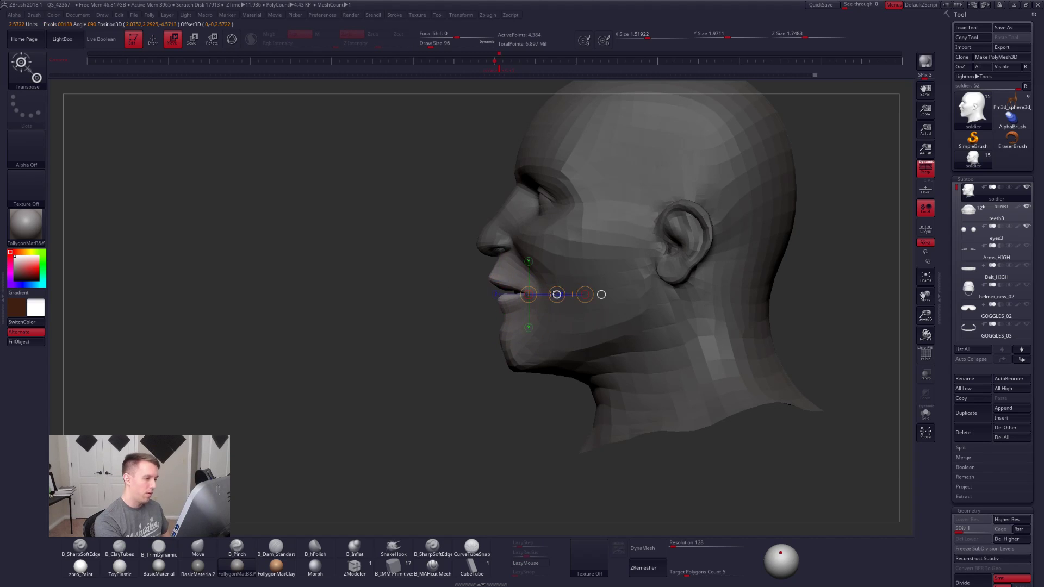
pyautogui.press('q')
pyautogui.keyDown('ctrl'); pyautogui.moveTo(477, 345); pyautogui.dragTo(594, 294); pyautogui.keyUp('ctrl')
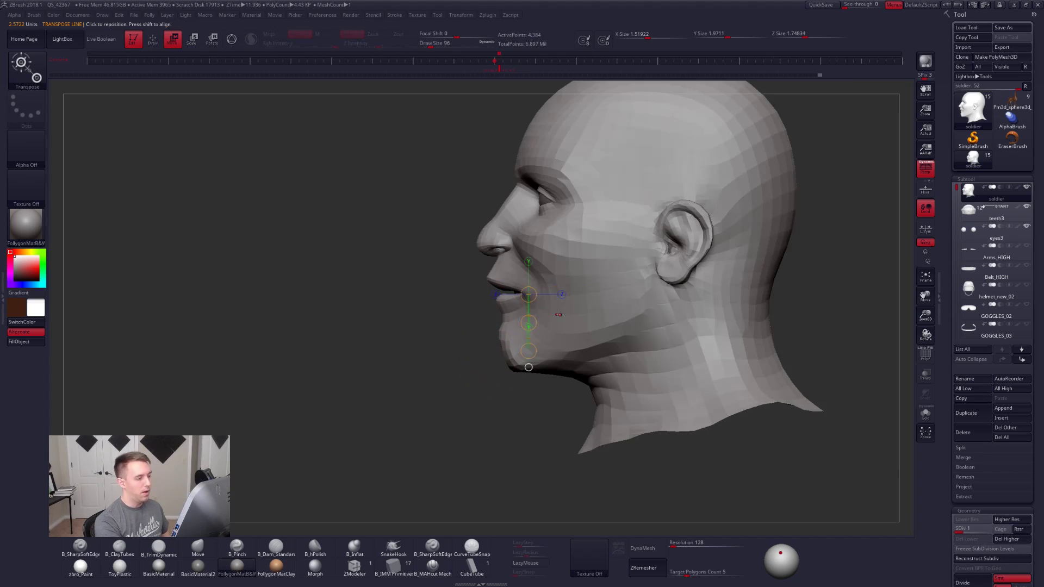
# Step: Raise the head back to subdivision level 4
pyautogui.moveTo(569, 302); pyautogui.dragTo(593, 250, button='right')
pyautogui.press('d')
pyautogui.press('d')
pyautogui.moveTo(550, 218)
pyautogui.keyDown('alt'); pyautogui.mouseDown(button='right')
pyautogui.moveTo(553, 284)
pyautogui.moveTo(565, 287)
pyautogui.moveTo(535, 339)
pyautogui.mouseUp(button='right'); pyautogui.keyUp('alt')
pyautogui.press('d')
# Step: Build up and smooth the area below the outer eye corner with the ClayTubes brush at draw size 29
pyautogui.press('space')
pyautogui.moveTo(575, 287); pyautogui.dragTo(569, 286)
pyautogui.moveTo(540, 320)
pyautogui.keyDown('shift'); pyautogui.mouseDown(button='right')
pyautogui.moveTo(501, 333)
pyautogui.moveTo(551, 337)
pyautogui.moveTo(545, 329)
pyautogui.moveTo(613, 269)
pyautogui.mouseUp(button='right'); pyautogui.keyUp('shift')
pyautogui.press('b')
pyautogui.press('c')
pyautogui.press('t')
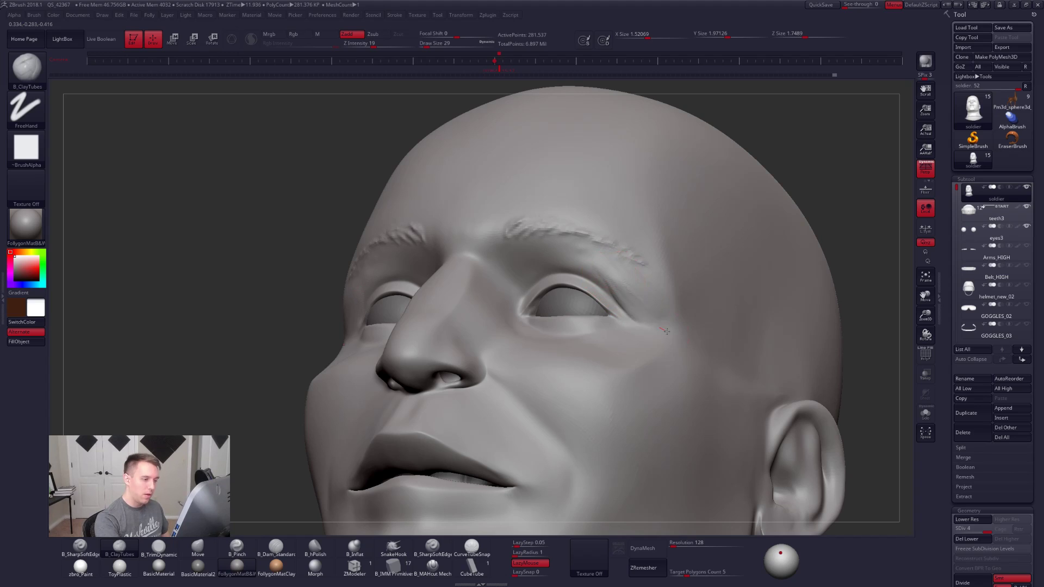
pyautogui.press('shift')
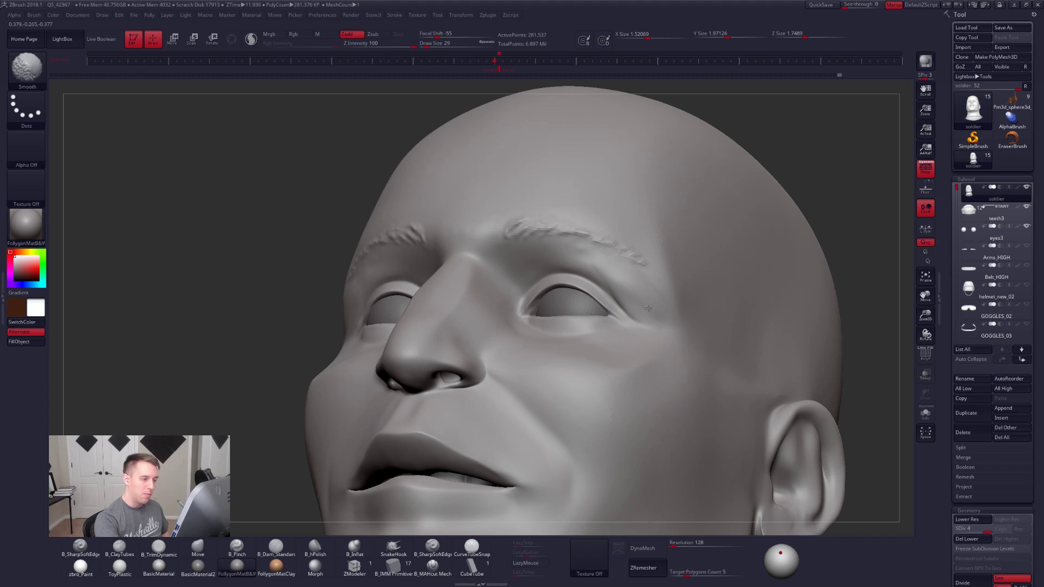
pyautogui.keyDown('shift'); pyautogui.moveTo(630, 333); pyautogui.dragTo(633, 364); pyautogui.keyUp('shift')
pyautogui.moveTo(632, 364)
pyautogui.keyDown('shift'); pyautogui.mouseDown(button='right')
pyautogui.moveTo(622, 285)
pyautogui.moveTo(598, 311)
pyautogui.moveTo(612, 337)
pyautogui.mouseUp(button='right'); pyautogui.keyUp('shift')
pyautogui.press('shift')
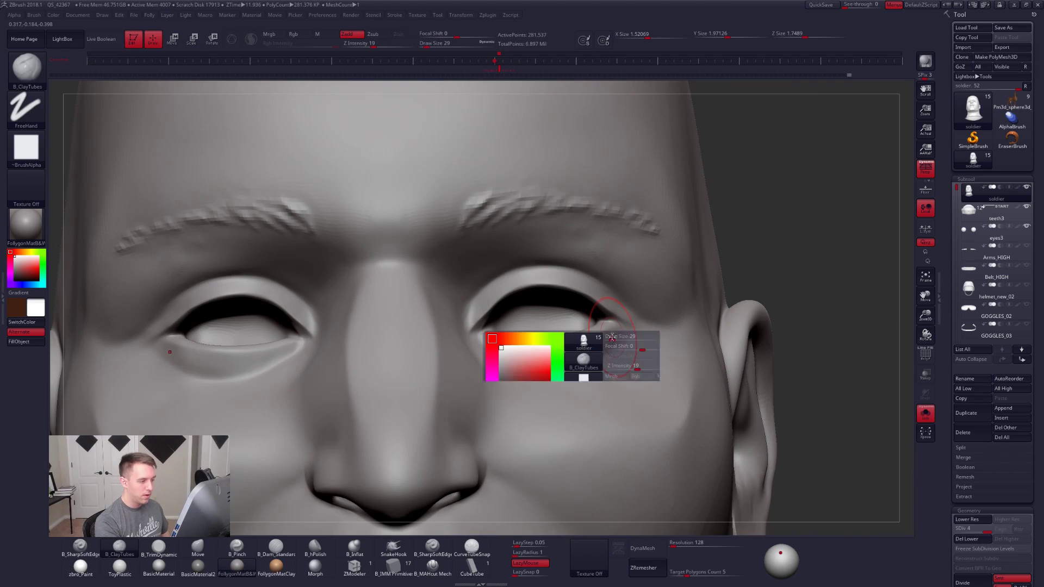
# Step: Mask both lower eyelids and lower the head to subdivision level 2
pyautogui.press('s')
pyautogui.moveTo(612, 337); pyautogui.dragTo(605, 337)
pyautogui.keyDown('alt'); pyautogui.moveTo(534, 360); pyautogui.dragTo(631, 338, button='right'); pyautogui.keyUp('alt')
pyautogui.press('b')
pyautogui.press('m')
pyautogui.press('v')
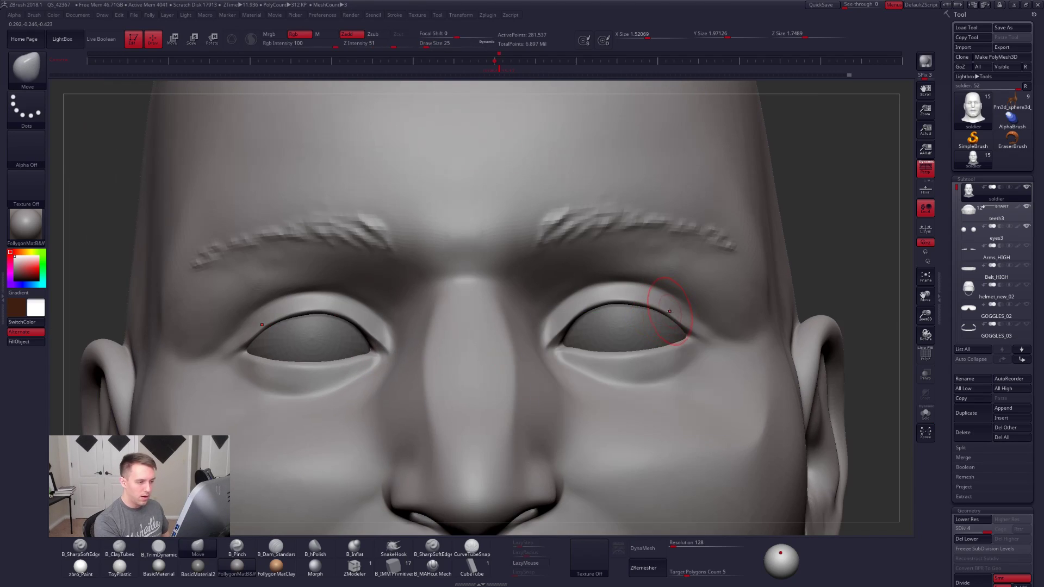
pyautogui.moveTo(582, 333)
pyautogui.keyDown('ctrl'); pyautogui.mouseDown()
pyautogui.moveTo(715, 374)
pyautogui.moveTo(709, 342)
pyautogui.moveTo(660, 333)
pyautogui.mouseUp(); pyautogui.keyUp('ctrl')
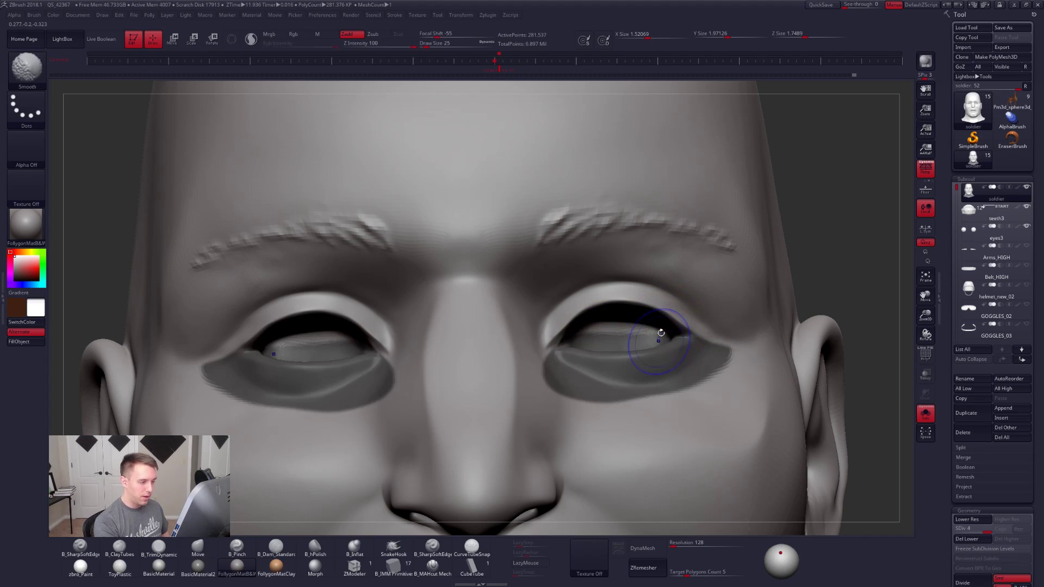
pyautogui.hotkey('shift', 'd')
pyautogui.hotkey('shift', 'd')
pyautogui.keyDown('ctrl'); pyautogui.click(818, 257); pyautogui.keyUp('ctrl')
pyautogui.hotkey('ctrl', 'shift', 'a')
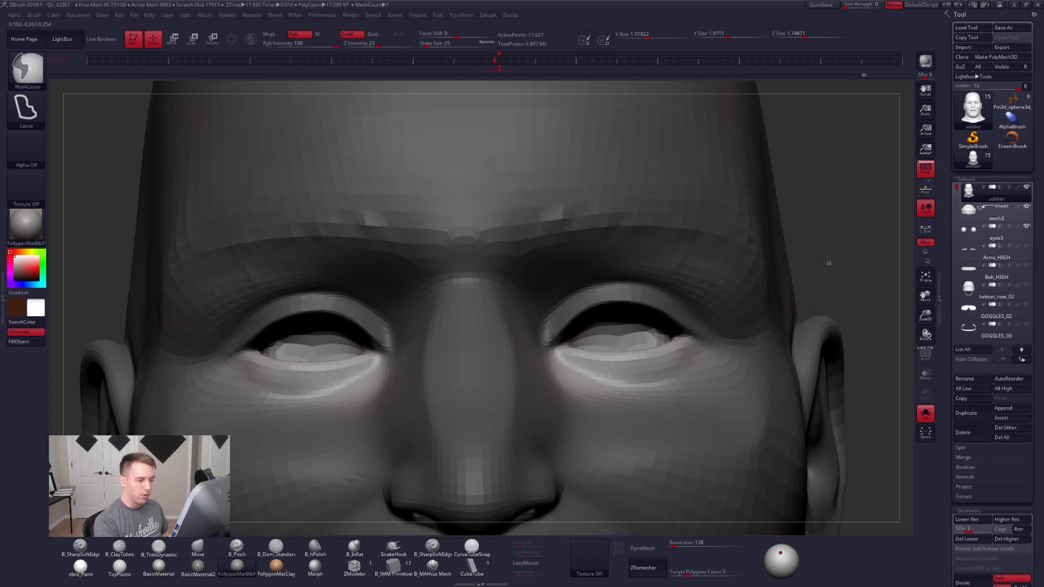
# Step: Reshape the upper eyelids with the Move brush at draw size 58, keeping the lower lids masked
pyautogui.press('b')
pyautogui.press('m')
pyautogui.press('v')
pyautogui.press('space')
pyautogui.moveTo(613, 300); pyautogui.dragTo(605, 300)
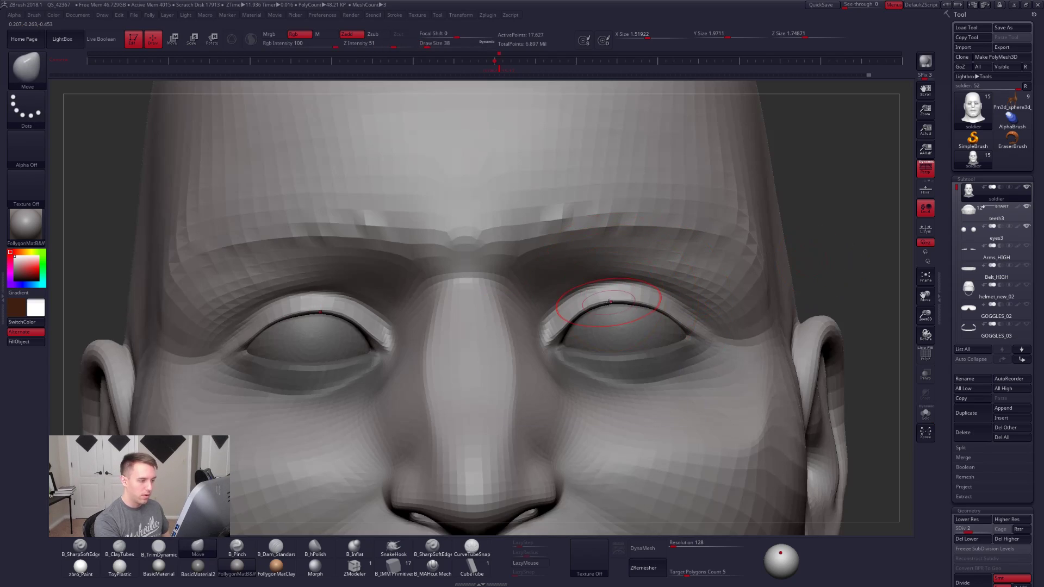
pyautogui.moveTo(668, 313); pyautogui.dragTo(657, 313)
pyautogui.press('space')
# Step: Invert the mask and adjust the lower eyelids from several angles with the Move brush at draw size 33
pyautogui.press('ctrl')
pyautogui.keyDown('ctrl'); pyautogui.click(816, 275); pyautogui.keyUp('ctrl')
pyautogui.press('space')
pyautogui.moveTo(653, 349); pyautogui.dragTo(674, 348)
pyautogui.press('space')
pyautogui.moveTo(649, 359); pyautogui.dragTo(565, 357, button='right')
pyautogui.press('space')
pyautogui.moveTo(673, 352); pyautogui.dragTo(670, 352)
pyautogui.moveTo(665, 356)
pyautogui.mouseDown(button='right')
pyautogui.moveTo(675, 359)
pyautogui.moveTo(623, 310)
pyautogui.mouseUp(button='right')
pyautogui.keyDown('alt'); pyautogui.moveTo(674, 392); pyautogui.dragTo(630, 318, button='right'); pyautogui.keyUp('alt')
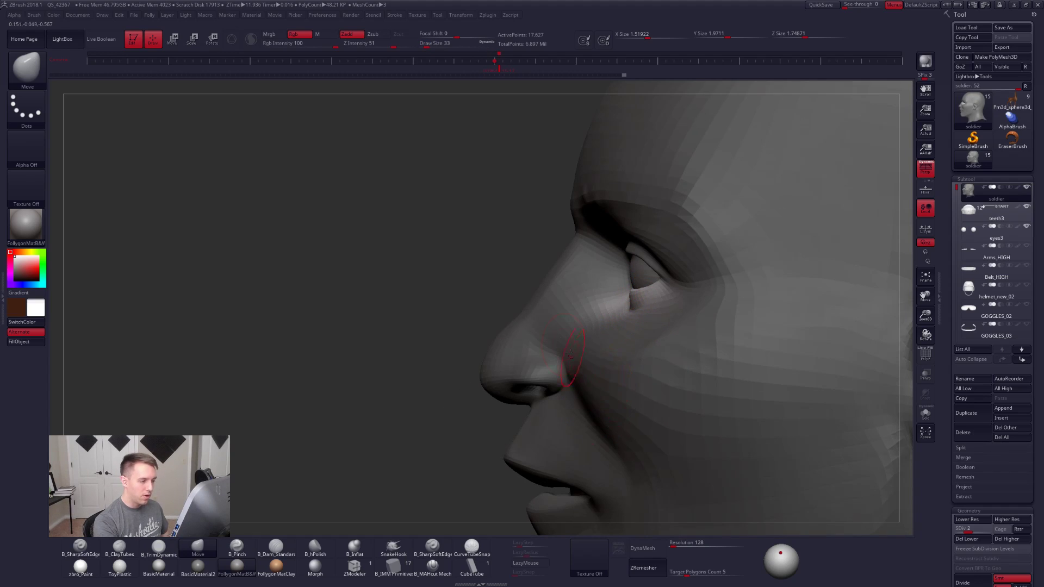
# Step: Mask the nose, soften the mask edge and pull back the cheek beside it with the Move brush at draw size 104
pyautogui.moveTo(528, 267)
pyautogui.keyDown('ctrl'); pyautogui.mouseDown(button='right')
pyautogui.moveTo(598, 350)
pyautogui.moveTo(585, 357)
pyautogui.mouseUp(button='right'); pyautogui.keyUp('ctrl')
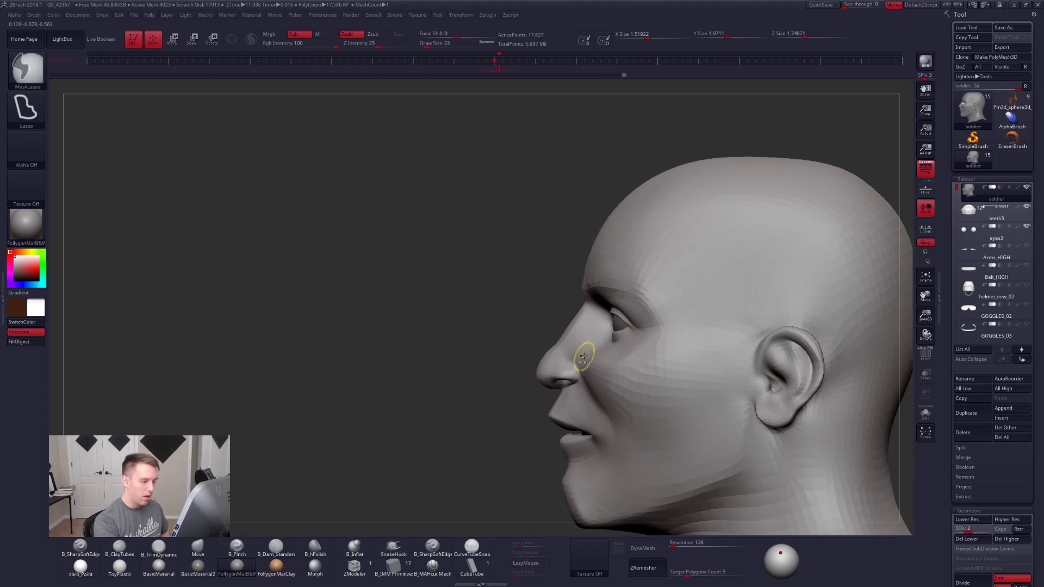
pyautogui.keyDown('ctrl'); pyautogui.moveTo(557, 399); pyautogui.dragTo(546, 332); pyautogui.keyUp('ctrl')
pyautogui.press('space')
pyautogui.click(587, 392)
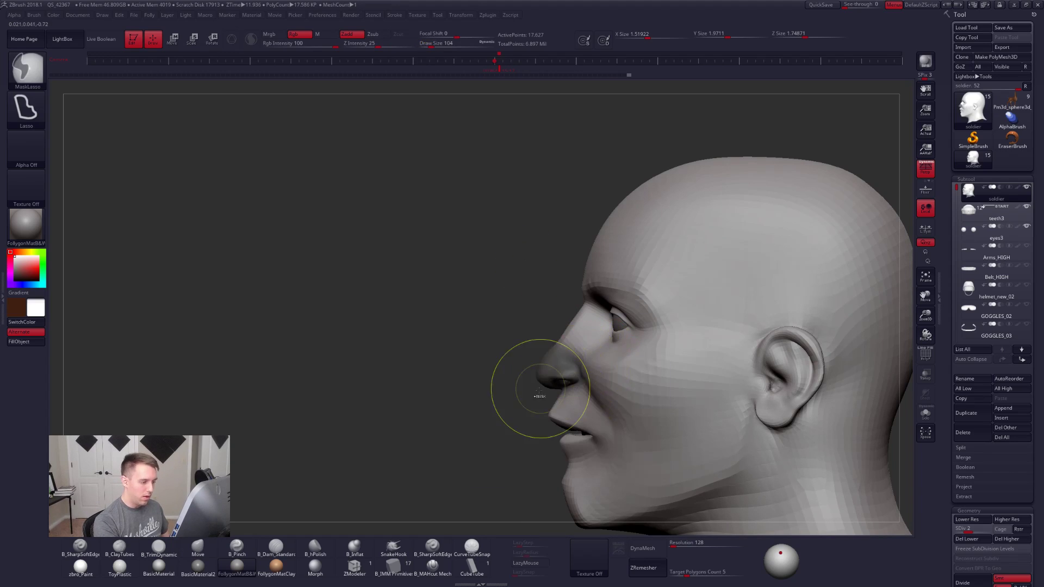
pyautogui.keyDown('ctrl'); pyautogui.click(508, 385); pyautogui.keyUp('ctrl')
pyautogui.keyDown('ctrl'); pyautogui.click(597, 382); pyautogui.keyUp('ctrl')
pyautogui.hotkey('ctrl', 'h')
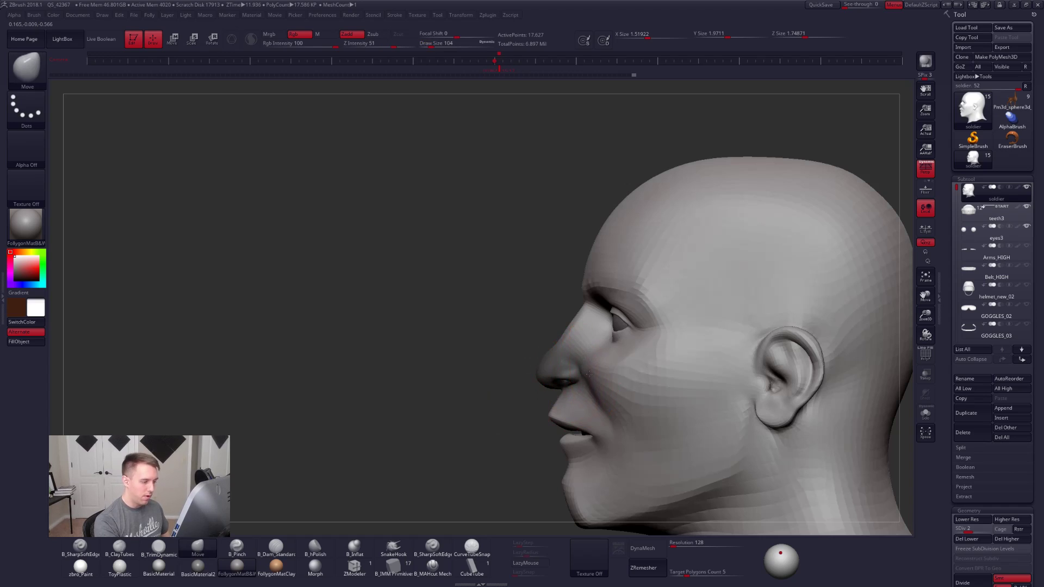
pyautogui.moveTo(590, 375); pyautogui.dragTo(594, 377)
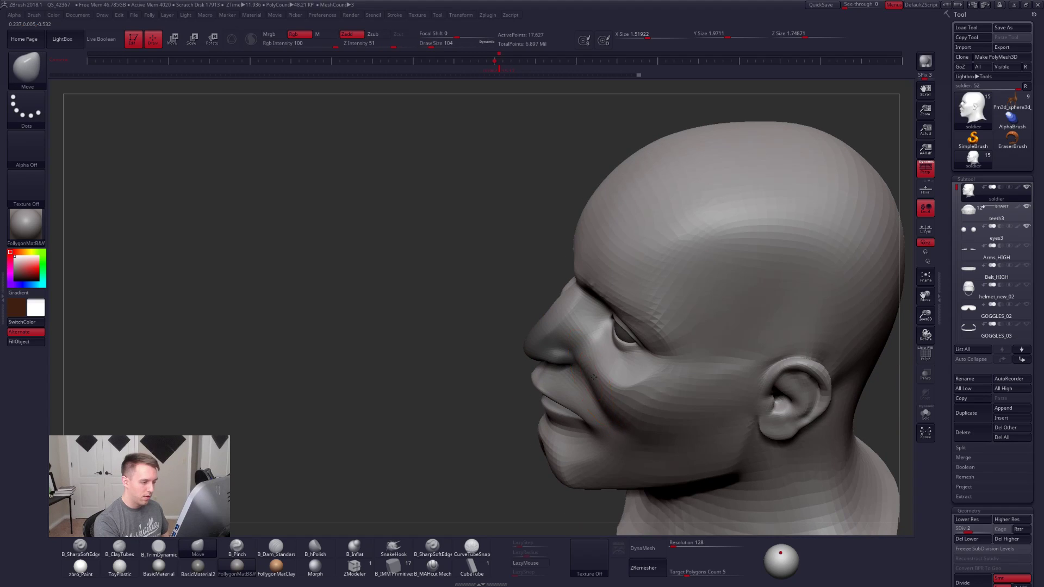
# Step: Try to adjust the cheek beside the nose with the Move brush at draw size 67
pyautogui.press('space')
pyautogui.moveTo(612, 384); pyautogui.dragTo(571, 415, button='right')
pyautogui.press('space')
pyautogui.click(610, 400)
pyautogui.hotkey('ctrl', 'z')
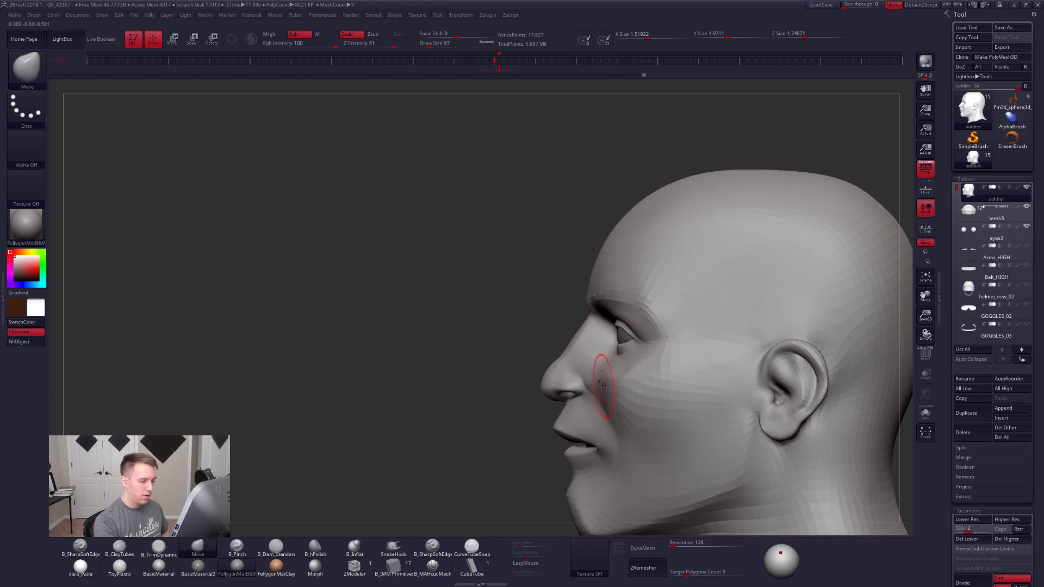
# Step: Build up and smooth the fold beside the nostril with the ClayTubes brush at subdivision level 3
pyautogui.moveTo(598, 375); pyautogui.dragTo(585, 394, button='right')
pyautogui.press('b')
pyautogui.press('c')
pyautogui.press('t')
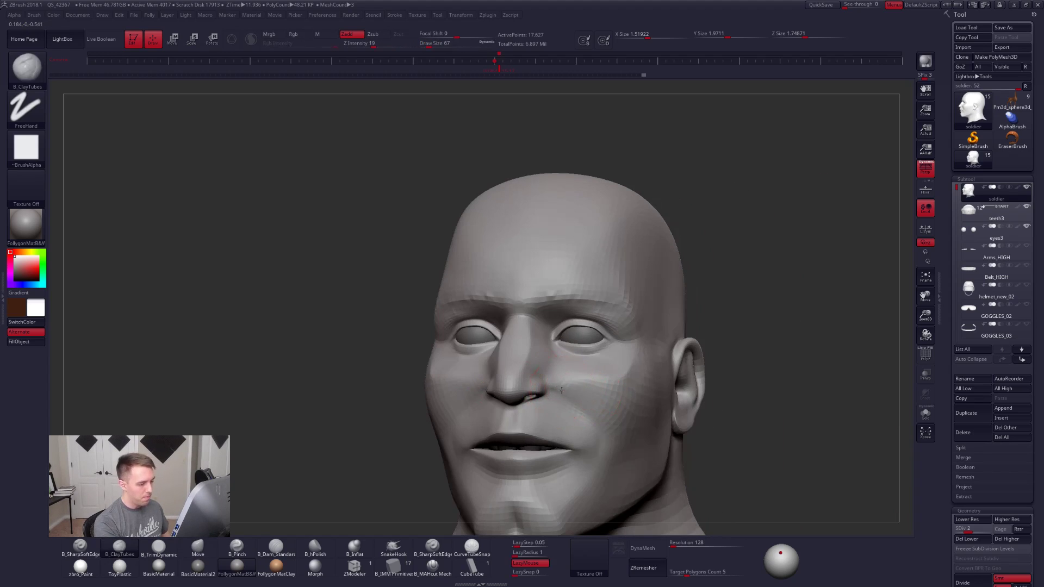
pyautogui.moveTo(624, 399)
pyautogui.mouseDown(button='right')
pyautogui.moveTo(614, 414)
pyautogui.moveTo(643, 350)
pyautogui.moveTo(635, 387)
pyautogui.moveTo(626, 350)
pyautogui.mouseUp(button='right')
pyautogui.press('space')
pyautogui.moveTo(610, 331); pyautogui.dragTo(604, 325)
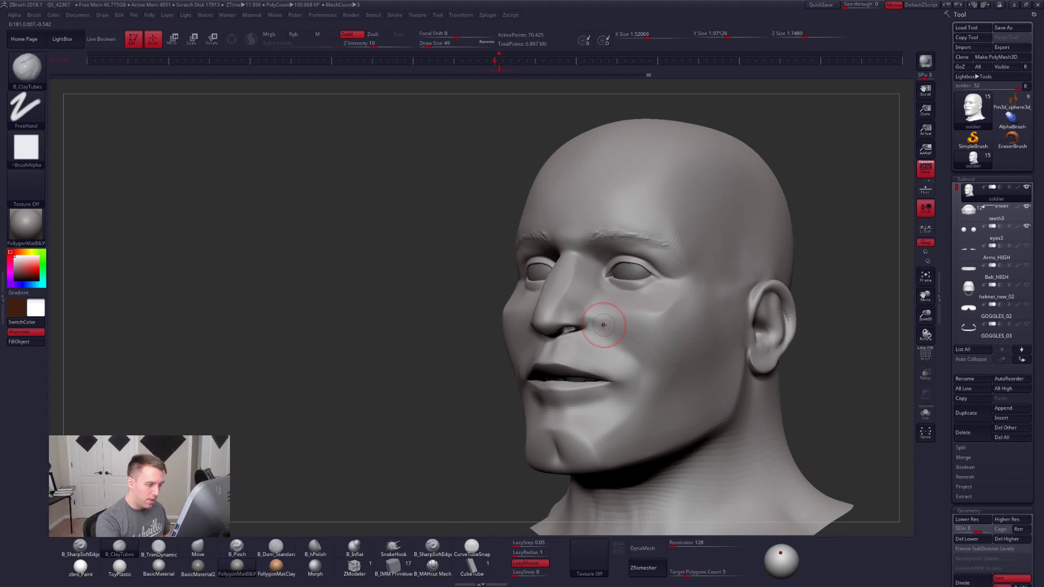
pyautogui.press('shift')
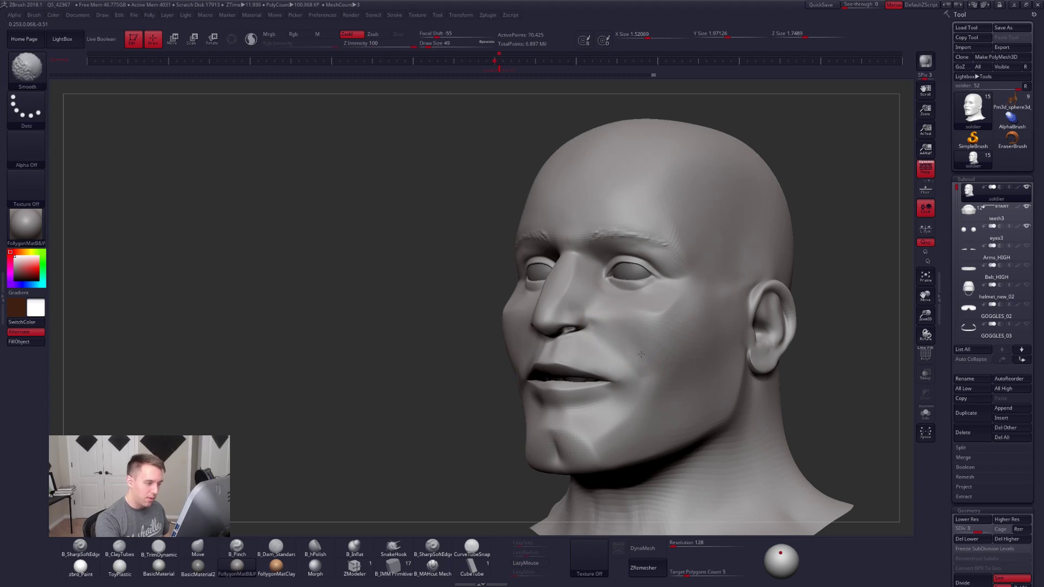
# Step: Flatten and smooth the cheek beside the smile fold
pyautogui.moveTo(636, 365); pyautogui.dragTo(719, 370, button='right')
pyautogui.press('space')
pyautogui.moveTo(615, 391); pyautogui.dragTo(623, 389)
pyautogui.press('2')
pyautogui.moveTo(666, 387)
pyautogui.mouseDown(button='right')
pyautogui.moveTo(638, 352)
pyautogui.moveTo(730, 389)
pyautogui.moveTo(786, 392)
pyautogui.moveTo(728, 339)
pyautogui.moveTo(767, 311)
pyautogui.moveTo(769, 330)
pyautogui.mouseUp(button='right')
pyautogui.press('shift')
# Step: Make all subtools visible and isolate the head in Solo mode
pyautogui.keyDown('shift'); pyautogui.click(1027, 188); pyautogui.keyUp('shift')
pyautogui.hotkey('alt', 's')
pyautogui.moveTo(630, 320)
pyautogui.mouseDown(button='right')
pyautogui.moveTo(602, 307)
pyautogui.moveTo(636, 307)
pyautogui.mouseUp(button='right')
# Step: Flatten and smooth the outer cheek with the TrimDynamic brush at draw size 74
pyautogui.press('space')
pyautogui.moveTo(637, 307); pyautogui.dragTo(635, 307)
pyautogui.press('3')
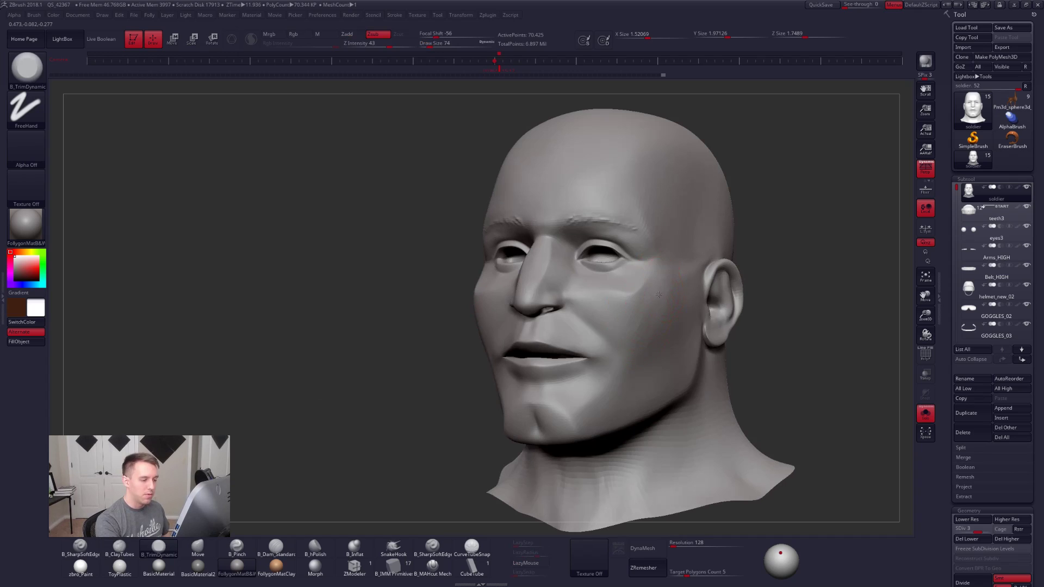
pyautogui.press('shift')
pyautogui.moveTo(649, 334)
pyautogui.mouseDown(button='right')
pyautogui.moveTo(709, 303)
pyautogui.moveTo(751, 336)
pyautogui.moveTo(656, 294)
pyautogui.mouseUp(button='right')
# Step: Show the whole soldier and raise the head to subdivision level 4
pyautogui.hotkey('alt', 's')
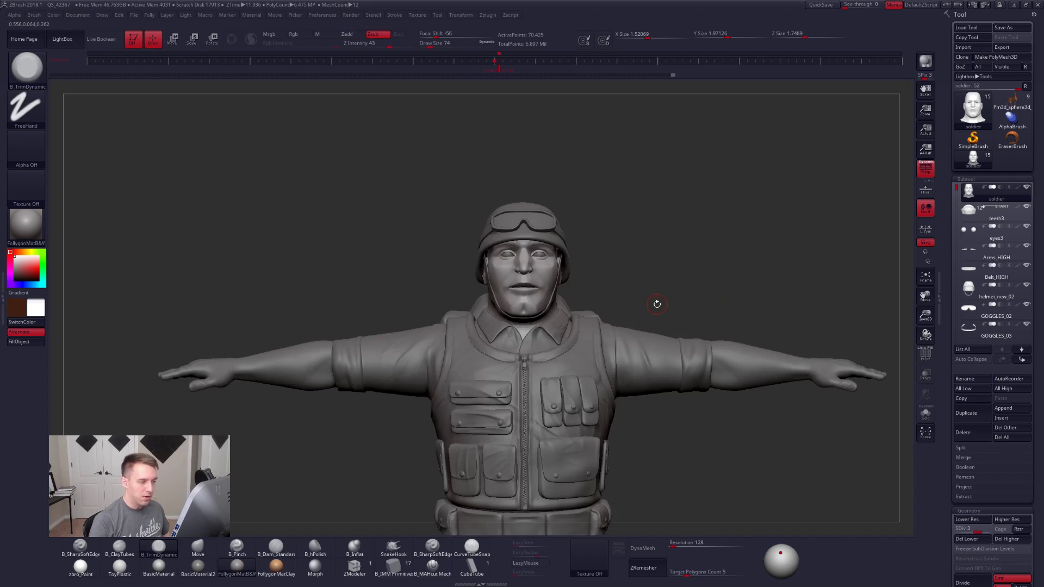
pyautogui.press('d')
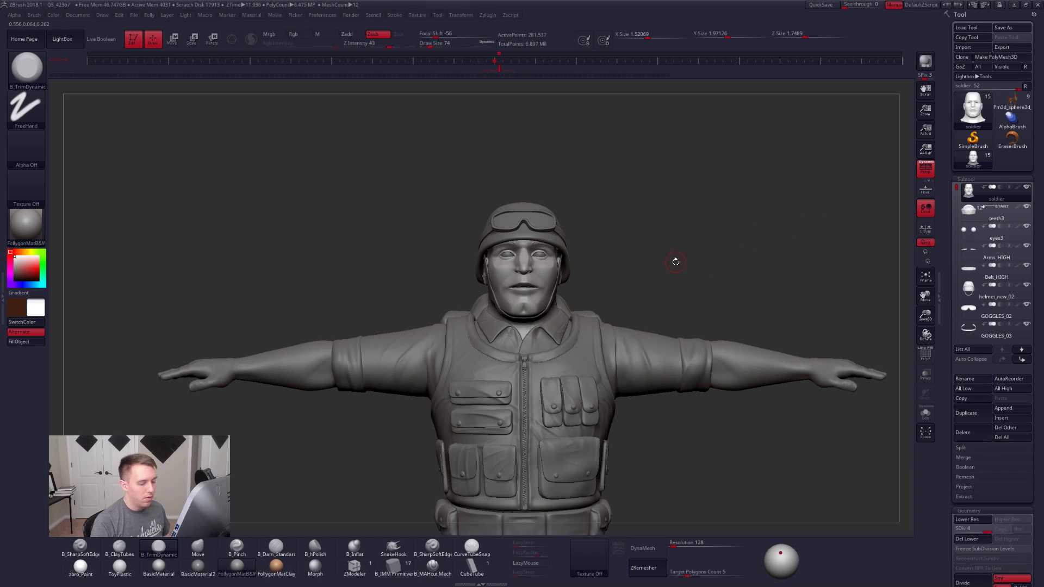
pyautogui.keyDown('ctrl'); pyautogui.moveTo(696, 265); pyautogui.dragTo(644, 244, button='right'); pyautogui.keyUp('ctrl')
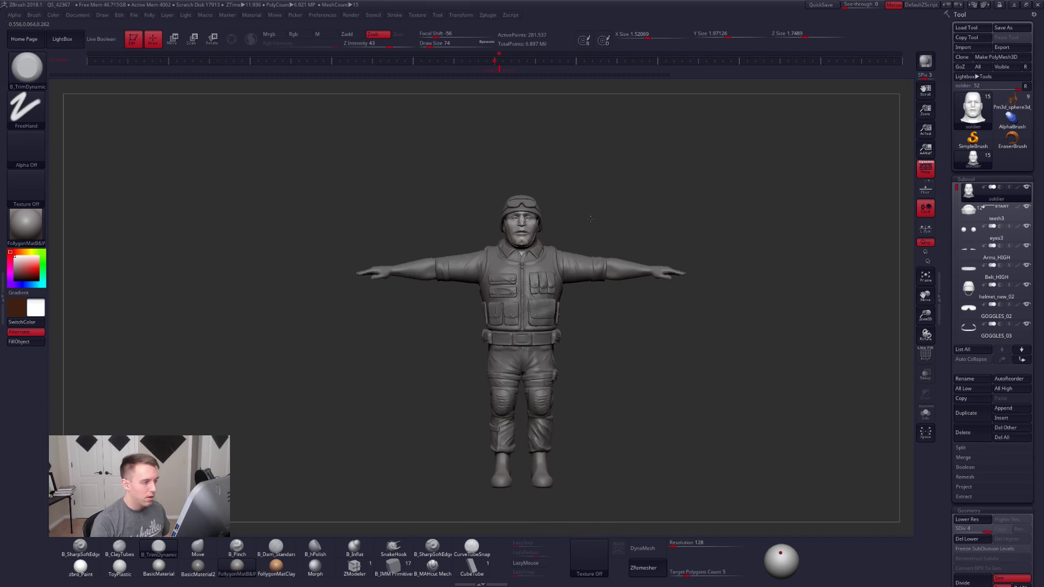
pyautogui.keyDown('ctrl'); pyautogui.moveTo(590, 219); pyautogui.dragTo(597, 227, button='right'); pyautogui.keyUp('ctrl')
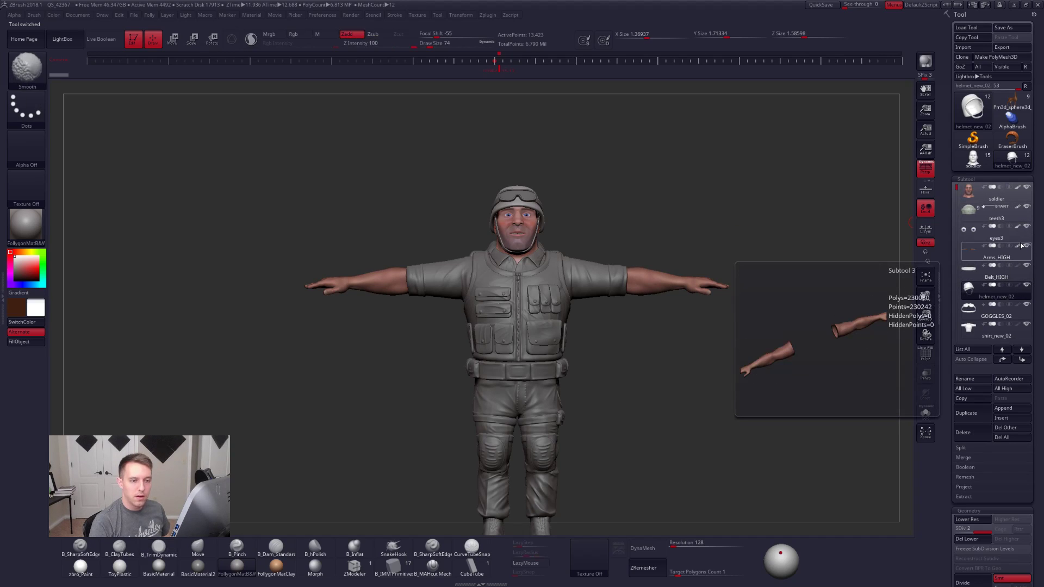
# Step: Select the head in the other soldier version and compare the faces of both versions from the front
pyautogui.press('b')
pyautogui.press('t')
pyautogui.press('d')
pyautogui.keyDown('alt'); pyautogui.click(555, 264); pyautogui.keyUp('alt')
pyautogui.keyDown('alt'); pyautogui.moveTo(555, 264); pyautogui.dragTo(877, 243, button='right'); pyautogui.keyUp('alt')
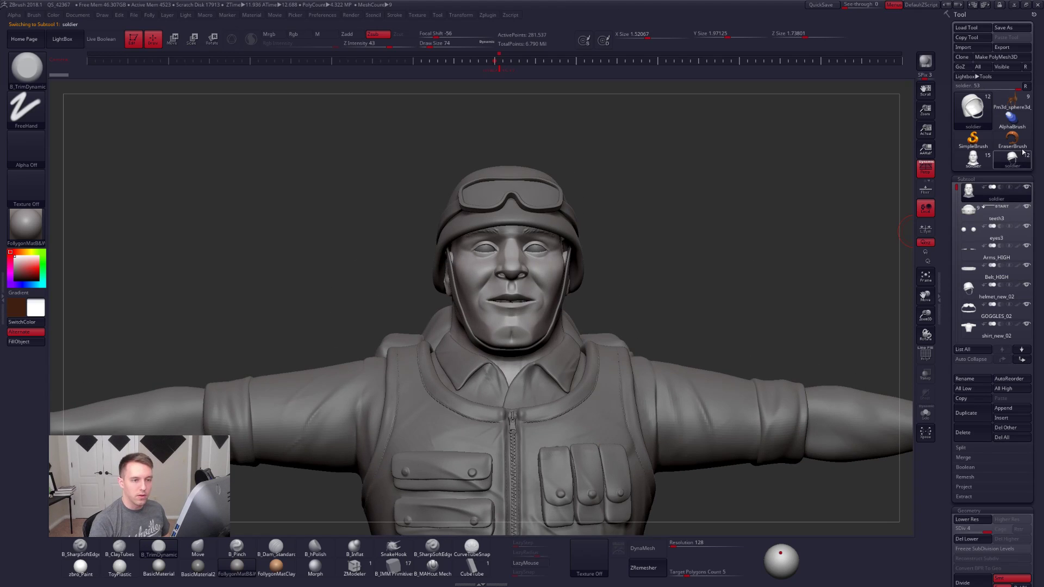
pyautogui.click(974, 161)
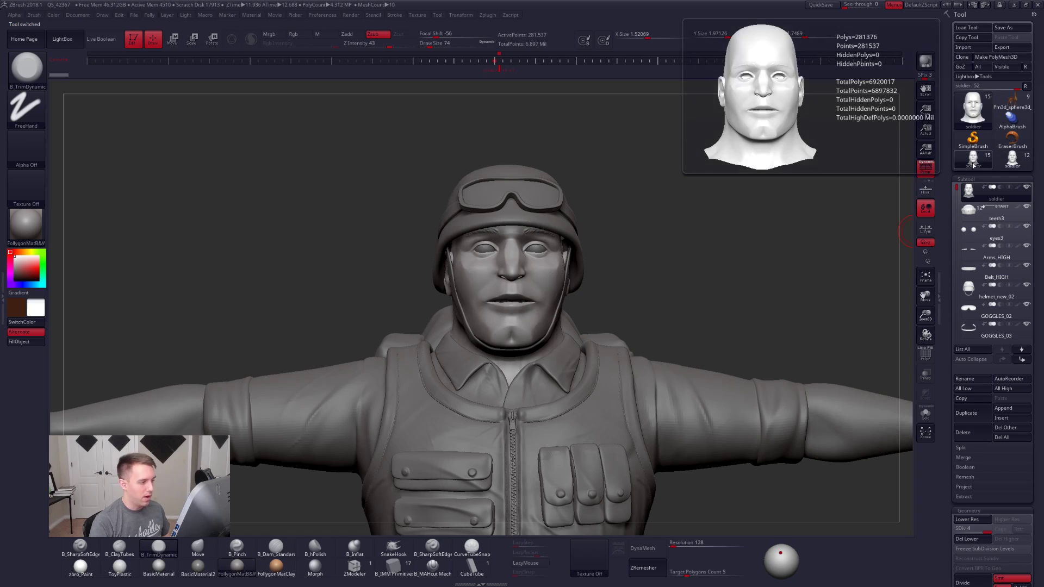
pyautogui.keyDown('ctrl'); pyautogui.moveTo(518, 273); pyautogui.dragTo(843, 272, button='right'); pyautogui.keyUp('ctrl')
pyautogui.click(1012, 159)
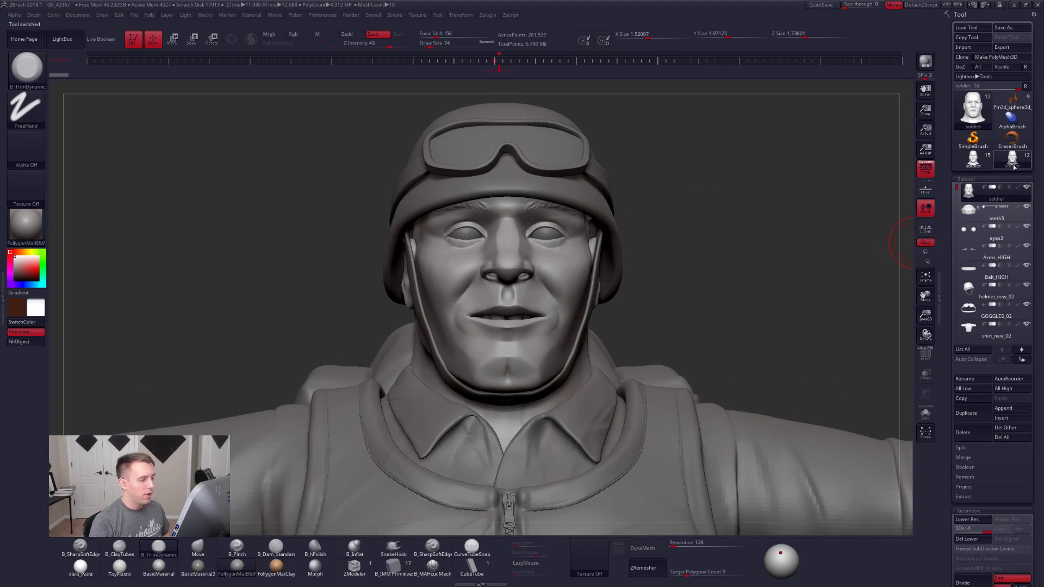
pyautogui.click(972, 163)
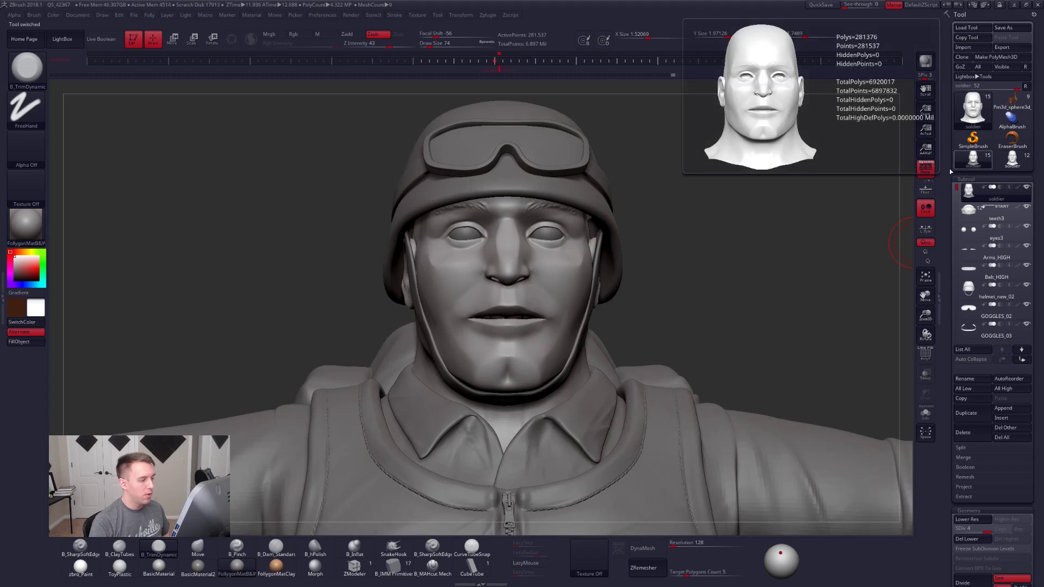
# Step: Lower the head to subdivision level 1, isolate it and set the Move brush to draw size 74
pyautogui.press('b')
pyautogui.press('m')
pyautogui.press('v')
pyautogui.hotkey('shift', 'd')
pyautogui.hotkey('shift', 'd')
pyautogui.hotkey('shift', 'd')
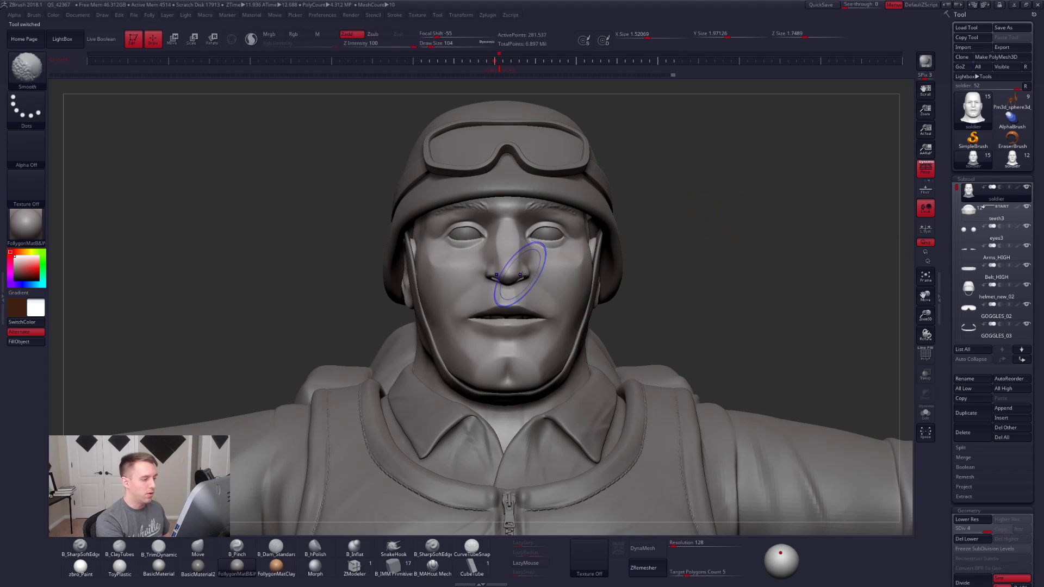
pyautogui.press('[')
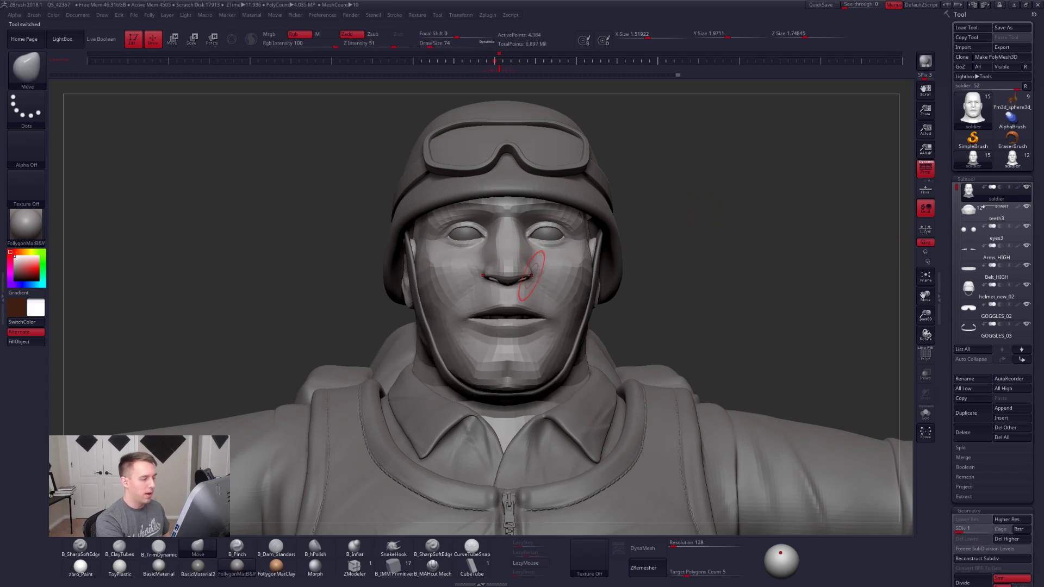
pyautogui.moveTo(524, 281); pyautogui.dragTo(524, 239, button='right')
pyautogui.hotkey('alt', 's')
# Step: Reshape the tip of the nose in profile with the Move brush
pyautogui.moveTo(425, 239); pyautogui.dragTo(526, 271, button='right')
pyautogui.moveTo(512, 270); pyautogui.dragTo(510, 272)
pyautogui.press('space')
pyautogui.press('space')
pyautogui.press('space')
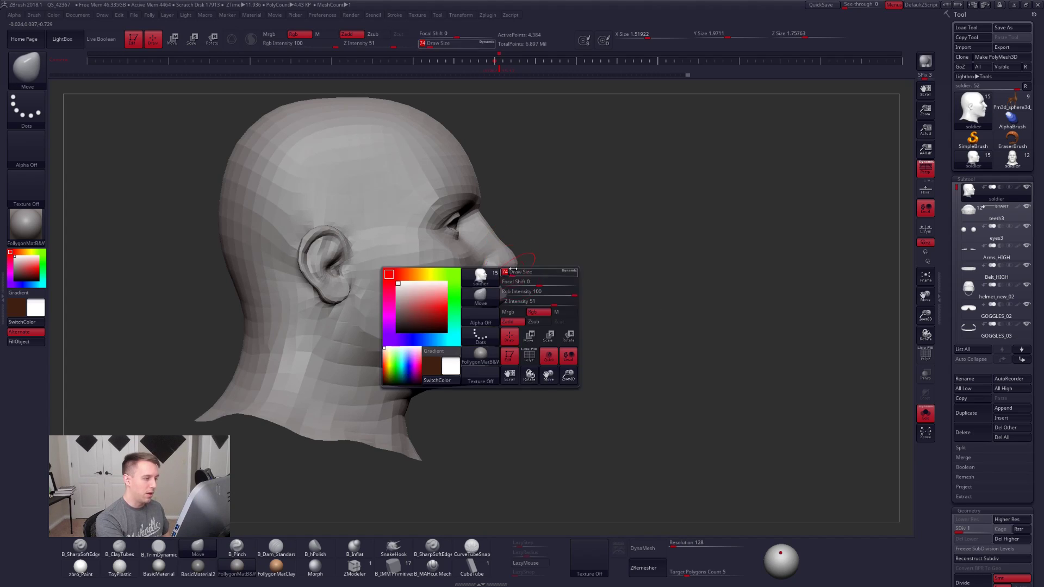
pyautogui.moveTo(536, 303); pyautogui.dragTo(463, 294, button='right')
pyautogui.moveTo(638, 300); pyautogui.dragTo(602, 303, button='right')
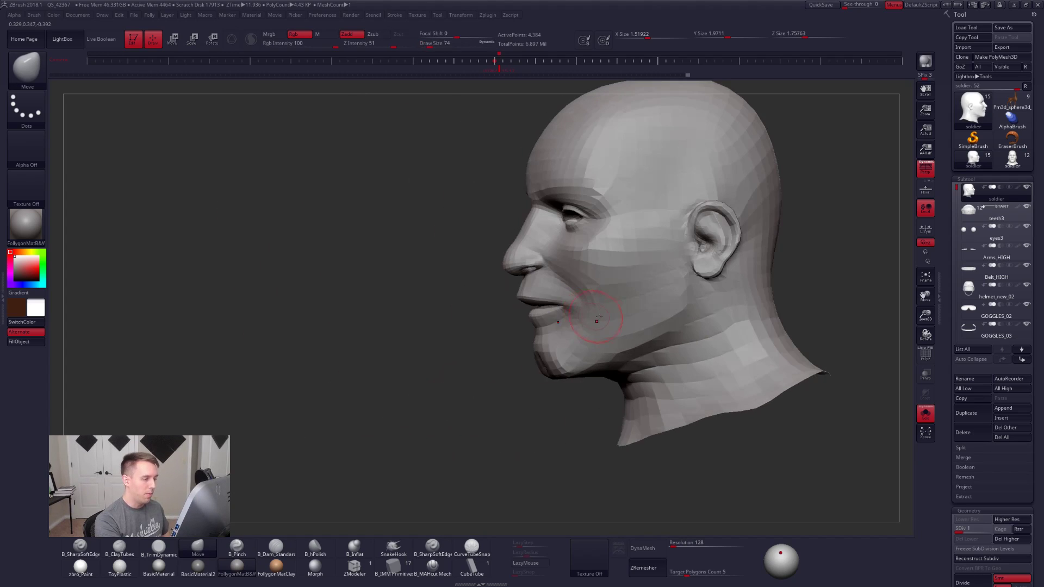
# Step: Raise the head to subdivision level 2 and reduce the Move brush's draw size for work around the nostril
pyautogui.press('d')
pyautogui.moveTo(673, 310)
pyautogui.keyDown('alt'); pyautogui.mouseDown(button='right')
pyautogui.moveTo(635, 330)
pyautogui.moveTo(538, 277)
pyautogui.mouseUp(button='right'); pyautogui.keyUp('alt')
pyautogui.press('space')
pyautogui.moveTo(535, 278); pyautogui.dragTo(527, 278)
pyautogui.moveTo(579, 288)
pyautogui.mouseDown(button='right')
pyautogui.moveTo(532, 294)
pyautogui.moveTo(539, 284)
pyautogui.mouseUp(button='right')
pyautogui.press('space')
pyautogui.moveTo(540, 283); pyautogui.dragTo(534, 283)
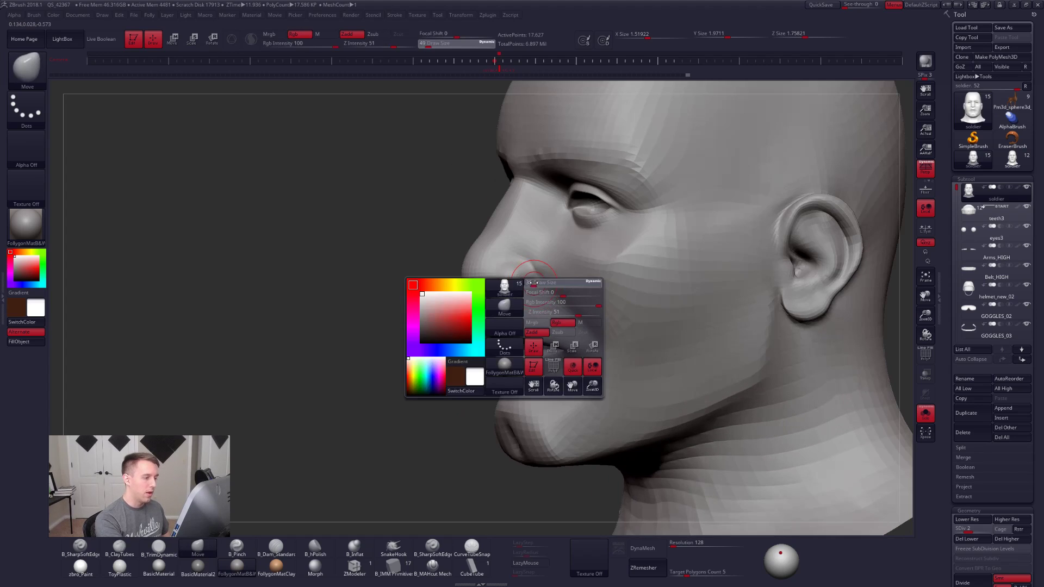
# Step: Switch to the ClayTubes brush, raise the head to subdivision level 4 and show the whole soldier from the front
pyautogui.press('2')
pyautogui.moveTo(490, 302); pyautogui.dragTo(560, 305, button='right')
pyautogui.keyDown('ctrl'); pyautogui.moveTo(560, 305); pyautogui.dragTo(702, 415, button='right'); pyautogui.keyUp('ctrl')
pyautogui.press('d')
pyautogui.press('d')
pyautogui.hotkey('shift', 'alt', 's')
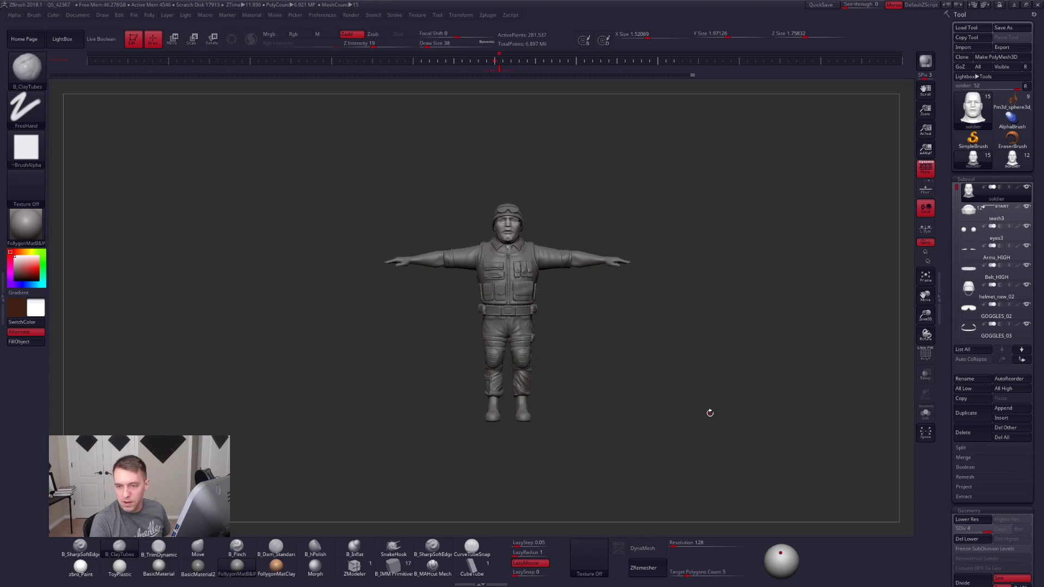
pyautogui.keyDown('ctrl'); pyautogui.moveTo(684, 410); pyautogui.dragTo(634, 407, button='right'); pyautogui.keyUp('ctrl')
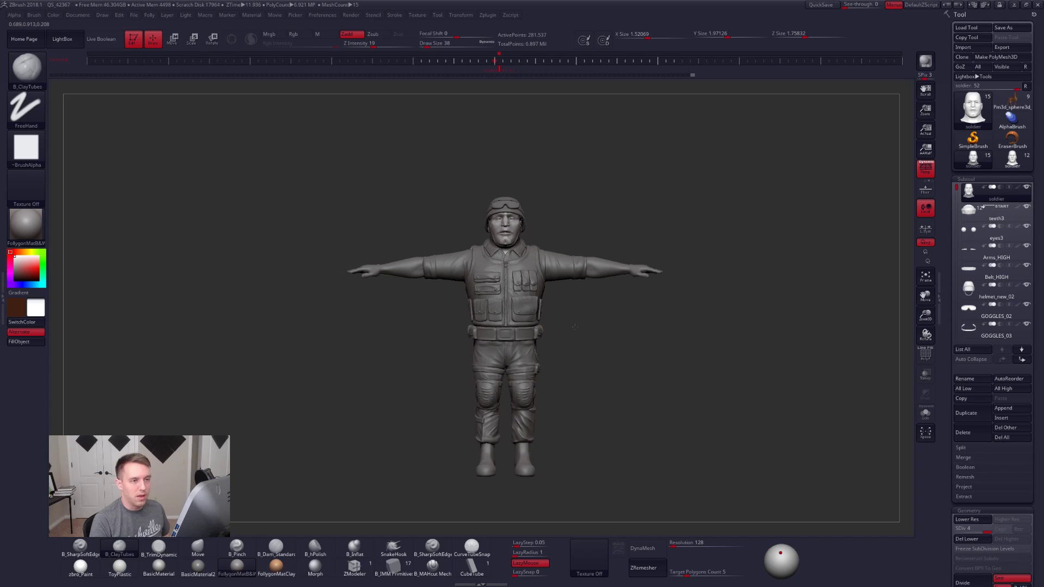
# Step: Delete all subtools of the other soldier version and bring the horned demon model DS_91 onto the canvas
pyautogui.click(973, 166)
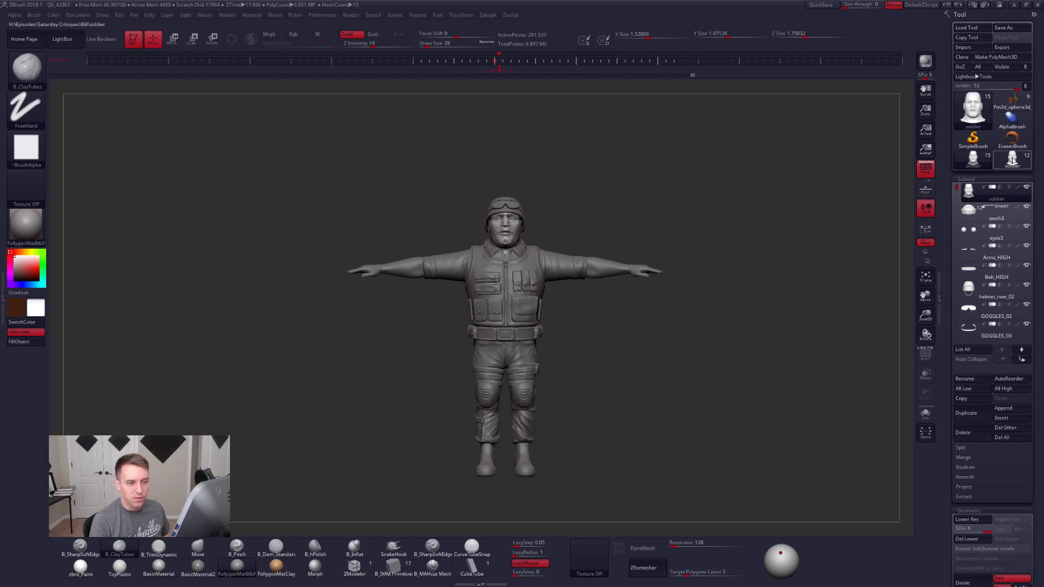
pyautogui.click(1010, 438)
pyautogui.click(898, 458)
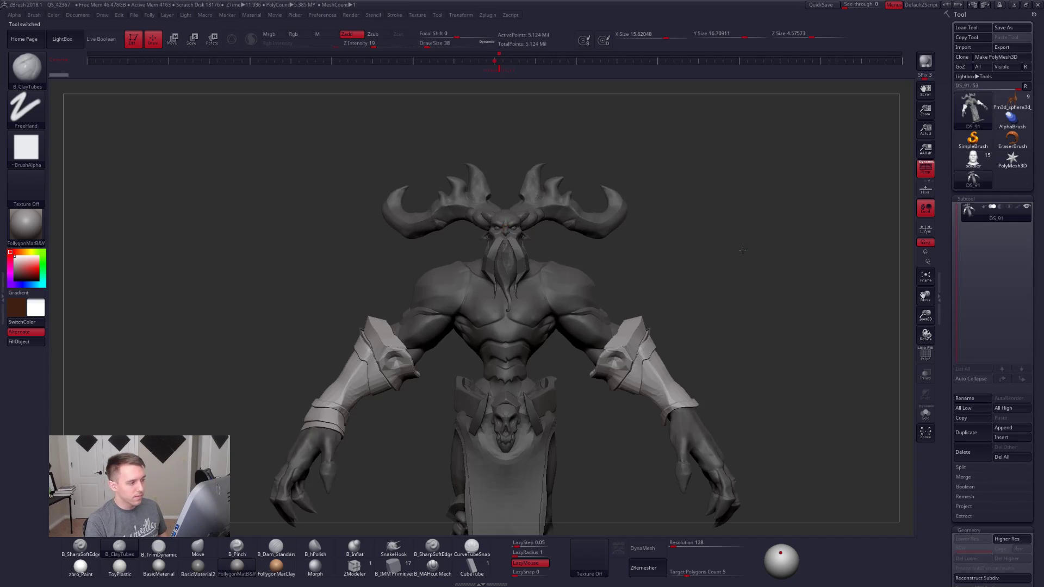
pyautogui.keyDown('alt'); pyautogui.moveTo(743, 250); pyautogui.dragTo(684, 239); pyautogui.keyUp('alt')
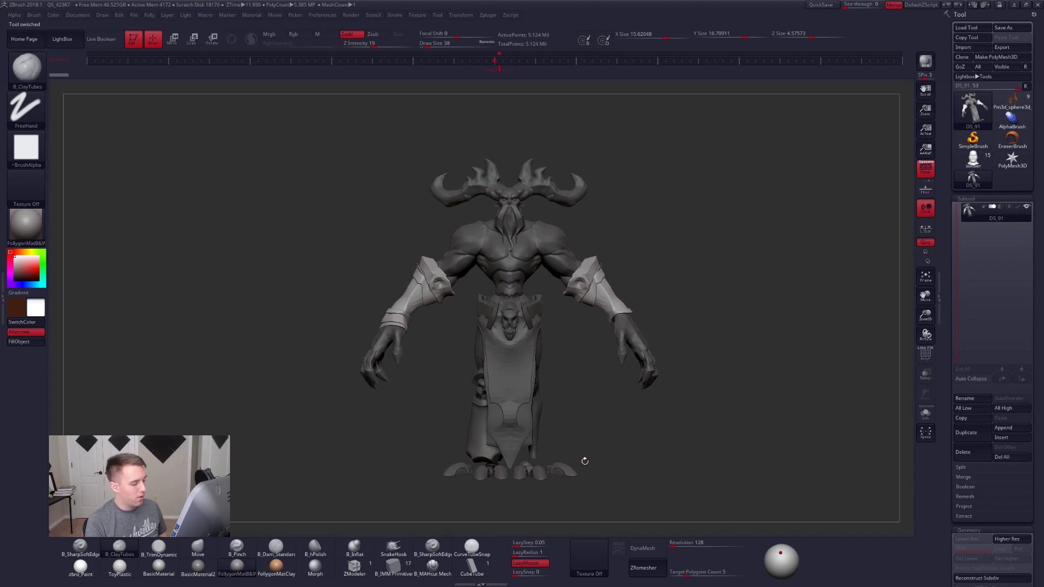
# Step: Import the demon's colour concept image as a texture and add it to Spotlight
pyautogui.click(598, 553)
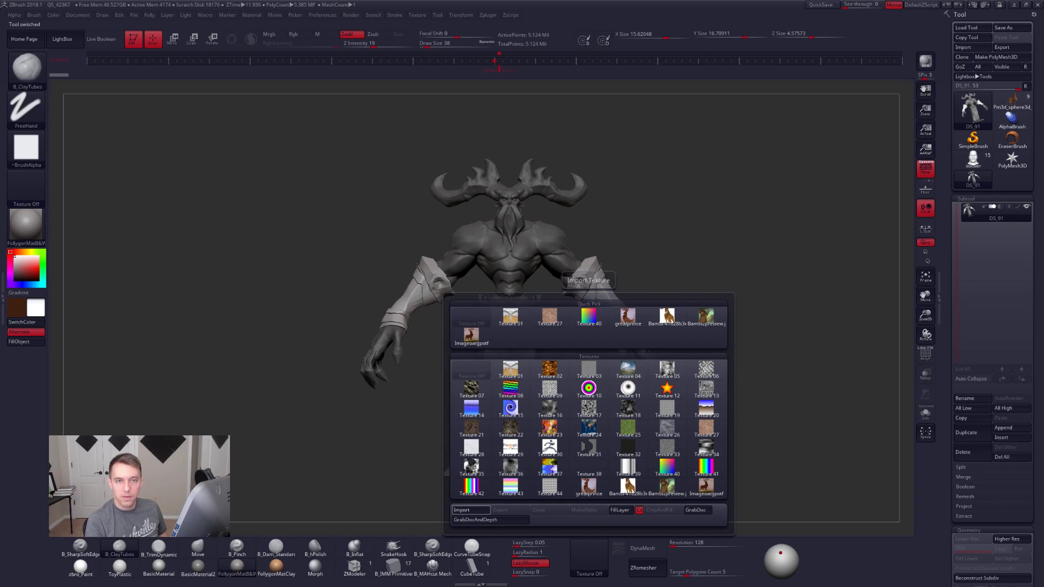
pyautogui.click(597, 556)
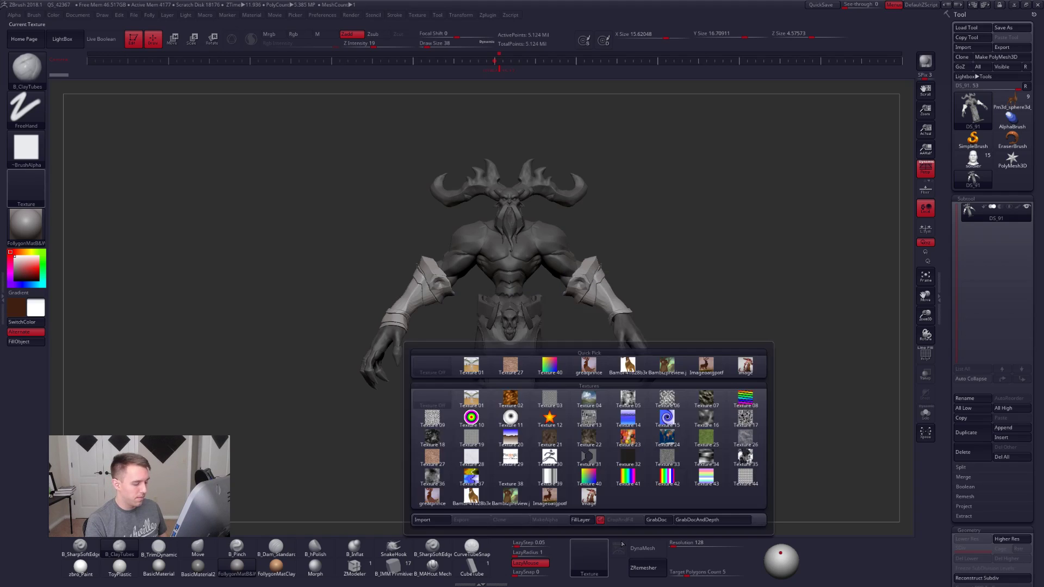
pyautogui.click(596, 558)
pyautogui.click(471, 366)
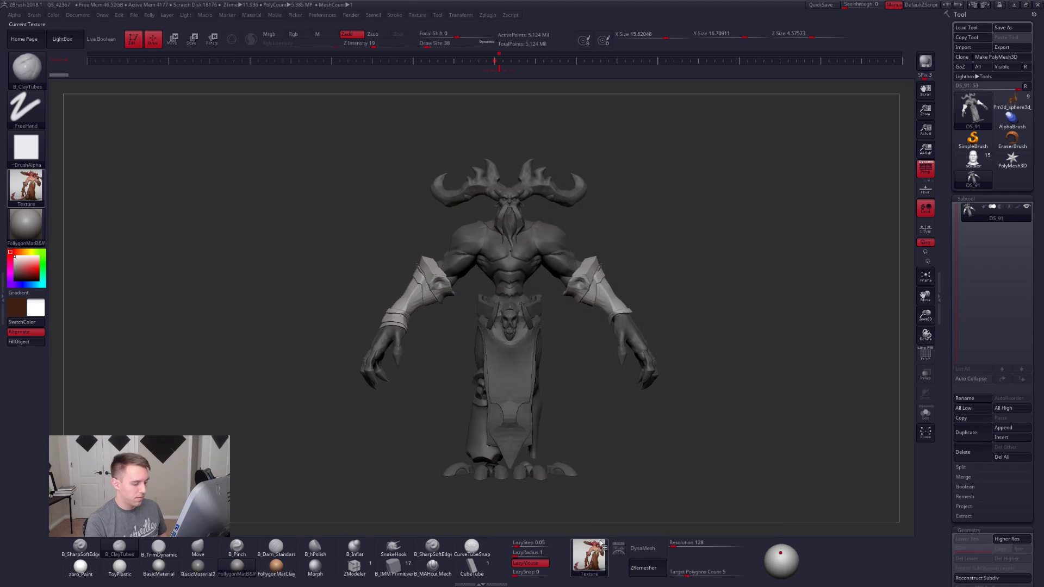
pyautogui.click(614, 548)
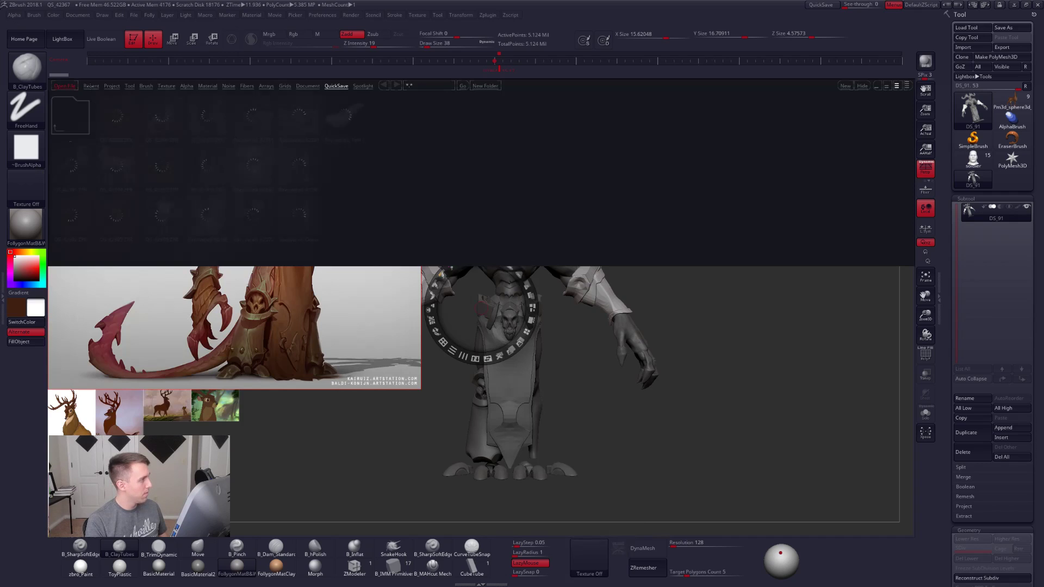
# Step: Close LightBox, shrink the concept image in Spotlight and place it beside the demon model as a reference
pyautogui.click(70, 41)
pyautogui.moveTo(464, 180); pyautogui.dragTo(237, 241)
pyautogui.moveTo(149, 245); pyautogui.dragTo(355, 203)
pyautogui.moveTo(370, 156); pyautogui.dragTo(282, 160)
pyautogui.press('z')
pyautogui.hotkey('ctrl', 'shift', 'space')
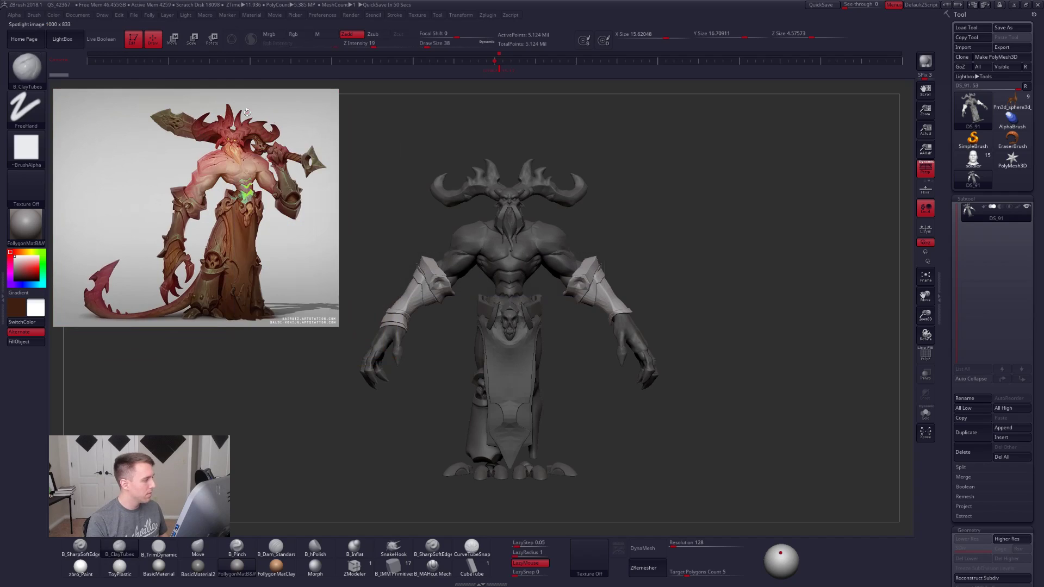
pyautogui.press('z')
pyautogui.moveTo(243, 114)
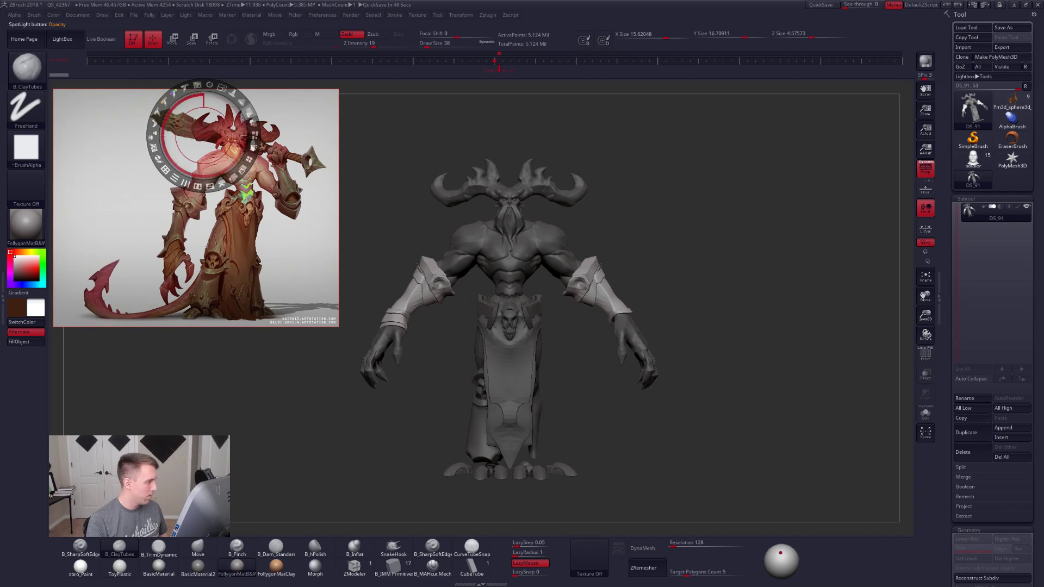
pyautogui.press('z')
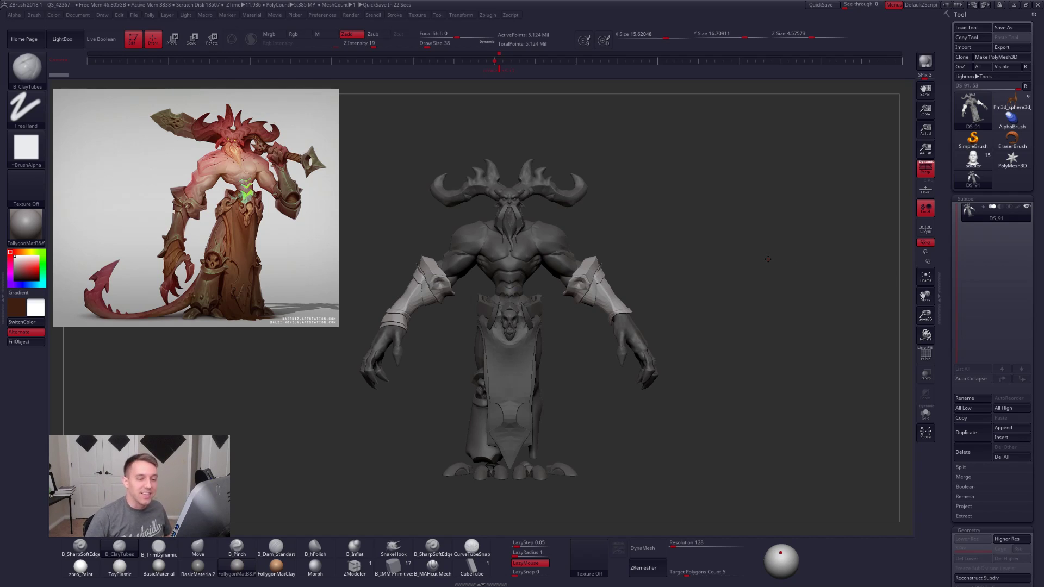
# Step: Examine the demon mesh from the front and at an angle, checking its polygroups with the polyframe display
pyautogui.moveTo(684, 468)
pyautogui.keyDown('alt'); pyautogui.mouseDown()
pyautogui.moveTo(735, 459)
pyautogui.moveTo(775, 472)
pyautogui.moveTo(730, 471)
pyautogui.mouseUp(); pyautogui.keyUp('alt')
pyautogui.hotkey('shift', 'f')
pyautogui.hotkey('shift', 'f')
pyautogui.hotkey('shift', 'f')
pyautogui.hotkey('shift', 'f')
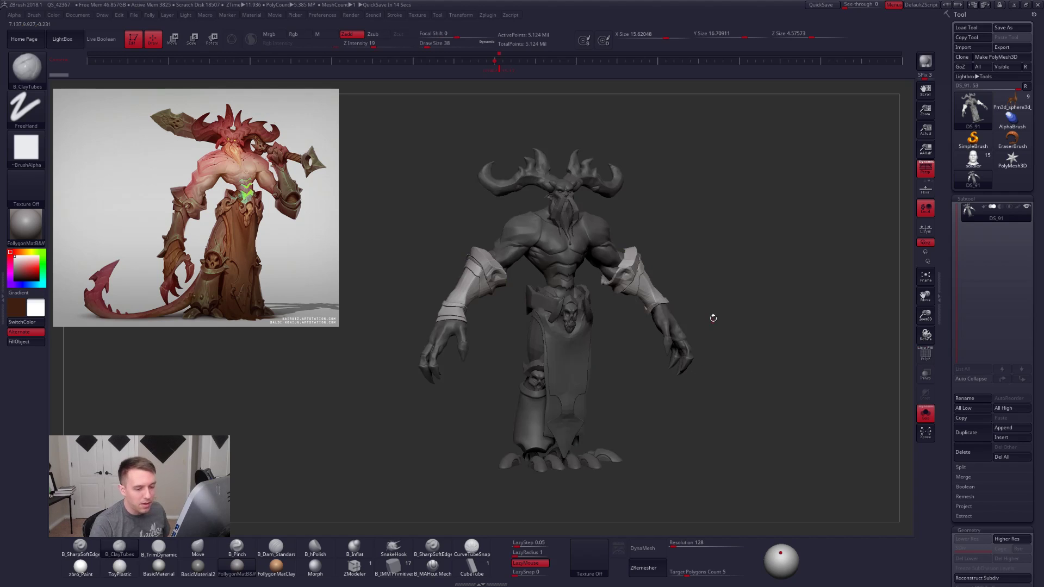
pyautogui.keyDown('alt'); pyautogui.moveTo(712, 294); pyautogui.dragTo(714, 264); pyautogui.keyUp('alt')
pyautogui.press('f')
pyautogui.hotkey('shift', 'f')
pyautogui.hotkey('shift', 'f')
pyautogui.keyDown('alt'); pyautogui.moveTo(592, 220); pyautogui.dragTo(628, 231); pyautogui.keyUp('alt')
# Step: Clear the mask on the demon mesh
pyautogui.keyDown('ctrl'); pyautogui.moveTo(707, 252); pyautogui.dragTo(760, 291); pyautogui.keyUp('ctrl')
pyautogui.hotkey('ctrl', 'z')
pyautogui.hotkey('ctrl', 'shift', 'z')
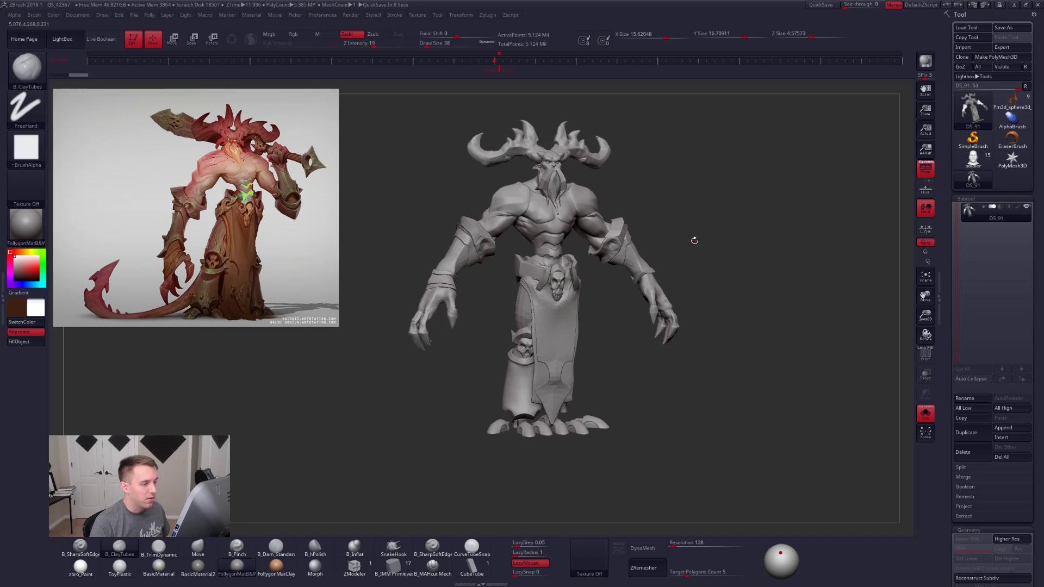
# Step: Check the polygroups, quick-save the project and split the demon mesh into separate subtools with Groups Split
pyautogui.scroll(-3, 971, 402)
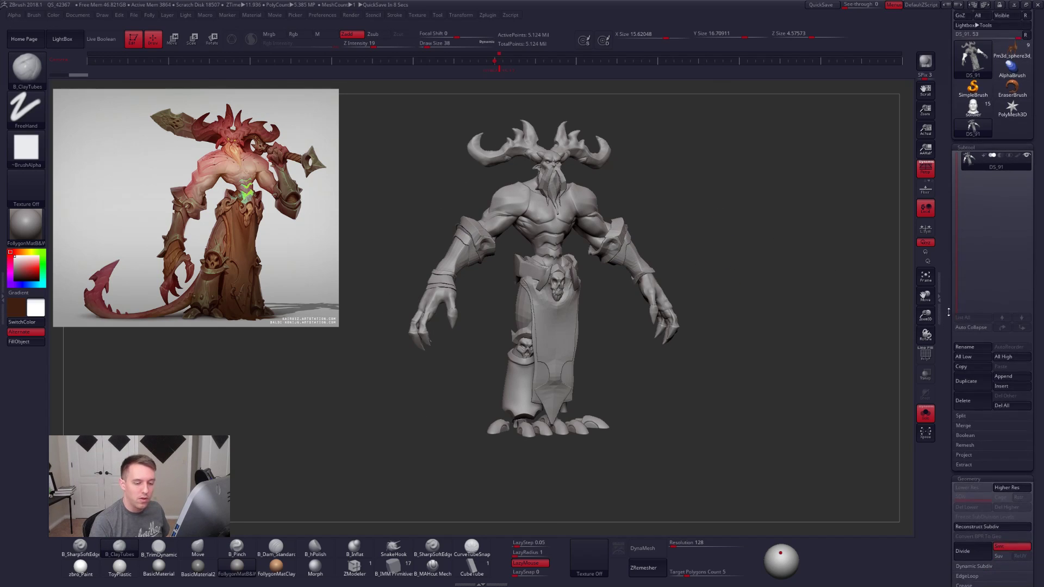
pyautogui.click(965, 391)
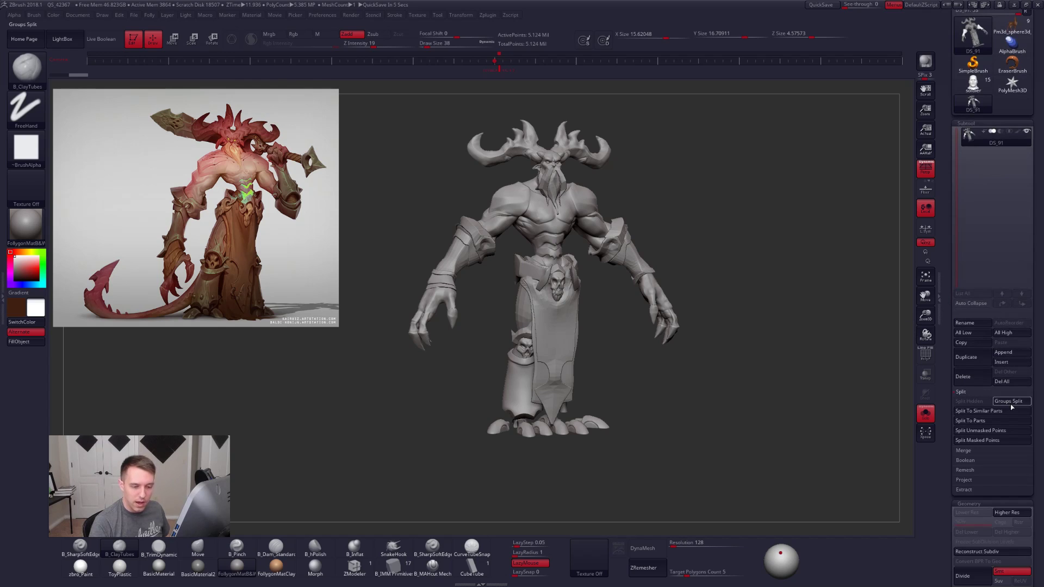
pyautogui.hotkey('shift', 'f')
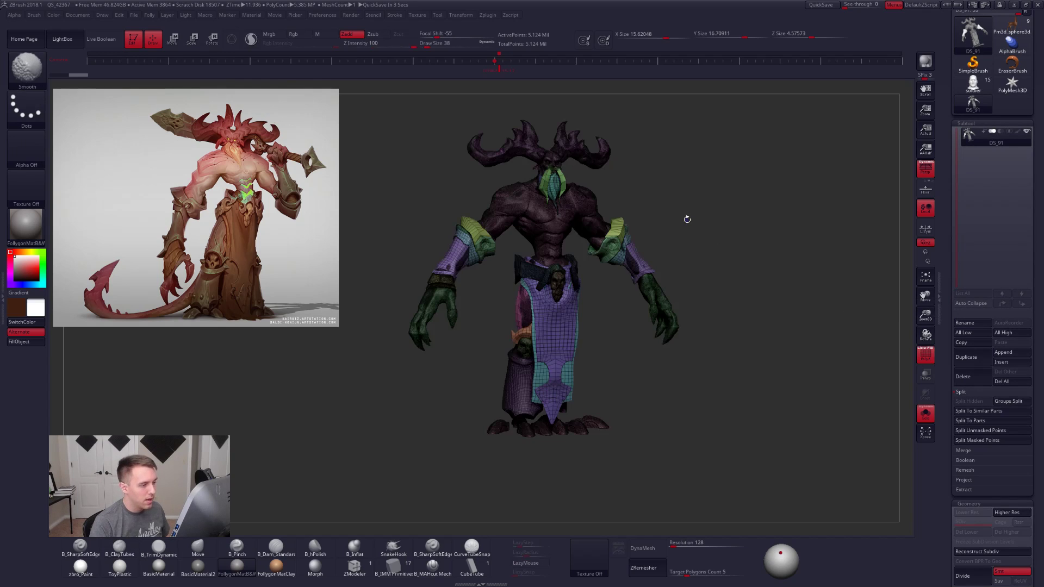
pyautogui.hotkey('shift', 'f')
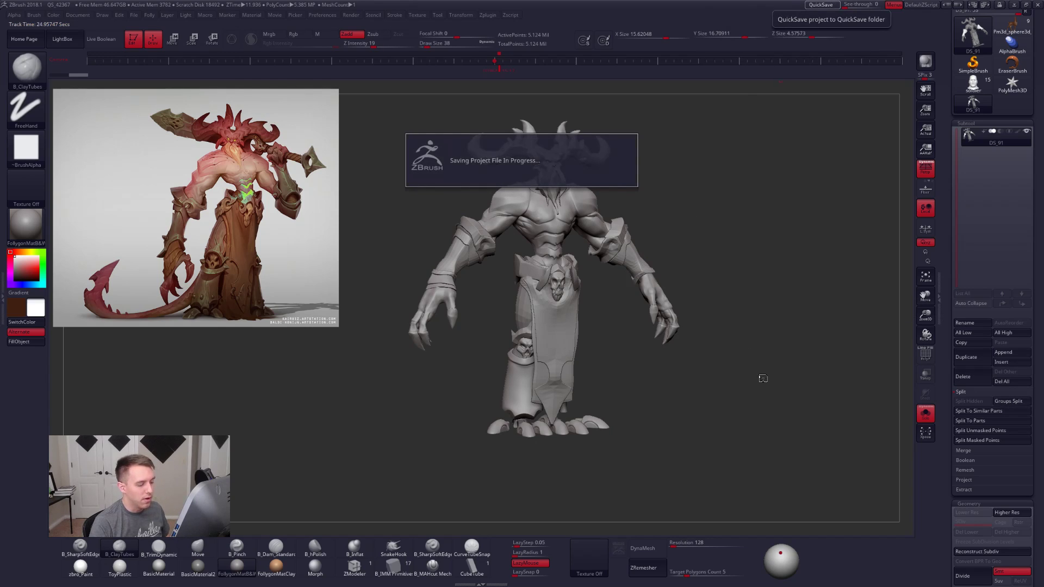
pyautogui.click(1009, 400)
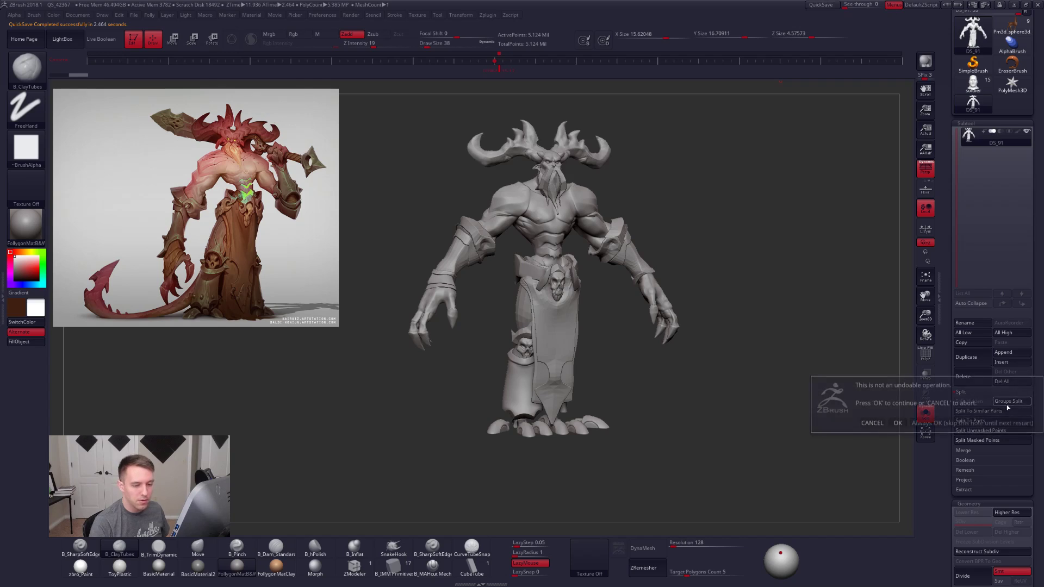
pyautogui.click(906, 424)
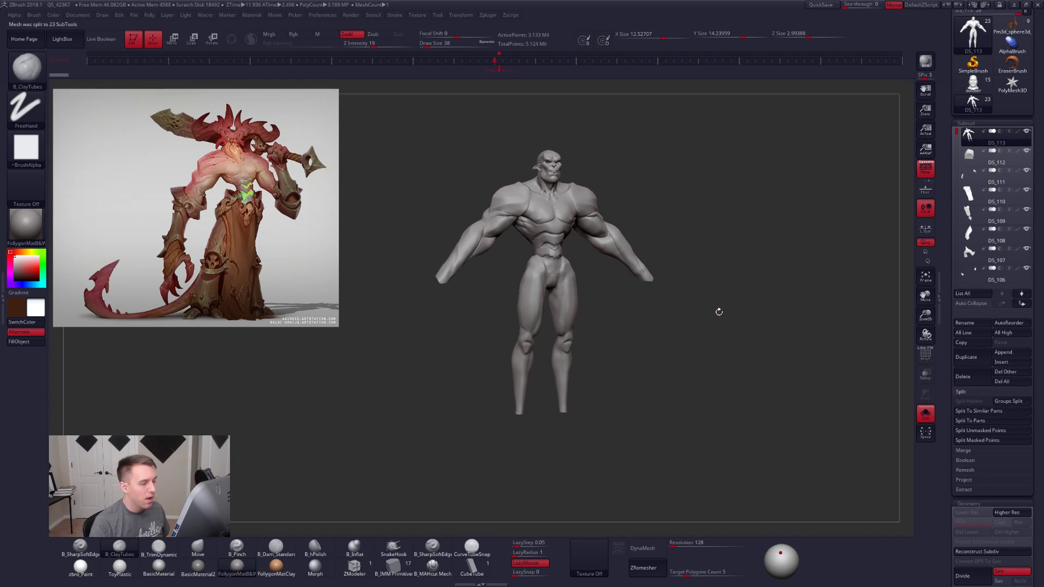
# Step: Turn off Solo to show all the demon's pieces and look through the individual subtools, including DS_106 and DS_112
pyautogui.moveTo(783, 270); pyautogui.dragTo(803, 263)
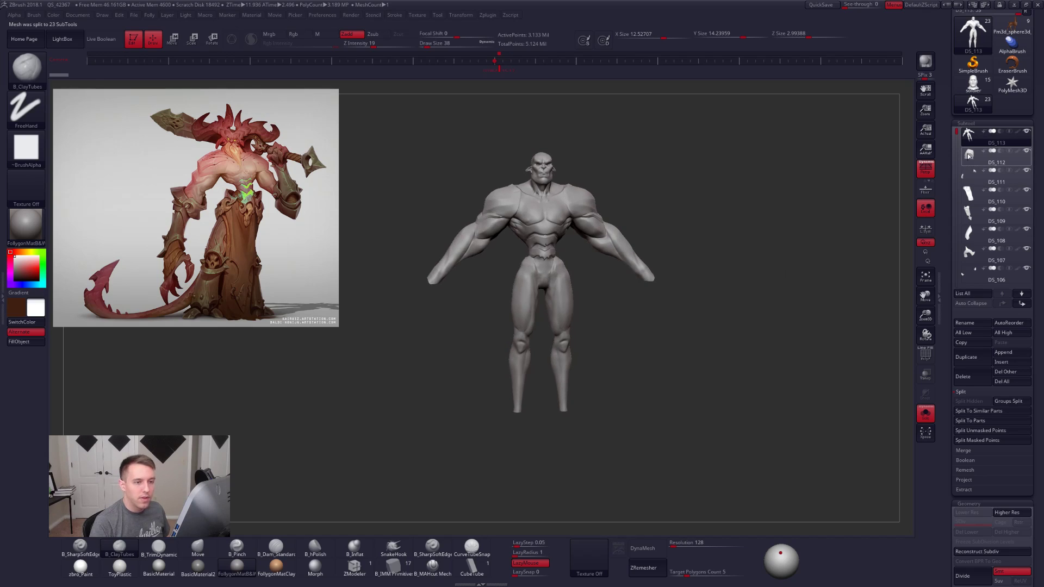
pyautogui.hotkey('alt', 's')
pyautogui.moveTo(958, 135); pyautogui.dragTo(958, 171)
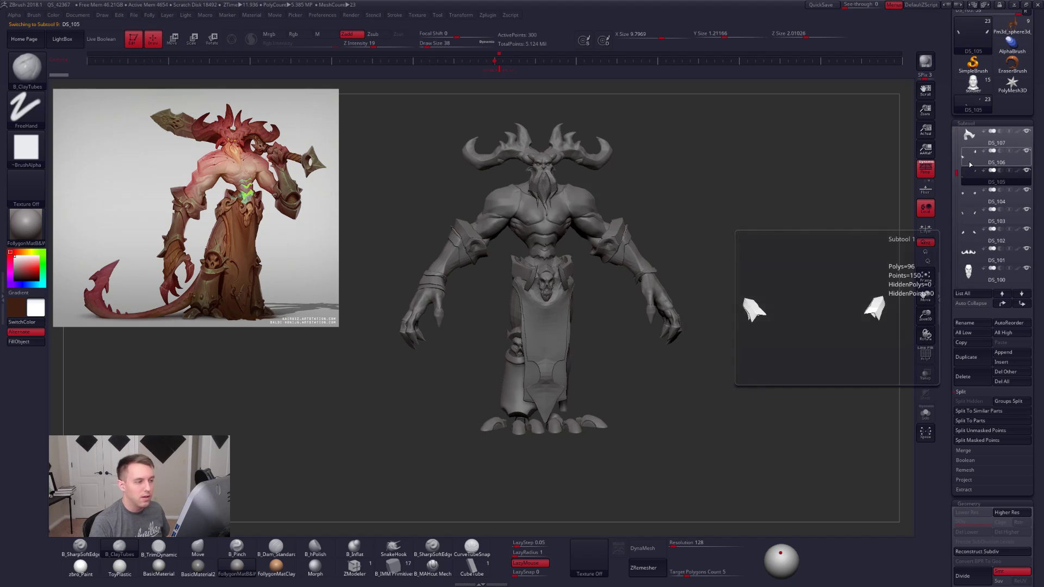
pyautogui.click(970, 159)
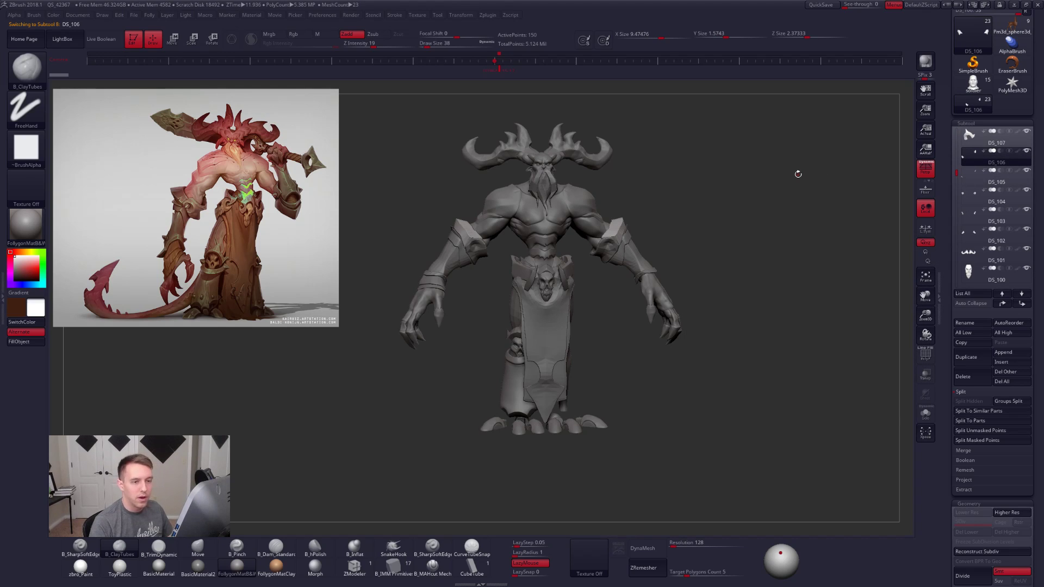
pyautogui.hotkey('alt', 'Down')
pyautogui.hotkey('alt', 'Down')
pyautogui.hotkey('alt', 'Down')
pyautogui.hotkey('alt', 'Down')
pyautogui.hotkey('alt', 'Down')
pyautogui.hotkey('alt', 'Down')
pyautogui.hotkey('alt', 'Down')
pyautogui.hotkey('alt', 'Down')
pyautogui.hotkey('alt', 'Down')
pyautogui.keyDown('alt'); pyautogui.click(562, 196); pyautogui.keyUp('alt')
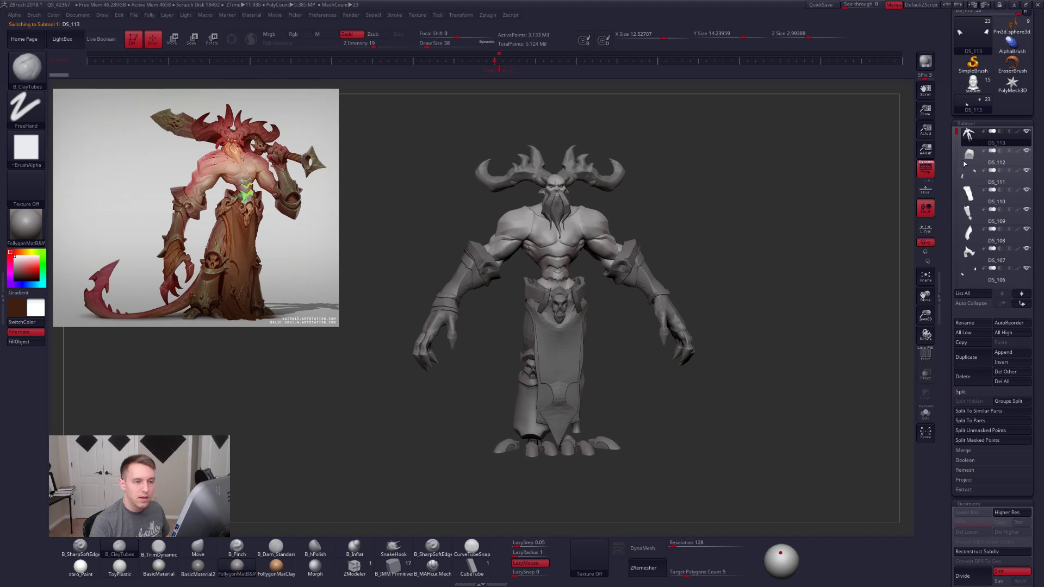
pyautogui.click(962, 159)
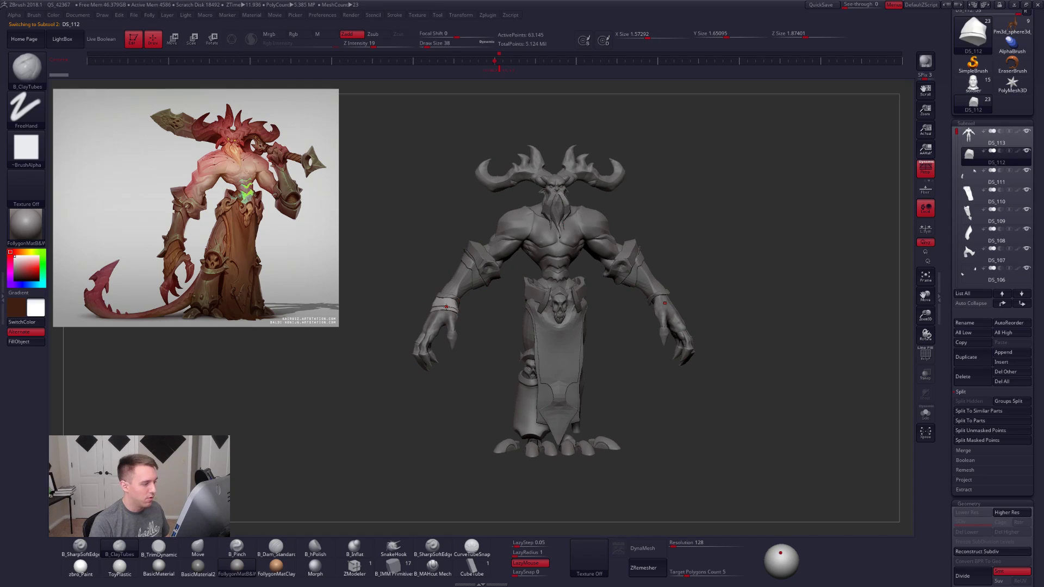
pyautogui.moveTo(666, 258); pyautogui.dragTo(678, 261)
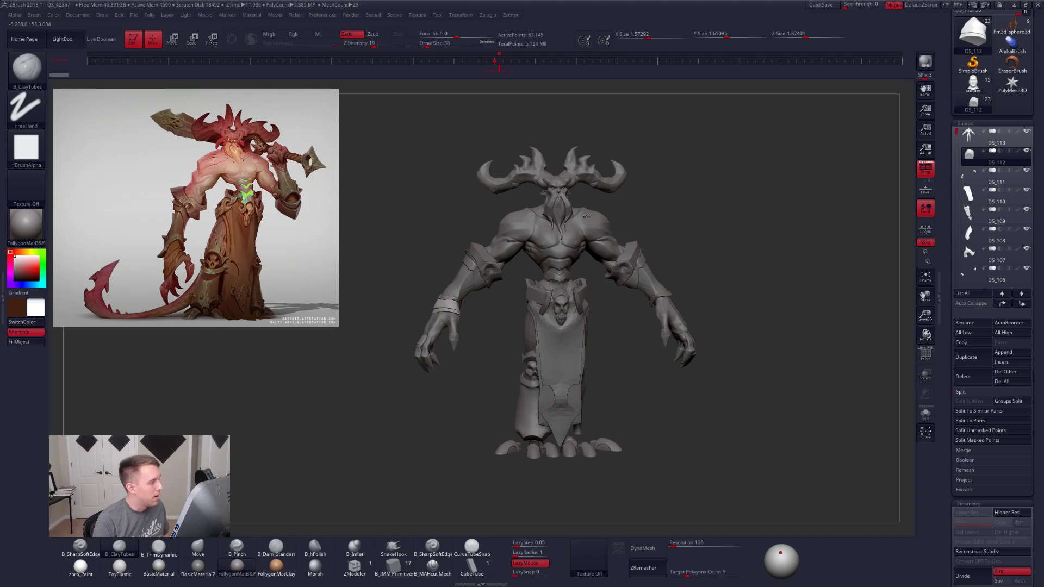
# Step: Select the demon's body subtool, switch to the Move brush and adjust its draw size
pyautogui.keyDown('alt'); pyautogui.moveTo(624, 219); pyautogui.dragTo(696, 217); pyautogui.keyUp('alt')
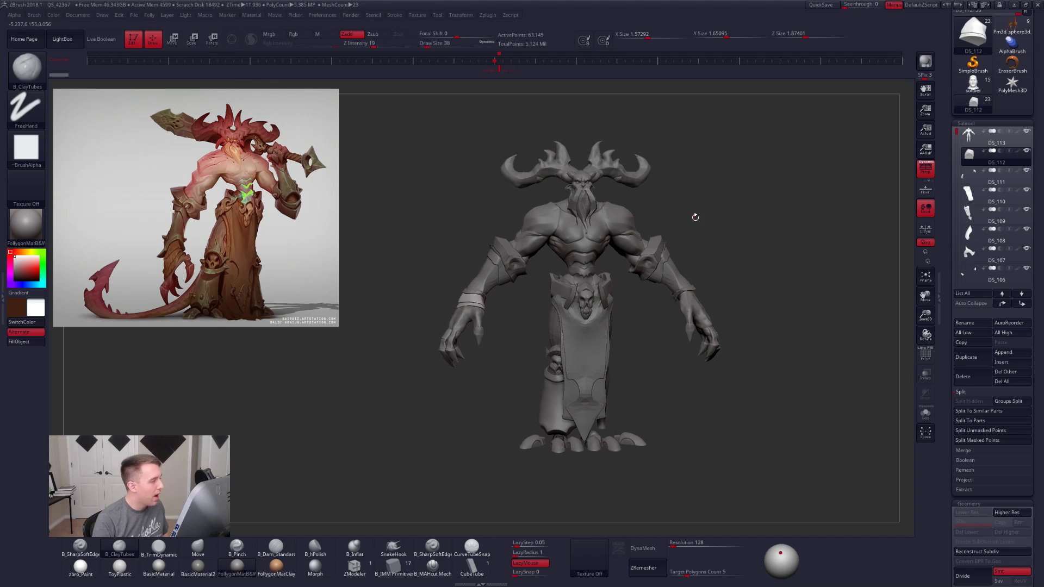
pyautogui.press('b')
pyautogui.press('m')
pyautogui.press('v')
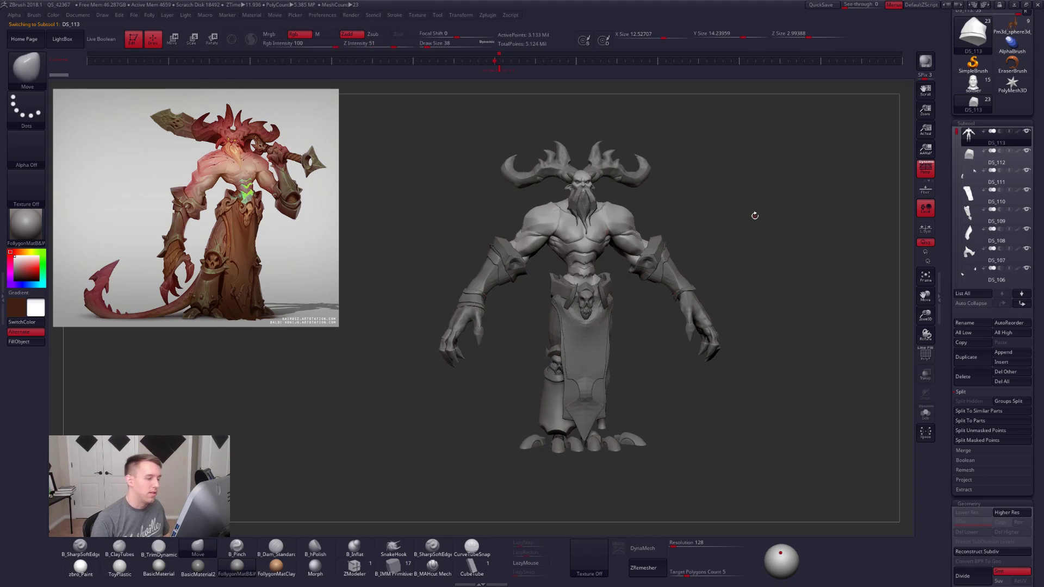
pyautogui.moveTo(633, 268)
pyautogui.keyDown('shift'); pyautogui.mouseDown()
pyautogui.moveTo(620, 259)
pyautogui.moveTo(631, 273)
pyautogui.mouseUp(); pyautogui.keyUp('shift')
pyautogui.press('space')
pyautogui.click(669, 218)
pyautogui.moveTo(670, 218); pyautogui.dragTo(671, 218)
# Step: Examine the demon's body, face and beard up close, checking the body's topology with the polyframe display
pyautogui.hotkey('alt', 's')
pyautogui.moveTo(689, 268)
pyautogui.keyDown('alt'); pyautogui.mouseDown()
pyautogui.moveTo(696, 281)
pyautogui.moveTo(675, 319)
pyautogui.mouseUp(); pyautogui.keyUp('alt')
pyautogui.hotkey('shift', 'f')
pyautogui.hotkey('shift', 'f')
pyautogui.moveTo(588, 241)
pyautogui.keyDown('alt'); pyautogui.mouseDown()
pyautogui.moveTo(598, 229)
pyautogui.moveTo(609, 248)
pyautogui.moveTo(601, 280)
pyautogui.mouseUp(); pyautogui.keyUp('alt')
pyautogui.hotkey('alt', 's')
pyautogui.press('space')
pyautogui.moveTo(646, 227); pyautogui.dragTo(762, 288)
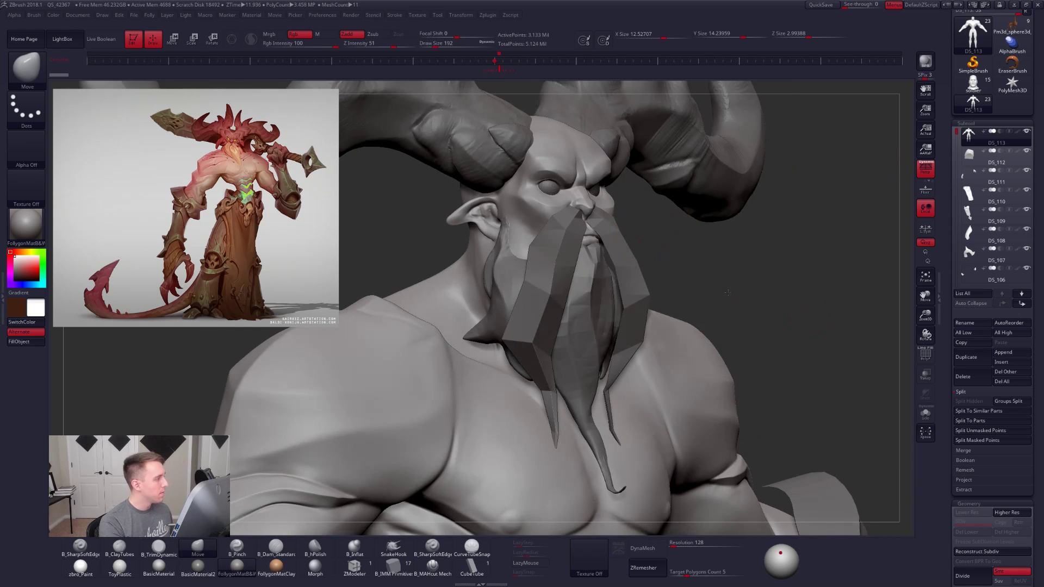
pyautogui.press('f')
pyautogui.moveTo(759, 312)
pyautogui.keyDown('alt'); pyautogui.mouseDown()
pyautogui.moveTo(745, 331)
pyautogui.moveTo(678, 336)
pyautogui.moveTo(671, 356)
pyautogui.moveTo(746, 426)
pyautogui.moveTo(718, 430)
pyautogui.moveTo(762, 439)
pyautogui.moveTo(732, 450)
pyautogui.moveTo(717, 405)
pyautogui.moveTo(634, 327)
pyautogui.mouseUp(); pyautogui.keyUp('alt')
pyautogui.hotkey('shift', 'f')
pyautogui.hotkey('shift', 'f')
# Step: Select the forearm guard subtool DS_103 and inspect it on its own and in place on the arms
pyautogui.hotkey('shift', 's')
pyautogui.hotkey('shift', 's')
pyautogui.keyDown('alt'); pyautogui.click(521, 216); pyautogui.keyUp('alt')
pyautogui.hotkey('shift', 's')
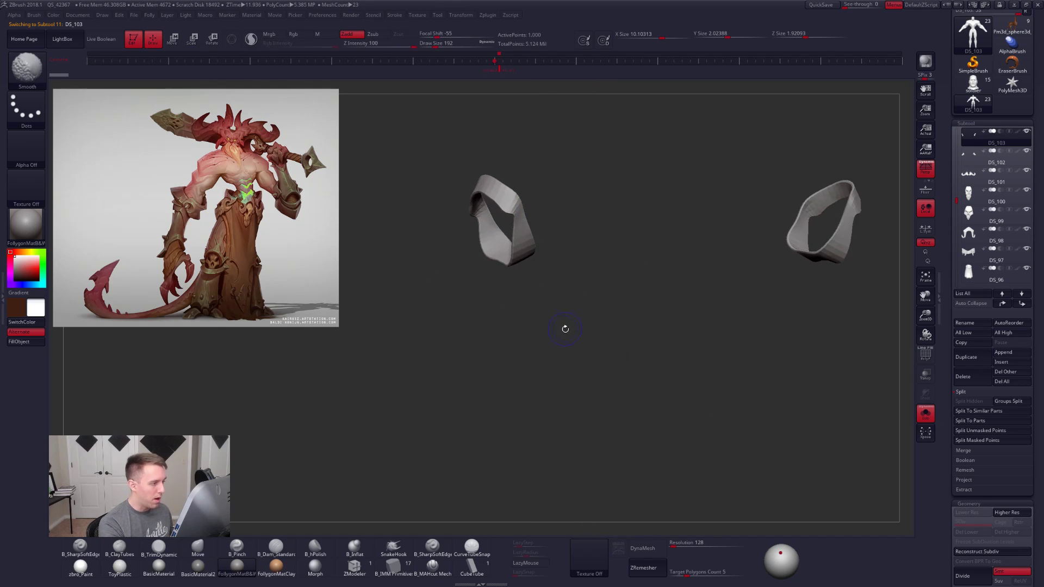
pyautogui.moveTo(564, 327); pyautogui.dragTo(541, 327)
pyautogui.hotkey('shift', 's')
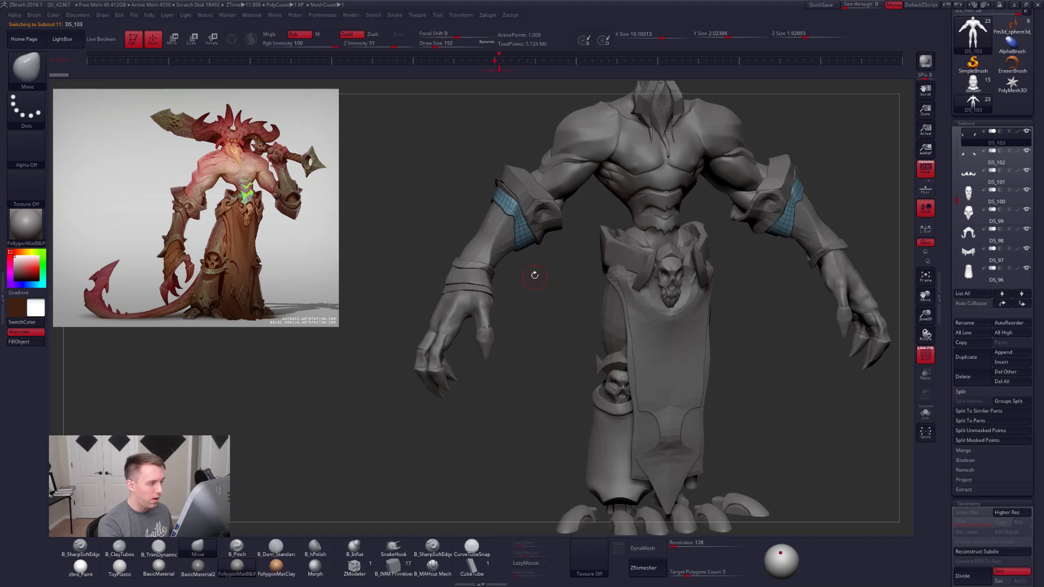
# Step: Select the bracer's curled ornament DS_104 and inspect its topology in isolation
pyautogui.keyDown('alt'); pyautogui.click(539, 208); pyautogui.keyUp('alt')
pyautogui.hotkey('shift', 's')
pyautogui.moveTo(557, 217); pyautogui.dragTo(564, 297)
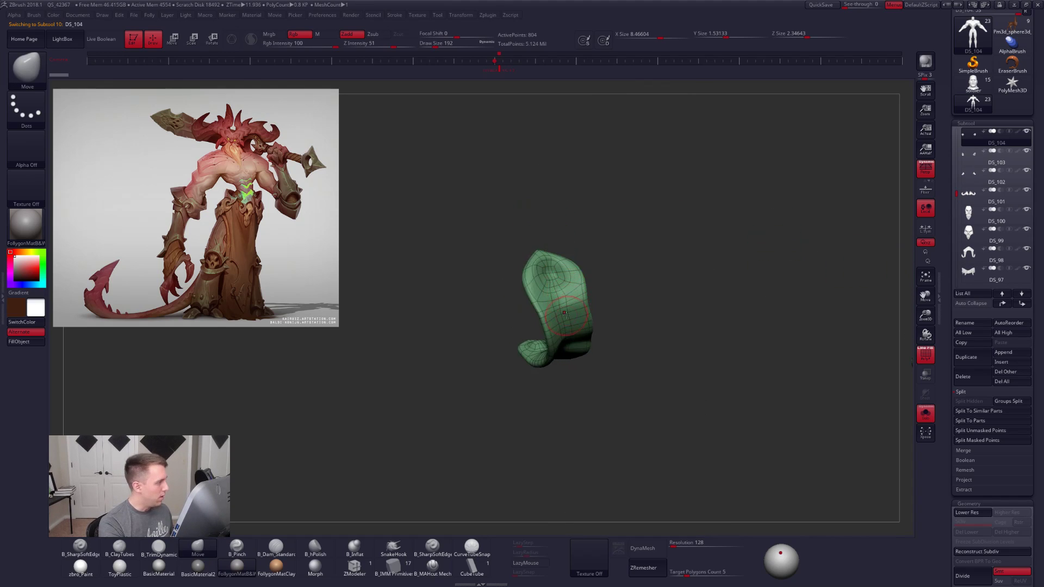
pyautogui.hotkey('shift', 'f')
pyautogui.hotkey('shift', 'd')
pyautogui.hotkey('shift', 's')
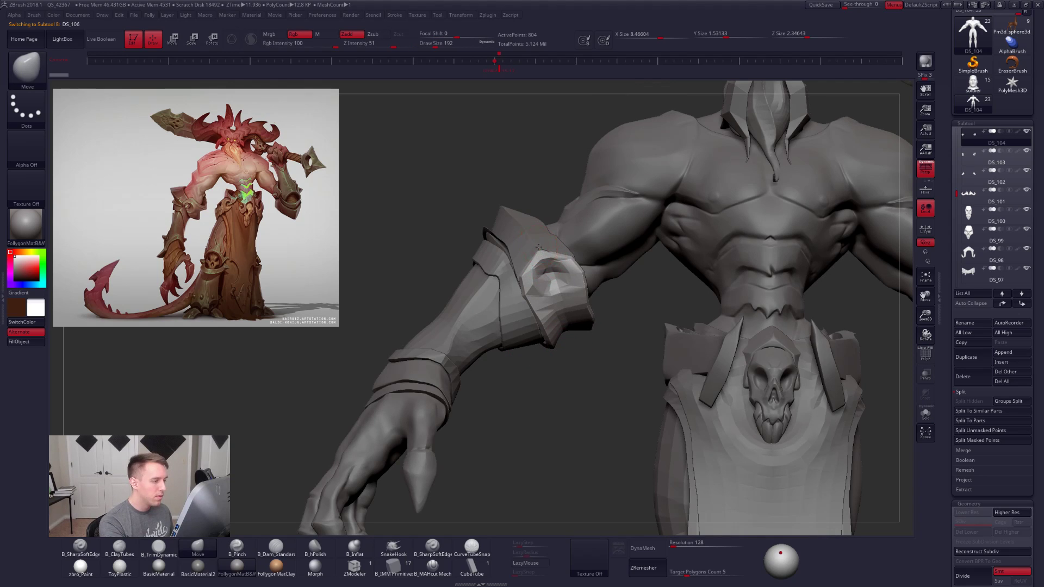
# Step: Select the angular elbow plate DS_106 on the bracer and inspect its topology with the polyframe display
pyautogui.keyDown('alt'); pyautogui.click(539, 247); pyautogui.keyUp('alt')
pyautogui.hotkey('shift', 's')
pyautogui.moveTo(539, 247); pyautogui.dragTo(776, 339)
pyautogui.hotkey('shift', 'f')
pyautogui.hotkey('shift', 's')
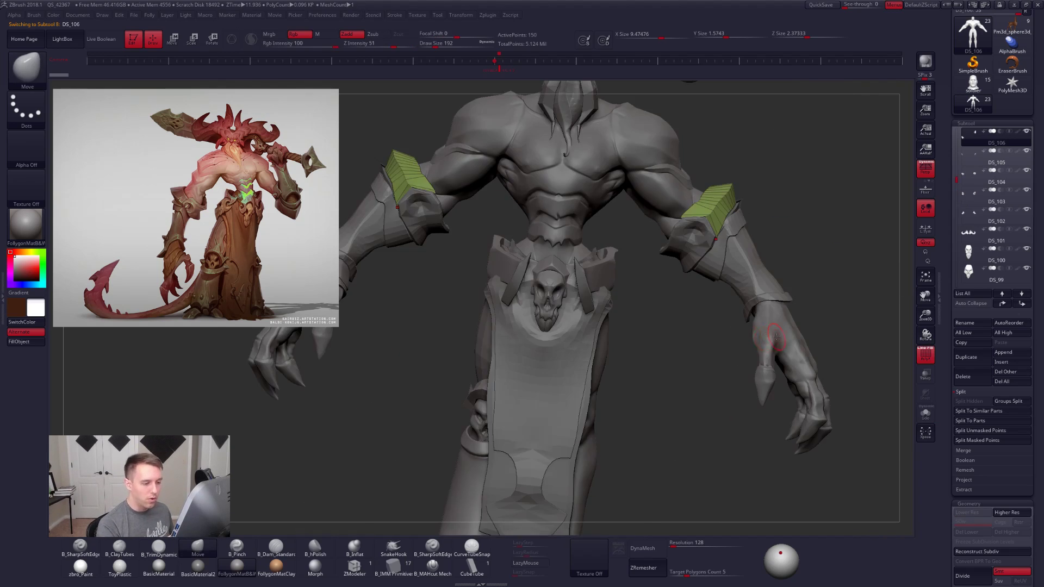
# Step: Select the skull ornament DS_100 on the belt and inspect it on its own with the polyframe display off
pyautogui.keyDown('alt'); pyautogui.click(780, 297); pyautogui.keyUp('alt')
pyautogui.keyDown('alt'); pyautogui.moveTo(691, 323); pyautogui.dragTo(641, 301); pyautogui.keyUp('alt')
pyautogui.moveTo(642, 301); pyautogui.dragTo(650, 304, button='right')
pyautogui.keyDown('alt'); pyautogui.click(651, 266); pyautogui.keyUp('alt')
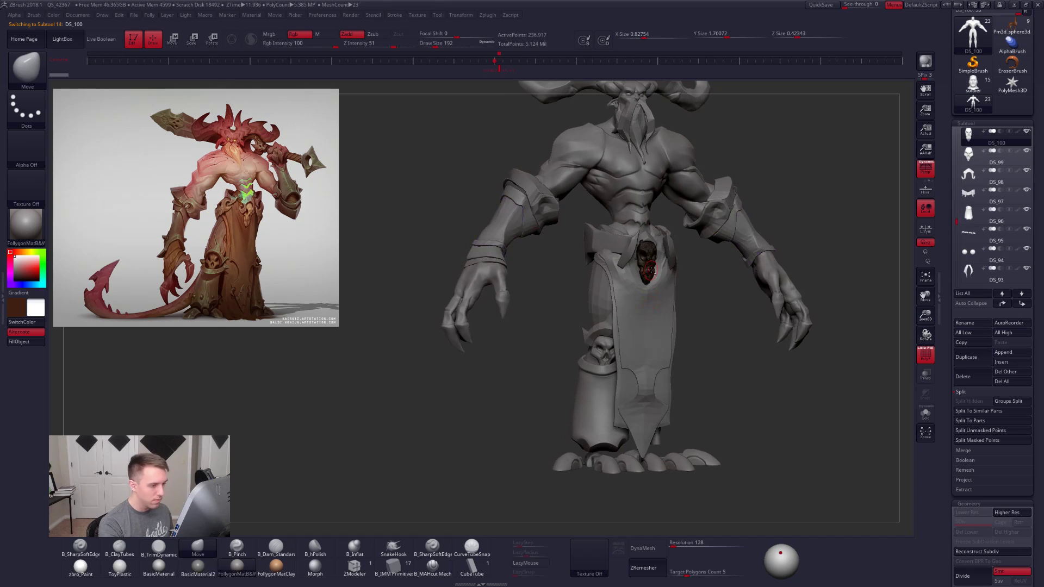
pyautogui.hotkey('alt', 's')
pyautogui.hotkey('shift', 'f')
pyautogui.keyDown('alt'); pyautogui.moveTo(661, 266); pyautogui.dragTo(675, 355); pyautogui.keyUp('alt')
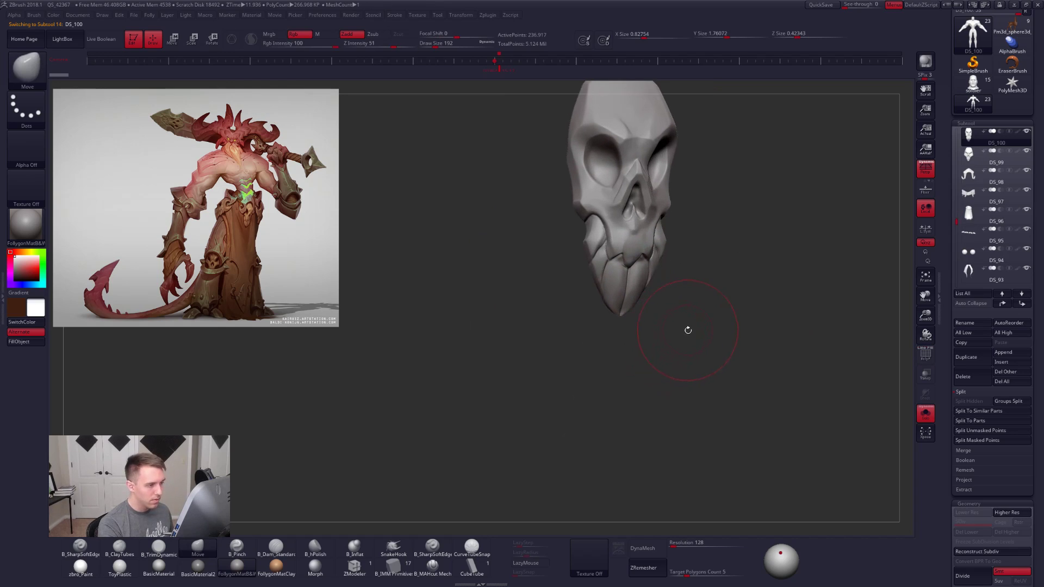
pyautogui.scroll(-5, 686, 329)
pyautogui.hotkey('alt', 's')
# Step: Review the whole figure by selecting the shin guard DS_96 and the body DS_113, and check the body's polygon count
pyautogui.moveTo(660, 338); pyautogui.dragTo(559, 373, button='right')
pyautogui.press('f')
pyautogui.keyDown('alt'); pyautogui.click(577, 360); pyautogui.keyUp('alt')
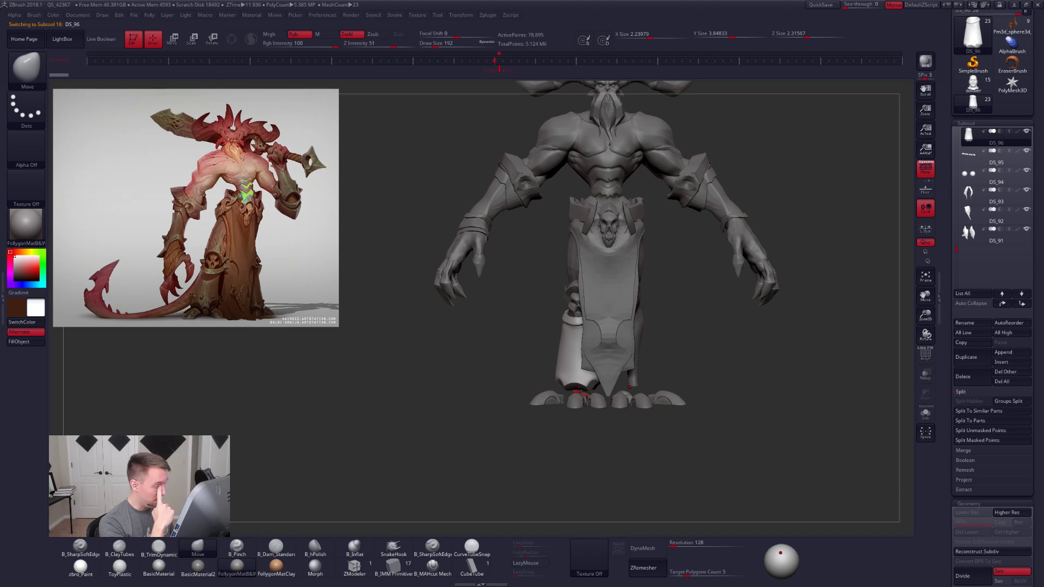
pyautogui.moveTo(578, 391)
pyautogui.mouseDown(button='right')
pyautogui.moveTo(653, 316)
pyautogui.moveTo(624, 336)
pyautogui.mouseUp(button='right')
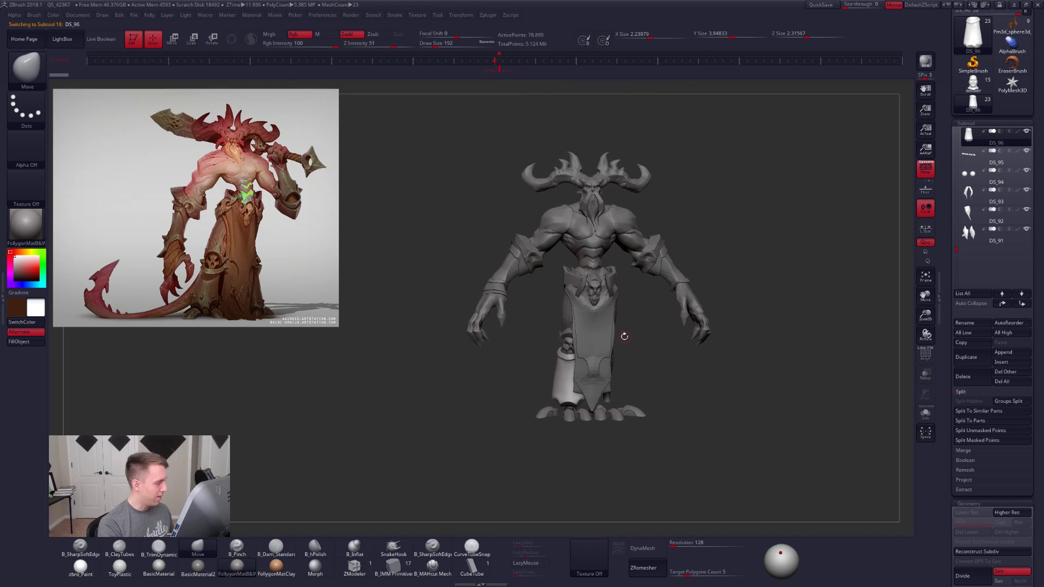
pyautogui.moveTo(652, 371); pyautogui.dragTo(644, 361, button='right')
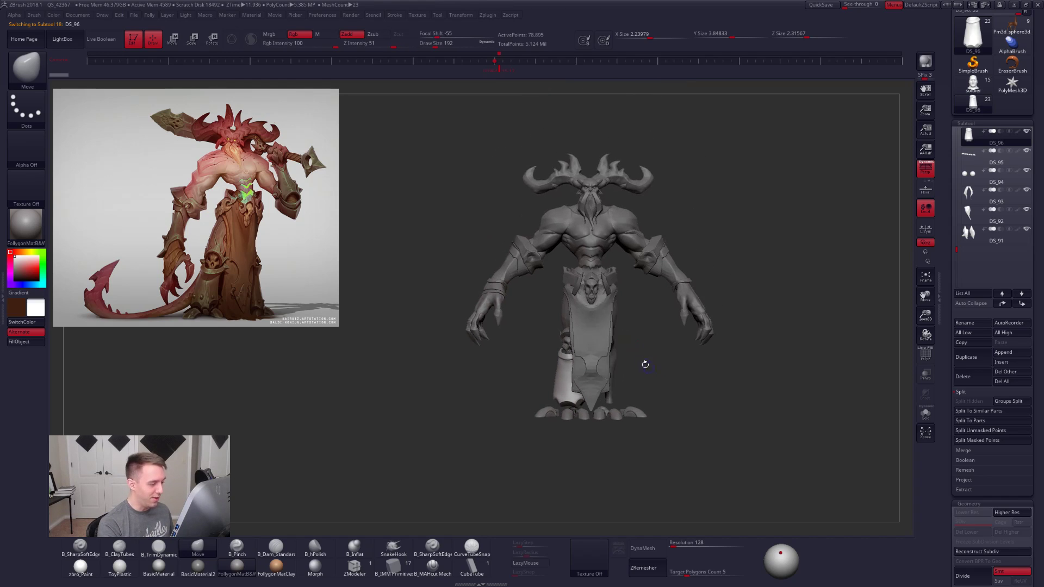
pyautogui.keyDown('alt'); pyautogui.click(606, 243); pyautogui.keyUp('alt')
pyautogui.press('f')
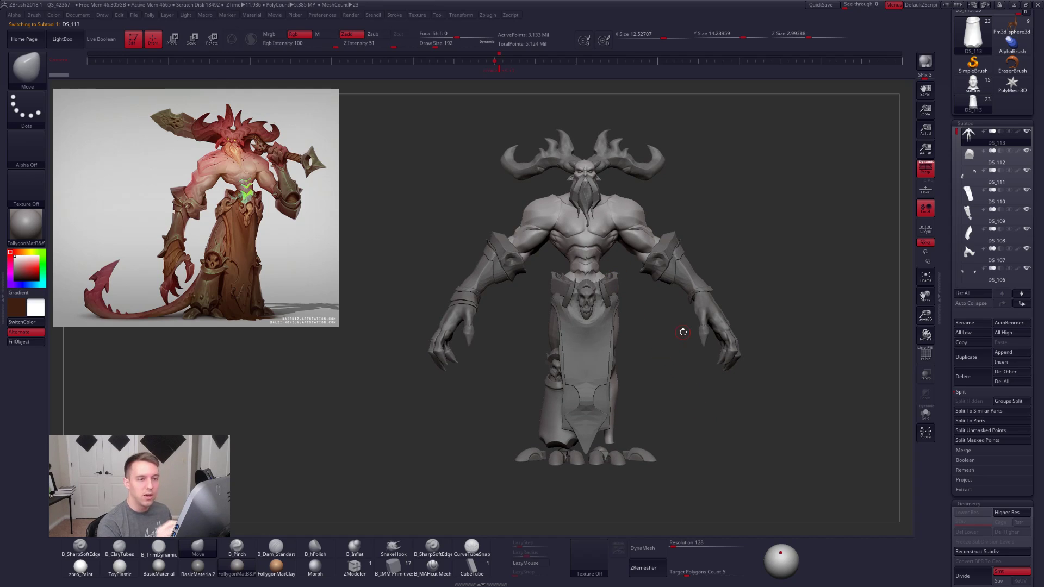
pyautogui.moveTo(1015, 144)
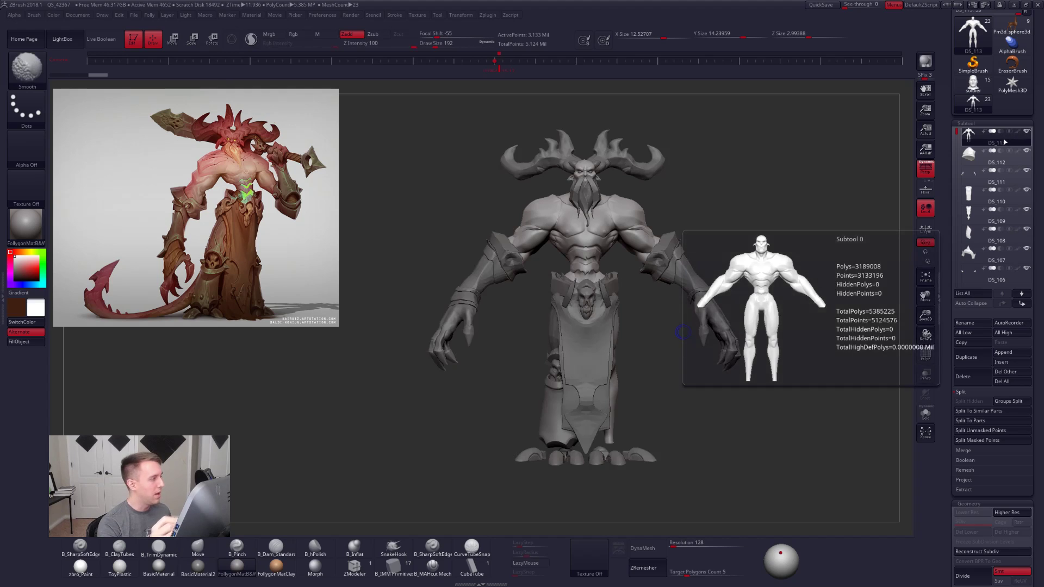
# Step: Select the horns subtool DS_101 for rotation and view the horns briefly in isolation
pyautogui.moveTo(620, 163)
pyautogui.keyDown('alt'); pyautogui.mouseDown()
pyautogui.moveTo(621, 255)
pyautogui.moveTo(601, 266)
pyautogui.mouseUp(); pyautogui.keyUp('alt')
pyautogui.keyDown('alt'); pyautogui.click(620, 232); pyautogui.keyUp('alt')
pyautogui.press('r')
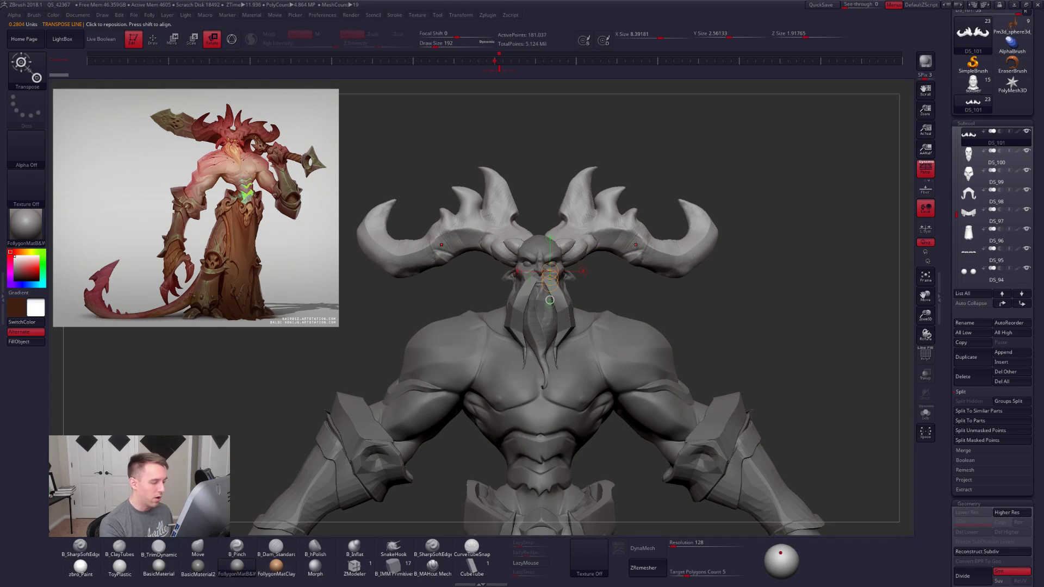
pyautogui.hotkey('shift', 's')
pyautogui.moveTo(556, 254); pyautogui.dragTo(662, 195)
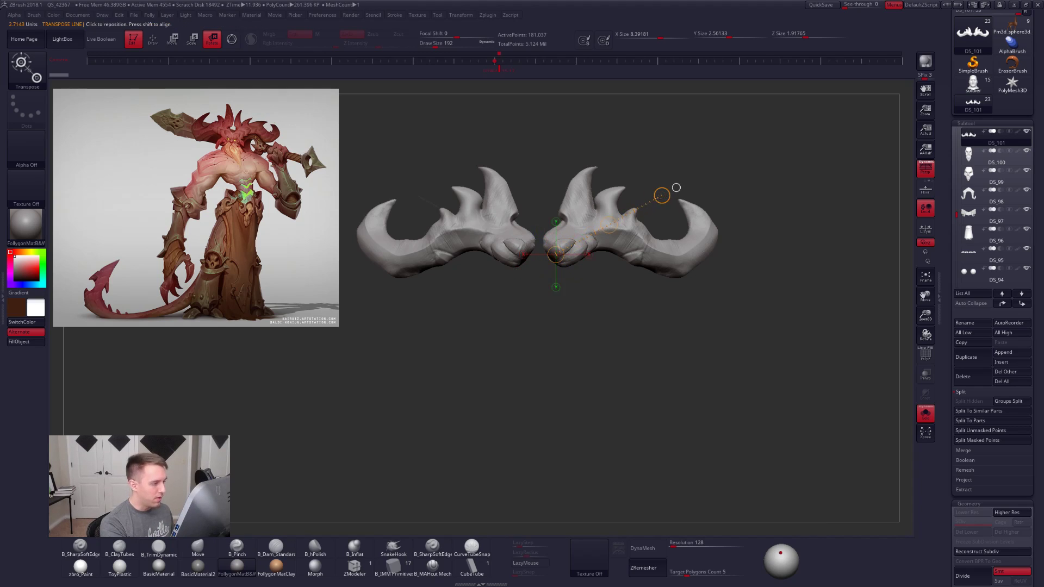
pyautogui.hotkey('shift', 's')
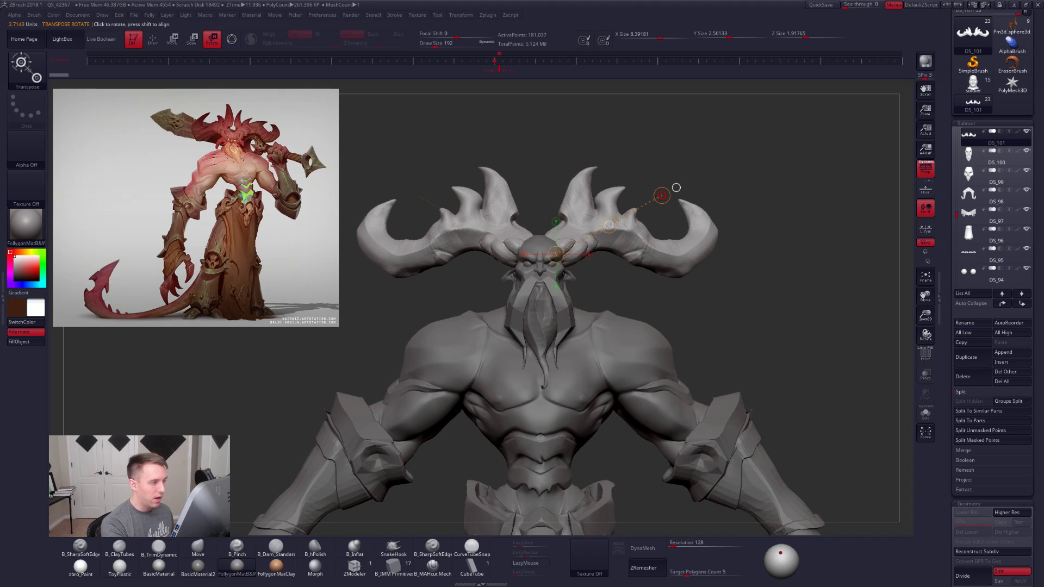
# Step: Try rotating both horns upward from their bases and reshaping them with the Move brush, and undo the changes
pyautogui.moveTo(523, 255); pyautogui.dragTo(417, 195)
pyautogui.moveTo(555, 254); pyautogui.dragTo(662, 195)
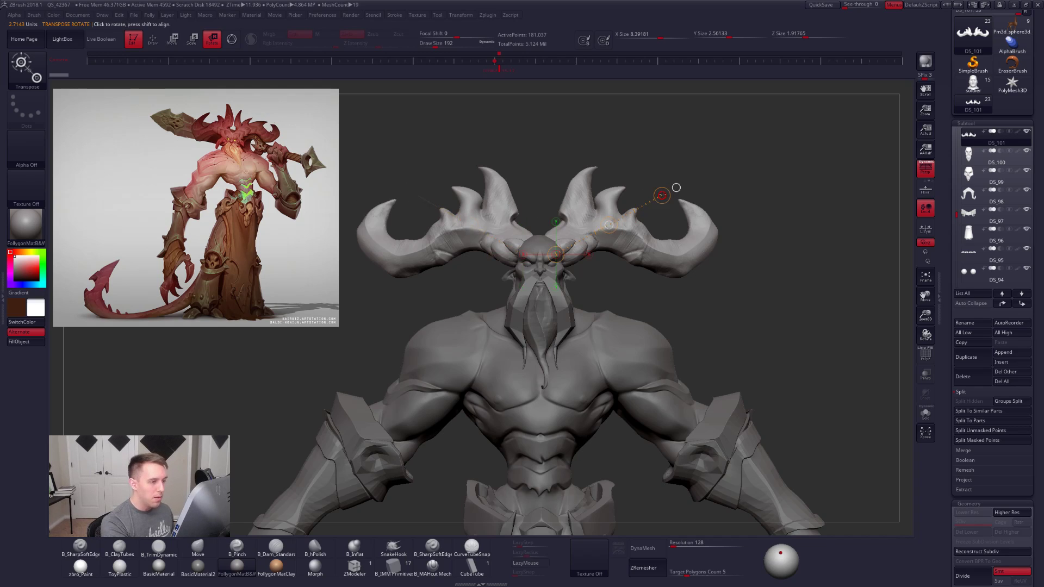
pyautogui.moveTo(523, 255); pyautogui.dragTo(418, 195)
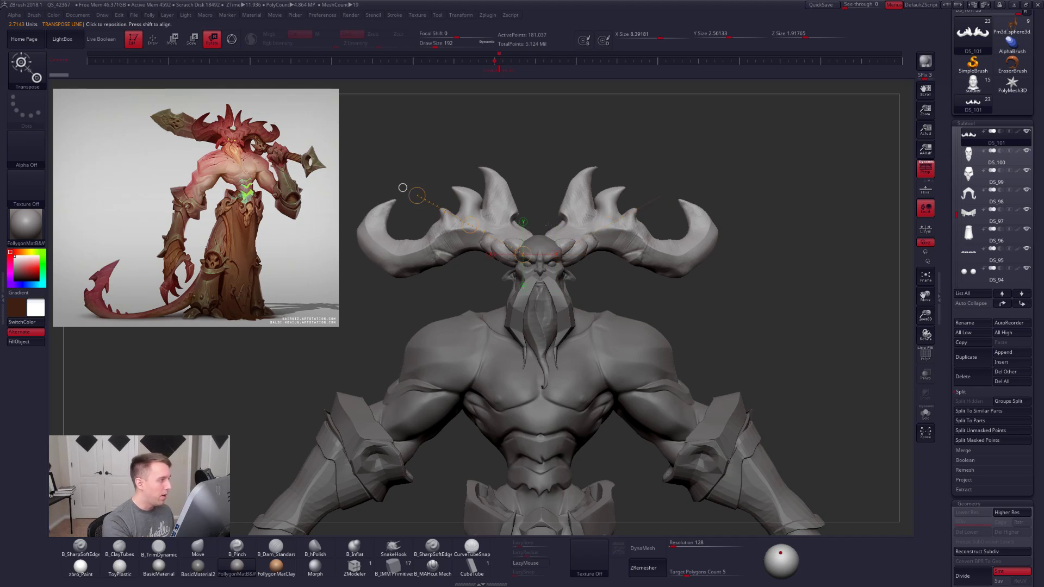
pyautogui.moveTo(676, 188); pyautogui.dragTo(521, 186)
pyautogui.hotkey('ctrl', 'z')
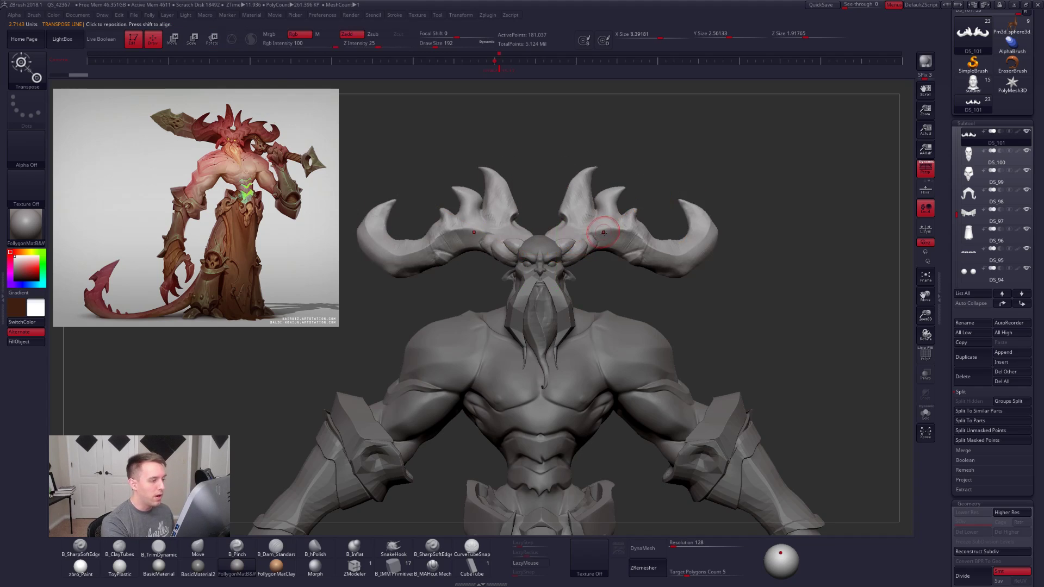
pyautogui.moveTo(662, 195); pyautogui.dragTo(651, 183)
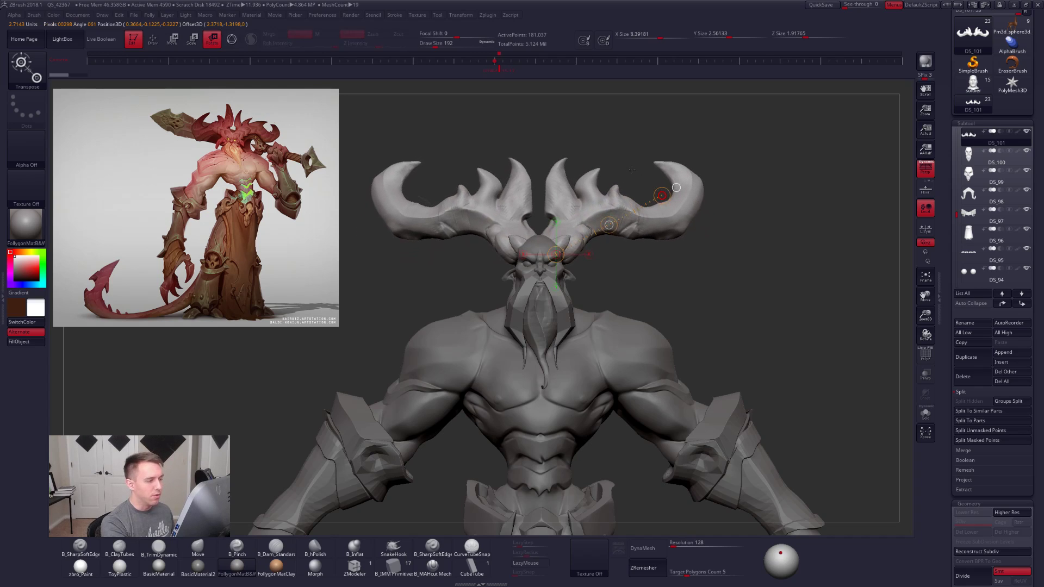
pyautogui.press('q')
pyautogui.press('space')
pyautogui.moveTo(647, 223)
pyautogui.mouseDown()
pyautogui.moveTo(687, 207)
pyautogui.moveTo(632, 241)
pyautogui.moveTo(667, 286)
pyautogui.moveTo(667, 254)
pyautogui.mouseUp()
pyautogui.press('space')
pyautogui.hotkey('ctrl', 'z')
pyautogui.hotkey('ctrl', 'z')
pyautogui.press('space')
# Step: Isolate and duplicate the horns subtool DS_101, and ZRemesh the original with a target polygons count of 1
pyautogui.hotkey('alt', 's')
pyautogui.press('space')
pyautogui.press('space')
pyautogui.keyDown('alt'); pyautogui.moveTo(695, 309); pyautogui.dragTo(684, 301); pyautogui.keyUp('alt')
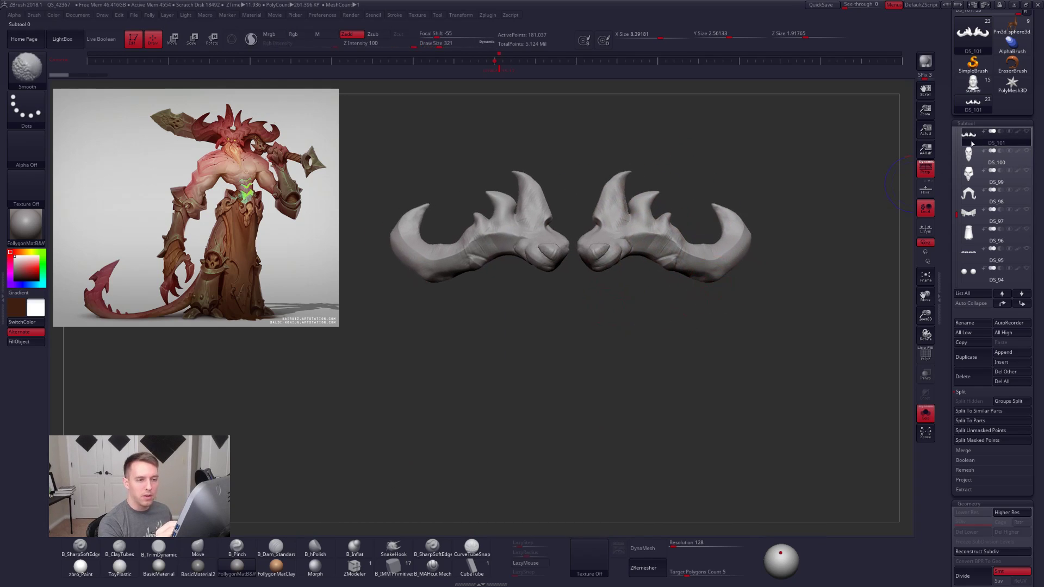
pyautogui.click(961, 392)
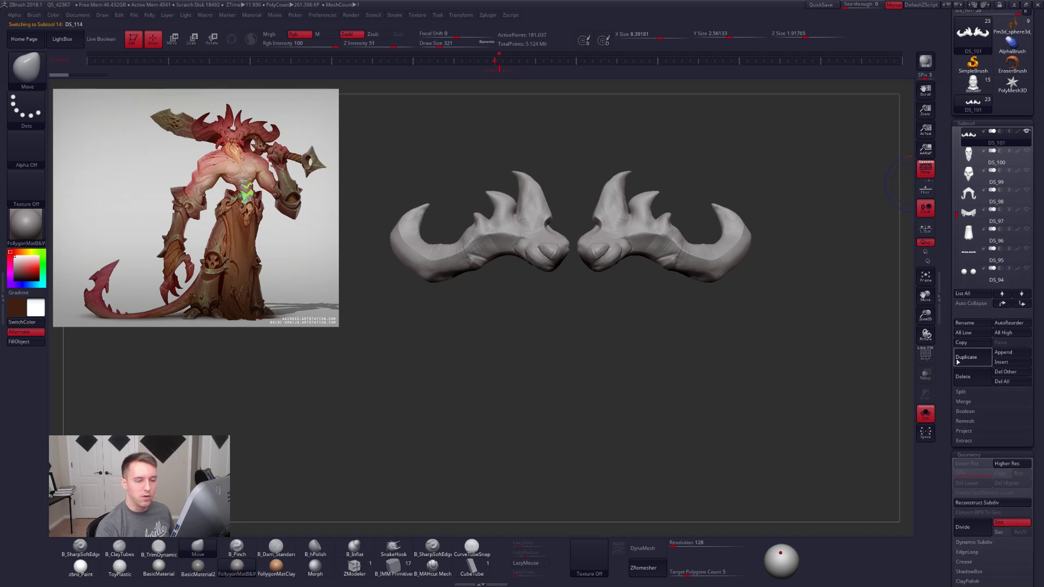
pyautogui.click(971, 358)
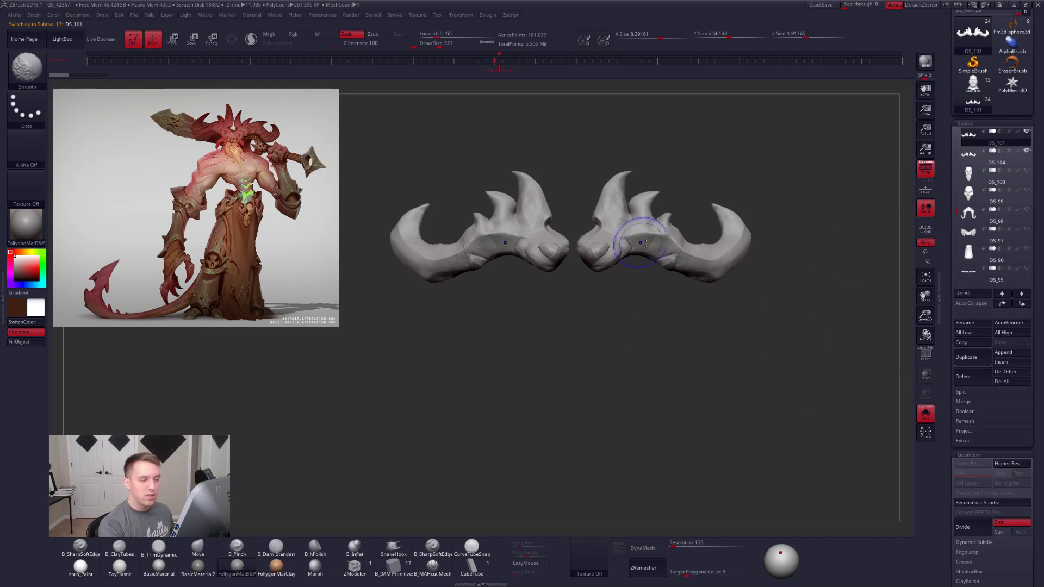
pyautogui.moveTo(686, 574); pyautogui.dragTo(677, 575)
pyautogui.click(657, 568)
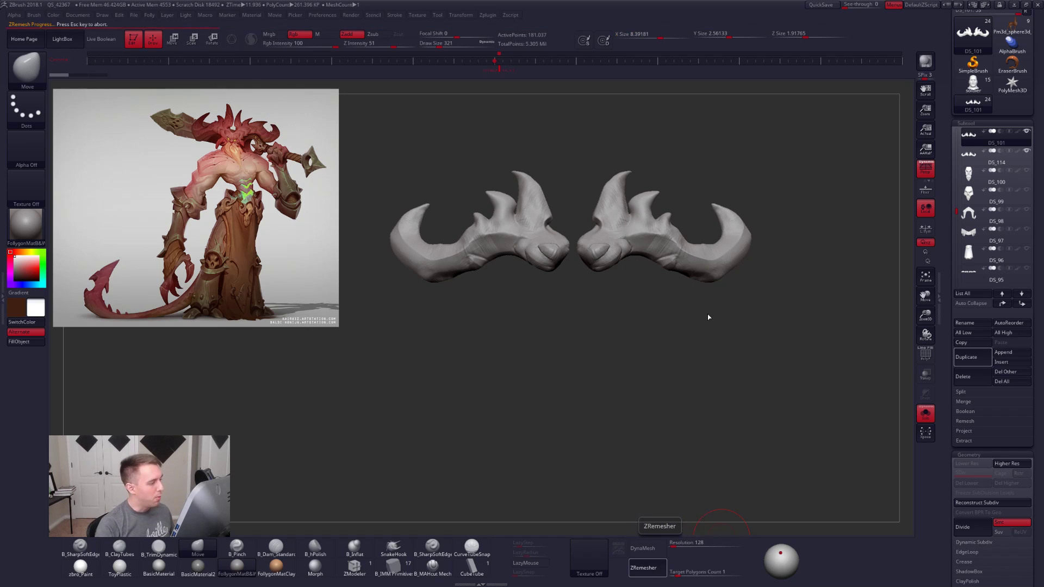
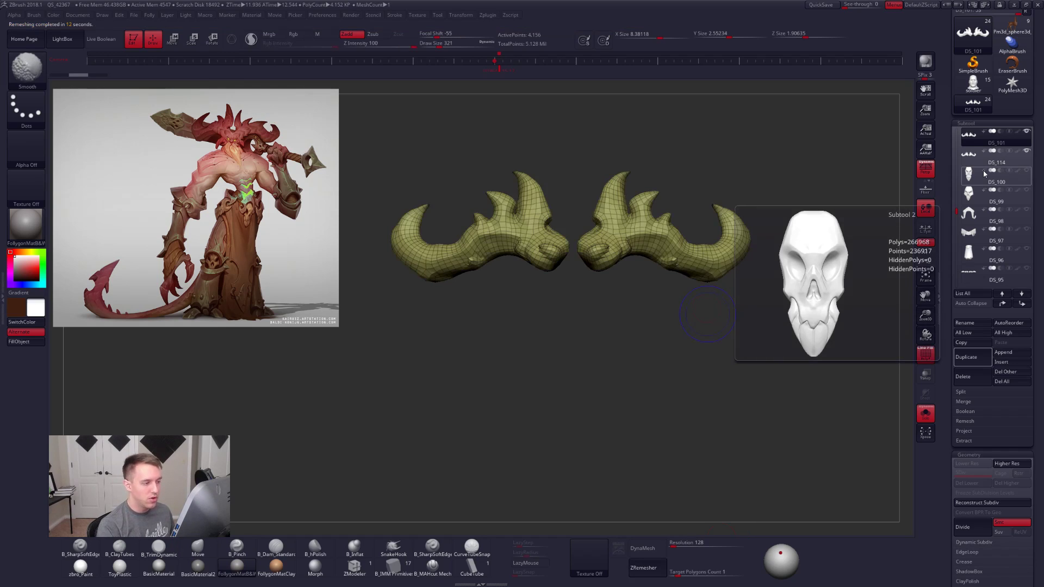
# Step: Check the remeshed horns' topology with the polyframe display, and delete the duplicate subtool DS_114
pyautogui.keyDown('ctrl'); pyautogui.moveTo(686, 264); pyautogui.dragTo(685, 268, button='right'); pyautogui.keyUp('ctrl')
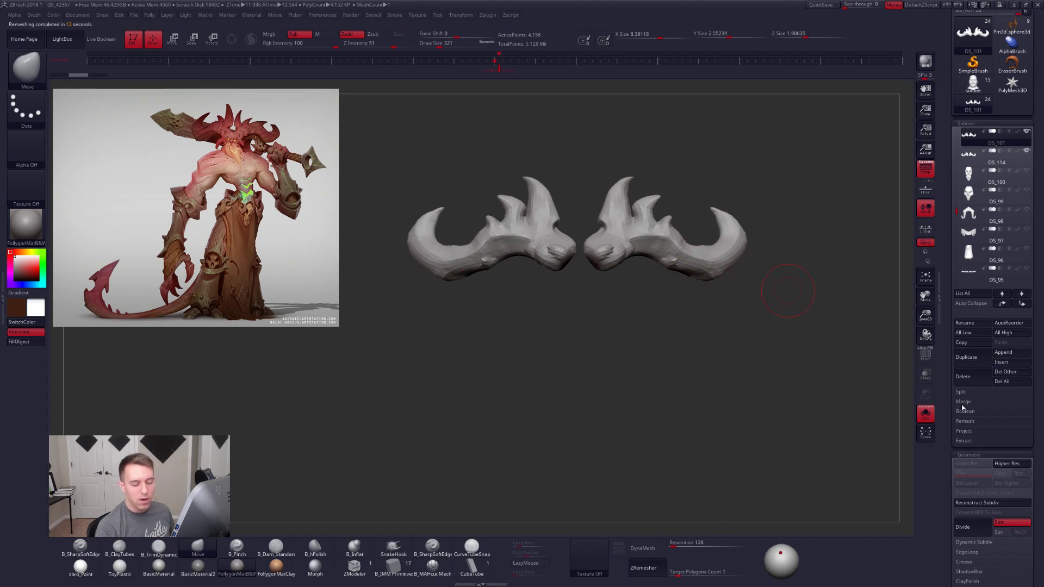
pyautogui.hotkey('shift', 'f')
pyautogui.hotkey('shift', 'f')
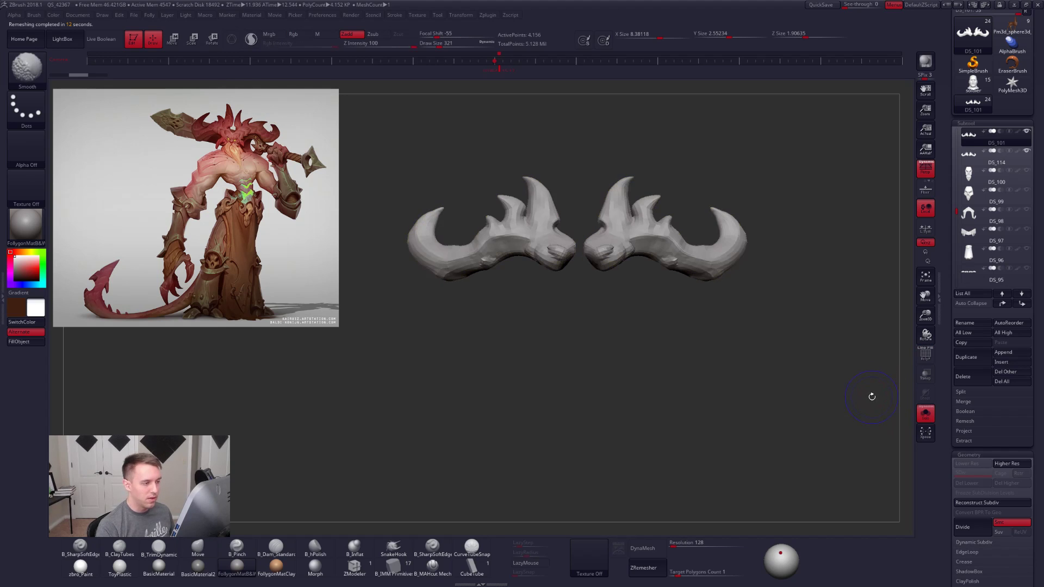
pyautogui.click(971, 161)
pyautogui.click(963, 376)
pyautogui.click(890, 395)
pyautogui.click(973, 140)
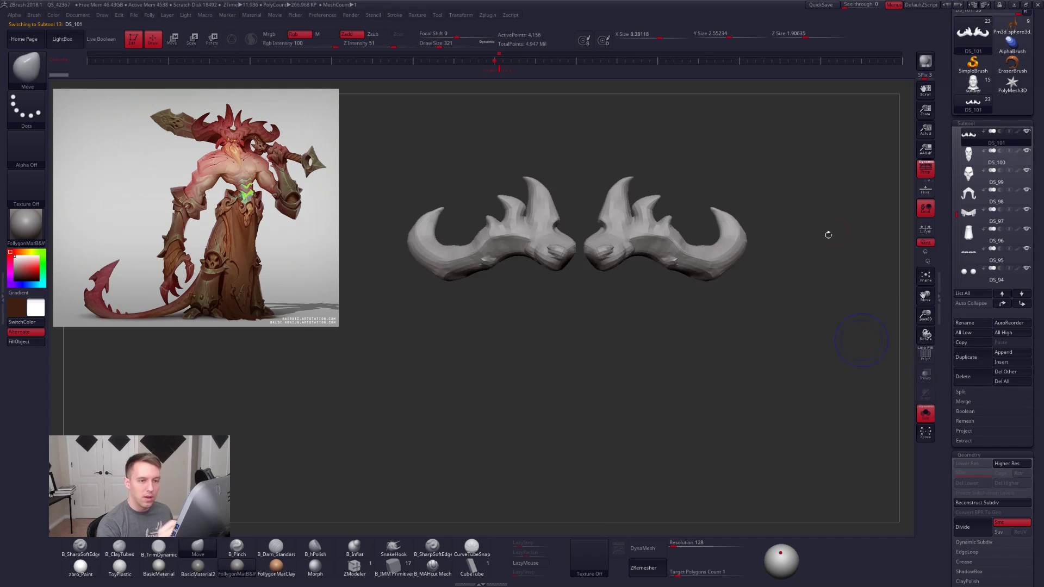
# Step: Show the whole demon, adjust the horns with a large Move brush and rotate them upward from their bases
pyautogui.hotkey('alt', 's')
pyautogui.press('space')
pyautogui.moveTo(673, 244); pyautogui.dragTo(686, 243)
pyautogui.press('space')
pyautogui.moveTo(610, 206)
pyautogui.mouseDown()
pyautogui.moveTo(619, 199)
pyautogui.moveTo(598, 197)
pyautogui.mouseUp()
pyautogui.press('r')
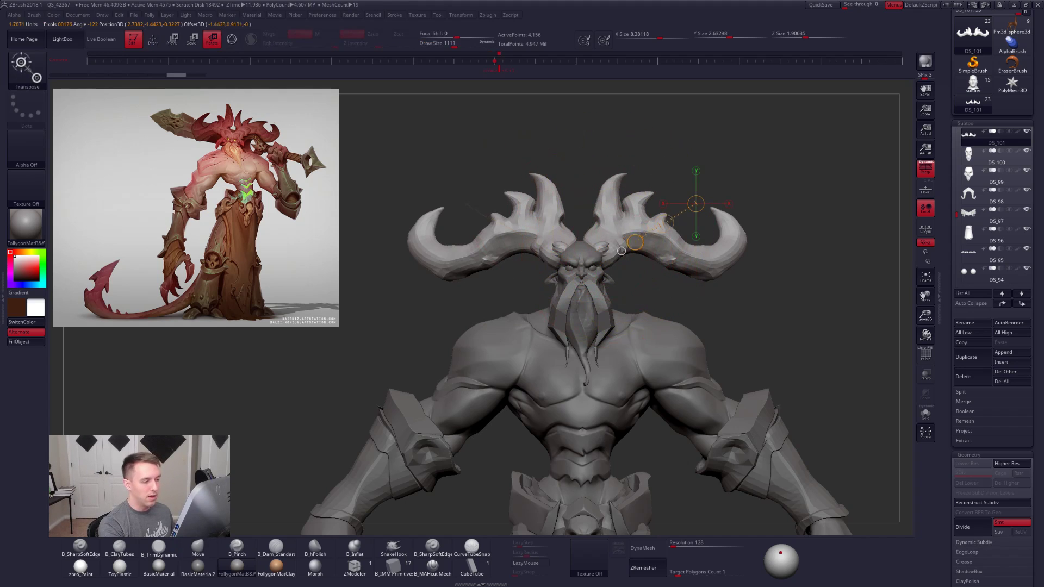
pyautogui.moveTo(692, 186); pyautogui.dragTo(678, 194)
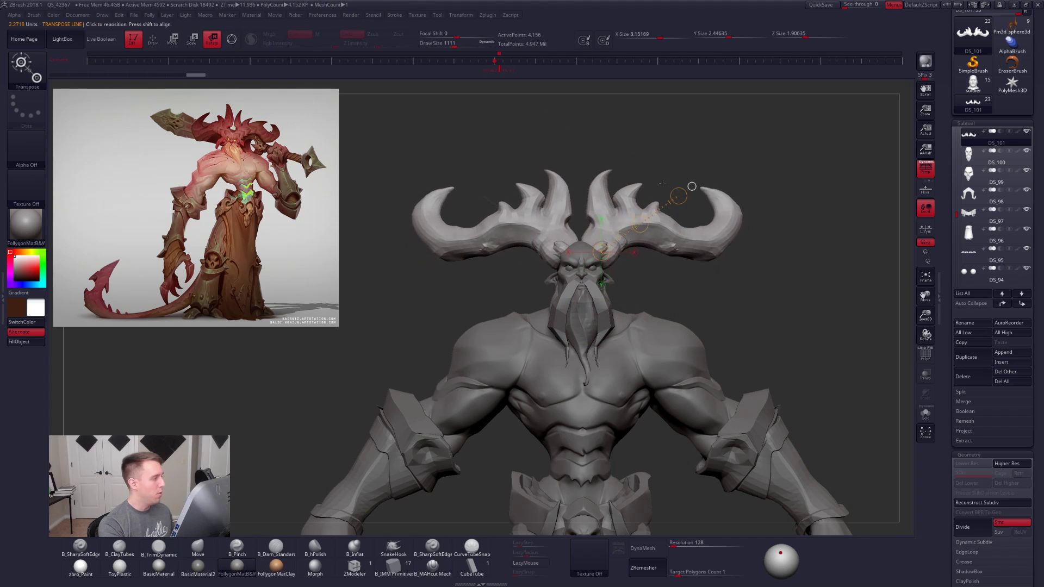
# Step: Reshape the horns' bases, spikes and outer sweep with the Move brush at varying draw sizes
pyautogui.press('q')
pyautogui.press('space')
pyautogui.moveTo(598, 266); pyautogui.dragTo(567, 244)
pyautogui.press('space')
pyautogui.moveTo(568, 188); pyautogui.dragTo(560, 210)
pyautogui.press('space')
pyautogui.moveTo(626, 251); pyautogui.dragTo(668, 255)
pyautogui.moveTo(668, 256); pyautogui.dragTo(656, 245, button='right')
pyautogui.press('space')
pyautogui.moveTo(655, 244); pyautogui.dragTo(663, 245)
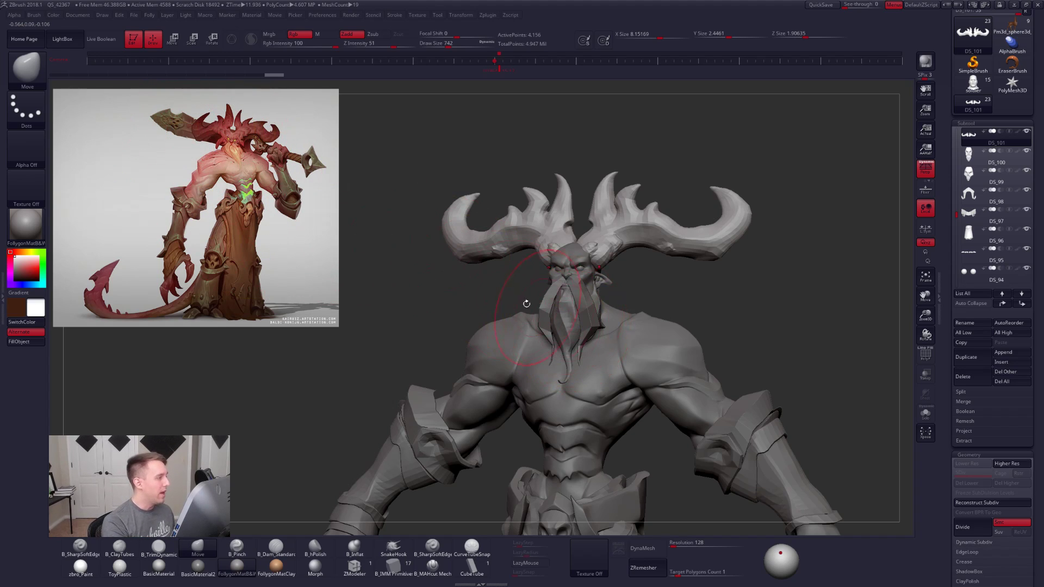
# Step: Mask the horns' inner bases and rotate the unmasked outer sections with a transpose line
pyautogui.hotkey('alt', 's')
pyautogui.moveTo(655, 289); pyautogui.dragTo(621, 315)
pyautogui.press('r')
pyautogui.press('q')
pyautogui.keyDown('ctrl'); pyautogui.moveTo(582, 250); pyautogui.dragTo(766, 196); pyautogui.keyUp('ctrl')
pyautogui.moveTo(639, 321)
pyautogui.mouseDown()
pyautogui.moveTo(605, 239)
pyautogui.moveTo(603, 248)
pyautogui.mouseUp()
pyautogui.keyDown('ctrl'); pyautogui.click(635, 316); pyautogui.keyUp('ctrl')
pyautogui.moveTo(640, 332); pyautogui.dragTo(645, 387)
pyautogui.press('r')
pyautogui.moveTo(589, 302)
pyautogui.mouseDown()
pyautogui.moveTo(770, 260)
pyautogui.moveTo(754, 221)
pyautogui.moveTo(727, 206)
pyautogui.mouseUp()
pyautogui.hotkey('alt', 's')
pyautogui.moveTo(710, 370); pyautogui.dragTo(705, 292)
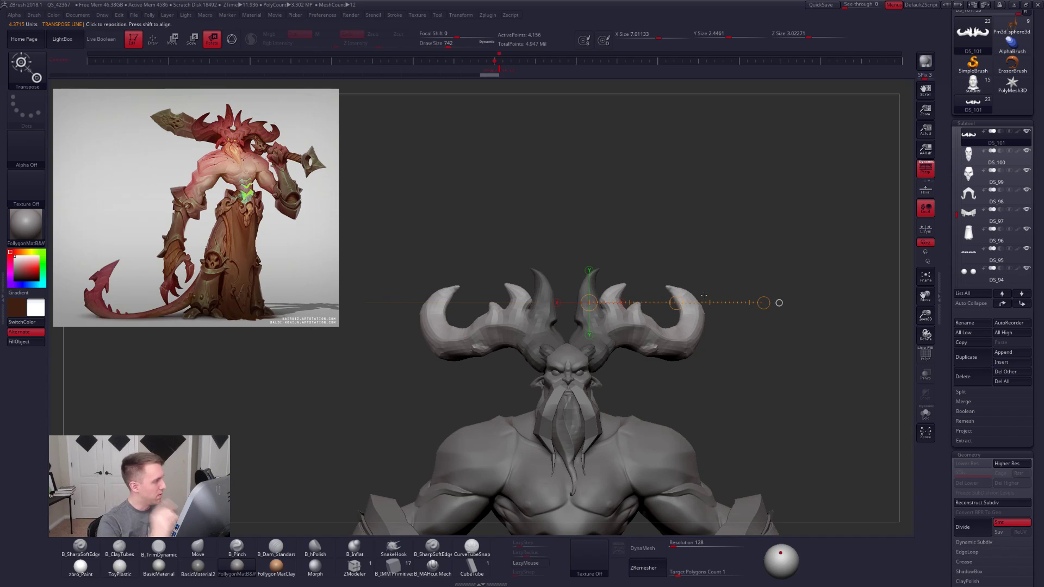
pyautogui.moveTo(638, 356); pyautogui.dragTo(677, 352)
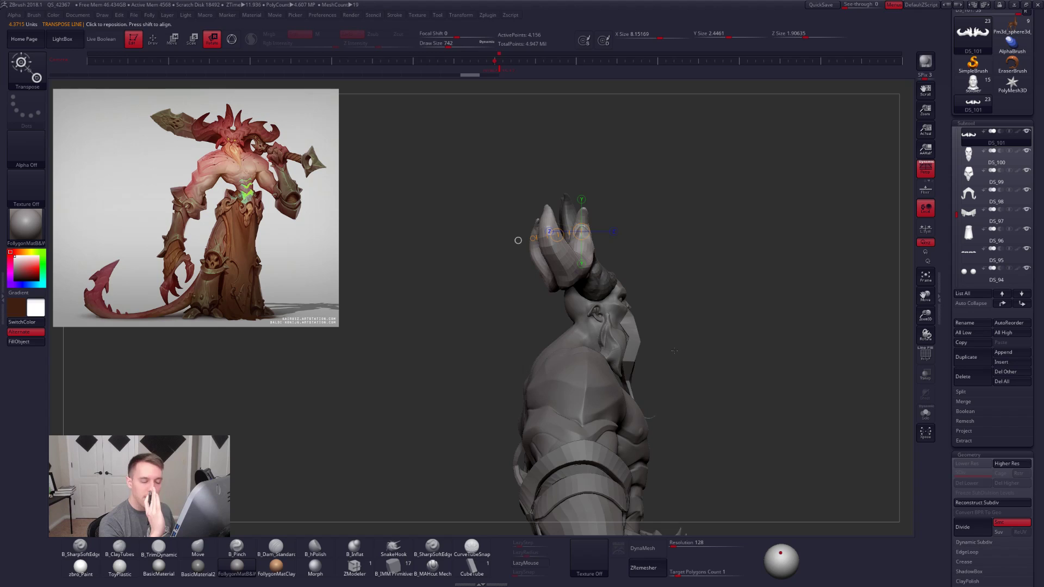
pyautogui.hotkey('ctrl', 'shift', 'z')
# Step: Lasso-mask part of the horns from above, adjust the mask and rotate the outer curls closer to the head
pyautogui.press('q')
pyautogui.moveTo(670, 298)
pyautogui.mouseDown()
pyautogui.moveTo(596, 298)
pyautogui.moveTo(637, 276)
pyautogui.moveTo(705, 265)
pyautogui.mouseUp()
pyautogui.press('space')
pyautogui.moveTo(642, 285)
pyautogui.mouseDown()
pyautogui.moveTo(641, 309)
pyautogui.moveTo(638, 295)
pyautogui.mouseUp()
pyautogui.keyDown('ctrl'); pyautogui.keyDown('alt'); pyautogui.moveTo(551, 274); pyautogui.dragTo(577, 296); pyautogui.keyUp('alt'); pyautogui.keyUp('ctrl')
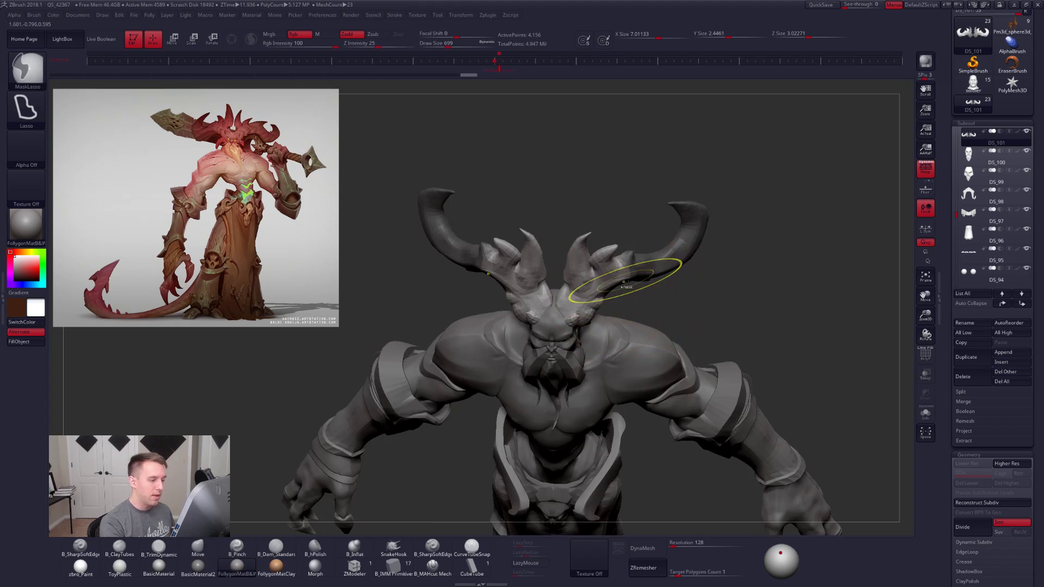
pyautogui.keyDown('ctrl'); pyautogui.click(636, 302); pyautogui.keyUp('ctrl')
pyautogui.keyDown('ctrl'); pyautogui.click(639, 310); pyautogui.keyUp('ctrl')
pyautogui.moveTo(638, 310); pyautogui.dragTo(727, 233, button='right')
pyautogui.press('r')
pyautogui.moveTo(619, 273)
pyautogui.mouseDown()
pyautogui.moveTo(746, 191)
pyautogui.moveTo(734, 198)
pyautogui.mouseUp()
pyautogui.press('q')
pyautogui.moveTo(734, 198)
pyautogui.keyDown('shift'); pyautogui.mouseDown(button='right')
pyautogui.moveTo(661, 254)
pyautogui.moveTo(598, 338)
pyautogui.mouseUp(button='right'); pyautogui.keyUp('shift')
# Step: Gauge the horns' spread by drawing transpose lines outward from the head and beard
pyautogui.press('space')
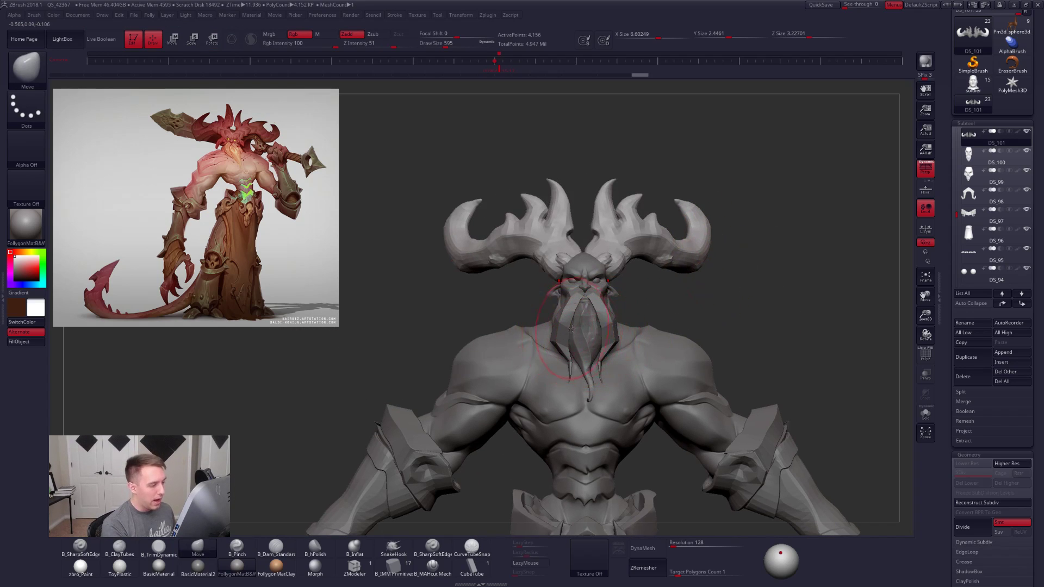
pyautogui.press('w')
pyautogui.moveTo(588, 320); pyautogui.dragTo(396, 322)
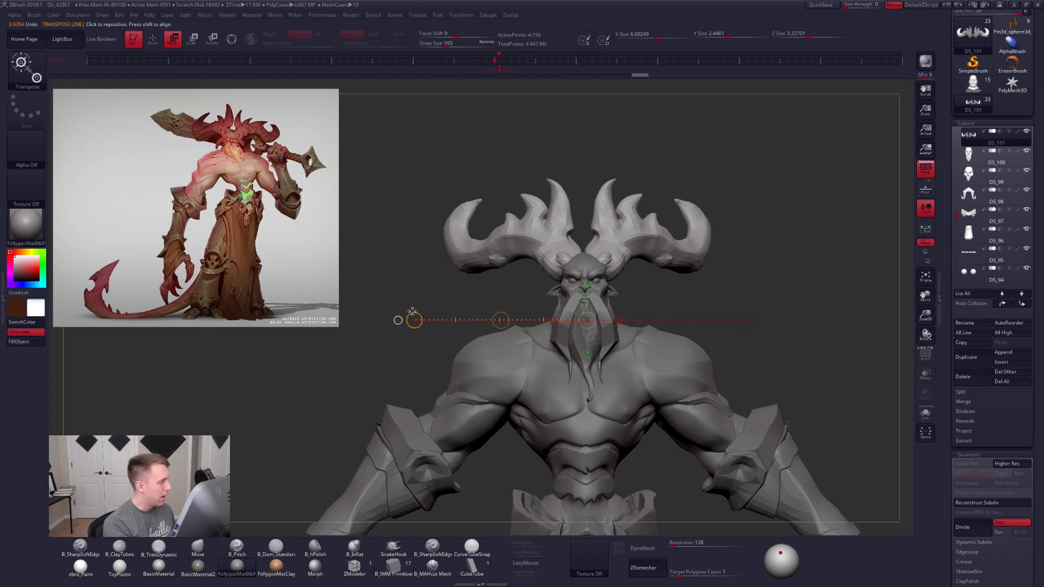
pyautogui.moveTo(571, 280); pyautogui.dragTo(415, 284)
pyautogui.press('q')
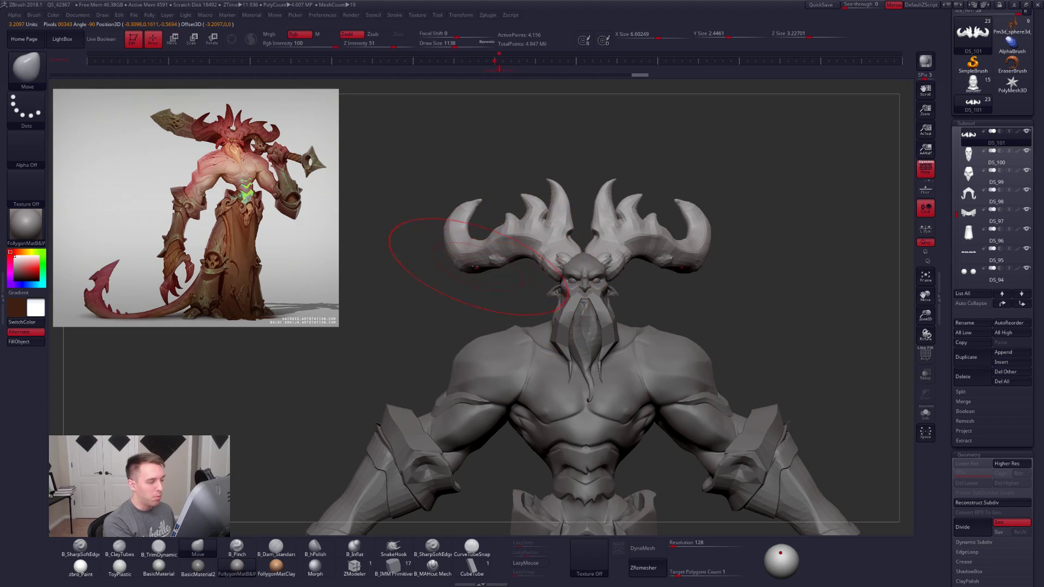
# Step: Refine the horns' curled tips and lower curves with a smaller Move brush, and check them from an angled view
pyautogui.press('space')
pyautogui.moveTo(467, 260); pyautogui.dragTo(468, 239)
pyautogui.press('space')
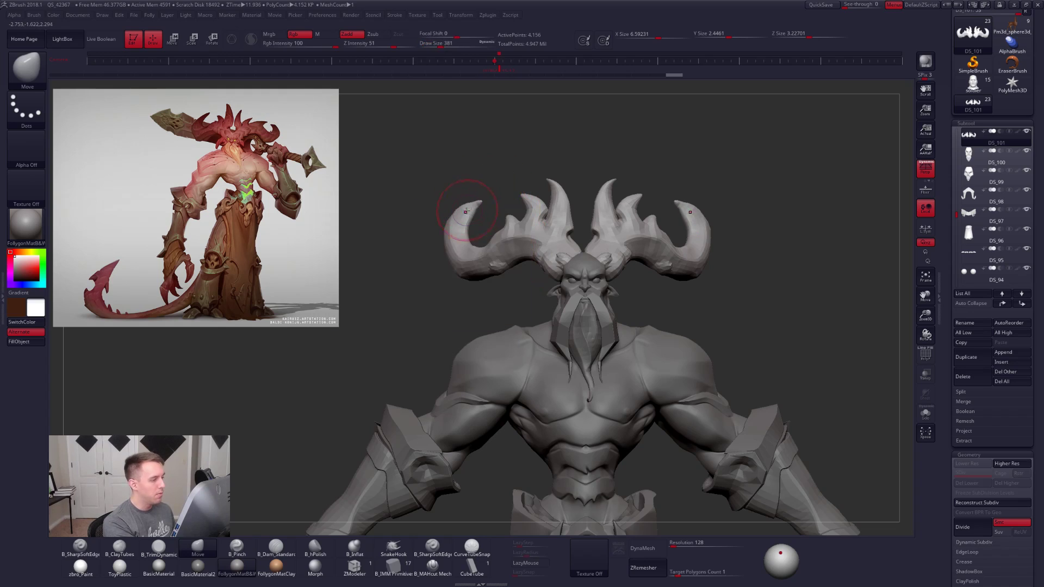
pyautogui.moveTo(465, 212)
pyautogui.mouseDown()
pyautogui.moveTo(456, 225)
pyautogui.moveTo(471, 216)
pyautogui.mouseUp()
pyautogui.press('space')
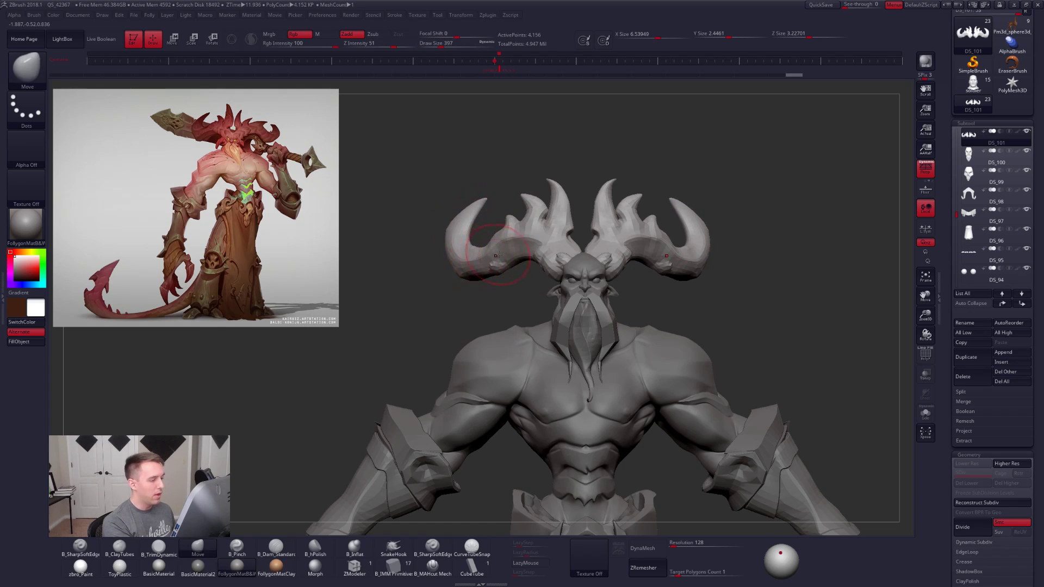
pyautogui.moveTo(518, 265)
pyautogui.mouseDown()
pyautogui.moveTo(495, 242)
pyautogui.moveTo(505, 244)
pyautogui.moveTo(490, 249)
pyautogui.mouseUp()
pyautogui.press('space')
pyautogui.press('space')
pyautogui.moveTo(711, 307)
pyautogui.keyDown('alt'); pyautogui.mouseDown()
pyautogui.moveTo(702, 294)
pyautogui.moveTo(625, 300)
pyautogui.moveTo(606, 240)
pyautogui.mouseUp(); pyautogui.keyUp('alt')
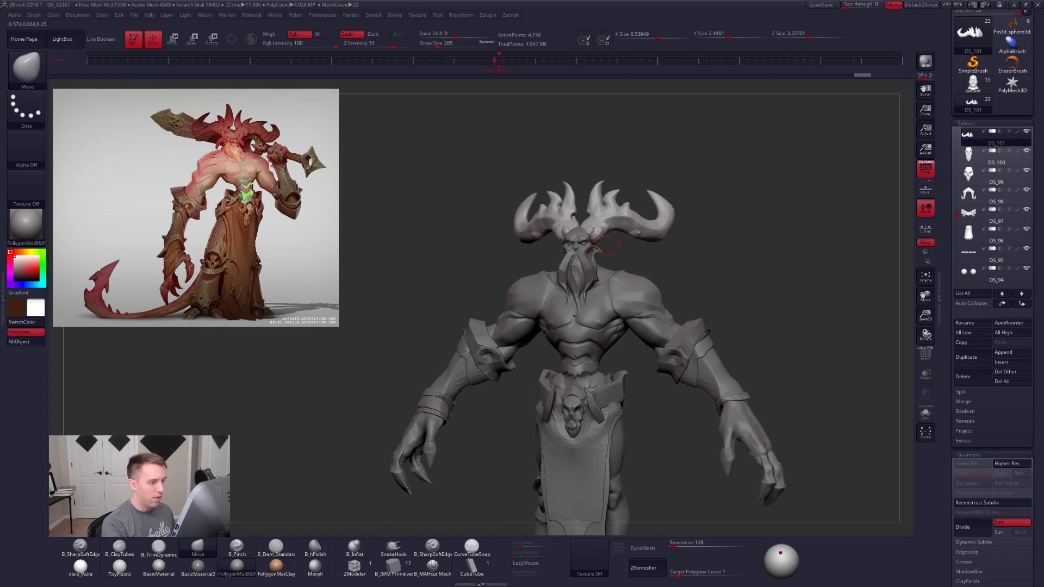
pyautogui.keyDown('alt'); pyautogui.moveTo(660, 329); pyautogui.dragTo(441, 228); pyautogui.keyUp('alt')
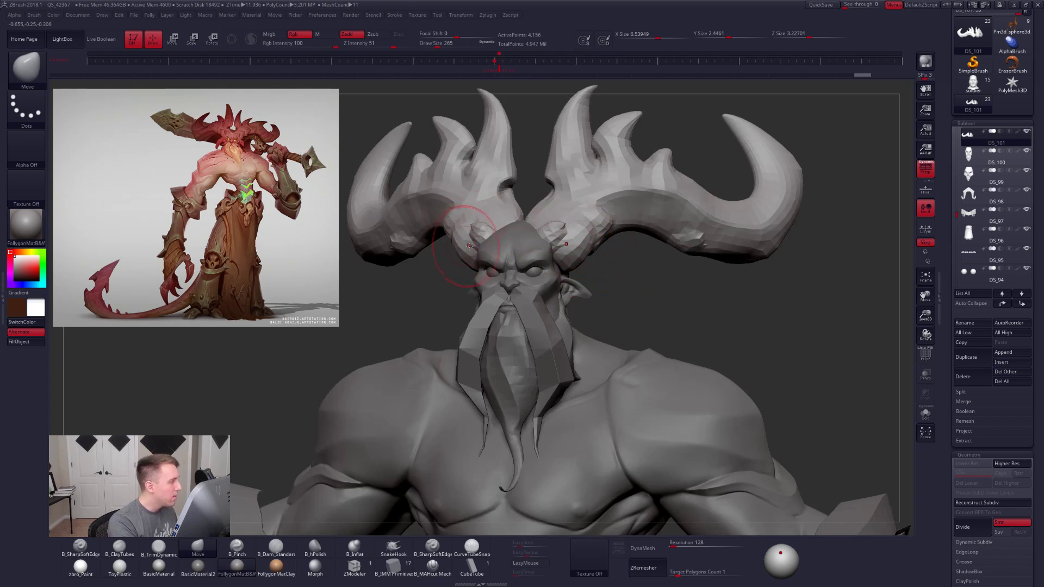
# Step: Preview the horns smoothed, compare them with their original shape in the undo history, restore the latest state and isolate the horns
pyautogui.hotkey('alt', 'shift', 's')
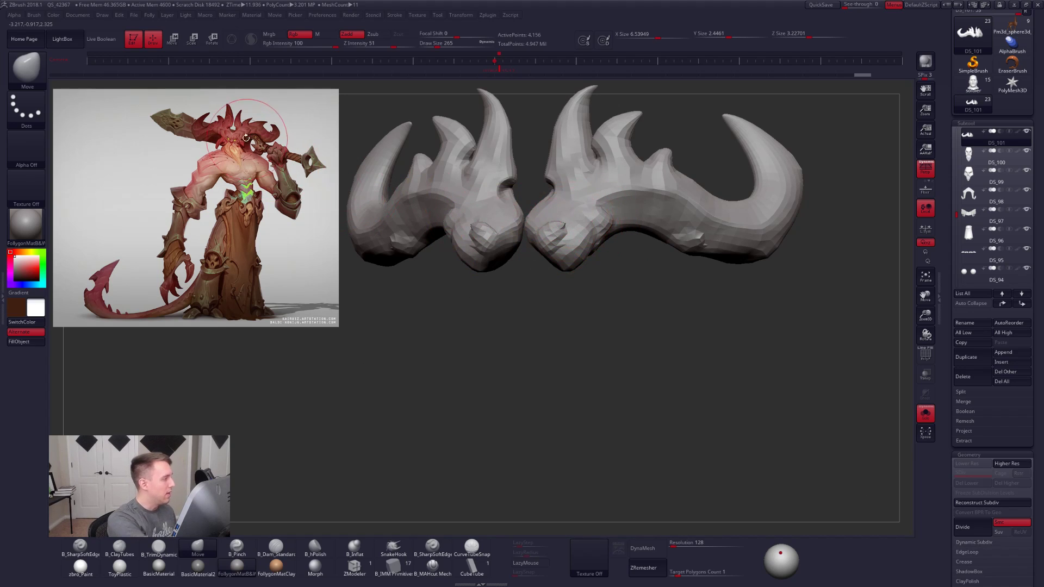
pyautogui.hotkey('alt', 'shift', 's')
pyautogui.press('d')
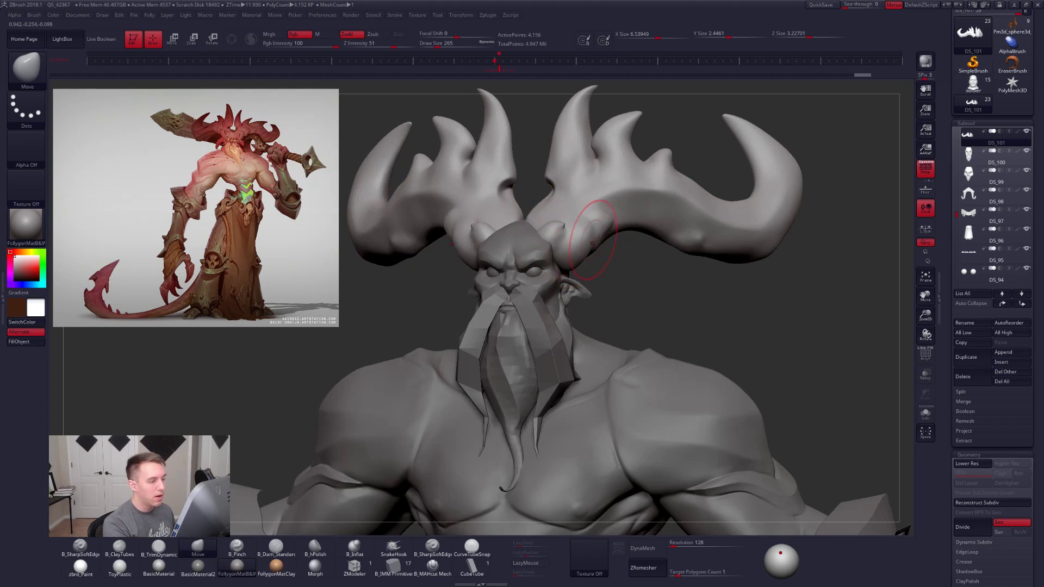
pyautogui.hotkey('shift', 'd')
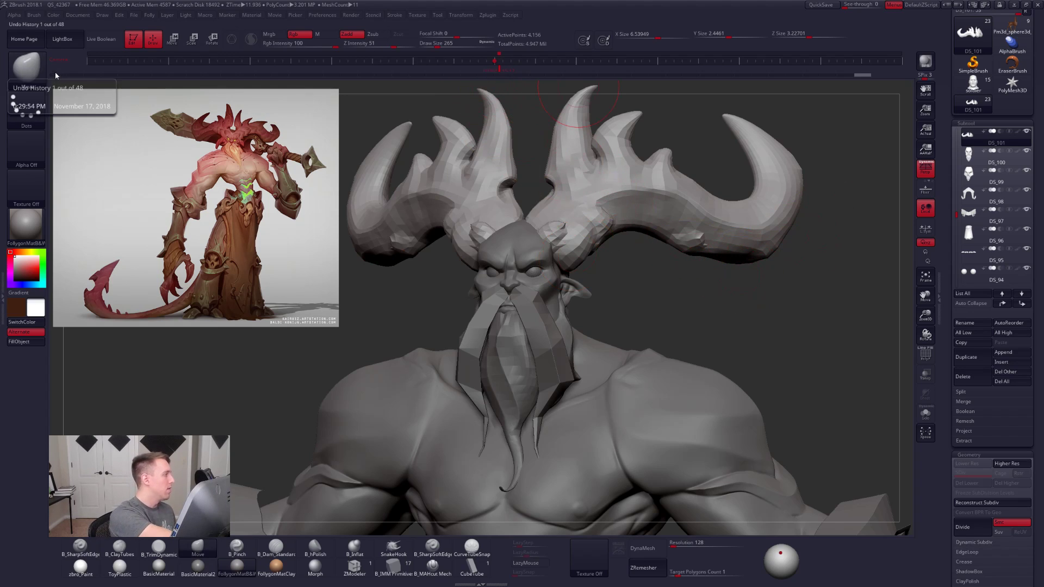
pyautogui.press('d')
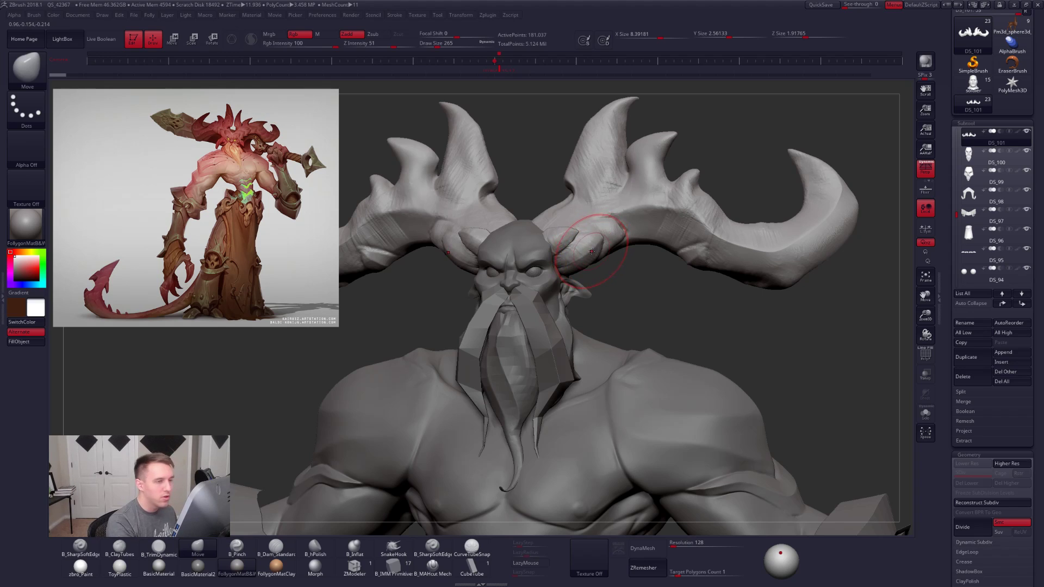
pyautogui.click(865, 76)
pyautogui.hotkey('alt', 's')
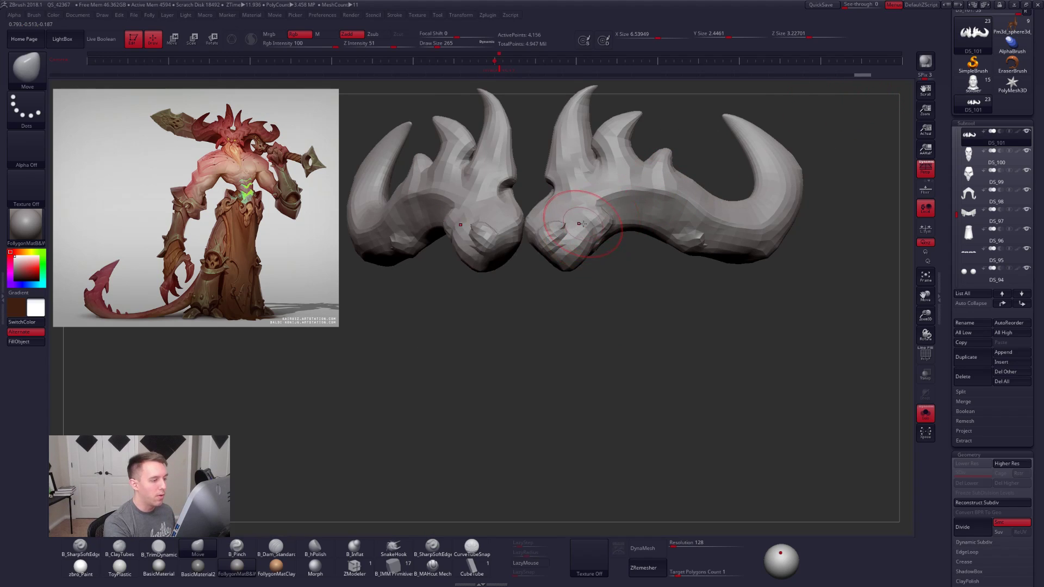
# Step: Smooth the lumps on the horns' inner bases and divide the mesh up to subdivision level 4
pyautogui.moveTo(574, 215); pyautogui.dragTo(583, 183, button='right')
pyautogui.keyDown('shift'); pyautogui.moveTo(563, 235); pyautogui.dragTo(599, 222); pyautogui.keyUp('shift')
pyautogui.hotkey('ctrl', 'd')
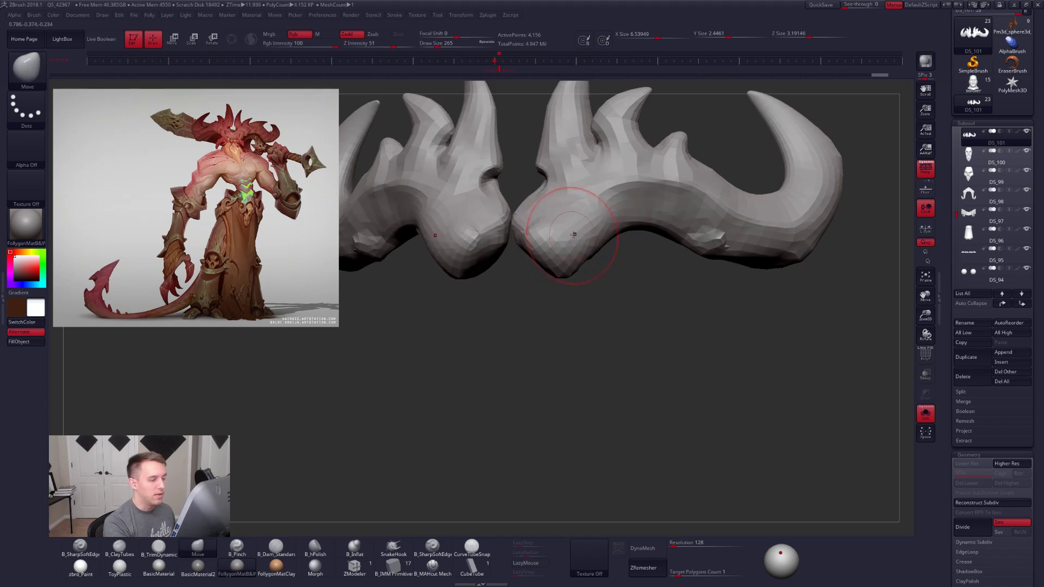
pyautogui.press('p')
pyautogui.hotkey('ctrl', 'd')
pyautogui.hotkey('ctrl', 'd')
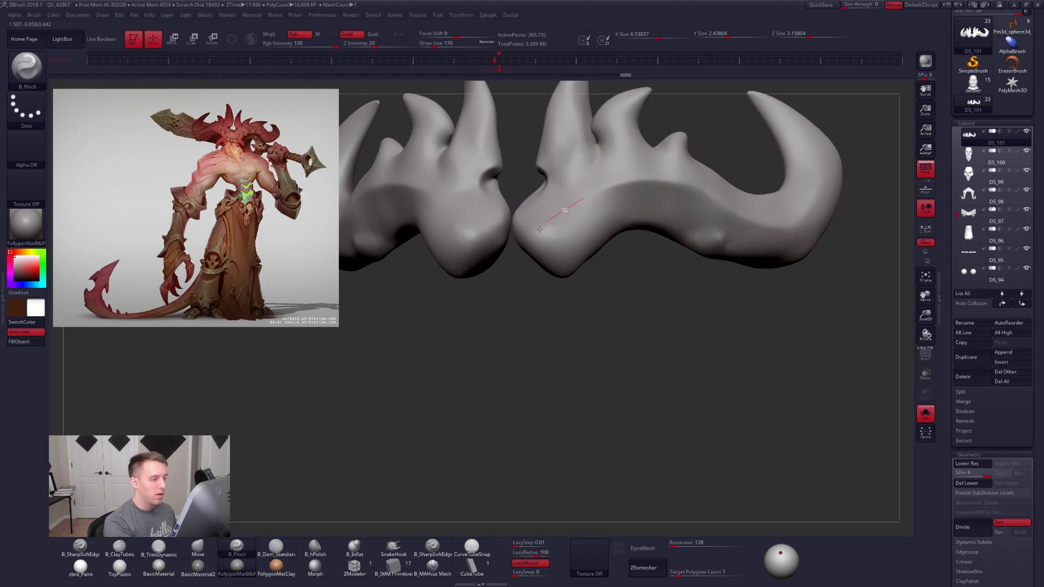
# Step: Sharpen the ridge running along the horns' inner bases with the B_Pinch brush at draw size 170
pyautogui.moveTo(560, 224); pyautogui.dragTo(538, 241)
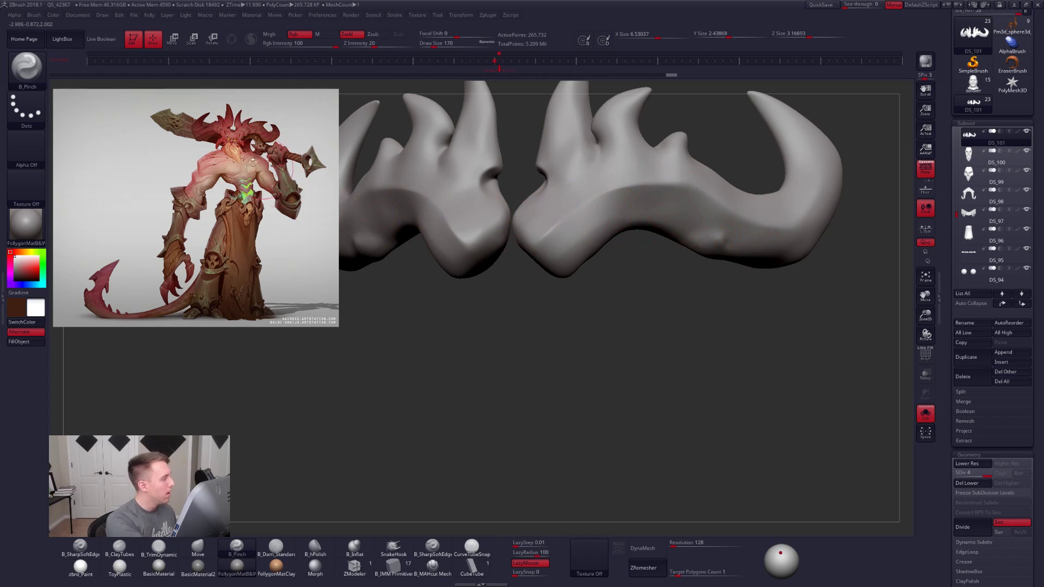
pyautogui.moveTo(554, 219); pyautogui.dragTo(591, 196)
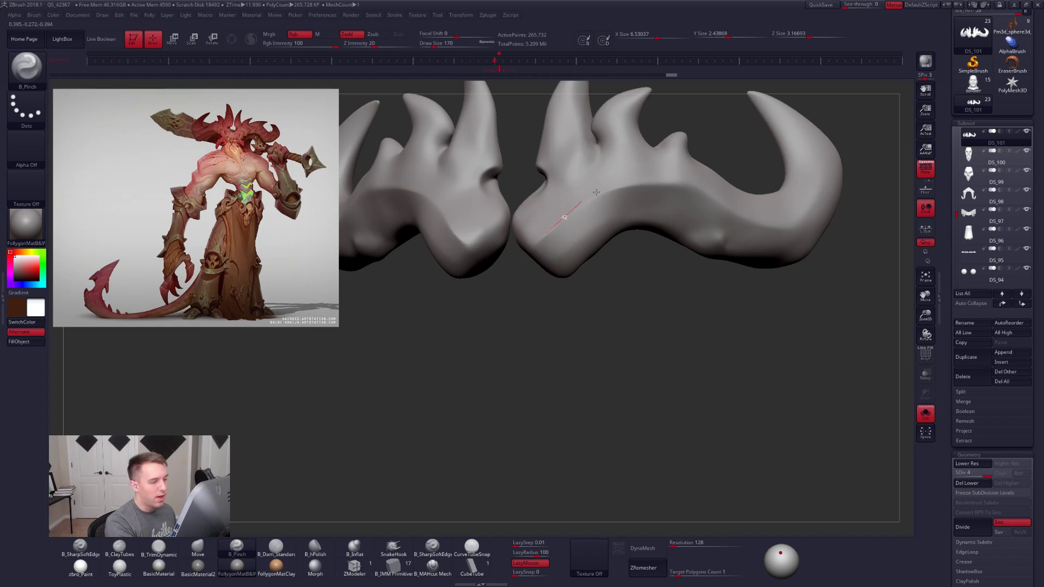
pyautogui.moveTo(706, 188); pyautogui.dragTo(723, 203)
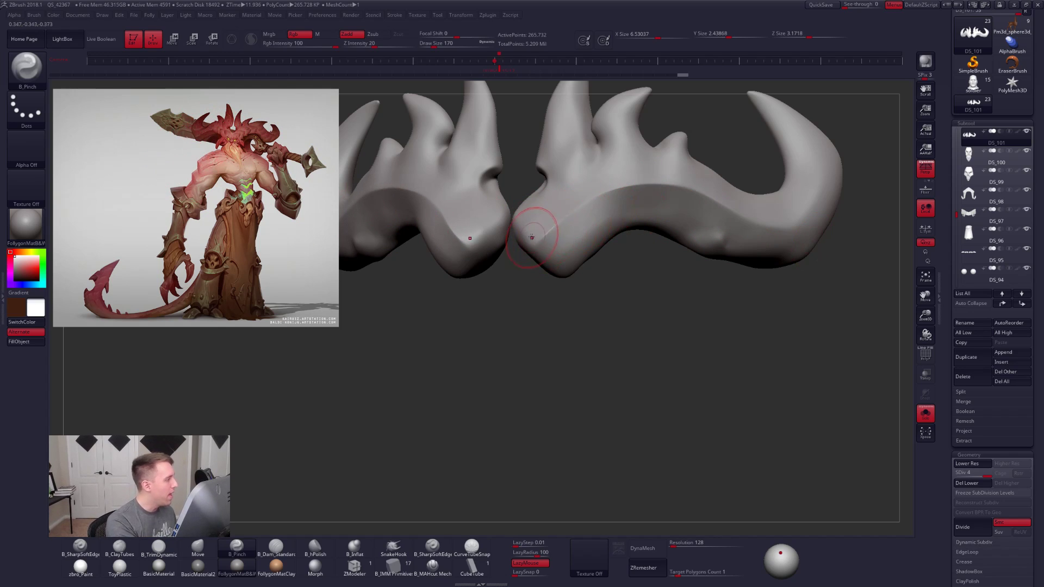
# Step: Try to reshape the horns' inner base ends by lasso-masking them, inverting the mask and pulling with the Move brush
pyautogui.moveTo(508, 232)
pyautogui.keyDown('ctrl'); pyautogui.mouseDown()
pyautogui.moveTo(544, 217)
pyautogui.moveTo(574, 284)
pyautogui.mouseUp(); pyautogui.keyUp('ctrl')
pyautogui.press('s')
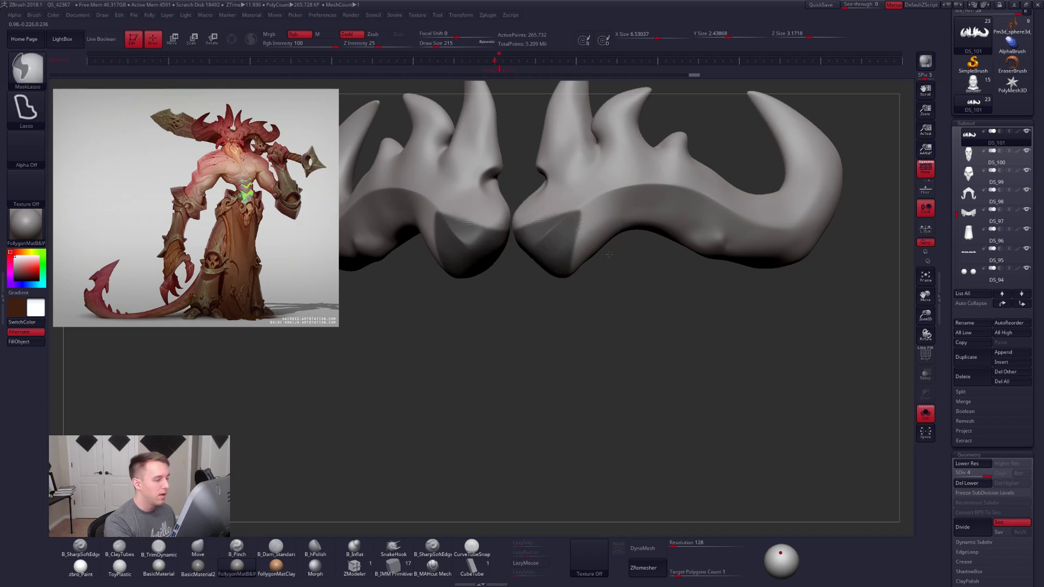
pyautogui.keyDown('ctrl'); pyautogui.click(610, 256); pyautogui.keyUp('ctrl')
pyautogui.press('s')
pyautogui.moveTo(565, 223); pyautogui.dragTo(576, 219)
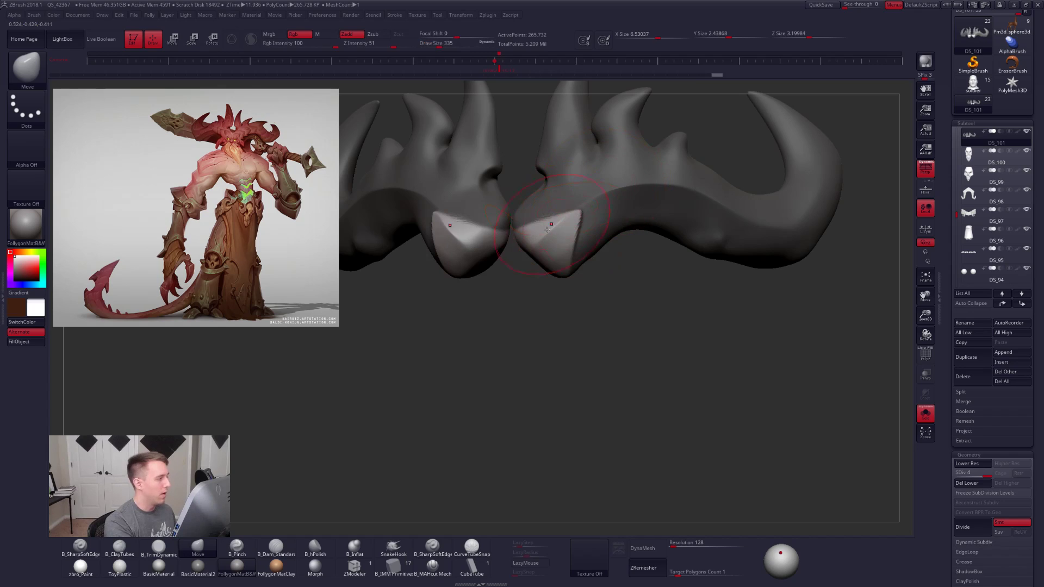
pyautogui.keyDown('ctrl'); pyautogui.click(669, 363); pyautogui.keyUp('ctrl')
pyautogui.keyDown('ctrl'); pyautogui.moveTo(656, 327); pyautogui.dragTo(670, 326); pyautogui.keyUp('ctrl')
# Step: Compare the reshaped horns' size and silhouette with the full figure from the front and at an angle
pyautogui.moveTo(719, 354)
pyautogui.keyDown('alt'); pyautogui.mouseDown()
pyautogui.moveTo(657, 319)
pyautogui.moveTo(700, 351)
pyautogui.mouseUp(); pyautogui.keyUp('alt')
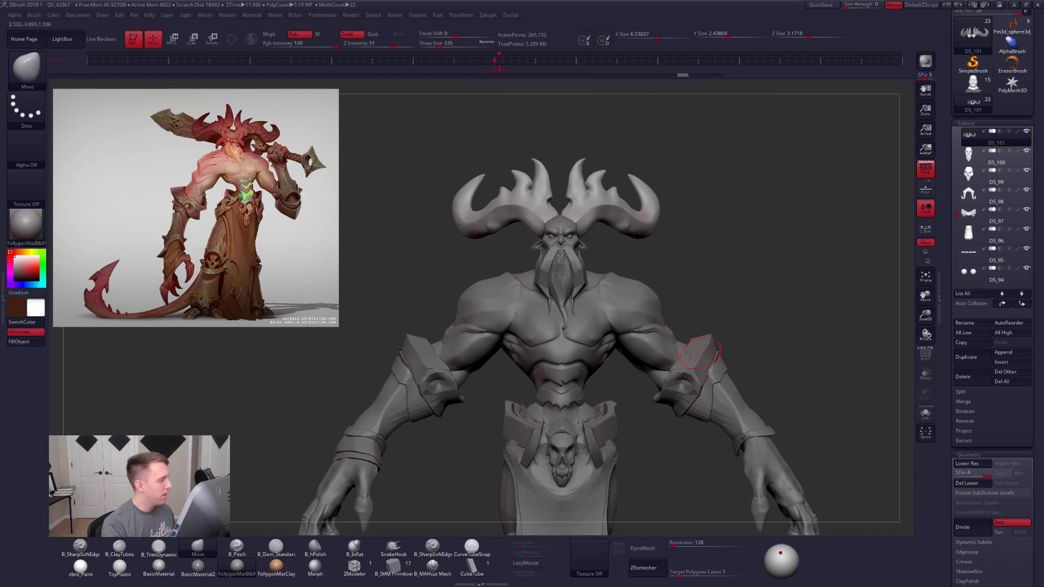
pyautogui.moveTo(610, 241)
pyautogui.keyDown('alt'); pyautogui.mouseDown()
pyautogui.moveTo(642, 241)
pyautogui.moveTo(594, 249)
pyautogui.mouseUp(); pyautogui.keyUp('alt')
pyautogui.press('space')
pyautogui.press('space')
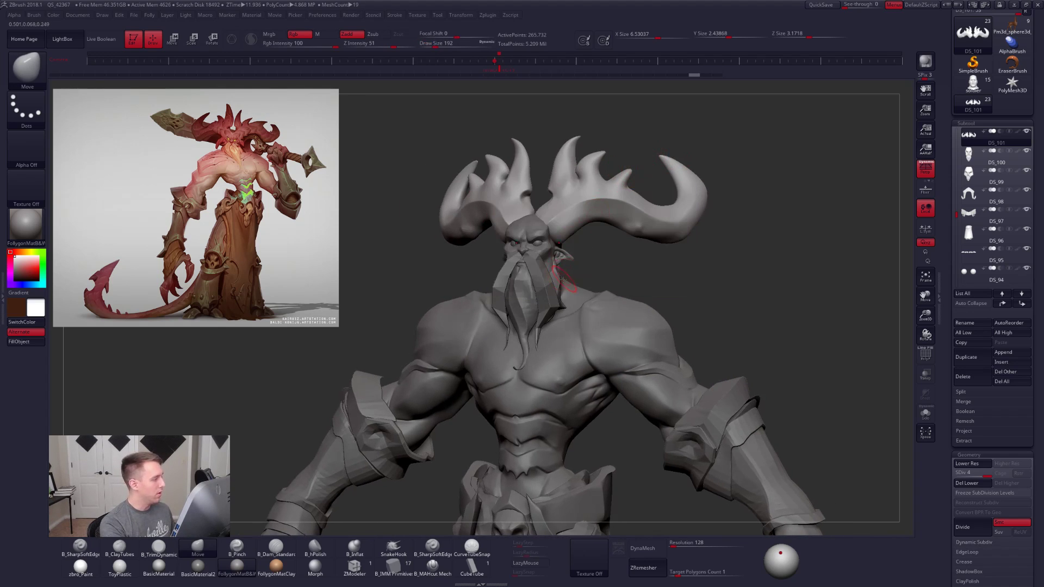
pyautogui.keyDown('alt'); pyautogui.moveTo(658, 265); pyautogui.dragTo(652, 285); pyautogui.keyUp('alt')
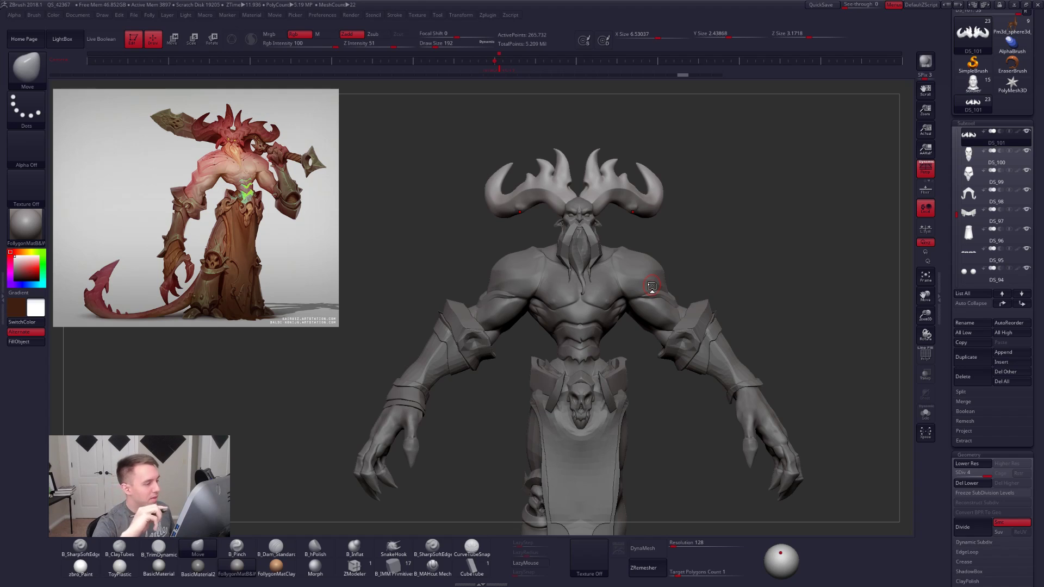
pyautogui.press('space')
pyautogui.moveTo(693, 271); pyautogui.dragTo(699, 271)
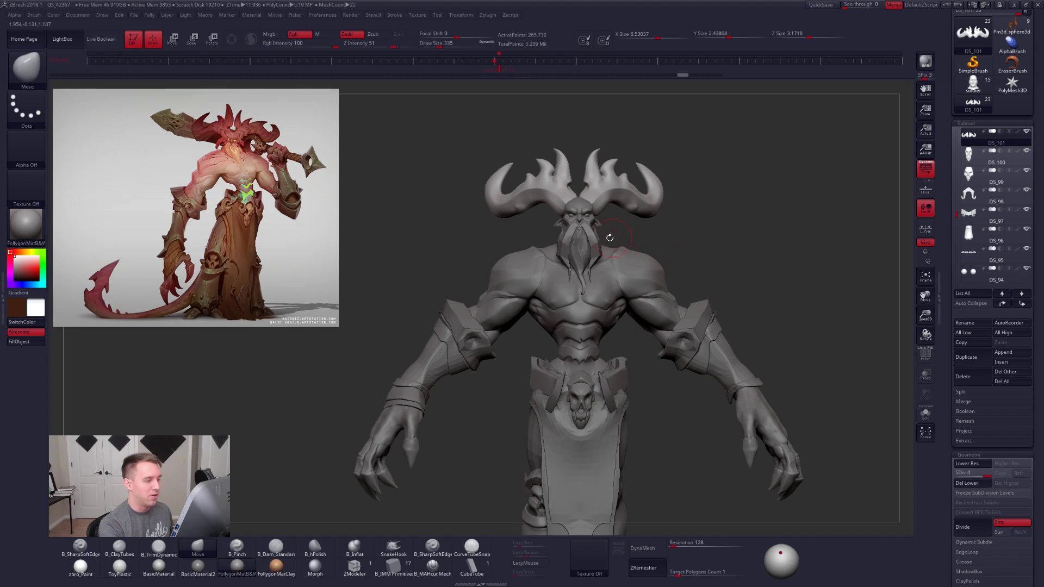
# Step: Select the moustache subtool and turn on its dynamic subdivision smoothing
pyautogui.keyDown('alt'); pyautogui.click(590, 243); pyautogui.keyUp('alt')
pyautogui.scroll(3, 598, 248)
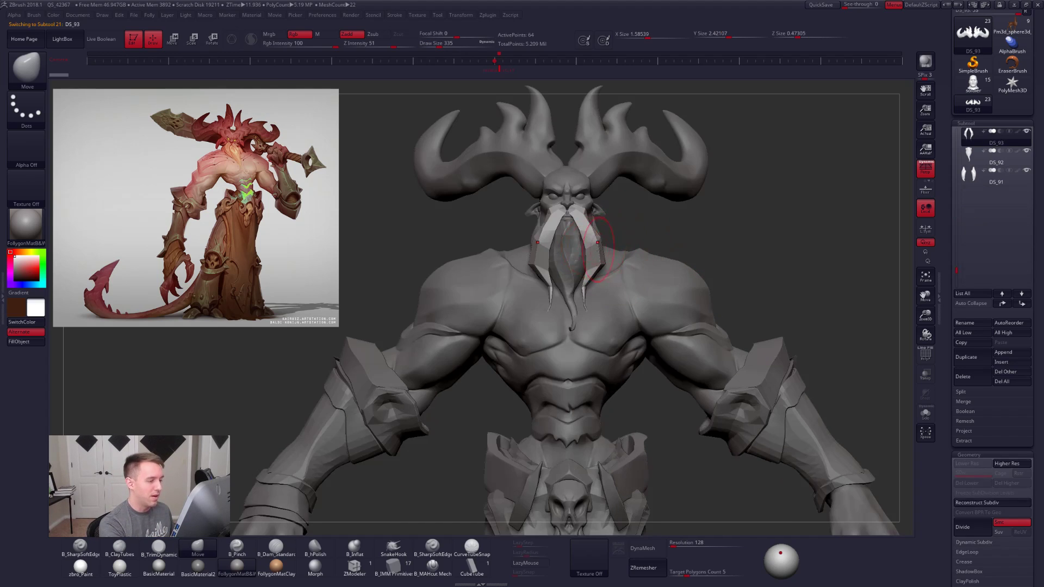
pyautogui.moveTo(605, 251)
pyautogui.mouseDown(button='right')
pyautogui.moveTo(614, 261)
pyautogui.moveTo(590, 271)
pyautogui.mouseUp(button='right')
pyautogui.press('d')
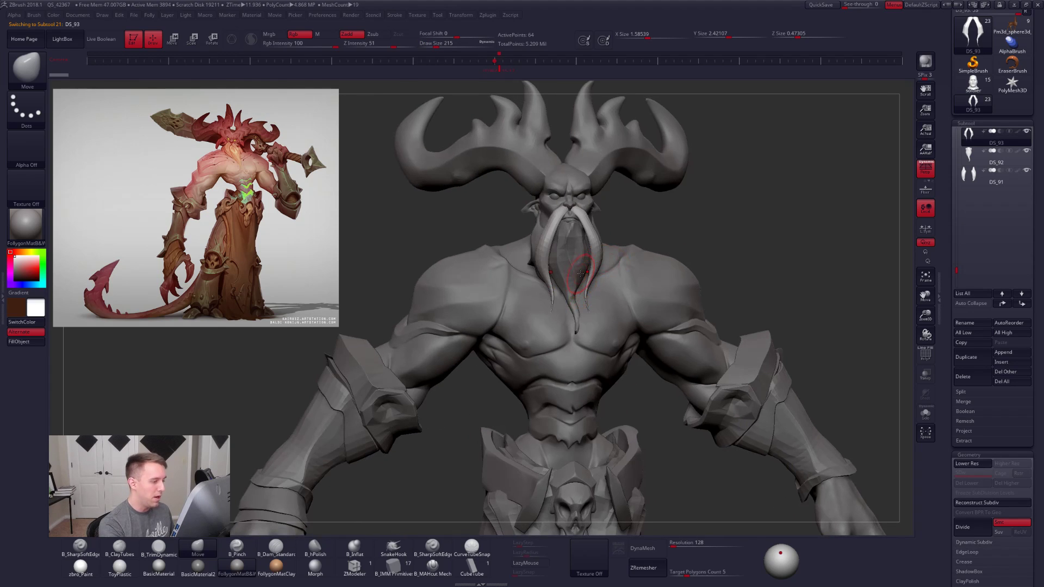
# Step: Turn on dynamic subdivision for the central beard strand and check its wireframe from the side
pyautogui.keyDown('alt'); pyautogui.click(581, 275); pyautogui.keyUp('alt')
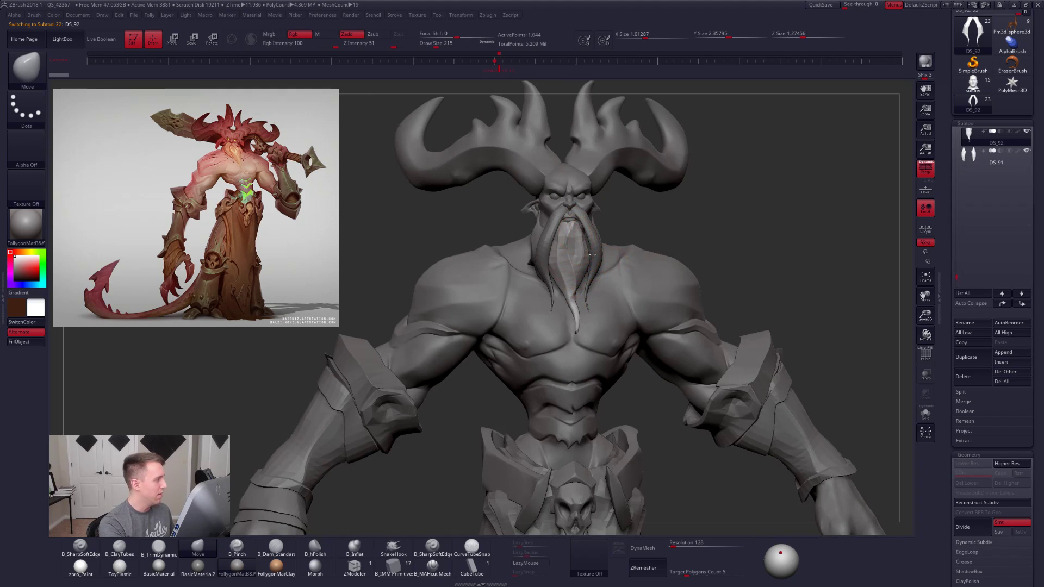
pyautogui.keyDown('ctrl'); pyautogui.moveTo(585, 268); pyautogui.dragTo(576, 284, button='right'); pyautogui.keyUp('ctrl')
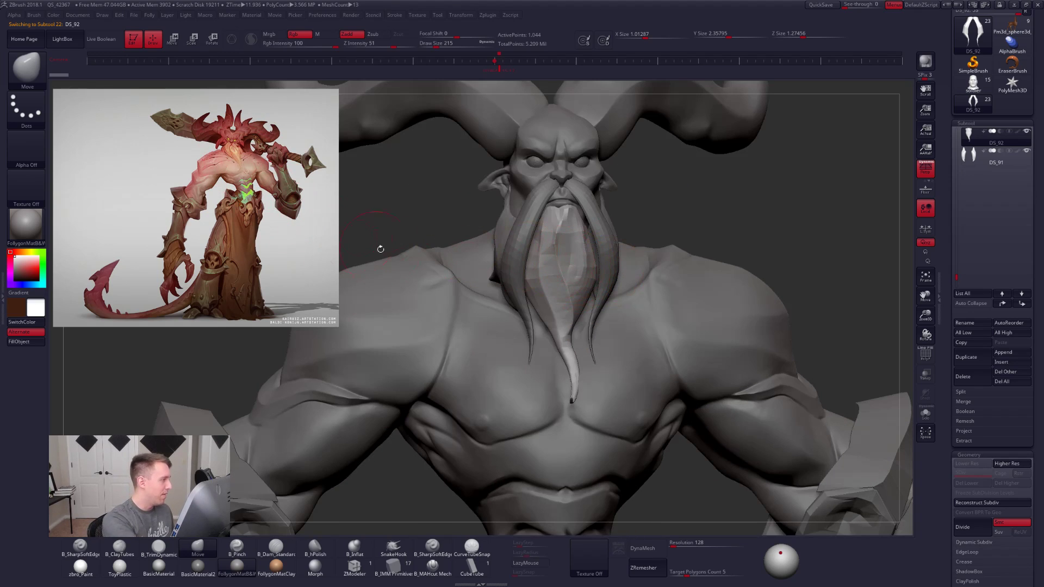
pyautogui.moveTo(368, 241); pyautogui.dragTo(586, 298, button='right')
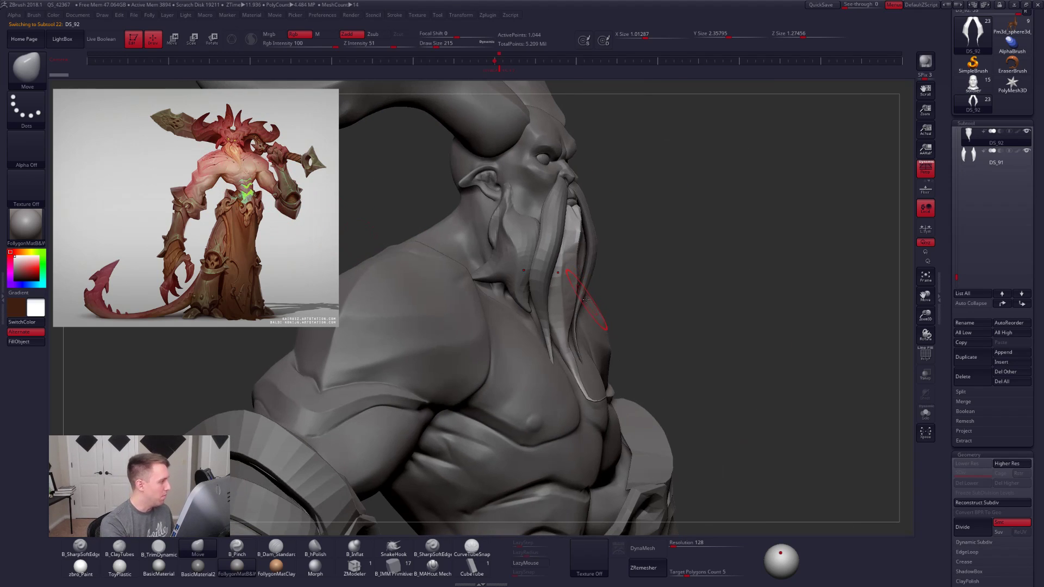
pyautogui.press('d')
pyautogui.press('shift')
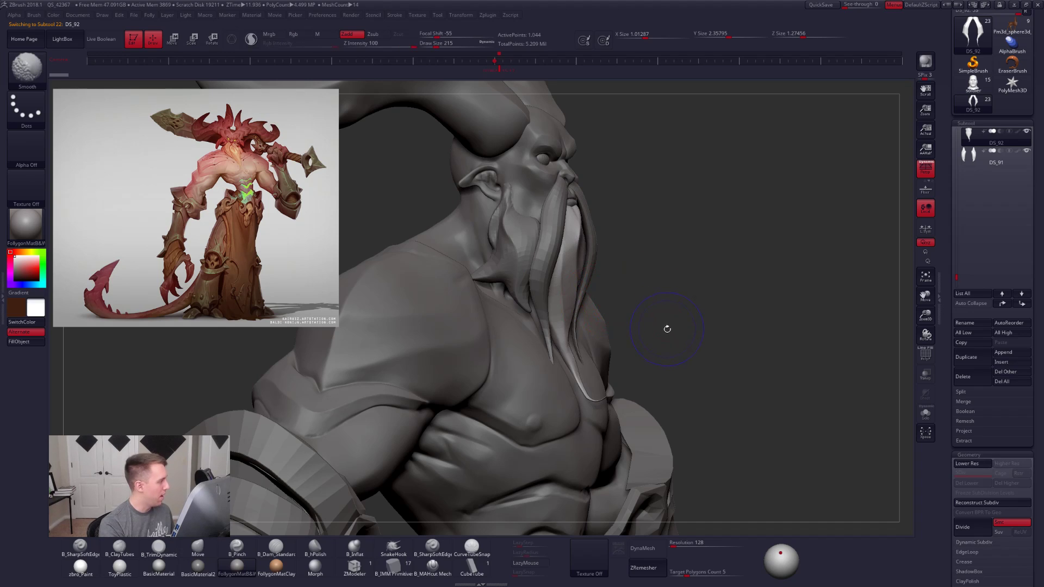
pyautogui.hotkey('shift', 'f')
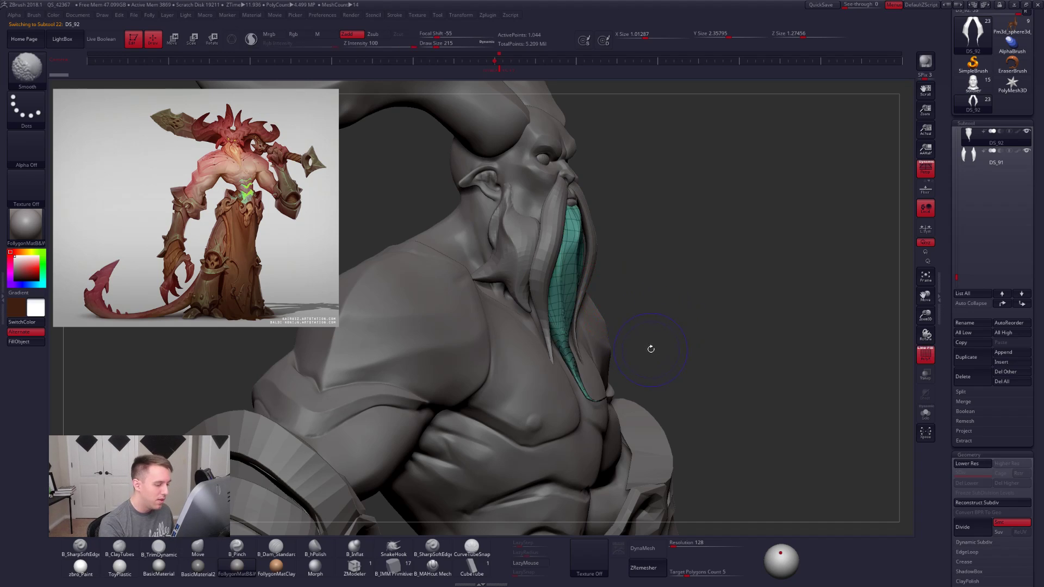
pyautogui.hotkey('shift', 'f')
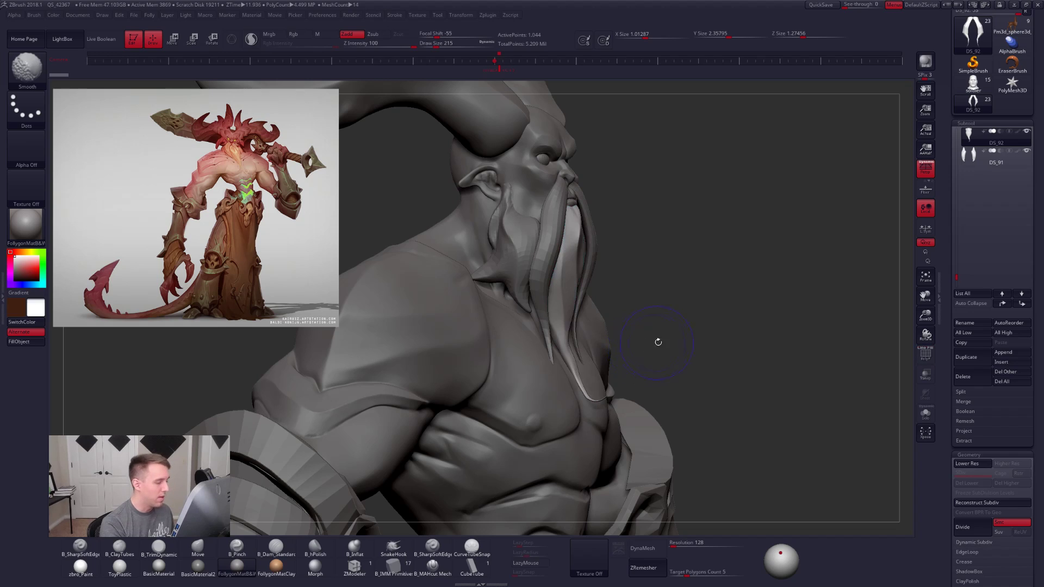
pyautogui.moveTo(654, 343); pyautogui.dragTo(584, 321)
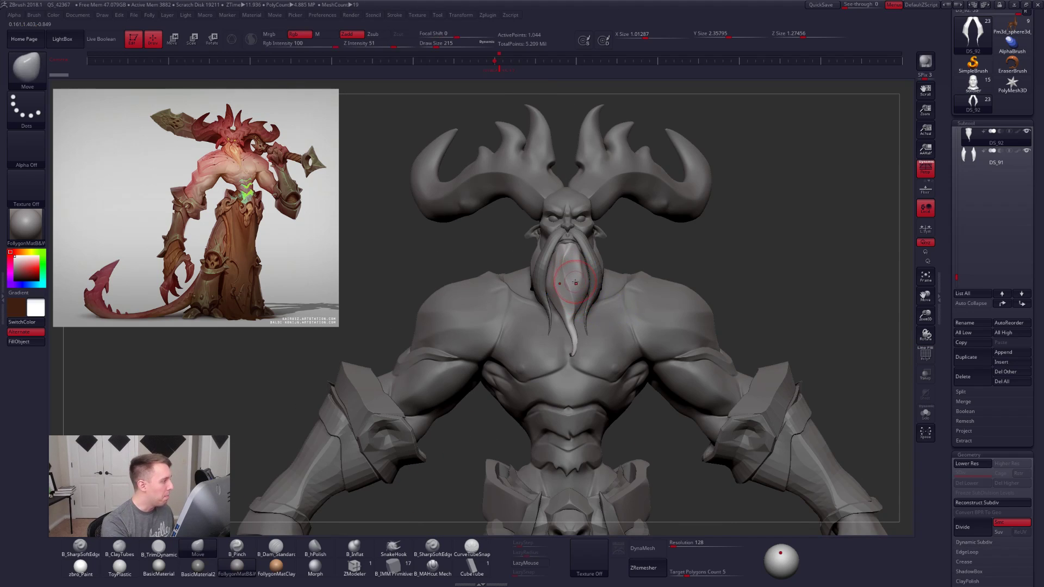
# Step: Reshape the central beard strand and pull its tip lower down the chest with an enlarged Move brush
pyautogui.moveTo(597, 278); pyautogui.dragTo(596, 298)
pyautogui.press('space')
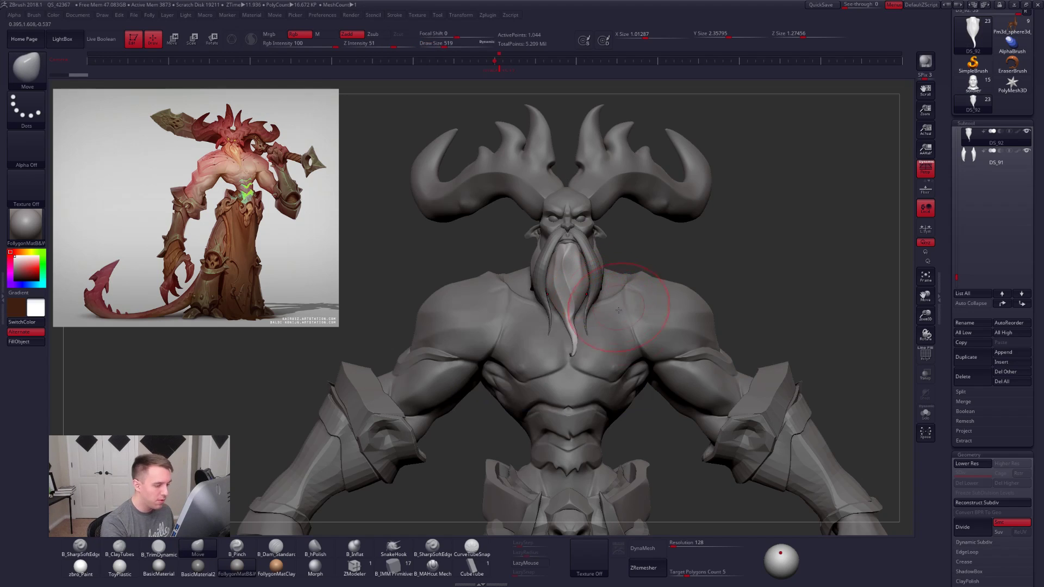
pyautogui.keyDown('alt'); pyautogui.moveTo(586, 355); pyautogui.dragTo(544, 397); pyautogui.keyUp('alt')
pyautogui.press('space')
pyautogui.moveTo(582, 349); pyautogui.dragTo(592, 349)
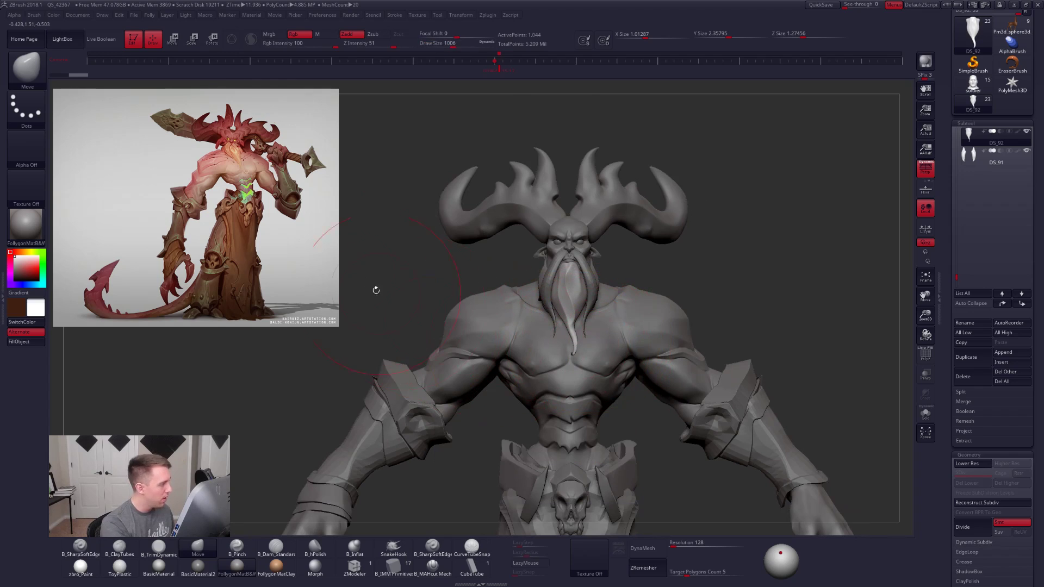
pyautogui.keyDown('shift'); pyautogui.moveTo(392, 315); pyautogui.dragTo(400, 316); pyautogui.keyUp('shift')
pyautogui.press('space')
pyautogui.moveTo(575, 368); pyautogui.dragTo(579, 367)
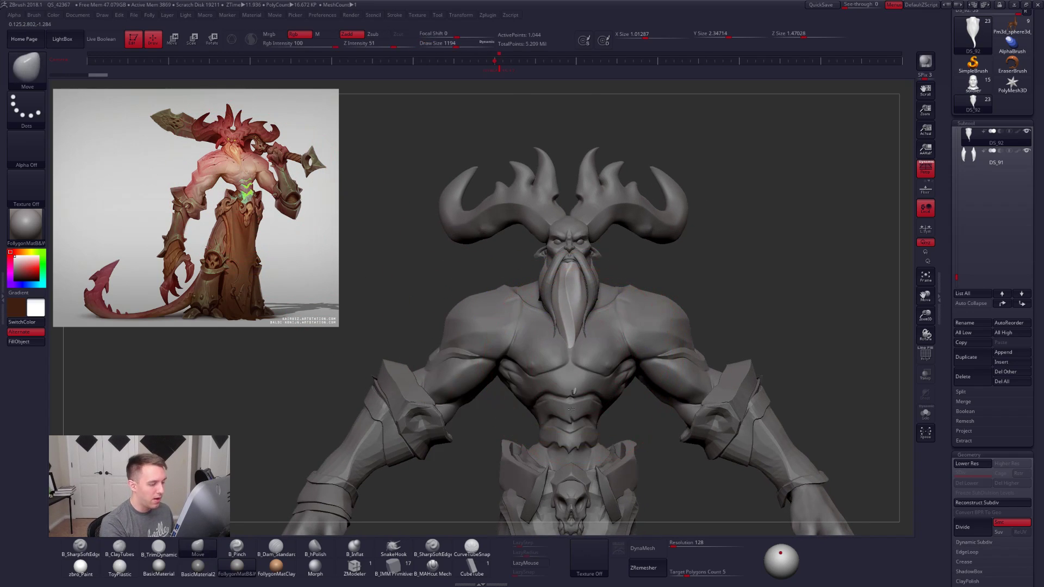
pyautogui.moveTo(591, 374); pyautogui.dragTo(640, 375, button='right')
pyautogui.moveTo(573, 357); pyautogui.dragTo(581, 374)
pyautogui.moveTo(582, 366)
pyautogui.mouseDown(button='right')
pyautogui.moveTo(554, 358)
pyautogui.moveTo(571, 337)
pyautogui.mouseUp(button='right')
# Step: Reduce the Move brush to draw size 161, inspect the central beard strand in isolation and redisplay the full figure
pyautogui.press('space')
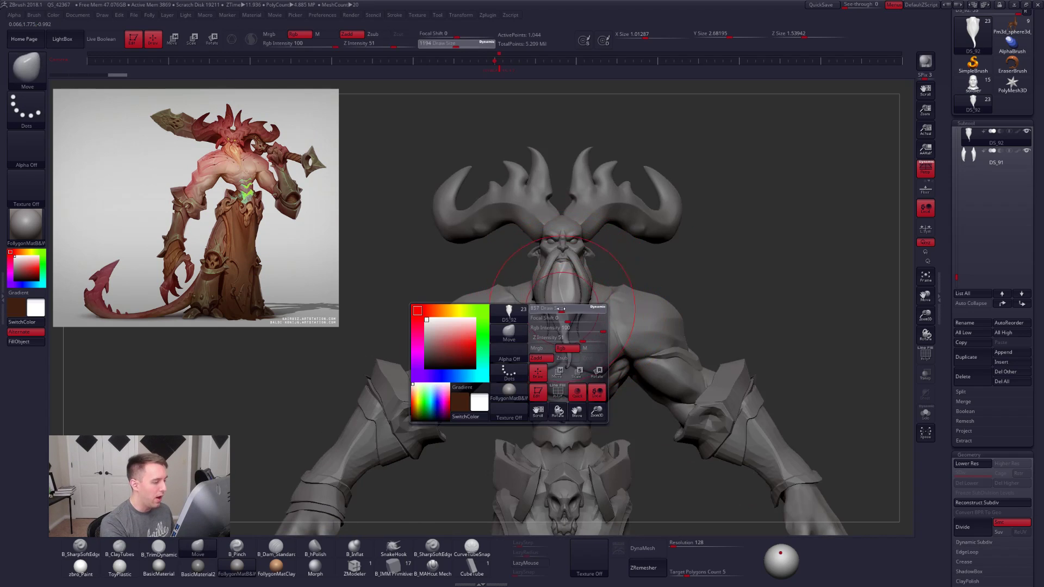
pyautogui.moveTo(576, 306); pyautogui.dragTo(567, 305)
pyautogui.keyDown('ctrl'); pyautogui.moveTo(567, 299); pyautogui.dragTo(564, 284, button='right'); pyautogui.keyUp('ctrl')
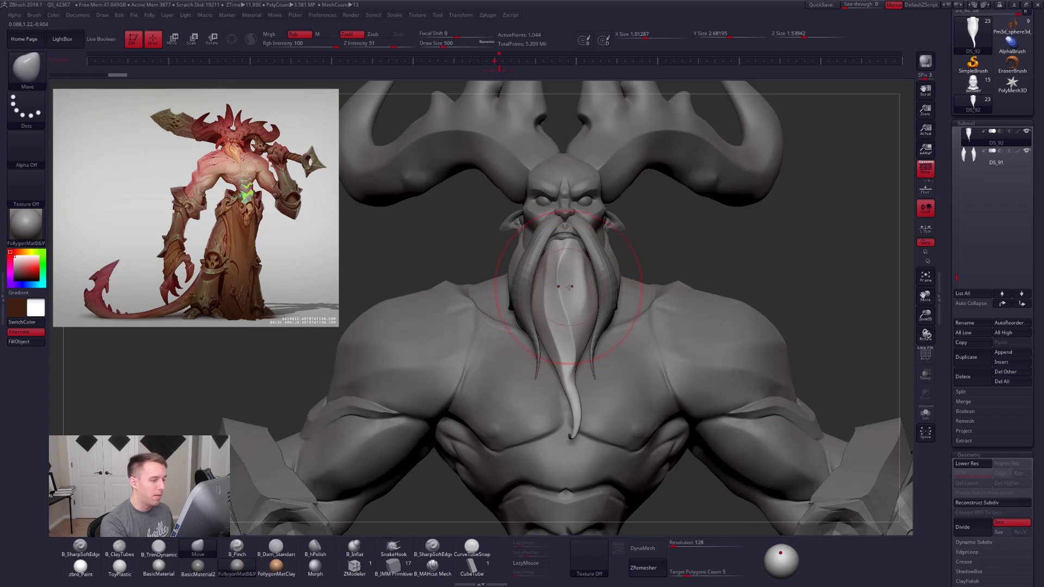
pyautogui.hotkey('alt', 's')
pyautogui.press('space')
pyautogui.moveTo(590, 306); pyautogui.dragTo(581, 306)
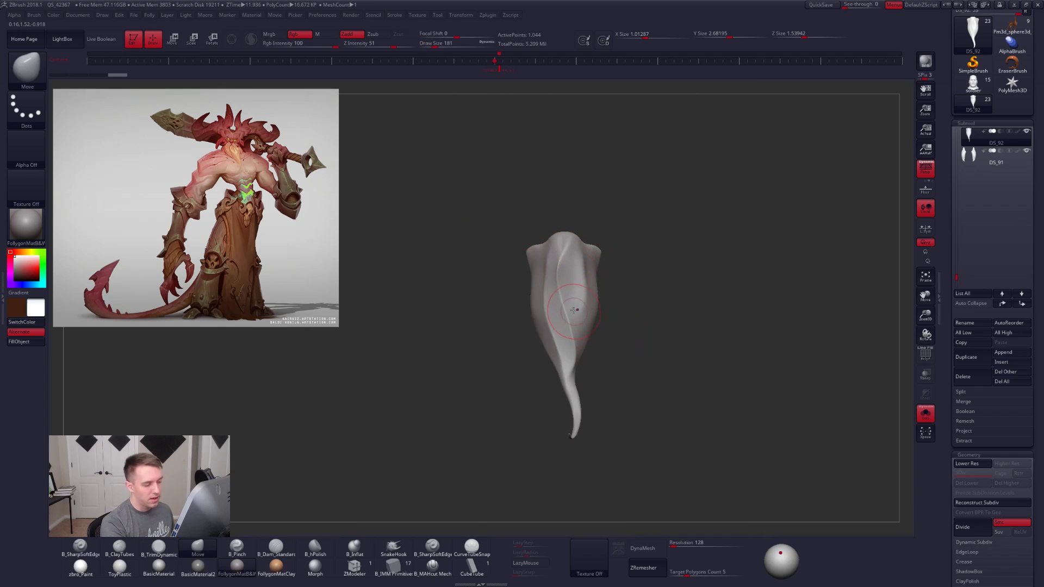
pyautogui.keyDown('ctrl'); pyautogui.moveTo(579, 321); pyautogui.dragTo(578, 312, button='right'); pyautogui.keyUp('ctrl')
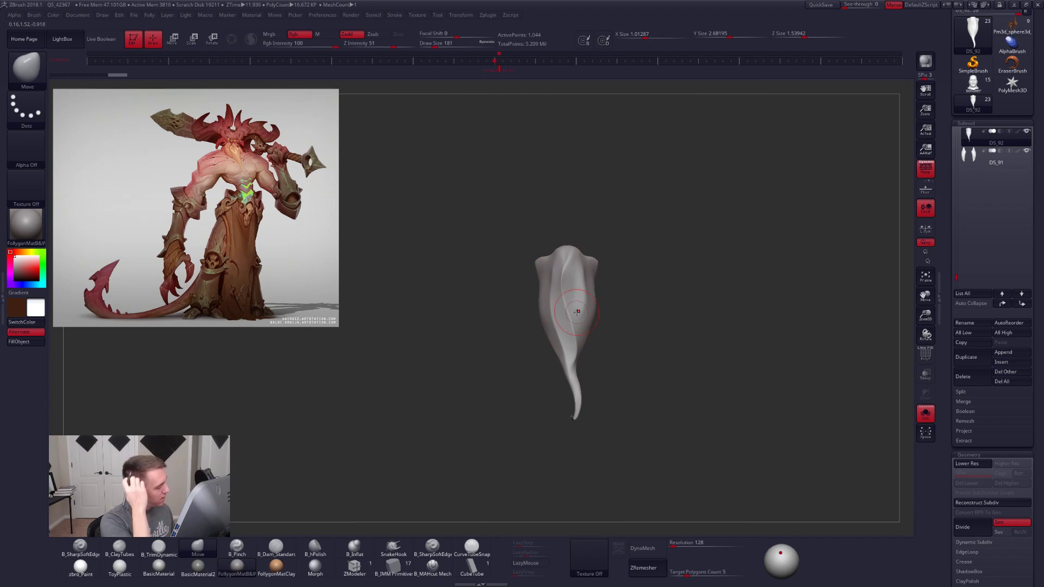
pyautogui.hotkey('alt', 's')
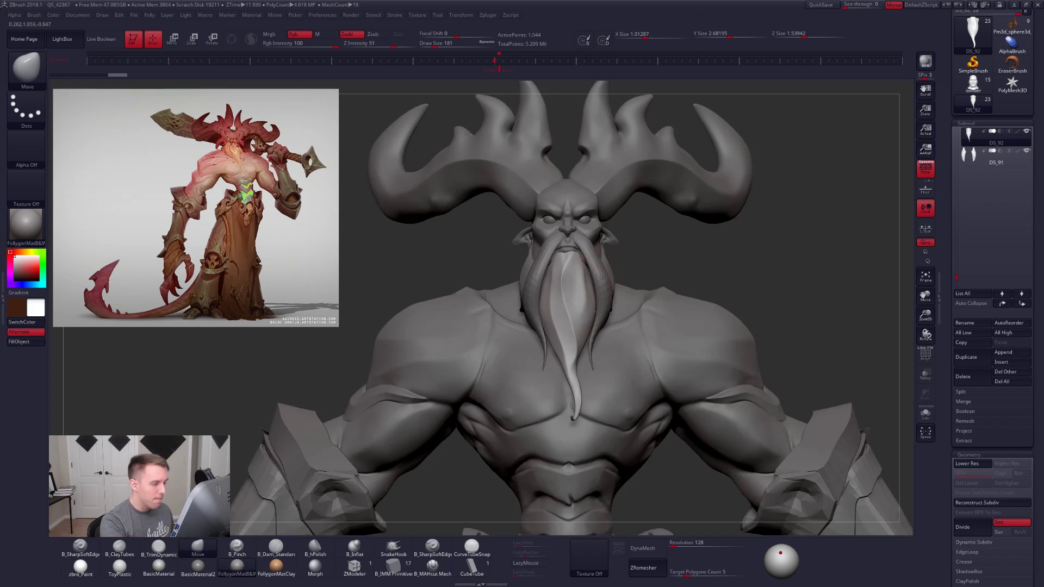
# Step: Isolate the central beard strand and switch to the B_ClayTubes brush at draw size 227
pyautogui.keyDown('alt'); pyautogui.click(601, 276); pyautogui.keyUp('alt')
pyautogui.hotkey('shift', 'd')
pyautogui.press('Down')
pyautogui.hotkey('alt', 's')
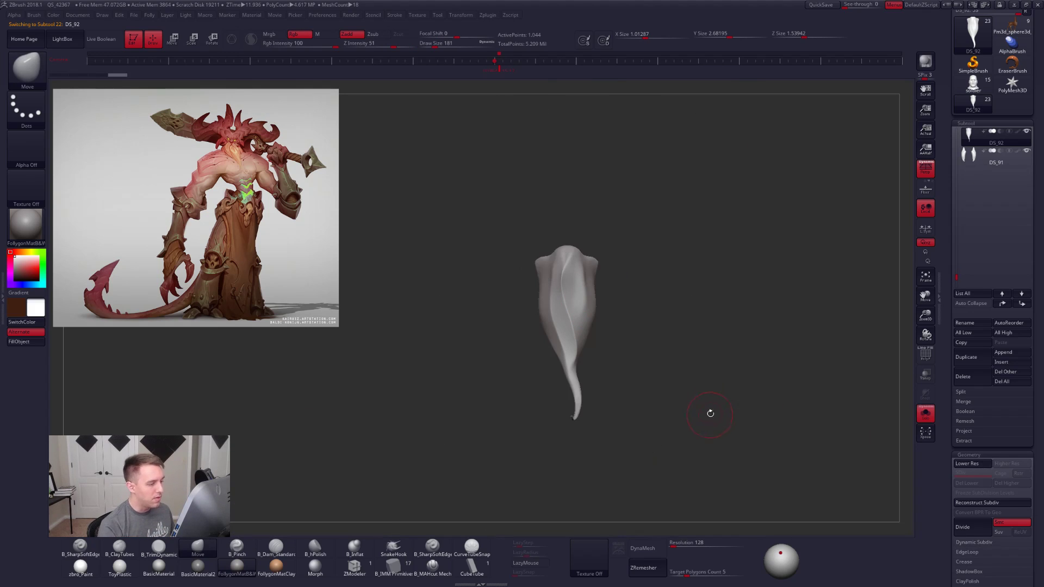
pyautogui.moveTo(650, 374); pyautogui.dragTo(657, 387, button='right')
pyautogui.press('space')
pyautogui.moveTo(594, 318); pyautogui.dragTo(597, 317)
pyautogui.press('2')
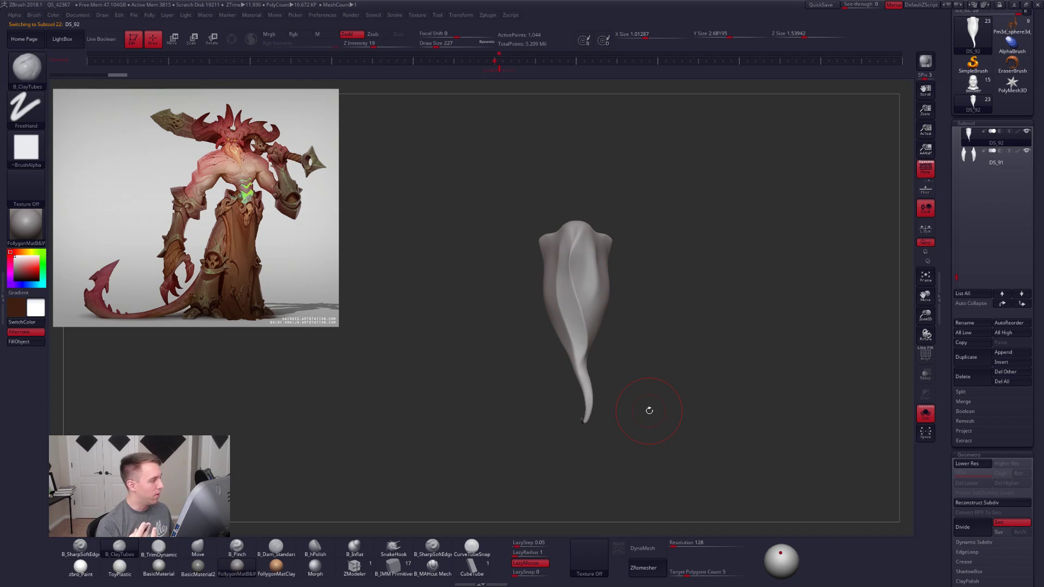
# Step: Set the B_ClayTubes draw size to 239 and check the central beard strand's wireframe without smooth subdivision
pyautogui.press('space')
pyautogui.moveTo(592, 321); pyautogui.dragTo(568, 272, button='right')
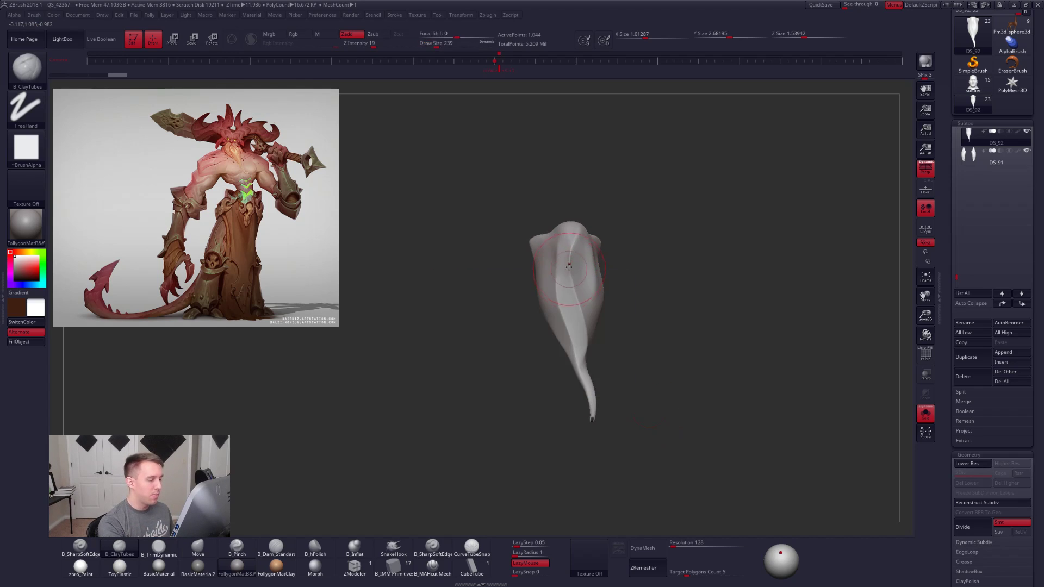
pyautogui.moveTo(581, 264)
pyautogui.mouseDown(button='right')
pyautogui.moveTo(575, 285)
pyautogui.moveTo(573, 261)
pyautogui.mouseUp(button='right')
pyautogui.hotkey('shift', 'd')
pyautogui.hotkey('shift', 'f')
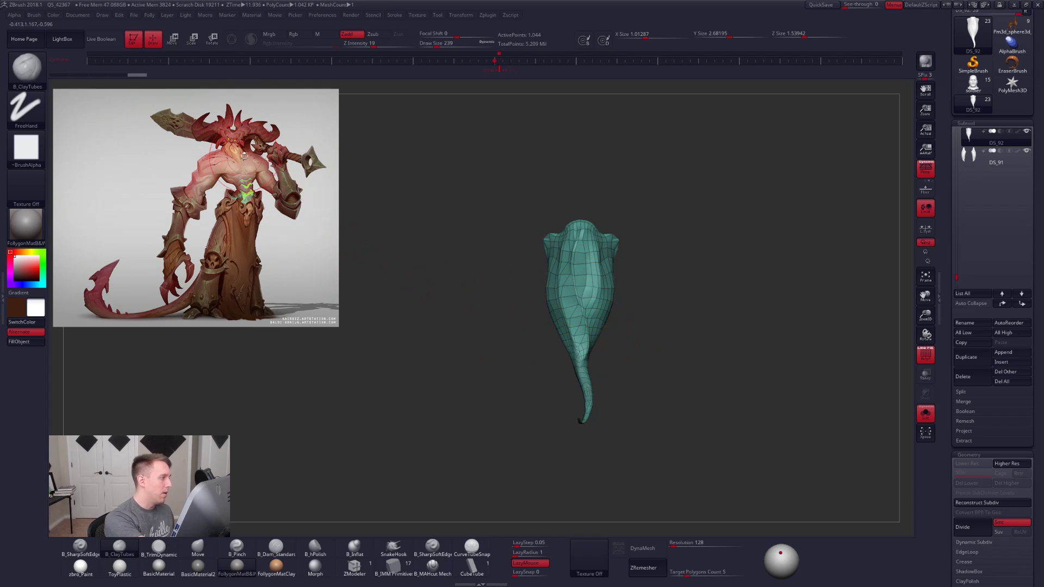
# Step: Redisplay the full figure and push the top of the central beard strand up with the Move brush at draw size 140
pyautogui.hotkey('alt', 's')
pyautogui.moveTo(604, 338); pyautogui.dragTo(582, 282)
pyautogui.press('b')
pyautogui.press('m')
pyautogui.press('v')
pyautogui.press('space')
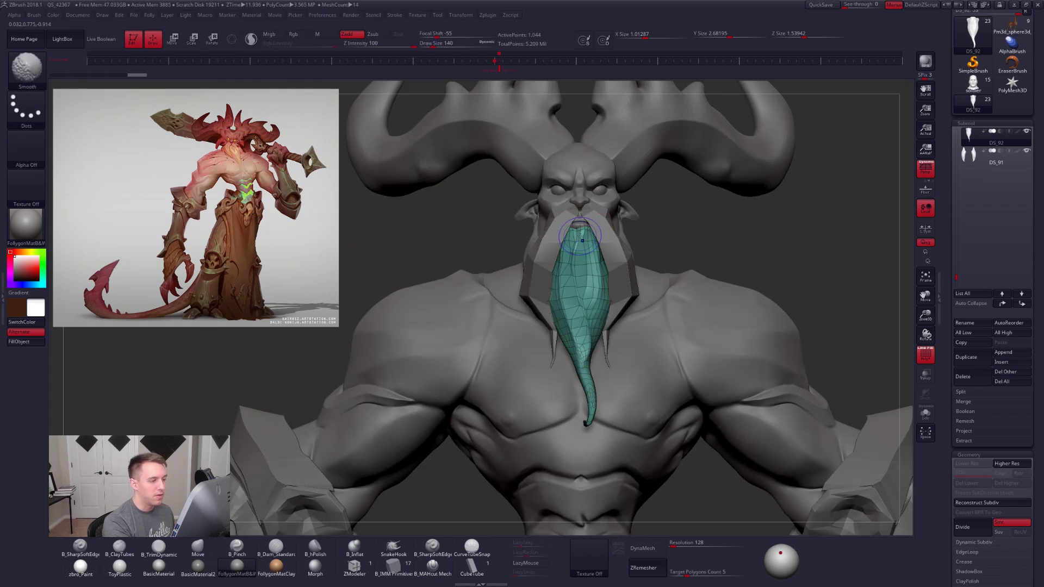
pyautogui.hotkey('shift', 'f')
pyautogui.press('d')
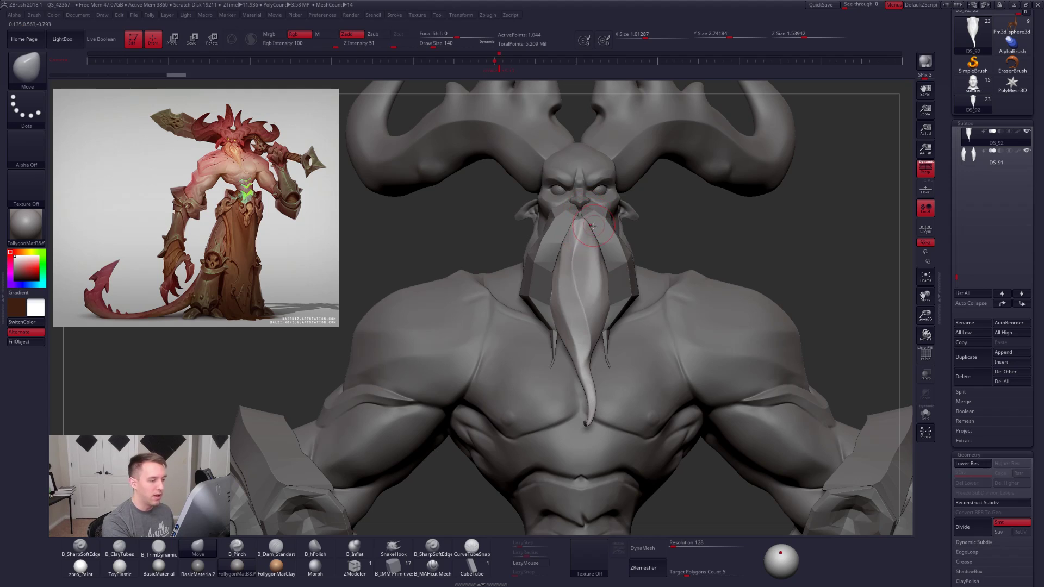
# Step: Isolate the subdivided central beard strand, smooth its front at subdivision level 2, and return it to level 4
pyautogui.hotkey('ctrl', 'shift', 's')
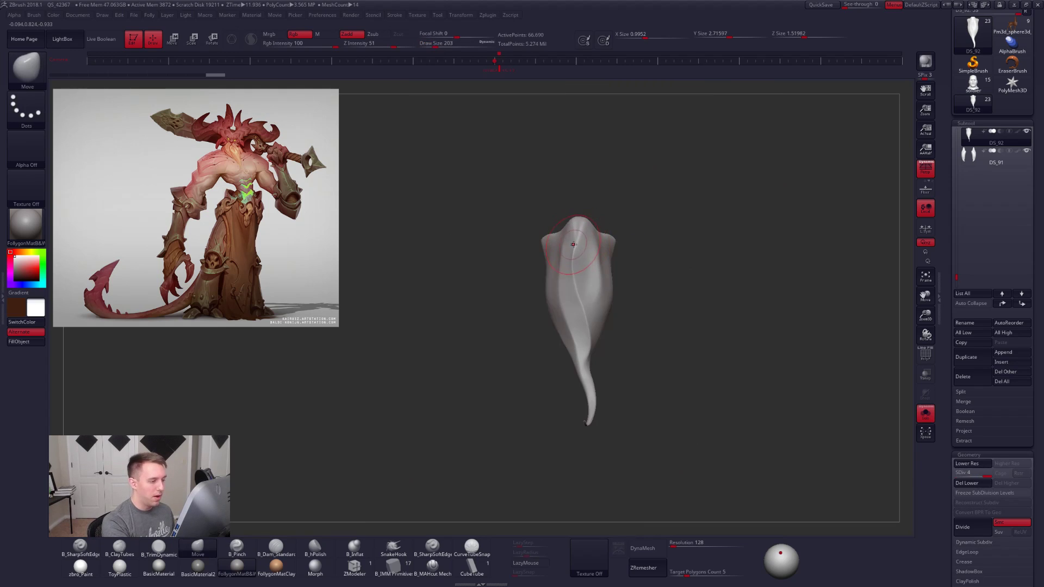
pyautogui.hotkey('shift', 'd')
pyautogui.hotkey('shift', 'd')
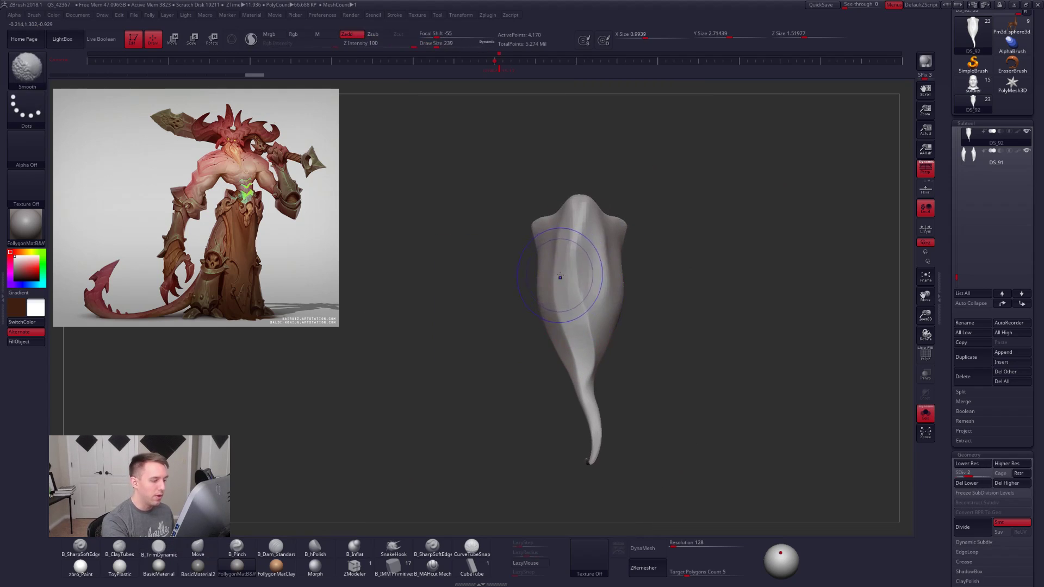
pyautogui.press('shift')
pyautogui.press('s')
pyautogui.press('shift')
pyautogui.keyDown('alt'); pyautogui.moveTo(583, 408); pyautogui.dragTo(582, 355, button='right'); pyautogui.keyUp('alt')
pyautogui.moveTo(583, 355); pyautogui.dragTo(641, 350, button='right')
pyautogui.keyDown('shift'); pyautogui.moveTo(587, 294); pyautogui.dragTo(577, 228); pyautogui.keyUp('shift')
pyautogui.moveTo(608, 342)
pyautogui.mouseDown(button='right')
pyautogui.moveTo(550, 290)
pyautogui.moveTo(560, 249)
pyautogui.mouseUp(button='right')
pyautogui.press('d')
pyautogui.press('d')
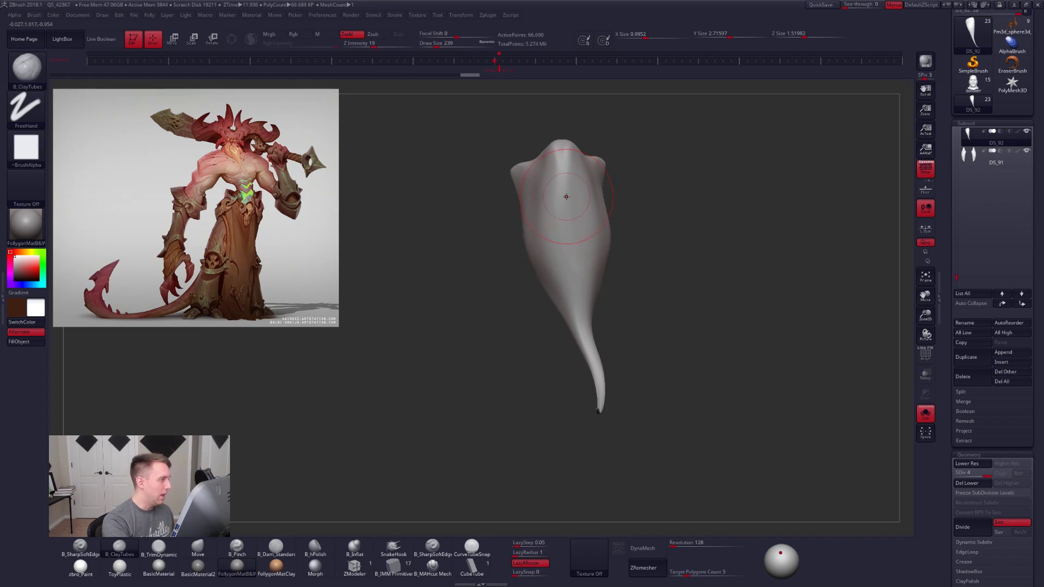
# Step: Try to flatten the strand's upper front with the B_TrimDynamic brush and compare it against the full figure
pyautogui.press('3')
pyautogui.moveTo(564, 192); pyautogui.dragTo(575, 260, button='right')
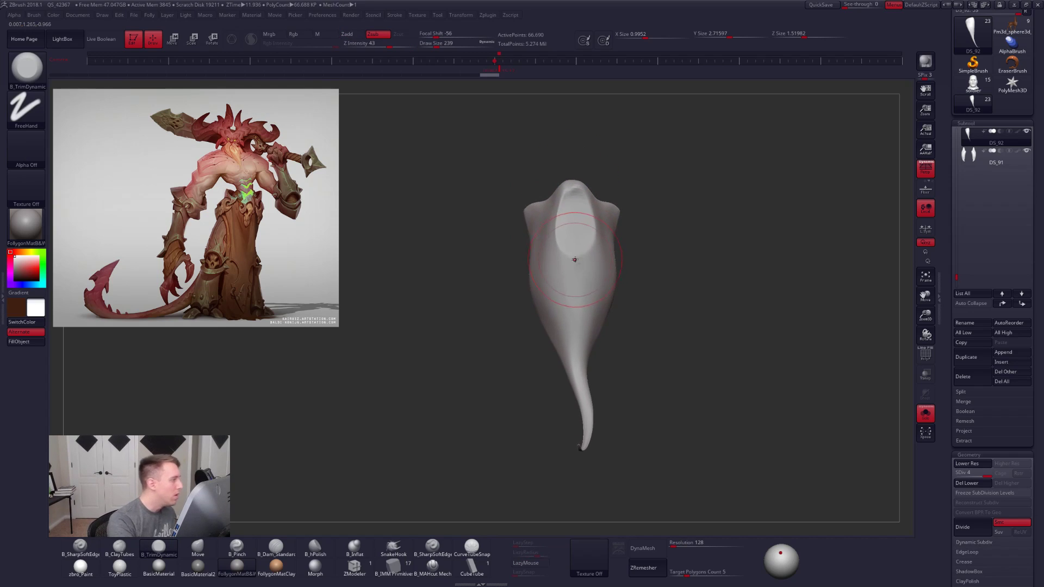
pyautogui.press('space')
pyautogui.hotkey('shift', 's')
pyautogui.press('space')
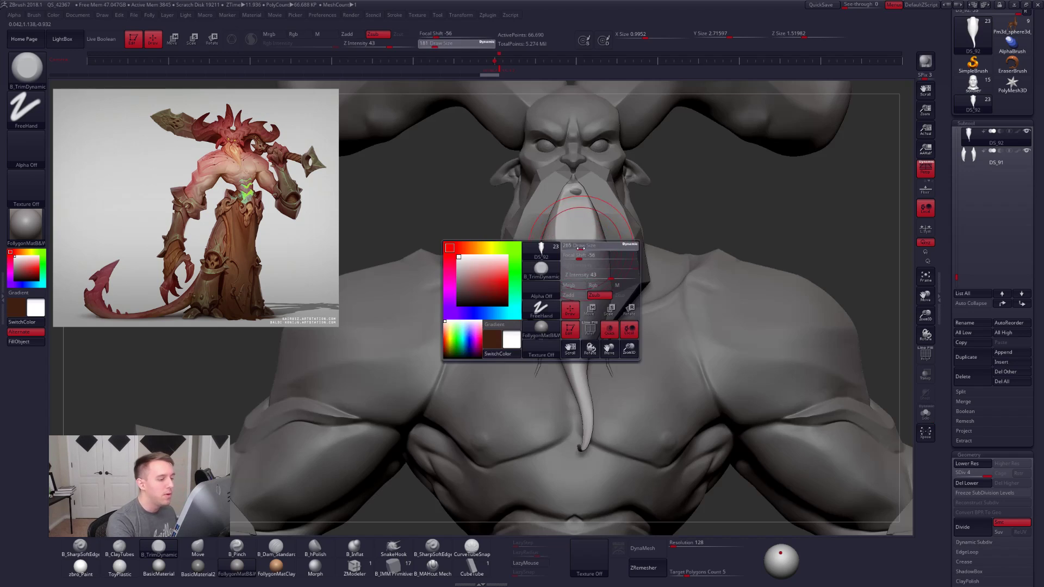
pyautogui.hotkey('shift', 's')
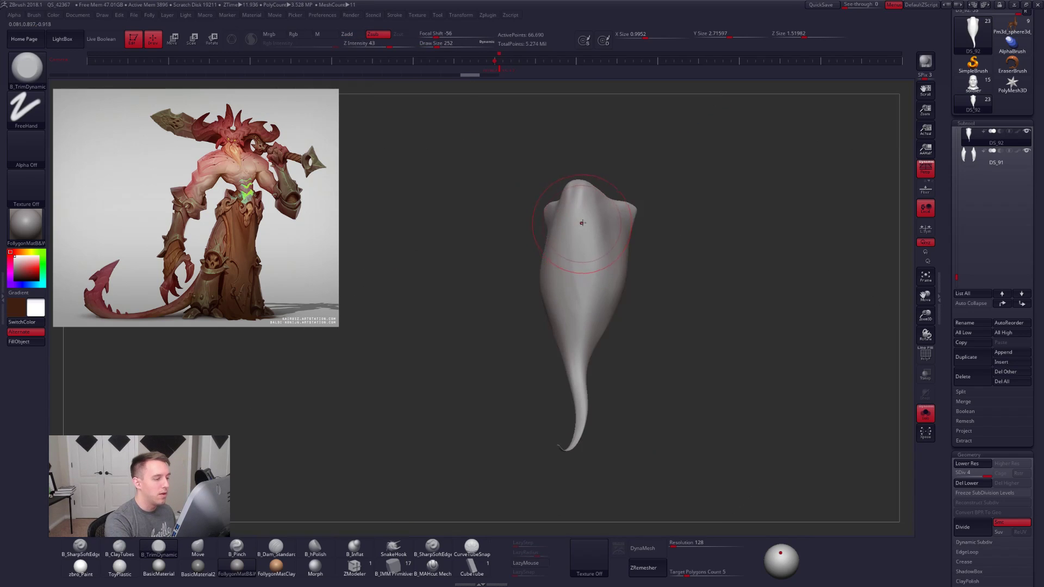
# Step: Form a curved ridge down the strand's upper front and sharpen it with the B_Pinch brush at draw size 181
pyautogui.press('2')
pyautogui.moveTo(582, 234); pyautogui.dragTo(578, 246)
pyautogui.moveTo(543, 234); pyautogui.dragTo(564, 226, button='right')
pyautogui.press('4')
pyautogui.press('5')
pyautogui.press('space')
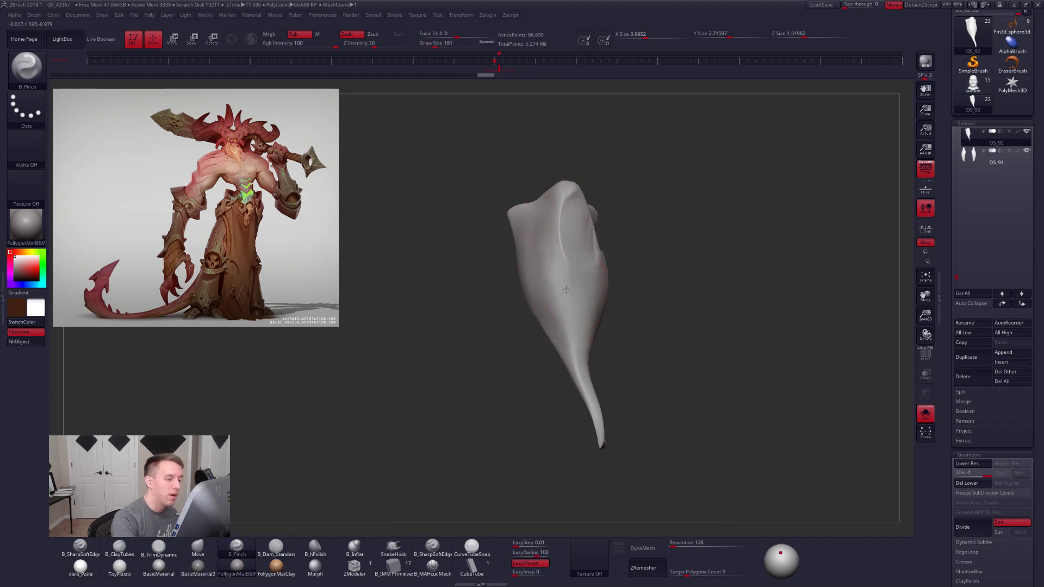
pyautogui.moveTo(569, 291); pyautogui.dragTo(615, 217)
pyautogui.keyDown('shift'); pyautogui.moveTo(584, 310); pyautogui.dragTo(583, 342); pyautogui.keyUp('shift')
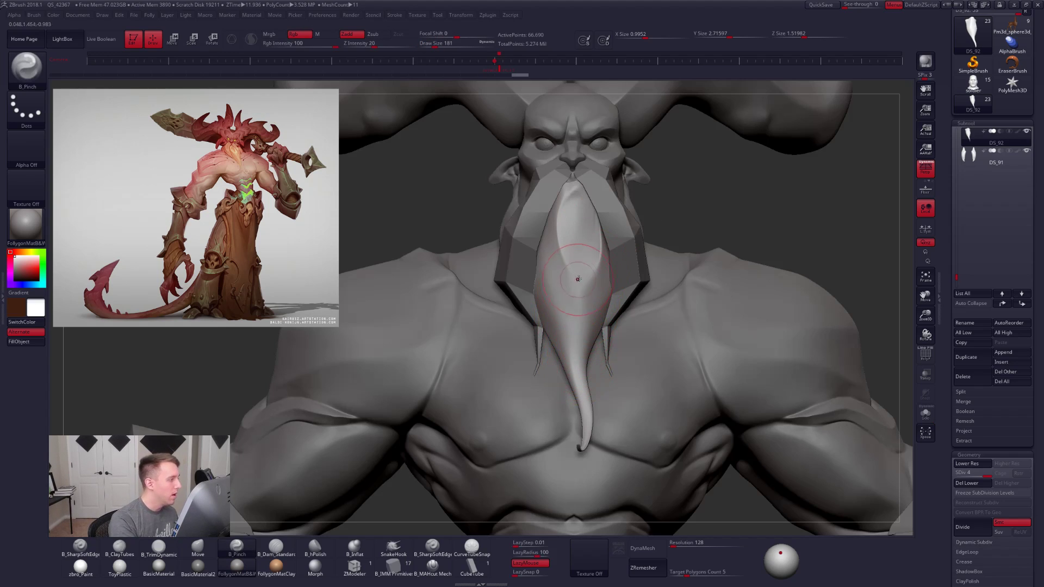
# Step: Flatten the plane beside the ridge on the strand's upper front with the B_TrimDynamic brush at draw size 160
pyautogui.press('s')
pyautogui.moveTo(582, 268); pyautogui.dragTo(598, 260, button='right')
pyautogui.press('space')
pyautogui.press('space')
pyautogui.press('3')
pyautogui.moveTo(578, 219); pyautogui.dragTo(574, 201, button='right')
pyautogui.press('space')
pyautogui.moveTo(582, 244); pyautogui.dragTo(584, 260)
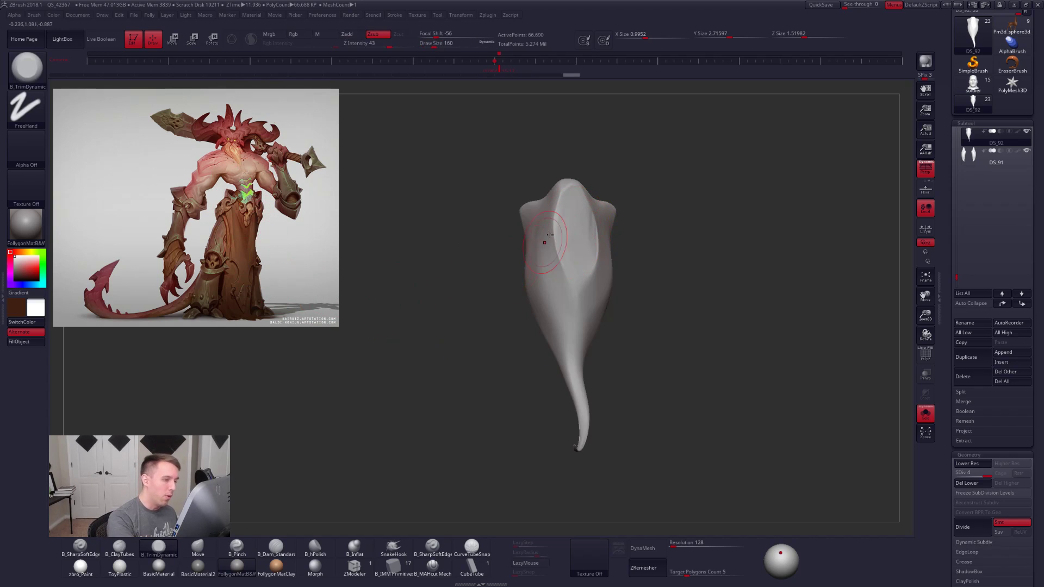
# Step: Tighten the edges of the flattened front plane and the tail with the B_Pinch brush at draw size 121
pyautogui.press('5')
pyautogui.press('space')
pyautogui.moveTo(560, 195); pyautogui.dragTo(554, 255)
pyautogui.moveTo(564, 337); pyautogui.dragTo(595, 205, button='right')
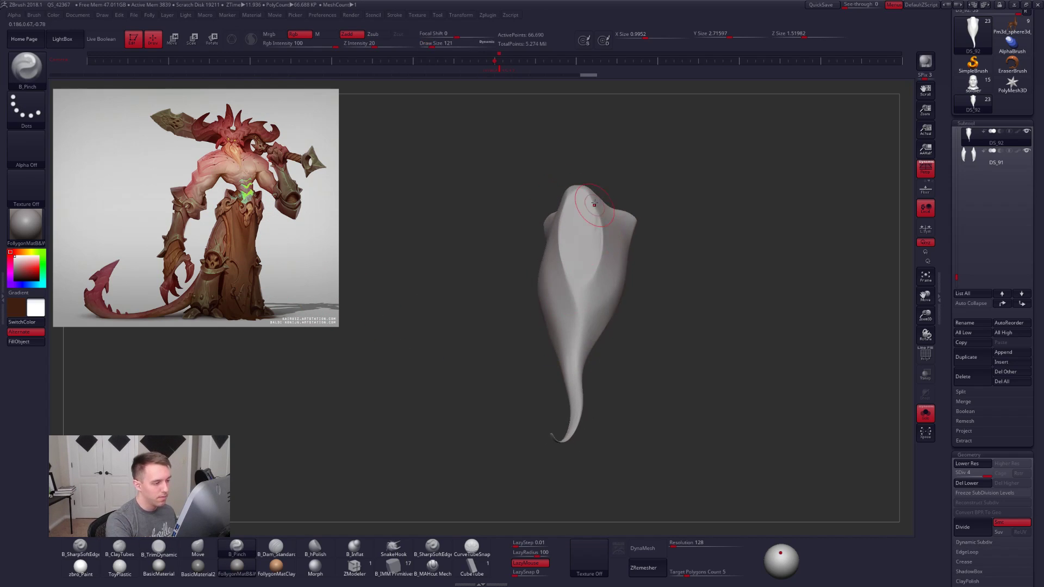
pyautogui.moveTo(557, 381); pyautogui.dragTo(568, 305, button='right')
pyautogui.moveTo(583, 429); pyautogui.dragTo(584, 434)
pyautogui.moveTo(584, 430)
pyautogui.mouseDown(button='right')
pyautogui.moveTo(580, 333)
pyautogui.moveTo(591, 350)
pyautogui.mouseUp(button='right')
# Step: Redisplay the full figure and pull the strand's top into a point under the nose with the Move brush
pyautogui.hotkey('alt', 's')
pyautogui.press(']')
pyautogui.press(']')
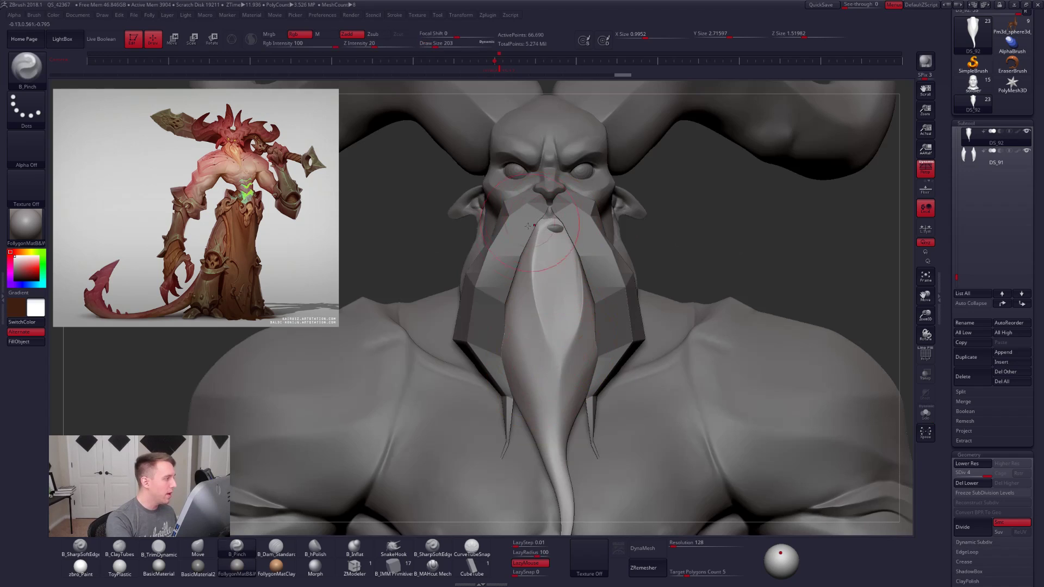
pyautogui.press('b')
pyautogui.press('m')
pyautogui.press('v')
pyautogui.press('space')
pyautogui.moveTo(554, 217)
pyautogui.mouseDown()
pyautogui.moveTo(550, 205)
pyautogui.moveTo(549, 252)
pyautogui.mouseUp()
pyautogui.press('space')
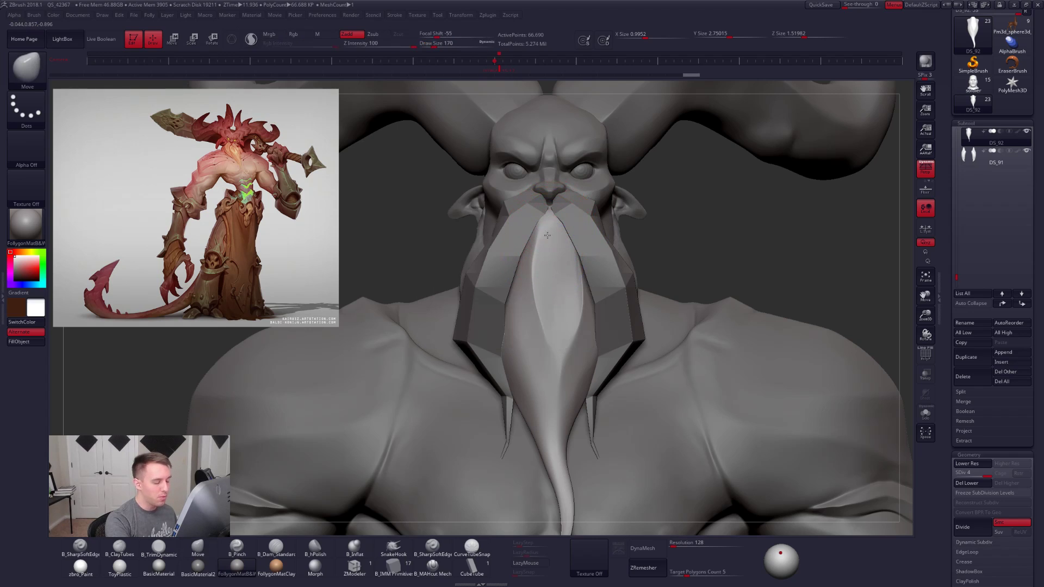
# Step: Isolate the strand, sharpen the edges of its front plane with B_Pinch at draw size 150, and redisplay the full figure
pyautogui.moveTo(583, 257)
pyautogui.mouseDown(button='right')
pyautogui.moveTo(599, 280)
pyautogui.moveTo(640, 254)
pyautogui.moveTo(597, 208)
pyautogui.moveTo(612, 225)
pyautogui.mouseUp(button='right')
pyautogui.hotkey('alt', 's')
pyautogui.press('space')
pyautogui.press('shift')
pyautogui.press('5')
pyautogui.press('space')
pyautogui.moveTo(565, 234); pyautogui.dragTo(561, 234)
pyautogui.moveTo(566, 287); pyautogui.dragTo(560, 315)
pyautogui.moveTo(560, 305); pyautogui.dragTo(583, 272, button='right')
pyautogui.press('space')
pyautogui.moveTo(582, 303); pyautogui.dragTo(586, 303)
pyautogui.moveTo(580, 256); pyautogui.dragTo(564, 321)
pyautogui.moveTo(560, 304)
pyautogui.keyDown('ctrl'); pyautogui.mouseDown(button='right')
pyautogui.moveTo(531, 317)
pyautogui.moveTo(584, 306)
pyautogui.mouseUp(button='right'); pyautogui.keyUp('ctrl')
pyautogui.hotkey('shift', 's')
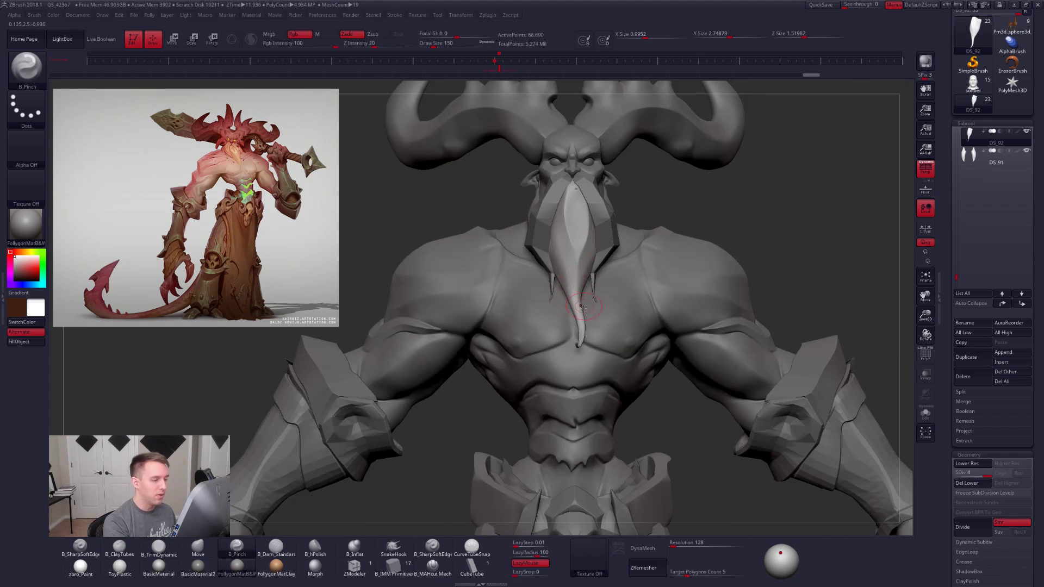
# Step: Isolate the central beard strand at subdivision level 1 and mask everything except its lower tip
pyautogui.press('b')
pyautogui.press('m')
pyautogui.press('v')
pyautogui.press('space')
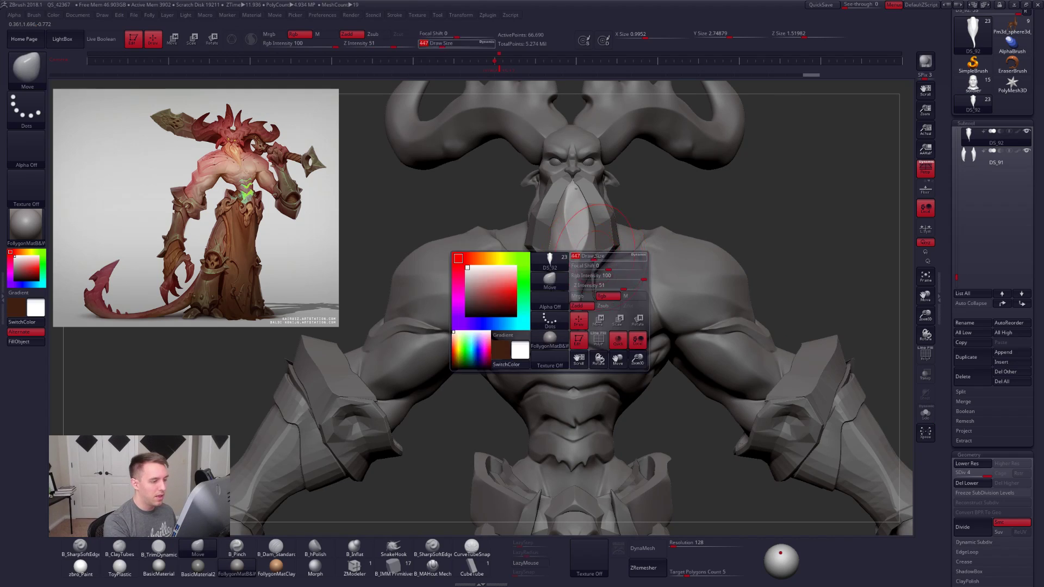
pyautogui.hotkey('shift', 'd')
pyautogui.hotkey('shift', 'd')
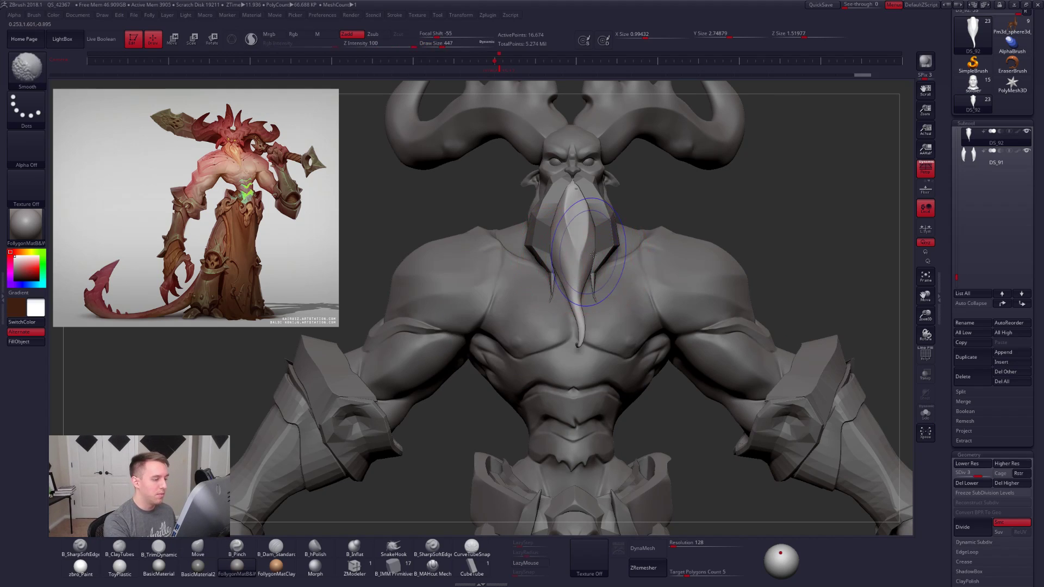
pyautogui.hotkey('shift', 's')
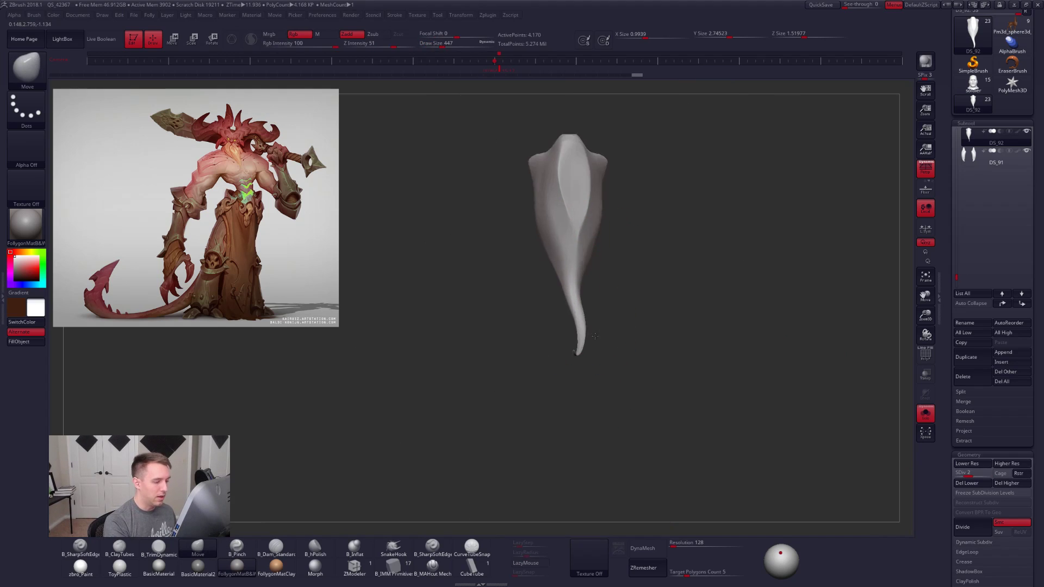
pyautogui.hotkey('shift', 'd')
pyautogui.press('ctrl')
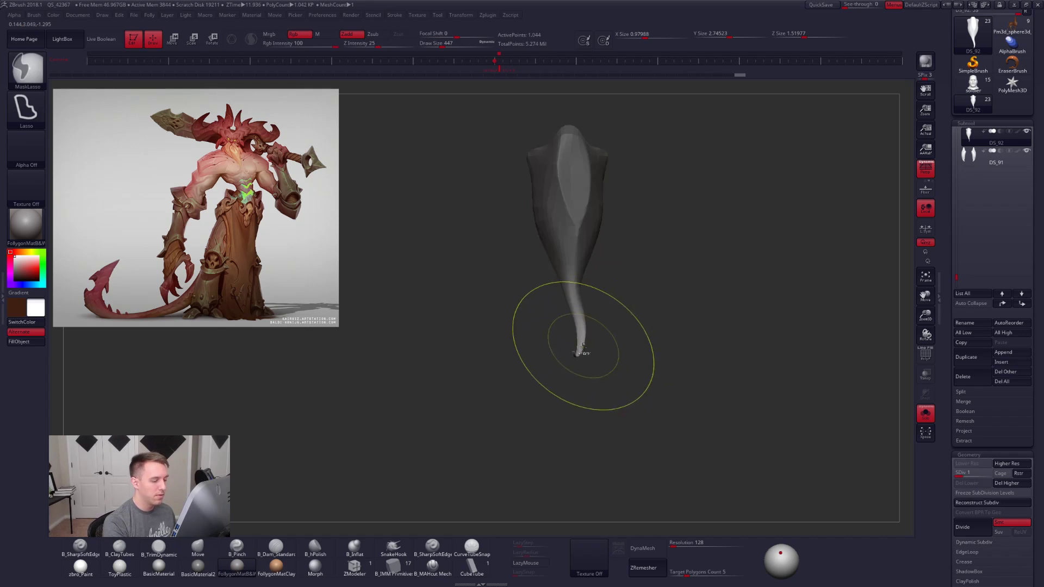
# Step: Rotate the unmasked tip of the beard strand sideways with a vertical transpose line
pyautogui.press('r')
pyautogui.moveTo(582, 362); pyautogui.dragTo(582, 420)
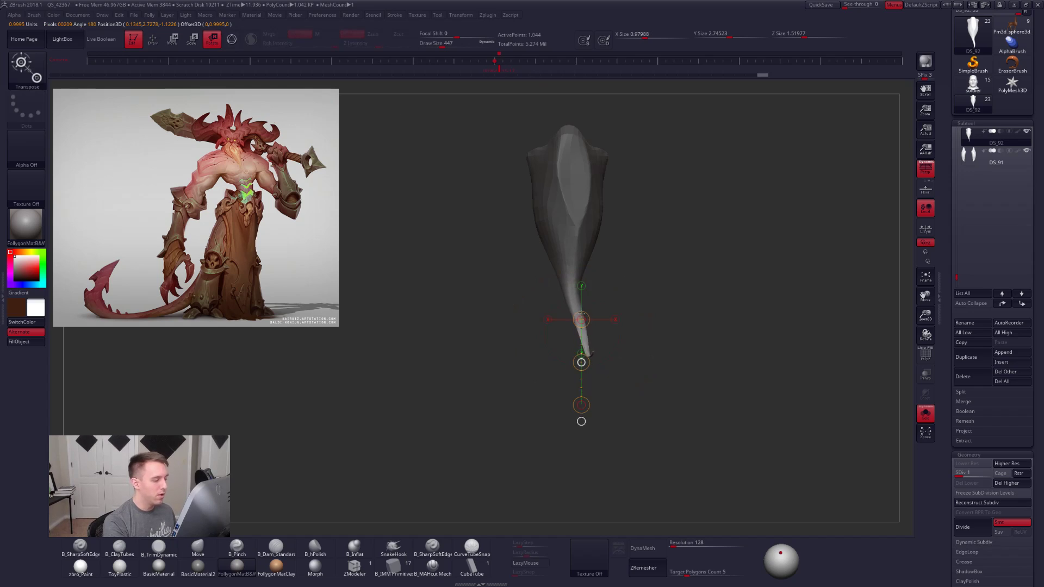
pyautogui.press('q')
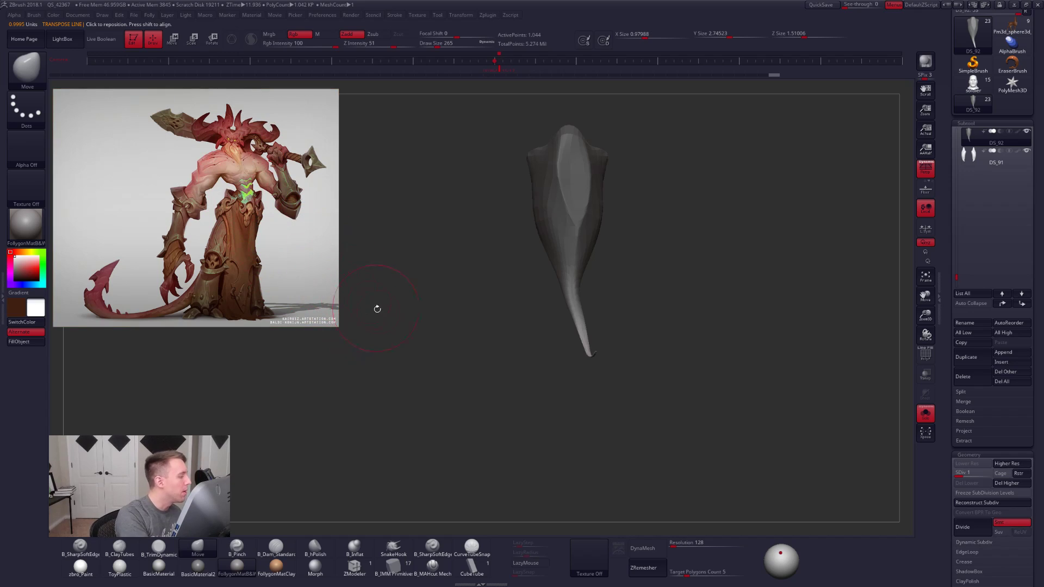
# Step: Curve the strand's tip against the chest with the Move brush at draw size 265 and clear the mask
pyautogui.hotkey('alt', 's')
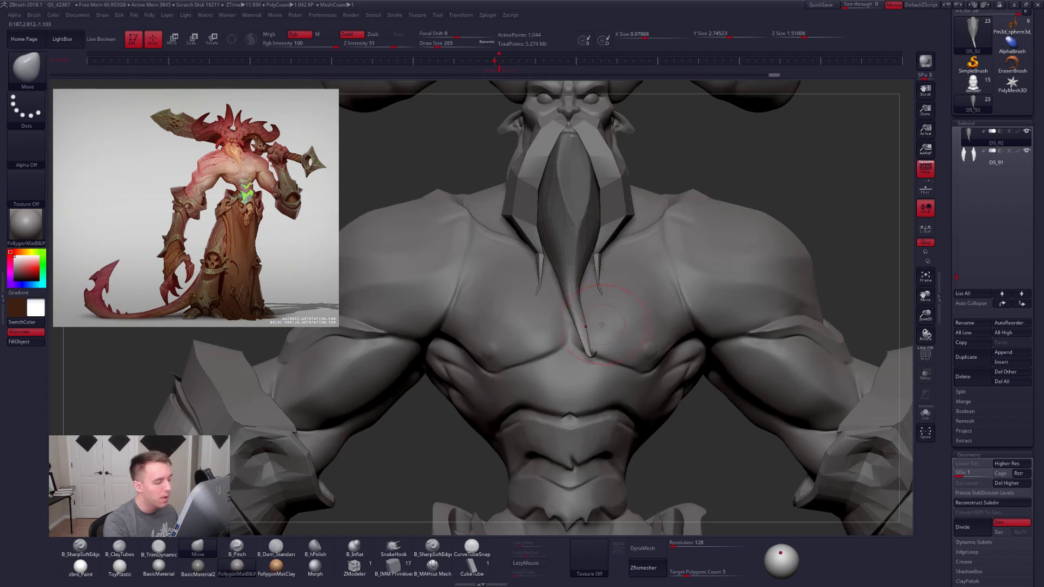
pyautogui.moveTo(585, 329); pyautogui.dragTo(579, 328)
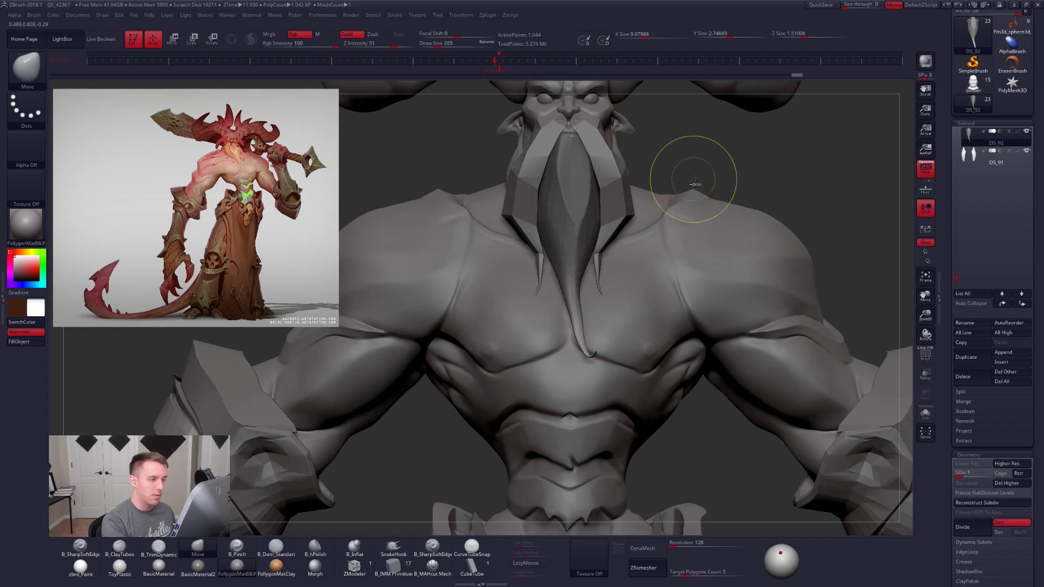
pyautogui.keyDown('ctrl'); pyautogui.moveTo(690, 184); pyautogui.dragTo(707, 197); pyautogui.keyUp('ctrl')
pyautogui.moveTo(574, 329); pyautogui.dragTo(578, 315)
pyautogui.keyDown('ctrl'); pyautogui.moveTo(570, 292); pyautogui.dragTo(624, 324, button='right'); pyautogui.keyUp('ctrl')
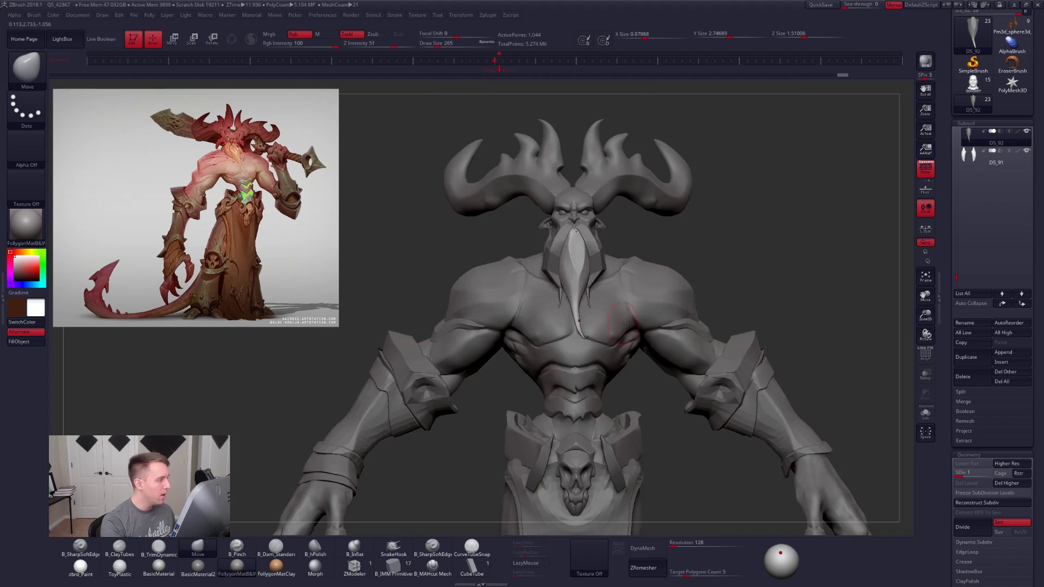
# Step: Select the body, compare the whole figure with the concept, and enlarge the Move brush to draw size 335
pyautogui.keyDown('alt'); pyautogui.click(644, 309); pyautogui.keyUp('alt')
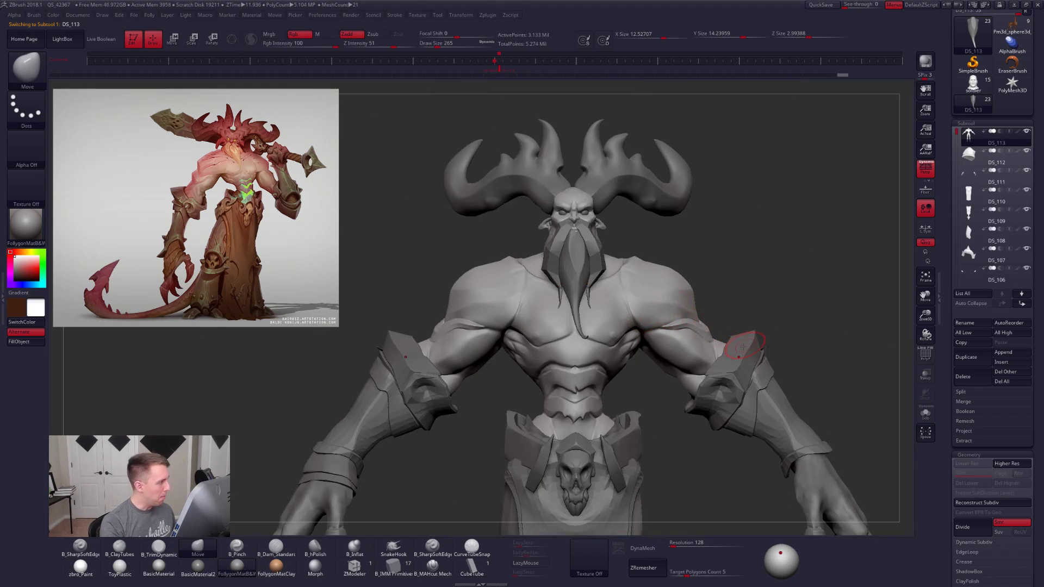
pyautogui.keyDown('ctrl'); pyautogui.moveTo(752, 348); pyautogui.dragTo(767, 410, button='right'); pyautogui.keyUp('ctrl')
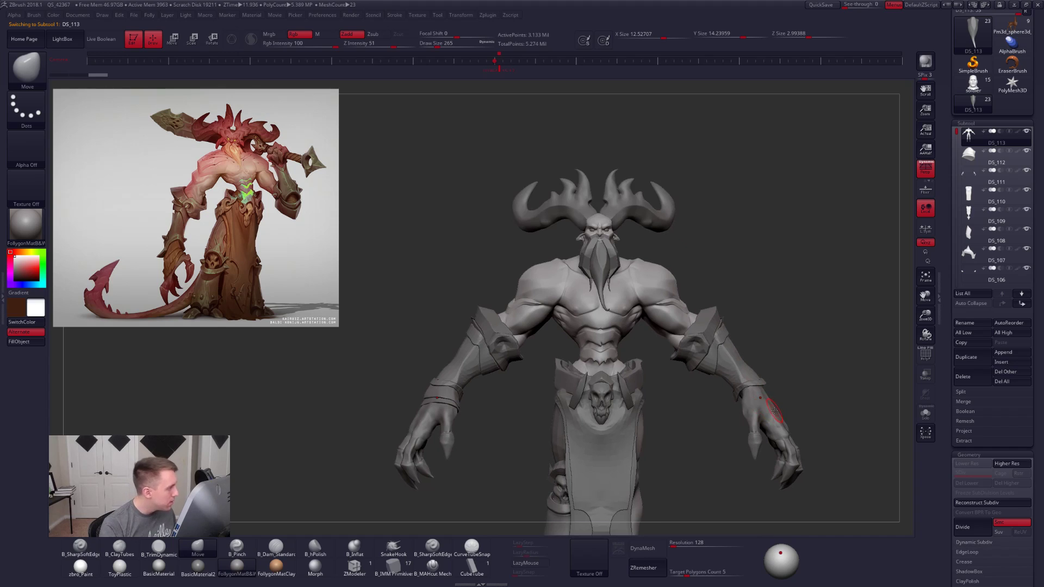
pyautogui.hotkey('alt', 's')
pyautogui.keyDown('ctrl'); pyautogui.moveTo(639, 268); pyautogui.dragTo(634, 282, button='right'); pyautogui.keyUp('ctrl')
pyautogui.hotkey('alt', 's')
pyautogui.press(']')
pyautogui.press(']')
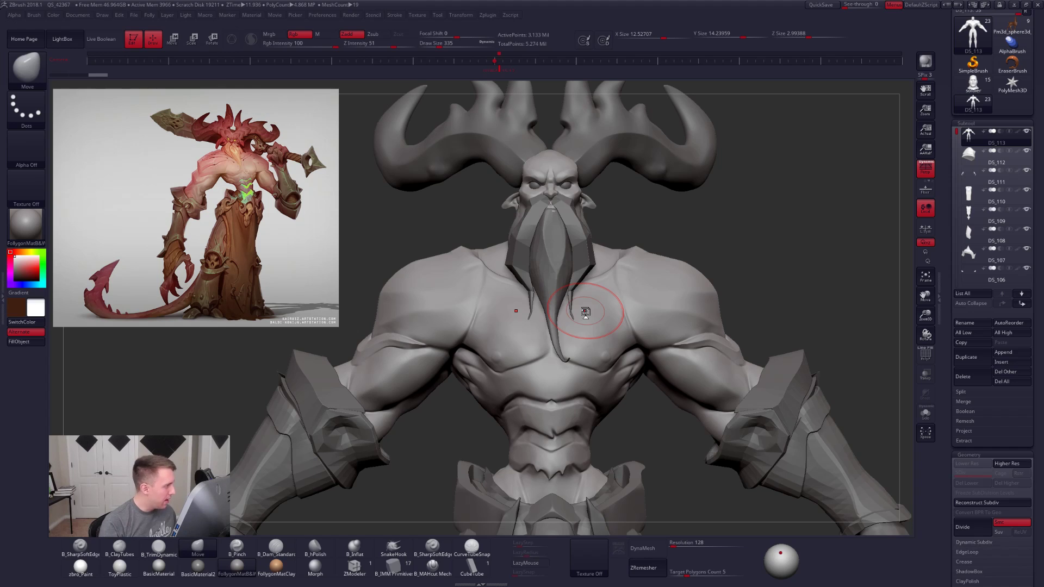
# Step: Select the rear side beard pieces and push them outward beside the neck with the Move brush at draw size 519
pyautogui.keyDown('alt'); pyautogui.click(586, 257); pyautogui.keyUp('alt')
pyautogui.moveTo(625, 270); pyautogui.dragTo(597, 259, button='right')
pyautogui.keyDown('alt'); pyautogui.click(599, 246); pyautogui.keyUp('alt')
pyautogui.keyDown('alt'); pyautogui.click(598, 262); pyautogui.keyUp('alt')
pyautogui.press('space')
pyautogui.moveTo(601, 264); pyautogui.dragTo(608, 263)
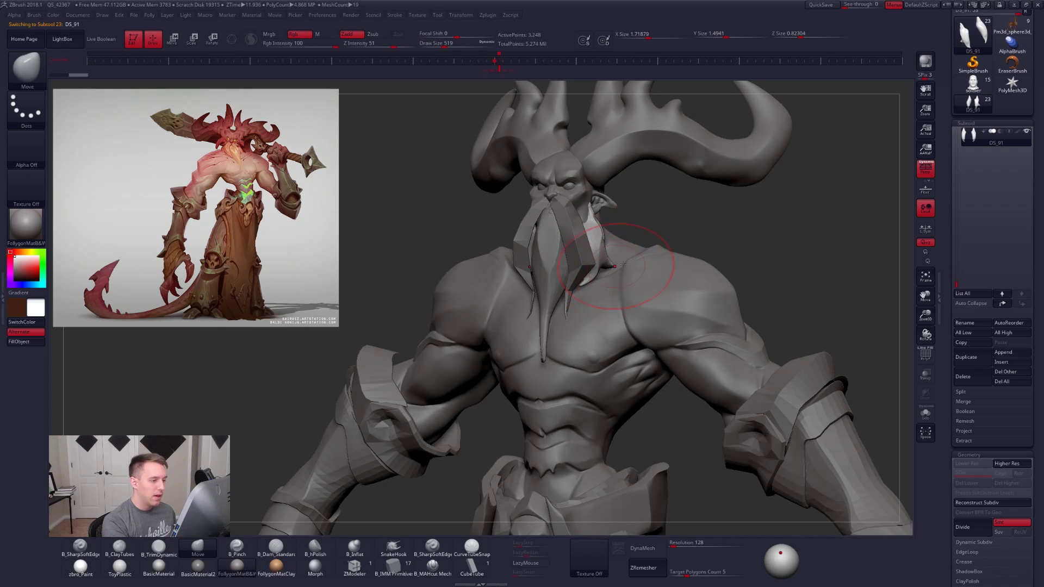
pyautogui.keyDown('shift'); pyautogui.moveTo(630, 254); pyautogui.dragTo(660, 254, button='right'); pyautogui.keyUp('shift')
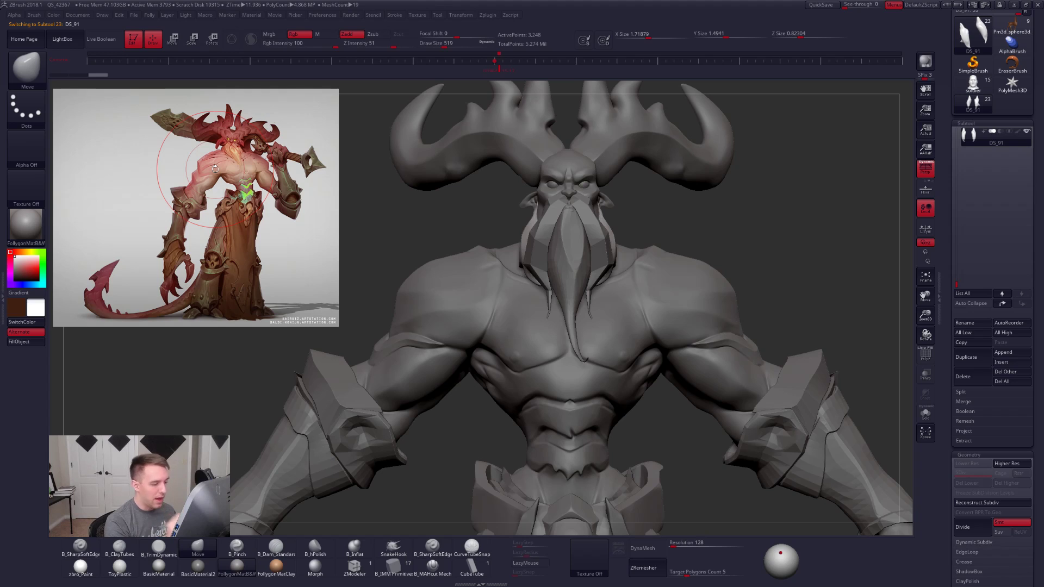
# Step: Select the body and reshape the trapezius area between neck and shoulders with the Move brush at draw size 595
pyautogui.keyDown('alt'); pyautogui.click(612, 294); pyautogui.keyUp('alt')
pyautogui.press('space')
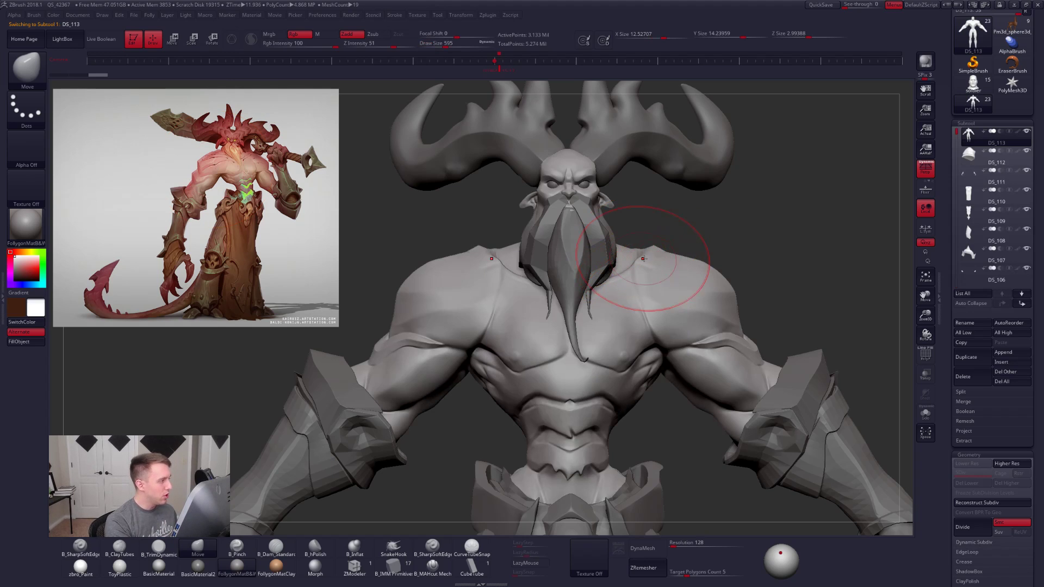
pyautogui.moveTo(641, 261); pyautogui.dragTo(642, 256)
pyautogui.hotkey('alt', 's')
pyautogui.keyDown('shift'); pyautogui.moveTo(642, 263); pyautogui.dragTo(639, 226, button='right'); pyautogui.keyUp('shift')
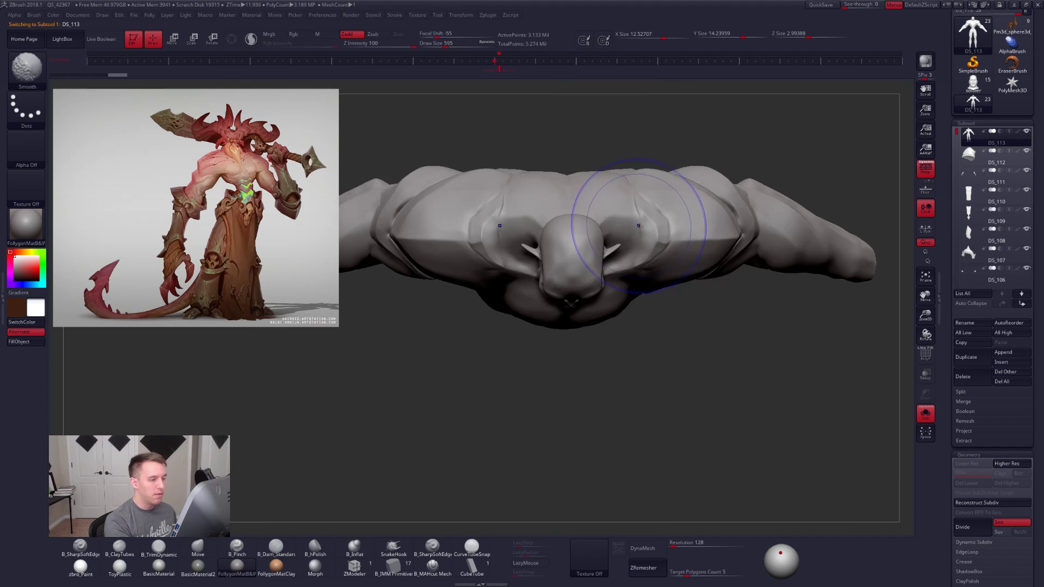
pyautogui.moveTo(638, 226); pyautogui.dragTo(647, 228)
pyautogui.moveTo(647, 234); pyautogui.dragTo(610, 211, button='right')
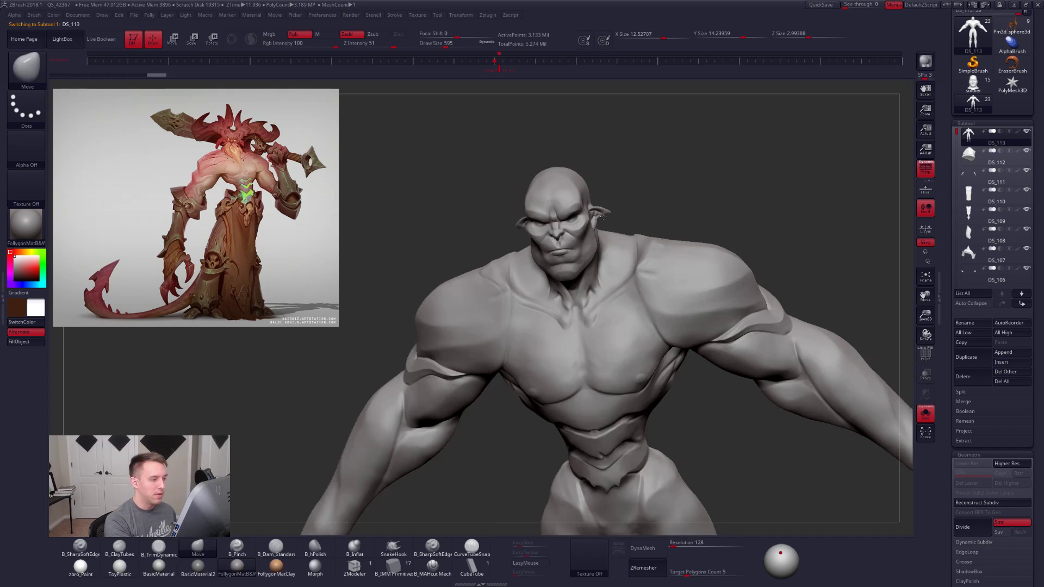
# Step: Redisplay the full figure and shift the side beard piece inward beside the neck with the Move brush
pyautogui.hotkey('alt', 's')
pyautogui.keyDown('alt'); pyautogui.click(614, 263); pyautogui.keyUp('alt')
pyautogui.press('space')
pyautogui.moveTo(612, 253)
pyautogui.mouseDown()
pyautogui.moveTo(624, 259)
pyautogui.moveTo(586, 255)
pyautogui.mouseUp()
pyautogui.moveTo(419, 234)
pyautogui.mouseDown()
pyautogui.moveTo(511, 251)
pyautogui.moveTo(558, 279)
pyautogui.moveTo(547, 257)
pyautogui.moveTo(539, 263)
pyautogui.mouseUp()
# Step: Select the body and redisplay the full figure, adjusting the trapezius beside the beard with the Move brush at draw size 335
pyautogui.keyDown('alt'); pyautogui.click(509, 252); pyautogui.keyUp('alt')
pyautogui.hotkey('ctrl', 'shift', 's')
pyautogui.hotkey('ctrl', 'shift', 's')
pyautogui.moveTo(375, 272)
pyautogui.mouseDown()
pyautogui.moveTo(549, 312)
pyautogui.moveTo(629, 303)
pyautogui.mouseUp()
pyautogui.keyDown('alt'); pyautogui.click(536, 269); pyautogui.keyUp('alt')
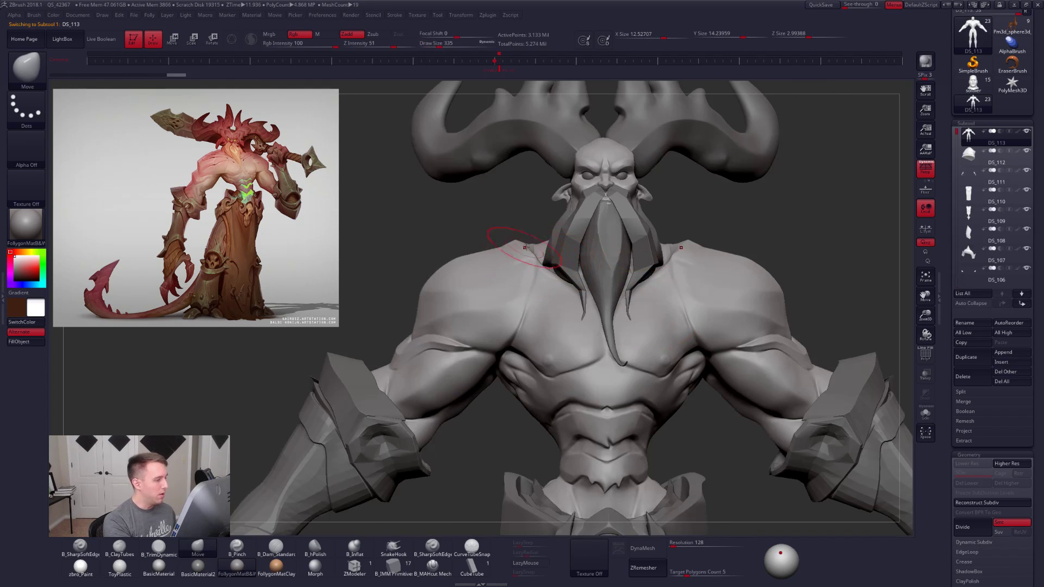
pyautogui.hotkey('ctrl', 'shift', 's')
# Step: Reshape the trapezius slope between the neck and shoulders with the Move brush
pyautogui.moveTo(527, 320); pyautogui.dragTo(529, 430, button='right')
pyautogui.press('space')
pyautogui.moveTo(525, 233); pyautogui.dragTo(533, 310)
pyautogui.press('5')
pyautogui.press('4')
pyautogui.press('space')
pyautogui.moveTo(513, 240); pyautogui.dragTo(521, 241)
pyautogui.moveTo(601, 272); pyautogui.dragTo(612, 95, button='right')
# Step: Adjust the shoulders and upper back with the Move brush at draw size 576
pyautogui.press('space')
pyautogui.moveTo(704, 302); pyautogui.dragTo(711, 303)
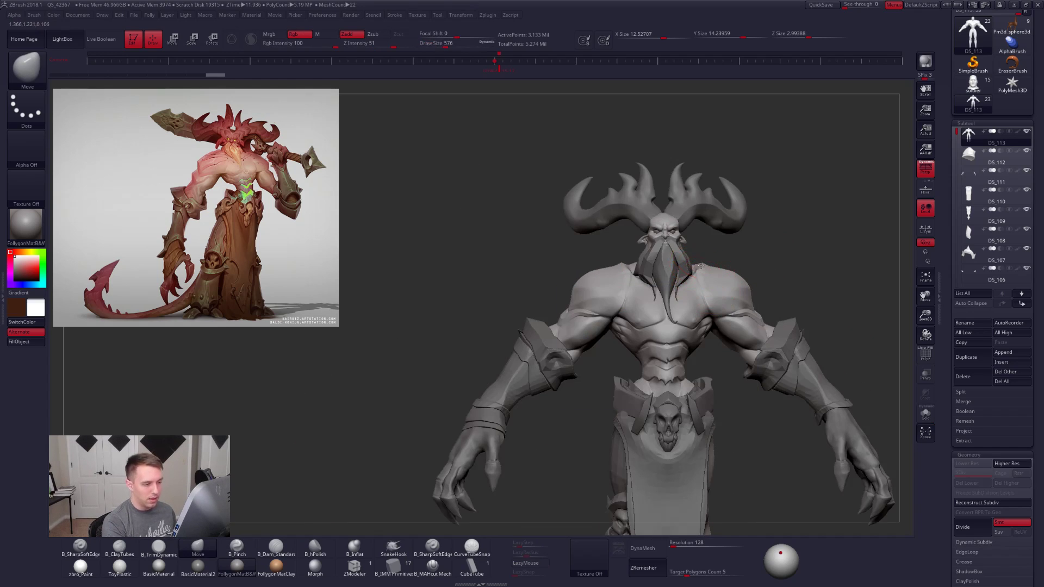
pyautogui.moveTo(701, 265); pyautogui.dragTo(707, 274)
pyautogui.moveTo(708, 275); pyautogui.dragTo(595, 281, button='right')
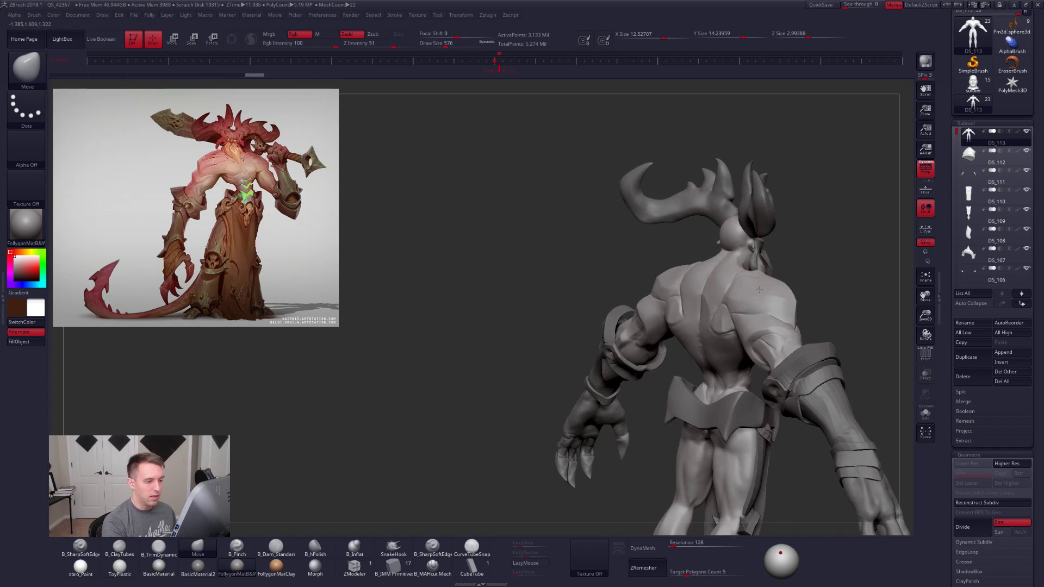
pyautogui.keyDown('shift'); pyautogui.moveTo(761, 294); pyautogui.dragTo(742, 279, button='right'); pyautogui.keyUp('shift')
pyautogui.moveTo(733, 282); pyautogui.dragTo(724, 305)
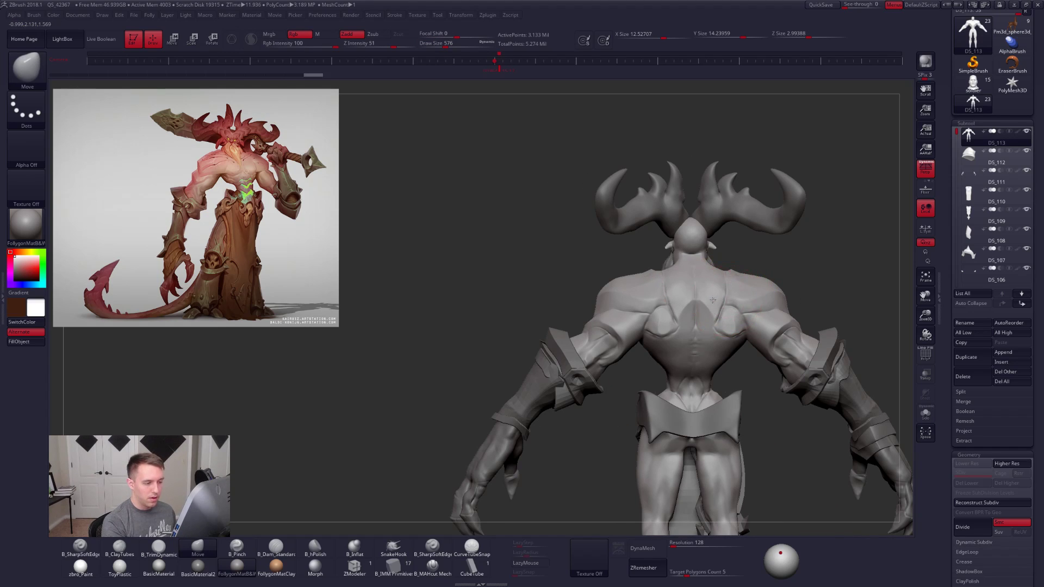
pyautogui.moveTo(696, 330)
pyautogui.mouseDown(button='right')
pyautogui.moveTo(609, 322)
pyautogui.moveTo(653, 314)
pyautogui.mouseUp(button='right')
# Step: Isolate the body and reshape the area where the chest meets the armpit with the Move brush at draw size 292
pyautogui.press('space')
pyautogui.moveTo(598, 366)
pyautogui.keyDown('alt'); pyautogui.mouseDown(button='right')
pyautogui.moveTo(617, 350)
pyautogui.moveTo(553, 371)
pyautogui.mouseUp(button='right'); pyautogui.keyUp('alt')
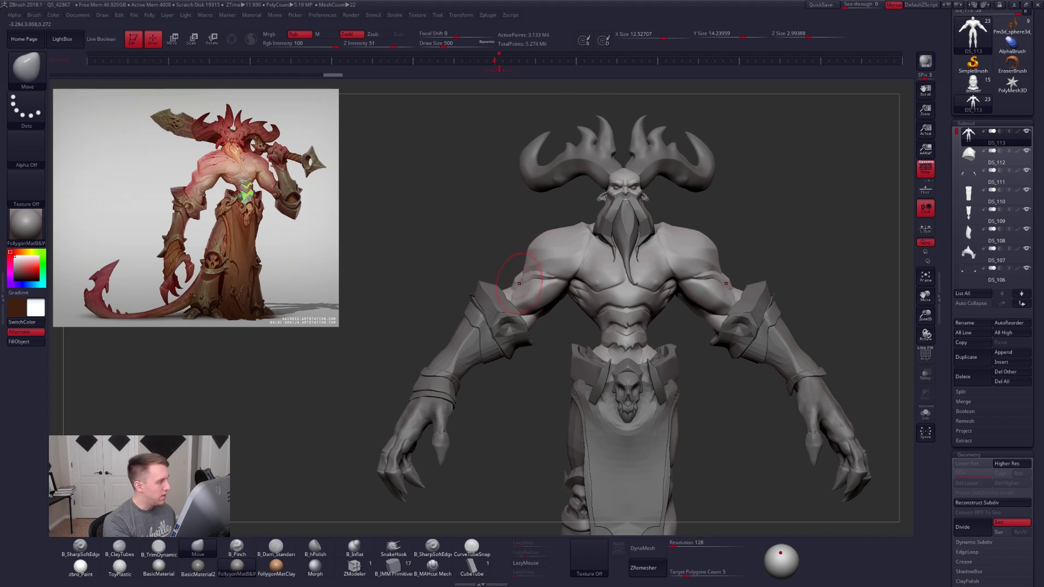
pyautogui.moveTo(633, 297)
pyautogui.mouseDown(button='right')
pyautogui.moveTo(653, 296)
pyautogui.moveTo(631, 288)
pyautogui.mouseUp(button='right')
pyautogui.hotkey('alt', 's')
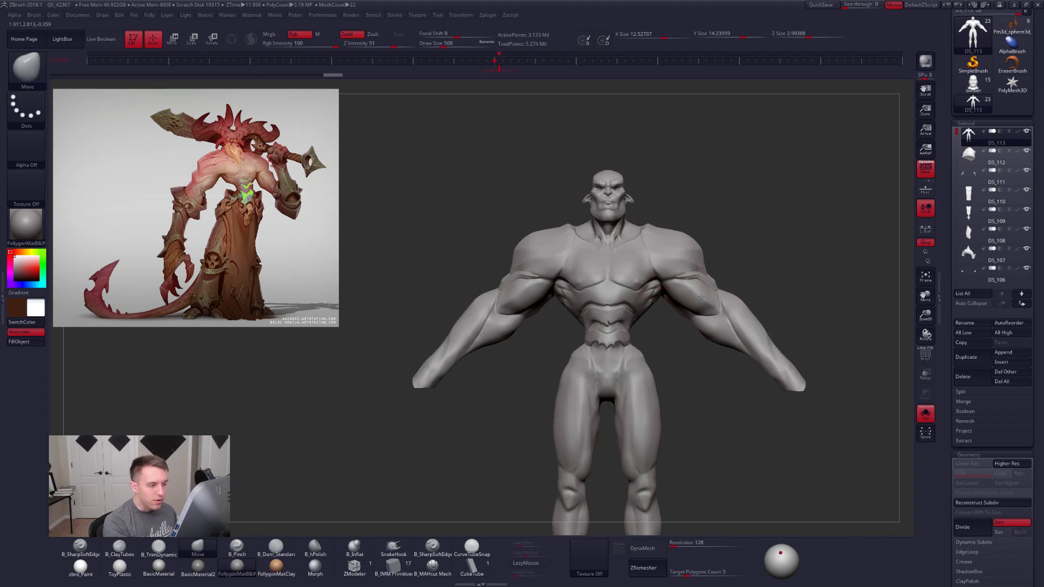
pyautogui.keyDown('ctrl'); pyautogui.moveTo(659, 242); pyautogui.dragTo(663, 280, button='right'); pyautogui.keyUp('ctrl')
pyautogui.press('space')
pyautogui.click(651, 281)
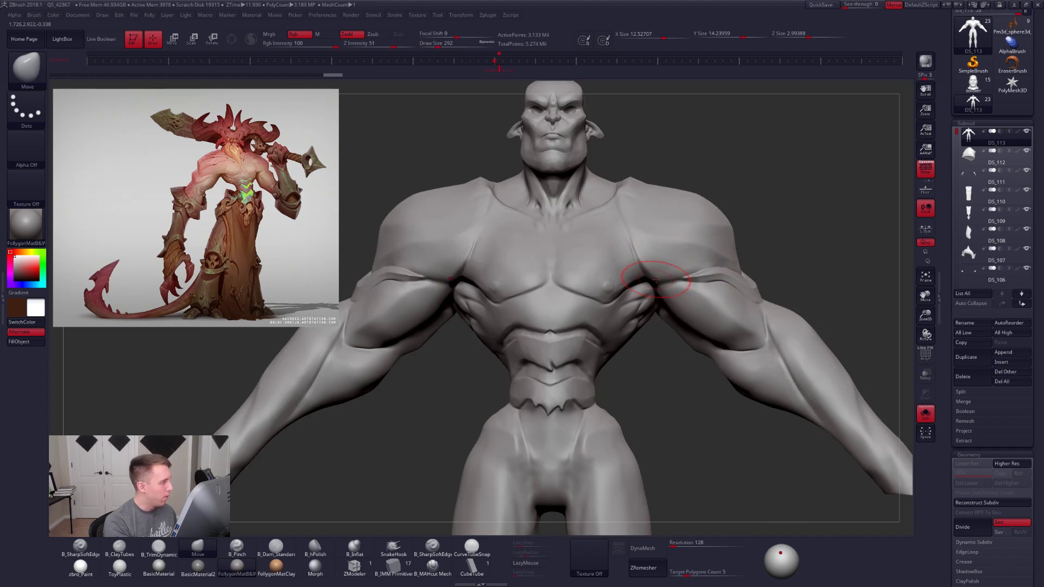
pyautogui.moveTo(668, 271)
pyautogui.keyDown('ctrl'); pyautogui.keyDown('alt'); pyautogui.mouseDown()
pyautogui.moveTo(626, 262)
pyautogui.moveTo(646, 296)
pyautogui.mouseUp(); pyautogui.keyUp('alt'); pyautogui.keyUp('ctrl')
pyautogui.hotkey('ctrl', 'h')
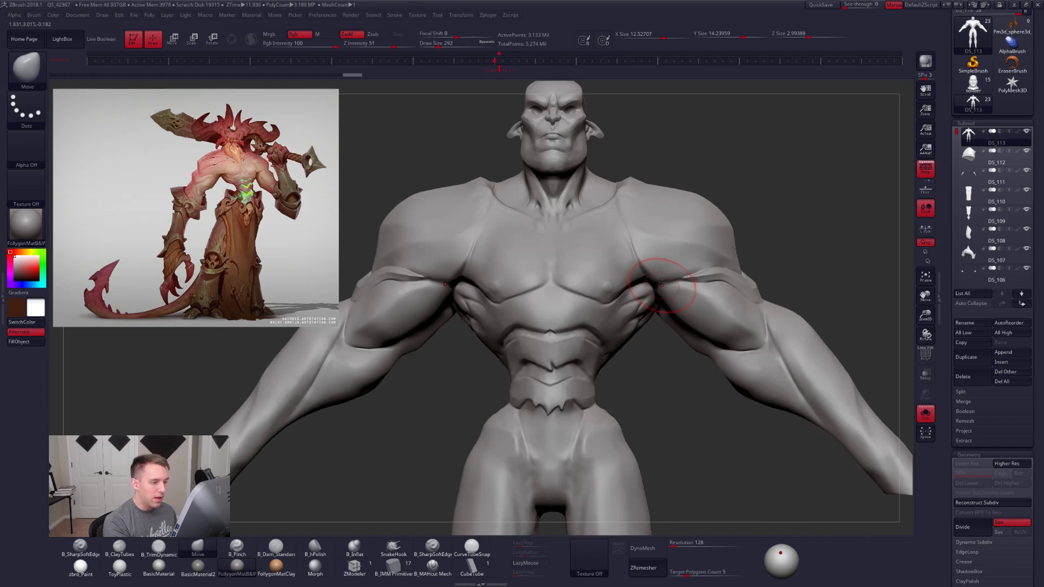
# Step: Adjust the armpit from below at draw size 203 and mark the upper arm on the concept with a Transpose line
pyautogui.moveTo(664, 267); pyautogui.dragTo(660, 232, button='right')
pyautogui.press('space')
pyautogui.click(668, 275)
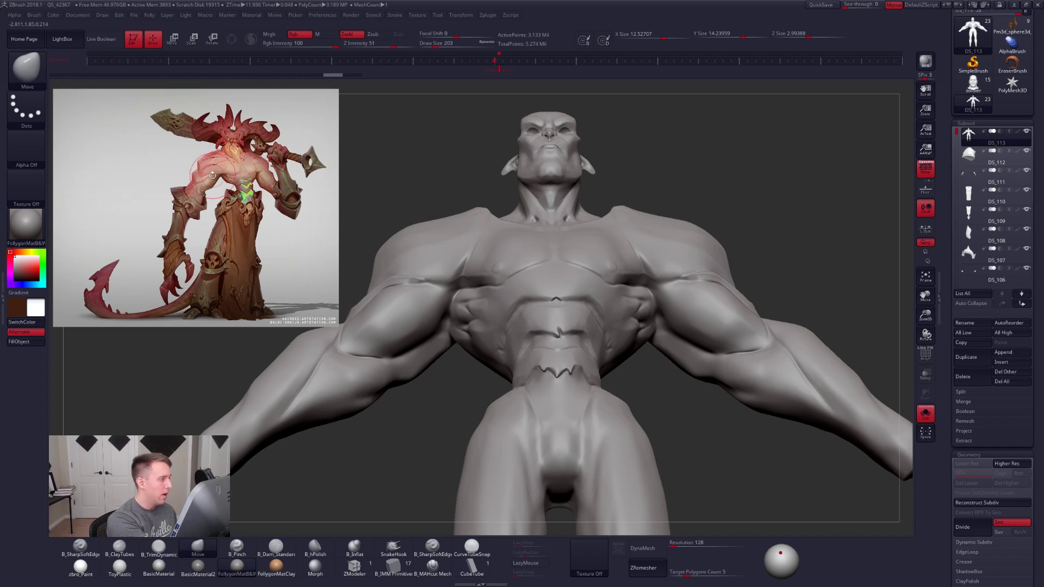
pyautogui.press('w')
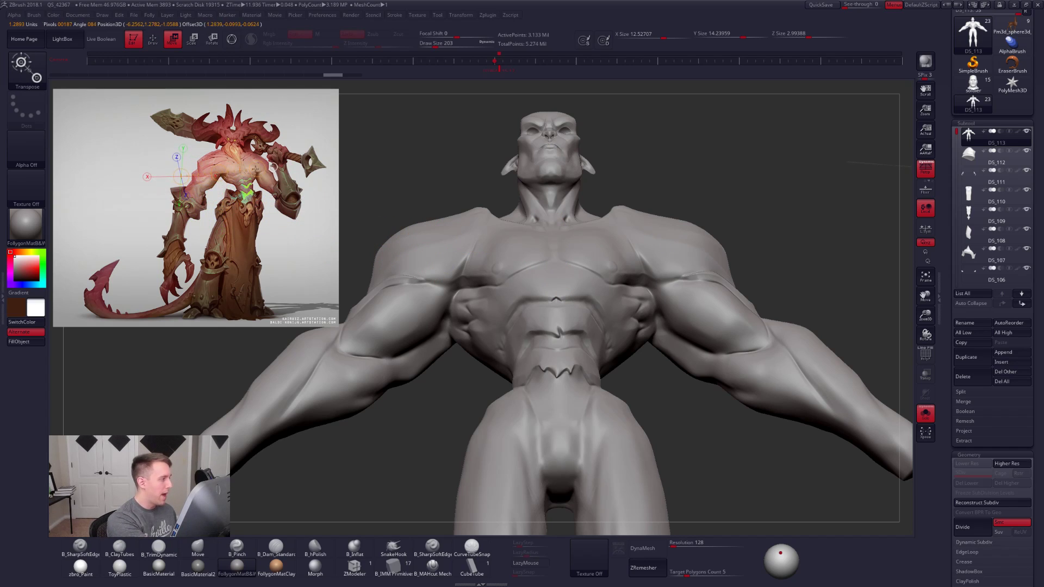
pyautogui.press('q')
# Step: Pinch the crease between chest and armpit with the B_Pinch brush
pyautogui.press('space')
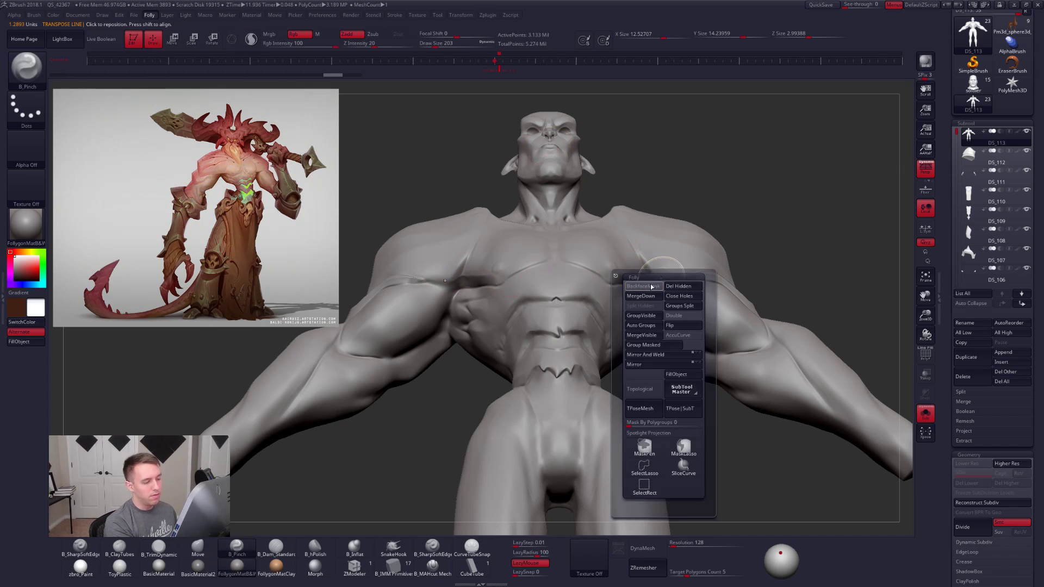
pyautogui.press('space')
pyautogui.moveTo(672, 261); pyautogui.dragTo(630, 271)
# Step: Pull the outer chest into the armpit with the Move brush at draw size 239
pyautogui.press('b')
pyautogui.press('m')
pyautogui.press('v')
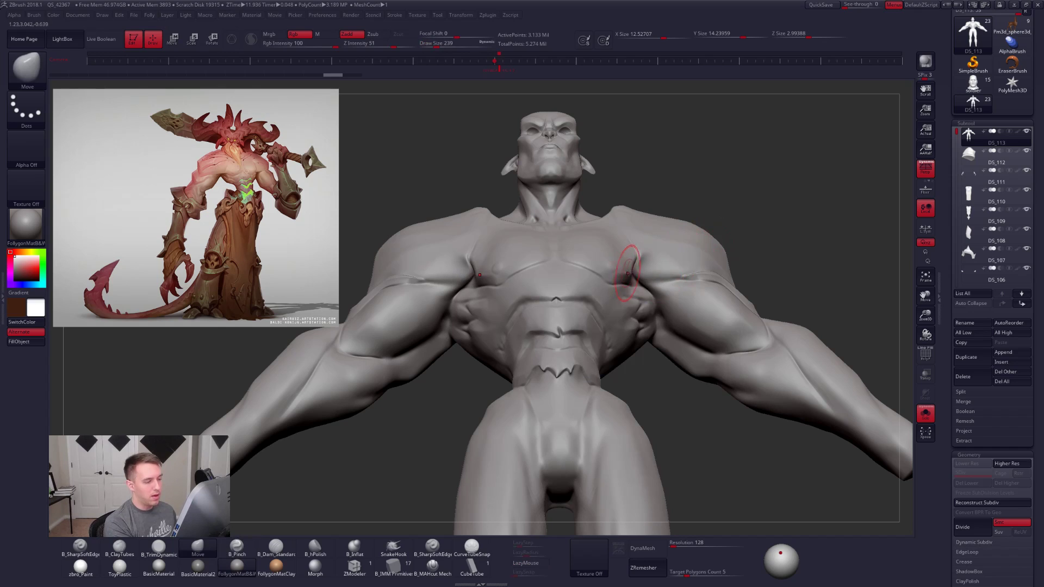
pyautogui.press('space')
pyautogui.press('space')
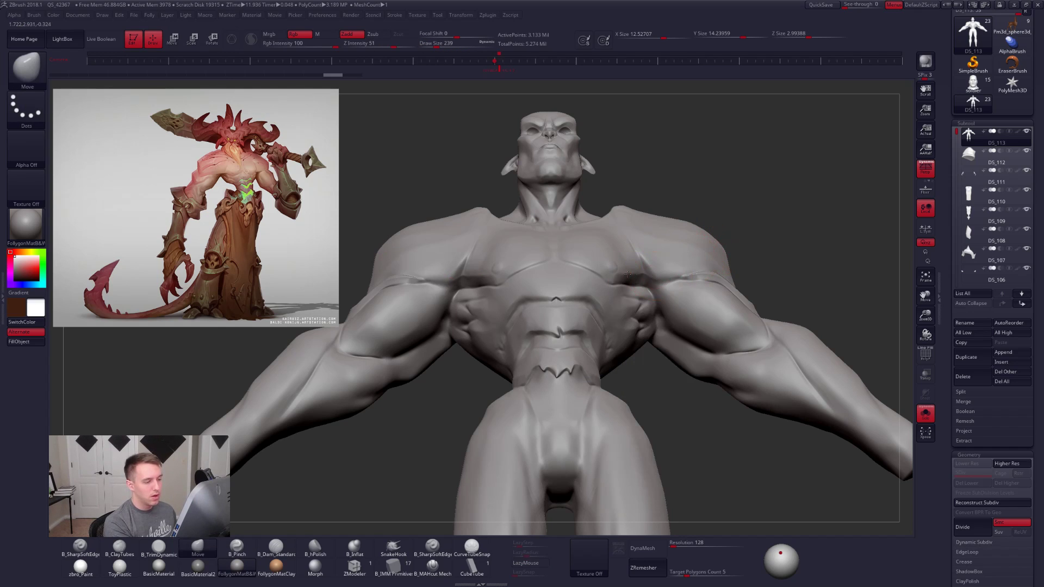
pyautogui.moveTo(608, 264); pyautogui.dragTo(609, 265)
pyautogui.moveTo(658, 271)
pyautogui.mouseDown(button='right')
pyautogui.moveTo(615, 283)
pyautogui.moveTo(609, 305)
pyautogui.moveTo(626, 300)
pyautogui.mouseUp(button='right')
pyautogui.moveTo(650, 274); pyautogui.dragTo(634, 280)
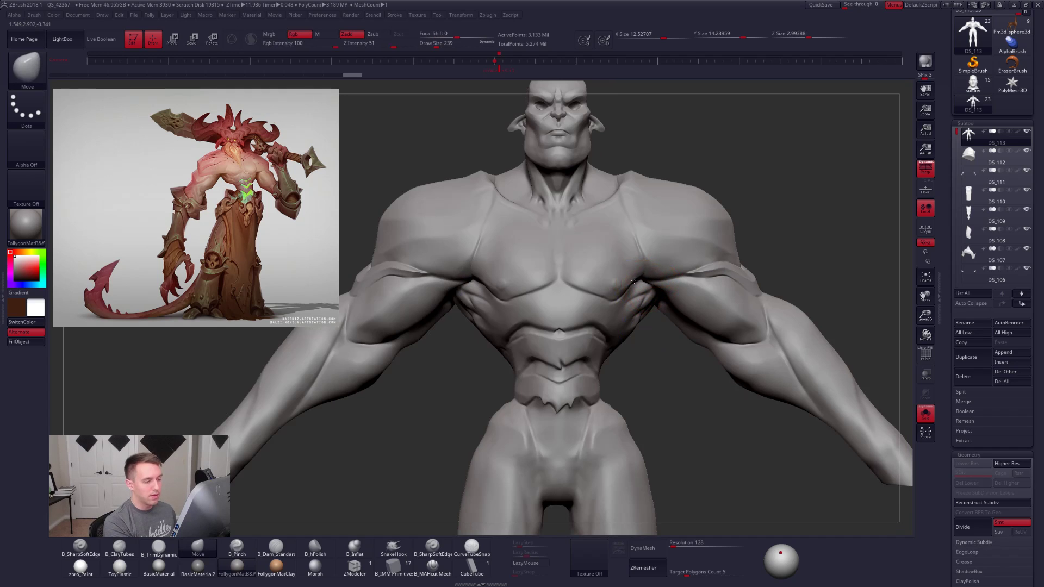
pyautogui.moveTo(635, 291)
pyautogui.mouseDown(button='right')
pyautogui.moveTo(648, 272)
pyautogui.moveTo(650, 305)
pyautogui.moveTo(671, 337)
pyautogui.mouseUp(button='right')
# Step: DynaMesh the body at resolution 128, then tighten and smooth the armpit creases with B_Pinch at draw size 140
pyautogui.click(642, 543)
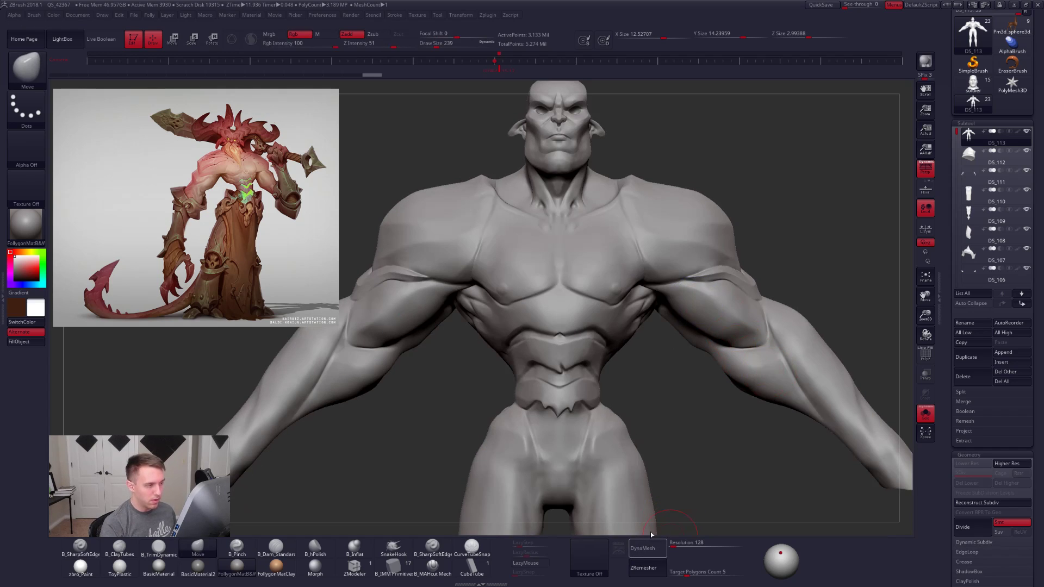
pyautogui.moveTo(710, 357); pyautogui.dragTo(674, 261, button='right')
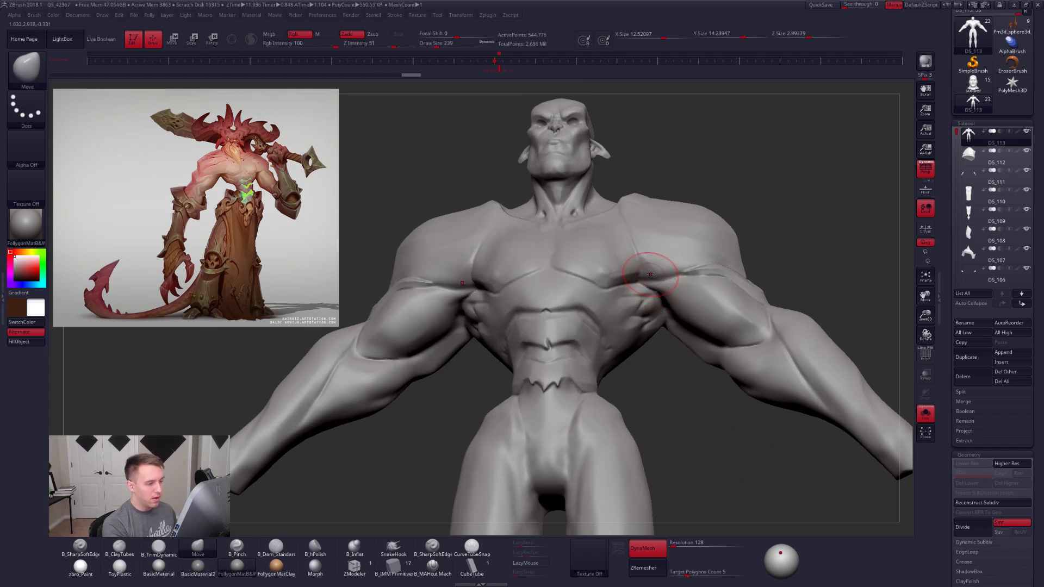
pyautogui.press('p')
pyautogui.moveTo(656, 278); pyautogui.dragTo(653, 269, button='right')
pyautogui.moveTo(693, 267); pyautogui.dragTo(732, 273)
pyautogui.moveTo(610, 271); pyautogui.dragTo(621, 272)
pyautogui.moveTo(670, 275); pyautogui.dragTo(667, 270, button='right')
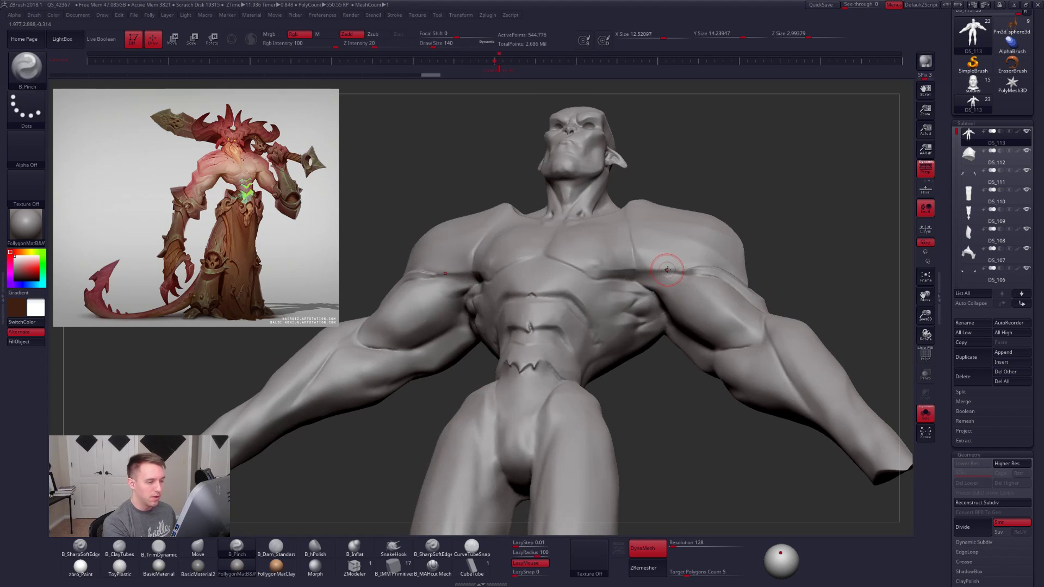
pyautogui.moveTo(591, 266); pyautogui.dragTo(517, 305, button='right')
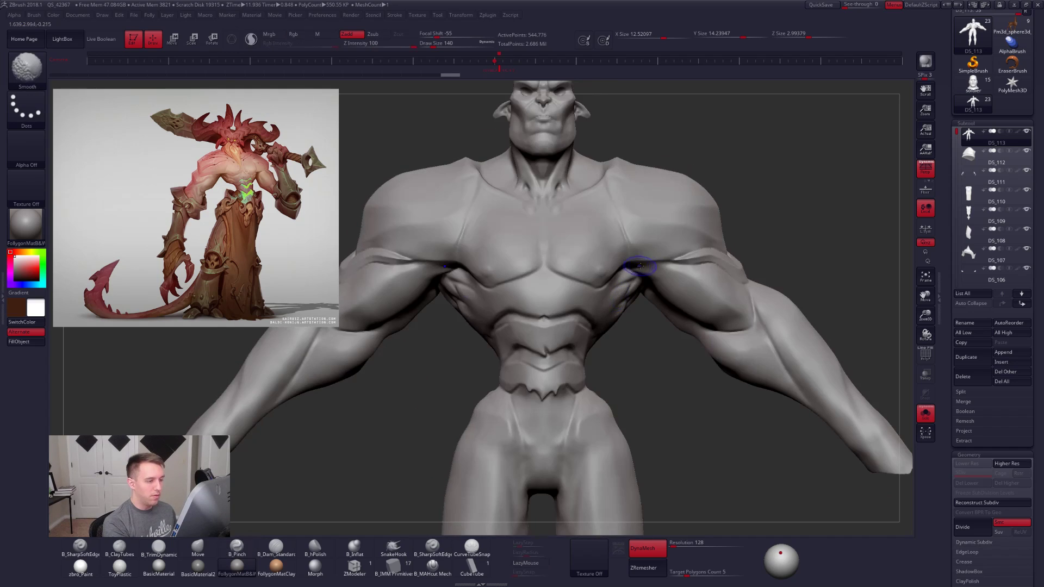
pyautogui.moveTo(466, 282); pyautogui.dragTo(454, 274, button='right')
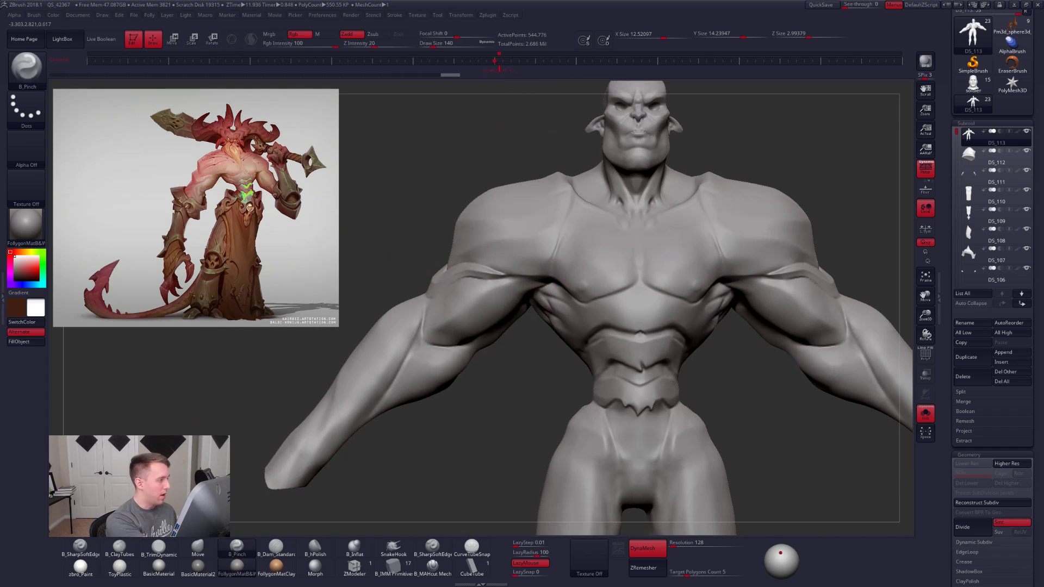
# Step: Flatten the upper arm just below the deltoid with the B_TrimDynamic brush at draw size 181
pyautogui.moveTo(554, 298); pyautogui.dragTo(550, 315, button='right')
pyautogui.press('space')
pyautogui.press('3')
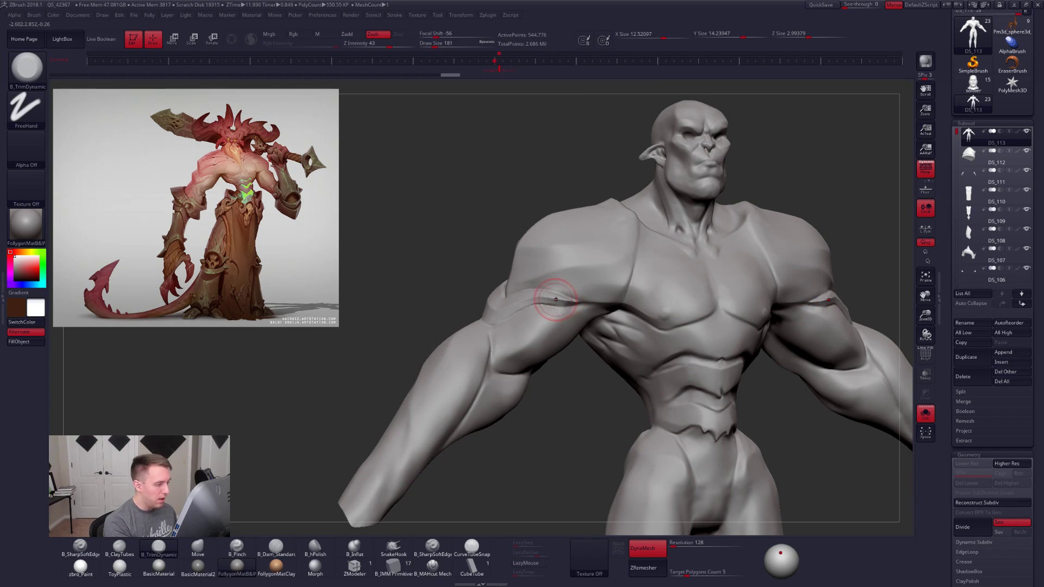
pyautogui.moveTo(549, 321); pyautogui.dragTo(552, 311, button='right')
pyautogui.moveTo(528, 308)
pyautogui.mouseDown()
pyautogui.moveTo(490, 295)
pyautogui.moveTo(496, 270)
pyautogui.mouseUp()
# Step: Adjust the outer upper arm below the deltoid with the Move brush
pyautogui.press('b')
pyautogui.press('m')
pyautogui.press('v')
pyautogui.hotkey('ctrl', 'f')
pyautogui.click(495, 308)
# Step: Sharpen the muscle ridges below the deltoid with the B_Pinch brush at draw size 192
pyautogui.press('s')
pyautogui.press('b')
pyautogui.press('p')
pyautogui.press('i')
pyautogui.keyDown('ctrl'); pyautogui.moveTo(482, 290); pyautogui.dragTo(524, 314, button='right'); pyautogui.keyUp('ctrl')
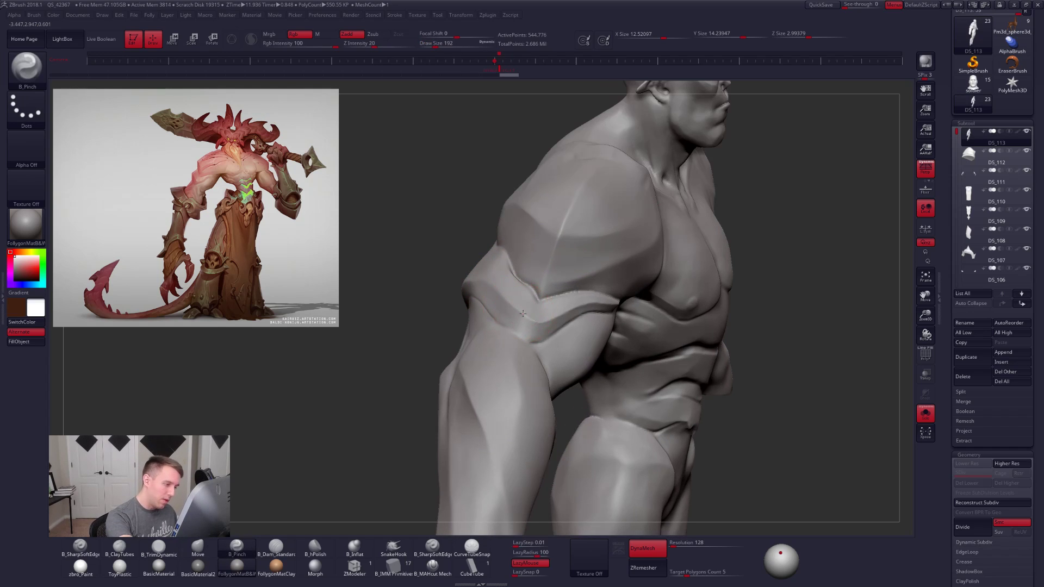
pyautogui.moveTo(443, 260); pyautogui.dragTo(442, 260)
pyautogui.moveTo(496, 290); pyautogui.dragTo(576, 289, button='right')
pyautogui.moveTo(465, 275)
pyautogui.mouseDown(button='right')
pyautogui.moveTo(490, 280)
pyautogui.moveTo(469, 283)
pyautogui.mouseUp(button='right')
pyautogui.moveTo(469, 282)
pyautogui.mouseDown()
pyautogui.moveTo(542, 283)
pyautogui.moveTo(540, 308)
pyautogui.mouseUp()
# Step: Reshape the outer upper arm contour with the Move brush at draw size 192
pyautogui.moveTo(541, 308); pyautogui.dragTo(517, 298, button='right')
pyautogui.press('b')
pyautogui.press('m')
pyautogui.press('v')
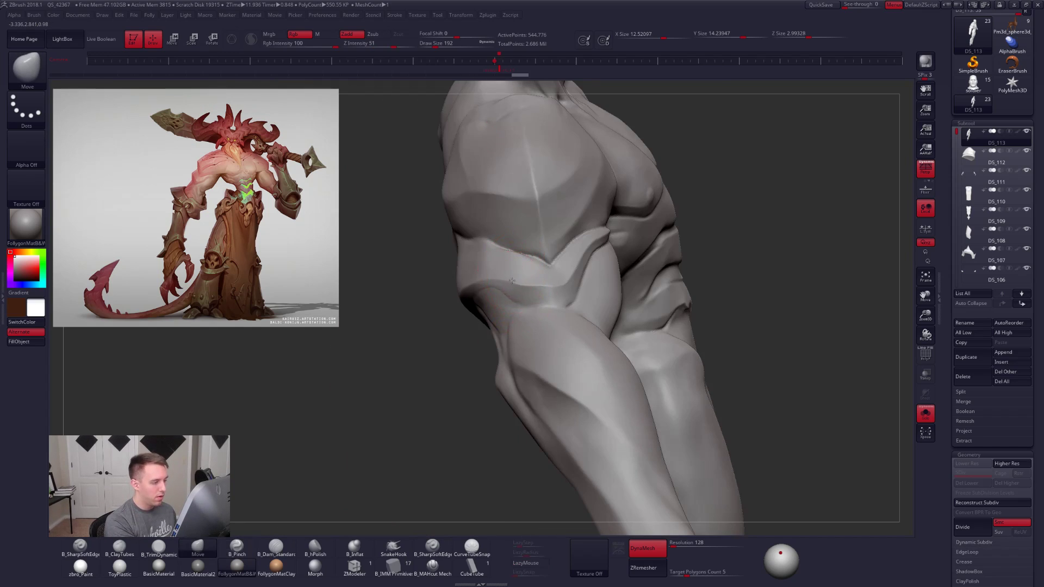
pyautogui.moveTo(501, 291)
pyautogui.mouseDown(button='right')
pyautogui.moveTo(564, 298)
pyautogui.moveTo(455, 272)
pyautogui.moveTo(473, 239)
pyautogui.moveTo(466, 212)
pyautogui.mouseUp(button='right')
pyautogui.press('w')
pyautogui.press('q')
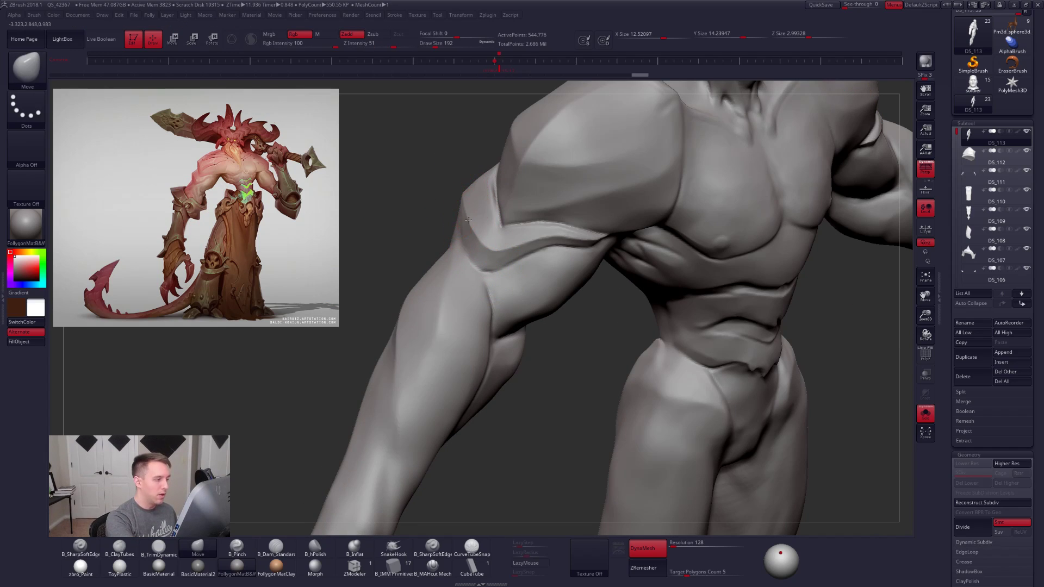
# Step: Redisplay the full figure and refine the upper arms and torso sides with the Move brush at draw sizes 252 and 292
pyautogui.press('f')
pyautogui.keyDown('shift'); pyautogui.moveTo(526, 286); pyautogui.dragTo(557, 400, button='right'); pyautogui.keyUp('shift')
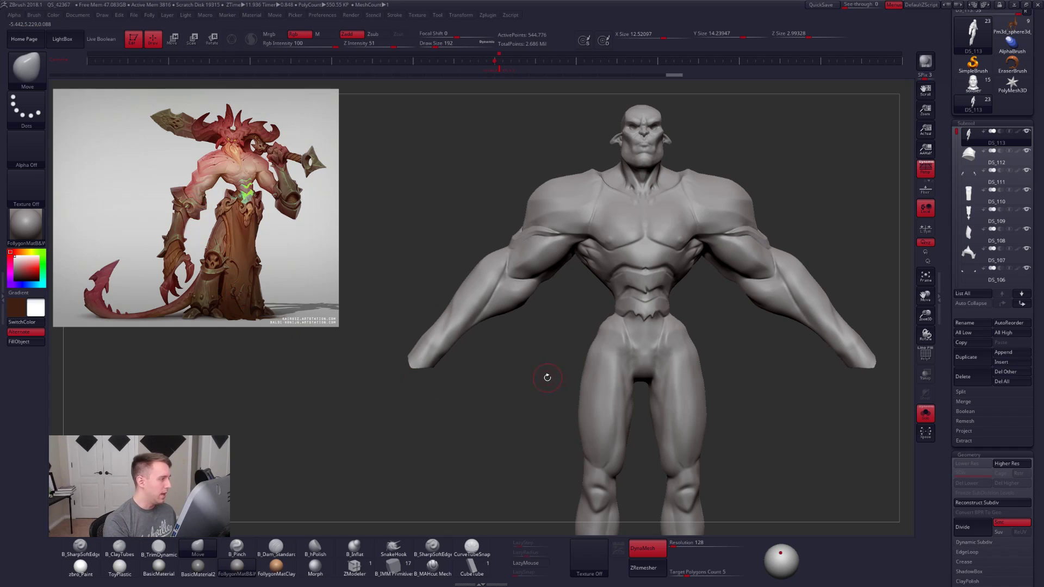
pyautogui.moveTo(493, 284); pyautogui.dragTo(530, 307, button='right')
pyautogui.hotkey('alt', 's')
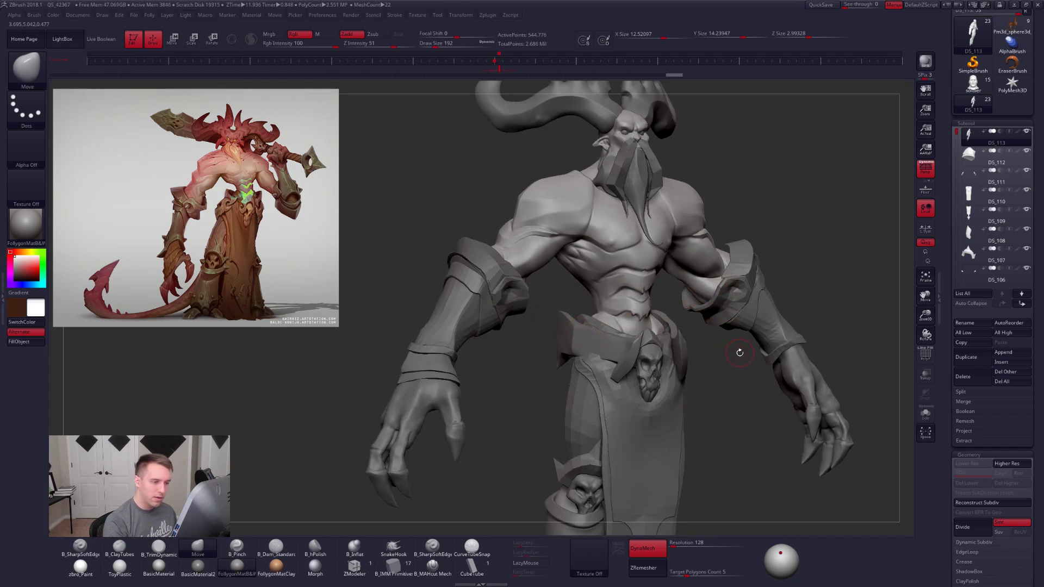
pyautogui.keyDown('shift'); pyautogui.moveTo(505, 266); pyautogui.dragTo(511, 256, button='right'); pyautogui.keyUp('shift')
pyautogui.press('space')
pyautogui.moveTo(509, 256); pyautogui.dragTo(514, 255)
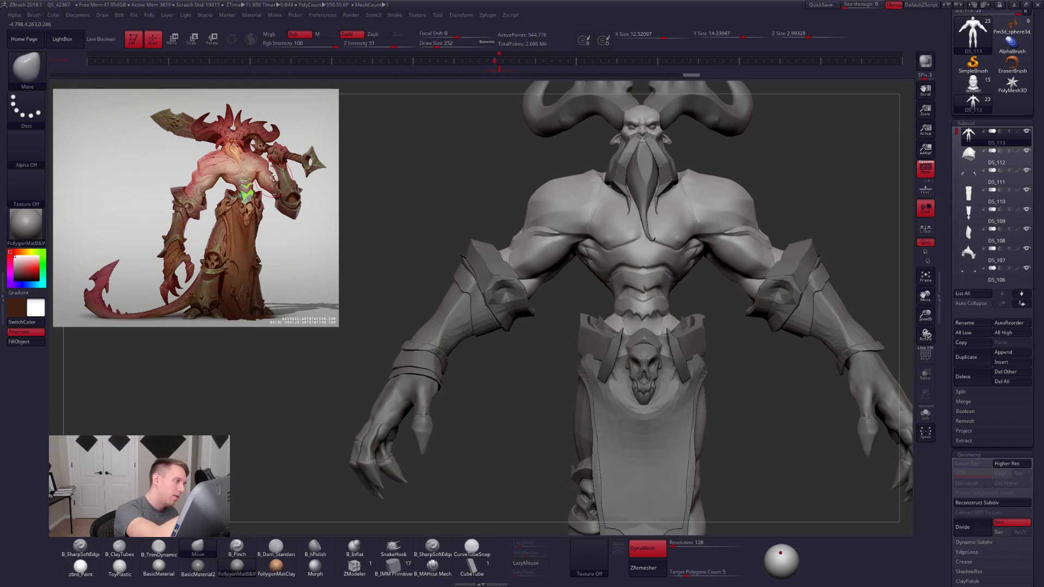
pyautogui.press('space')
pyautogui.moveTo(686, 294); pyautogui.dragTo(707, 294)
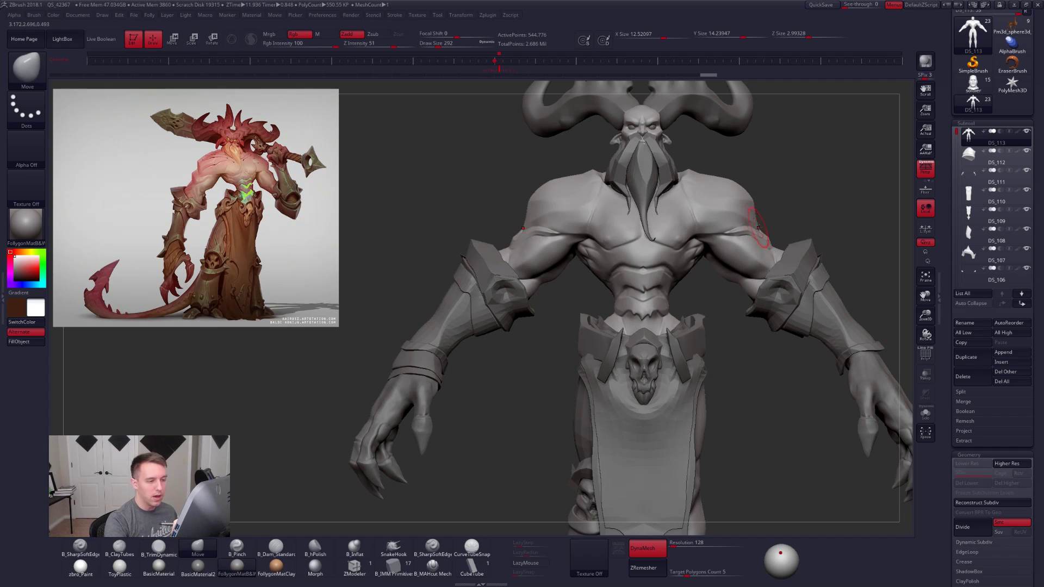
# Step: Isolate the body and build up the back of the upper arm with the B_ClayTubes brush
pyautogui.hotkey('shift', 'alt', 's')
pyautogui.moveTo(814, 297)
pyautogui.keyDown('alt'); pyautogui.mouseDown(button='right')
pyautogui.moveTo(699, 321)
pyautogui.moveTo(734, 291)
pyautogui.moveTo(680, 291)
pyautogui.moveTo(620, 261)
pyautogui.mouseUp(button='right'); pyautogui.keyUp('alt')
pyautogui.press('2')
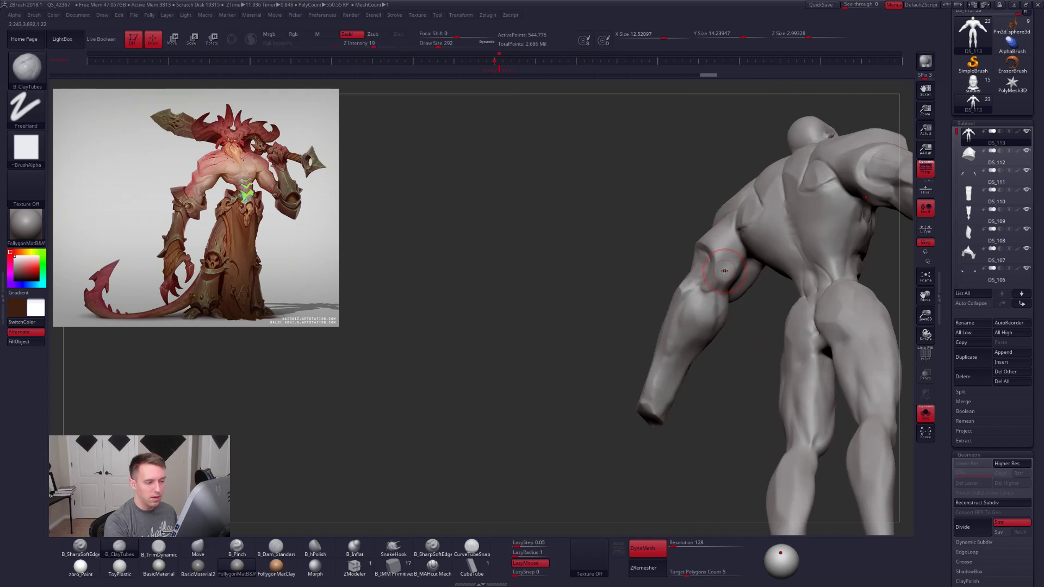
pyautogui.press('s')
pyautogui.moveTo(720, 265); pyautogui.dragTo(727, 264)
# Step: Redisplay the full figure, set the Move brush to draw size 636, and compare the proportions and lower robe with the concept
pyautogui.press('1')
pyautogui.moveTo(703, 303)
pyautogui.mouseDown(button='right')
pyautogui.moveTo(751, 272)
pyautogui.moveTo(731, 282)
pyautogui.moveTo(832, 327)
pyautogui.moveTo(816, 456)
pyautogui.moveTo(742, 408)
pyautogui.mouseUp(button='right')
pyautogui.hotkey('alt', 's')
pyautogui.scroll(2, 768, 438)
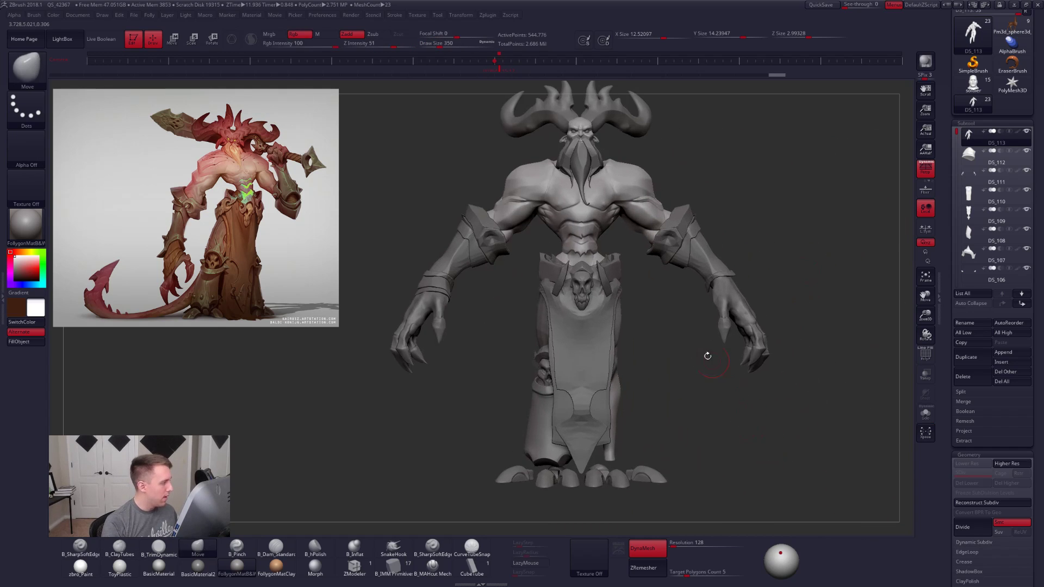
pyautogui.press('space')
pyautogui.moveTo(657, 308); pyautogui.dragTo(663, 311)
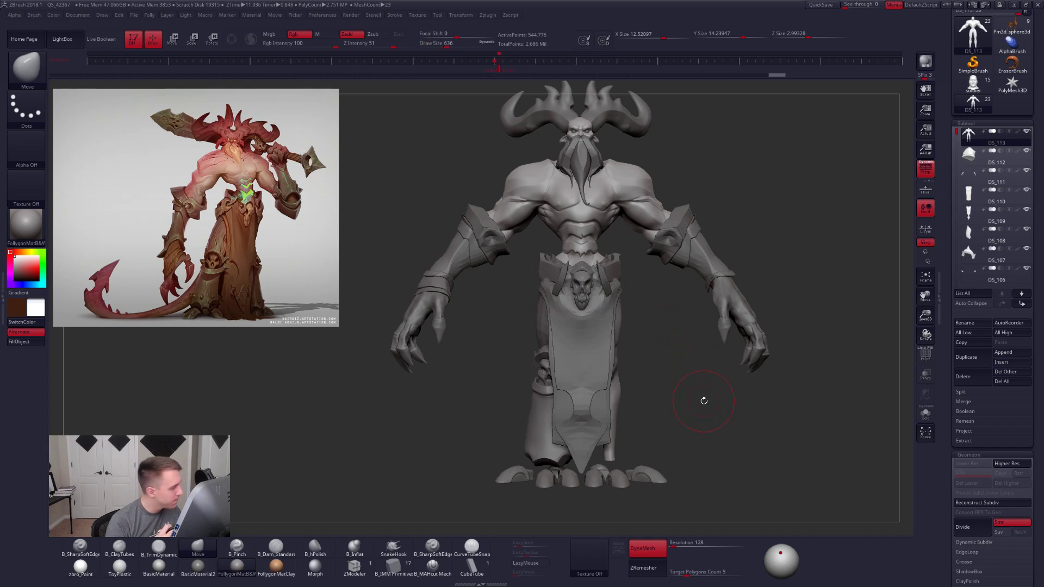
pyautogui.moveTo(704, 401); pyautogui.dragTo(601, 338)
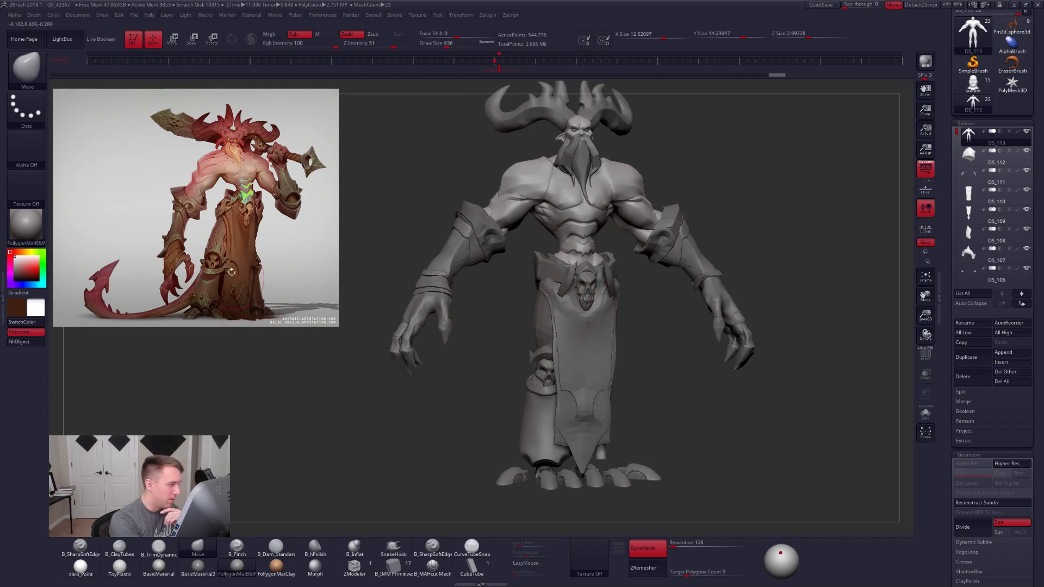
pyautogui.moveTo(680, 387)
pyautogui.mouseDown()
pyautogui.moveTo(594, 385)
pyautogui.moveTo(542, 397)
pyautogui.mouseUp()
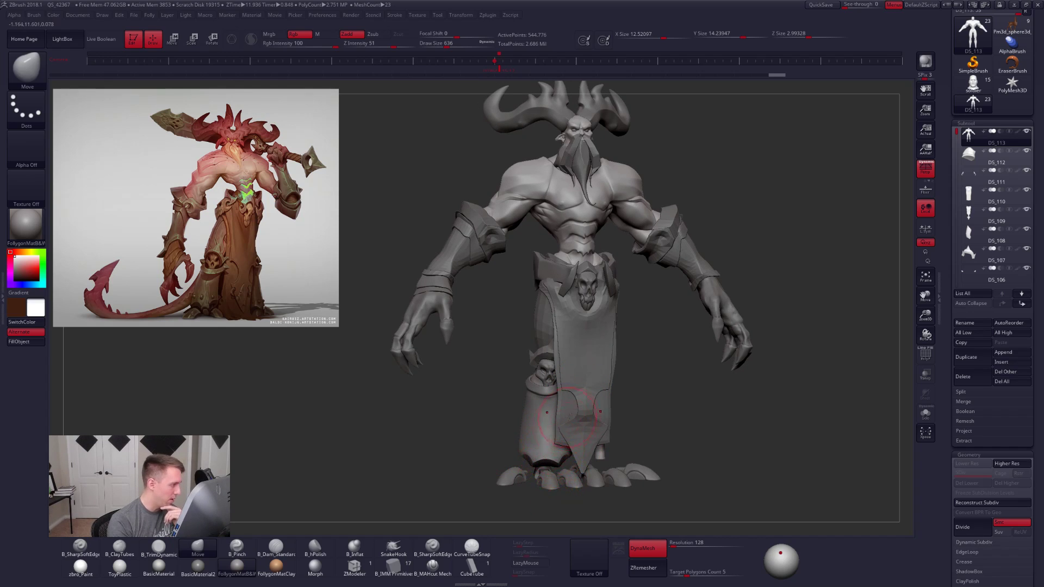
pyautogui.moveTo(567, 433)
pyautogui.mouseDown()
pyautogui.moveTo(582, 433)
pyautogui.moveTo(566, 432)
pyautogui.mouseUp()
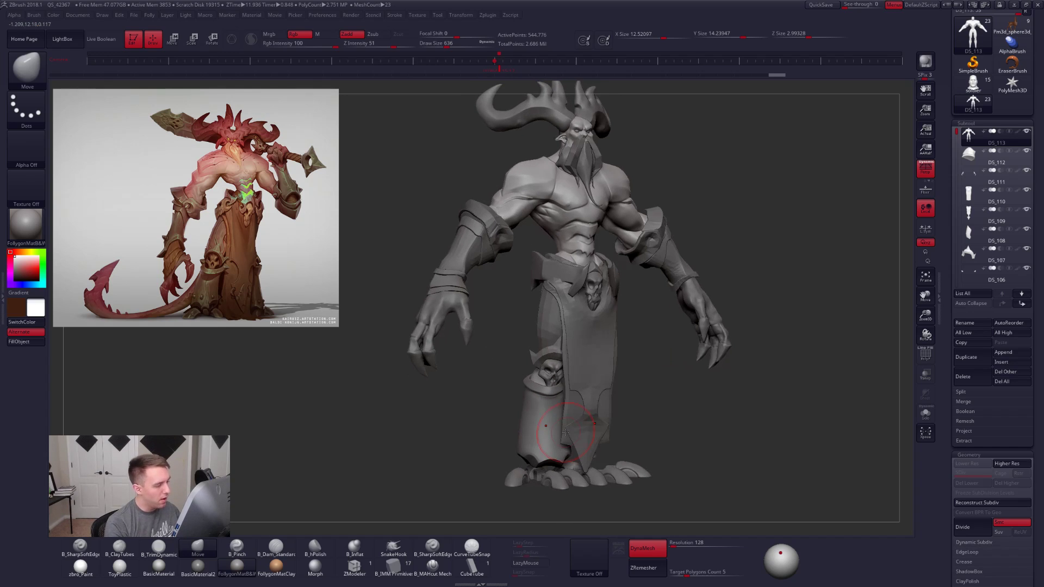
pyautogui.moveTo(522, 321); pyautogui.dragTo(516, 322)
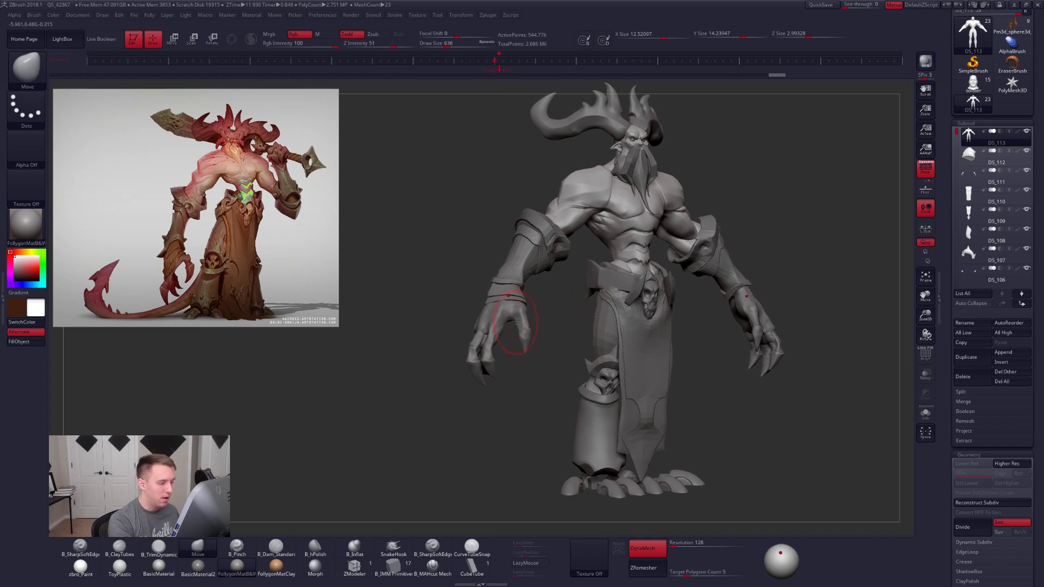
# Step: Select the hands and set the Move brush to draw size 615 with the full figure in front view
pyautogui.keyDown('alt'); pyautogui.click(516, 322); pyautogui.keyUp('alt')
pyautogui.moveTo(516, 323); pyautogui.dragTo(513, 373, button='right')
pyautogui.press('space')
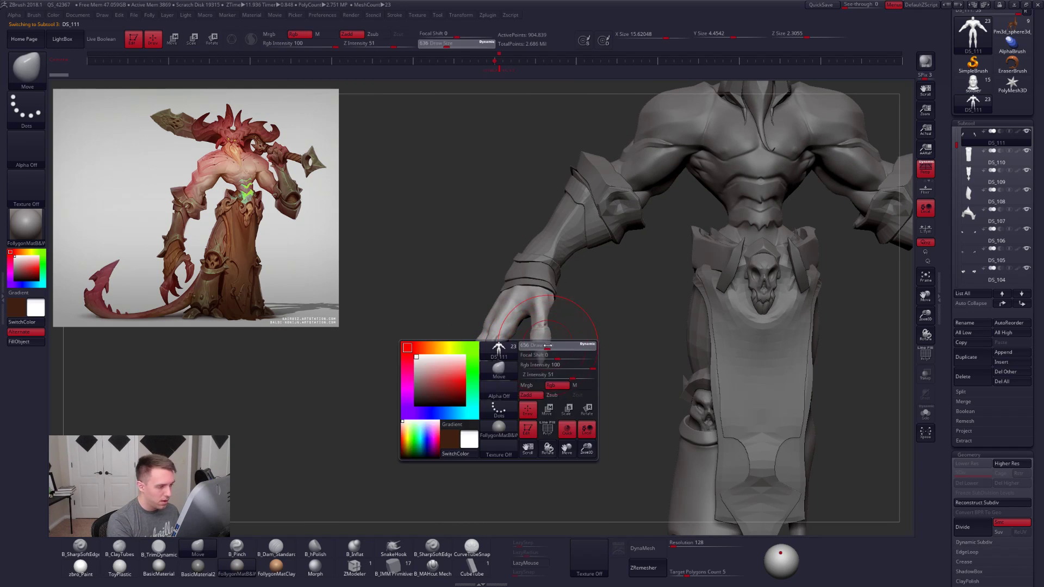
pyautogui.moveTo(551, 356); pyautogui.dragTo(549, 356)
pyautogui.moveTo(563, 364)
pyautogui.keyDown('alt'); pyautogui.mouseDown(button='right')
pyautogui.moveTo(536, 341)
pyautogui.moveTo(529, 349)
pyautogui.mouseUp(button='right'); pyautogui.keyUp('alt')
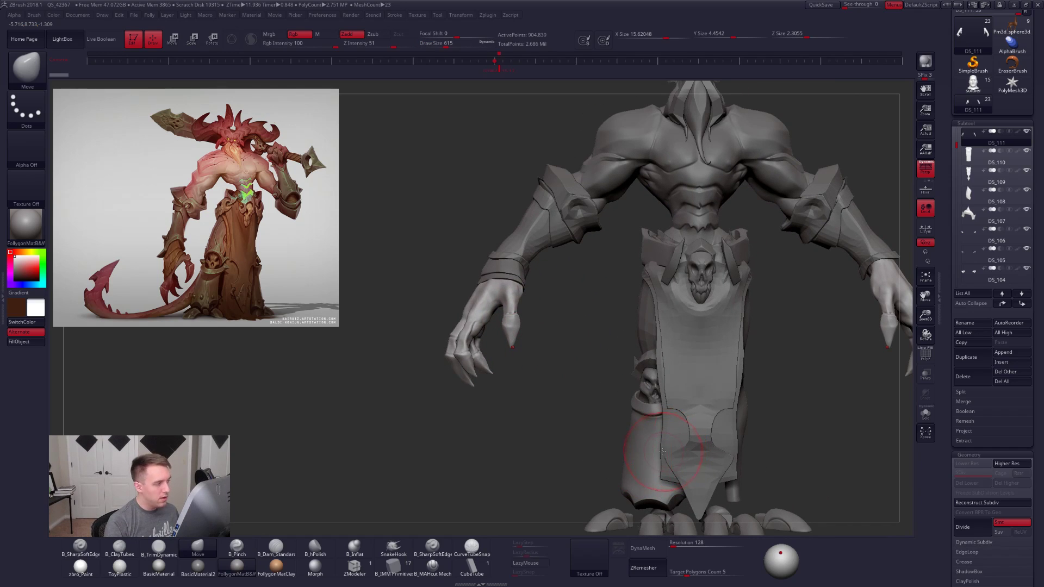
pyautogui.moveTo(663, 456)
pyautogui.keyDown('alt'); pyautogui.mouseDown(button='right')
pyautogui.moveTo(721, 429)
pyautogui.moveTo(659, 466)
pyautogui.mouseUp(button='right'); pyautogui.keyUp('alt')
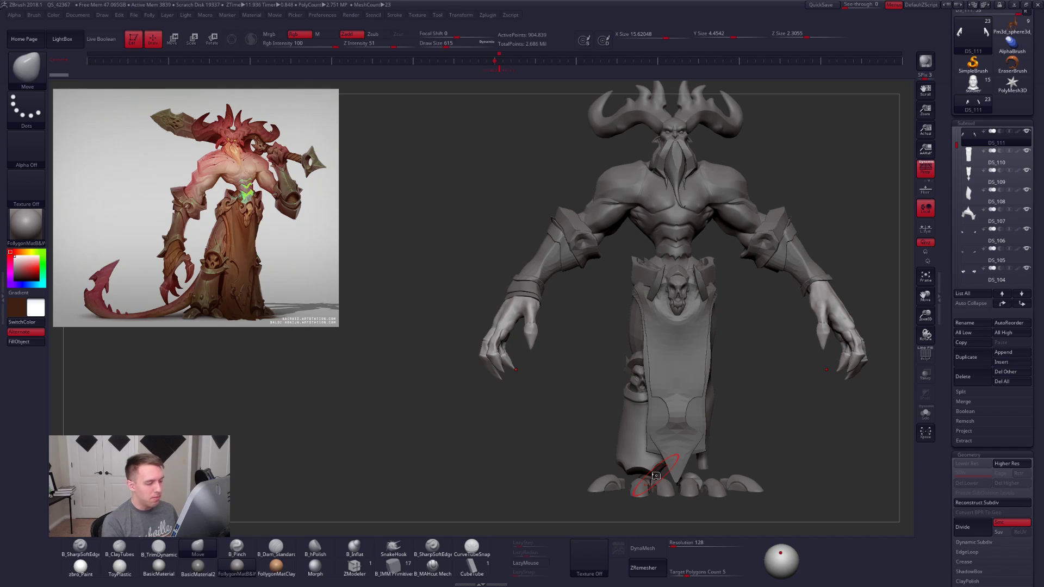
# Step: Compare the hands' size, finger shapes and overall proportions with the concept from front and three-quarter views
pyautogui.keyDown('ctrl'); pyautogui.click(525, 453); pyautogui.keyUp('ctrl')
pyautogui.keyDown('ctrl'); pyautogui.click(525, 452); pyautogui.keyUp('ctrl')
pyautogui.hotkey('alt', 's')
pyautogui.hotkey('alt', 's')
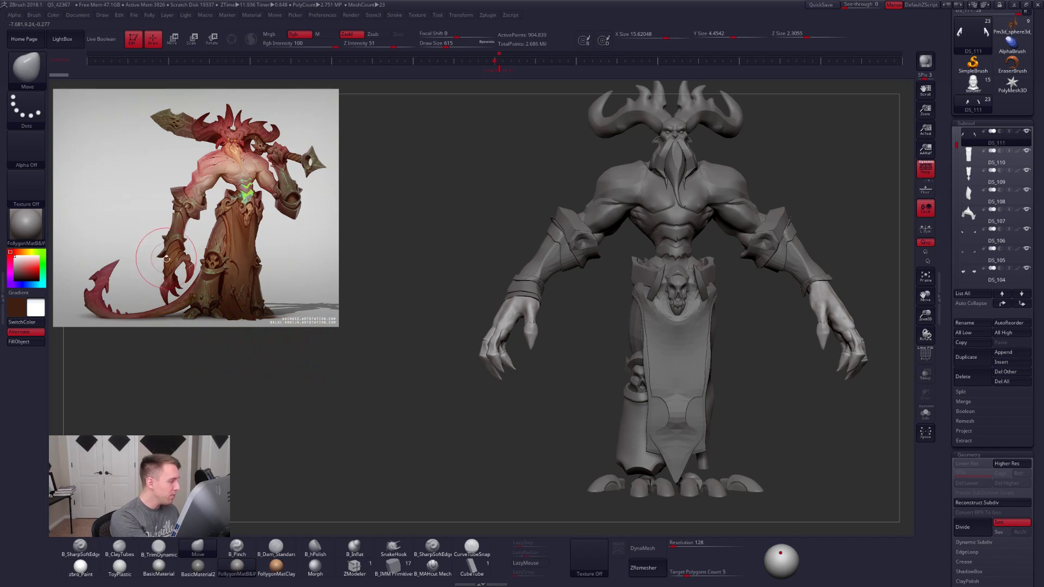
pyautogui.press('ctrl')
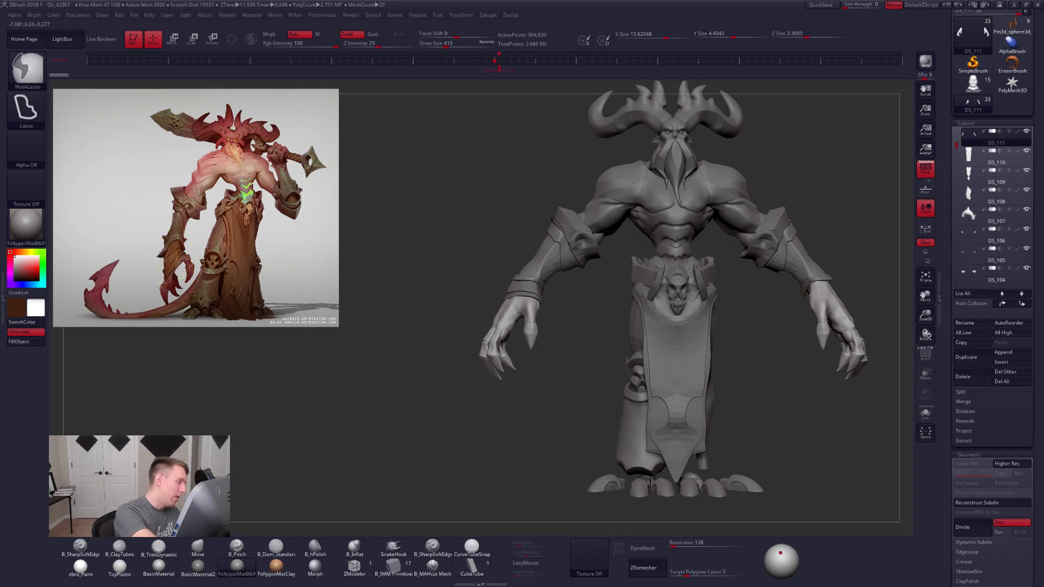
pyautogui.moveTo(164, 280)
pyautogui.keyDown('ctrl'); pyautogui.mouseDown()
pyautogui.moveTo(187, 349)
pyautogui.moveTo(226, 371)
pyautogui.mouseUp(); pyautogui.keyUp('ctrl')
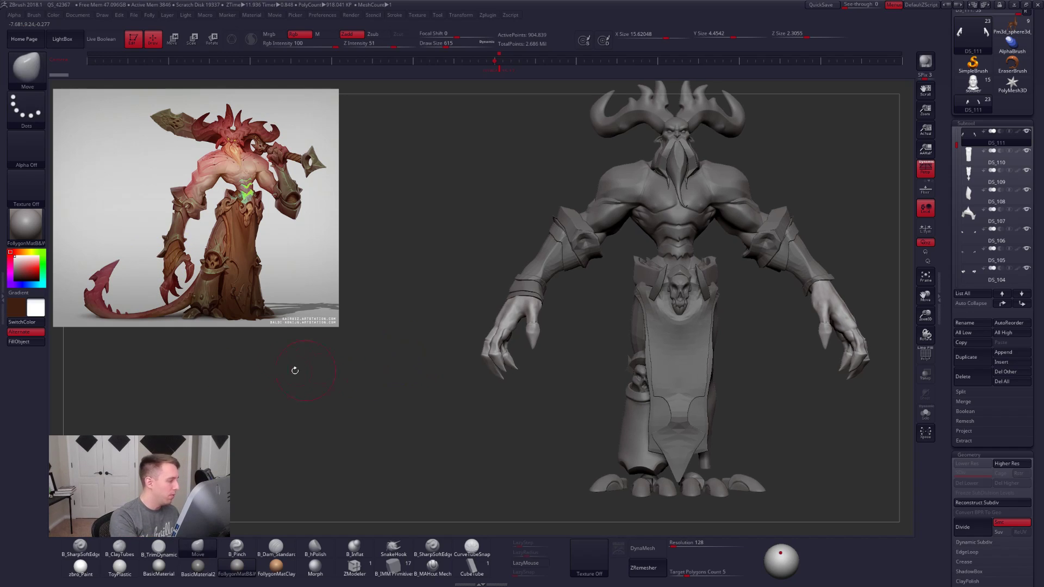
pyautogui.moveTo(164, 277)
pyautogui.keyDown('ctrl'); pyautogui.mouseDown()
pyautogui.moveTo(164, 294)
pyautogui.moveTo(232, 384)
pyautogui.moveTo(378, 392)
pyautogui.mouseUp(); pyautogui.keyUp('ctrl')
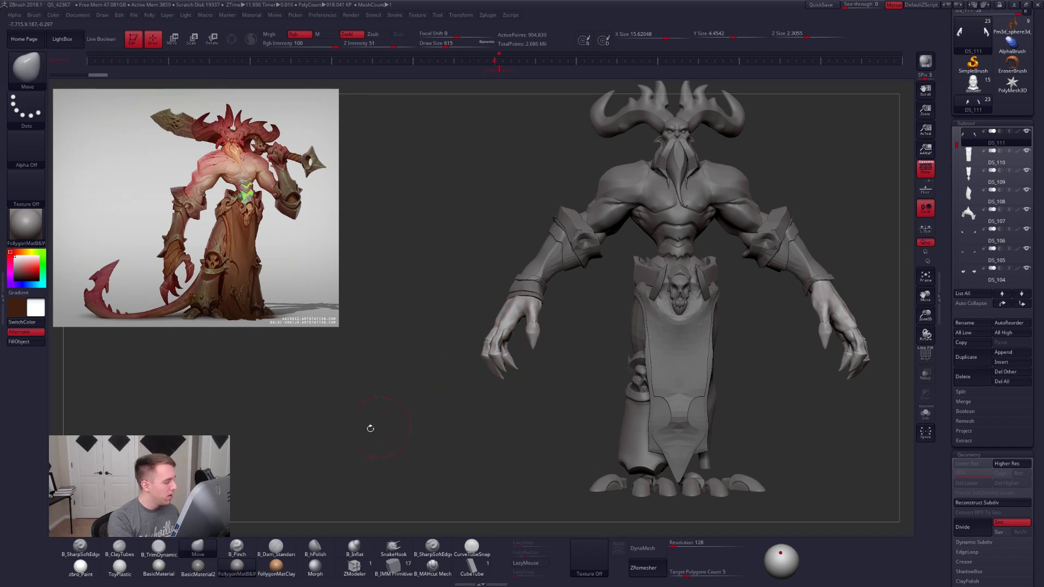
pyautogui.press('ctrl')
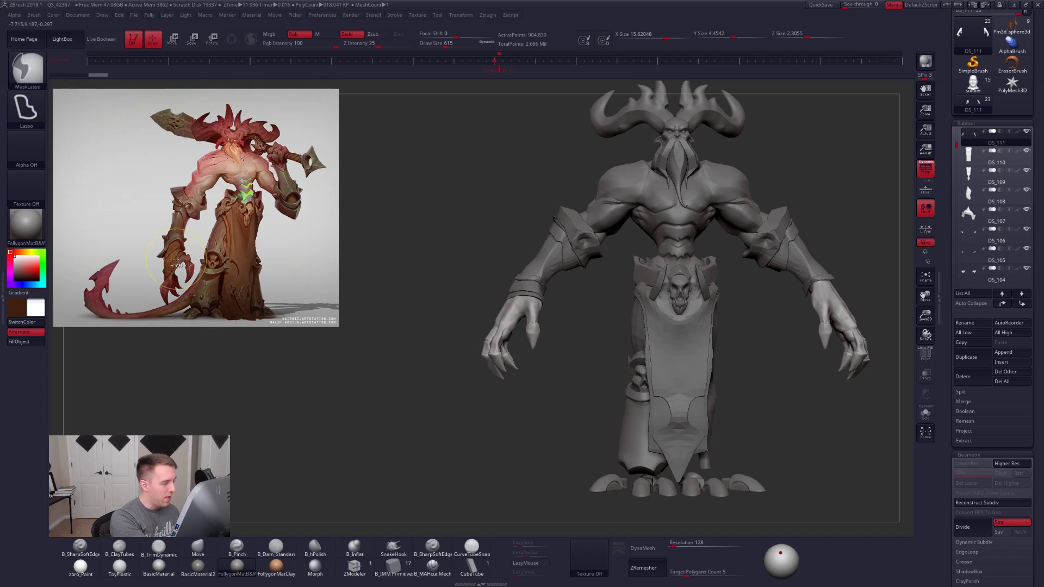
pyautogui.keyDown('ctrl'); pyautogui.moveTo(180, 260); pyautogui.dragTo(190, 311); pyautogui.keyUp('ctrl')
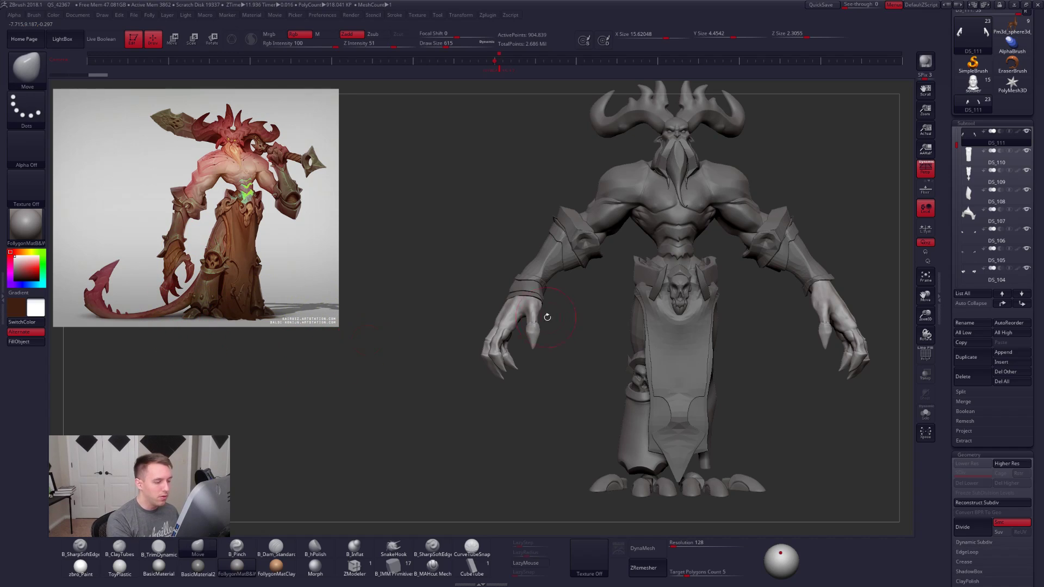
pyautogui.moveTo(545, 324)
pyautogui.keyDown('shift'); pyautogui.mouseDown()
pyautogui.moveTo(581, 334)
pyautogui.moveTo(555, 316)
pyautogui.moveTo(503, 320)
pyautogui.mouseUp(); pyautogui.keyUp('shift')
pyautogui.press('ctrl')
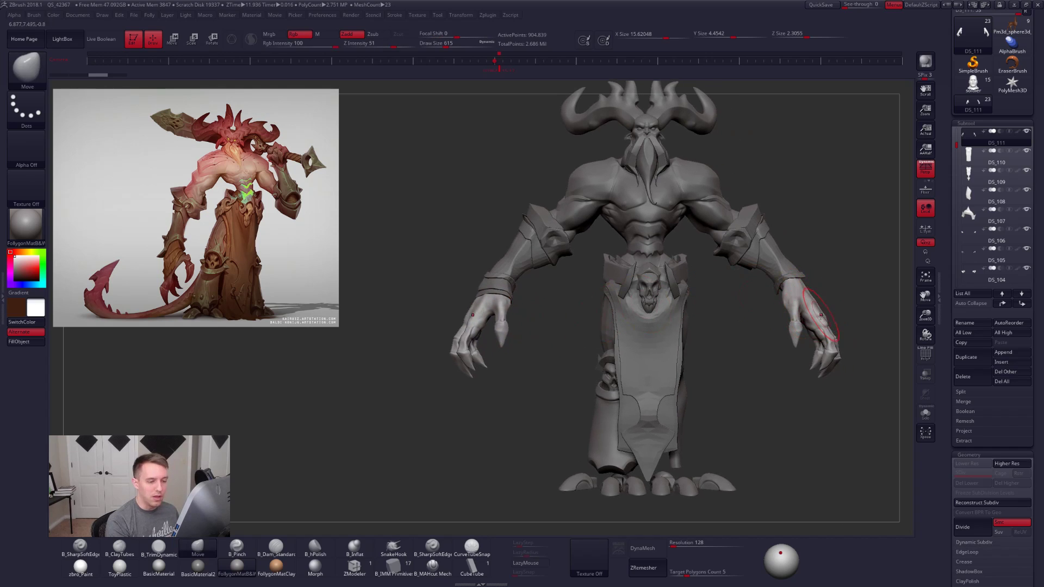
pyautogui.keyDown('alt'); pyautogui.moveTo(783, 332); pyautogui.dragTo(765, 328); pyautogui.keyUp('alt')
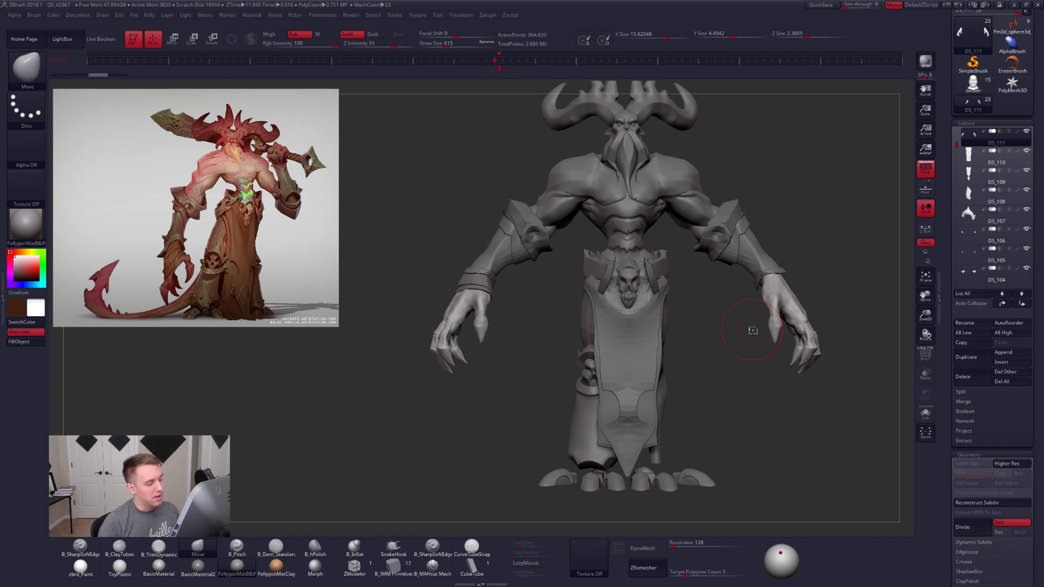
pyautogui.moveTo(494, 331); pyautogui.dragTo(471, 351)
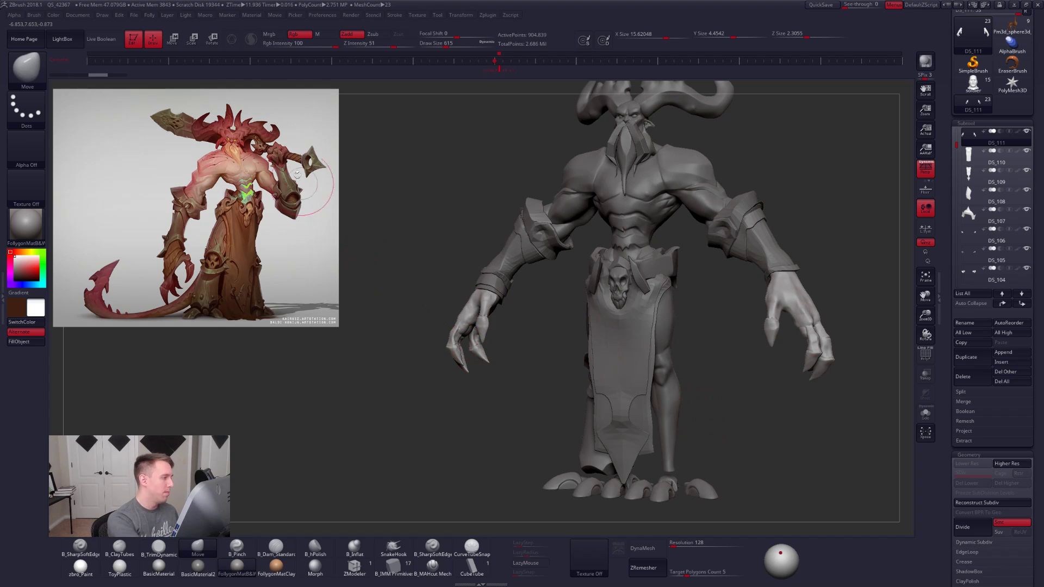
pyautogui.moveTo(753, 380)
pyautogui.keyDown('alt'); pyautogui.mouseDown()
pyautogui.moveTo(689, 363)
pyautogui.moveTo(714, 373)
pyautogui.mouseUp(); pyautogui.keyUp('alt')
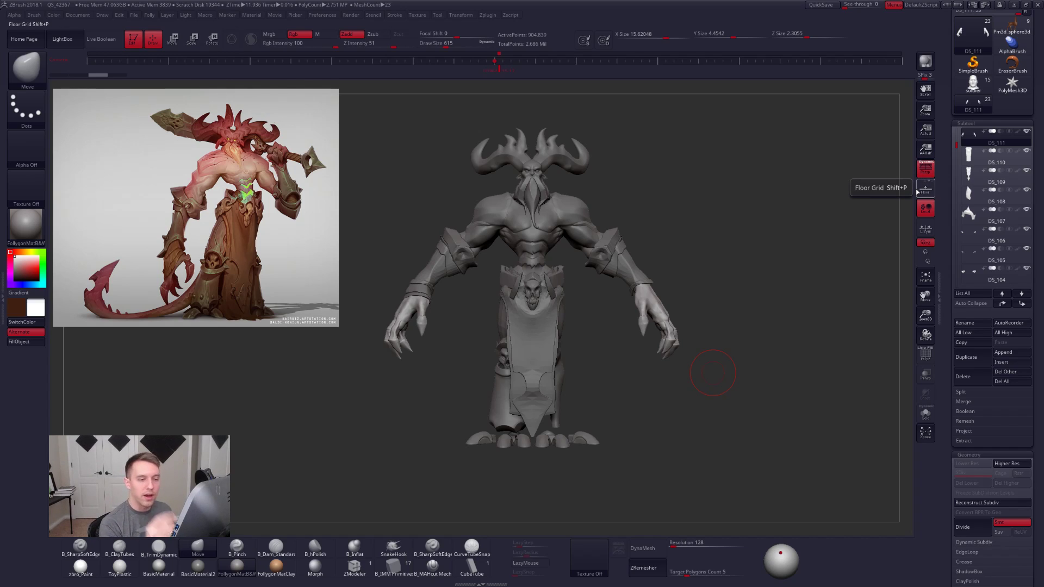
pyautogui.keyDown('alt'); pyautogui.moveTo(648, 220); pyautogui.dragTo(681, 290); pyautogui.keyUp('alt')
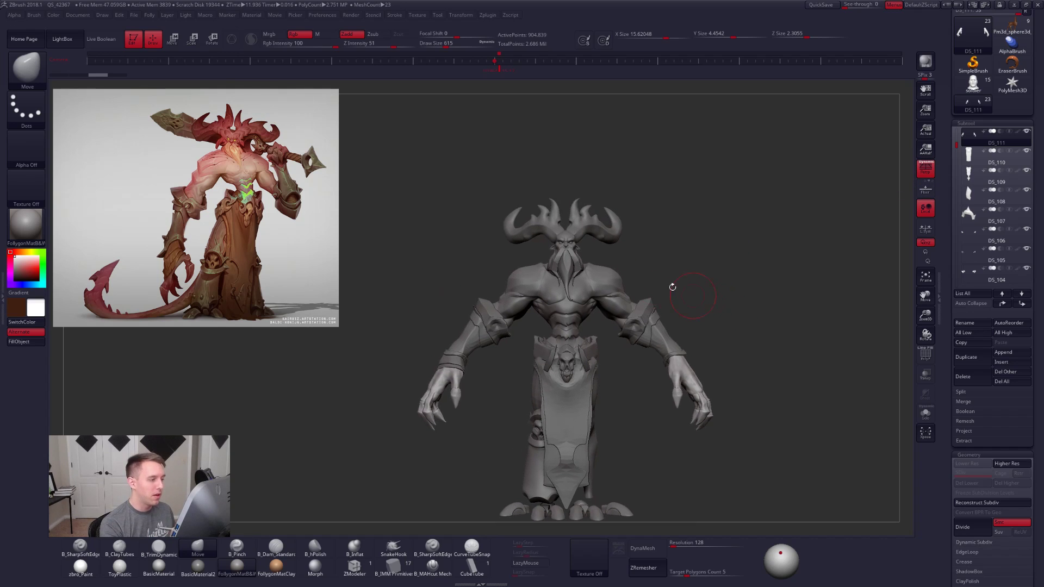
# Step: Select the body, set the Move brush to draw size 227, and check the head, shoulders and torso against the concept
pyautogui.keyDown('alt'); pyautogui.click(573, 234); pyautogui.keyUp('alt')
pyautogui.keyDown('alt'); pyautogui.moveTo(611, 257); pyautogui.dragTo(616, 261); pyautogui.keyUp('alt')
pyautogui.press('space')
pyautogui.moveTo(616, 251); pyautogui.dragTo(620, 268)
pyautogui.press('space')
pyautogui.moveTo(624, 269); pyautogui.dragTo(619, 271)
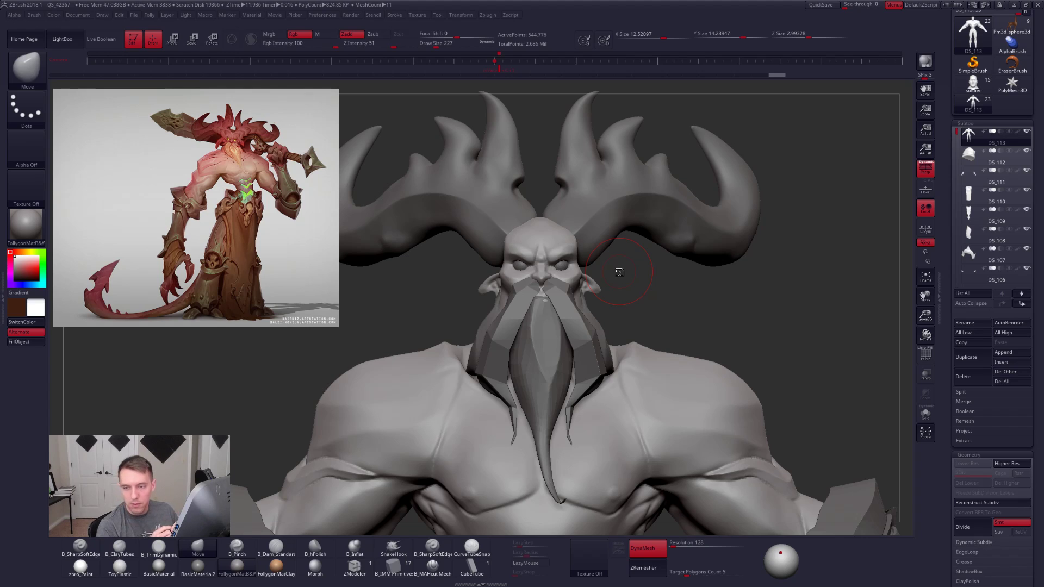
pyautogui.keyDown('ctrl'); pyautogui.moveTo(679, 357); pyautogui.dragTo(593, 283, button='right'); pyautogui.keyUp('ctrl')
pyautogui.keyDown('alt'); pyautogui.moveTo(285, 490); pyautogui.dragTo(321, 382, button='right'); pyautogui.keyUp('alt')
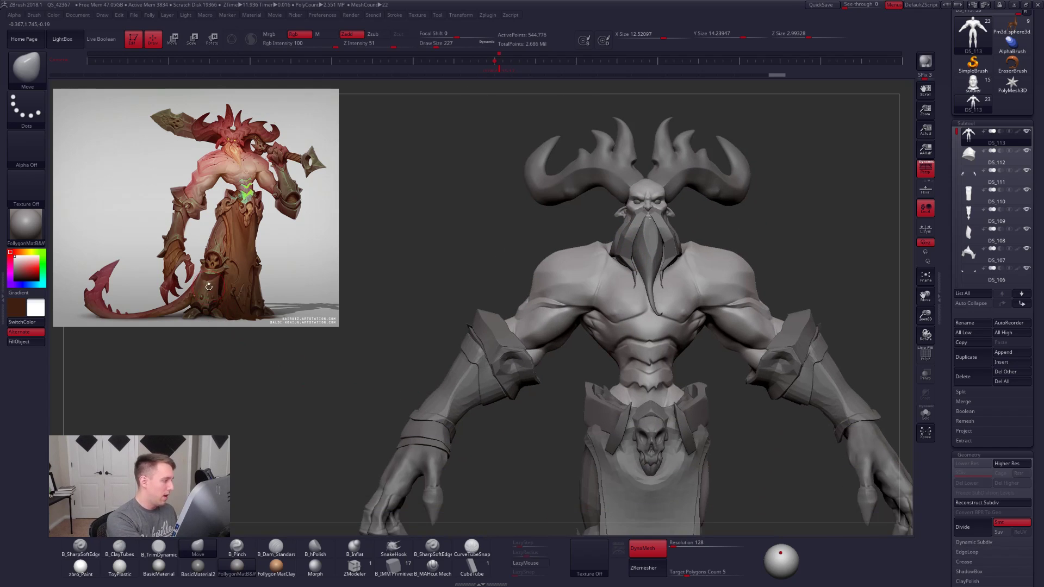
pyautogui.keyDown('alt'); pyautogui.moveTo(499, 438); pyautogui.dragTo(503, 237, button='right'); pyautogui.keyUp('alt')
# Step: Select the shin guard, set the Move brush to draw size 308, and inspect the guard alone and against the leg
pyautogui.keyDown('alt'); pyautogui.click(597, 439); pyautogui.keyUp('alt')
pyautogui.hotkey('alt', 's')
pyautogui.keyDown('alt'); pyautogui.moveTo(598, 442); pyautogui.dragTo(625, 401, button='right'); pyautogui.keyUp('alt')
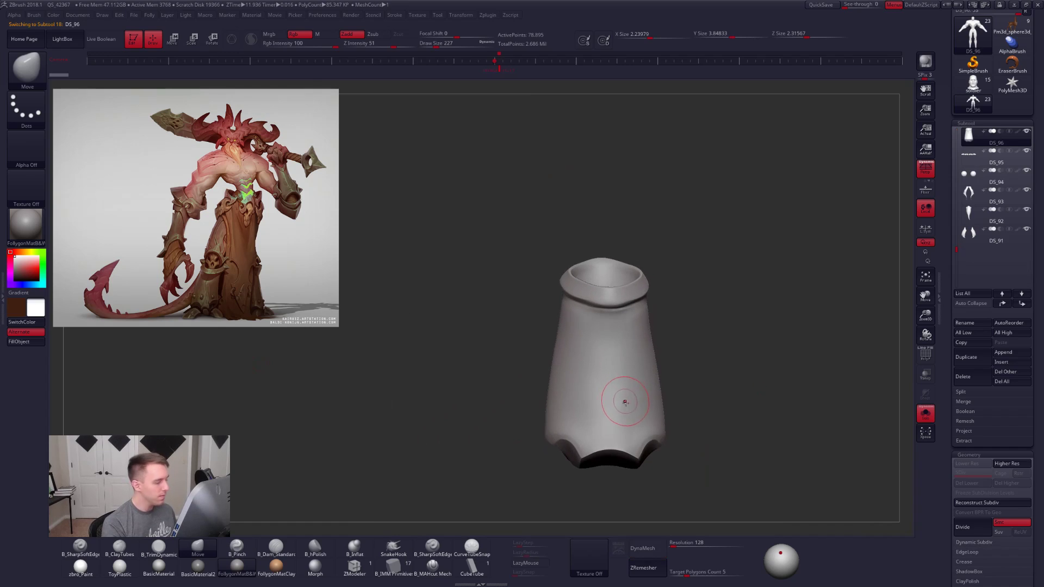
pyautogui.hotkey('alt', 's')
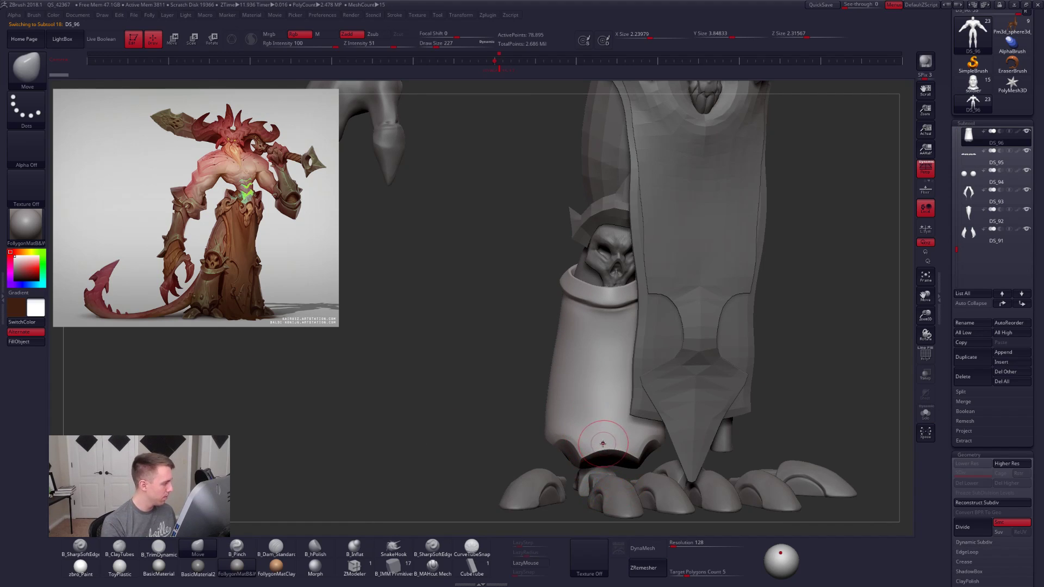
pyautogui.hotkey('alt', 's')
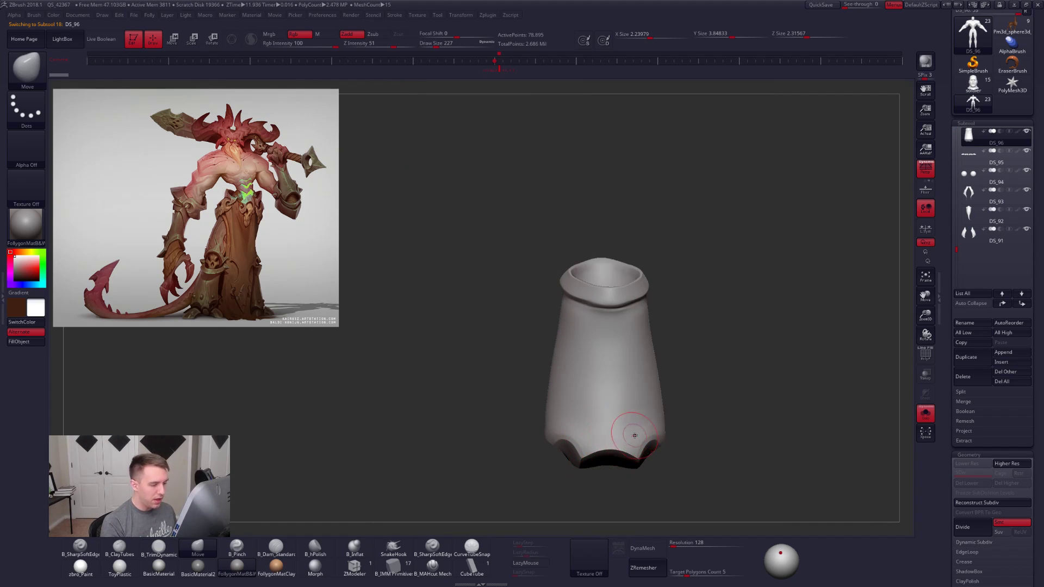
pyautogui.press('space')
pyautogui.keyDown('alt'); pyautogui.moveTo(620, 398); pyautogui.dragTo(587, 361, button='right'); pyautogui.keyUp('alt')
pyautogui.hotkey('alt', 's')
pyautogui.press('space')
pyautogui.press('space')
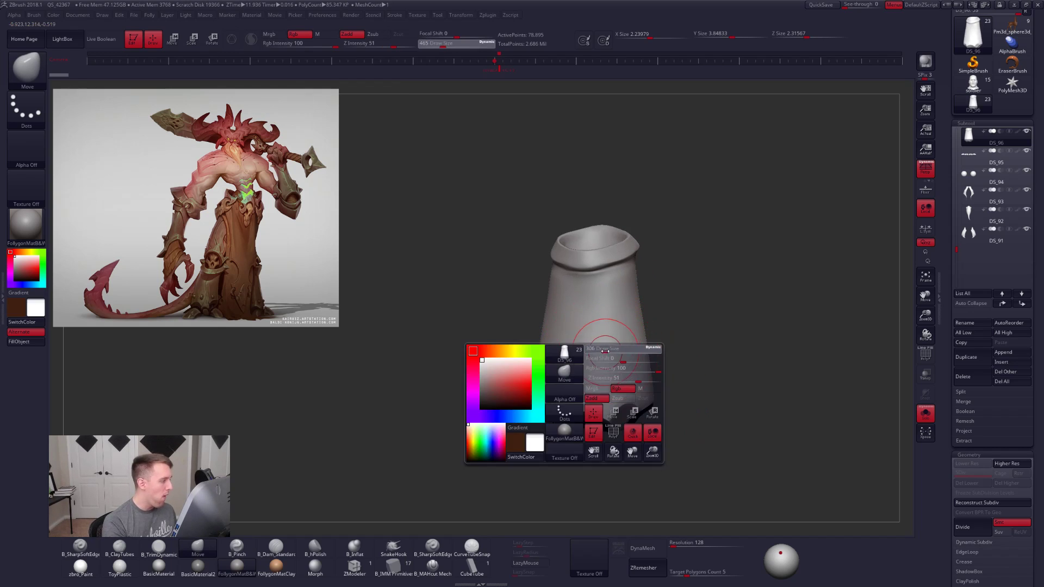
pyautogui.hotkey('alt', 's')
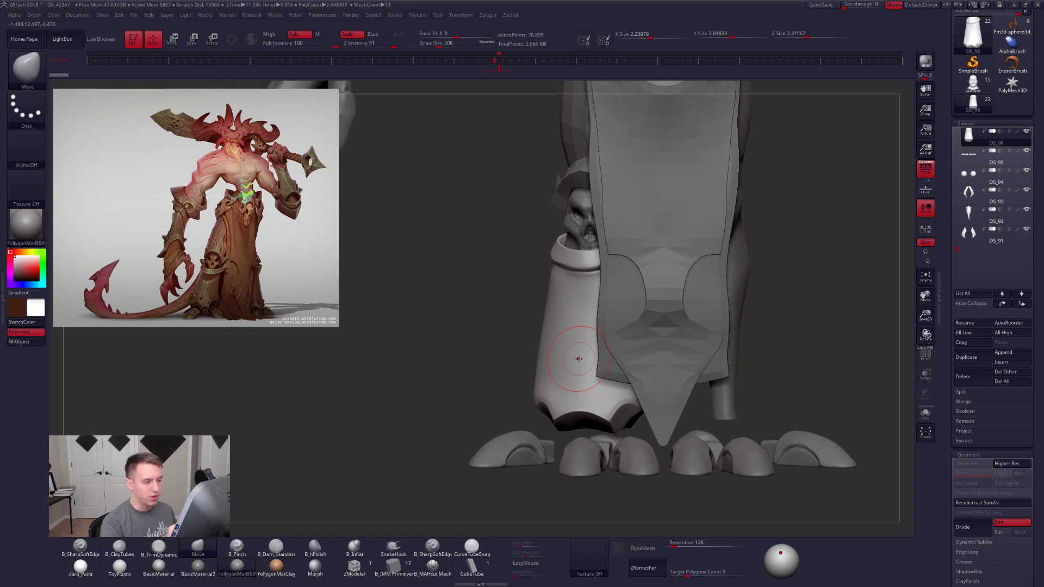
# Step: Hide the two front cloth panels covering the legs and set the Move brush to draw size 215
pyautogui.keyDown('alt'); pyautogui.click(684, 240); pyautogui.keyUp('alt')
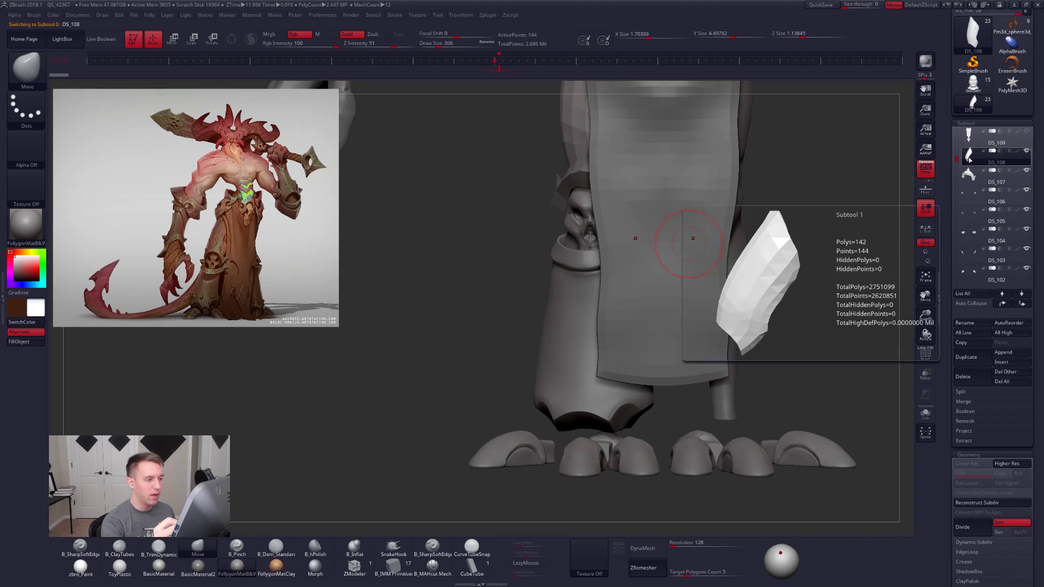
pyautogui.moveTo(958, 156); pyautogui.dragTo(958, 151)
pyautogui.click(1027, 131)
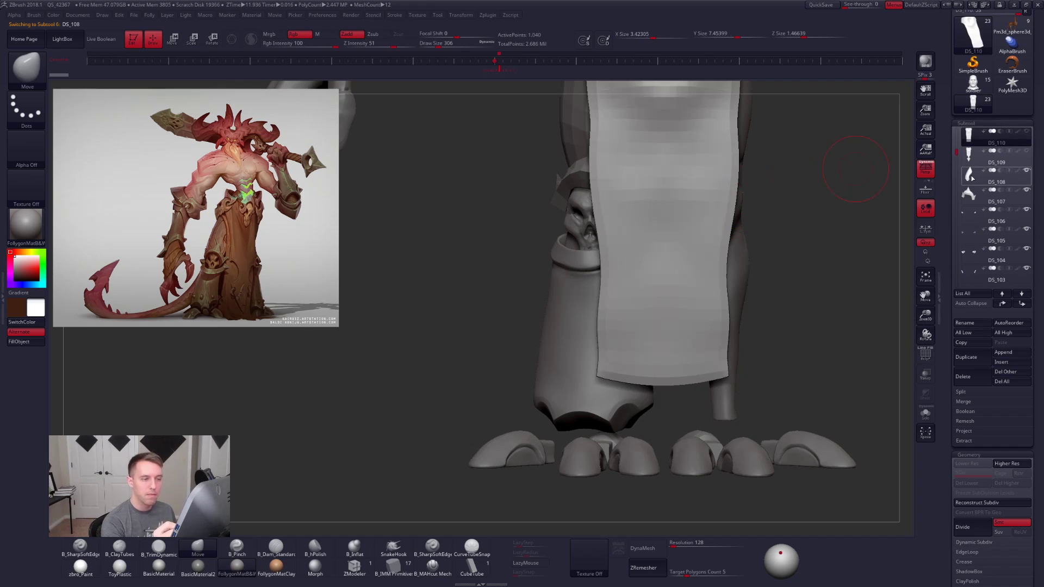
pyautogui.moveTo(506, 313); pyautogui.dragTo(571, 316)
pyautogui.press('space')
pyautogui.click(619, 262)
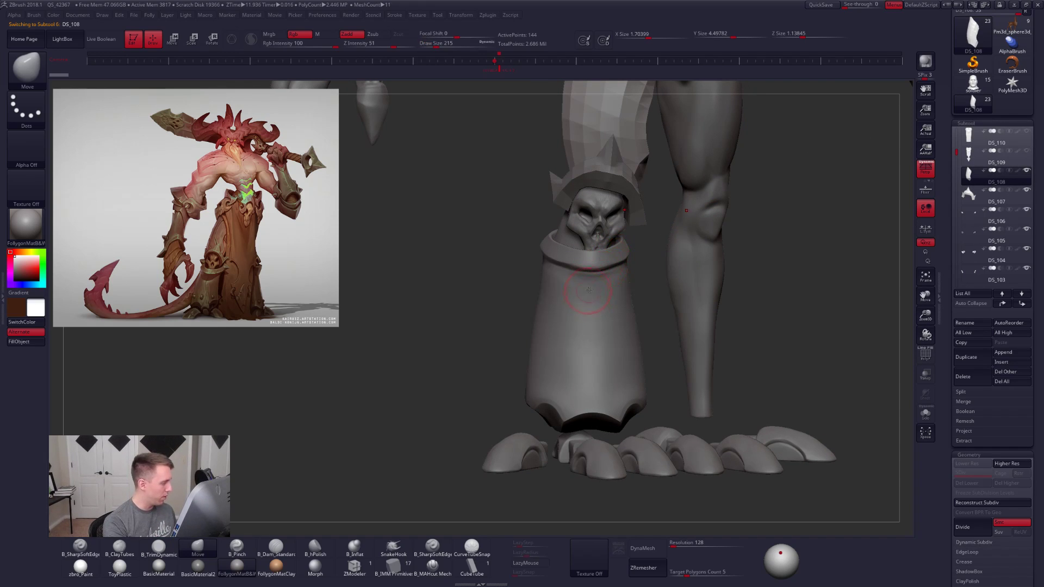
# Step: Lasso-isolate the upper rim of the shin guard and split it off as a separate subtool with Split Hidden
pyautogui.keyDown('alt'); pyautogui.click(592, 297); pyautogui.keyUp('alt')
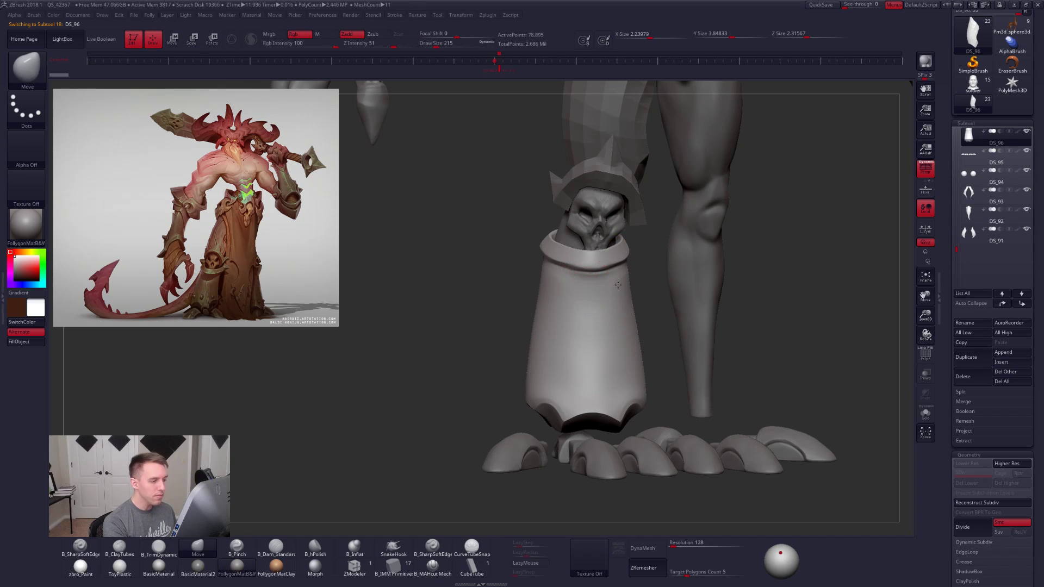
pyautogui.moveTo(619, 285); pyautogui.dragTo(587, 272)
pyautogui.hotkey('ctrl', 'shift')
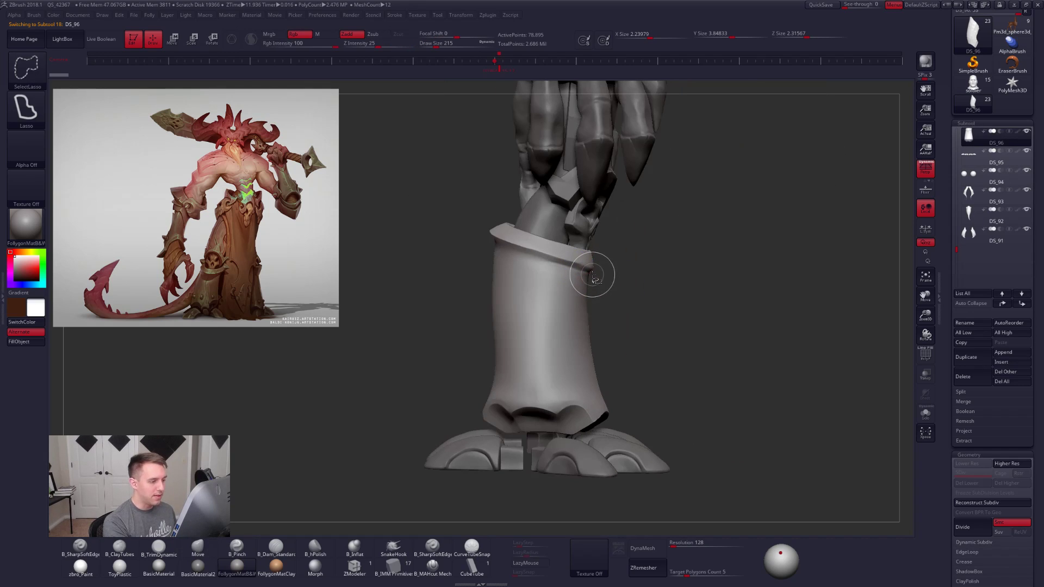
pyautogui.moveTo(486, 240)
pyautogui.keyDown('ctrl'); pyautogui.keyDown('shift'); pyautogui.mouseDown()
pyautogui.moveTo(517, 243)
pyautogui.moveTo(650, 217)
pyautogui.moveTo(642, 272)
pyautogui.mouseUp(); pyautogui.keyUp('shift'); pyautogui.keyUp('ctrl')
pyautogui.keyDown('ctrl'); pyautogui.keyDown('shift'); pyautogui.moveTo(485, 240); pyautogui.dragTo(632, 283); pyautogui.keyUp('shift'); pyautogui.keyUp('ctrl')
pyautogui.keyDown('ctrl'); pyautogui.keyDown('shift'); pyautogui.moveTo(647, 271); pyautogui.dragTo(663, 263); pyautogui.keyUp('shift'); pyautogui.keyUp('ctrl')
pyautogui.press('space')
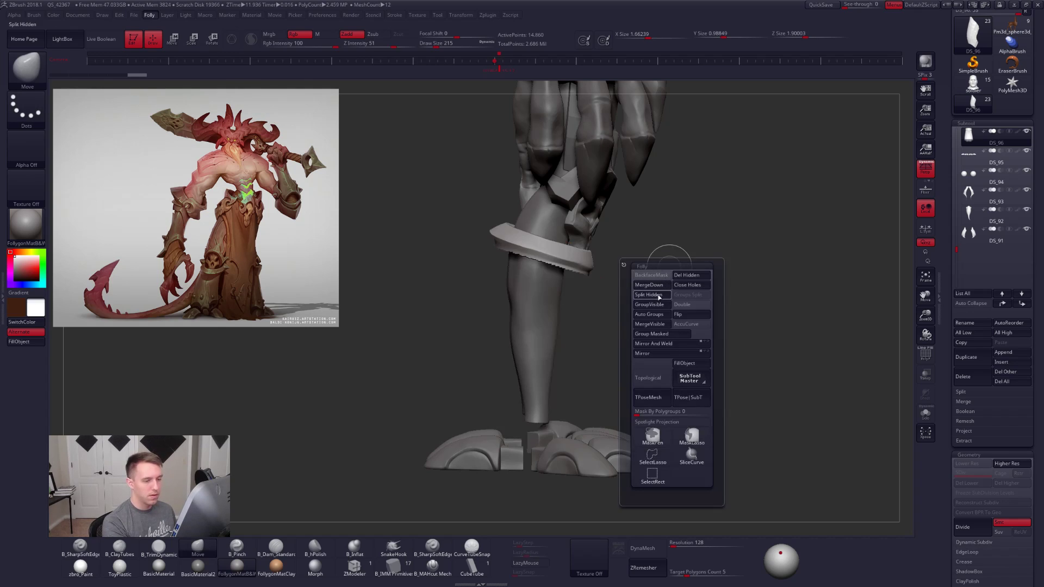
pyautogui.click(656, 297)
# Step: Isolate the lower shin guard, set draw size 556, and close its open top with DynaMesh at resolution 128
pyautogui.keyDown('alt'); pyautogui.click(568, 290); pyautogui.keyUp('alt')
pyautogui.moveTo(690, 274)
pyautogui.mouseDown()
pyautogui.moveTo(585, 280)
pyautogui.moveTo(607, 303)
pyautogui.mouseUp()
pyautogui.press('space')
pyautogui.press('space')
pyautogui.hotkey('alt', 's')
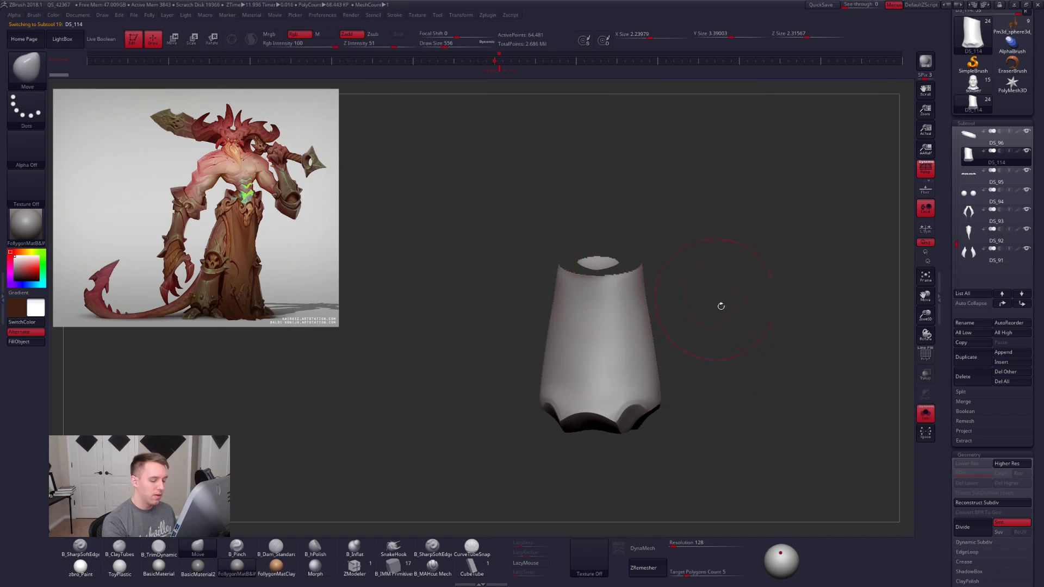
pyautogui.click(655, 555)
# Step: Mask everything except the shin guard's top cap and move the cap up into the rim with the Transpose line
pyautogui.press('w')
pyautogui.hotkey('shift', 'f')
pyautogui.hotkey('shift', 'f')
pyautogui.keyDown('ctrl'); pyautogui.click(605, 262); pyautogui.keyUp('ctrl')
pyautogui.moveTo(605, 263); pyautogui.dragTo(604, 183)
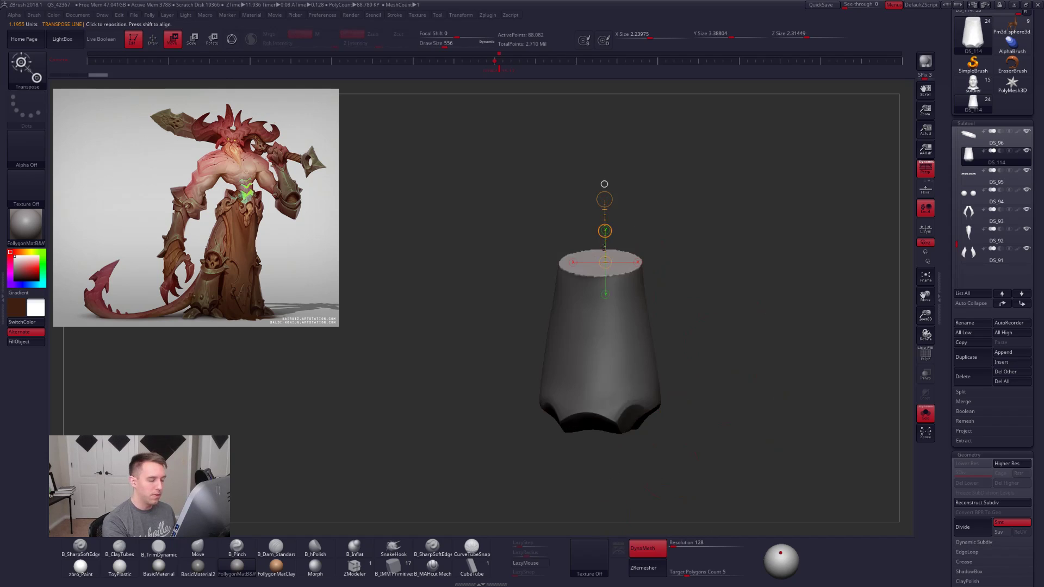
pyautogui.hotkey('alt', 's')
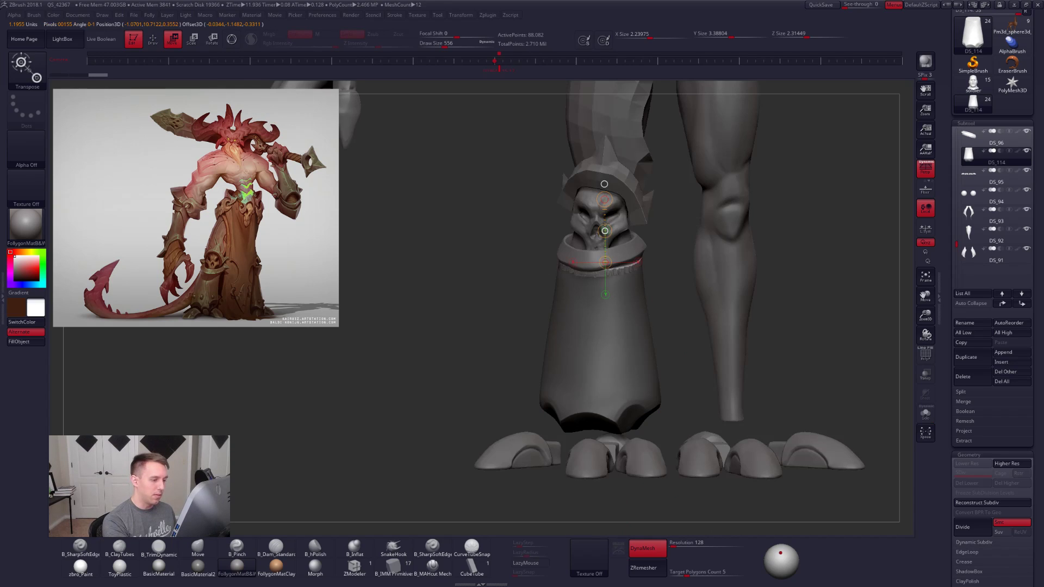
pyautogui.press('q')
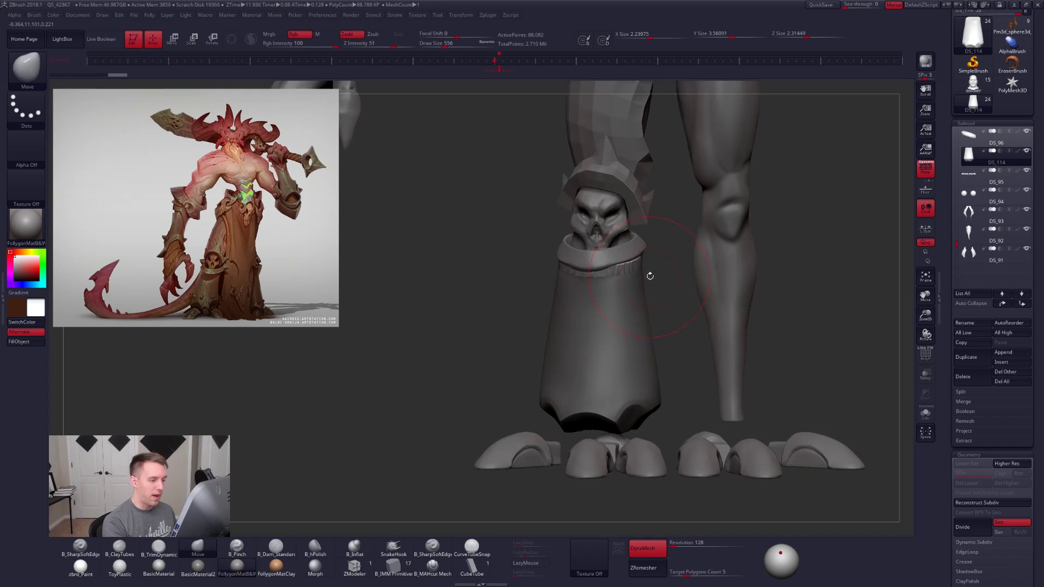
pyautogui.hotkey('alt', 's')
# Step: Clear the mask, remesh the lower shin guard with DynaMesh, smooth its top edge, and set draw size 537
pyautogui.keyDown('ctrl'); pyautogui.moveTo(668, 263); pyautogui.dragTo(674, 272); pyautogui.keyUp('ctrl')
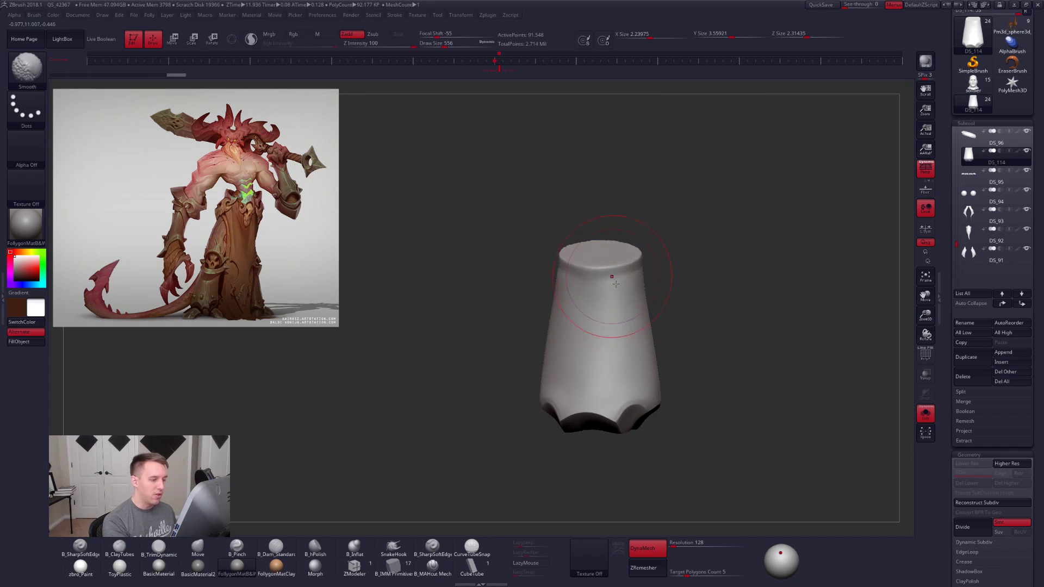
pyautogui.moveTo(612, 277); pyautogui.dragTo(598, 321, button='right')
pyautogui.keyDown('shift'); pyautogui.moveTo(592, 239); pyautogui.dragTo(593, 260); pyautogui.keyUp('shift')
pyautogui.moveTo(592, 263); pyautogui.dragTo(600, 286, button='right')
pyautogui.hotkey('alt', 's')
pyautogui.press('space')
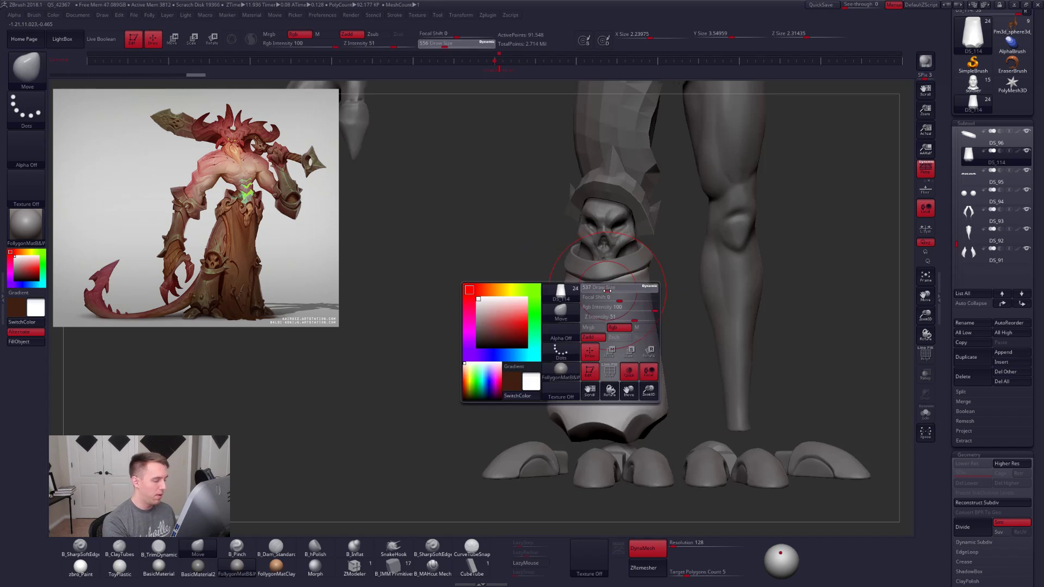
# Step: Isolate the split-off shin guard rim and close its cut underside with DynaMesh at resolution 128
pyautogui.keyDown('alt'); pyautogui.click(610, 266); pyautogui.keyUp('alt')
pyautogui.hotkey('alt', 's')
pyautogui.moveTo(644, 305); pyautogui.dragTo(643, 311, button='right')
pyautogui.press('5')
pyautogui.press('space')
pyautogui.moveTo(642, 306); pyautogui.dragTo(635, 305)
pyautogui.moveTo(636, 528); pyautogui.dragTo(646, 505, button='right')
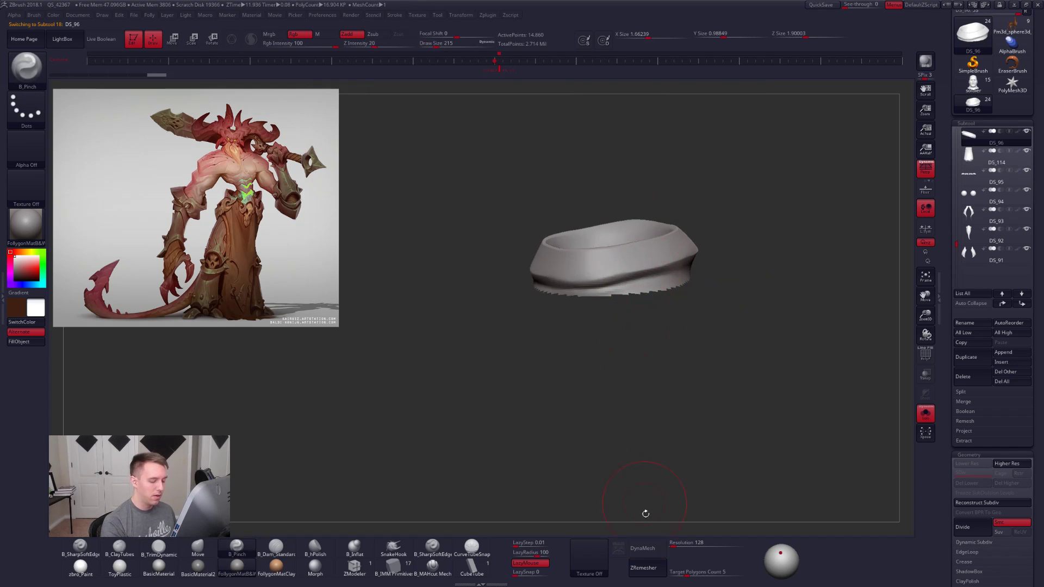
pyautogui.click(646, 548)
# Step: Set the draw size to 239 and remesh the isolated shin guard rim with DynaMesh at resolution 128
pyautogui.moveTo(692, 260); pyautogui.dragTo(680, 272, button='right')
pyautogui.press('space')
pyautogui.moveTo(626, 288); pyautogui.dragTo(644, 289)
pyautogui.moveTo(644, 288); pyautogui.dragTo(596, 348, button='right')
pyautogui.press('2')
pyautogui.keyDown('ctrl'); pyautogui.moveTo(685, 313); pyautogui.dragTo(705, 335); pyautogui.keyUp('ctrl')
pyautogui.keyDown('ctrl'); pyautogui.moveTo(701, 289); pyautogui.dragTo(699, 359); pyautogui.keyUp('ctrl')
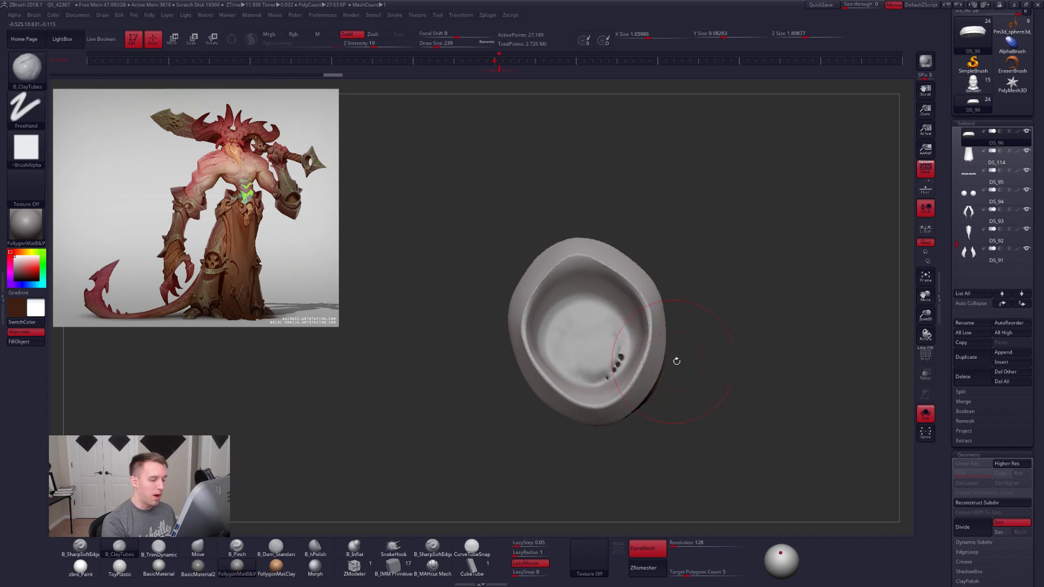
# Step: Tidy the rim's uneven lower edge with the Move, TrimDynamic and Pinch brushes at draw size 215
pyautogui.press('4')
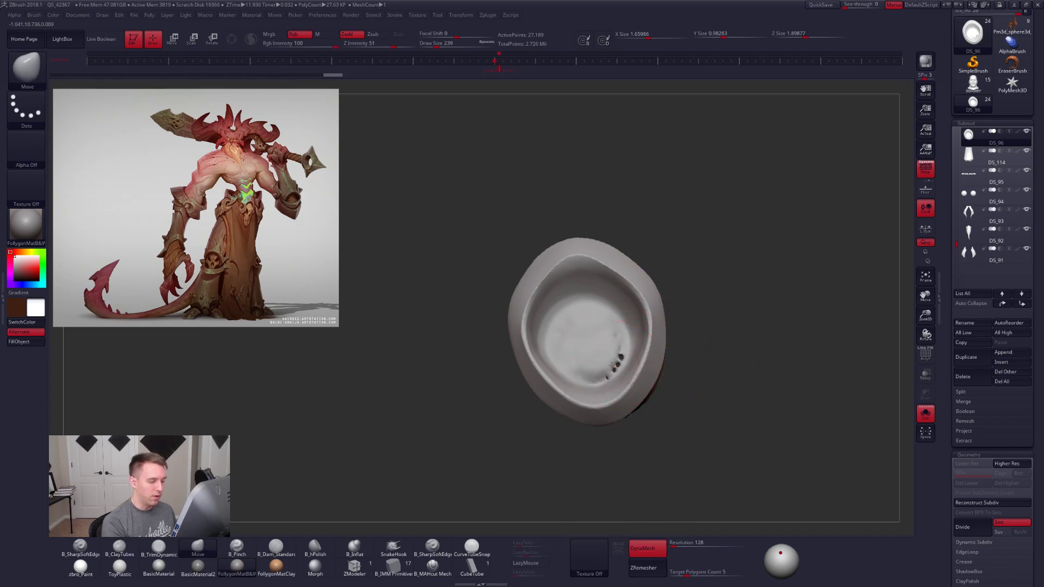
pyautogui.press('f')
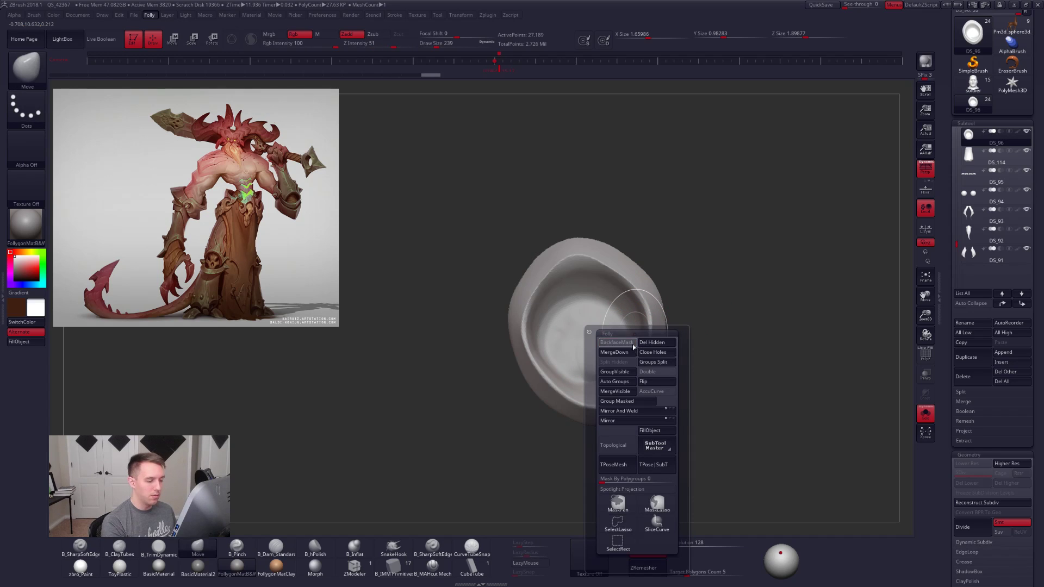
pyautogui.moveTo(755, 271); pyautogui.dragTo(614, 308)
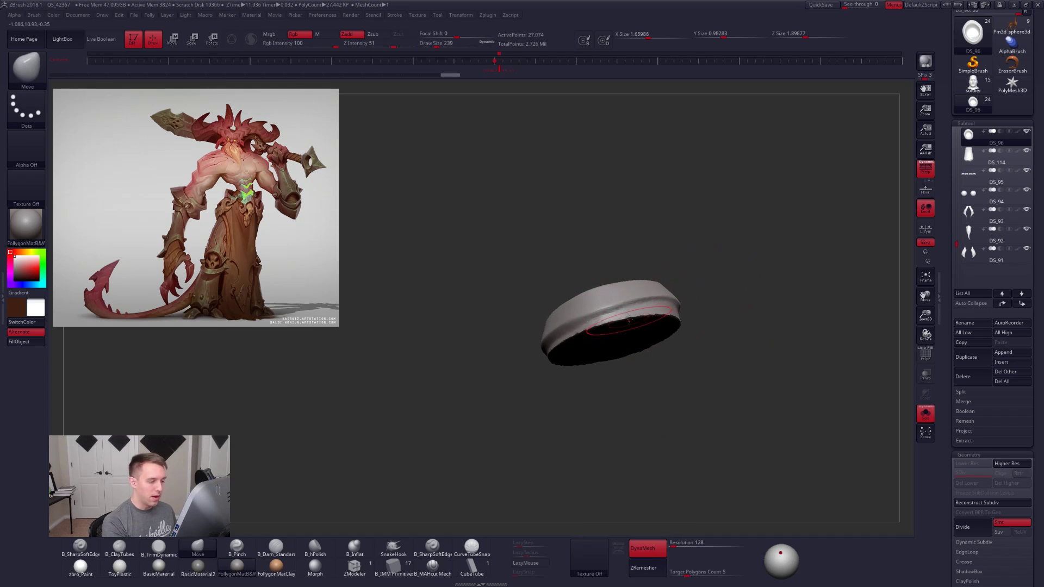
pyautogui.press('3')
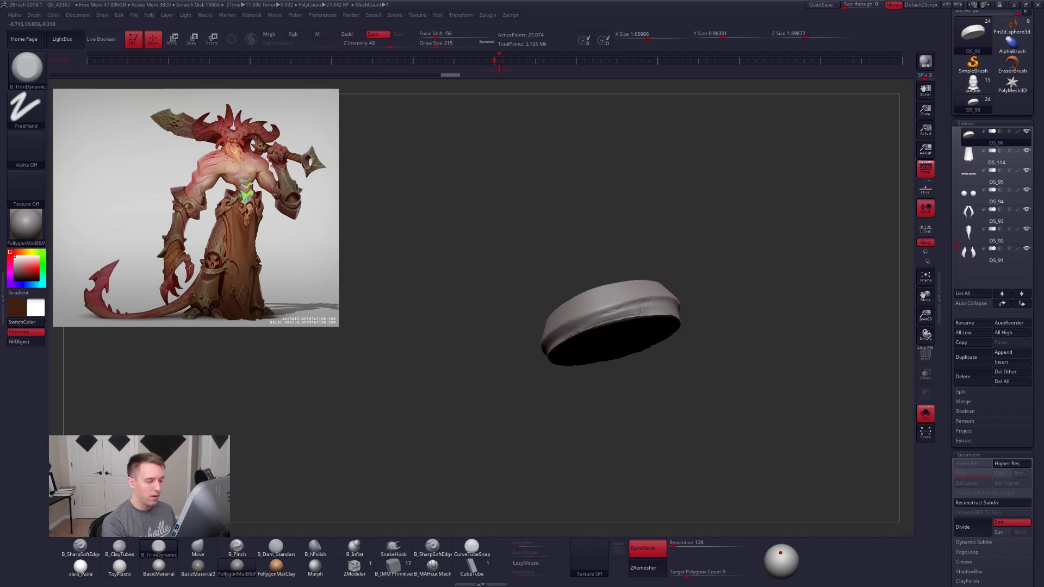
pyautogui.press('4')
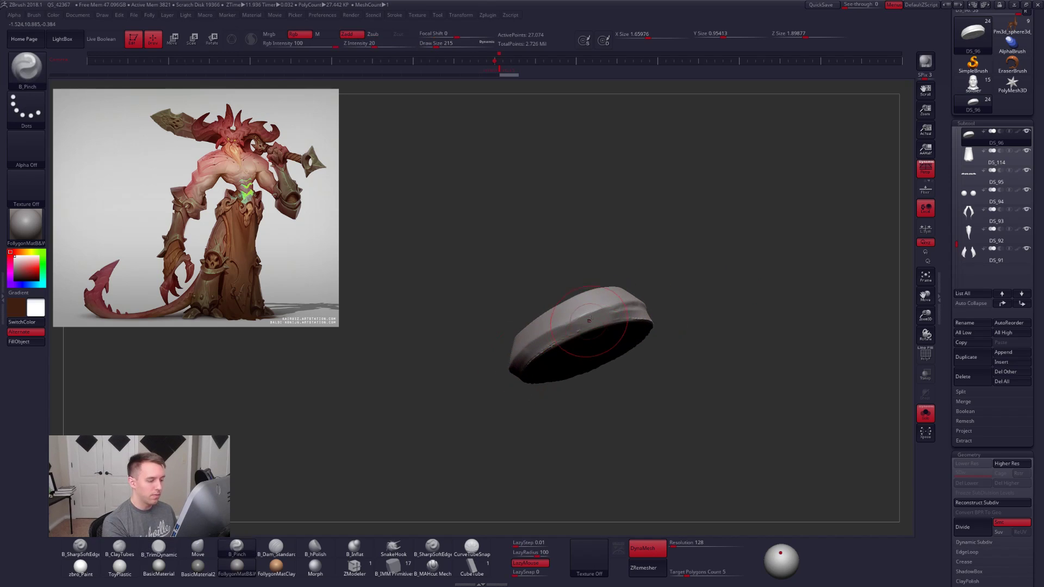
pyautogui.moveTo(526, 365)
pyautogui.mouseDown()
pyautogui.moveTo(622, 323)
pyautogui.moveTo(396, 325)
pyautogui.moveTo(596, 352)
pyautogui.moveTo(593, 363)
pyautogui.moveTo(611, 335)
pyautogui.moveTo(566, 375)
pyautogui.moveTo(571, 401)
pyautogui.mouseUp()
# Step: Show all pieces again and shift the rim along the top of the lower shin guard with the Transpose line
pyautogui.hotkey('ctrl', 'shift')
pyautogui.press('w')
pyautogui.hotkey('alt', 'shift', 's')
pyautogui.moveTo(568, 361); pyautogui.dragTo(570, 368)
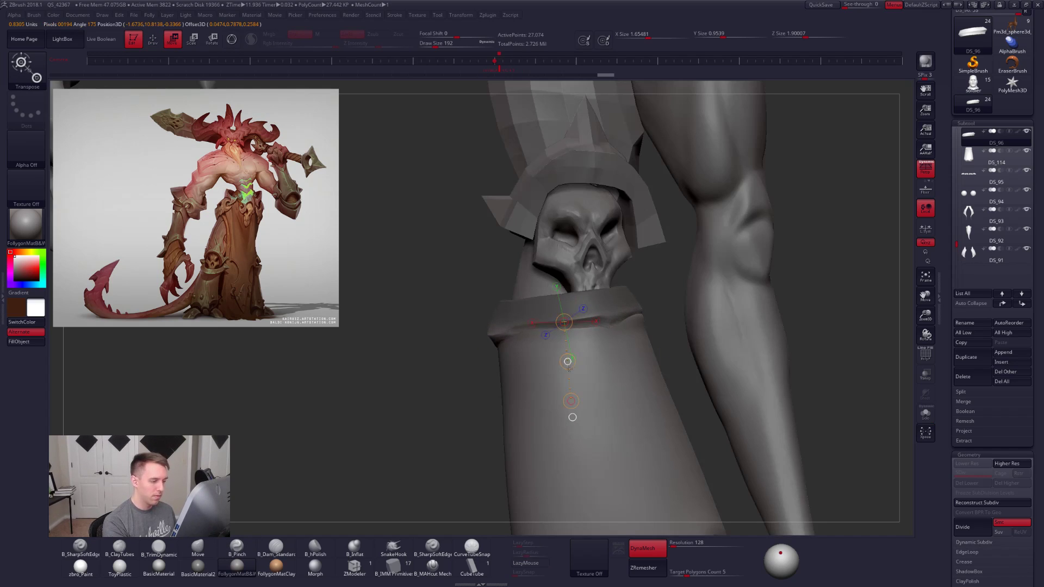
# Step: Isolate the rim, remesh it, and slice it across its lower part into two polygroups with SliceCurve
pyautogui.hotkey('alt', 'shift', 's')
pyautogui.press('q')
pyautogui.moveTo(463, 348)
pyautogui.keyDown('ctrl'); pyautogui.mouseDown()
pyautogui.moveTo(653, 343)
pyautogui.moveTo(702, 304)
pyautogui.moveTo(674, 289)
pyautogui.mouseUp(); pyautogui.keyUp('ctrl')
pyautogui.moveTo(667, 360)
pyautogui.keyDown('ctrl'); pyautogui.mouseDown()
pyautogui.moveTo(688, 378)
pyautogui.moveTo(625, 348)
pyautogui.mouseUp(); pyautogui.keyUp('ctrl')
pyautogui.hotkey('ctrl', 'z')
pyautogui.hotkey('ctrl', 'shift', 'f')
pyautogui.keyDown('ctrl'); pyautogui.keyDown('shift'); pyautogui.click(653, 511); pyautogui.keyUp('shift'); pyautogui.keyUp('ctrl')
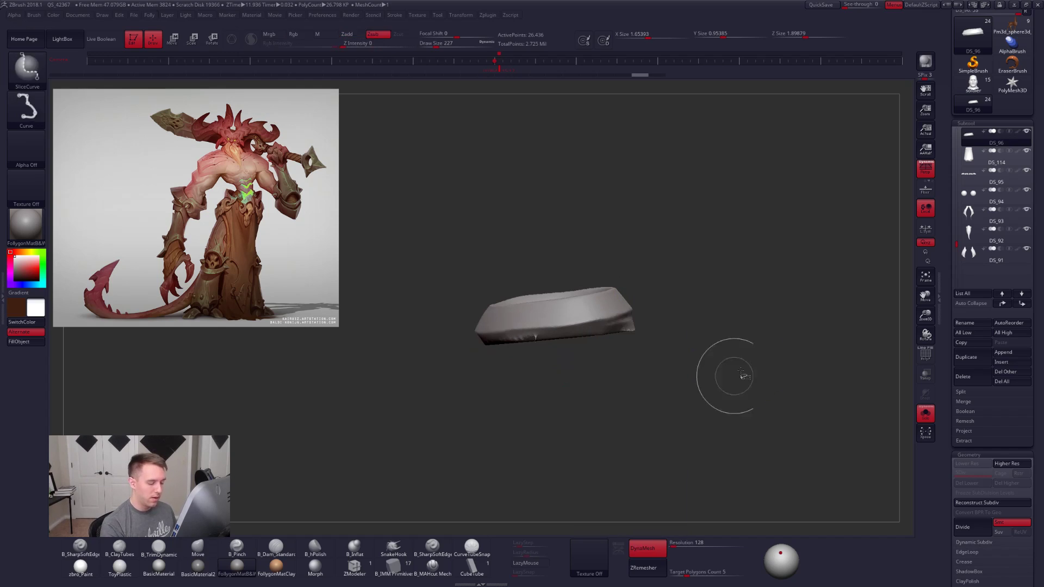
pyautogui.moveTo(674, 376); pyautogui.dragTo(672, 357)
pyautogui.moveTo(456, 362); pyautogui.dragTo(675, 299)
# Step: ZRemesh the rim with KeepGroups enabled and a target polygon count of 0.1
pyautogui.scroll(-5, 987, 319)
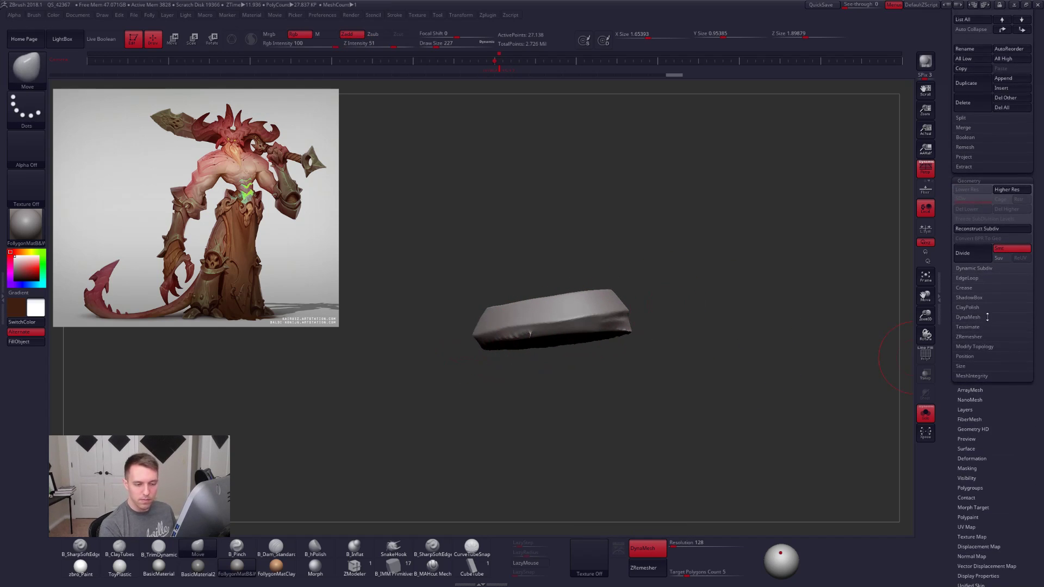
pyautogui.click(970, 337)
pyautogui.click(1012, 365)
pyautogui.moveTo(996, 375); pyautogui.dragTo(957, 375)
pyautogui.click(962, 350)
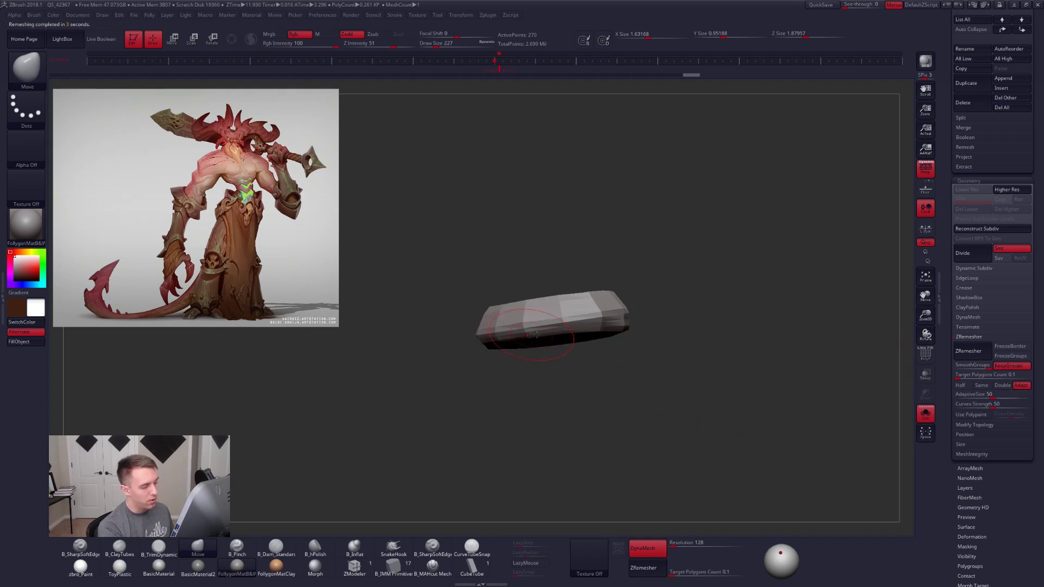
# Step: Show the rim's polygroups and delete surplus complete edge loops with the ZModeler brush
pyautogui.hotkey('shift', 'f')
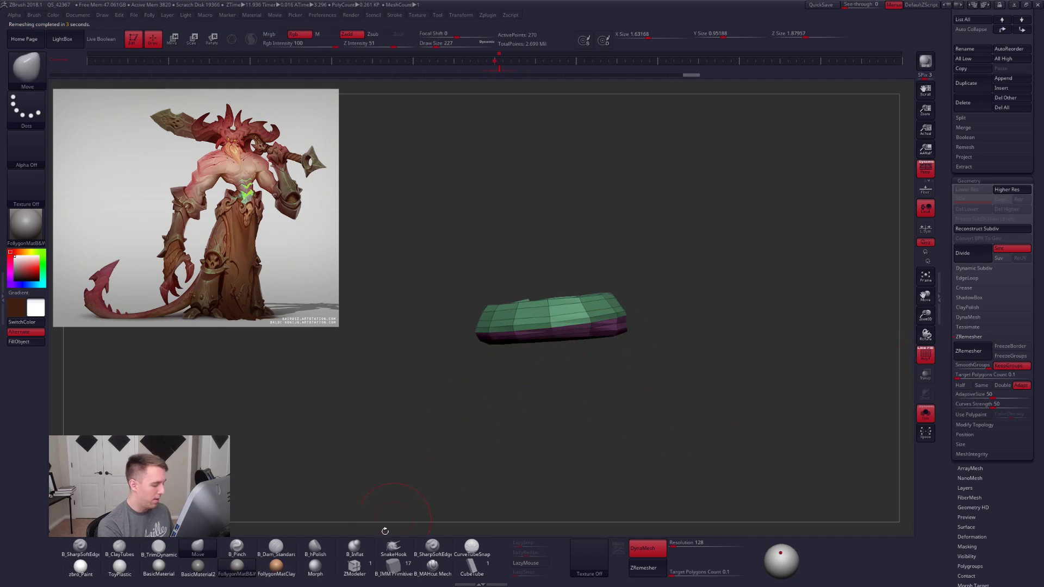
pyautogui.click(355, 568)
pyautogui.keyDown('alt'); pyautogui.moveTo(493, 361); pyautogui.dragTo(503, 394); pyautogui.keyUp('alt')
pyautogui.press('space')
pyautogui.click(513, 389)
pyautogui.moveTo(572, 343); pyautogui.dragTo(570, 389, button='right')
pyautogui.click(576, 343)
pyautogui.click(566, 325)
pyautogui.moveTo(569, 309); pyautogui.dragTo(578, 332, button='right')
# Step: Crease the complete edge loop along the rim's polygroup border with ZModeler, then hide the polygroup display
pyautogui.press('space')
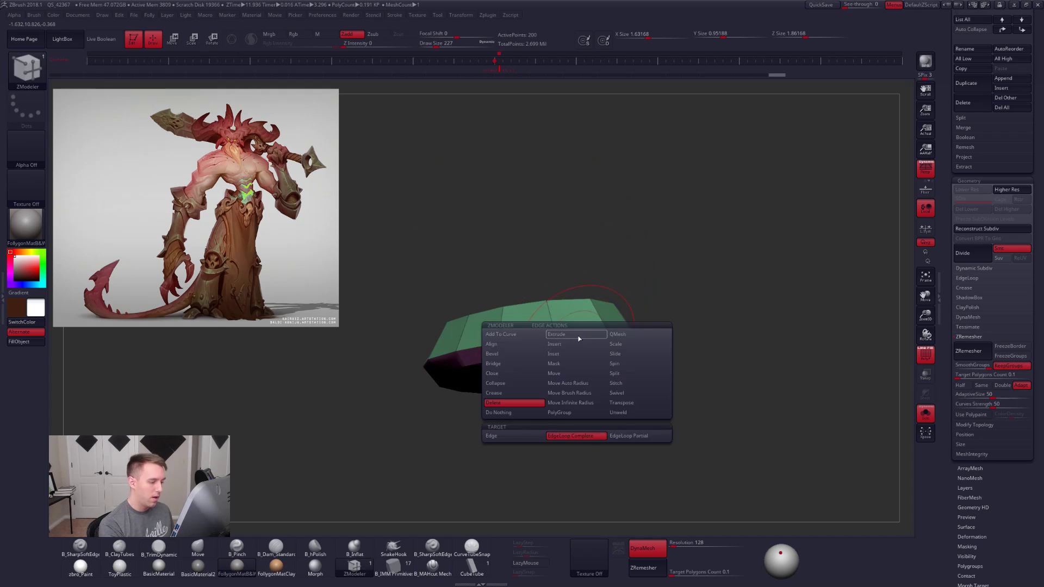
pyautogui.click(504, 393)
pyautogui.click(577, 332)
pyautogui.keyDown('ctrl'); pyautogui.moveTo(577, 333); pyautogui.dragTo(581, 367, button='right'); pyautogui.keyUp('ctrl')
pyautogui.hotkey('shift', 'f')
# Step: Show all pieces and fit the low-poly rim around the leg below the skull with the Move brush at draw size 636
pyautogui.hotkey('alt', 'shift', 's')
pyautogui.press('b')
pyautogui.press('m')
pyautogui.press('v')
pyautogui.moveTo(591, 362); pyautogui.dragTo(584, 364)
pyautogui.moveTo(593, 370); pyautogui.dragTo(534, 375, button='right')
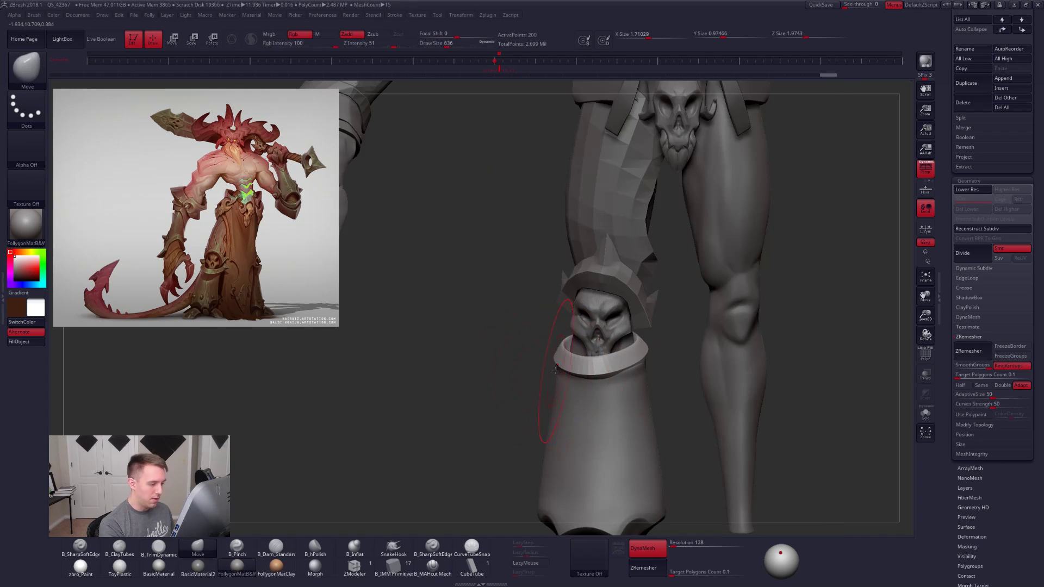
pyautogui.moveTo(635, 362); pyautogui.dragTo(636, 370)
# Step: Widen and adjust the rim's outline under the skull with the Move brush at draw size 397
pyautogui.press('space')
pyautogui.moveTo(611, 423); pyautogui.dragTo(601, 424)
pyautogui.moveTo(615, 396)
pyautogui.keyDown('alt'); pyautogui.mouseDown(button='right')
pyautogui.moveTo(616, 353)
pyautogui.moveTo(549, 351)
pyautogui.mouseUp(button='right'); pyautogui.keyUp('alt')
pyautogui.press('space')
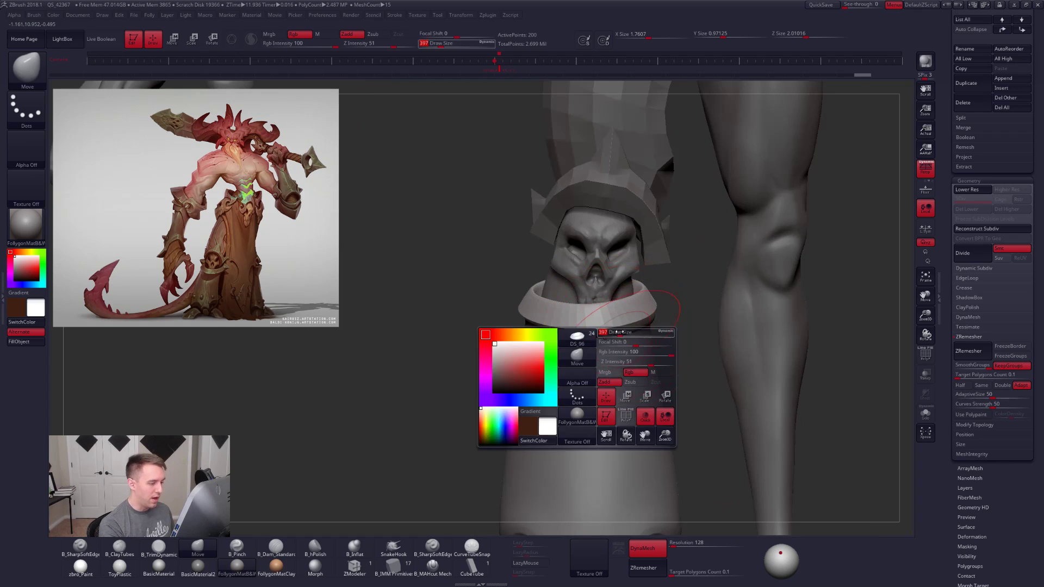
pyautogui.moveTo(560, 351); pyautogui.dragTo(545, 351)
pyautogui.press('space')
pyautogui.moveTo(651, 341); pyautogui.dragTo(669, 341)
pyautogui.moveTo(653, 348)
pyautogui.keyDown('ctrl'); pyautogui.mouseDown(button='right')
pyautogui.moveTo(634, 396)
pyautogui.moveTo(621, 356)
pyautogui.mouseUp(button='right'); pyautogui.keyUp('ctrl')
# Step: Select the lower shin guard, set draw size 430, and remesh it with DynaMesh at resolution 128
pyautogui.keyDown('alt'); pyautogui.click(635, 397); pyautogui.keyUp('alt')
pyautogui.press('space')
pyautogui.moveTo(588, 348)
pyautogui.mouseDown()
pyautogui.moveTo(571, 348)
pyautogui.moveTo(571, 316)
pyautogui.mouseUp()
pyautogui.press('space')
pyautogui.keyDown('ctrl'); pyautogui.moveTo(632, 325); pyautogui.dragTo(629, 359, button='right'); pyautogui.keyUp('ctrl')
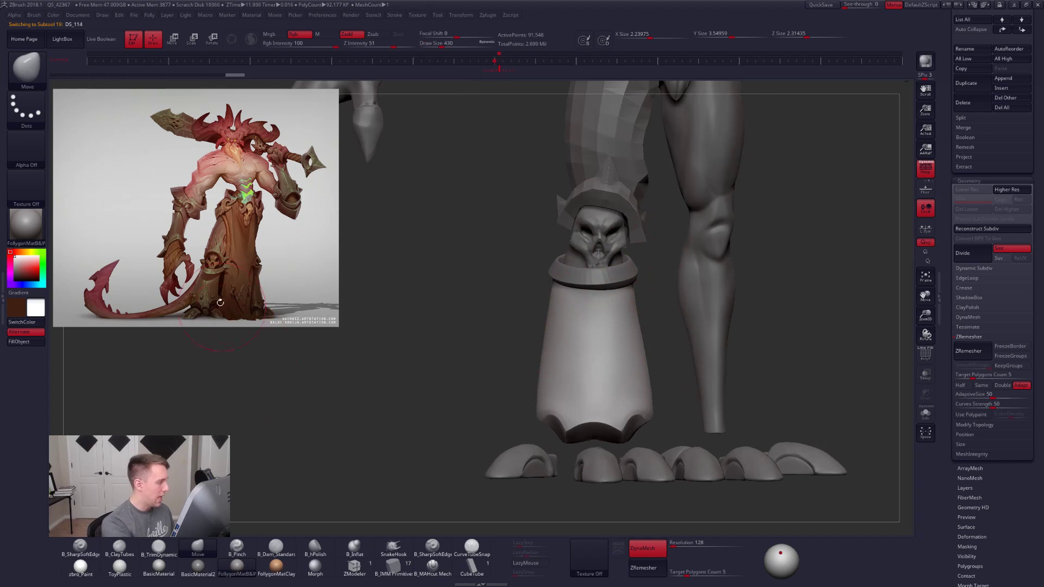
pyautogui.moveTo(219, 226)
pyautogui.keyDown('ctrl'); pyautogui.mouseDown()
pyautogui.moveTo(189, 347)
pyautogui.moveTo(212, 383)
pyautogui.moveTo(210, 373)
pyautogui.mouseUp(); pyautogui.keyUp('ctrl')
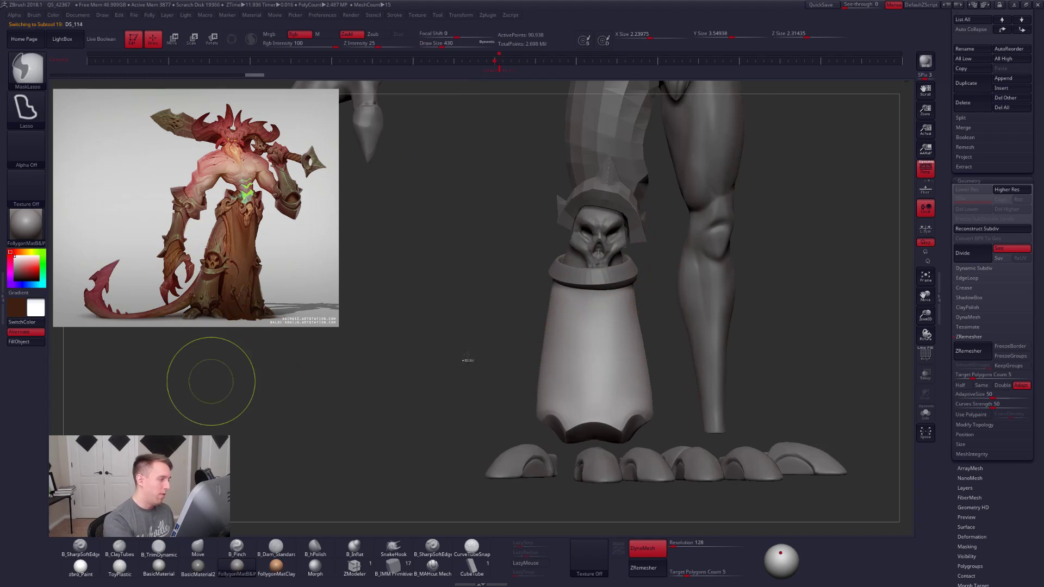
pyautogui.moveTo(578, 227)
pyautogui.keyDown('ctrl'); pyautogui.mouseDown()
pyautogui.moveTo(634, 527)
pyautogui.moveTo(654, 526)
pyautogui.mouseUp(); pyautogui.keyUp('ctrl')
pyautogui.keyDown('ctrl'); pyautogui.moveTo(666, 351); pyautogui.dragTo(653, 355); pyautogui.keyUp('ctrl')
# Step: Reshape the lower shin guard's body and scalloped bottom edge with the Move brush at draw sizes 1309 and 265
pyautogui.press('space')
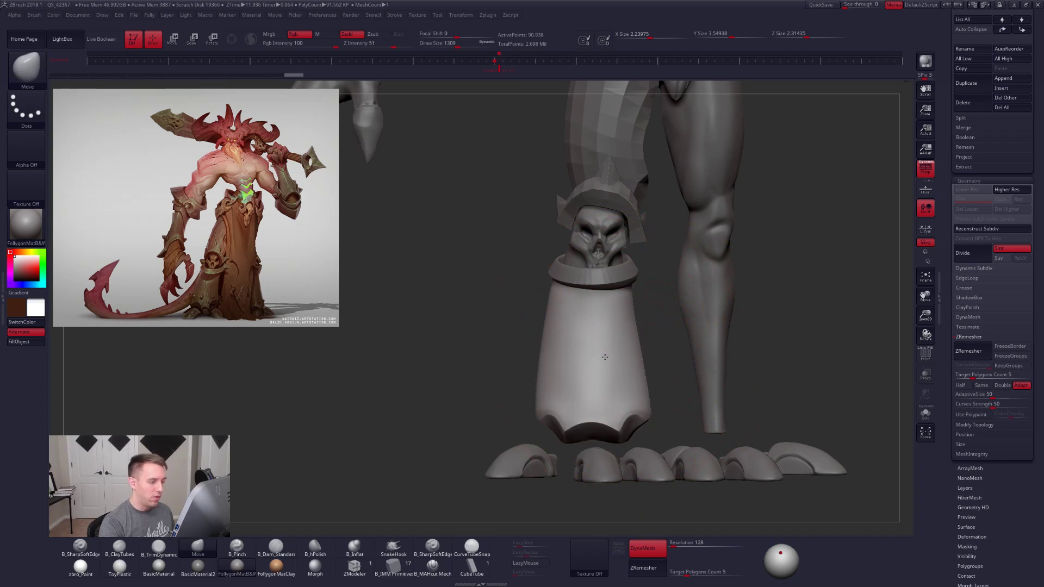
pyautogui.moveTo(601, 357); pyautogui.dragTo(598, 359)
pyautogui.press('space')
pyautogui.moveTo(598, 361); pyautogui.dragTo(590, 361)
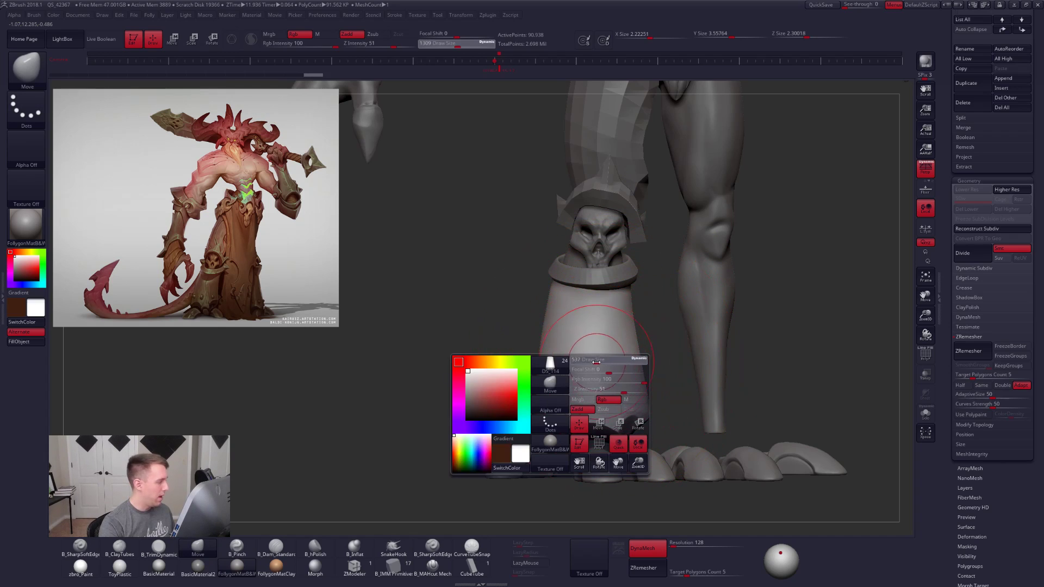
pyautogui.press('space')
pyautogui.click(589, 408)
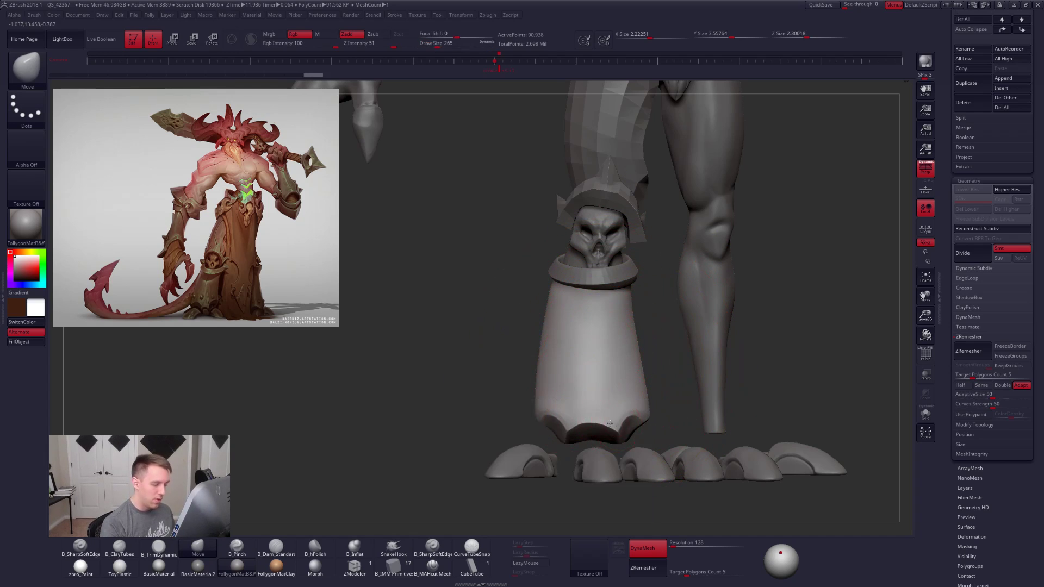
pyautogui.moveTo(587, 422); pyautogui.dragTo(607, 428)
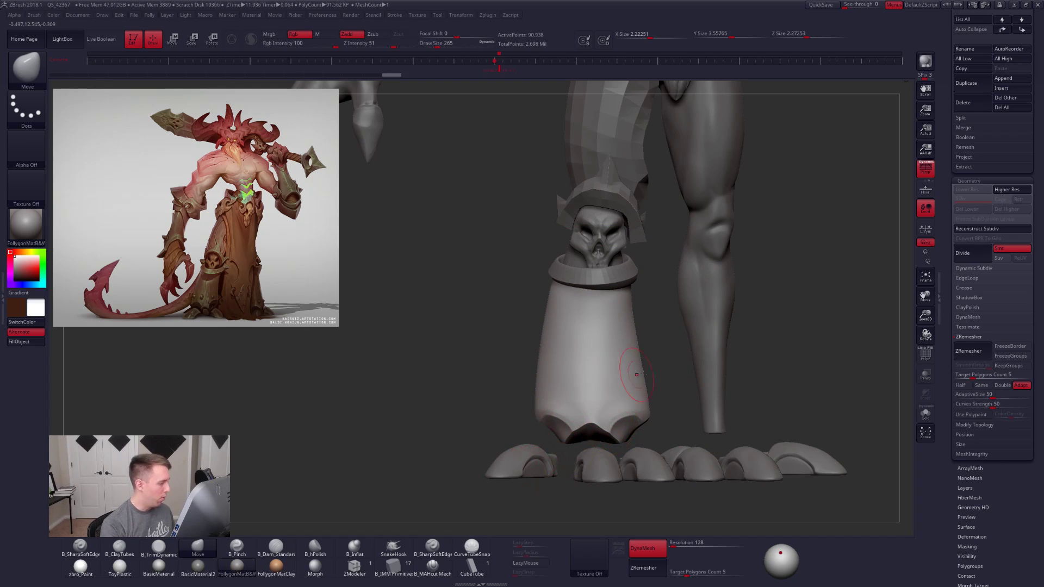
# Step: Adjust the shin guard's flared hem from the side with the Move brush and build it up with ClayTubes
pyautogui.moveTo(581, 440)
pyautogui.mouseDown(button='right')
pyautogui.moveTo(636, 419)
pyautogui.moveTo(530, 439)
pyautogui.moveTo(445, 437)
pyautogui.mouseUp(button='right')
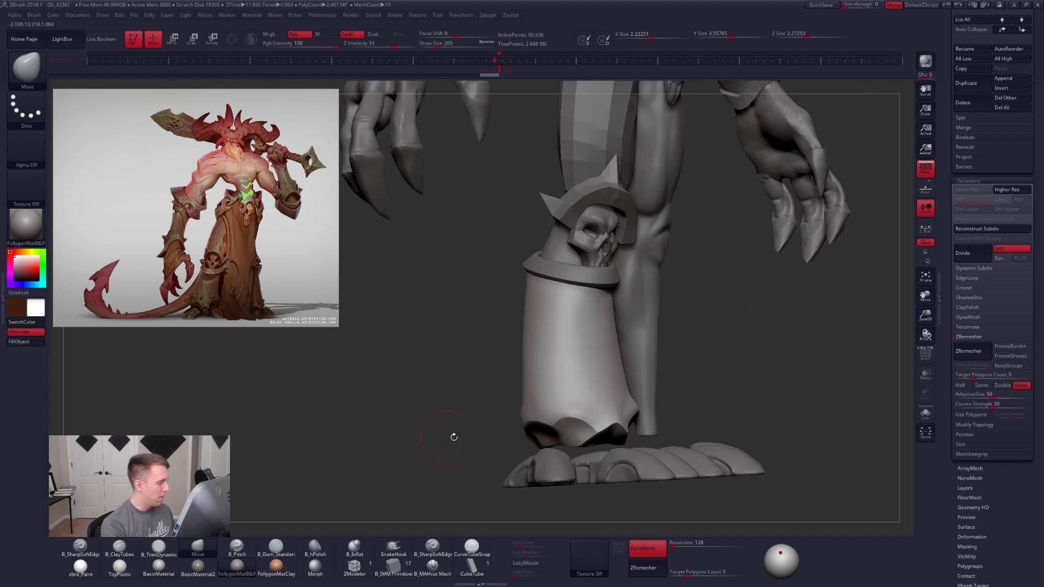
pyautogui.moveTo(633, 420); pyautogui.dragTo(635, 417)
pyautogui.moveTo(634, 418)
pyautogui.mouseDown(button='right')
pyautogui.moveTo(552, 416)
pyautogui.moveTo(642, 394)
pyautogui.moveTo(636, 375)
pyautogui.mouseUp(button='right')
pyautogui.press('2')
pyautogui.moveTo(613, 423)
pyautogui.mouseDown(button='right')
pyautogui.moveTo(612, 435)
pyautogui.moveTo(611, 413)
pyautogui.moveTo(596, 407)
pyautogui.moveTo(585, 435)
pyautogui.moveTo(598, 434)
pyautogui.moveTo(592, 451)
pyautogui.mouseUp(button='right')
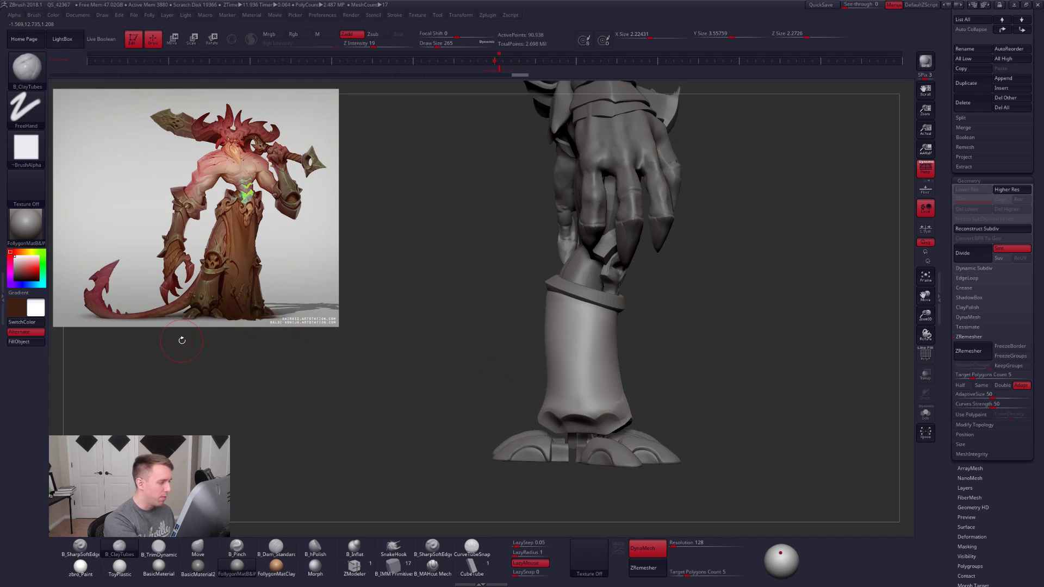
pyautogui.moveTo(602, 435)
pyautogui.mouseDown(button='right')
pyautogui.moveTo(698, 439)
pyautogui.moveTo(692, 474)
pyautogui.mouseUp(button='right')
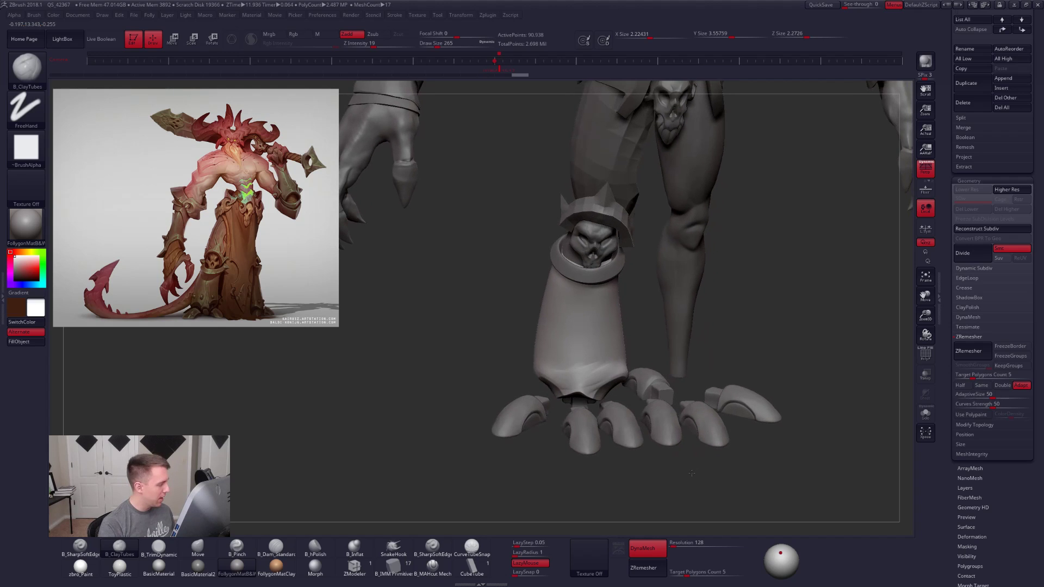
# Step: Select the toe guards, show their polygroups, hide the front piece below the shin guard, and delete the hidden geometry
pyautogui.keyDown('alt'); pyautogui.click(587, 435); pyautogui.keyUp('alt')
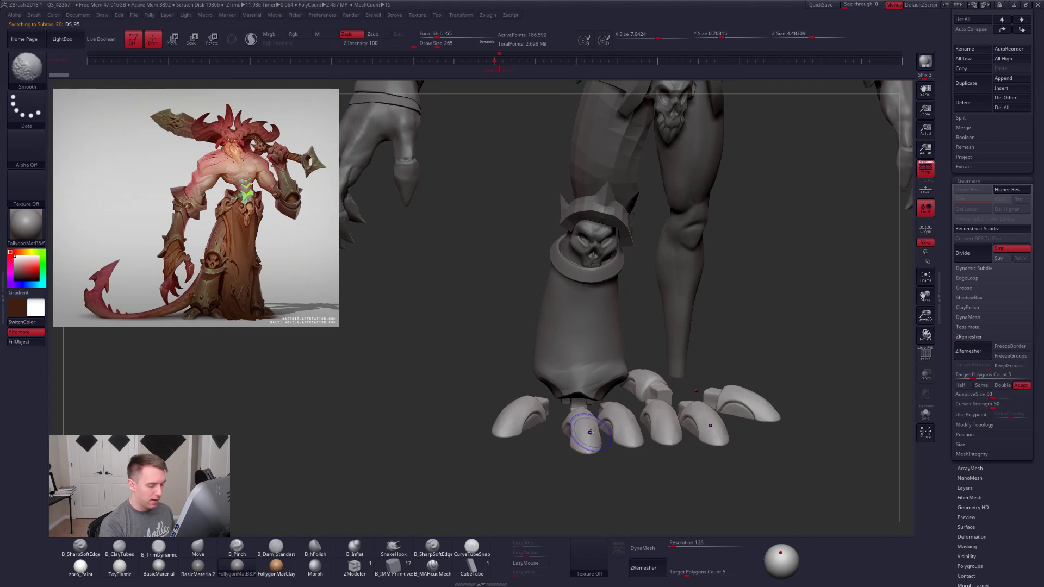
pyautogui.hotkey('ctrl', 'a')
pyautogui.press('space')
pyautogui.click(598, 400)
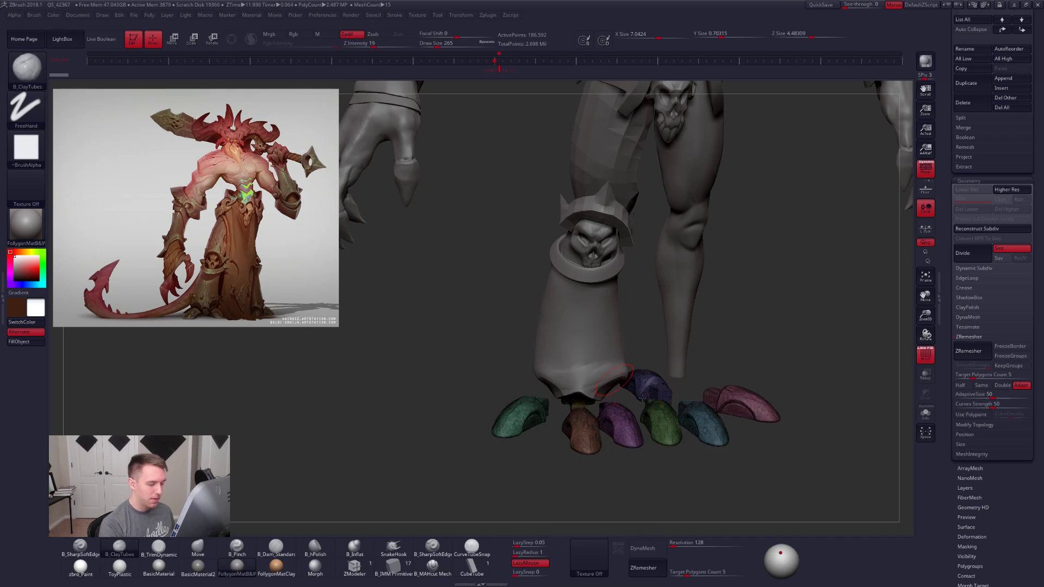
pyautogui.keyDown('ctrl'); pyautogui.keyDown('shift'); pyautogui.click(571, 435); pyautogui.keyUp('shift'); pyautogui.keyUp('ctrl')
pyautogui.press('space')
pyautogui.click(635, 429)
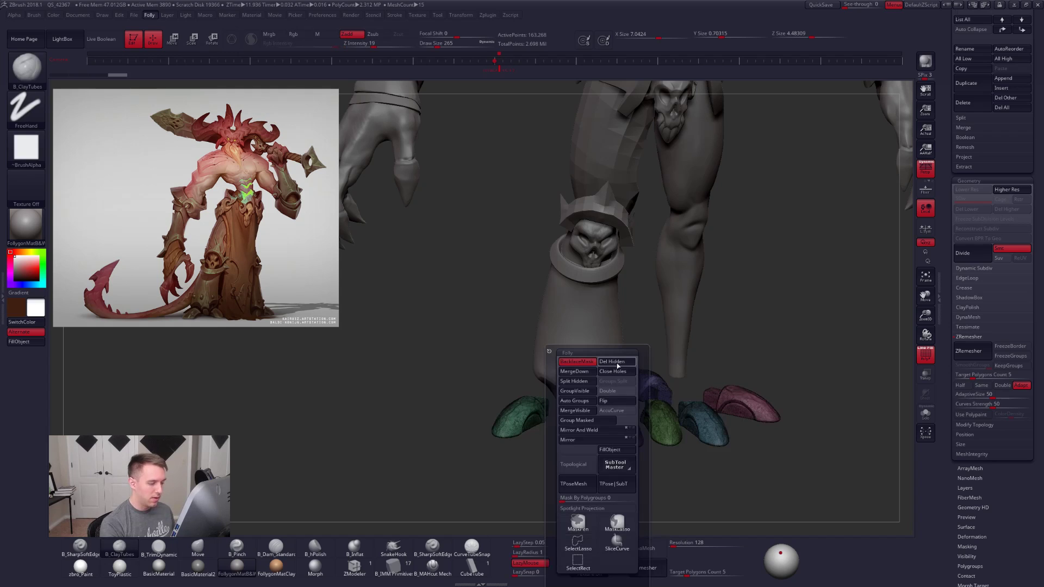
pyautogui.click(617, 361)
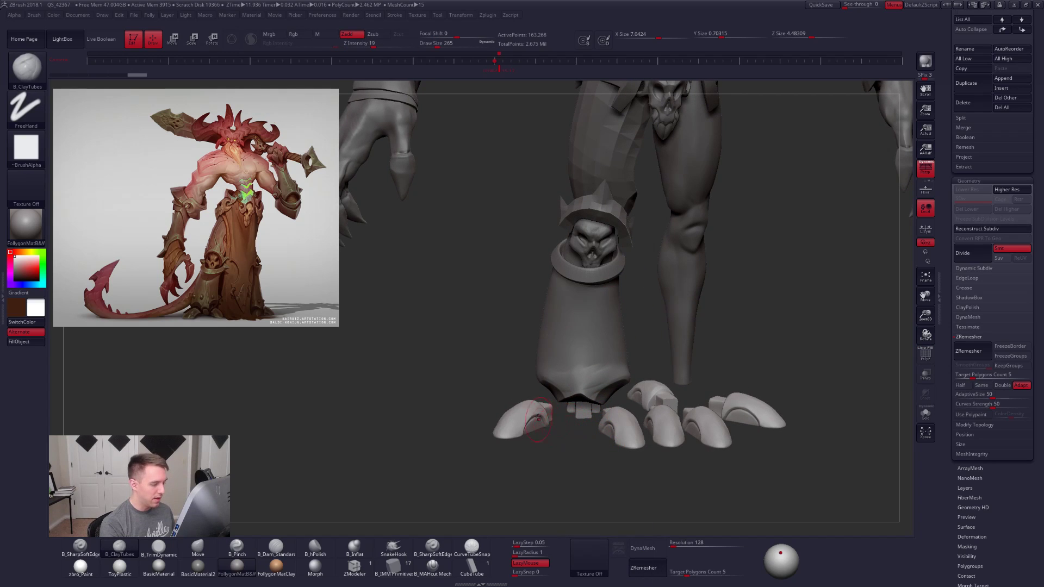
pyautogui.moveTo(390, 406); pyautogui.dragTo(598, 421)
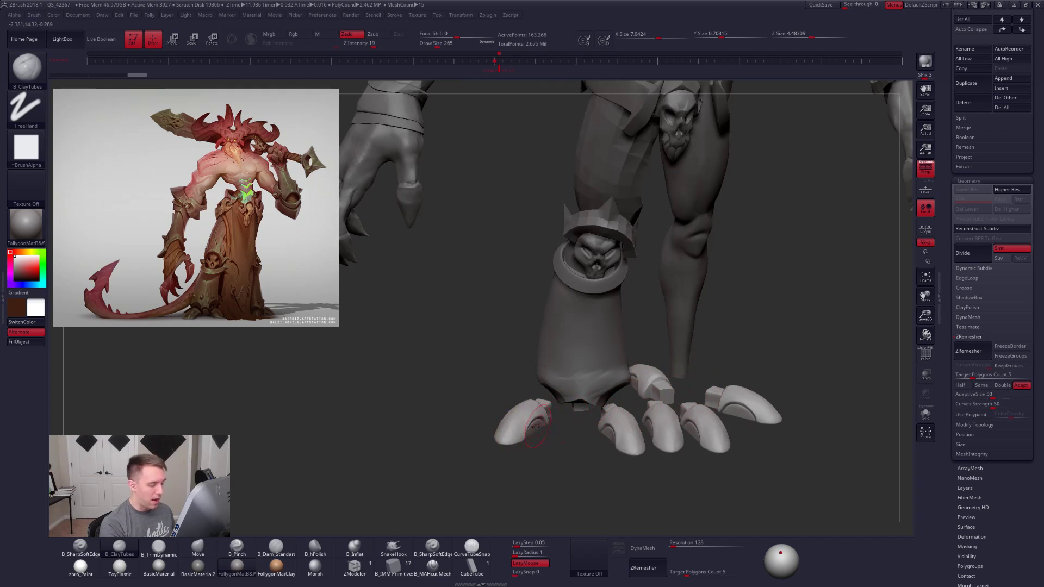
pyautogui.moveTo(586, 422); pyautogui.dragTo(630, 371)
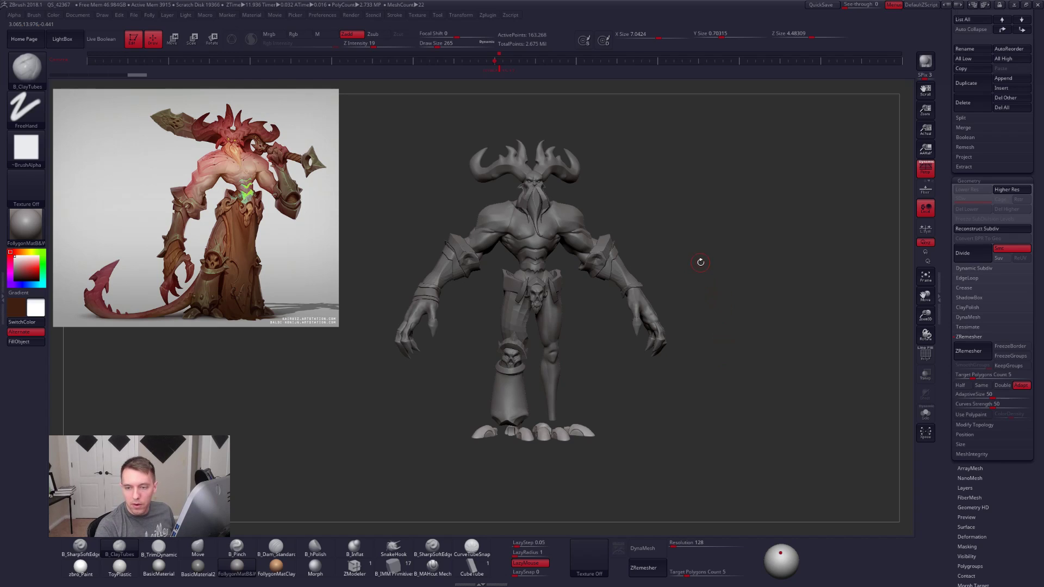
# Step: Review the full figure, select the horns on the demon's head, and set the draw size to 252
pyautogui.keyDown('alt'); pyautogui.moveTo(544, 217); pyautogui.dragTo(573, 248, button='right'); pyautogui.keyUp('alt')
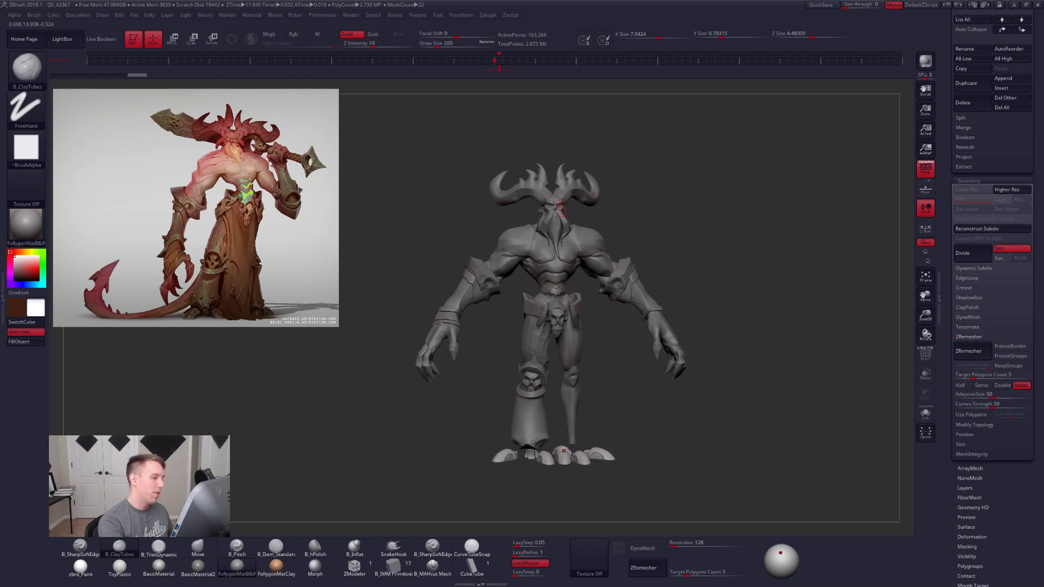
pyautogui.keyDown('ctrl'); pyautogui.moveTo(588, 190); pyautogui.dragTo(585, 250, button='right'); pyautogui.keyUp('ctrl')
pyautogui.keyDown('alt'); pyautogui.moveTo(584, 250); pyautogui.dragTo(608, 353, button='right'); pyautogui.keyUp('alt')
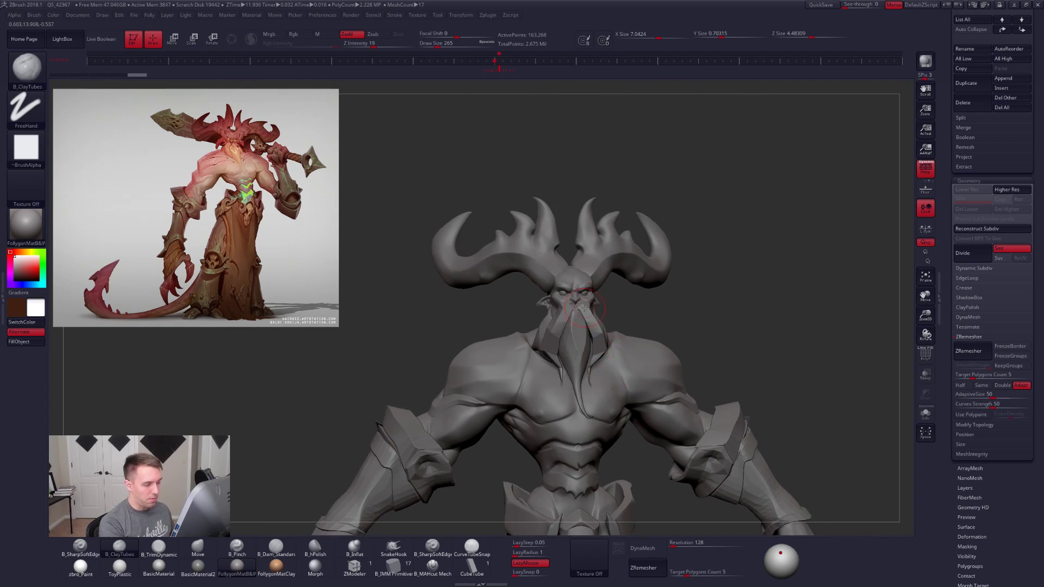
pyautogui.keyDown('alt'); pyautogui.click(583, 281); pyautogui.keyUp('alt')
pyautogui.keyDown('ctrl'); pyautogui.moveTo(576, 277); pyautogui.dragTo(569, 358, button='right'); pyautogui.keyUp('ctrl')
pyautogui.press('space')
pyautogui.moveTo(609, 303); pyautogui.dragTo(604, 300)
pyautogui.moveTo(594, 306); pyautogui.dragTo(550, 346, button='right')
pyautogui.press('space')
pyautogui.moveTo(586, 294); pyautogui.dragTo(589, 294)
pyautogui.keyDown('alt'); pyautogui.click(605, 287); pyautogui.keyUp('alt')
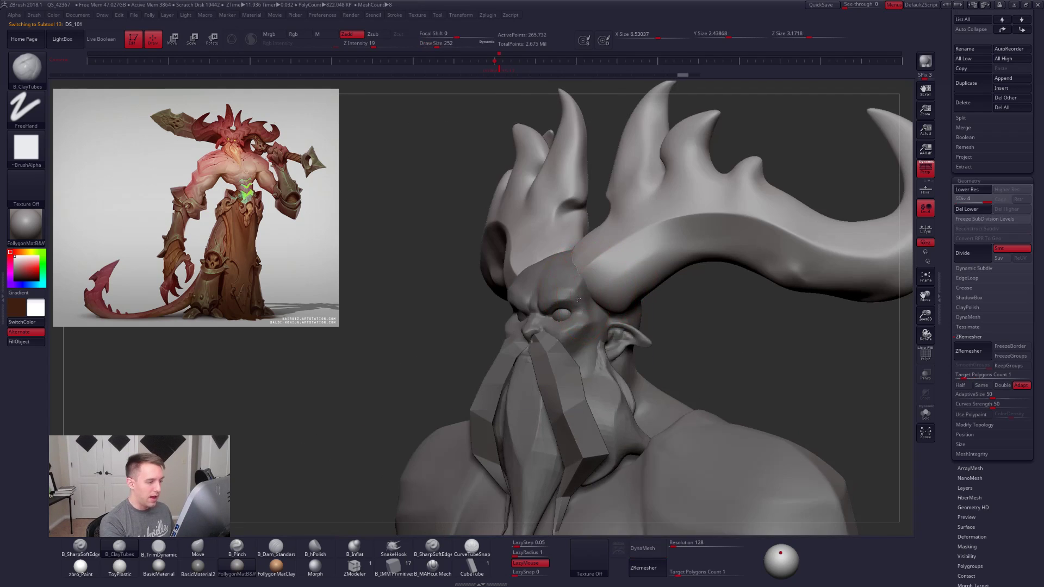
# Step: Pull the horns' base forward at the forehead with the Move brush at draw size 252
pyautogui.moveTo(578, 298); pyautogui.dragTo(564, 295, button='right')
pyautogui.press('b')
pyautogui.press('m')
pyautogui.press('v')
pyautogui.moveTo(554, 299); pyautogui.dragTo(555, 299)
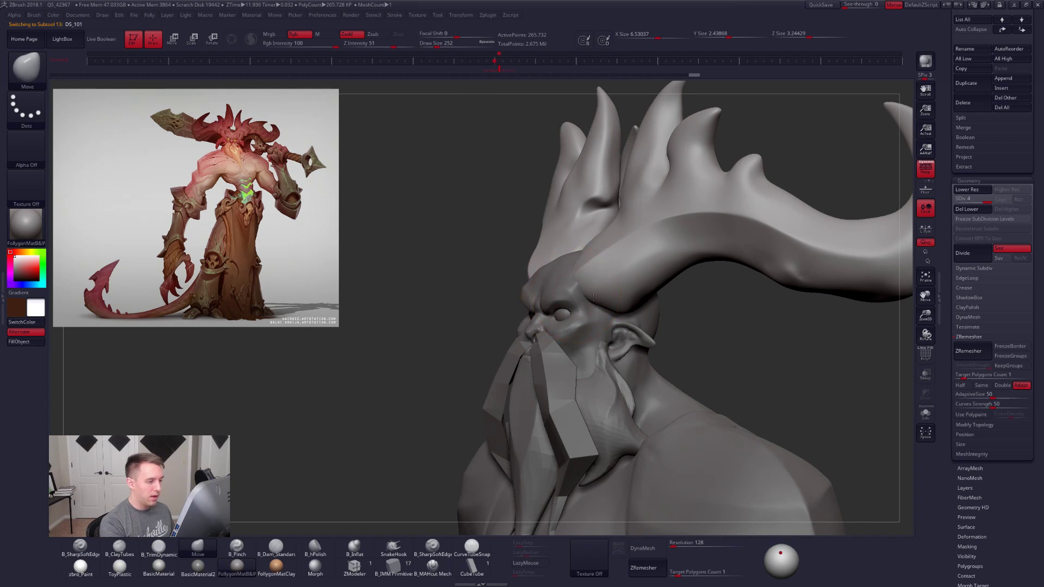
pyautogui.keyDown('shift'); pyautogui.moveTo(556, 297); pyautogui.dragTo(586, 267, button='right'); pyautogui.keyUp('shift')
# Step: Drop the horns to their lowest subdivision level and adjust their base at the forehead with the Move brush from the side
pyautogui.press('space')
pyautogui.moveTo(589, 297); pyautogui.dragTo(615, 289)
pyautogui.moveTo(614, 289)
pyautogui.mouseDown(button='right')
pyautogui.moveTo(630, 290)
pyautogui.moveTo(587, 288)
pyautogui.mouseUp(button='right')
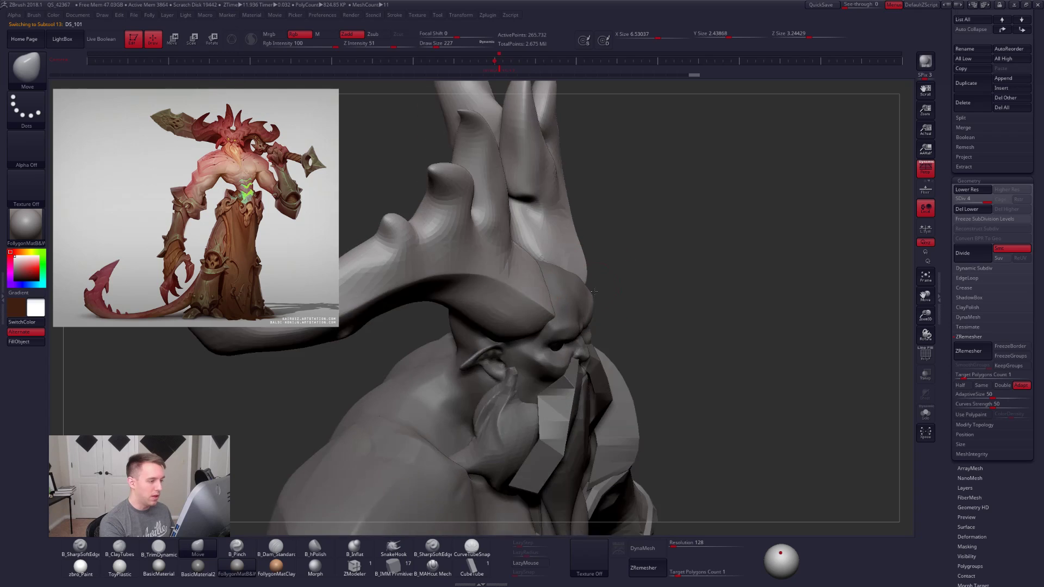
pyautogui.press('space')
pyautogui.hotkey('shift', 'd')
pyautogui.hotkey('shift', 'd')
pyautogui.hotkey('shift', 'd')
pyautogui.moveTo(585, 288)
pyautogui.mouseDown()
pyautogui.moveTo(596, 314)
pyautogui.moveTo(599, 303)
pyautogui.mouseUp()
pyautogui.hotkey('shift', 's')
pyautogui.press('space')
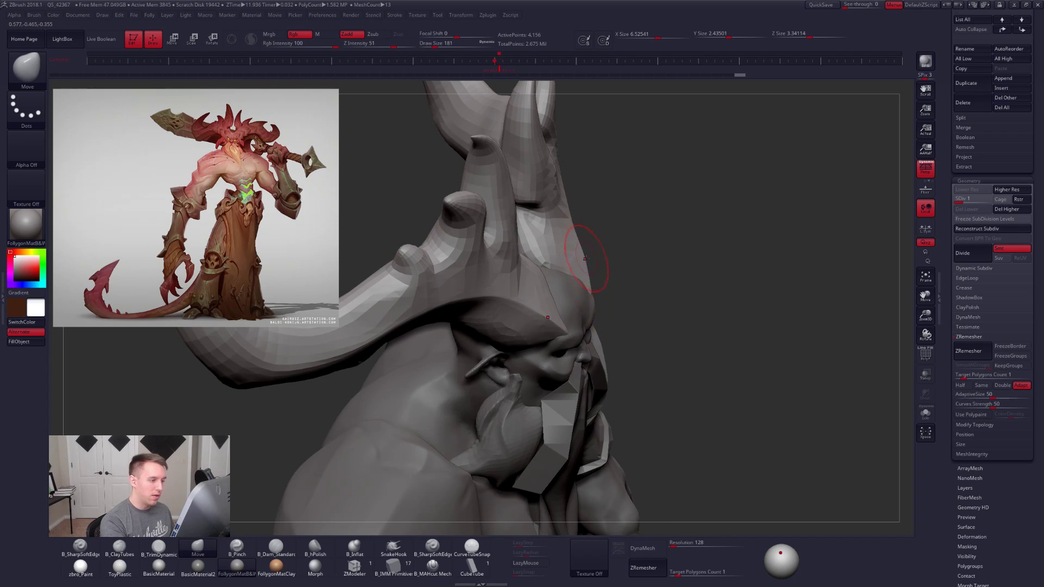
# Step: Reshape the lower ends of the horns above the brows with the Move brush at draw size 227, checking them in isolation
pyautogui.moveTo(611, 235); pyautogui.dragTo(519, 313, button='right')
pyautogui.press('space')
pyautogui.moveTo(535, 303); pyautogui.dragTo(537, 302)
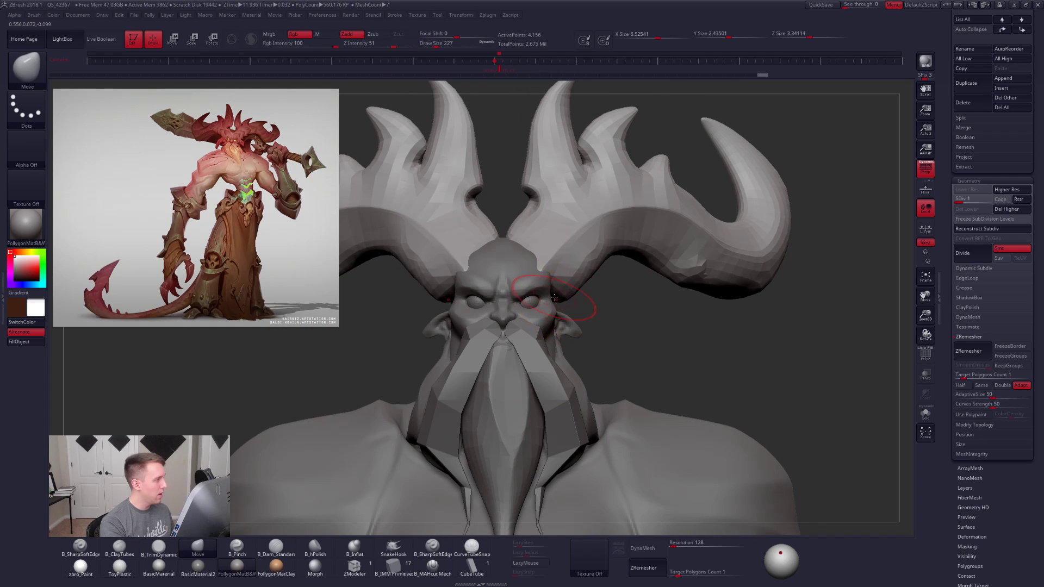
pyautogui.hotkey('shift', 's')
pyautogui.moveTo(455, 288); pyautogui.dragTo(458, 294)
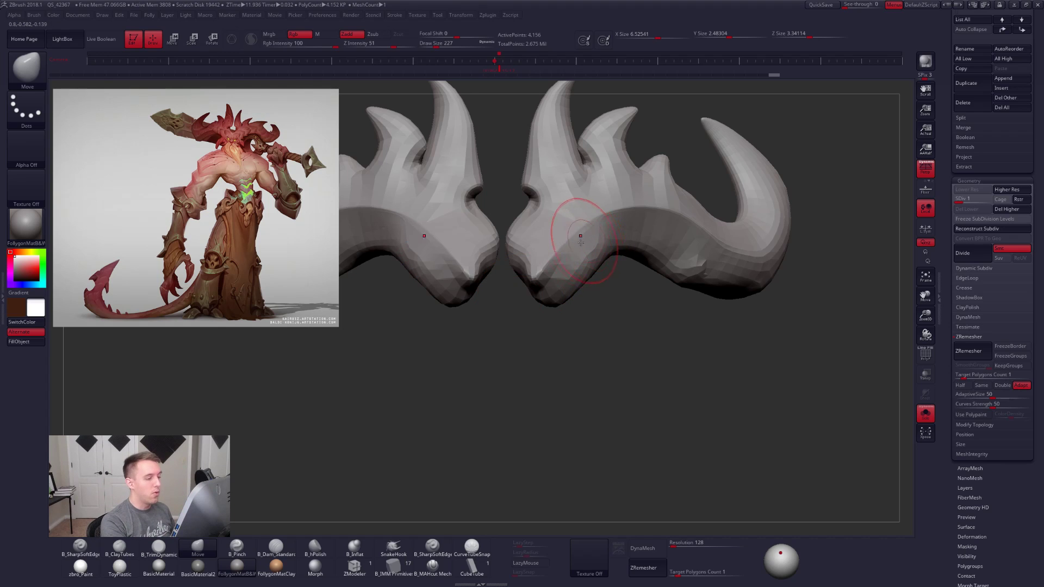
pyautogui.hotkey('shift', 's')
pyautogui.moveTo(541, 277); pyautogui.dragTo(446, 283, button='right')
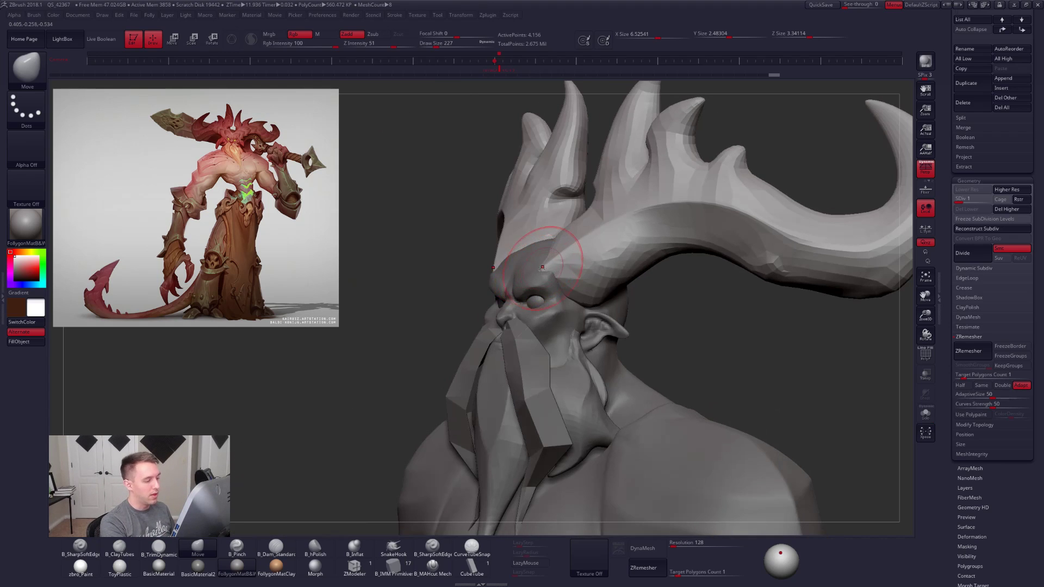
# Step: Return the horns to their highest subdivision level and bring the subtool list into view
pyautogui.press('d')
pyautogui.press('d')
pyautogui.press('d')
pyautogui.moveTo(574, 286); pyautogui.dragTo(615, 286, button='right')
pyautogui.scroll(5, 944, 287)
pyautogui.press('shift')
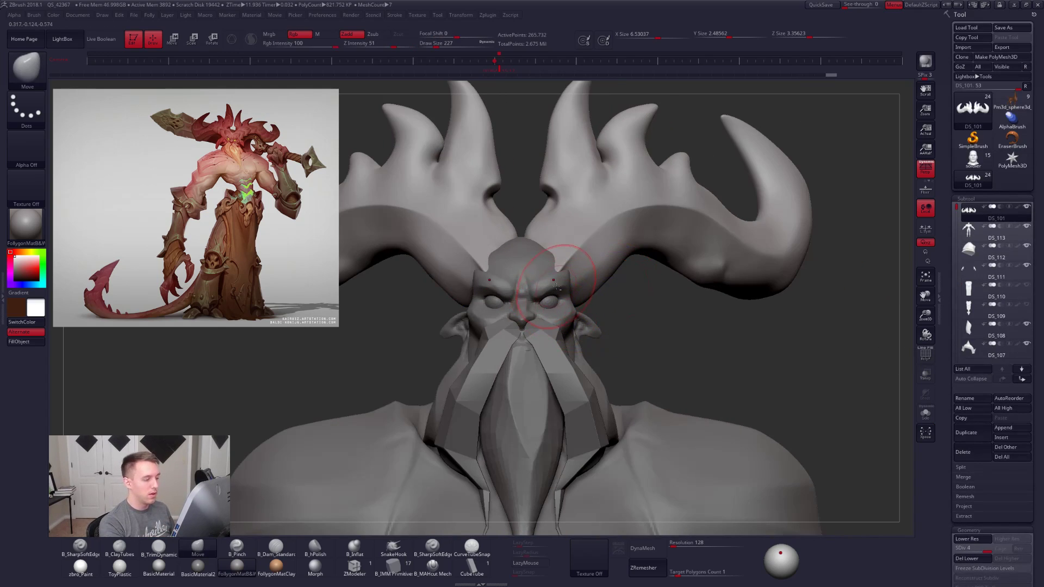
# Step: Merge the horns into the body subtool and DynaMesh the combined mesh at resolution 128
pyautogui.press('Down')
pyautogui.click(1002, 379)
pyautogui.hotkey('ctrl', 'shift', 'm')
pyautogui.click(800, 313)
pyautogui.click(768, 336)
pyautogui.press('shift')
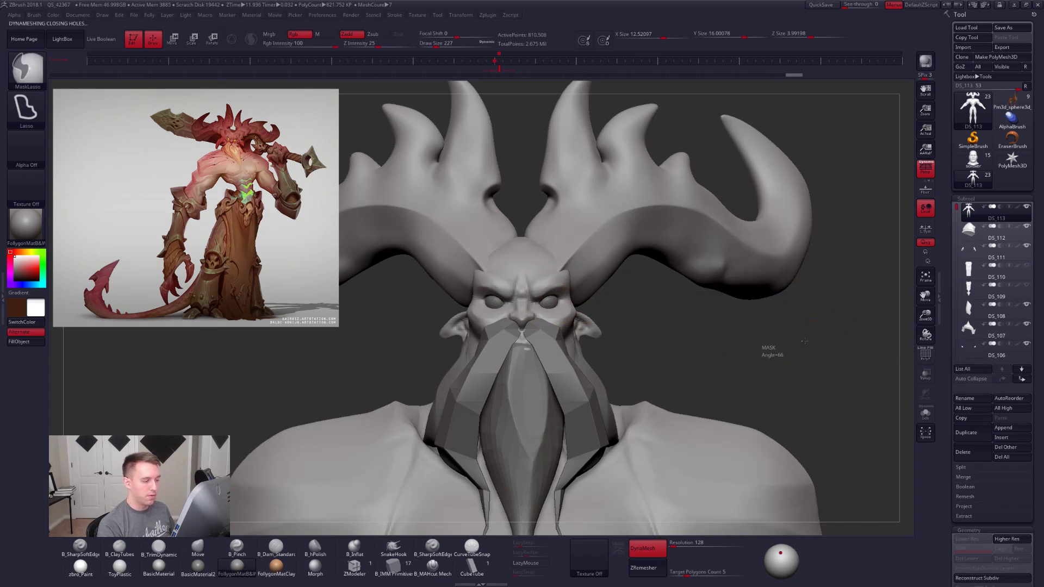
# Step: Blend the seam where the horns meet the forehead with the ClayTubes brush
pyautogui.press('space')
pyautogui.moveTo(564, 262); pyautogui.dragTo(560, 262)
pyautogui.press('2')
pyautogui.press('space')
pyautogui.press('space')
pyautogui.moveTo(545, 249)
pyautogui.mouseDown()
pyautogui.moveTo(547, 231)
pyautogui.moveTo(573, 219)
pyautogui.moveTo(522, 250)
pyautogui.moveTo(544, 242)
pyautogui.mouseUp()
pyautogui.moveTo(572, 236); pyautogui.dragTo(586, 230)
pyautogui.moveTo(586, 265); pyautogui.dragTo(552, 260, button='right')
pyautogui.moveTo(570, 272); pyautogui.dragTo(604, 256)
# Step: Tighten the brow below the horn base with the Pinch brush
pyautogui.press('b')
pyautogui.press('p')
pyautogui.press('i')
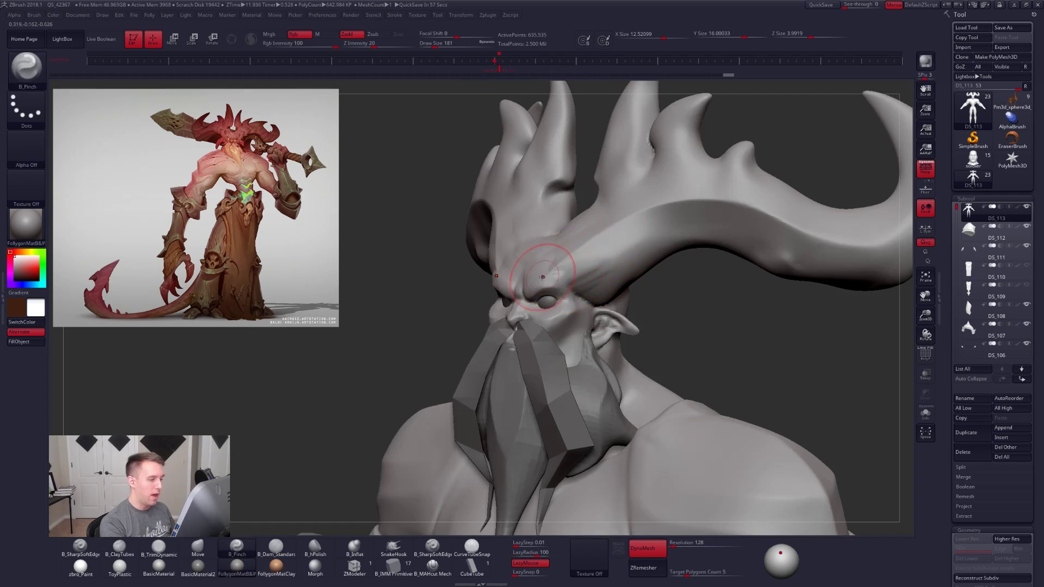
pyautogui.press('[')
pyautogui.moveTo(583, 261)
pyautogui.mouseDown(button='right')
pyautogui.moveTo(552, 275)
pyautogui.moveTo(565, 292)
pyautogui.mouseUp(button='right')
# Step: Refine the outer brow above the eye with the Move brush at draw size 96 and isolate the body mesh
pyautogui.press('b')
pyautogui.press('m')
pyautogui.press('v')
pyautogui.moveTo(564, 292); pyautogui.dragTo(573, 297)
pyautogui.press('space')
pyautogui.click(559, 289)
pyautogui.moveTo(544, 304); pyautogui.dragTo(592, 310, button='right')
pyautogui.hotkey('alt', 's')
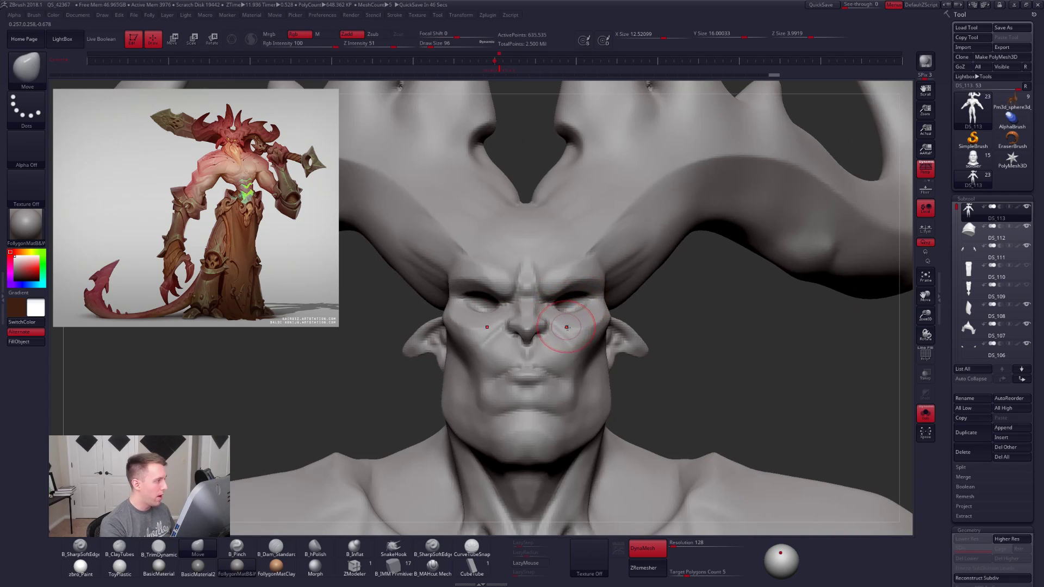
# Step: Show all subtools again and mask the forehead and brow area with a lasso, inverting the mask as needed
pyautogui.hotkey('alt', 's')
pyautogui.moveTo(527, 341); pyautogui.dragTo(527, 344)
pyautogui.press('[')
pyautogui.press('space')
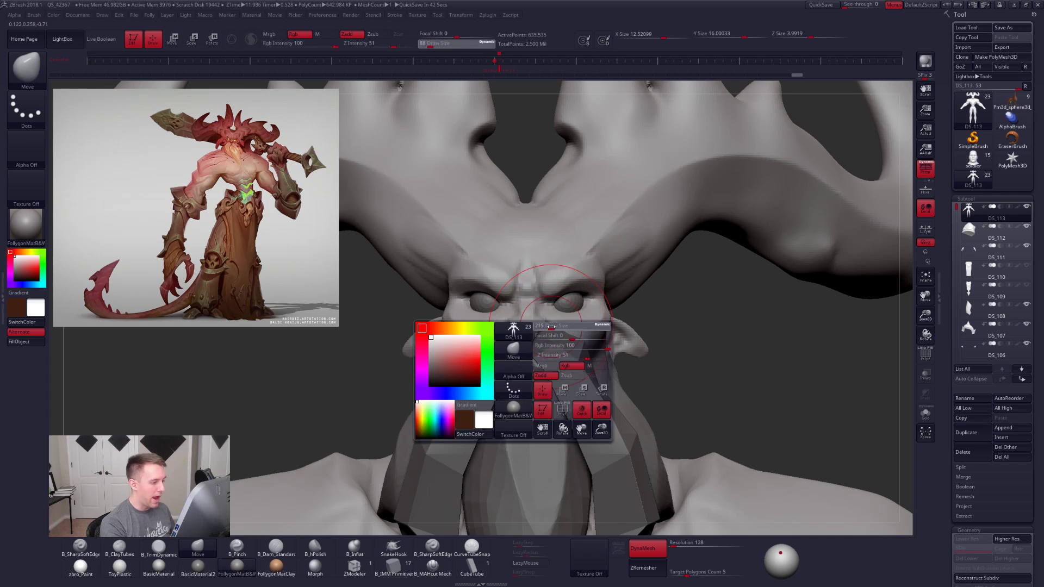
pyautogui.press('ctrl')
pyautogui.moveTo(425, 314)
pyautogui.keyDown('ctrl'); pyautogui.mouseDown()
pyautogui.moveTo(722, 239)
pyautogui.moveTo(653, 303)
pyautogui.mouseUp(); pyautogui.keyUp('ctrl')
pyautogui.keyDown('ctrl'); pyautogui.click(653, 304); pyautogui.keyUp('ctrl')
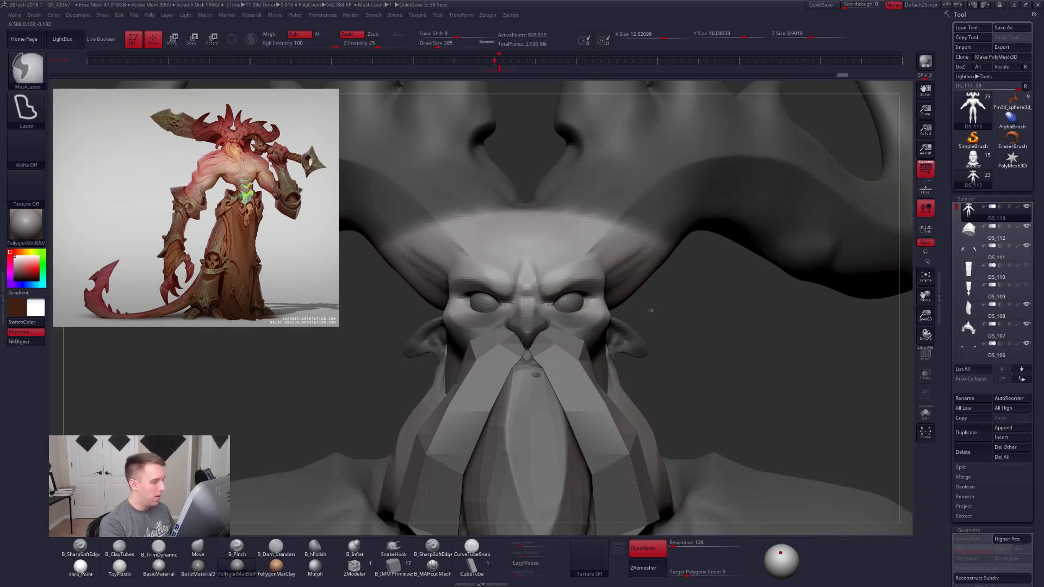
pyautogui.keyDown('ctrl'); pyautogui.click(652, 305); pyautogui.keyUp('ctrl')
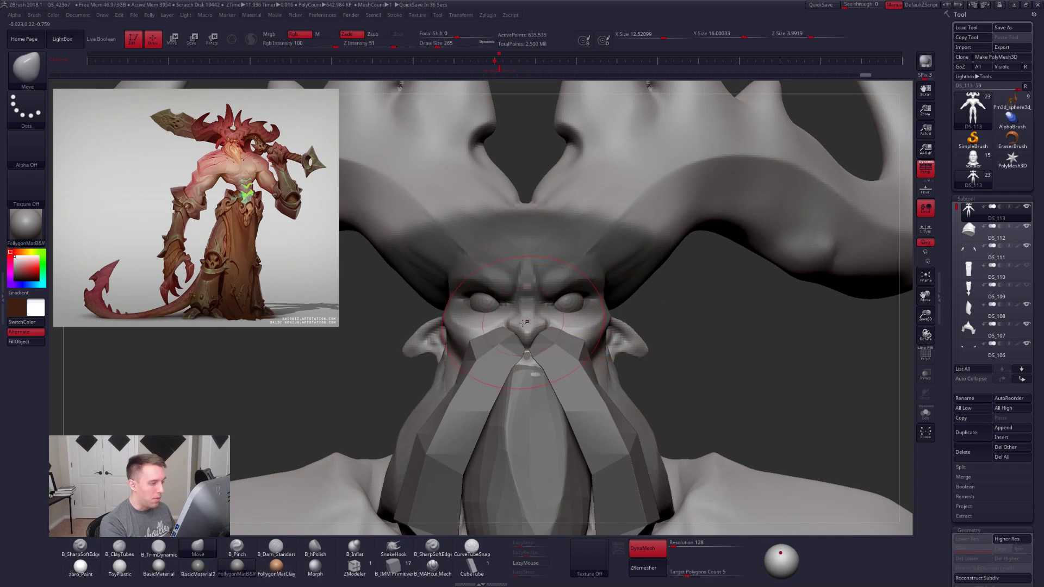
# Step: Shift the face with the Move brush at draw size 192, then invert the mask and adjust the brow
pyautogui.press('space')
pyautogui.moveTo(529, 327); pyautogui.dragTo(526, 328)
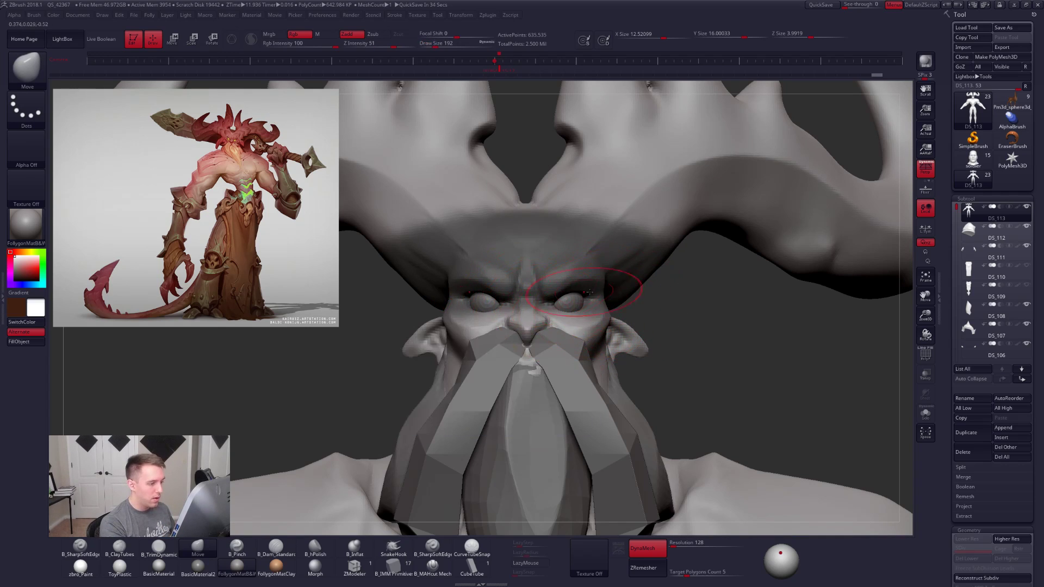
pyautogui.keyDown('ctrl'); pyautogui.click(660, 303); pyautogui.keyUp('ctrl')
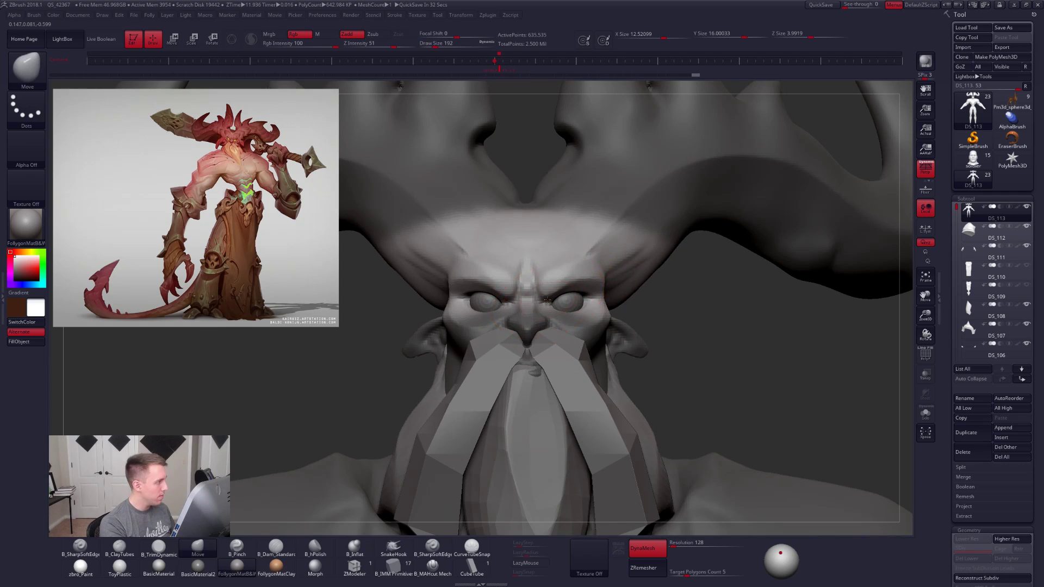
pyautogui.moveTo(547, 301); pyautogui.dragTo(593, 280)
# Step: Shape the temple and cheek in front of the ear with the Move brush at draw size 140
pyautogui.press('space')
pyautogui.press('space')
pyautogui.press('space')
pyautogui.moveTo(653, 296)
pyautogui.mouseDown()
pyautogui.moveTo(687, 305)
pyautogui.moveTo(617, 310)
pyautogui.mouseUp()
pyautogui.press('space')
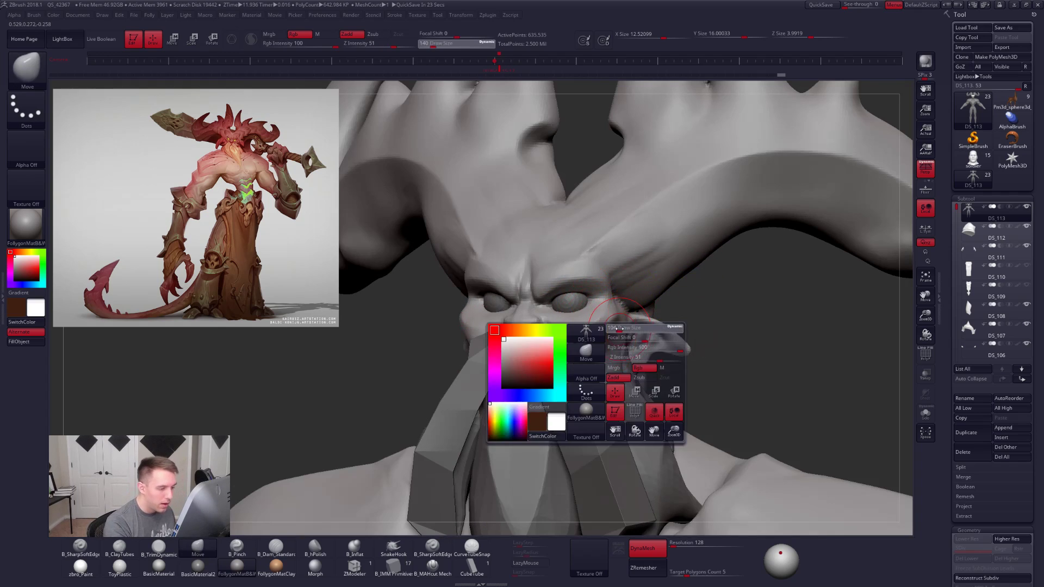
pyautogui.moveTo(613, 354); pyautogui.dragTo(606, 355)
pyautogui.hotkey('alt', 's')
pyautogui.moveTo(691, 313)
pyautogui.mouseDown()
pyautogui.moveTo(603, 318)
pyautogui.moveTo(626, 303)
pyautogui.moveTo(645, 312)
pyautogui.moveTo(614, 321)
pyautogui.moveTo(604, 356)
pyautogui.mouseUp()
# Step: Isolate the body mesh and sculpt the cheek and jaw planes with the ClayTubes brush at draw size 150
pyautogui.press('5')
pyautogui.press('2')
pyautogui.moveTo(607, 340); pyautogui.dragTo(683, 321, button='right')
pyautogui.hotkey('alt', 's')
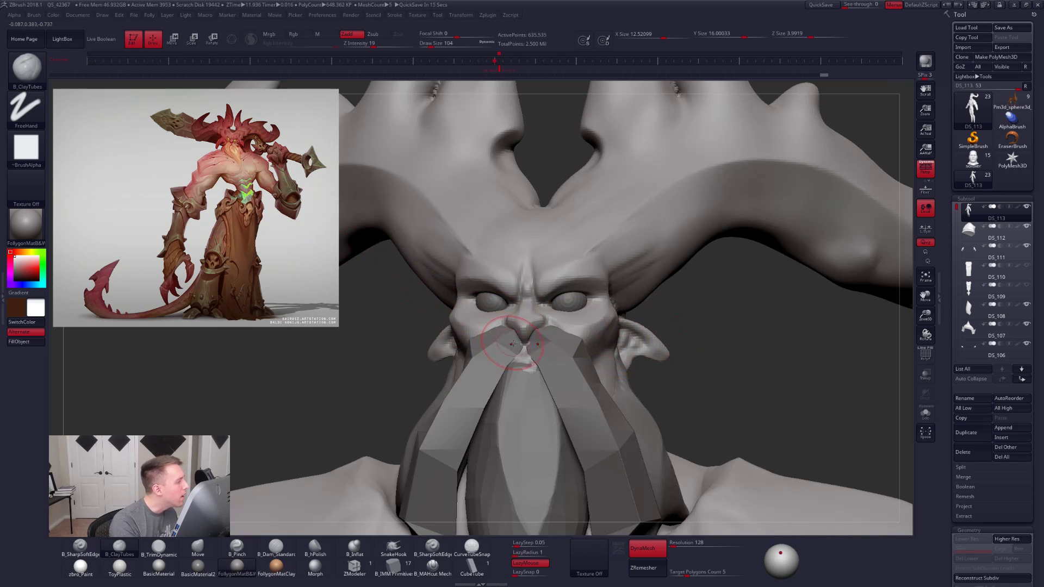
pyautogui.hotkey('alt', 's')
pyautogui.press('space')
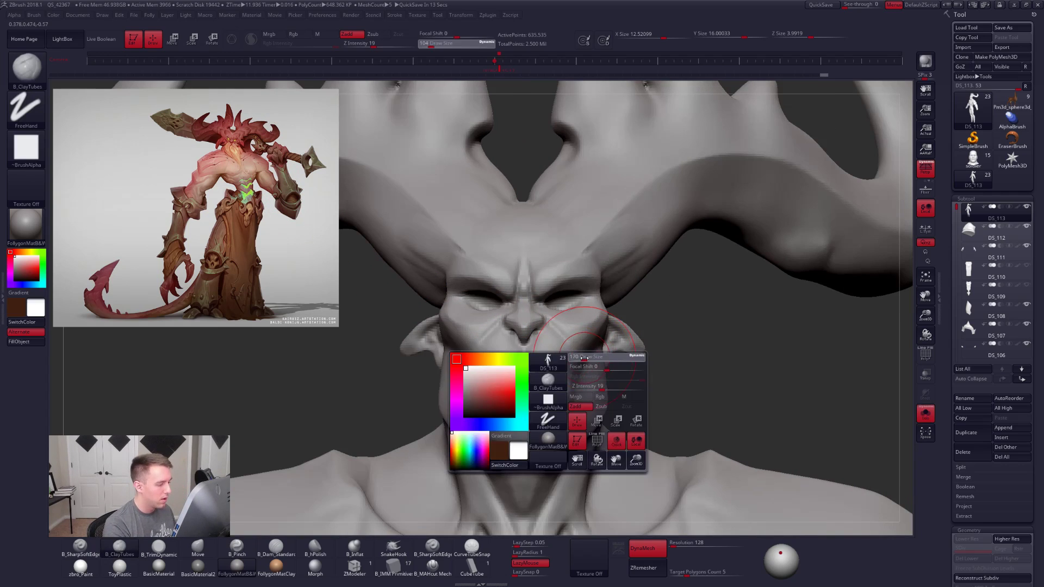
pyautogui.moveTo(589, 360); pyautogui.dragTo(581, 327, button='right')
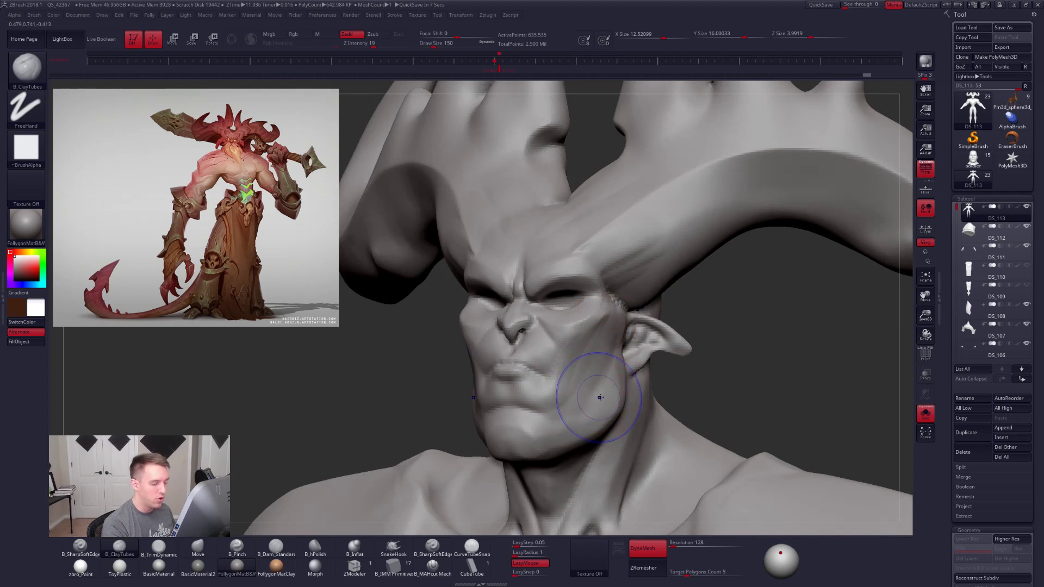
pyautogui.keyDown('shift'); pyautogui.moveTo(594, 385); pyautogui.dragTo(609, 403, button='right'); pyautogui.keyUp('shift')
# Step: Pull the sides of the cheeks and jaw inward from the front with the Move brush at draw size 239
pyautogui.press('b')
pyautogui.press('m')
pyautogui.press('v')
pyautogui.press('space')
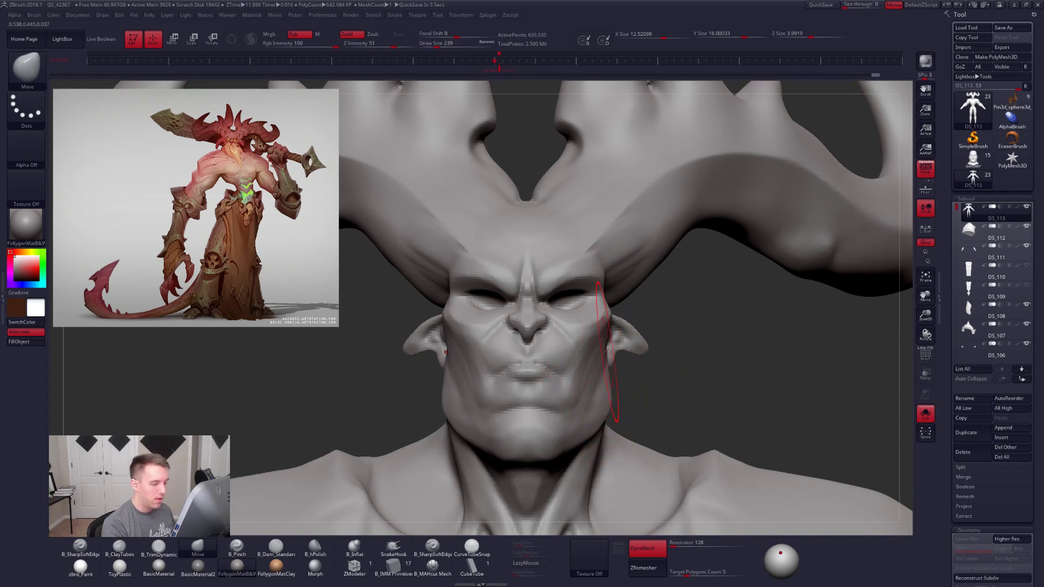
pyautogui.moveTo(615, 403); pyautogui.dragTo(599, 404)
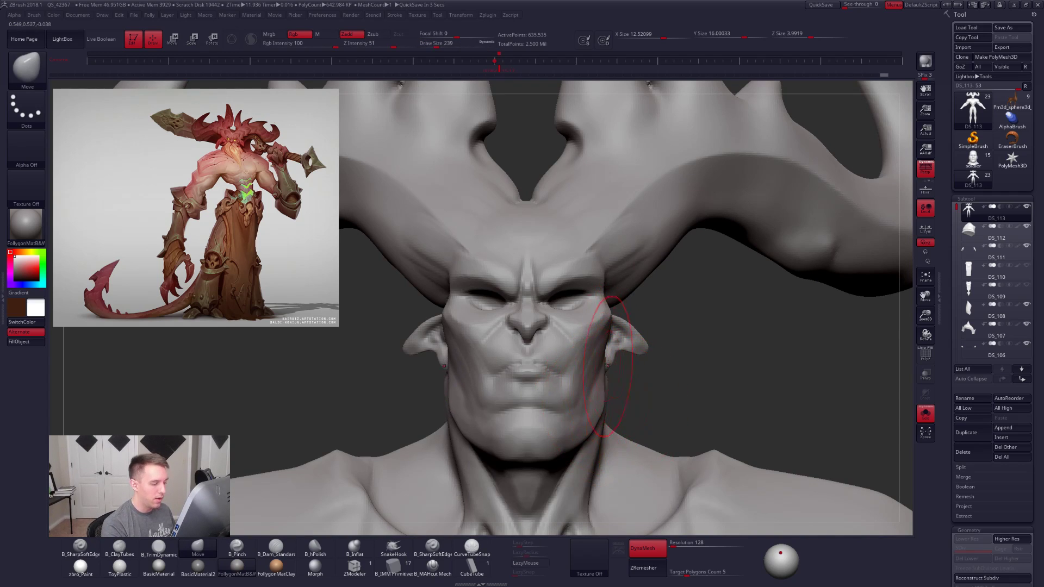
pyautogui.press('space')
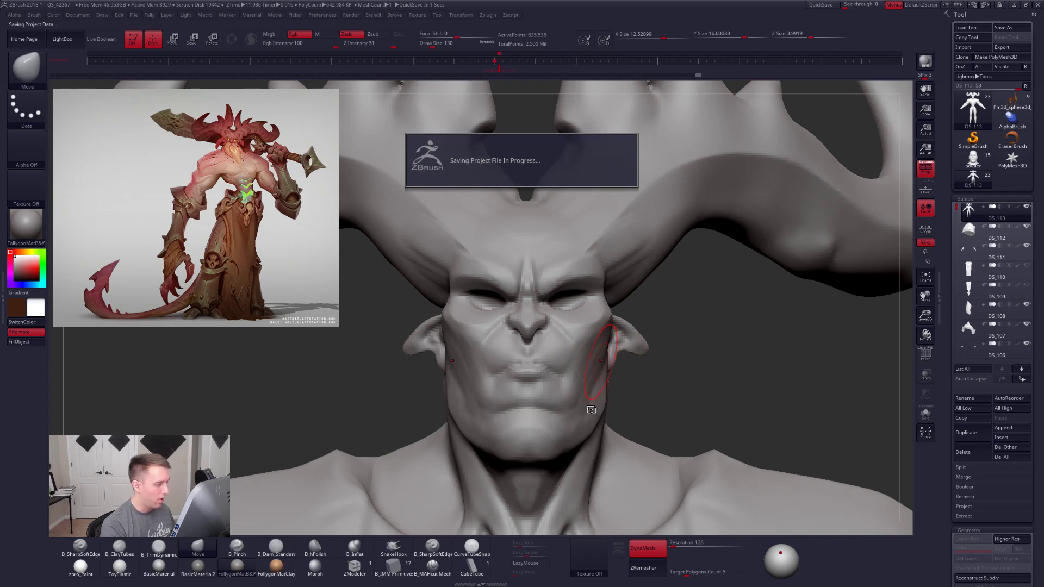
# Step: Isolate the body from the beard in side view and set the Move brush's draw size to 252
pyautogui.moveTo(588, 392); pyautogui.dragTo(620, 389, button='right')
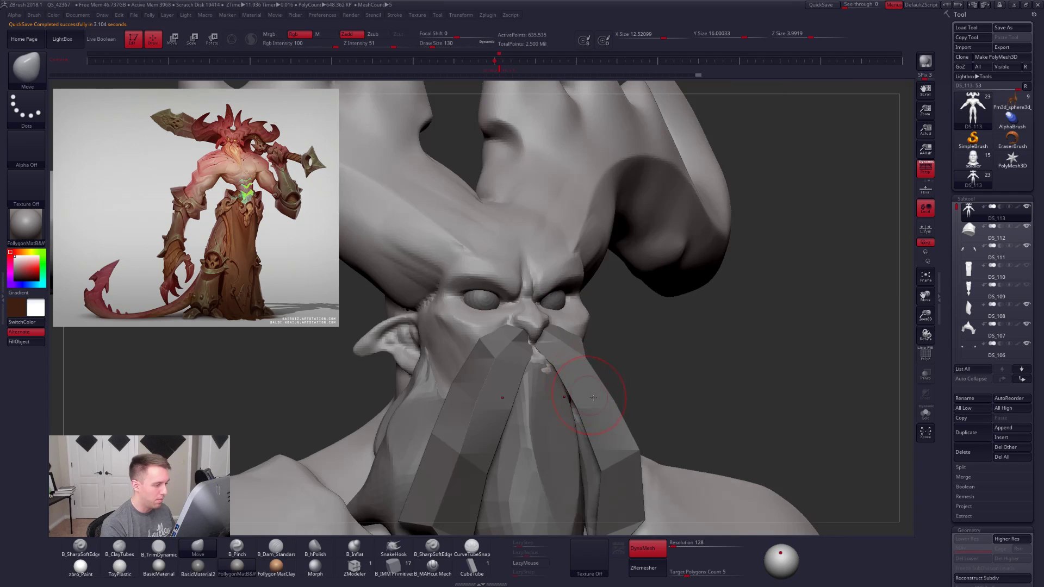
pyautogui.moveTo(549, 392)
pyautogui.mouseDown(button='right')
pyautogui.moveTo(630, 382)
pyautogui.moveTo(571, 405)
pyautogui.moveTo(626, 402)
pyautogui.moveTo(591, 388)
pyautogui.moveTo(596, 349)
pyautogui.mouseUp(button='right')
pyautogui.hotkey('alt', 's')
pyautogui.press('s')
pyautogui.moveTo(518, 333); pyautogui.dragTo(535, 335)
pyautogui.keyDown('ctrl'); pyautogui.moveTo(535, 335); pyautogui.dragTo(540, 353, button='right'); pyautogui.keyUp('ctrl')
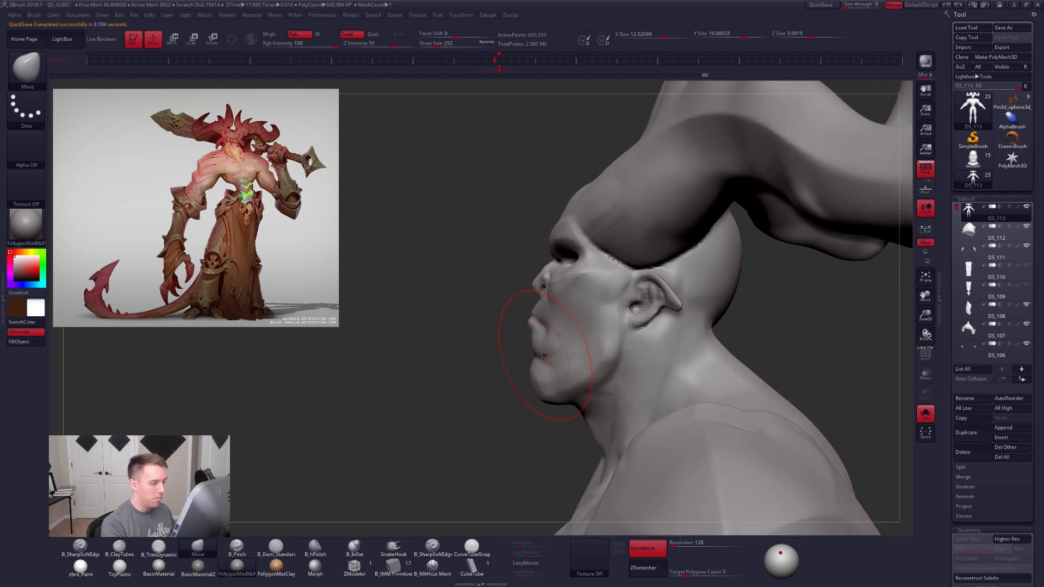
# Step: Check the face profile with and without the beard, and refine the nose and mouth with the Move brush
pyautogui.hotkey('alt', 's')
pyautogui.press('space')
pyautogui.moveTo(577, 347); pyautogui.dragTo(569, 347)
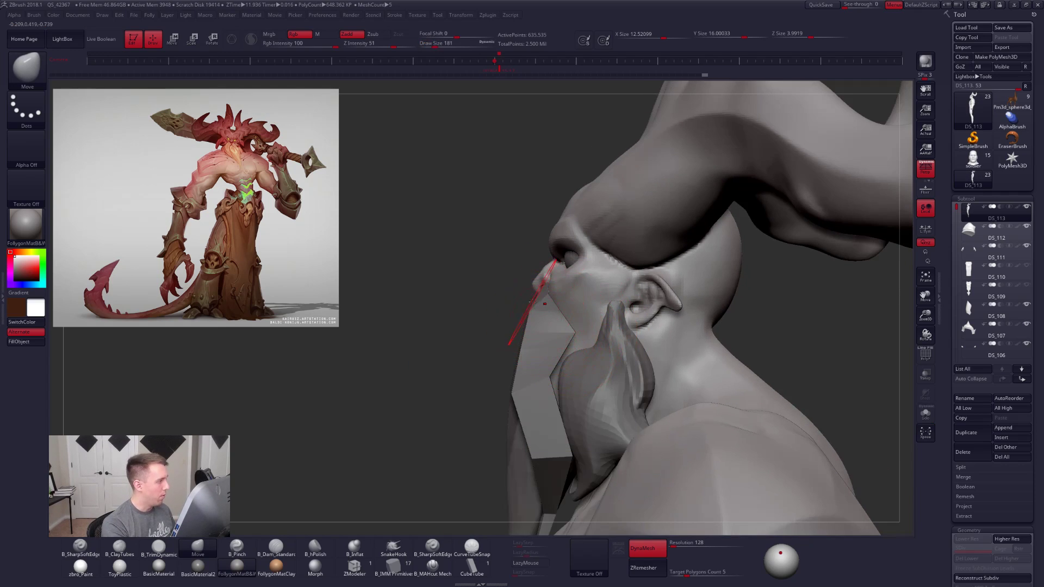
pyautogui.hotkey('alt', 's')
pyautogui.press('space')
pyautogui.moveTo(548, 291); pyautogui.dragTo(538, 288)
pyautogui.press('space')
pyautogui.press('space')
pyautogui.moveTo(530, 307); pyautogui.dragTo(539, 318)
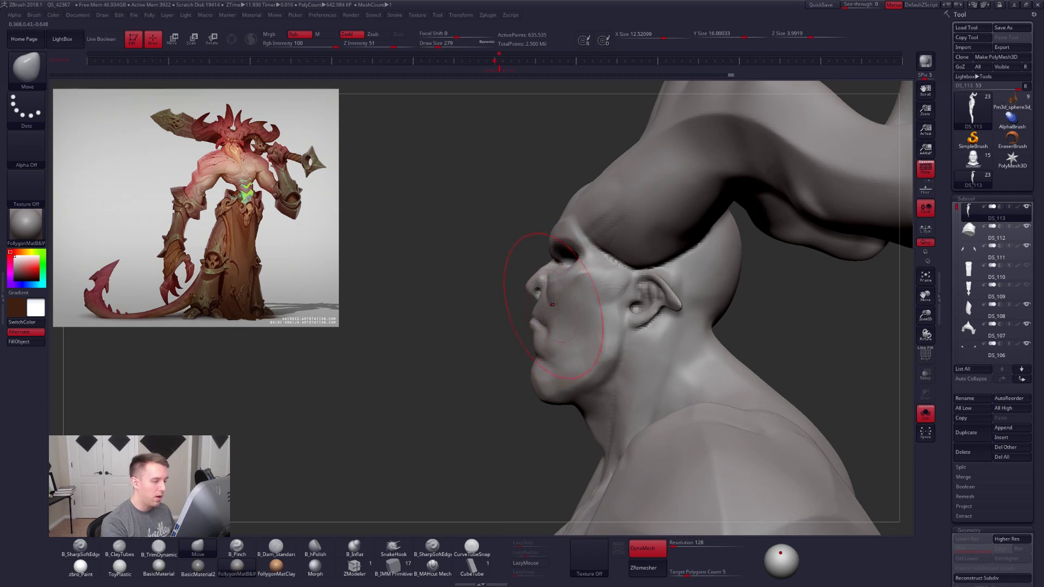
# Step: Try lasso-masking the front of the face and repositioning the head with the Transpose line
pyautogui.press('ctrl')
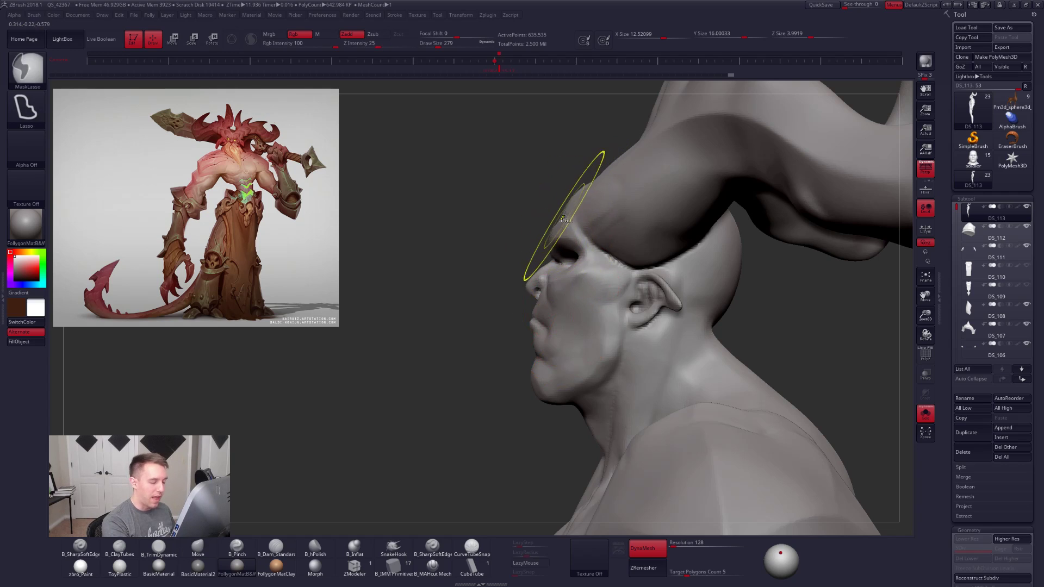
pyautogui.moveTo(576, 205)
pyautogui.keyDown('ctrl'); pyautogui.mouseDown()
pyautogui.moveTo(548, 205)
pyautogui.moveTo(538, 376)
pyautogui.moveTo(568, 435)
pyautogui.mouseUp(); pyautogui.keyUp('ctrl')
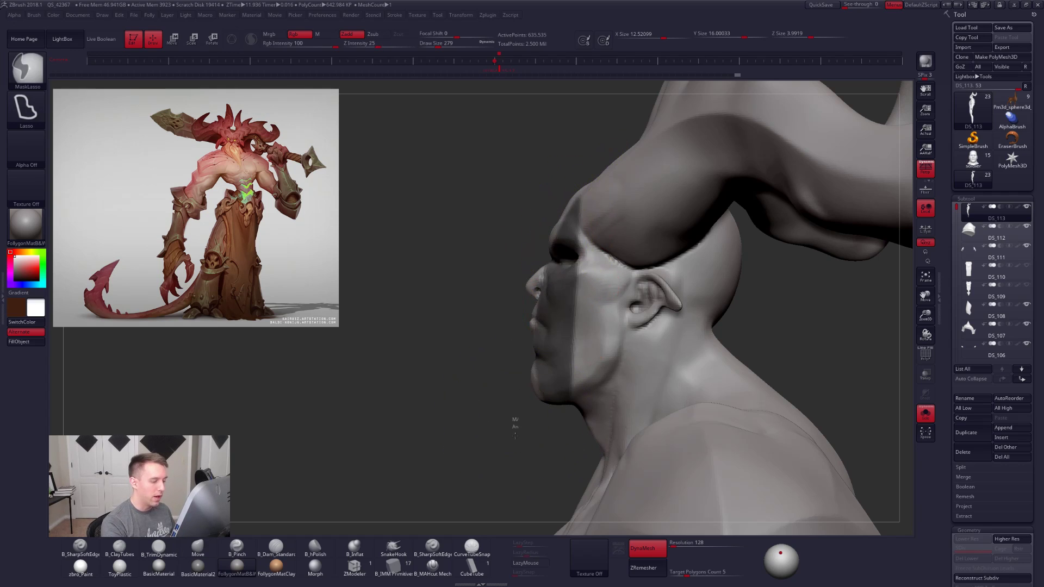
pyautogui.press('w')
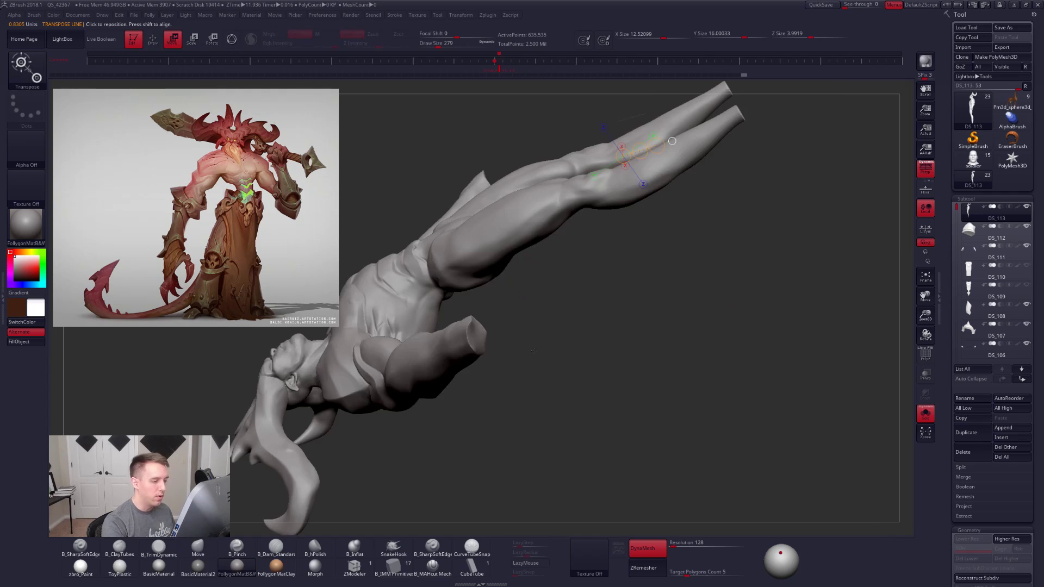
pyautogui.moveTo(516, 356)
pyautogui.mouseDown()
pyautogui.moveTo(590, 355)
pyautogui.moveTo(531, 296)
pyautogui.moveTo(554, 292)
pyautogui.moveTo(563, 311)
pyautogui.moveTo(545, 332)
pyautogui.moveTo(521, 334)
pyautogui.moveTo(657, 309)
pyautogui.moveTo(457, 267)
pyautogui.moveTo(468, 326)
pyautogui.mouseUp()
pyautogui.press('q')
pyautogui.press('w')
pyautogui.moveTo(556, 221); pyautogui.dragTo(500, 425)
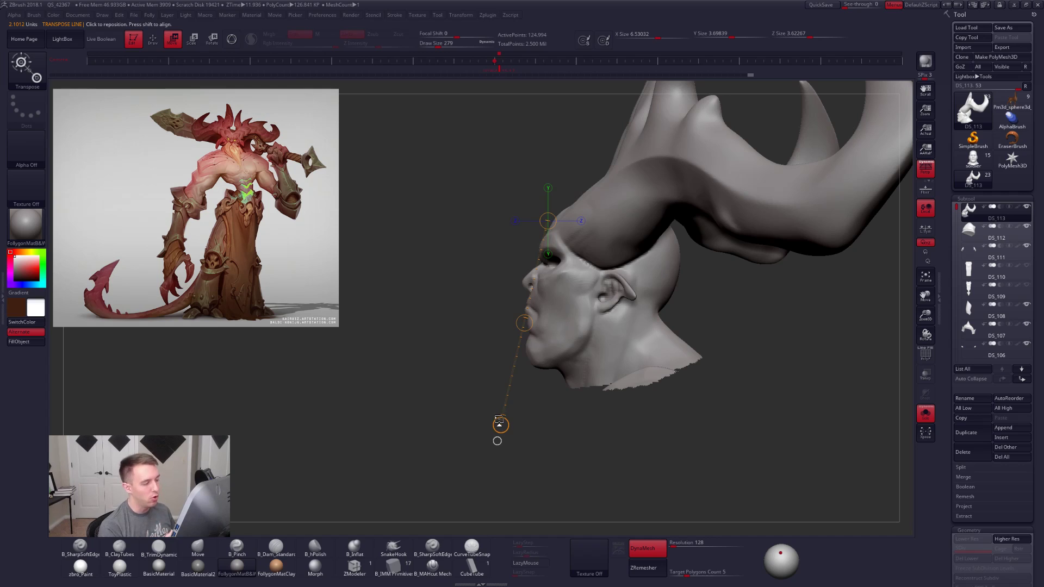
# Step: Pull the nose forward in the side profile of the isolated head with the Move brush
pyautogui.press('q')
pyautogui.press('b')
pyautogui.press('m')
pyautogui.press('v')
pyautogui.press('space')
pyautogui.press('space')
pyautogui.moveTo(532, 314); pyautogui.dragTo(536, 306)
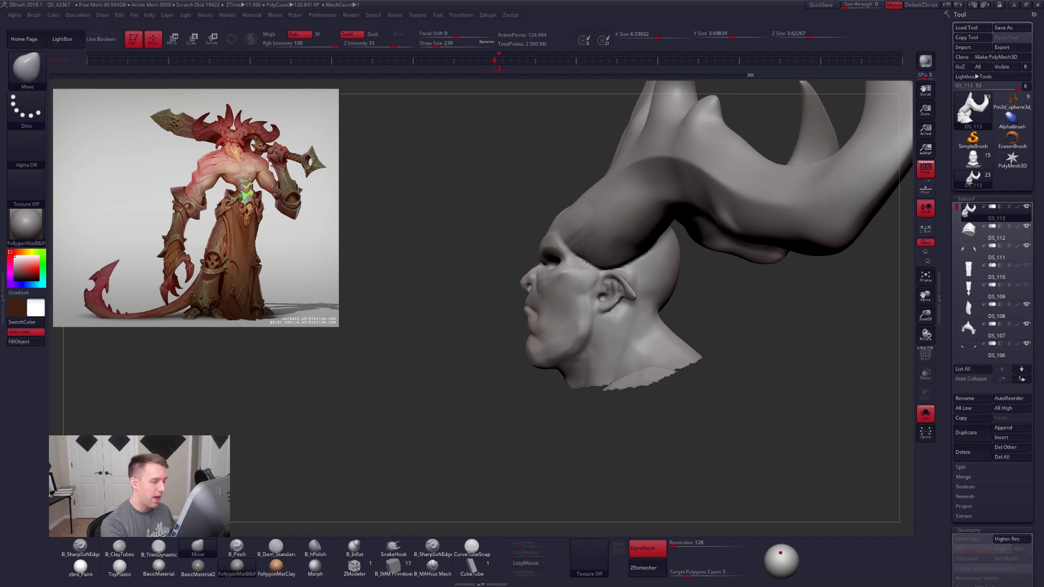
pyautogui.press('space')
pyautogui.moveTo(533, 286); pyautogui.dragTo(544, 287)
# Step: Push the mouth and chin back in profile with the Move brush at draw size 181
pyautogui.press('space')
pyautogui.press('space')
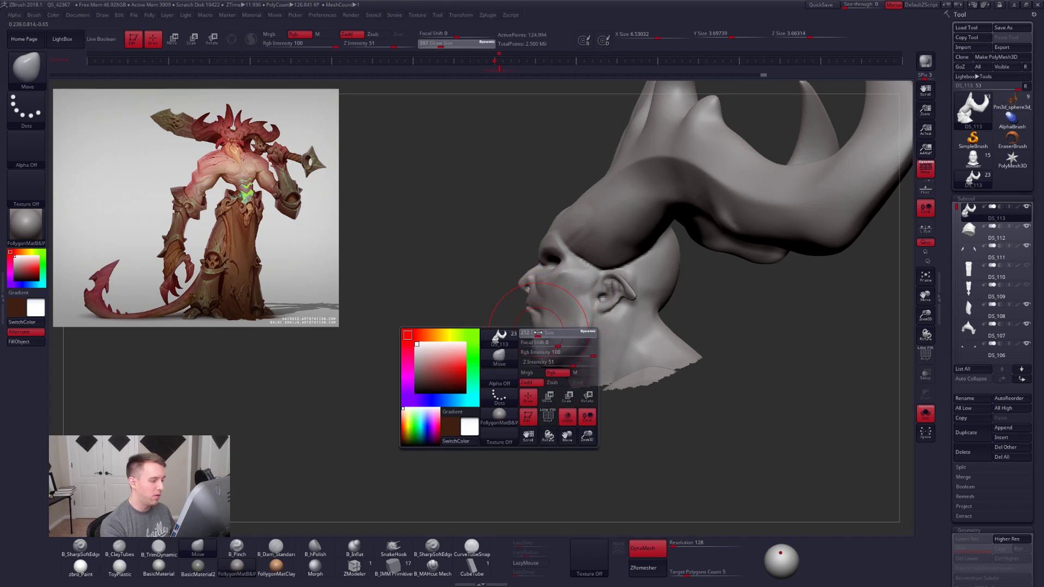
pyautogui.moveTo(541, 334); pyautogui.dragTo(529, 308)
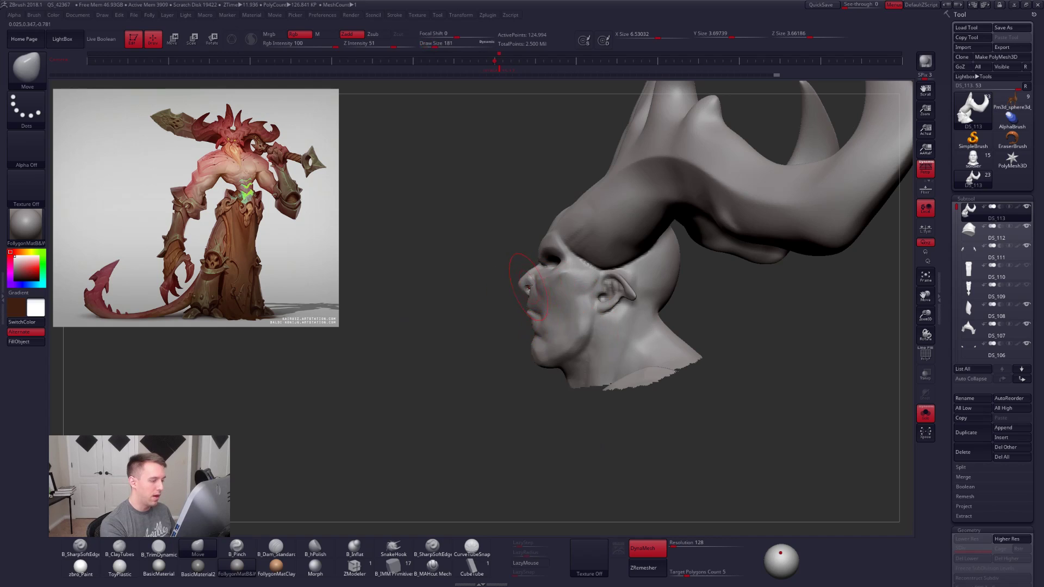
pyautogui.moveTo(536, 212)
pyautogui.keyDown('ctrl'); pyautogui.mouseDown()
pyautogui.moveTo(549, 402)
pyautogui.moveTo(595, 448)
pyautogui.moveTo(570, 376)
pyautogui.moveTo(528, 357)
pyautogui.mouseUp(); pyautogui.keyUp('ctrl')
pyautogui.press('space')
pyautogui.moveTo(435, 402); pyautogui.dragTo(587, 402)
pyautogui.press('space')
pyautogui.moveTo(536, 310); pyautogui.dragTo(522, 517)
# Step: Adjust the brush size and intensity, and reshape the front of the mouth and upper lip
pyautogui.hotkey('shift', 's')
pyautogui.moveTo(550, 297)
pyautogui.mouseDown(button='right')
pyautogui.moveTo(490, 296)
pyautogui.moveTo(544, 321)
pyautogui.mouseUp(button='right')
pyautogui.press('space')
pyautogui.moveTo(462, 402)
pyautogui.mouseDown()
pyautogui.moveTo(447, 402)
pyautogui.moveTo(460, 401)
pyautogui.mouseUp()
pyautogui.press('2')
pyautogui.press('space')
pyautogui.moveTo(508, 299); pyautogui.dragTo(530, 302)
pyautogui.moveTo(534, 346); pyautogui.dragTo(513, 337)
# Step: Sharpen the fold running from the cheek toward the mouth with the Pinch brush
pyautogui.moveTo(566, 350); pyautogui.dragTo(604, 346, button='right')
pyautogui.press('b')
pyautogui.press('p')
pyautogui.press('i')
pyautogui.moveTo(583, 272); pyautogui.dragTo(544, 322)
# Step: Reshape the nose, lips and chin profile with small Move brush adjustments at draw size 160
pyautogui.moveTo(497, 358); pyautogui.dragTo(430, 354, button='right')
pyautogui.press('b')
pyautogui.press('m')
pyautogui.press('v')
pyautogui.press('space')
pyautogui.moveTo(520, 339); pyautogui.dragTo(523, 339)
pyautogui.moveTo(517, 353)
pyautogui.mouseDown()
pyautogui.moveTo(509, 357)
pyautogui.moveTo(511, 318)
pyautogui.mouseUp()
pyautogui.press('space')
pyautogui.click(522, 331)
pyautogui.press('space')
pyautogui.click(518, 310)
pyautogui.moveTo(513, 276); pyautogui.dragTo(511, 285)
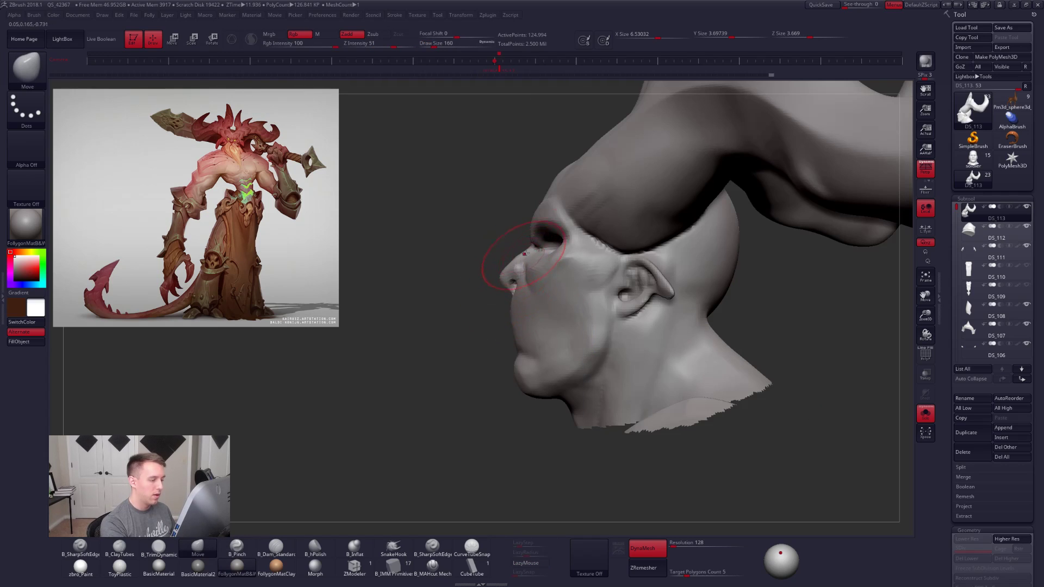
# Step: Fill out the mouth and chin surface with the ClayTubes brush, checking the head against the beard
pyautogui.keyDown('shift'); pyautogui.moveTo(558, 350); pyautogui.dragTo(604, 348, button='right'); pyautogui.keyUp('shift')
pyautogui.press('space')
pyautogui.press('space')
pyautogui.moveTo(525, 351); pyautogui.dragTo(514, 331, button='right')
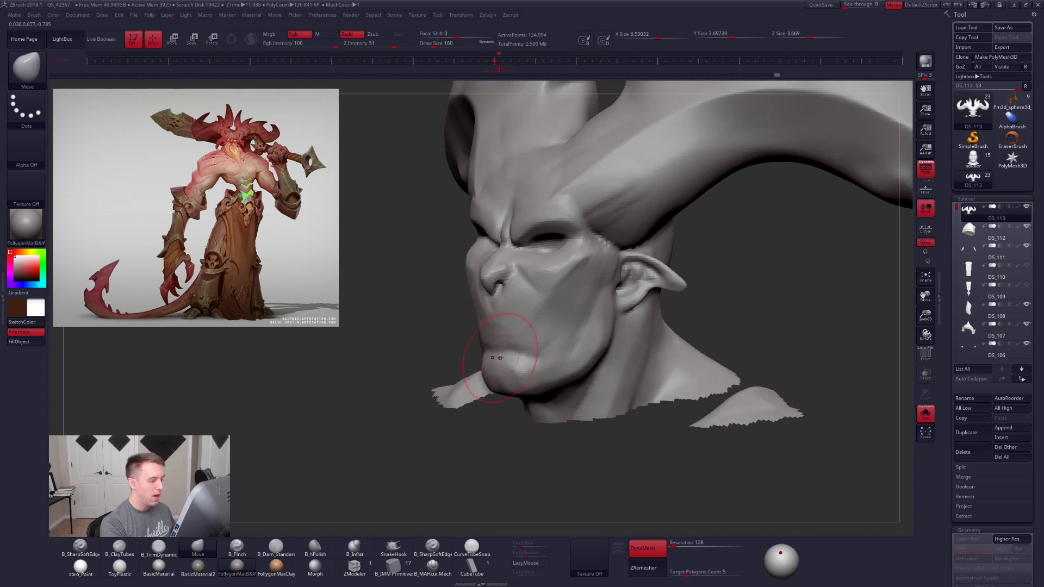
pyautogui.press('b')
pyautogui.press('c')
pyautogui.press('t')
pyautogui.moveTo(565, 356); pyautogui.dragTo(558, 345, button='right')
pyautogui.hotkey('alt', 's')
pyautogui.press('space')
pyautogui.press('space')
pyautogui.moveTo(562, 347)
pyautogui.mouseDown()
pyautogui.moveTo(528, 328)
pyautogui.moveTo(515, 288)
pyautogui.moveTo(515, 314)
pyautogui.mouseUp()
# Step: Adjust the area beside the mouth with the Move brush and even out the lower face with ClayTubes at draw size 140
pyautogui.press('b')
pyautogui.press('m')
pyautogui.press('v')
pyautogui.press('space')
pyautogui.press('space')
pyautogui.moveTo(540, 292)
pyautogui.keyDown('shift'); pyautogui.mouseDown(button='right')
pyautogui.moveTo(529, 271)
pyautogui.moveTo(557, 274)
pyautogui.mouseUp(button='right'); pyautogui.keyUp('shift')
pyautogui.press('b')
pyautogui.press('c')
pyautogui.press('t')
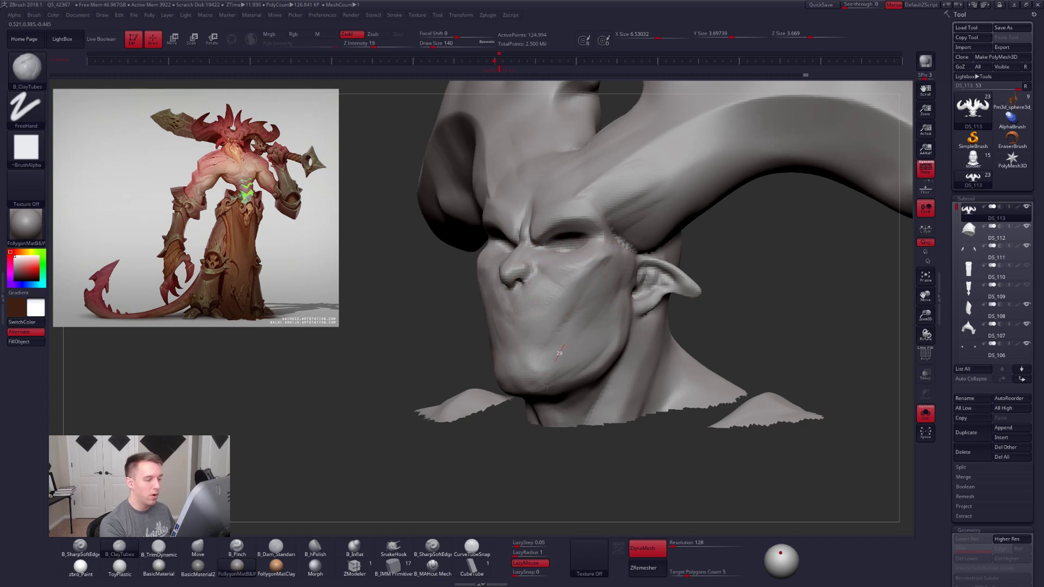
pyautogui.press('space')
# Step: Refine the nostril and the cheek beside the nose with the Move brush at draw size 113
pyautogui.press('b')
pyautogui.press('m')
pyautogui.press('v')
pyautogui.press('space')
pyautogui.moveTo(531, 293); pyautogui.dragTo(528, 293)
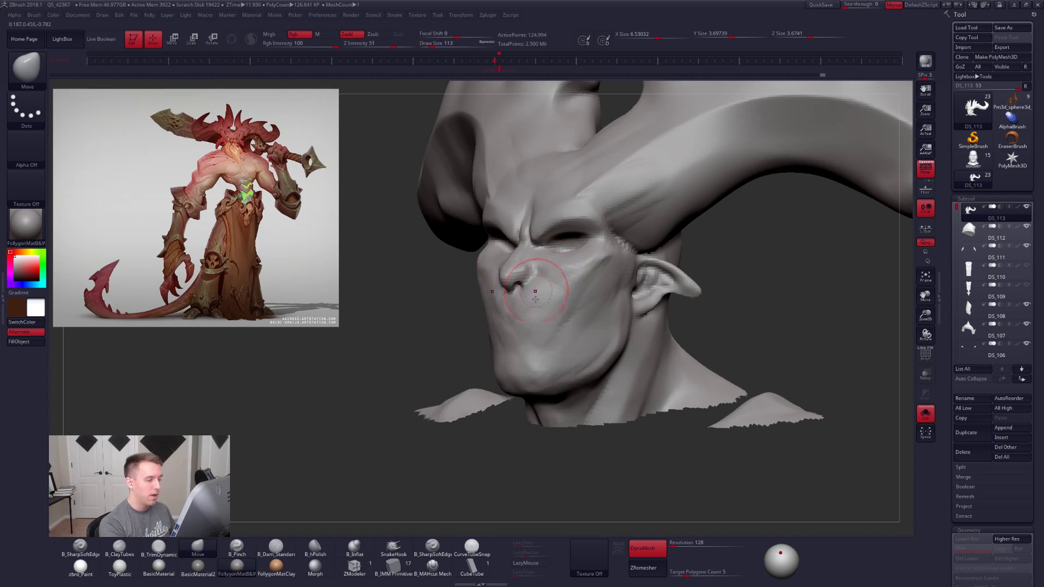
pyautogui.keyDown('shift'); pyautogui.moveTo(538, 288); pyautogui.dragTo(514, 285, button='right'); pyautogui.keyUp('shift')
pyautogui.moveTo(530, 284); pyautogui.dragTo(532, 288)
# Step: Shape the upper lip and jaw in profile with the Move brush at draw size 160
pyautogui.press('space')
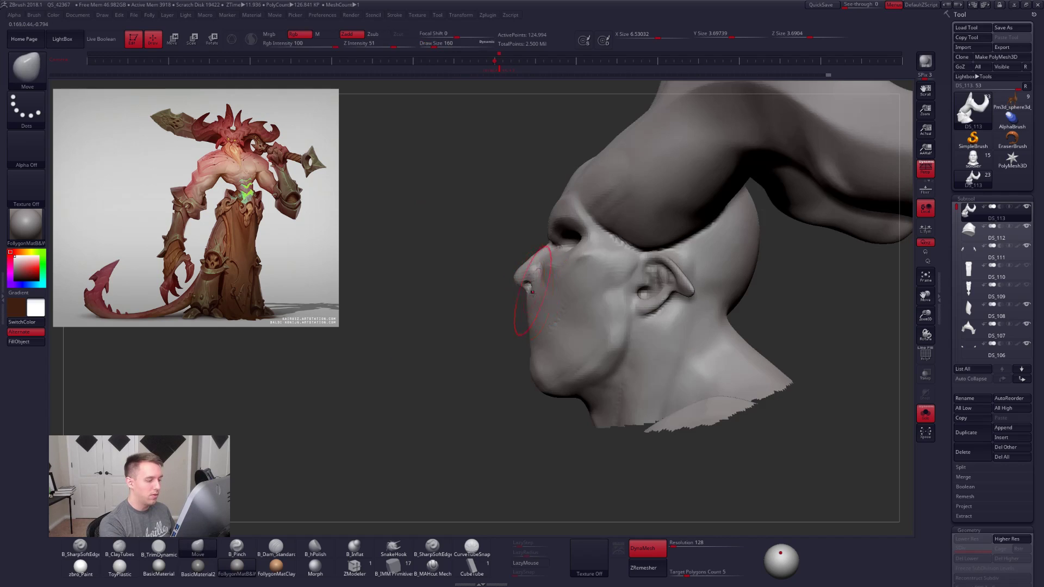
pyautogui.press('space')
pyautogui.moveTo(530, 329); pyautogui.dragTo(551, 382)
pyautogui.press('space')
pyautogui.moveTo(560, 339)
pyautogui.mouseDown()
pyautogui.moveTo(524, 328)
pyautogui.moveTo(566, 338)
pyautogui.mouseUp()
# Step: Bring back the beard and eyes, and adjust the face beside the nose with the Move brush at draw size 130
pyautogui.hotkey('alt', 's')
pyautogui.moveTo(562, 340)
pyautogui.mouseDown(button='right')
pyautogui.moveTo(579, 344)
pyautogui.moveTo(551, 345)
pyautogui.mouseUp(button='right')
pyautogui.keyDown('ctrl'); pyautogui.moveTo(551, 345); pyautogui.dragTo(560, 342, button='right'); pyautogui.keyUp('ctrl')
pyautogui.press('space')
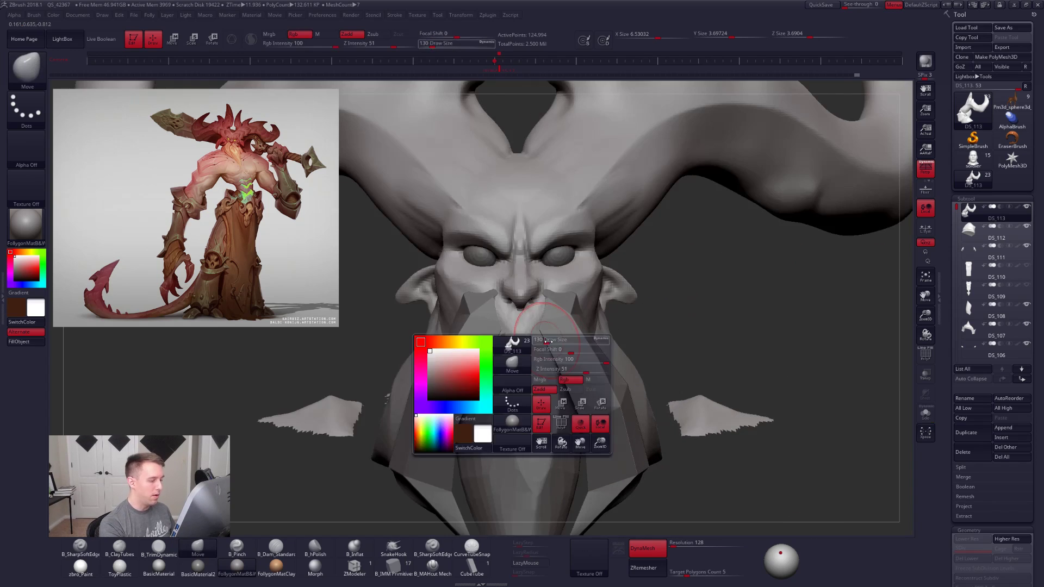
pyautogui.moveTo(560, 342); pyautogui.dragTo(543, 336)
# Step: Rework the temple and brow beside the eye, using a draw size of 192
pyautogui.hotkey('alt', 's')
pyautogui.press('b')
pyautogui.press('t')
pyautogui.press('d')
pyautogui.moveTo(552, 376)
pyautogui.mouseDown(button='right')
pyautogui.moveTo(585, 356)
pyautogui.moveTo(612, 359)
pyautogui.mouseUp(button='right')
pyautogui.press('space')
pyautogui.moveTo(610, 412); pyautogui.dragTo(619, 413)
pyautogui.moveTo(634, 399); pyautogui.dragTo(580, 380, button='right')
pyautogui.moveTo(598, 292); pyautogui.dragTo(626, 301)
pyautogui.keyDown('alt'); pyautogui.moveTo(626, 330); pyautogui.dragTo(633, 336, button='right'); pyautogui.keyUp('alt')
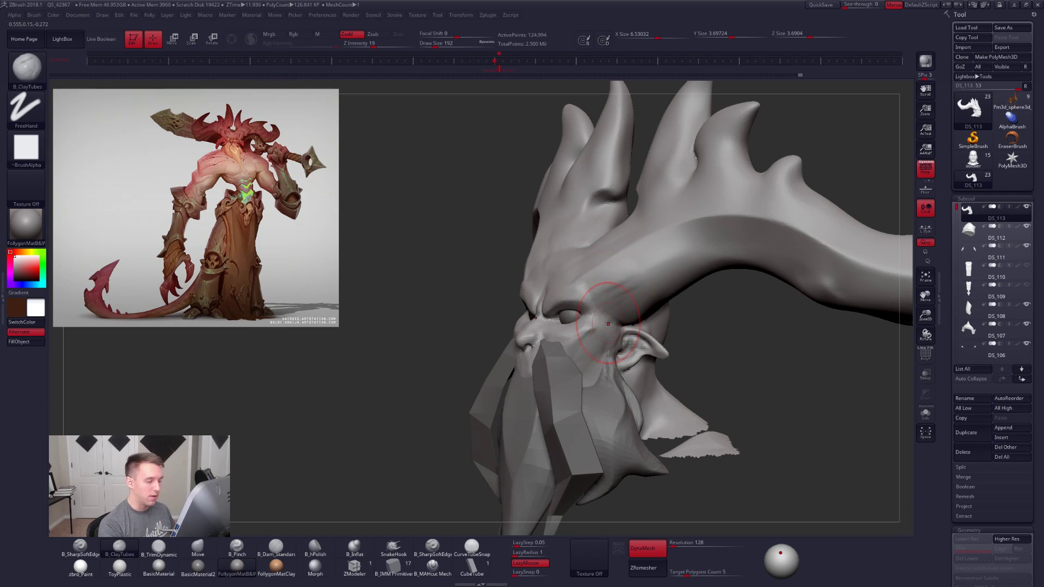
# Step: Unhide the rest of the body mesh, frame the full character, and set the draw size to 321
pyautogui.moveTo(661, 364)
pyautogui.keyDown('ctrl'); pyautogui.mouseDown(button='right')
pyautogui.moveTo(713, 348)
pyautogui.moveTo(658, 349)
pyautogui.mouseUp(button='right'); pyautogui.keyUp('ctrl')
pyautogui.keyDown('ctrl'); pyautogui.keyDown('shift'); pyautogui.click(698, 346); pyautogui.keyUp('shift'); pyautogui.keyUp('ctrl')
pyautogui.moveTo(647, 351); pyautogui.dragTo(683, 357, button='right')
pyautogui.moveTo(684, 357)
pyautogui.keyDown('alt'); pyautogui.mouseDown(button='right')
pyautogui.moveTo(635, 303)
pyautogui.moveTo(643, 365)
pyautogui.moveTo(668, 360)
pyautogui.mouseUp(button='right'); pyautogui.keyUp('alt')
pyautogui.press('space')
pyautogui.moveTo(609, 321); pyautogui.dragTo(619, 321)
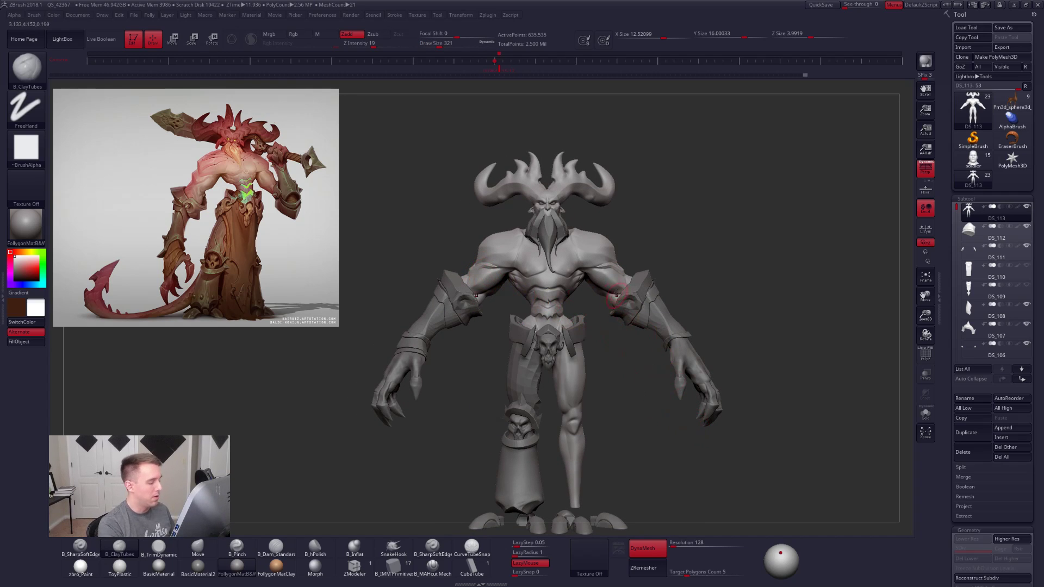
pyautogui.keyDown('ctrl'); pyautogui.moveTo(617, 297); pyautogui.dragTo(579, 261, button='right'); pyautogui.keyUp('ctrl')
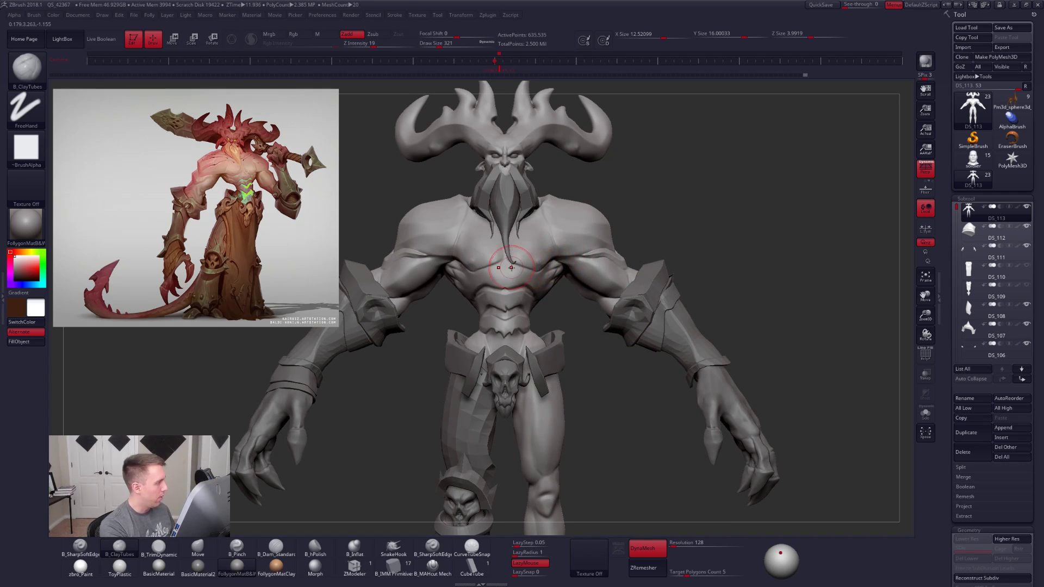
# Step: Reshape the lower chest and upper ribs with the Move and ClayTubes brushes at draw size 519
pyautogui.press('space')
pyautogui.moveTo(539, 280); pyautogui.dragTo(555, 282)
pyautogui.moveTo(556, 282); pyautogui.dragTo(588, 284, button='right')
pyautogui.press('s')
pyautogui.moveTo(480, 283)
pyautogui.keyDown('alt'); pyautogui.mouseDown(button='right')
pyautogui.moveTo(493, 290)
pyautogui.moveTo(495, 280)
pyautogui.moveTo(455, 279)
pyautogui.mouseUp(button='right'); pyautogui.keyUp('alt')
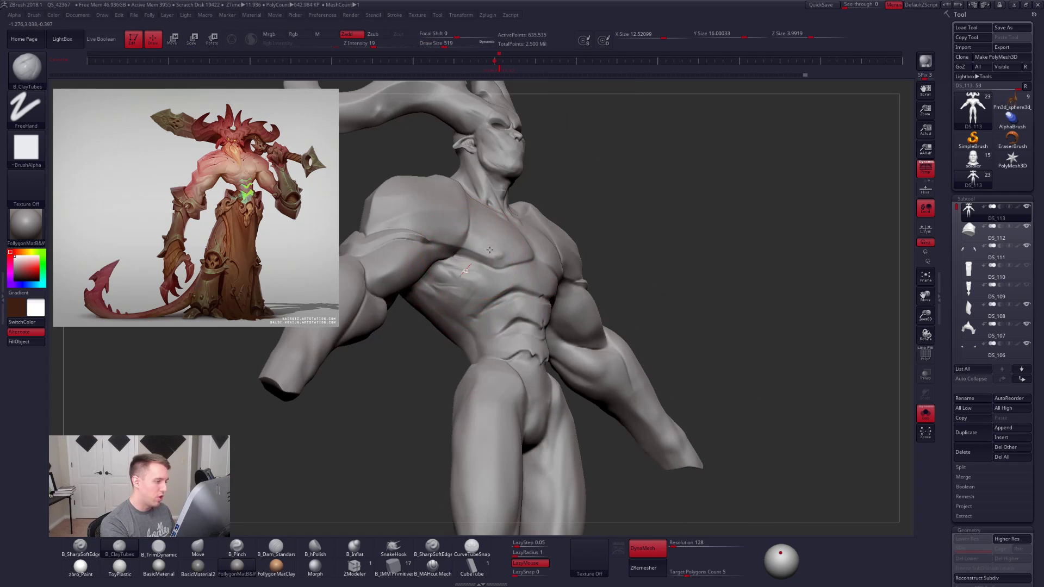
pyautogui.press('b')
pyautogui.press('m')
pyautogui.press('v')
pyautogui.moveTo(470, 276); pyautogui.dragTo(463, 268)
pyautogui.press('b')
pyautogui.press('c')
pyautogui.press('t')
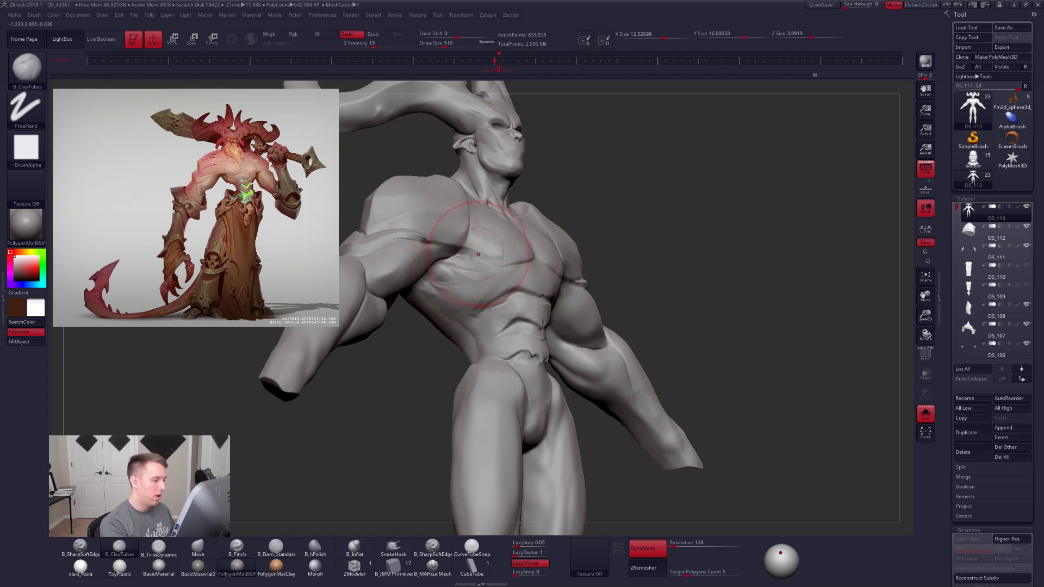
# Step: Sharpen the spine line down the middle of the back with the Pinch brush at draw size 252
pyautogui.moveTo(527, 261)
pyautogui.mouseDown(button='right')
pyautogui.moveTo(590, 302)
pyautogui.moveTo(672, 322)
pyautogui.mouseUp(button='right')
pyautogui.press('space')
pyautogui.moveTo(624, 291); pyautogui.dragTo(614, 291)
pyautogui.press('b')
pyautogui.press('p')
pyautogui.press('i')
pyautogui.press('[')
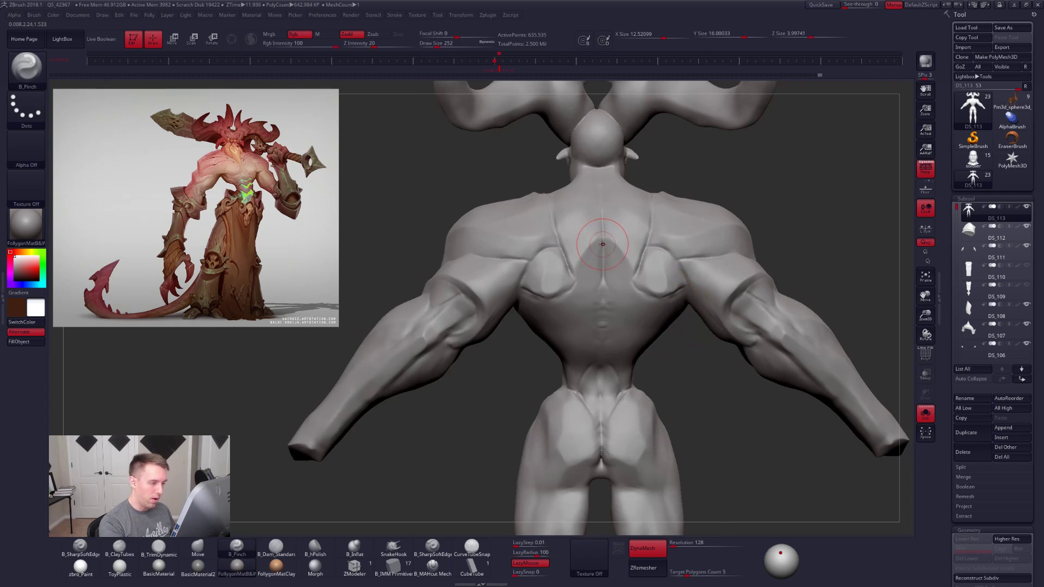
pyautogui.moveTo(604, 264); pyautogui.dragTo(601, 361)
# Step: Examine the full character and the head's proportions with all the parts visible
pyautogui.moveTo(602, 361); pyautogui.dragTo(666, 351, button='right')
pyautogui.moveTo(666, 351)
pyautogui.keyDown('shift'); pyautogui.mouseDown(button='right')
pyautogui.moveTo(680, 349)
pyautogui.moveTo(602, 274)
pyautogui.mouseUp(button='right'); pyautogui.keyUp('shift')
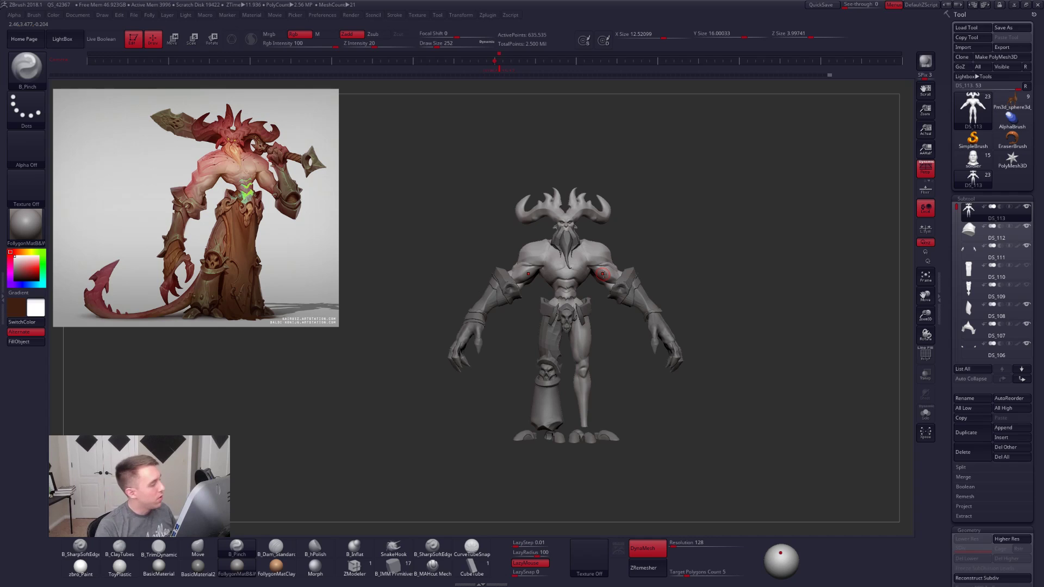
pyautogui.moveTo(565, 208)
pyautogui.keyDown('ctrl'); pyautogui.mouseDown(button='right')
pyautogui.moveTo(661, 298)
pyautogui.moveTo(614, 261)
pyautogui.moveTo(621, 310)
pyautogui.mouseUp(button='right'); pyautogui.keyUp('ctrl')
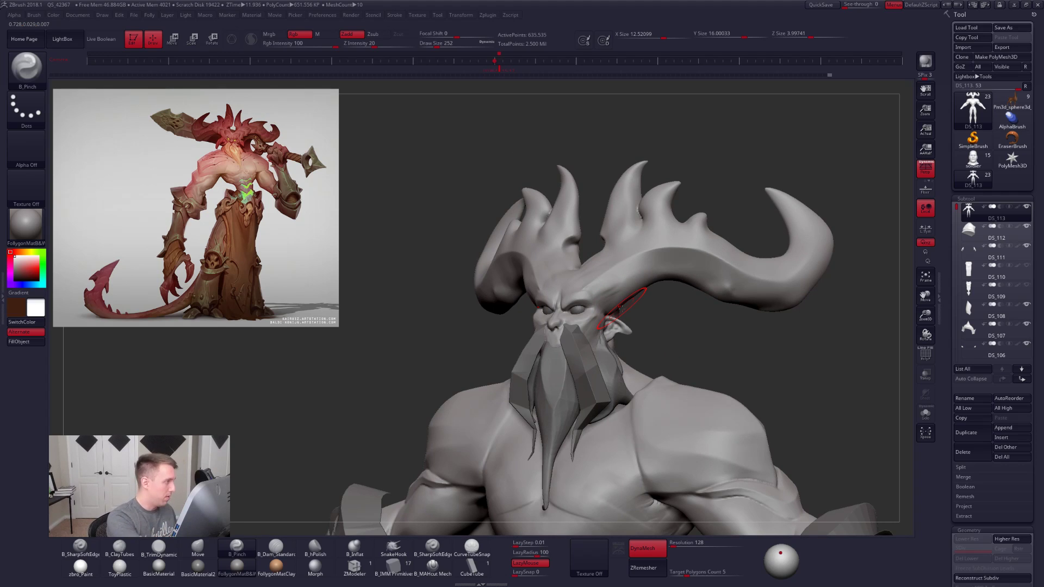
pyautogui.press('space')
pyautogui.moveTo(610, 335)
pyautogui.mouseDown(button='right')
pyautogui.moveTo(637, 347)
pyautogui.moveTo(601, 338)
pyautogui.mouseUp(button='right')
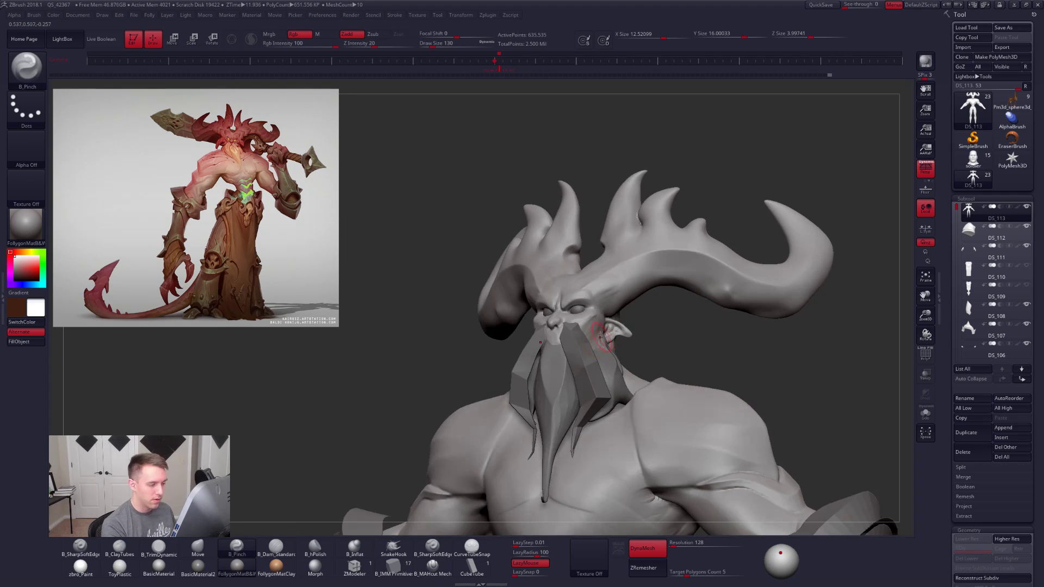
pyautogui.press('b')
pyautogui.press('m')
pyautogui.press('v')
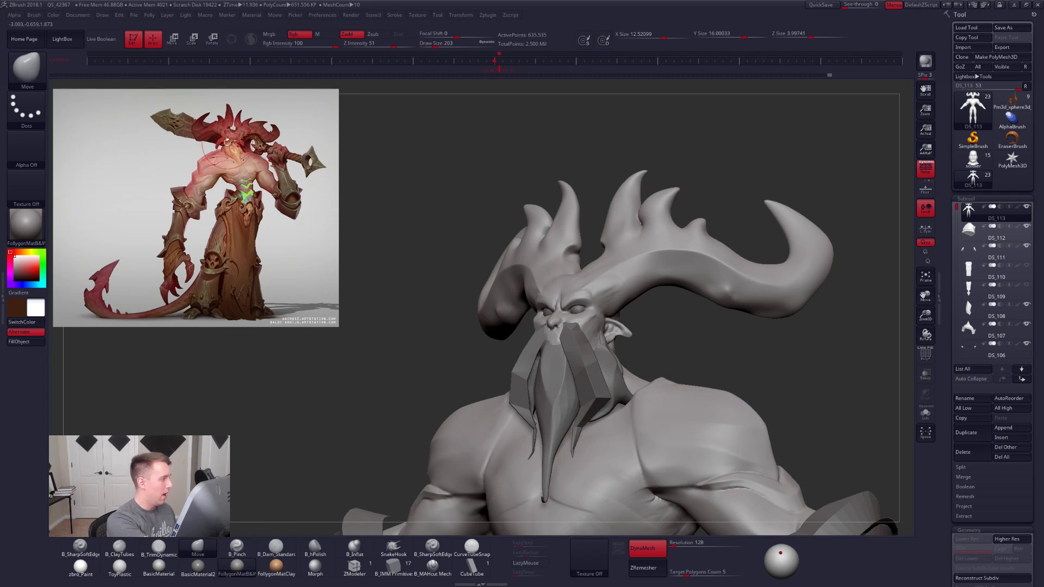
# Step: Build up the forehead and the bases of the horns with the ClayTubes brush at draw size 203
pyautogui.moveTo(590, 335)
pyautogui.mouseDown(button='right')
pyautogui.moveTo(590, 281)
pyautogui.moveTo(580, 272)
pyautogui.moveTo(562, 287)
pyautogui.mouseUp(button='right')
pyautogui.press('b')
pyautogui.press('c')
pyautogui.press('t')
pyautogui.moveTo(562, 270); pyautogui.dragTo(608, 243)
pyautogui.moveTo(570, 317); pyautogui.dragTo(590, 282)
pyautogui.moveTo(625, 248); pyautogui.dragTo(609, 303)
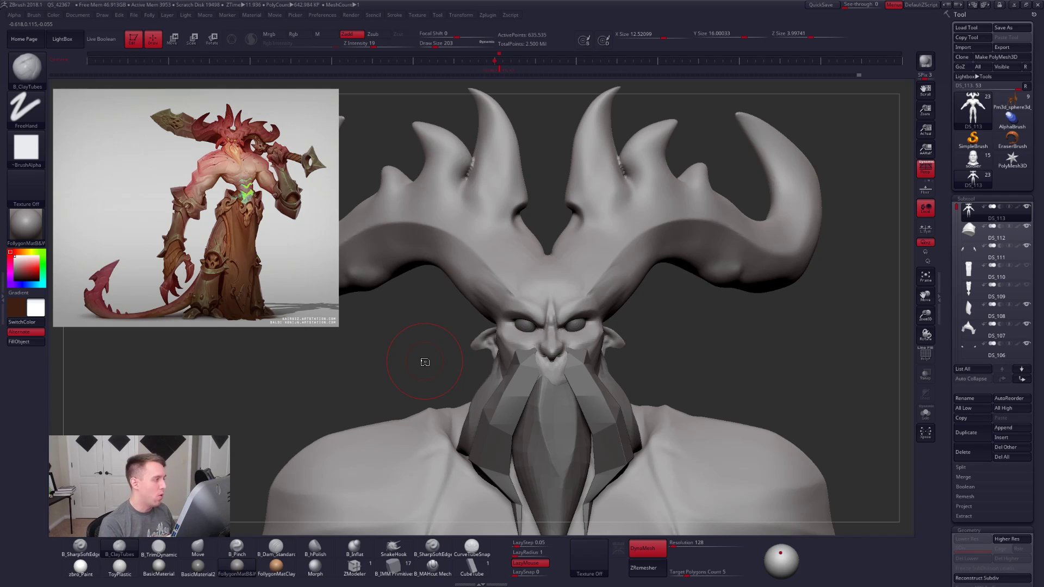
# Step: Smooth the horn bases at the back of the head and reshape the side of the head with the Move brush
pyautogui.moveTo(590, 309)
pyautogui.mouseDown(button='right')
pyautogui.moveTo(645, 304)
pyautogui.moveTo(619, 342)
pyautogui.moveTo(588, 346)
pyautogui.moveTo(540, 234)
pyautogui.mouseUp(button='right')
pyautogui.moveTo(525, 275); pyautogui.dragTo(536, 226, button='right')
pyautogui.keyDown('shift'); pyautogui.moveTo(535, 224); pyautogui.dragTo(496, 277); pyautogui.keyUp('shift')
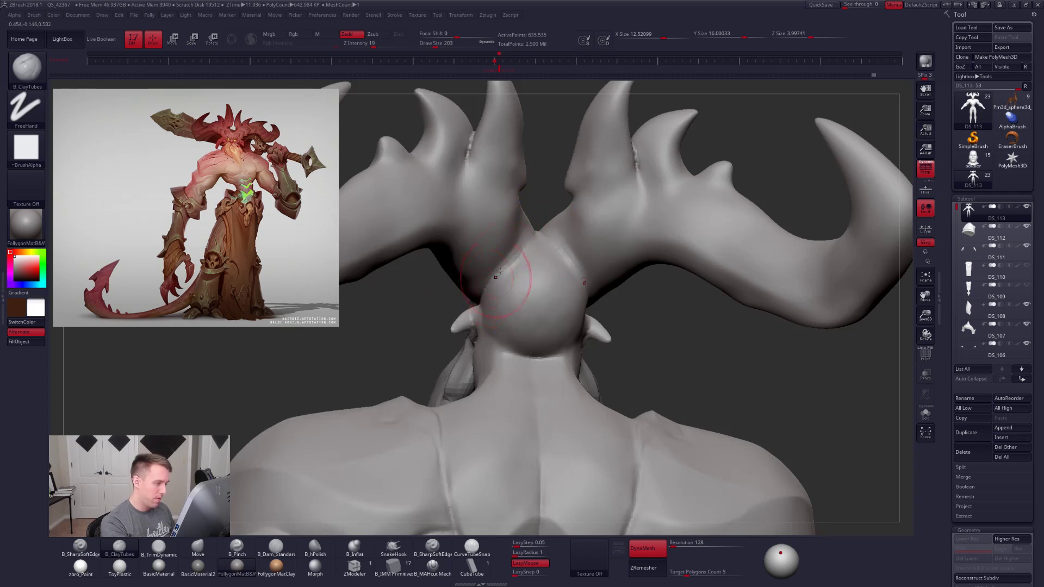
pyautogui.moveTo(546, 276); pyautogui.dragTo(734, 299, button='right')
pyautogui.press('space')
pyautogui.press('b')
pyautogui.press('m')
pyautogui.press('v')
pyautogui.moveTo(514, 322); pyautogui.dragTo(523, 312)
pyautogui.moveTo(588, 321); pyautogui.dragTo(735, 333, button='right')
# Step: Compare the head, horns and shoulders of the DS_91 version with the current DS_113 sculpt
pyautogui.keyDown('alt'); pyautogui.moveTo(867, 347); pyautogui.dragTo(796, 294, button='right'); pyautogui.keyUp('alt')
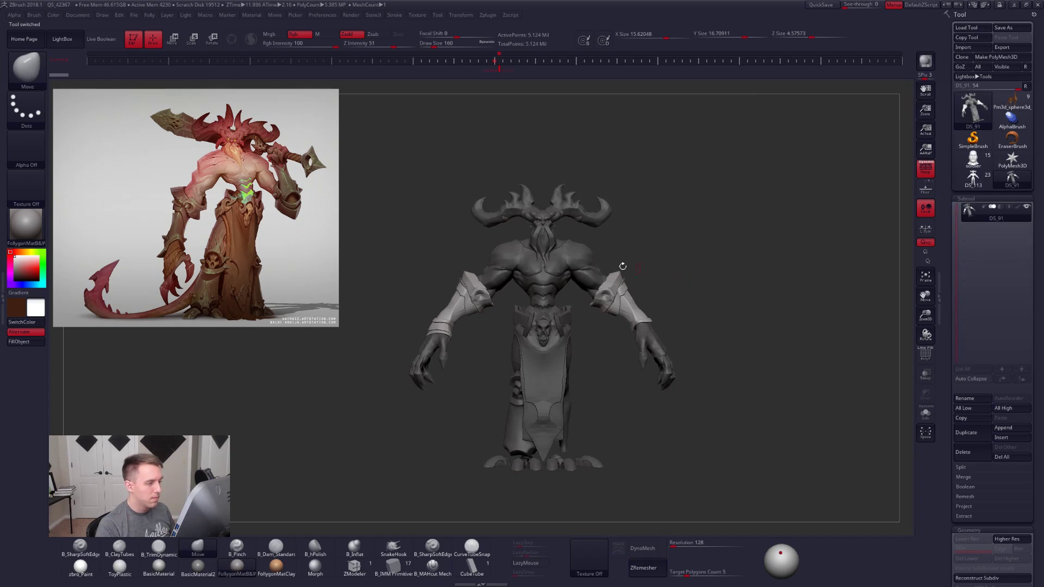
pyautogui.moveTo(573, 232)
pyautogui.keyDown('ctrl'); pyautogui.mouseDown(button='right')
pyautogui.moveTo(640, 263)
pyautogui.moveTo(713, 271)
pyautogui.mouseUp(button='right'); pyautogui.keyUp('ctrl')
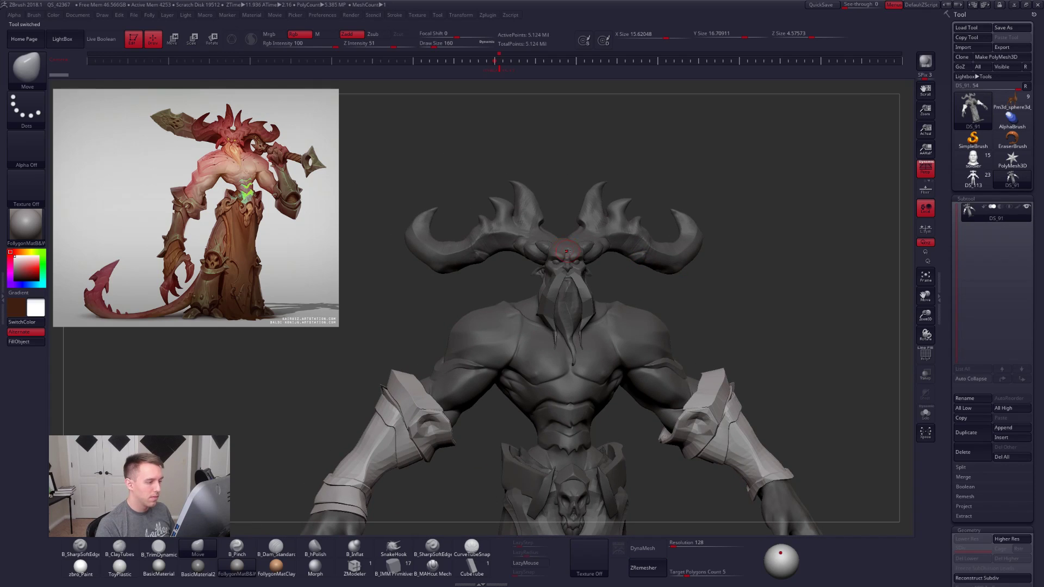
pyautogui.keyDown('ctrl'); pyautogui.moveTo(803, 252); pyautogui.dragTo(819, 261); pyautogui.keyUp('ctrl')
pyautogui.moveTo(585, 238)
pyautogui.keyDown('ctrl'); pyautogui.mouseDown(button='right')
pyautogui.moveTo(609, 266)
pyautogui.moveTo(642, 258)
pyautogui.mouseUp(button='right'); pyautogui.keyUp('ctrl')
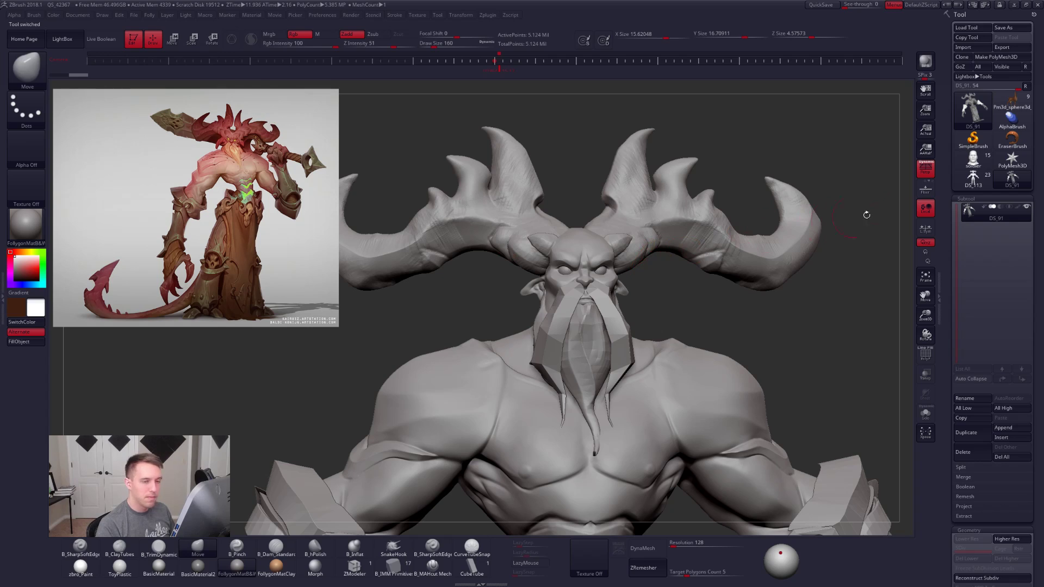
pyautogui.click(972, 180)
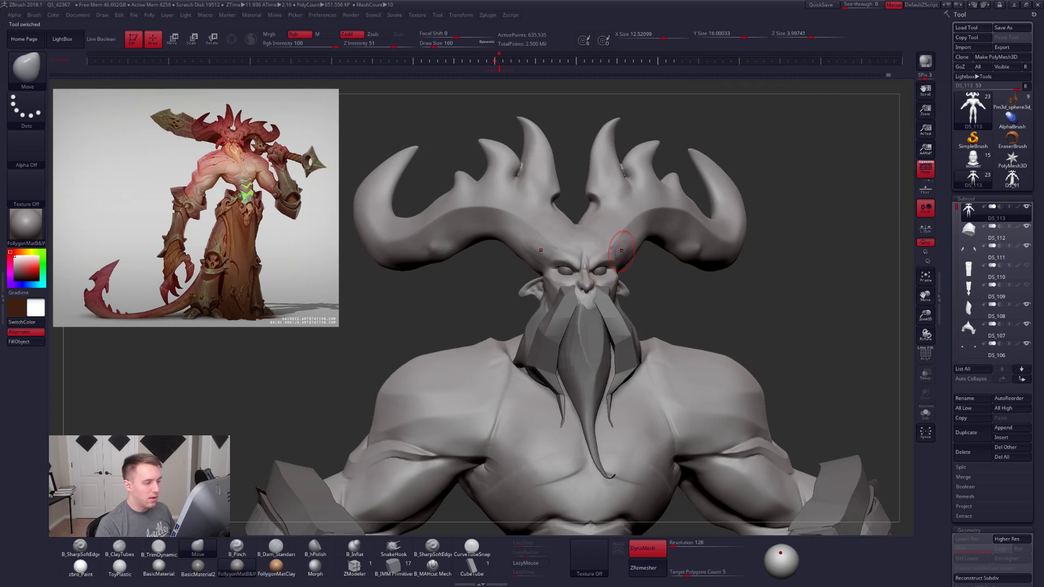
pyautogui.click(1012, 178)
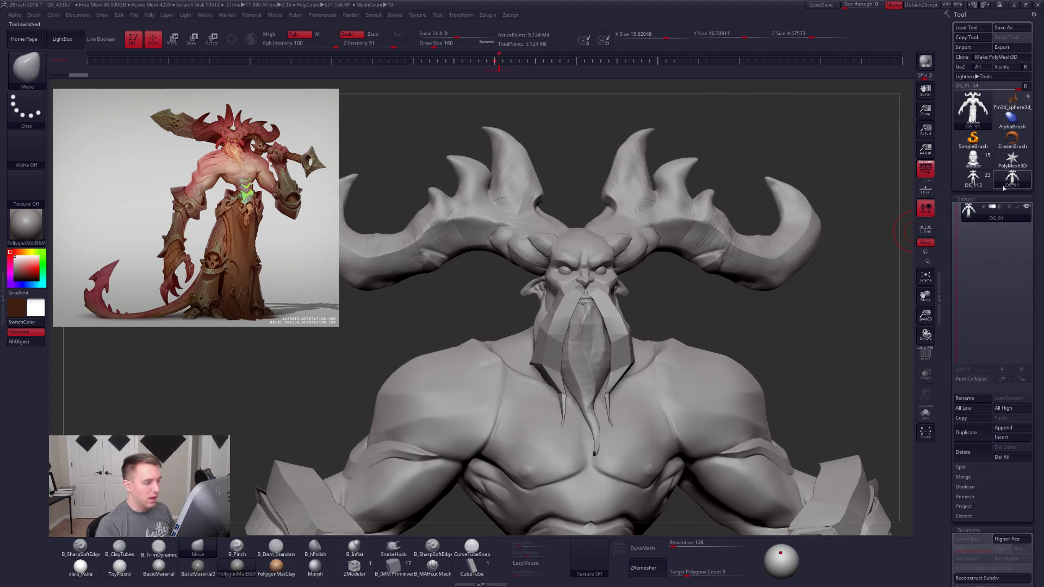
pyautogui.click(973, 183)
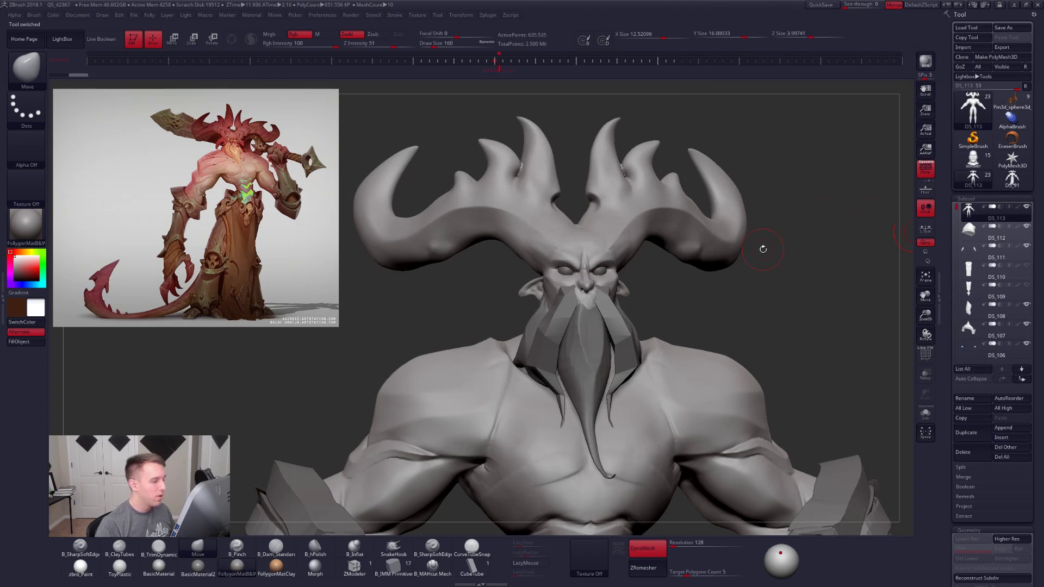
# Step: Reshape the horns with the Move brush at draw size 252
pyautogui.press('space')
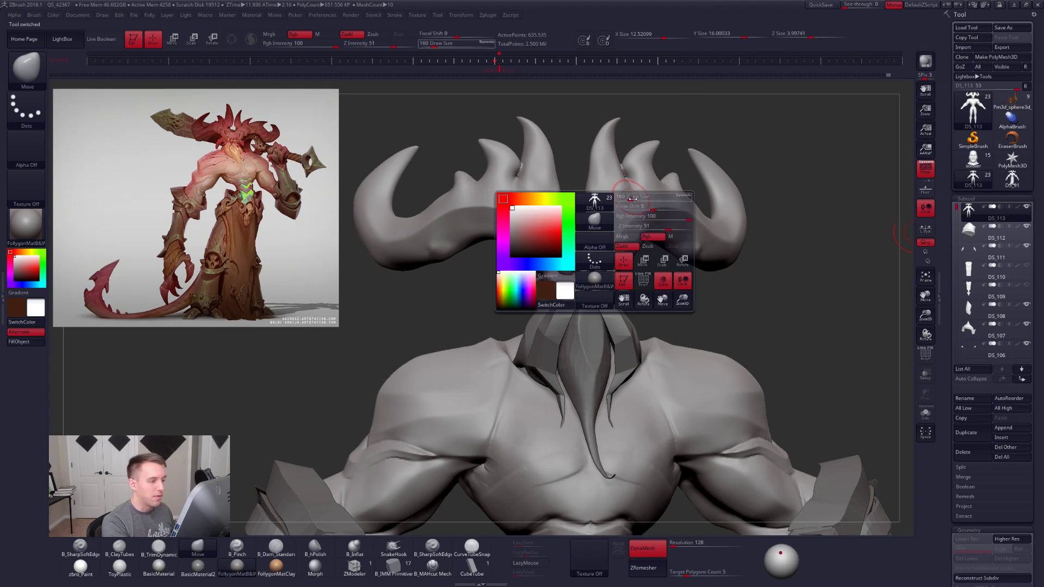
pyautogui.press('space')
pyautogui.moveTo(560, 162)
pyautogui.mouseDown()
pyautogui.moveTo(603, 167)
pyautogui.moveTo(593, 167)
pyautogui.mouseUp()
pyautogui.press('space')
pyautogui.press('space')
pyautogui.press('space')
pyautogui.press('space')
pyautogui.moveTo(620, 167)
pyautogui.mouseDown(button='right')
pyautogui.moveTo(624, 232)
pyautogui.moveTo(549, 217)
pyautogui.mouseUp(button='right')
pyautogui.press('space')
pyautogui.press('space')
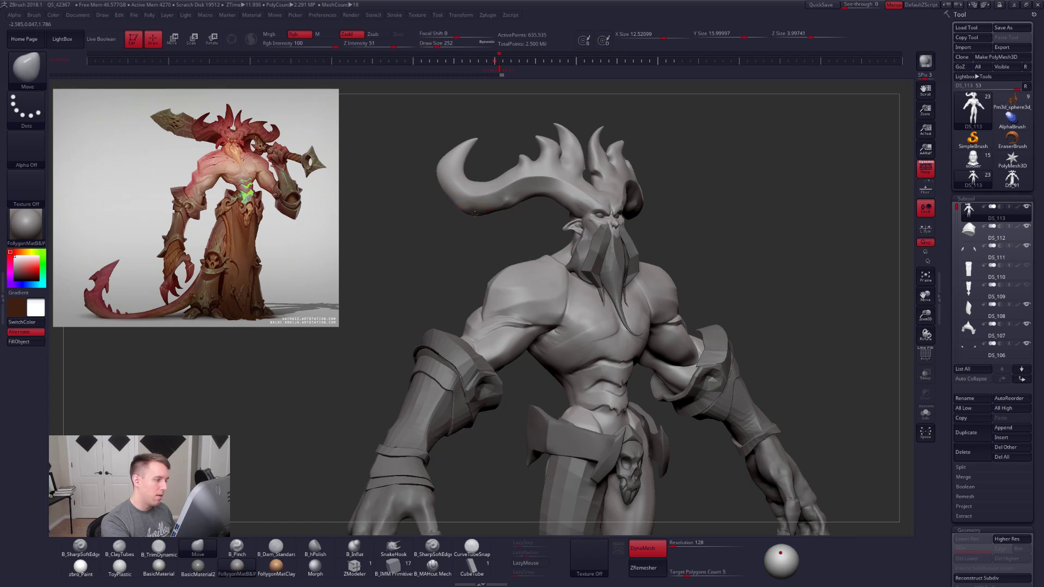
# Step: Examine the full figure's silhouette and the torso proportions from the front and the back
pyautogui.keyDown('ctrl'); pyautogui.moveTo(522, 195); pyautogui.dragTo(659, 287, button='right'); pyautogui.keyUp('ctrl')
pyautogui.keyDown('alt'); pyautogui.moveTo(659, 287); pyautogui.dragTo(635, 243, button='right'); pyautogui.keyUp('alt')
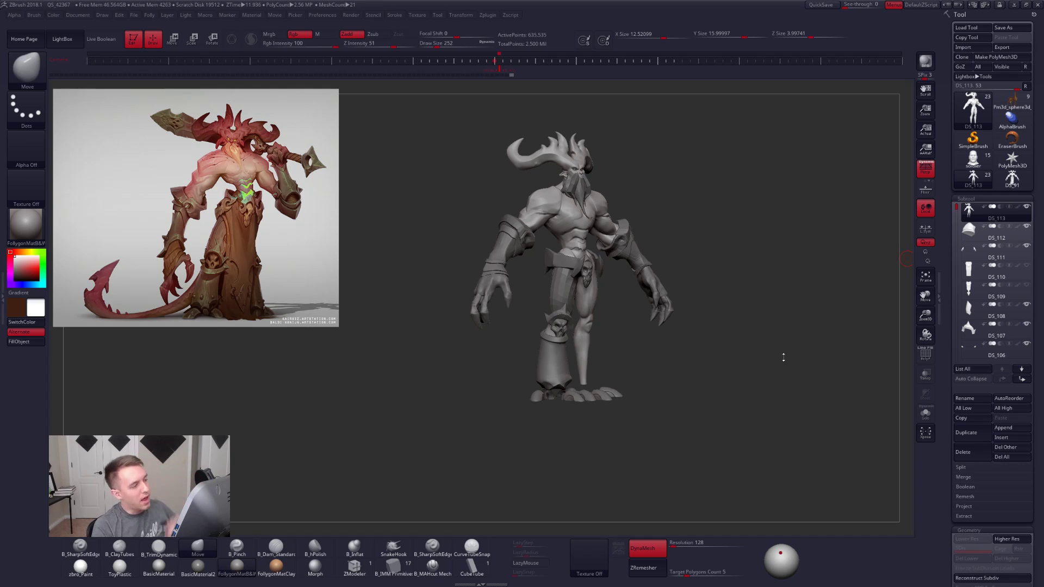
pyautogui.moveTo(563, 336)
pyautogui.mouseDown(button='right')
pyautogui.moveTo(504, 321)
pyautogui.moveTo(534, 327)
pyautogui.mouseUp(button='right')
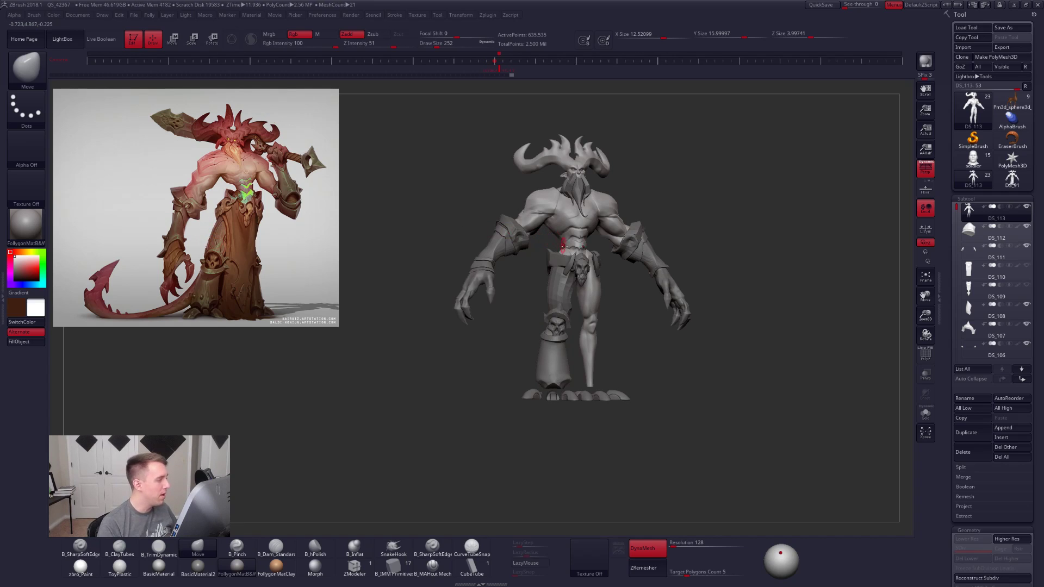
pyautogui.moveTo(572, 233)
pyautogui.keyDown('shift'); pyautogui.mouseDown(button='right')
pyautogui.moveTo(552, 231)
pyautogui.moveTo(612, 283)
pyautogui.mouseUp(button='right'); pyautogui.keyUp('shift')
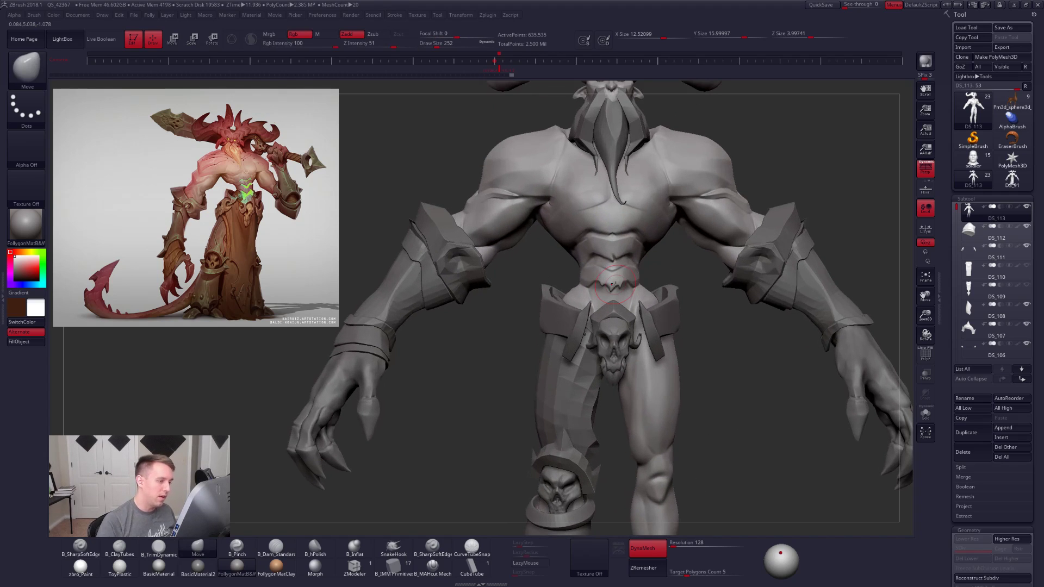
pyautogui.press('space')
pyautogui.moveTo(564, 232); pyautogui.dragTo(575, 232)
pyautogui.hotkey('ctrl', 'shift', 'f')
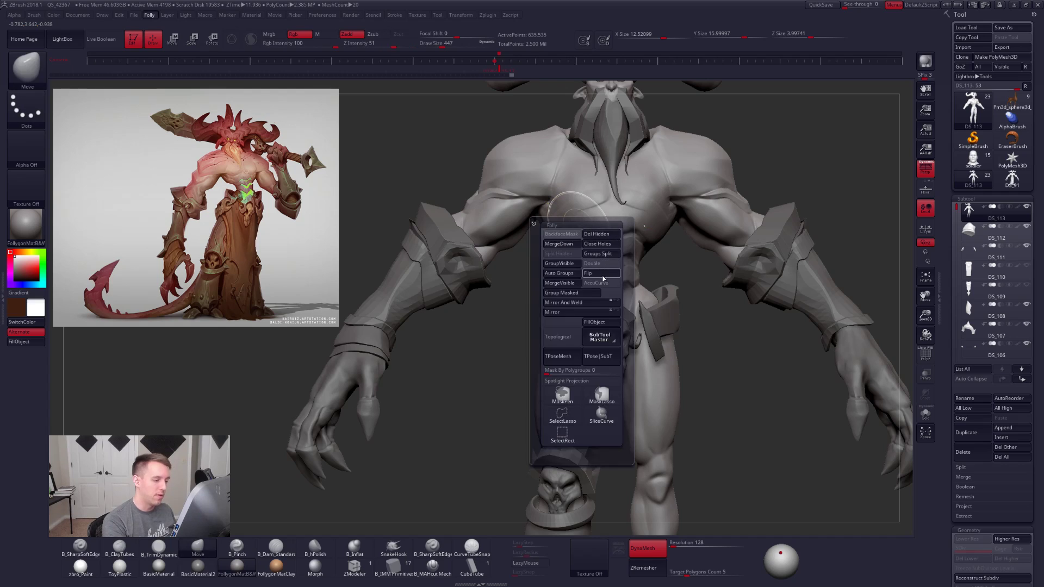
pyautogui.keyDown('shift'); pyautogui.moveTo(576, 251); pyautogui.dragTo(568, 243, button='right'); pyautogui.keyUp('shift')
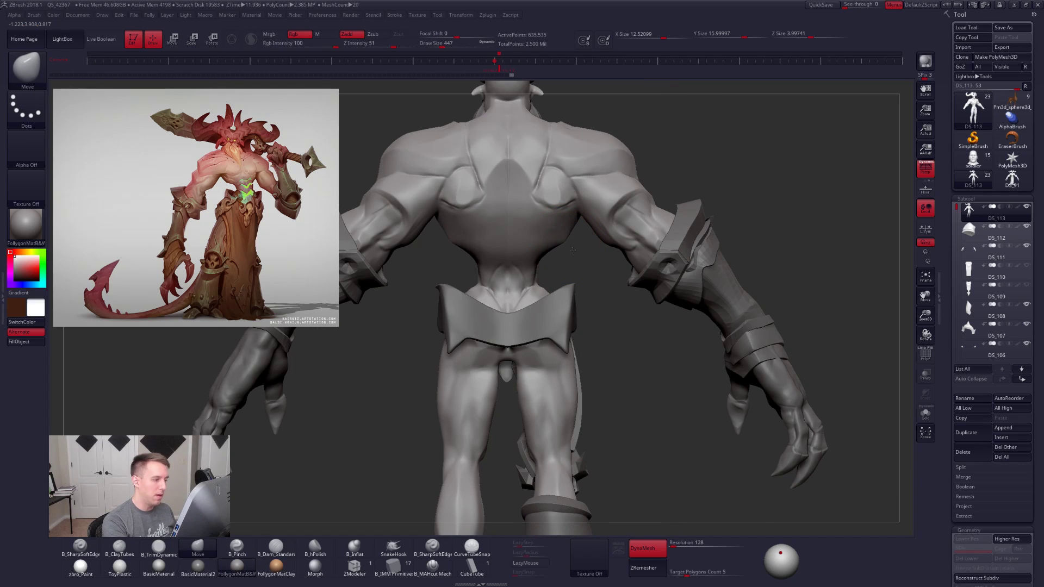
pyautogui.keyDown('shift'); pyautogui.moveTo(570, 248); pyautogui.dragTo(515, 351, button='right'); pyautogui.keyUp('shift')
pyautogui.moveTo(526, 315)
pyautogui.mouseDown(button='right')
pyautogui.moveTo(570, 275)
pyautogui.moveTo(589, 232)
pyautogui.moveTo(579, 190)
pyautogui.moveTo(568, 226)
pyautogui.mouseUp(button='right')
# Step: Sharpen the forms along the side of the rib cage with the Pinch brush at draw size 335 and smooth the transitions
pyautogui.press('space')
pyautogui.click(593, 298)
pyautogui.press('b')
pyautogui.press('p')
pyautogui.press('i')
pyautogui.press('space')
pyautogui.moveTo(579, 244)
pyautogui.mouseDown()
pyautogui.moveTo(565, 245)
pyautogui.moveTo(590, 217)
pyautogui.moveTo(610, 222)
pyautogui.mouseUp()
pyautogui.moveTo(609, 225)
pyautogui.mouseDown(button='right')
pyautogui.moveTo(593, 231)
pyautogui.moveTo(602, 246)
pyautogui.moveTo(571, 233)
pyautogui.moveTo(543, 254)
pyautogui.mouseUp(button='right')
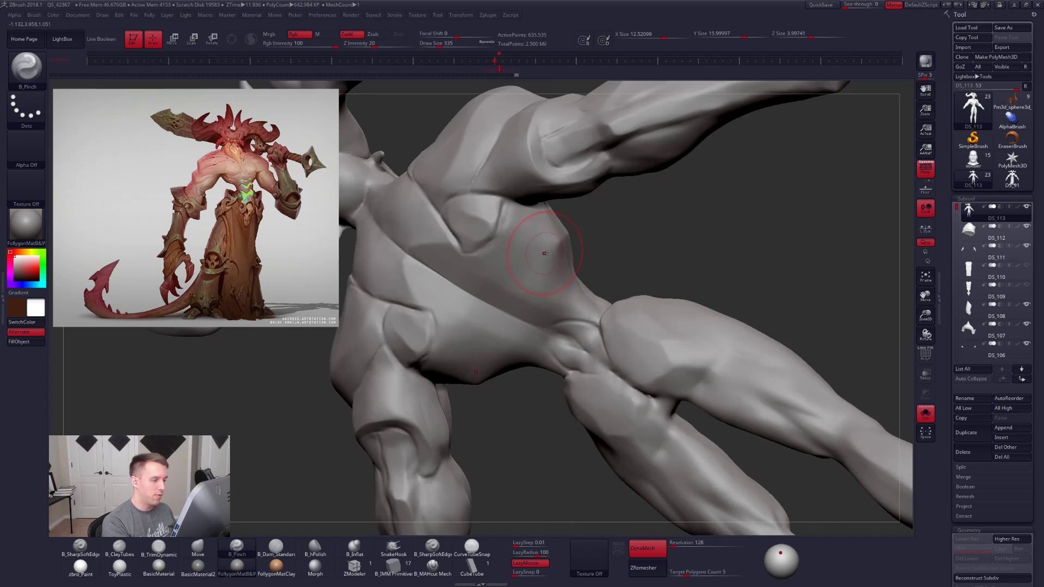
pyautogui.moveTo(541, 246); pyautogui.dragTo(539, 273)
pyautogui.moveTo(539, 273); pyautogui.dragTo(596, 245, button='right')
pyautogui.keyDown('shift'); pyautogui.moveTo(569, 231); pyautogui.dragTo(547, 247); pyautogui.keyUp('shift')
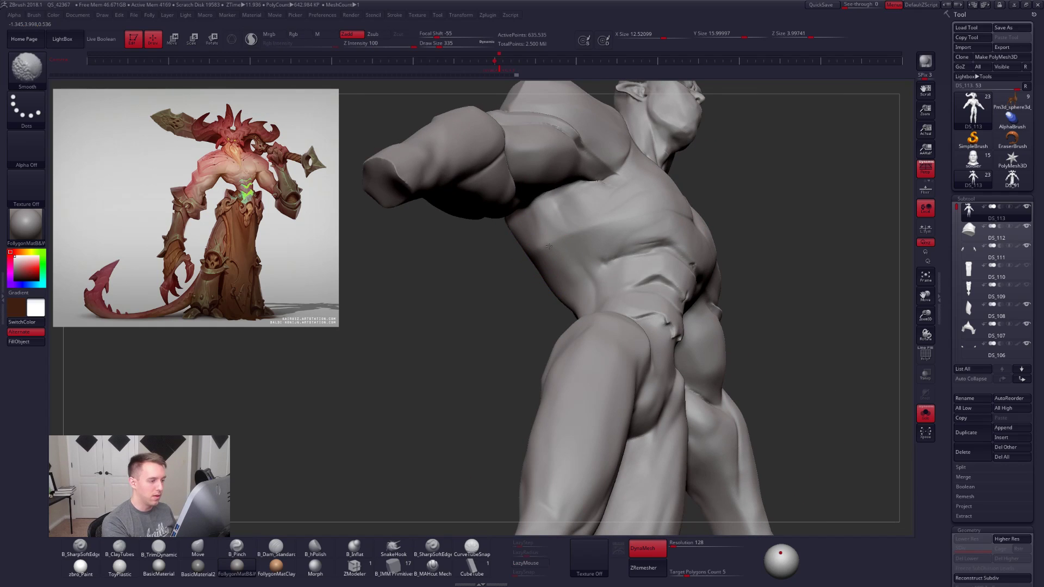
pyautogui.moveTo(639, 230)
pyautogui.mouseDown(button='right')
pyautogui.moveTo(578, 298)
pyautogui.moveTo(562, 290)
pyautogui.mouseUp(button='right')
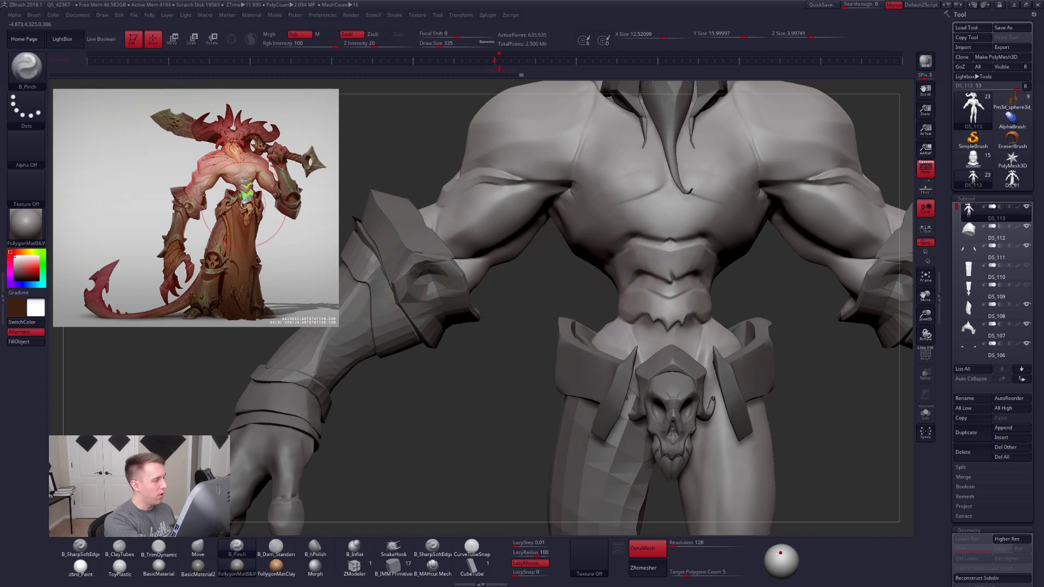
# Step: Isolate the body and define the sides of the waist below the ribs with the Pinch brush
pyautogui.hotkey('alt', 's')
pyautogui.moveTo(552, 277); pyautogui.dragTo(605, 291)
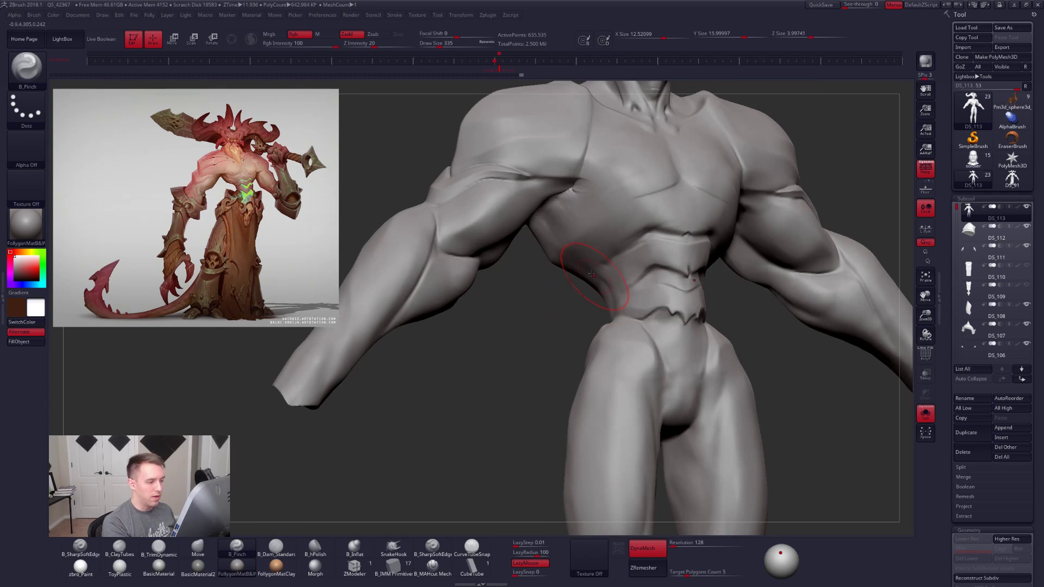
pyautogui.moveTo(556, 266)
pyautogui.keyDown('ctrl'); pyautogui.mouseDown()
pyautogui.moveTo(623, 367)
pyautogui.moveTo(593, 396)
pyautogui.mouseUp(); pyautogui.keyUp('ctrl')
pyautogui.moveTo(724, 304)
pyautogui.mouseDown()
pyautogui.moveTo(658, 289)
pyautogui.moveTo(579, 313)
pyautogui.mouseUp()
pyautogui.moveTo(544, 294); pyautogui.dragTo(617, 285)
pyautogui.press('space')
pyautogui.moveTo(694, 199); pyautogui.dragTo(555, 342)
pyautogui.moveTo(543, 332); pyautogui.dragTo(620, 296)
pyautogui.moveTo(659, 238); pyautogui.dragTo(536, 346)
pyautogui.moveTo(636, 267); pyautogui.dragTo(693, 244, button='right')
pyautogui.moveTo(633, 247); pyautogui.dragTo(604, 282)
pyautogui.moveTo(686, 332)
pyautogui.mouseDown(button='right')
pyautogui.moveTo(563, 379)
pyautogui.moveTo(550, 400)
pyautogui.moveTo(555, 315)
pyautogui.mouseUp(button='right')
# Step: Adjust the waist contour beside the abdominal plates with the Move brush at draw size 279
pyautogui.press('b')
pyautogui.press('m')
pyautogui.press('v')
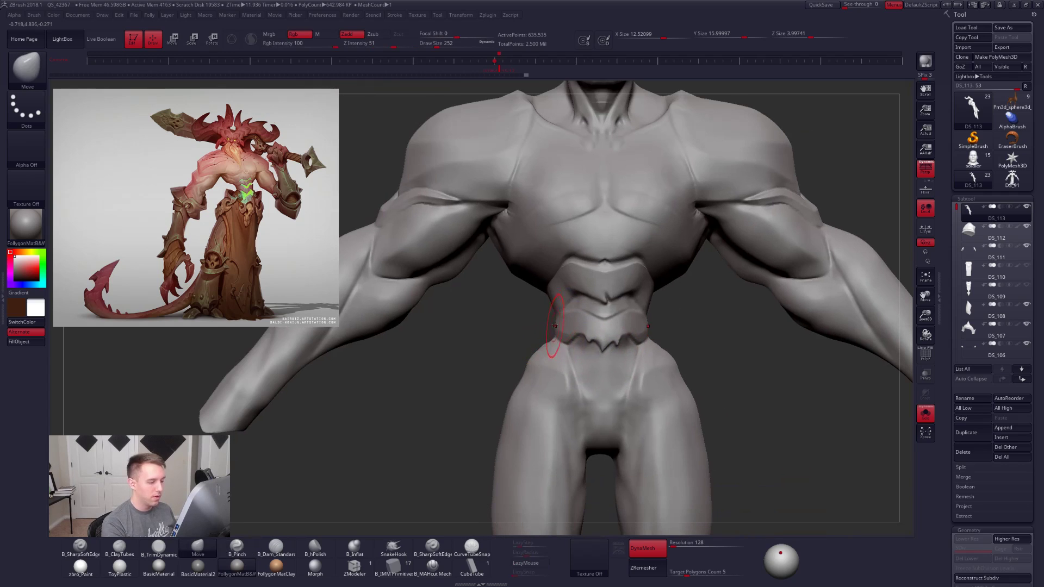
pyautogui.press('space')
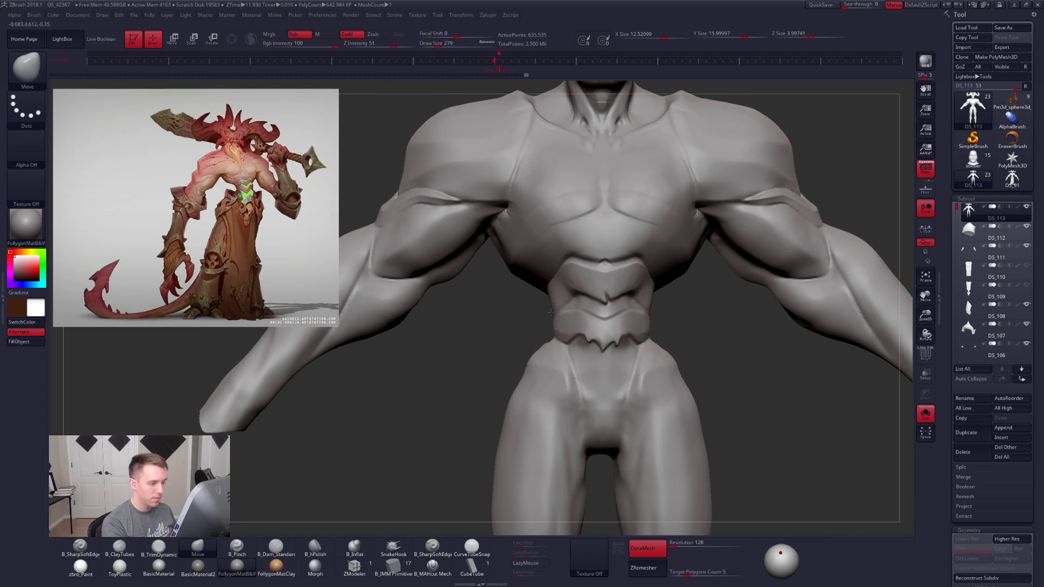
pyautogui.moveTo(627, 323)
pyautogui.keyDown('alt'); pyautogui.mouseDown(button='right')
pyautogui.moveTo(603, 288)
pyautogui.moveTo(674, 296)
pyautogui.moveTo(704, 327)
pyautogui.moveTo(711, 357)
pyautogui.mouseUp(button='right'); pyautogui.keyUp('alt')
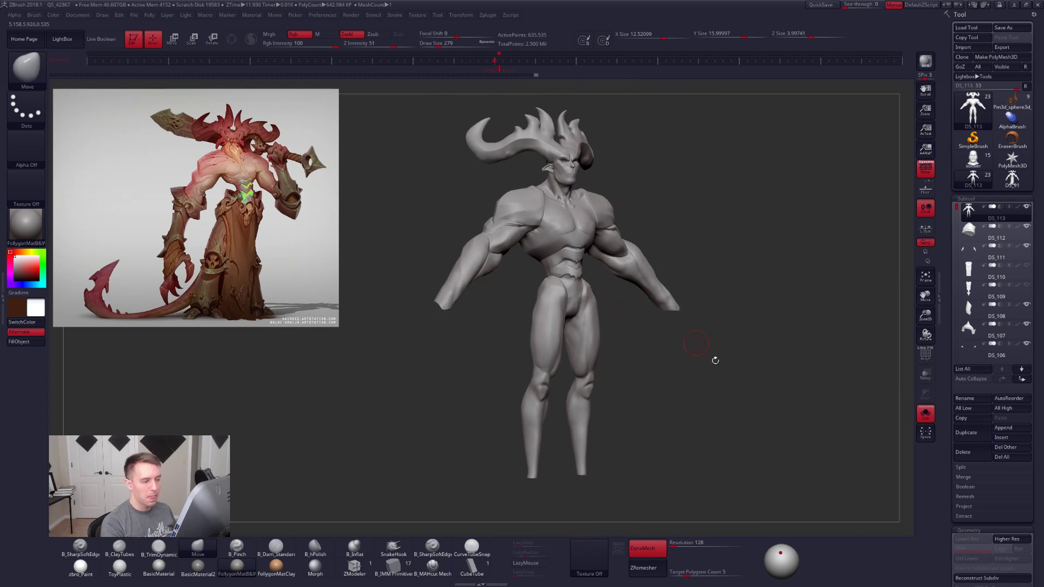
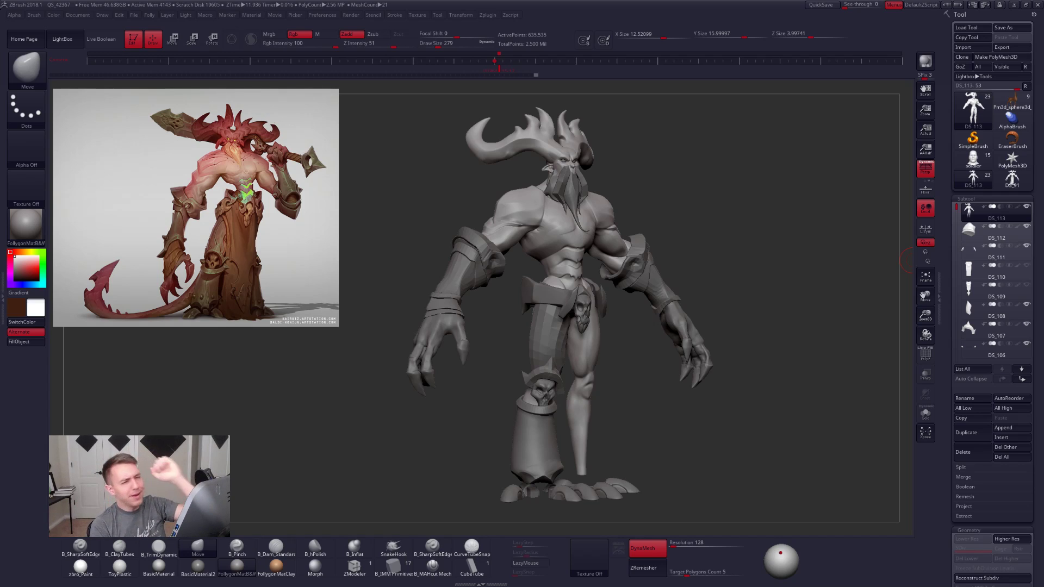
# Step: Make the hidden front loincloth visible and frame the full character from the front
pyautogui.moveTo(683, 248); pyautogui.dragTo(753, 214)
pyautogui.keyDown('shift'); pyautogui.click(1027, 206); pyautogui.keyUp('shift')
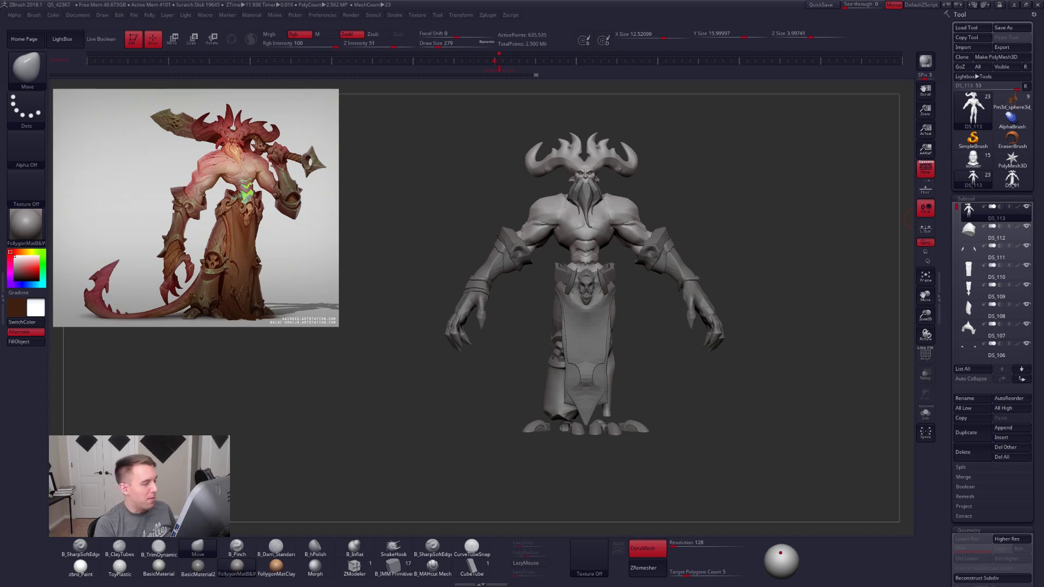
pyautogui.moveTo(792, 194)
pyautogui.keyDown('alt'); pyautogui.mouseDown()
pyautogui.moveTo(712, 207)
pyautogui.moveTo(731, 208)
pyautogui.mouseUp(); pyautogui.keyUp('alt')
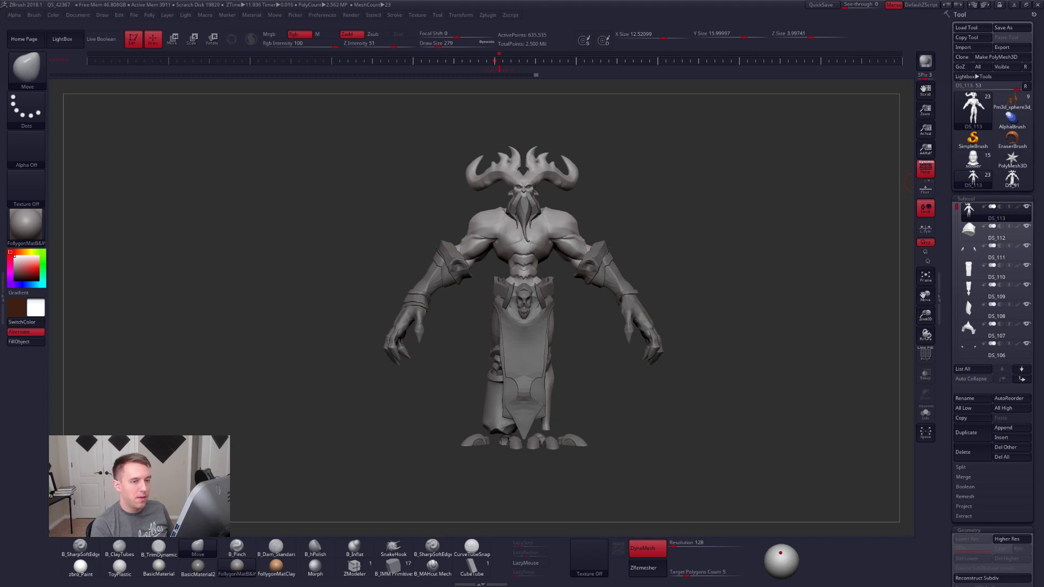
# Step: View the deer and soldier models in turn, and save the soldier tool as soldier2
pyautogui.click(1021, 102)
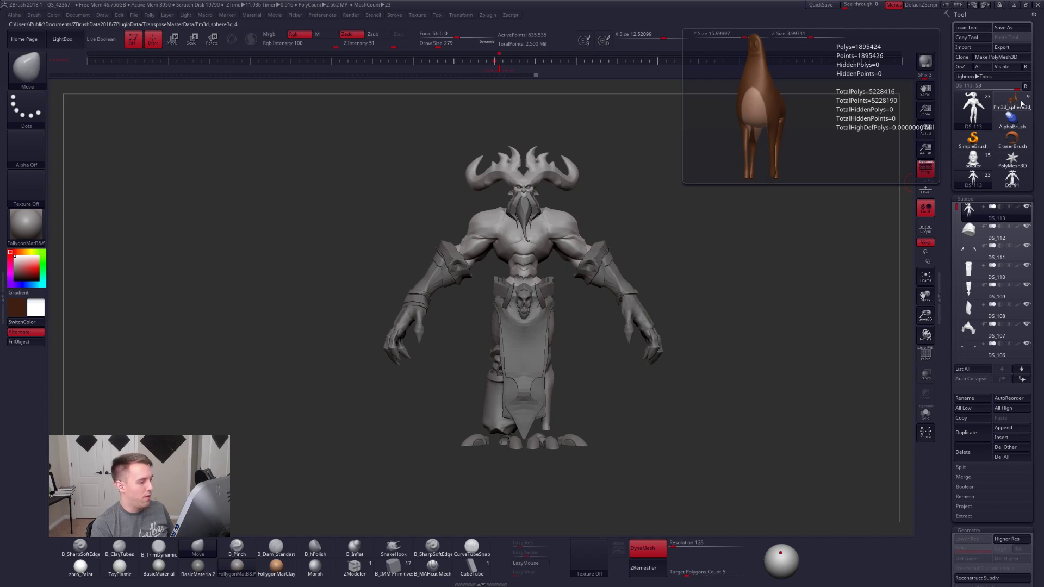
pyautogui.moveTo(619, 226); pyautogui.dragTo(643, 224)
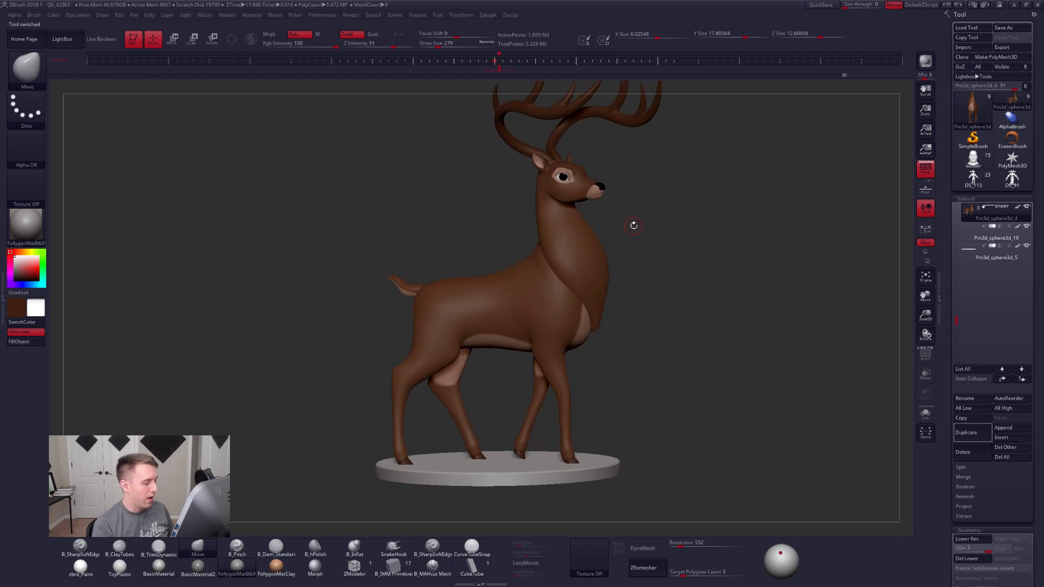
pyautogui.moveTo(981, 165)
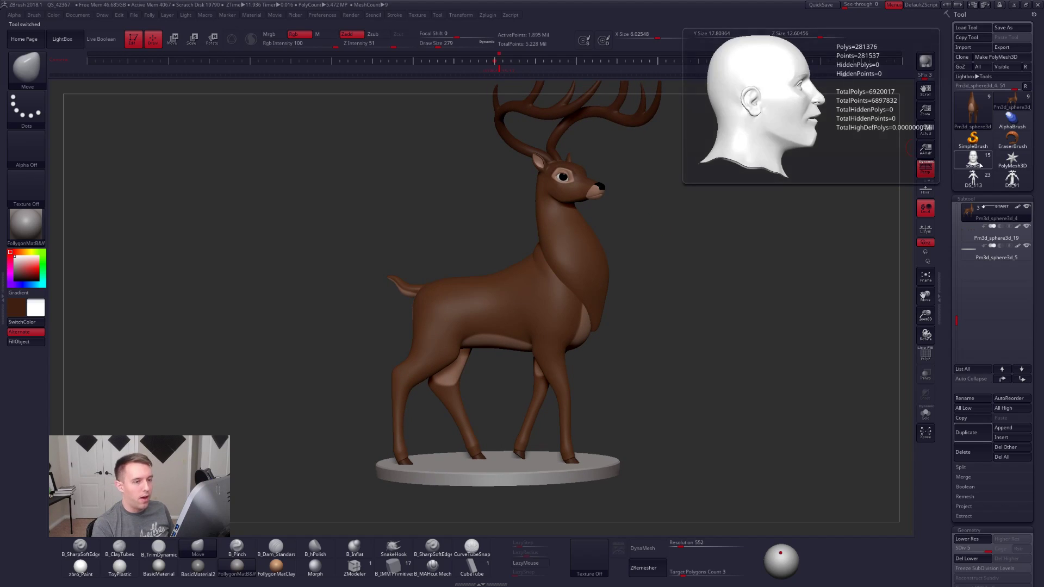
pyautogui.click(973, 161)
pyautogui.moveTo(598, 236)
pyautogui.mouseDown()
pyautogui.moveTo(649, 235)
pyautogui.moveTo(671, 249)
pyautogui.moveTo(680, 225)
pyautogui.mouseUp()
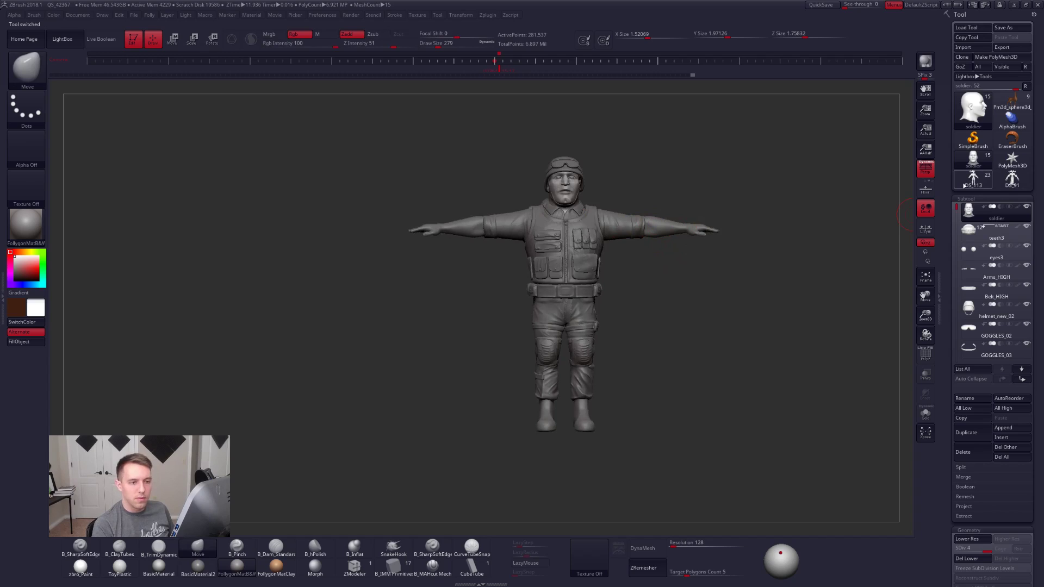
pyautogui.moveTo(973, 170)
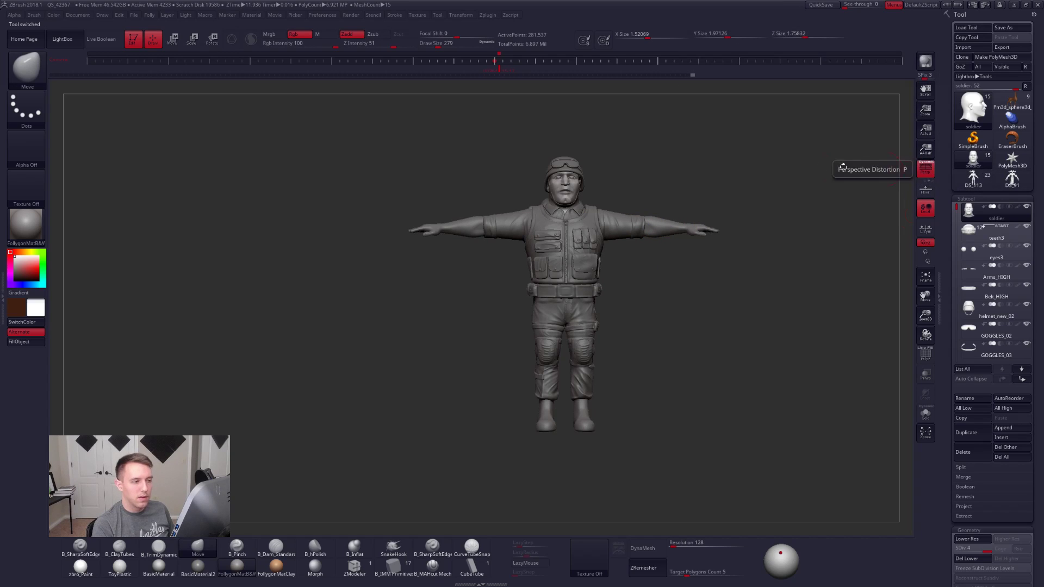
pyautogui.keyDown('alt'); pyautogui.moveTo(784, 179); pyautogui.dragTo(775, 182); pyautogui.keyUp('alt')
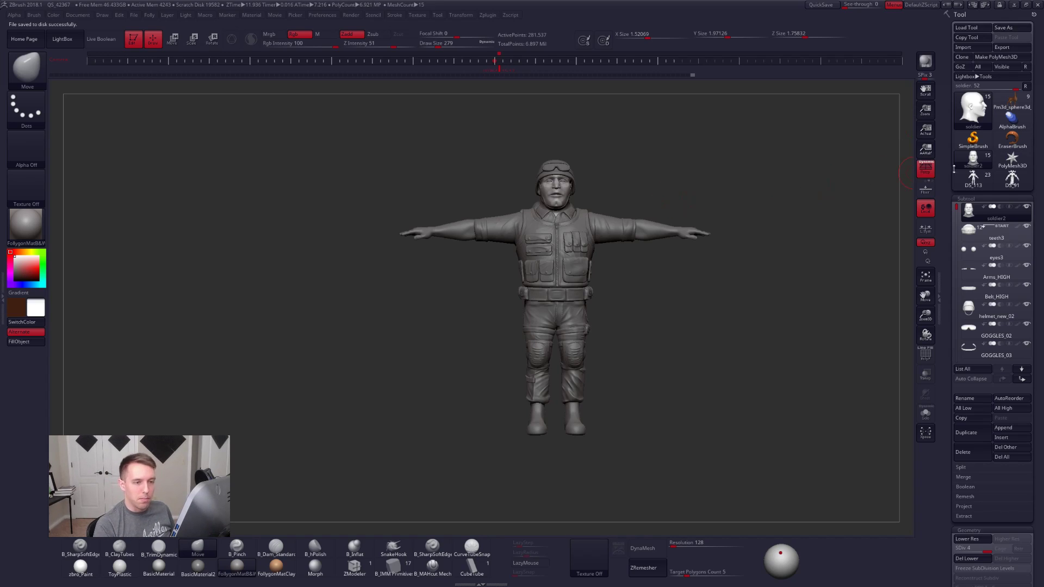
# Step: Return to the demon character and save it to disk as DS_91 2
pyautogui.click(974, 177)
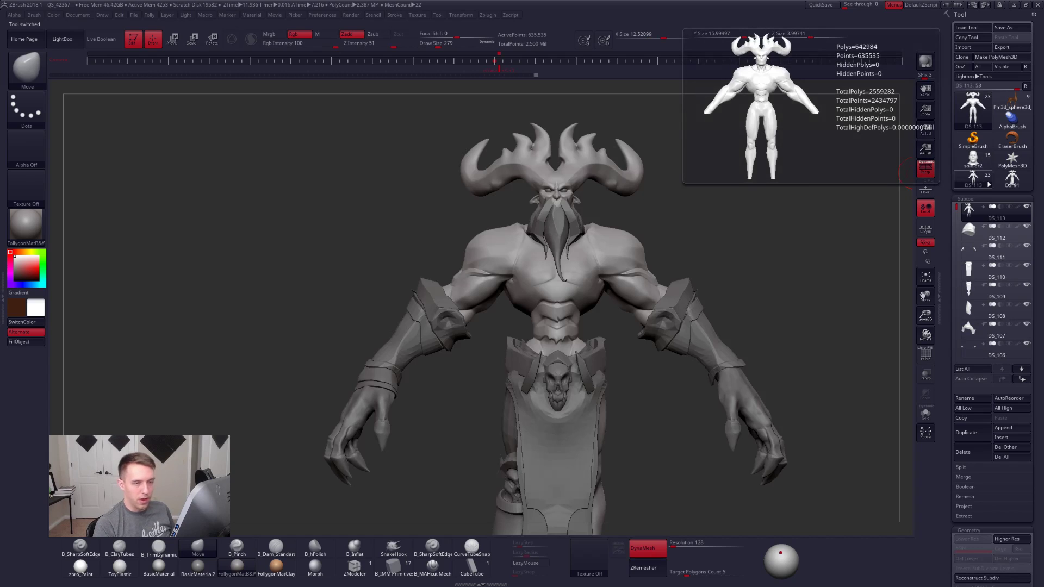
pyautogui.click(1001, 28)
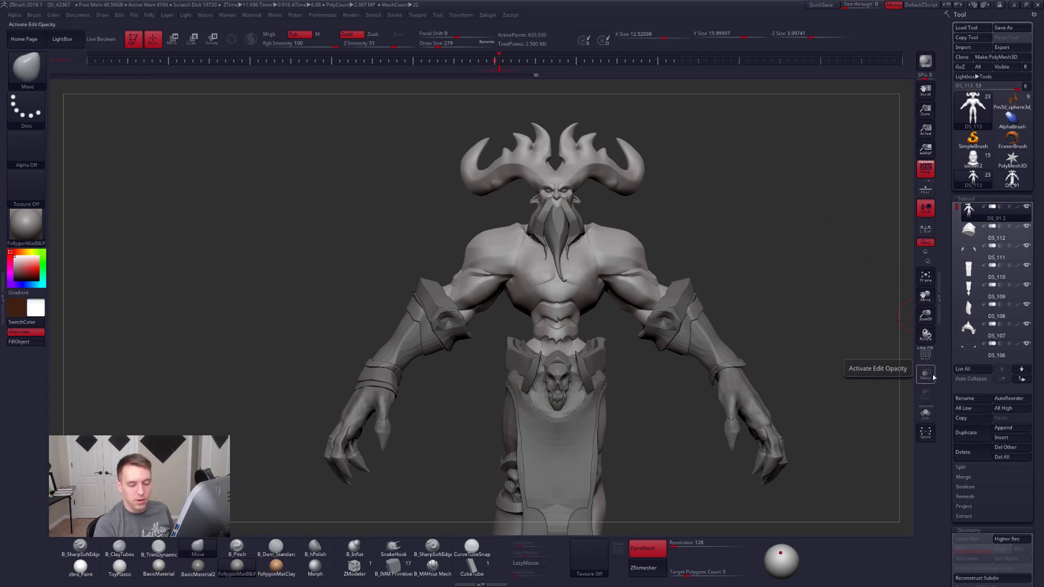
# Step: Delete all subtools of both demon tools and of the soldier tool to clear them from the session
pyautogui.click(1007, 458)
pyautogui.click(898, 479)
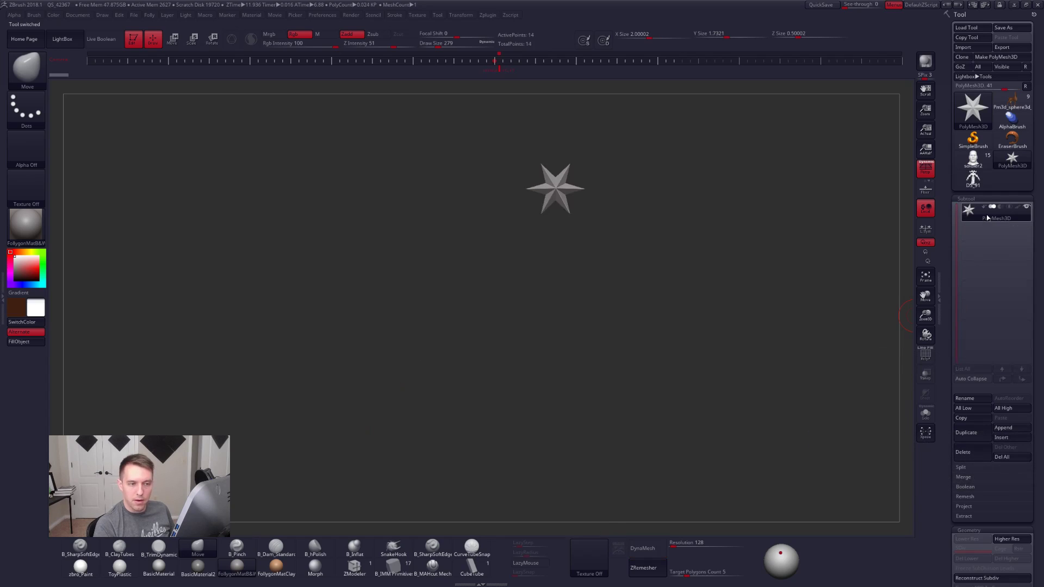
pyautogui.click(1007, 462)
pyautogui.click(898, 479)
pyautogui.click(973, 159)
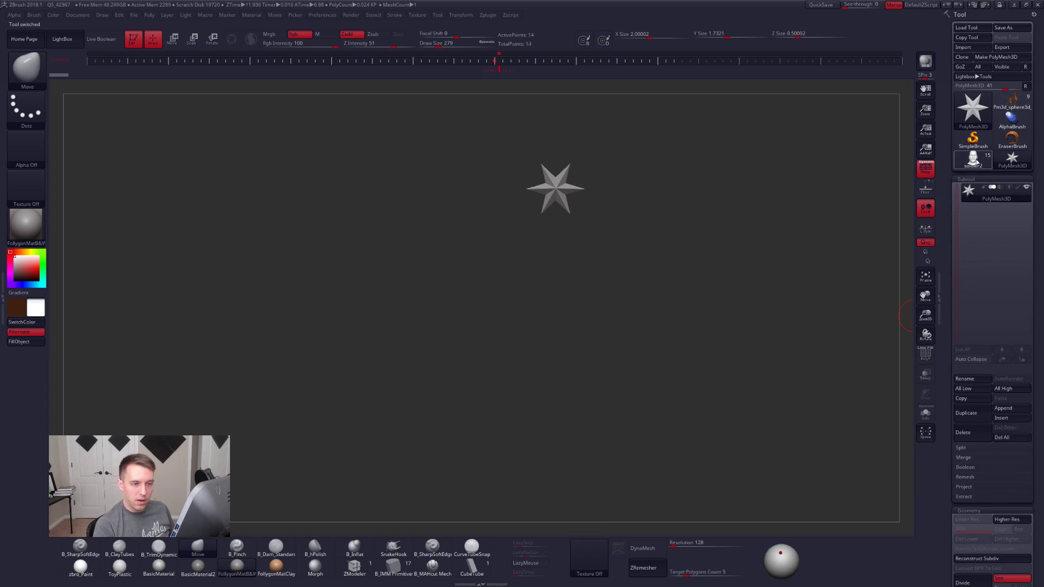
pyautogui.click(1005, 438)
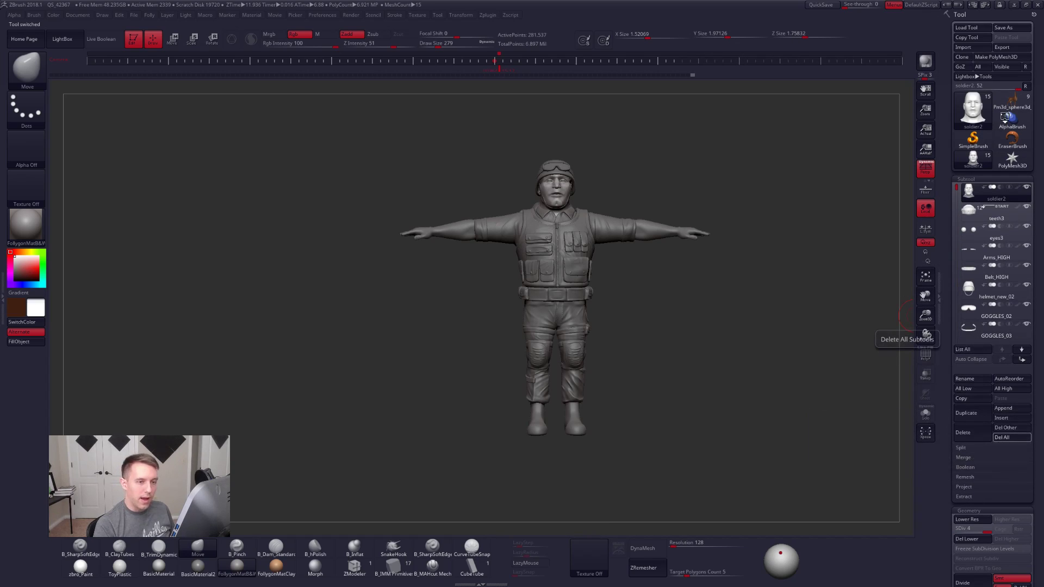
# Step: Switch to the deer model and frame the whole figure on its base from the side
pyautogui.click(1006, 102)
pyautogui.moveTo(634, 304); pyautogui.dragTo(663, 264)
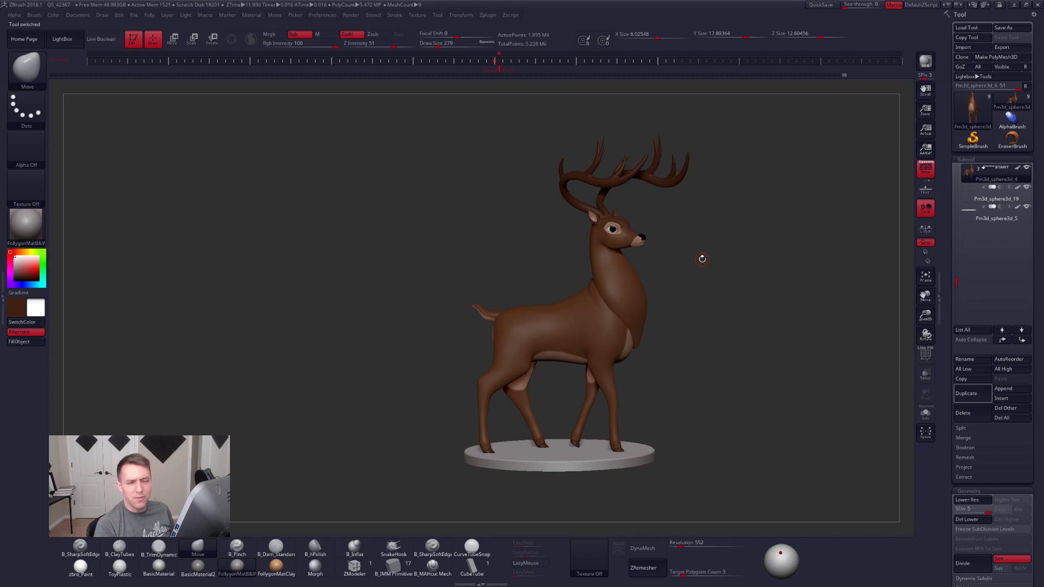
pyautogui.keyDown('alt'); pyautogui.moveTo(704, 260); pyautogui.dragTo(678, 270); pyautogui.keyUp('alt')
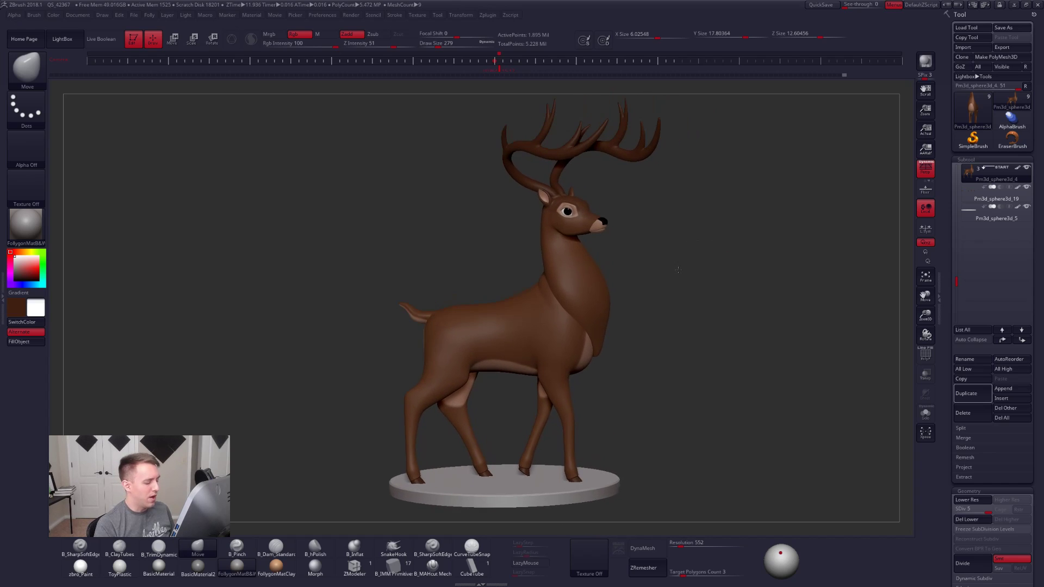
pyautogui.press('space')
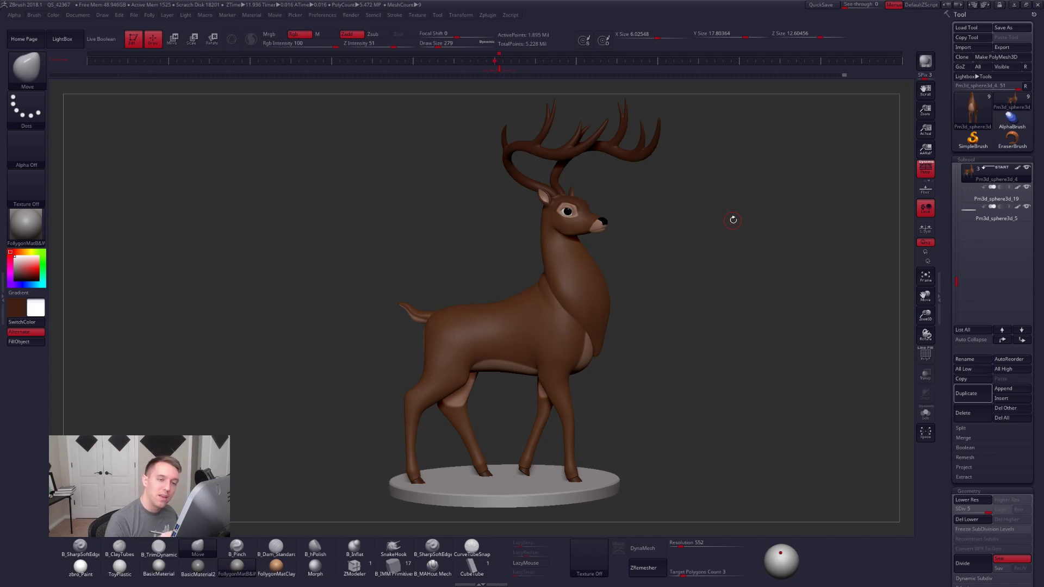
# Step: Isolate the deer's body to examine its head and neck up close, and show the other subtools again
pyautogui.keyDown('alt'); pyautogui.moveTo(563, 348); pyautogui.dragTo(586, 350, button='right'); pyautogui.keyUp('alt')
pyautogui.hotkey('alt', 's')
pyautogui.press('f')
pyautogui.moveTo(589, 352); pyautogui.dragTo(664, 360)
pyautogui.moveTo(834, 228); pyautogui.dragTo(685, 247)
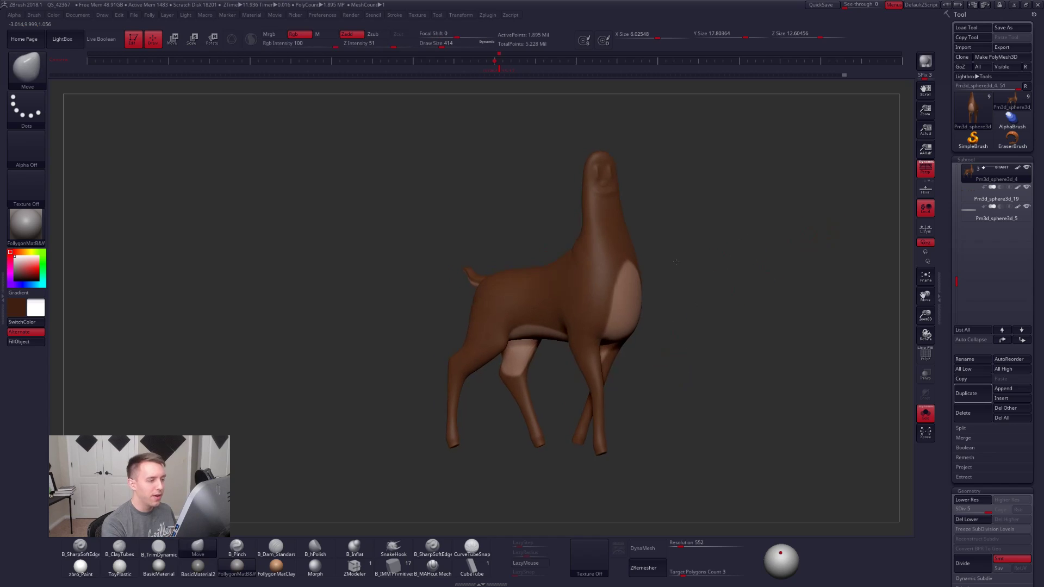
pyautogui.keyDown('ctrl'); pyautogui.moveTo(657, 237); pyautogui.dragTo(616, 198, button='right'); pyautogui.keyUp('ctrl')
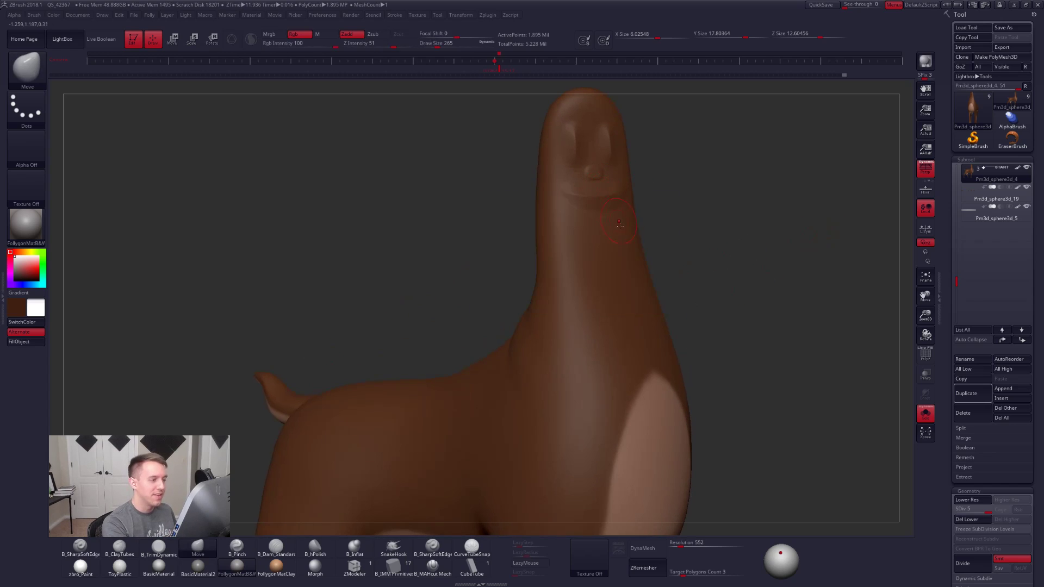
pyautogui.hotkey('alt', 's')
pyautogui.keyDown('ctrl'); pyautogui.moveTo(686, 313); pyautogui.dragTo(733, 358, button='right'); pyautogui.keyUp('ctrl')
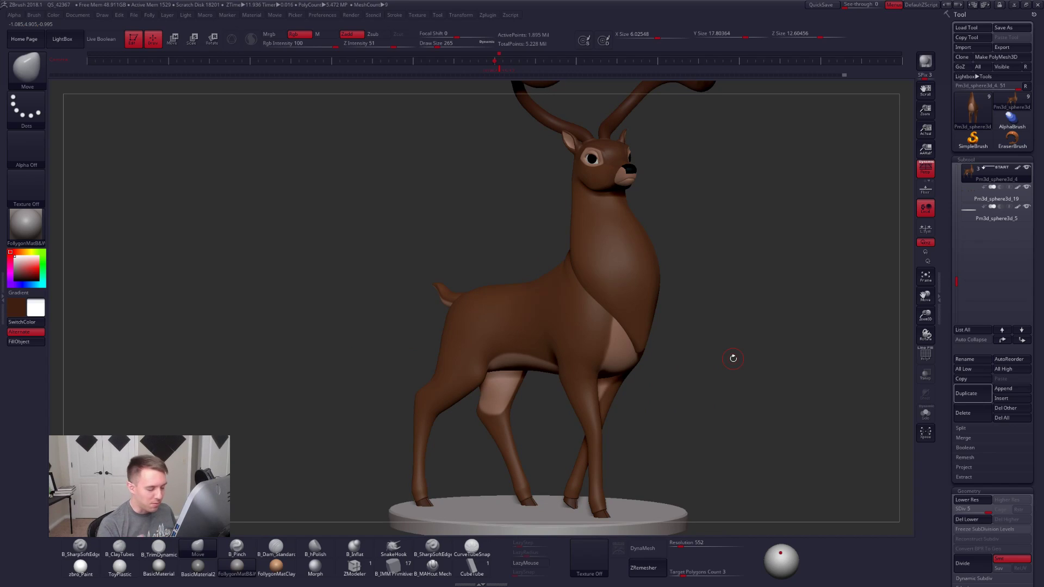
# Step: Inspect the deer's front legs from the side with and without the other subtools, and set the brush draw size to 500
pyautogui.moveTo(632, 426); pyautogui.dragTo(597, 360, button='right')
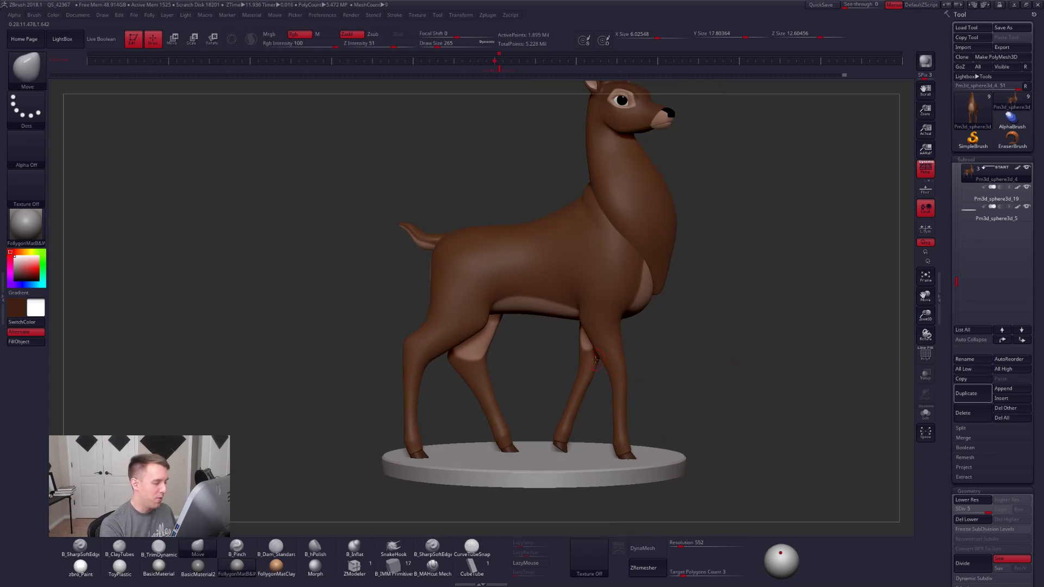
pyautogui.hotkey('alt', 's')
pyautogui.press('space')
pyautogui.click(631, 324)
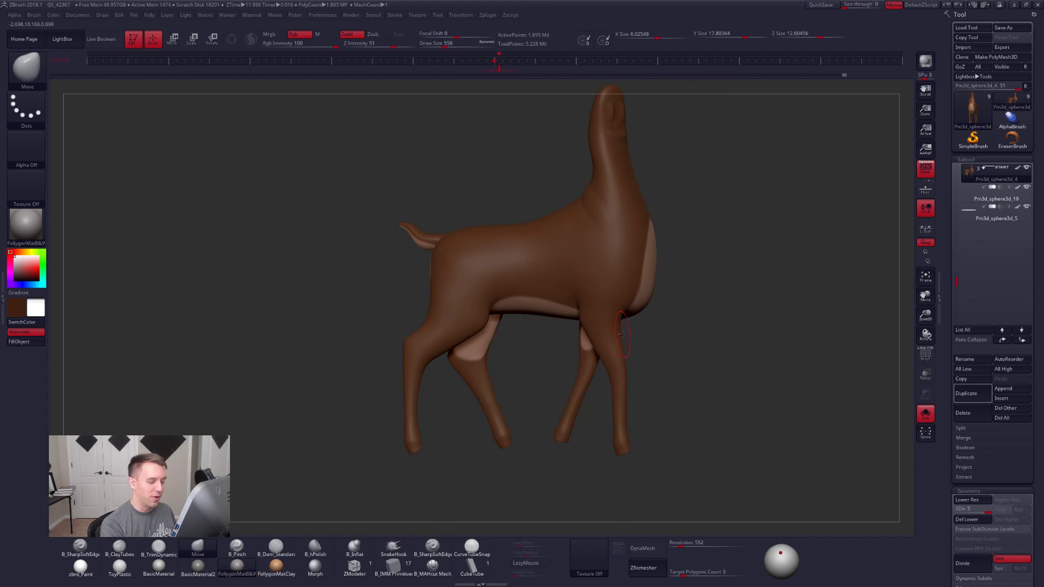
pyautogui.hotkey('alt', 's')
pyautogui.moveTo(622, 334)
pyautogui.keyDown('alt'); pyautogui.mouseDown(button='right')
pyautogui.moveTo(593, 332)
pyautogui.moveTo(617, 329)
pyautogui.moveTo(616, 309)
pyautogui.mouseUp(button='right'); pyautogui.keyUp('alt')
pyautogui.press('space')
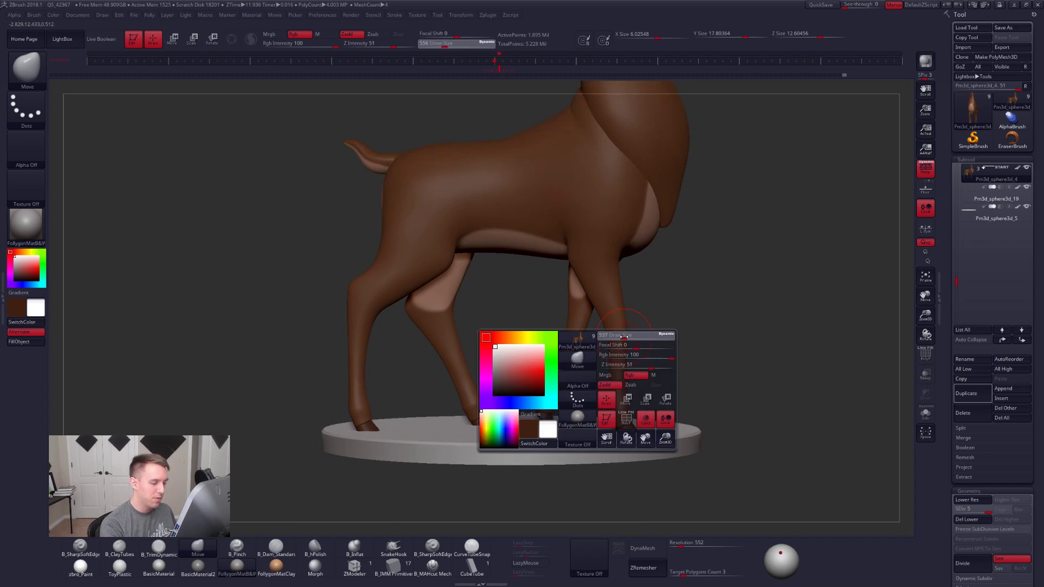
pyautogui.click(626, 341)
# Step: Turn off perspective and lower the deer's body to subdivision level 1 for work on the front leg
pyautogui.click(926, 169)
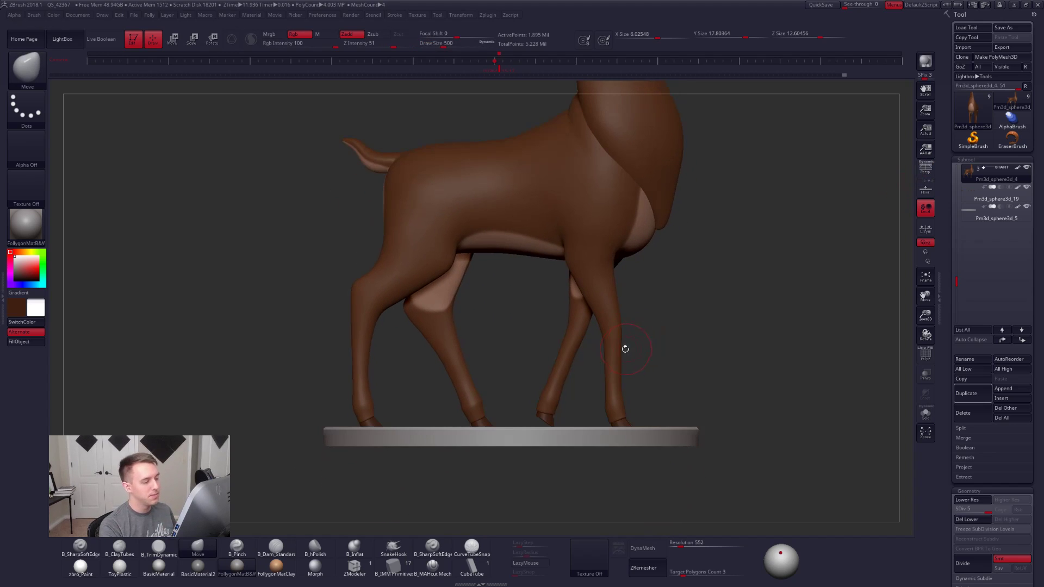
pyautogui.hotkey('shift', 'd')
pyautogui.hotkey('shift', 'd')
pyautogui.hotkey('shift', 'd')
pyautogui.hotkey('shift', 'd')
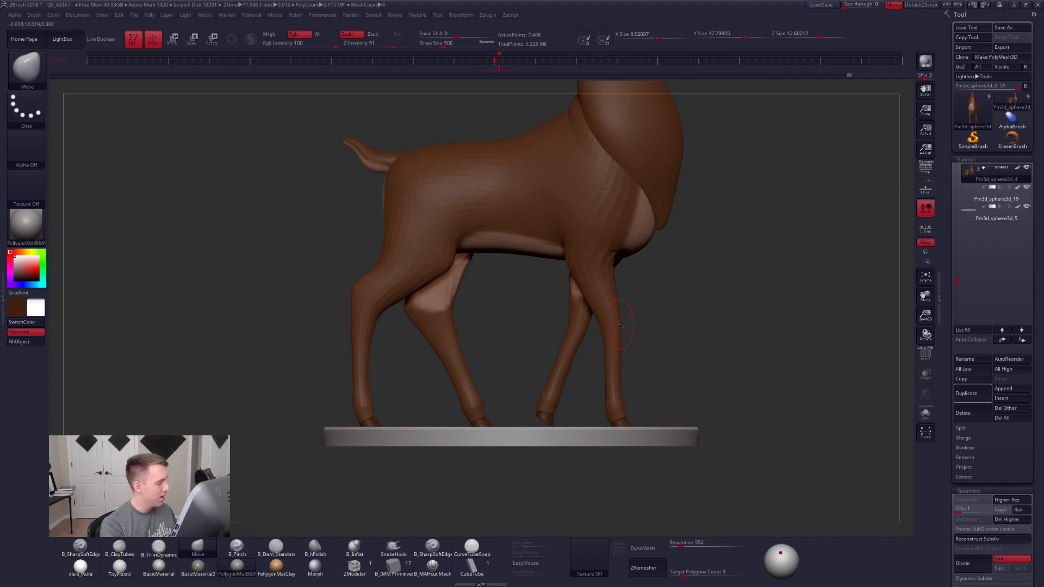
pyautogui.moveTo(639, 324)
pyautogui.mouseDown()
pyautogui.moveTo(712, 332)
pyautogui.moveTo(711, 321)
pyautogui.moveTo(665, 319)
pyautogui.moveTo(641, 343)
pyautogui.mouseUp()
# Step: Show the Spotlight reference images, pull out the picture of the stag with the fawn, and tile the images
pyautogui.hotkey('shift', 'z')
pyautogui.moveTo(247, 406); pyautogui.dragTo(479, 233)
pyautogui.moveTo(228, 369); pyautogui.dragTo(310, 344)
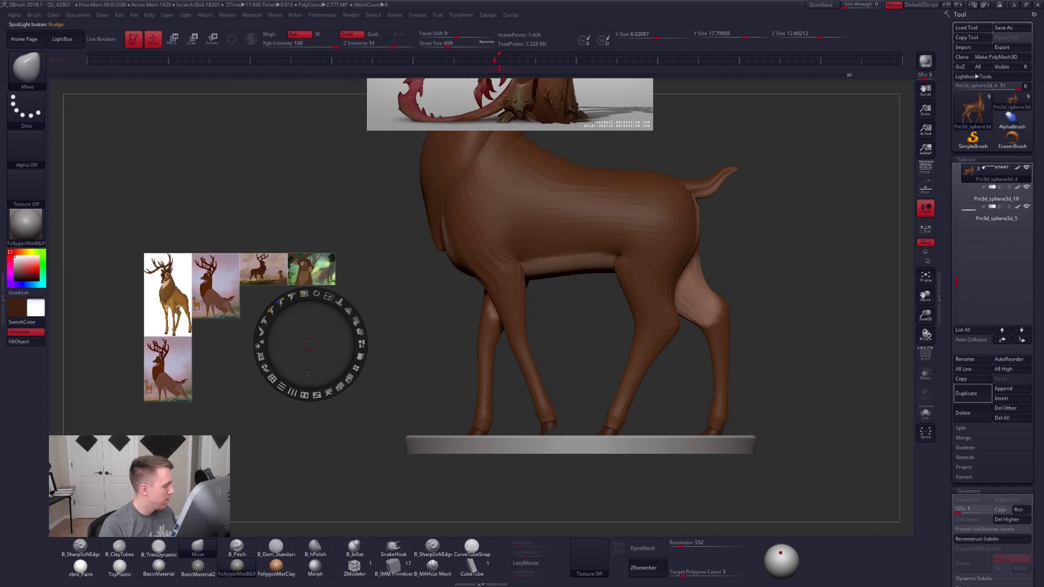
pyautogui.click(265, 254)
pyautogui.moveTo(269, 270); pyautogui.dragTo(262, 211)
pyautogui.click(361, 363)
pyautogui.click(271, 298)
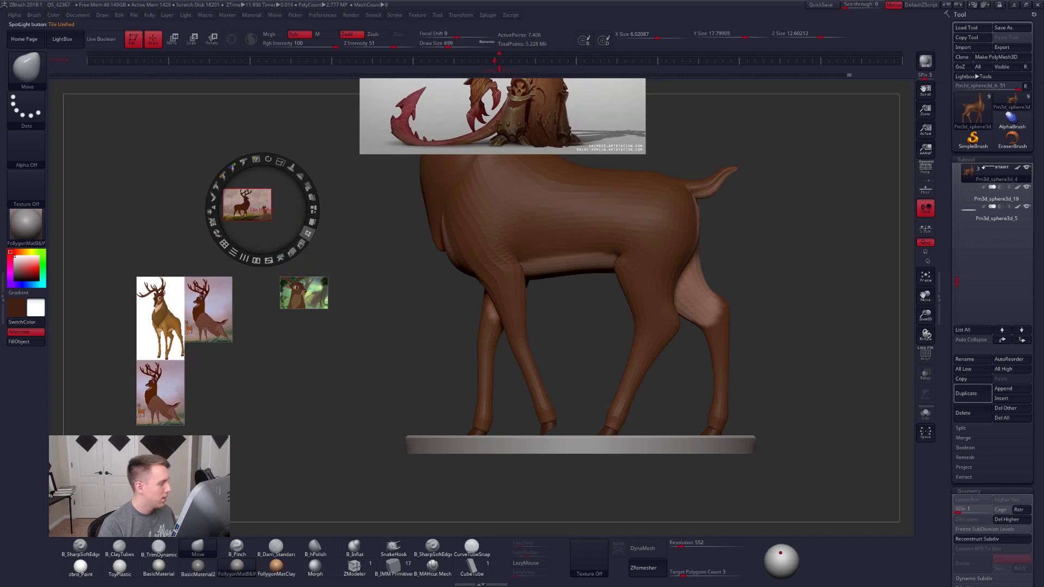
pyautogui.click(309, 226)
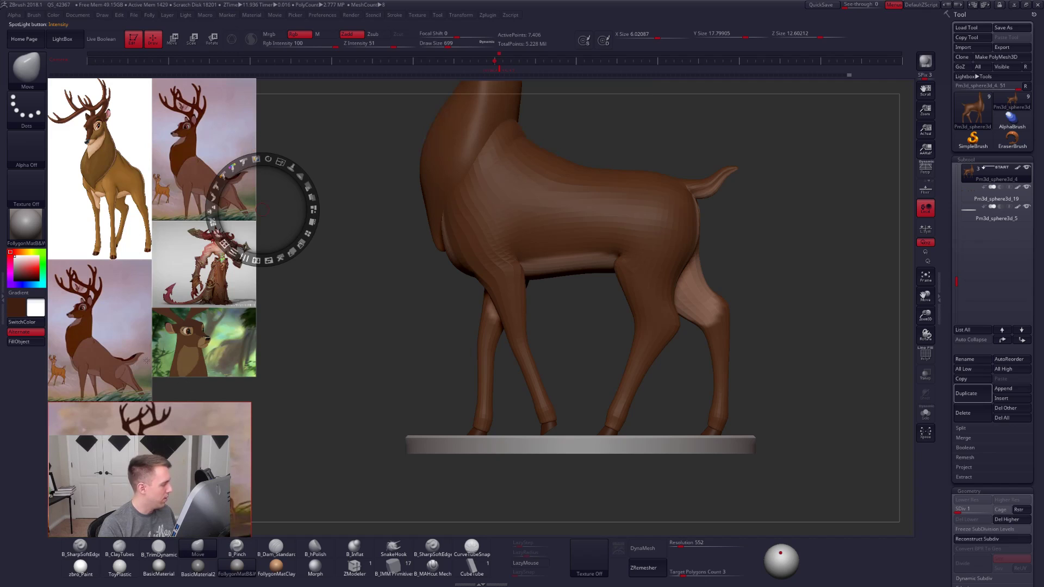
# Step: Move the other references off the canvas, enlarge the stag-and-fawn picture beside the model, and leave Spotlight editing
pyautogui.moveTo(172, 466); pyautogui.dragTo(470, 250)
pyautogui.moveTo(337, 154); pyautogui.dragTo(103, 337)
pyautogui.moveTo(217, 441); pyautogui.dragTo(172, 201)
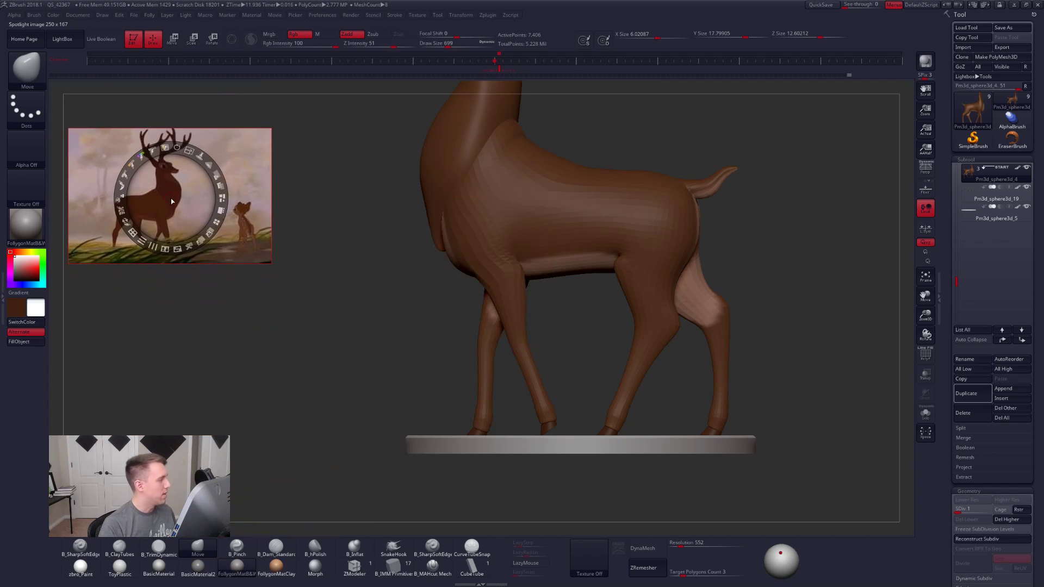
pyautogui.moveTo(189, 151); pyautogui.dragTo(286, 156)
pyautogui.press('z')
# Step: Raise the deer's body to subdivision level 2 and compare its side profile with the stag reference
pyautogui.moveTo(612, 354); pyautogui.dragTo(707, 293)
pyautogui.press('d')
pyautogui.keyDown('alt'); pyautogui.moveTo(638, 297); pyautogui.dragTo(622, 303); pyautogui.keyUp('alt')
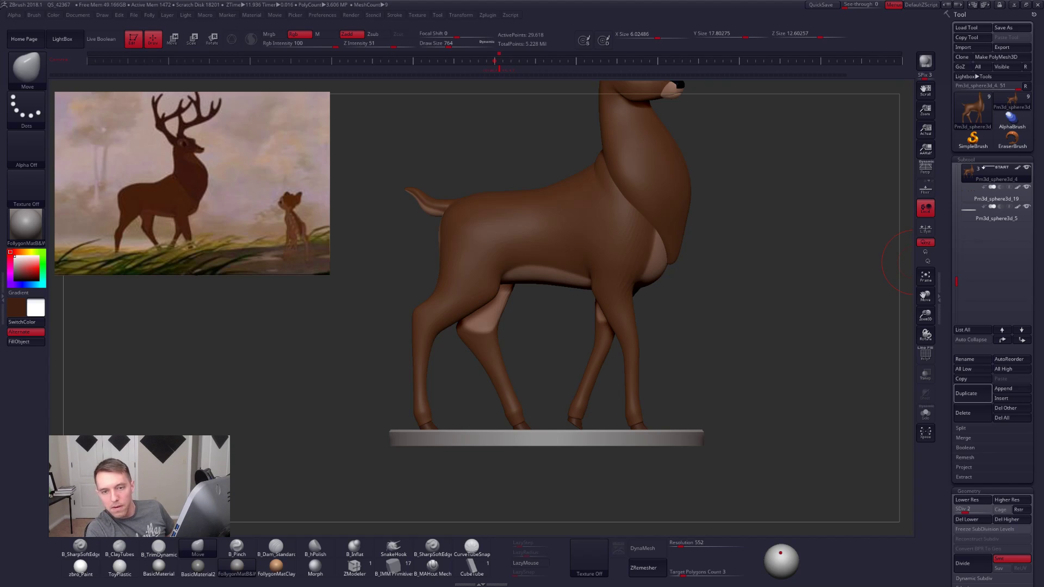
pyautogui.moveTo(674, 292); pyautogui.dragTo(689, 293)
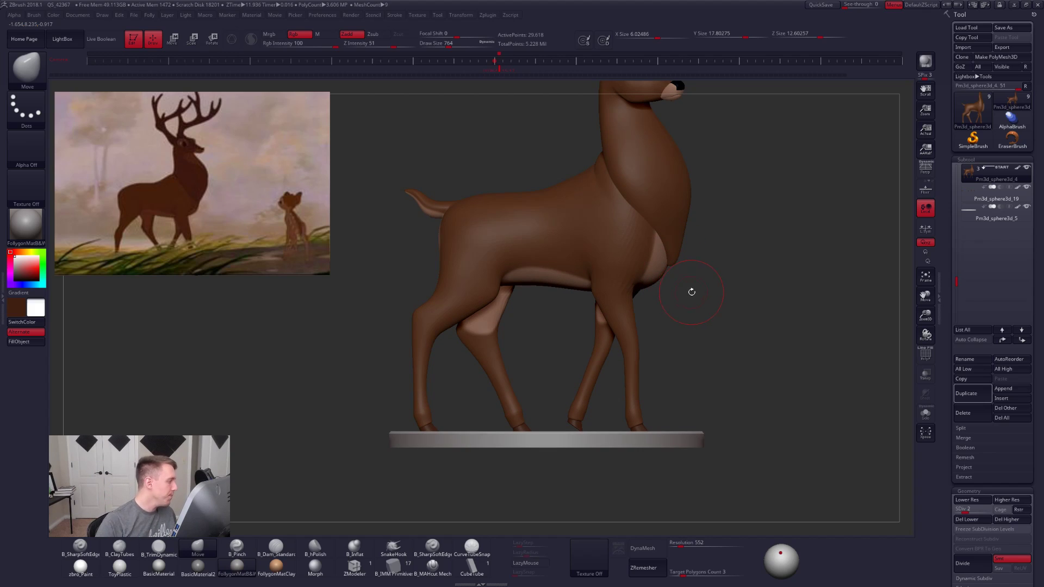
pyautogui.keyDown('alt'); pyautogui.moveTo(622, 305); pyautogui.dragTo(627, 343, button='right'); pyautogui.keyUp('alt')
pyautogui.press(']')
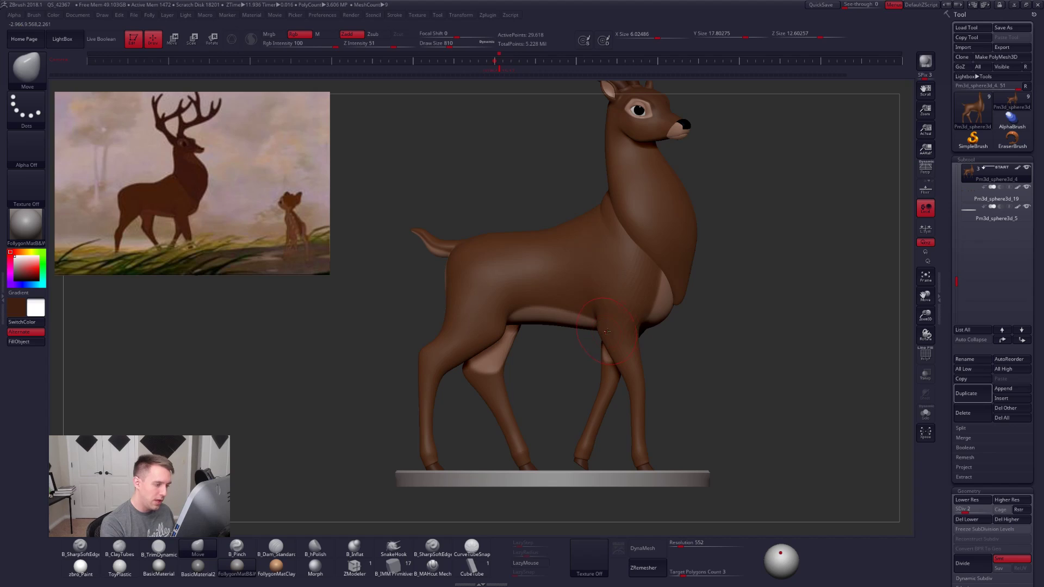
# Step: Choose the ClayTubes brush and lower the isolated body to subdivision level 1 around the front legs
pyautogui.moveTo(643, 384)
pyautogui.keyDown('alt'); pyautogui.mouseDown(button='right')
pyautogui.moveTo(637, 336)
pyautogui.moveTo(644, 354)
pyautogui.moveTo(623, 353)
pyautogui.mouseUp(button='right'); pyautogui.keyUp('alt')
pyautogui.press('b')
pyautogui.press('c')
pyautogui.press('t')
pyautogui.hotkey('shift', 'd')
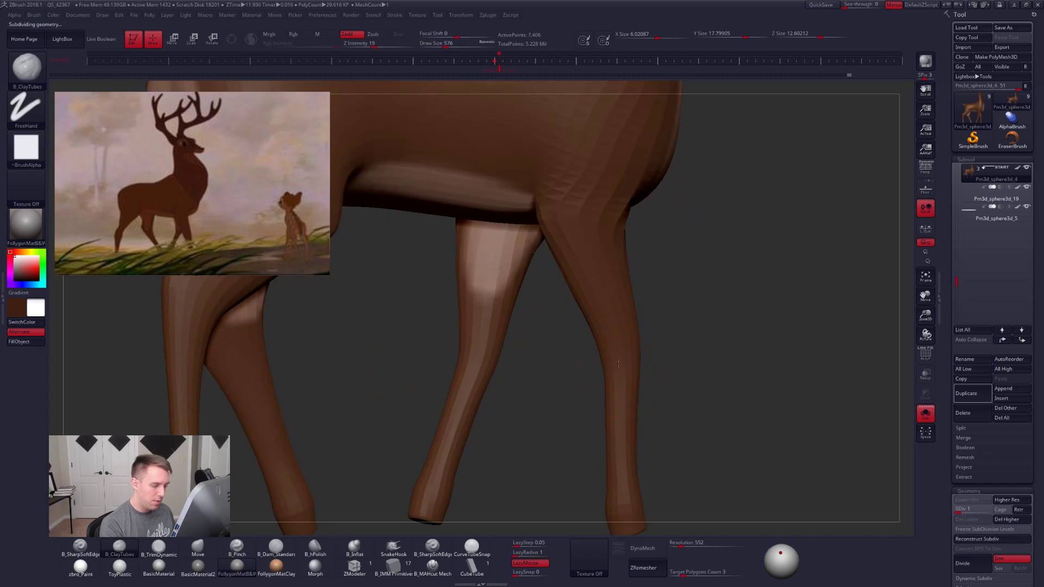
# Step: Raise the body to subdivision level 5, try a Pinch brush stroke across the front leg's knee, and undo it
pyautogui.moveTo(430, 375)
pyautogui.mouseDown(button='right')
pyautogui.moveTo(614, 357)
pyautogui.moveTo(604, 359)
pyautogui.mouseUp(button='right')
pyautogui.press('d')
pyautogui.press('d')
pyautogui.press('d')
pyautogui.press('d')
pyautogui.press('p')
pyautogui.press('space')
pyautogui.moveTo(609, 353); pyautogui.dragTo(602, 353)
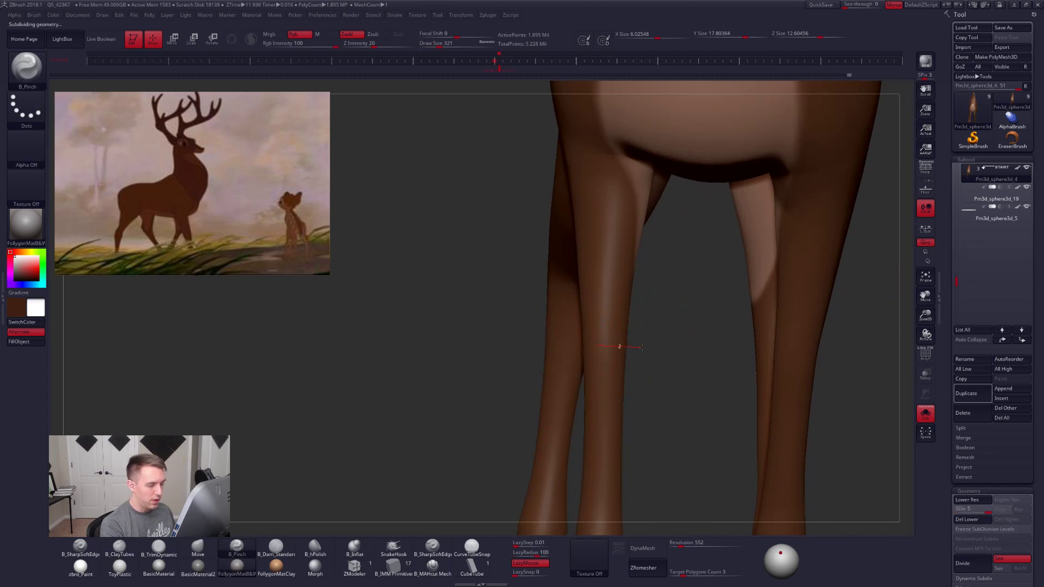
pyautogui.hotkey('ctrl', 'z')
# Step: Switch to the Move brush and check the front leg's knee contour from the side
pyautogui.moveTo(660, 348); pyautogui.dragTo(750, 348, button='right')
pyautogui.press('m')
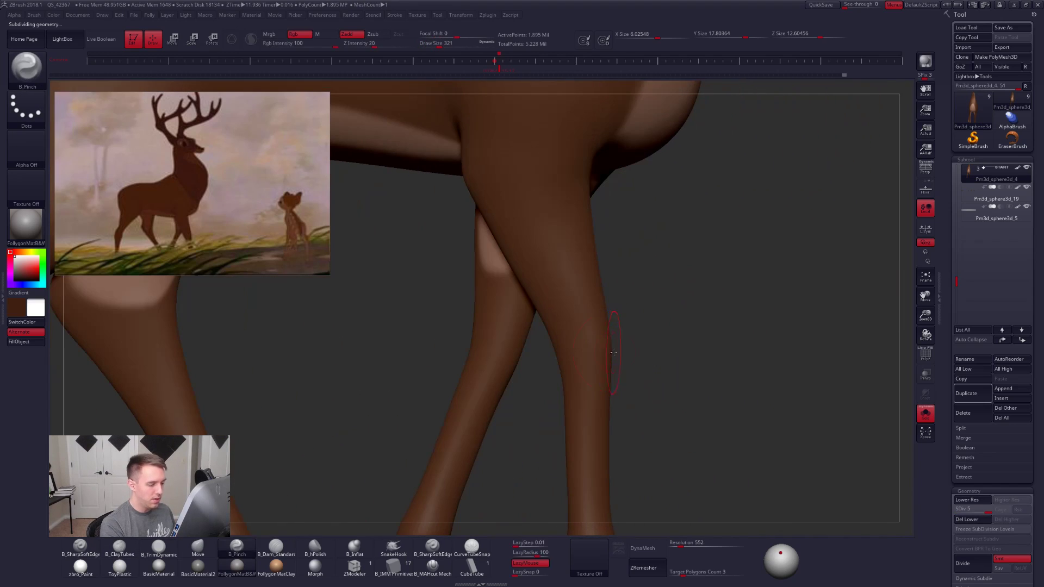
pyautogui.moveTo(617, 346)
pyautogui.keyDown('alt'); pyautogui.mouseDown(button='right')
pyautogui.moveTo(626, 345)
pyautogui.moveTo(624, 327)
pyautogui.mouseUp(button='right'); pyautogui.keyUp('alt')
pyautogui.press('s')
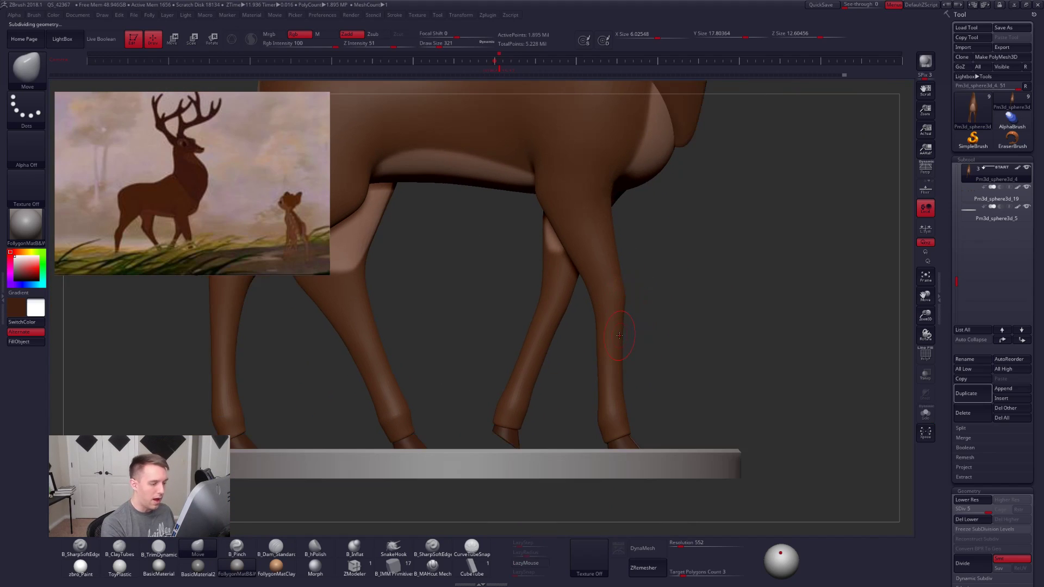
pyautogui.press('s')
# Step: Work on the front of the knee with the Pinch brush at draw size 192
pyautogui.moveTo(614, 308)
pyautogui.mouseDown(button='right')
pyautogui.moveTo(634, 311)
pyautogui.moveTo(625, 346)
pyautogui.moveTo(603, 352)
pyautogui.mouseUp(button='right')
pyautogui.press('5')
pyautogui.press('space')
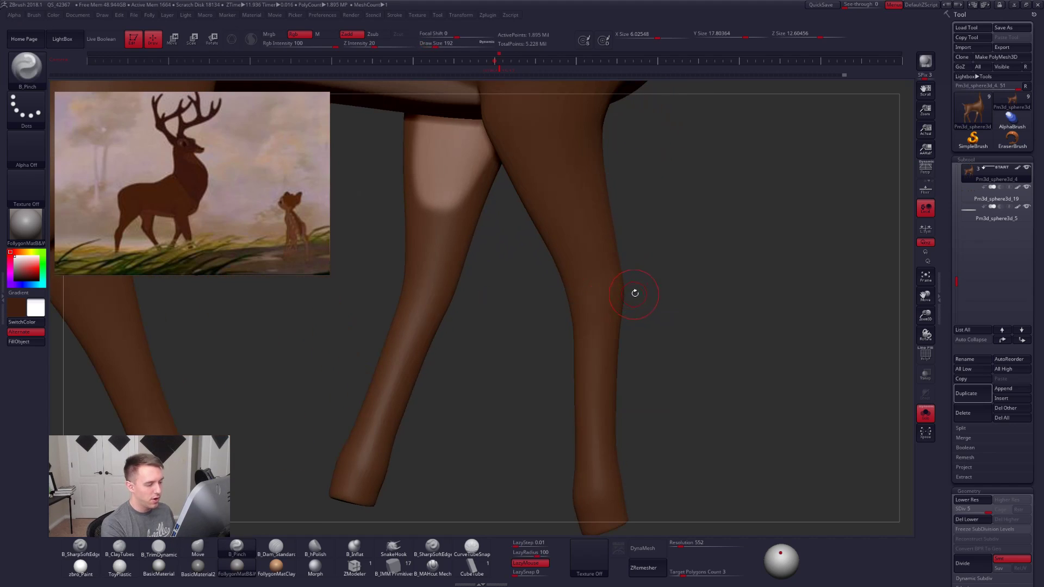
pyautogui.moveTo(595, 307); pyautogui.dragTo(554, 299, button='right')
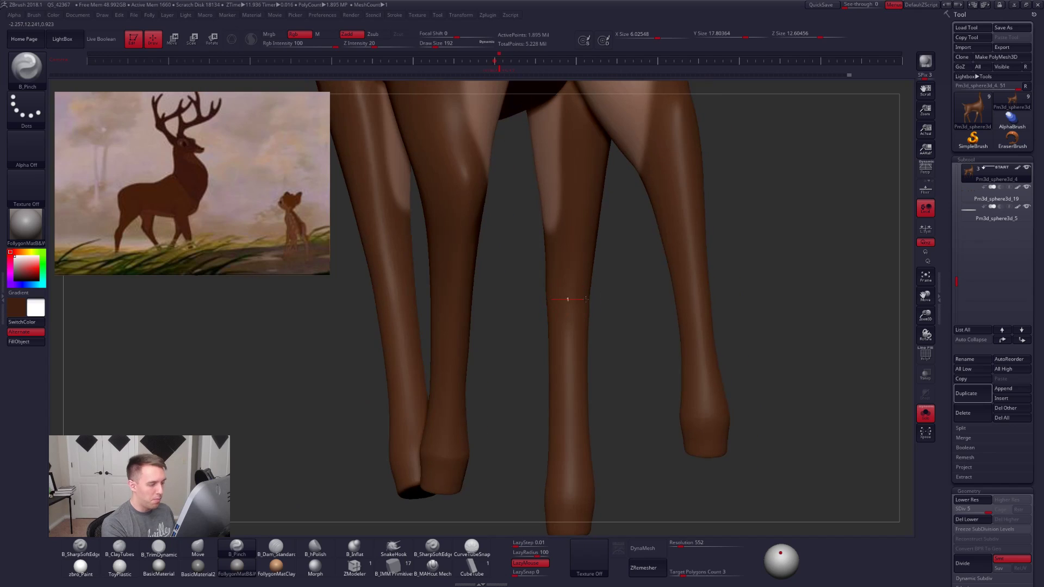
pyautogui.moveTo(625, 301); pyautogui.dragTo(602, 307, button='right')
# Step: Hide everything except the front leg's knee section and adjust its contour with the Move brush
pyautogui.moveTo(612, 310)
pyautogui.keyDown('ctrl'); pyautogui.keyDown('shift'); pyautogui.mouseDown()
pyautogui.moveTo(519, 269)
pyautogui.moveTo(544, 369)
pyautogui.mouseUp(); pyautogui.keyUp('shift'); pyautogui.keyUp('ctrl')
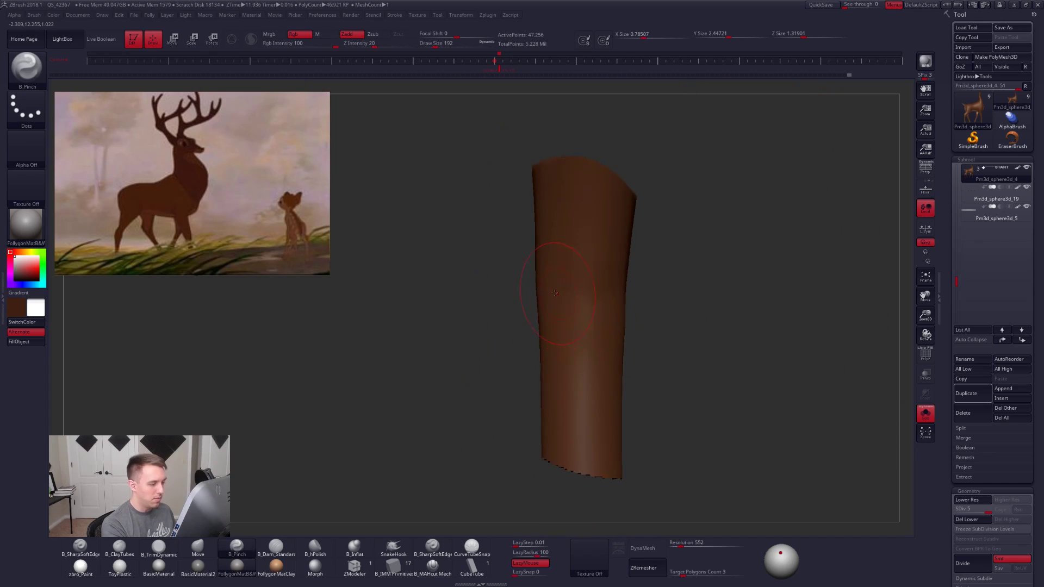
pyautogui.moveTo(634, 292); pyautogui.dragTo(611, 324, button='right')
pyautogui.press('b')
pyautogui.press('m')
pyautogui.press('v')
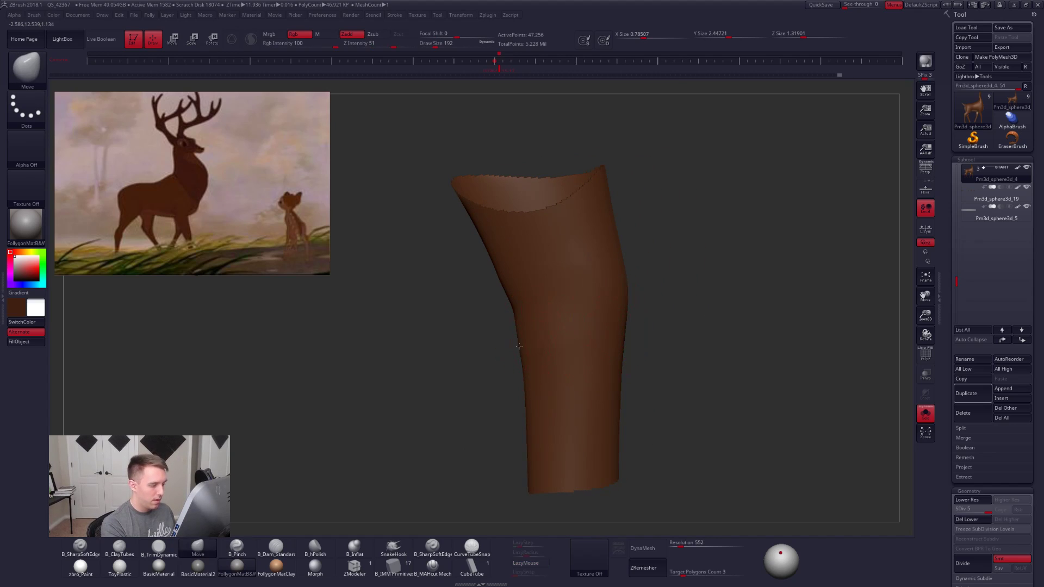
# Step: Sharpen the bend of the isolated knee section with Pinch brush strokes from several angles
pyautogui.moveTo(522, 346); pyautogui.dragTo(566, 329, button='right')
pyautogui.press('b')
pyautogui.press('p')
pyautogui.press('i')
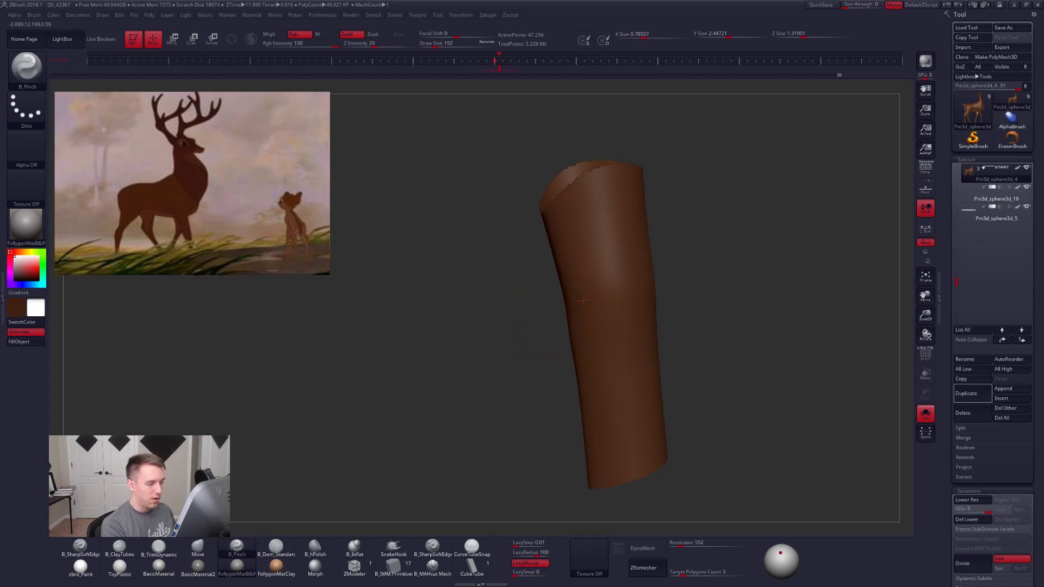
pyautogui.moveTo(702, 283); pyautogui.dragTo(633, 323, button='right')
pyautogui.moveTo(522, 304)
pyautogui.mouseDown()
pyautogui.moveTo(603, 354)
pyautogui.moveTo(565, 326)
pyautogui.mouseUp()
pyautogui.press('s')
pyautogui.moveTo(553, 373); pyautogui.dragTo(547, 373)
pyautogui.moveTo(593, 316); pyautogui.dragTo(569, 324, button='right')
pyautogui.moveTo(455, 318); pyautogui.dragTo(519, 307)
pyautogui.moveTo(391, 319)
pyautogui.mouseDown()
pyautogui.moveTo(527, 338)
pyautogui.moveTo(538, 330)
pyautogui.mouseUp()
# Step: Unhide the full body, lower it to subdivision level 3, and mask all but a soft-edged band below the knee
pyautogui.keyDown('ctrl'); pyautogui.keyDown('shift'); pyautogui.click(539, 330); pyautogui.keyUp('shift'); pyautogui.keyUp('ctrl')
pyautogui.hotkey('shift', 'd')
pyautogui.hotkey('shift', 'd')
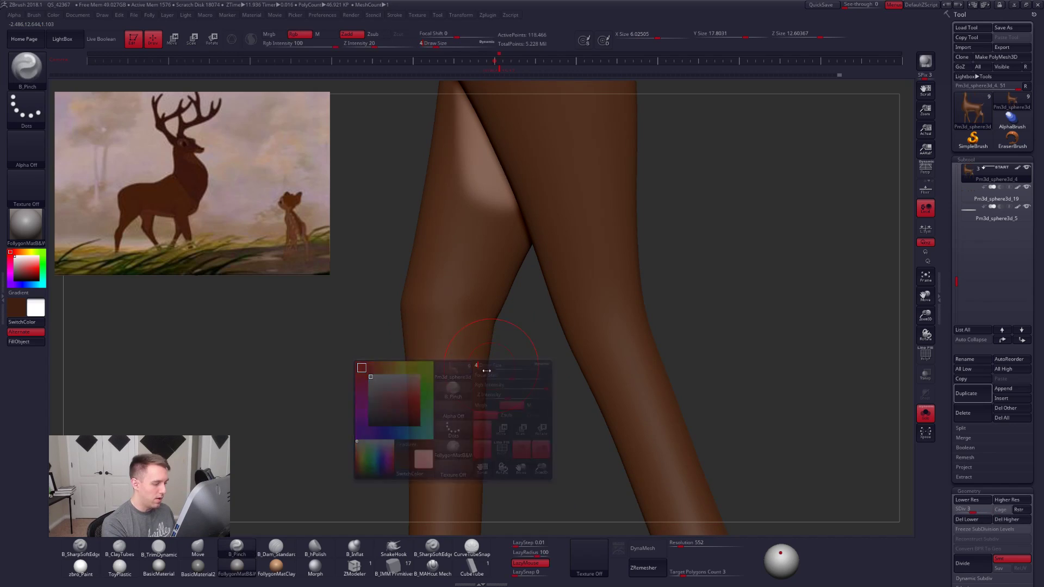
pyautogui.moveTo(494, 321)
pyautogui.keyDown('ctrl'); pyautogui.mouseDown()
pyautogui.moveTo(352, 306)
pyautogui.moveTo(345, 447)
pyautogui.moveTo(519, 462)
pyautogui.mouseUp(); pyautogui.keyUp('ctrl')
pyautogui.moveTo(489, 401); pyautogui.dragTo(527, 356)
pyautogui.keyDown('ctrl'); pyautogui.click(525, 387); pyautogui.keyUp('ctrl')
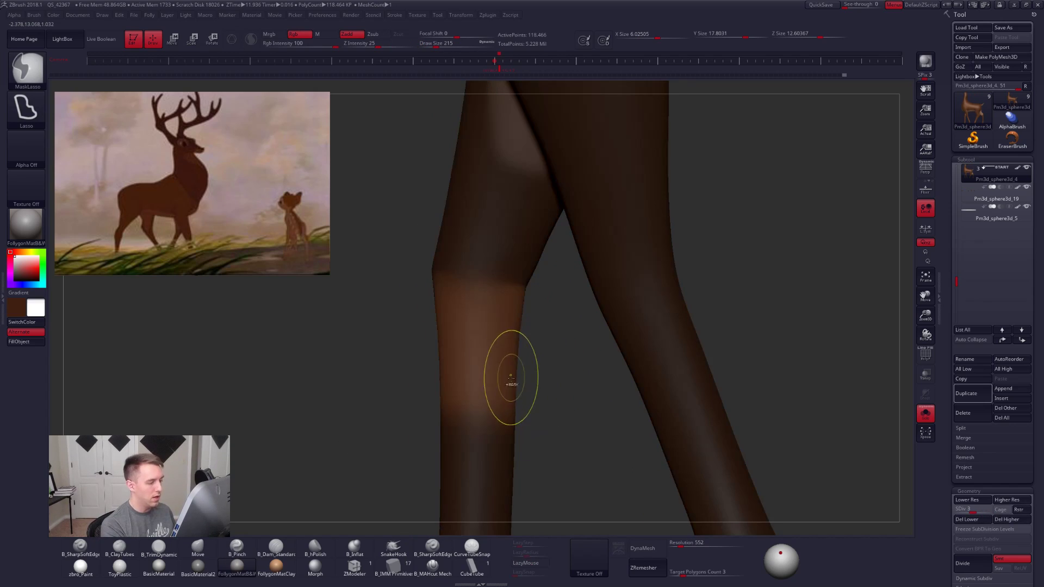
# Step: Reshape the unmasked area below the knee with the Move brush at draw size 227, and clear the mask
pyautogui.press('space')
pyautogui.moveTo(577, 348)
pyautogui.mouseDown()
pyautogui.moveTo(501, 375)
pyautogui.moveTo(529, 359)
pyautogui.mouseUp()
pyautogui.press('space')
pyautogui.click(528, 320)
pyautogui.moveTo(546, 294); pyautogui.dragTo(541, 289)
pyautogui.keyDown('ctrl'); pyautogui.moveTo(657, 301); pyautogui.dragTo(645, 311); pyautogui.keyUp('ctrl')
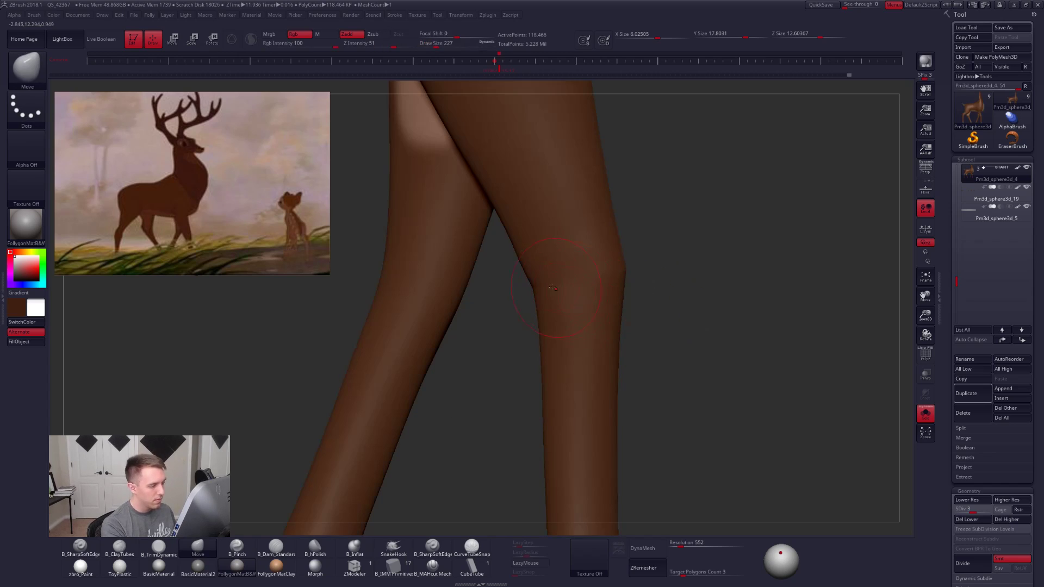
# Step: Refine the back of the front leg's knee with the Move brush and raise the body to subdivision level 4
pyautogui.moveTo(537, 287)
pyautogui.mouseDown()
pyautogui.moveTo(549, 247)
pyautogui.moveTo(526, 257)
pyautogui.moveTo(594, 328)
pyautogui.moveTo(536, 340)
pyautogui.moveTo(568, 353)
pyautogui.mouseUp()
pyautogui.hotkey('ctrl', 'd')
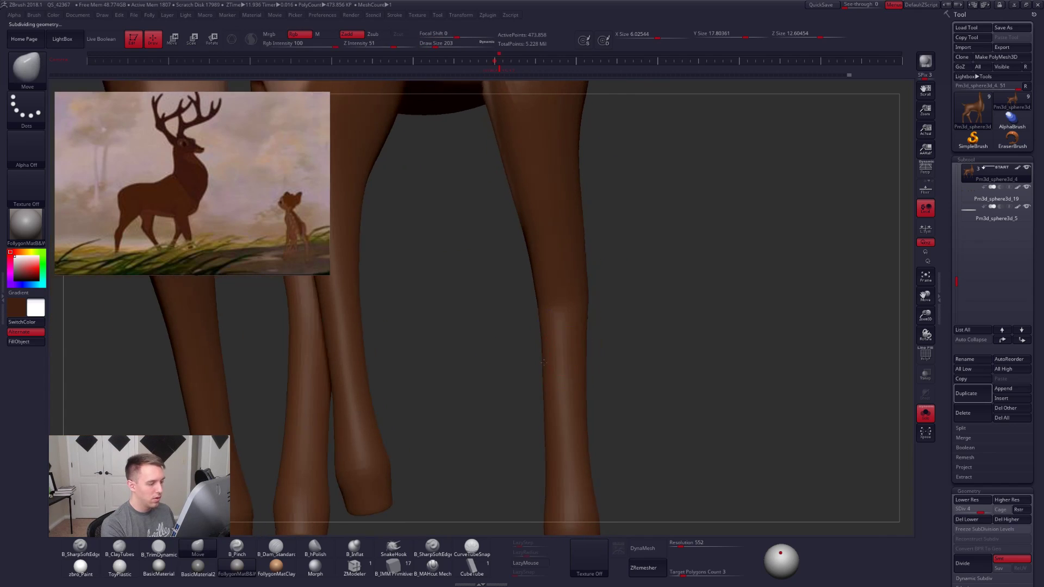
pyautogui.moveTo(489, 370); pyautogui.dragTo(537, 376)
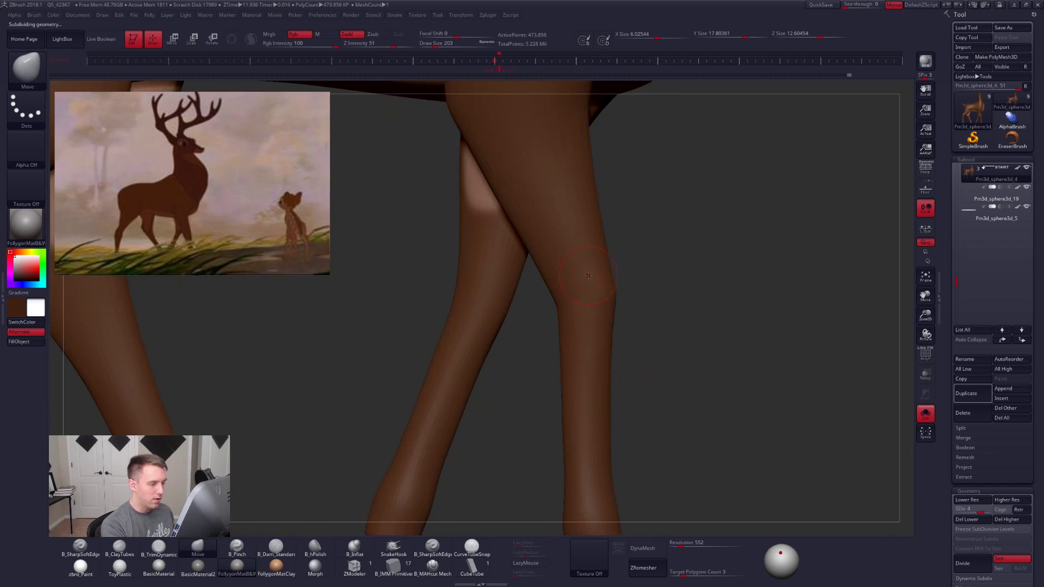
# Step: Touch up the front leg below the knee with the Move brush at draw size 350
pyautogui.moveTo(591, 139)
pyautogui.keyDown('ctrl'); pyautogui.mouseDown()
pyautogui.moveTo(608, 261)
pyautogui.moveTo(612, 466)
pyautogui.mouseUp(); pyautogui.keyUp('ctrl')
pyautogui.keyDown('ctrl'); pyautogui.moveTo(644, 395); pyautogui.dragTo(654, 405); pyautogui.keyUp('ctrl')
pyautogui.moveTo(540, 272)
pyautogui.keyDown('ctrl'); pyautogui.mouseDown()
pyautogui.moveTo(564, 315)
pyautogui.moveTo(565, 471)
pyautogui.mouseUp(); pyautogui.keyUp('ctrl')
pyautogui.keyDown('ctrl'); pyautogui.moveTo(627, 414); pyautogui.dragTo(653, 422); pyautogui.keyUp('ctrl')
pyautogui.moveTo(645, 422)
pyautogui.keyDown('alt'); pyautogui.mouseDown()
pyautogui.moveTo(676, 497)
pyautogui.moveTo(651, 504)
pyautogui.mouseUp(); pyautogui.keyUp('alt')
pyautogui.moveTo(583, 395)
pyautogui.keyDown('alt'); pyautogui.mouseDown()
pyautogui.moveTo(590, 401)
pyautogui.moveTo(560, 332)
pyautogui.mouseUp(); pyautogui.keyUp('alt')
pyautogui.press('space')
pyautogui.click(551, 317)
pyautogui.press('b')
pyautogui.press('m')
pyautogui.press('v')
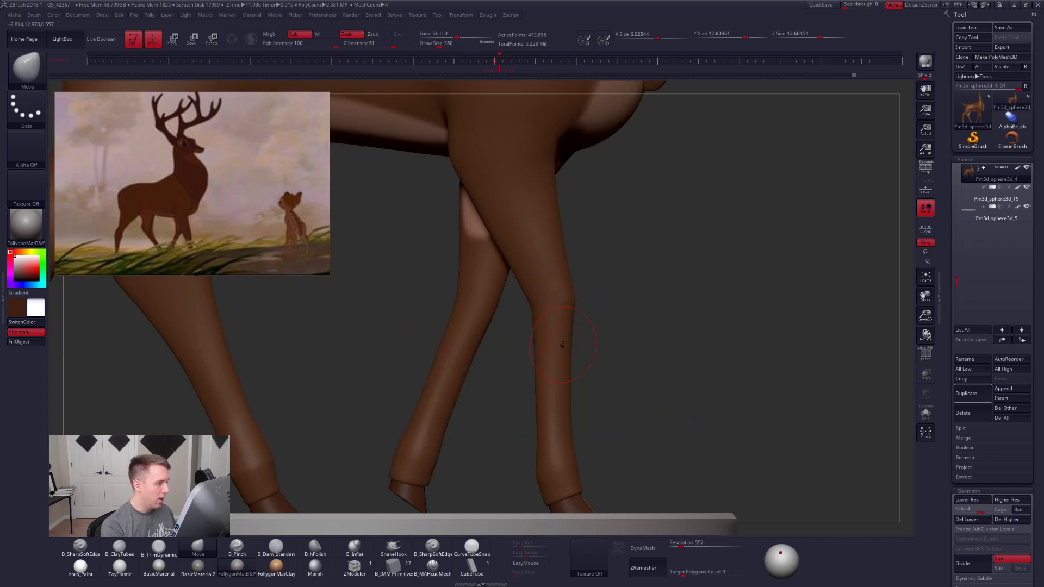
pyautogui.keyDown('alt'); pyautogui.moveTo(645, 426); pyautogui.dragTo(702, 427); pyautogui.keyUp('alt')
pyautogui.moveTo(613, 421); pyautogui.dragTo(681, 429)
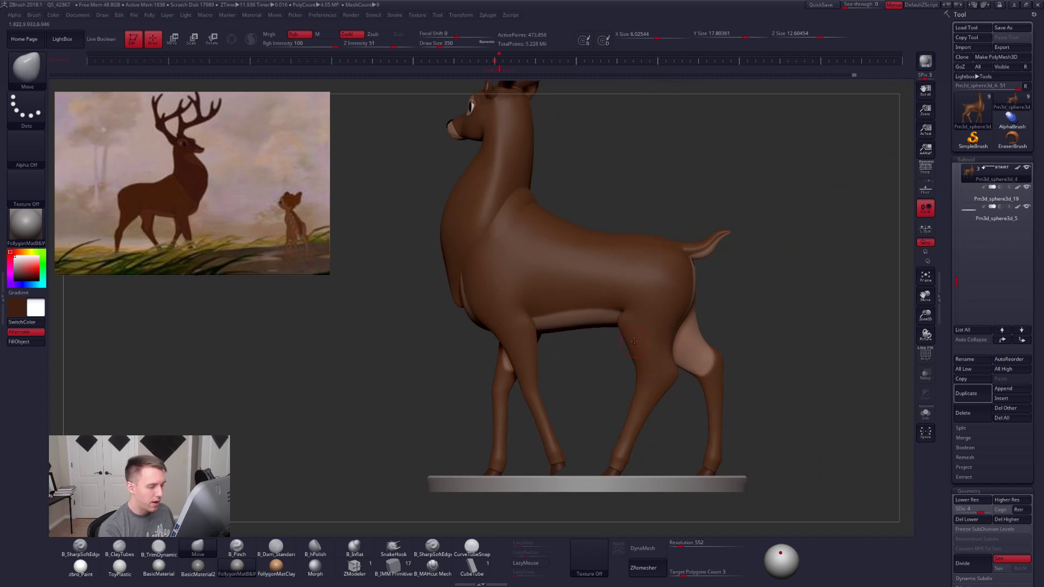
# Step: Lower the body to subdivision level 1 and adjust the left hind leg's shin with the Move brush at draw size 615
pyautogui.press('space')
pyautogui.moveTo(660, 378)
pyautogui.mouseDown()
pyautogui.moveTo(599, 374)
pyautogui.moveTo(559, 386)
pyautogui.mouseUp()
pyautogui.moveTo(651, 403)
pyautogui.keyDown('alt'); pyautogui.mouseDown()
pyautogui.moveTo(609, 375)
pyautogui.moveTo(590, 402)
pyautogui.moveTo(540, 400)
pyautogui.mouseUp(); pyautogui.keyUp('alt')
pyautogui.press('space')
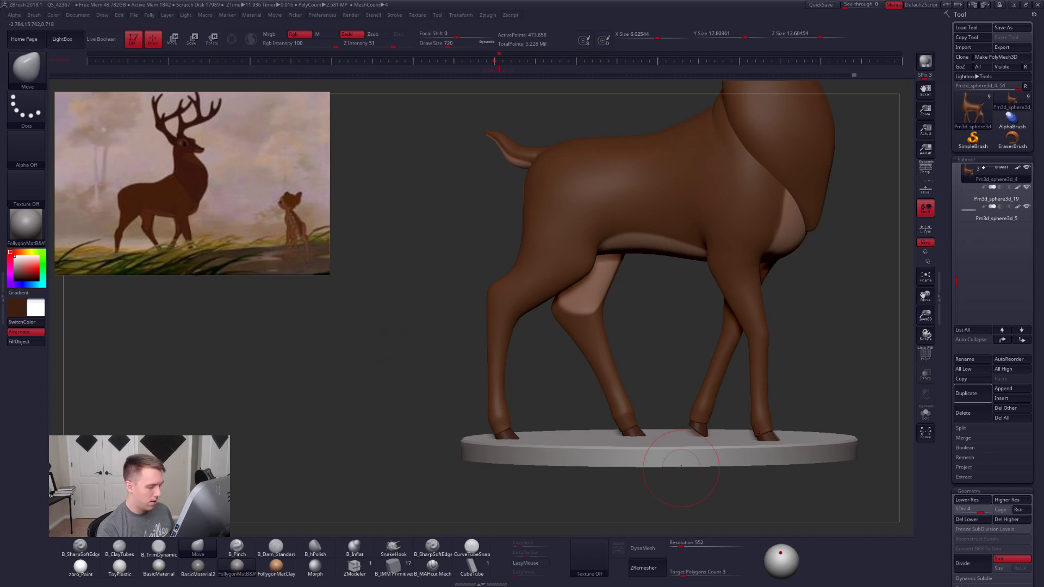
pyautogui.press('shift')
pyautogui.hotkey('shift', 'd')
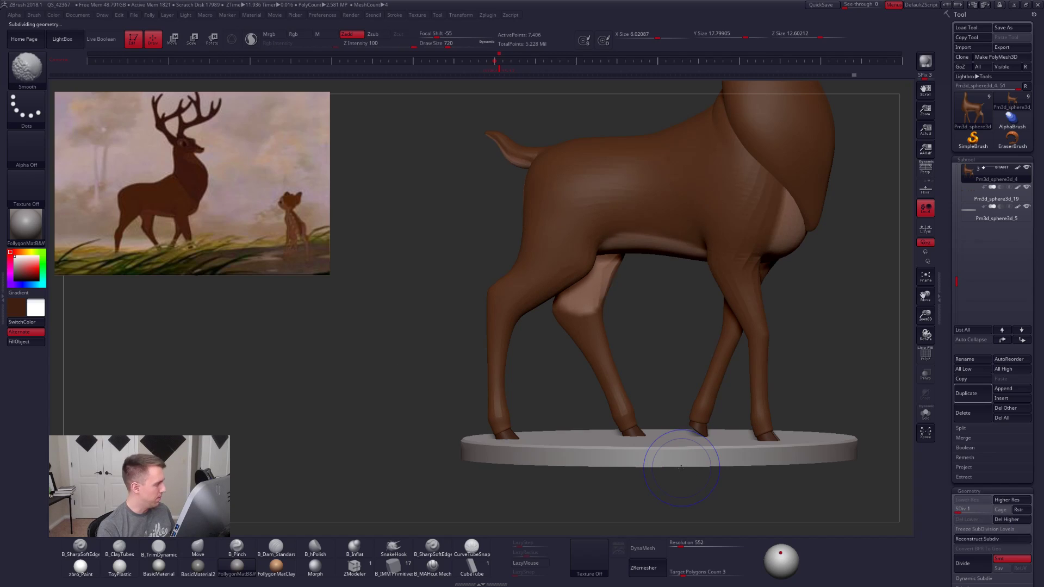
pyautogui.press('space')
pyautogui.moveTo(628, 370); pyautogui.dragTo(667, 320)
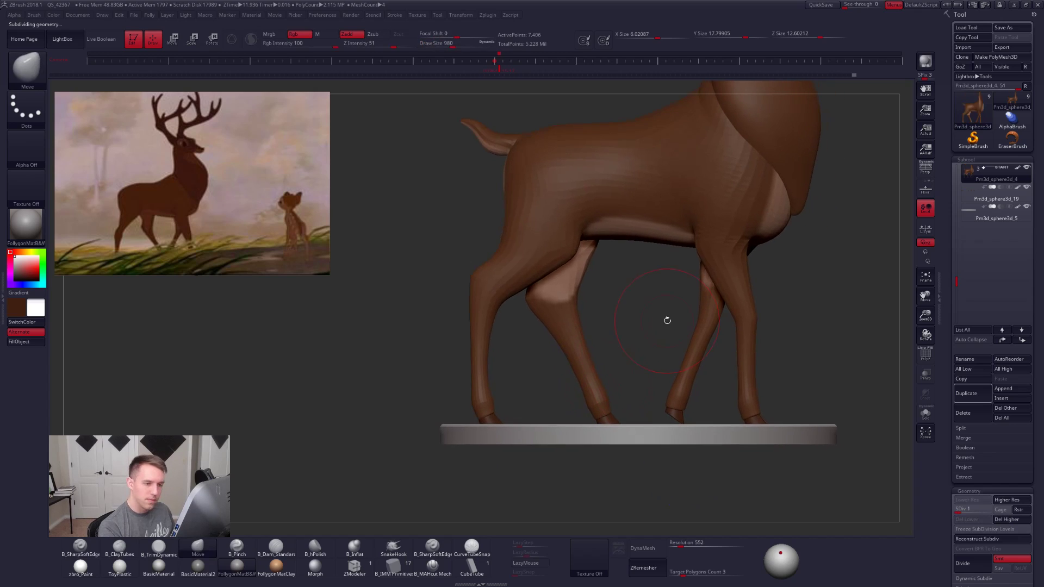
pyautogui.moveTo(654, 409)
pyautogui.keyDown('alt'); pyautogui.mouseDown()
pyautogui.moveTo(630, 430)
pyautogui.moveTo(604, 425)
pyautogui.mouseUp(); pyautogui.keyUp('alt')
pyautogui.press('space')
pyautogui.moveTo(587, 331); pyautogui.dragTo(592, 333)
pyautogui.press('s')
pyautogui.moveTo(596, 337); pyautogui.dragTo(591, 337)
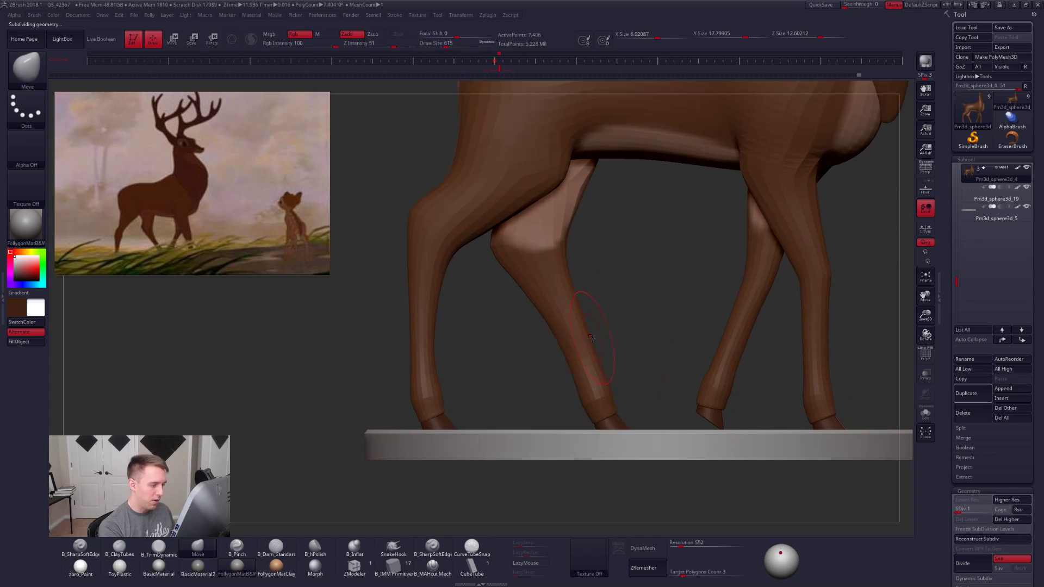
# Step: Continue shaping the left hind leg's shin with the Move brush, setting the draw size to 681
pyautogui.press('space')
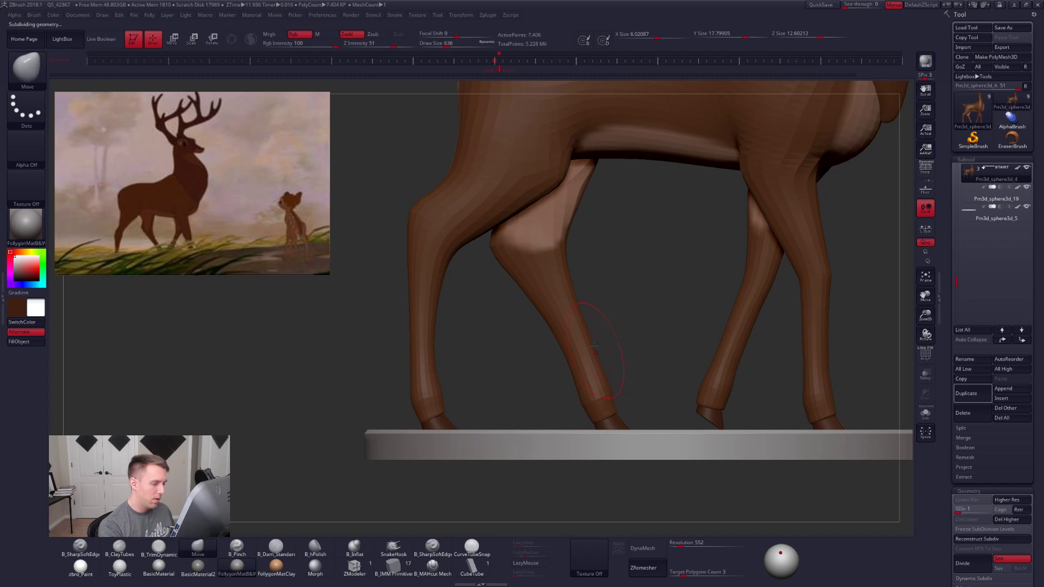
pyautogui.hotkey('ctrl', 'd')
pyautogui.press('s')
pyautogui.moveTo(581, 313); pyautogui.dragTo(576, 342)
pyautogui.press('space')
pyautogui.hotkey('shift', 'd')
pyautogui.press('space')
pyautogui.press('space')
pyautogui.moveTo(576, 293); pyautogui.dragTo(569, 291)
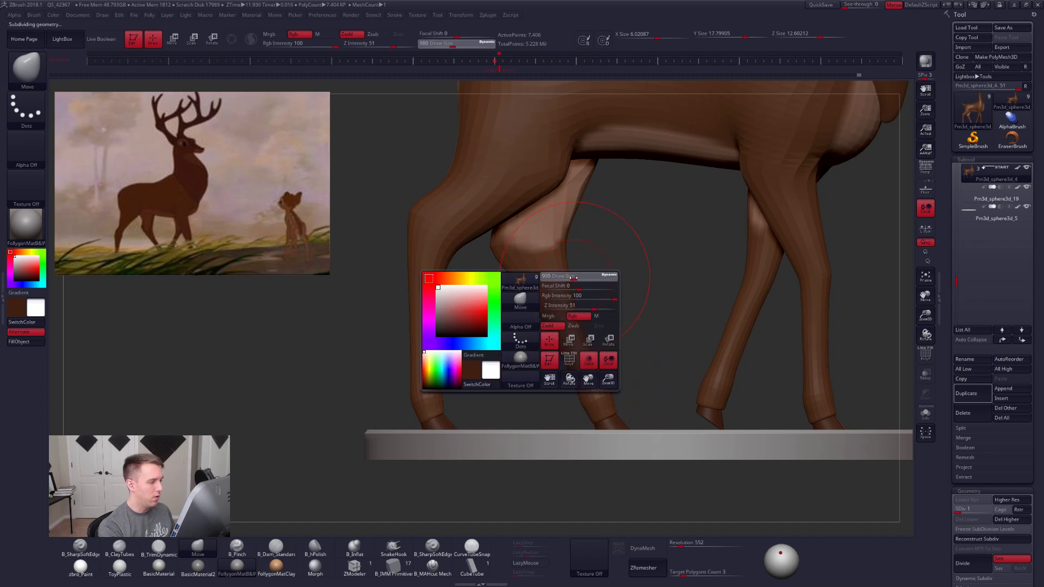
pyautogui.moveTo(647, 304)
pyautogui.mouseDown()
pyautogui.moveTo(468, 318)
pyautogui.moveTo(643, 302)
pyautogui.moveTo(638, 286)
pyautogui.moveTo(555, 280)
pyautogui.moveTo(616, 148)
pyautogui.moveTo(572, 392)
pyautogui.moveTo(609, 373)
pyautogui.moveTo(544, 338)
pyautogui.moveTo(591, 322)
pyautogui.moveTo(616, 348)
pyautogui.mouseUp()
# Step: Isolate the left hind leg from the thigh to just below the hock by hiding the rest of the body
pyautogui.hotkey('alt', 's')
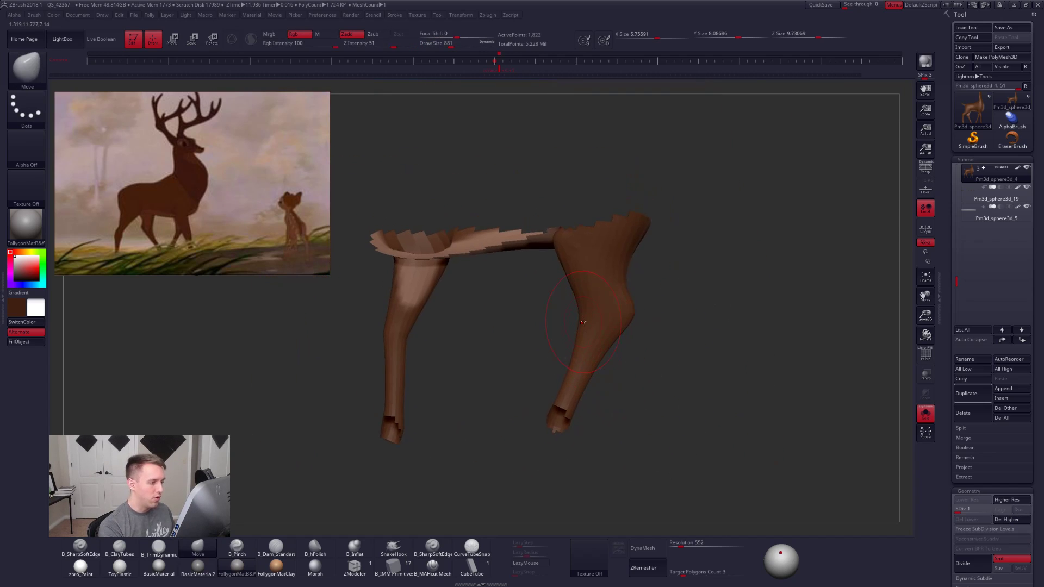
pyautogui.keyDown('ctrl'); pyautogui.keyDown('shift'); pyautogui.click(630, 265); pyautogui.keyUp('shift'); pyautogui.keyUp('ctrl')
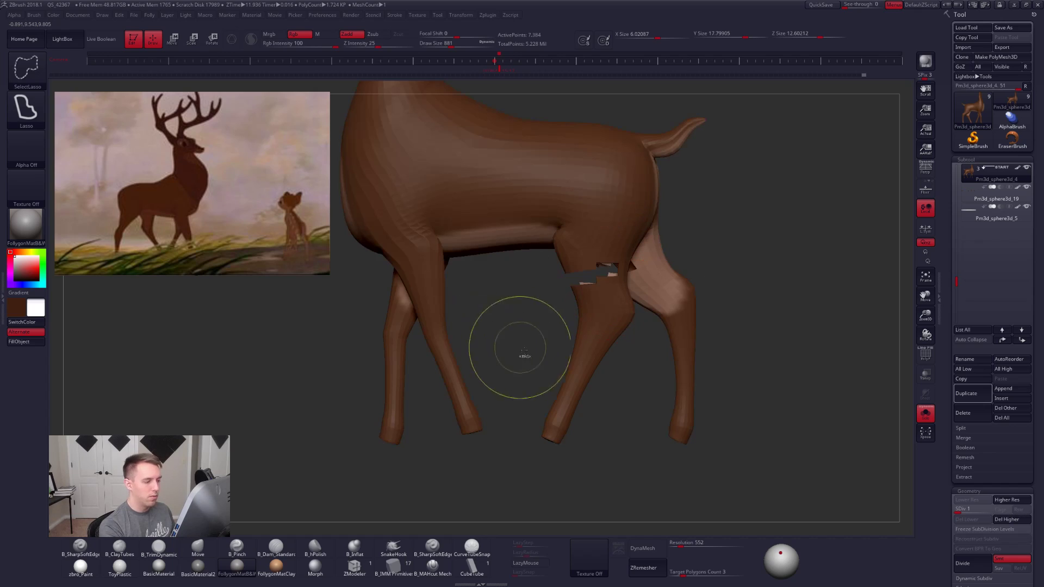
pyautogui.keyDown('ctrl'); pyautogui.keyDown('shift'); pyautogui.click(582, 338); pyautogui.keyUp('shift'); pyautogui.keyUp('ctrl')
pyautogui.moveTo(550, 342)
pyautogui.keyDown('ctrl'); pyautogui.keyDown('shift'); pyautogui.mouseDown()
pyautogui.moveTo(511, 345)
pyautogui.moveTo(523, 342)
pyautogui.mouseUp(); pyautogui.keyUp('shift'); pyautogui.keyUp('ctrl')
pyautogui.moveTo(566, 359)
pyautogui.mouseDown()
pyautogui.moveTo(632, 320)
pyautogui.moveTo(498, 217)
pyautogui.moveTo(555, 426)
pyautogui.moveTo(585, 291)
pyautogui.moveTo(625, 288)
pyautogui.moveTo(601, 275)
pyautogui.mouseUp()
pyautogui.keyDown('ctrl'); pyautogui.moveTo(541, 229); pyautogui.dragTo(481, 283); pyautogui.keyUp('ctrl')
pyautogui.press('shift')
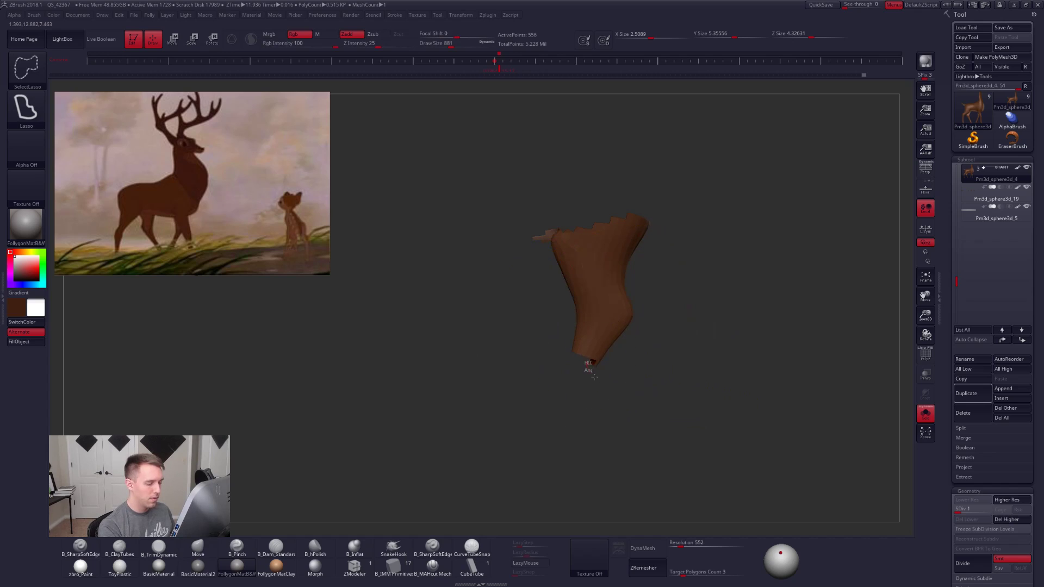
# Step: Mask the isolated left hind leg's lower portion, unhide the full body, and invert the mask
pyautogui.keyDown('ctrl'); pyautogui.moveTo(622, 273); pyautogui.dragTo(707, 415); pyautogui.keyUp('ctrl')
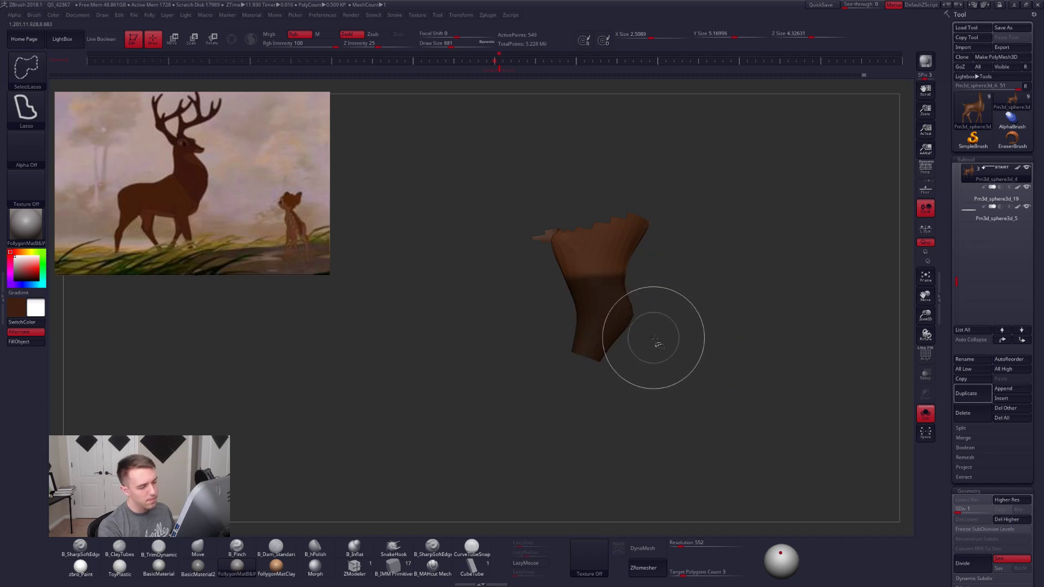
pyautogui.keyDown('ctrl'); pyautogui.keyDown('shift'); pyautogui.click(655, 343); pyautogui.keyUp('shift'); pyautogui.keyUp('ctrl')
pyautogui.hotkey('ctrl', 'i')
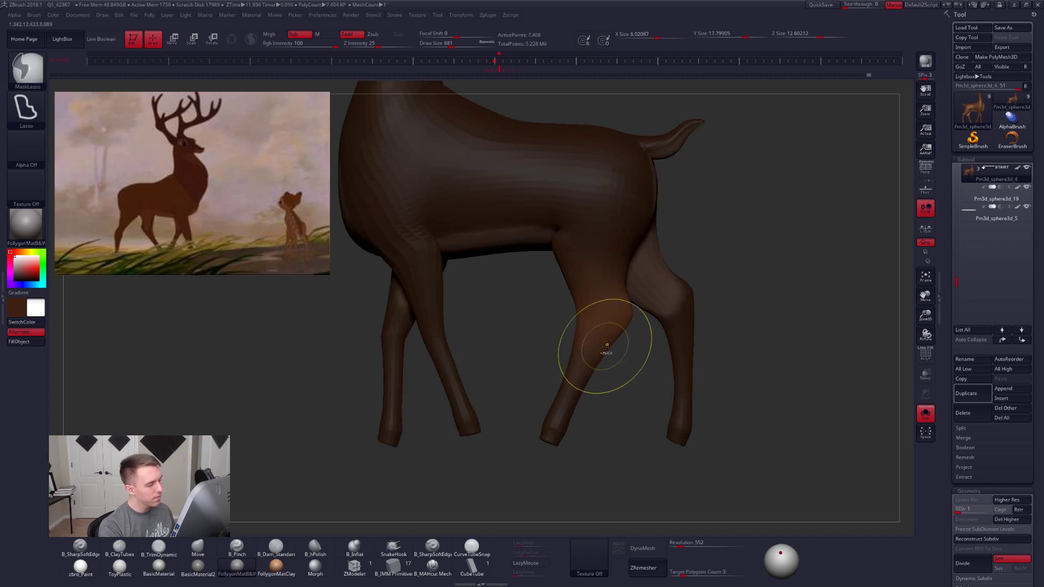
# Step: Reposition the unmasked left lower hind leg with a Transpose Move line running from the hock to beyond the hoof
pyautogui.press('w')
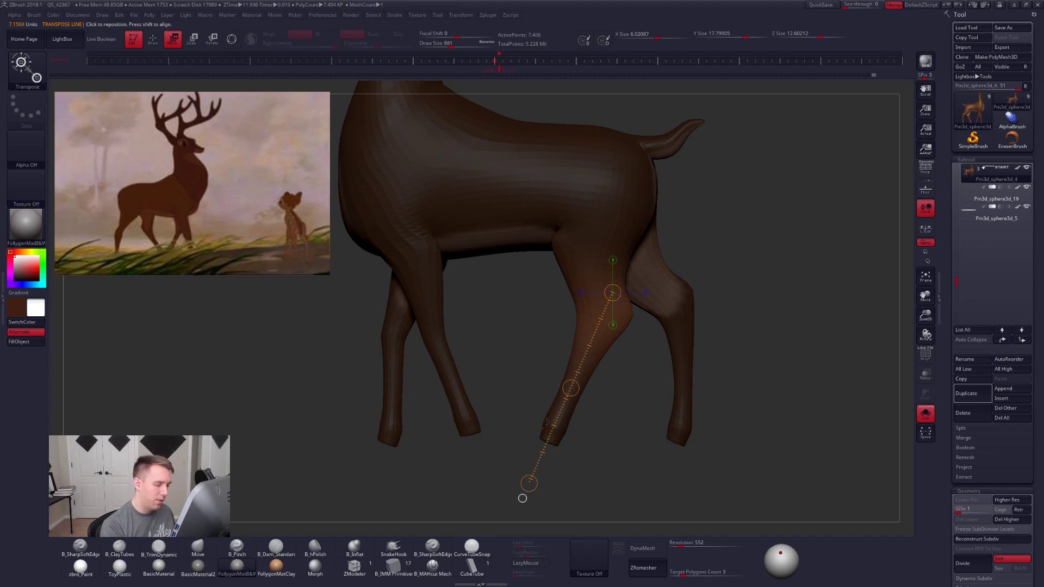
pyautogui.moveTo(639, 268); pyautogui.dragTo(554, 458)
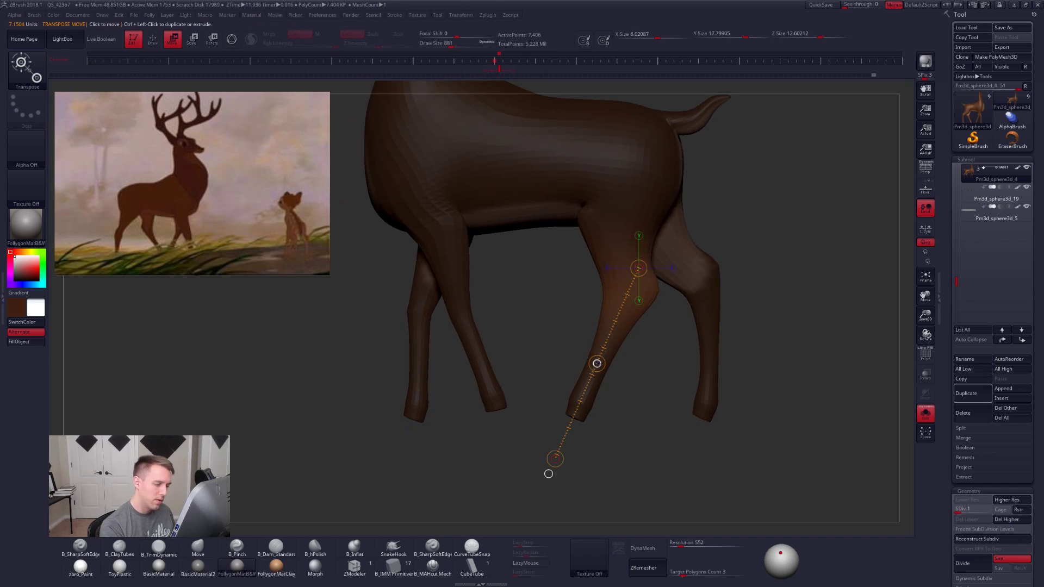
pyautogui.moveTo(647, 444)
pyautogui.mouseDown()
pyautogui.moveTo(761, 452)
pyautogui.moveTo(704, 449)
pyautogui.moveTo(721, 431)
pyautogui.moveTo(675, 392)
pyautogui.mouseUp()
pyautogui.press('q')
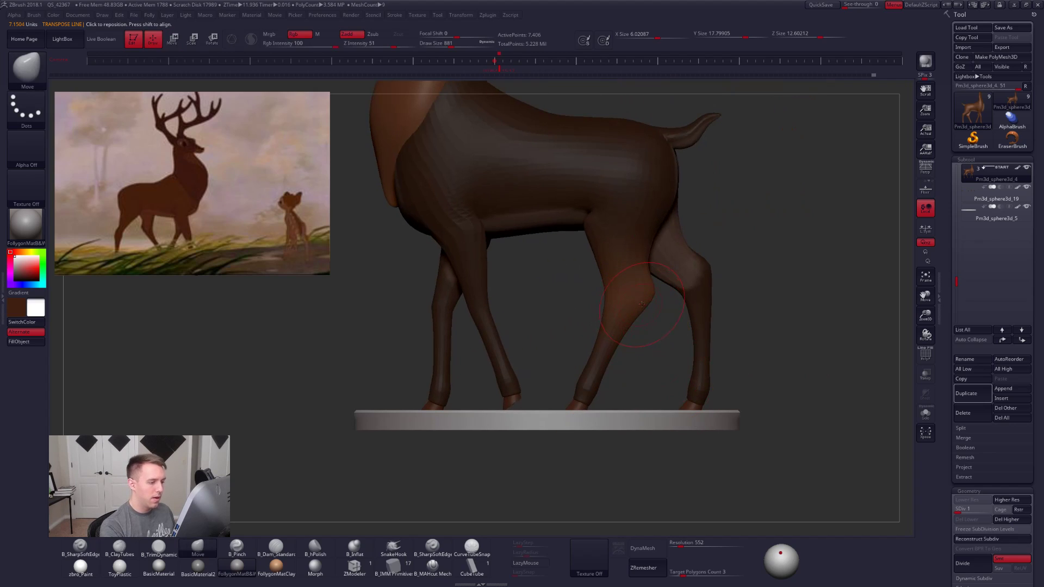
# Step: Clear the mask, shape the left hock with the Move brush at draw size 677, and raise the body to subdivision level 3
pyautogui.keyDown('alt'); pyautogui.moveTo(642, 305); pyautogui.dragTo(653, 313); pyautogui.keyUp('alt')
pyautogui.press('space')
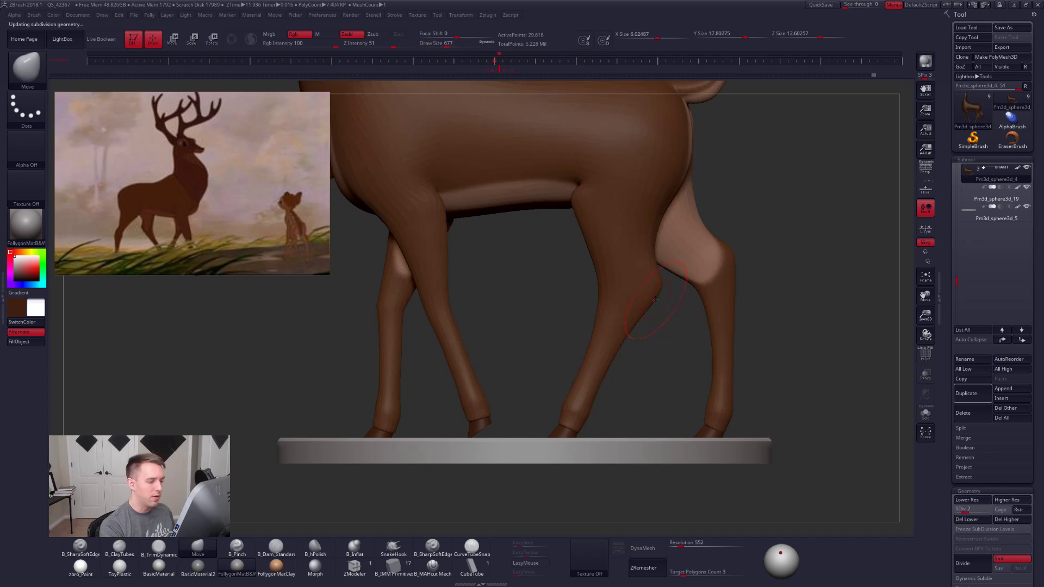
pyautogui.hotkey('ctrl', 'd')
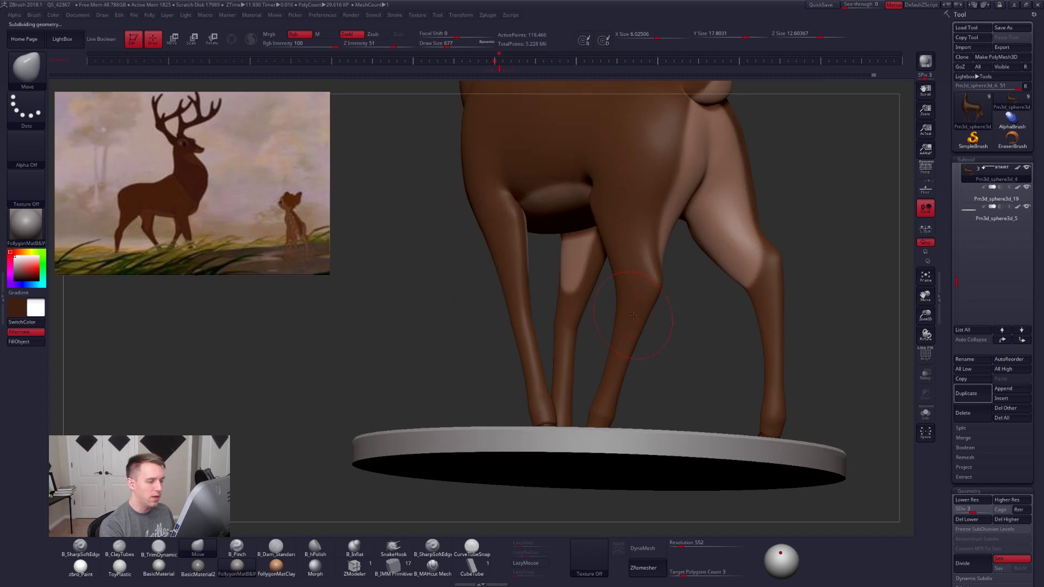
pyautogui.moveTo(643, 319); pyautogui.dragTo(659, 300, button='right')
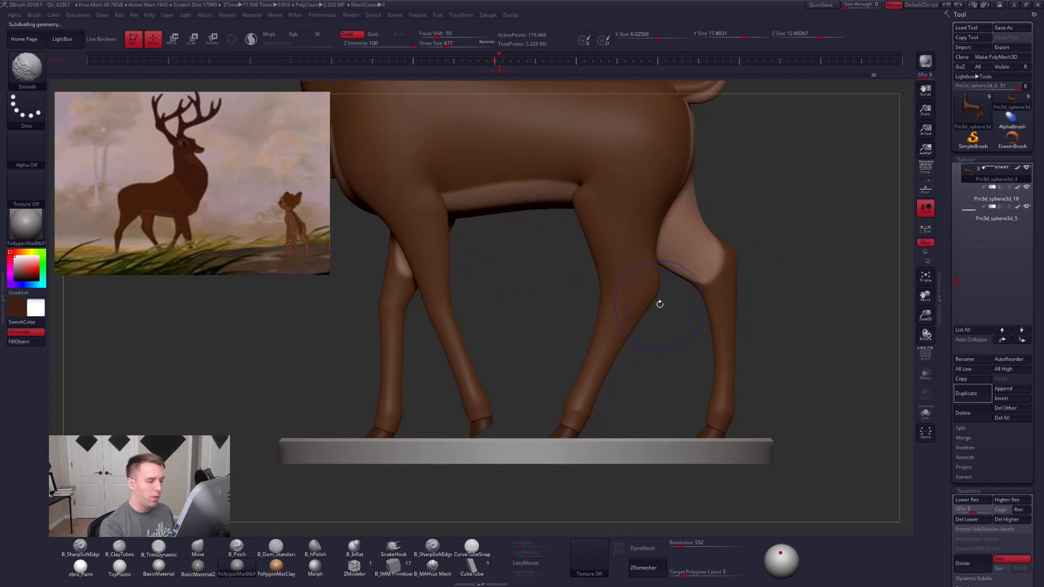
# Step: Refine the back contour of the left hock with a smaller Move brush
pyautogui.press('space')
pyautogui.moveTo(658, 296)
pyautogui.mouseDown()
pyautogui.moveTo(620, 307)
pyautogui.moveTo(637, 294)
pyautogui.mouseUp()
pyautogui.press('space')
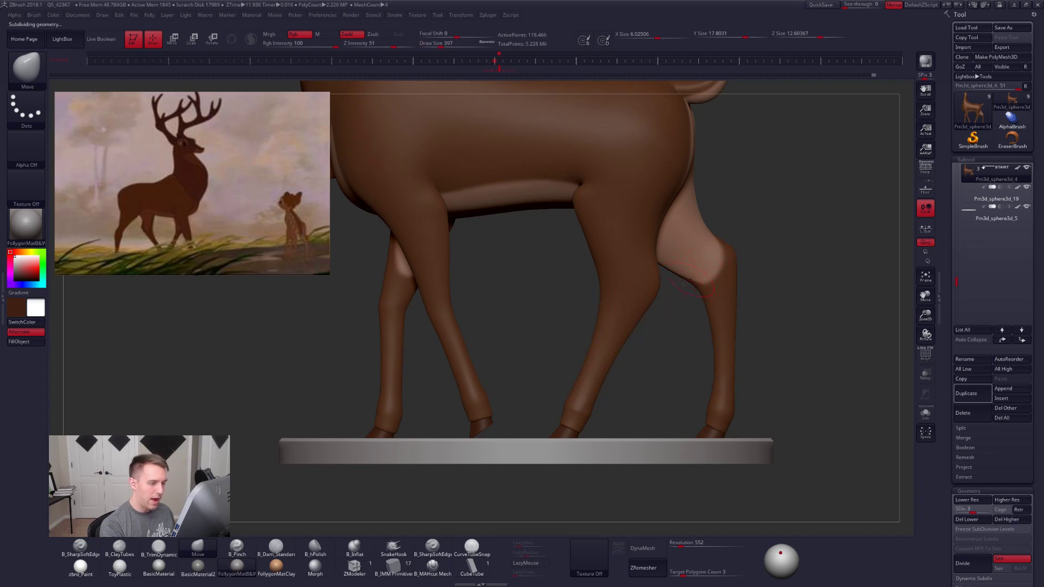
pyautogui.keyDown('ctrl'); pyautogui.moveTo(659, 287); pyautogui.dragTo(659, 284, button='right'); pyautogui.keyUp('ctrl')
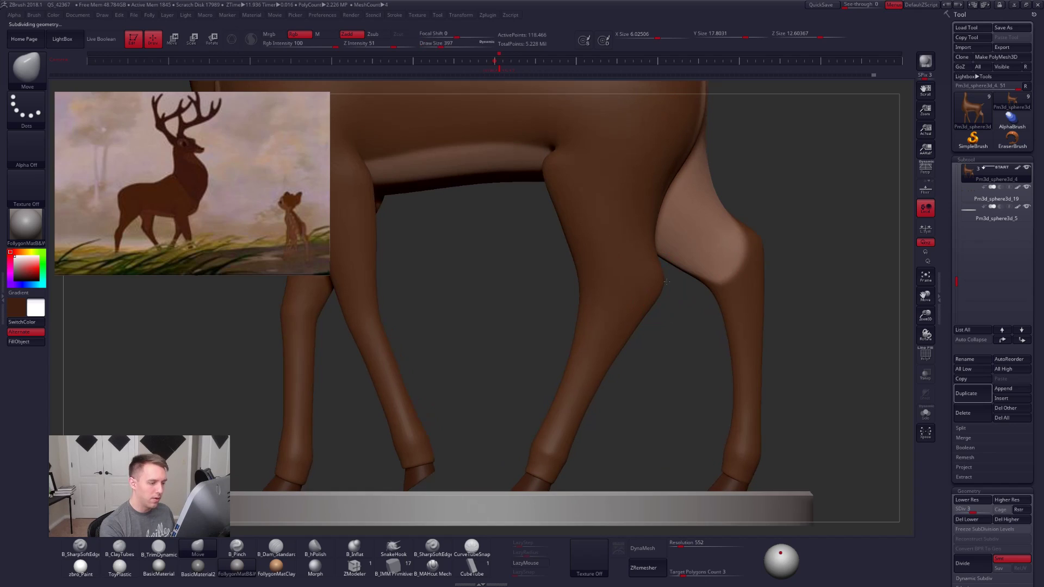
pyautogui.press('shift')
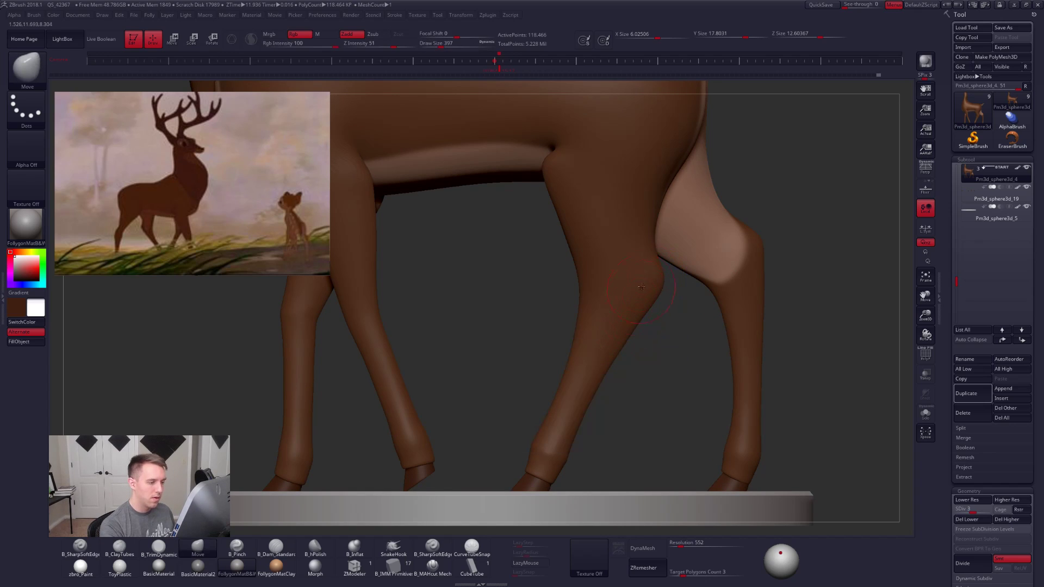
pyautogui.moveTo(674, 340)
pyautogui.mouseDown(button='right')
pyautogui.moveTo(708, 334)
pyautogui.moveTo(641, 289)
pyautogui.moveTo(599, 286)
pyautogui.mouseUp(button='right')
# Step: Set the body to subdivision level 2 and mask everything except a soft-edged area of the right hind leg from the hock down
pyautogui.press('space')
pyautogui.press('d')
pyautogui.press('d')
pyautogui.press('space')
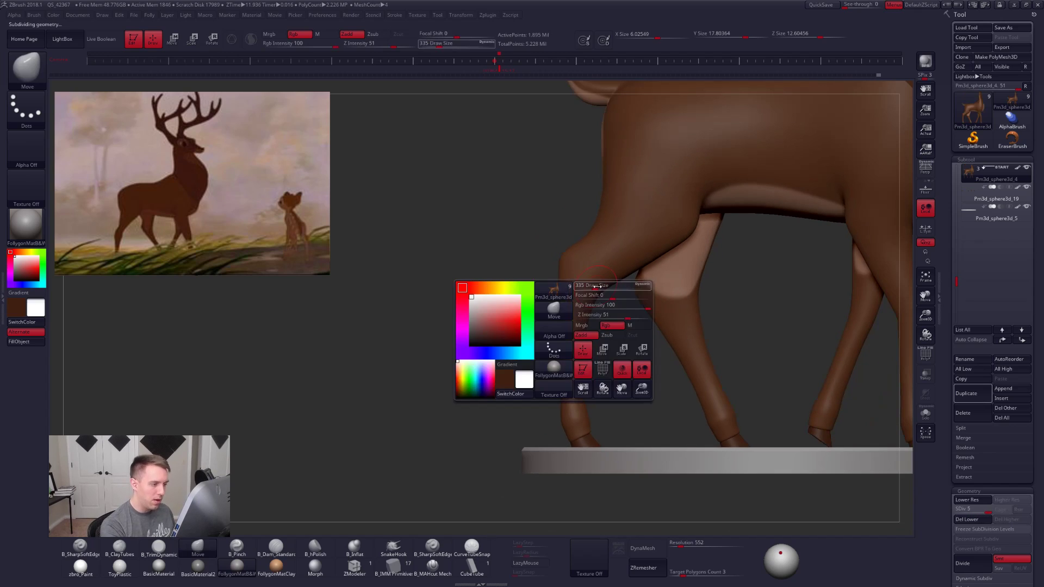
pyautogui.press('shift')
pyautogui.press('space')
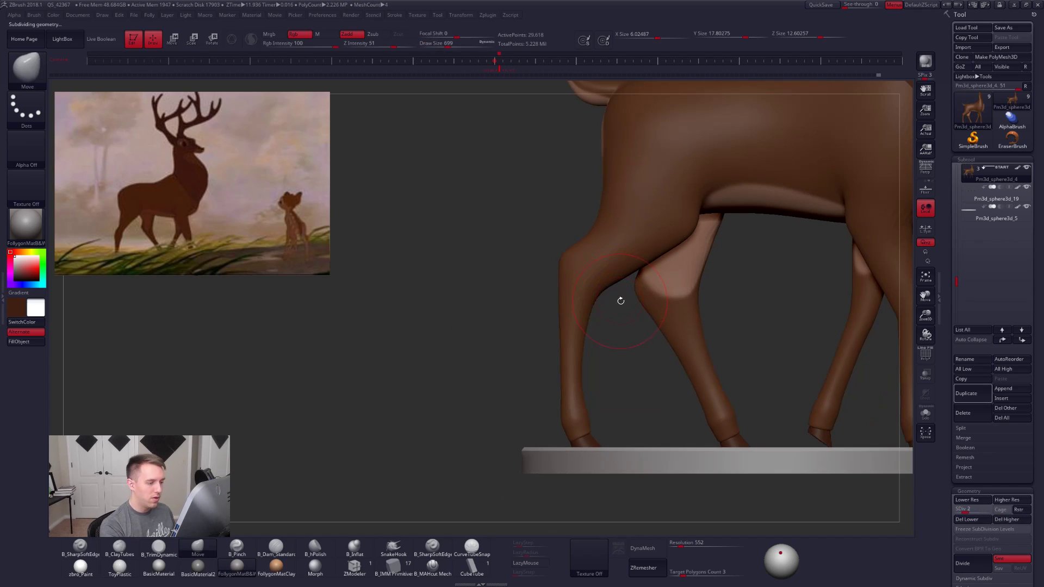
pyautogui.hotkey('alt', 's')
pyautogui.press('ctrl')
pyautogui.moveTo(627, 277)
pyautogui.keyDown('ctrl'); pyautogui.mouseDown()
pyautogui.moveTo(514, 282)
pyautogui.moveTo(577, 348)
pyautogui.moveTo(626, 280)
pyautogui.mouseUp(); pyautogui.keyUp('ctrl')
pyautogui.keyDown('ctrl'); pyautogui.click(587, 342); pyautogui.keyUp('ctrl')
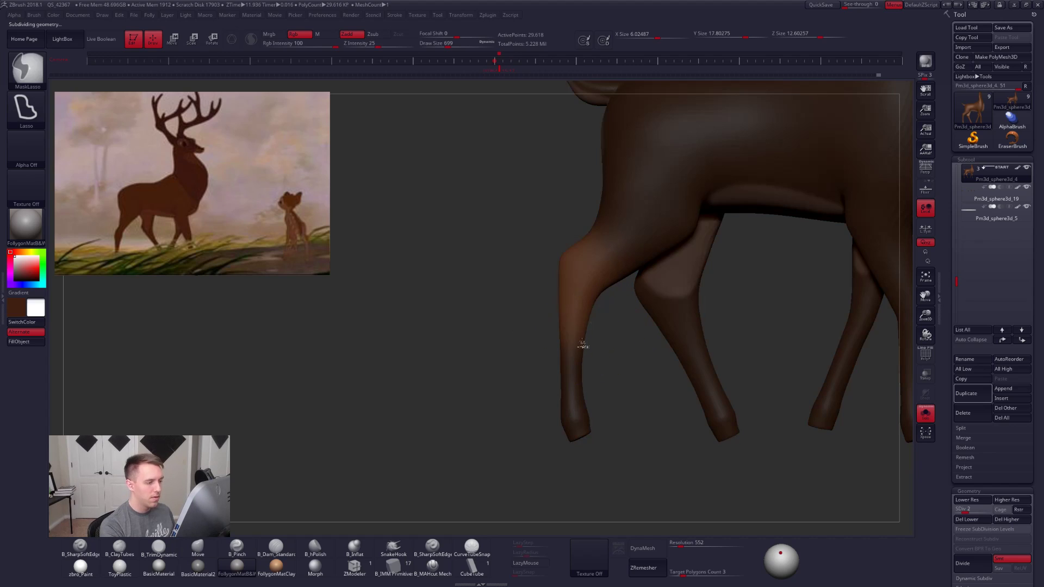
# Step: Adjust the unmasked right lower hind leg with a Transpose line at subdivision level 1, clear the mask, and return to level 2
pyautogui.hotkey('shift', 'd')
pyautogui.press('w')
pyautogui.moveTo(659, 226); pyautogui.dragTo(753, 494)
pyautogui.moveTo(573, 264); pyautogui.dragTo(573, 443)
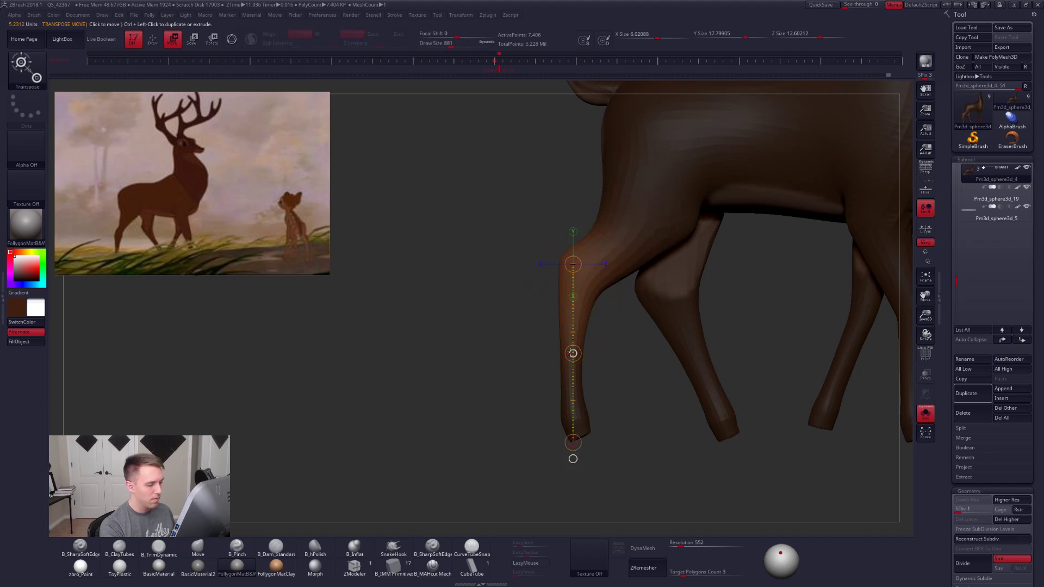
pyautogui.moveTo(707, 473)
pyautogui.keyDown('alt'); pyautogui.mouseDown()
pyautogui.moveTo(707, 406)
pyautogui.moveTo(734, 432)
pyautogui.moveTo(694, 426)
pyautogui.moveTo(693, 439)
pyautogui.moveTo(730, 453)
pyautogui.moveTo(738, 366)
pyautogui.mouseUp(); pyautogui.keyUp('alt')
pyautogui.click(926, 414)
pyautogui.press('q')
pyautogui.press('d')
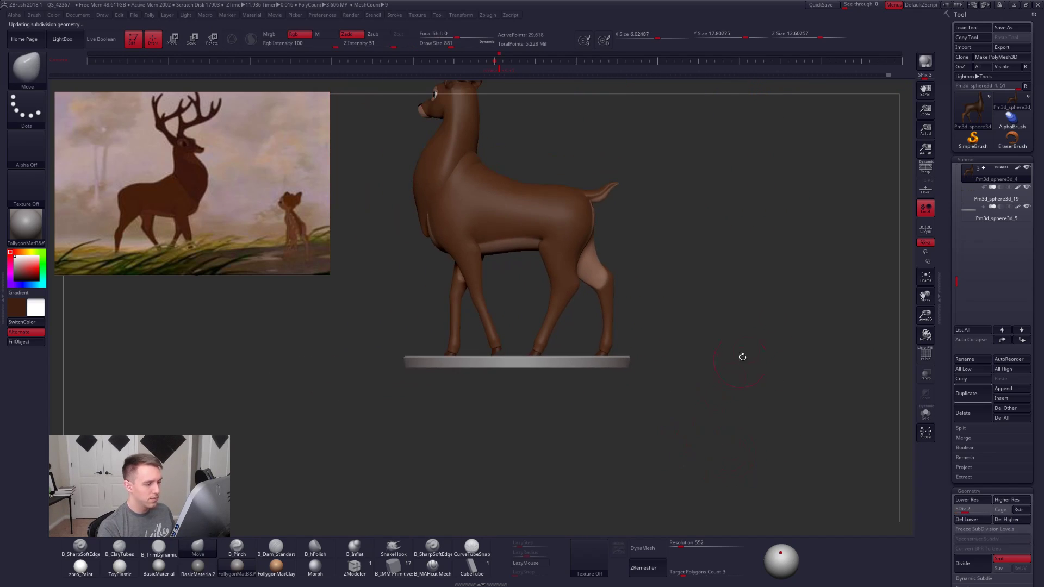
# Step: Turn on perspective view and lower the body to subdivision level 1
pyautogui.click(925, 170)
pyautogui.moveTo(625, 321)
pyautogui.mouseDown()
pyautogui.moveTo(665, 337)
pyautogui.moveTo(685, 329)
pyautogui.mouseUp()
pyautogui.hotkey('ctrl', 'shift', 's')
pyautogui.hotkey('shift', 'd')
pyautogui.keyDown('alt'); pyautogui.moveTo(679, 321); pyautogui.dragTo(646, 325, button='right'); pyautogui.keyUp('alt')
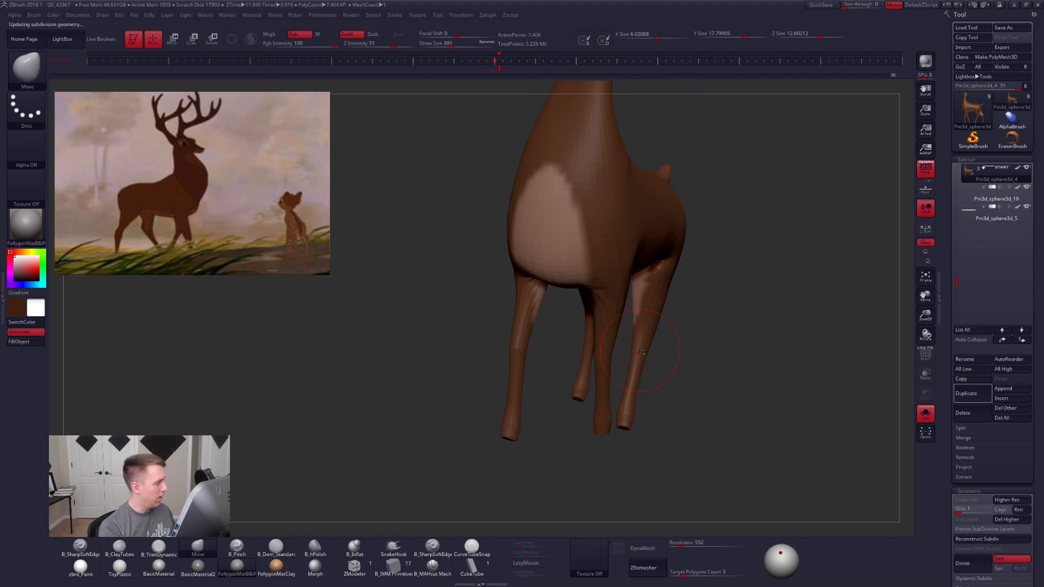
pyautogui.moveTo(715, 408); pyautogui.dragTo(661, 473, button='right')
# Step: Isolate the left hind leg by lasso-hiding the body and the other legs
pyautogui.hotkey('alt', 's')
pyautogui.moveTo(661, 305); pyautogui.dragTo(634, 291, button='right')
pyautogui.moveTo(620, 234)
pyautogui.keyDown('ctrl'); pyautogui.keyDown('shift'); pyautogui.mouseDown()
pyautogui.moveTo(613, 414)
pyautogui.moveTo(697, 245)
pyautogui.moveTo(668, 281)
pyautogui.mouseUp(); pyautogui.keyUp('shift'); pyautogui.keyUp('ctrl')
pyautogui.moveTo(667, 281); pyautogui.dragTo(610, 332, button='right')
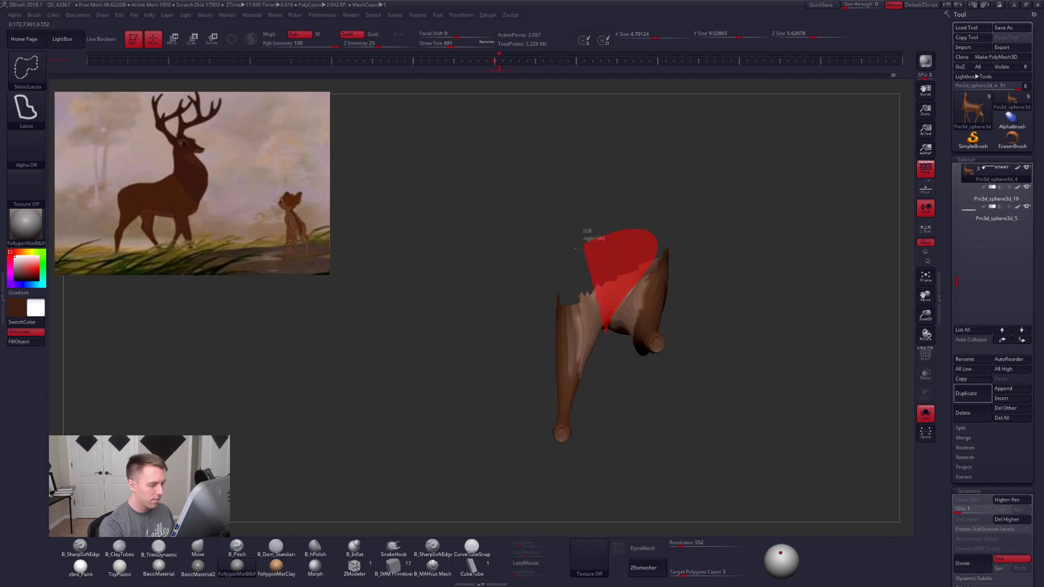
pyautogui.keyDown('ctrl'); pyautogui.keyDown('alt'); pyautogui.keyDown('shift'); pyautogui.moveTo(591, 240); pyautogui.dragTo(584, 425); pyautogui.keyUp('shift'); pyautogui.keyUp('alt'); pyautogui.keyUp('ctrl')
pyautogui.moveTo(584, 426); pyautogui.dragTo(544, 418, button='right')
pyautogui.keyDown('ctrl'); pyautogui.keyDown('alt'); pyautogui.keyDown('shift'); pyautogui.moveTo(657, 260); pyautogui.dragTo(664, 263); pyautogui.keyUp('shift'); pyautogui.keyUp('alt'); pyautogui.keyUp('ctrl')
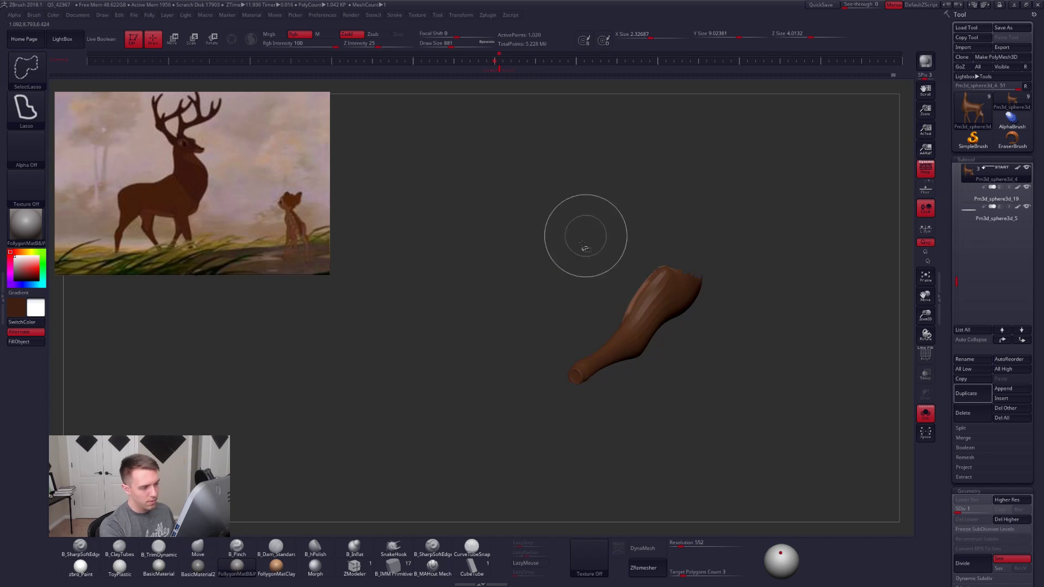
# Step: Trim the jagged upper thigh area from the isolated left hind leg with a lasso selection
pyautogui.moveTo(589, 240); pyautogui.dragTo(544, 244, button='right')
pyautogui.moveTo(671, 273); pyautogui.dragTo(673, 261, button='right')
pyautogui.hotkey('shift', 'f')
pyautogui.hotkey('shift', 'f')
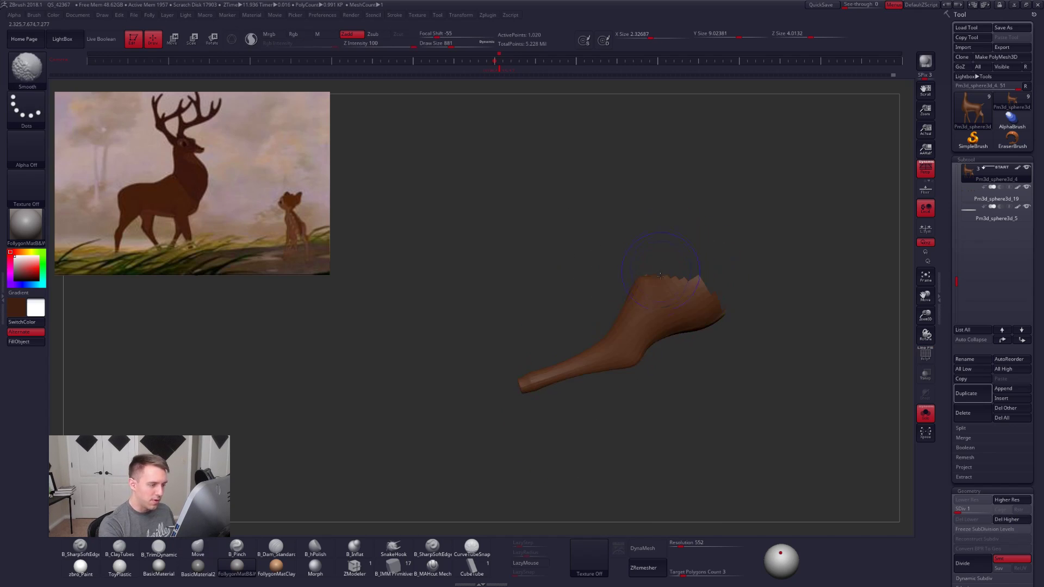
pyautogui.keyDown('ctrl'); pyautogui.keyDown('alt'); pyautogui.keyDown('shift'); pyautogui.moveTo(720, 361); pyautogui.dragTo(707, 239); pyautogui.keyUp('shift'); pyautogui.keyUp('alt'); pyautogui.keyUp('ctrl')
pyautogui.moveTo(690, 310)
pyautogui.mouseDown(button='right')
pyautogui.moveTo(708, 339)
pyautogui.moveTo(712, 291)
pyautogui.moveTo(726, 387)
pyautogui.moveTo(675, 266)
pyautogui.mouseUp(button='right')
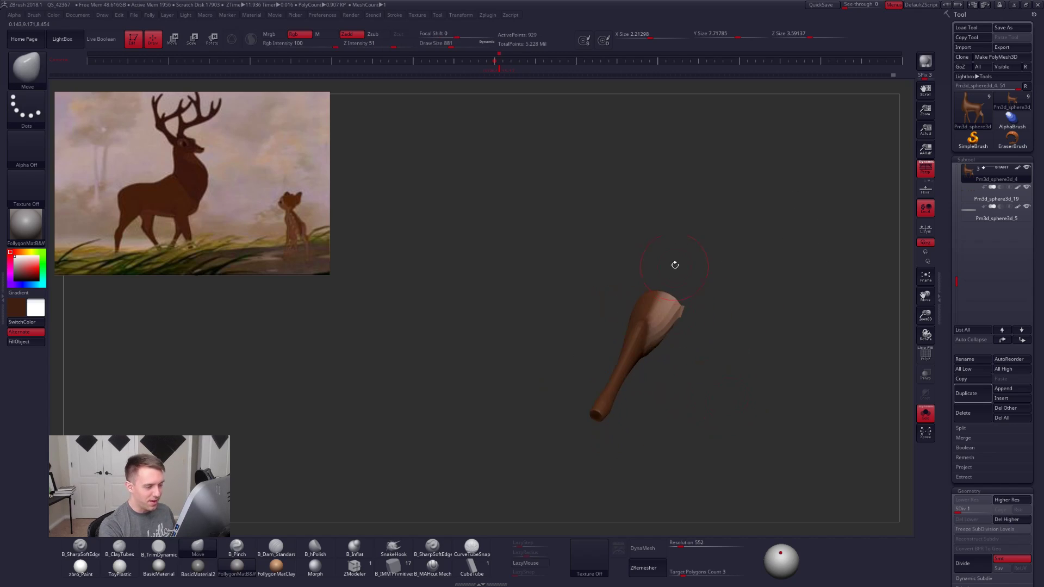
pyautogui.rightClick(687, 310)
pyautogui.moveTo(699, 310); pyautogui.dragTo(683, 300, button='right')
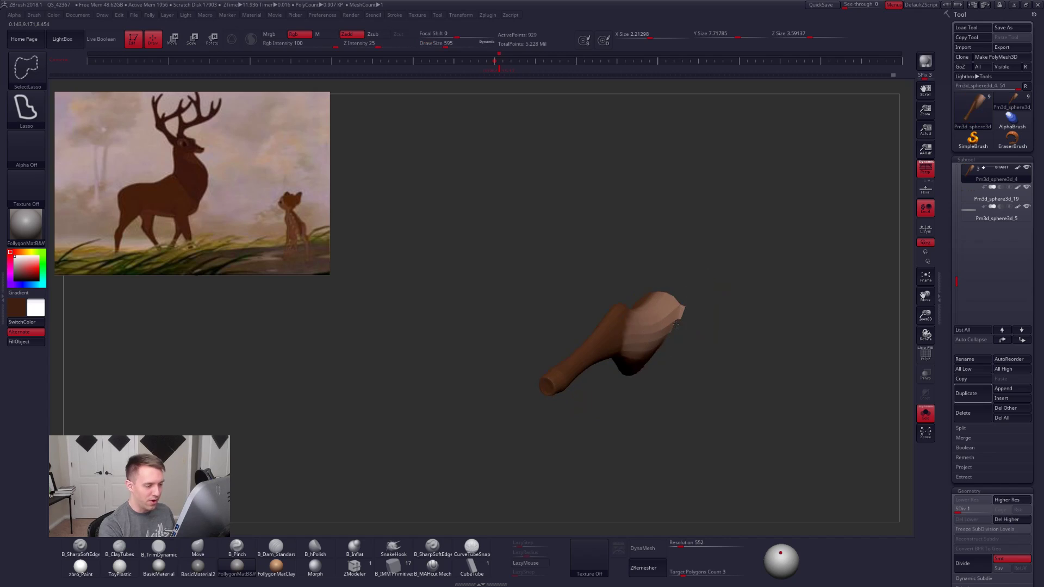
# Step: Hide the last stray polygons around the isolated left thigh, mask the leg, and unhide the full body
pyautogui.keyDown('ctrl'); pyautogui.keyDown('alt'); pyautogui.keyDown('shift'); pyautogui.moveTo(703, 290); pyautogui.dragTo(731, 337); pyautogui.keyUp('shift'); pyautogui.keyUp('alt'); pyautogui.keyUp('ctrl')
pyautogui.moveTo(676, 311)
pyautogui.mouseDown(button='right')
pyautogui.moveTo(697, 397)
pyautogui.moveTo(635, 309)
pyautogui.moveTo(702, 296)
pyautogui.moveTo(710, 259)
pyautogui.mouseUp(button='right')
pyautogui.hotkey('ctrl', 'shift')
pyautogui.keyDown('ctrl'); pyautogui.keyDown('alt'); pyautogui.keyDown('shift'); pyautogui.moveTo(607, 276); pyautogui.dragTo(711, 233); pyautogui.keyUp('shift'); pyautogui.keyUp('alt'); pyautogui.keyUp('ctrl')
pyautogui.moveTo(711, 233); pyautogui.dragTo(690, 370, button='right')
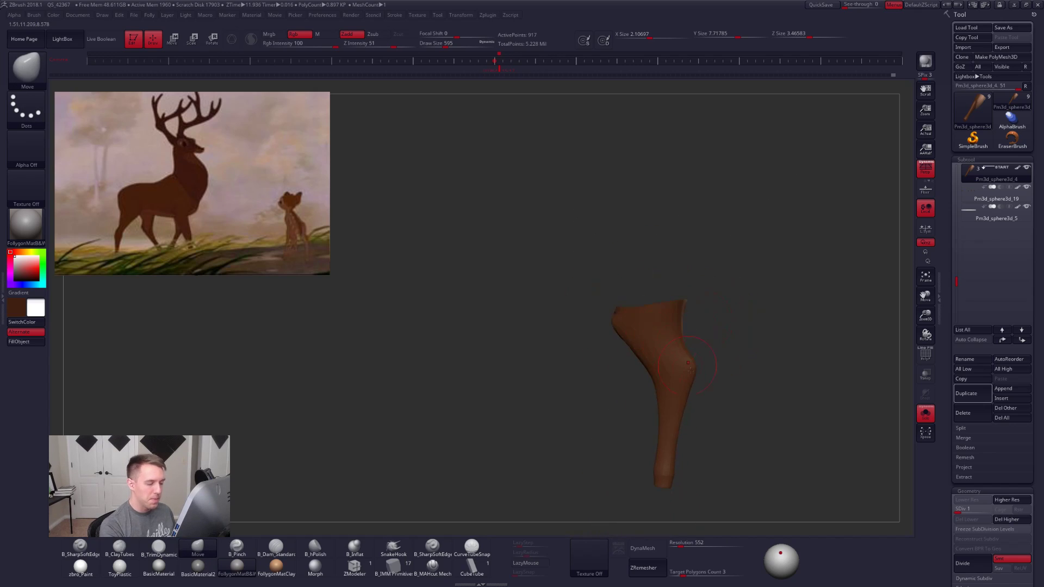
pyautogui.keyDown('ctrl'); pyautogui.keyDown('shift'); pyautogui.click(704, 321); pyautogui.keyUp('shift'); pyautogui.keyUp('ctrl')
pyautogui.press('ctrl')
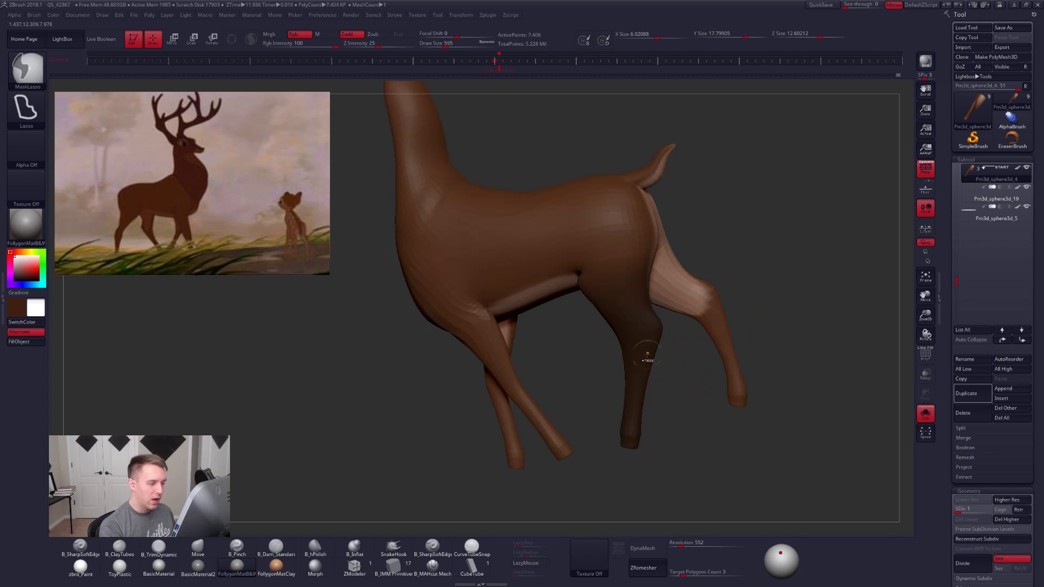
# Step: Invert the mask to free the left hind leg, show all subtools, and rotate the leg slightly outward from the hip with Transpose
pyautogui.moveTo(654, 379)
pyautogui.mouseDown(button='right')
pyautogui.moveTo(686, 370)
pyautogui.moveTo(745, 427)
pyautogui.moveTo(711, 424)
pyautogui.mouseUp(button='right')
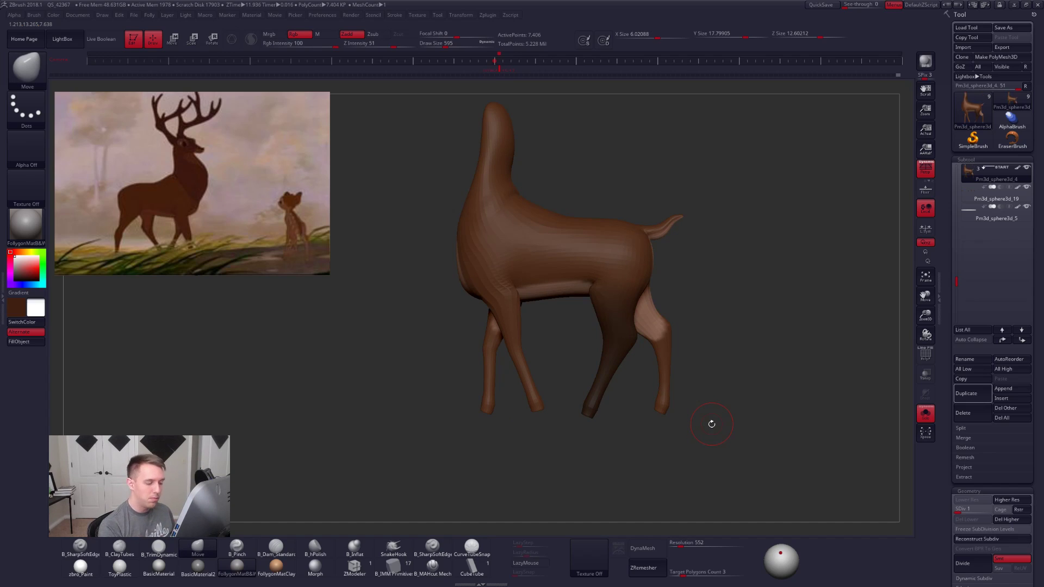
pyautogui.keyDown('ctrl'); pyautogui.click(627, 397); pyautogui.keyUp('ctrl')
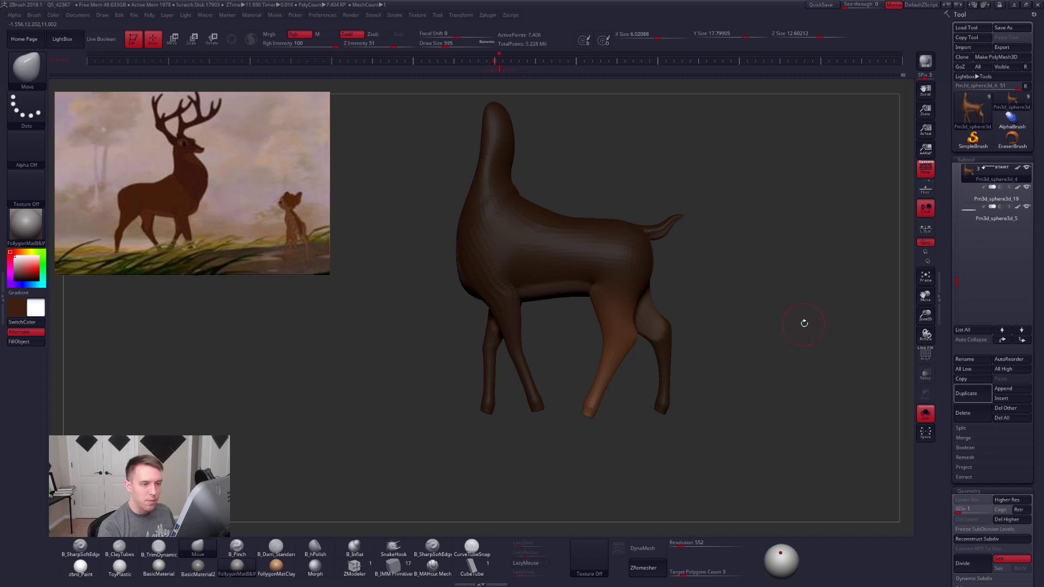
pyautogui.keyDown('ctrl'); pyautogui.keyDown('shift'); pyautogui.click(741, 325); pyautogui.keyUp('shift'); pyautogui.keyUp('ctrl')
pyautogui.moveTo(741, 325); pyautogui.dragTo(642, 361)
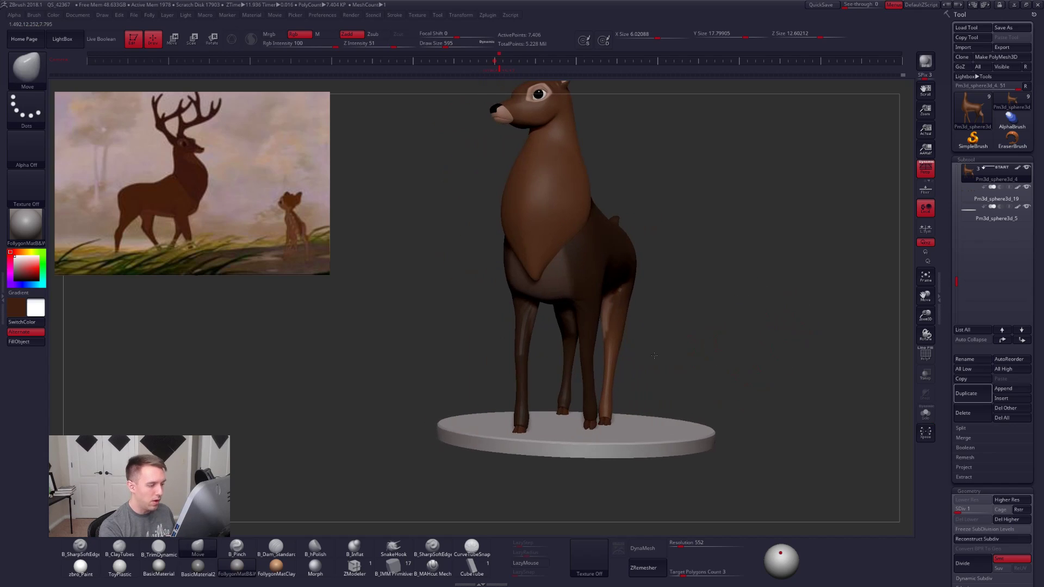
pyautogui.press('r')
pyautogui.keyDown('ctrl'); pyautogui.moveTo(618, 290); pyautogui.dragTo(605, 468); pyautogui.keyUp('ctrl')
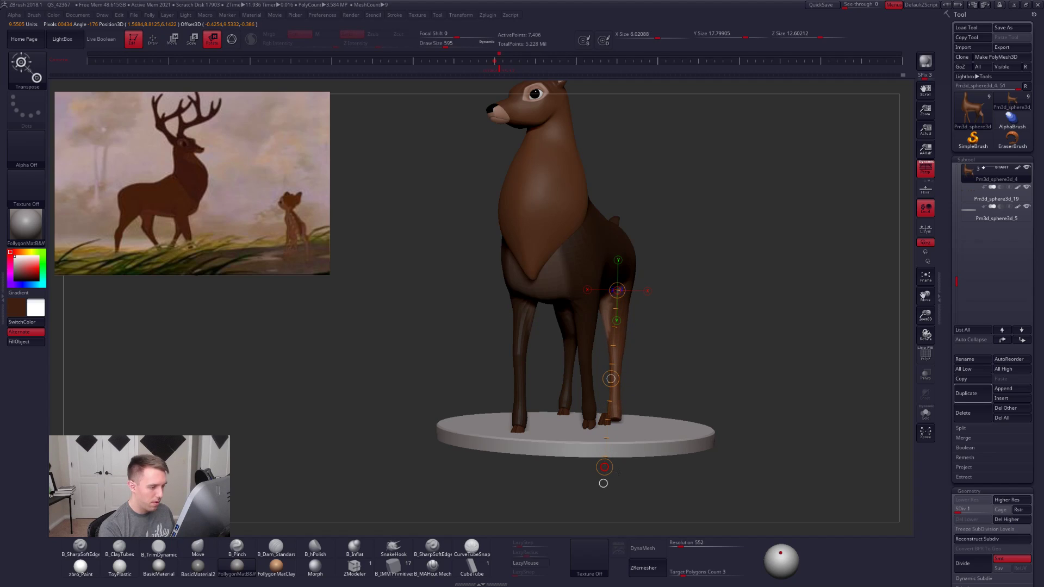
# Step: Switch to the hooves subtool and mask every hoof except the left hind one using a lasso mask and inversion
pyautogui.press('Down')
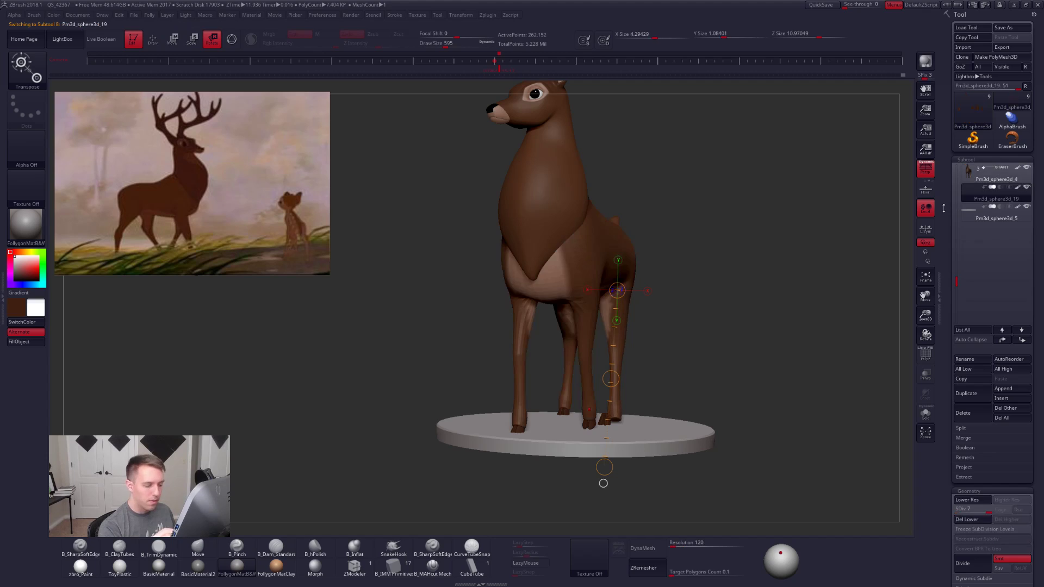
pyautogui.press('q')
pyautogui.moveTo(639, 380); pyautogui.dragTo(637, 381)
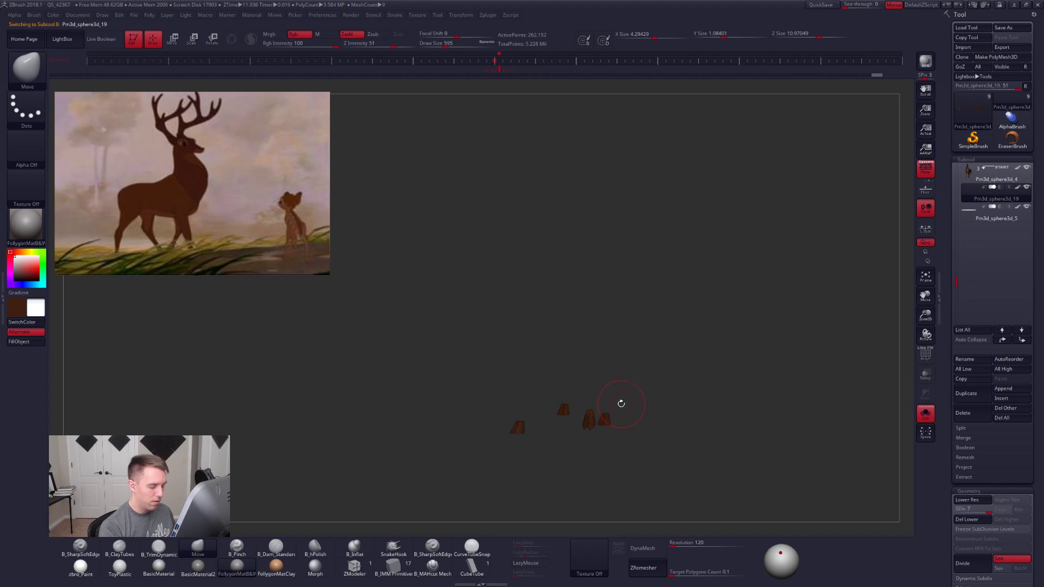
pyautogui.press('ctrl')
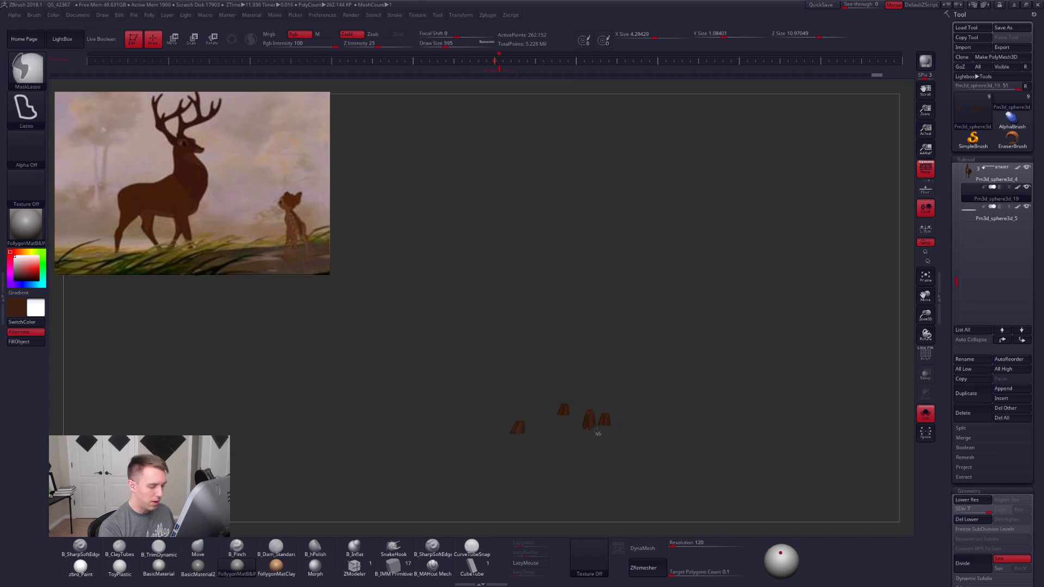
pyautogui.moveTo(597, 424)
pyautogui.keyDown('ctrl'); pyautogui.mouseDown()
pyautogui.moveTo(650, 394)
pyautogui.moveTo(676, 434)
pyautogui.mouseUp(); pyautogui.keyUp('ctrl')
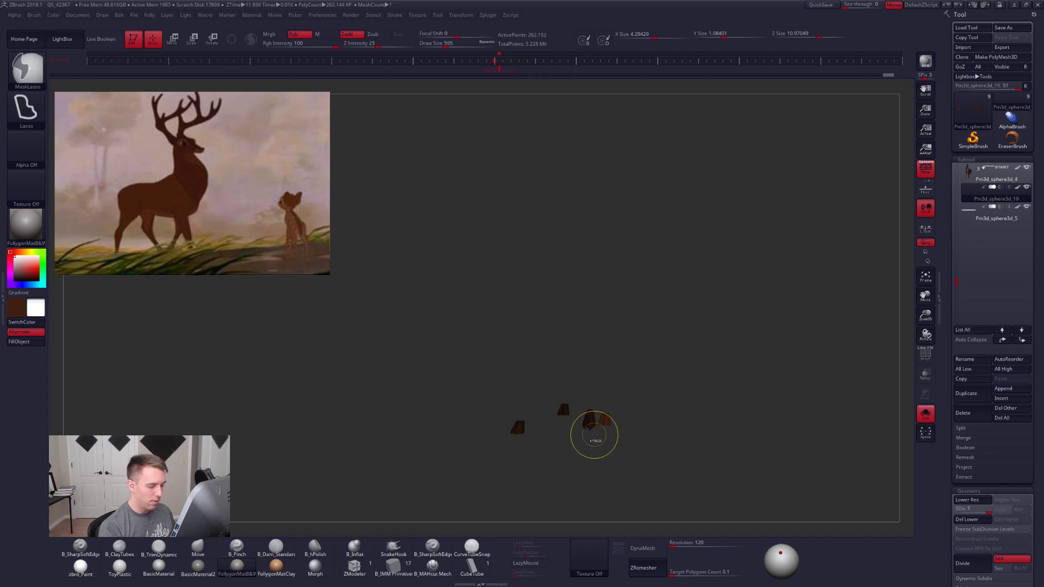
pyautogui.hotkey('ctrl', 'z')
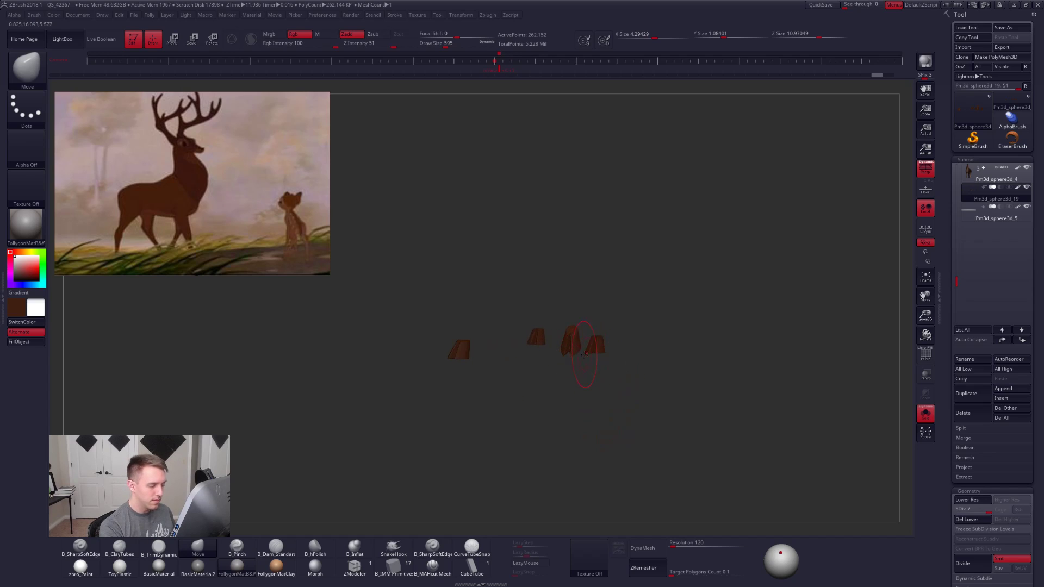
pyautogui.keyDown('ctrl'); pyautogui.moveTo(584, 354); pyautogui.dragTo(646, 417); pyautogui.keyUp('ctrl')
pyautogui.keyDown('ctrl'); pyautogui.click(646, 415); pyautogui.keyUp('ctrl')
# Step: Rotate the left hind hoof about the hip with the existing transpose line to follow the repositioned leg
pyautogui.keyDown('alt'); pyautogui.moveTo(644, 411); pyautogui.dragTo(637, 361); pyautogui.keyUp('alt')
pyautogui.press('r')
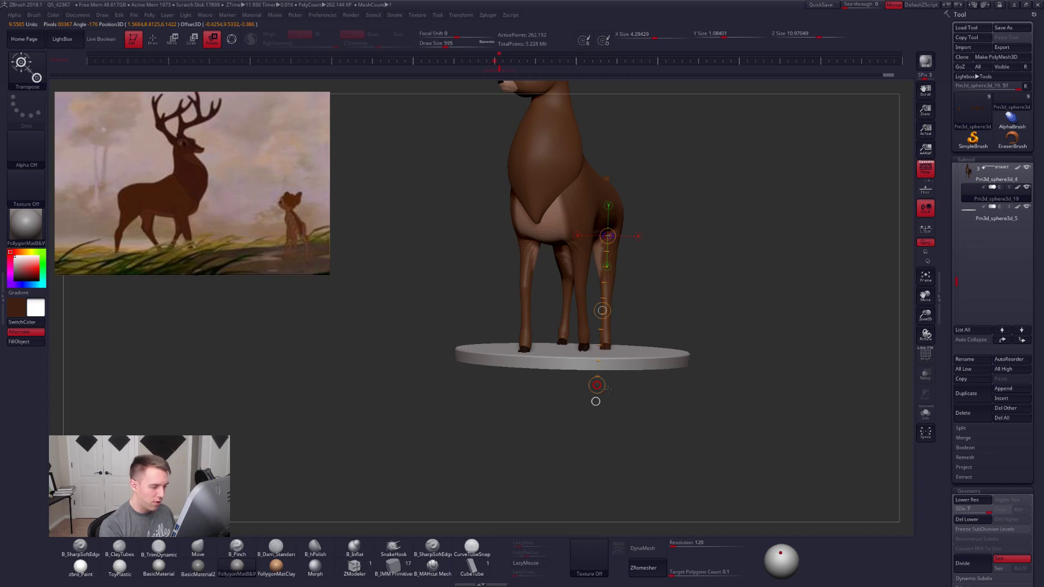
pyautogui.moveTo(609, 390); pyautogui.dragTo(630, 371)
pyautogui.press('q')
pyautogui.moveTo(634, 327)
pyautogui.keyDown('alt'); pyautogui.mouseDown()
pyautogui.moveTo(632, 375)
pyautogui.moveTo(619, 361)
pyautogui.moveTo(609, 368)
pyautogui.moveTo(625, 374)
pyautogui.moveTo(617, 376)
pyautogui.moveTo(630, 353)
pyautogui.mouseUp(); pyautogui.keyUp('alt')
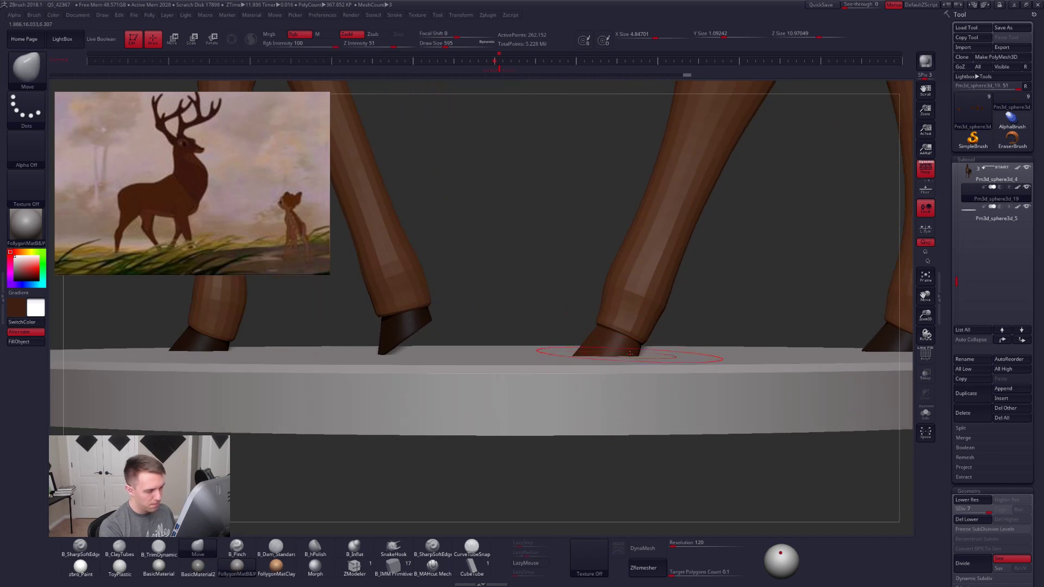
# Step: Turn off perspective and turn on transparency, viewing the hooves against the base from the front
pyautogui.click(925, 376)
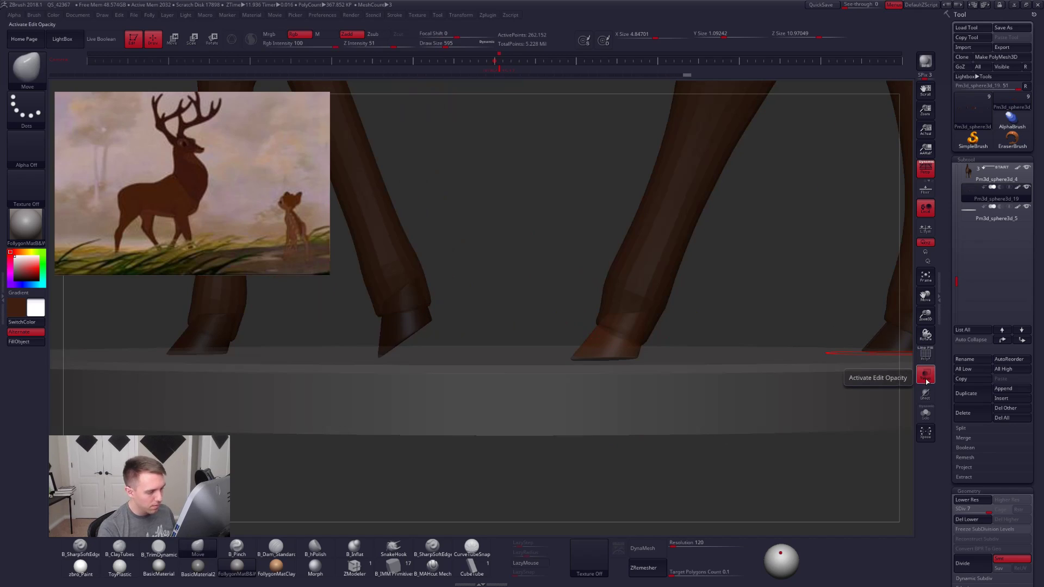
pyautogui.click(927, 379)
pyautogui.click(927, 169)
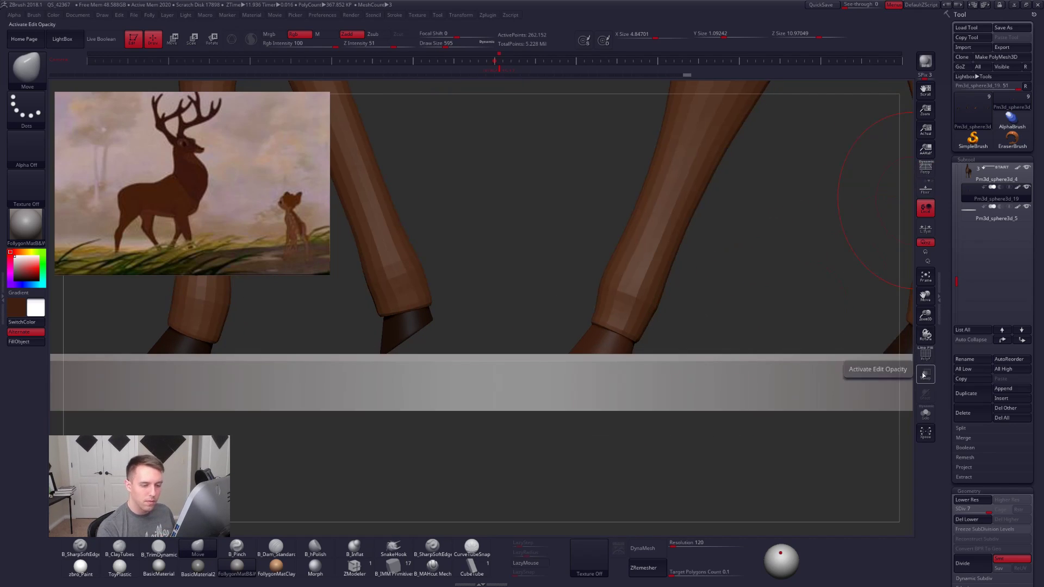
pyautogui.click(927, 379)
pyautogui.click(927, 378)
pyautogui.moveTo(617, 360); pyautogui.dragTo(651, 358)
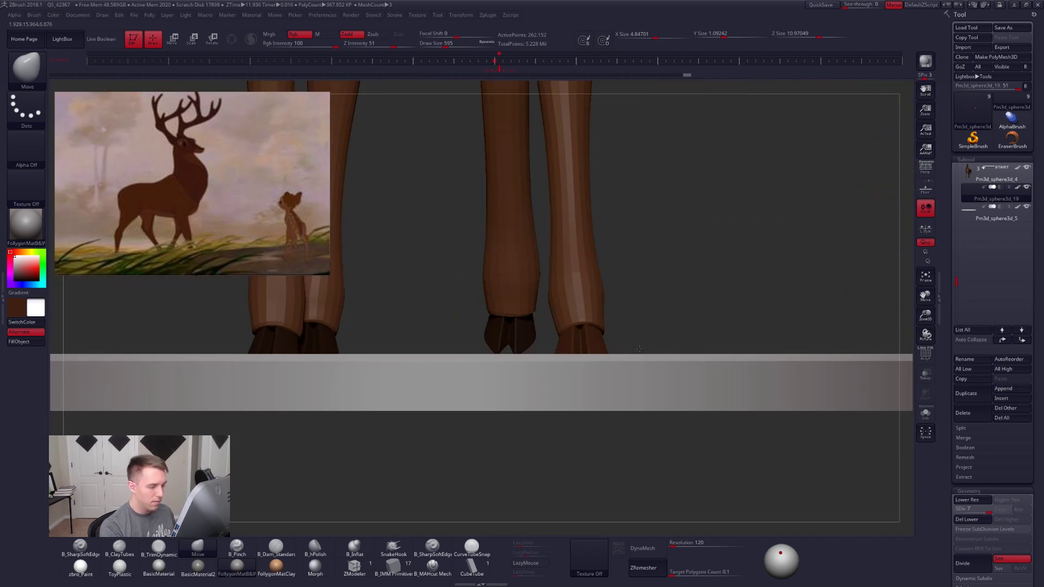
pyautogui.click(927, 378)
# Step: Level the left hind hoof with the base's upper surface using Transpose rotation, and turn transparency off
pyautogui.press('r')
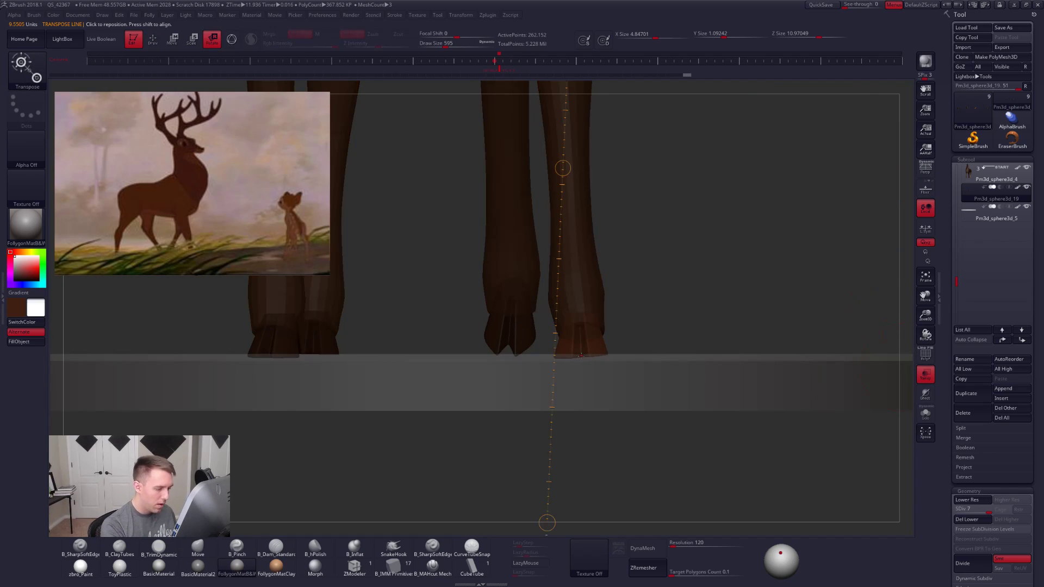
pyautogui.click(603, 354)
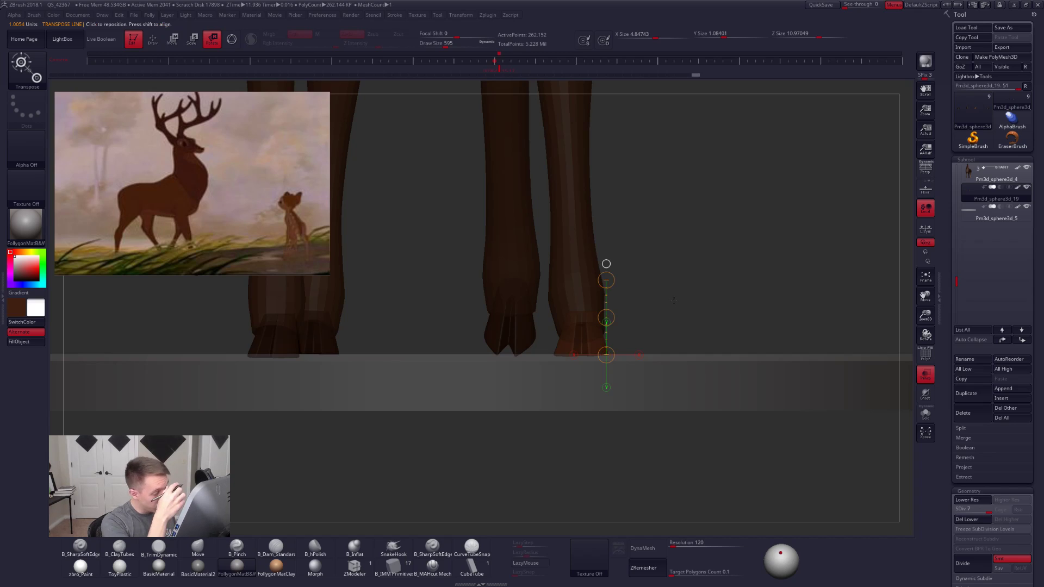
pyautogui.keyDown('alt'); pyautogui.moveTo(620, 334); pyautogui.dragTo(626, 294); pyautogui.keyUp('alt')
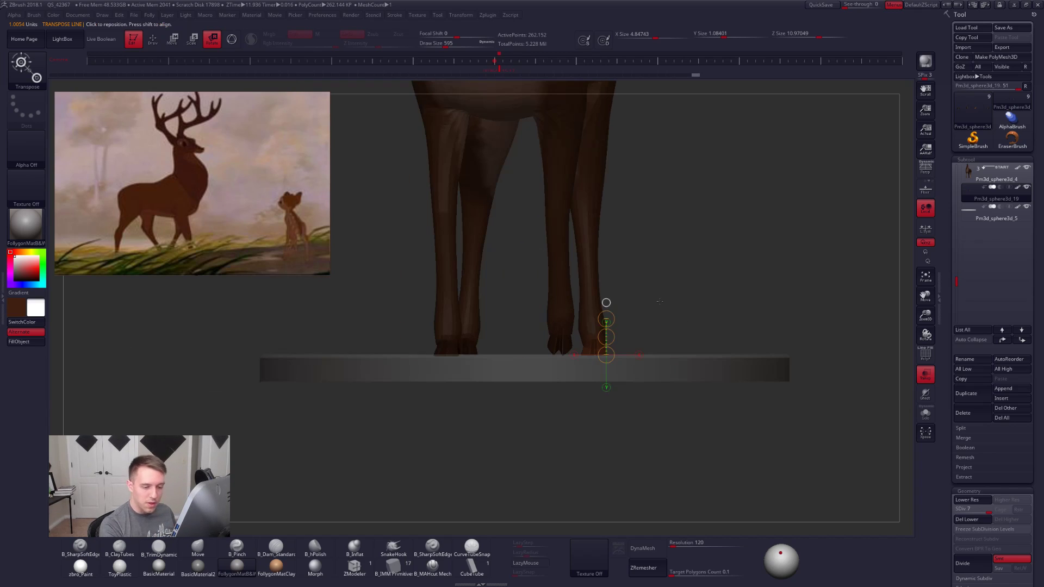
pyautogui.press('q')
pyautogui.click(925, 376)
pyautogui.moveTo(865, 400)
pyautogui.mouseDown()
pyautogui.moveTo(699, 443)
pyautogui.moveTo(709, 478)
pyautogui.mouseUp()
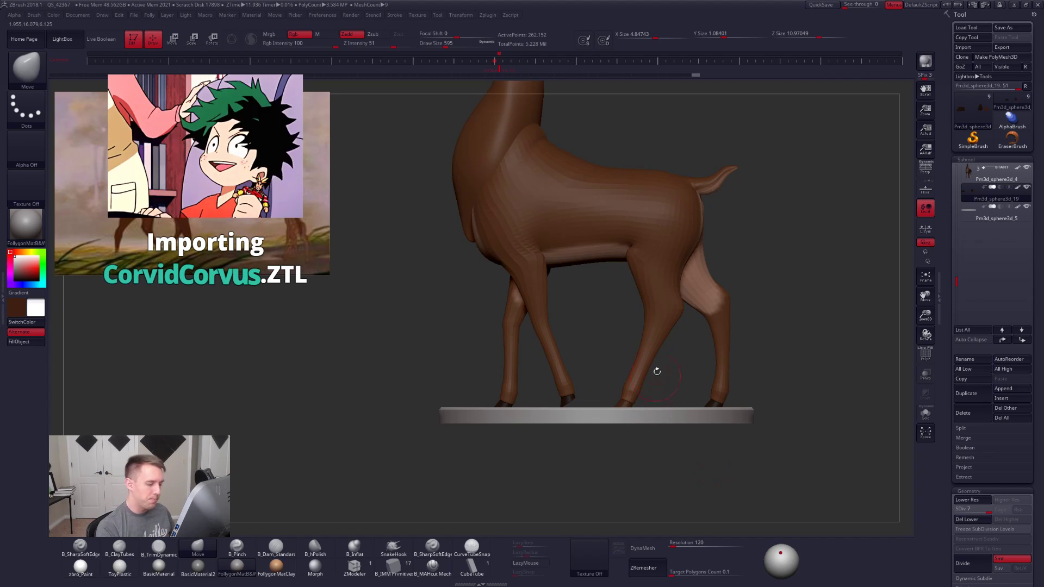
# Step: Select the body subtool and enlarge the Move brush's Draw Size to 857
pyautogui.keyDown('alt'); pyautogui.click(652, 338); pyautogui.keyUp('alt')
pyautogui.moveTo(597, 353)
pyautogui.keyDown('alt'); pyautogui.mouseDown()
pyautogui.moveTo(602, 406)
pyautogui.moveTo(584, 407)
pyautogui.mouseUp(); pyautogui.keyUp('alt')
pyautogui.press('space')
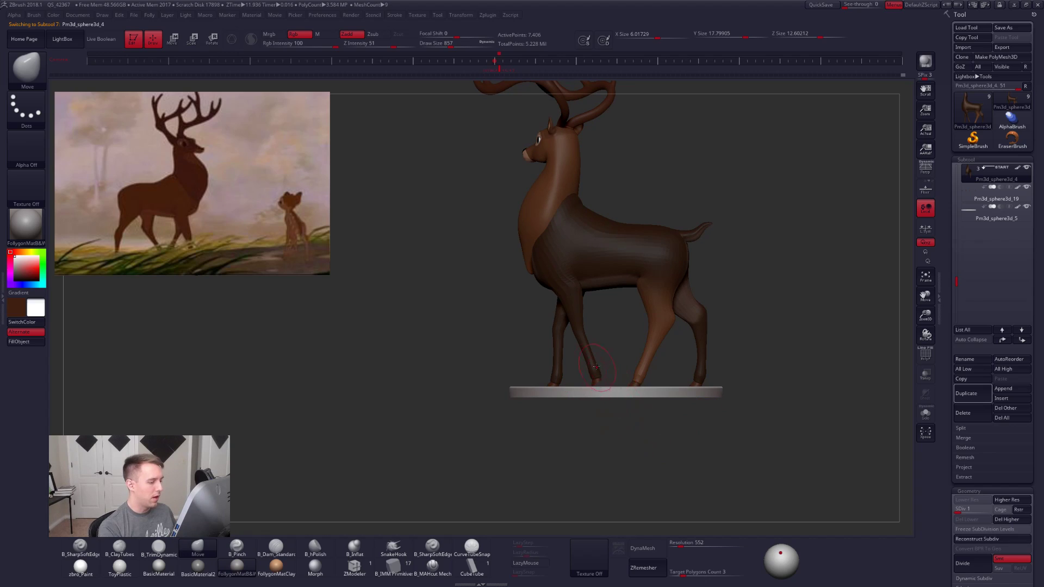
pyautogui.keyDown('alt'); pyautogui.moveTo(604, 367); pyautogui.dragTo(612, 384); pyautogui.keyUp('alt')
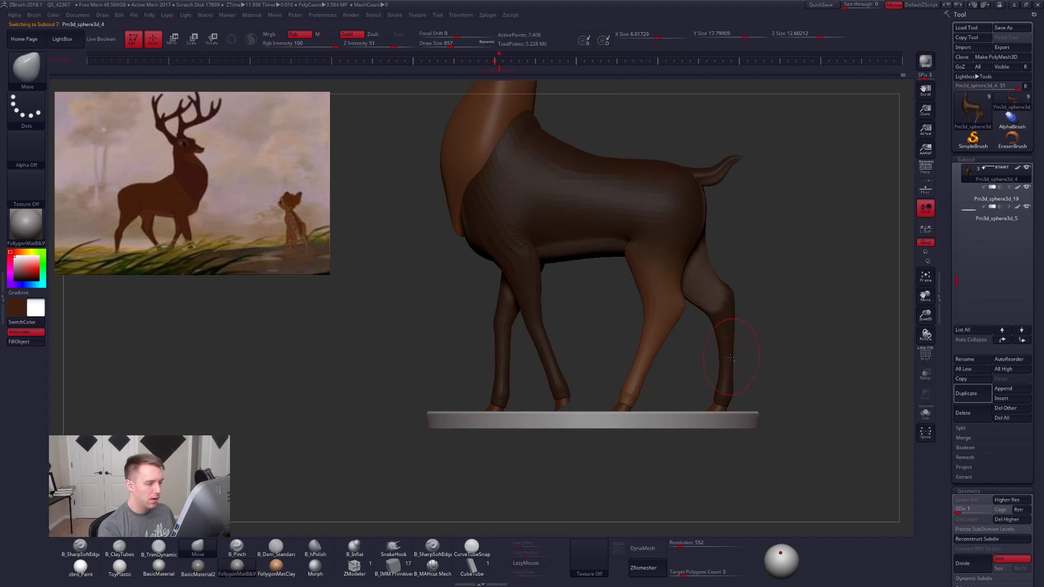
pyautogui.moveTo(732, 357); pyautogui.dragTo(584, 358, button='right')
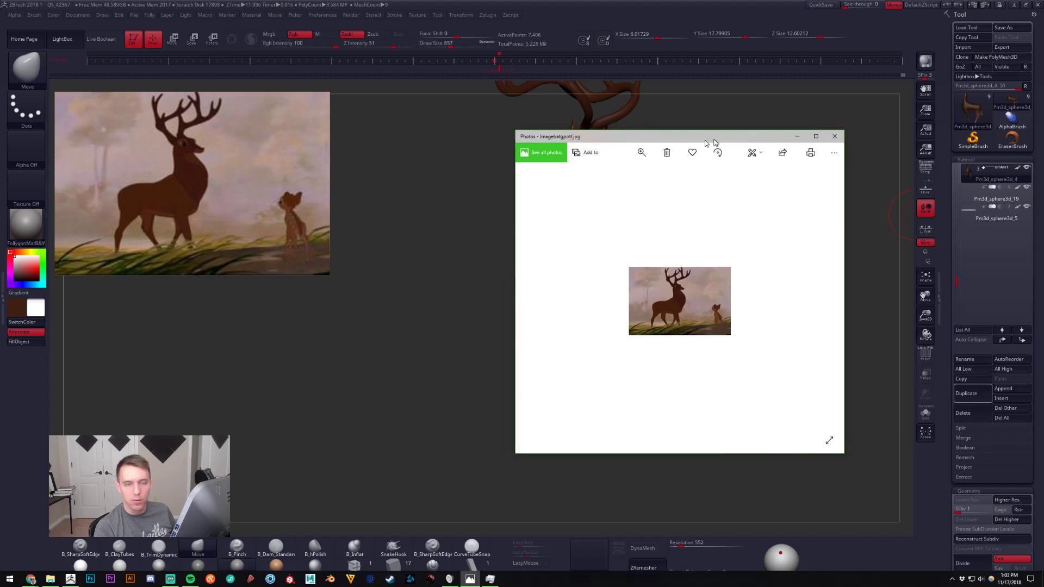
# Step: Browse the stag reference images in Photos, examine the stag's legs in the Belle illustration, and clear the viewer out of the way
pyautogui.press('Right')
pyautogui.press('Right')
pyautogui.press('Right')
pyautogui.press('Left')
pyautogui.press('Right')
pyautogui.press('Right')
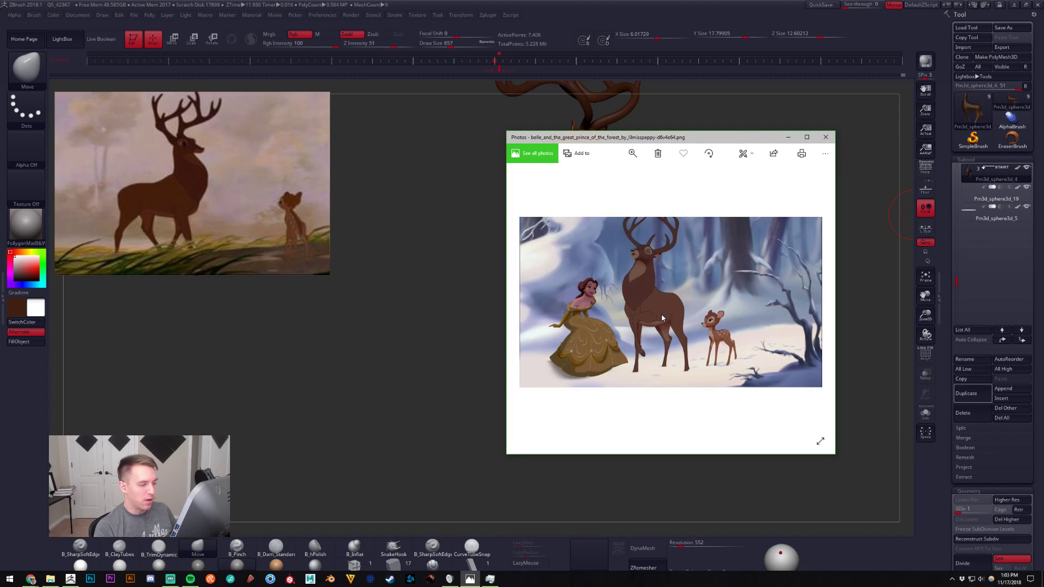
pyautogui.scroll(2, 662, 317)
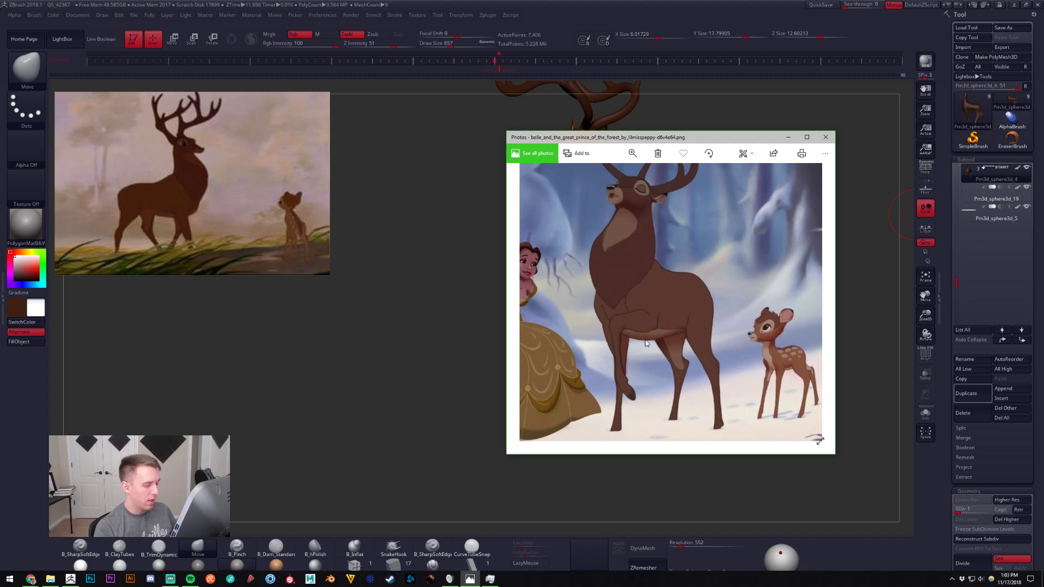
pyautogui.scroll(-3, 619, 359)
pyautogui.moveTo(671, 139); pyautogui.dragTo(1043, 163)
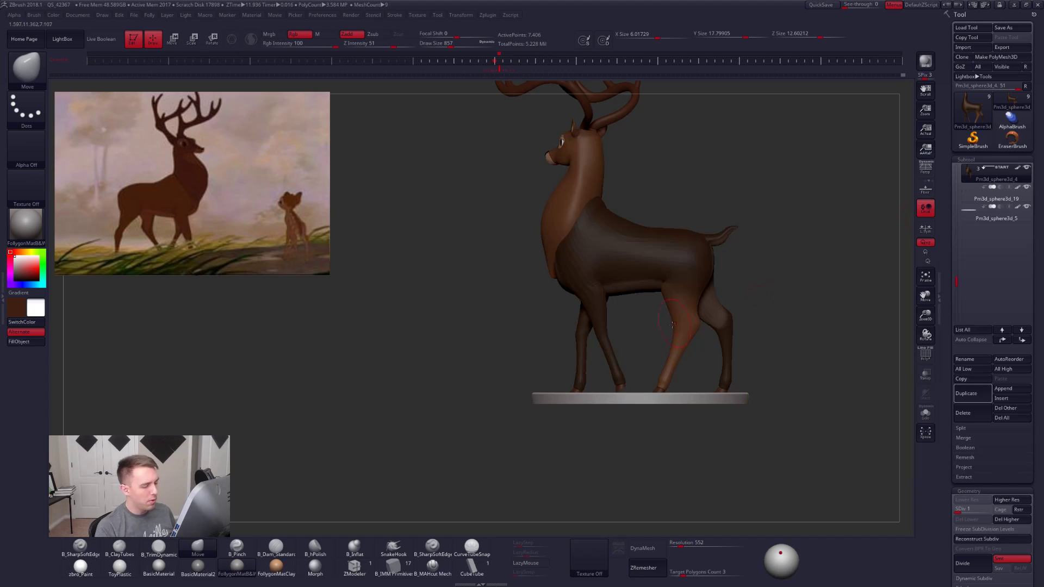
# Step: Set the Move brush's Draw Size to 699, clear the mask from the body, and turn perspective back on
pyautogui.keyDown('ctrl'); pyautogui.moveTo(677, 338); pyautogui.dragTo(705, 371, button='right'); pyautogui.keyUp('ctrl')
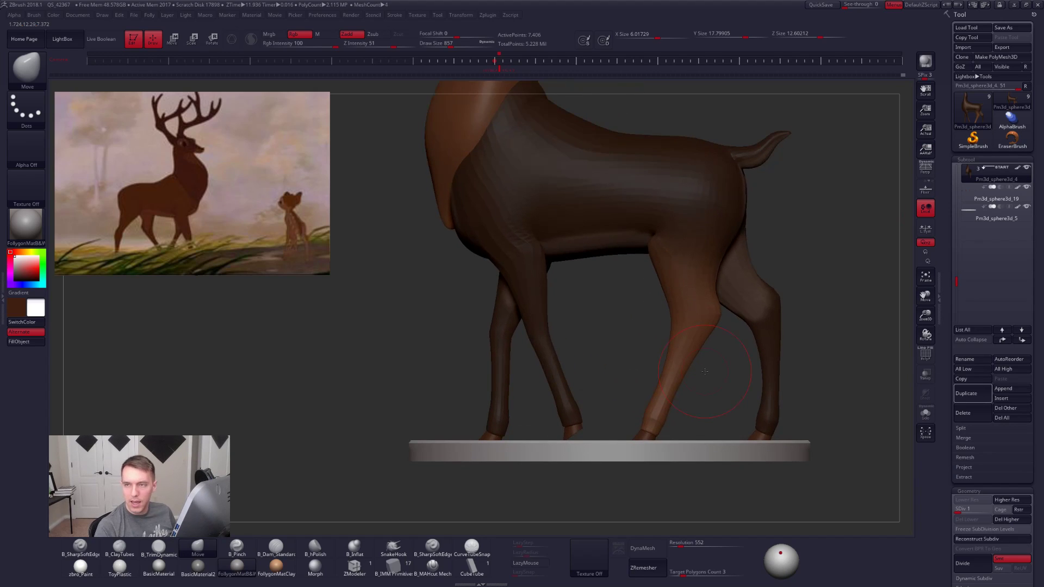
pyautogui.keyDown('alt'); pyautogui.moveTo(777, 312); pyautogui.dragTo(753, 319, button='right'); pyautogui.keyUp('alt')
pyautogui.press('space')
pyautogui.moveTo(759, 327); pyautogui.dragTo(756, 327)
pyautogui.moveTo(766, 348)
pyautogui.mouseDown(button='right')
pyautogui.moveTo(741, 367)
pyautogui.moveTo(687, 378)
pyautogui.moveTo(755, 361)
pyautogui.moveTo(851, 222)
pyautogui.mouseUp(button='right')
pyautogui.click(925, 170)
pyautogui.moveTo(778, 348)
pyautogui.mouseDown(button='right')
pyautogui.moveTo(752, 352)
pyautogui.moveTo(748, 336)
pyautogui.moveTo(740, 340)
pyautogui.moveTo(769, 327)
pyautogui.moveTo(742, 327)
pyautogui.mouseUp(button='right')
# Step: Create a combined TPose mesh of the deer and base, and turn off perspective for a flat side view
pyautogui.press('space')
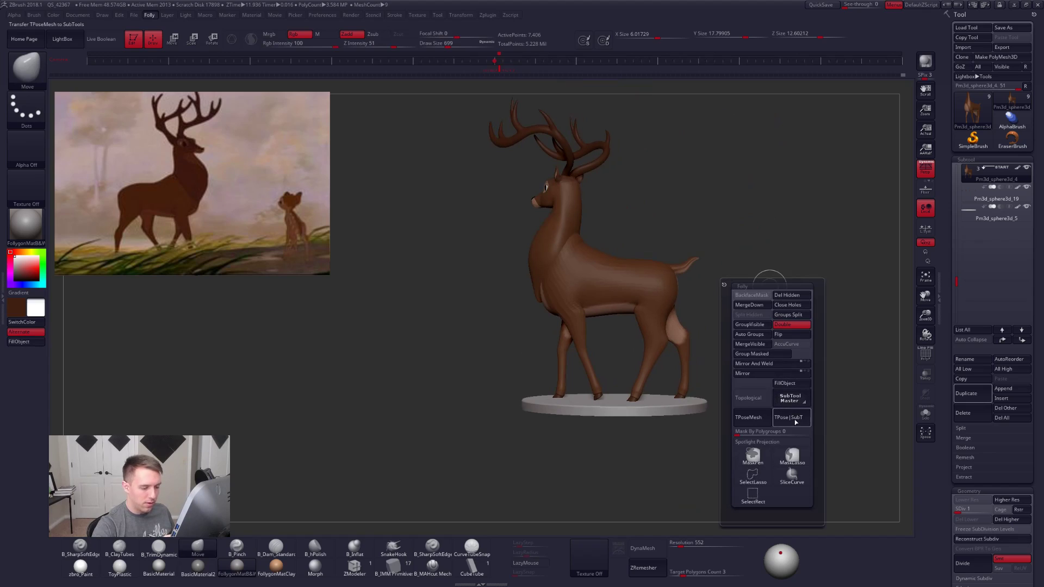
pyautogui.click(757, 419)
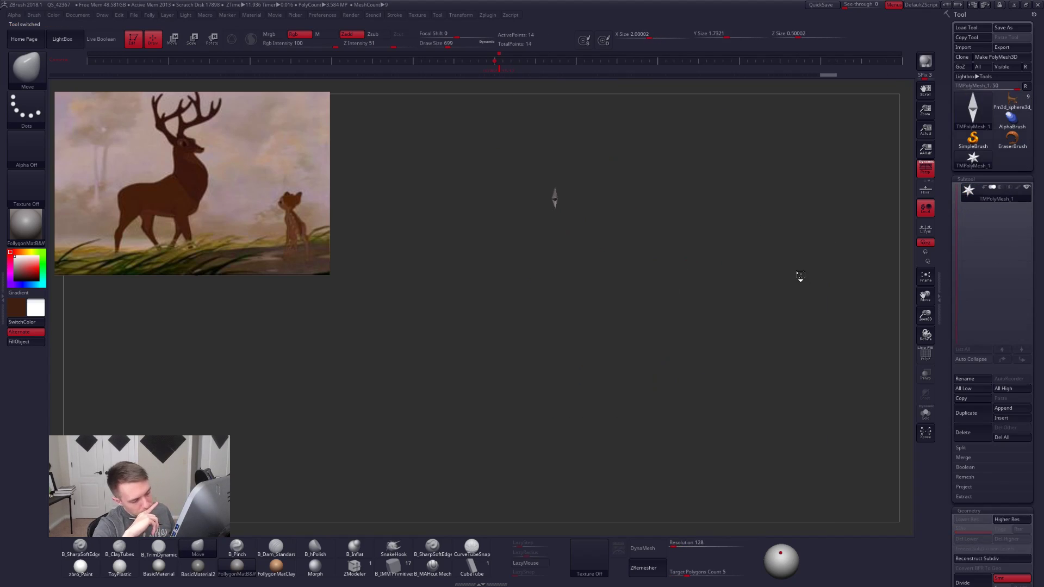
pyautogui.click(925, 169)
pyautogui.moveTo(805, 272)
pyautogui.keyDown('shift'); pyautogui.mouseDown()
pyautogui.moveTo(783, 293)
pyautogui.moveTo(598, 381)
pyautogui.moveTo(624, 387)
pyautogui.mouseUp(); pyautogui.keyUp('shift')
pyautogui.hotkey('shift', 'f')
pyautogui.hotkey('shift', 'f')
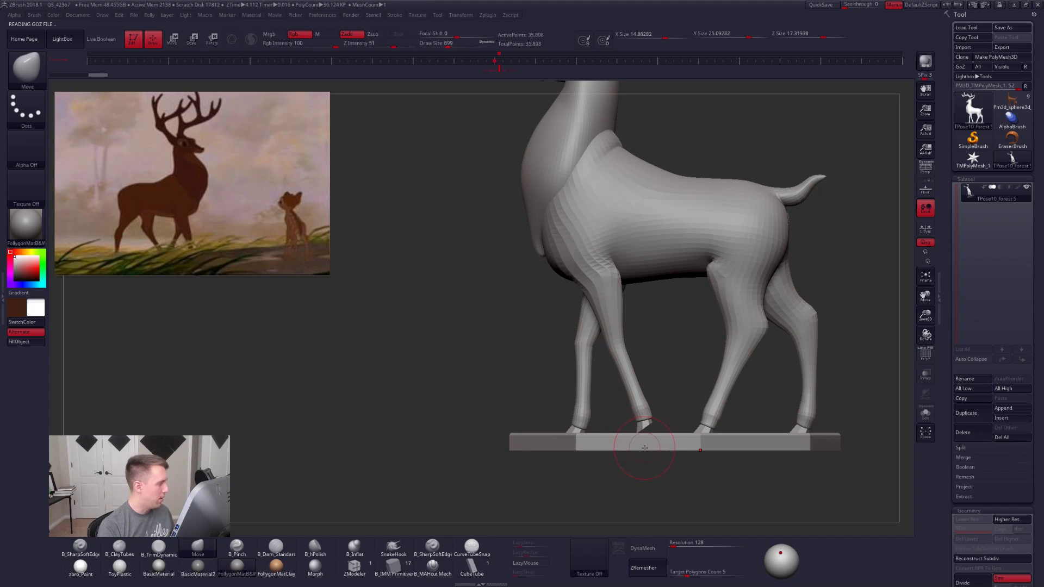
pyautogui.moveTo(640, 449)
pyautogui.mouseDown()
pyautogui.moveTo(703, 411)
pyautogui.moveTo(698, 416)
pyautogui.mouseUp()
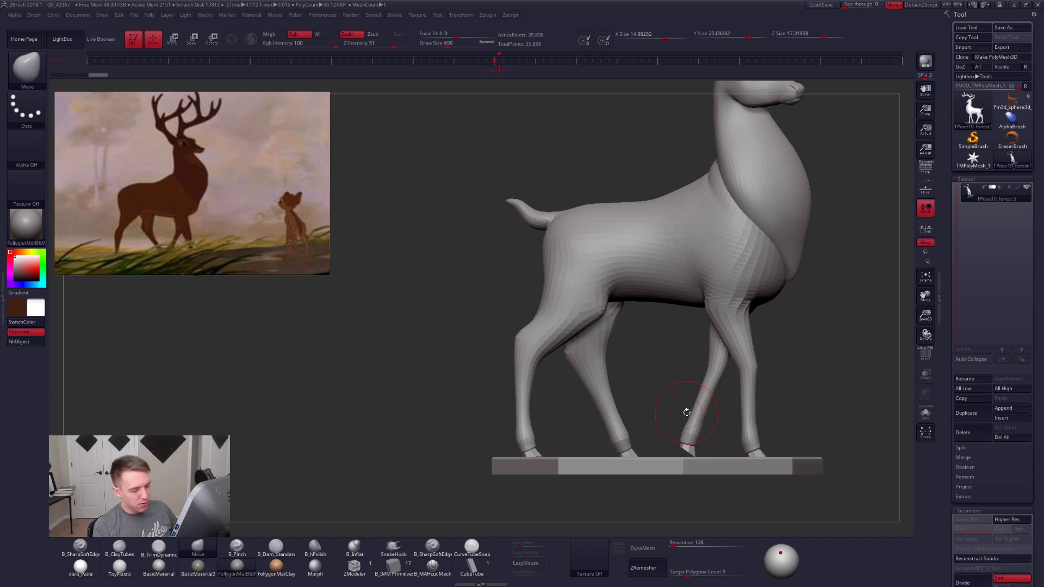
# Step: Hide the base of the TPose mesh so only the deer remains in view
pyautogui.keyDown('ctrl'); pyautogui.keyDown('shift'); pyautogui.click(779, 464); pyautogui.keyUp('shift'); pyautogui.keyUp('ctrl')
pyautogui.keyDown('ctrl'); pyautogui.keyDown('shift'); pyautogui.moveTo(796, 447); pyautogui.dragTo(808, 429); pyautogui.keyUp('shift'); pyautogui.keyUp('ctrl')
pyautogui.moveTo(816, 419)
pyautogui.mouseDown()
pyautogui.moveTo(645, 362)
pyautogui.moveTo(660, 343)
pyautogui.moveTo(659, 357)
pyautogui.moveTo(640, 363)
pyautogui.moveTo(634, 403)
pyautogui.moveTo(675, 463)
pyautogui.moveTo(645, 383)
pyautogui.moveTo(604, 347)
pyautogui.moveTo(657, 477)
pyautogui.moveTo(693, 431)
pyautogui.moveTo(715, 430)
pyautogui.mouseUp()
pyautogui.hotkey('shift', 'f')
pyautogui.hotkey('shift', 'f')
# Step: Bend the raised left front lower leg farther back with Transpose rotation while the rest of the deer is masked
pyautogui.keyDown('ctrl'); pyautogui.click(652, 366); pyautogui.keyUp('ctrl')
pyautogui.press('r')
pyautogui.moveTo(663, 453)
pyautogui.keyDown('alt'); pyautogui.mouseDown()
pyautogui.moveTo(702, 445)
pyautogui.moveTo(656, 432)
pyautogui.mouseUp(); pyautogui.keyUp('alt')
pyautogui.press('q')
# Step: Show the polygon wireframe and mask everything except the left hind leg below the hock with an inverted lasso mask
pyautogui.hotkey('shift', 'f')
pyautogui.moveTo(576, 397); pyautogui.dragTo(521, 370)
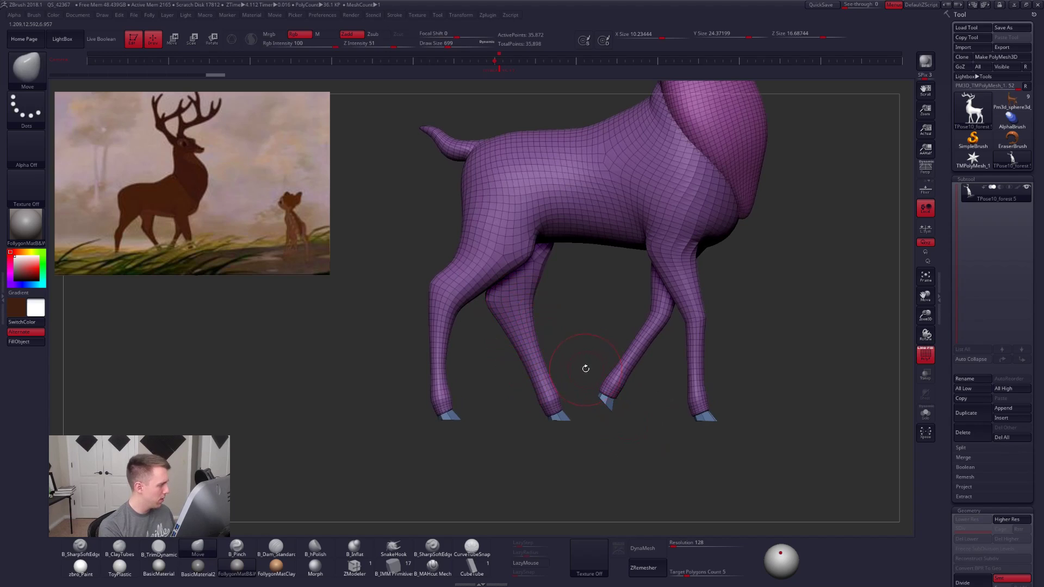
pyautogui.press('ctrl')
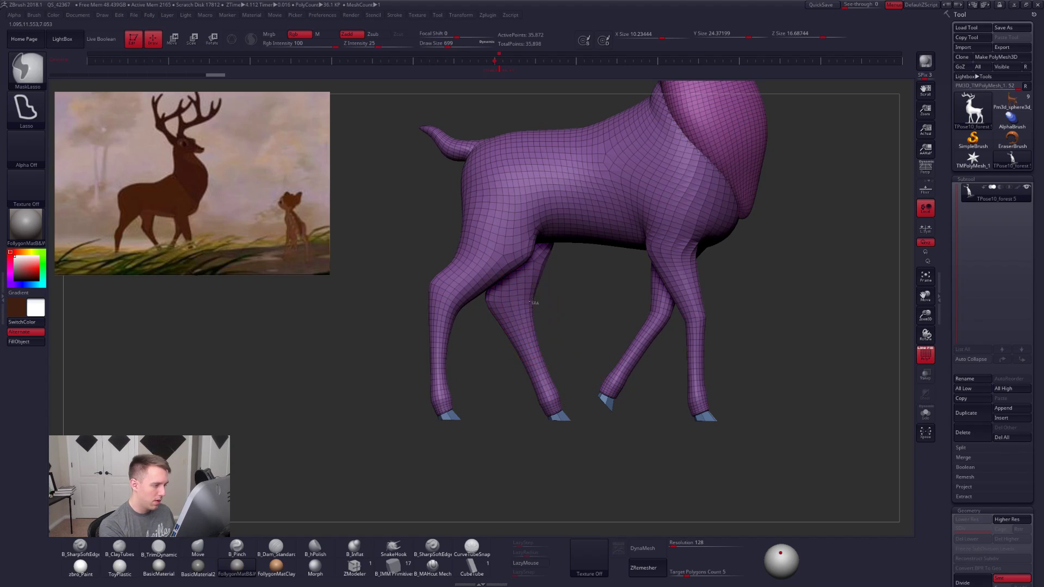
pyautogui.moveTo(494, 306)
pyautogui.keyDown('ctrl'); pyautogui.mouseDown()
pyautogui.moveTo(520, 436)
pyautogui.moveTo(585, 439)
pyautogui.mouseUp(); pyautogui.keyUp('ctrl')
pyautogui.keyDown('ctrl'); pyautogui.click(593, 445); pyautogui.keyUp('ctrl')
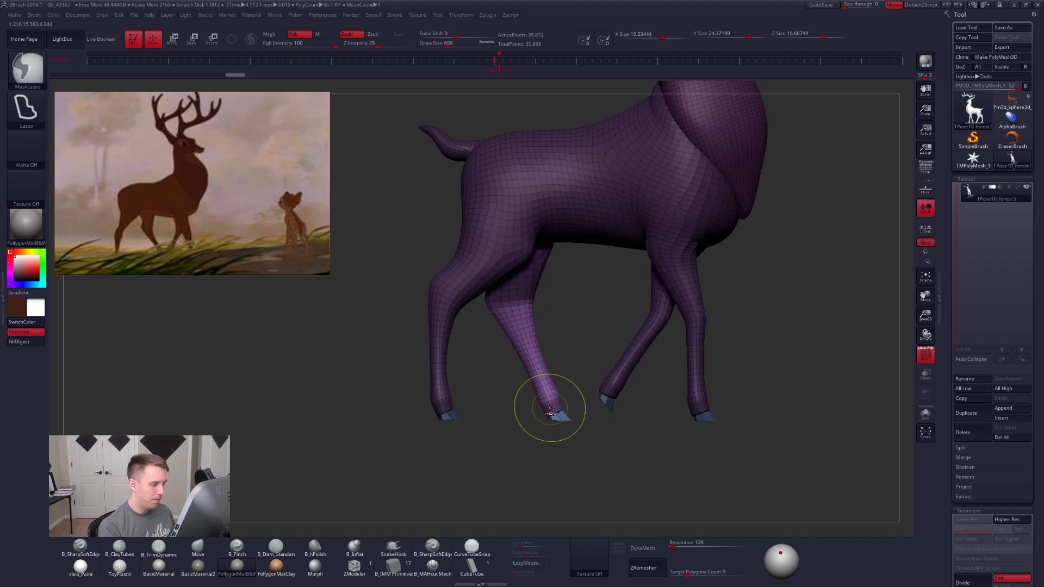
# Step: Rotate the unmasked left hind lower leg from the hock with a transpose line and hide the wireframe
pyautogui.press('r')
pyautogui.moveTo(509, 302)
pyautogui.mouseDown()
pyautogui.moveTo(583, 448)
pyautogui.moveTo(637, 422)
pyautogui.moveTo(681, 455)
pyautogui.moveTo(706, 452)
pyautogui.mouseUp()
pyautogui.hotkey('shift', 'f')
pyautogui.press('q')
# Step: Turn on perspective to inspect the whole deer's pose, and unhide the base
pyautogui.click(925, 168)
pyautogui.moveTo(849, 305)
pyautogui.mouseDown()
pyautogui.moveTo(718, 425)
pyautogui.moveTo(735, 417)
pyautogui.moveTo(706, 427)
pyautogui.moveTo(689, 447)
pyautogui.moveTo(698, 453)
pyautogui.mouseUp()
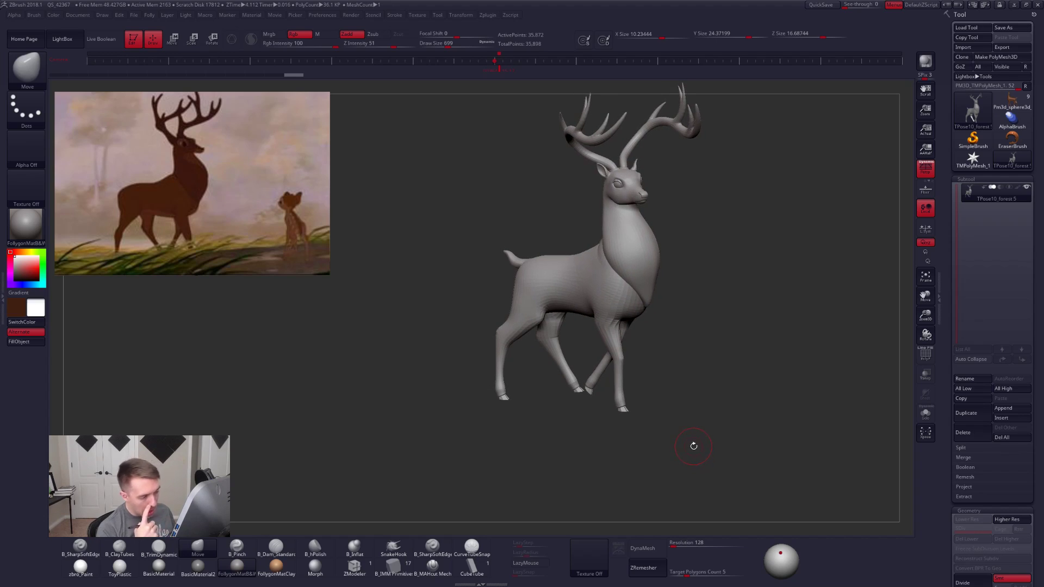
pyautogui.moveTo(694, 446); pyautogui.dragTo(642, 426)
pyautogui.keyDown('ctrl'); pyautogui.keyDown('shift'); pyautogui.click(649, 439); pyautogui.keyUp('shift'); pyautogui.keyUp('ctrl')
pyautogui.keyDown('alt'); pyautogui.moveTo(697, 457); pyautogui.dragTo(674, 448); pyautogui.keyUp('alt')
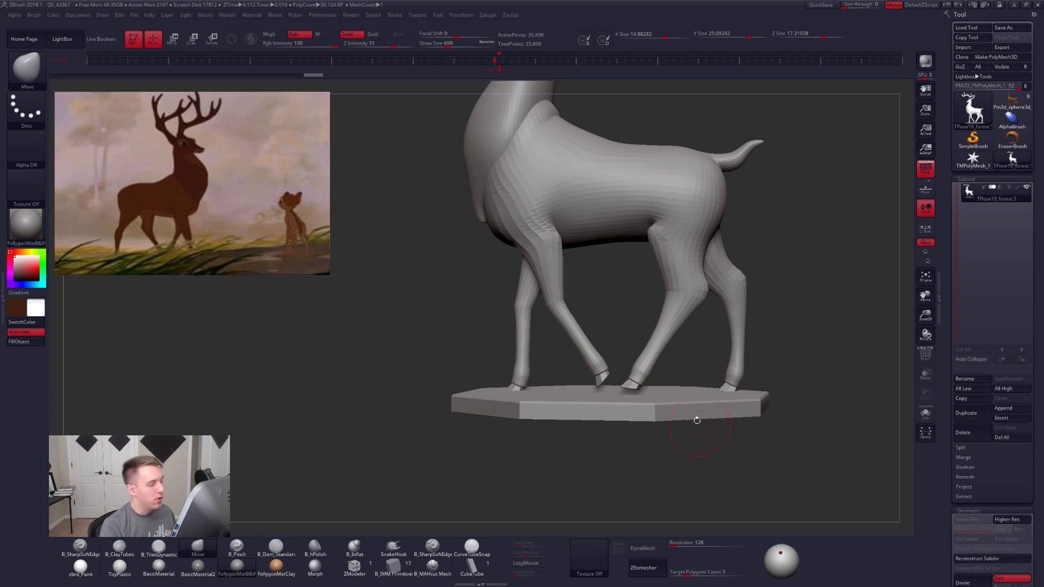
# Step: Turn off perspective, hide the base, and show the polygon wireframe on the deer
pyautogui.click(927, 173)
pyautogui.keyDown('alt'); pyautogui.moveTo(805, 348); pyautogui.dragTo(805, 386); pyautogui.keyUp('alt')
pyautogui.keyDown('ctrl'); pyautogui.keyDown('shift'); pyautogui.click(505, 405); pyautogui.keyUp('shift'); pyautogui.keyUp('ctrl')
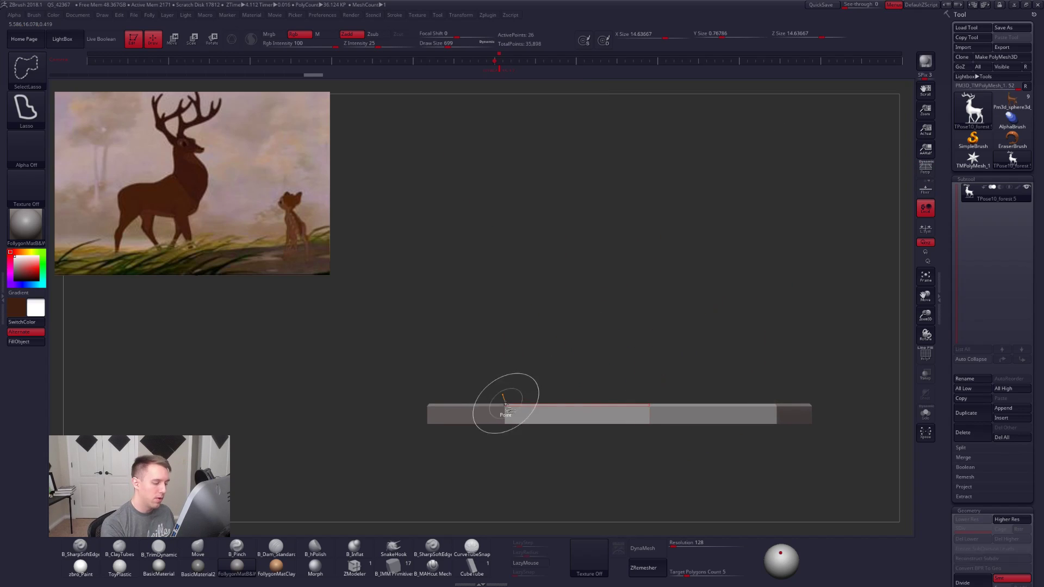
pyautogui.keyDown('ctrl'); pyautogui.keyDown('shift'); pyautogui.click(549, 372); pyautogui.keyUp('shift'); pyautogui.keyUp('ctrl')
pyautogui.hotkey('shift', 'f')
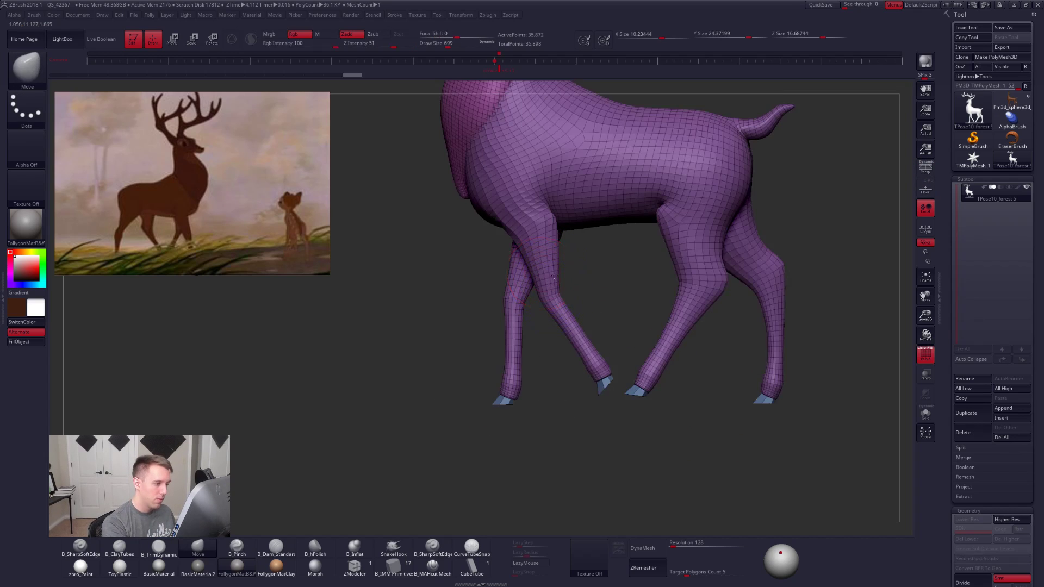
# Step: Isolate the left front leg, mask everything except that leg below the elbow, then unhide the base and turn off the wireframe
pyautogui.moveTo(563, 278)
pyautogui.mouseDown()
pyautogui.moveTo(583, 284)
pyautogui.moveTo(506, 189)
pyautogui.moveTo(530, 363)
pyautogui.moveTo(593, 430)
pyautogui.moveTo(598, 287)
pyautogui.moveTo(612, 244)
pyautogui.moveTo(620, 258)
pyautogui.moveTo(607, 238)
pyautogui.moveTo(609, 261)
pyautogui.moveTo(544, 389)
pyautogui.moveTo(610, 265)
pyautogui.moveTo(631, 270)
pyautogui.moveTo(622, 284)
pyautogui.mouseUp()
pyautogui.press('space')
pyautogui.click(612, 279)
pyautogui.moveTo(579, 247)
pyautogui.keyDown('ctrl'); pyautogui.keyDown('alt'); pyautogui.keyDown('shift'); pyautogui.mouseDown()
pyautogui.moveTo(644, 267)
pyautogui.moveTo(617, 278)
pyautogui.moveTo(609, 353)
pyautogui.moveTo(675, 279)
pyautogui.moveTo(613, 347)
pyautogui.moveTo(609, 304)
pyautogui.moveTo(644, 272)
pyautogui.moveTo(631, 256)
pyautogui.mouseUp(); pyautogui.keyUp('shift'); pyautogui.keyUp('alt'); pyautogui.keyUp('ctrl')
pyautogui.moveTo(647, 304)
pyautogui.mouseDown()
pyautogui.moveTo(622, 321)
pyautogui.moveTo(618, 353)
pyautogui.moveTo(594, 326)
pyautogui.moveTo(597, 339)
pyautogui.moveTo(580, 330)
pyautogui.mouseUp()
pyautogui.keyDown('ctrl'); pyautogui.keyDown('shift'); pyautogui.click(599, 330); pyautogui.keyUp('shift'); pyautogui.keyUp('ctrl')
pyautogui.hotkey('shift', 'f')
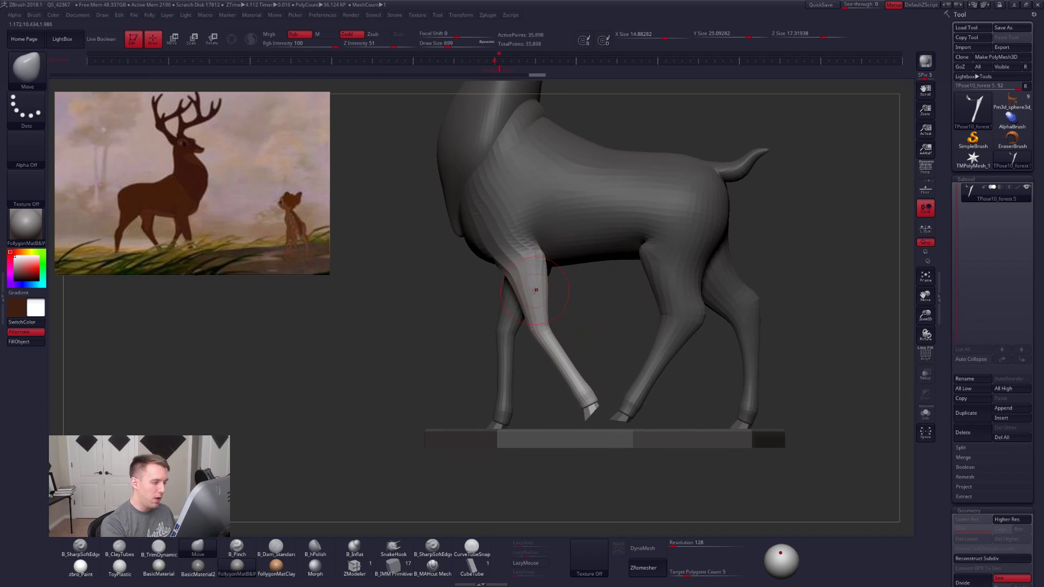
# Step: Rotate the unmasked left front leg from the elbow with a transpose line in side view, and turn on perspective
pyautogui.press('r')
pyautogui.keyDown('alt'); pyautogui.moveTo(605, 470); pyautogui.dragTo(633, 479); pyautogui.keyUp('alt')
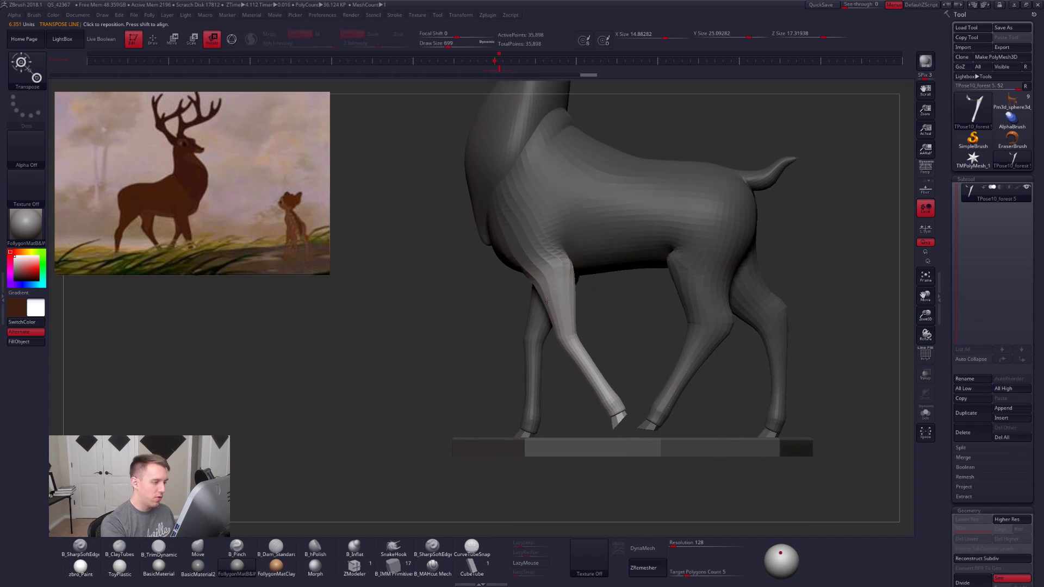
pyautogui.moveTo(551, 265)
pyautogui.mouseDown()
pyautogui.moveTo(618, 422)
pyautogui.moveTo(634, 487)
pyautogui.moveTo(634, 427)
pyautogui.moveTo(623, 419)
pyautogui.moveTo(583, 429)
pyautogui.moveTo(694, 447)
pyautogui.moveTo(745, 423)
pyautogui.mouseUp()
pyautogui.press('q')
pyautogui.click(925, 173)
pyautogui.press('w')
pyautogui.moveTo(675, 430); pyautogui.dragTo(686, 428)
# Step: Draw a transpose line from the left front elbow in front view, adjust the leg's sideways angle, and inspect the pose
pyautogui.press('r')
pyautogui.moveTo(605, 295); pyautogui.dragTo(734, 440)
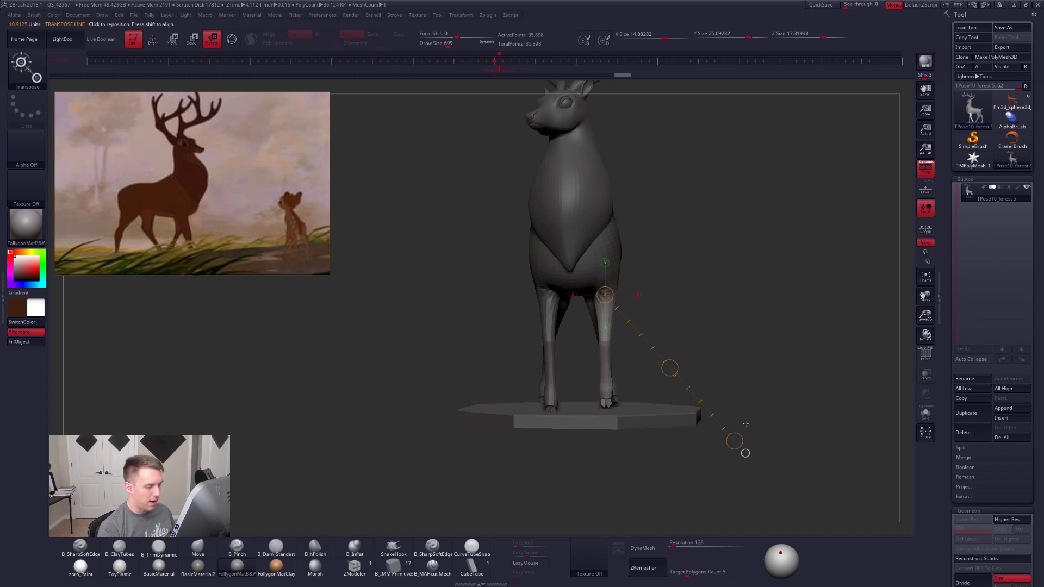
pyautogui.moveTo(760, 418)
pyautogui.mouseDown()
pyautogui.moveTo(718, 455)
pyautogui.moveTo(611, 464)
pyautogui.mouseUp()
pyautogui.press('q')
pyautogui.moveTo(701, 409)
pyautogui.keyDown('alt'); pyautogui.mouseDown()
pyautogui.moveTo(648, 405)
pyautogui.moveTo(567, 355)
pyautogui.mouseUp(); pyautogui.keyUp('alt')
pyautogui.moveTo(569, 320); pyautogui.dragTo(590, 310, button='right')
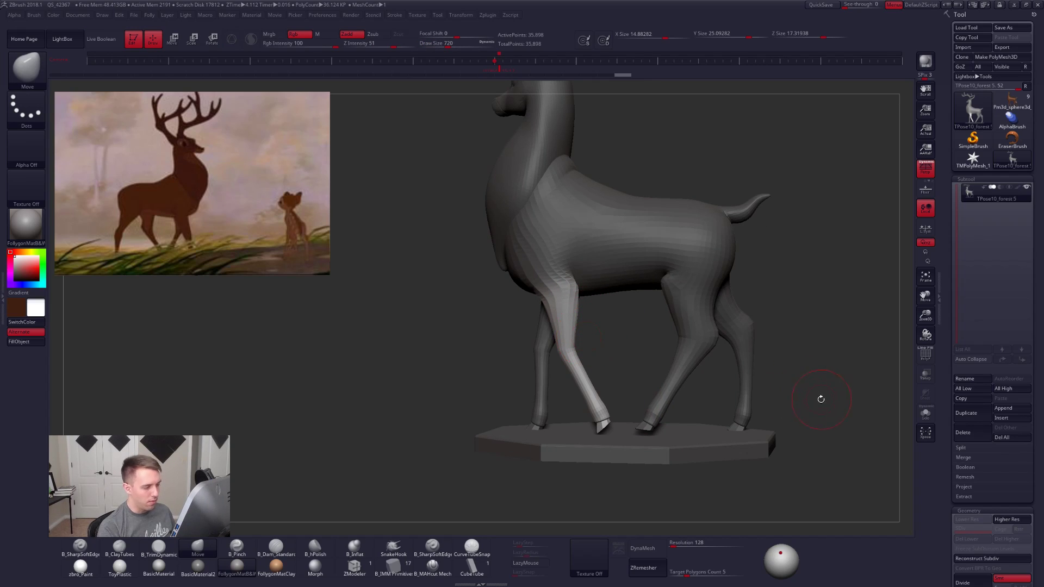
pyautogui.keyDown('alt'); pyautogui.moveTo(822, 400); pyautogui.dragTo(783, 388); pyautogui.keyUp('alt')
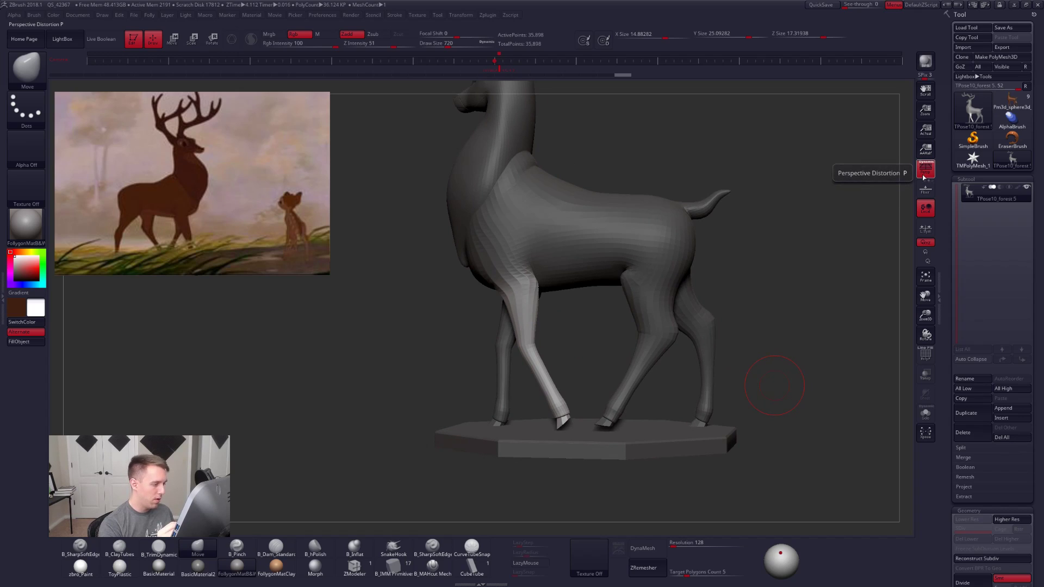
# Step: Turn off perspective, clear the leg mask, and hide the base
pyautogui.click(926, 171)
pyautogui.keyDown('ctrl'); pyautogui.click(566, 321); pyautogui.keyUp('ctrl')
pyautogui.moveTo(566, 321)
pyautogui.mouseDown()
pyautogui.moveTo(565, 335)
pyautogui.moveTo(699, 379)
pyautogui.mouseUp()
pyautogui.moveTo(699, 451)
pyautogui.keyDown('alt'); pyautogui.mouseDown()
pyautogui.moveTo(724, 407)
pyautogui.moveTo(750, 433)
pyautogui.moveTo(731, 408)
pyautogui.moveTo(783, 376)
pyautogui.mouseUp(); pyautogui.keyUp('alt')
pyautogui.keyDown('ctrl'); pyautogui.keyDown('shift'); pyautogui.click(762, 394); pyautogui.keyUp('shift'); pyautogui.keyUp('ctrl')
pyautogui.keyDown('ctrl'); pyautogui.keyDown('shift'); pyautogui.click(734, 419); pyautogui.keyUp('shift'); pyautogui.keyUp('ctrl')
# Step: Mask everything except the right front leg below the elbow using an inverted lasso mask, and unhide the base
pyautogui.moveTo(731, 424)
pyautogui.keyDown('alt'); pyautogui.mouseDown()
pyautogui.moveTo(664, 392)
pyautogui.moveTo(560, 381)
pyautogui.mouseUp(); pyautogui.keyUp('alt')
pyautogui.keyDown('alt'); pyautogui.moveTo(718, 403); pyautogui.dragTo(734, 438); pyautogui.keyUp('alt')
pyautogui.keyDown('alt'); pyautogui.moveTo(669, 430); pyautogui.dragTo(805, 432); pyautogui.keyUp('alt')
pyautogui.keyDown('alt'); pyautogui.moveTo(594, 330); pyautogui.dragTo(625, 323); pyautogui.keyUp('alt')
pyautogui.moveTo(660, 300)
pyautogui.keyDown('alt'); pyautogui.mouseDown()
pyautogui.moveTo(626, 321)
pyautogui.moveTo(640, 336)
pyautogui.mouseUp(); pyautogui.keyUp('alt')
pyautogui.moveTo(645, 281)
pyautogui.keyDown('ctrl'); pyautogui.mouseDown()
pyautogui.moveTo(619, 278)
pyautogui.moveTo(653, 451)
pyautogui.moveTo(647, 305)
pyautogui.mouseUp(); pyautogui.keyUp('ctrl')
pyautogui.moveTo(655, 368); pyautogui.dragTo(607, 337)
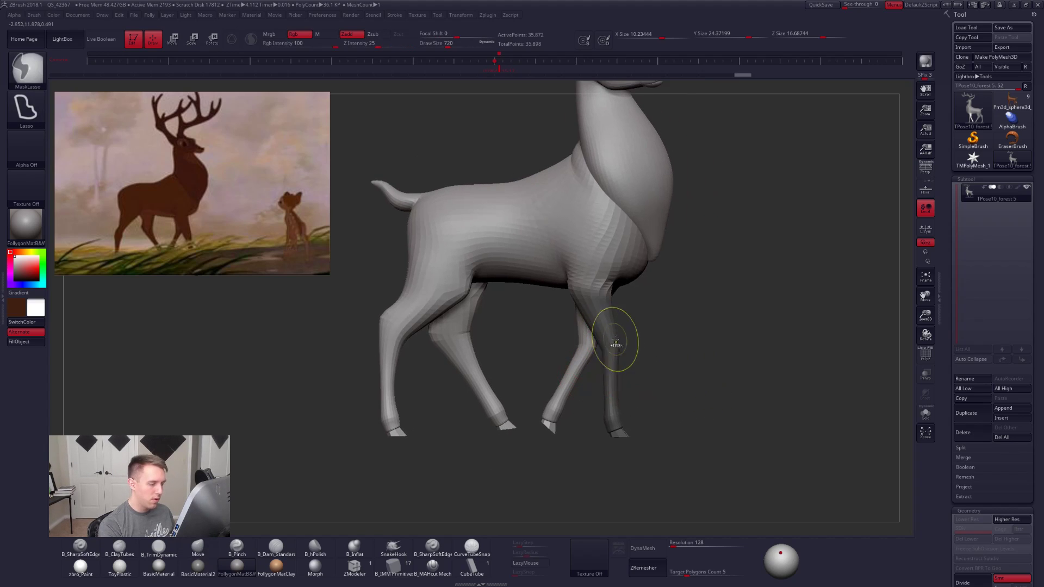
pyautogui.keyDown('ctrl'); pyautogui.click(623, 362); pyautogui.keyUp('ctrl')
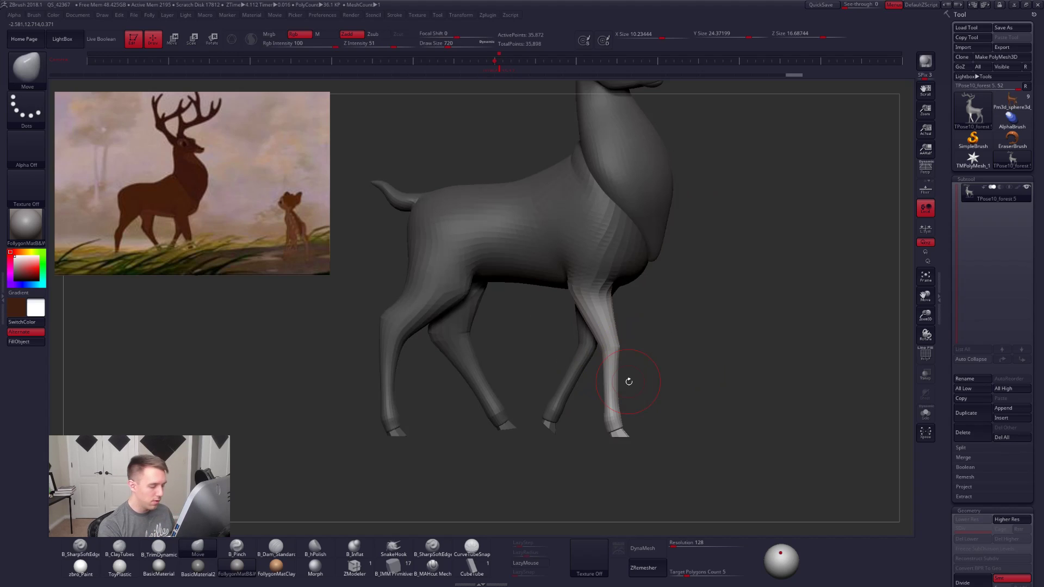
pyautogui.keyDown('ctrl'); pyautogui.keyDown('shift'); pyautogui.click(661, 348); pyautogui.keyUp('shift'); pyautogui.keyUp('ctrl')
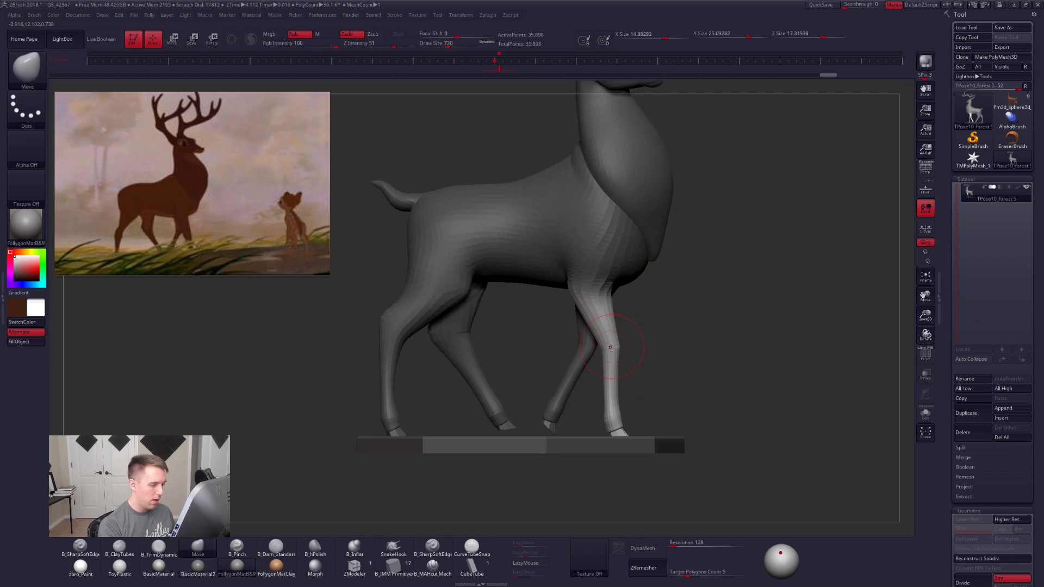
# Step: Rotate the unmasked right front leg from the elbow with transpose lines in both side and front views
pyautogui.keyDown('alt'); pyautogui.moveTo(611, 347); pyautogui.dragTo(612, 317, button='right'); pyautogui.keyUp('alt')
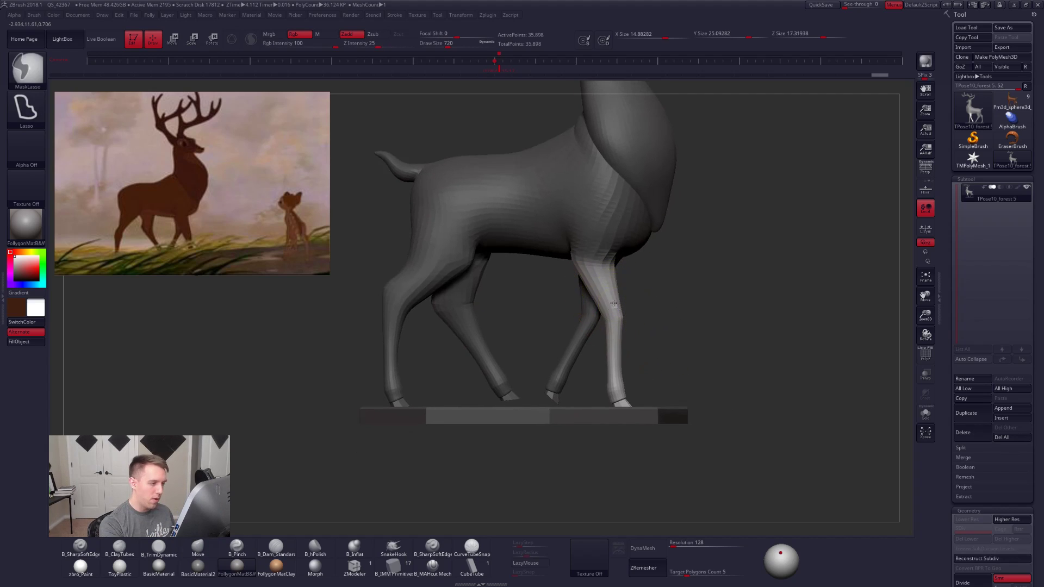
pyautogui.press('r')
pyautogui.moveTo(593, 262); pyautogui.dragTo(736, 415)
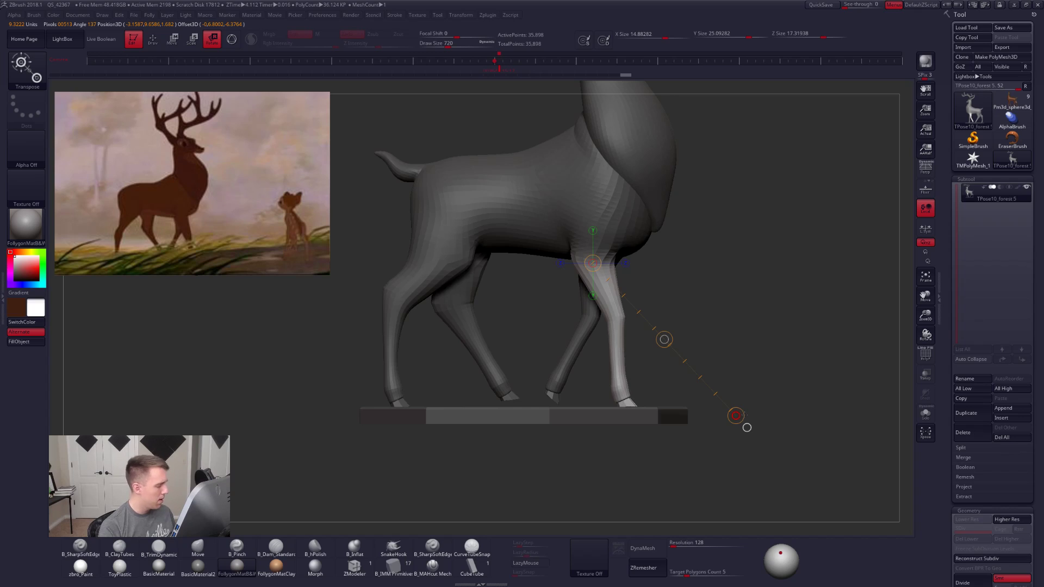
pyautogui.press('q')
pyautogui.moveTo(740, 424)
pyautogui.mouseDown()
pyautogui.moveTo(664, 397)
pyautogui.moveTo(601, 341)
pyautogui.moveTo(595, 354)
pyautogui.mouseUp()
pyautogui.press('r')
pyautogui.moveTo(602, 265)
pyautogui.mouseDown()
pyautogui.moveTo(606, 459)
pyautogui.moveTo(637, 459)
pyautogui.moveTo(641, 493)
pyautogui.moveTo(647, 445)
pyautogui.mouseUp()
pyautogui.press('q')
pyautogui.moveTo(611, 369)
pyautogui.keyDown('alt'); pyautogui.mouseDown()
pyautogui.moveTo(626, 381)
pyautogui.moveTo(644, 345)
pyautogui.mouseUp(); pyautogui.keyUp('alt')
# Step: Mask everything except the right front hoof and reposition the hoof with a transpose move line in front view
pyautogui.press('w')
pyautogui.keyDown('ctrl'); pyautogui.click(610, 386); pyautogui.keyUp('ctrl')
pyautogui.moveTo(612, 384); pyautogui.dragTo(615, 349)
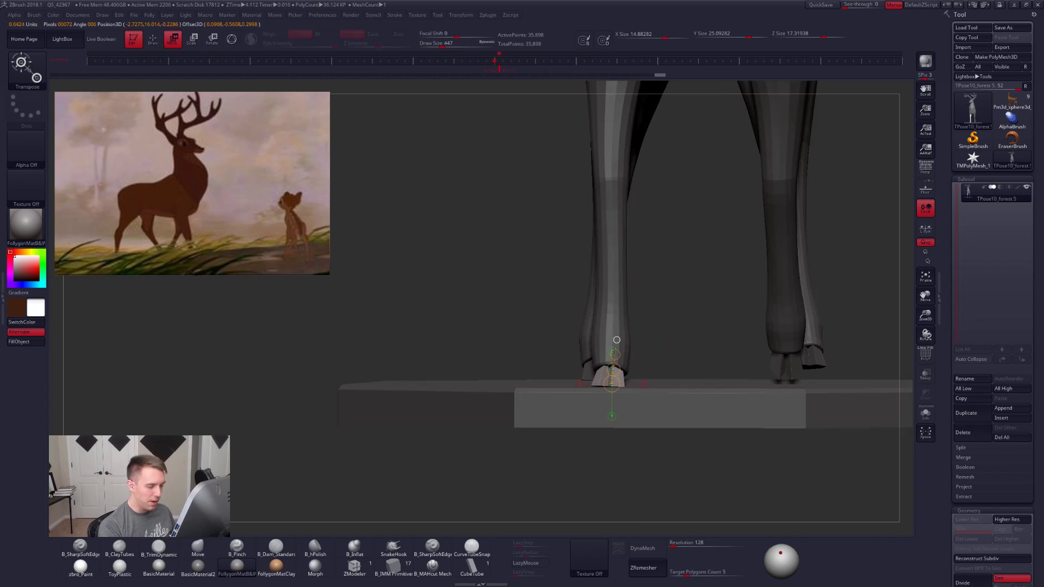
pyautogui.keyDown('ctrl'); pyautogui.moveTo(617, 356); pyautogui.dragTo(620, 369, button='right'); pyautogui.keyUp('ctrl')
pyautogui.moveTo(599, 354); pyautogui.dragTo(598, 494)
# Step: Rotate the right front hoof in side view so its sole sits flat on the base
pyautogui.press('q')
pyautogui.moveTo(608, 424)
pyautogui.mouseDown(button='right')
pyautogui.moveTo(643, 389)
pyautogui.moveTo(618, 392)
pyautogui.moveTo(681, 379)
pyautogui.moveTo(615, 372)
pyautogui.mouseUp(button='right')
pyautogui.press('r')
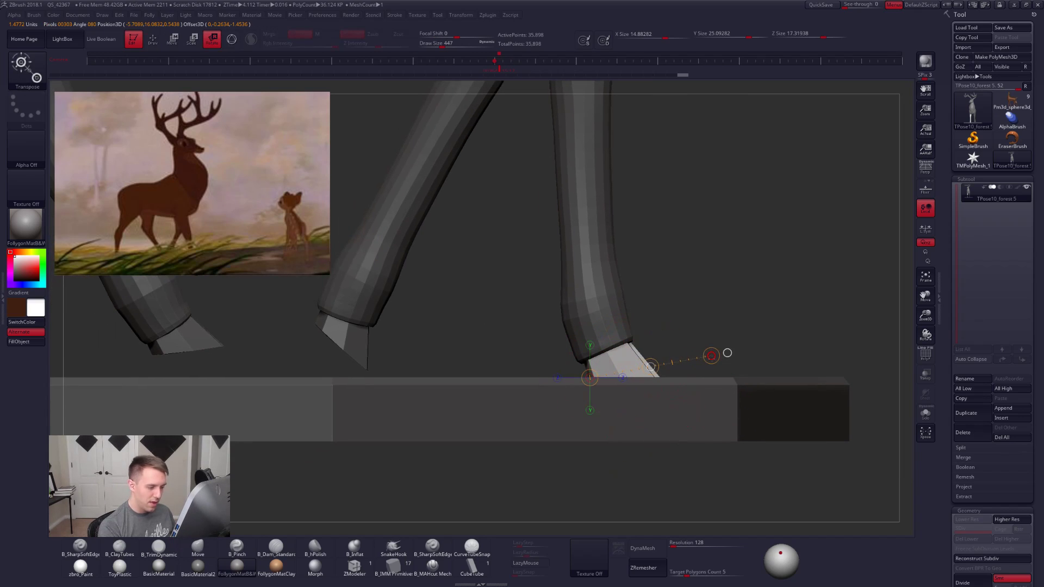
pyautogui.press('q')
pyautogui.moveTo(680, 351)
pyautogui.mouseDown(button='right')
pyautogui.moveTo(625, 350)
pyautogui.moveTo(693, 358)
pyautogui.moveTo(667, 436)
pyautogui.moveTo(702, 443)
pyautogui.mouseUp(button='right')
# Step: Clear the hoof mask, hide the base, and set the Move brush's draw size to 636
pyautogui.keyDown('ctrl'); pyautogui.moveTo(626, 413); pyautogui.dragTo(571, 408, button='right'); pyautogui.keyUp('ctrl')
pyautogui.keyDown('ctrl'); pyautogui.keyDown('shift'); pyautogui.click(571, 408); pyautogui.keyUp('shift'); pyautogui.keyUp('ctrl')
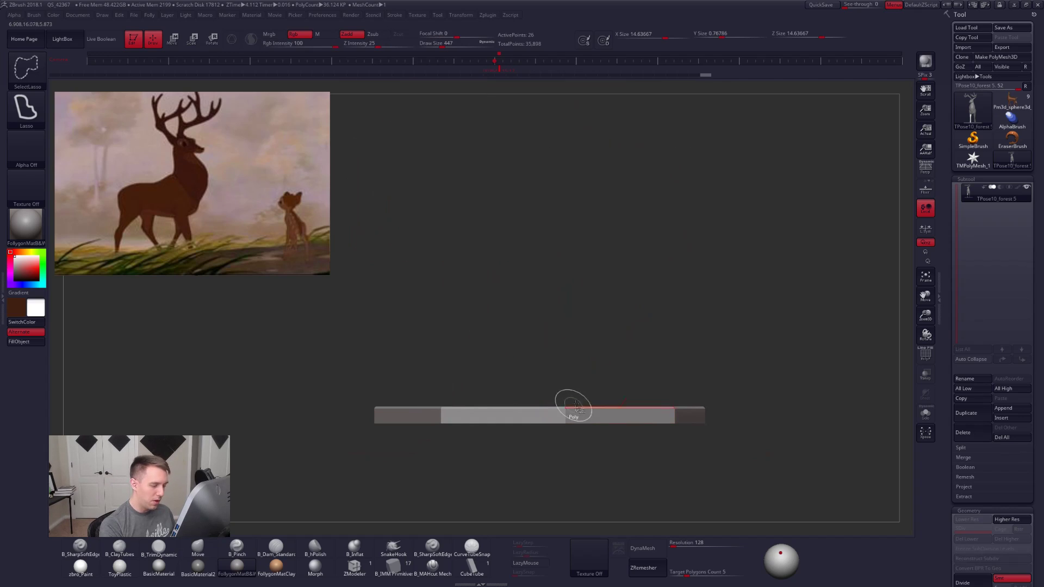
pyautogui.keyDown('ctrl'); pyautogui.keyDown('shift'); pyautogui.click(674, 341); pyautogui.keyUp('shift'); pyautogui.keyUp('ctrl')
pyautogui.moveTo(675, 341); pyautogui.dragTo(595, 326, button='right')
pyautogui.moveTo(613, 308); pyautogui.dragTo(651, 308)
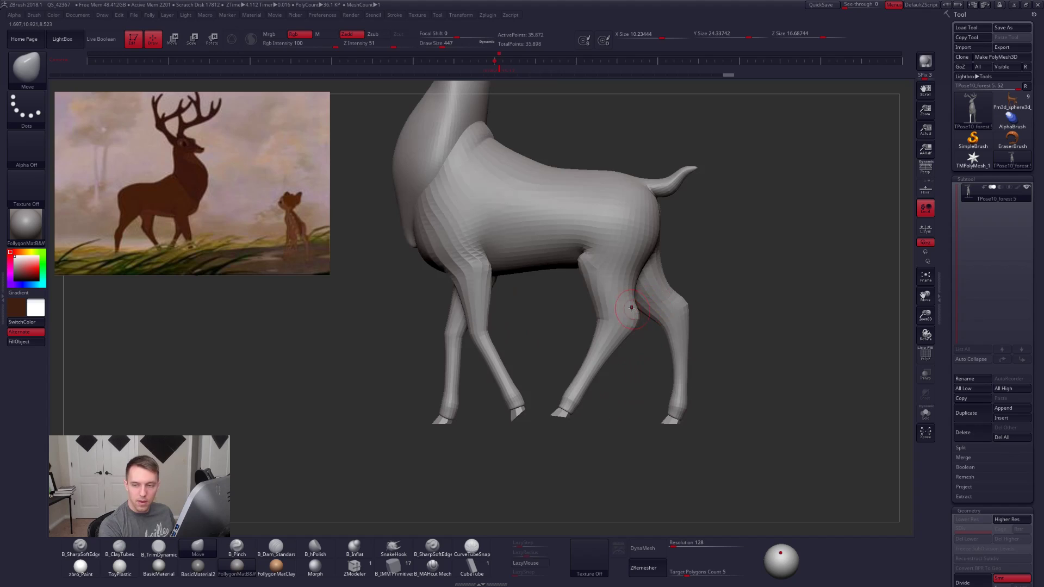
pyautogui.press(']')
pyautogui.keyDown('alt'); pyautogui.moveTo(591, 345); pyautogui.dragTo(615, 341, button='right'); pyautogui.keyUp('alt')
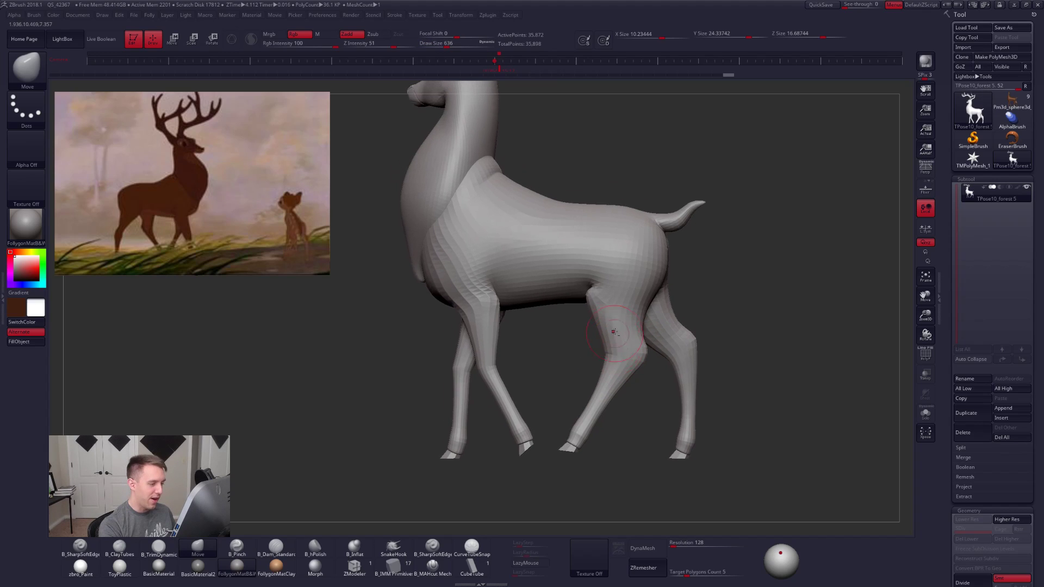
# Step: Isolate the left hind leg with selection lassos, mask it from the lower thigh down, and unhide the full model
pyautogui.moveTo(560, 391)
pyautogui.keyDown('ctrl'); pyautogui.keyDown('shift'); pyautogui.mouseDown()
pyautogui.moveTo(550, 481)
pyautogui.moveTo(641, 391)
pyautogui.moveTo(659, 310)
pyautogui.moveTo(592, 306)
pyautogui.moveTo(578, 324)
pyautogui.mouseUp(); pyautogui.keyUp('shift'); pyautogui.keyUp('ctrl')
pyautogui.moveTo(536, 356)
pyautogui.mouseDown(button='right')
pyautogui.moveTo(604, 346)
pyautogui.moveTo(584, 296)
pyautogui.moveTo(586, 329)
pyautogui.mouseUp(button='right')
pyautogui.hotkey('shift', 'f')
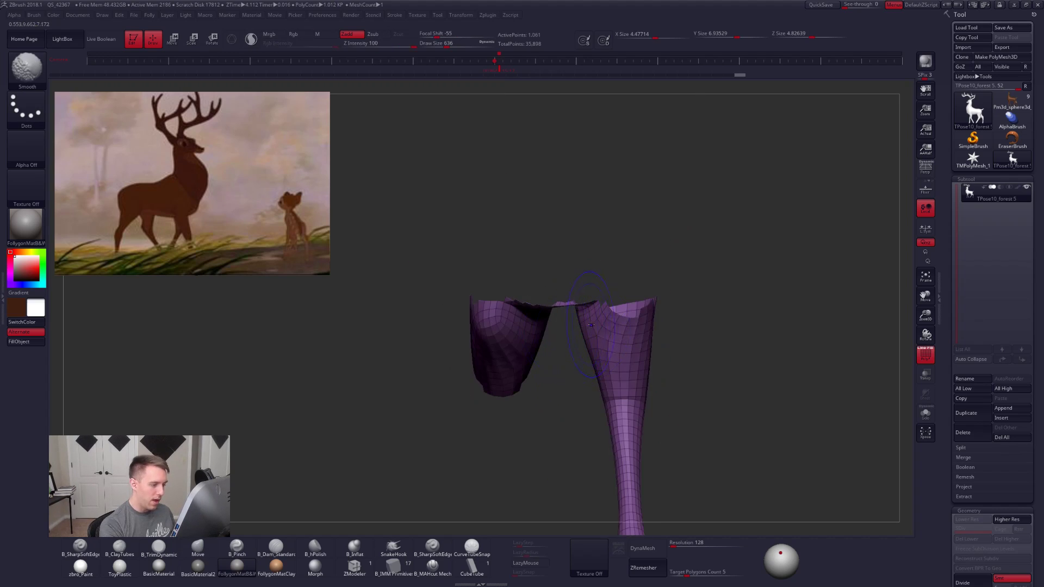
pyautogui.hotkey('shift', 'f')
pyautogui.moveTo(572, 315)
pyautogui.keyDown('ctrl'); pyautogui.keyDown('alt'); pyautogui.keyDown('shift'); pyautogui.mouseDown()
pyautogui.moveTo(685, 279)
pyautogui.moveTo(413, 314)
pyautogui.moveTo(569, 314)
pyautogui.mouseUp(); pyautogui.keyUp('shift'); pyautogui.keyUp('alt'); pyautogui.keyUp('ctrl')
pyautogui.moveTo(604, 376)
pyautogui.keyDown('ctrl'); pyautogui.mouseDown(button='right')
pyautogui.moveTo(601, 345)
pyautogui.moveTo(601, 364)
pyautogui.mouseUp(button='right'); pyautogui.keyUp('ctrl')
pyautogui.keyDown('ctrl'); pyautogui.click(651, 362); pyautogui.keyUp('ctrl')
pyautogui.keyDown('ctrl'); pyautogui.keyDown('shift'); pyautogui.click(647, 357); pyautogui.keyUp('shift'); pyautogui.keyUp('ctrl')
pyautogui.moveTo(683, 355); pyautogui.dragTo(634, 361, button='right')
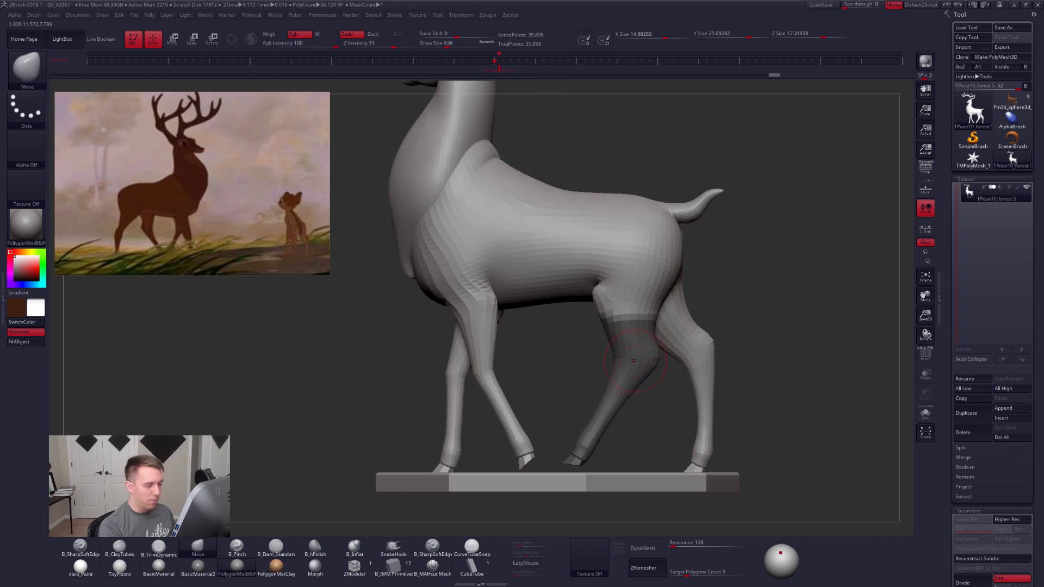
# Step: Blur the left hind leg's mask edge and invert the mask so only that leg stays editable
pyautogui.keyDown('ctrl'); pyautogui.click(655, 374); pyautogui.keyUp('ctrl')
pyautogui.keyDown('ctrl'); pyautogui.click(640, 370); pyautogui.keyUp('ctrl')
pyautogui.keyDown('ctrl'); pyautogui.click(640, 370); pyautogui.keyUp('ctrl')
pyautogui.keyDown('ctrl'); pyautogui.click(650, 395); pyautogui.keyUp('ctrl')
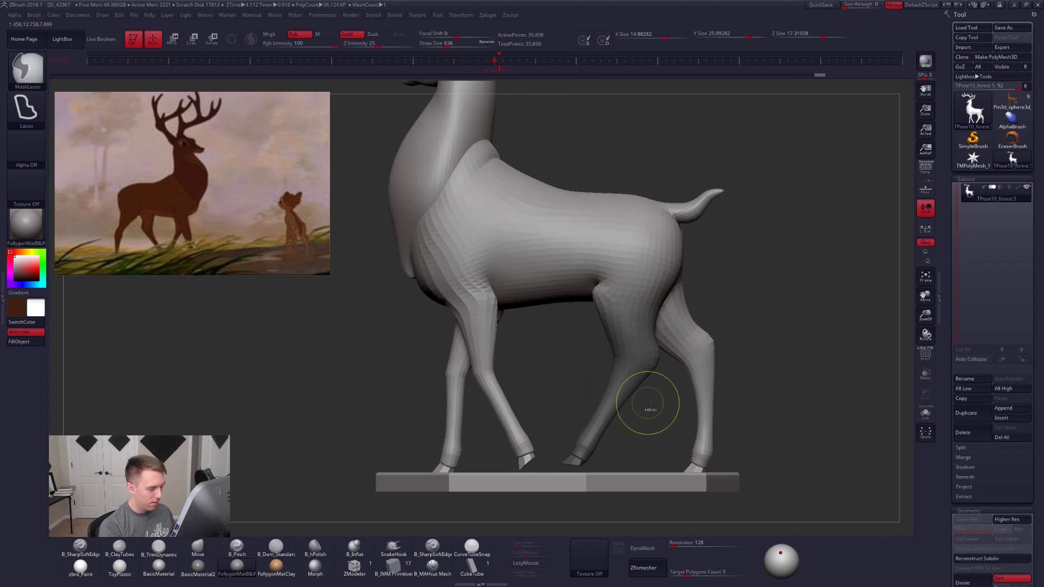
pyautogui.hotkey('ctrl', 'i')
# Step: Rotate the unmasked left hind leg from the upper thigh with a transpose line so its hoof meets the base
pyautogui.press('r')
pyautogui.keyDown('ctrl'); pyautogui.moveTo(634, 297); pyautogui.dragTo(636, 277, button='right'); pyautogui.keyUp('ctrl')
pyautogui.moveTo(635, 297); pyautogui.dragTo(630, 308)
pyautogui.moveTo(575, 415); pyautogui.dragTo(673, 447)
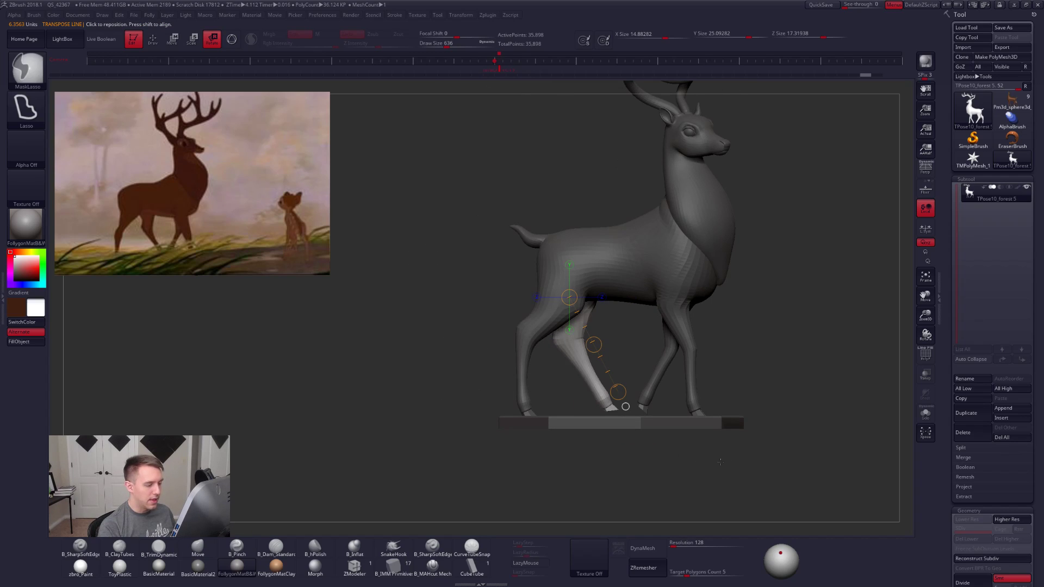
pyautogui.press('q')
pyautogui.moveTo(746, 434)
pyautogui.mouseDown()
pyautogui.moveTo(722, 444)
pyautogui.moveTo(720, 476)
pyautogui.moveTo(760, 419)
pyautogui.moveTo(543, 366)
pyautogui.moveTo(617, 363)
pyautogui.moveTo(566, 373)
pyautogui.mouseUp()
# Step: Clear the hind leg mask and set the Move brush's draw size to 160
pyautogui.keyDown('ctrl'); pyautogui.moveTo(565, 373); pyautogui.dragTo(615, 359, button='right'); pyautogui.keyUp('ctrl')
pyautogui.press('space')
pyautogui.moveTo(617, 359)
pyautogui.mouseDown()
pyautogui.moveTo(608, 357)
pyautogui.moveTo(638, 354)
pyautogui.mouseUp()
pyautogui.press('space')
pyautogui.moveTo(631, 355)
pyautogui.mouseDown(button='right')
pyautogui.moveTo(603, 359)
pyautogui.moveTo(688, 404)
pyautogui.moveTo(723, 467)
pyautogui.moveTo(754, 452)
pyautogui.moveTo(711, 492)
pyautogui.moveTo(723, 478)
pyautogui.moveTo(706, 445)
pyautogui.mouseUp(button='right')
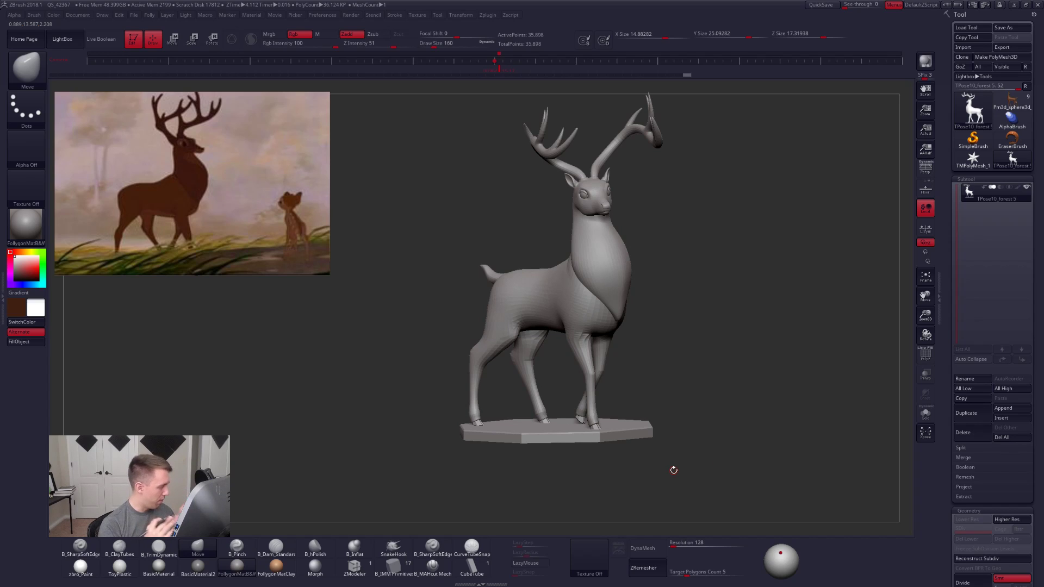
# Step: Show the wireframe and mask everything except the left front leg below the knee with an inverted lasso mask
pyautogui.moveTo(600, 391); pyautogui.dragTo(571, 384, button='right')
pyautogui.keyDown('alt'); pyautogui.moveTo(500, 361); pyautogui.dragTo(583, 357, button='right'); pyautogui.keyUp('alt')
pyautogui.hotkey('shift', 'f')
pyautogui.moveTo(581, 342)
pyautogui.keyDown('ctrl'); pyautogui.mouseDown()
pyautogui.moveTo(555, 346)
pyautogui.moveTo(577, 446)
pyautogui.moveTo(602, 463)
pyautogui.moveTo(643, 431)
pyautogui.mouseUp(); pyautogui.keyUp('ctrl')
pyautogui.keyDown('alt'); pyautogui.moveTo(628, 378); pyautogui.dragTo(639, 345, button='right'); pyautogui.keyUp('alt')
pyautogui.keyDown('ctrl'); pyautogui.click(638, 344); pyautogui.keyUp('ctrl')
# Step: Rotate the left front lower leg slightly forward from the knee with a transpose line, then clear the mask
pyautogui.press('r')
pyautogui.moveTo(576, 306)
pyautogui.mouseDown()
pyautogui.moveTo(670, 382)
pyautogui.moveTo(653, 382)
pyautogui.mouseUp()
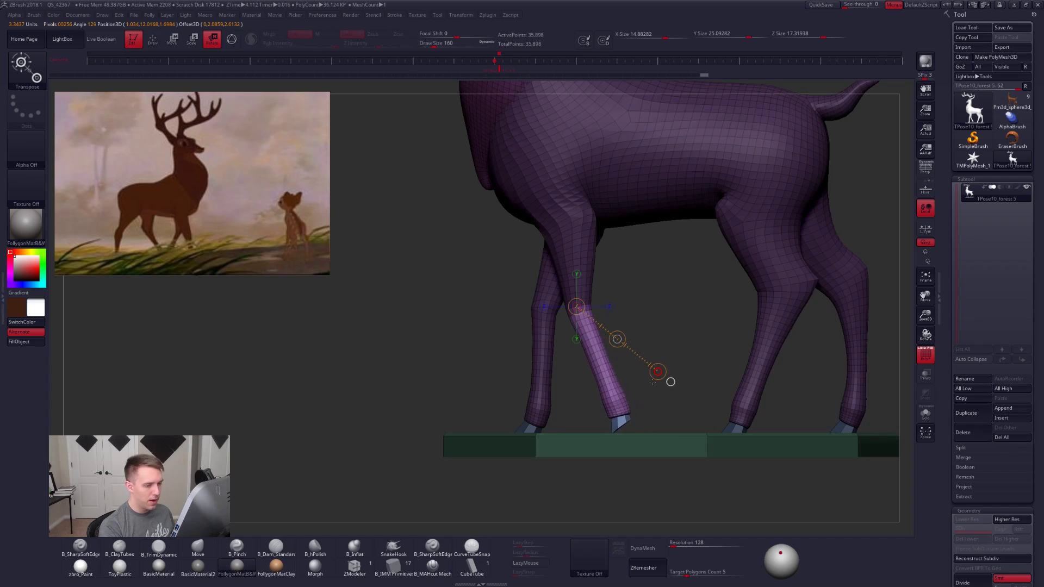
pyautogui.moveTo(652, 382); pyautogui.dragTo(648, 383)
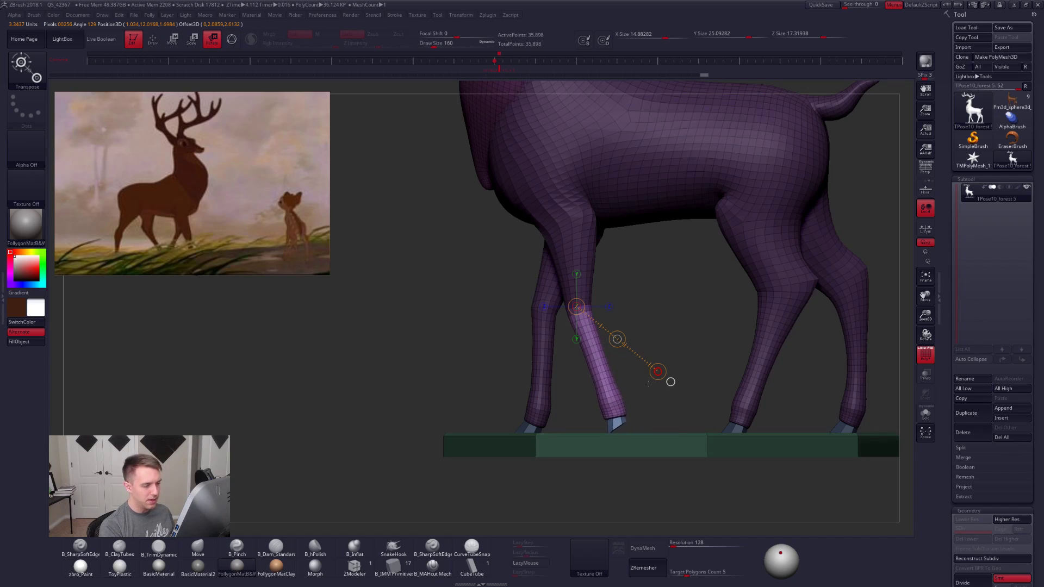
pyautogui.press('q')
pyautogui.moveTo(582, 272); pyautogui.dragTo(624, 297, button='right')
pyautogui.moveTo(659, 429); pyautogui.dragTo(622, 417, button='right')
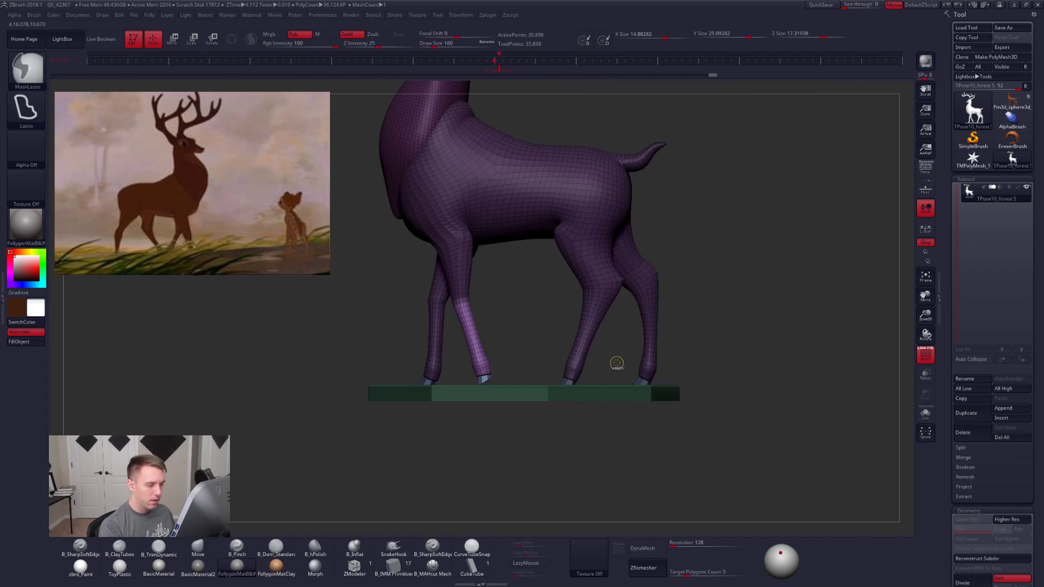
pyautogui.keyDown('ctrl'); pyautogui.moveTo(616, 364); pyautogui.dragTo(625, 377); pyautogui.keyUp('ctrl')
# Step: Set the Move brush's draw size to 930 and hide the base
pyautogui.press('space')
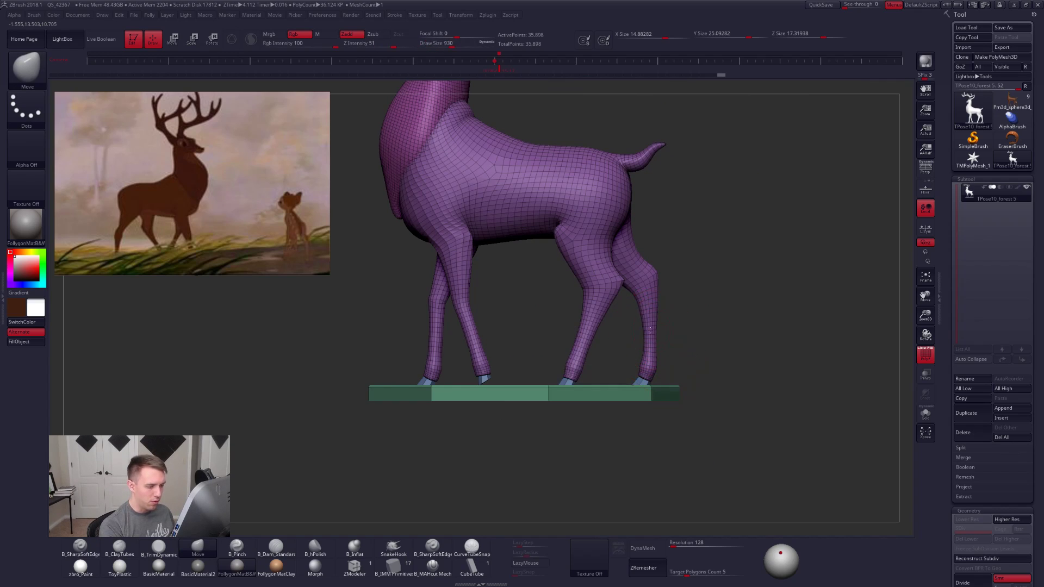
pyautogui.keyDown('alt'); pyautogui.moveTo(479, 318); pyautogui.dragTo(522, 381, button='right'); pyautogui.keyUp('alt')
pyautogui.keyDown('ctrl'); pyautogui.keyDown('shift'); pyautogui.click(509, 406); pyautogui.keyUp('shift'); pyautogui.keyUp('ctrl')
pyautogui.keyDown('ctrl'); pyautogui.keyDown('shift'); pyautogui.click(566, 300); pyautogui.keyUp('shift'); pyautogui.keyUp('ctrl')
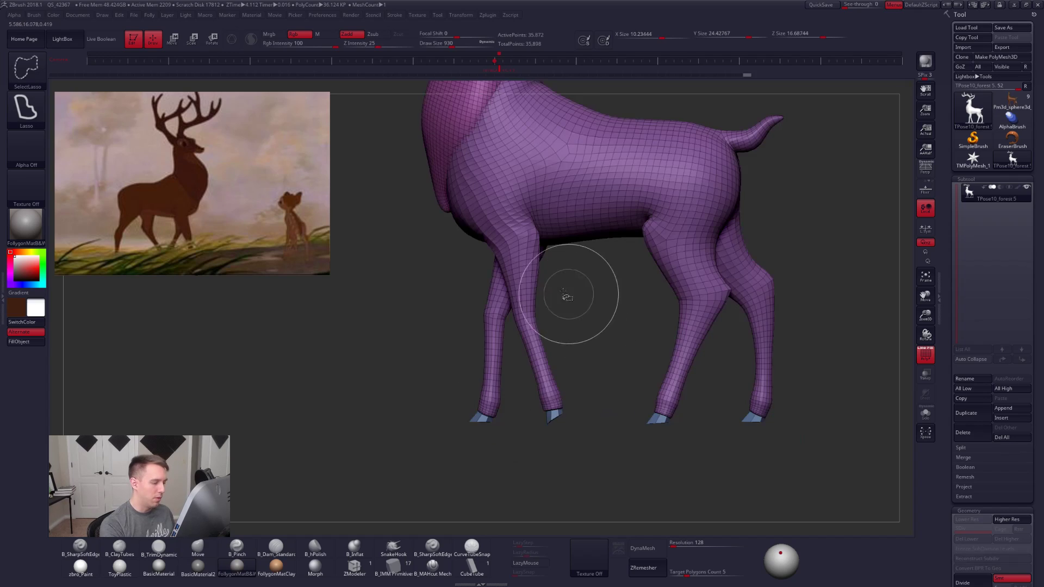
# Step: Isolate the whole left front leg, mask the rest of the deer, and unhide the full model
pyautogui.moveTo(565, 272)
pyautogui.keyDown('ctrl'); pyautogui.keyDown('shift'); pyautogui.mouseDown()
pyautogui.moveTo(438, 454)
pyautogui.moveTo(549, 212)
pyautogui.mouseUp(); pyautogui.keyUp('shift'); pyautogui.keyUp('ctrl')
pyautogui.moveTo(567, 314)
pyautogui.mouseDown()
pyautogui.moveTo(544, 241)
pyautogui.moveTo(551, 254)
pyautogui.mouseUp()
pyautogui.moveTo(562, 210)
pyautogui.keyDown('ctrl'); pyautogui.keyDown('shift'); pyautogui.mouseDown()
pyautogui.moveTo(495, 368)
pyautogui.moveTo(566, 228)
pyautogui.mouseUp(); pyautogui.keyUp('shift'); pyautogui.keyUp('ctrl')
pyautogui.moveTo(564, 373)
pyautogui.mouseDown()
pyautogui.moveTo(587, 312)
pyautogui.moveTo(625, 365)
pyautogui.mouseUp()
pyautogui.keyDown('ctrl'); pyautogui.click(597, 319); pyautogui.keyUp('ctrl')
pyautogui.keyDown('ctrl'); pyautogui.keyDown('shift'); pyautogui.click(597, 319); pyautogui.keyUp('shift'); pyautogui.keyUp('ctrl')
pyautogui.keyDown('ctrl'); pyautogui.click(583, 328); pyautogui.keyUp('ctrl')
# Step: Rotate the left front leg slightly forward from the elbow and nudge it down toward the base with a transpose line
pyautogui.press('r')
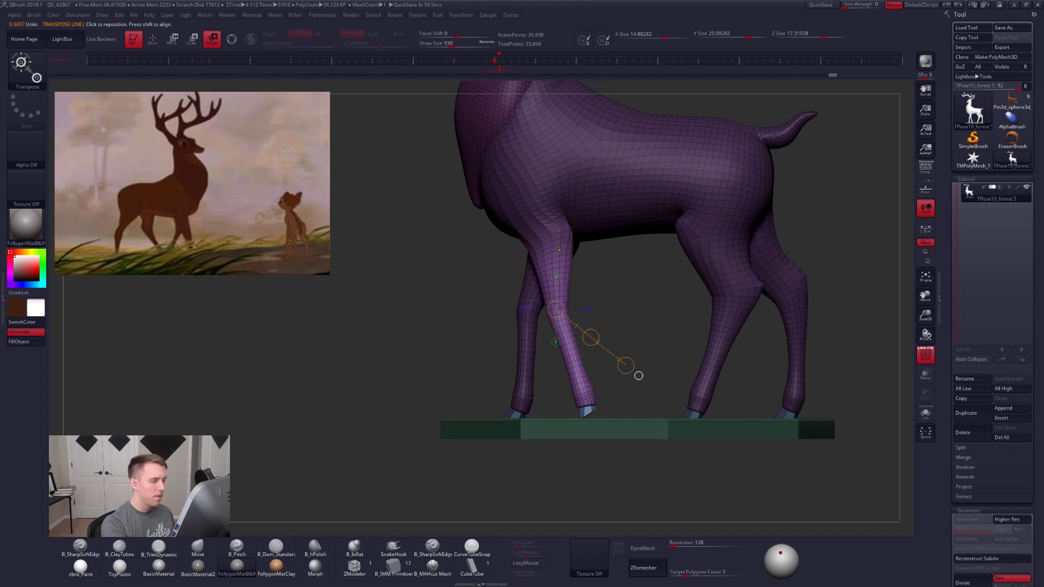
pyautogui.moveTo(550, 232)
pyautogui.mouseDown()
pyautogui.moveTo(606, 493)
pyautogui.moveTo(593, 483)
pyautogui.mouseUp()
pyautogui.press('w')
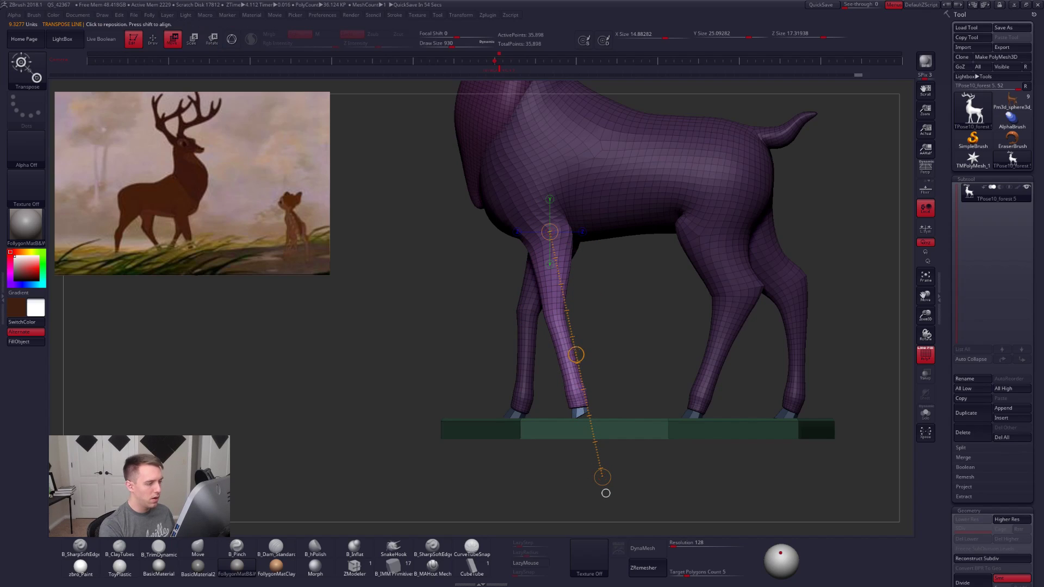
pyautogui.moveTo(576, 355); pyautogui.dragTo(577, 359)
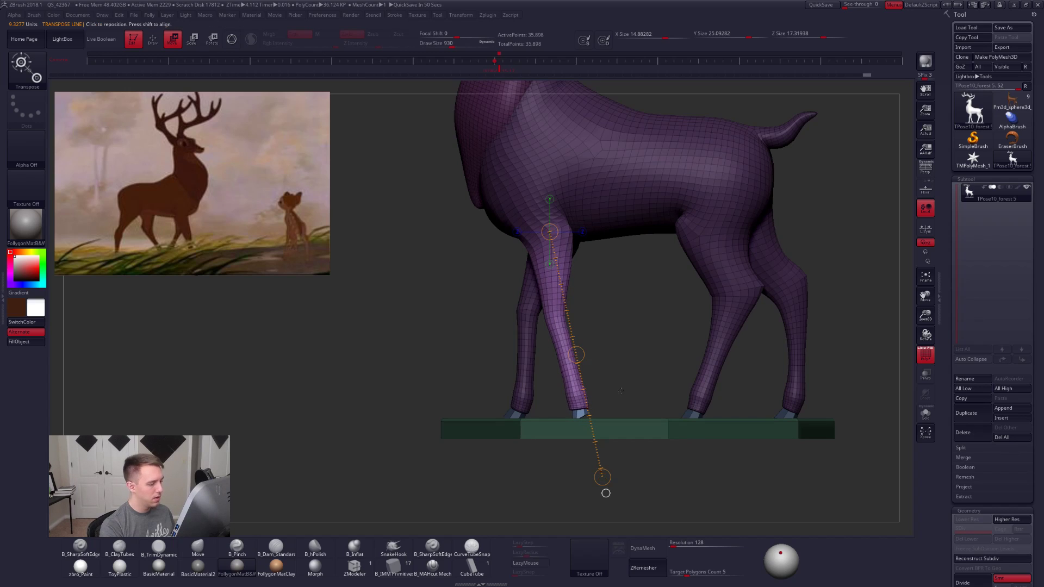
pyautogui.moveTo(604, 492); pyautogui.dragTo(689, 464)
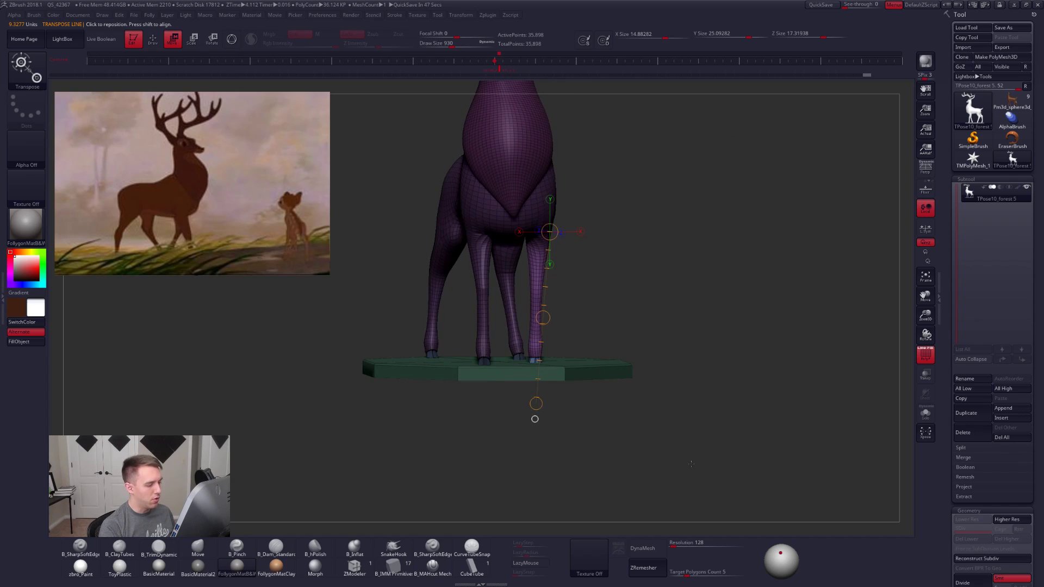
# Step: Hide the wireframe, return to the Move brush, and set its draw size to 1166
pyautogui.hotkey('shift', 'f')
pyautogui.press('q')
pyautogui.press('space')
pyautogui.moveTo(569, 283); pyautogui.dragTo(620, 312)
pyautogui.press('space')
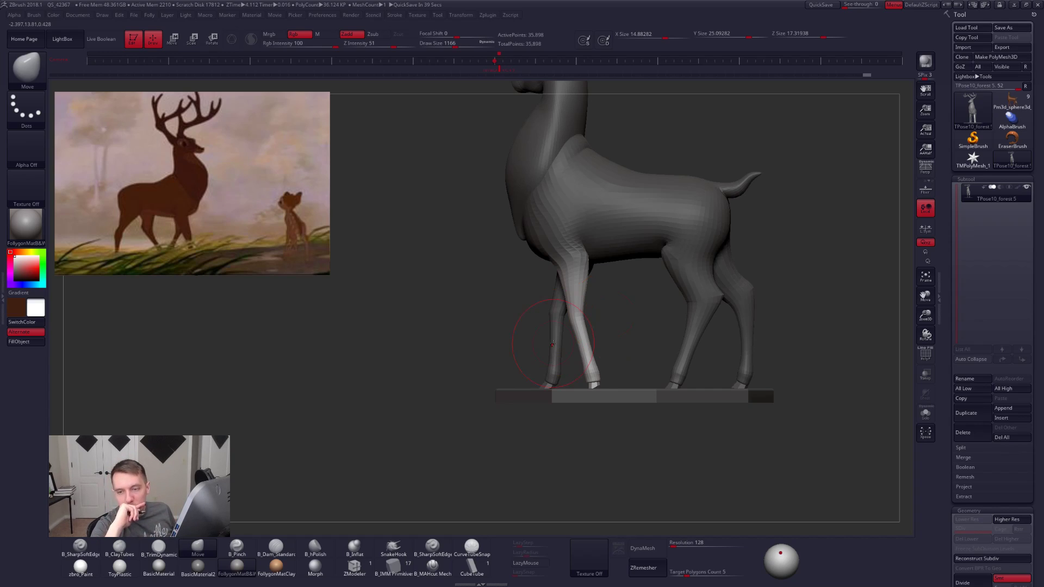
# Step: Clear the mask, check the whole deer's pose from both sides, and set the draw size to 955
pyautogui.moveTo(751, 391); pyautogui.dragTo(784, 335)
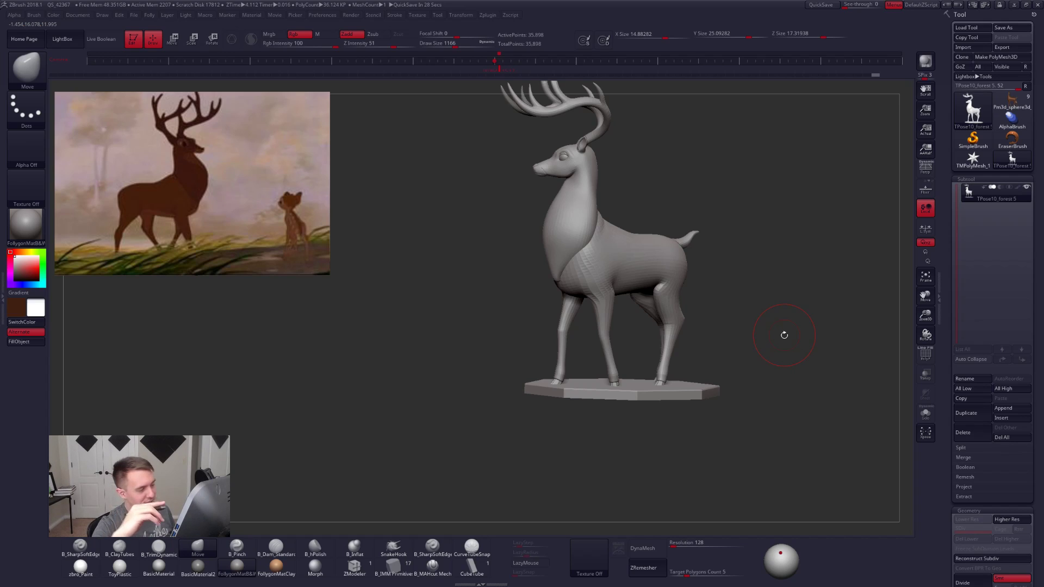
pyautogui.moveTo(769, 365); pyautogui.dragTo(775, 388)
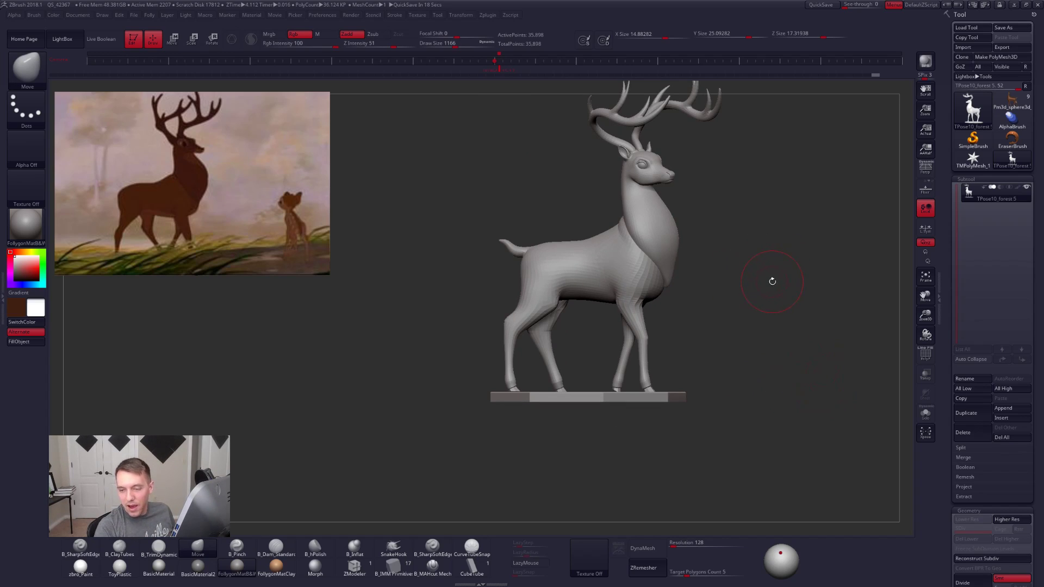
pyautogui.keyDown('alt'); pyautogui.moveTo(703, 270); pyautogui.dragTo(744, 308); pyautogui.keyUp('alt')
pyautogui.press('space')
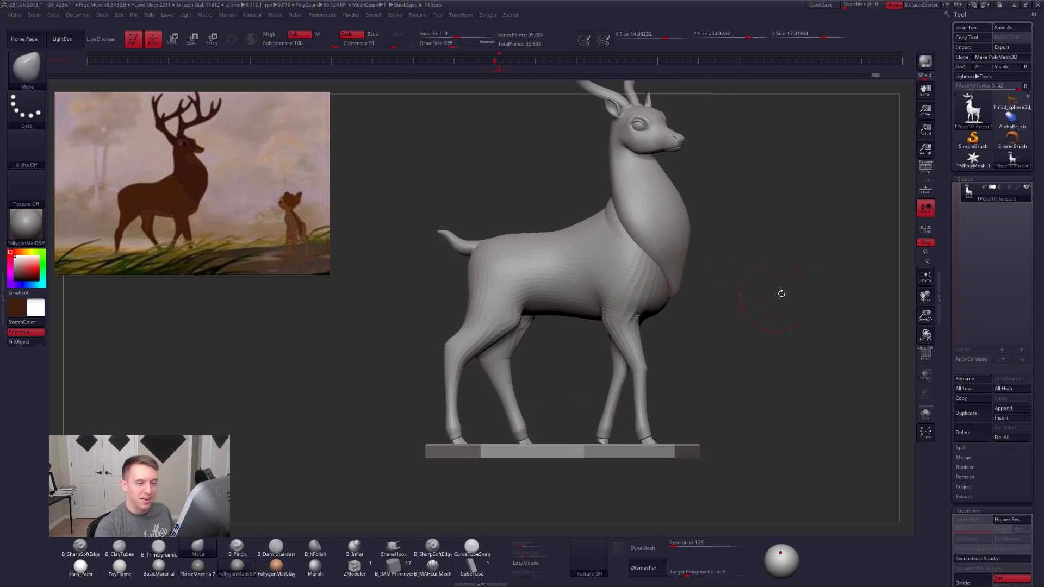
# Step: Check the whole deer in perspective, quick-save the project, and return to the orthographic view
pyautogui.click(925, 169)
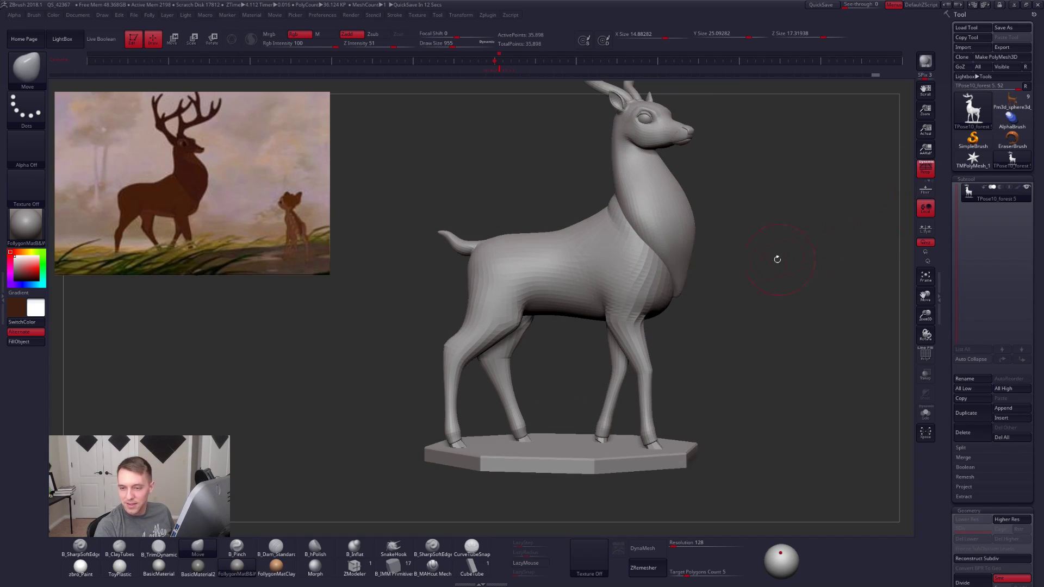
pyautogui.moveTo(756, 273); pyautogui.dragTo(753, 272)
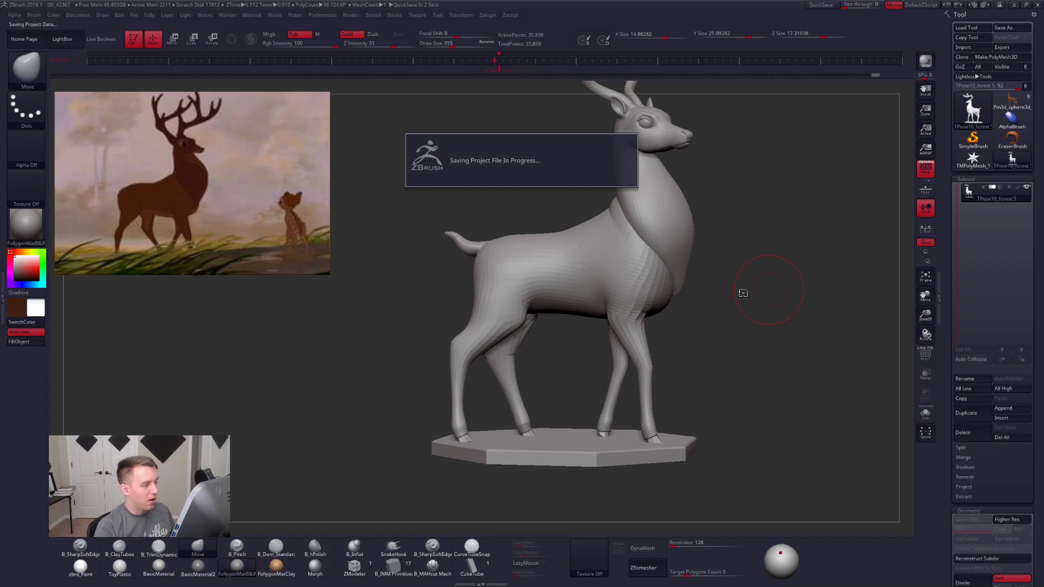
pyautogui.click(928, 174)
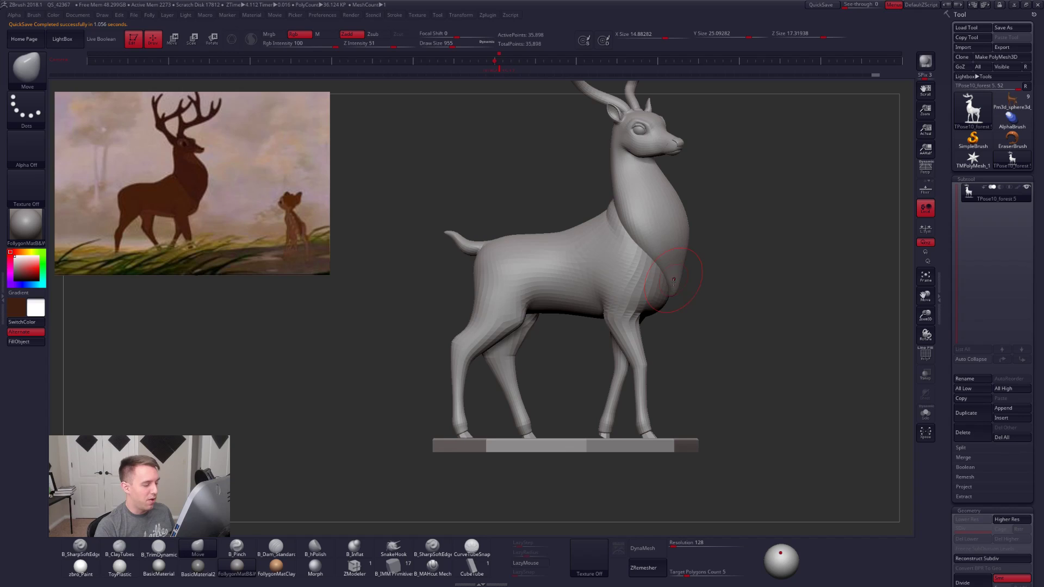
# Step: Inspect the legs from the opposite side and hide the base so only the deer is shown from the front
pyautogui.moveTo(684, 322); pyautogui.dragTo(653, 342)
pyautogui.keyDown('alt'); pyautogui.moveTo(616, 341); pyautogui.dragTo(659, 292); pyautogui.keyUp('alt')
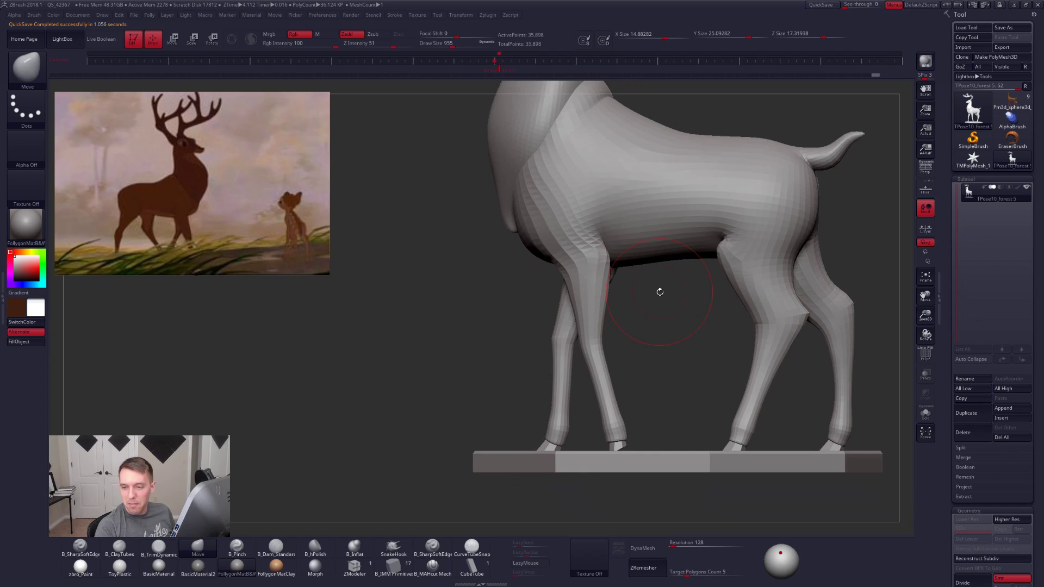
pyautogui.moveTo(479, 304); pyautogui.dragTo(670, 354)
pyautogui.keyDown('ctrl'); pyautogui.keyDown('shift'); pyautogui.click(670, 357); pyautogui.keyUp('shift'); pyautogui.keyUp('ctrl')
pyautogui.keyDown('ctrl'); pyautogui.keyDown('shift'); pyautogui.click(641, 261); pyautogui.keyUp('shift'); pyautogui.keyUp('ctrl')
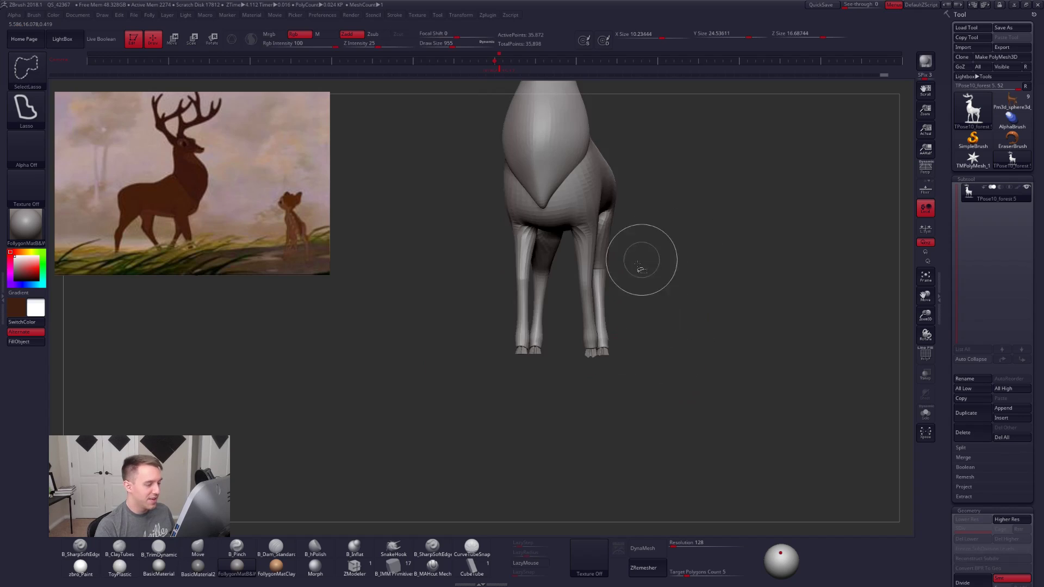
# Step: Mask everything outside the body's polygroup and nudge a front leg outward using the Move brush at draw size 1222
pyautogui.press('w')
pyautogui.keyDown('ctrl'); pyautogui.click(586, 285); pyautogui.keyUp('ctrl')
pyautogui.keyDown('alt'); pyautogui.moveTo(666, 327); pyautogui.dragTo(672, 267); pyautogui.keyUp('alt')
pyautogui.press('q')
pyautogui.press('space')
pyautogui.moveTo(578, 289); pyautogui.dragTo(594, 282)
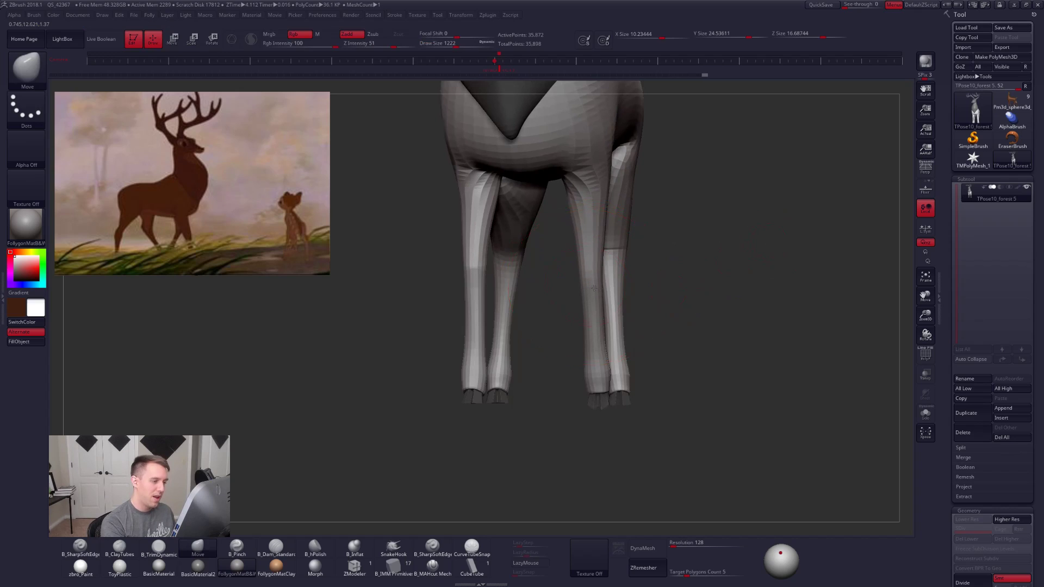
# Step: Push both front legs slightly outward around the knees with the Move brush, adjusting its draw size to 1058 and 1194
pyautogui.moveTo(661, 305); pyautogui.dragTo(693, 305)
pyautogui.press('space')
pyautogui.press('space')
pyautogui.moveTo(593, 278); pyautogui.dragTo(595, 285)
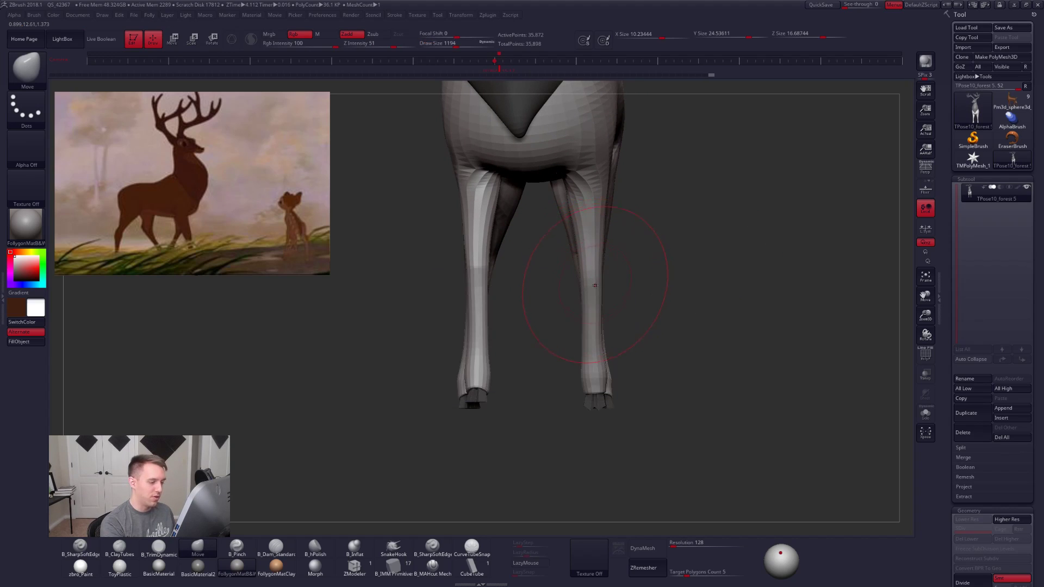
pyautogui.moveTo(478, 276); pyautogui.dragTo(472, 277)
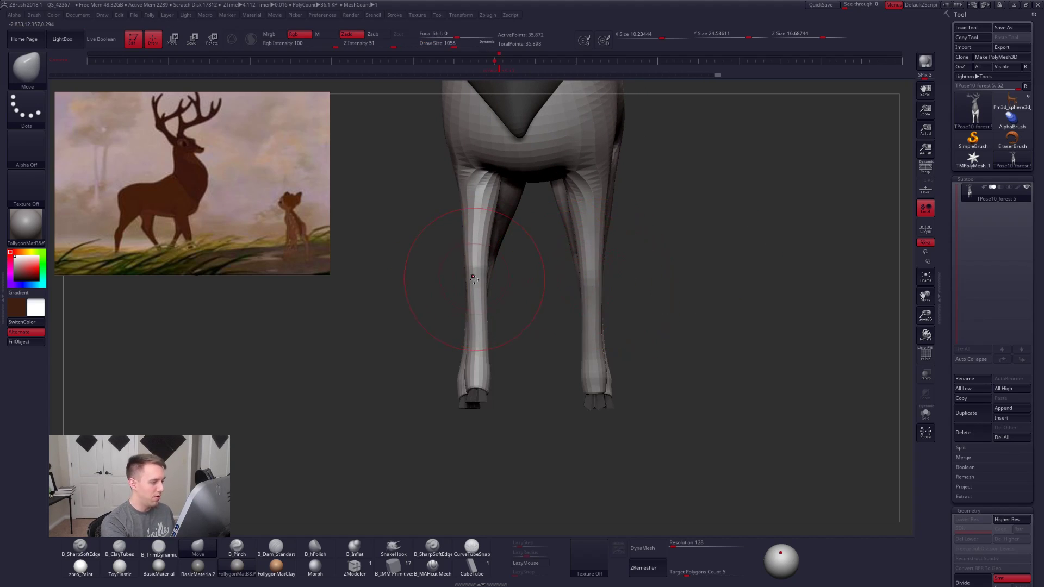
pyautogui.press('space')
pyautogui.moveTo(479, 319); pyautogui.dragTo(462, 318)
pyautogui.moveTo(481, 272)
pyautogui.mouseDown()
pyautogui.moveTo(478, 256)
pyautogui.moveTo(558, 283)
pyautogui.moveTo(617, 284)
pyautogui.moveTo(550, 257)
pyautogui.moveTo(526, 263)
pyautogui.moveTo(606, 314)
pyautogui.mouseUp()
pyautogui.press('space')
pyautogui.click(573, 311)
pyautogui.moveTo(490, 294); pyautogui.dragTo(667, 321)
# Step: Undo and redo the last front leg edit to compare it, and isolate the deer from the base in side view
pyautogui.moveTo(580, 326)
pyautogui.keyDown('alt'); pyautogui.mouseDown()
pyautogui.moveTo(639, 316)
pyautogui.moveTo(590, 327)
pyautogui.moveTo(575, 357)
pyautogui.moveTo(750, 356)
pyautogui.moveTo(593, 388)
pyautogui.moveTo(595, 406)
pyautogui.mouseUp(); pyautogui.keyUp('alt')
pyautogui.keyDown('ctrl'); pyautogui.keyDown('shift'); pyautogui.click(698, 311); pyautogui.keyUp('shift'); pyautogui.keyUp('ctrl')
pyautogui.hotkey('ctrl', 'z')
pyautogui.hotkey('ctrl', 'shift', 'z')
pyautogui.keyDown('ctrl'); pyautogui.keyDown('shift'); pyautogui.click(514, 426); pyautogui.keyUp('shift'); pyautogui.keyUp('ctrl')
pyautogui.keyDown('shift'); pyautogui.moveTo(533, 384); pyautogui.dragTo(563, 362); pyautogui.keyUp('shift')
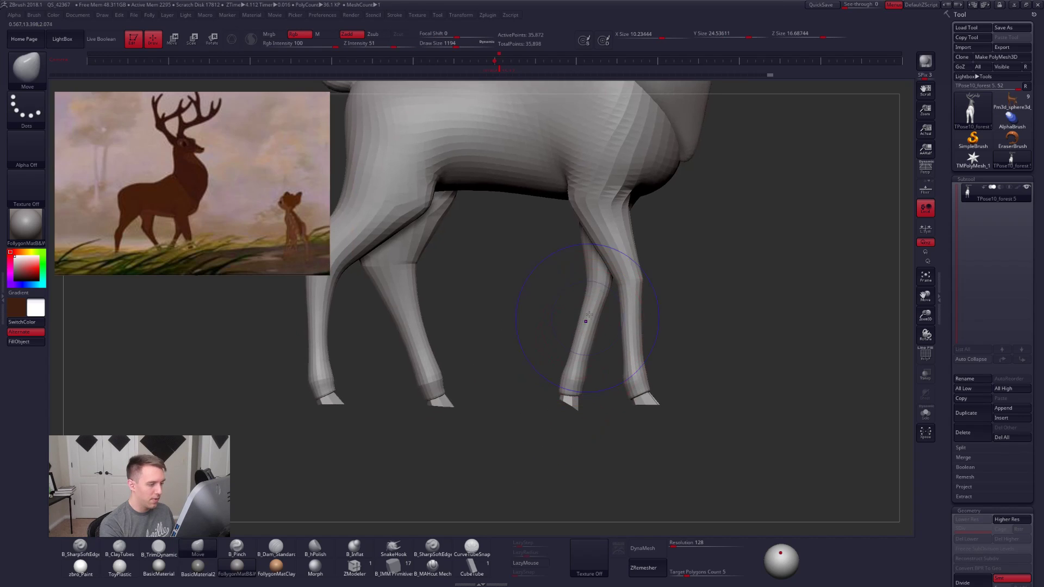
# Step: Mask everything except the lower part of the rearward-angled front leg and rotate it from the knee with a transpose line
pyautogui.hotkey('shift', 'f')
pyautogui.moveTo(608, 290)
pyautogui.keyDown('ctrl'); pyautogui.keyDown('shift'); pyautogui.mouseDown()
pyautogui.moveTo(544, 419)
pyautogui.moveTo(590, 401)
pyautogui.mouseUp(); pyautogui.keyUp('shift'); pyautogui.keyUp('ctrl')
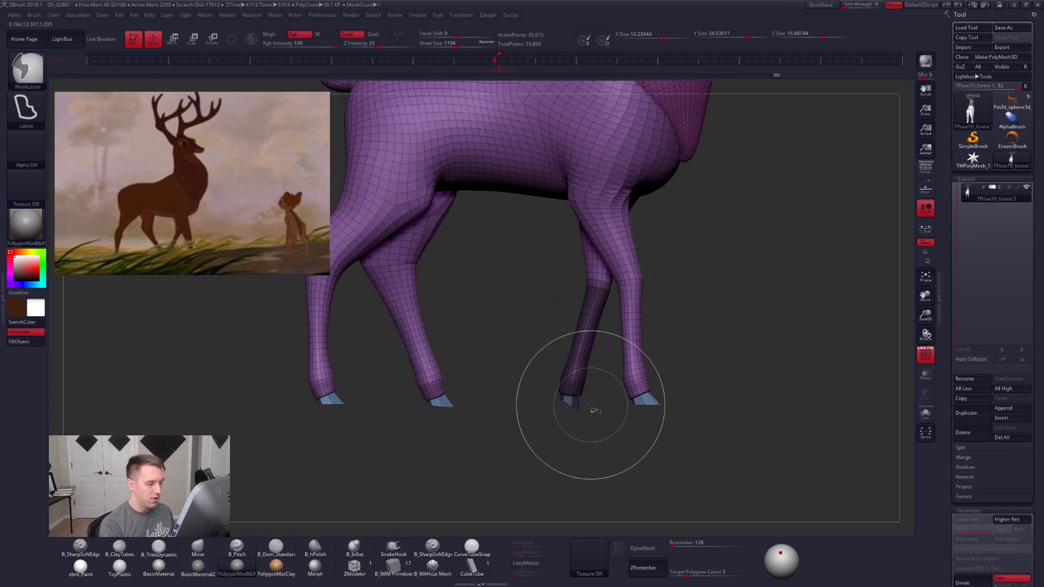
pyautogui.keyDown('ctrl'); pyautogui.keyDown('shift'); pyautogui.click(595, 354); pyautogui.keyUp('shift'); pyautogui.keyUp('ctrl')
pyautogui.hotkey('ctrl', 'i')
pyautogui.press('r')
pyautogui.moveTo(597, 280)
pyautogui.mouseDown()
pyautogui.moveTo(732, 319)
pyautogui.moveTo(557, 467)
pyautogui.mouseUp()
pyautogui.press('q')
# Step: Clear the mask, hide the wireframe, and show the full deer with its base in perspective
pyautogui.moveTo(717, 318)
pyautogui.keyDown('ctrl'); pyautogui.mouseDown()
pyautogui.moveTo(728, 327)
pyautogui.moveTo(578, 375)
pyautogui.mouseUp(); pyautogui.keyUp('ctrl')
pyautogui.hotkey('shift', 'f')
pyautogui.hotkey('shift', 'f')
pyautogui.keyDown('alt'); pyautogui.moveTo(697, 285); pyautogui.dragTo(681, 342); pyautogui.keyUp('alt')
pyautogui.hotkey('shift', 'f')
pyautogui.click(925, 170)
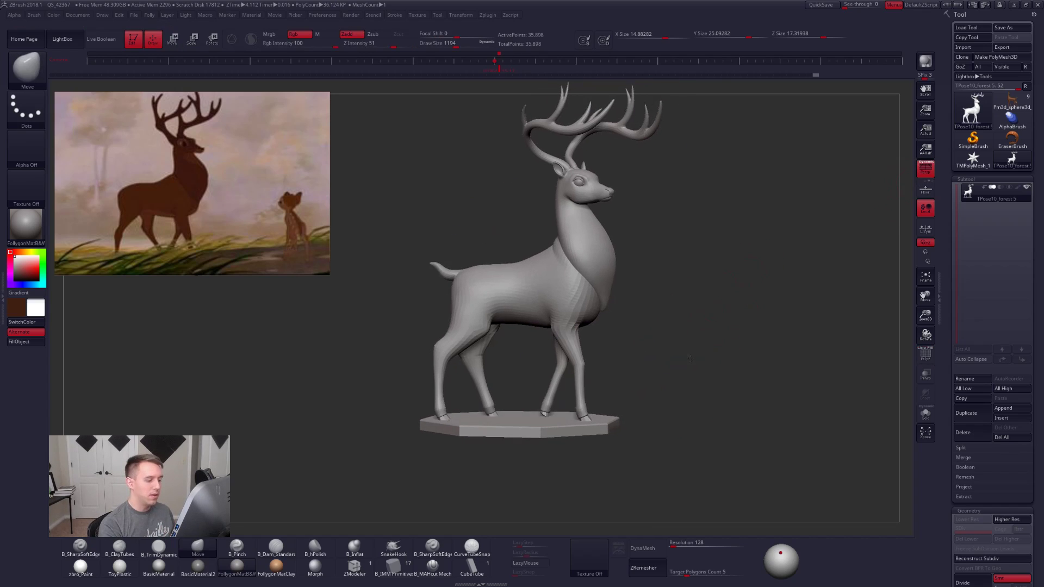
# Step: Transfer the new pose from the Transpose Master mesh to the original deer subtools and raise the subdivision level
pyautogui.keyDown('alt'); pyautogui.moveTo(716, 278); pyautogui.dragTo(729, 303); pyautogui.keyUp('alt')
pyautogui.hotkey('ctrl', 'shift', 'f')
pyautogui.click(764, 412)
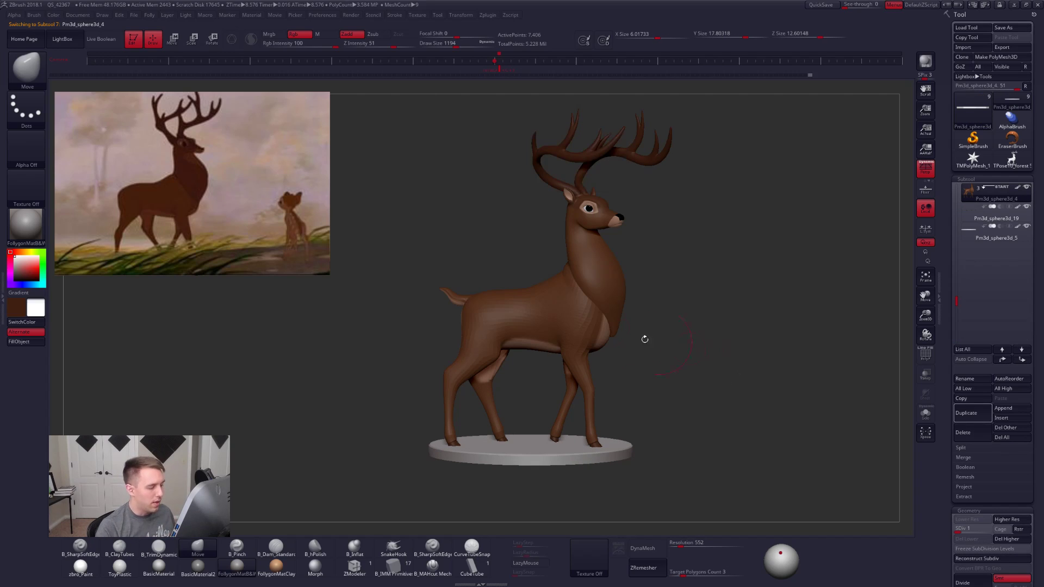
pyautogui.press('d')
pyautogui.press('d')
pyautogui.press('d')
pyautogui.press('d')
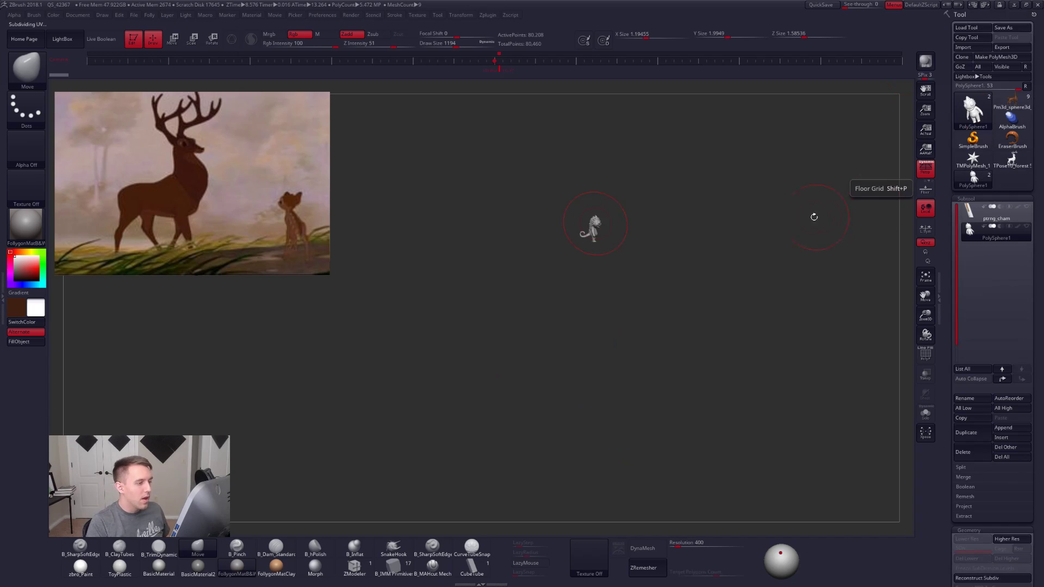
# Step: Frame the chameleon figure and set the draw size to 61
pyautogui.press('f')
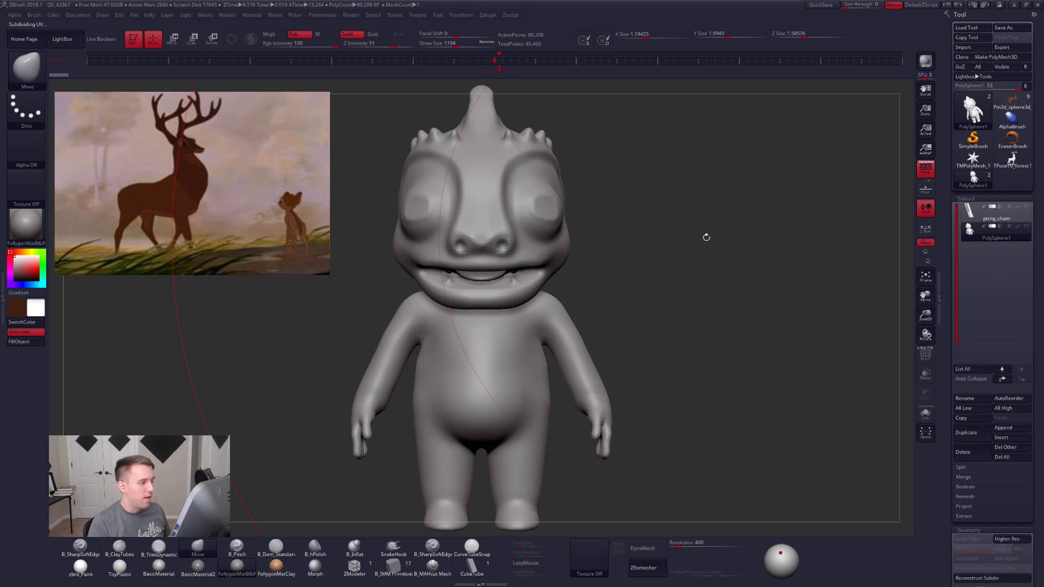
pyautogui.press('space')
pyautogui.moveTo(669, 217); pyautogui.dragTo(652, 214)
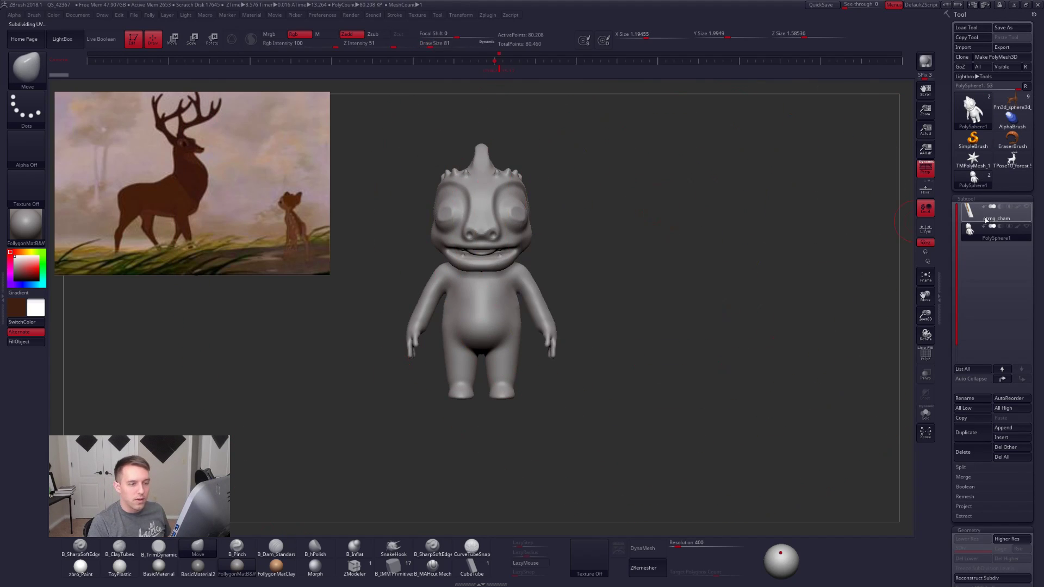
# Step: View the ptrng_cham ruler subtool, reselect the PolySphere1 chameleon, and hide the reference image
pyautogui.click(997, 213)
pyautogui.moveTo(674, 294)
pyautogui.keyDown('alt'); pyautogui.mouseDown()
pyautogui.moveTo(764, 341)
pyautogui.moveTo(697, 408)
pyautogui.moveTo(718, 348)
pyautogui.mouseUp(); pyautogui.keyUp('alt')
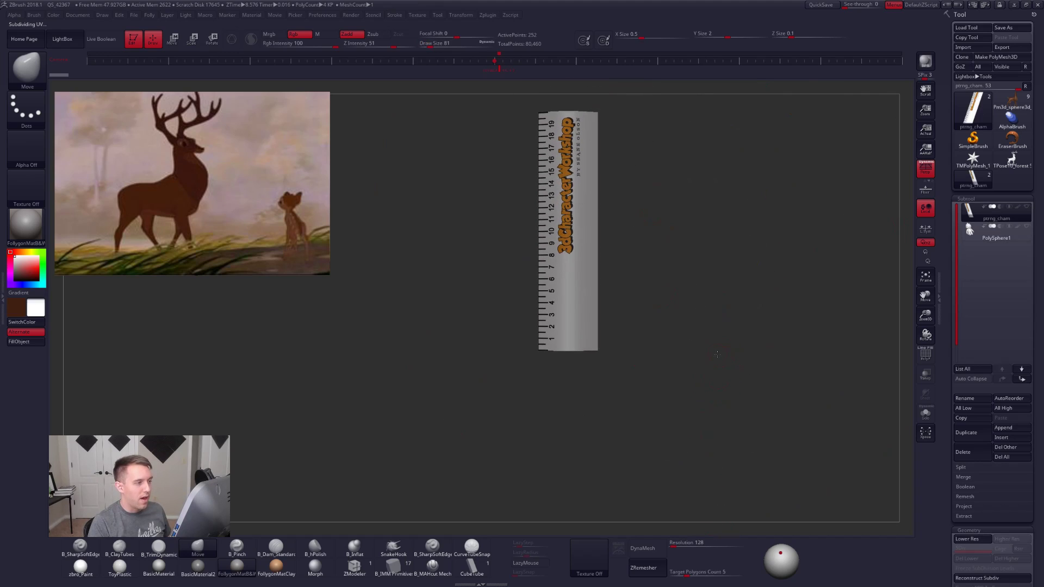
pyautogui.click(996, 232)
pyautogui.keyDown('alt'); pyautogui.moveTo(660, 363); pyautogui.dragTo(634, 284); pyautogui.keyUp('alt')
pyautogui.hotkey('shift', 'z')
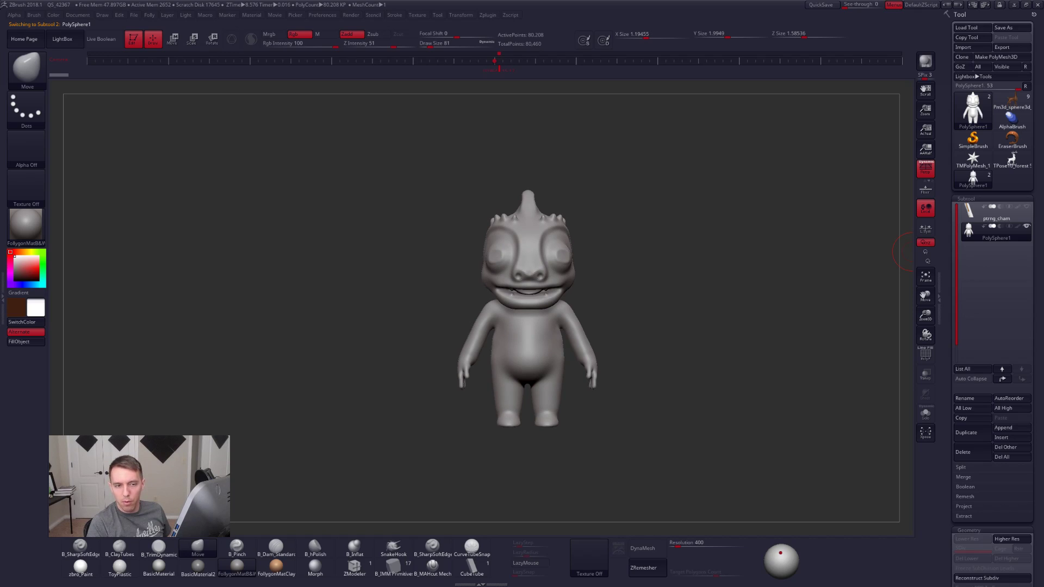
# Step: Check the chameleon's wireframe from the front and set the main colour to black with white as the secondary colour
pyautogui.moveTo(714, 316)
pyautogui.mouseDown()
pyautogui.moveTo(542, 324)
pyautogui.moveTo(697, 298)
pyautogui.mouseUp()
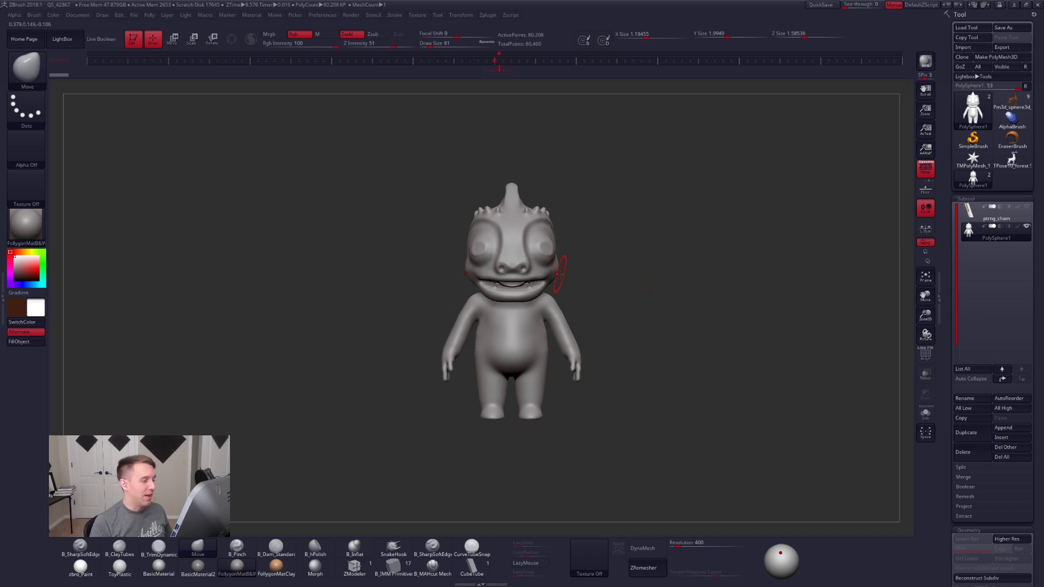
pyautogui.press('space')
pyautogui.hotkey('ctrl', 'space')
pyautogui.moveTo(501, 286)
pyautogui.keyDown('ctrl'); pyautogui.mouseDown(button='right')
pyautogui.moveTo(509, 322)
pyautogui.moveTo(480, 326)
pyautogui.moveTo(511, 314)
pyautogui.moveTo(644, 307)
pyautogui.mouseUp(button='right'); pyautogui.keyUp('ctrl')
pyautogui.hotkey('shift', 'f')
pyautogui.hotkey('shift', 'f')
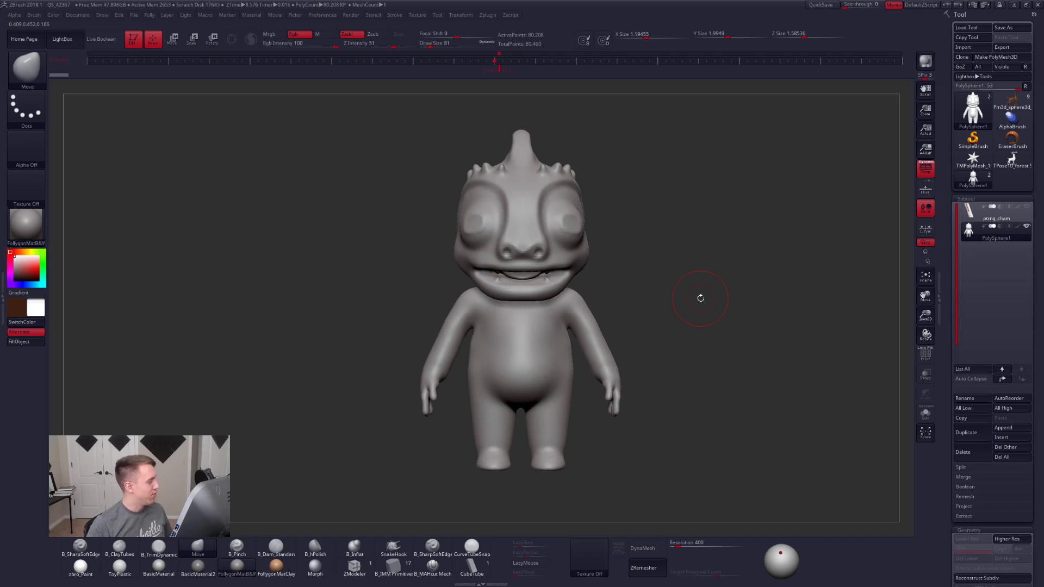
pyautogui.press('v')
pyautogui.click(15, 280)
pyautogui.press('v')
pyautogui.keyDown('alt'); pyautogui.moveTo(641, 295); pyautogui.dragTo(662, 293, button='right'); pyautogui.keyUp('alt')
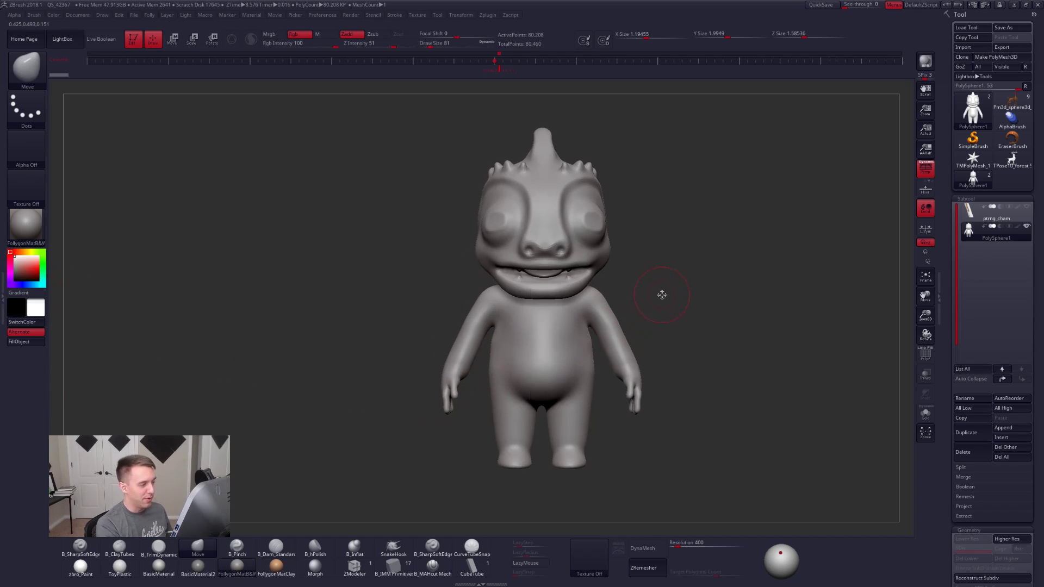
# Step: Switch to the B_ClayTubes brush and set its draw size to 130
pyautogui.press('2')
pyautogui.press('b')
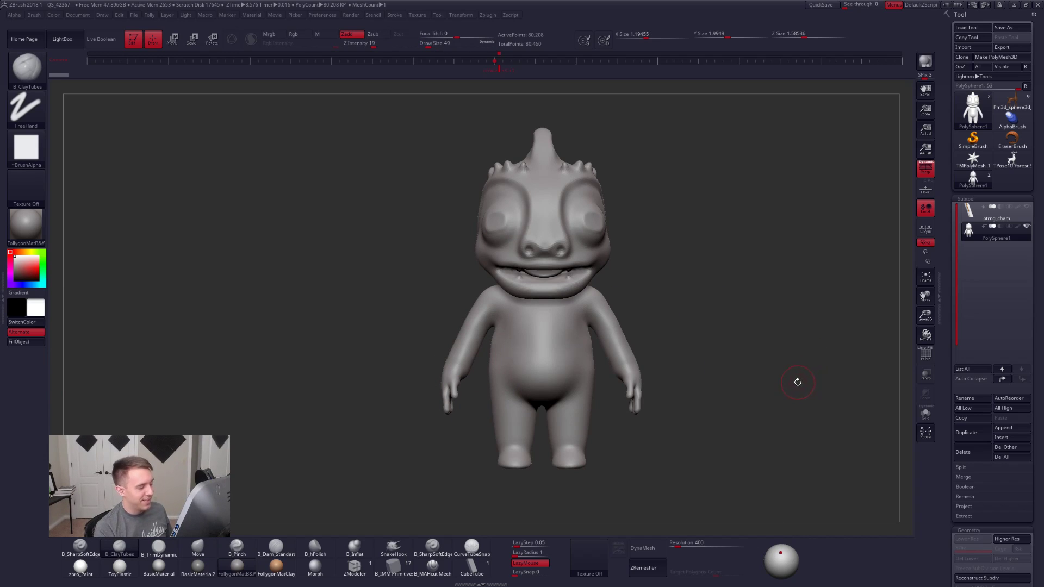
pyautogui.moveTo(795, 391)
pyautogui.mouseDown()
pyautogui.moveTo(790, 422)
pyautogui.moveTo(734, 455)
pyautogui.moveTo(750, 446)
pyautogui.moveTo(723, 410)
pyautogui.mouseUp()
pyautogui.press('s')
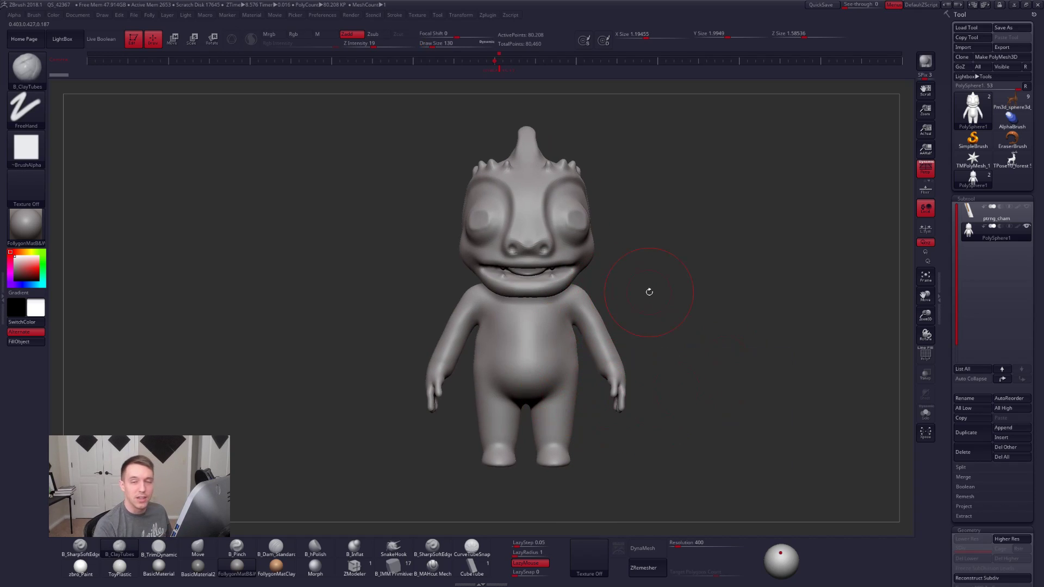
# Step: Check the chameleon's wireframe and side profile, and set the draw size to 239
pyautogui.hotkey('shift', 'f')
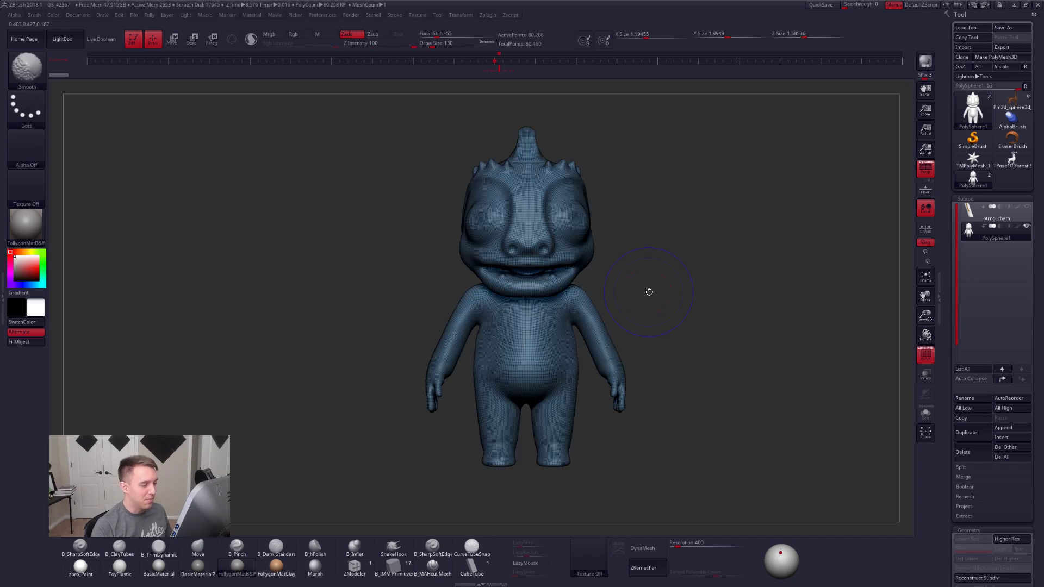
pyautogui.hotkey('shift', 'f')
pyautogui.moveTo(650, 292)
pyautogui.mouseDown()
pyautogui.moveTo(656, 334)
pyautogui.moveTo(645, 344)
pyautogui.moveTo(662, 402)
pyautogui.moveTo(650, 364)
pyautogui.mouseUp()
pyautogui.press('space')
pyautogui.press('f')
pyautogui.press('f')
pyautogui.press('space')
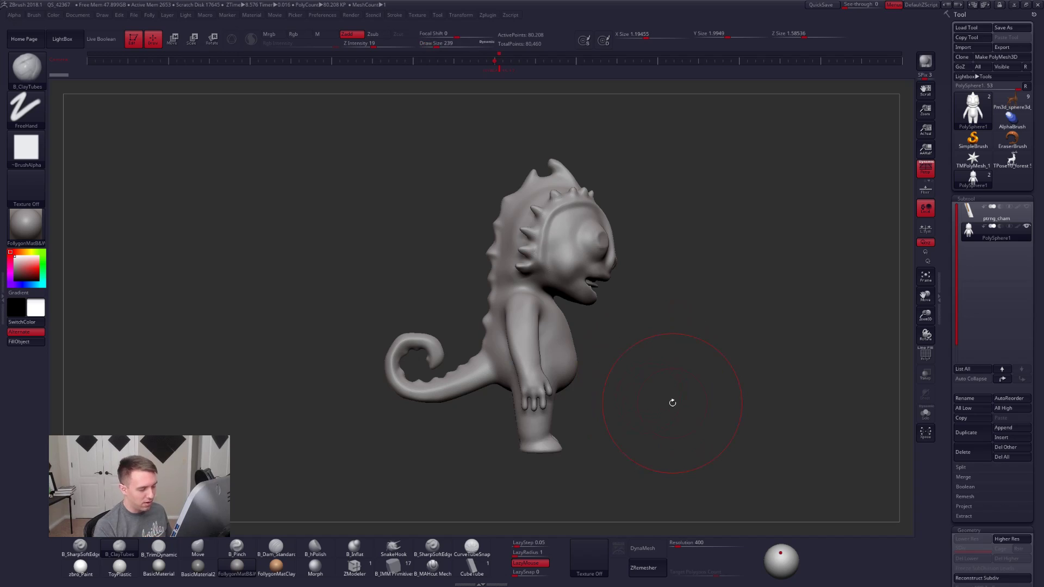
# Step: Swap the main and secondary colours to judge the small chameleon as a black silhouette, and swap them back
pyautogui.moveTo(792, 422)
pyautogui.keyDown('alt'); pyautogui.mouseDown()
pyautogui.moveTo(748, 417)
pyautogui.moveTo(731, 330)
pyautogui.mouseUp(); pyautogui.keyUp('alt')
pyautogui.keyDown('alt'); pyautogui.moveTo(786, 398); pyautogui.dragTo(778, 412); pyautogui.keyUp('alt')
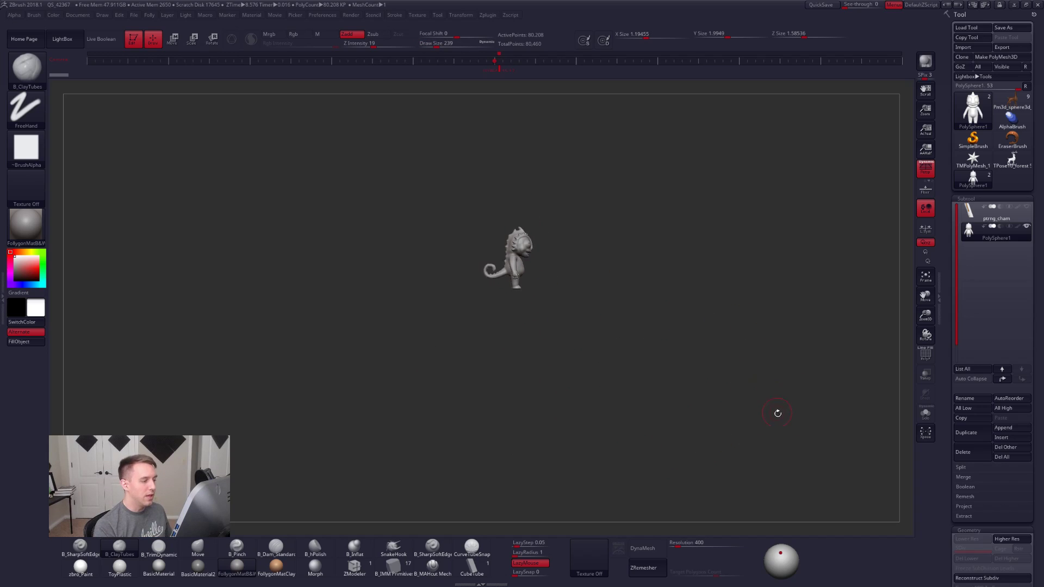
pyautogui.press('v')
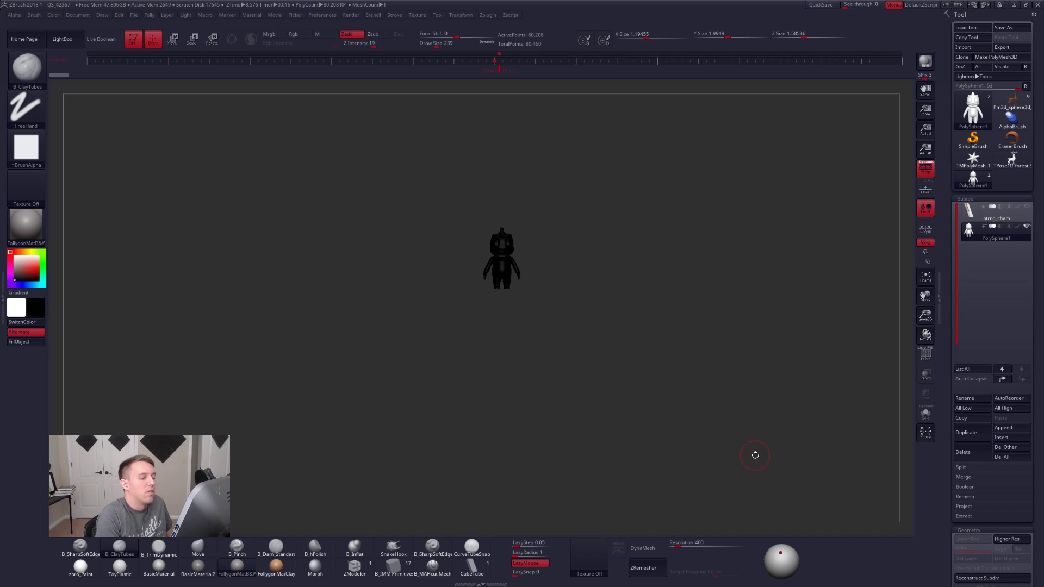
pyautogui.moveTo(715, 455); pyautogui.dragTo(758, 510)
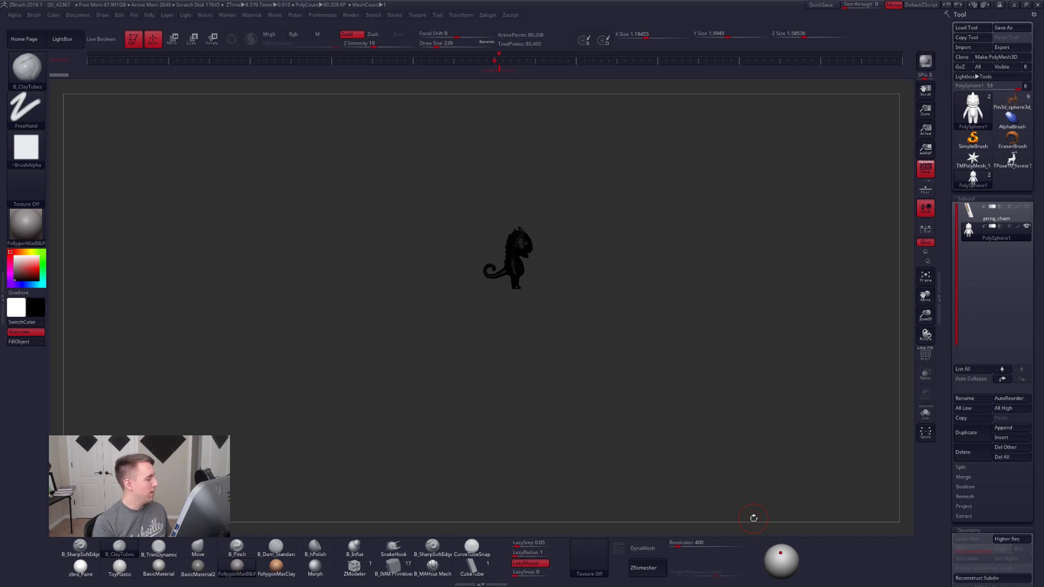
pyautogui.press('v')
pyautogui.moveTo(615, 359); pyautogui.dragTo(601, 285)
# Step: Examine the chameleon's torso, legs and arm up close from the front and at an angle, including the wireframe
pyautogui.press('f')
pyautogui.keyDown('alt'); pyautogui.moveTo(552, 319); pyautogui.dragTo(558, 370, button='right'); pyautogui.keyUp('alt')
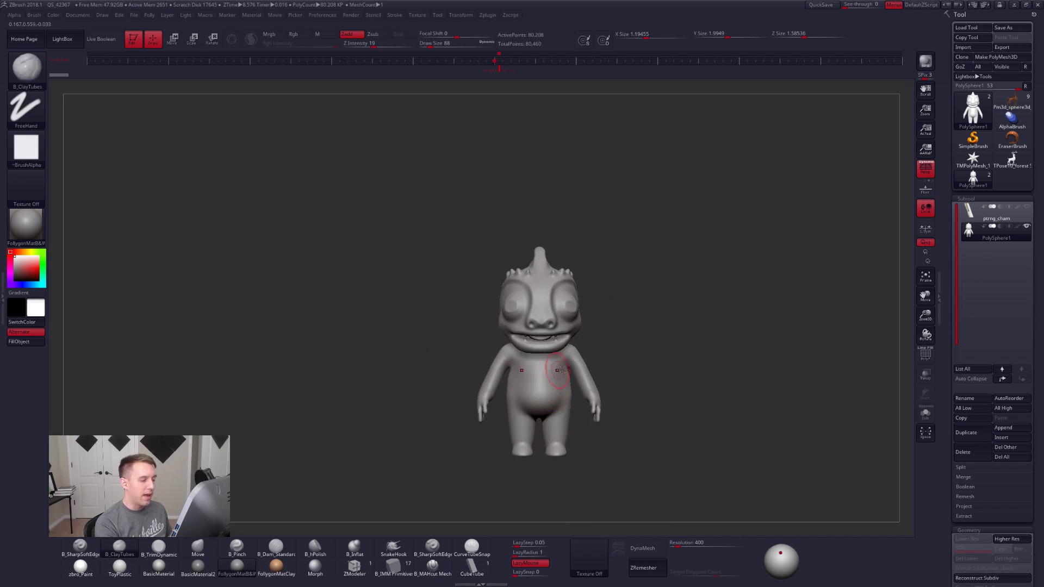
pyautogui.keyDown('alt'); pyautogui.moveTo(642, 463); pyautogui.dragTo(686, 435, button='right'); pyautogui.keyUp('alt')
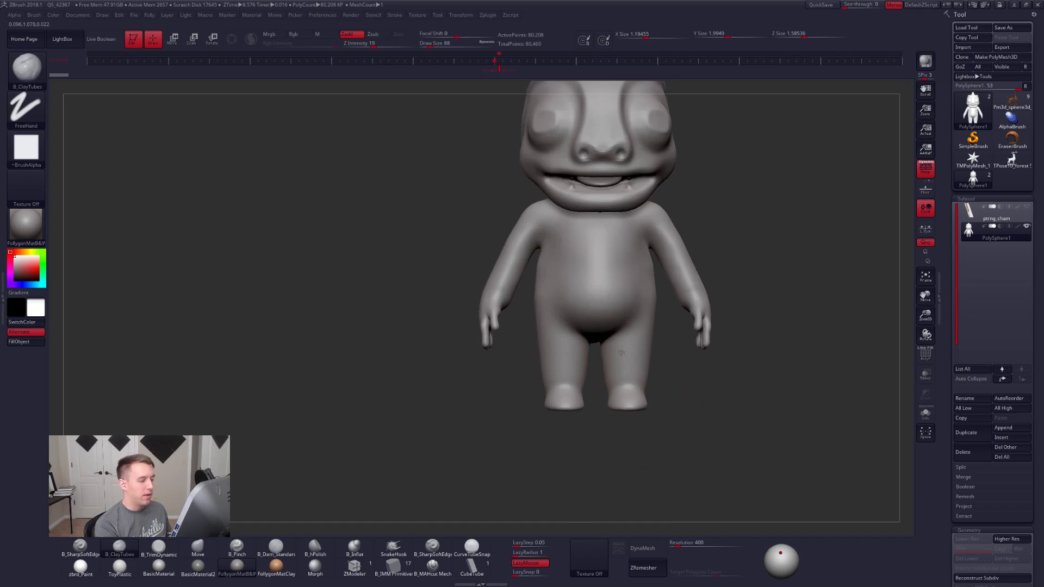
pyautogui.moveTo(614, 373); pyautogui.dragTo(661, 384, button='right')
pyautogui.press(']')
pyautogui.moveTo(599, 293)
pyautogui.mouseDown(button='right')
pyautogui.moveTo(626, 304)
pyautogui.moveTo(578, 317)
pyautogui.moveTo(574, 333)
pyautogui.mouseUp(button='right')
pyautogui.press('space')
pyautogui.moveTo(529, 250); pyautogui.dragTo(521, 219)
pyautogui.hotkey('shift', 'f')
pyautogui.hotkey('shift', 'f')
pyautogui.press('space')
pyautogui.moveTo(521, 219); pyautogui.dragTo(517, 210, button='right')
pyautogui.press('space')
pyautogui.moveTo(517, 210)
pyautogui.mouseDown()
pyautogui.moveTo(496, 312)
pyautogui.moveTo(489, 296)
pyautogui.mouseUp()
pyautogui.press('space')
# Step: Lasso-mask a band across the chameleon's upper arm, invert the mask, and clear it
pyautogui.press('ctrl')
pyautogui.keyDown('ctrl'); pyautogui.moveTo(477, 202); pyautogui.dragTo(480, 222); pyautogui.keyUp('ctrl')
pyautogui.moveTo(566, 212)
pyautogui.keyDown('ctrl'); pyautogui.mouseDown()
pyautogui.moveTo(473, 242)
pyautogui.moveTo(396, 245)
pyautogui.moveTo(435, 273)
pyautogui.mouseUp(); pyautogui.keyUp('ctrl')
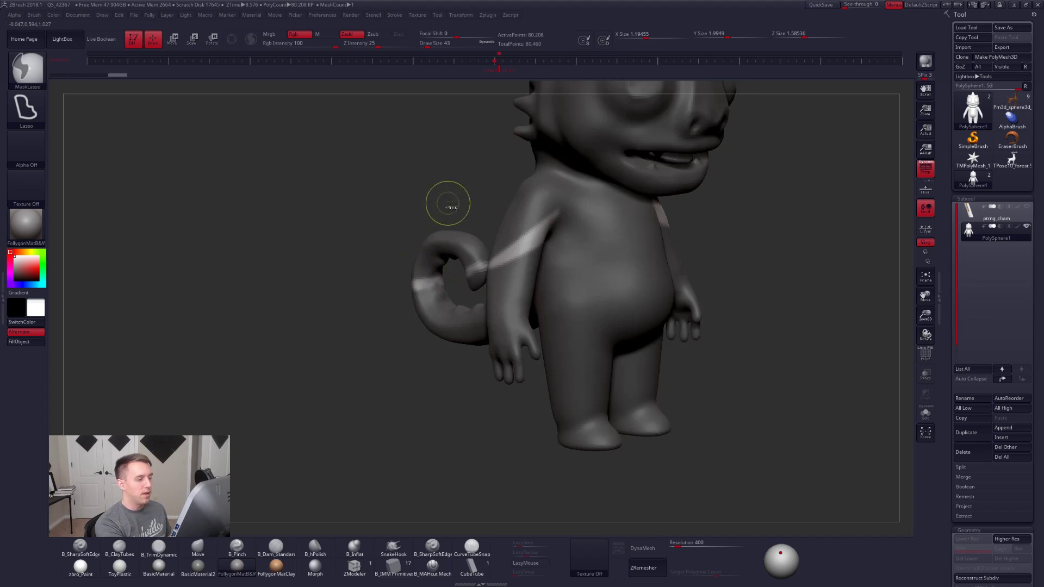
pyautogui.keyDown('ctrl'); pyautogui.moveTo(444, 209); pyautogui.dragTo(474, 214); pyautogui.keyUp('ctrl')
# Step: Set the draw size to 96 and show the whole chameleon in side profile
pyautogui.moveTo(512, 217); pyautogui.dragTo(517, 226, button='right')
pyautogui.press('space')
pyautogui.moveTo(516, 226); pyautogui.dragTo(506, 192)
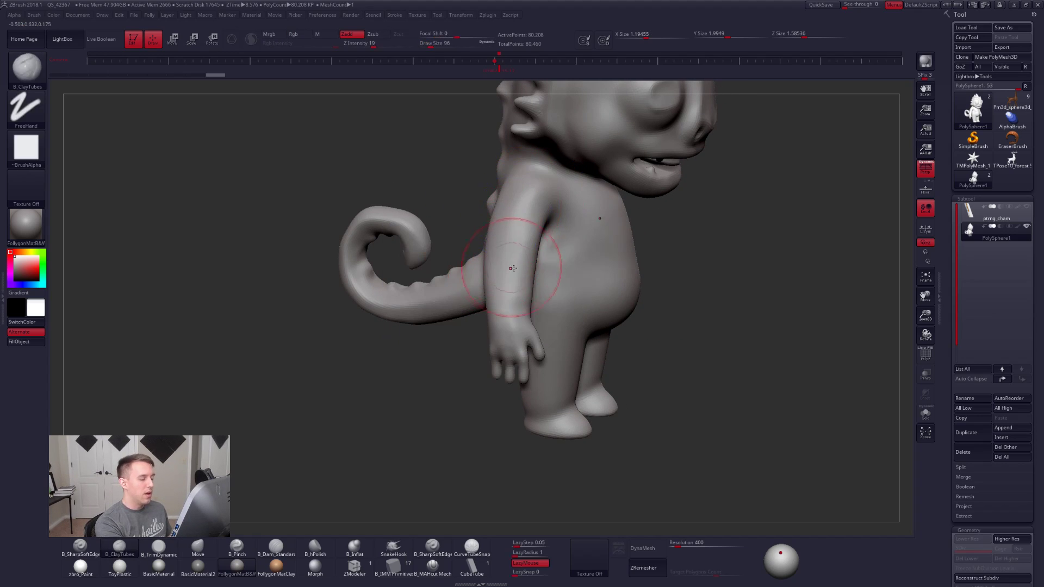
pyautogui.keyDown('shift'); pyautogui.moveTo(510, 191); pyautogui.dragTo(592, 314, button='right'); pyautogui.keyUp('shift')
pyautogui.keyDown('alt'); pyautogui.moveTo(713, 337); pyautogui.dragTo(614, 357, button='right'); pyautogui.keyUp('alt')
pyautogui.moveTo(642, 392)
pyautogui.keyDown('ctrl'); pyautogui.mouseDown(button='right')
pyautogui.moveTo(631, 352)
pyautogui.moveTo(669, 354)
pyautogui.moveTo(620, 324)
pyautogui.moveTo(655, 349)
pyautogui.mouseUp(button='right'); pyautogui.keyUp('ctrl')
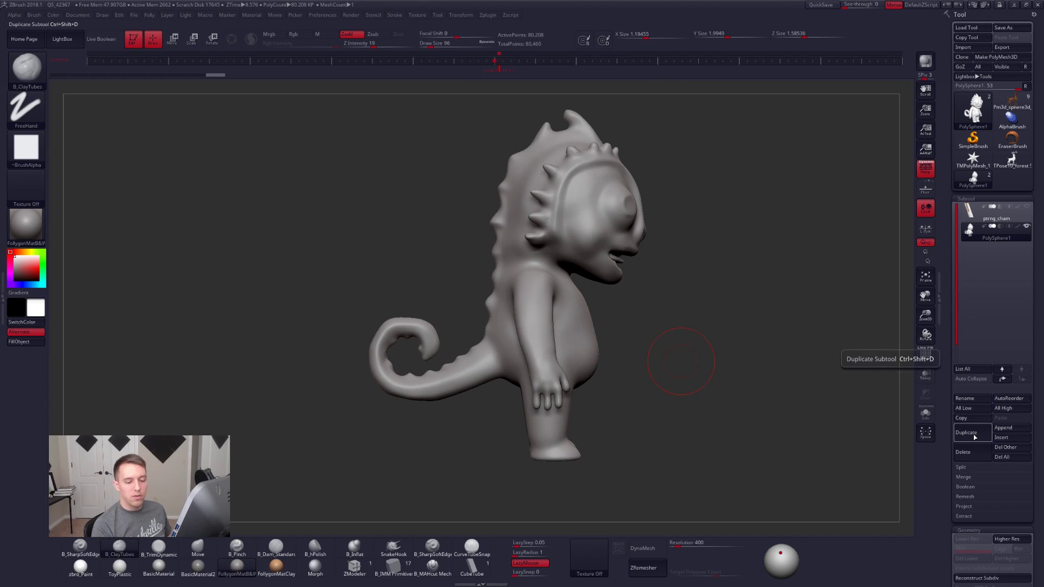
# Step: Duplicate the PolySphere1 chameleon subtool and reselect the original
pyautogui.press('ctrl')
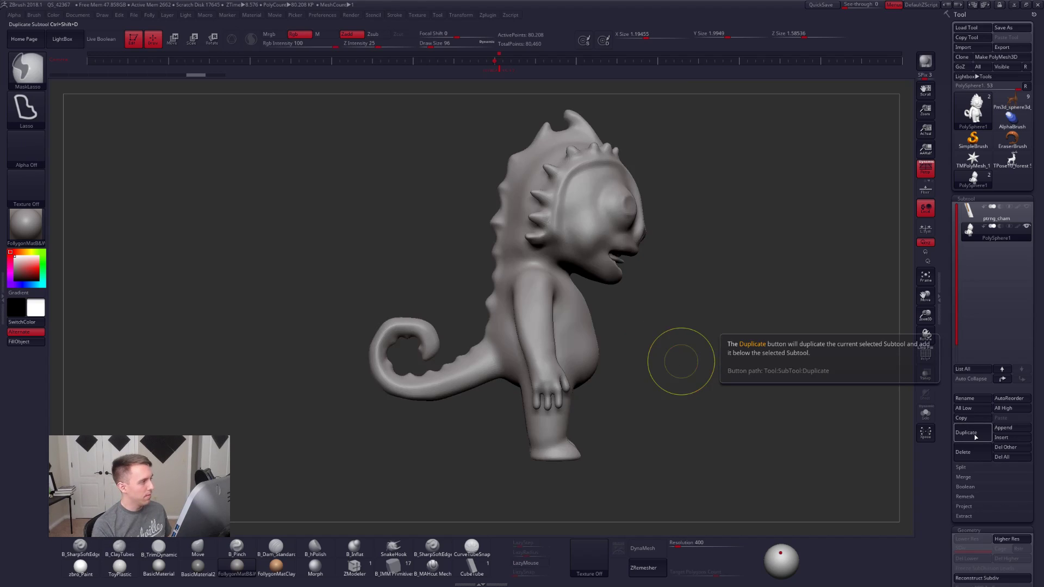
pyautogui.click(975, 434)
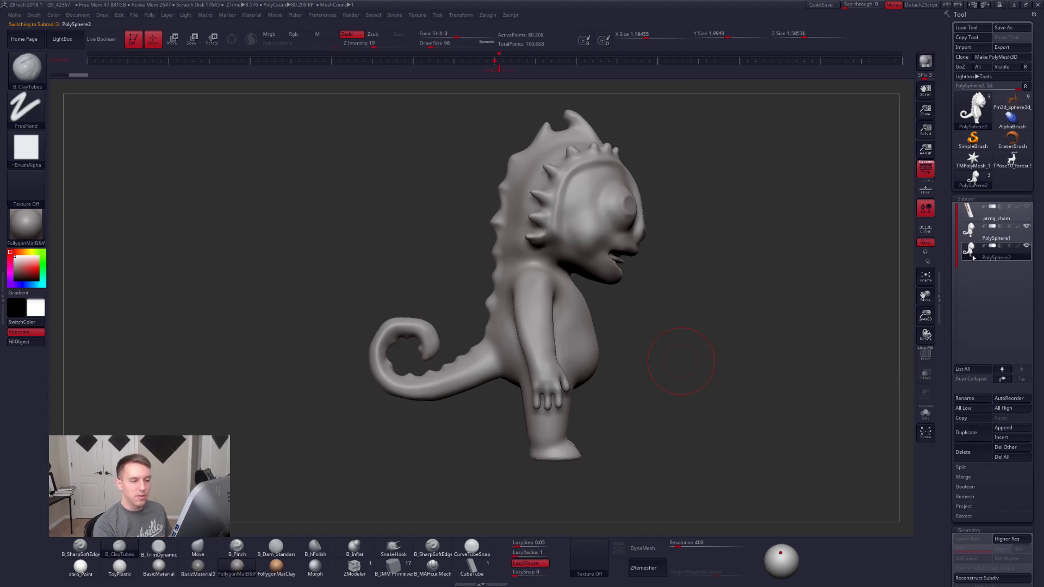
pyautogui.click(997, 235)
pyautogui.hotkey('ctrl', 'shift')
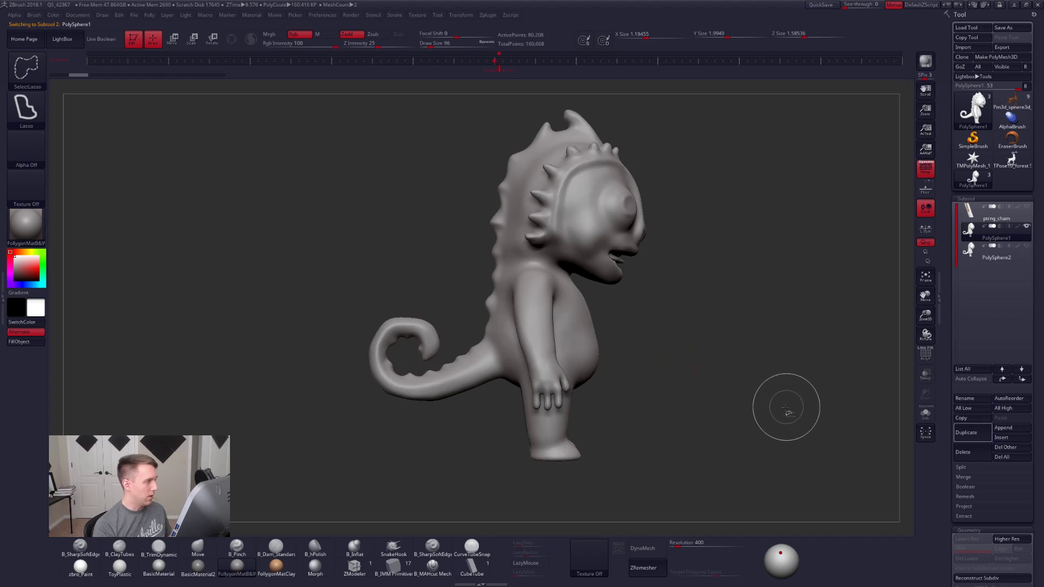
# Step: Lasso-select the chameleon's head and split it from the body into a separate subtool
pyautogui.moveTo(593, 278)
pyautogui.keyDown('ctrl'); pyautogui.keyDown('shift'); pyautogui.mouseDown()
pyautogui.moveTo(465, 260)
pyautogui.moveTo(618, 103)
pyautogui.moveTo(702, 304)
pyautogui.moveTo(687, 283)
pyautogui.mouseUp(); pyautogui.keyUp('shift'); pyautogui.keyUp('ctrl')
pyautogui.hotkey('ctrl', '1')
pyautogui.click(680, 308)
pyautogui.moveTo(781, 309); pyautogui.dragTo(637, 328)
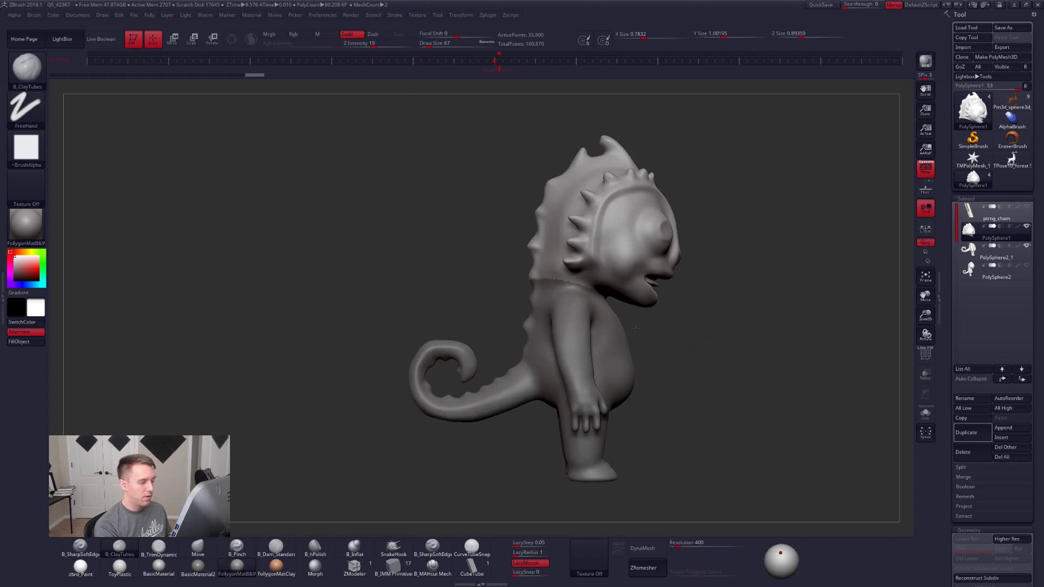
pyautogui.moveTo(693, 383); pyautogui.dragTo(648, 410)
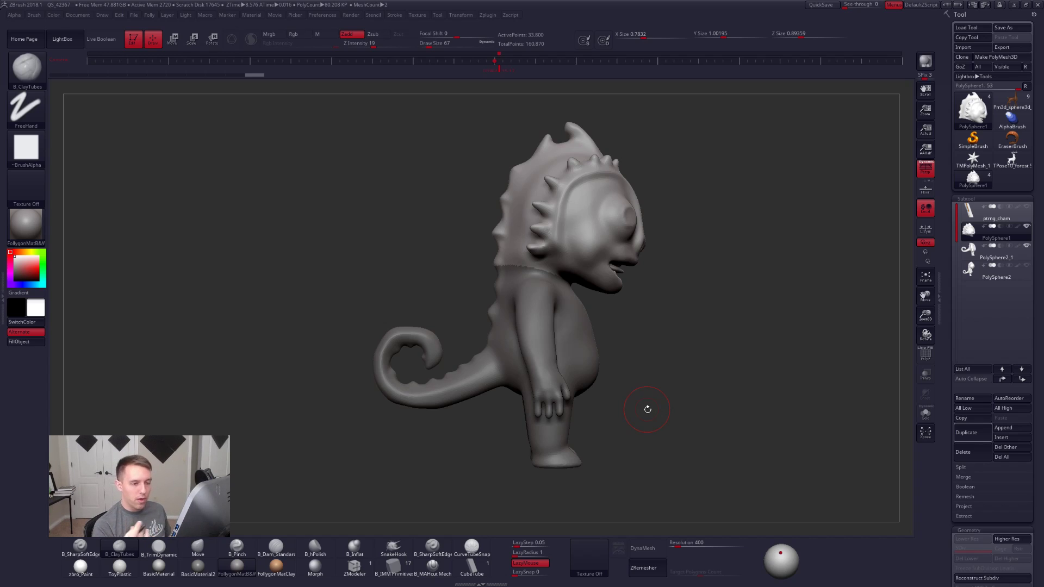
# Step: Isolate the head subtool and set its DynaMesh resolution to 120
pyautogui.hotkey('alt', 's')
pyautogui.click(675, 544)
pyautogui.write('120')
pyautogui.press('Return')
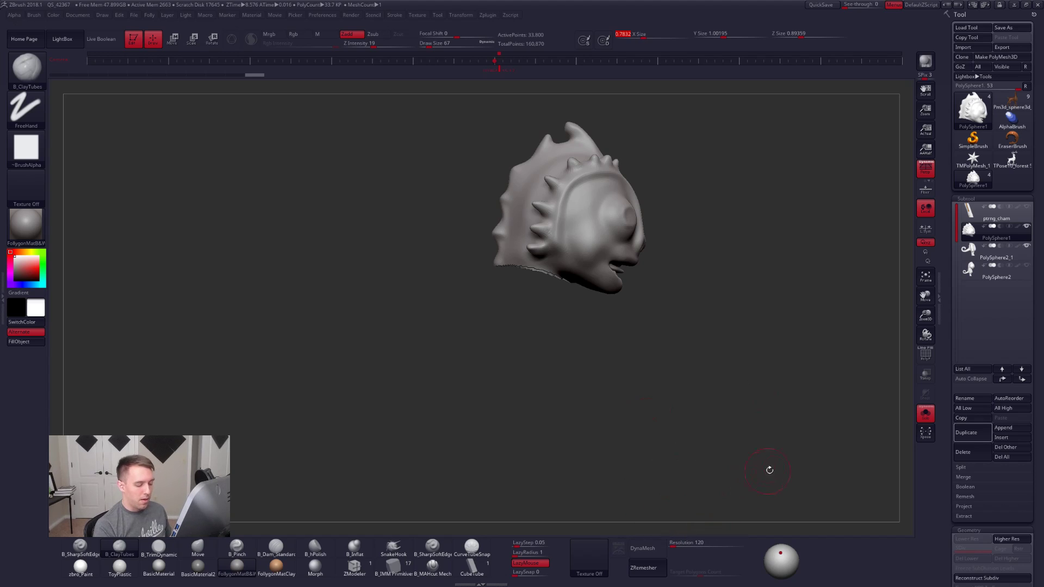
# Step: Turn off ZRemesher's Half option, check the body and head subtools, and show the whole chameleon again
pyautogui.scroll(-5, 959, 368)
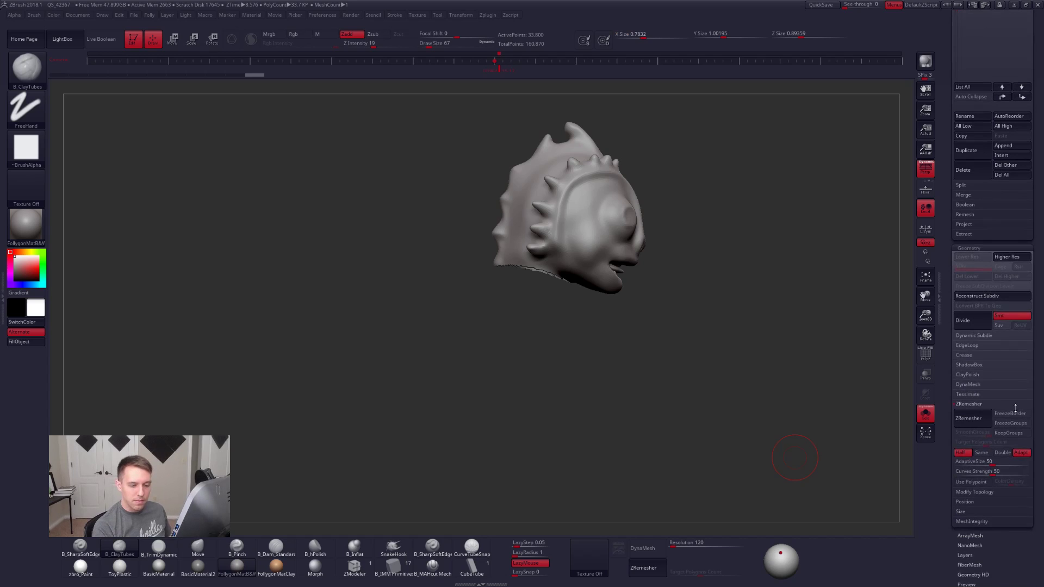
pyautogui.click(962, 454)
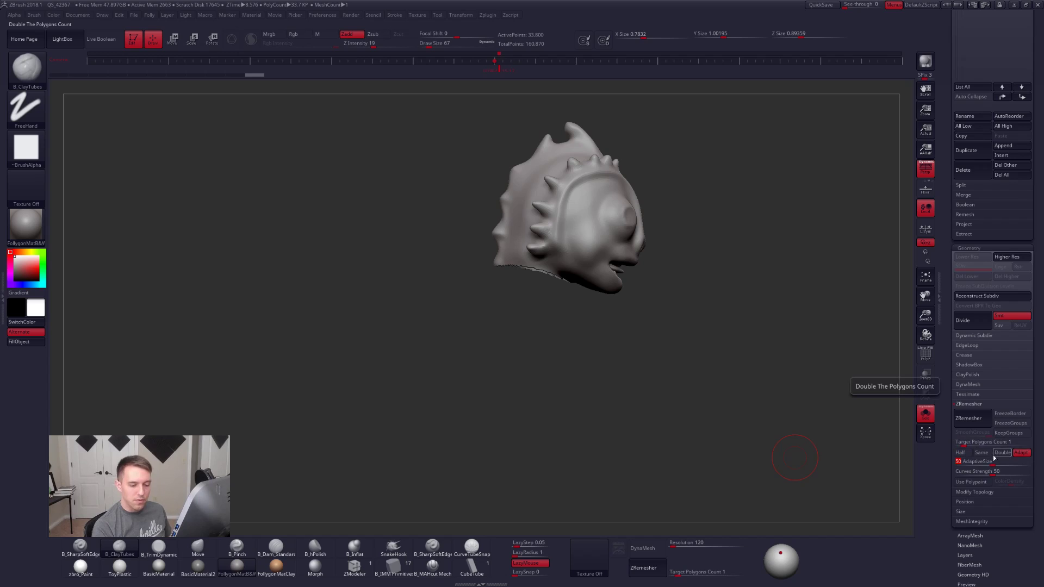
pyautogui.press('Down')
pyautogui.click(962, 454)
pyautogui.click(961, 453)
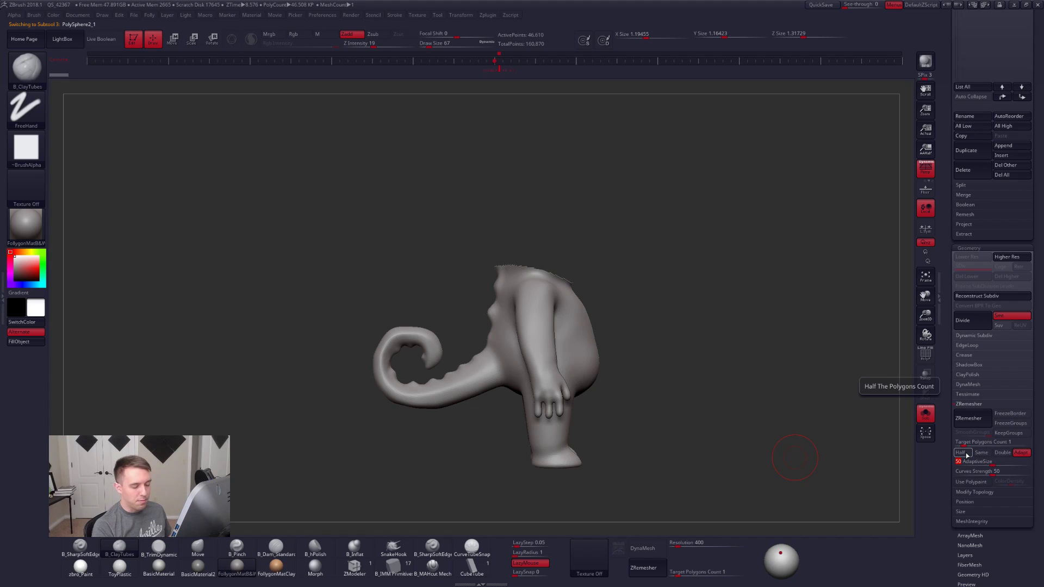
pyautogui.press('Up')
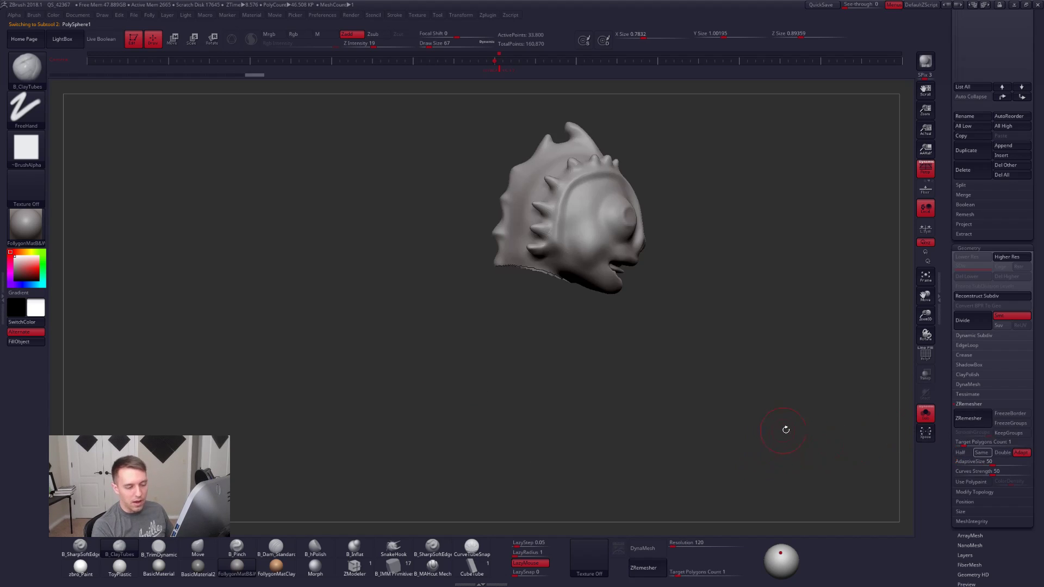
pyautogui.moveTo(949, 409)
pyautogui.mouseDown()
pyautogui.moveTo(952, 560)
pyautogui.moveTo(959, 424)
pyautogui.mouseUp()
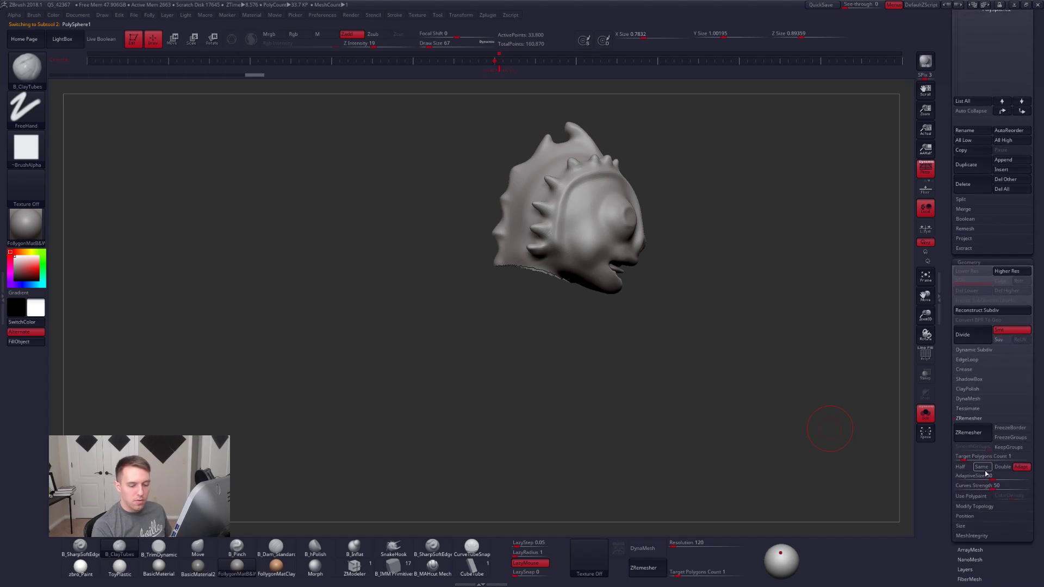
pyautogui.click(974, 476)
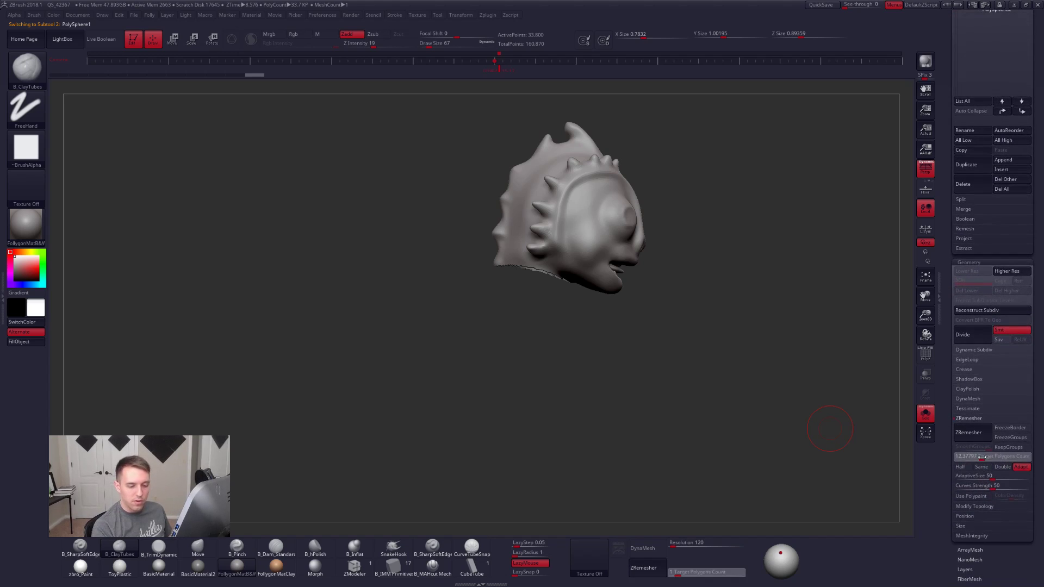
pyautogui.moveTo(952, 437); pyautogui.dragTo(953, 582)
pyautogui.click(926, 414)
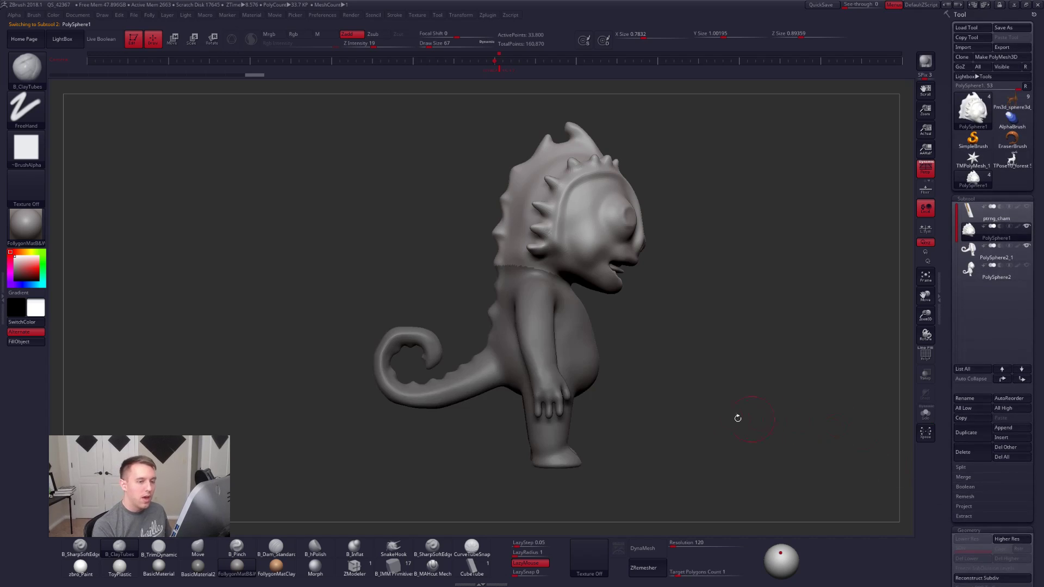
# Step: Try DynaMeshing the head at resolution 120, check the face and spikes up close, and undo the remesh
pyautogui.click(647, 549)
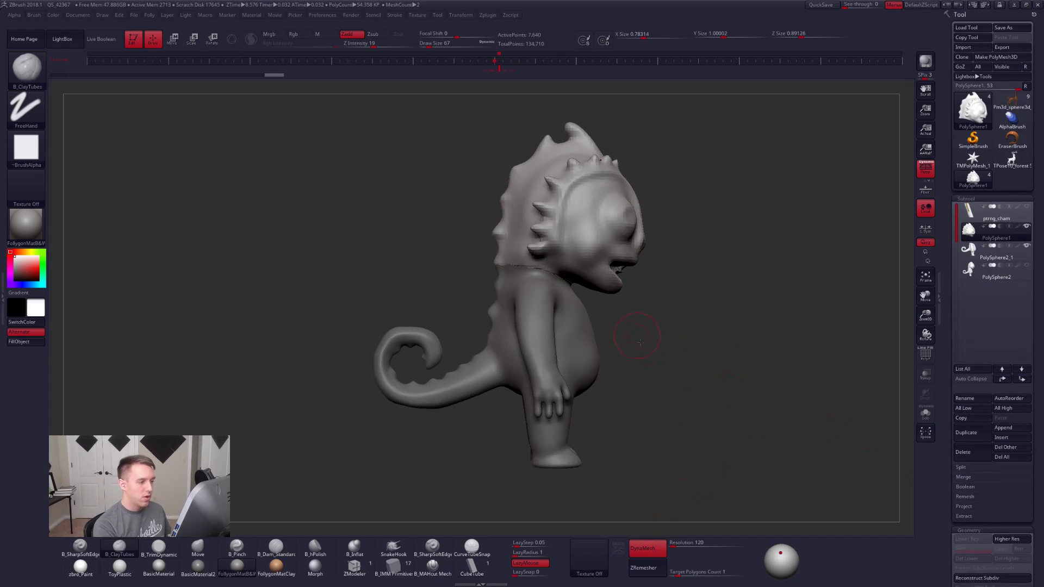
pyautogui.keyDown('alt'); pyautogui.moveTo(637, 335); pyautogui.dragTo(665, 417); pyautogui.keyUp('alt')
pyautogui.press(']')
pyautogui.moveTo(666, 362); pyautogui.dragTo(590, 375)
pyautogui.press('space')
pyautogui.press('space')
pyautogui.moveTo(575, 320); pyautogui.dragTo(559, 296)
pyautogui.moveTo(559, 296)
pyautogui.keyDown('ctrl'); pyautogui.mouseDown(button='right')
pyautogui.moveTo(561, 332)
pyautogui.moveTo(646, 349)
pyautogui.mouseUp(button='right'); pyautogui.keyUp('ctrl')
pyautogui.hotkey('ctrl', 'z')
pyautogui.moveTo(774, 326); pyautogui.dragTo(680, 329)
pyautogui.press('space')
pyautogui.moveTo(641, 388); pyautogui.dragTo(648, 387)
pyautogui.hotkey('ctrl', 'z')
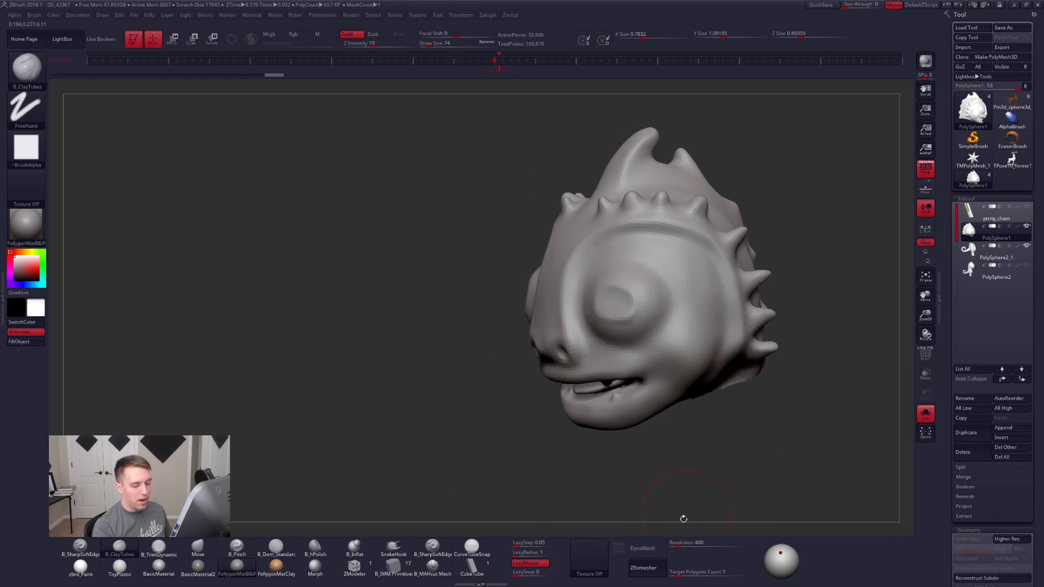
# Step: Try DynaMeshing the head at resolution 336 and inspect the face with the body shown again
pyautogui.write('336')
pyautogui.press('Return')
pyautogui.click(643, 548)
pyautogui.press('space')
pyautogui.moveTo(635, 319); pyautogui.dragTo(631, 318)
pyautogui.moveTo(620, 299)
pyautogui.mouseDown(button='right')
pyautogui.moveTo(570, 305)
pyautogui.moveTo(564, 316)
pyautogui.mouseUp(button='right')
pyautogui.moveTo(562, 338); pyautogui.dragTo(555, 351)
pyautogui.moveTo(595, 232); pyautogui.dragTo(599, 229)
pyautogui.moveTo(601, 240)
pyautogui.keyDown('ctrl'); pyautogui.mouseDown(button='right')
pyautogui.moveTo(611, 279)
pyautogui.moveTo(659, 307)
pyautogui.mouseUp(button='right'); pyautogui.keyUp('ctrl')
pyautogui.hotkey('alt', 's')
# Step: Choose the Move brush with draw size 61 and frame the whole chameleon from the front
pyautogui.press('space')
pyautogui.moveTo(637, 314); pyautogui.dragTo(651, 314)
pyautogui.press('b')
pyautogui.press('m')
pyautogui.press('v')
pyautogui.press('space')
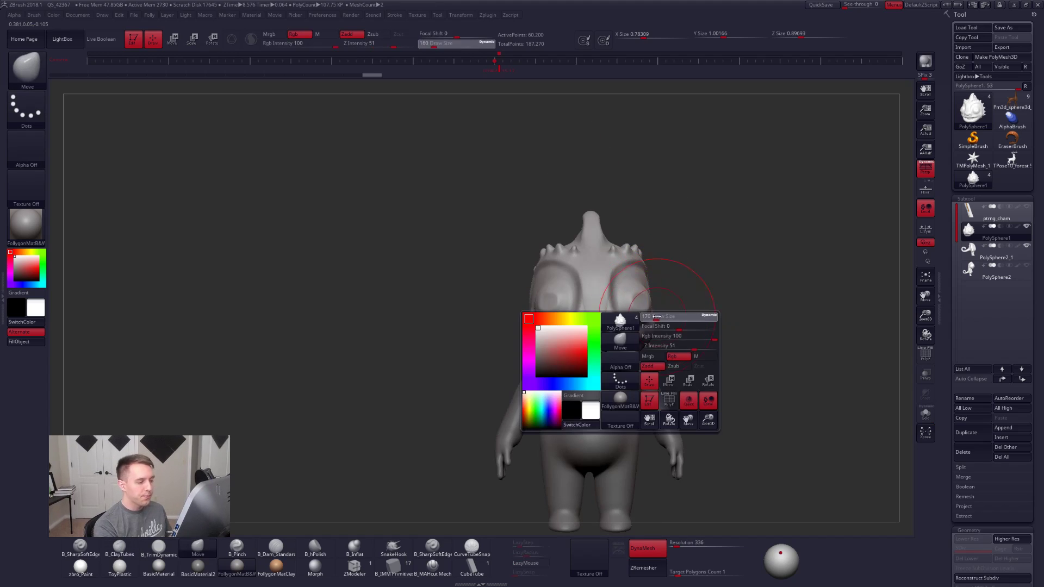
pyautogui.keyDown('ctrl'); pyautogui.moveTo(651, 313); pyautogui.dragTo(669, 318, button='right'); pyautogui.keyUp('ctrl')
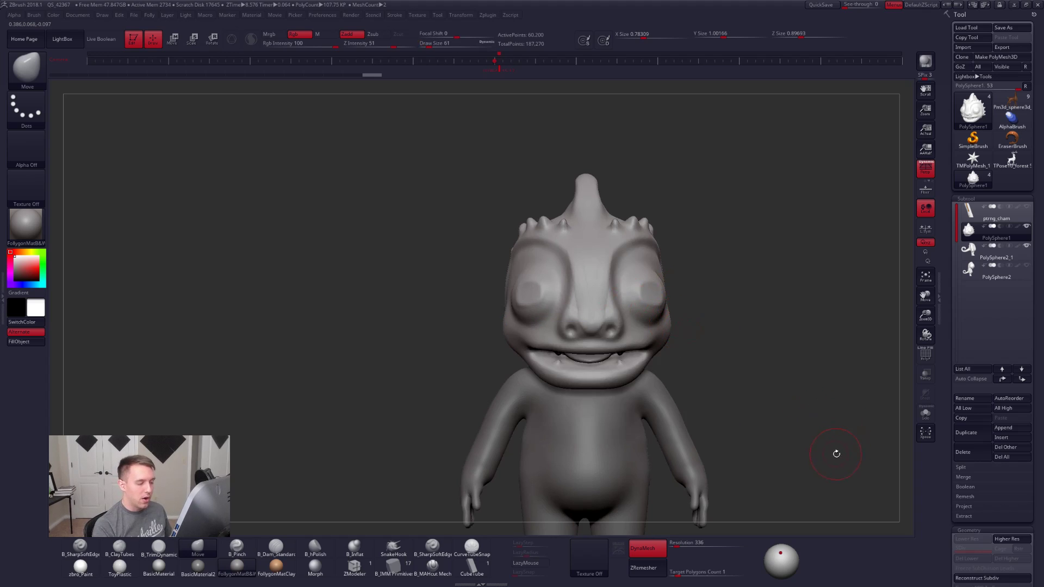
pyautogui.keyDown('ctrl'); pyautogui.moveTo(845, 457); pyautogui.dragTo(807, 418, button='right'); pyautogui.keyUp('ctrl')
# Step: Compare the wireframe density of the head and body subtools, selecting the body with draw size 104
pyautogui.hotkey('shift', 'f')
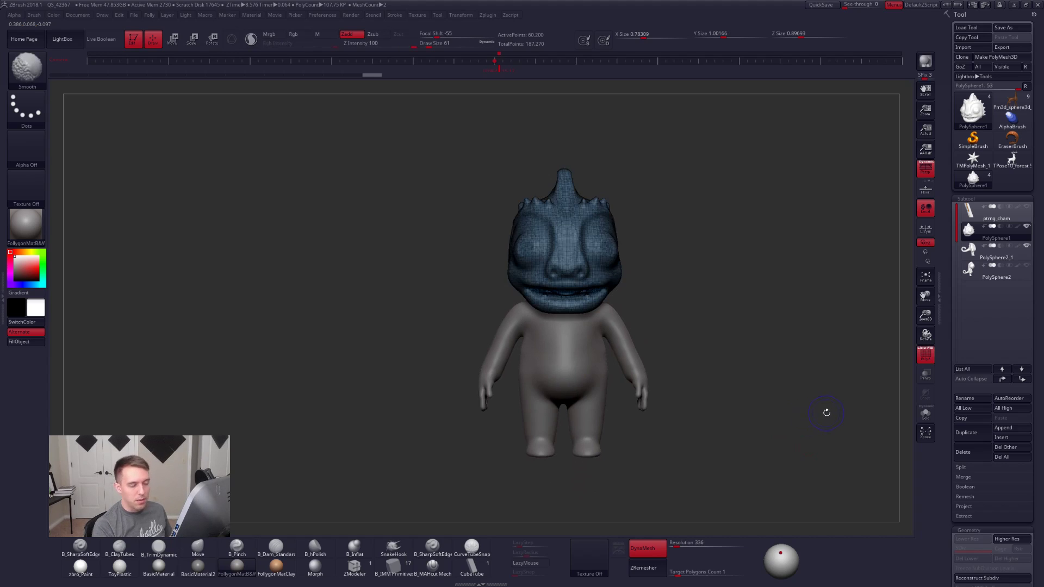
pyautogui.hotkey('shift', 'f')
pyautogui.click(1015, 252)
pyautogui.hotkey('shift', 'f')
pyautogui.hotkey('shift', 's')
pyautogui.press('s')
pyautogui.moveTo(597, 363); pyautogui.dragTo(620, 361)
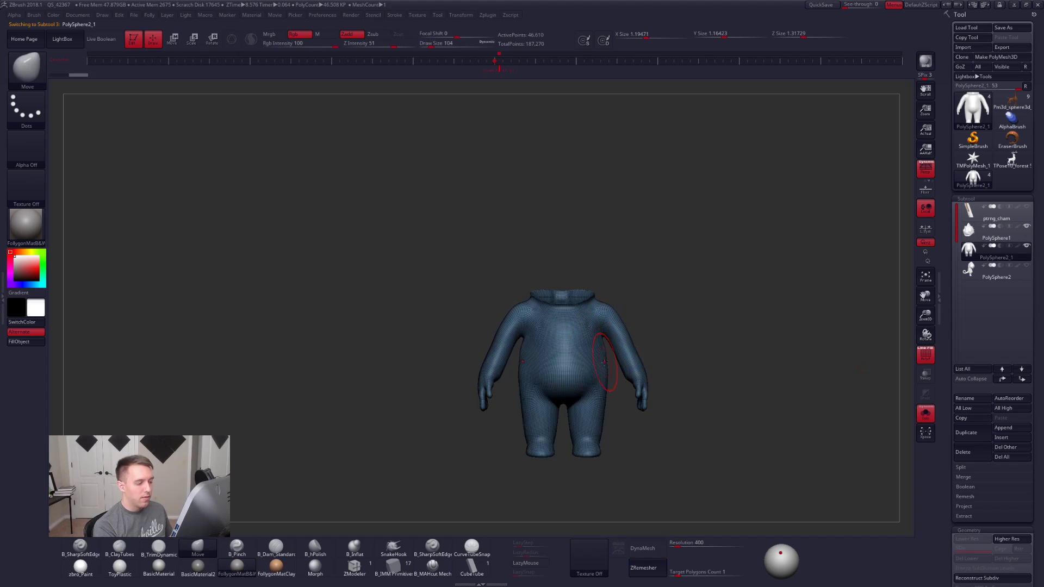
# Step: Reselect the head subtool, check its wireframe, and undo the resolution 336 DynaMesh
pyautogui.click(1007, 236)
pyautogui.hotkey('shift', 'f')
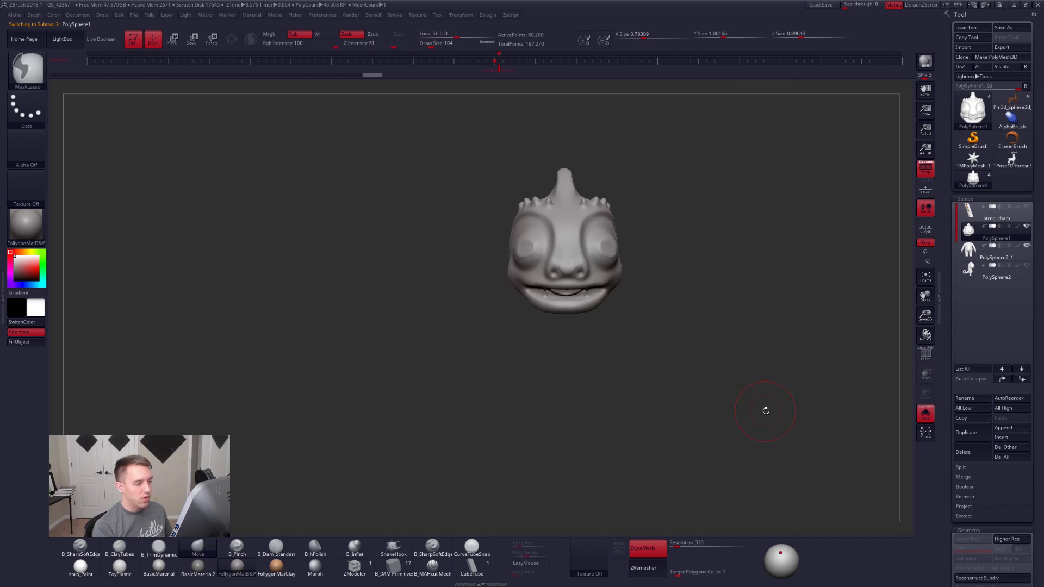
pyautogui.hotkey('shift', 'f')
pyautogui.hotkey('ctrl', 'z')
pyautogui.hotkey('ctrl', 'z')
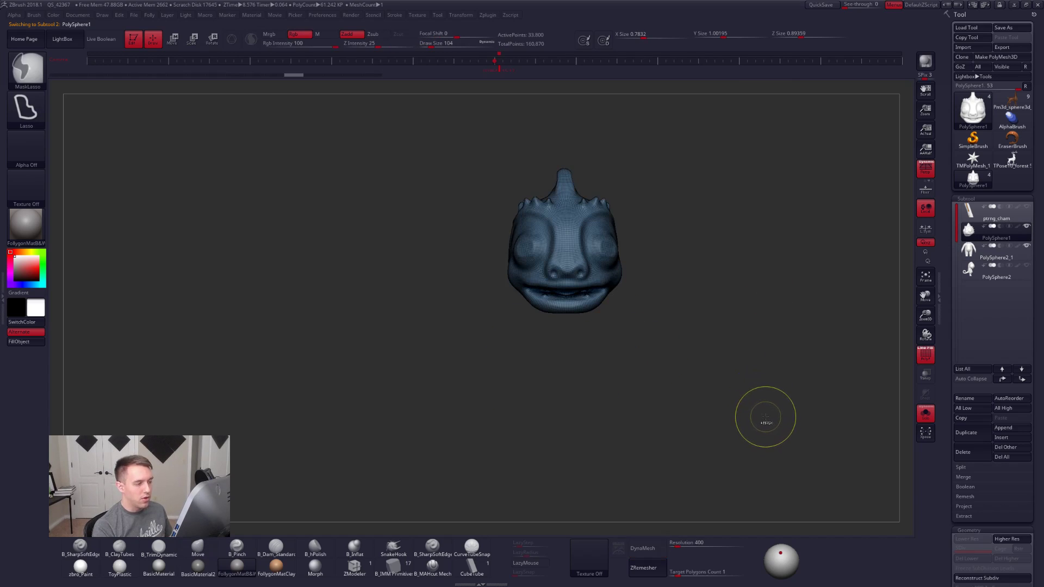
# Step: Hide the wireframe and adjust the side of the head with the Move brush, using draw size 38
pyautogui.keyDown('alt'); pyautogui.moveTo(674, 340); pyautogui.dragTo(686, 375); pyautogui.keyUp('alt')
pyautogui.press('space')
pyautogui.moveTo(624, 261)
pyautogui.mouseDown()
pyautogui.moveTo(633, 297)
pyautogui.moveTo(633, 244)
pyautogui.moveTo(647, 245)
pyautogui.mouseUp()
pyautogui.press('space')
pyautogui.hotkey('shift', 'f')
pyautogui.moveTo(647, 245)
pyautogui.keyDown('alt'); pyautogui.mouseDown()
pyautogui.moveTo(644, 266)
pyautogui.moveTo(620, 242)
pyautogui.moveTo(661, 240)
pyautogui.moveTo(708, 272)
pyautogui.moveTo(745, 326)
pyautogui.moveTo(739, 350)
pyautogui.moveTo(794, 299)
pyautogui.mouseUp(); pyautogui.keyUp('alt')
pyautogui.press('space')
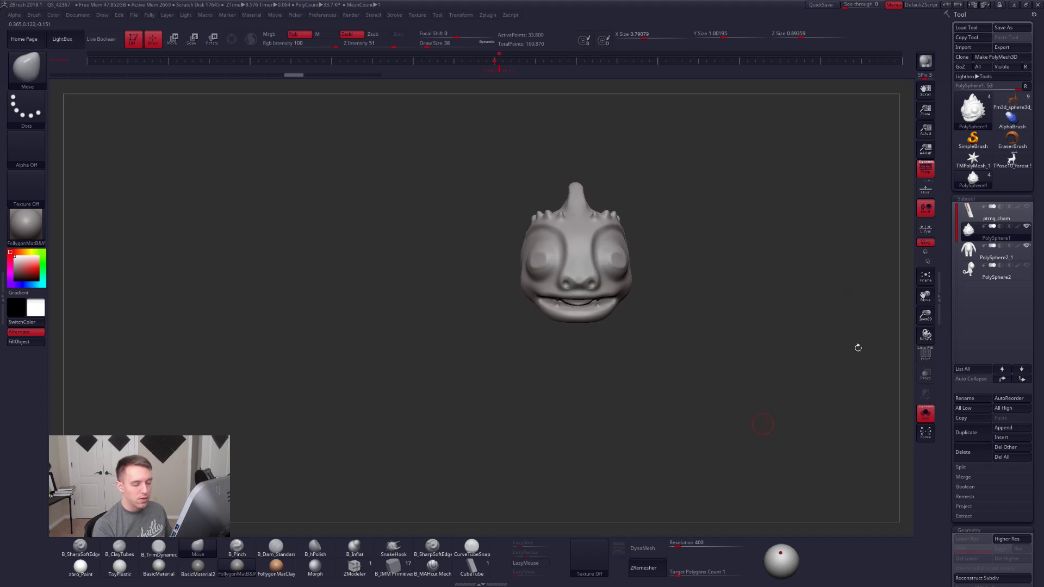
# Step: Duplicate the head subtool, reselect the original PolySphere1, and ZRemesh it
pyautogui.click(966, 433)
pyautogui.click(969, 241)
pyautogui.click(647, 568)
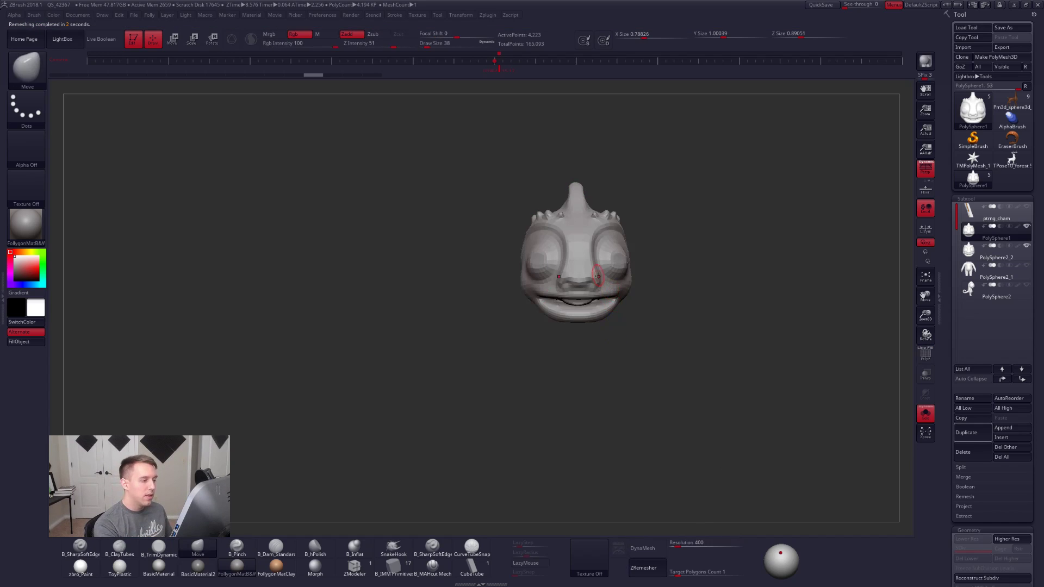
pyautogui.moveTo(617, 279)
pyautogui.mouseDown()
pyautogui.moveTo(608, 282)
pyautogui.moveTo(616, 299)
pyautogui.mouseUp()
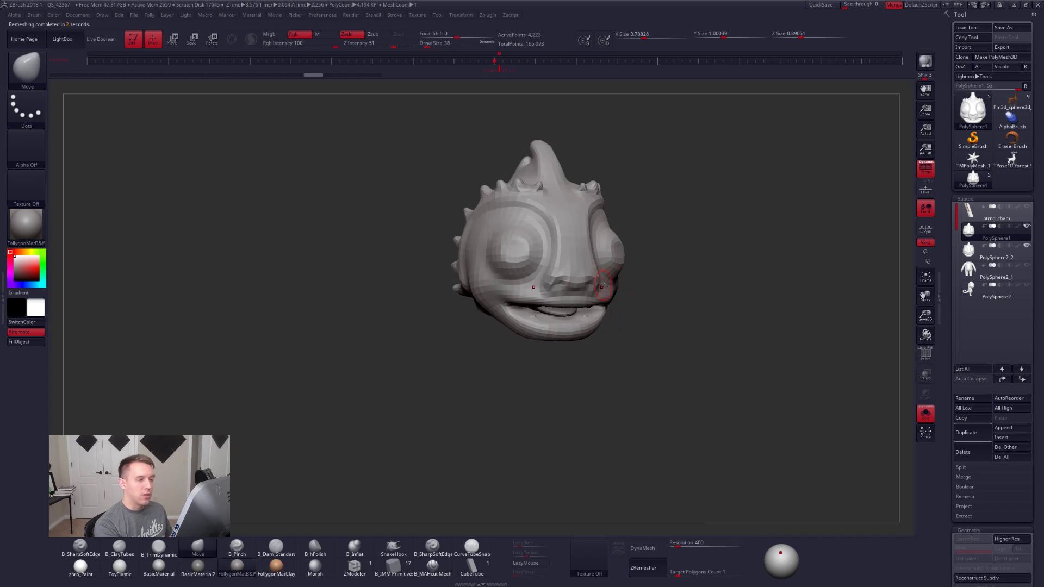
# Step: Delete the duplicate head PolySphere2_2, reselect PolySphere1, and show the body with it again
pyautogui.click(989, 252)
pyautogui.click(974, 452)
pyautogui.click(895, 469)
pyautogui.click(971, 233)
pyautogui.click(972, 246)
pyautogui.click(970, 233)
pyautogui.click(925, 414)
# Step: Reshape the back and lower edge of the head in side profile with the Move brush at draw size 170
pyautogui.moveTo(735, 354)
pyautogui.mouseDown()
pyautogui.moveTo(618, 313)
pyautogui.moveTo(600, 321)
pyautogui.mouseUp()
pyautogui.press('w')
pyautogui.press('q')
pyautogui.press('space')
pyautogui.moveTo(484, 337); pyautogui.dragTo(535, 308)
pyautogui.press('space')
pyautogui.moveTo(559, 347); pyautogui.dragTo(564, 347)
pyautogui.moveTo(527, 316); pyautogui.dragTo(649, 319)
pyautogui.press('space')
pyautogui.moveTo(527, 341); pyautogui.dragTo(524, 341)
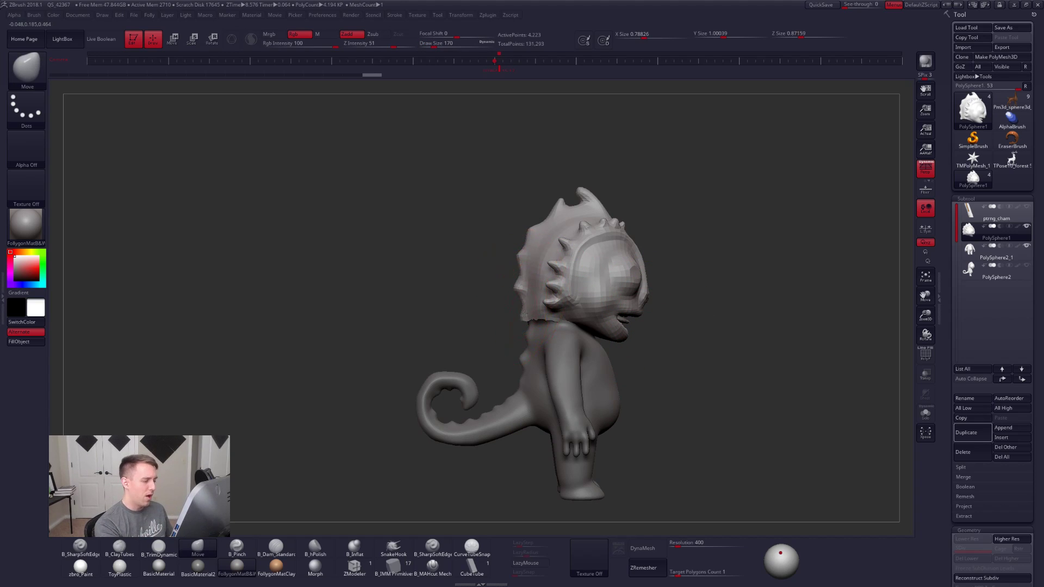
pyautogui.moveTo(518, 319); pyautogui.dragTo(516, 319)
pyautogui.moveTo(506, 320); pyautogui.dragTo(430, 321)
# Step: Adjust the head's outline from the front with the Move brush
pyautogui.press('space')
pyautogui.moveTo(639, 321); pyautogui.dragTo(637, 321)
pyautogui.keyDown('alt'); pyautogui.moveTo(639, 297); pyautogui.dragTo(639, 341, button='right'); pyautogui.keyUp('alt')
pyautogui.press('space')
pyautogui.moveTo(631, 317); pyautogui.dragTo(628, 317)
pyautogui.keyDown('alt'); pyautogui.moveTo(630, 315); pyautogui.dragTo(625, 365, button='right'); pyautogui.keyUp('alt')
pyautogui.press('space')
pyautogui.moveTo(611, 274); pyautogui.dragTo(607, 274)
# Step: Subdivide the head twice and make a light ClayTubes stroke on it
pyautogui.hotkey('ctrl', 'd')
pyautogui.hotkey('ctrl', 'd')
pyautogui.keyDown('alt'); pyautogui.moveTo(608, 262); pyautogui.dragTo(612, 296, button='right'); pyautogui.keyUp('alt')
pyautogui.press('space')
pyautogui.moveTo(603, 279); pyautogui.dragTo(599, 278)
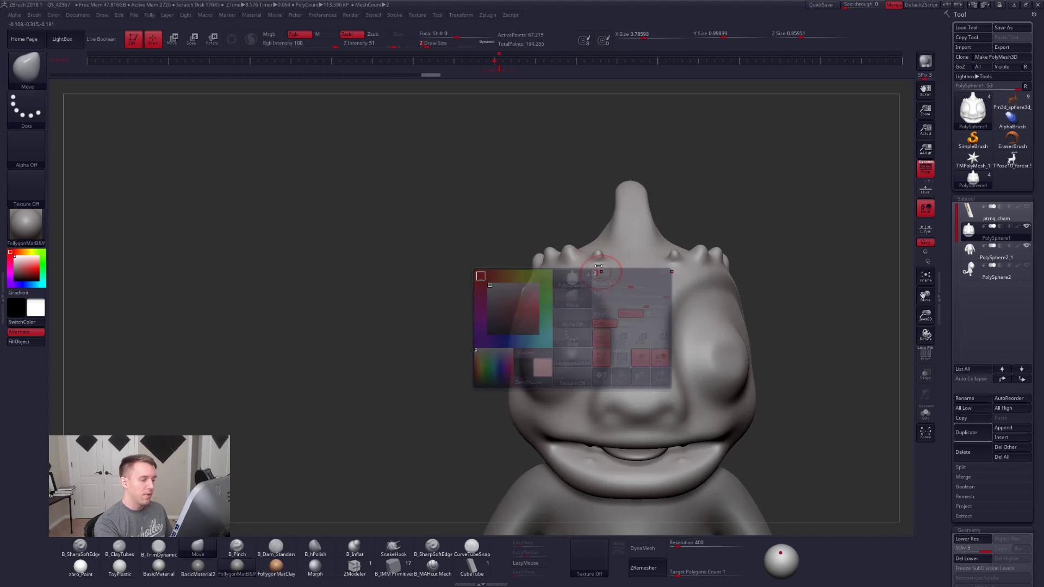
pyautogui.press('2')
pyautogui.moveTo(604, 268); pyautogui.dragTo(650, 273, button='right')
pyautogui.moveTo(564, 277); pyautogui.dragTo(569, 285)
pyautogui.moveTo(569, 285)
pyautogui.mouseDown(button='right')
pyautogui.moveTo(625, 291)
pyautogui.moveTo(609, 326)
pyautogui.mouseUp(button='right')
pyautogui.keyDown('ctrl'); pyautogui.moveTo(609, 326); pyautogui.dragTo(598, 294, button='right'); pyautogui.keyUp('ctrl')
# Step: Lower the head to subdivision level 1 and pull its back crest outward with the Move brush at draw size 170
pyautogui.hotkey('shift', 'd')
pyautogui.hotkey('shift', 'd')
pyautogui.press('b')
pyautogui.press('m')
pyautogui.press('v')
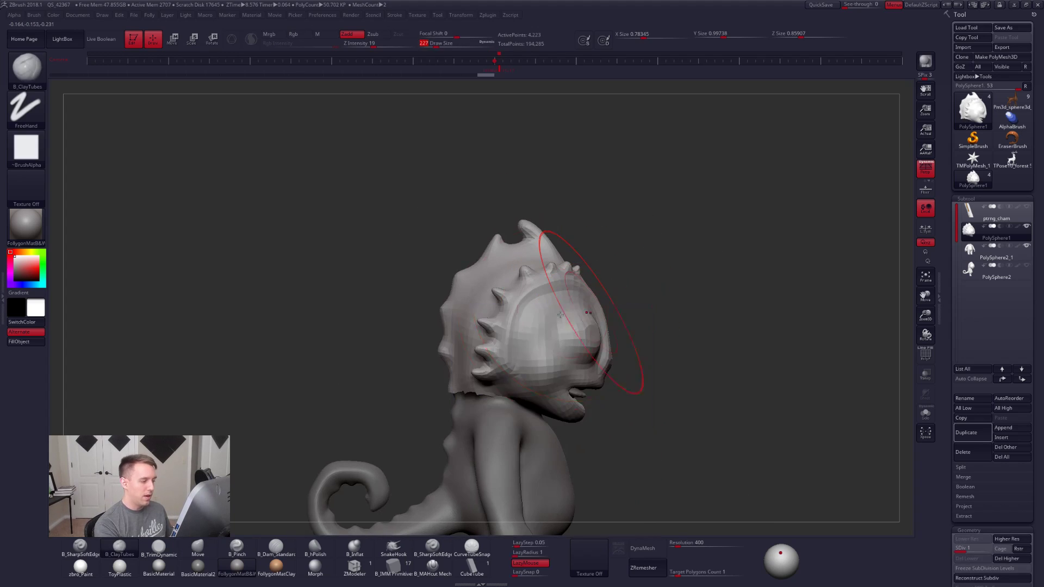
pyautogui.click(500, 260)
pyautogui.press('space')
pyautogui.moveTo(508, 255); pyautogui.dragTo(505, 255)
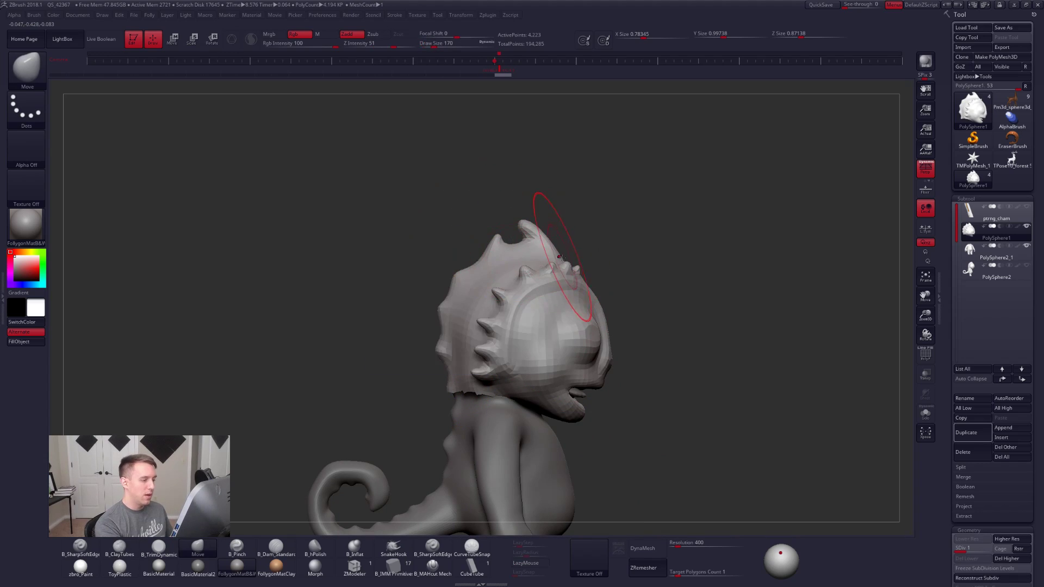
# Step: Select the body subtool and adjust its back in side profile with the Move brush at draw size 215
pyautogui.moveTo(524, 349)
pyautogui.keyDown('alt'); pyautogui.mouseDown(button='right')
pyautogui.moveTo(580, 235)
pyautogui.moveTo(573, 188)
pyautogui.mouseUp(button='right'); pyautogui.keyUp('alt')
pyautogui.keyDown('alt'); pyautogui.click(572, 371); pyautogui.keyUp('alt')
pyautogui.press('space')
pyautogui.moveTo(602, 341); pyautogui.dragTo(604, 341)
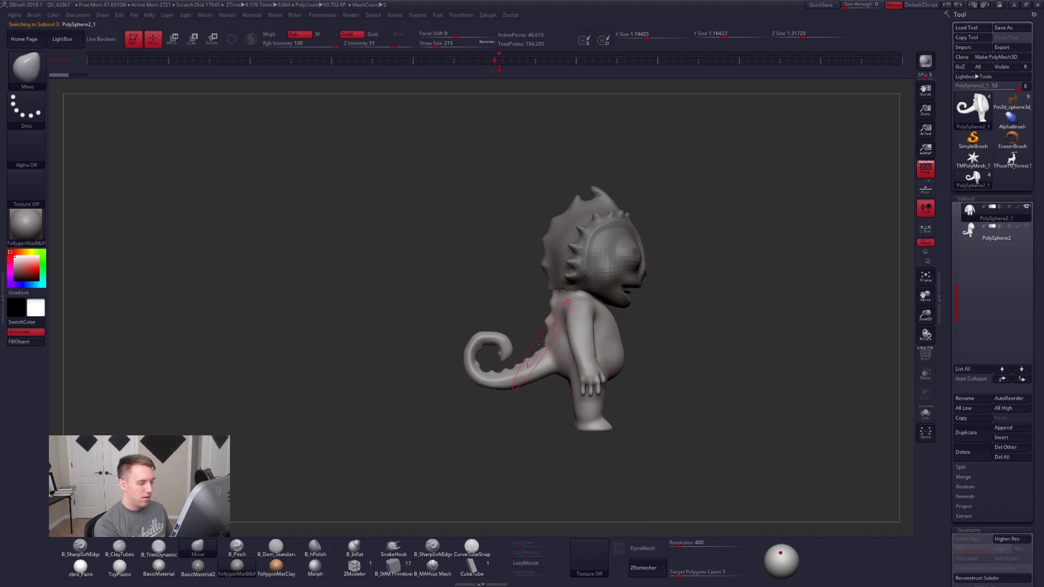
pyautogui.moveTo(652, 370)
pyautogui.mouseDown()
pyautogui.moveTo(650, 339)
pyautogui.moveTo(549, 296)
pyautogui.moveTo(577, 298)
pyautogui.moveTo(604, 330)
pyautogui.moveTo(574, 292)
pyautogui.mouseUp()
# Step: Fit the neck seam between head and body with the Move brush, alternating subtools and using draw sizes 113 and 170
pyautogui.keyDown('alt'); pyautogui.click(567, 266); pyautogui.keyUp('alt')
pyautogui.press('space')
pyautogui.press('space')
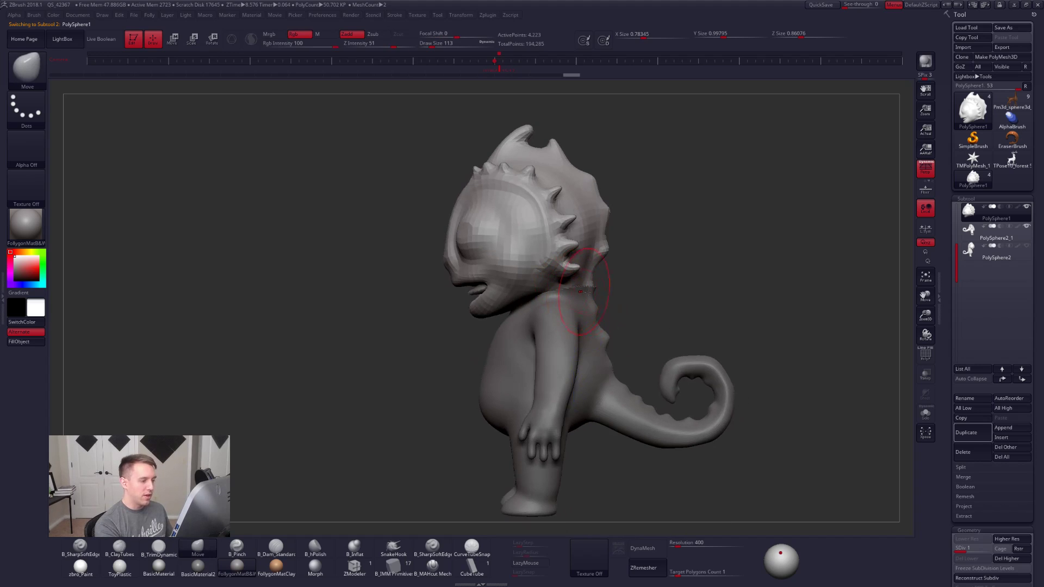
pyautogui.keyDown('alt'); pyautogui.click(591, 284); pyautogui.keyUp('alt')
pyautogui.press('space')
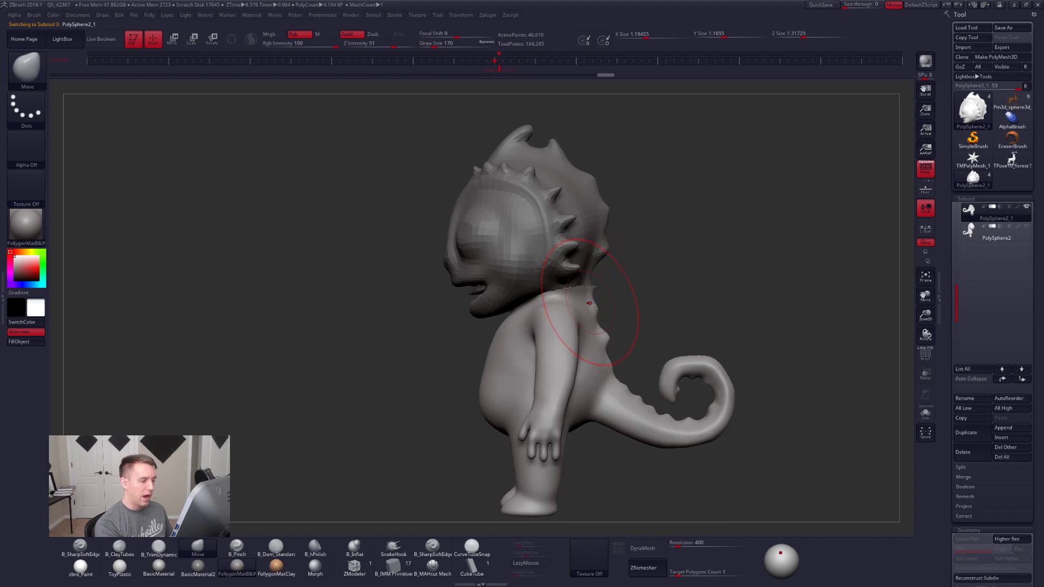
pyautogui.keyDown('alt'); pyautogui.click(586, 283); pyautogui.keyUp('alt')
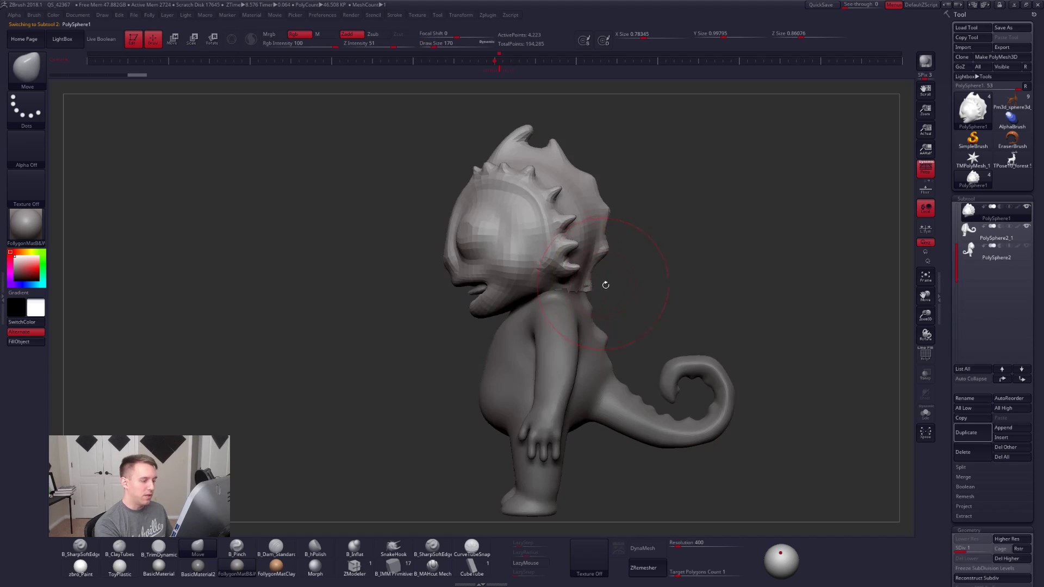
# Step: Set the Move brush's draw size to 54 and adjust the head's mouth area from below
pyautogui.keyDown('alt'); pyautogui.moveTo(589, 288); pyautogui.dragTo(674, 332, button='right'); pyautogui.keyUp('alt')
pyautogui.keyDown('ctrl'); pyautogui.moveTo(582, 316); pyautogui.dragTo(591, 346, button='right'); pyautogui.keyUp('ctrl')
pyautogui.press('space')
pyautogui.moveTo(591, 346)
pyautogui.mouseDown()
pyautogui.moveTo(583, 352)
pyautogui.moveTo(588, 342)
pyautogui.mouseUp()
pyautogui.press('space')
pyautogui.moveTo(592, 344)
pyautogui.mouseDown(button='right')
pyautogui.moveTo(526, 338)
pyautogui.moveTo(563, 307)
pyautogui.moveTo(555, 340)
pyautogui.mouseUp(button='right')
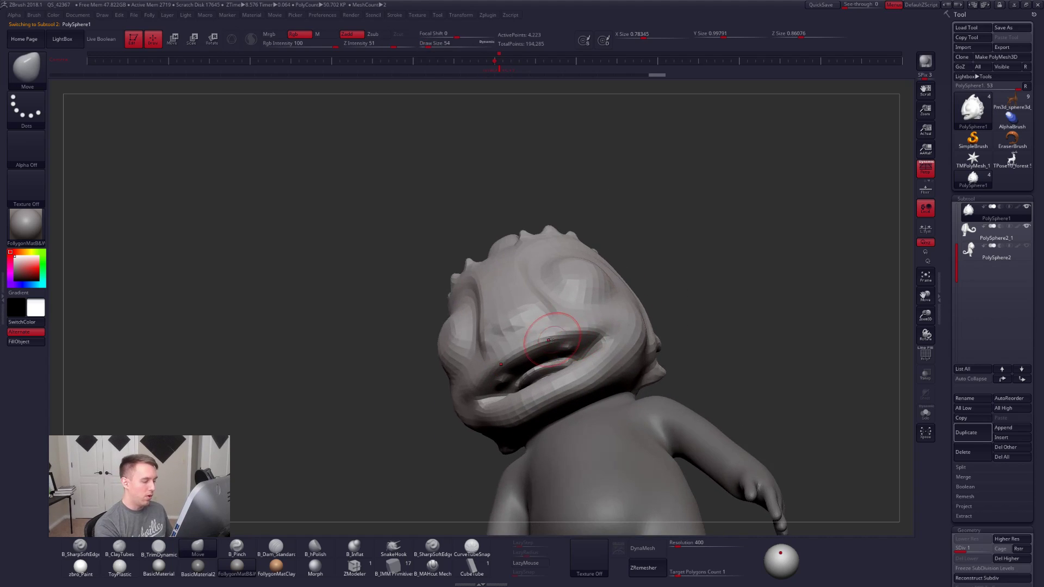
# Step: Raise the head to subdivision level 3 and sharpen the lip edges with the Pinch brush
pyautogui.press('d')
pyautogui.press('d')
pyautogui.press('b')
pyautogui.press('p')
pyautogui.press('i')
pyautogui.moveTo(545, 333); pyautogui.dragTo(626, 323)
pyautogui.moveTo(626, 323); pyautogui.dragTo(531, 380, button='right')
pyautogui.moveTo(636, 322); pyautogui.dragTo(641, 319)
pyautogui.moveTo(598, 337)
pyautogui.mouseDown(button='right')
pyautogui.moveTo(666, 351)
pyautogui.moveTo(571, 374)
pyautogui.mouseUp(button='right')
# Step: Flatten the lower lip with the TrimDynamic brush at draw size 74 and isolate the head in front view
pyautogui.press('space')
pyautogui.moveTo(546, 419); pyautogui.dragTo(550, 419)
pyautogui.press('b')
pyautogui.press('t')
pyautogui.press('d')
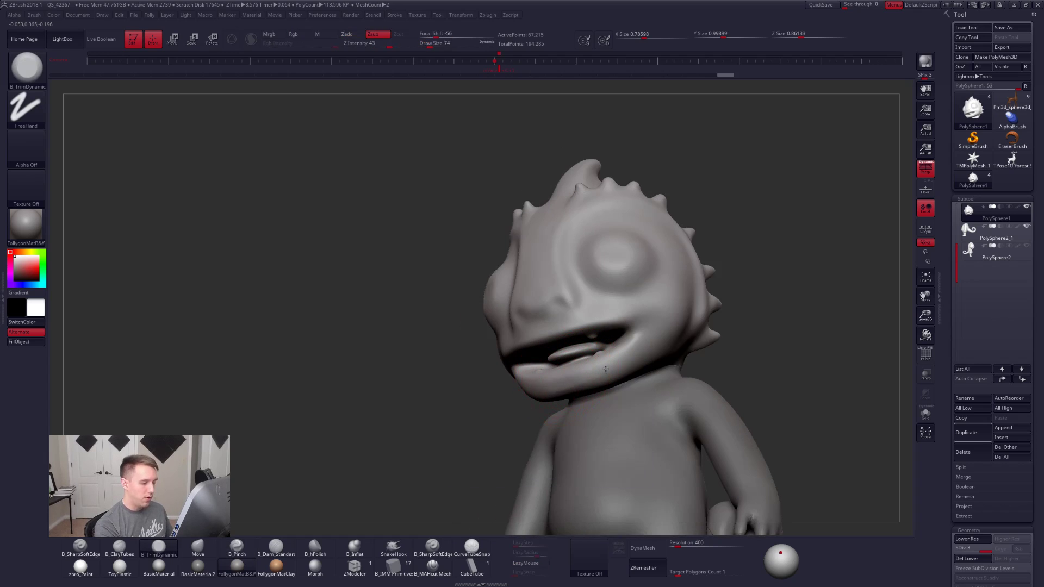
pyautogui.moveTo(560, 376); pyautogui.dragTo(596, 372)
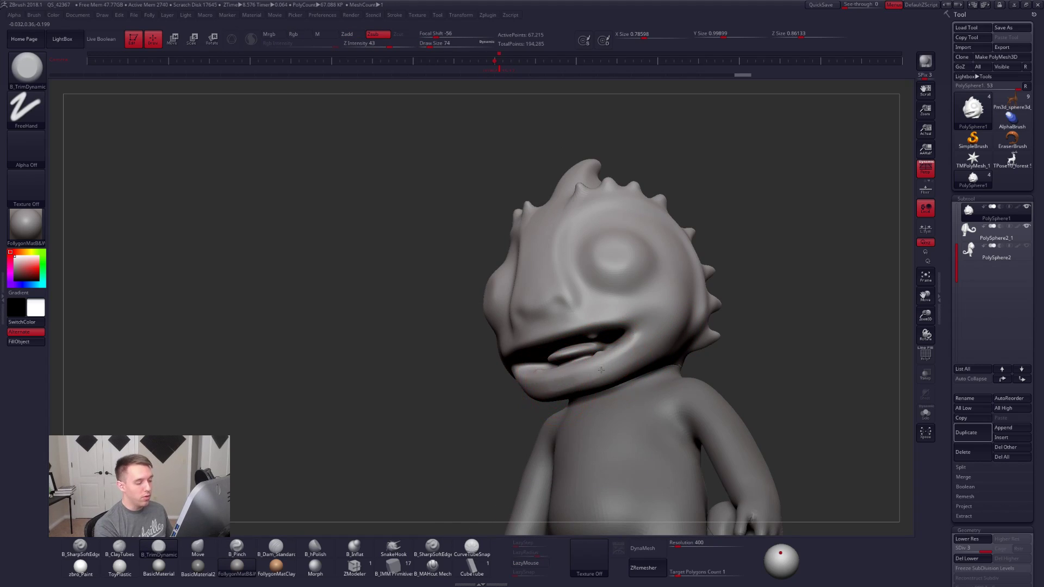
pyautogui.hotkey('alt', 'shift', 's')
pyautogui.keyDown('shift'); pyautogui.moveTo(582, 384); pyautogui.dragTo(647, 370, button='right'); pyautogui.keyUp('shift')
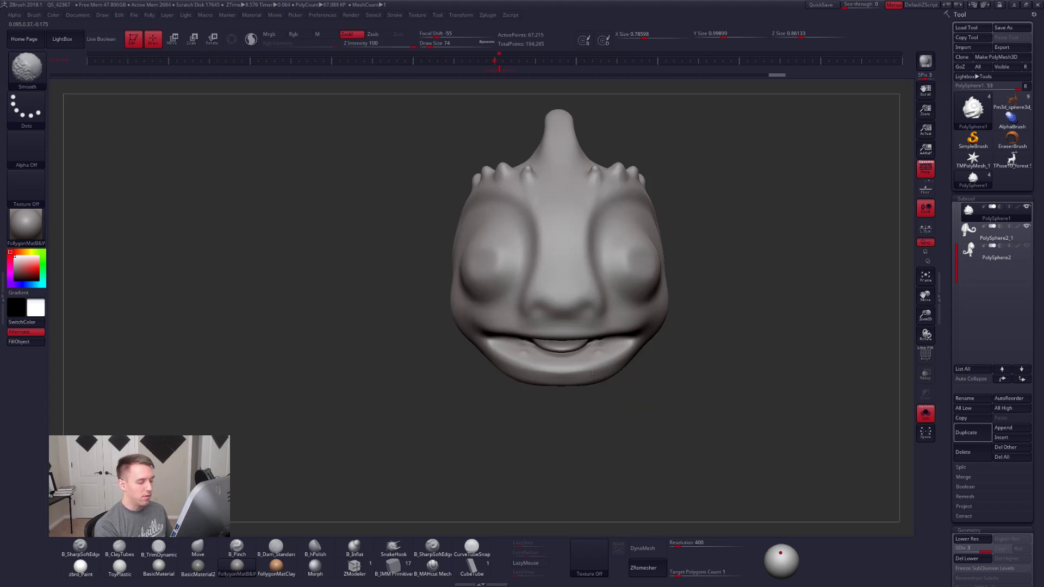
# Step: Adjust the front shape of the head with the Move brush in front view
pyautogui.press('space')
pyautogui.moveTo(578, 383); pyautogui.dragTo(572, 383)
pyautogui.press('b')
pyautogui.press('m')
pyautogui.press('v')
pyautogui.moveTo(583, 380); pyautogui.dragTo(600, 372, button='right')
# Step: Raise the head to subdivision level 4 and sharpen the mouth area with the Pinch brush at draw sizes 20 and 38
pyautogui.press('b')
pyautogui.press('p')
pyautogui.press('i')
pyautogui.press('space')
pyautogui.moveTo(598, 366); pyautogui.dragTo(591, 366)
pyautogui.moveTo(612, 365); pyautogui.dragTo(633, 309, button='right')
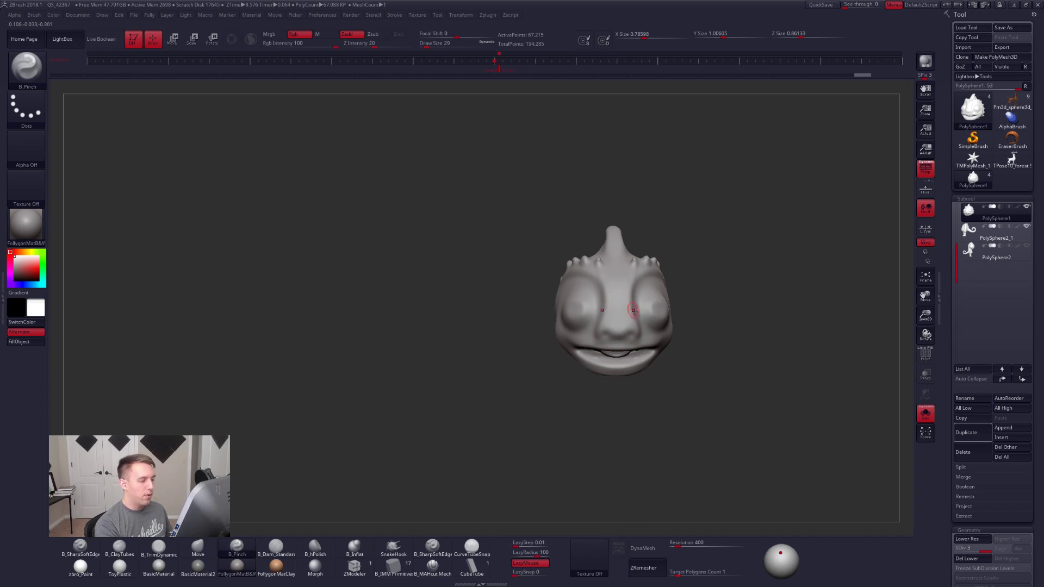
pyautogui.press('space')
pyautogui.moveTo(632, 309); pyautogui.dragTo(626, 326)
pyautogui.moveTo(625, 326)
pyautogui.mouseDown(button='right')
pyautogui.moveTo(639, 334)
pyautogui.moveTo(592, 340)
pyautogui.moveTo(609, 355)
pyautogui.mouseUp(button='right')
pyautogui.press('d')
pyautogui.moveTo(616, 377); pyautogui.dragTo(606, 344)
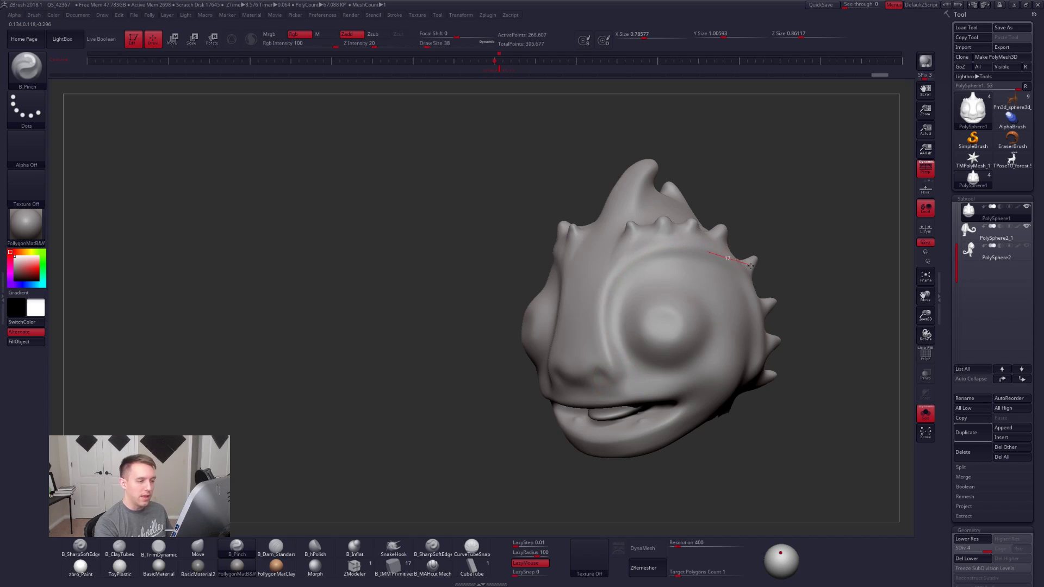
# Step: Reshape the crest along the top and back of the head with the Move brush
pyautogui.moveTo(749, 264); pyautogui.dragTo(746, 272, button='right')
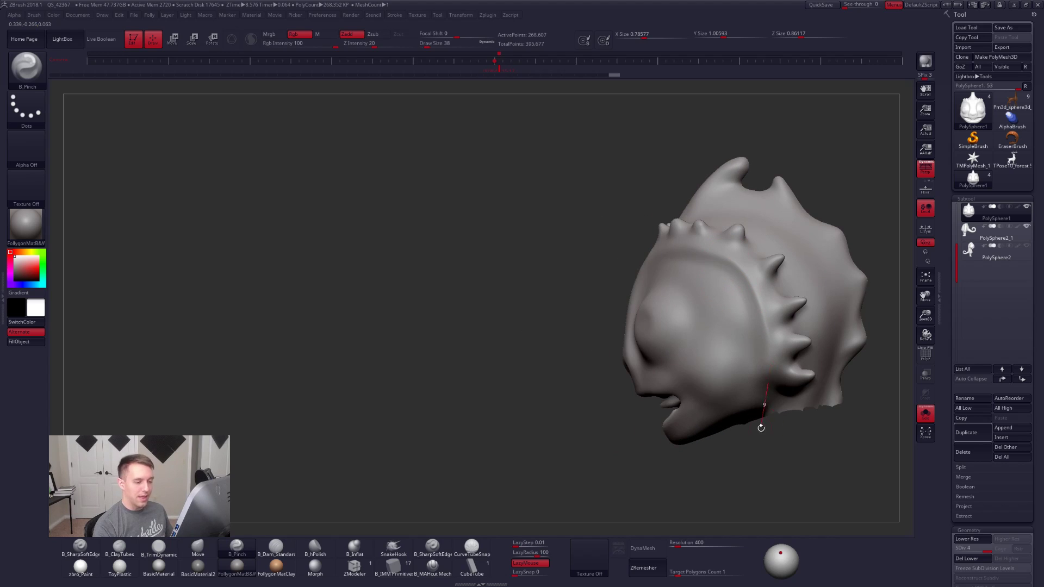
pyautogui.moveTo(756, 386); pyautogui.dragTo(790, 386, button='right')
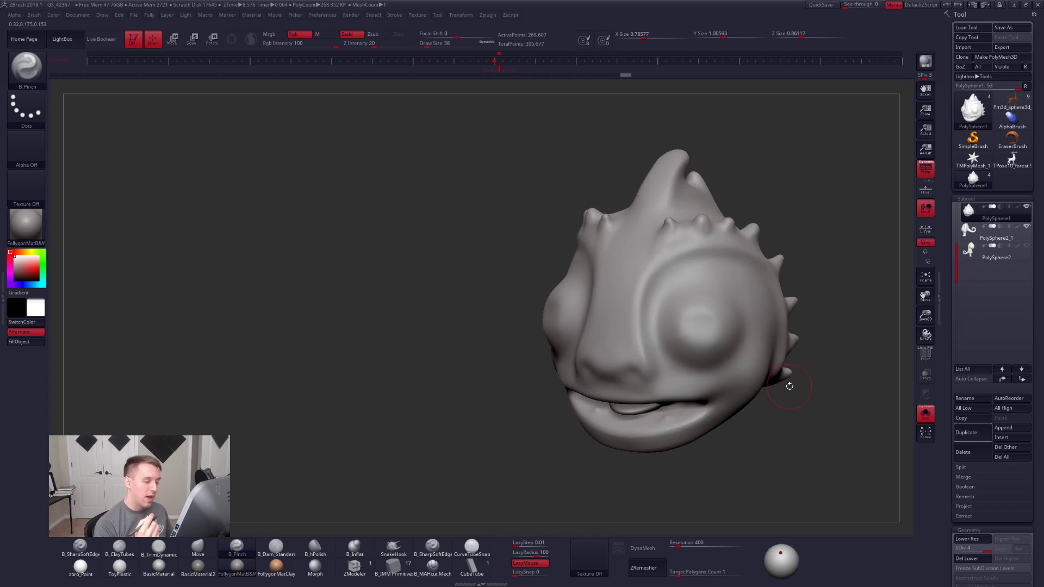
pyautogui.moveTo(790, 386)
pyautogui.mouseDown()
pyautogui.moveTo(694, 342)
pyautogui.moveTo(698, 403)
pyautogui.mouseUp()
pyautogui.moveTo(536, 389); pyautogui.dragTo(582, 321)
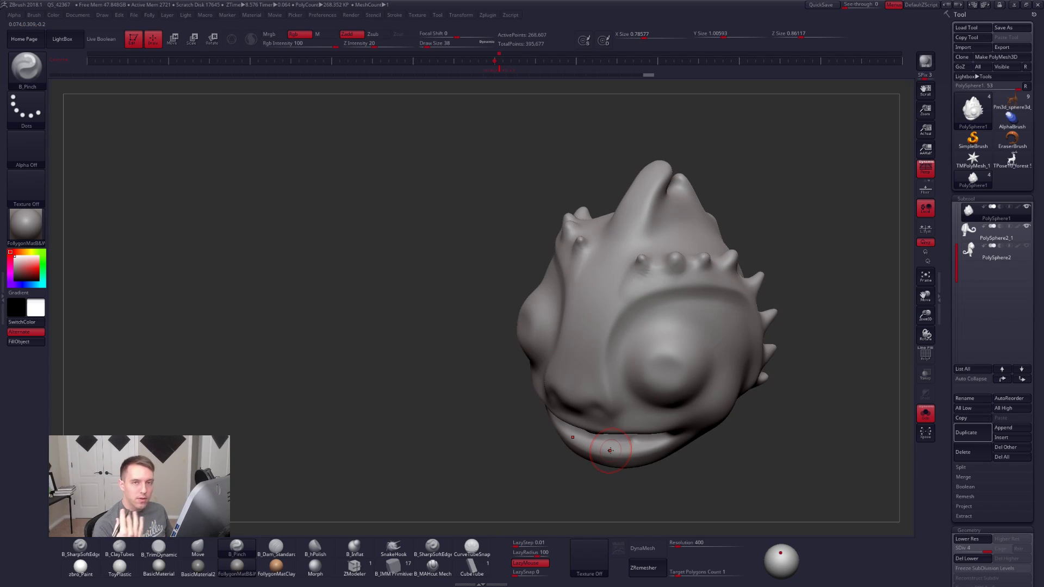
pyautogui.moveTo(625, 320); pyautogui.dragTo(653, 296, button='right')
pyautogui.moveTo(645, 364)
pyautogui.keyDown('alt'); pyautogui.mouseDown(button='right')
pyautogui.moveTo(618, 317)
pyautogui.moveTo(609, 340)
pyautogui.moveTo(670, 338)
pyautogui.moveTo(734, 309)
pyautogui.mouseUp(button='right'); pyautogui.keyUp('alt')
pyautogui.press('space')
pyautogui.moveTo(604, 381); pyautogui.dragTo(612, 380)
pyautogui.press('b')
pyautogui.press('m')
pyautogui.press('v')
pyautogui.moveTo(546, 282); pyautogui.dragTo(538, 279)
pyautogui.moveTo(559, 214)
pyautogui.mouseDown()
pyautogui.moveTo(551, 208)
pyautogui.moveTo(589, 190)
pyautogui.mouseUp()
pyautogui.press('space')
# Step: Build up the crest surface behind the front horn with the ClayTubes brush at draw size 40 and smooth it
pyautogui.moveTo(641, 167)
pyautogui.keyDown('alt'); pyautogui.mouseDown(button='right')
pyautogui.moveTo(647, 245)
pyautogui.moveTo(664, 265)
pyautogui.moveTo(614, 299)
pyautogui.mouseUp(button='right'); pyautogui.keyUp('alt')
pyautogui.press('b')
pyautogui.press('c')
pyautogui.press('t')
pyautogui.press('space')
pyautogui.moveTo(667, 278); pyautogui.dragTo(661, 278)
pyautogui.moveTo(637, 240); pyautogui.dragTo(653, 270)
pyautogui.moveTo(653, 269); pyautogui.dragTo(699, 272, button='right')
pyautogui.keyDown('shift'); pyautogui.moveTo(595, 283); pyautogui.dragTo(576, 319); pyautogui.keyUp('shift')
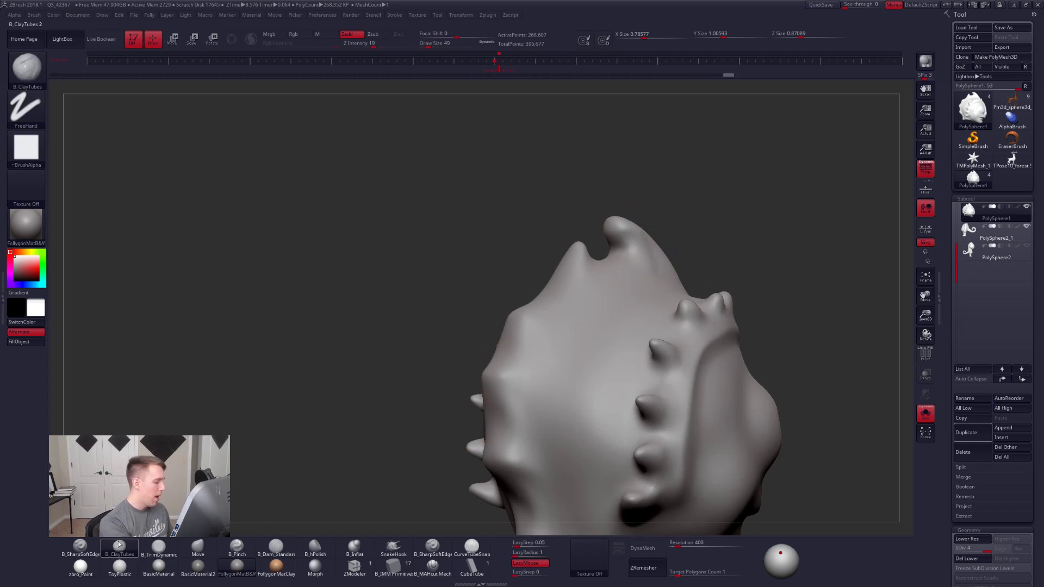
# Step: Fill and smooth the notch between the first two crest spikes
pyautogui.moveTo(600, 246); pyautogui.dragTo(617, 260, button='right')
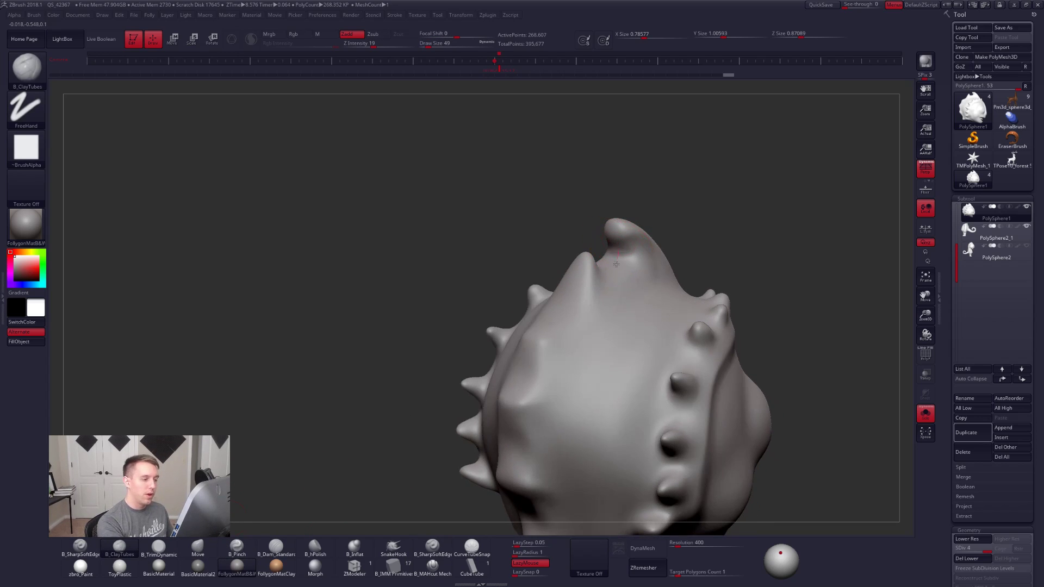
pyautogui.moveTo(622, 255); pyautogui.dragTo(623, 265)
pyautogui.keyDown('shift'); pyautogui.moveTo(628, 239); pyautogui.dragTo(600, 268); pyautogui.keyUp('shift')
pyautogui.keyDown('ctrl'); pyautogui.moveTo(604, 269); pyautogui.dragTo(625, 242, button='right'); pyautogui.keyUp('ctrl')
pyautogui.moveTo(626, 242); pyautogui.dragTo(621, 261, button='right')
pyautogui.keyDown('shift'); pyautogui.moveTo(626, 260); pyautogui.dragTo(627, 247); pyautogui.keyUp('shift')
pyautogui.moveTo(628, 240); pyautogui.dragTo(629, 253, button='right')
pyautogui.keyDown('shift'); pyautogui.moveTo(625, 254); pyautogui.dragTo(660, 248); pyautogui.keyUp('shift')
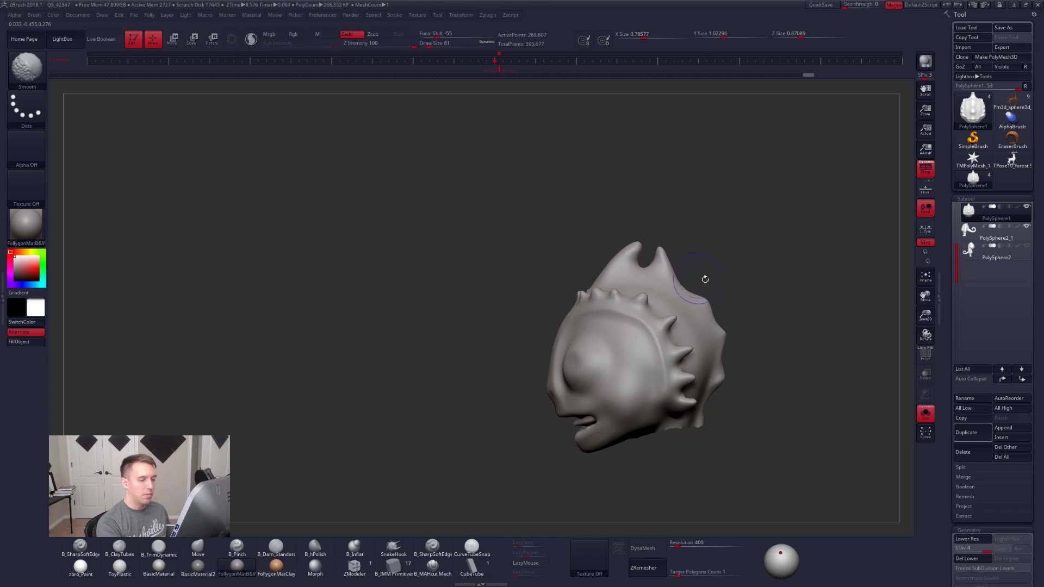
# Step: Pull the spikes along the back of the crest outward with the Move brush at draw size 61
pyautogui.moveTo(704, 300); pyautogui.dragTo(718, 293)
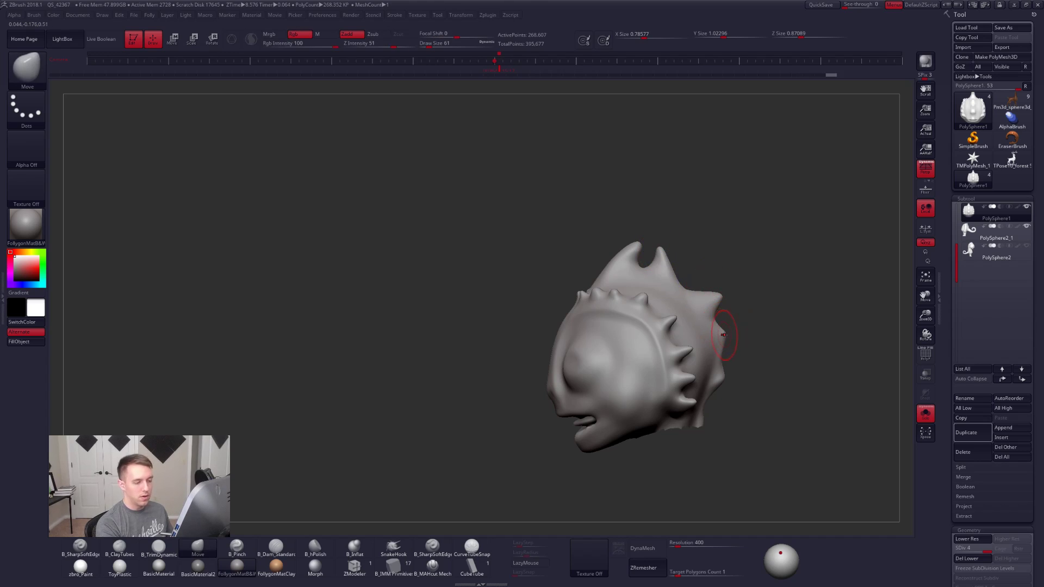
pyautogui.press('shift')
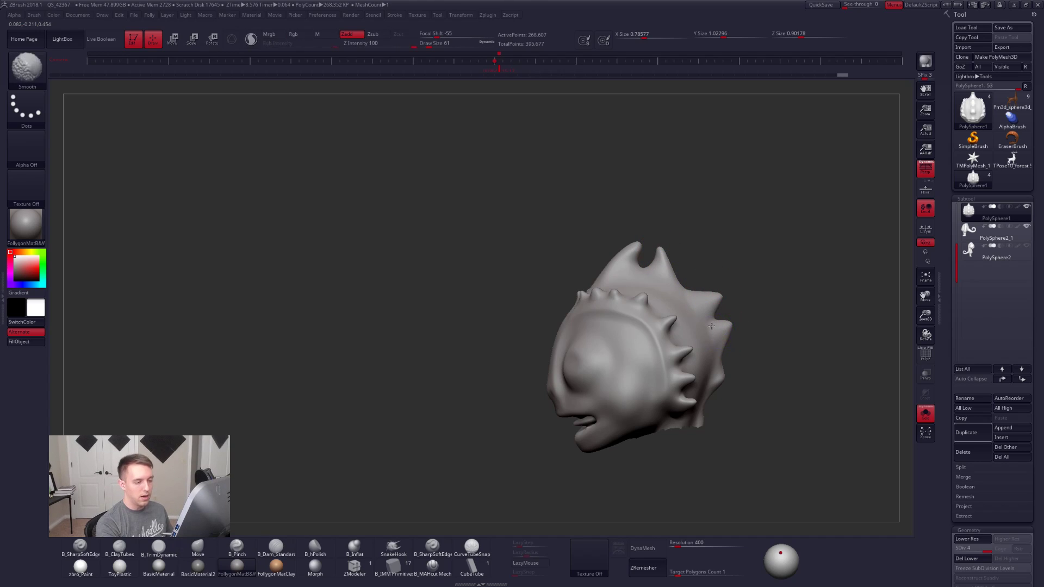
pyautogui.moveTo(716, 372); pyautogui.dragTo(724, 373)
pyautogui.moveTo(732, 370); pyautogui.dragTo(721, 338, button='right')
# Step: Show the body with the head again and lower the head to subdivision level 1
pyautogui.click(721, 341)
pyautogui.press('space')
pyautogui.moveTo(719, 342); pyautogui.dragTo(721, 342)
pyautogui.keyDown('ctrl'); pyautogui.moveTo(721, 342); pyautogui.dragTo(718, 346, button='right'); pyautogui.keyUp('ctrl')
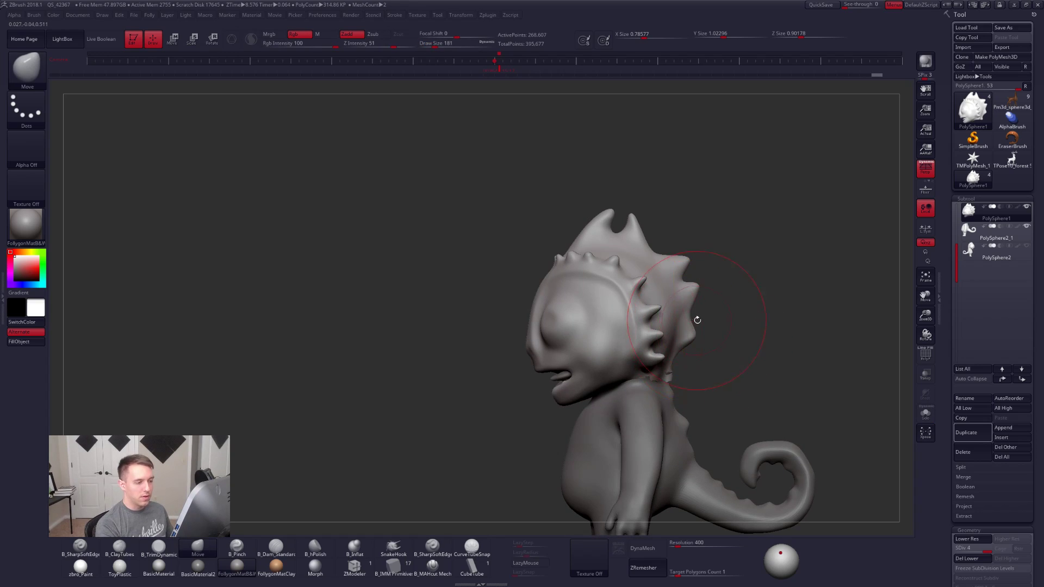
pyautogui.hotkey('shift', 'd')
pyautogui.hotkey('shift', 'd')
pyautogui.hotkey('shift', 'd')
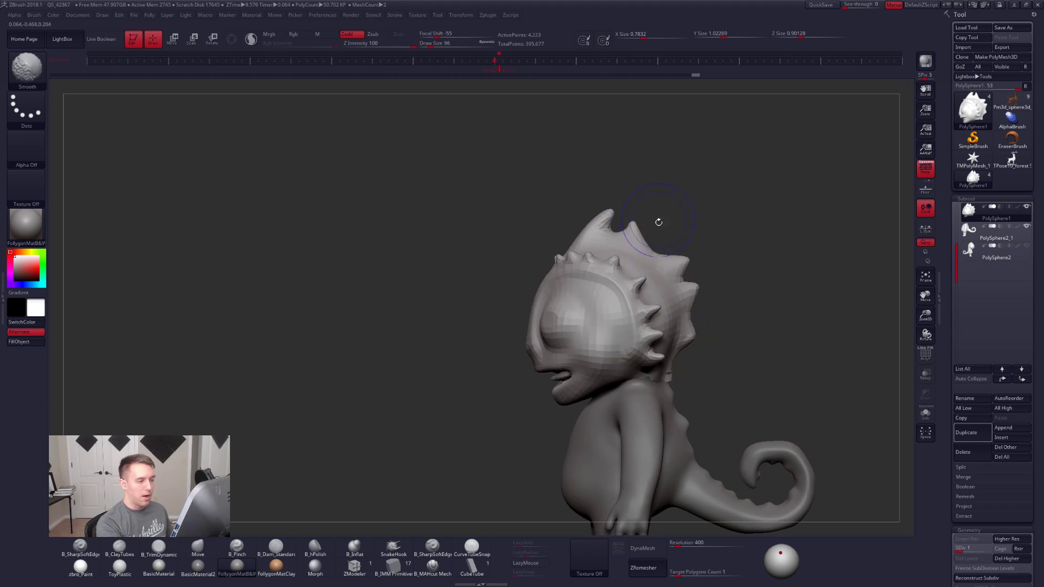
# Step: Mask everything except the second crest spike and bend that spike backward with Transpose and the Move brush
pyautogui.press('space')
pyautogui.moveTo(640, 224)
pyautogui.mouseDown()
pyautogui.moveTo(622, 242)
pyautogui.moveTo(662, 231)
pyautogui.moveTo(671, 191)
pyautogui.mouseUp()
pyautogui.keyDown('ctrl'); pyautogui.click(669, 219); pyautogui.keyUp('ctrl')
pyautogui.keyDown('ctrl'); pyautogui.click(640, 240); pyautogui.keyUp('ctrl')
pyautogui.press('r')
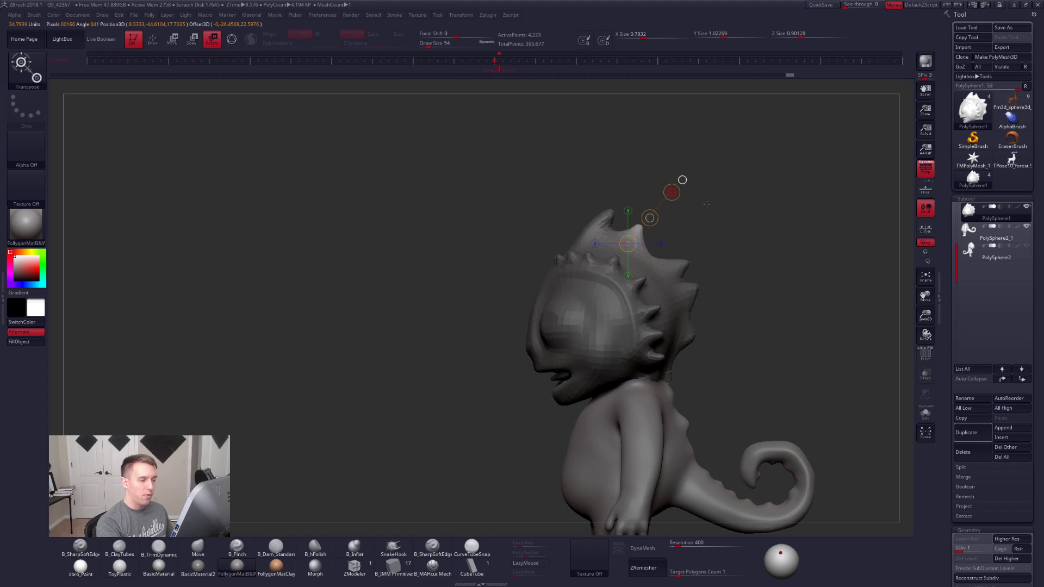
pyautogui.press('w')
pyautogui.press('q')
pyautogui.press('space')
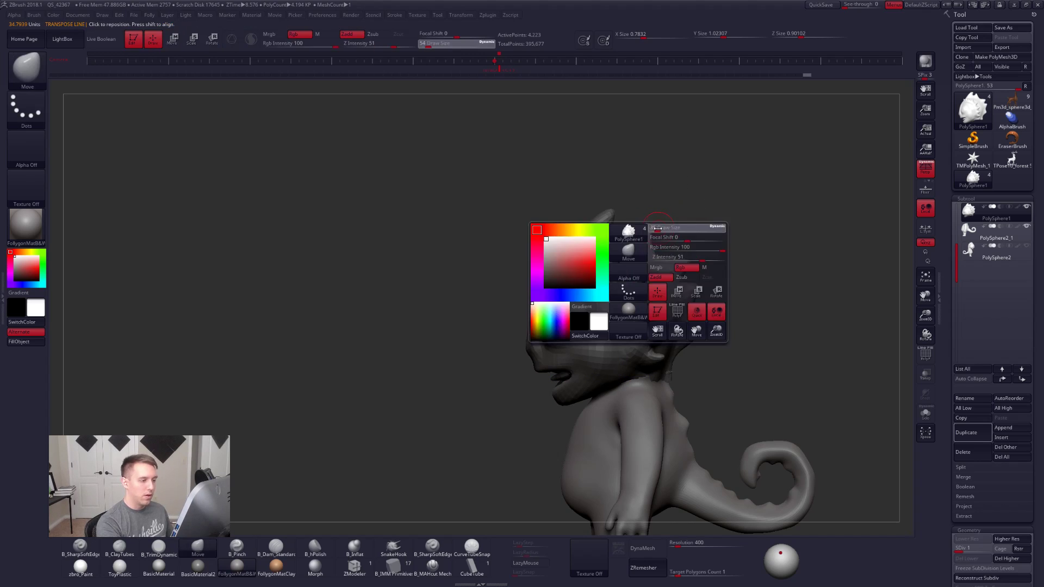
pyautogui.press('space')
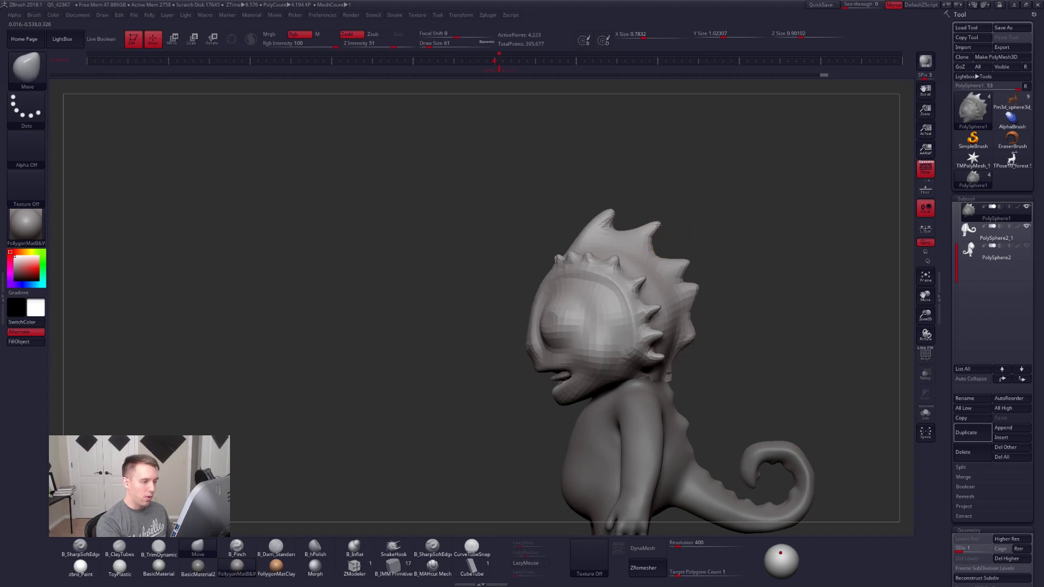
# Step: Raise the head to subdivision level 2 and refine the crest silhouette with smoothing and a large Move brush, up to draw size 292
pyautogui.press('d')
pyautogui.keyDown('shift'); pyautogui.moveTo(617, 208); pyautogui.dragTo(617, 209); pyautogui.keyUp('shift')
pyautogui.press('space')
pyautogui.moveTo(573, 238); pyautogui.dragTo(570, 232)
pyautogui.keyDown('alt'); pyautogui.moveTo(733, 310); pyautogui.dragTo(689, 291); pyautogui.keyUp('alt')
pyautogui.press('space')
pyautogui.moveTo(654, 322); pyautogui.dragTo(660, 321)
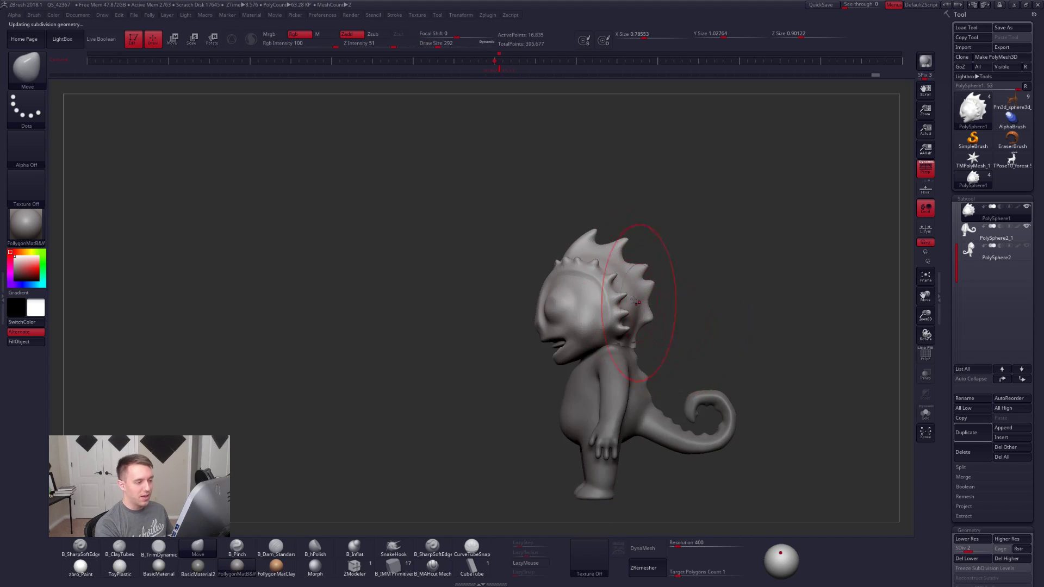
# Step: Compare the reshaped head with the original one-piece PolySphere2 subtool, and reselect the head subtool
pyautogui.moveTo(594, 234)
pyautogui.keyDown('ctrl'); pyautogui.mouseDown()
pyautogui.moveTo(682, 446)
pyautogui.moveTo(848, 342)
pyautogui.mouseUp(); pyautogui.keyUp('ctrl')
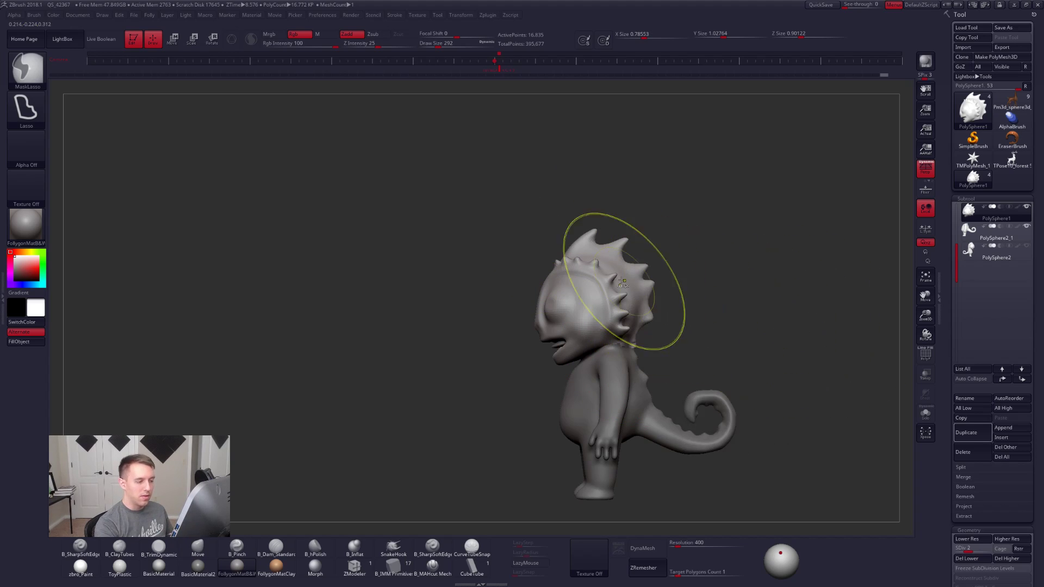
pyautogui.click(969, 255)
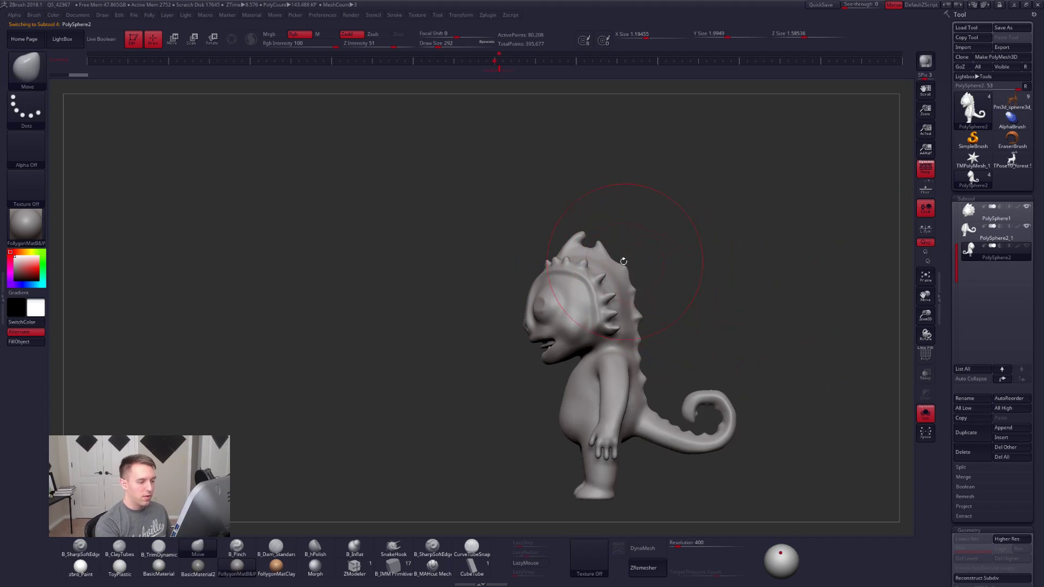
pyautogui.moveTo(572, 239)
pyautogui.keyDown('ctrl'); pyautogui.mouseDown()
pyautogui.moveTo(637, 299)
pyautogui.moveTo(648, 437)
pyautogui.mouseUp(); pyautogui.keyUp('ctrl')
pyautogui.click(986, 216)
pyautogui.hotkey('alt', 's')
# Step: Face the character from the front and lower the head to subdivision level 1
pyautogui.press('space')
pyautogui.moveTo(685, 336); pyautogui.dragTo(673, 336)
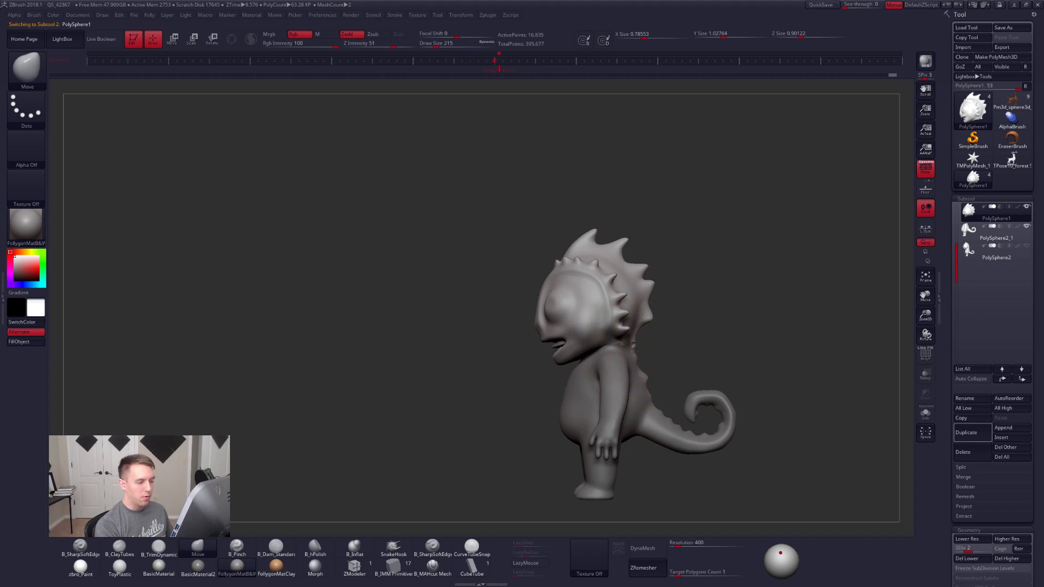
pyautogui.keyDown('shift'); pyautogui.moveTo(624, 368); pyautogui.dragTo(667, 367, button='right'); pyautogui.keyUp('shift')
pyautogui.press('space')
pyautogui.moveTo(634, 340); pyautogui.dragTo(630, 340)
pyautogui.keyDown('ctrl'); pyautogui.moveTo(633, 338); pyautogui.dragTo(577, 321, button='right'); pyautogui.keyUp('ctrl')
pyautogui.hotkey('shift', 'd')
pyautogui.hotkey('shift', 'd')
# Step: Adjust the sides of the face around the eyes with the Move brush, using draw size 96
pyautogui.press('space')
pyautogui.moveTo(533, 308); pyautogui.dragTo(530, 307)
pyautogui.press('space')
pyautogui.press('space')
pyautogui.moveTo(510, 324); pyautogui.dragTo(511, 314)
pyautogui.moveTo(601, 363); pyautogui.dragTo(635, 352, button='right')
pyautogui.press('space')
pyautogui.moveTo(634, 347); pyautogui.dragTo(630, 347)
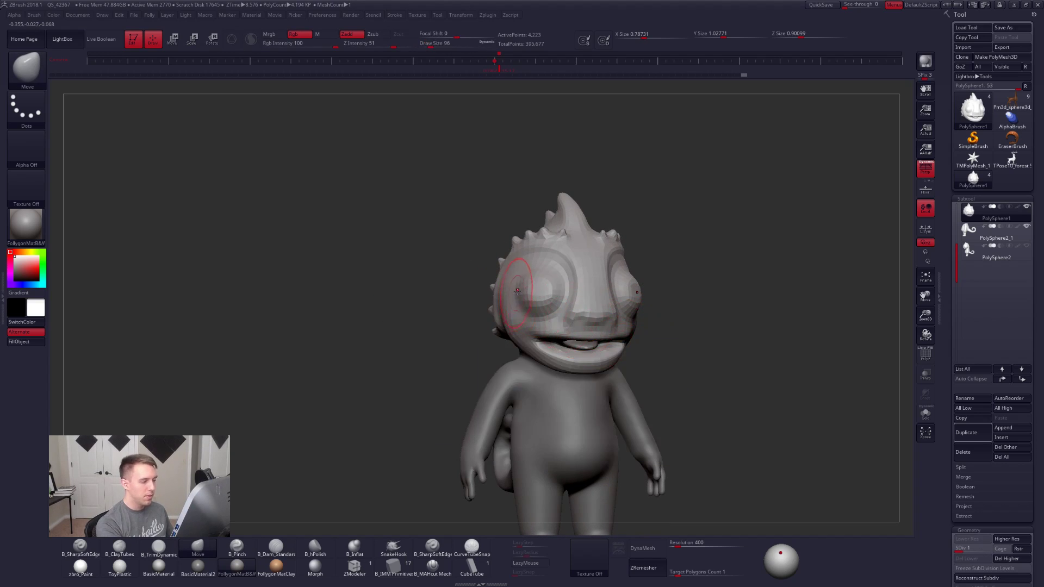
# Step: Flatten the bulging eyeballs with the TrimDynamic brush at draw size 74 and smooth the eye areas
pyautogui.moveTo(566, 296)
pyautogui.mouseDown(button='right')
pyautogui.moveTo(525, 309)
pyautogui.moveTo(516, 299)
pyautogui.mouseUp(button='right')
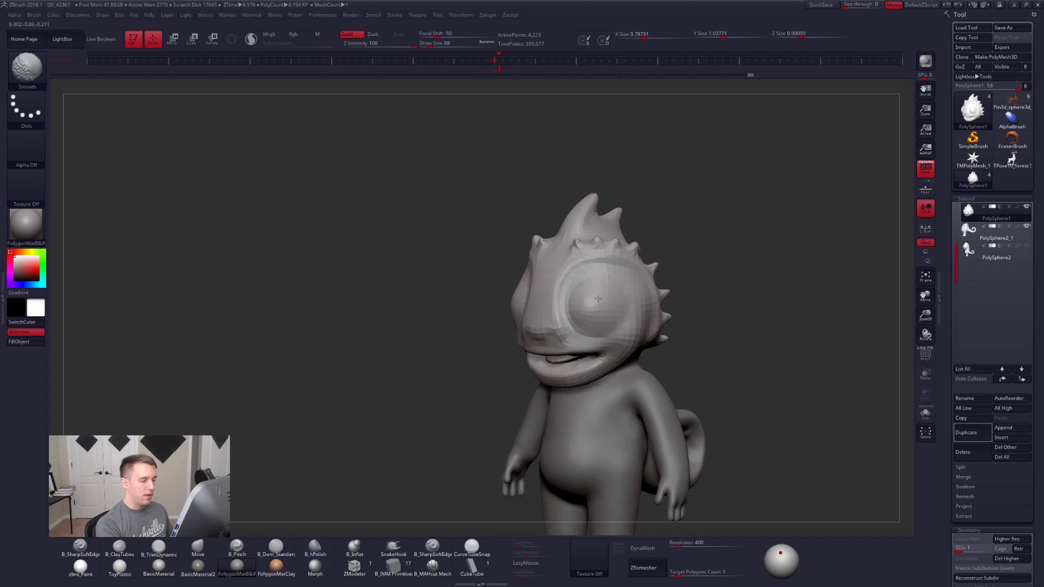
pyautogui.press('b')
pyautogui.press('t')
pyautogui.press('d')
pyautogui.press('space')
pyautogui.moveTo(597, 309); pyautogui.dragTo(600, 308)
pyautogui.moveTo(600, 308)
pyautogui.mouseDown()
pyautogui.moveTo(602, 296)
pyautogui.moveTo(605, 309)
pyautogui.mouseUp()
pyautogui.press('space')
pyautogui.keyDown('shift'); pyautogui.moveTo(604, 309); pyautogui.dragTo(605, 325); pyautogui.keyUp('shift')
pyautogui.moveTo(605, 319)
pyautogui.keyDown('shift'); pyautogui.mouseDown()
pyautogui.moveTo(609, 309)
pyautogui.moveTo(602, 324)
pyautogui.mouseUp(); pyautogui.keyUp('shift')
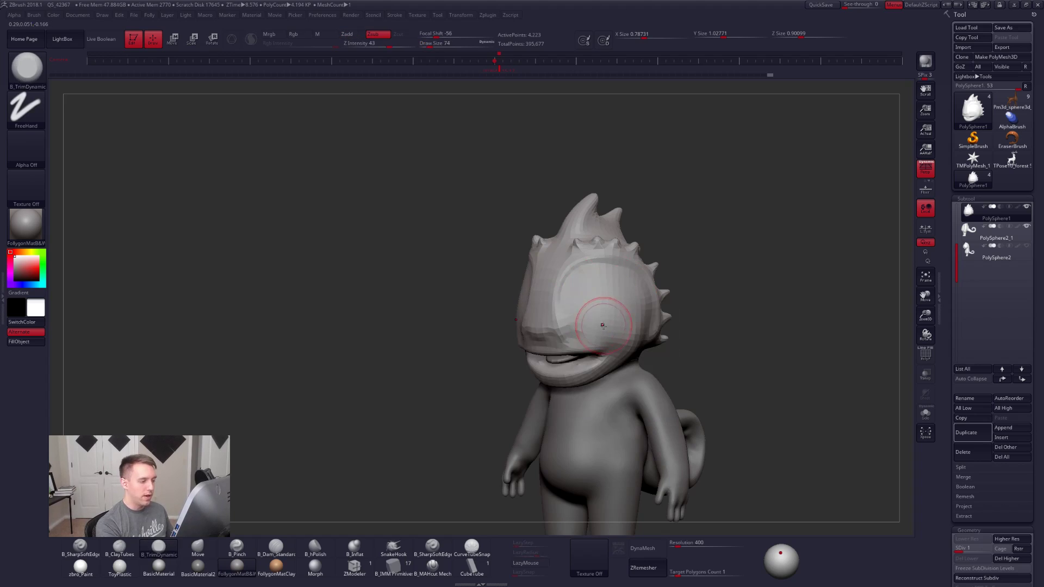
pyautogui.moveTo(603, 325); pyautogui.dragTo(599, 309, button='right')
pyautogui.moveTo(603, 309)
pyautogui.keyDown('shift'); pyautogui.mouseDown()
pyautogui.moveTo(602, 318)
pyautogui.moveTo(626, 316)
pyautogui.mouseUp(); pyautogui.keyUp('shift')
pyautogui.moveTo(614, 305)
pyautogui.mouseDown(button='right')
pyautogui.moveTo(610, 294)
pyautogui.moveTo(596, 303)
pyautogui.moveTo(608, 309)
pyautogui.mouseUp(button='right')
# Step: Choose the ClayTubes brush at draw size 61 and examine the flattened eyes on the full character
pyautogui.press('b')
pyautogui.press('c')
pyautogui.press('t')
pyautogui.press('space')
pyautogui.moveTo(620, 299); pyautogui.dragTo(618, 298)
pyautogui.keyDown('ctrl'); pyautogui.moveTo(617, 303); pyautogui.dragTo(602, 281, button='right'); pyautogui.keyUp('ctrl')
pyautogui.hotkey('alt', 's')
pyautogui.hotkey('alt', 's')
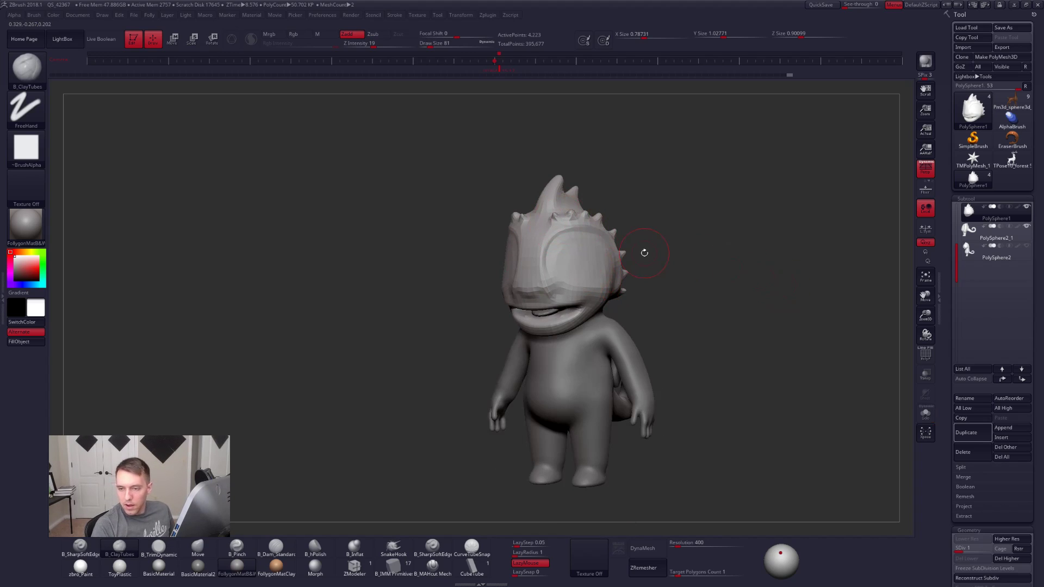
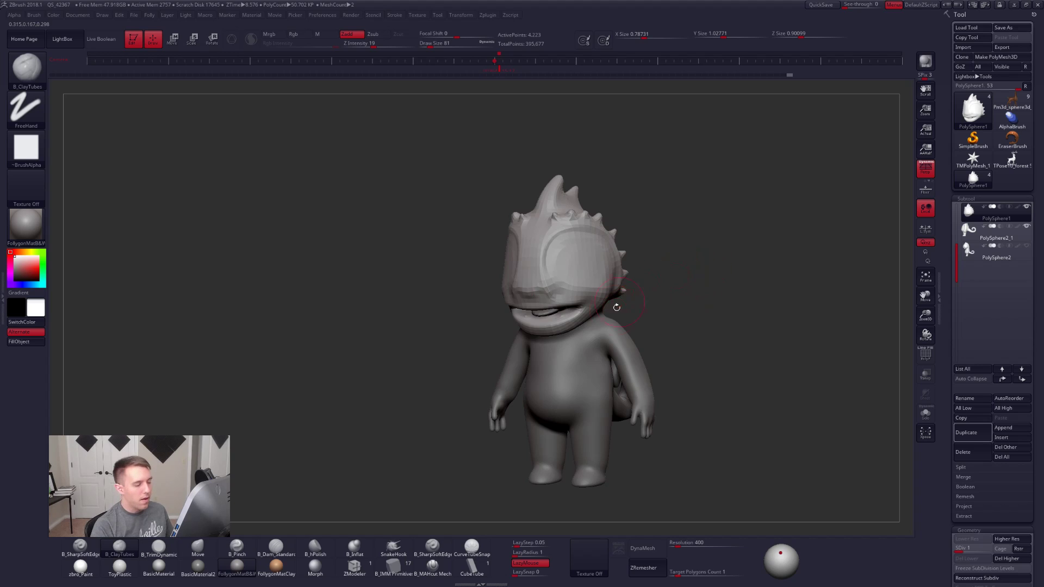
# Step: Isolate the body subtool and choose the Dam_Standard brush
pyautogui.keyDown('alt'); pyautogui.click(605, 343); pyautogui.keyUp('alt')
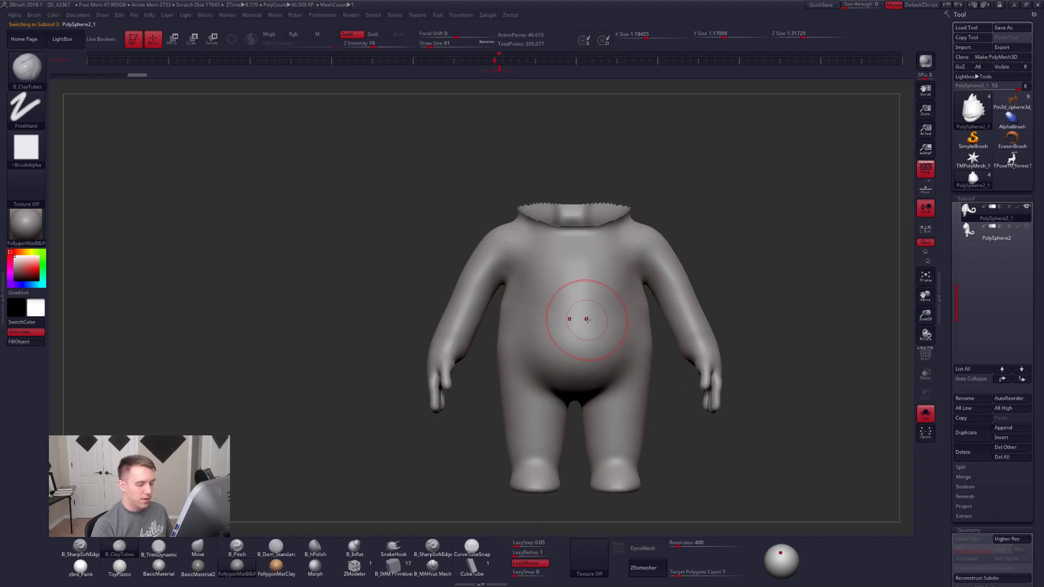
pyautogui.press('b')
pyautogui.press('s')
pyautogui.press('t')
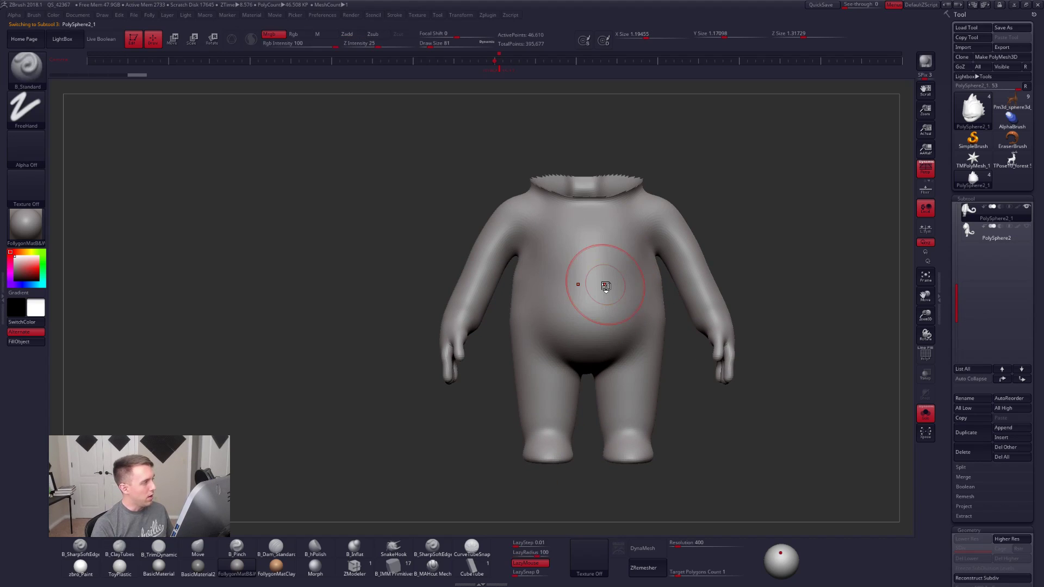
pyautogui.press('b')
pyautogui.press('t')
pyautogui.press('d')
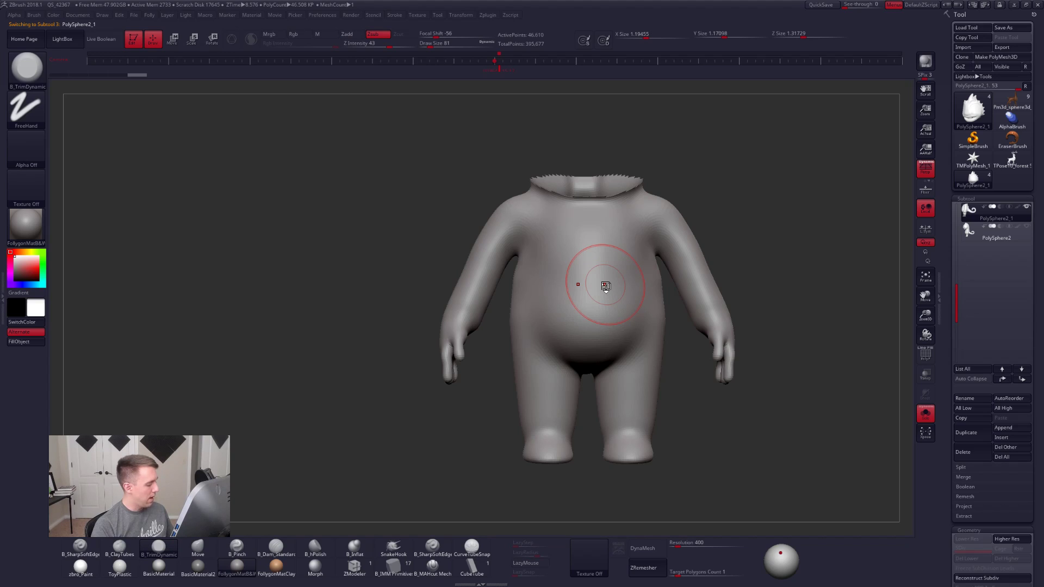
pyautogui.press('b')
pyautogui.press('d')
pyautogui.press('s')
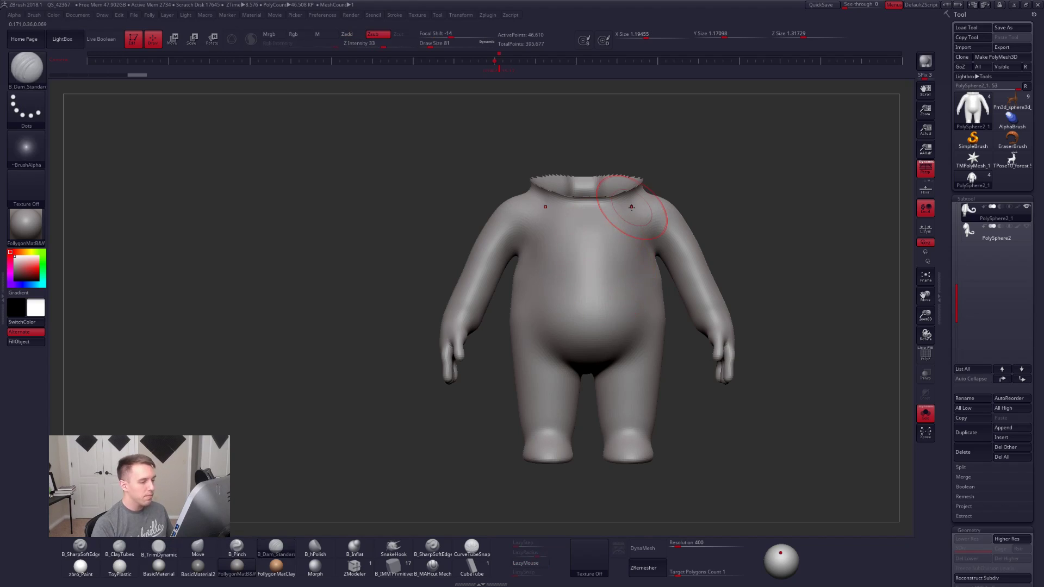
# Step: Set the Dam_Standard draw size to 29 and subdivide the body up to level 4
pyautogui.press('space')
pyautogui.moveTo(599, 250); pyautogui.dragTo(598, 249)
pyautogui.moveTo(595, 285)
pyautogui.keyDown('alt'); pyautogui.mouseDown(button='right')
pyautogui.moveTo(641, 331)
pyautogui.moveTo(587, 356)
pyautogui.moveTo(574, 377)
pyautogui.mouseUp(button='right'); pyautogui.keyUp('alt')
pyautogui.press('space')
pyautogui.hotkey('ctrl', 'd')
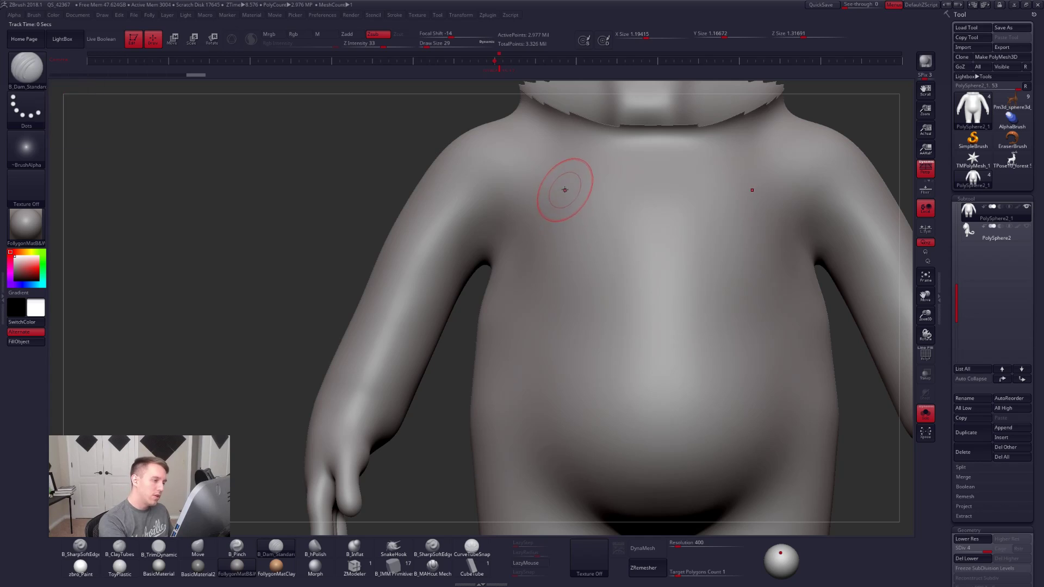
# Step: Try carving vertical creases on the chest with Dam_Standard at draw sizes 29, 4 and 12, and undo the strokes
pyautogui.moveTo(580, 199); pyautogui.dragTo(581, 257)
pyautogui.press('space')
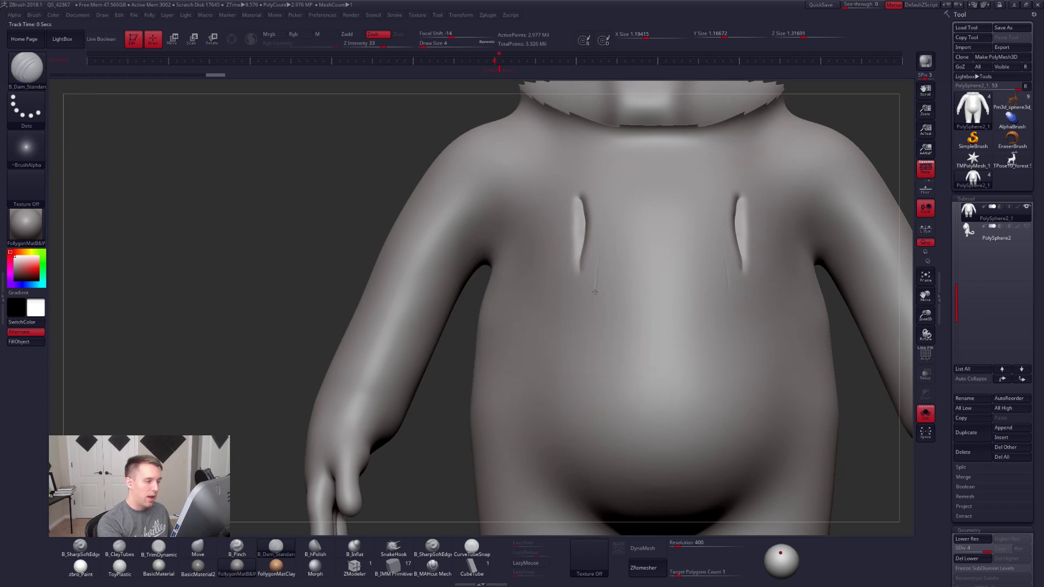
pyautogui.write('s12')
pyautogui.press('Return')
pyautogui.moveTo(605, 260); pyautogui.dragTo(601, 337)
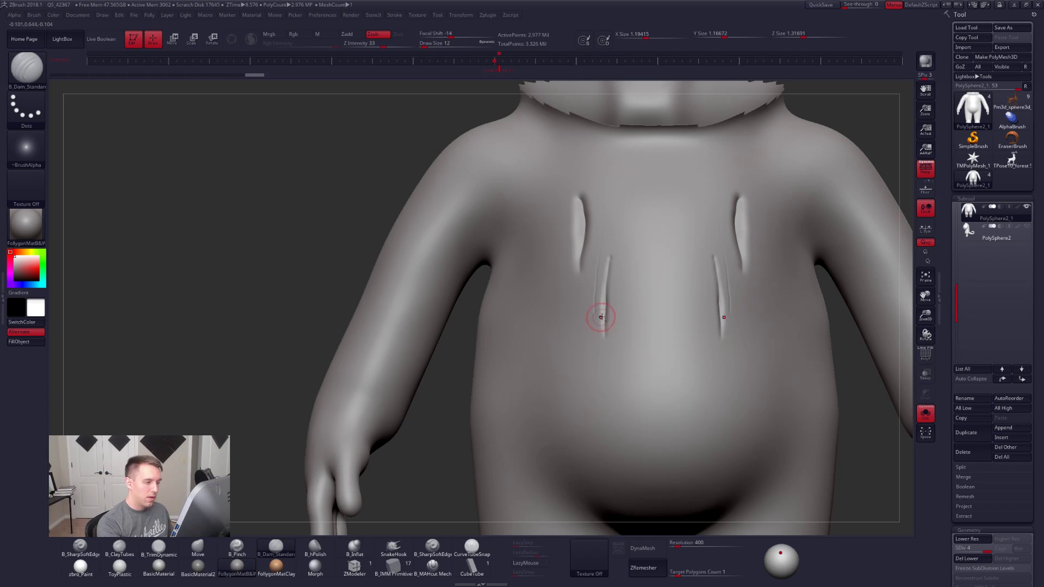
pyautogui.keyDown('ctrl'); pyautogui.moveTo(652, 383); pyautogui.dragTo(647, 424, button='right'); pyautogui.keyUp('ctrl')
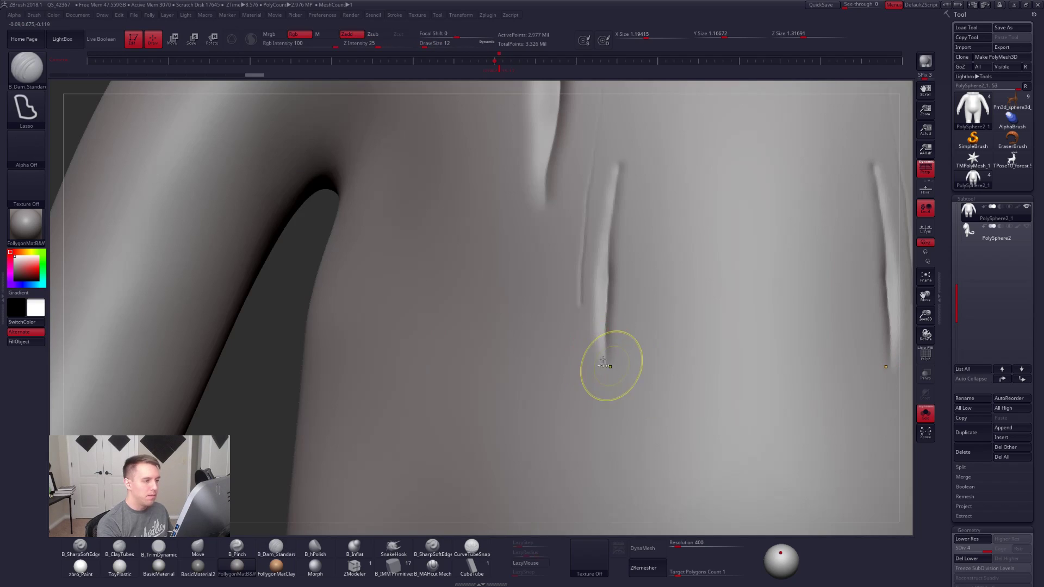
pyautogui.hotkey('ctrl', 'z')
pyautogui.hotkey('ctrl', 'z')
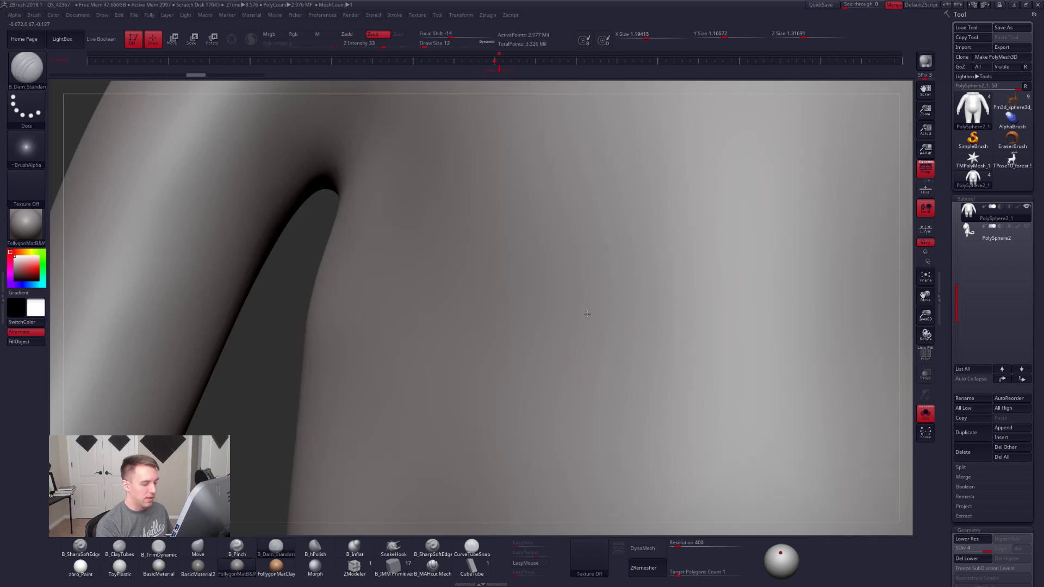
# Step: Turn on LazyMouse for the Dam_Standard brush
pyautogui.keyDown('alt'); pyautogui.moveTo(598, 327); pyautogui.dragTo(607, 342, button='right'); pyautogui.keyUp('alt')
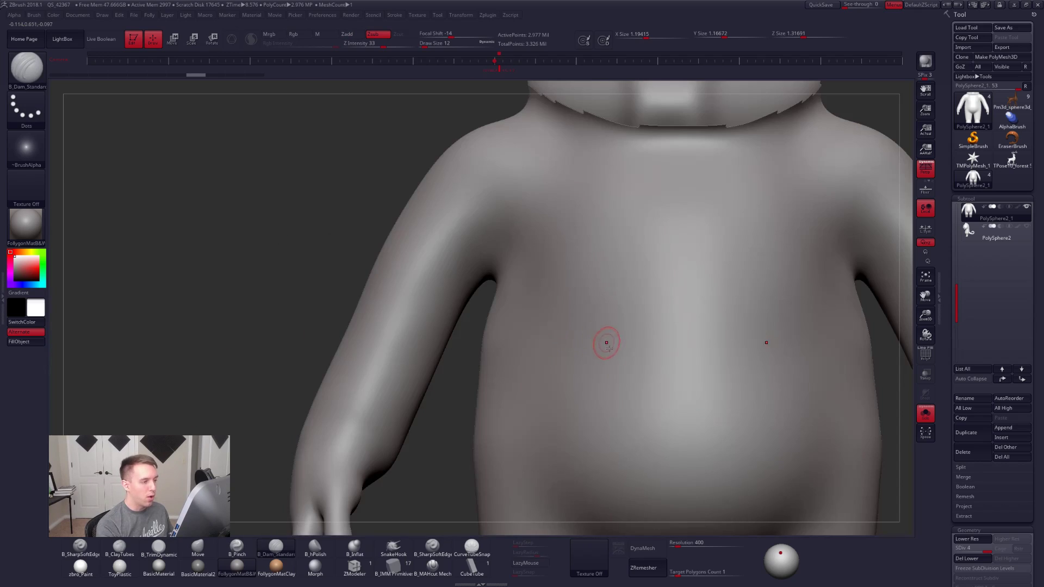
pyautogui.click(545, 564)
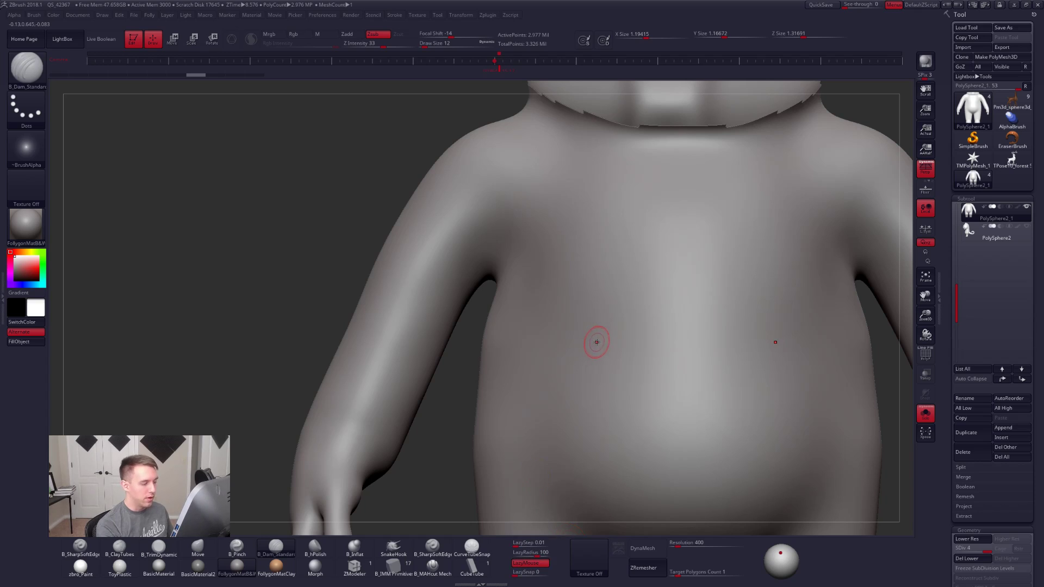
# Step: Set the Dam_Standard brush's LazyStep to 1 in the Stroke settings
pyautogui.keyDown('ctrl'); pyautogui.moveTo(594, 331); pyautogui.dragTo(592, 322, button='right'); pyautogui.keyUp('ctrl')
pyautogui.press('s')
pyautogui.moveTo(592, 321); pyautogui.dragTo(597, 322)
pyautogui.moveTo(597, 322); pyautogui.dragTo(609, 323, button='right')
pyautogui.press('space')
pyautogui.moveTo(605, 322); pyautogui.dragTo(601, 323)
pyautogui.keyDown('ctrl'); pyautogui.moveTo(608, 327); pyautogui.dragTo(608, 332, button='right'); pyautogui.keyUp('ctrl')
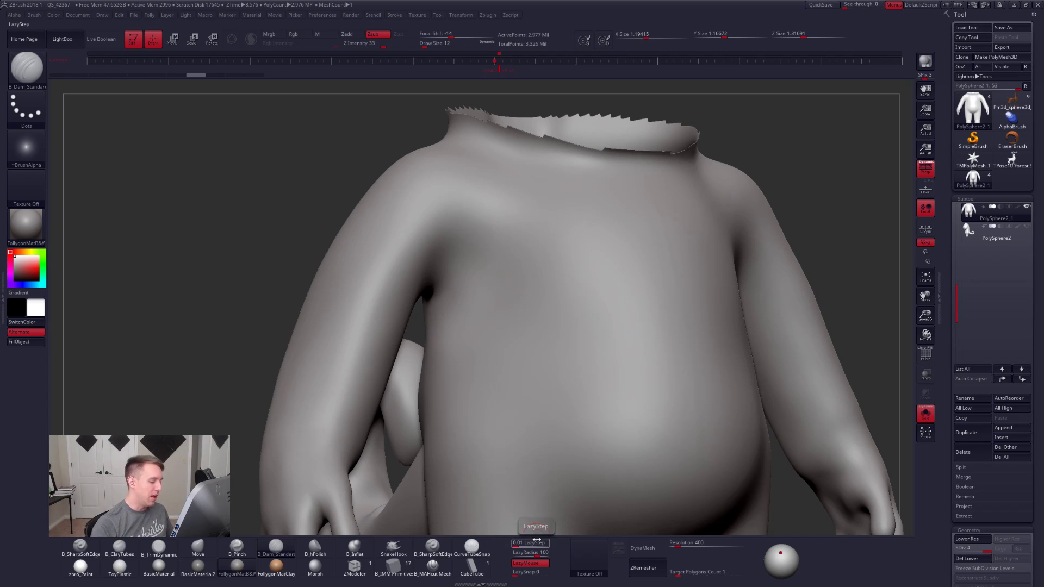
pyautogui.click(3, 271)
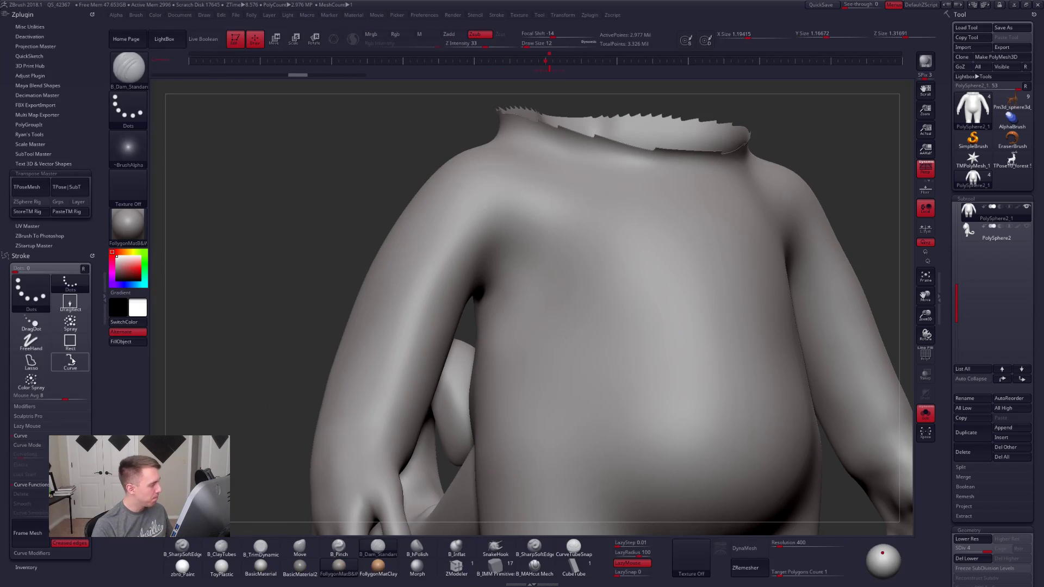
pyautogui.moveTo(98, 378); pyautogui.dragTo(91, 329)
pyautogui.click(44, 326)
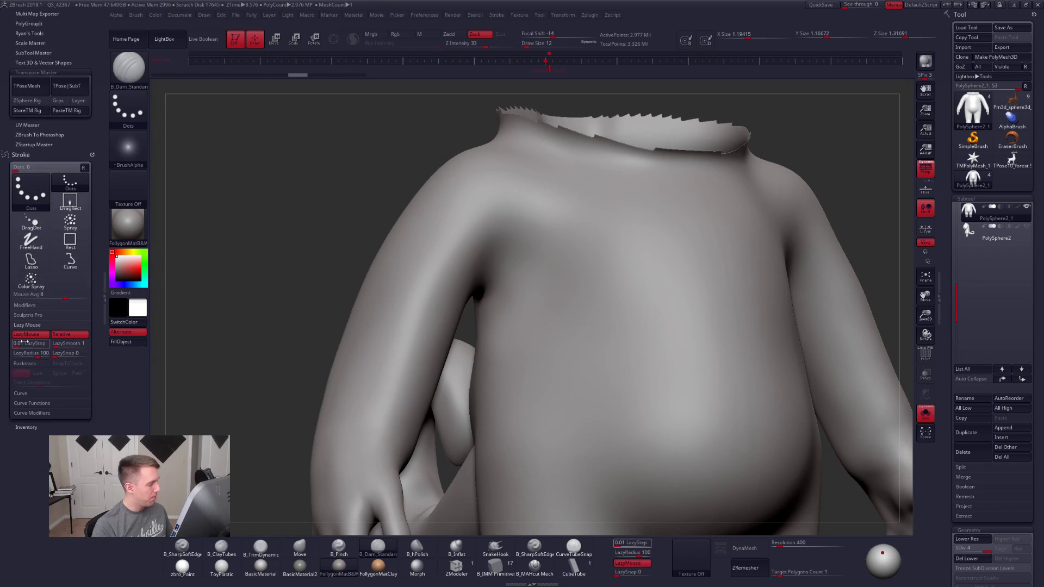
pyautogui.write('1')
pyautogui.press('Tab')
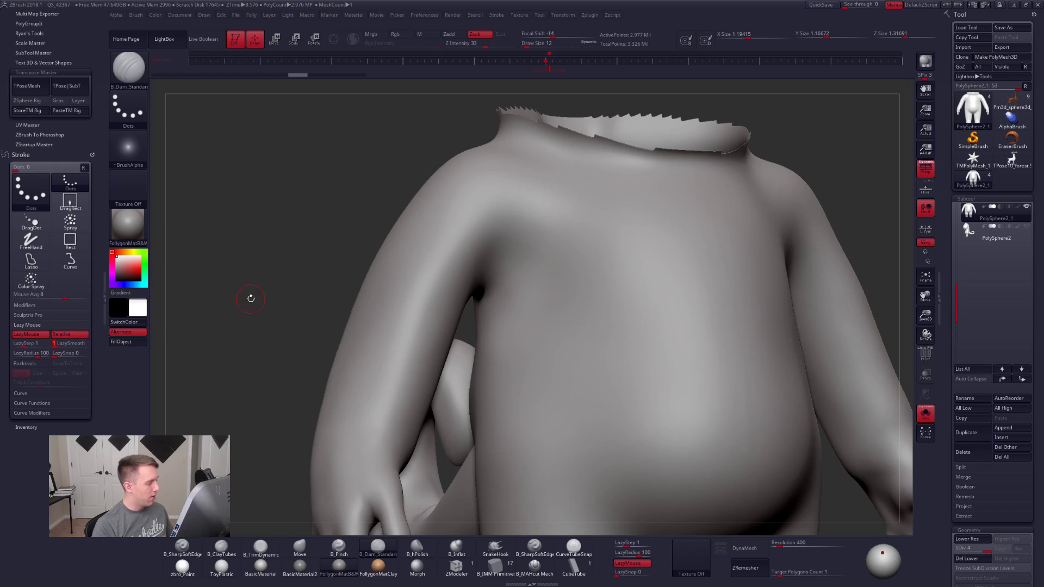
# Step: Try dotted vertical strokes down the chest at draw size 12 and set the draw size to 33
pyautogui.moveTo(564, 234); pyautogui.dragTo(588, 244)
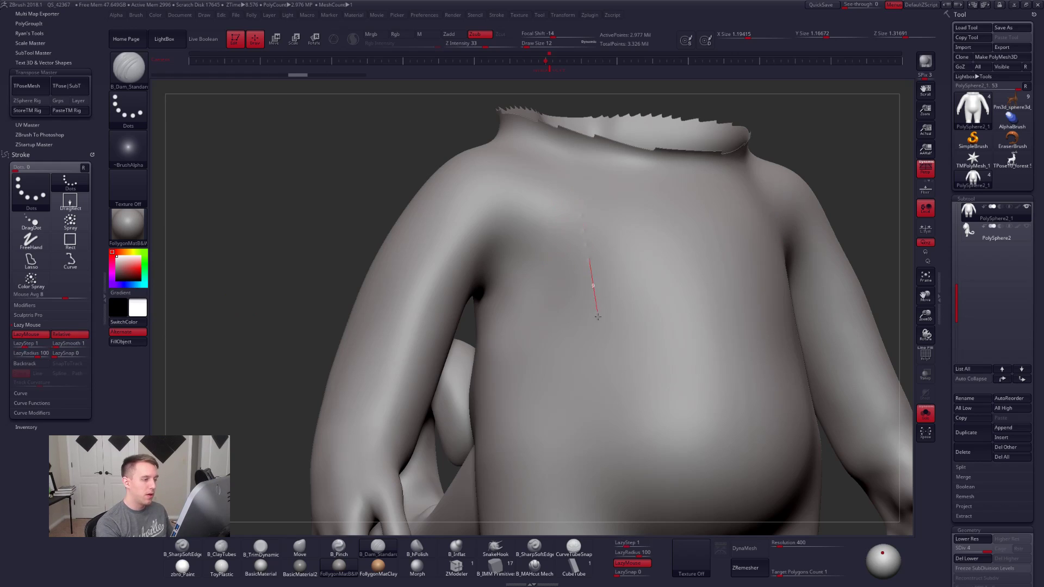
pyautogui.moveTo(625, 392)
pyautogui.mouseDown()
pyautogui.moveTo(657, 425)
pyautogui.moveTo(672, 398)
pyautogui.mouseUp()
pyautogui.moveTo(629, 245); pyautogui.dragTo(611, 185)
pyautogui.press('space')
pyautogui.moveTo(635, 311); pyautogui.dragTo(640, 311)
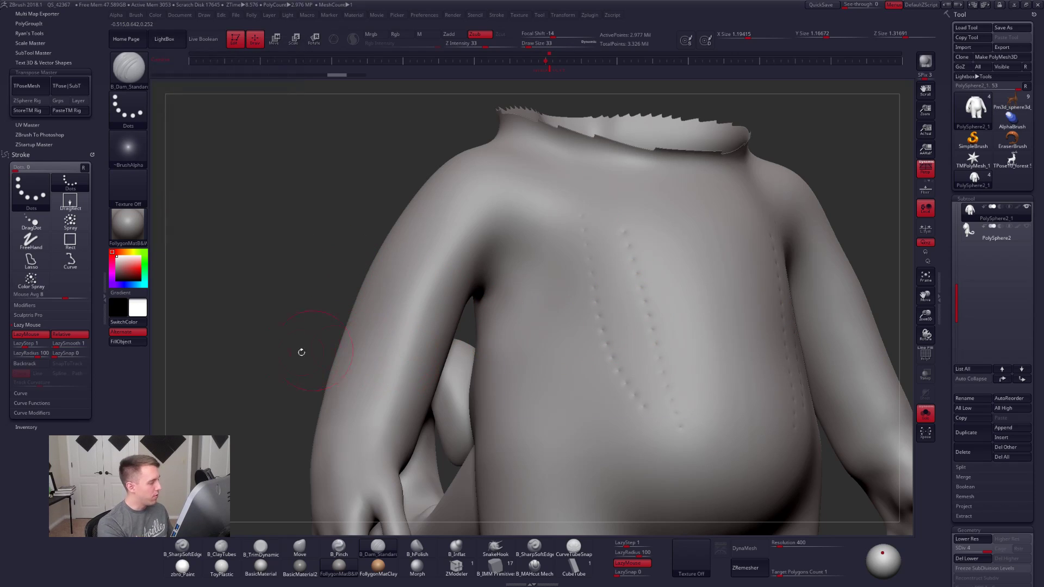
# Step: Return LazyStep to 0.01 and try carving two continuous vertical creases down the chest
pyautogui.moveTo(48, 345); pyautogui.dragTo(33, 344)
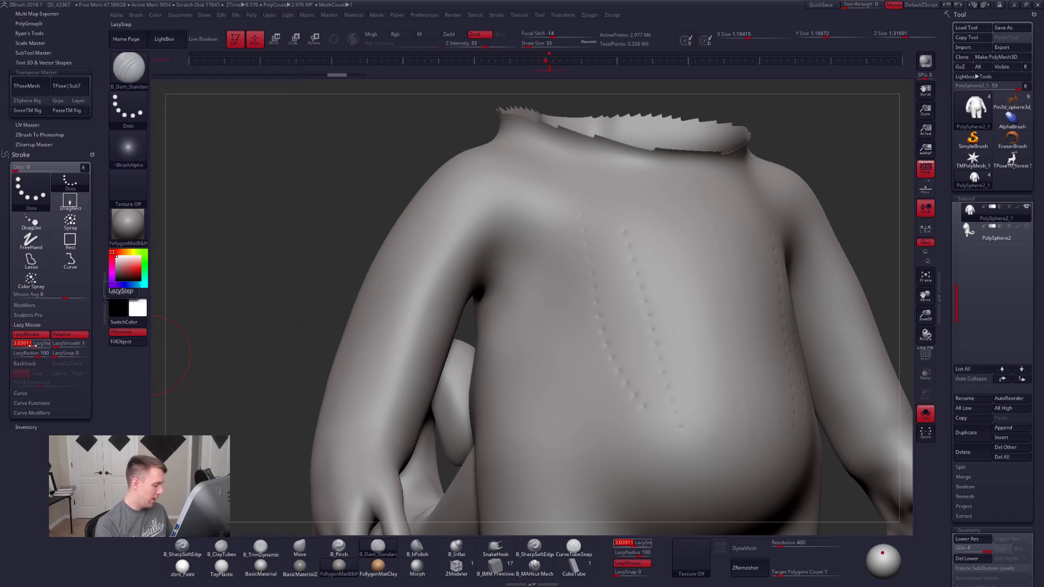
pyautogui.moveTo(597, 202)
pyautogui.mouseDown()
pyautogui.moveTo(620, 305)
pyautogui.moveTo(669, 420)
pyautogui.moveTo(636, 330)
pyautogui.moveTo(628, 389)
pyautogui.mouseUp()
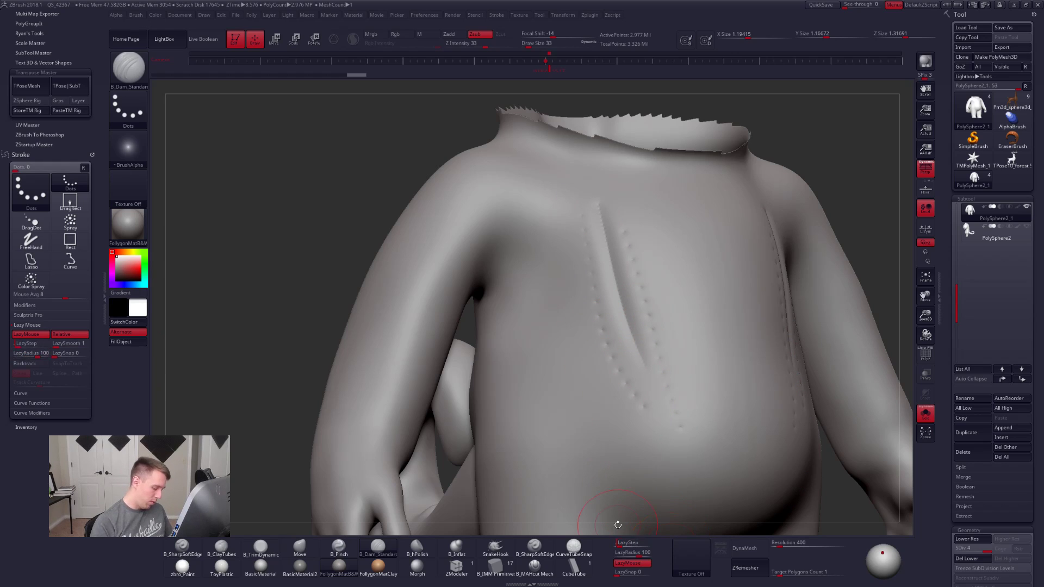
pyautogui.moveTo(637, 200); pyautogui.dragTo(714, 451)
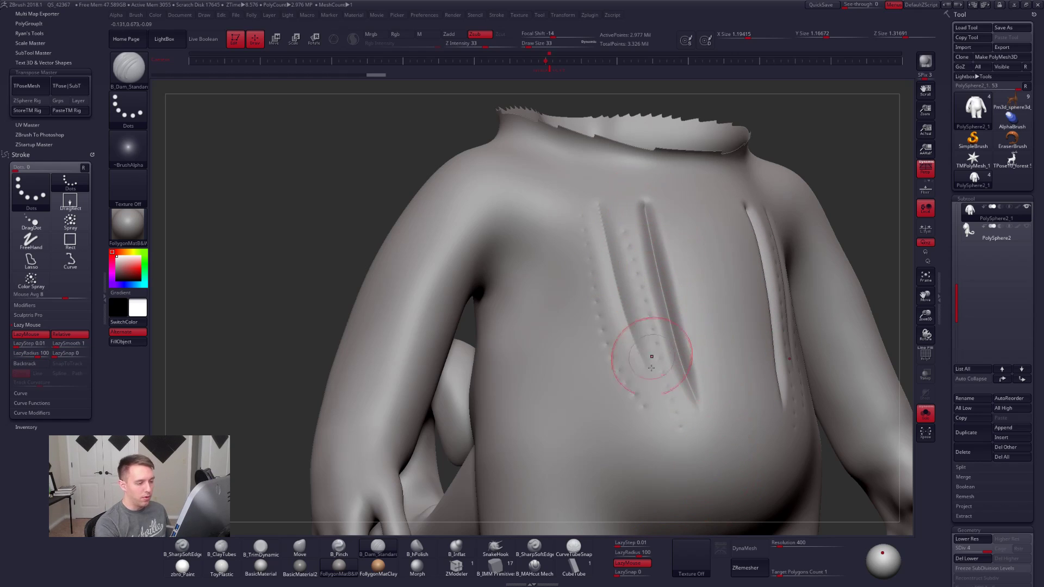
# Step: Reduce the draw size to 21 and undo the test strokes on the chest
pyautogui.press('space')
pyautogui.moveTo(648, 354); pyautogui.dragTo(641, 355)
pyautogui.hotkey('ctrl', 'z')
pyautogui.hotkey('ctrl', 'z')
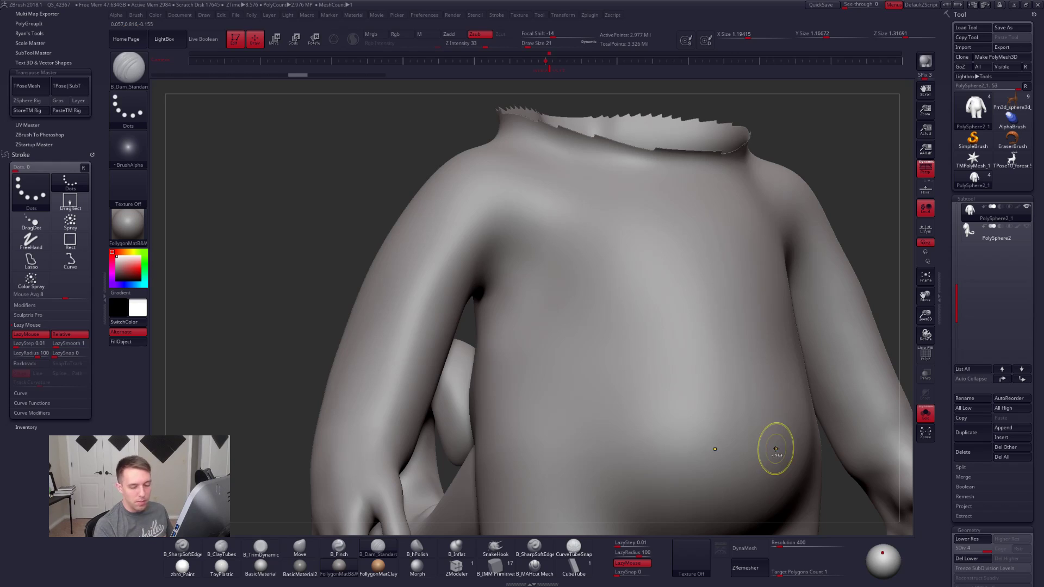
# Step: Drop the body to its lowest subdivision level and choose the Move brush at draw size 54
pyautogui.hotkey('shift', 'd')
pyautogui.hotkey('shift', 'd')
pyautogui.hotkey('shift', 'd')
pyautogui.keyDown('shift'); pyautogui.moveTo(803, 432); pyautogui.dragTo(576, 419, button='right'); pyautogui.keyUp('shift')
pyautogui.press('b')
pyautogui.press('m')
pyautogui.press('v')
pyautogui.press('space')
pyautogui.moveTo(579, 389); pyautogui.dragTo(583, 388)
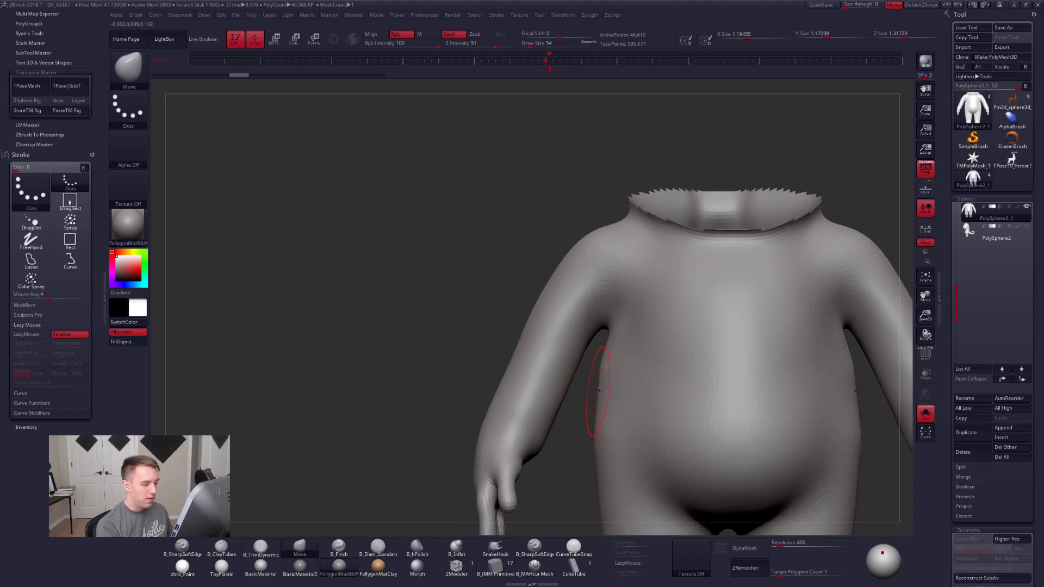
# Step: Try the FreeHand stroke on the Move brush at draw size 43, and switch back to Dots
pyautogui.click(128, 108)
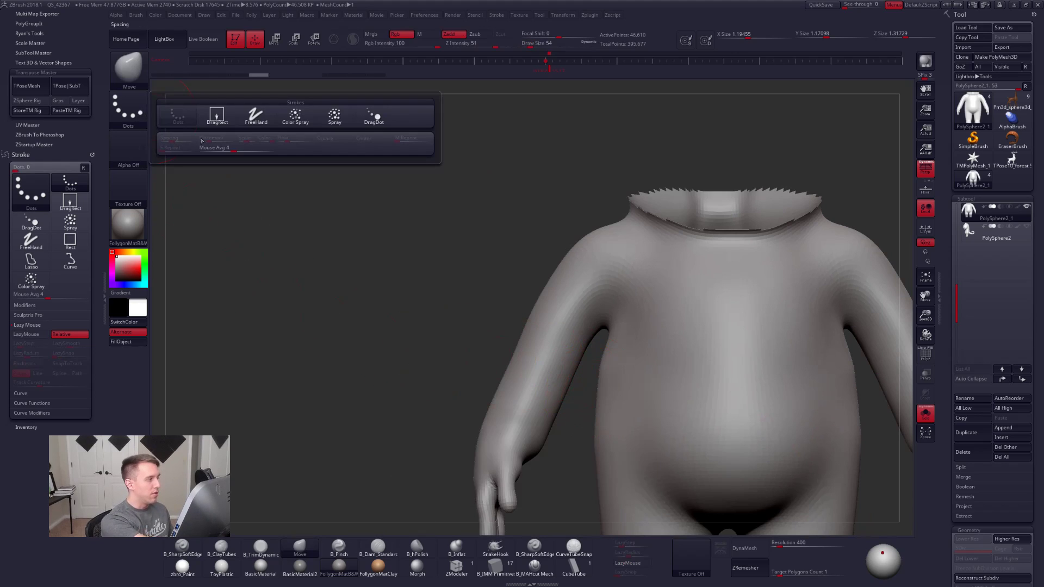
pyautogui.click(257, 115)
pyautogui.press('space')
pyautogui.moveTo(680, 316); pyautogui.dragTo(676, 315)
pyautogui.click(129, 112)
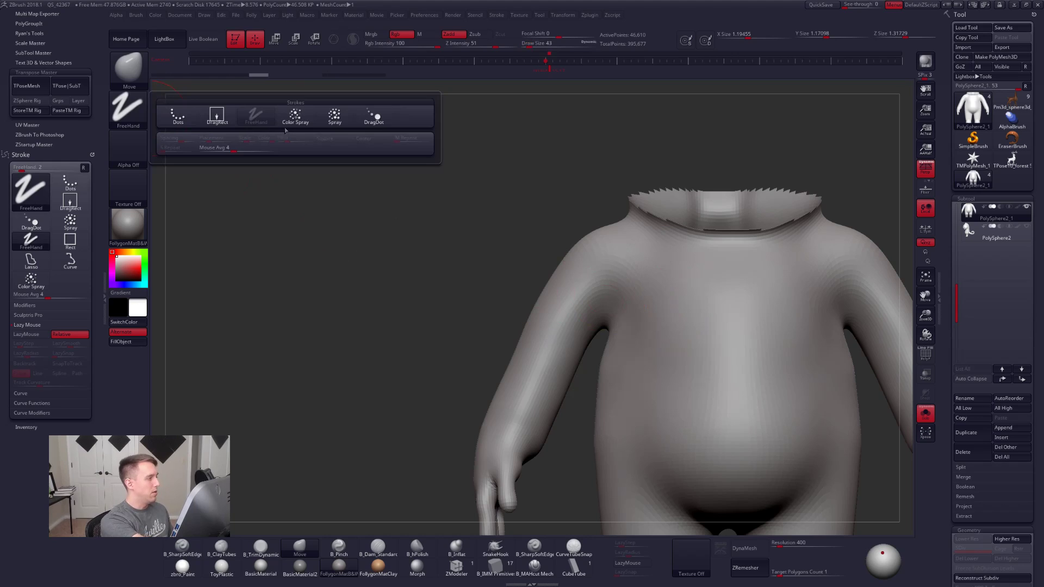
pyautogui.click(178, 115)
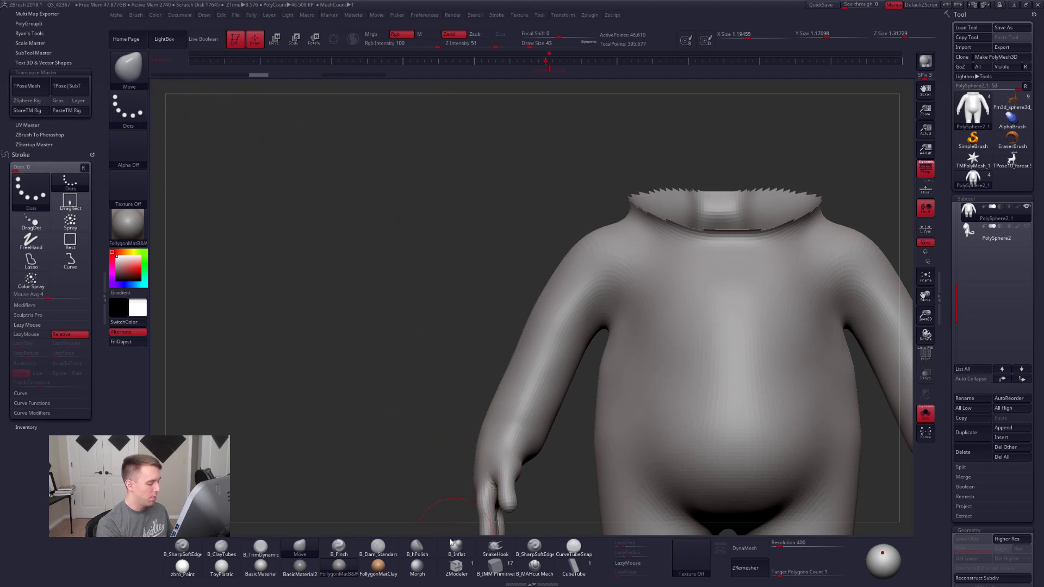
# Step: Give the Dam_Standard brush the FreeHand stroke type, test it on the chest, and undo the test stroke
pyautogui.click(378, 547)
pyautogui.click(132, 115)
pyautogui.click(256, 117)
pyautogui.moveTo(683, 291)
pyautogui.mouseDown()
pyautogui.moveTo(694, 339)
pyautogui.moveTo(674, 456)
pyautogui.mouseUp()
pyautogui.hotkey('ctrl', 'z')
pyautogui.moveTo(717, 392)
pyautogui.keyDown('ctrl'); pyautogui.mouseDown(button='right')
pyautogui.moveTo(716, 377)
pyautogui.moveTo(629, 350)
pyautogui.mouseUp(button='right'); pyautogui.keyUp('ctrl')
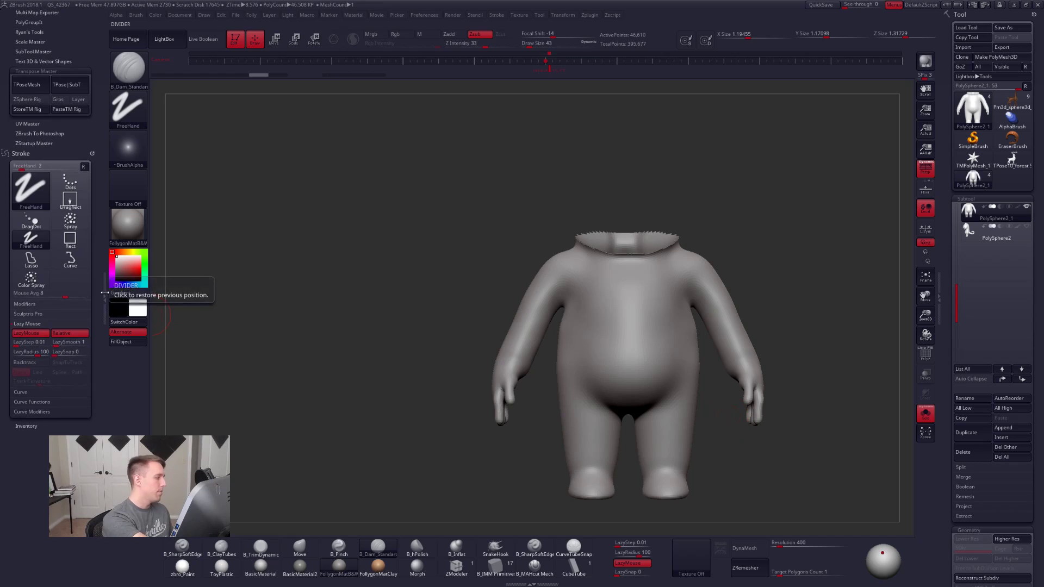
pyautogui.click(101, 288)
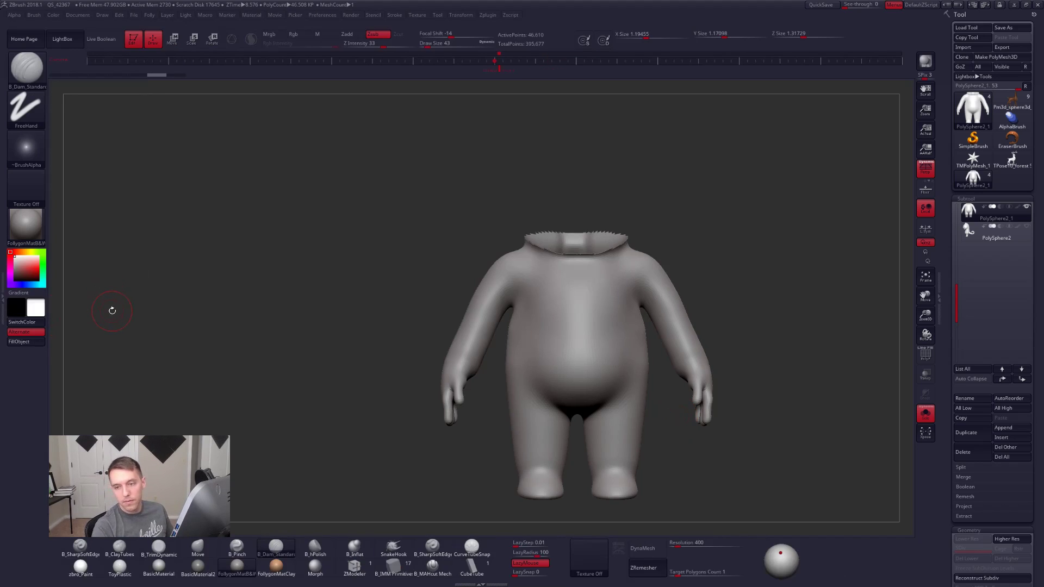
# Step: Leave the isolated view and select the head subtool
pyautogui.hotkey('alt', 's')
pyautogui.keyDown('alt'); pyautogui.click(517, 188); pyautogui.keyUp('alt')
pyautogui.keyDown('alt'); pyautogui.moveTo(517, 189); pyautogui.dragTo(530, 245, button='right'); pyautogui.keyUp('alt')
pyautogui.moveTo(566, 283); pyautogui.dragTo(499, 319, button='right')
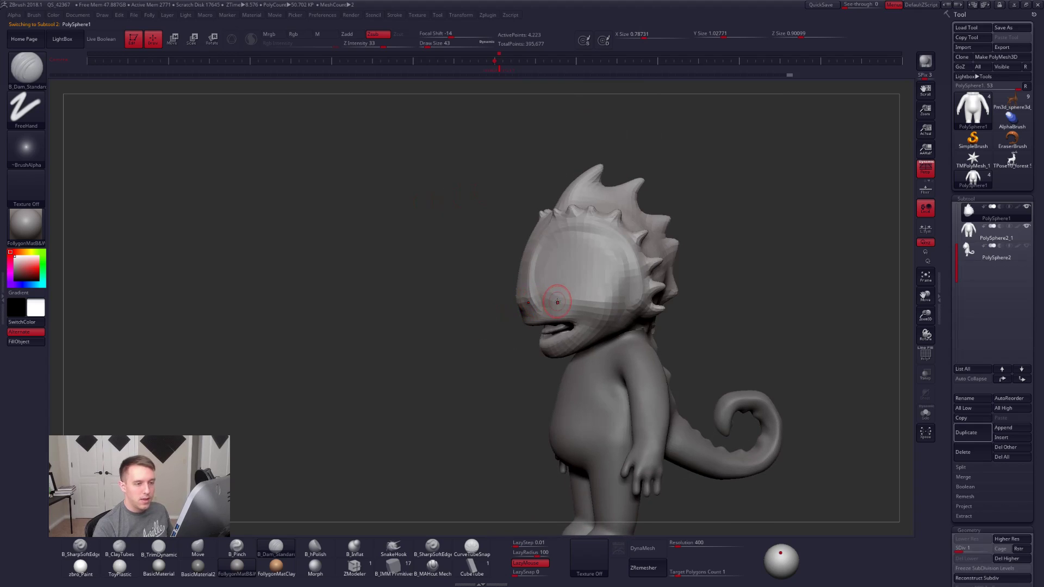
pyautogui.moveTo(604, 302); pyautogui.dragTo(633, 312, button='right')
# Step: Select the body subtool and remesh it with ZRemesher
pyautogui.keyDown('alt'); pyautogui.click(582, 407); pyautogui.keyUp('alt')
pyautogui.keyDown('alt'); pyautogui.moveTo(582, 407); pyautogui.dragTo(587, 344, button='right'); pyautogui.keyUp('alt')
pyautogui.hotkey('shift', 'f')
pyautogui.hotkey('shift', 'f')
pyautogui.moveTo(774, 435)
pyautogui.keyDown('alt'); pyautogui.mouseDown(button='right')
pyautogui.moveTo(727, 405)
pyautogui.moveTo(762, 435)
pyautogui.moveTo(694, 489)
pyautogui.mouseUp(button='right'); pyautogui.keyUp('alt')
pyautogui.click(646, 568)
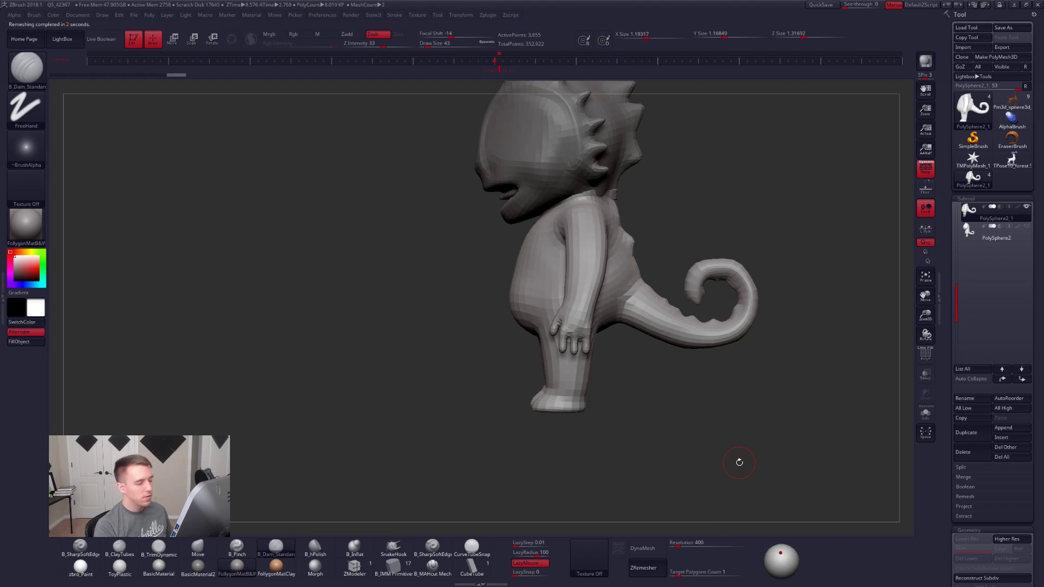
# Step: Reshape the belly's profile from the side with the Move brush at draw size 130
pyautogui.moveTo(624, 361); pyautogui.dragTo(620, 389, button='right')
pyautogui.press('b')
pyautogui.press('m')
pyautogui.press('v')
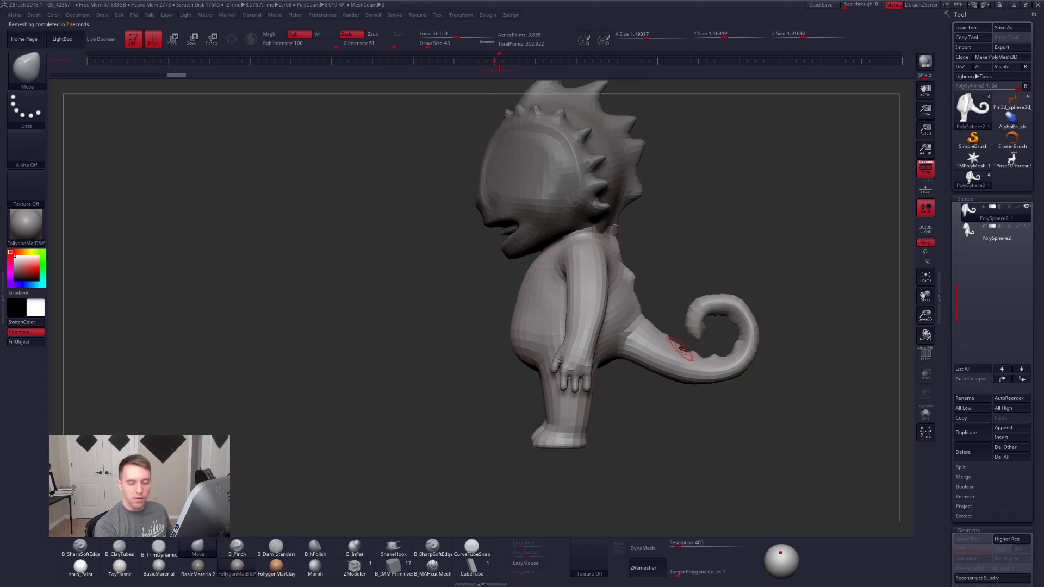
pyautogui.press('space')
pyautogui.moveTo(687, 352); pyautogui.dragTo(692, 352)
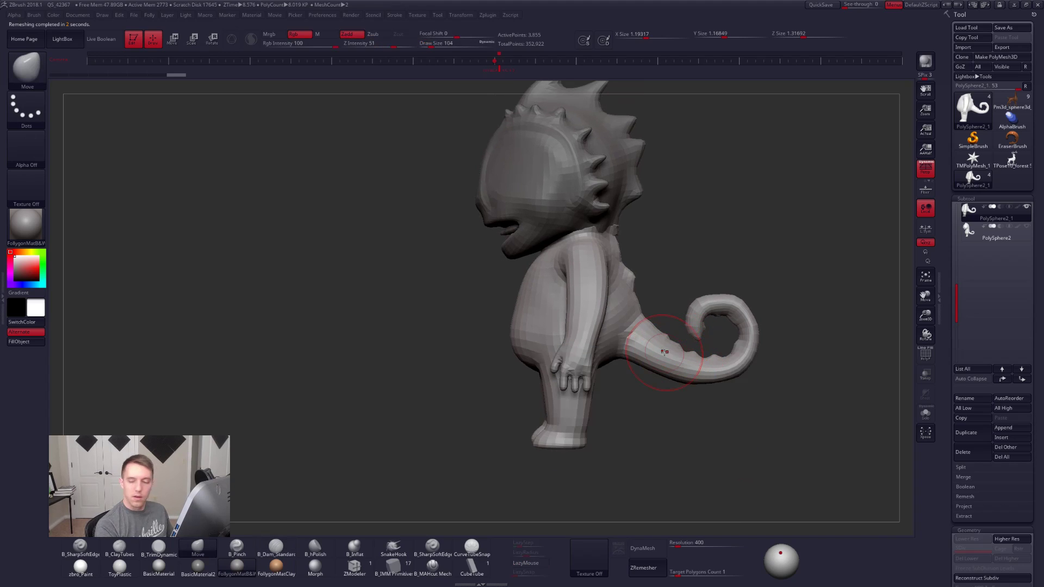
pyautogui.moveTo(737, 427); pyautogui.dragTo(660, 422, button='right')
pyautogui.press('space')
pyautogui.moveTo(508, 330); pyautogui.dragTo(502, 358)
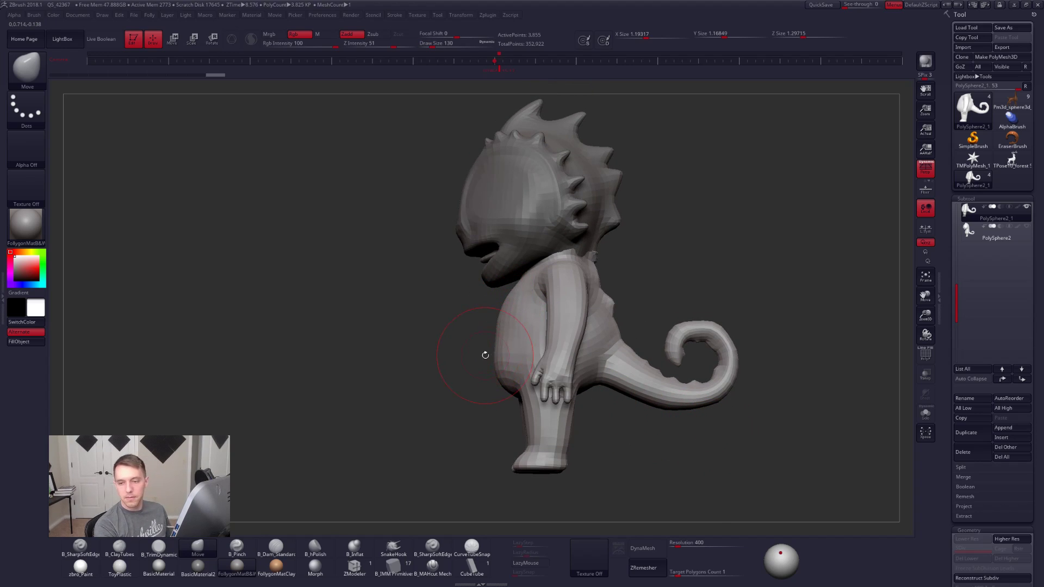
# Step: Smooth the front of the lower belly
pyautogui.moveTo(435, 351); pyautogui.dragTo(603, 360, button='right')
pyautogui.press('space')
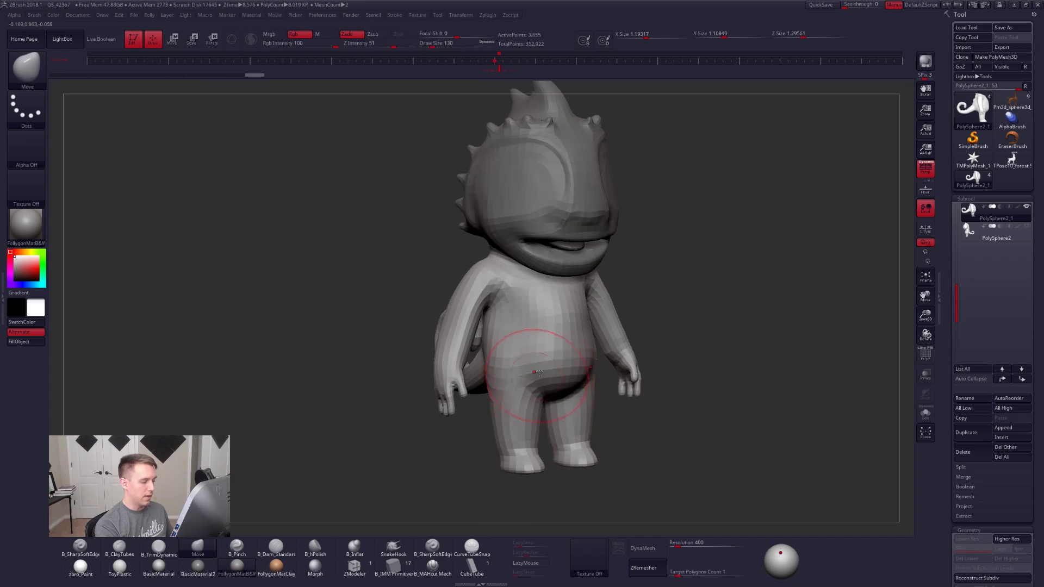
pyautogui.moveTo(543, 379)
pyautogui.keyDown('shift'); pyautogui.mouseDown()
pyautogui.moveTo(546, 356)
pyautogui.moveTo(543, 380)
pyautogui.mouseUp(); pyautogui.keyUp('shift')
pyautogui.press('space')
pyautogui.keyDown('shift'); pyautogui.moveTo(561, 331); pyautogui.dragTo(543, 338, button='right'); pyautogui.keyUp('shift')
# Step: Build up the belly with the ClayTubes brush at draw size 104, and raise the draw size to 160
pyautogui.press('b')
pyautogui.press('c')
pyautogui.press('t')
pyautogui.moveTo(598, 342)
pyautogui.mouseDown()
pyautogui.moveTo(584, 305)
pyautogui.moveTo(583, 342)
pyautogui.moveTo(538, 345)
pyautogui.mouseUp()
pyautogui.moveTo(525, 337)
pyautogui.mouseDown(button='right')
pyautogui.moveTo(598, 335)
pyautogui.moveTo(558, 336)
pyautogui.mouseUp(button='right')
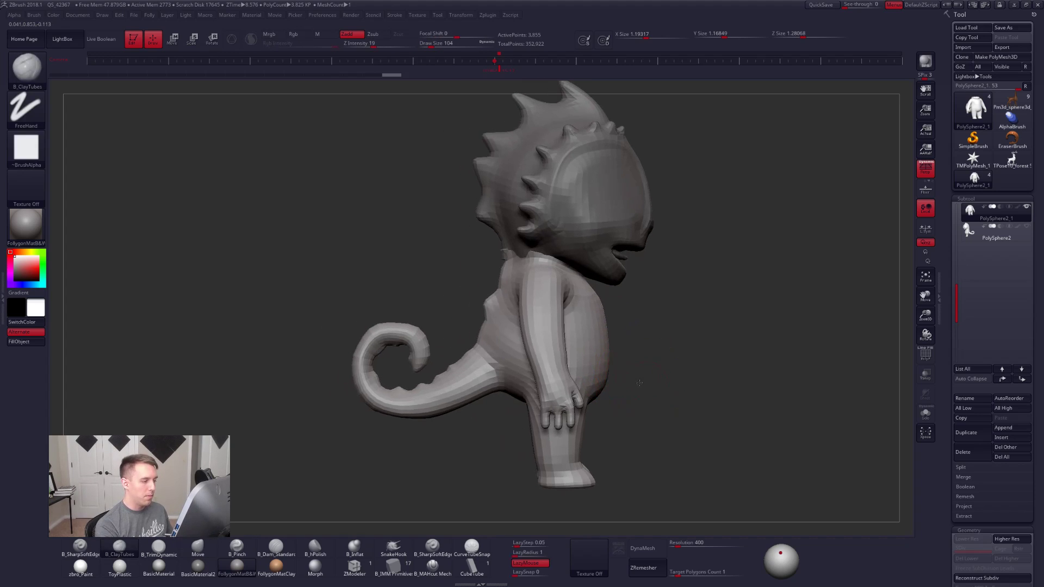
pyautogui.press('space')
pyautogui.press('space')
pyautogui.moveTo(558, 336); pyautogui.dragTo(554, 336)
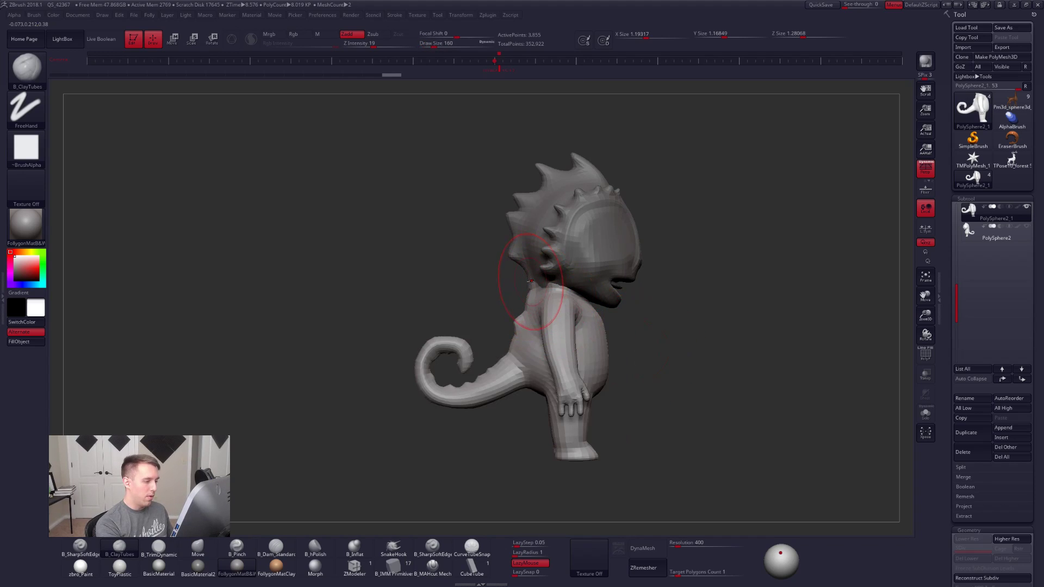
# Step: Choose the Move brush and select the head subtool
pyautogui.press('b')
pyautogui.press('m')
pyautogui.press('v')
pyautogui.keyDown('alt'); pyautogui.click(528, 285); pyautogui.keyUp('alt')
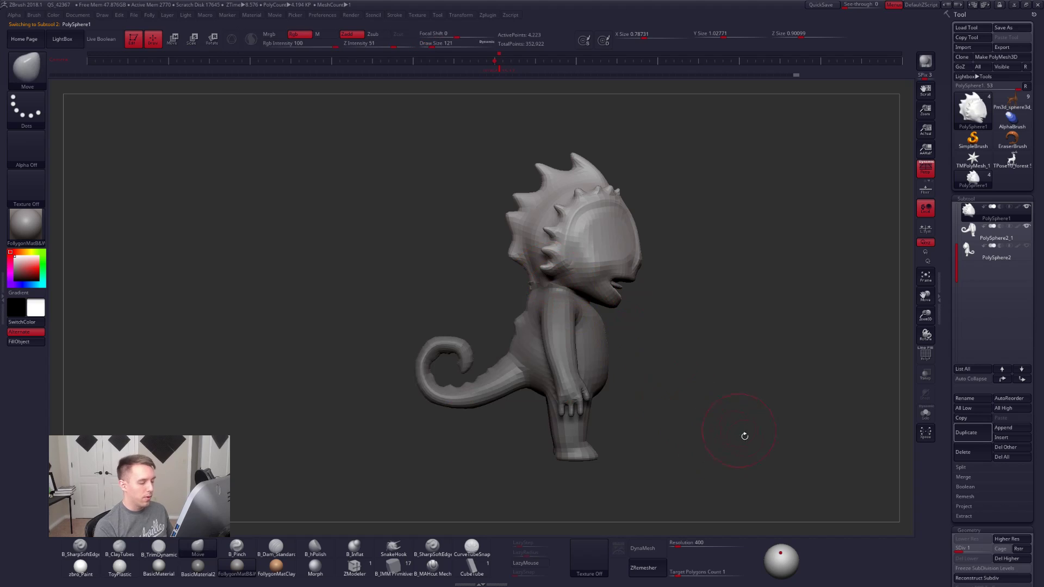
pyautogui.moveTo(742, 433); pyautogui.dragTo(724, 450)
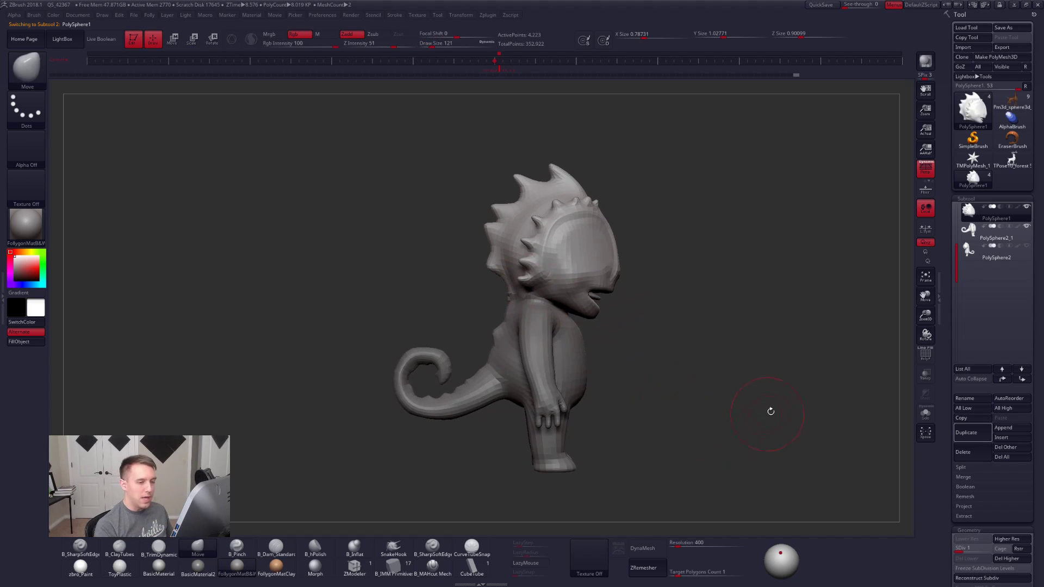
# Step: Isolate the original PolySphere2 sculpt to compare its proportions, and return to the head with all parts shown
pyautogui.click(997, 253)
pyautogui.click(803, 408)
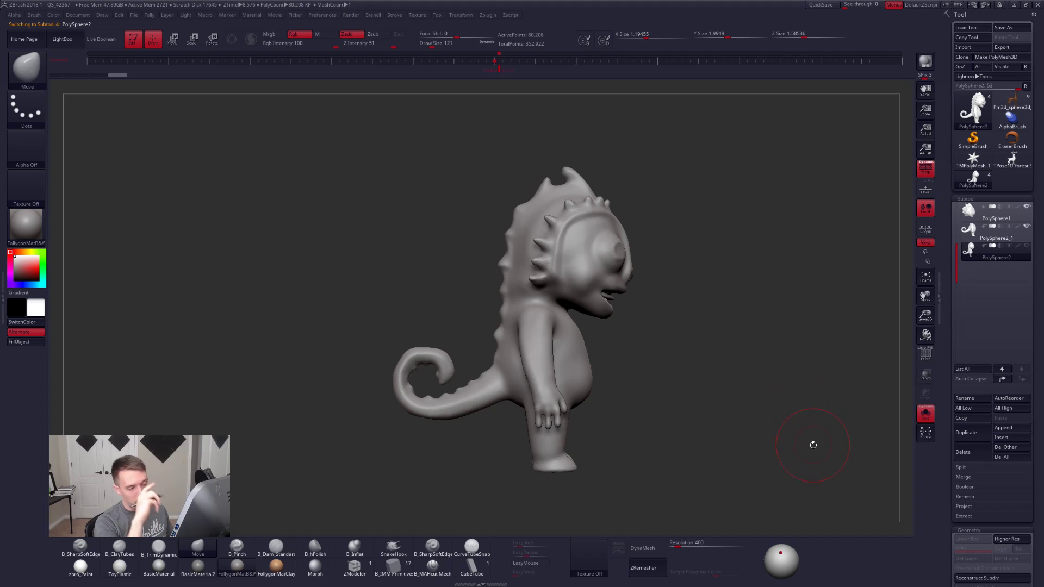
pyautogui.moveTo(685, 363)
pyautogui.mouseDown()
pyautogui.moveTo(655, 364)
pyautogui.moveTo(618, 410)
pyautogui.moveTo(663, 496)
pyautogui.moveTo(703, 460)
pyautogui.mouseUp()
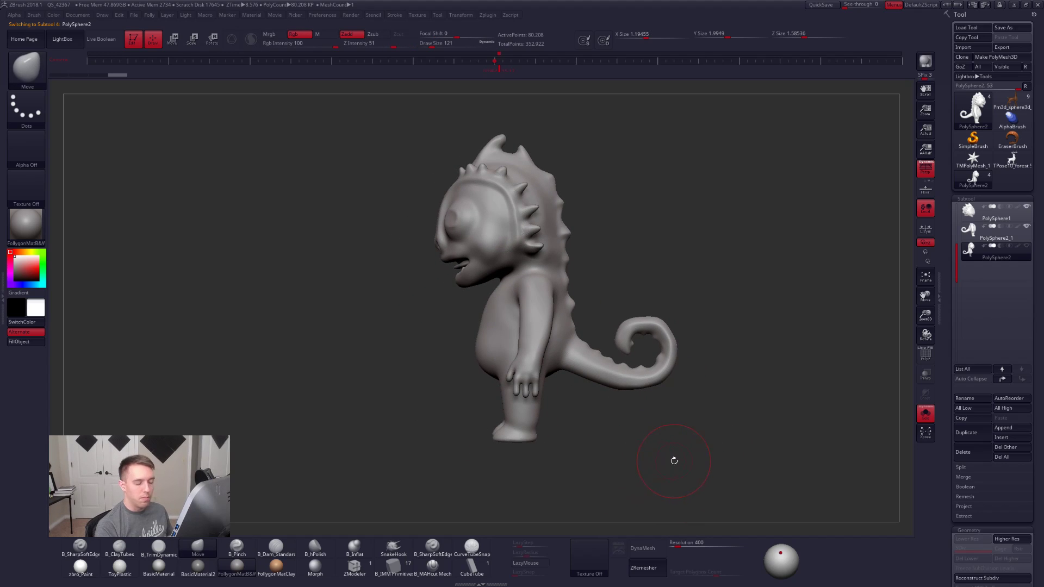
pyautogui.click(996, 212)
pyautogui.click(925, 414)
pyautogui.moveTo(716, 420); pyautogui.dragTo(772, 412)
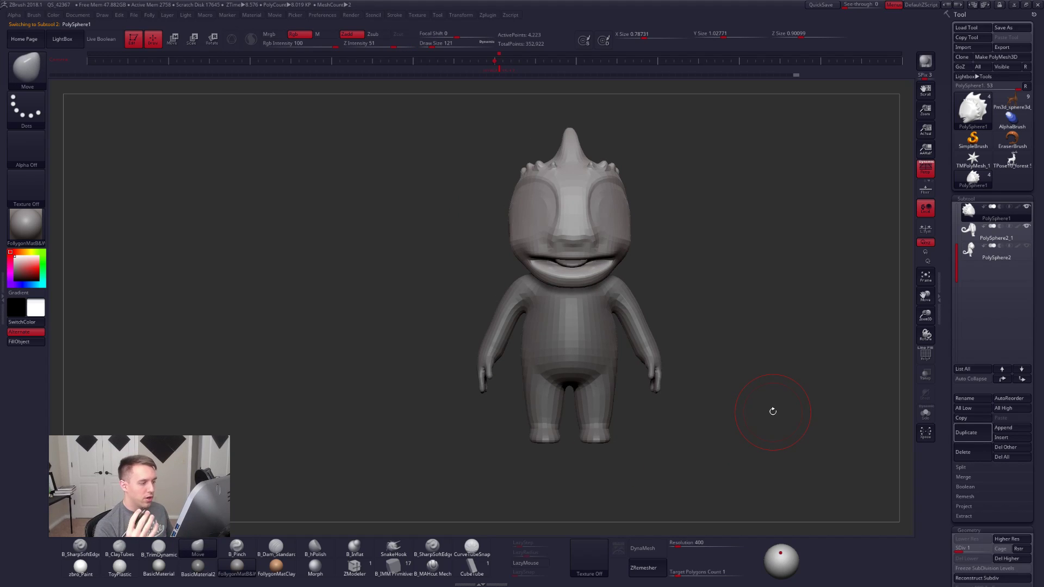
# Step: Reshape the side of the head with the Move brush and smooth it
pyautogui.keyDown('alt'); pyautogui.moveTo(637, 213); pyautogui.dragTo(603, 302); pyautogui.keyUp('alt')
pyautogui.press('space')
pyautogui.click(629, 259)
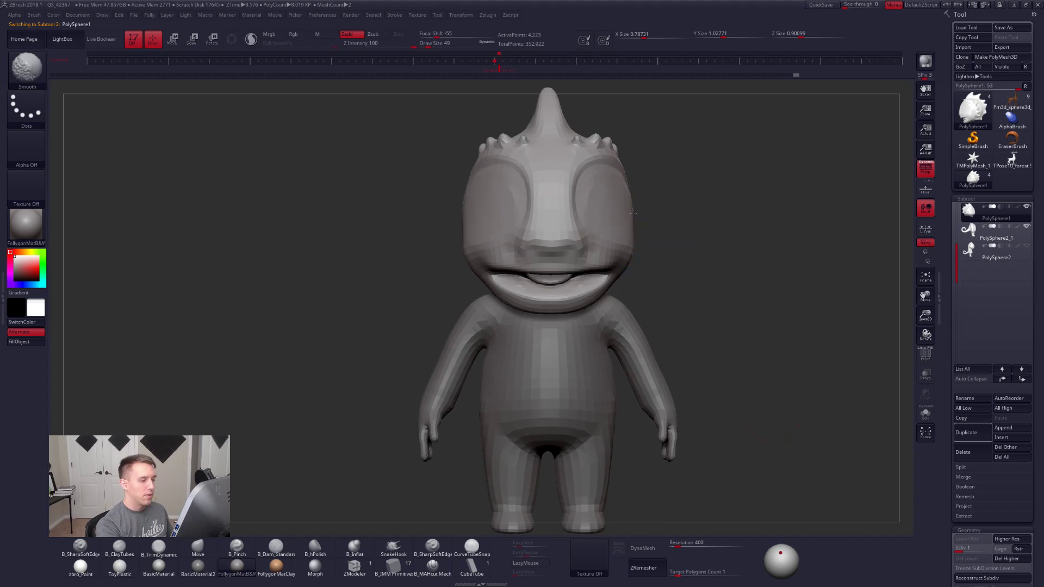
pyautogui.moveTo(652, 246); pyautogui.dragTo(615, 251)
pyautogui.moveTo(615, 252); pyautogui.dragTo(596, 251, button='right')
pyautogui.keyDown('shift'); pyautogui.moveTo(649, 213); pyautogui.dragTo(642, 248); pyautogui.keyUp('shift')
pyautogui.moveTo(647, 252)
pyautogui.mouseDown(button='right')
pyautogui.moveTo(693, 254)
pyautogui.moveTo(692, 217)
pyautogui.mouseUp(button='right')
# Step: Select the body and push the belly inward in side view with the Move brush at draw size 170
pyautogui.keyDown('alt'); pyautogui.click(604, 326); pyautogui.keyUp('alt')
pyautogui.moveTo(605, 329); pyautogui.dragTo(675, 330, button='right')
pyautogui.press('space')
pyautogui.click(627, 347)
pyautogui.moveTo(627, 347); pyautogui.dragTo(616, 363)
pyautogui.press('space')
pyautogui.click(619, 335)
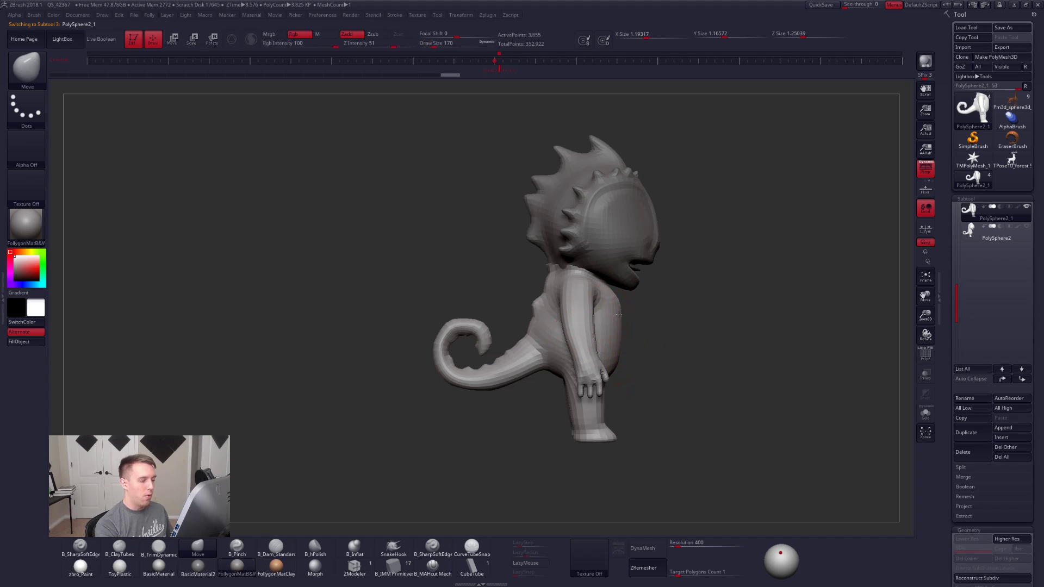
pyautogui.moveTo(620, 340)
pyautogui.mouseDown(button='right')
pyautogui.moveTo(603, 375)
pyautogui.moveTo(657, 313)
pyautogui.moveTo(620, 343)
pyautogui.mouseUp(button='right')
pyautogui.press('space')
pyautogui.click(634, 352)
# Step: Isolate the body subtool and subdivide it up to level 4
pyautogui.hotkey('alt', 's')
pyautogui.press('space')
pyautogui.click(662, 312)
pyautogui.hotkey('ctrl', 'd')
pyautogui.hotkey('ctrl', 'd')
pyautogui.hotkey('ctrl', 'd')
# Step: Refine the chest with ClayTubes strokes at draw size 74, smooth them, and raise the draw size to 113
pyautogui.press('space')
pyautogui.click(634, 314)
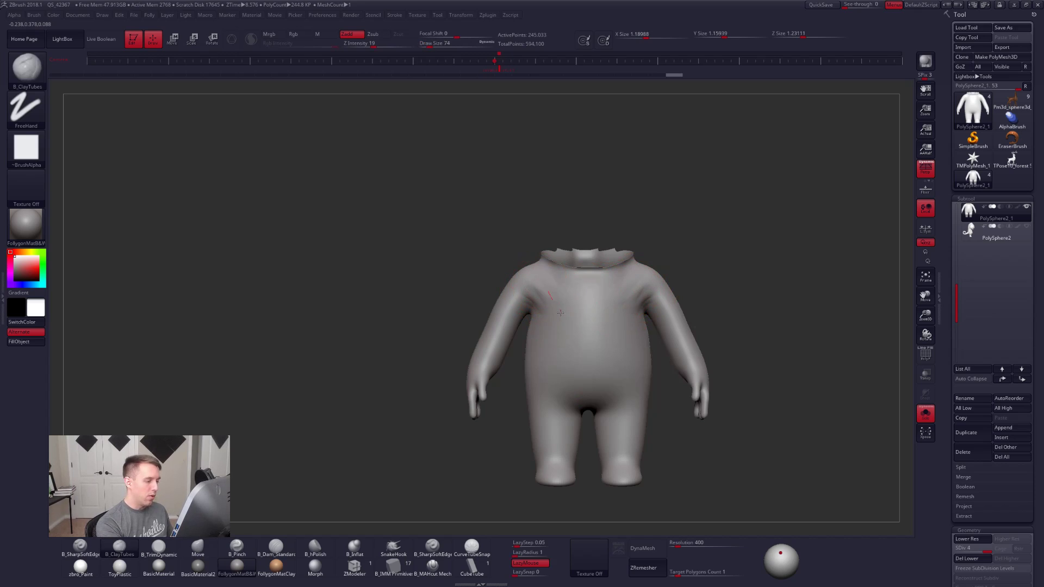
pyautogui.press('shift')
pyautogui.moveTo(601, 345); pyautogui.dragTo(632, 305, button='right')
pyautogui.moveTo(645, 304)
pyautogui.mouseDown()
pyautogui.moveTo(583, 338)
pyautogui.moveTo(637, 326)
pyautogui.moveTo(599, 338)
pyautogui.moveTo(595, 352)
pyautogui.mouseUp()
pyautogui.moveTo(595, 352)
pyautogui.mouseDown(button='right')
pyautogui.moveTo(630, 356)
pyautogui.moveTo(595, 368)
pyautogui.mouseUp(button='right')
pyautogui.press('space')
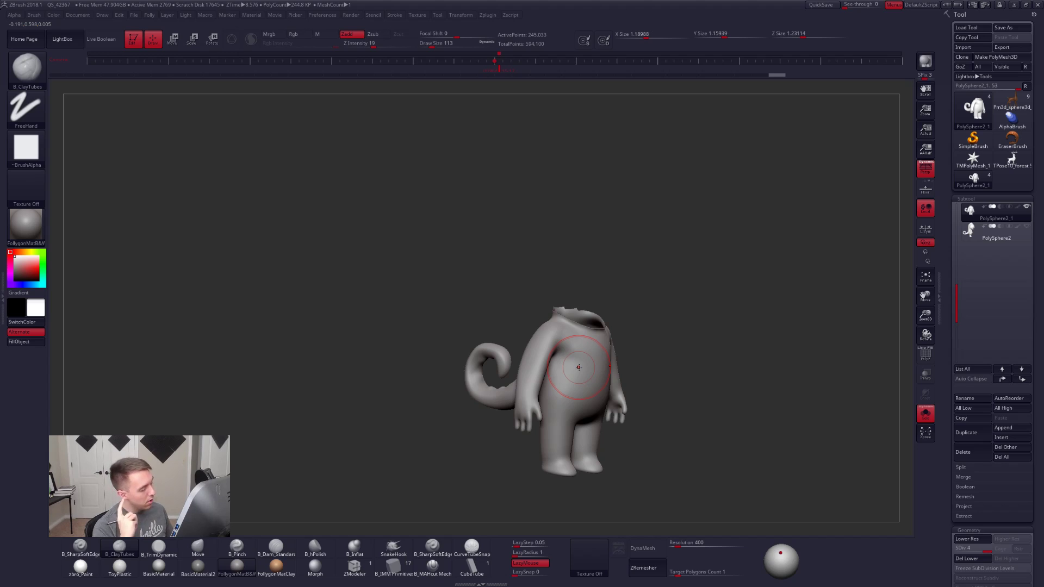
# Step: Check the body together with the head, isolate the body again, and lower it to subdivision level 2
pyautogui.hotkey('shift', 's')
pyautogui.moveTo(579, 368); pyautogui.dragTo(762, 447, button='right')
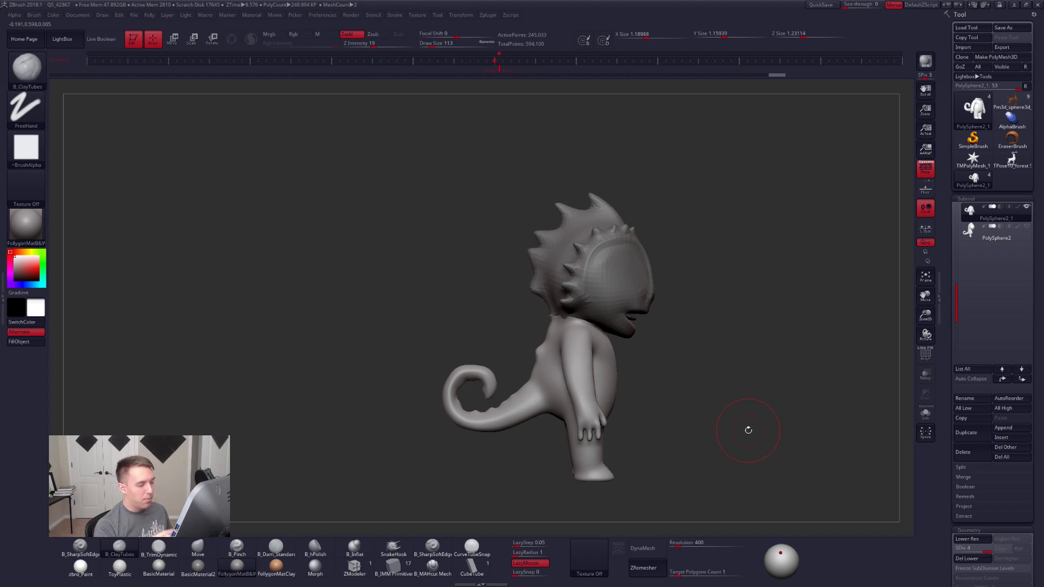
pyautogui.hotkey('shift', 's')
pyautogui.moveTo(574, 362); pyautogui.dragTo(631, 380, button='right')
pyautogui.hotkey('shift', 'd')
pyautogui.hotkey('shift', 'd')
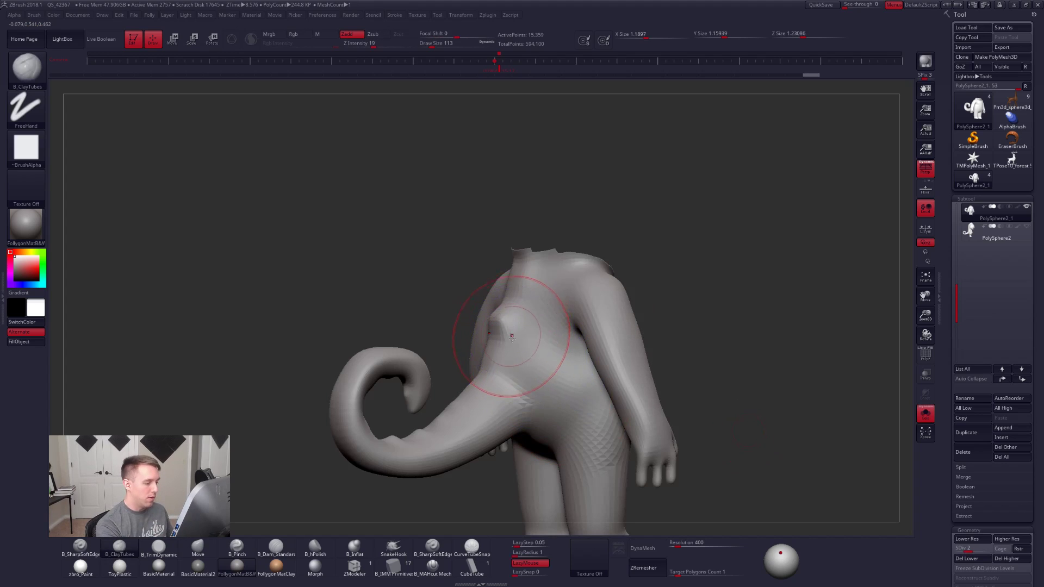
# Step: Smooth the body's upper back above the tail and raise the body to subdivision level 3
pyautogui.moveTo(511, 336); pyautogui.dragTo(536, 337, button='right')
pyautogui.press('space')
pyautogui.moveTo(527, 348); pyautogui.dragTo(520, 348)
pyautogui.keyDown('shift'); pyautogui.moveTo(499, 325); pyautogui.dragTo(507, 304); pyautogui.keyUp('shift')
pyautogui.press('d')
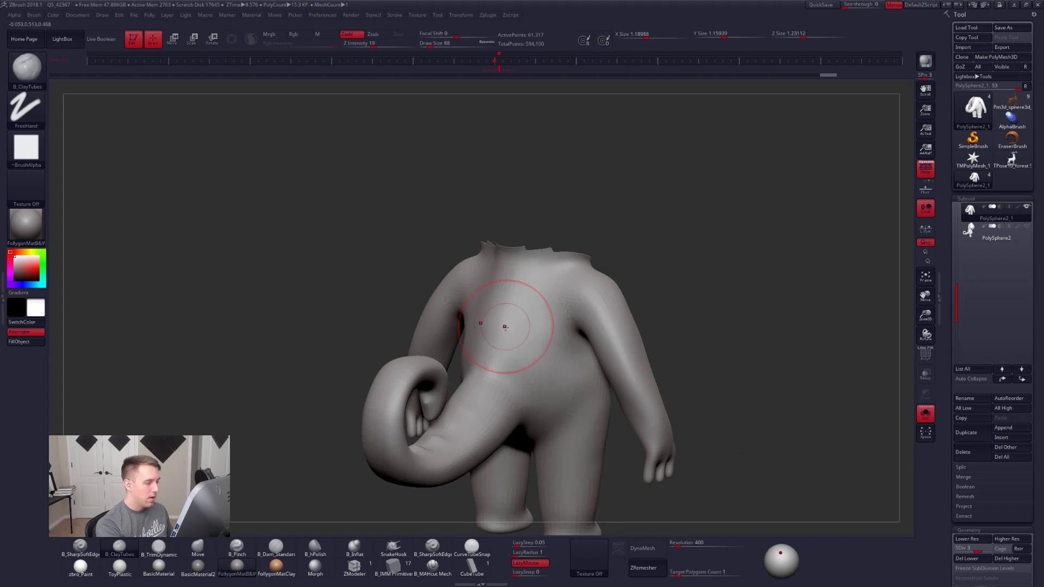
# Step: Form a spine ridge from the neck to the tail base with the Pinch brush at draw size 61
pyautogui.moveTo(505, 326); pyautogui.dragTo(496, 289, button='right')
pyautogui.click(493, 285)
pyautogui.press('5')
pyautogui.press('space')
pyautogui.moveTo(498, 326); pyautogui.dragTo(494, 326)
pyautogui.moveTo(502, 270); pyautogui.dragTo(478, 401)
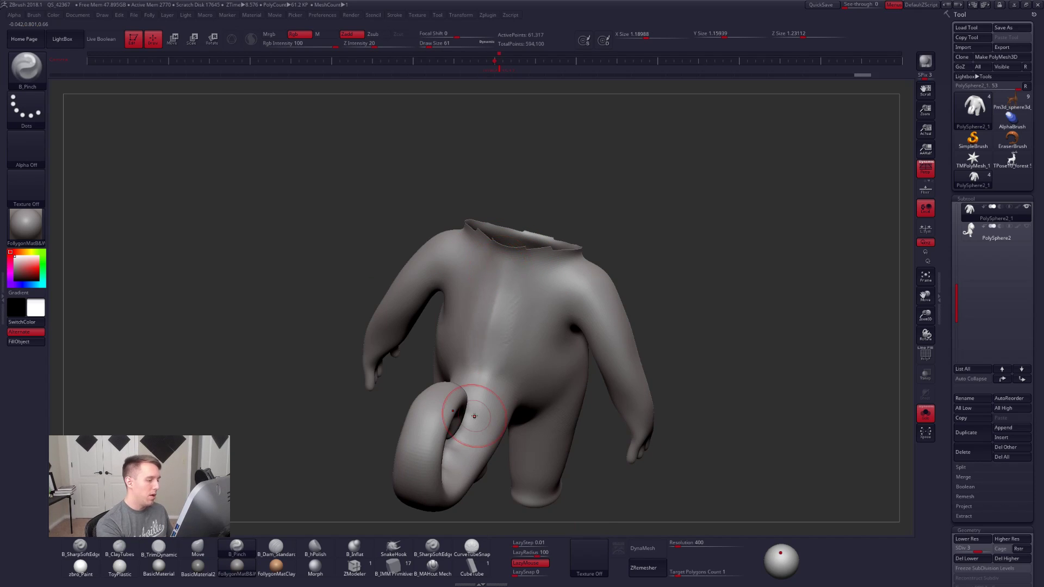
# Step: Soften the spine ridge with smoothing strokes and switch to the Move brush in side view
pyautogui.press('shift')
pyautogui.keyDown('shift'); pyautogui.moveTo(505, 324); pyautogui.dragTo(511, 336); pyautogui.keyUp('shift')
pyautogui.keyDown('shift'); pyautogui.moveTo(517, 346); pyautogui.dragTo(492, 336, button='right'); pyautogui.keyUp('shift')
pyautogui.press('4')
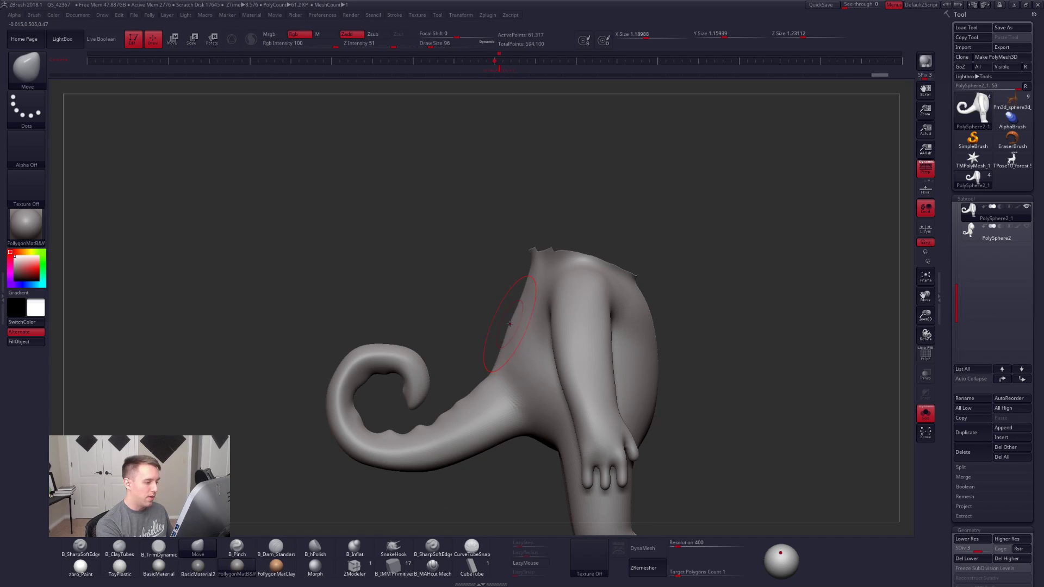
pyautogui.keyDown('shift'); pyautogui.moveTo(513, 330); pyautogui.dragTo(516, 343); pyautogui.keyUp('shift')
# Step: Show the head together with the body, select the head, and raise it to subdivision level 4
pyautogui.keyDown('ctrl'); pyautogui.moveTo(517, 345); pyautogui.dragTo(564, 343, button='right'); pyautogui.keyUp('ctrl')
pyautogui.hotkey('alt', 's')
pyautogui.keyDown('alt'); pyautogui.moveTo(711, 473); pyautogui.dragTo(710, 448, button='right'); pyautogui.keyUp('alt')
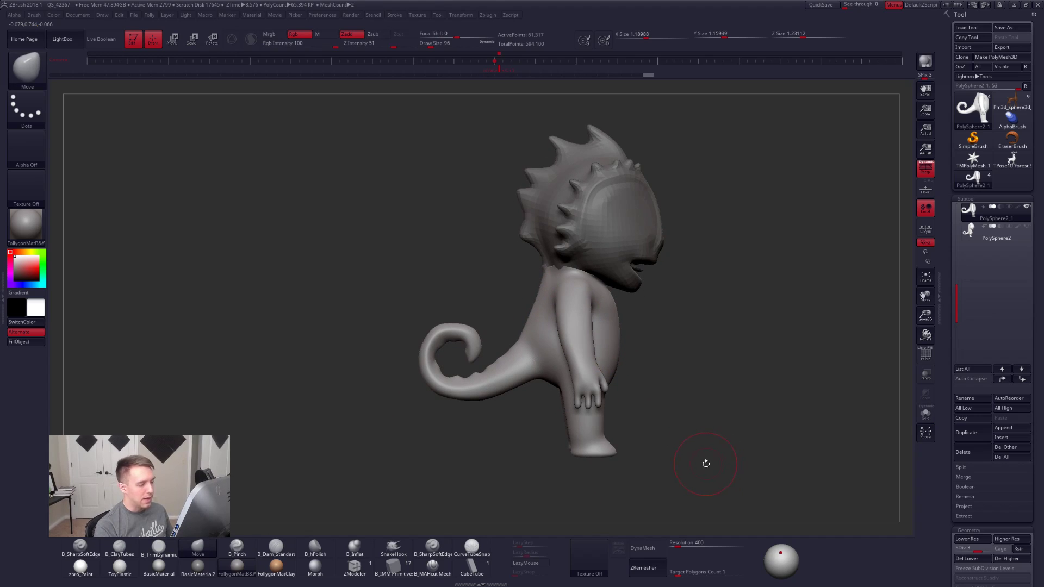
pyautogui.keyDown('alt'); pyautogui.moveTo(579, 342); pyautogui.dragTo(591, 381, button='right'); pyautogui.keyUp('alt')
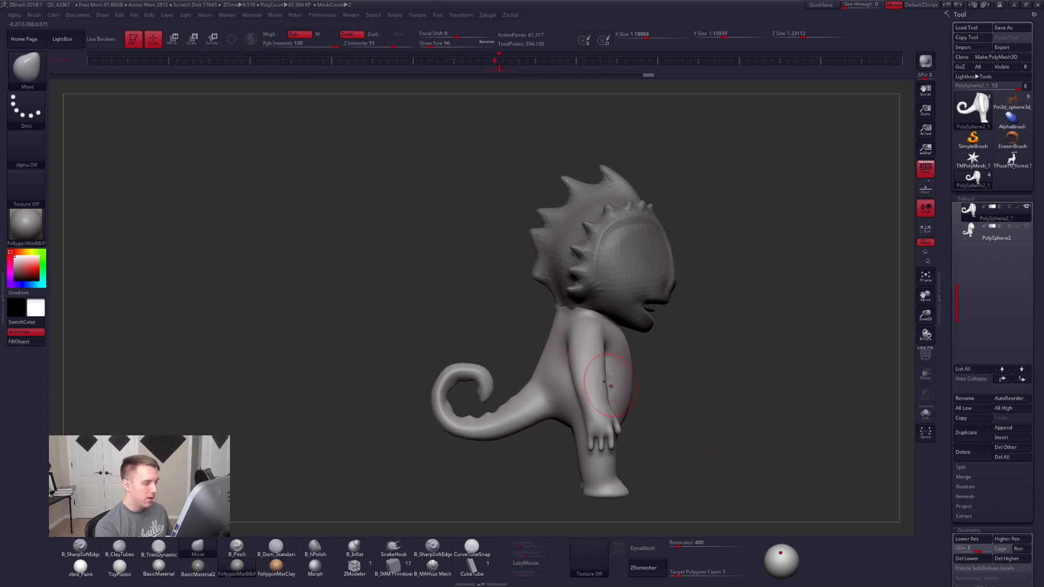
pyautogui.keyDown('alt'); pyautogui.click(593, 305); pyautogui.keyUp('alt')
pyautogui.moveTo(588, 306); pyautogui.dragTo(661, 304, button='right')
pyautogui.press('d')
pyautogui.press('d')
pyautogui.press('d')
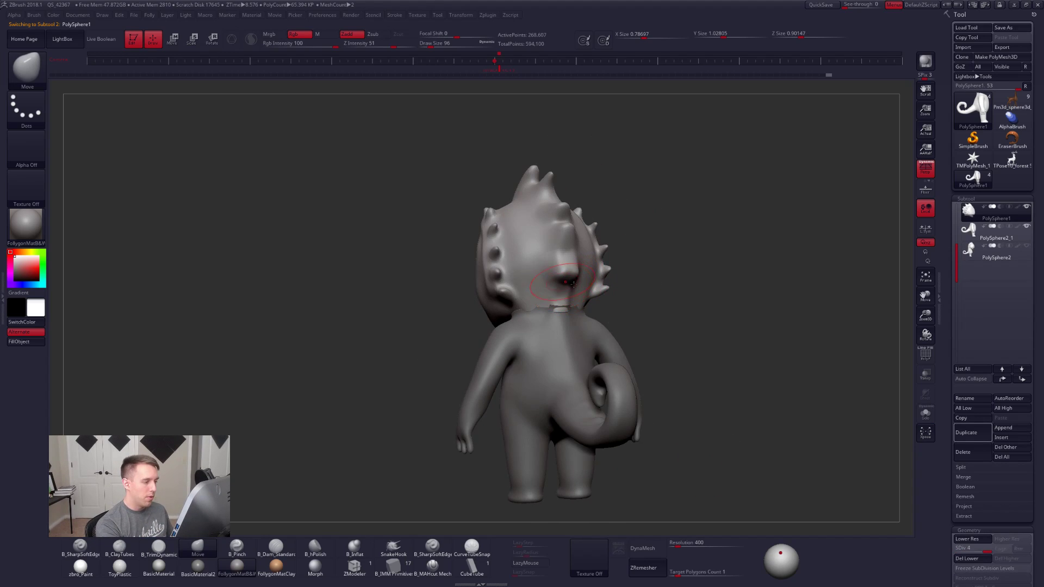
# Step: Frame the back of the head, reduce the draw size to 81, and lower the head to subdivision level 3
pyautogui.moveTo(598, 294); pyautogui.dragTo(666, 293, button='right')
pyautogui.keyDown('alt'); pyautogui.moveTo(626, 261); pyautogui.dragTo(637, 274, button='right'); pyautogui.keyUp('alt')
pyautogui.keyDown('ctrl'); pyautogui.moveTo(636, 274); pyautogui.dragTo(584, 280, button='right'); pyautogui.keyUp('ctrl')
pyautogui.press('space')
pyautogui.moveTo(583, 276); pyautogui.dragTo(583, 338)
pyautogui.hotkey('shift', 'd')
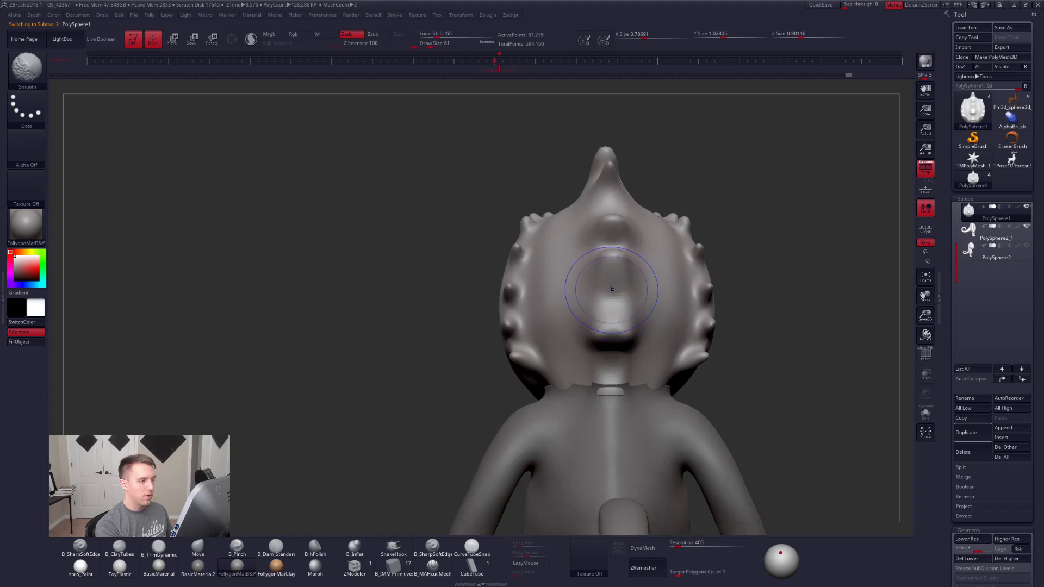
# Step: Smooth down the spikes along the crest's centerline with the head at subdivision level 1
pyautogui.moveTo(849, 228)
pyautogui.mouseDown()
pyautogui.moveTo(884, 196)
pyautogui.moveTo(709, 334)
pyautogui.moveTo(672, 308)
pyautogui.moveTo(563, 371)
pyautogui.mouseUp()
pyautogui.moveTo(540, 289)
pyautogui.mouseDown()
pyautogui.moveTo(604, 322)
pyautogui.moveTo(634, 361)
pyautogui.moveTo(589, 338)
pyautogui.moveTo(636, 305)
pyautogui.moveTo(650, 228)
pyautogui.mouseUp()
pyautogui.hotkey('shift', 'd')
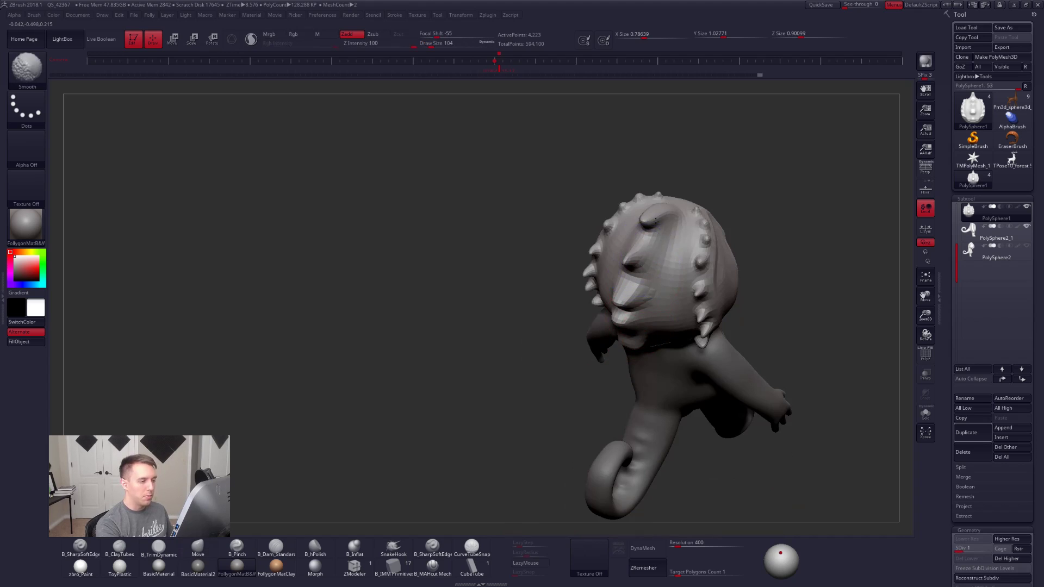
pyautogui.moveTo(629, 322); pyautogui.dragTo(626, 321)
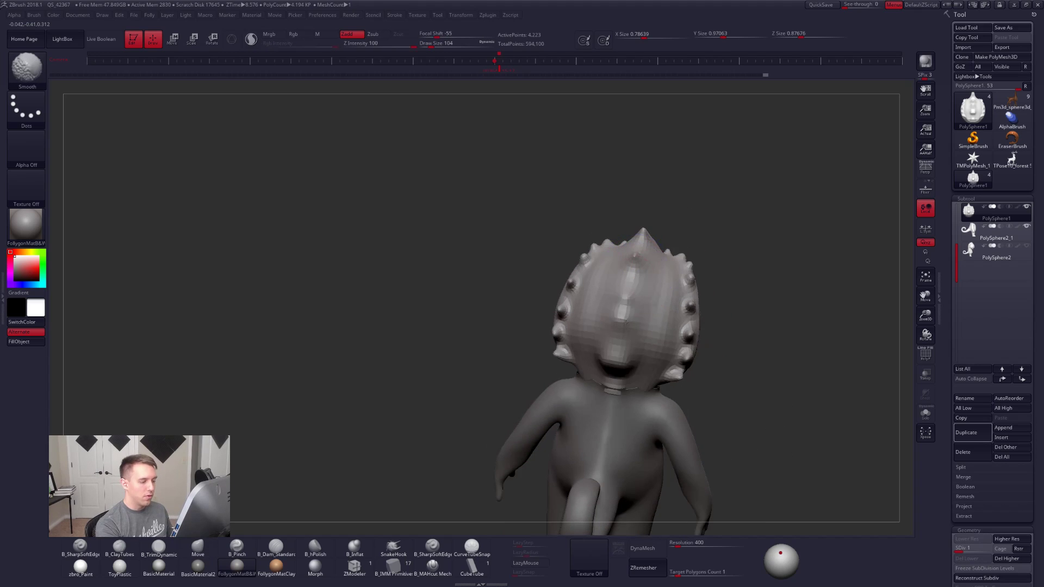
pyautogui.keyDown('shift'); pyautogui.moveTo(618, 361); pyautogui.dragTo(611, 364); pyautogui.keyUp('shift')
pyautogui.rightClick(604, 367)
# Step: Tighten the crest's center ridge with the Pinch brush at draw size 121 and raise the head to subdivision level 4
pyautogui.moveTo(609, 354); pyautogui.dragTo(647, 223, button='right')
pyautogui.press('5')
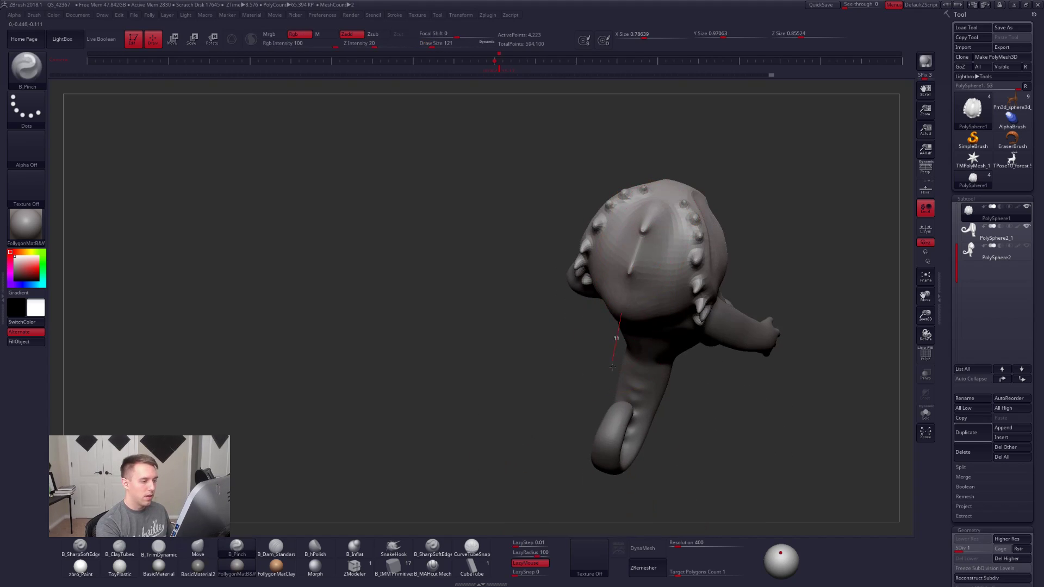
pyautogui.moveTo(613, 364); pyautogui.dragTo(640, 246, button='right')
pyautogui.moveTo(617, 318)
pyautogui.mouseDown(button='right')
pyautogui.moveTo(594, 303)
pyautogui.moveTo(696, 305)
pyautogui.mouseUp(button='right')
pyautogui.press('d')
pyautogui.press('d')
pyautogui.press('d')
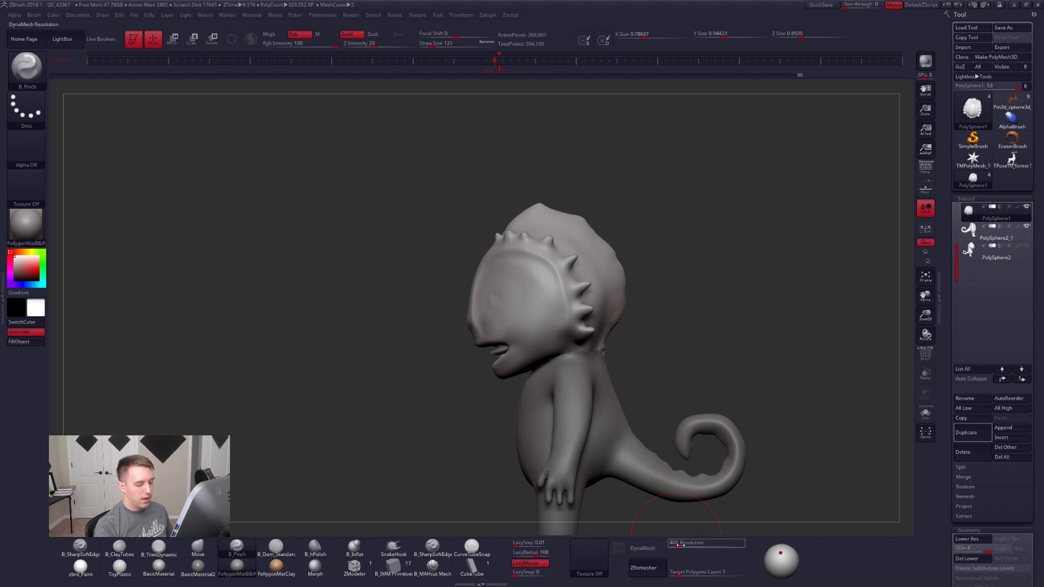
# Step: Remesh the head with DynaMesh at resolution 336 and isolate it
pyautogui.click(648, 549)
pyautogui.click(625, 564)
pyautogui.moveTo(675, 375)
pyautogui.mouseDown(button='right')
pyautogui.moveTo(598, 359)
pyautogui.moveTo(610, 316)
pyautogui.mouseUp(button='right')
pyautogui.hotkey('alt', 's')
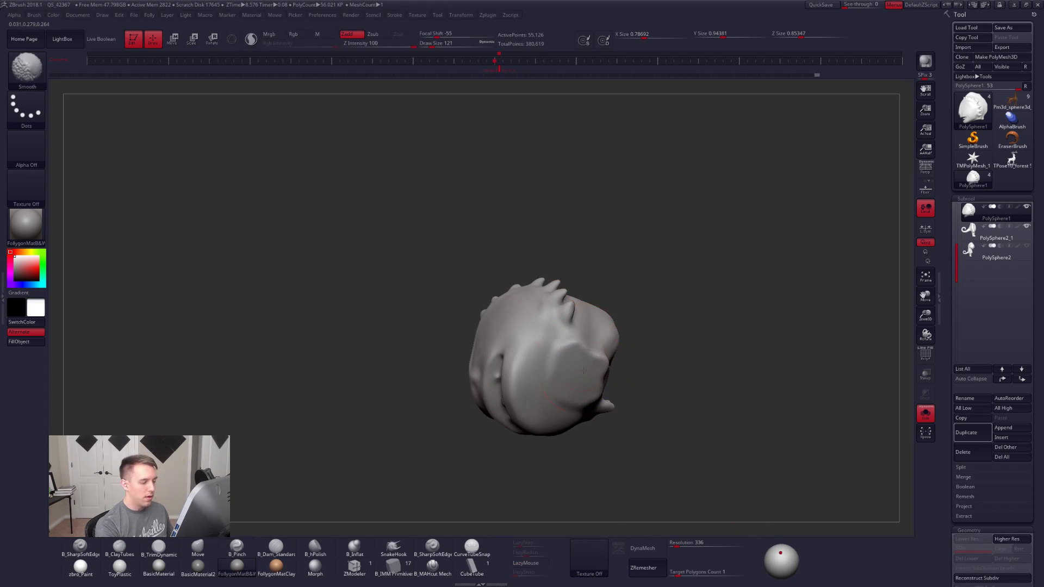
# Step: Even out the head's surface with the TrimDynamic and ClayTubes brushes, and smooth the crest at draw size 67
pyautogui.moveTo(583, 370); pyautogui.dragTo(552, 379, button='right')
pyautogui.press('3')
pyautogui.moveTo(570, 367); pyautogui.dragTo(580, 361)
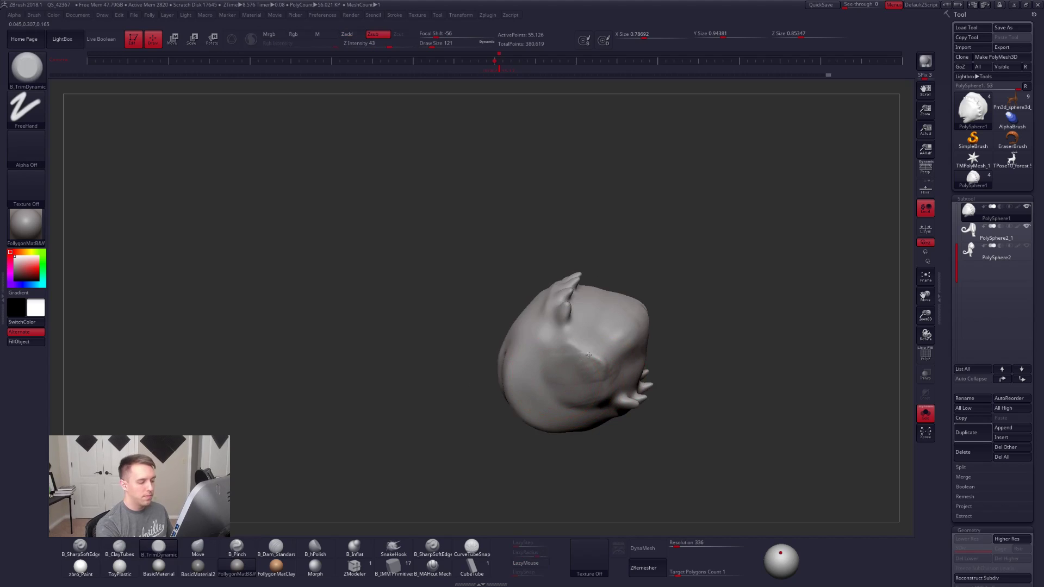
pyautogui.press('2')
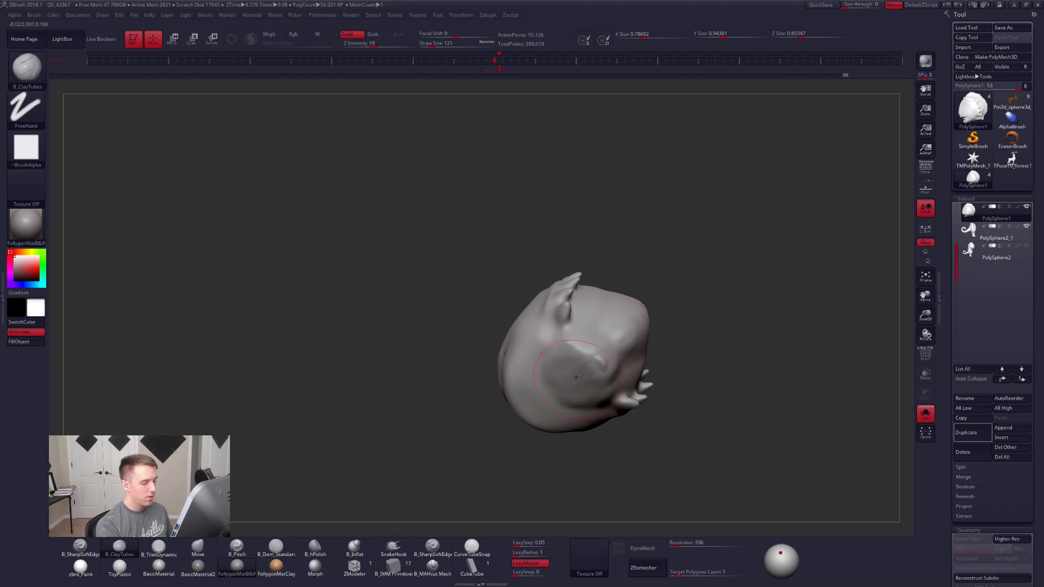
pyautogui.moveTo(572, 356)
pyautogui.mouseDown(button='right')
pyautogui.moveTo(622, 359)
pyautogui.moveTo(573, 275)
pyautogui.mouseUp(button='right')
pyautogui.hotkey('ctrl', 'shift', 's')
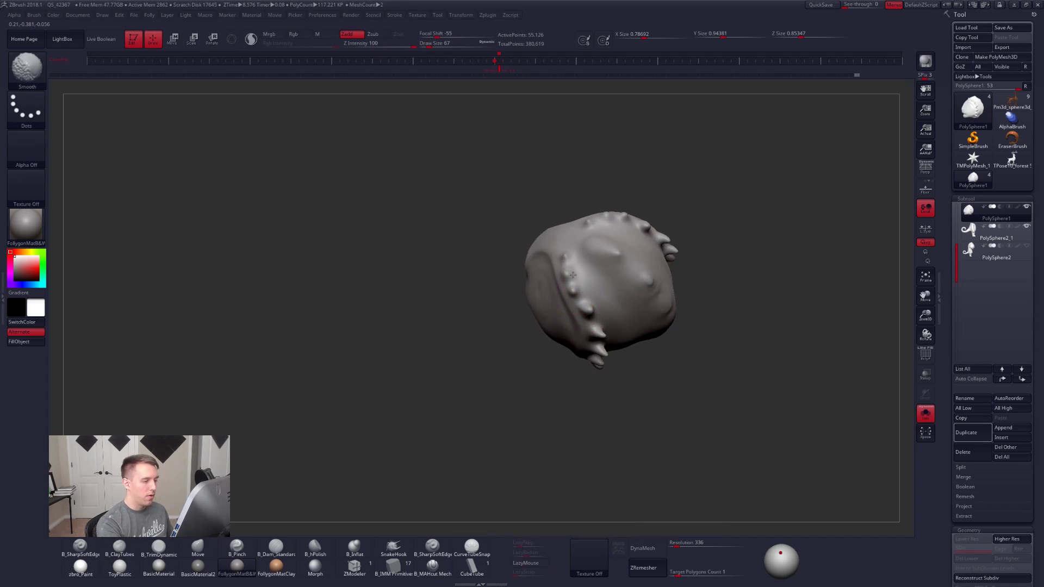
pyautogui.moveTo(597, 364)
pyautogui.keyDown('shift'); pyautogui.mouseDown(button='right')
pyautogui.moveTo(615, 403)
pyautogui.moveTo(550, 410)
pyautogui.moveTo(644, 353)
pyautogui.mouseUp(button='right'); pyautogui.keyUp('shift')
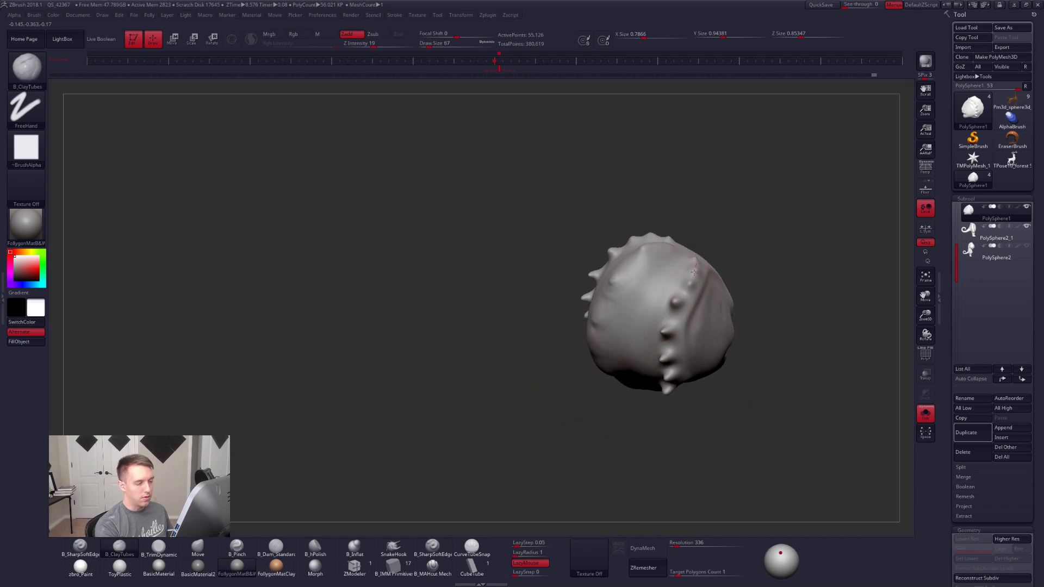
# Step: Remesh the head with DynaMesh at resolution 224 and work the spiked crest rim with the Pinch brush at draw size 49
pyautogui.moveTo(664, 388); pyautogui.dragTo(680, 462, button='right')
pyautogui.write('224')
pyautogui.click(236, 550)
pyautogui.moveTo(625, 408); pyautogui.dragTo(669, 280, button='right')
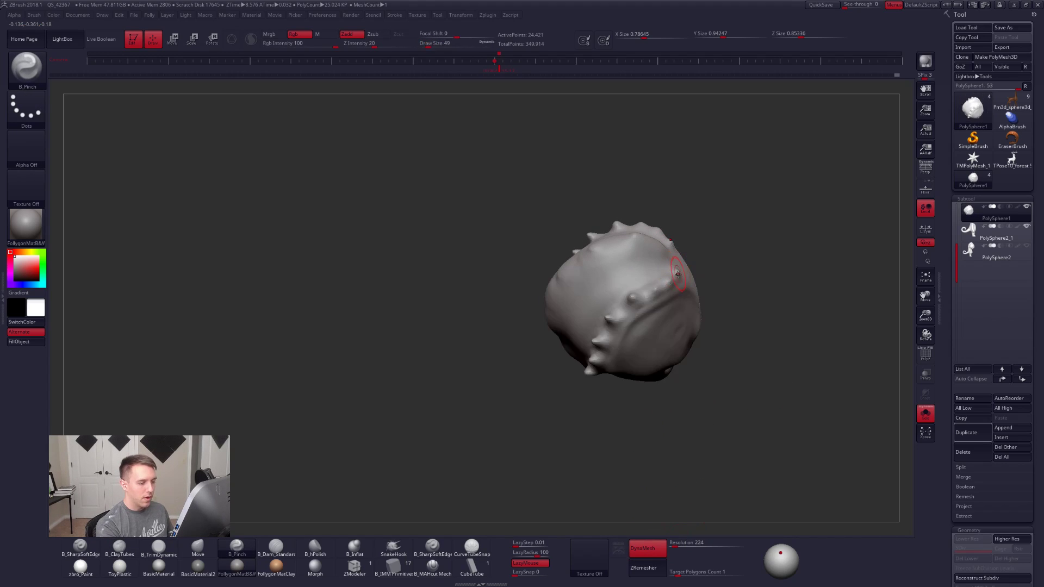
pyautogui.moveTo(610, 318)
pyautogui.mouseDown(button='right')
pyautogui.moveTo(603, 352)
pyautogui.moveTo(636, 304)
pyautogui.mouseUp(button='right')
# Step: Pinch along the crest's side rim at draw size 68 to merge the spikes into one sharp edge
pyautogui.moveTo(581, 399); pyautogui.dragTo(610, 342, button='right')
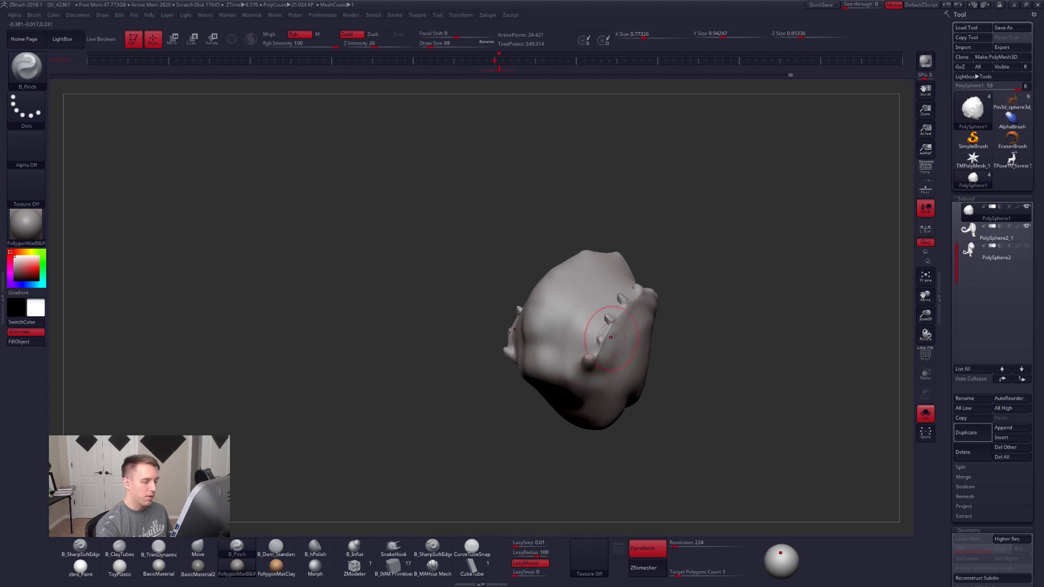
pyautogui.moveTo(576, 434); pyautogui.dragTo(675, 267, button='right')
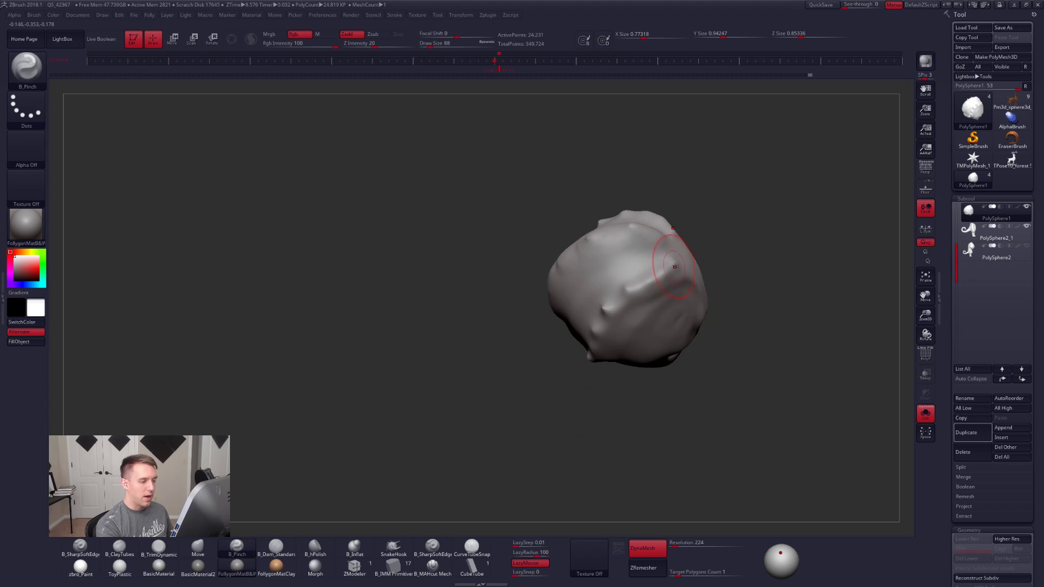
pyautogui.moveTo(566, 340); pyautogui.dragTo(645, 287, button='right')
pyautogui.moveTo(549, 401); pyautogui.dragTo(613, 314, button='right')
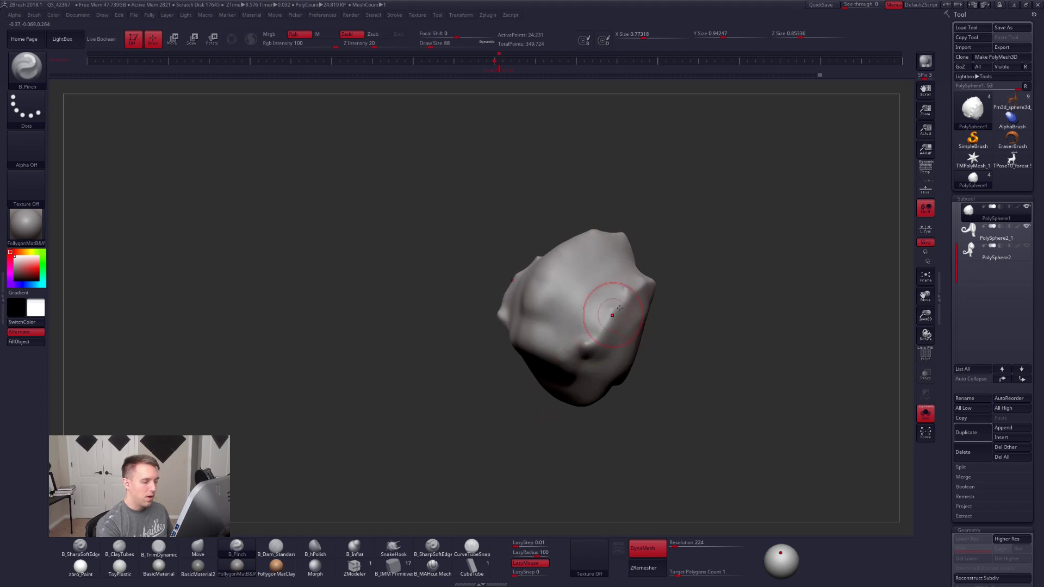
pyautogui.moveTo(560, 428); pyautogui.dragTo(556, 439)
# Step: Smooth the remaining spike bumps along the crest's side rim
pyautogui.moveTo(610, 389); pyautogui.dragTo(637, 351, button='right')
pyautogui.keyDown('shift'); pyautogui.moveTo(636, 351); pyautogui.dragTo(627, 279); pyautogui.keyUp('shift')
pyautogui.moveTo(593, 376); pyautogui.dragTo(601, 334, button='right')
pyautogui.moveTo(602, 333)
pyautogui.keyDown('shift'); pyautogui.mouseDown()
pyautogui.moveTo(630, 269)
pyautogui.moveTo(609, 242)
pyautogui.mouseUp(); pyautogui.keyUp('shift')
pyautogui.moveTo(588, 370)
pyautogui.mouseDown(button='right')
pyautogui.moveTo(639, 361)
pyautogui.moveTo(660, 439)
pyautogui.moveTo(618, 371)
pyautogui.moveTo(650, 375)
pyautogui.mouseUp(button='right')
pyautogui.hotkey('ctrl', 'shift', 's')
pyautogui.hotkey('ctrl', 'shift', 's')
# Step: Sharpen the ridges around the brow and eye area with the Pinch brush at draw size 61
pyautogui.moveTo(560, 328); pyautogui.dragTo(522, 407, button='right')
pyautogui.press('space')
pyautogui.moveTo(571, 359); pyautogui.dragTo(568, 359)
pyautogui.moveTo(522, 408); pyautogui.dragTo(511, 388, button='right')
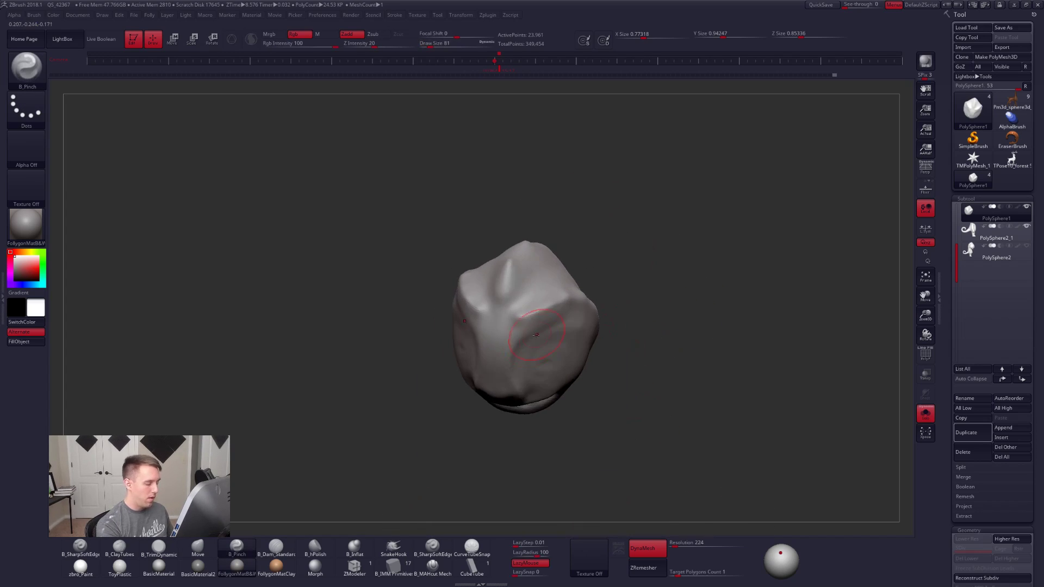
pyautogui.moveTo(591, 298); pyautogui.dragTo(522, 344, button='right')
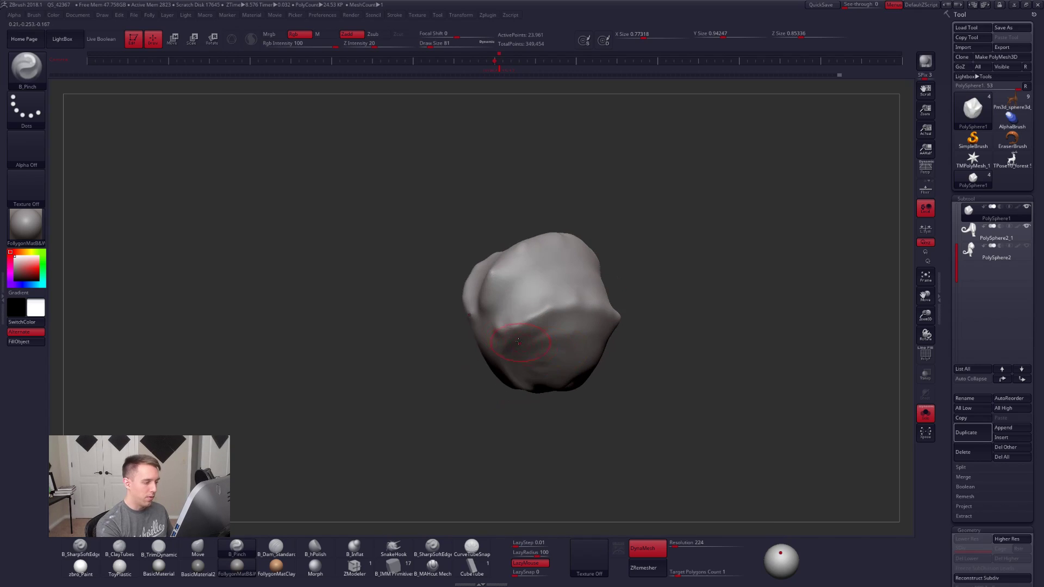
pyautogui.moveTo(583, 301); pyautogui.dragTo(568, 314, button='right')
pyautogui.moveTo(657, 305); pyautogui.dragTo(660, 300, button='right')
pyautogui.moveTo(573, 404); pyautogui.dragTo(608, 307, button='right')
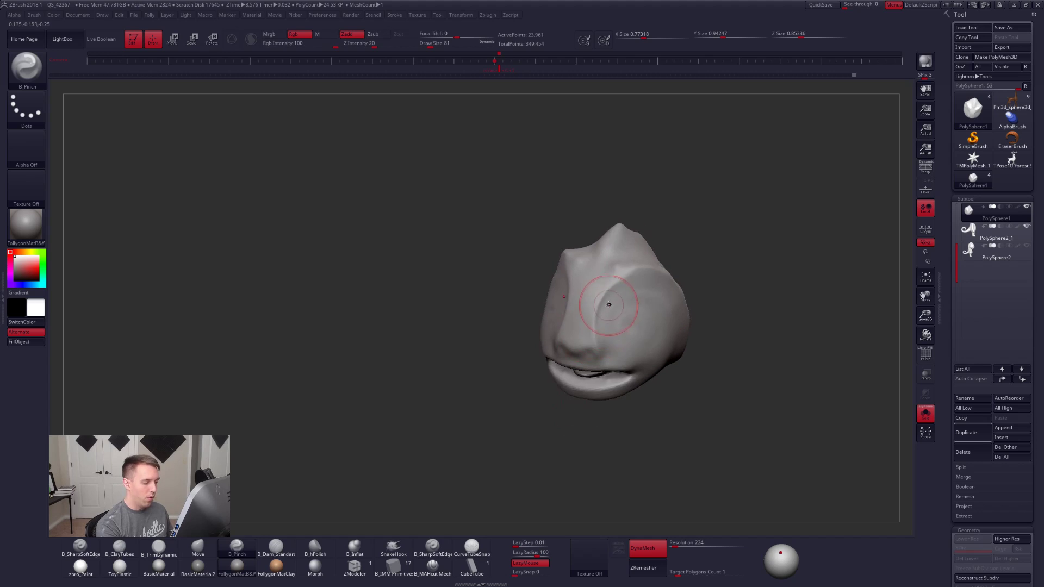
# Step: Refine the face from the front with the Pinch brush at draw size 67 and bring the body back into view
pyautogui.keyDown('shift'); pyautogui.moveTo(595, 402); pyautogui.dragTo(626, 389, button='right'); pyautogui.keyUp('shift')
pyautogui.keyDown('ctrl'); pyautogui.moveTo(604, 327); pyautogui.dragTo(615, 354, button='right'); pyautogui.keyUp('ctrl')
pyautogui.press('space')
pyautogui.moveTo(585, 380); pyautogui.dragTo(580, 381)
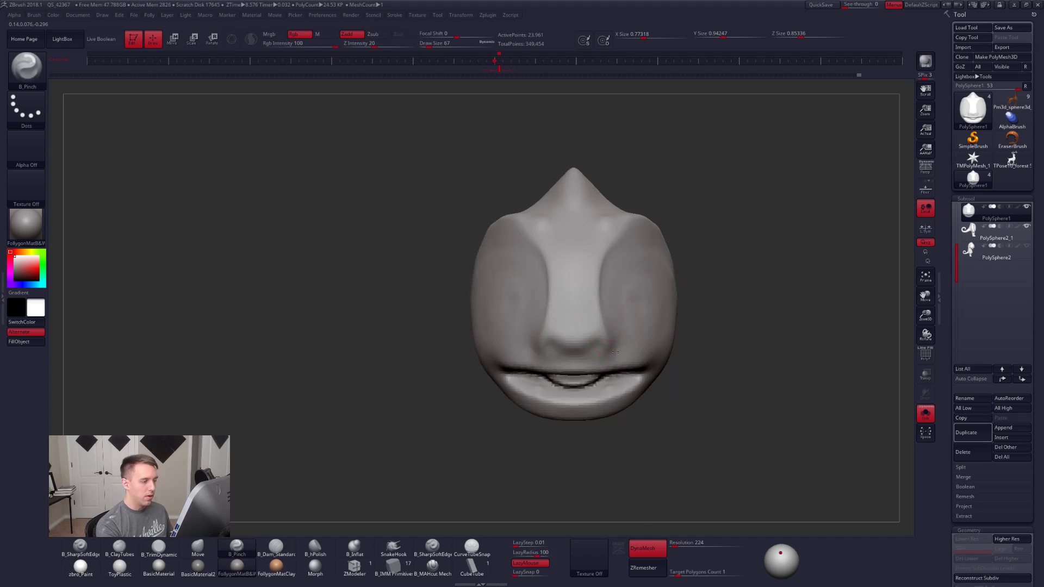
pyautogui.keyDown('alt'); pyautogui.moveTo(610, 319); pyautogui.dragTo(609, 372, button='right'); pyautogui.keyUp('alt')
pyautogui.press('b')
pyautogui.press('m')
pyautogui.press('v')
pyautogui.hotkey('alt', 's')
# Step: Pinch the crest's center ridge at draw size 121 from behind and isolate the head
pyautogui.moveTo(618, 312)
pyautogui.keyDown('ctrl'); pyautogui.mouseDown(button='right')
pyautogui.moveTo(590, 299)
pyautogui.moveTo(623, 328)
pyautogui.moveTo(652, 331)
pyautogui.moveTo(624, 400)
pyautogui.mouseUp(button='right'); pyautogui.keyUp('ctrl')
pyautogui.press('b')
pyautogui.press('p')
pyautogui.press('i')
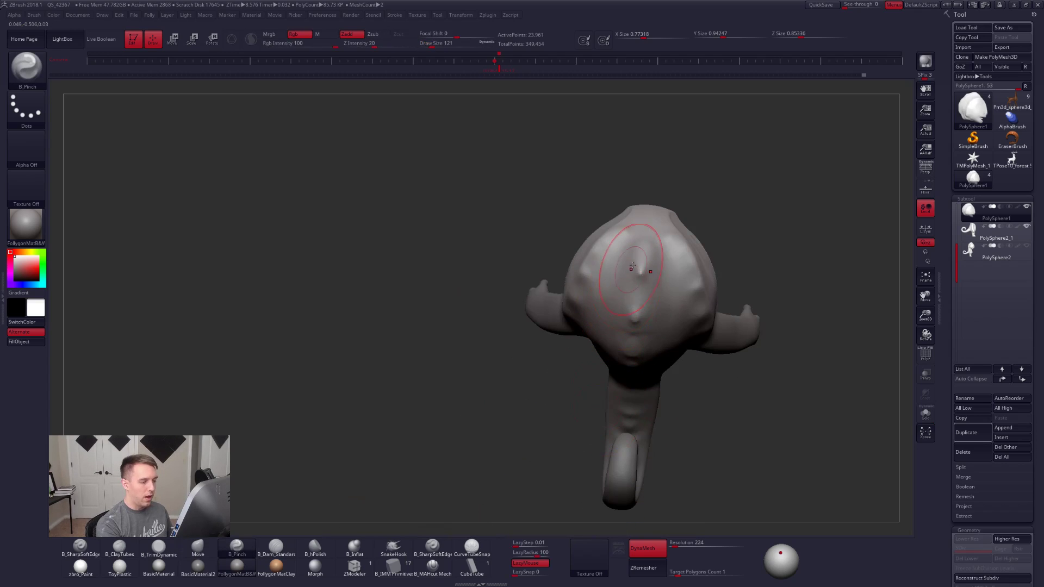
pyautogui.moveTo(630, 374); pyautogui.dragTo(629, 377)
pyautogui.moveTo(630, 376); pyautogui.dragTo(643, 220, button='right')
pyautogui.hotkey('alt', 's')
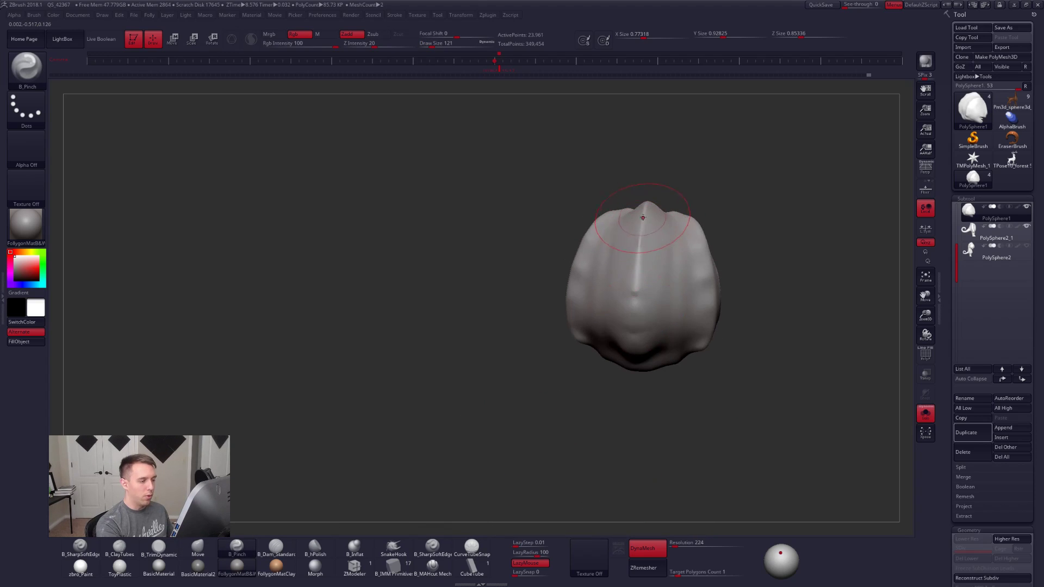
# Step: Reshape the sides and crown of the head with the Move brush at draw size 113
pyautogui.moveTo(630, 381); pyautogui.dragTo(638, 271, button='right')
pyautogui.moveTo(630, 410); pyautogui.dragTo(655, 354, button='right')
pyautogui.press('b')
pyautogui.press('m')
pyautogui.press('v')
pyautogui.press('space')
pyautogui.click(646, 364)
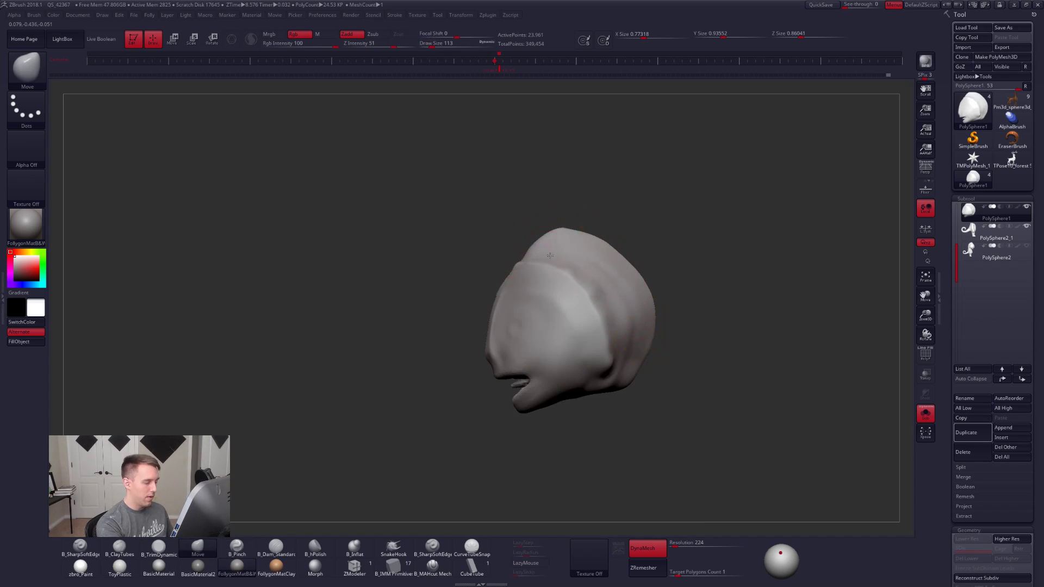
pyautogui.keyDown('shift'); pyautogui.moveTo(548, 253); pyautogui.dragTo(631, 266, button='right'); pyautogui.keyUp('shift')
# Step: Update the head's DynaMesh and retopologize it to a low-polygon mesh with ZRemesher
pyautogui.keyDown('ctrl'); pyautogui.moveTo(642, 338); pyautogui.dragTo(653, 296, button='right'); pyautogui.keyUp('ctrl')
pyautogui.keyDown('ctrl'); pyautogui.moveTo(652, 295); pyautogui.dragTo(720, 424); pyautogui.keyUp('ctrl')
pyautogui.click(643, 567)
pyautogui.moveTo(668, 525); pyautogui.dragTo(601, 325)
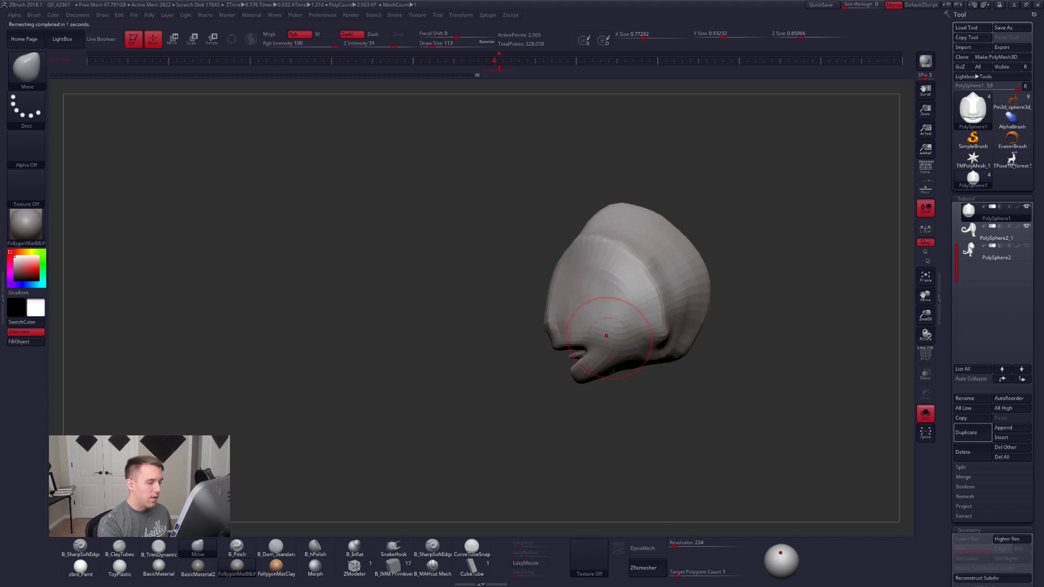
# Step: Show the body, lasso-mask the sides of the head around the eye areas, blur the mask and invert it
pyautogui.hotkey('alt', 's')
pyautogui.moveTo(598, 422); pyautogui.dragTo(686, 334)
pyautogui.press('ctrl')
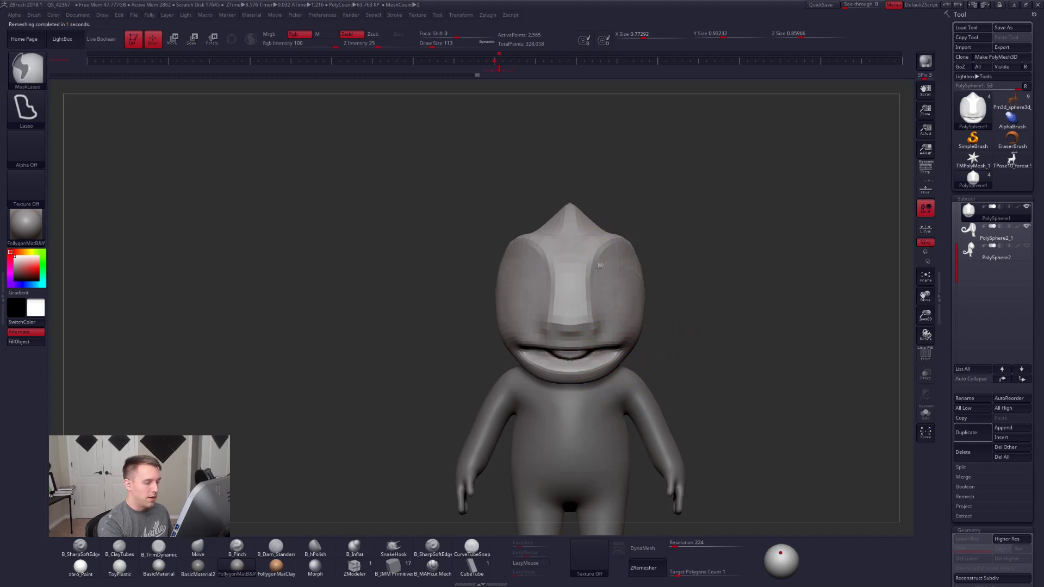
pyautogui.moveTo(605, 355)
pyautogui.keyDown('ctrl'); pyautogui.mouseDown()
pyautogui.moveTo(675, 345)
pyautogui.moveTo(672, 242)
pyautogui.mouseUp(); pyautogui.keyUp('ctrl')
pyautogui.keyDown('ctrl'); pyautogui.click(641, 297); pyautogui.keyUp('ctrl')
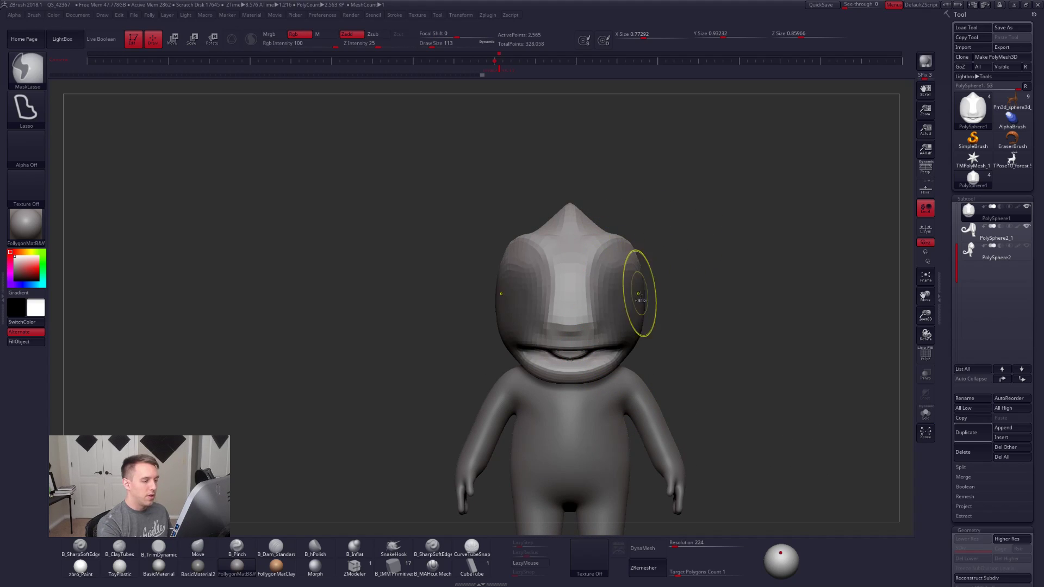
pyautogui.keyDown('ctrl'); pyautogui.click(659, 294); pyautogui.keyUp('ctrl')
pyautogui.moveTo(620, 315); pyautogui.dragTo(614, 337)
pyautogui.moveTo(694, 351); pyautogui.dragTo(555, 344)
pyautogui.keyDown('ctrl'); pyautogui.click(543, 339); pyautogui.keyUp('ctrl')
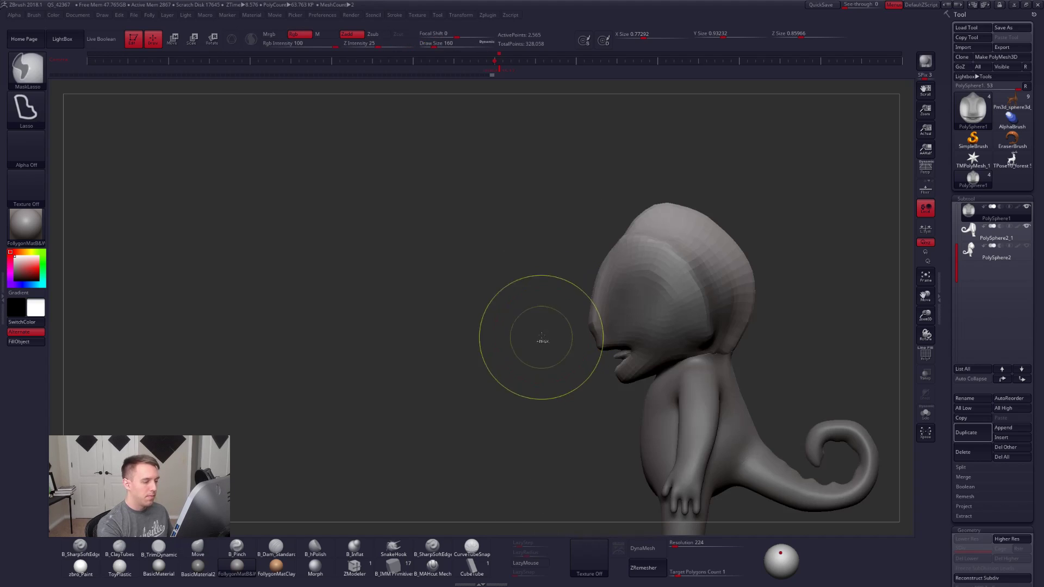
pyautogui.rightClick(563, 325)
pyautogui.keyDown('ctrl'); pyautogui.click(583, 259); pyautogui.keyUp('ctrl')
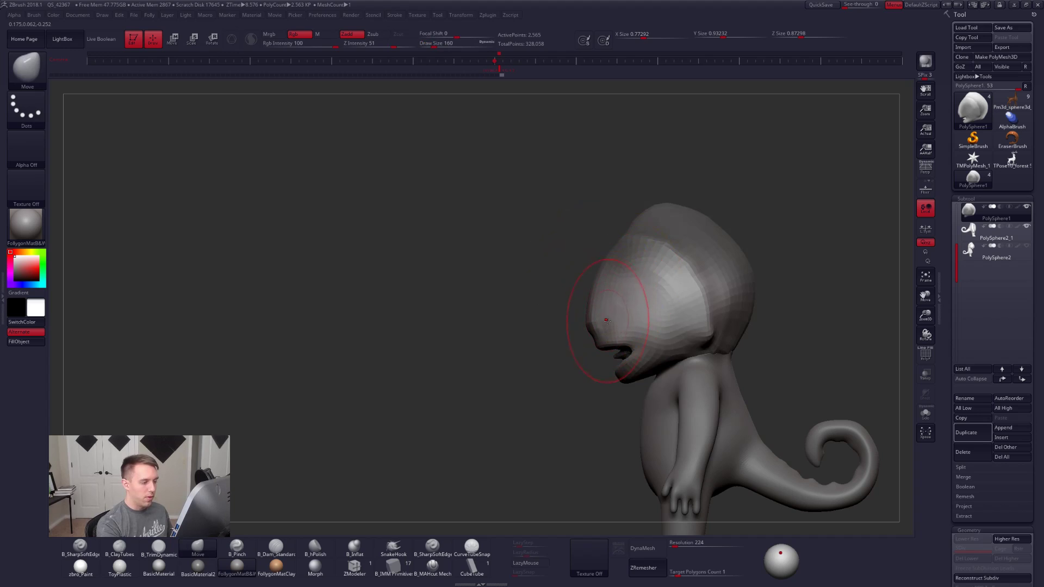
# Step: Pull the unmasked face areas into shape in profile with the Move brush
pyautogui.moveTo(571, 310)
pyautogui.mouseDown()
pyautogui.moveTo(622, 312)
pyautogui.moveTo(571, 315)
pyautogui.moveTo(598, 323)
pyautogui.mouseUp()
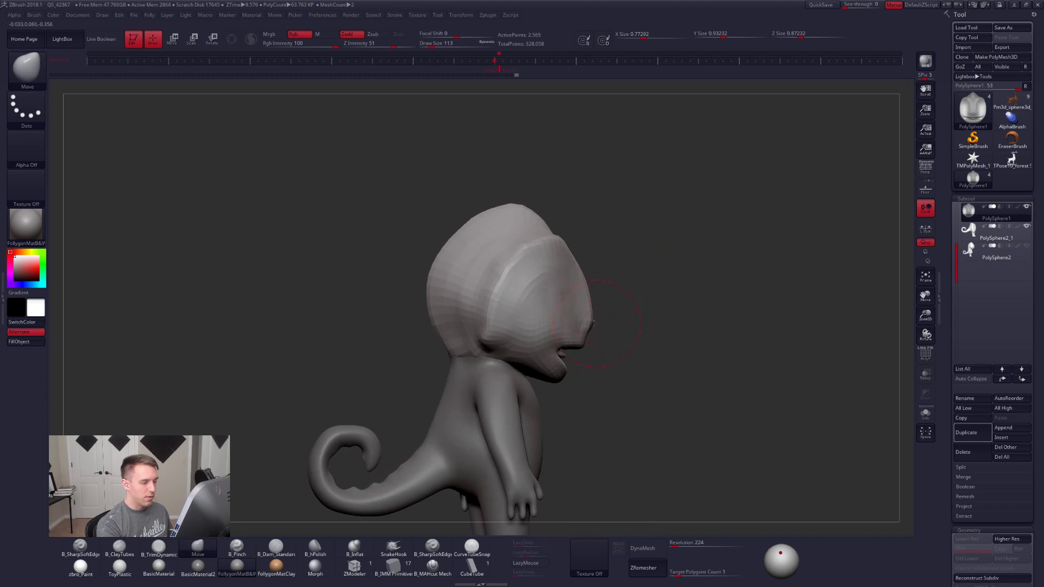
pyautogui.moveTo(546, 348)
pyautogui.mouseDown(button='right')
pyautogui.moveTo(569, 354)
pyautogui.moveTo(580, 337)
pyautogui.mouseUp(button='right')
pyautogui.press('space')
pyautogui.moveTo(647, 367); pyautogui.dragTo(644, 367)
pyautogui.moveTo(571, 365); pyautogui.dragTo(579, 328, button='right')
pyautogui.hotkey('alt', 's')
pyautogui.press('space')
pyautogui.moveTo(579, 376); pyautogui.dragTo(583, 376)
# Step: Mask around the lower jaw and reshape the jaw with the Move brush at draw size 203
pyautogui.moveTo(585, 357); pyautogui.dragTo(616, 400, button='right')
pyautogui.moveTo(613, 392)
pyautogui.keyDown('ctrl'); pyautogui.mouseDown()
pyautogui.moveTo(459, 353)
pyautogui.moveTo(587, 452)
pyautogui.mouseUp(); pyautogui.keyUp('ctrl')
pyautogui.keyDown('ctrl'); pyautogui.click(597, 391); pyautogui.keyUp('ctrl')
pyautogui.press('space')
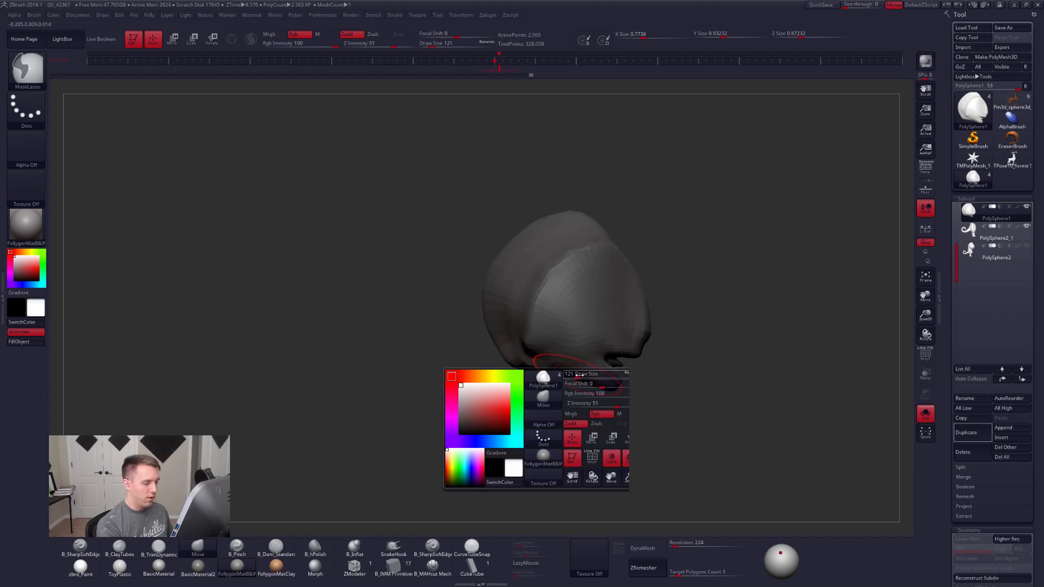
pyautogui.moveTo(517, 371); pyautogui.dragTo(539, 371)
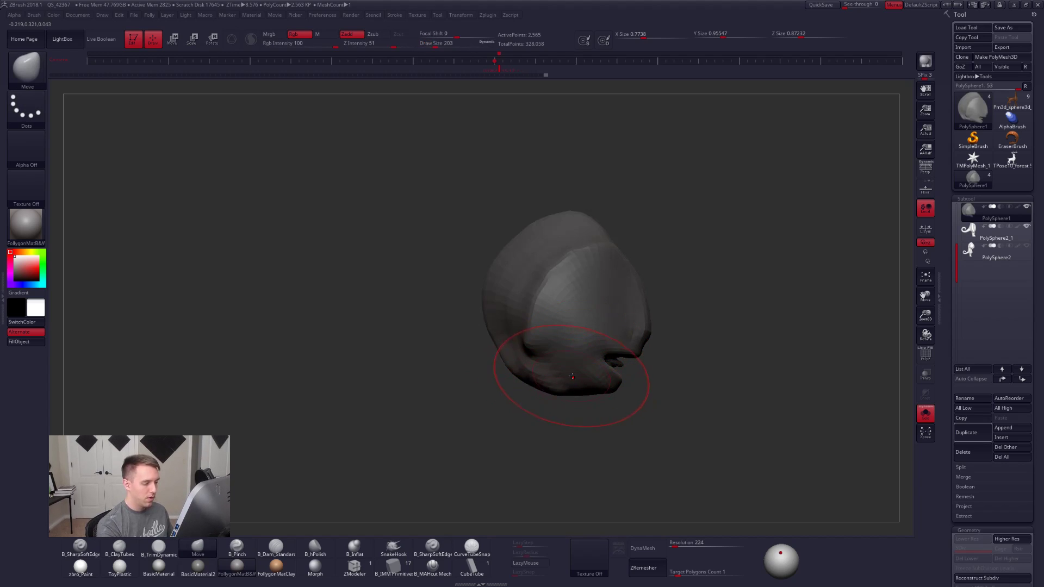
pyautogui.hotkey('alt', 's')
pyautogui.moveTo(643, 403); pyautogui.dragTo(539, 405)
pyautogui.hotkey('alt', 's')
# Step: Clear the mask from the head and smooth the jaw area
pyautogui.keyDown('ctrl'); pyautogui.moveTo(667, 359); pyautogui.dragTo(679, 374); pyautogui.keyUp('ctrl')
pyautogui.moveTo(678, 370); pyautogui.dragTo(631, 305)
pyautogui.moveTo(625, 359)
pyautogui.keyDown('shift'); pyautogui.mouseDown()
pyautogui.moveTo(660, 378)
pyautogui.moveTo(675, 365)
pyautogui.moveTo(645, 406)
pyautogui.mouseUp(); pyautogui.keyUp('shift')
# Step: Lower and round the crown and back of the head with the Move brush at draw sizes 121 and 104, smoothing the surface
pyautogui.press('space')
pyautogui.moveTo(674, 353); pyautogui.dragTo(682, 352)
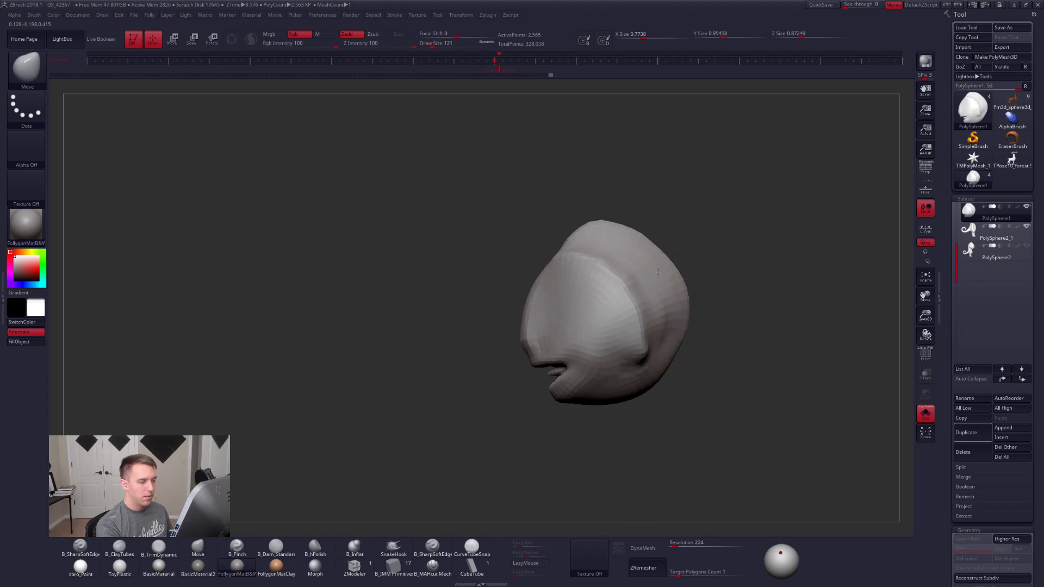
pyautogui.moveTo(588, 263)
pyautogui.mouseDown()
pyautogui.moveTo(602, 237)
pyautogui.moveTo(585, 225)
pyautogui.mouseUp()
pyautogui.moveTo(585, 226)
pyautogui.mouseDown(button='right')
pyautogui.moveTo(593, 251)
pyautogui.moveTo(588, 217)
pyautogui.moveTo(585, 278)
pyautogui.moveTo(579, 268)
pyautogui.mouseUp(button='right')
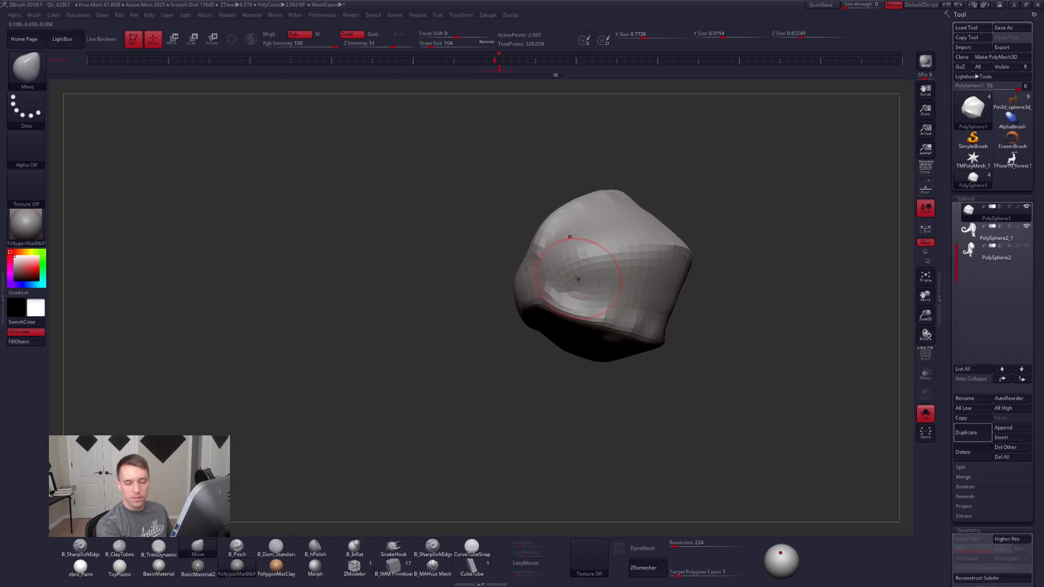
pyautogui.keyDown('shift'); pyautogui.moveTo(575, 268); pyautogui.dragTo(566, 274); pyautogui.keyUp('shift')
pyautogui.moveTo(571, 289); pyautogui.dragTo(622, 297, button='right')
pyautogui.keyDown('shift'); pyautogui.moveTo(622, 298); pyautogui.dragTo(741, 272); pyautogui.keyUp('shift')
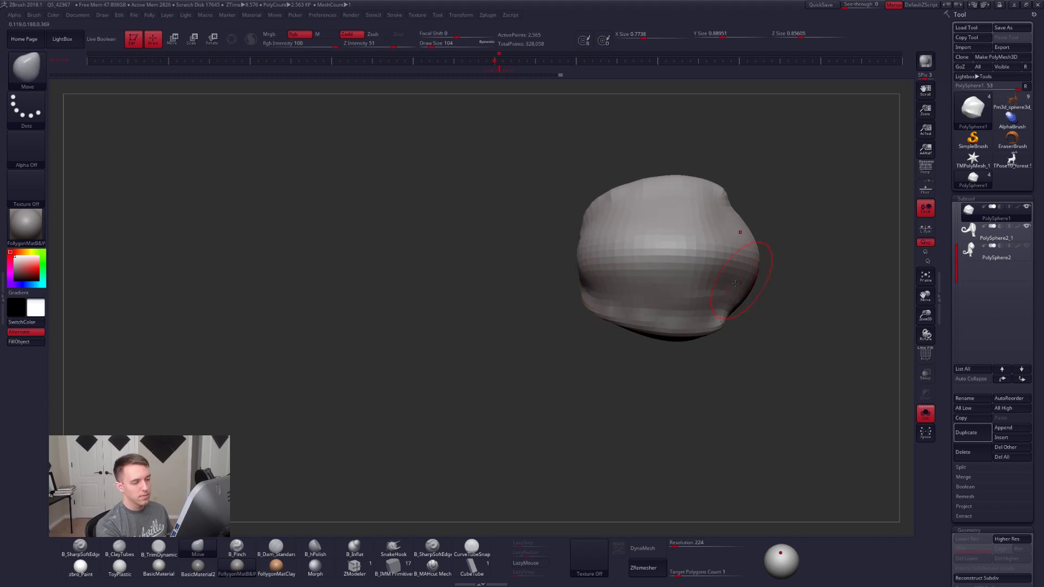
pyautogui.moveTo(741, 272); pyautogui.dragTo(687, 328, button='right')
pyautogui.keyDown('shift'); pyautogui.moveTo(687, 321); pyautogui.dragTo(639, 283); pyautogui.keyUp('shift')
pyautogui.moveTo(640, 283)
pyautogui.mouseDown(button='right')
pyautogui.moveTo(676, 263)
pyautogui.moveTo(658, 383)
pyautogui.moveTo(650, 364)
pyautogui.mouseUp(button='right')
# Step: Show the body again and refine the forehead and back-of-head profile with the Move brush at draw sizes 160 and 54
pyautogui.hotkey('alt', 's')
pyautogui.press('space')
pyautogui.moveTo(687, 339); pyautogui.dragTo(695, 339)
pyautogui.moveTo(592, 227); pyautogui.dragTo(511, 224, button='right')
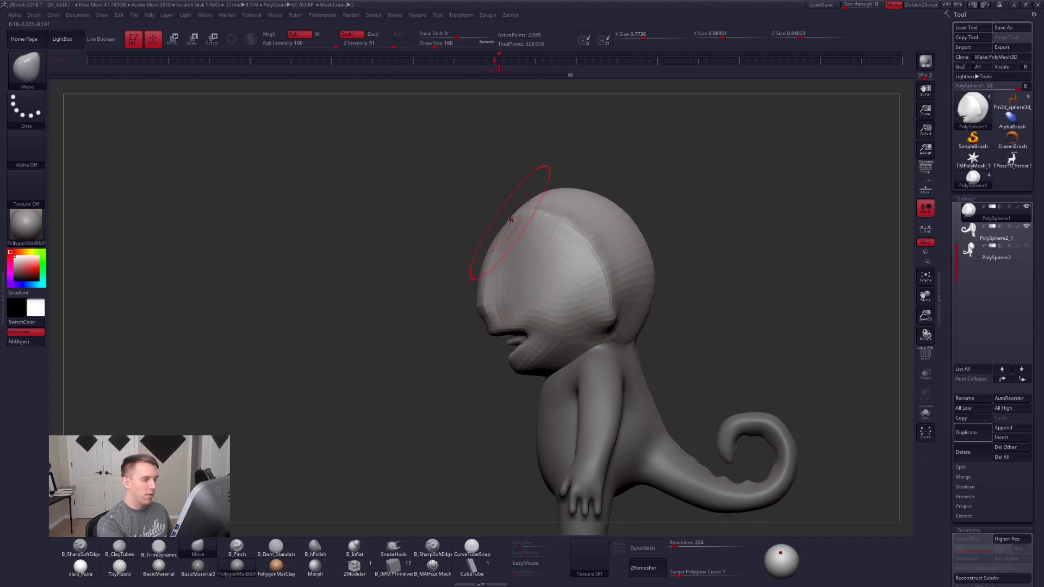
pyautogui.moveTo(638, 294)
pyautogui.mouseDown(button='right')
pyautogui.moveTo(657, 315)
pyautogui.moveTo(675, 305)
pyautogui.mouseUp(button='right')
pyautogui.press('space')
pyautogui.moveTo(667, 308); pyautogui.dragTo(650, 307)
pyautogui.moveTo(653, 288)
pyautogui.keyDown('alt'); pyautogui.mouseDown(button='right')
pyautogui.moveTo(619, 298)
pyautogui.moveTo(590, 354)
pyautogui.mouseUp(button='right'); pyautogui.keyUp('alt')
# Step: Subdivide the head to subdivision level 4 and isolate it from the body
pyautogui.press('d')
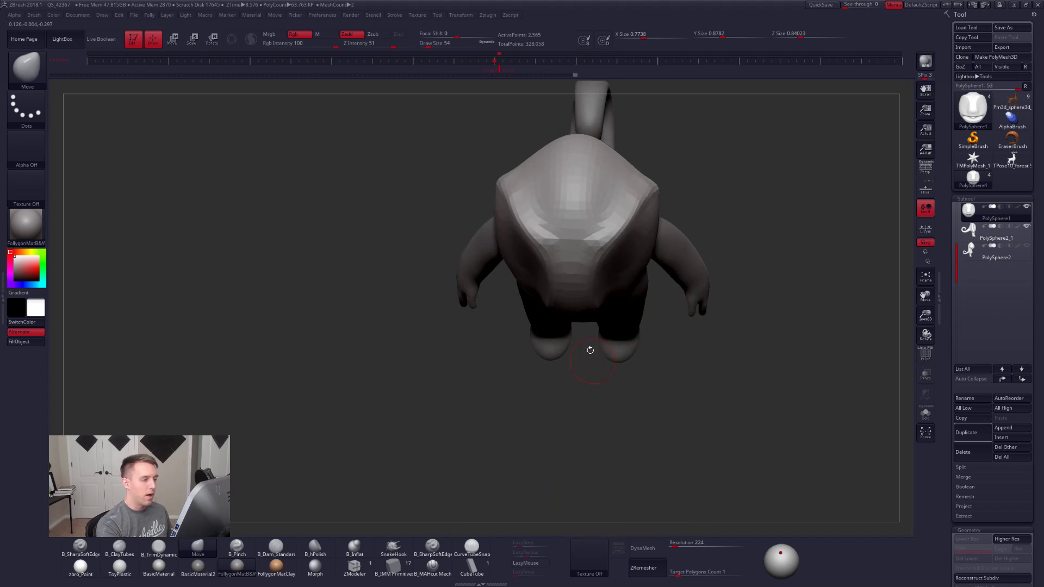
pyautogui.hotkey('ctrl', 'd')
pyautogui.hotkey('ctrl', 'd')
pyautogui.hotkey('alt', 'shift', 's')
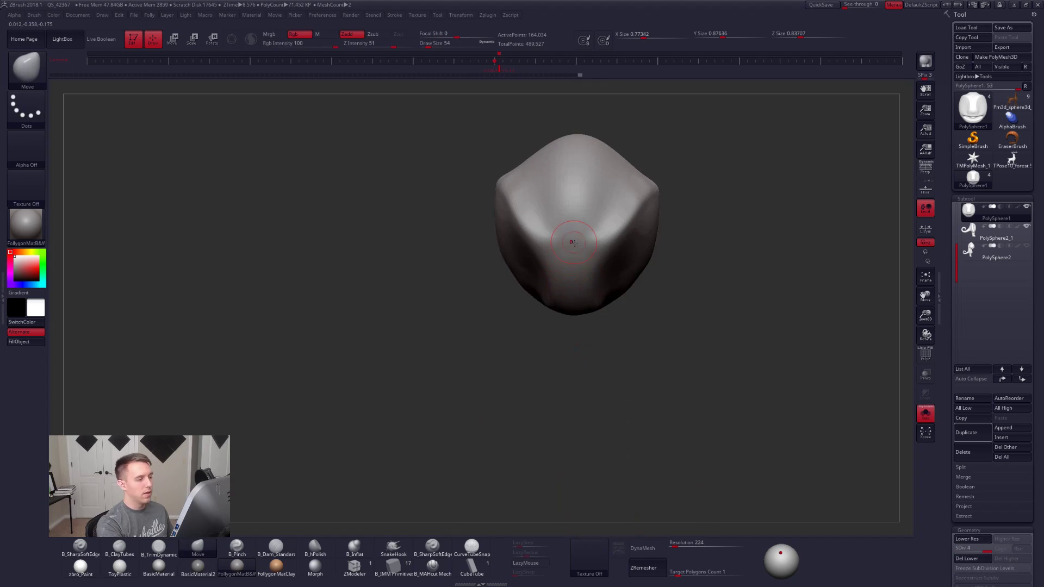
# Step: Sharpen the brow ridges above the eye areas with the B_Pinch brush, starting at draw size 67
pyautogui.keyDown('alt'); pyautogui.moveTo(571, 240); pyautogui.dragTo(576, 282, button='right'); pyautogui.keyUp('alt')
pyautogui.press('space')
pyautogui.moveTo(574, 284); pyautogui.dragTo(577, 281)
pyautogui.press('5')
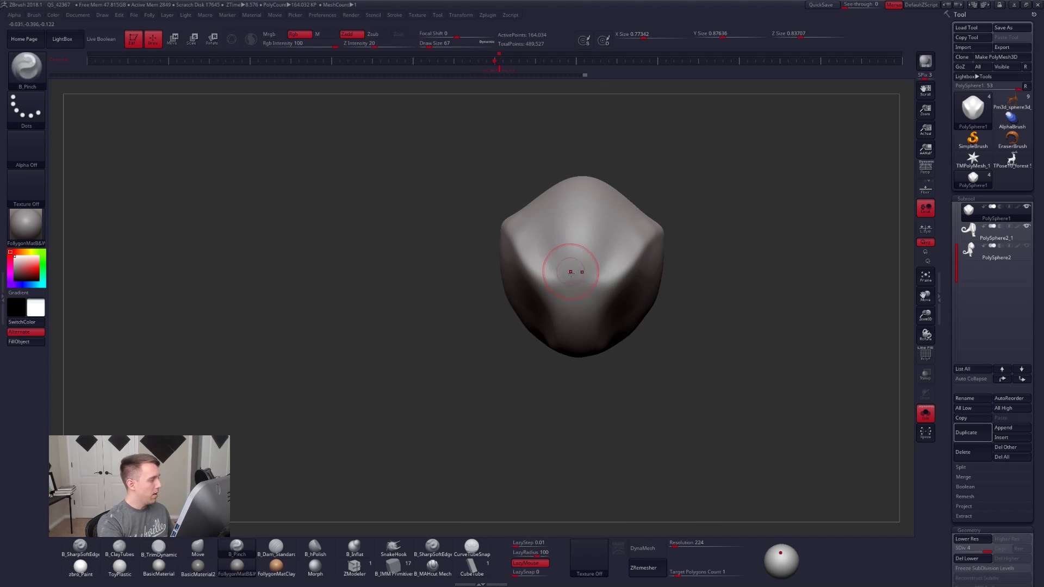
pyautogui.moveTo(570, 265); pyautogui.dragTo(575, 276, button='right')
pyautogui.press('space')
pyautogui.moveTo(576, 276); pyautogui.dragTo(577, 276)
pyautogui.keyDown('alt'); pyautogui.moveTo(576, 275); pyautogui.dragTo(581, 304, button='right'); pyautogui.keyUp('alt')
pyautogui.press('space')
pyautogui.moveTo(581, 305); pyautogui.dragTo(583, 306)
# Step: Pinch the central crest along the crown and back of the head into a sharper edge, using draw sizes up to 130
pyautogui.moveTo(583, 306)
pyautogui.mouseDown(button='right')
pyautogui.moveTo(582, 332)
pyautogui.moveTo(575, 317)
pyautogui.moveTo(591, 351)
pyautogui.moveTo(655, 319)
pyautogui.mouseUp(button='right')
pyautogui.press('space')
pyautogui.moveTo(655, 319); pyautogui.dragTo(659, 319)
pyautogui.moveTo(659, 320)
pyautogui.mouseDown(button='right')
pyautogui.moveTo(672, 368)
pyautogui.moveTo(623, 309)
pyautogui.mouseUp(button='right')
pyautogui.press('space')
pyautogui.moveTo(623, 344); pyautogui.dragTo(622, 344)
pyautogui.moveTo(623, 349); pyautogui.dragTo(622, 308, button='right')
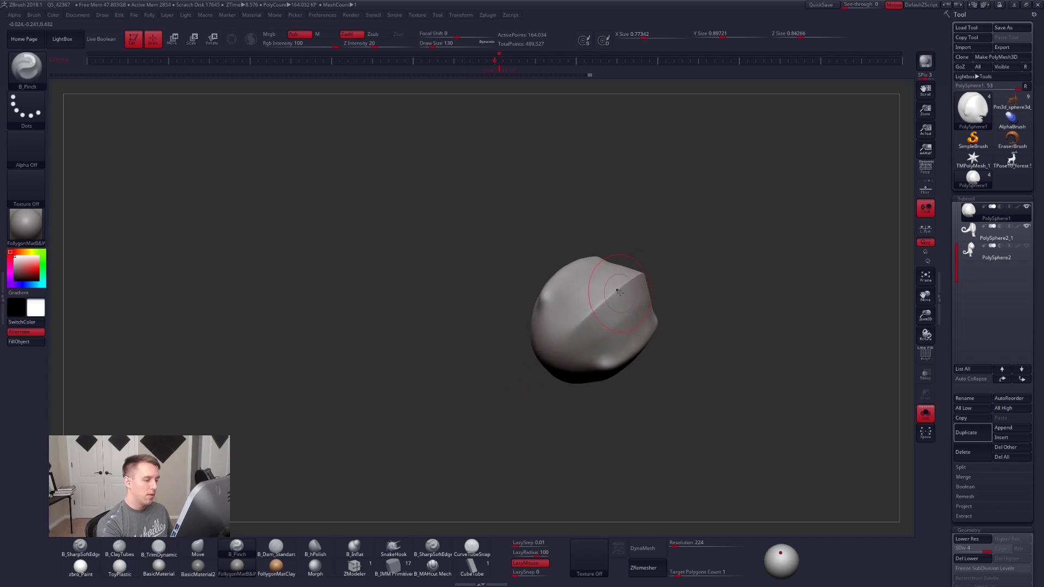
pyautogui.moveTo(536, 368); pyautogui.dragTo(580, 328, button='right')
pyautogui.moveTo(544, 362); pyautogui.dragTo(611, 301, button='right')
# Step: Adjust the back and sides of the head against the visible body with the Move brush, starting at draw size 130
pyautogui.press('b')
pyautogui.press('m')
pyautogui.press('v')
pyautogui.hotkey('alt', 's')
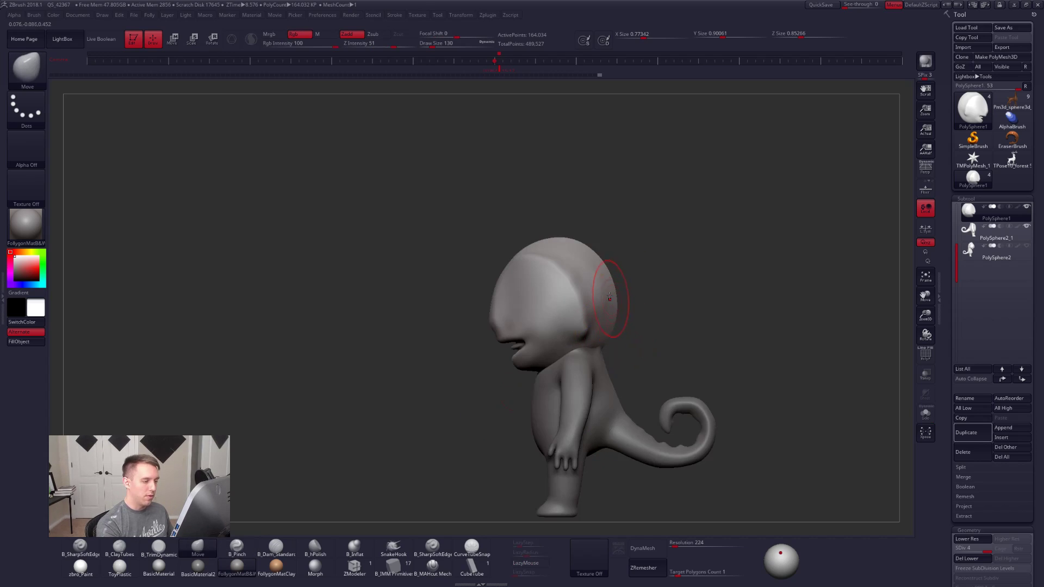
pyautogui.press('space')
pyautogui.moveTo(611, 288); pyautogui.dragTo(616, 287)
pyautogui.moveTo(601, 256)
pyautogui.mouseDown(button='right')
pyautogui.moveTo(604, 292)
pyautogui.moveTo(646, 293)
pyautogui.moveTo(625, 306)
pyautogui.mouseUp(button='right')
pyautogui.press('space')
pyautogui.moveTo(638, 318); pyautogui.dragTo(632, 318)
pyautogui.moveTo(638, 315); pyautogui.dragTo(618, 319, button='right')
pyautogui.press('space')
pyautogui.moveTo(619, 320); pyautogui.dragTo(616, 319)
pyautogui.moveTo(618, 319)
pyautogui.mouseDown(button='right')
pyautogui.moveTo(652, 320)
pyautogui.moveTo(609, 297)
pyautogui.moveTo(601, 322)
pyautogui.mouseUp(button='right')
# Step: Isolate the head, drop it to subdivision level 1 and smooth the brow and side planes
pyautogui.hotkey('alt', 's')
pyautogui.moveTo(628, 179)
pyautogui.keyDown('ctrl'); pyautogui.mouseDown()
pyautogui.moveTo(565, 306)
pyautogui.moveTo(735, 326)
pyautogui.moveTo(718, 305)
pyautogui.mouseUp(); pyautogui.keyUp('ctrl')
pyautogui.hotkey('shift', 'd')
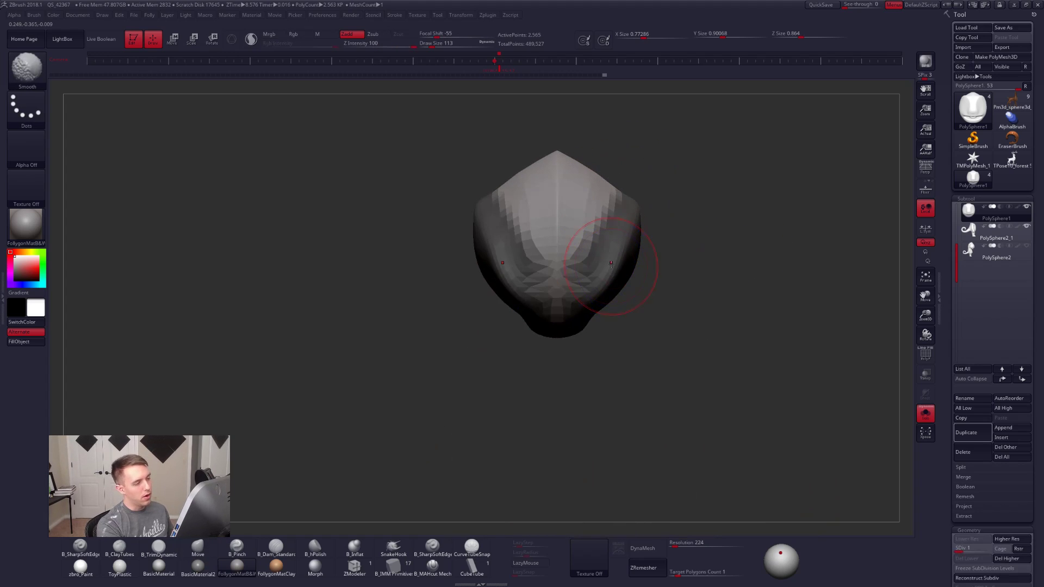
pyautogui.keyDown('ctrl'); pyautogui.click(639, 270); pyautogui.keyUp('ctrl')
pyautogui.moveTo(624, 304); pyautogui.dragTo(617, 233)
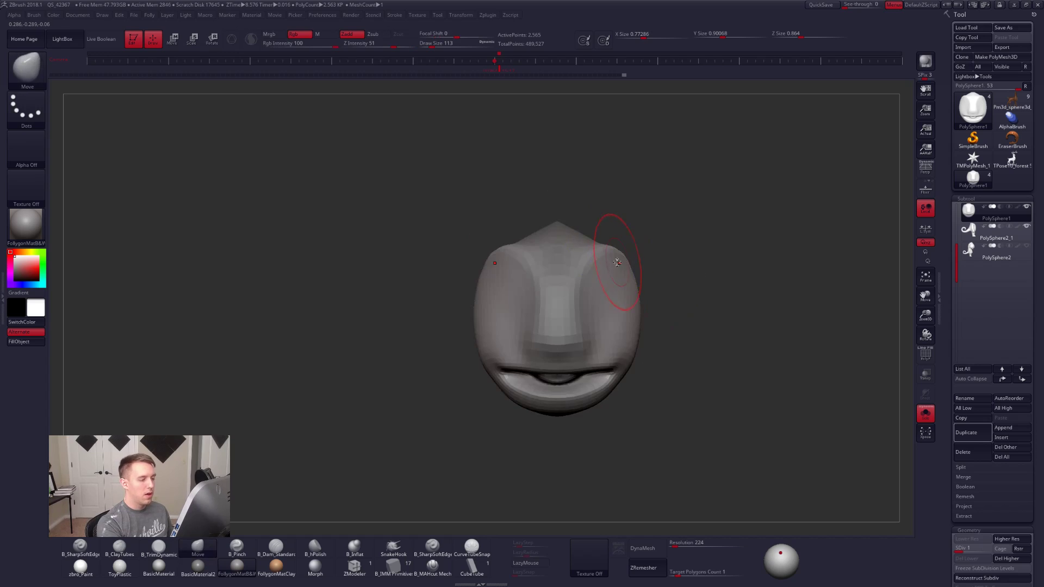
pyautogui.moveTo(647, 277)
pyautogui.mouseDown()
pyautogui.moveTo(567, 305)
pyautogui.moveTo(603, 280)
pyautogui.mouseUp()
# Step: Reshape the brow corners and the sides of the head with the Move brush at draw sizes 130 and 88
pyautogui.press('space')
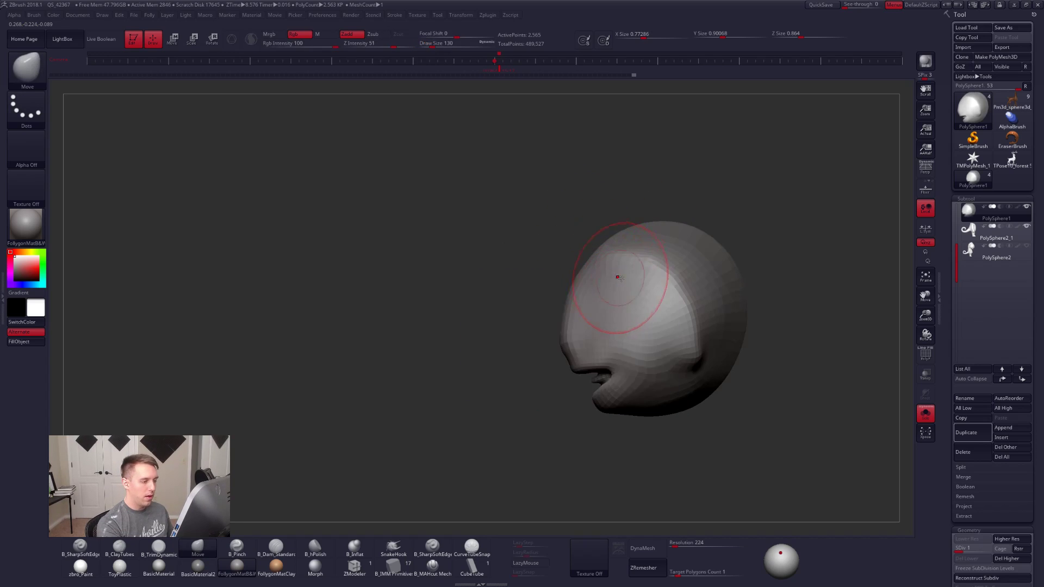
pyautogui.moveTo(617, 273); pyautogui.dragTo(646, 277, button='right')
pyautogui.press('space')
pyautogui.moveTo(653, 288); pyautogui.dragTo(649, 288)
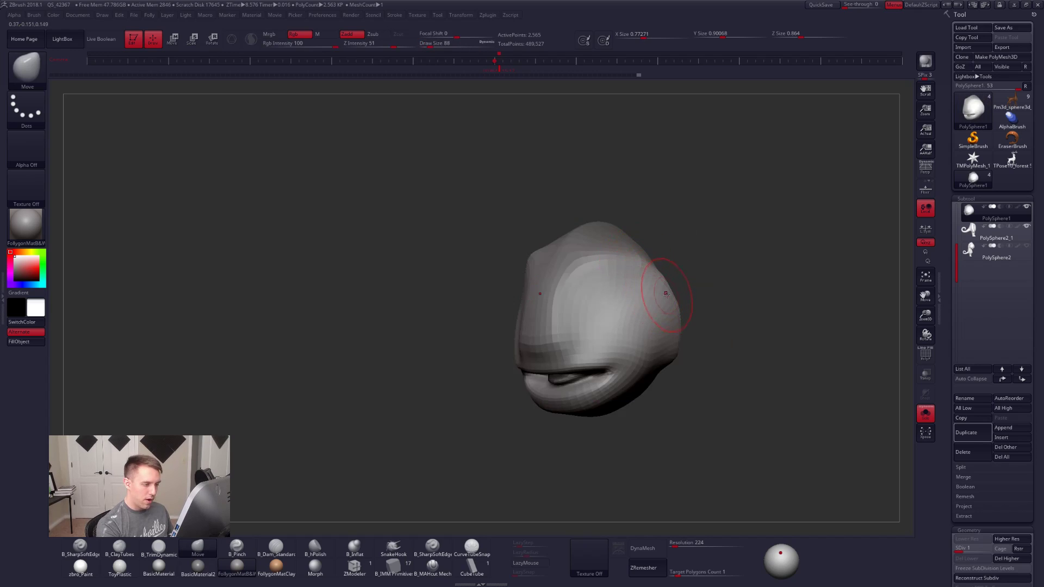
pyautogui.keyDown('shift'); pyautogui.moveTo(681, 294); pyautogui.dragTo(669, 370, button='right'); pyautogui.keyUp('shift')
# Step: Return the head to subdivision level 4 and sharpen the ridges around the eye areas with B_Pinch at draw size 74
pyautogui.press('d')
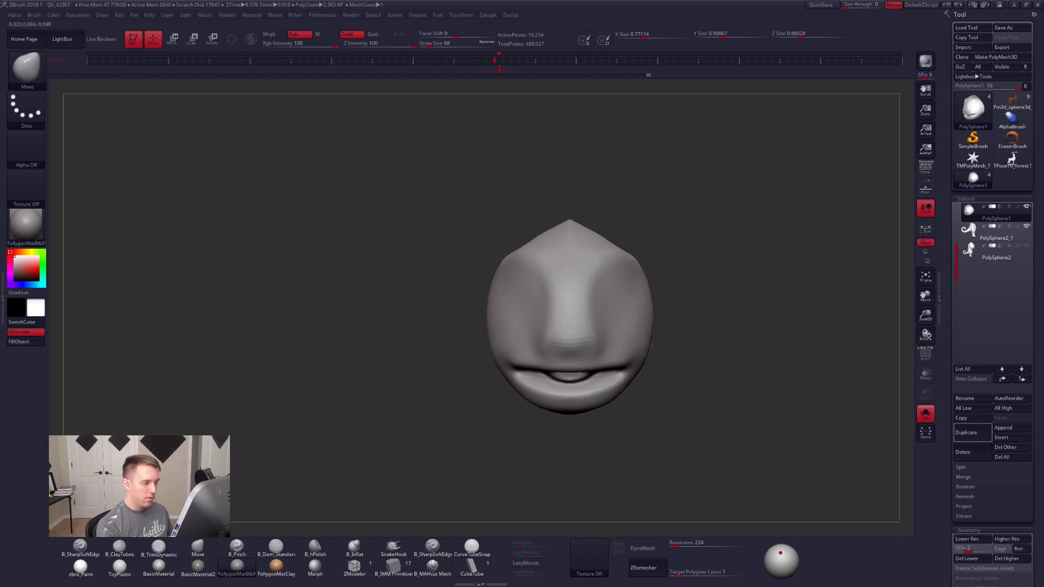
pyautogui.press('d')
pyautogui.press('d')
pyautogui.press('space')
pyautogui.moveTo(635, 348); pyautogui.dragTo(632, 349)
pyautogui.moveTo(644, 331); pyautogui.dragTo(603, 344, button='right')
pyautogui.press('5')
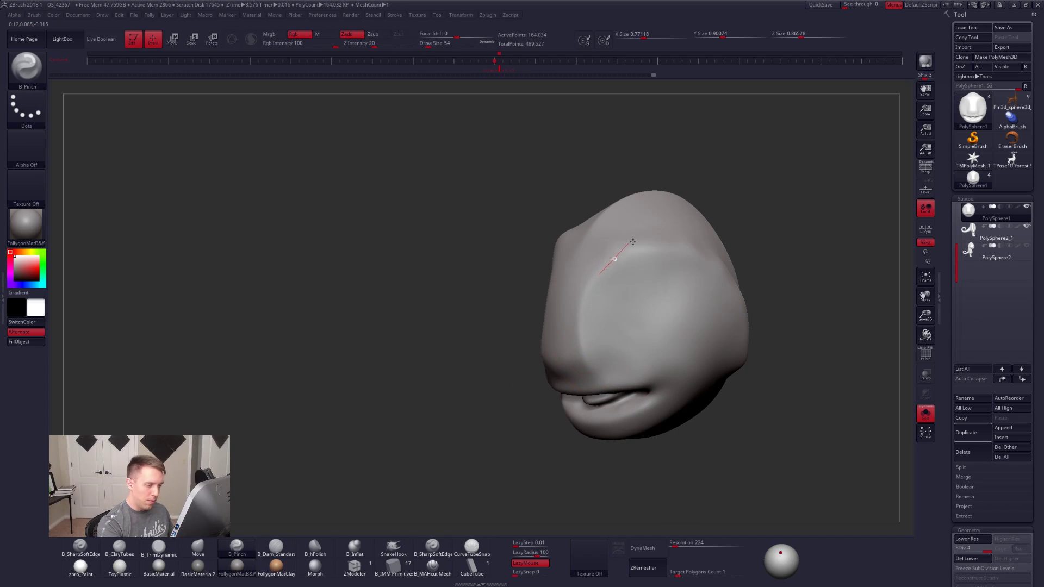
pyautogui.moveTo(692, 245); pyautogui.dragTo(699, 245)
pyautogui.moveTo(693, 246)
pyautogui.mouseDown(button='right')
pyautogui.moveTo(678, 284)
pyautogui.moveTo(596, 305)
pyautogui.mouseUp(button='right')
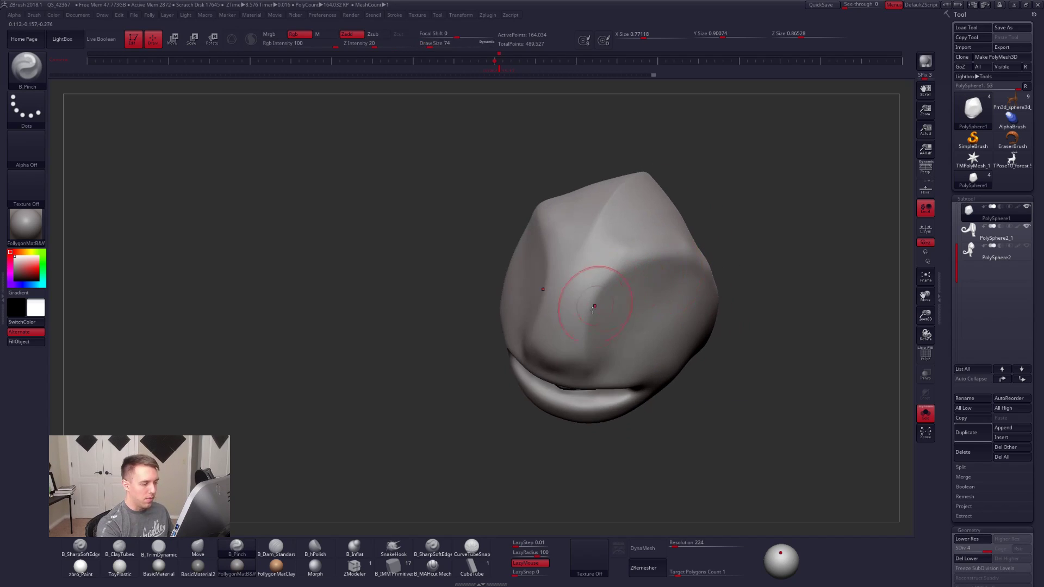
pyautogui.moveTo(697, 253); pyautogui.dragTo(636, 276, button='right')
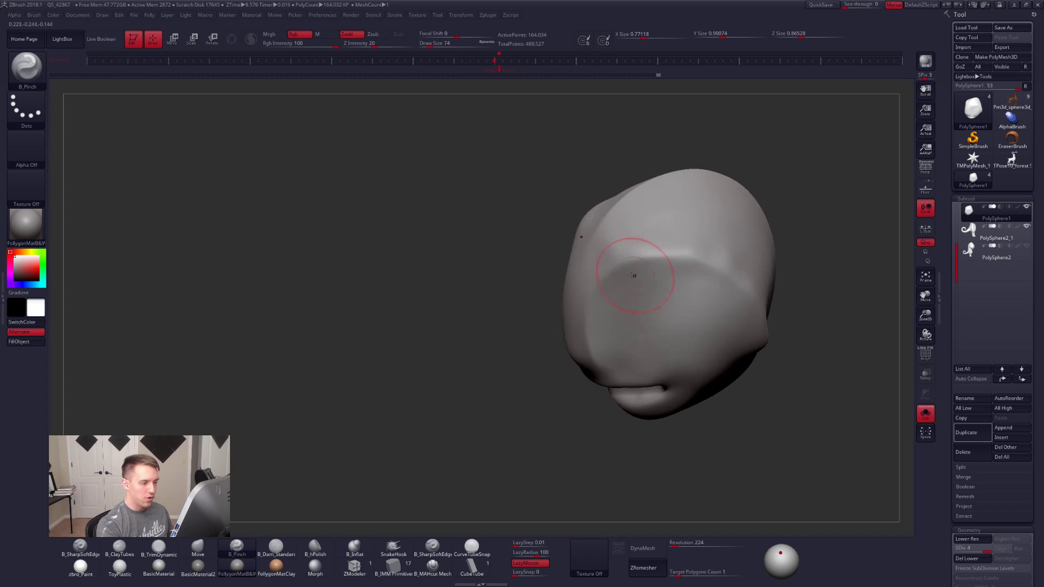
pyautogui.moveTo(742, 317); pyautogui.dragTo(688, 291, button='right')
# Step: Switch to the PolySphere2 subtool and try pulling a spike out behind the eye with the SnakeHook brush at draw size 25
pyautogui.keyDown('alt'); pyautogui.click(688, 292); pyautogui.keyUp('alt')
pyautogui.moveTo(743, 363)
pyautogui.mouseDown(button='right')
pyautogui.moveTo(680, 304)
pyautogui.moveTo(608, 210)
pyautogui.mouseUp(button='right')
pyautogui.moveTo(533, 204)
pyautogui.mouseDown(button='right')
pyautogui.moveTo(506, 202)
pyautogui.moveTo(527, 200)
pyautogui.mouseUp(button='right')
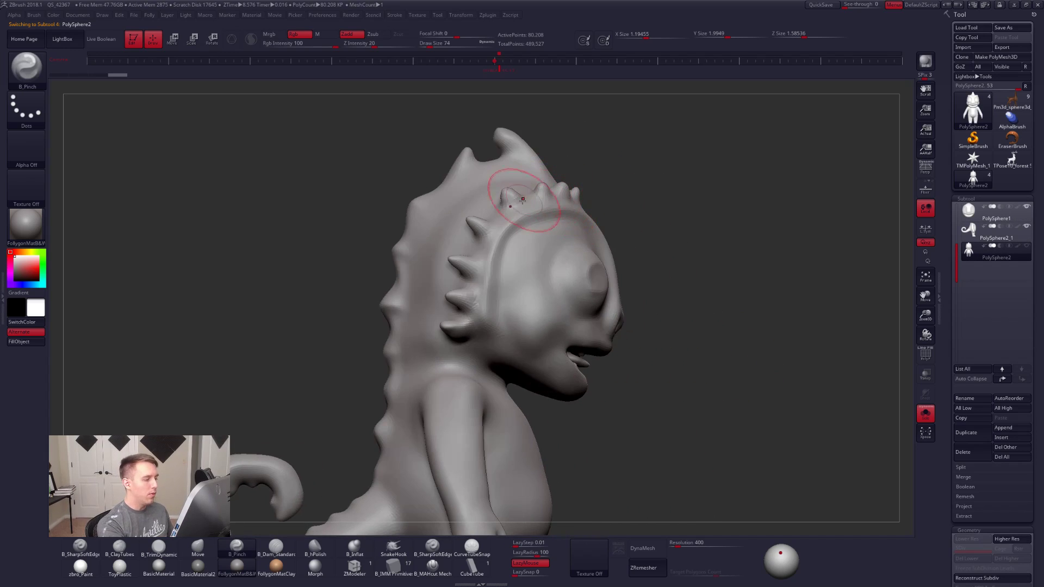
pyautogui.moveTo(543, 255); pyautogui.dragTo(528, 234, button='right')
pyautogui.press('space')
pyautogui.click(442, 571)
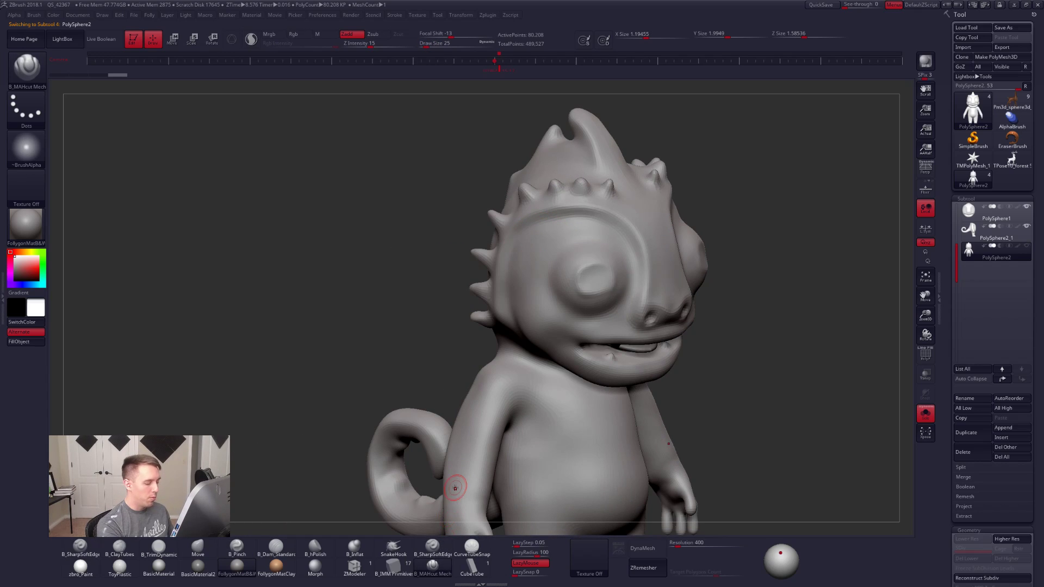
pyautogui.click(403, 546)
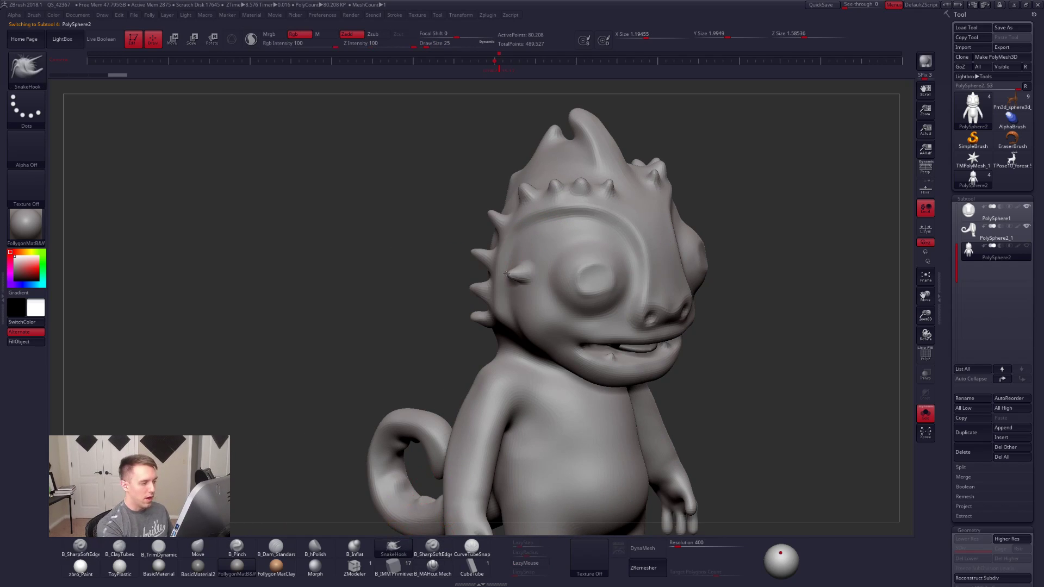
pyautogui.moveTo(515, 332); pyautogui.dragTo(543, 333, button='right')
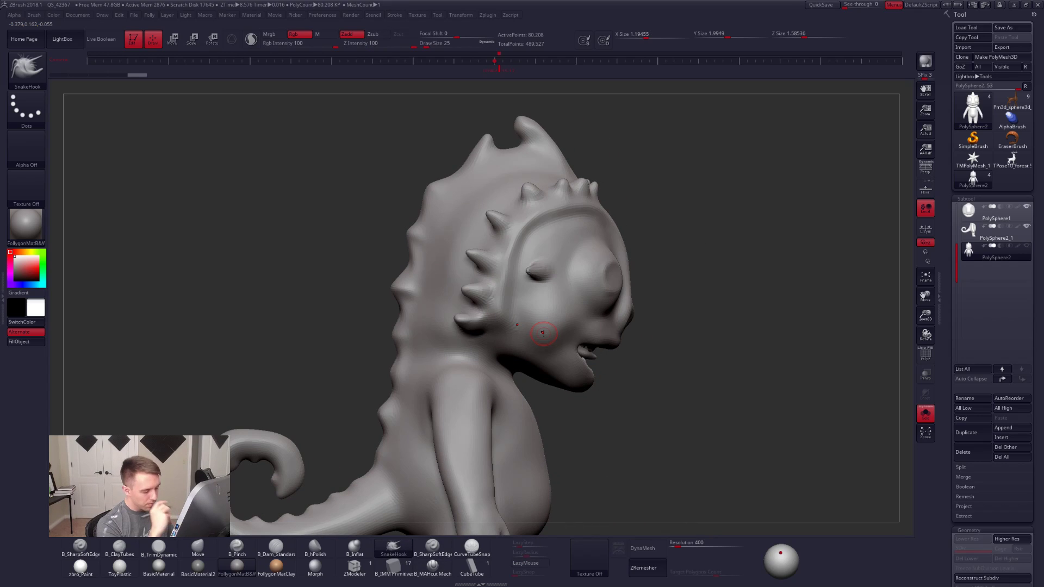
pyautogui.press('space')
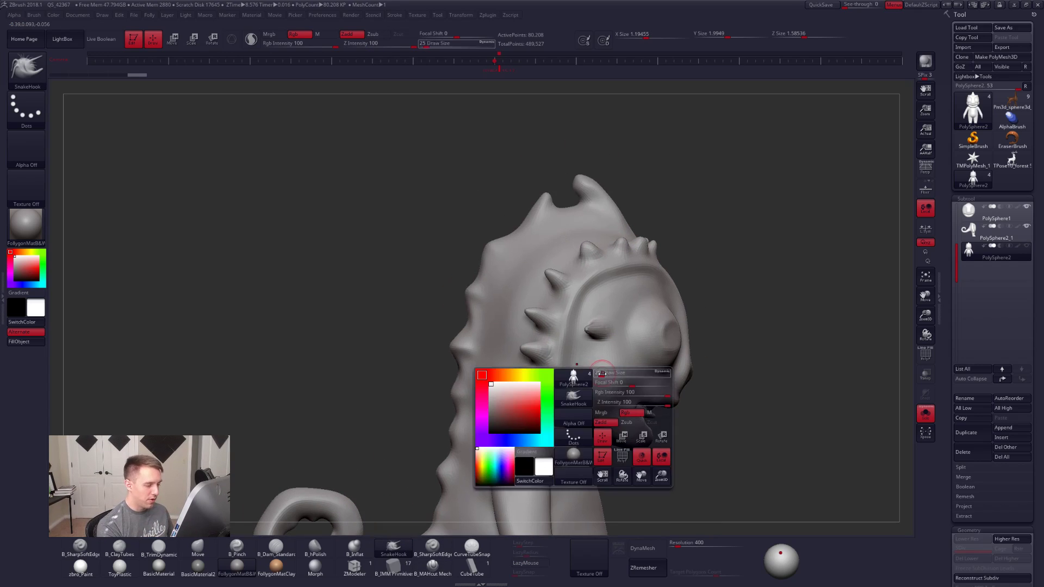
pyautogui.moveTo(606, 360)
pyautogui.mouseDown(button='right')
pyautogui.moveTo(599, 370)
pyautogui.moveTo(639, 330)
pyautogui.moveTo(635, 392)
pyautogui.moveTo(707, 391)
pyautogui.moveTo(630, 351)
pyautogui.moveTo(723, 290)
pyautogui.mouseUp(button='right')
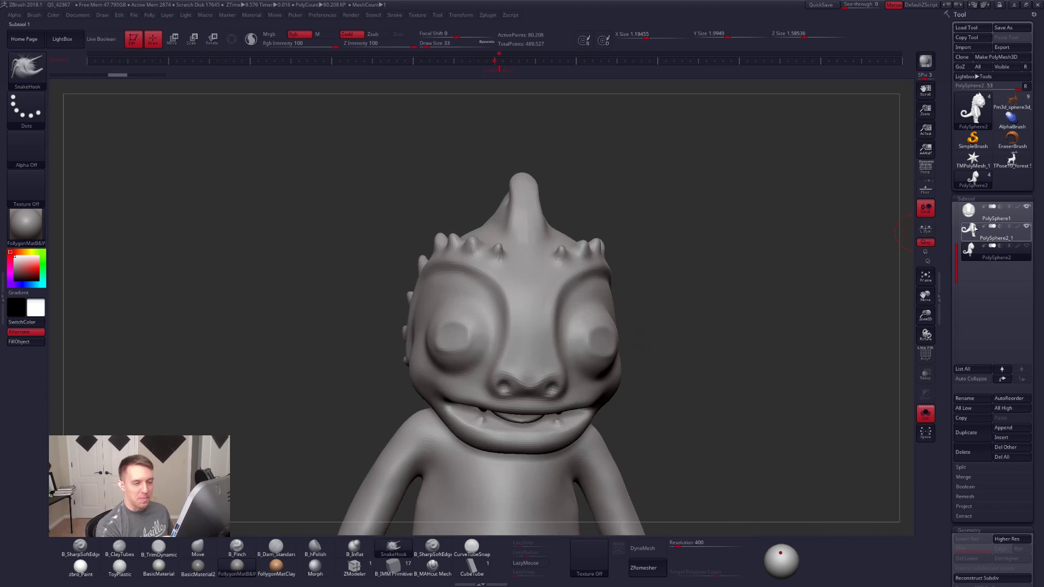
# Step: Select the PolySphere1 head subtool and sharpen the ridge around the eye area with B_Pinch at draw size 67
pyautogui.click(971, 216)
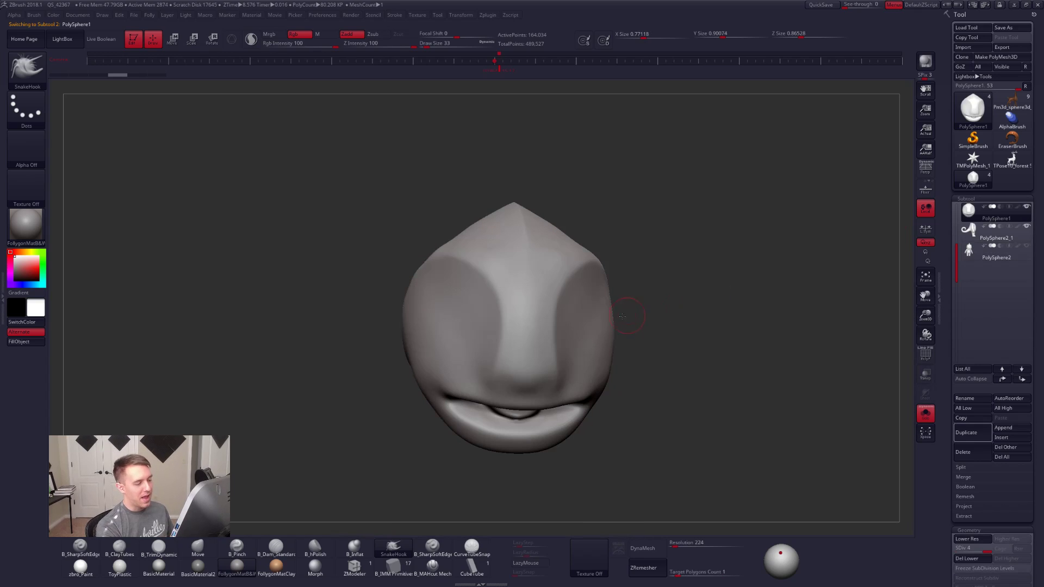
pyautogui.moveTo(627, 316); pyautogui.dragTo(577, 354, button='right')
pyautogui.press('space')
pyautogui.moveTo(602, 325); pyautogui.dragTo(608, 325)
pyautogui.moveTo(605, 354); pyautogui.dragTo(601, 334, button='right')
pyautogui.press('b')
pyautogui.press('p')
pyautogui.press('i')
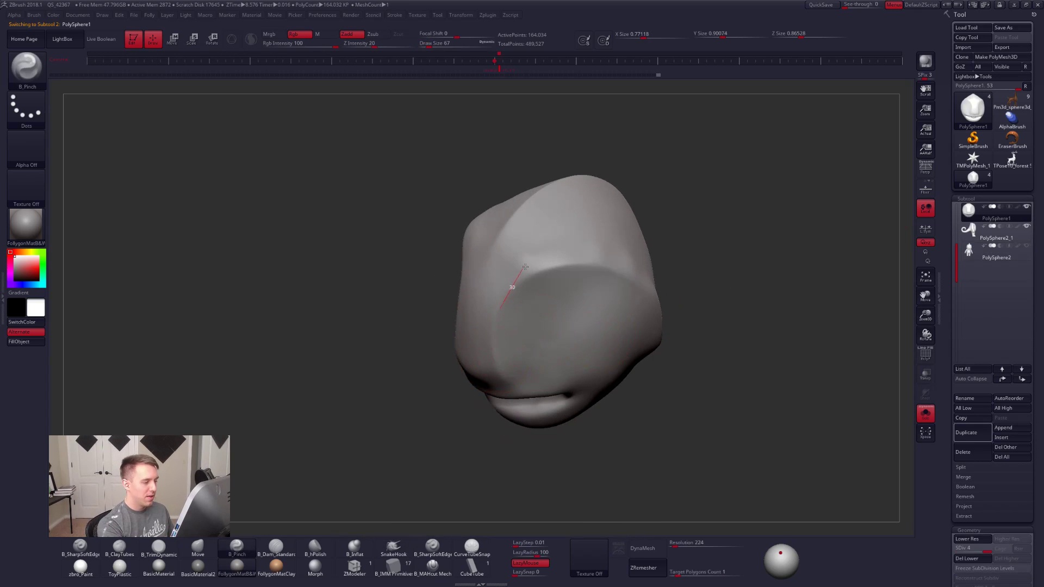
pyautogui.moveTo(600, 254); pyautogui.dragTo(569, 263, button='right')
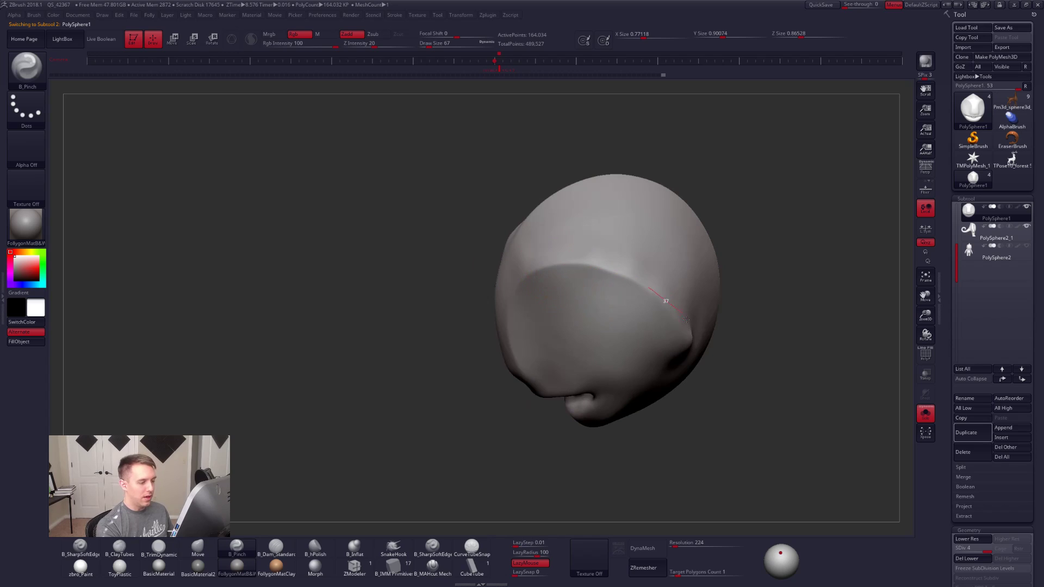
pyautogui.moveTo(671, 383)
pyautogui.mouseDown(button='right')
pyautogui.moveTo(709, 307)
pyautogui.moveTo(702, 325)
pyautogui.moveTo(676, 303)
pyautogui.moveTo(724, 324)
pyautogui.moveTo(660, 315)
pyautogui.mouseUp(button='right')
# Step: Leave Solo mode and examine the detailed PolySphere2 subtool as a reference for the eye ridge and brow
pyautogui.press('b')
pyautogui.press('m')
pyautogui.press('v')
pyautogui.press('b')
pyautogui.press('c')
pyautogui.press('t')
pyautogui.hotkey('shift', 's')
pyautogui.press('space')
pyautogui.moveTo(651, 297); pyautogui.dragTo(648, 296)
pyautogui.moveTo(647, 296)
pyautogui.mouseDown(button='right')
pyautogui.moveTo(627, 272)
pyautogui.moveTo(669, 283)
pyautogui.moveTo(641, 327)
pyautogui.moveTo(571, 233)
pyautogui.moveTo(658, 327)
pyautogui.moveTo(685, 299)
pyautogui.mouseUp(button='right')
pyautogui.click(969, 250)
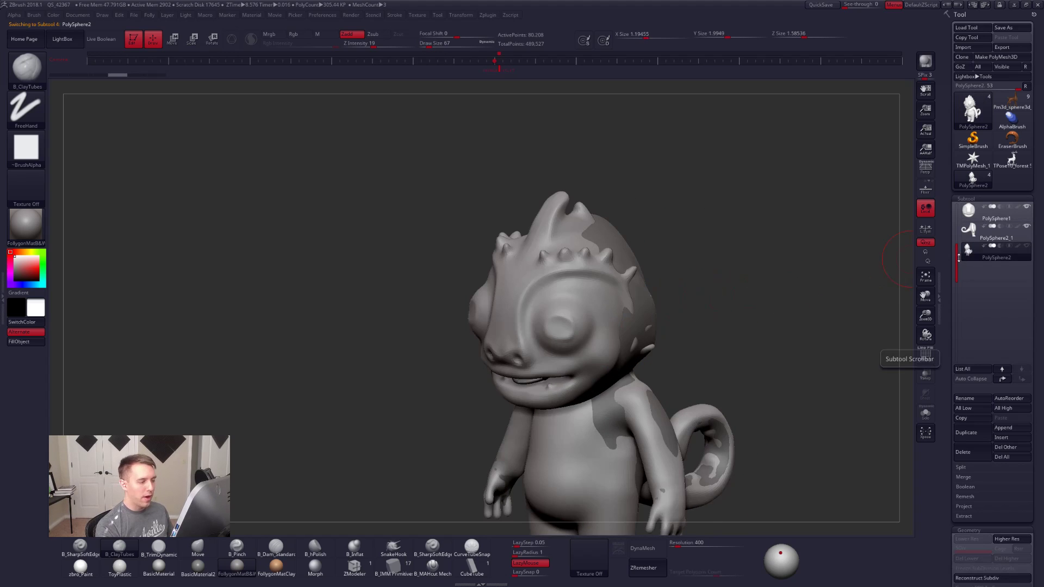
# Step: Carve a crease around the eye of PolySphere1 with B_SharpSoftEdge at draw size 40, dividing the head to subdivision level 5
pyautogui.click(984, 213)
pyautogui.moveTo(626, 326)
pyautogui.mouseDown(button='right')
pyautogui.moveTo(568, 352)
pyautogui.moveTo(566, 370)
pyautogui.moveTo(551, 345)
pyautogui.mouseUp(button='right')
pyautogui.click(432, 546)
pyautogui.press('space')
pyautogui.moveTo(551, 344); pyautogui.dragTo(553, 347)
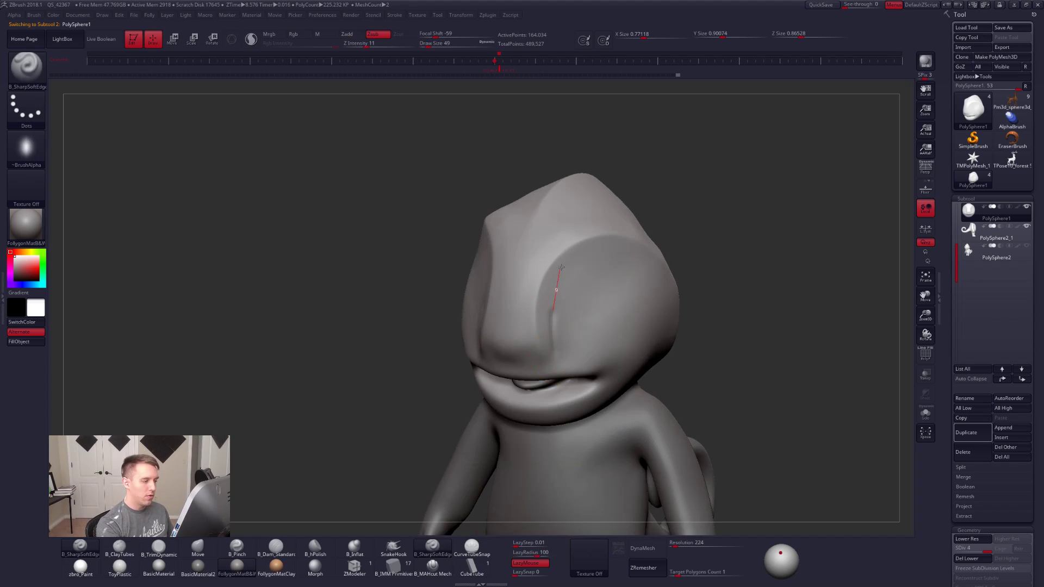
pyautogui.moveTo(660, 285); pyautogui.dragTo(614, 254, button='right')
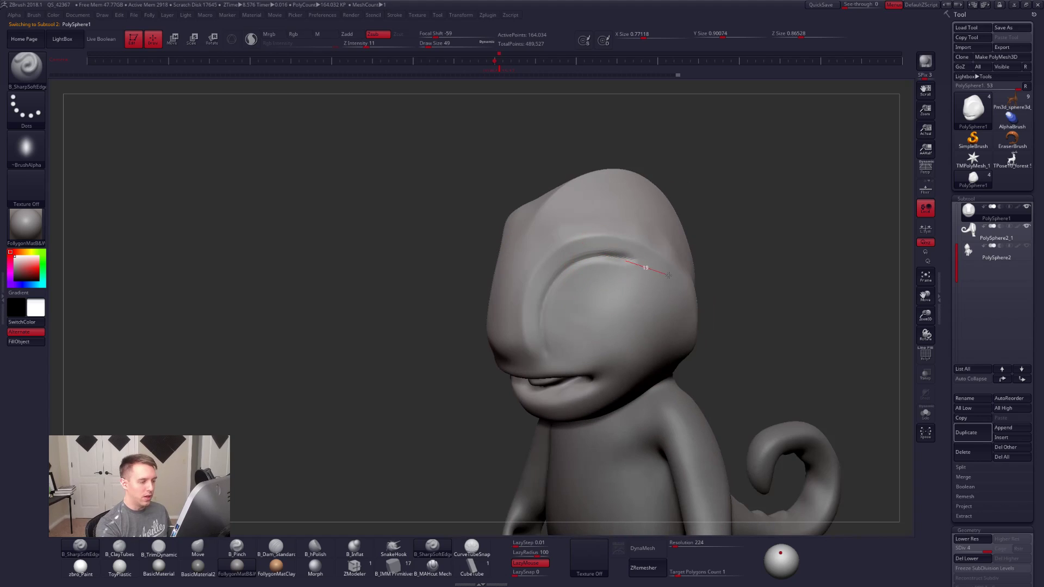
pyautogui.moveTo(690, 294); pyautogui.dragTo(540, 308, button='right')
pyautogui.hotkey('ctrl', 'd')
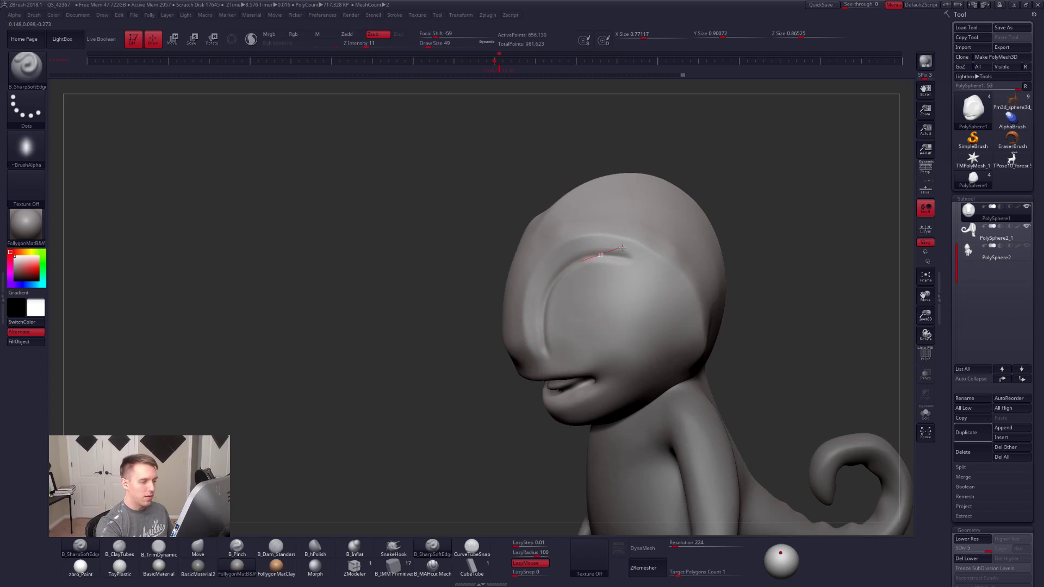
pyautogui.moveTo(665, 266); pyautogui.dragTo(689, 298)
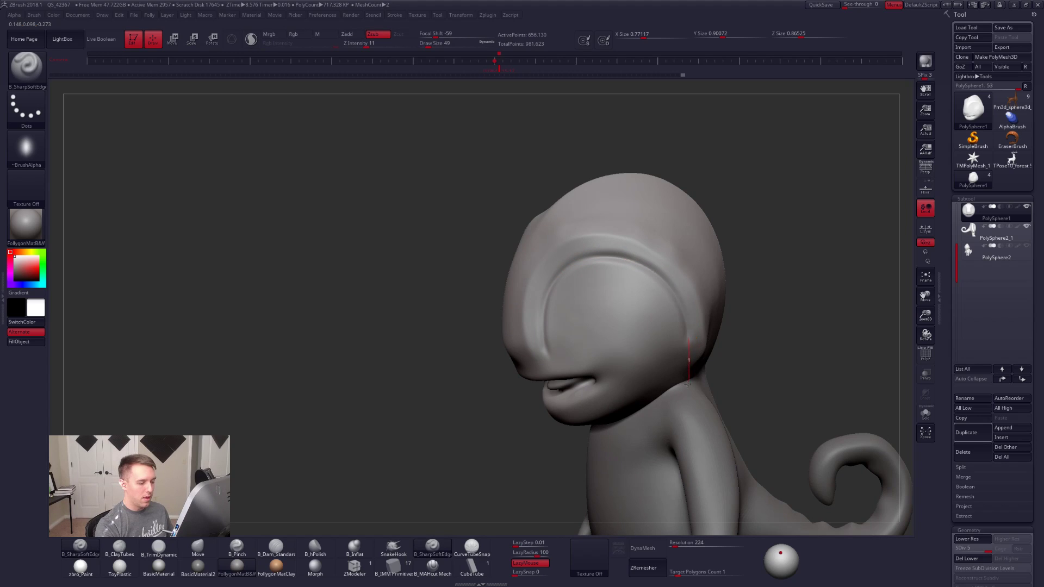
# Step: Flatten the band between the eye and its outer ridge with the B_MAHcut Mech brush at draw sizes 38 and 33
pyautogui.moveTo(653, 357); pyautogui.dragTo(625, 362, button='right')
pyautogui.click(432, 566)
pyautogui.press('space')
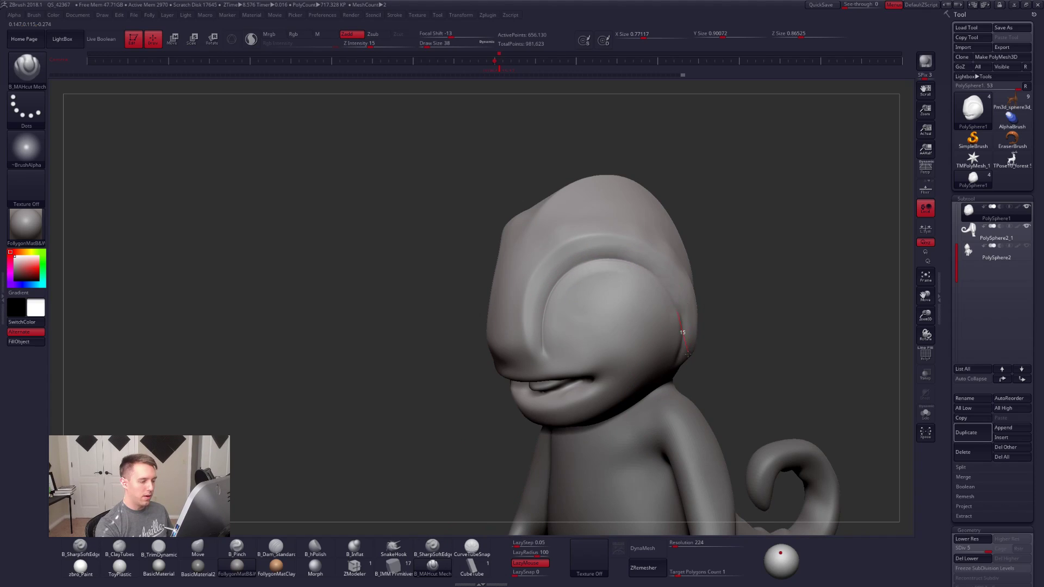
pyautogui.moveTo(665, 397); pyautogui.dragTo(665, 397)
pyautogui.moveTo(665, 397); pyautogui.dragTo(660, 321, button='right')
pyautogui.moveTo(670, 291); pyautogui.dragTo(676, 298)
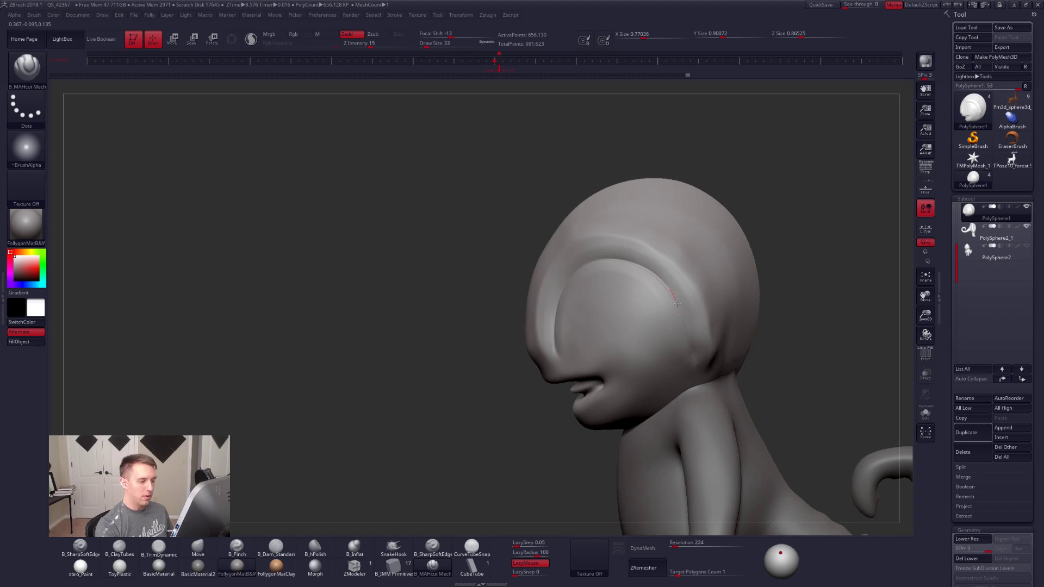
pyautogui.moveTo(689, 358); pyautogui.dragTo(522, 299, button='right')
pyautogui.moveTo(521, 297); pyautogui.dragTo(550, 314)
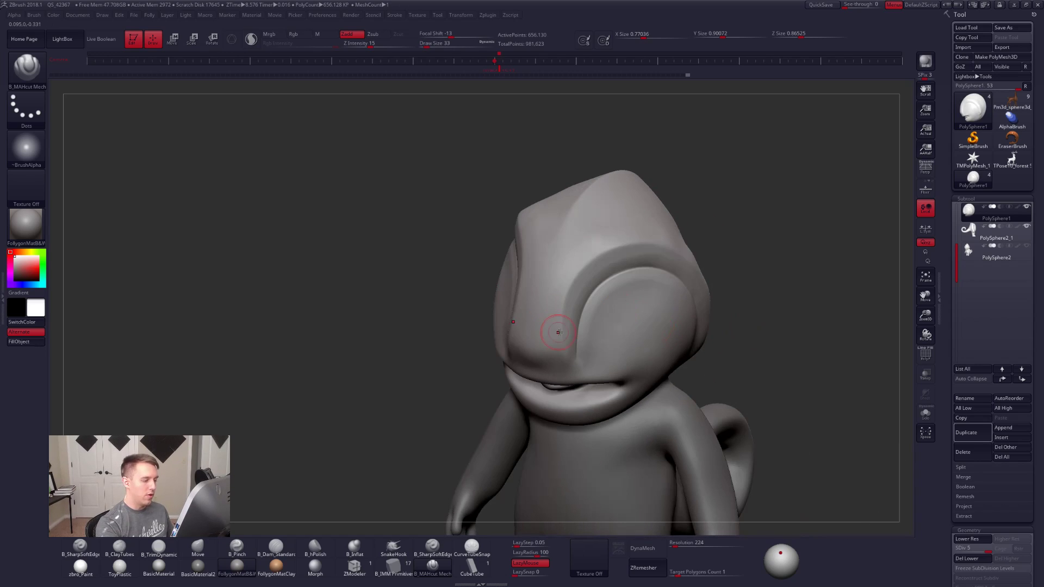
pyautogui.moveTo(577, 261); pyautogui.dragTo(628, 233)
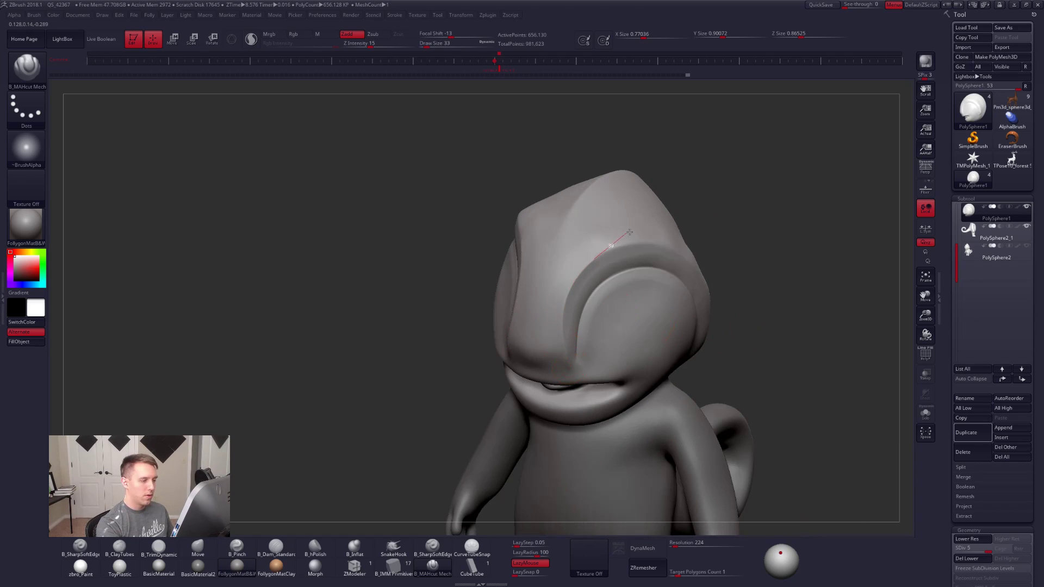
# Step: Clean up the outer side of the eye ridge toward the back of the head with B_MAHcut Mech at draw size 61
pyautogui.moveTo(682, 264)
pyautogui.mouseDown(button='right')
pyautogui.moveTo(625, 261)
pyautogui.moveTo(669, 267)
pyautogui.moveTo(593, 275)
pyautogui.mouseUp(button='right')
pyautogui.rightClick(592, 275)
pyautogui.moveTo(593, 274); pyautogui.dragTo(601, 274)
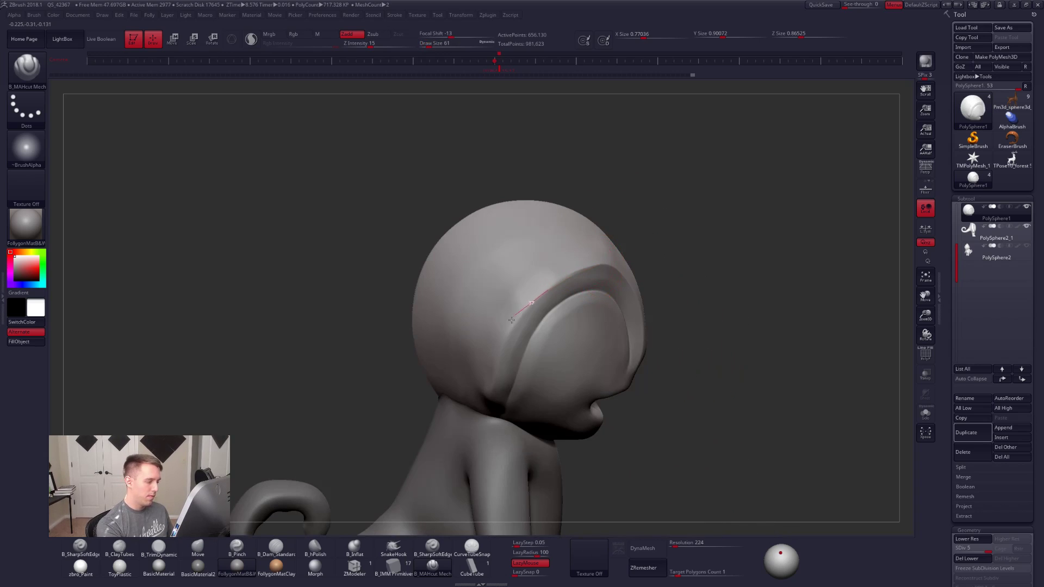
pyautogui.moveTo(514, 332); pyautogui.dragTo(532, 307, button='right')
pyautogui.moveTo(532, 307); pyautogui.dragTo(488, 396)
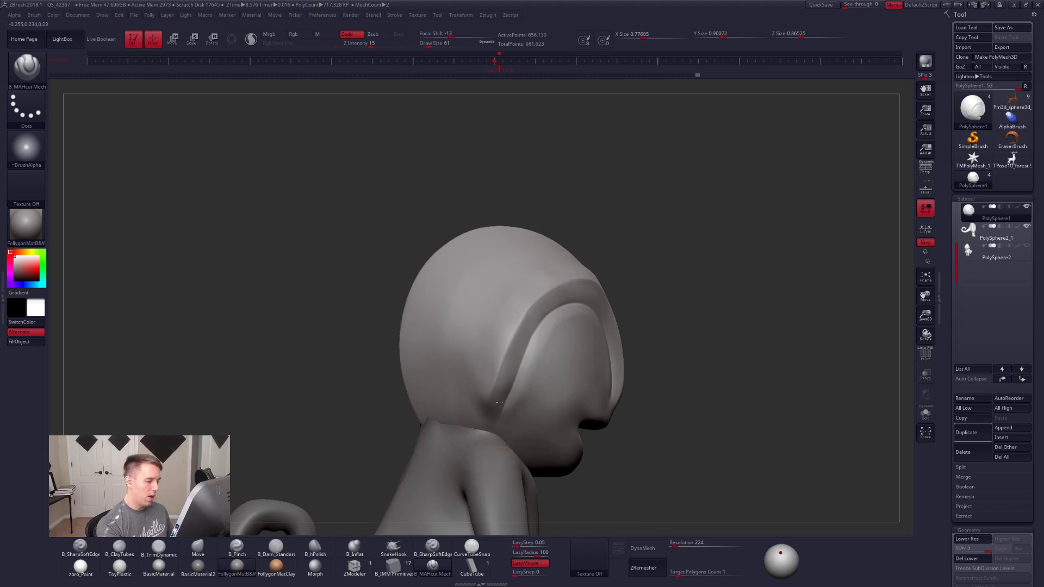
pyautogui.moveTo(496, 410); pyautogui.dragTo(499, 373, button='right')
pyautogui.hotkey('shift', 's')
pyautogui.rightClick(499, 373)
pyautogui.moveTo(499, 373); pyautogui.dragTo(478, 476)
# Step: Define the planes of the upper and lower lips on the isolated head with B_MAHcut Mech at draw sizes 61 and 54
pyautogui.moveTo(479, 476)
pyautogui.mouseDown(button='right')
pyautogui.moveTo(502, 446)
pyautogui.moveTo(600, 398)
pyautogui.moveTo(610, 334)
pyautogui.mouseUp(button='right')
pyautogui.keyDown('ctrl'); pyautogui.moveTo(544, 326); pyautogui.dragTo(536, 357, button='right'); pyautogui.keyUp('ctrl')
pyautogui.rightClick(535, 357)
pyautogui.moveTo(535, 357); pyautogui.dragTo(542, 356)
pyautogui.moveTo(479, 366); pyautogui.dragTo(541, 357, button='right')
pyautogui.rightClick(541, 356)
pyautogui.moveTo(541, 357); pyautogui.dragTo(491, 360)
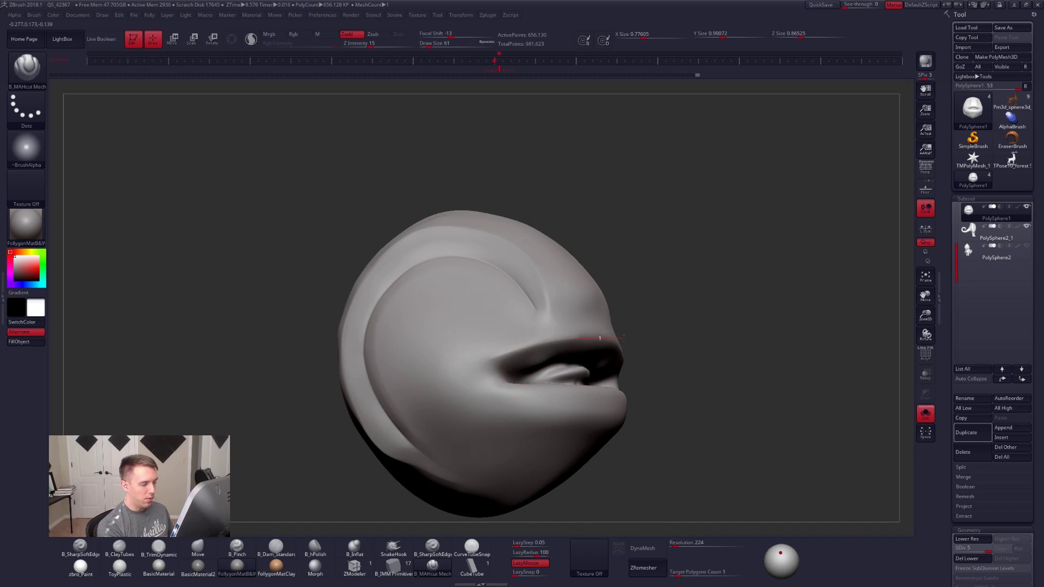
pyautogui.moveTo(612, 339); pyautogui.dragTo(539, 396, button='right')
pyautogui.press('s')
pyautogui.moveTo(539, 396); pyautogui.dragTo(536, 396)
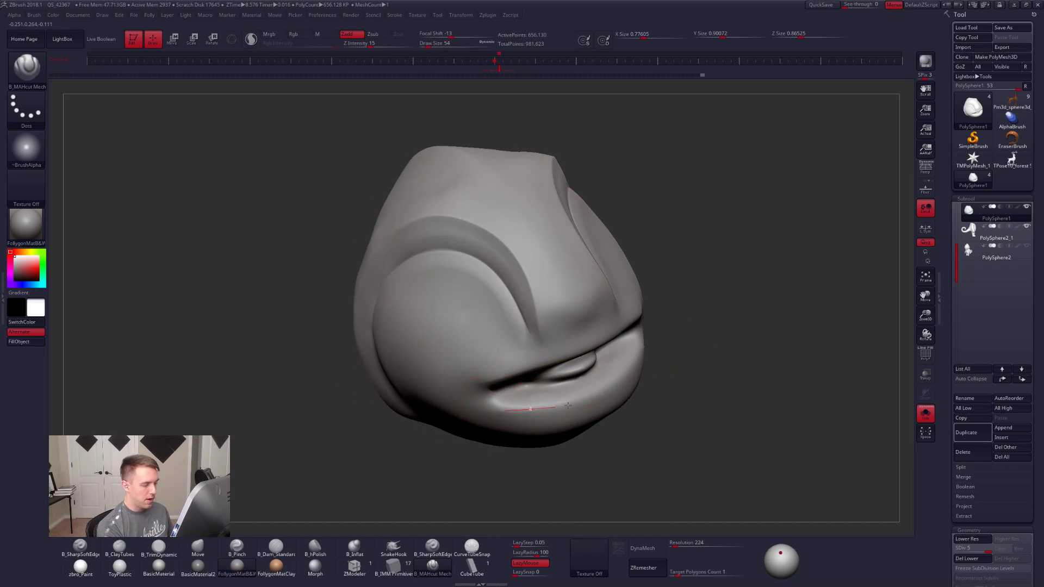
# Step: Lasso-mask the side of the face above the mouth corner and lower the head to subdivision level 3
pyautogui.moveTo(656, 352)
pyautogui.mouseDown(button='right')
pyautogui.moveTo(629, 350)
pyautogui.moveTo(664, 379)
pyautogui.moveTo(633, 355)
pyautogui.moveTo(650, 354)
pyautogui.mouseUp(button='right')
pyautogui.press('b')
pyautogui.press('m')
pyautogui.press('v')
pyautogui.rightClick(664, 379)
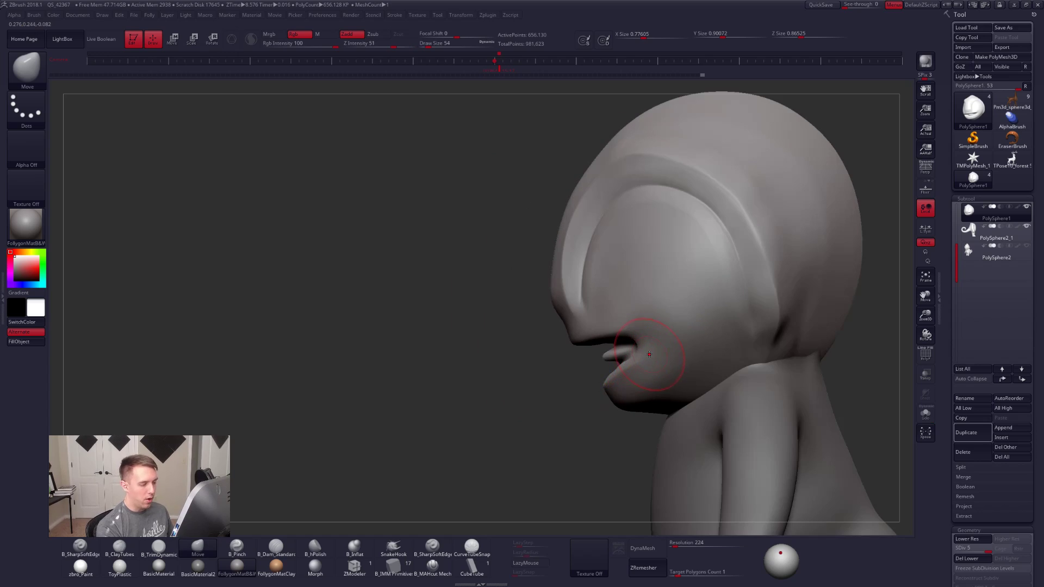
pyautogui.hotkey('ctrl', 'space')
pyautogui.press('space')
pyautogui.click(630, 349)
pyautogui.moveTo(568, 375)
pyautogui.keyDown('ctrl'); pyautogui.mouseDown()
pyautogui.moveTo(755, 281)
pyautogui.moveTo(507, 207)
pyautogui.mouseUp(); pyautogui.keyUp('ctrl')
pyautogui.hotkey('shift', 'd')
pyautogui.hotkey('shift', 'd')
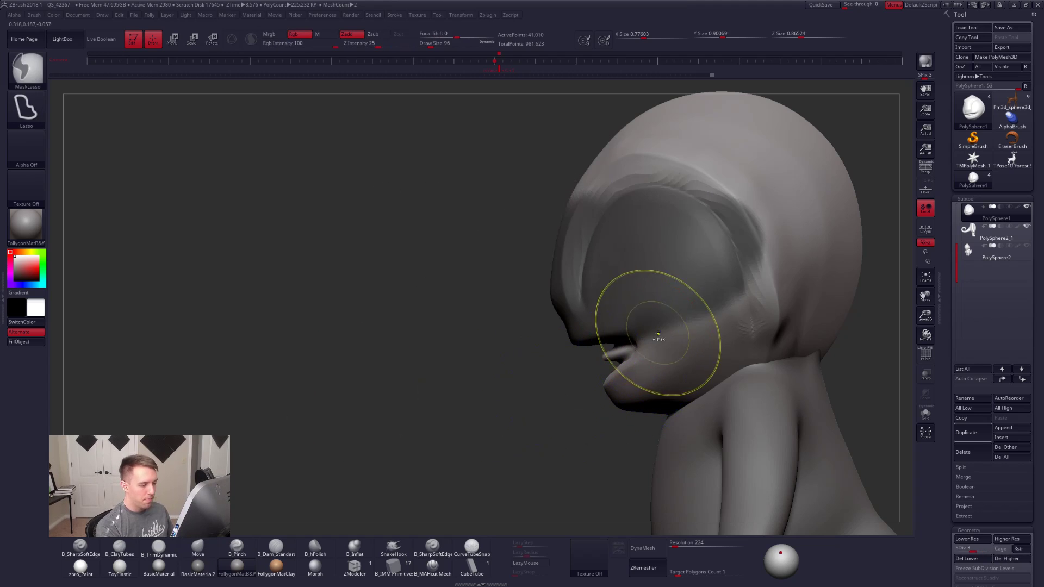
pyautogui.hotkey('ctrl', 'i')
pyautogui.hotkey('ctrl', 'i')
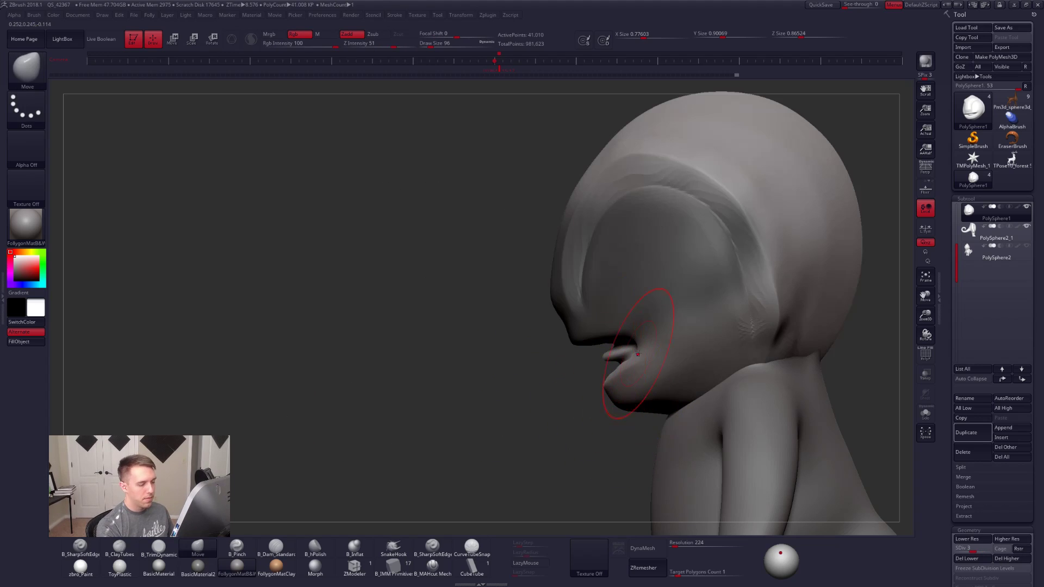
# Step: At subdivision level 1, adjust the mouth corner and, with the mask inverted, the upper lip using the Move brush at draw size 61
pyautogui.hotkey('shift', 'd')
pyautogui.hotkey('shift', 'd')
pyautogui.press('space')
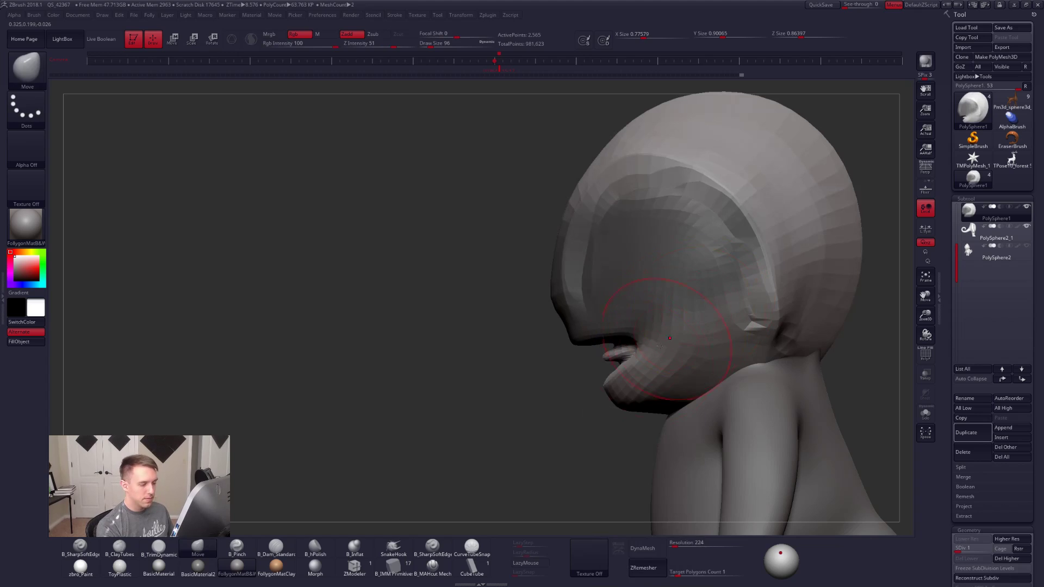
pyautogui.press('[')
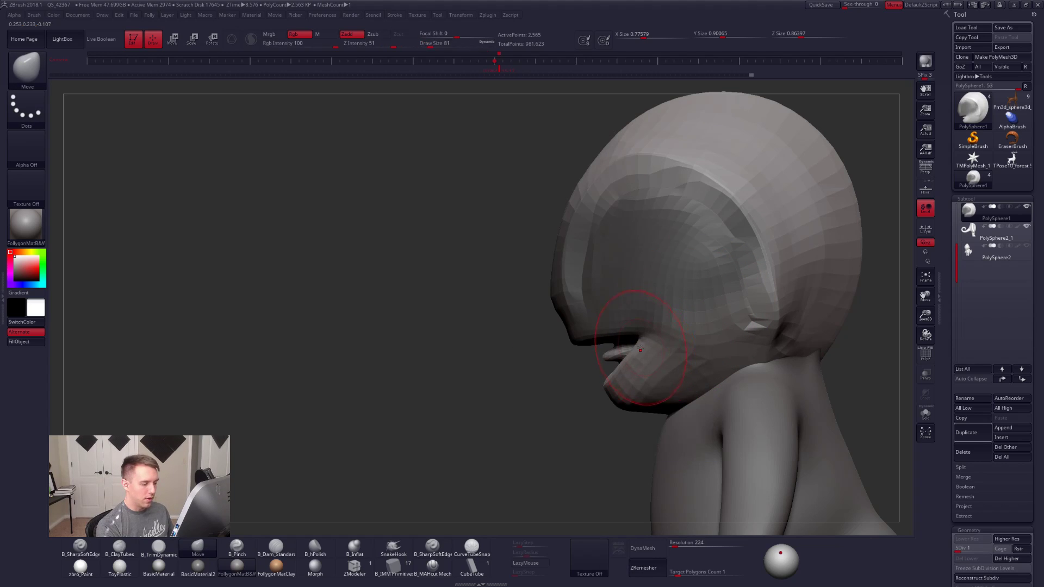
pyautogui.hotkey('ctrl', 'i')
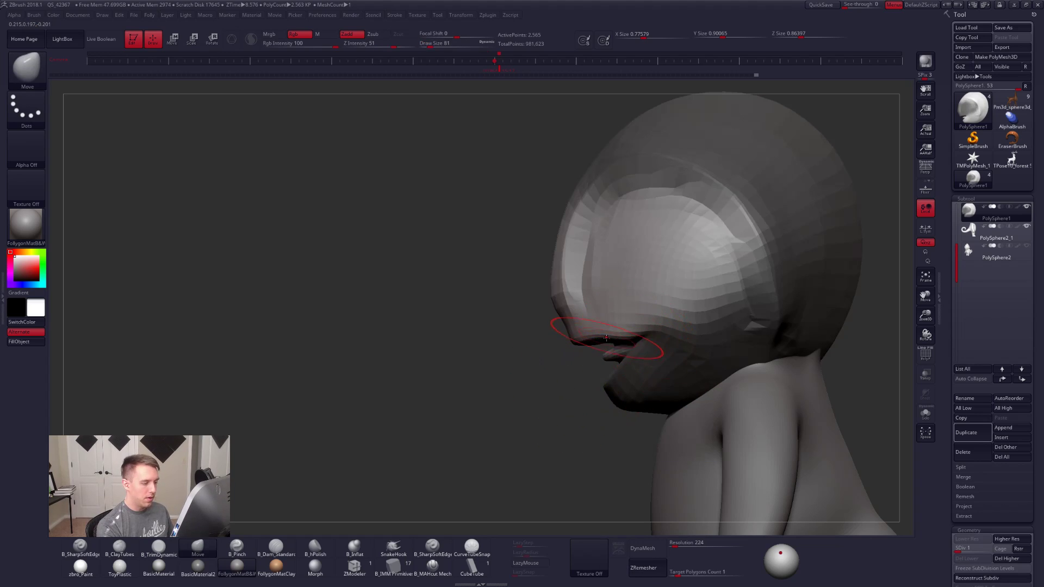
pyautogui.press('space')
pyautogui.moveTo(604, 342); pyautogui.dragTo(605, 344)
pyautogui.press('space')
# Step: Clear the mask and return the head to subdivision level 5
pyautogui.moveTo(620, 342)
pyautogui.mouseDown(button='right')
pyautogui.moveTo(642, 336)
pyautogui.moveTo(604, 338)
pyautogui.moveTo(711, 368)
pyautogui.mouseUp(button='right')
pyautogui.keyDown('ctrl'); pyautogui.click(583, 359); pyautogui.keyUp('ctrl')
pyautogui.press('d')
pyautogui.press('d')
pyautogui.press('d')
pyautogui.press('d')
# Step: Isolate the head and lasso-mask the face above the mouth line
pyautogui.moveTo(727, 413); pyautogui.dragTo(758, 402, button='right')
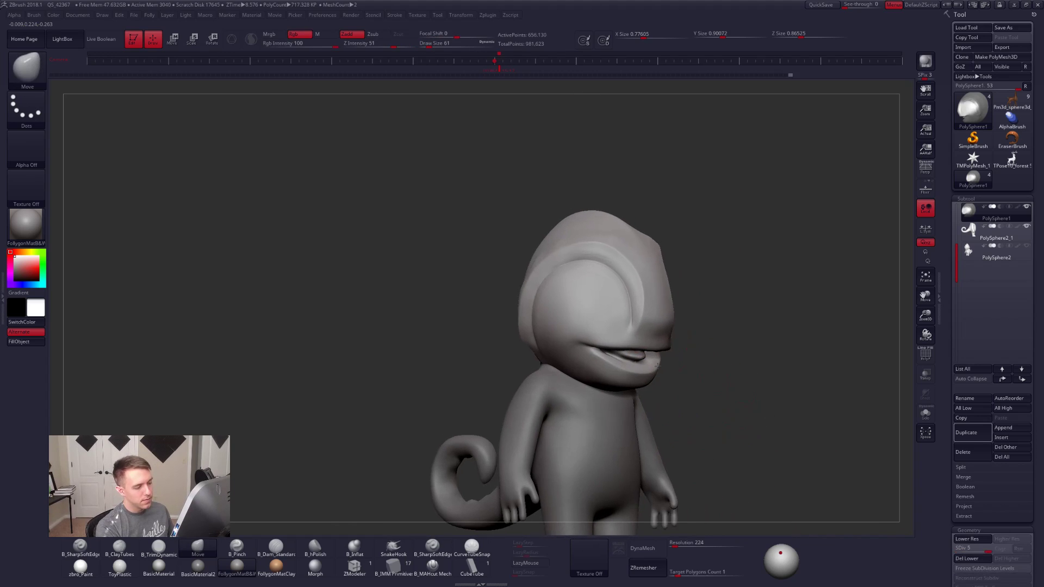
pyautogui.keyDown('shift'); pyautogui.moveTo(657, 365); pyautogui.dragTo(690, 375, button='right'); pyautogui.keyUp('shift')
pyautogui.press('s')
pyautogui.keyDown('shift'); pyautogui.moveTo(810, 421); pyautogui.dragTo(787, 405, button='right'); pyautogui.keyUp('shift')
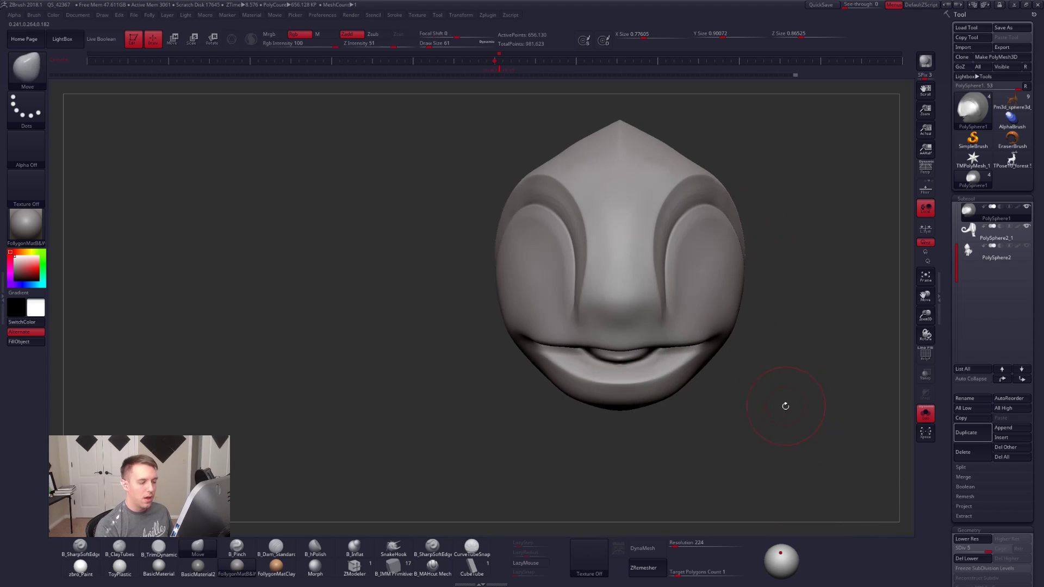
pyautogui.keyDown('ctrl'); pyautogui.moveTo(620, 371); pyautogui.dragTo(613, 403, button='right'); pyautogui.keyUp('ctrl')
pyautogui.rightClick(612, 404)
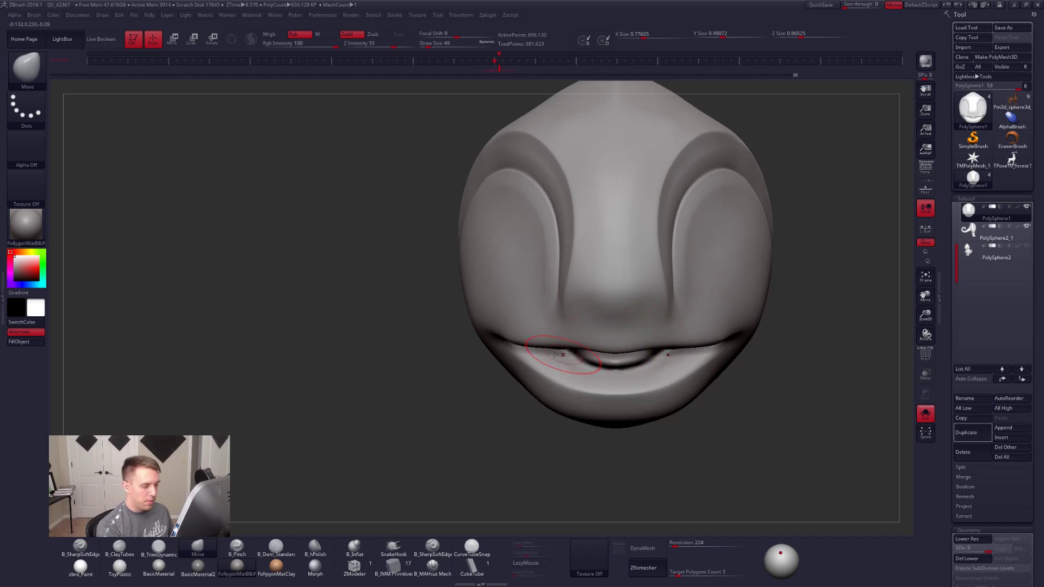
pyautogui.keyDown('ctrl'); pyautogui.moveTo(494, 336); pyautogui.dragTo(514, 343); pyautogui.keyUp('ctrl')
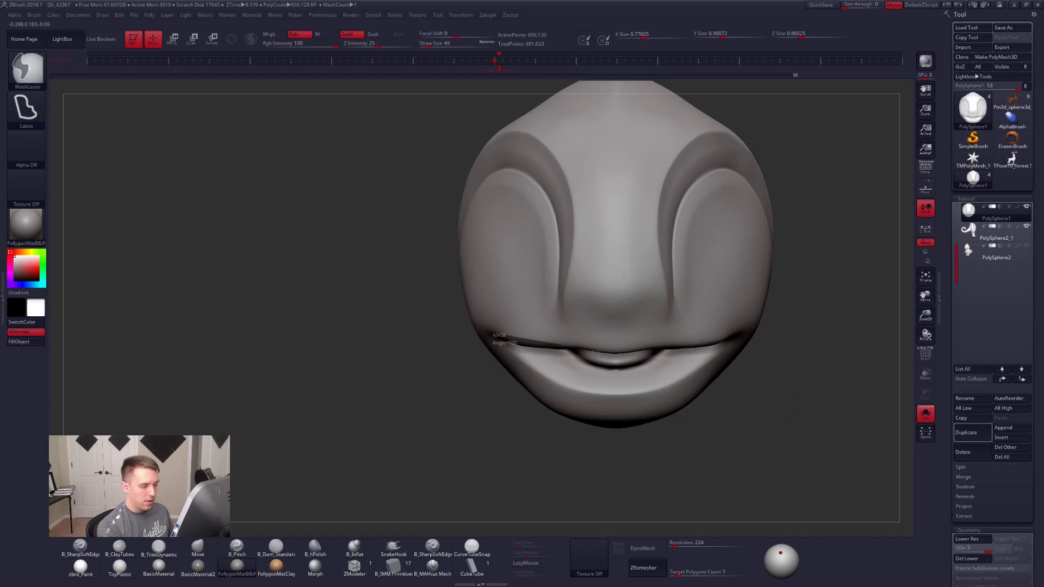
pyautogui.moveTo(651, 348)
pyautogui.keyDown('ctrl'); pyautogui.mouseDown()
pyautogui.moveTo(686, 305)
pyautogui.moveTo(557, 256)
pyautogui.mouseUp(); pyautogui.keyUp('ctrl')
# Step: Lower the head to subdivision level 2 and reshape the upper lip line with the Move brush at draw size 49
pyautogui.moveTo(711, 415); pyautogui.dragTo(673, 386)
pyautogui.hotkey('shift', 'd')
pyautogui.hotkey('shift', 'd')
pyautogui.hotkey('shift', 'd')
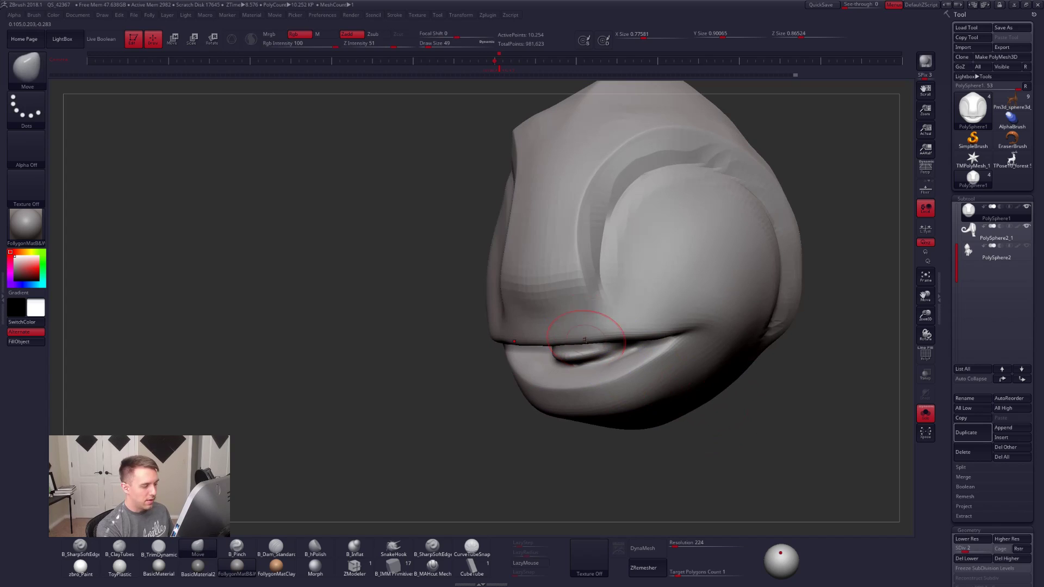
pyautogui.moveTo(615, 332)
pyautogui.mouseDown(button='right')
pyautogui.moveTo(639, 338)
pyautogui.moveTo(595, 315)
pyautogui.moveTo(674, 359)
pyautogui.moveTo(574, 371)
pyautogui.moveTo(573, 347)
pyautogui.mouseUp(button='right')
# Step: Sharpen the lip edges and mouth corner with B_Pinch at draw sizes 28 and 43, working up to subdivision level 3
pyautogui.press('d')
pyautogui.press('5')
pyautogui.press('[')
pyautogui.press('[')
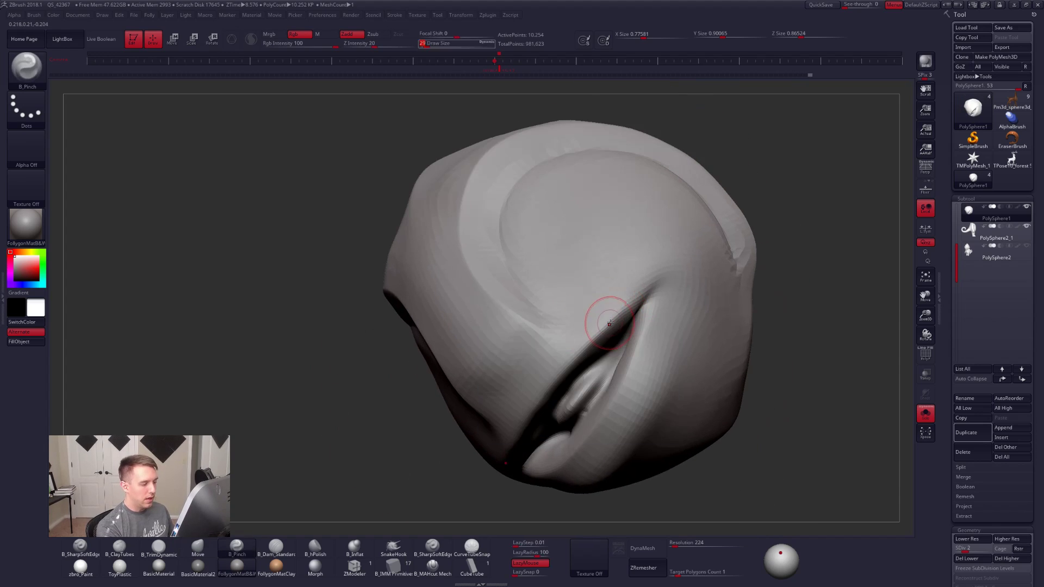
pyautogui.moveTo(546, 387)
pyautogui.mouseDown(button='right')
pyautogui.moveTo(552, 371)
pyautogui.moveTo(538, 428)
pyautogui.mouseUp(button='right')
pyautogui.moveTo(517, 482)
pyautogui.mouseDown(button='right')
pyautogui.moveTo(576, 392)
pyautogui.moveTo(523, 432)
pyautogui.mouseUp(button='right')
pyautogui.press(']')
pyautogui.press(']')
pyautogui.moveTo(613, 294); pyautogui.dragTo(618, 271, button='right')
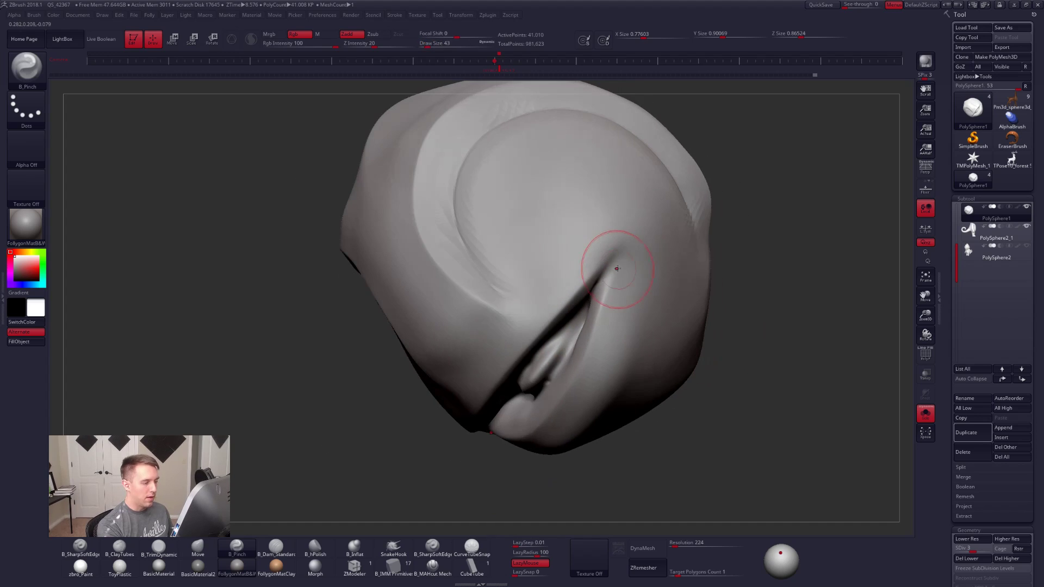
pyautogui.moveTo(577, 384); pyautogui.dragTo(569, 402)
pyautogui.moveTo(599, 411); pyautogui.dragTo(611, 326, button='right')
# Step: Return the head to subdivision level 5 and trim the cheek around the mouth corner with B_TrimDynamic at draw size 43
pyautogui.press('d')
pyautogui.press('d')
pyautogui.press('[')
pyautogui.press('[')
pyautogui.moveTo(613, 264)
pyautogui.mouseDown(button='right')
pyautogui.moveTo(601, 281)
pyautogui.moveTo(612, 275)
pyautogui.mouseUp(button='right')
pyautogui.press('space')
pyautogui.press('3')
pyautogui.moveTo(618, 294); pyautogui.dragTo(637, 236)
pyautogui.moveTo(615, 333); pyautogui.dragTo(710, 381, button='right')
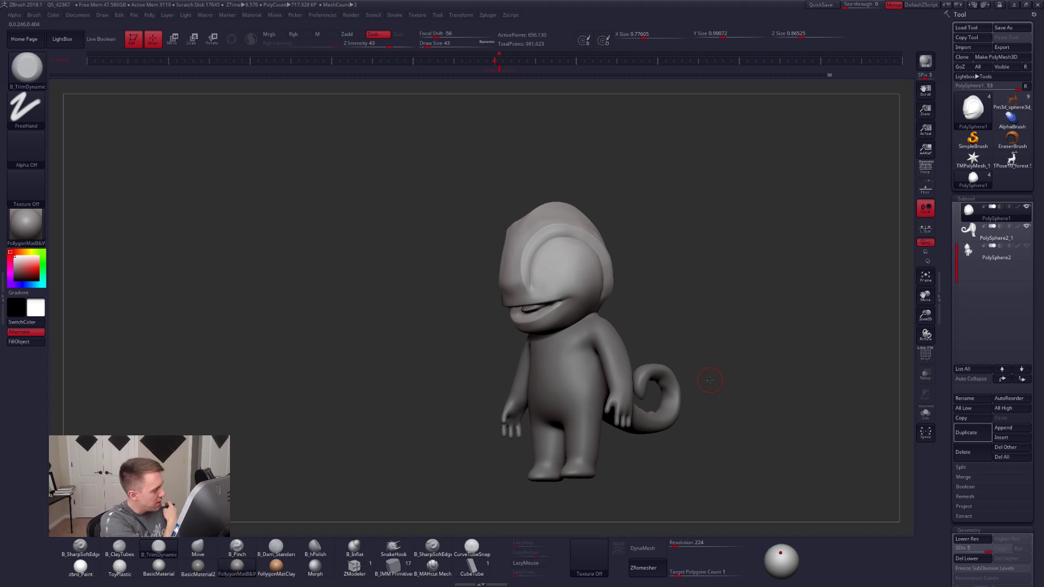
# Step: Compare the full figure from the front with the detailed PolySphere2 subtool
pyautogui.moveTo(709, 380)
pyautogui.mouseDown(button='right')
pyautogui.moveTo(643, 245)
pyautogui.moveTo(694, 371)
pyautogui.mouseUp(button='right')
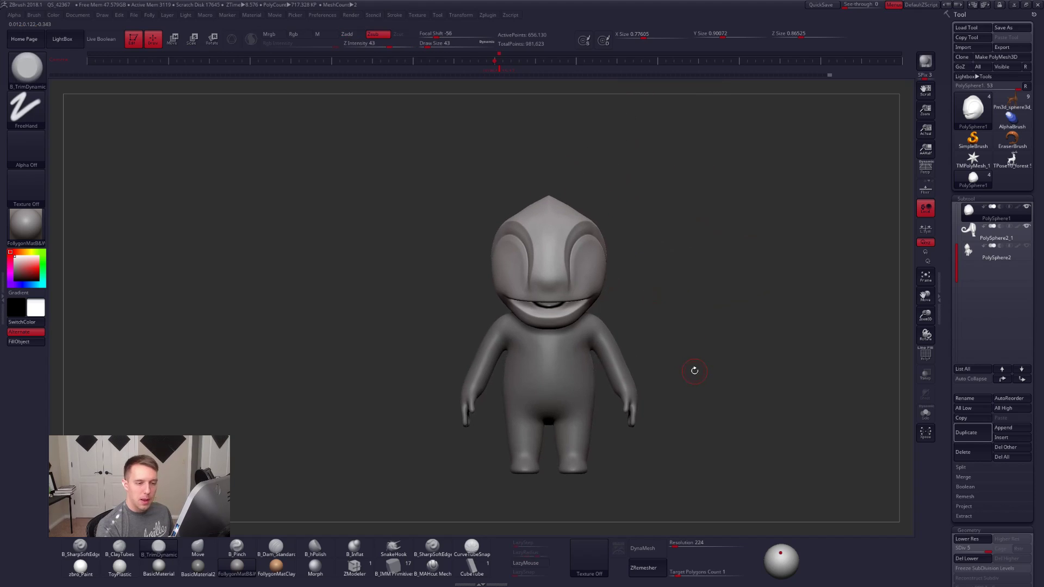
pyautogui.click(973, 266)
pyautogui.moveTo(771, 428)
pyautogui.mouseDown(button='right')
pyautogui.moveTo(811, 435)
pyautogui.moveTo(820, 399)
pyautogui.moveTo(793, 437)
pyautogui.moveTo(783, 434)
pyautogui.mouseUp(button='right')
pyautogui.hotkey('alt', 's')
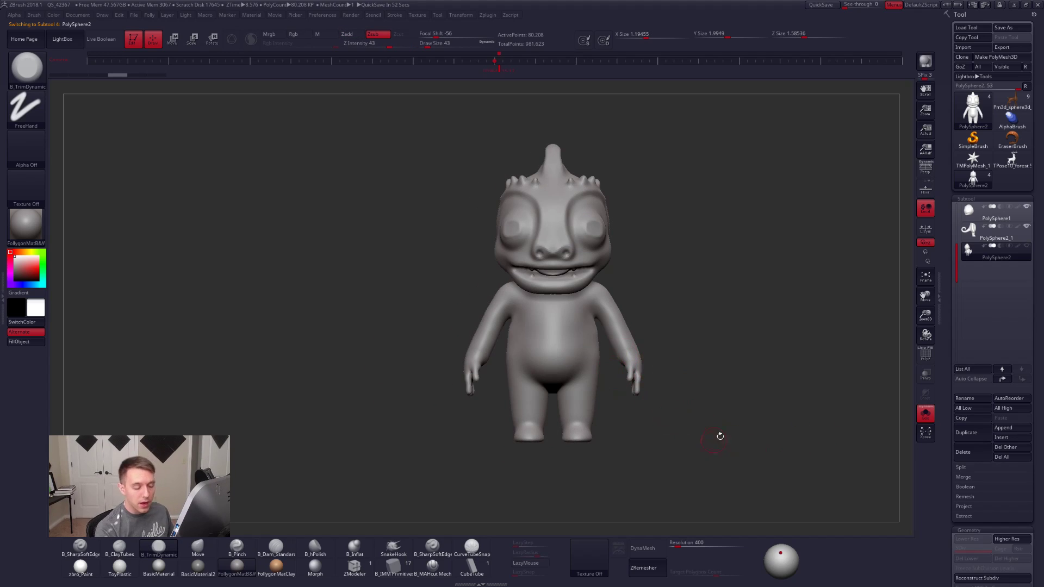
pyautogui.press('b')
pyautogui.press('m')
pyautogui.press('v')
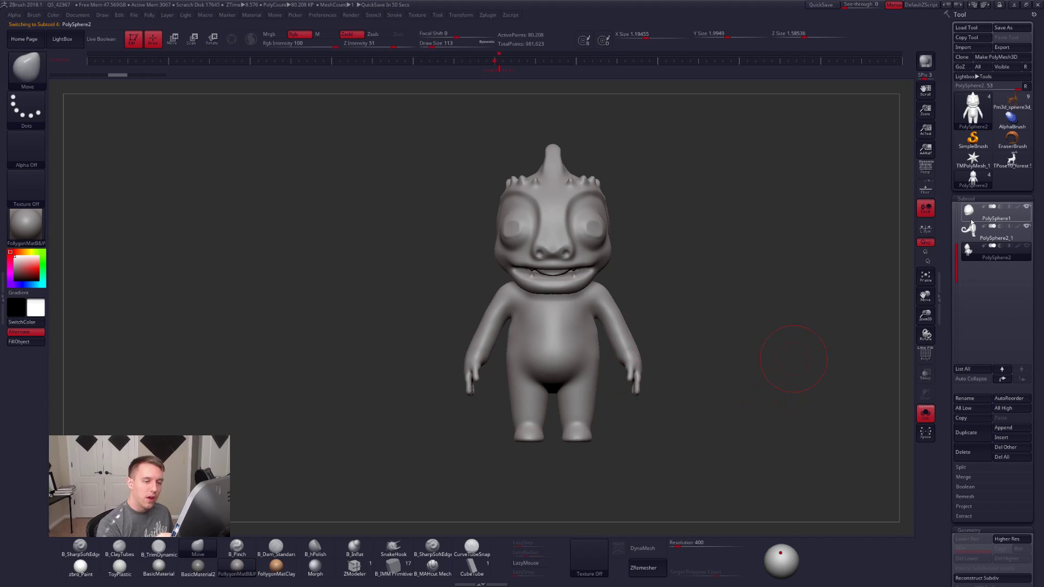
pyautogui.moveTo(976, 220)
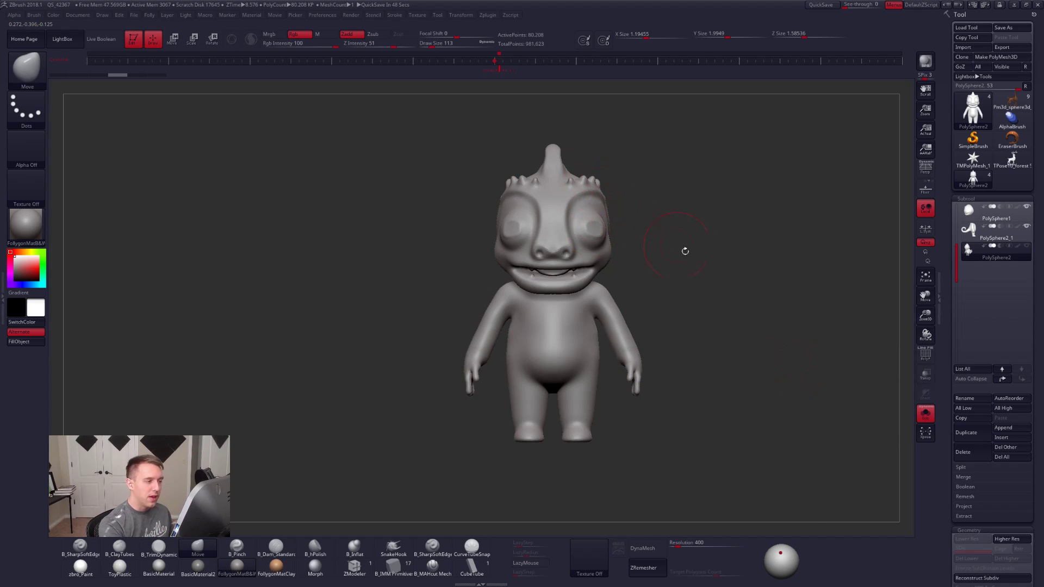
# Step: On the PolySphere1 head, sink a symmetrical pair of nostrils into the snout using B_Inflat at draw size 25 with LazyMouse off
pyautogui.click(969, 212)
pyautogui.moveTo(764, 409); pyautogui.dragTo(818, 412)
pyautogui.moveTo(670, 371); pyautogui.dragTo(577, 370)
pyautogui.press('space')
pyautogui.moveTo(592, 251); pyautogui.dragTo(585, 251)
pyautogui.hotkey('alt', 's')
pyautogui.keyDown('alt'); pyautogui.moveTo(561, 221); pyautogui.dragTo(566, 273, button='right'); pyautogui.keyUp('alt')
pyautogui.press('space')
pyautogui.moveTo(549, 266); pyautogui.dragTo(543, 266)
pyautogui.moveTo(457, 286); pyautogui.dragTo(512, 293, button='right')
pyautogui.press('1')
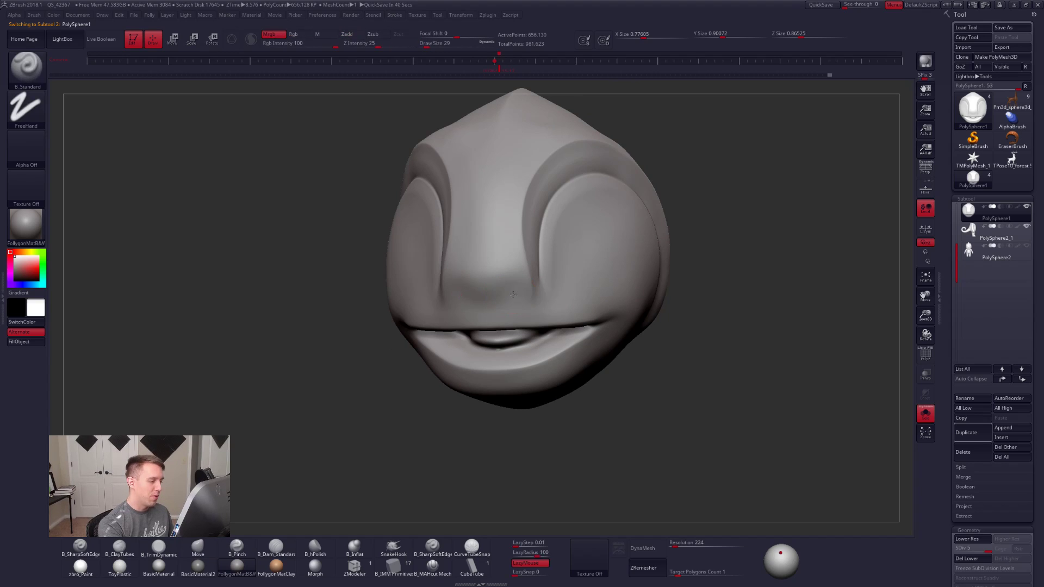
pyautogui.keyDown('alt'); pyautogui.moveTo(509, 293); pyautogui.dragTo(554, 309, button='right'); pyautogui.keyUp('alt')
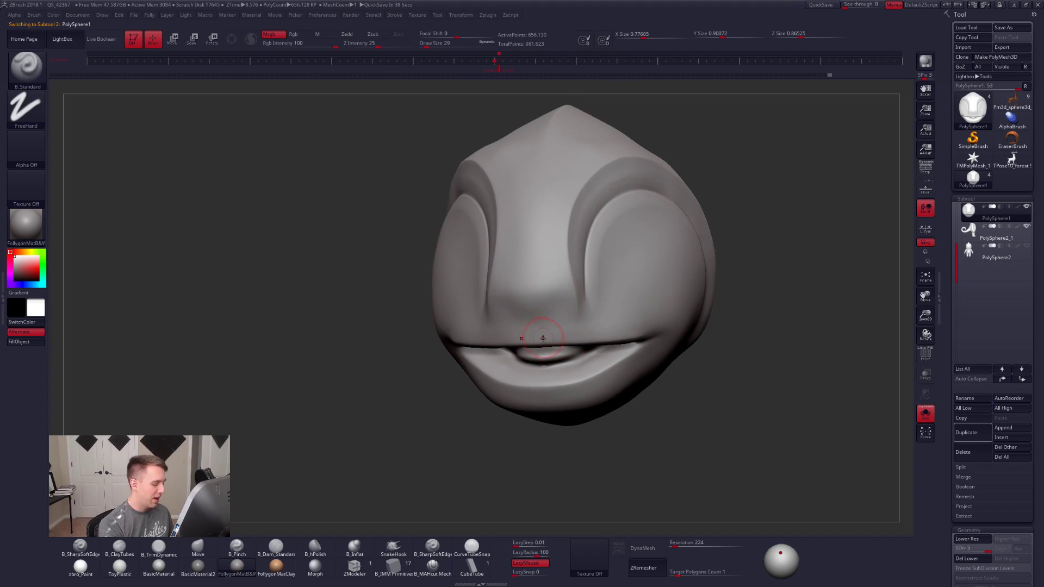
pyautogui.click(355, 548)
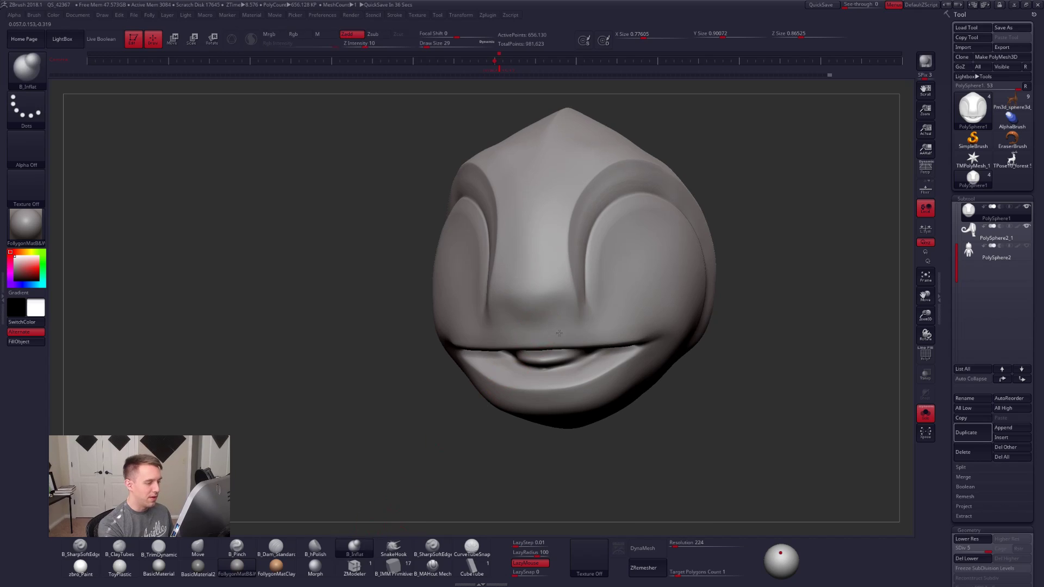
pyautogui.keyDown('ctrl'); pyautogui.moveTo(408, 482); pyautogui.dragTo(561, 308, button='right'); pyautogui.keyUp('ctrl')
pyautogui.press('space')
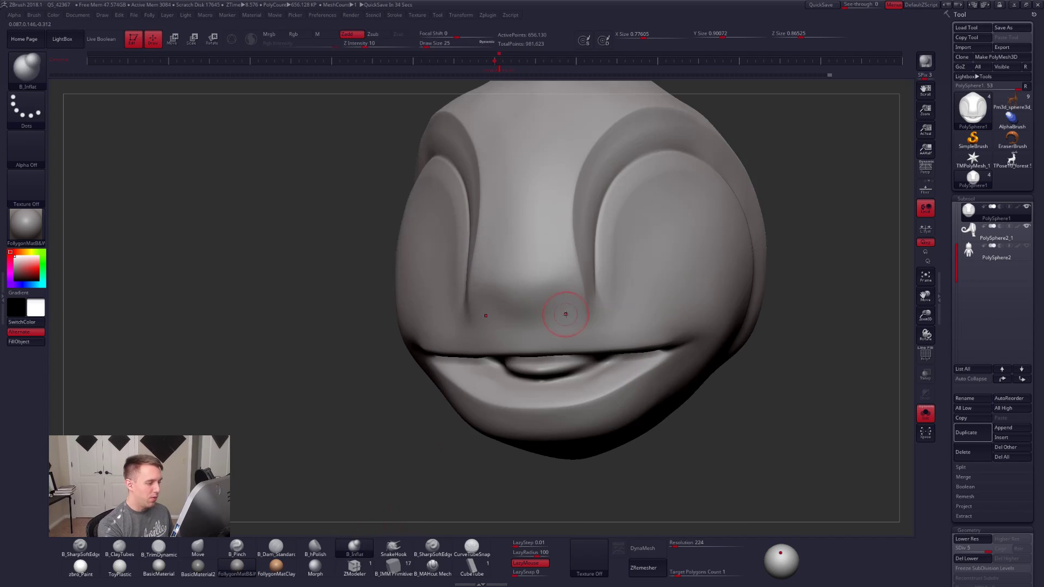
pyautogui.press('l')
pyautogui.moveTo(560, 309); pyautogui.dragTo(560, 306)
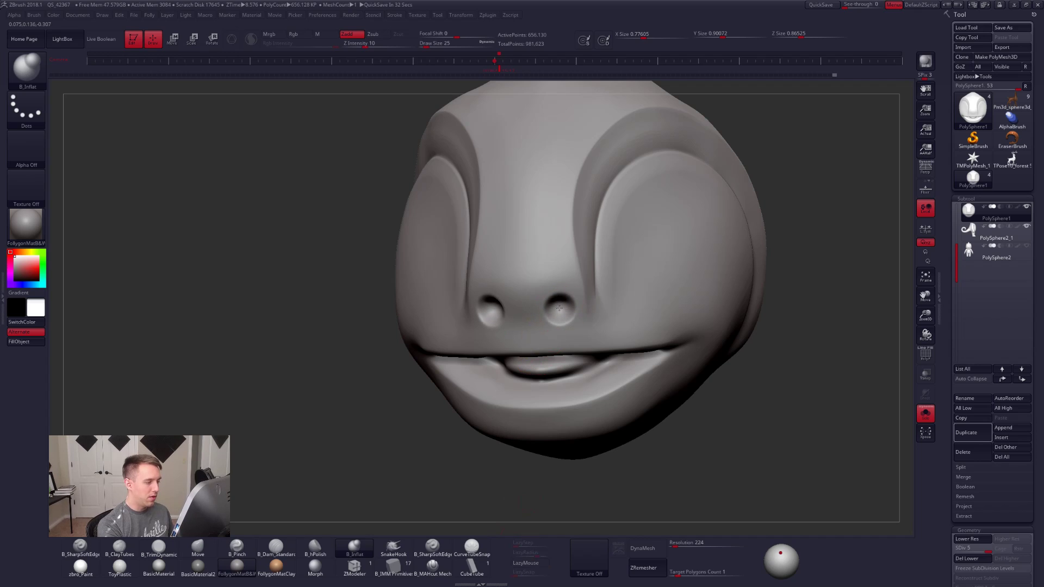
# Step: Refine the nostrils and the snout between them with B_Inflat at draw size 33
pyautogui.keyDown('shift'); pyautogui.moveTo(572, 324); pyautogui.dragTo(603, 313, button='right'); pyautogui.keyUp('shift')
pyautogui.press('space')
pyautogui.moveTo(526, 299); pyautogui.dragTo(530, 298)
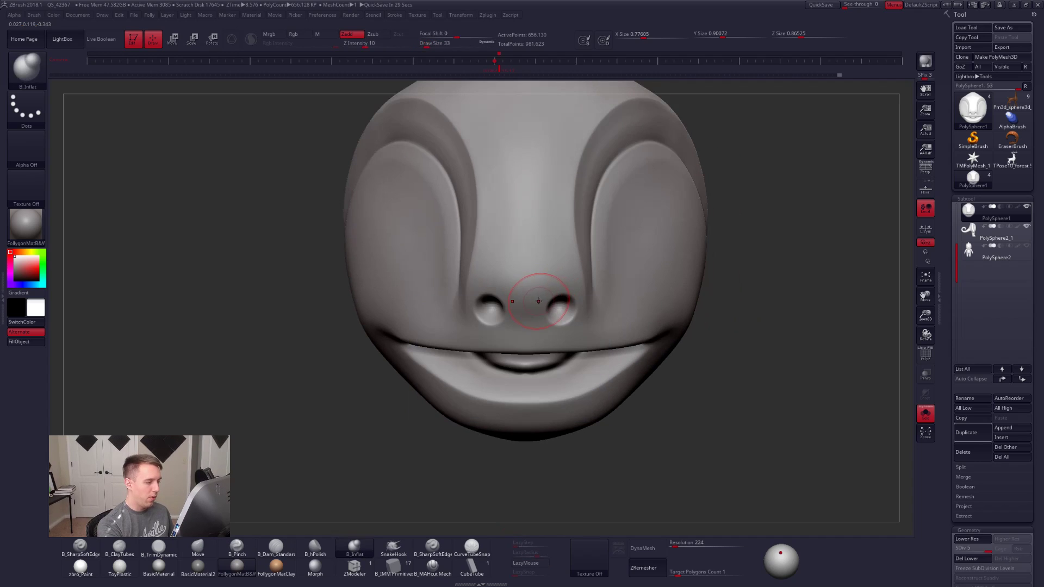
pyautogui.moveTo(558, 285)
pyautogui.mouseDown(button='right')
pyautogui.moveTo(531, 307)
pyautogui.moveTo(498, 310)
pyautogui.mouseUp(button='right')
pyautogui.press('space')
pyautogui.moveTo(602, 283); pyautogui.dragTo(605, 282)
pyautogui.moveTo(601, 270)
pyautogui.keyDown('ctrl'); pyautogui.mouseDown(button='right')
pyautogui.moveTo(642, 256)
pyautogui.moveTo(614, 286)
pyautogui.mouseUp(button='right'); pyautogui.keyUp('ctrl')
# Step: Sharpen the outer edge of the eye ridge around to its rear end with B_Pinch at draw sizes 38 and 43
pyautogui.press('b')
pyautogui.press('p')
pyautogui.press('i')
pyautogui.moveTo(537, 280); pyautogui.dragTo(520, 270, button='right')
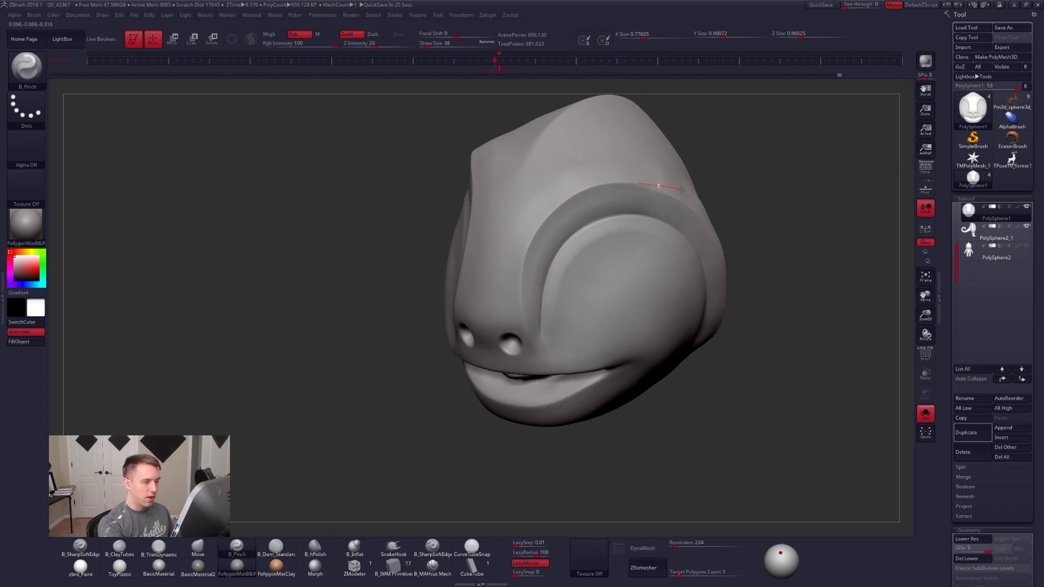
pyautogui.moveTo(706, 209); pyautogui.dragTo(688, 197, button='right')
pyautogui.press(']')
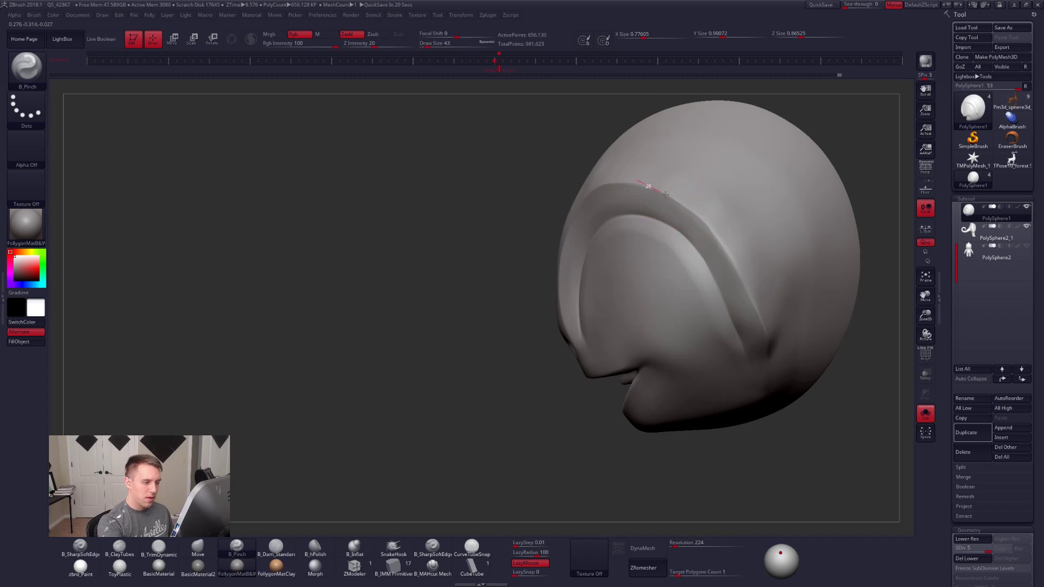
pyautogui.moveTo(764, 377); pyautogui.dragTo(706, 277, button='right')
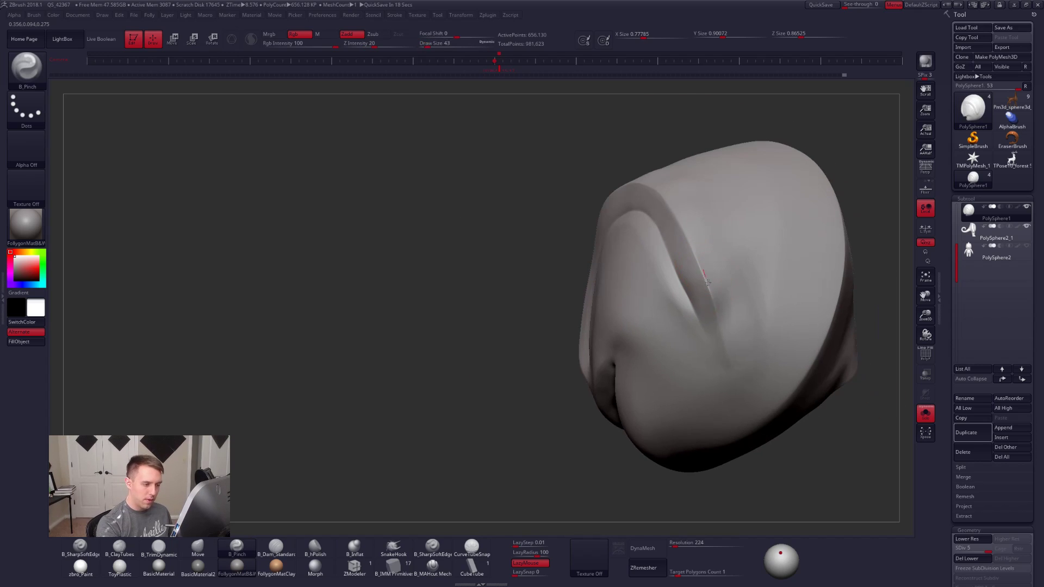
pyautogui.moveTo(741, 425); pyautogui.dragTo(695, 357, button='right')
# Step: Lower the head to subdivision level 2 and reshape the rear of the eye ridge with the Move brush at draw size 43
pyautogui.hotkey('shift', 'd')
pyautogui.hotkey('shift', 'd')
pyautogui.hotkey('shift', 'd')
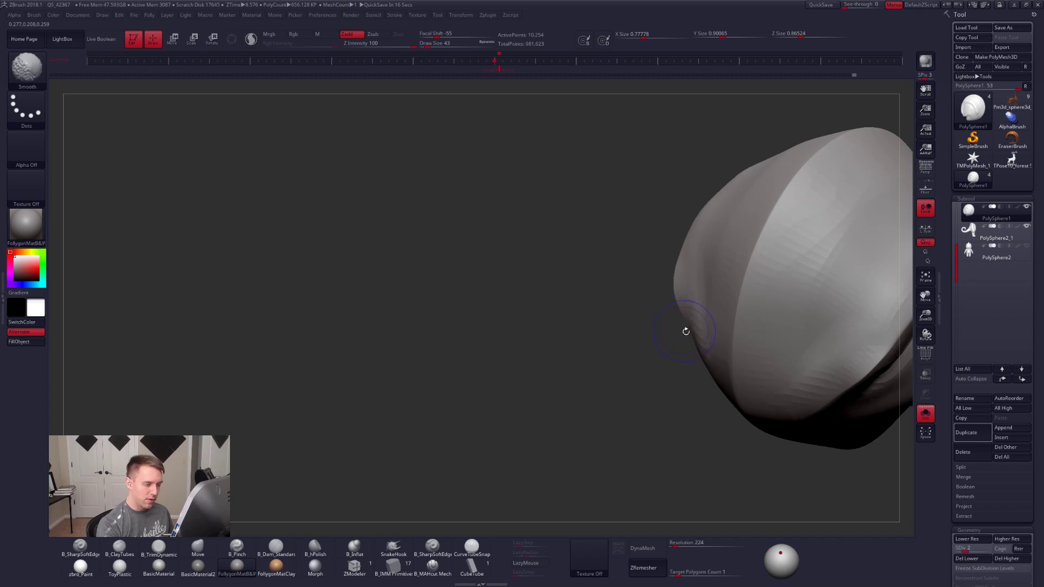
pyautogui.press('b')
pyautogui.press('m')
pyautogui.press('v')
pyautogui.moveTo(685, 328); pyautogui.dragTo(683, 320)
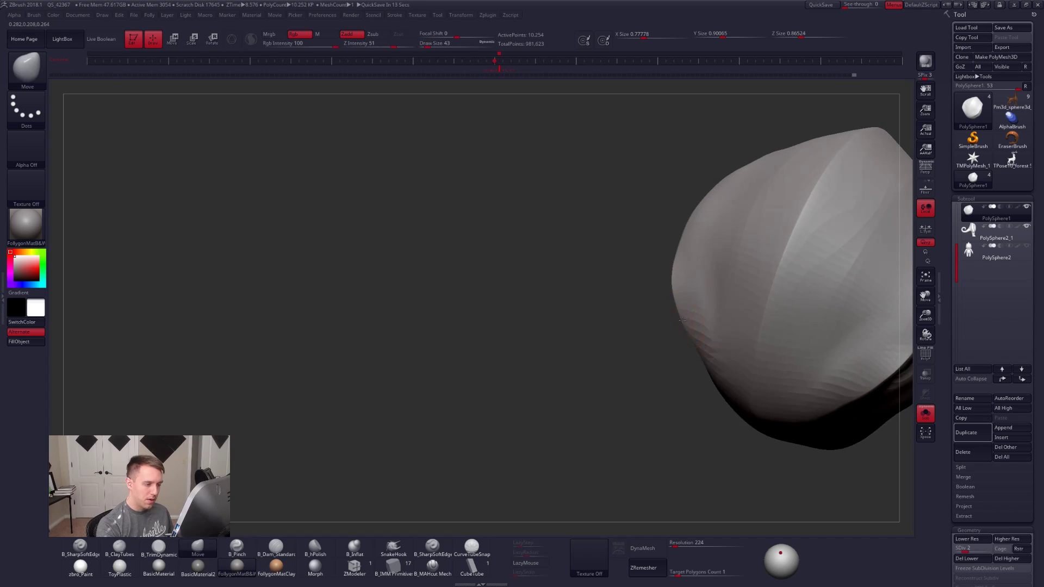
pyautogui.moveTo(697, 345); pyautogui.dragTo(707, 324, button='right')
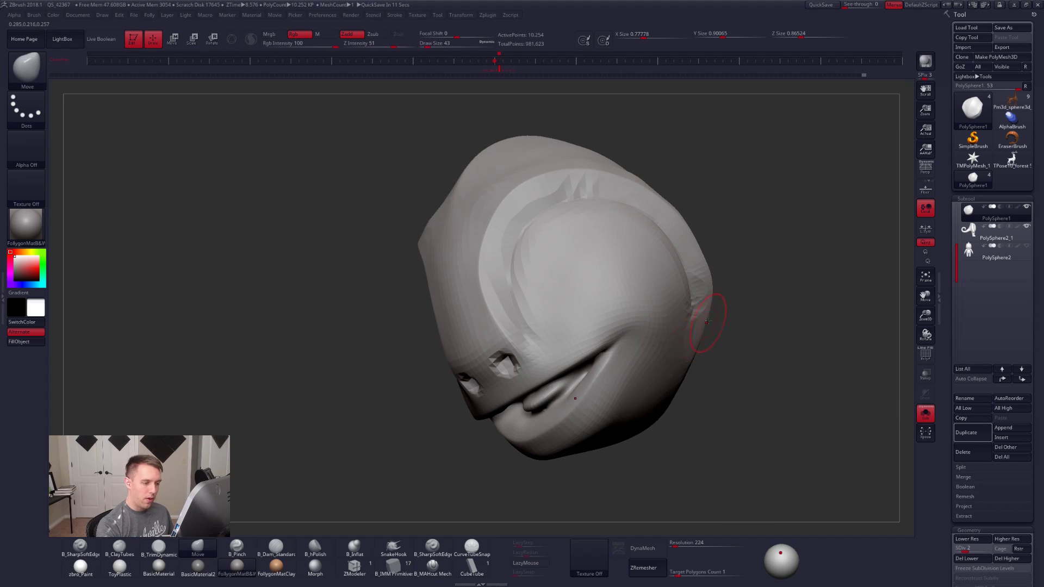
# Step: Return the head to subdivision level 5 and tighten the rear end of the eye ridge with Move and B_Pinch at draw size 33
pyautogui.press('d')
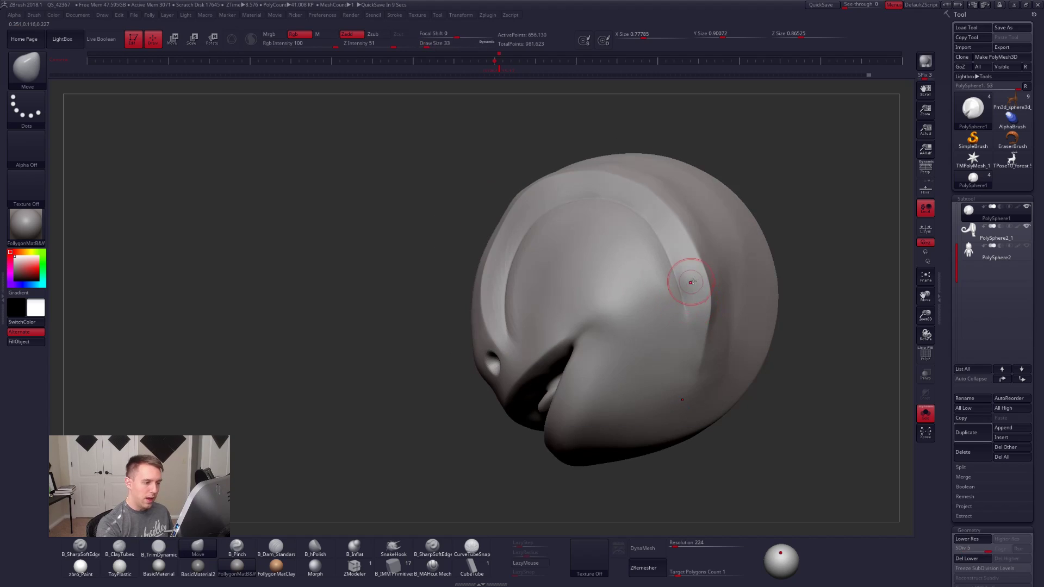
pyautogui.moveTo(690, 283); pyautogui.dragTo(704, 288, button='right')
pyautogui.press('s')
pyautogui.moveTo(704, 288); pyautogui.dragTo(715, 283)
pyautogui.moveTo(721, 287); pyautogui.dragTo(676, 272, button='right')
pyautogui.press('p')
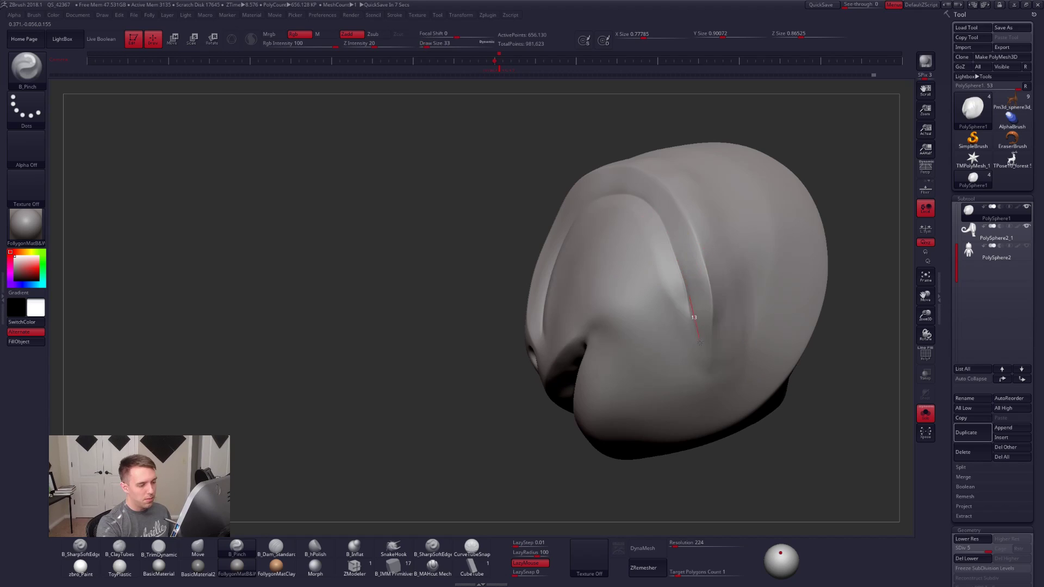
pyautogui.moveTo(680, 261)
pyautogui.mouseDown(button='right')
pyautogui.moveTo(647, 337)
pyautogui.moveTo(677, 389)
pyautogui.mouseUp(button='right')
# Step: Examine the eye, brow ridge and cheek shapes on the detailed PolySphere2 subtool from the side
pyautogui.click(973, 251)
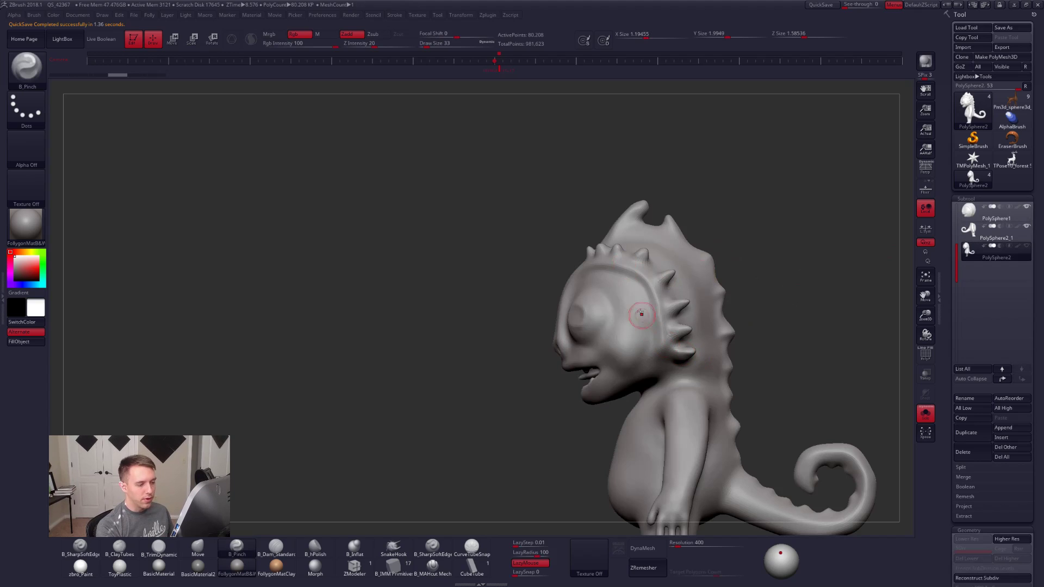
pyautogui.moveTo(640, 348)
pyautogui.mouseDown(button='right')
pyautogui.moveTo(702, 357)
pyautogui.moveTo(642, 389)
pyautogui.mouseUp(button='right')
pyautogui.press('space')
pyautogui.moveTo(637, 391); pyautogui.dragTo(642, 390)
pyautogui.moveTo(655, 381)
pyautogui.mouseDown(button='right')
pyautogui.moveTo(618, 371)
pyautogui.moveTo(638, 356)
pyautogui.mouseUp(button='right')
pyautogui.press('space')
pyautogui.moveTo(642, 356); pyautogui.dragTo(639, 356)
pyautogui.moveTo(639, 354); pyautogui.dragTo(626, 313, button='right')
pyautogui.press('1')
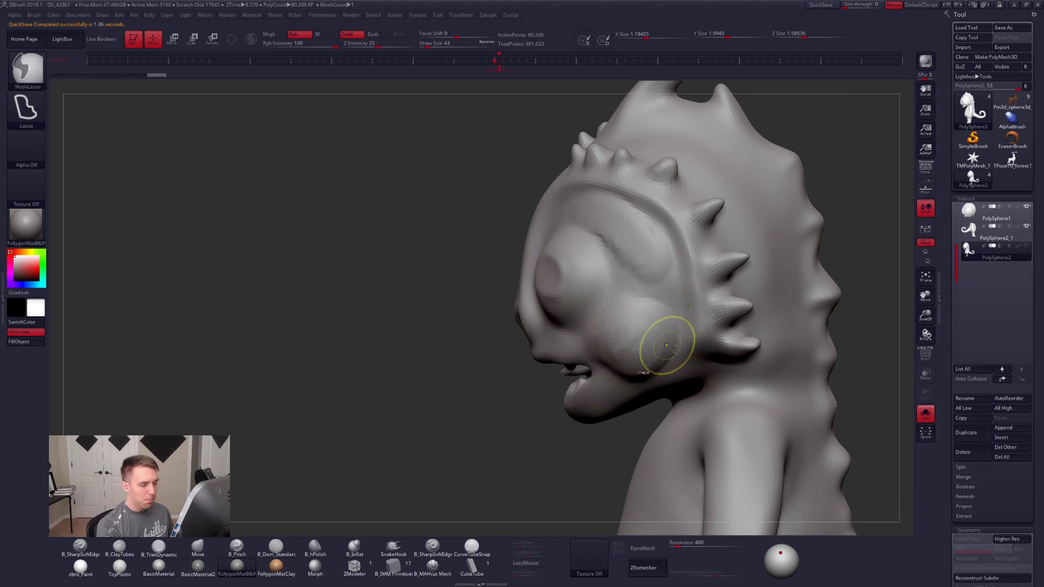
pyautogui.moveTo(625, 389); pyautogui.dragTo(650, 310, button='right')
pyautogui.press('2')
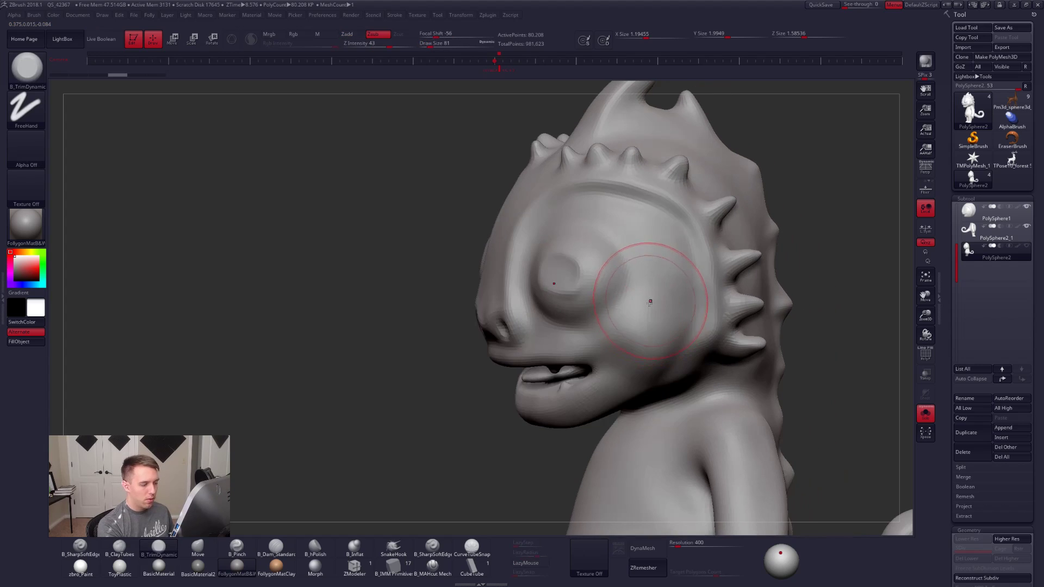
pyautogui.press('[')
pyautogui.press('[')
pyautogui.press('[')
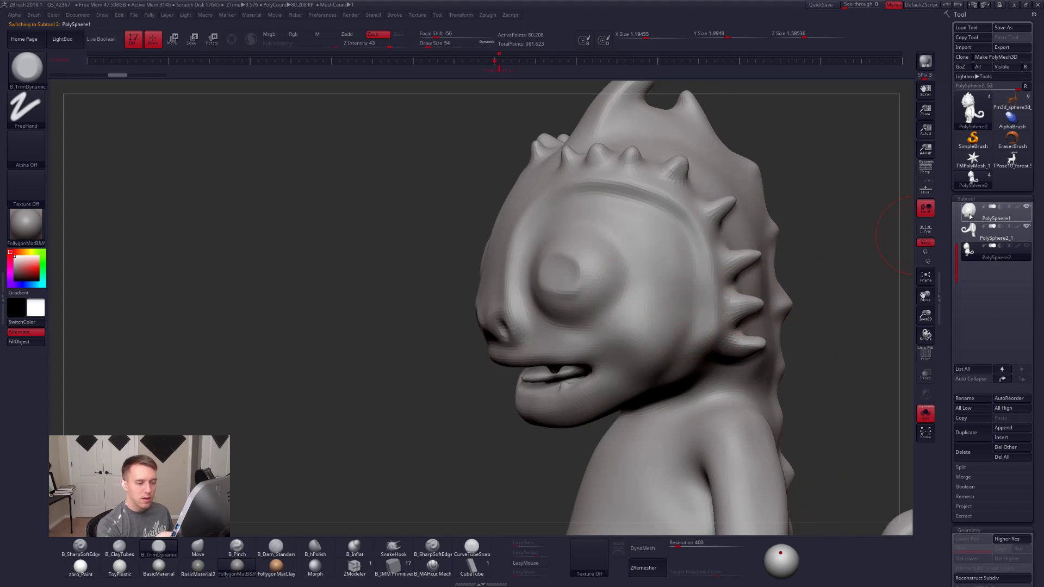
# Step: Duplicate the PolySphere1 head subtool and delete the copy's lower subdivision levels
pyautogui.click(969, 212)
pyautogui.moveTo(674, 327)
pyautogui.mouseDown(button='right')
pyautogui.moveTo(691, 315)
pyautogui.moveTo(700, 341)
pyautogui.moveTo(671, 338)
pyautogui.moveTo(718, 352)
pyautogui.moveTo(692, 350)
pyautogui.mouseUp(button='right')
pyautogui.press('4')
pyautogui.press('s')
pyautogui.keyDown('alt'); pyautogui.moveTo(678, 272); pyautogui.dragTo(647, 303, button='right'); pyautogui.keyUp('alt')
pyautogui.press('s')
pyautogui.moveTo(648, 304); pyautogui.dragTo(645, 305)
pyautogui.moveTo(646, 304)
pyautogui.mouseDown(button='right')
pyautogui.moveTo(676, 315)
pyautogui.moveTo(673, 332)
pyautogui.mouseUp(button='right')
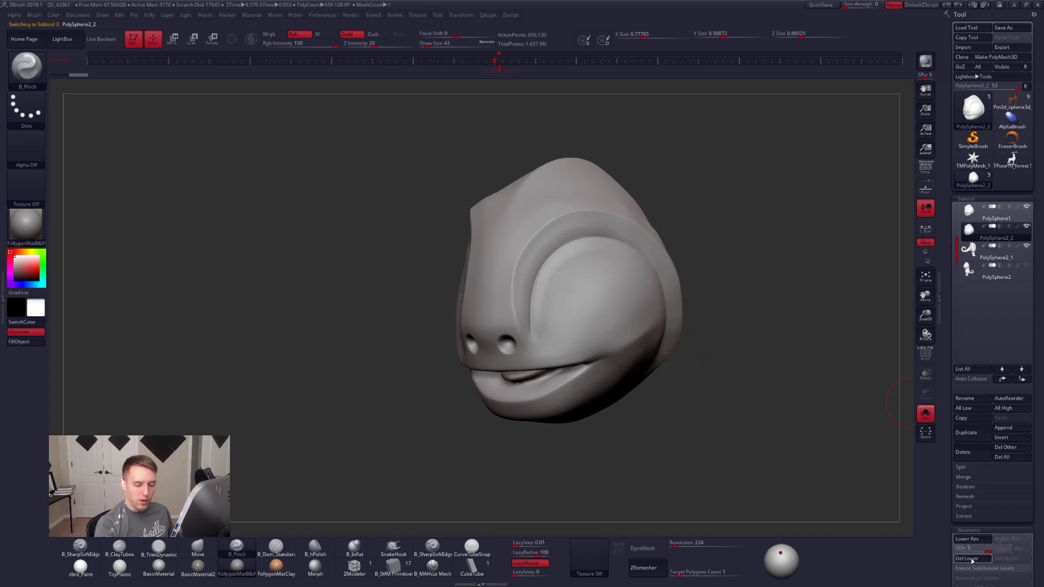
# Step: Insert a mirrored pair of eye spheres into the duplicate head with B_IMM Primitive's Insert Sphere and position them in the sockets
pyautogui.click(382, 567)
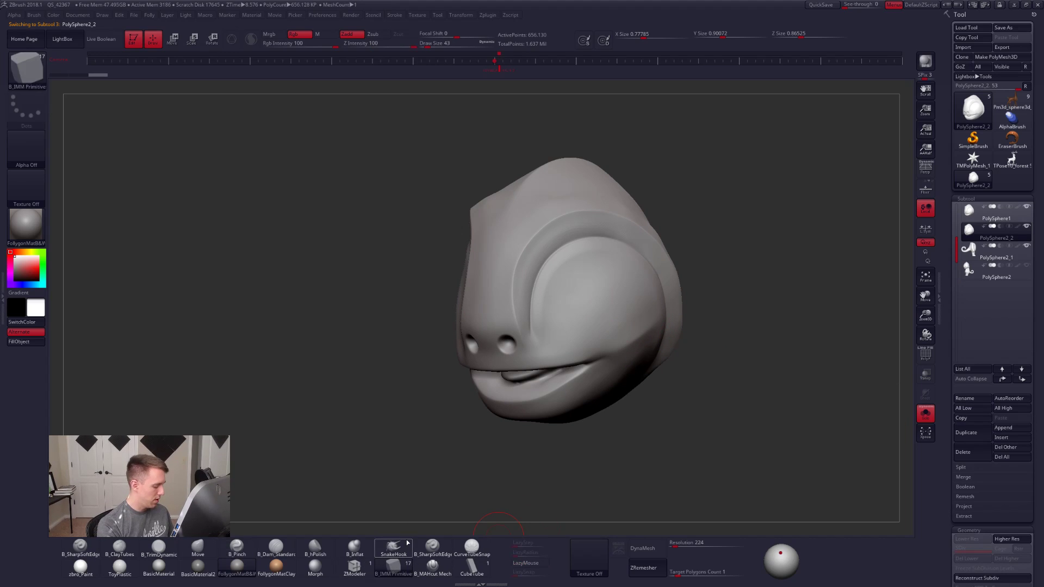
pyautogui.press('m')
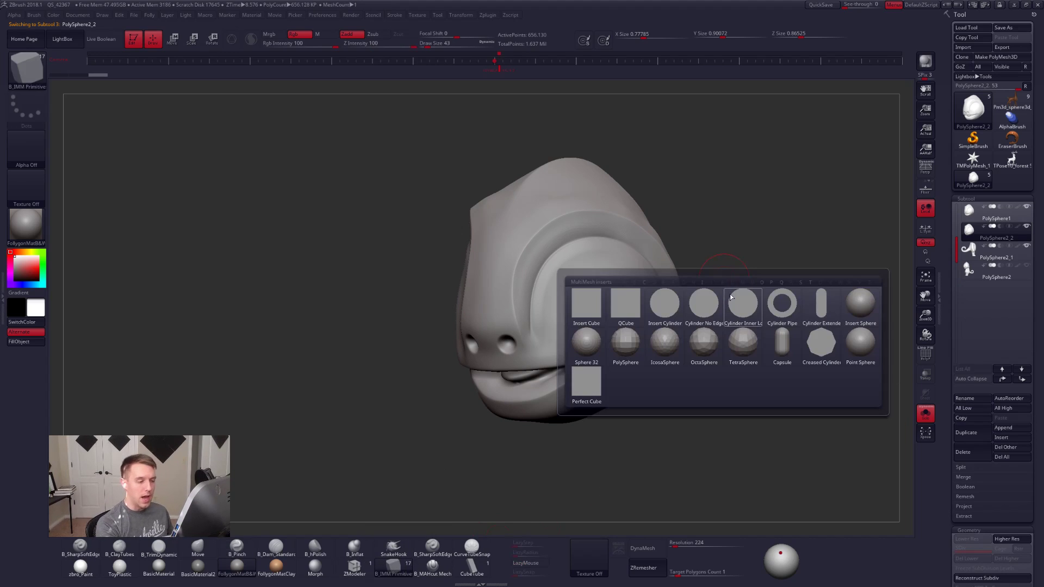
pyautogui.click(852, 309)
pyautogui.moveTo(596, 296)
pyautogui.mouseDown()
pyautogui.moveTo(641, 280)
pyautogui.moveTo(601, 284)
pyautogui.mouseUp()
pyautogui.press('w')
pyautogui.press('q')
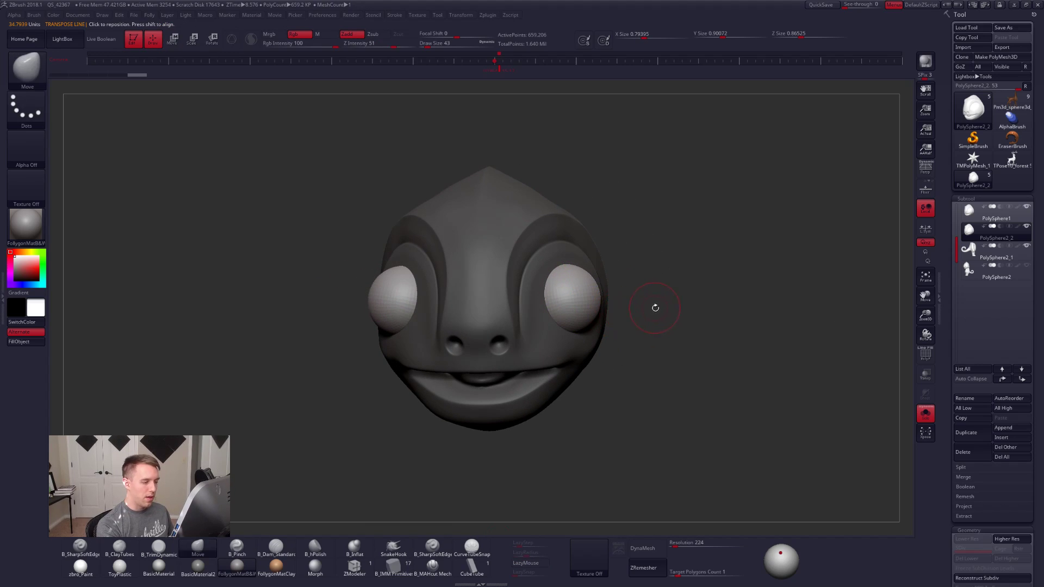
# Step: Isolate the two eye spheres in the duplicate subtool and delete its hidden head geometry
pyautogui.keyDown('ctrl'); pyautogui.keyDown('shift'); pyautogui.click(581, 299); pyautogui.keyUp('shift'); pyautogui.keyUp('ctrl')
pyautogui.press('f')
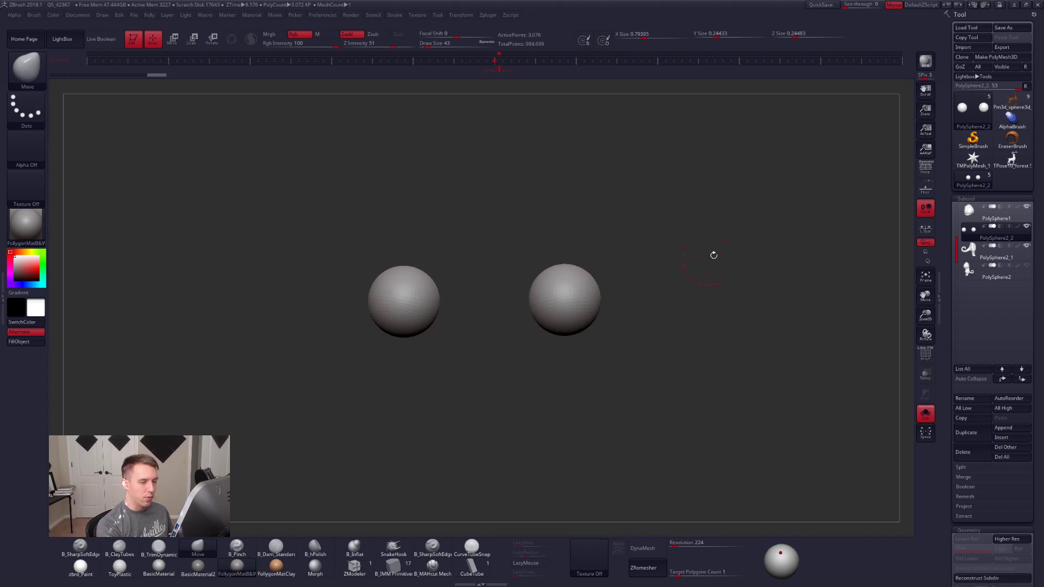
pyautogui.moveTo(713, 310); pyautogui.dragTo(792, 256)
pyautogui.keyDown('ctrl'); pyautogui.keyDown('shift'); pyautogui.click(811, 415); pyautogui.keyUp('shift'); pyautogui.keyUp('ctrl')
# Step: Compare the detailed PolySphere2 figure with the new head, eye and body subtools from the front
pyautogui.keyDown('alt'); pyautogui.moveTo(812, 414); pyautogui.dragTo(742, 420); pyautogui.keyUp('alt')
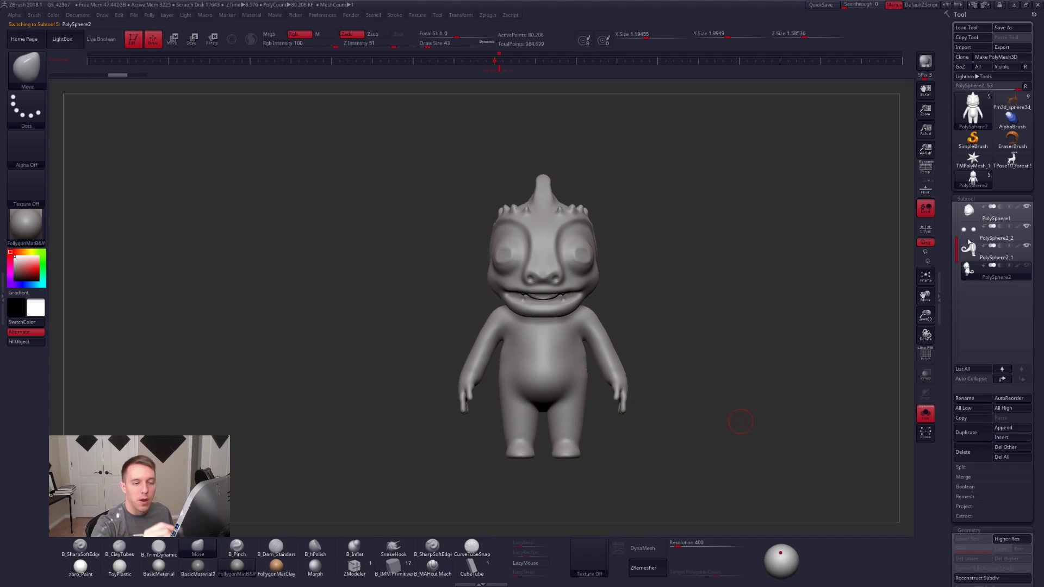
pyautogui.click(970, 215)
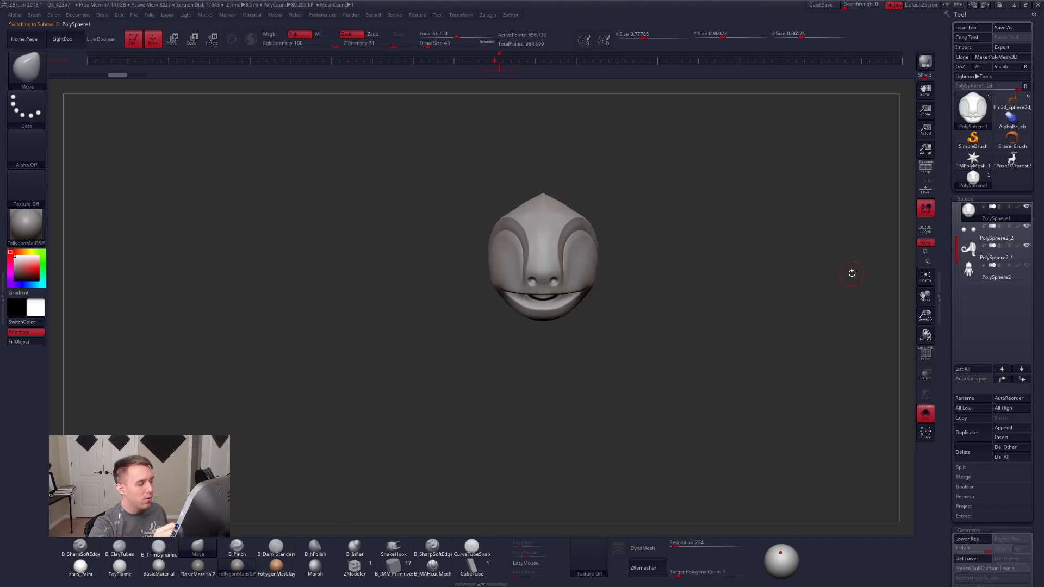
pyautogui.click(979, 233)
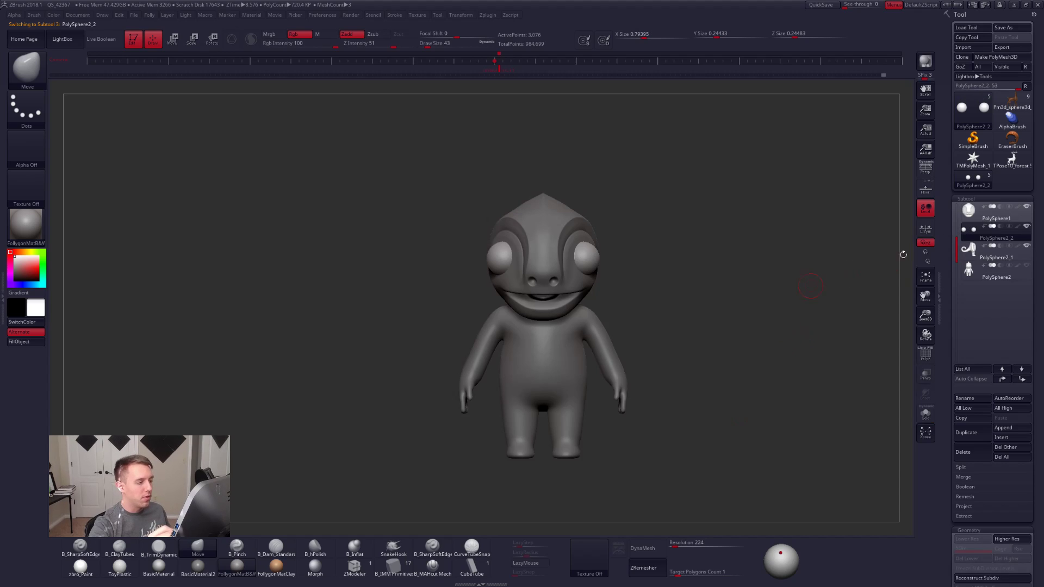
pyautogui.click(969, 249)
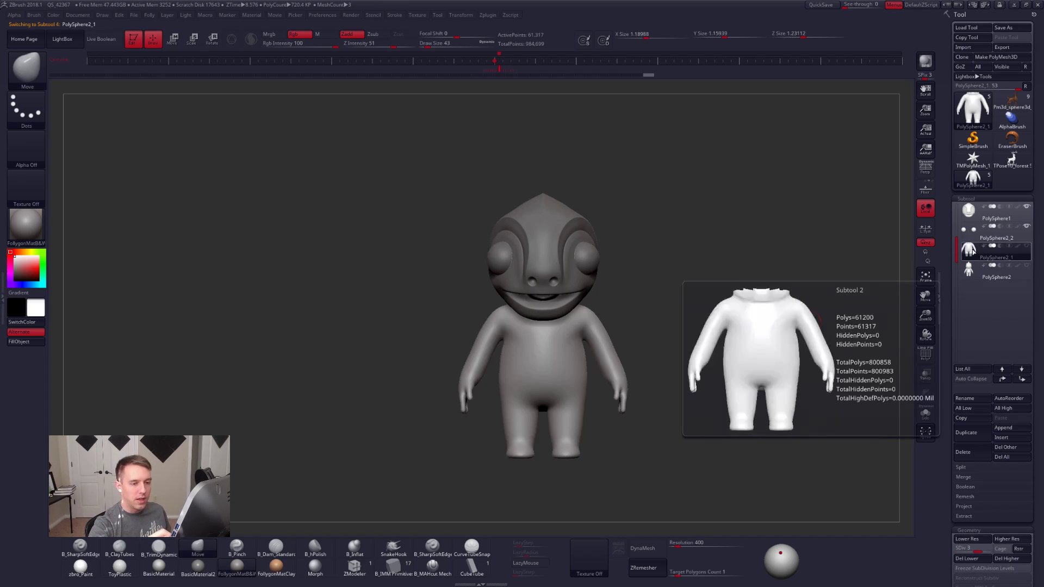
pyautogui.click(969, 213)
pyautogui.hotkey('alt', 'shift', 's')
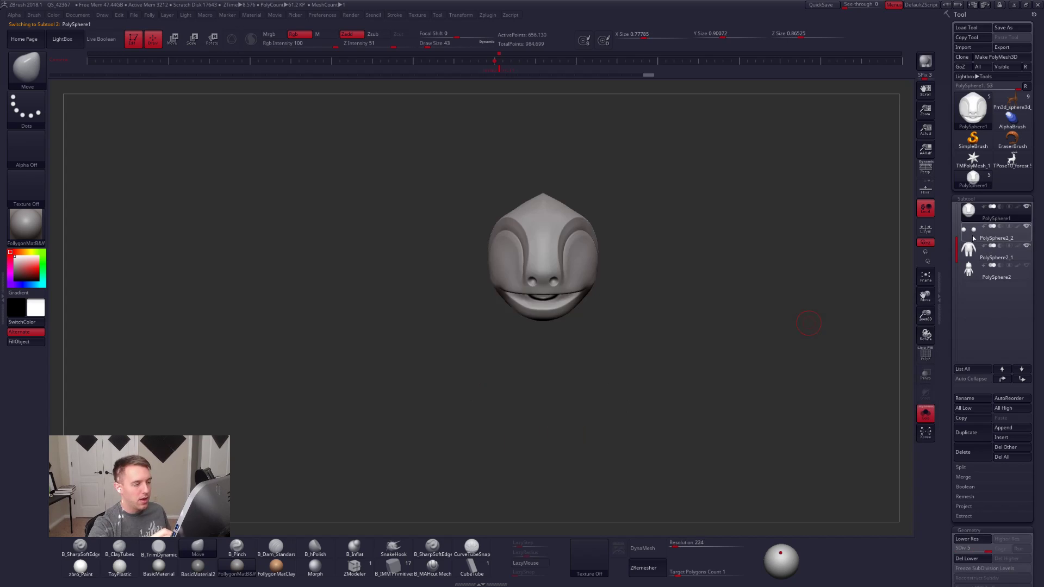
# Step: Display the eyes together with the head and body, then enlarge both spheres with Transpose Scale and local symmetry enabled
pyautogui.click(969, 231)
pyautogui.click(926, 413)
pyautogui.moveTo(589, 242)
pyautogui.keyDown('ctrl'); pyautogui.mouseDown(button='right')
pyautogui.moveTo(599, 296)
pyautogui.moveTo(556, 321)
pyautogui.mouseUp(button='right'); pyautogui.keyUp('ctrl')
pyautogui.press('space')
pyautogui.moveTo(585, 281); pyautogui.dragTo(590, 280)
pyautogui.moveTo(590, 280); pyautogui.dragTo(691, 277, button='right')
pyautogui.click(923, 235)
pyautogui.press('e')
pyautogui.moveTo(621, 260)
pyautogui.mouseDown()
pyautogui.moveTo(680, 246)
pyautogui.moveTo(670, 255)
pyautogui.moveTo(680, 270)
pyautogui.moveTo(641, 257)
pyautogui.moveTo(697, 244)
pyautogui.mouseUp()
pyautogui.press('w')
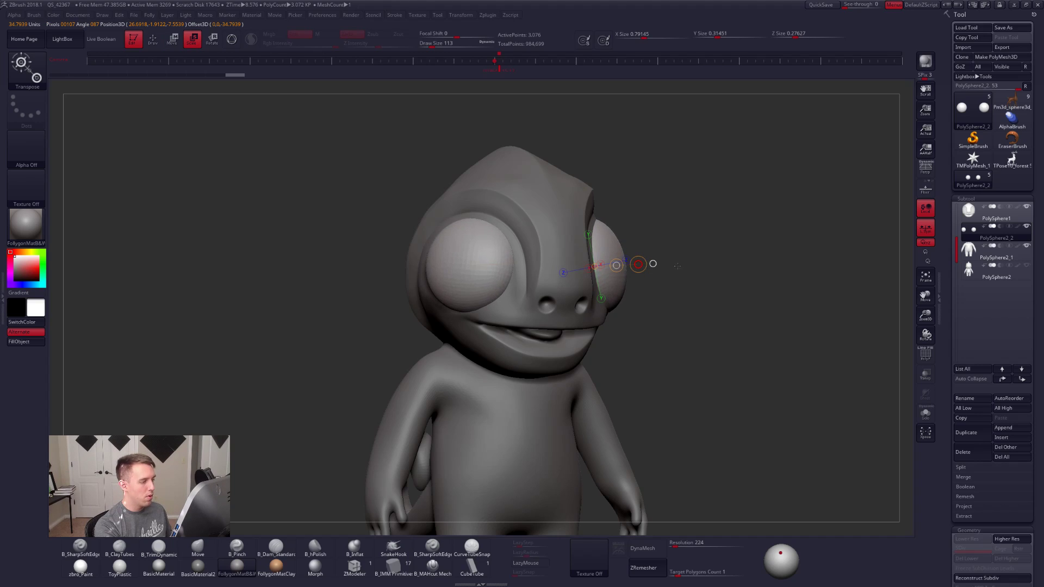
# Step: Enlarge the eye spheres further and seat them in the sockets with Transpose Move
pyautogui.keyDown('shift'); pyautogui.moveTo(679, 267); pyautogui.dragTo(618, 266); pyautogui.keyUp('shift')
pyautogui.press('w')
pyautogui.moveTo(613, 292); pyautogui.dragTo(646, 287, button='right')
pyautogui.moveTo(642, 256); pyautogui.dragTo(637, 256)
pyautogui.moveTo(635, 272); pyautogui.dragTo(595, 277, button='right')
pyautogui.keyDown('shift'); pyautogui.moveTo(620, 280); pyautogui.dragTo(646, 279); pyautogui.keyUp('shift')
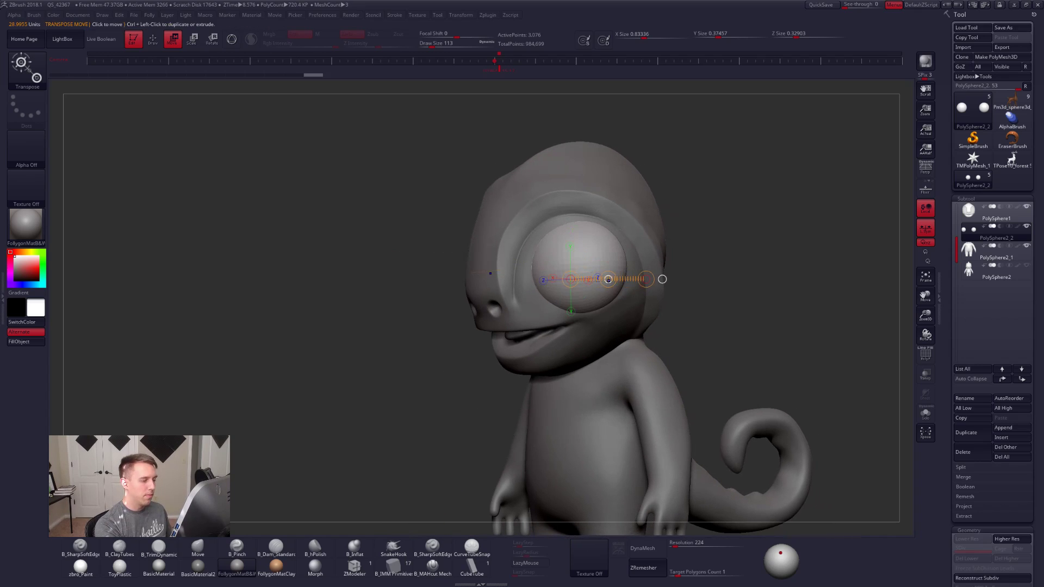
pyautogui.press('q')
# Step: Isolate the PolySphere1 head and trim the eye mound along the inner side of the ridge with B_TrimDynamic at draw size 33
pyautogui.click(997, 213)
pyautogui.hotkey('alt', 's')
pyautogui.press('space')
pyautogui.moveTo(571, 265); pyautogui.dragTo(562, 261)
pyautogui.moveTo(563, 261); pyautogui.dragTo(571, 331, button='right')
pyautogui.hotkey('alt', 's')
pyautogui.hotkey('alt', 's')
pyautogui.keyDown('ctrl'); pyautogui.moveTo(571, 332); pyautogui.dragTo(593, 321, button='right'); pyautogui.keyUp('ctrl')
pyautogui.press('b')
pyautogui.press('t')
pyautogui.press('d')
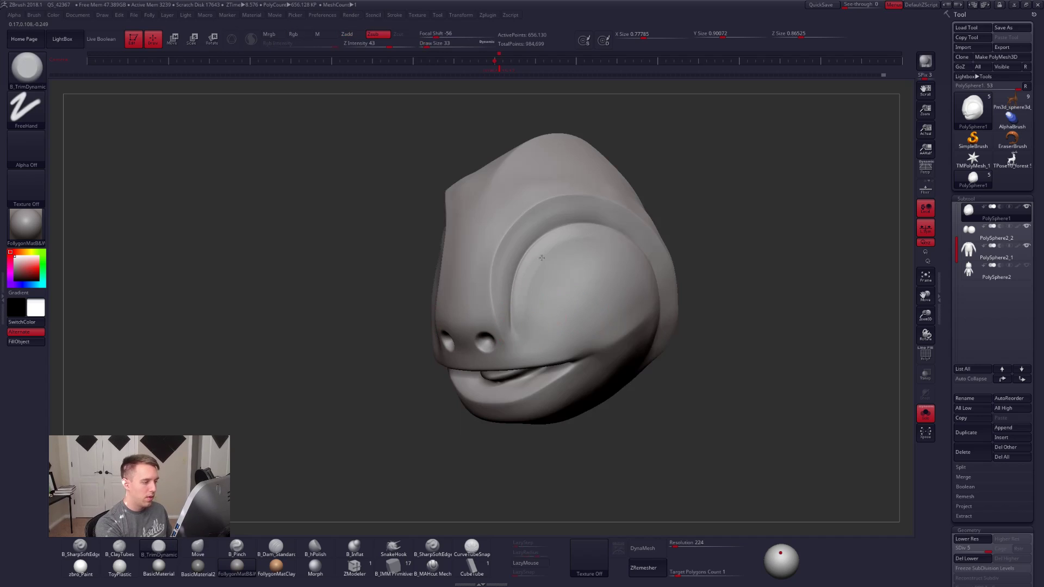
pyautogui.press('shift')
pyautogui.moveTo(527, 313); pyautogui.dragTo(536, 303, button='right')
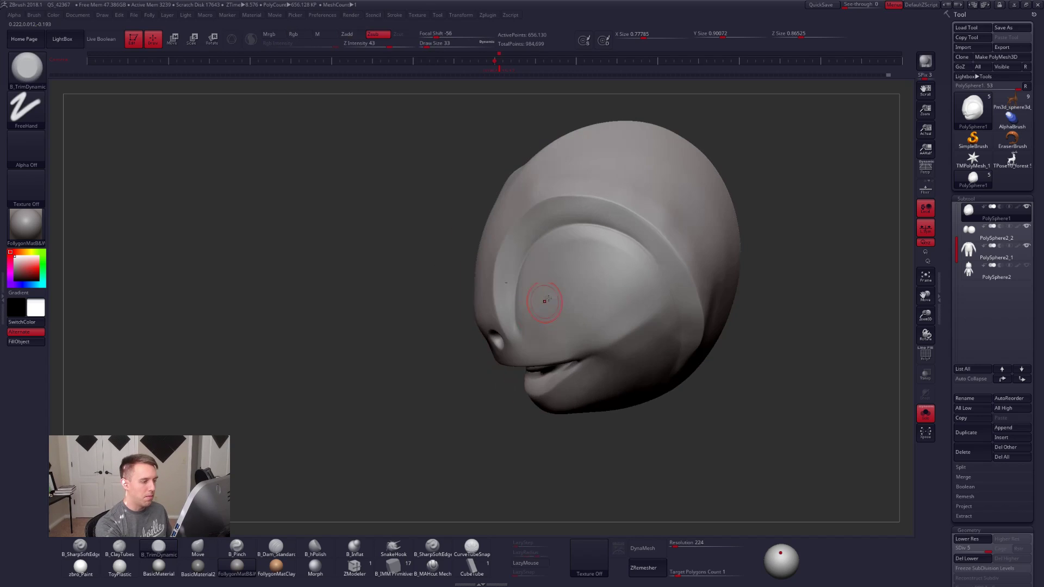
# Step: Drop the head to subdivision level 3 and flatten the middle of the eye mound with B_TrimDynamic
pyautogui.hotkey('shift', 'd')
pyautogui.hotkey('shift', 'd')
pyautogui.press(']')
pyautogui.moveTo(610, 314); pyautogui.dragTo(615, 312, button='right')
pyautogui.press('b')
pyautogui.press('c')
pyautogui.press('t')
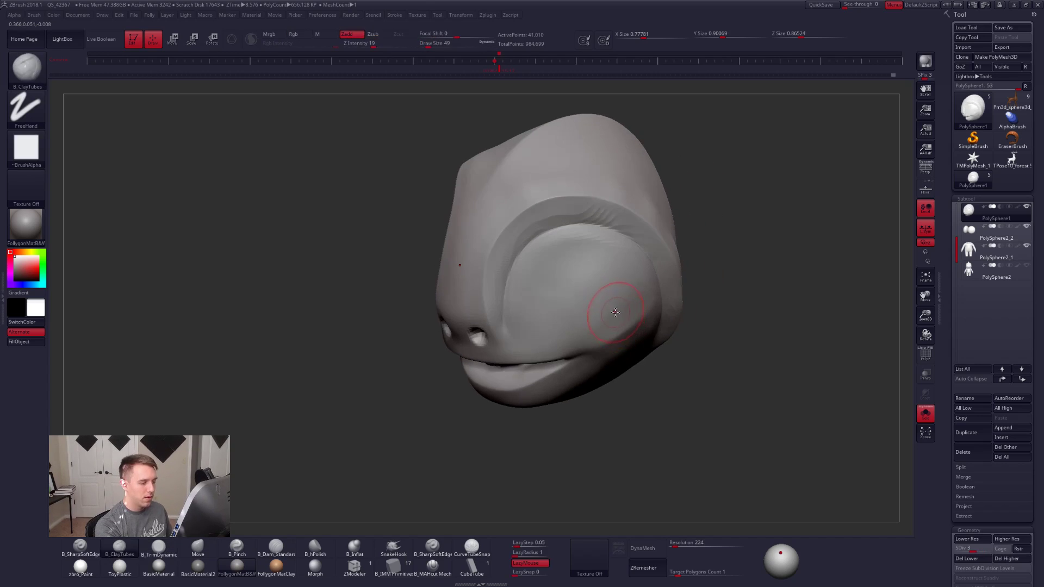
pyautogui.press('b')
pyautogui.press('t')
pyautogui.press('d')
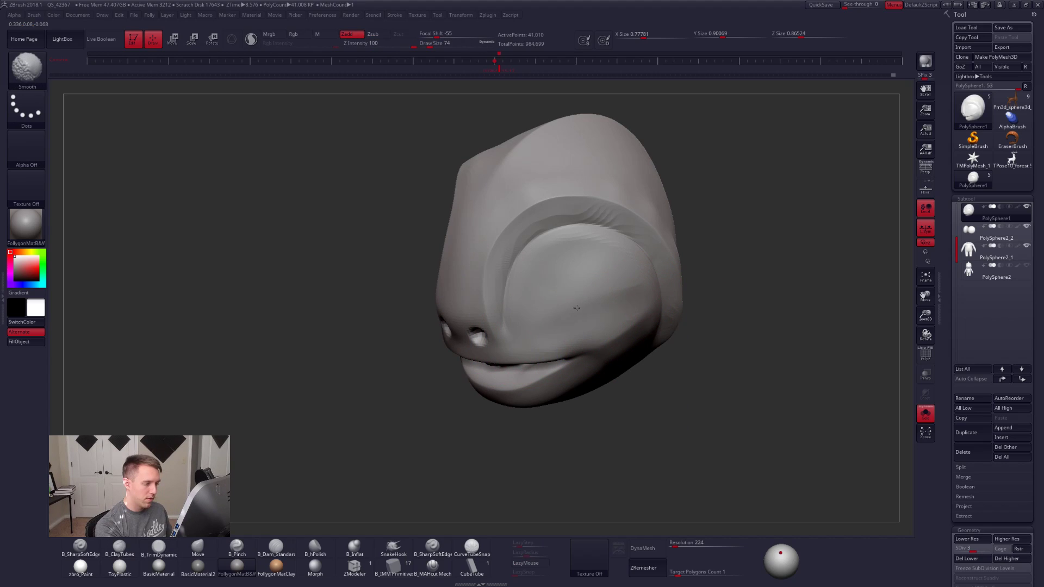
pyautogui.press('[')
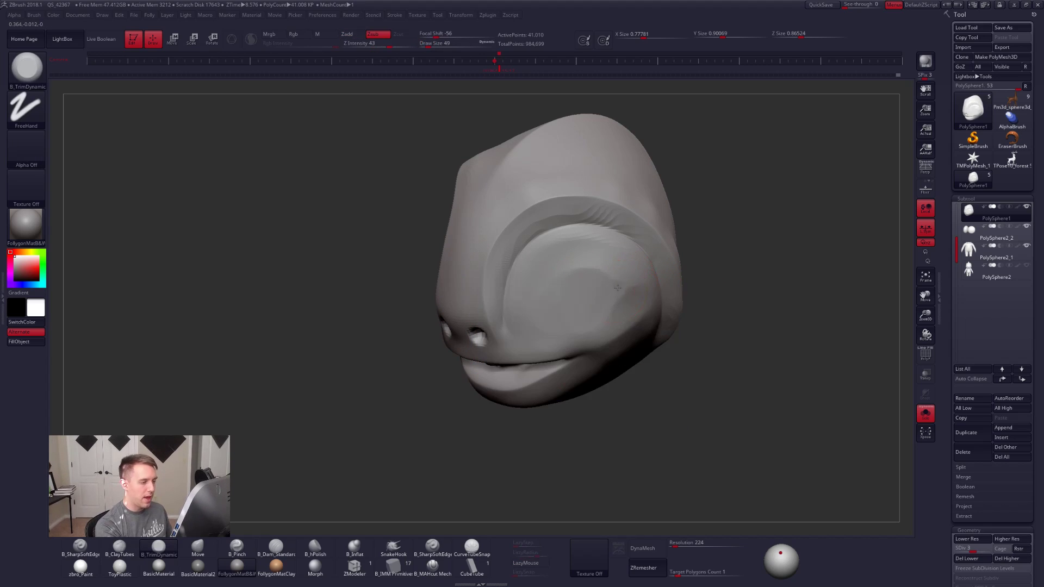
# Step: Smooth the trimmed surface of the eye mound at subdivision levels 2 and 3
pyautogui.hotkey('shift', 'd')
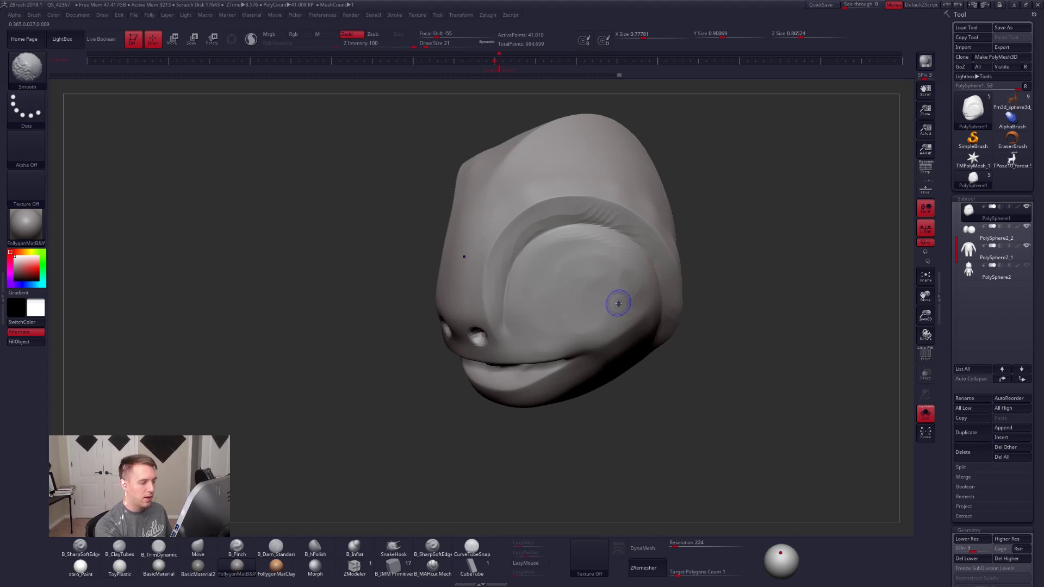
pyautogui.keyDown('shift'); pyautogui.moveTo(596, 295); pyautogui.dragTo(627, 289); pyautogui.keyUp('shift')
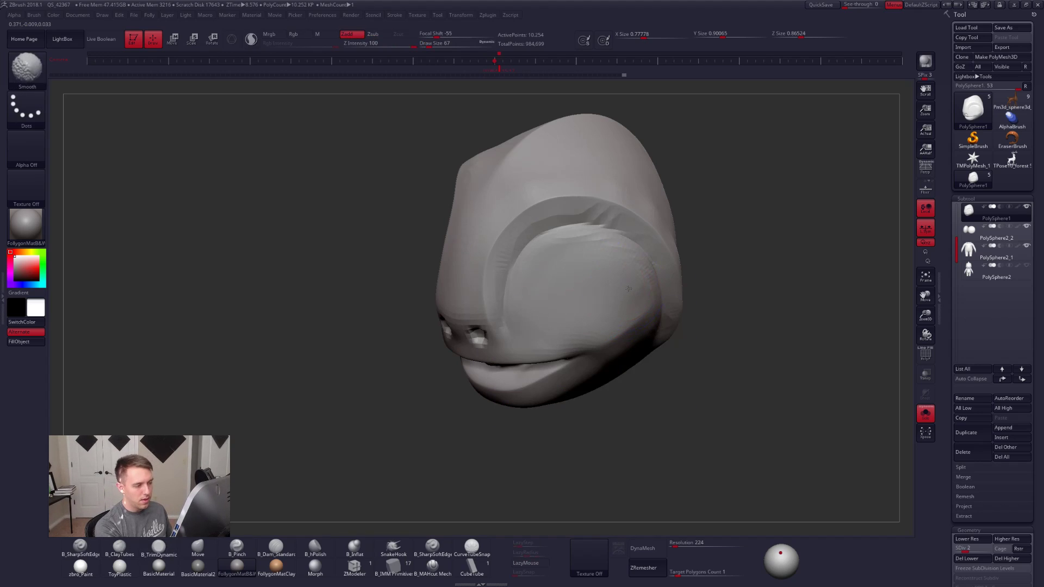
pyautogui.press('d')
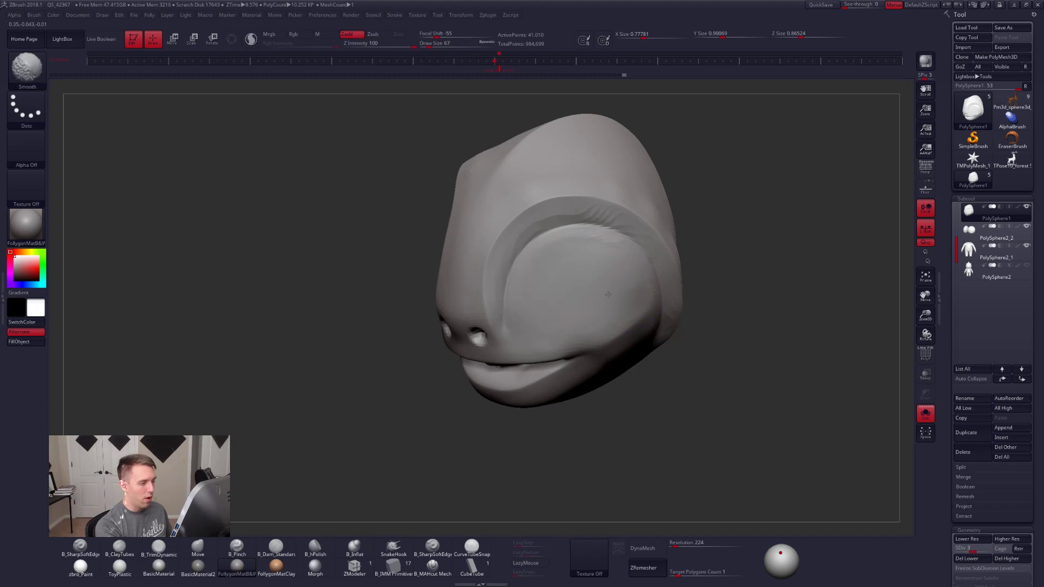
pyautogui.keyDown('shift'); pyautogui.moveTo(573, 257); pyautogui.dragTo(575, 266); pyautogui.keyUp('shift')
# Step: Check the eye mound against the eyeball and body, then isolate the head and smooth the mound further
pyautogui.hotkey('alt', 's')
pyautogui.moveTo(579, 297)
pyautogui.mouseDown(button='right')
pyautogui.moveTo(611, 297)
pyautogui.moveTo(605, 313)
pyautogui.mouseUp(button='right')
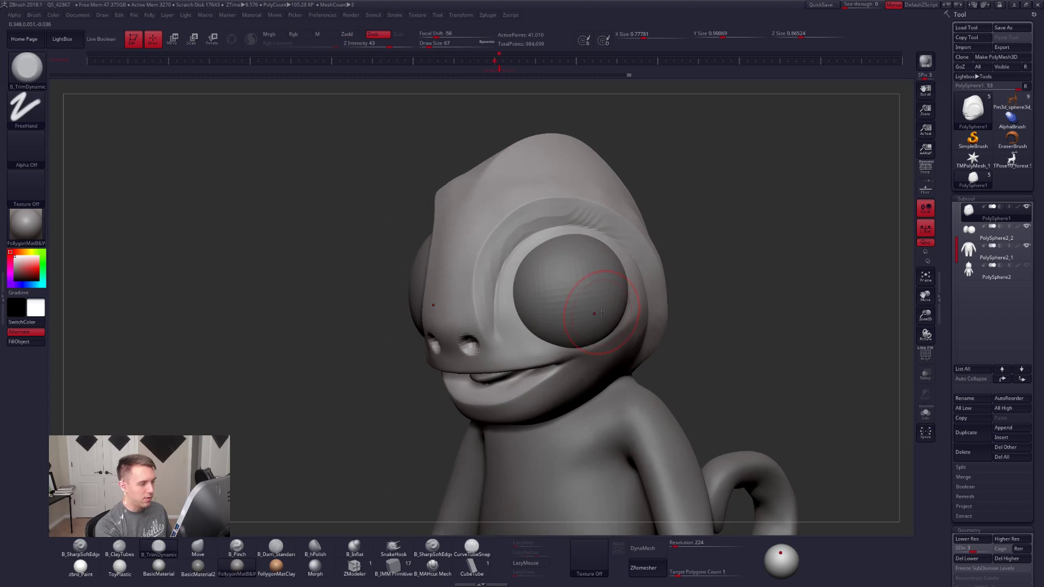
pyautogui.hotkey('alt', 's')
pyautogui.keyDown('shift'); pyautogui.moveTo(550, 299); pyautogui.dragTo(546, 284); pyautogui.keyUp('shift')
pyautogui.press('d')
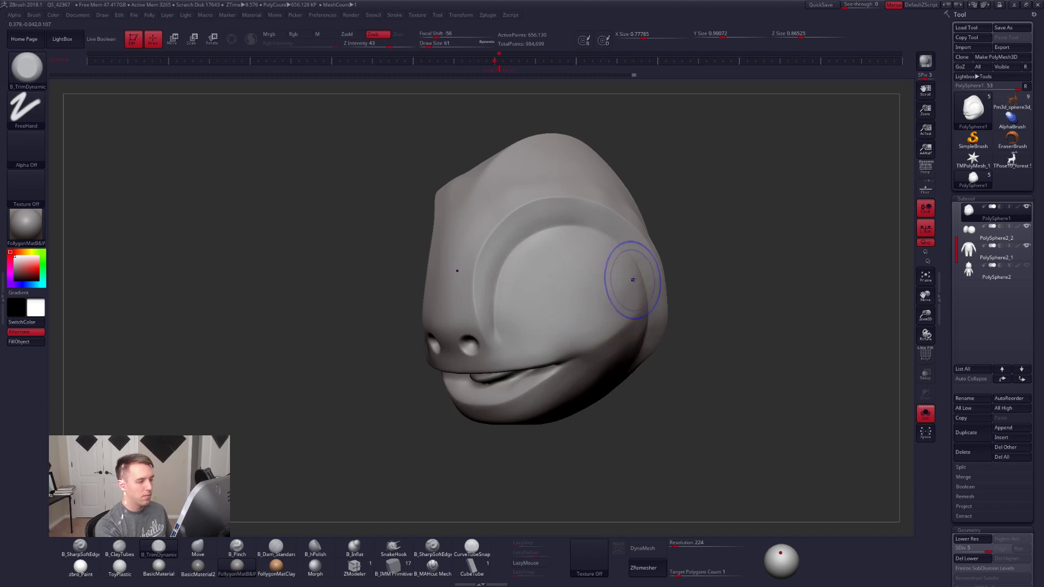
pyautogui.moveTo(607, 251); pyautogui.dragTo(576, 299, button='right')
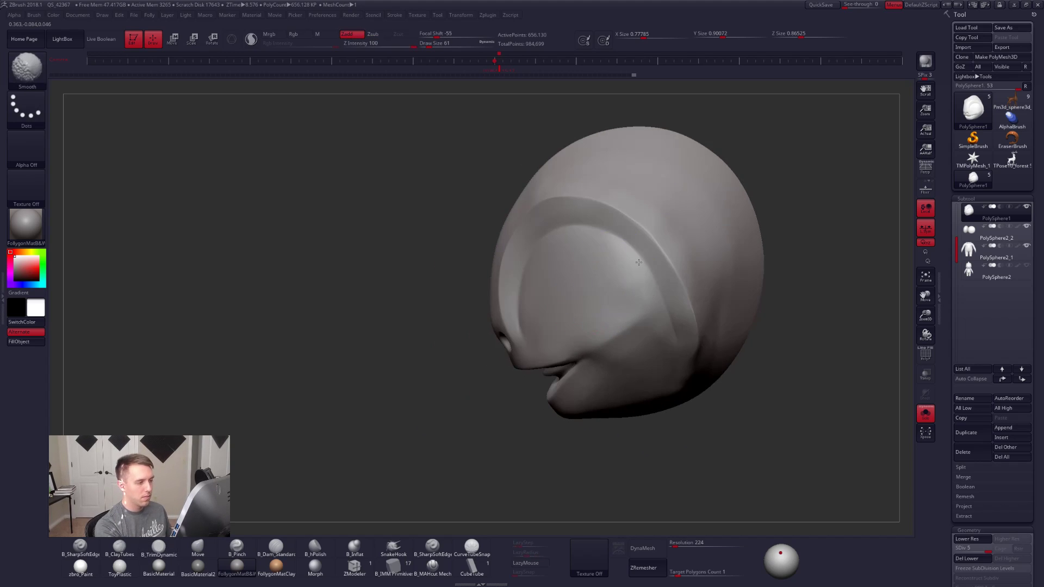
# Step: Adjust the head's side shape with the Move brush at subdivision level 2, then return the isolated head to level 5
pyautogui.hotkey('shift', 'd')
pyautogui.hotkey('shift', 'd')
pyautogui.hotkey('shift', 'd')
pyautogui.press('b')
pyautogui.press('m')
pyautogui.press('v')
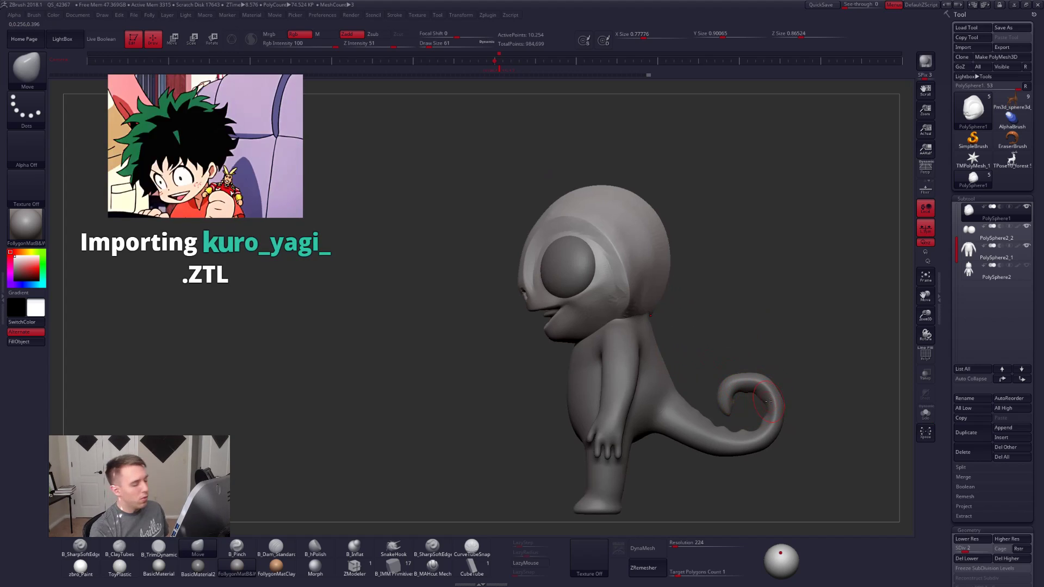
pyautogui.press('d')
pyautogui.press('d')
pyautogui.press('d')
pyautogui.hotkey('alt', 's')
pyautogui.keyDown('ctrl'); pyautogui.moveTo(613, 269); pyautogui.dragTo(624, 294, button='right'); pyautogui.keyUp('ctrl')
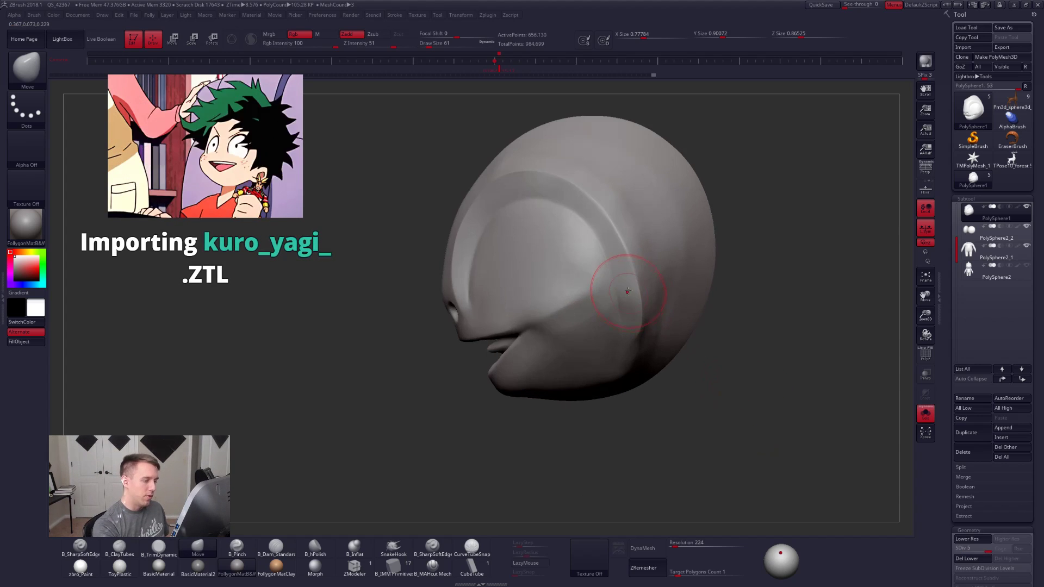
# Step: Trim the cheek and the lower rear part of the eye ridge with B_TrimDynamic at draw size 43
pyautogui.press('space')
pyautogui.moveTo(629, 288); pyautogui.dragTo(626, 287)
pyautogui.moveTo(604, 296)
pyautogui.mouseDown(button='right')
pyautogui.moveTo(571, 345)
pyautogui.moveTo(592, 341)
pyautogui.moveTo(567, 354)
pyautogui.mouseUp(button='right')
pyautogui.press('space')
pyautogui.press('3')
pyautogui.press('space')
pyautogui.moveTo(625, 327); pyautogui.dragTo(629, 326)
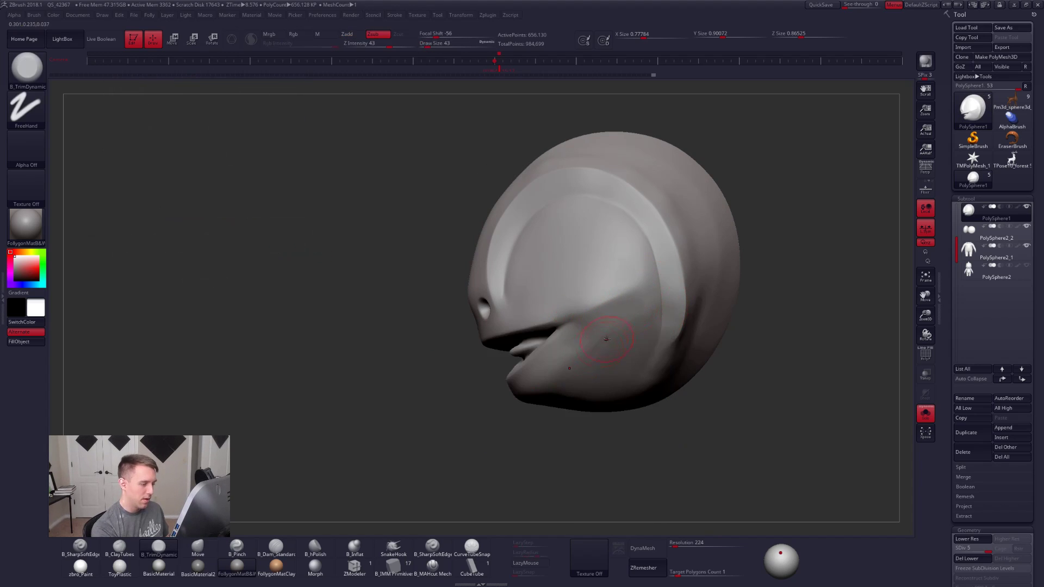
# Step: Rework the lower rear end of the eye ridge at subdivision level 3, finishing with B_TrimDynamic
pyautogui.hotkey('shift', 'd')
pyautogui.hotkey('shift', 'd')
pyautogui.moveTo(597, 347)
pyautogui.mouseDown(button='right')
pyautogui.moveTo(586, 352)
pyautogui.moveTo(607, 328)
pyautogui.moveTo(599, 308)
pyautogui.moveTo(634, 312)
pyautogui.mouseUp(button='right')
pyautogui.press('2')
pyautogui.press('shift')
pyautogui.press('space')
pyautogui.moveTo(661, 297)
pyautogui.mouseDown()
pyautogui.moveTo(644, 303)
pyautogui.moveTo(667, 337)
pyautogui.moveTo(642, 350)
pyautogui.mouseUp()
pyautogui.press('3')
pyautogui.press('space')
pyautogui.moveTo(642, 350); pyautogui.dragTo(665, 352, button='right')
pyautogui.rightClick(664, 353)
# Step: Pull the sides of the head slightly outward from the rear view and lower the subdivision level again
pyautogui.press('d')
pyautogui.press('d')
pyautogui.moveTo(693, 296)
pyautogui.mouseDown(button='right')
pyautogui.moveTo(707, 292)
pyautogui.moveTo(694, 268)
pyautogui.moveTo(671, 284)
pyautogui.mouseUp(button='right')
pyautogui.press('4')
pyautogui.moveTo(665, 266); pyautogui.dragTo(659, 268)
pyautogui.hotkey('shift', 'd')
pyautogui.hotkey('shift', 'd')
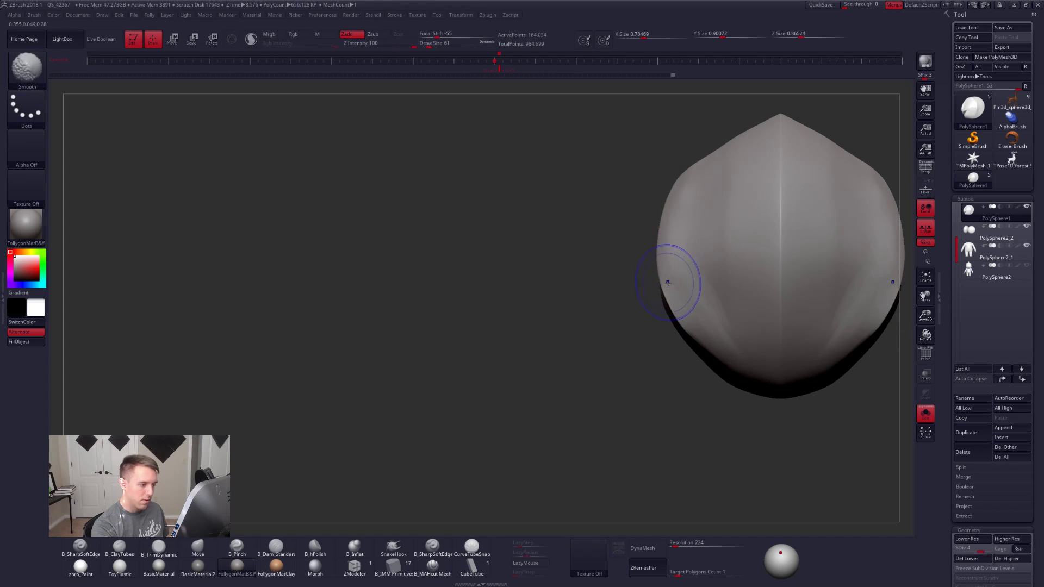
# Step: Display the head with the eyes and body, smooth its side, and isolate it again
pyautogui.moveTo(674, 290)
pyautogui.keyDown('ctrl'); pyautogui.mouseDown(button='right')
pyautogui.moveTo(654, 274)
pyautogui.moveTo(579, 295)
pyautogui.moveTo(650, 286)
pyautogui.moveTo(670, 270)
pyautogui.mouseUp(button='right'); pyautogui.keyUp('ctrl')
pyautogui.hotkey('alt', 's')
pyautogui.keyDown('shift'); pyautogui.moveTo(631, 251); pyautogui.dragTo(607, 253); pyautogui.keyUp('shift')
pyautogui.moveTo(606, 254)
pyautogui.mouseDown(button='right')
pyautogui.moveTo(610, 222)
pyautogui.moveTo(613, 328)
pyautogui.moveTo(636, 360)
pyautogui.moveTo(626, 356)
pyautogui.mouseUp(button='right')
pyautogui.hotkey('alt', 's')
# Step: Lasso-mask along the rear edge of the eye ridge and trim the neighboring surface at subdivision level 3
pyautogui.press('ctrl')
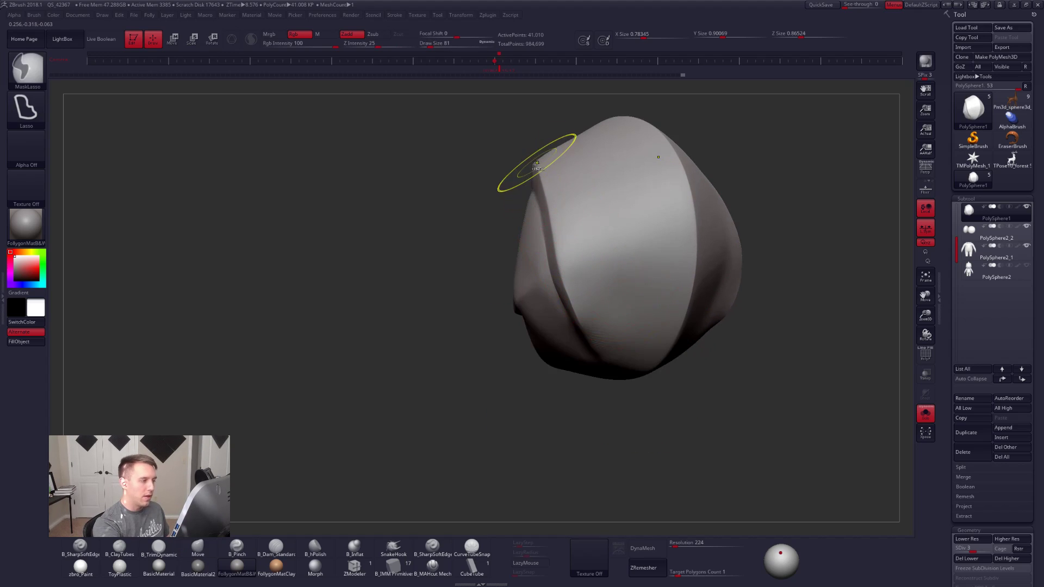
pyautogui.keyDown('ctrl'); pyautogui.moveTo(585, 331); pyautogui.dragTo(605, 370); pyautogui.keyUp('ctrl')
pyautogui.keyDown('ctrl'); pyautogui.moveTo(524, 380); pyautogui.dragTo(517, 351); pyautogui.keyUp('ctrl')
pyautogui.press('space')
pyautogui.moveTo(561, 263); pyautogui.dragTo(564, 285)
pyautogui.press('space')
pyautogui.press('3')
pyautogui.moveTo(566, 286); pyautogui.dragTo(561, 239, button='right')
pyautogui.moveTo(551, 224); pyautogui.dragTo(554, 248)
pyautogui.moveTo(597, 362); pyautogui.dragTo(597, 363)
pyautogui.moveTo(597, 362); pyautogui.dragTo(571, 300, button='right')
pyautogui.moveTo(652, 415); pyautogui.dragTo(656, 420)
# Step: Lasso-mask the eye mound and cheek area inside the eye ridge from the side
pyautogui.moveTo(656, 420)
pyautogui.mouseDown(button='right')
pyautogui.moveTo(638, 427)
pyautogui.moveTo(671, 413)
pyautogui.moveTo(854, 412)
pyautogui.moveTo(805, 405)
pyautogui.mouseUp(button='right')
pyautogui.hotkey('shift', 's')
pyautogui.hotkey('shift', 's')
pyautogui.keyDown('ctrl'); pyautogui.moveTo(640, 346); pyautogui.dragTo(571, 261, button='right'); pyautogui.keyUp('ctrl')
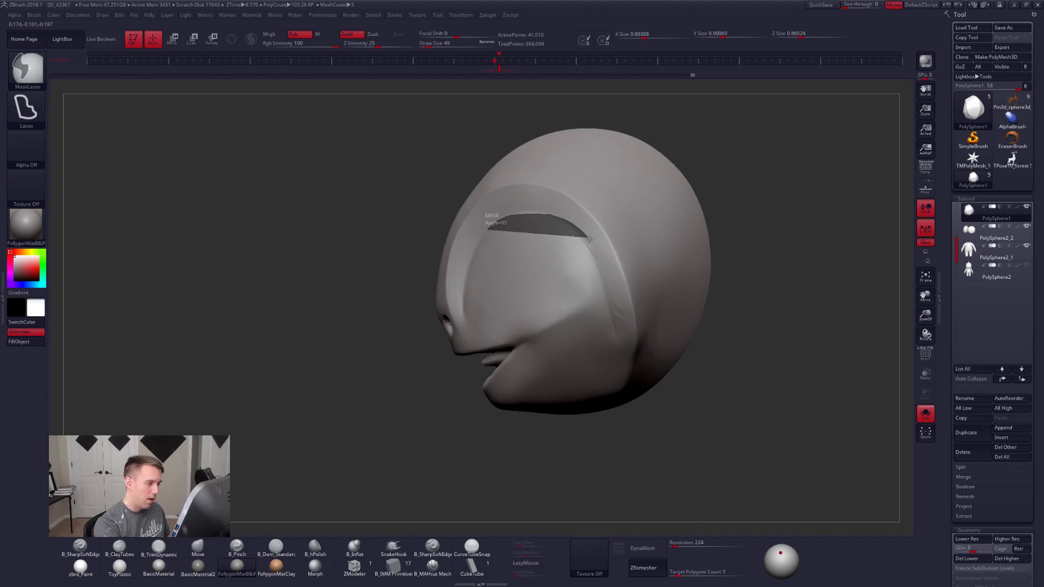
pyautogui.keyDown('ctrl'); pyautogui.moveTo(588, 238); pyautogui.dragTo(614, 295); pyautogui.keyUp('ctrl')
pyautogui.moveTo(623, 356)
pyautogui.keyDown('ctrl'); pyautogui.mouseDown()
pyautogui.moveTo(611, 459)
pyautogui.moveTo(567, 452)
pyautogui.mouseUp(); pyautogui.keyUp('ctrl')
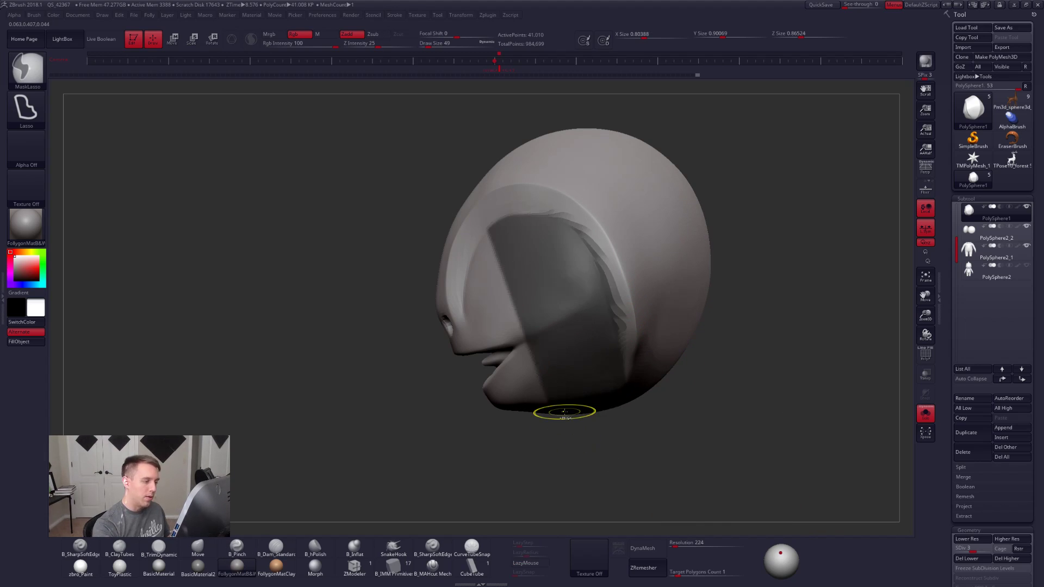
pyautogui.keyDown('ctrl'); pyautogui.click(627, 328); pyautogui.keyUp('ctrl')
pyautogui.keyDown('ctrl'); pyautogui.click(674, 405); pyautogui.keyUp('ctrl')
pyautogui.keyDown('ctrl'); pyautogui.click(668, 405); pyautogui.keyUp('ctrl')
# Step: Widen the unmasked sides of the head with the Move brush at subdivision level 1 and draw size 239
pyautogui.keyDown('shift'); pyautogui.moveTo(667, 406); pyautogui.dragTo(630, 338); pyautogui.keyUp('shift')
pyautogui.hotkey('shift', 'd')
pyautogui.hotkey('shift', 'd')
pyautogui.press('b')
pyautogui.press('m')
pyautogui.press('v')
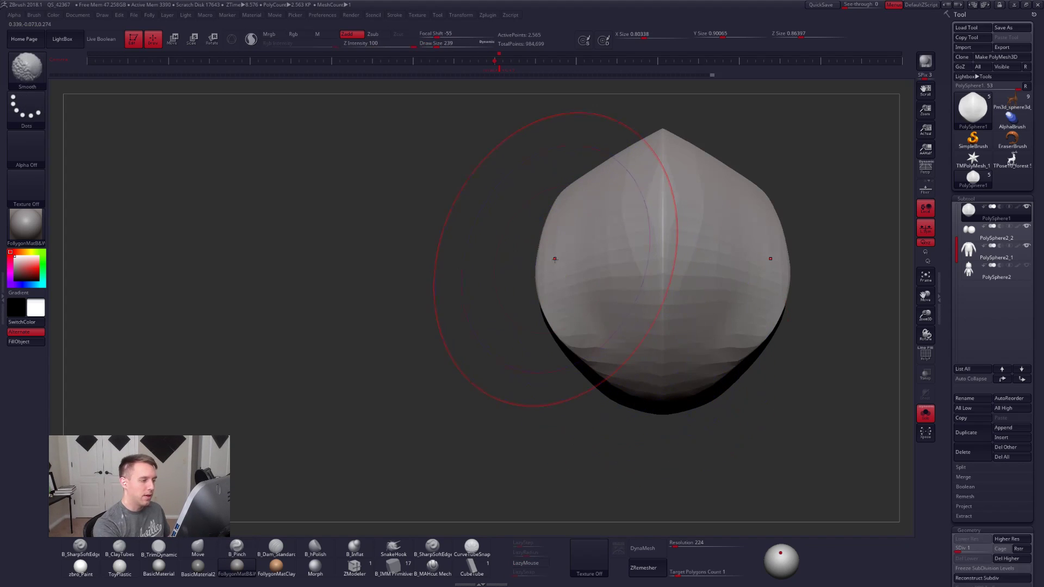
pyautogui.moveTo(548, 262); pyautogui.dragTo(642, 274)
# Step: Push the outer edges of the eye ridges and cheeks into shape from the front, starting with Move at draw size 130
pyautogui.press('space')
pyautogui.click(614, 268)
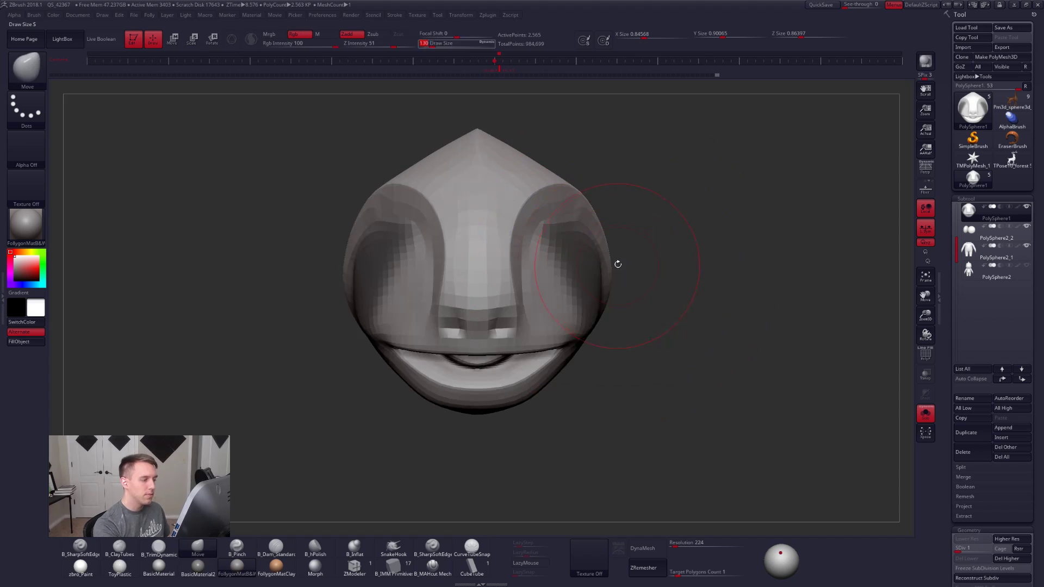
pyautogui.hotkey('alt', 'shift', 's')
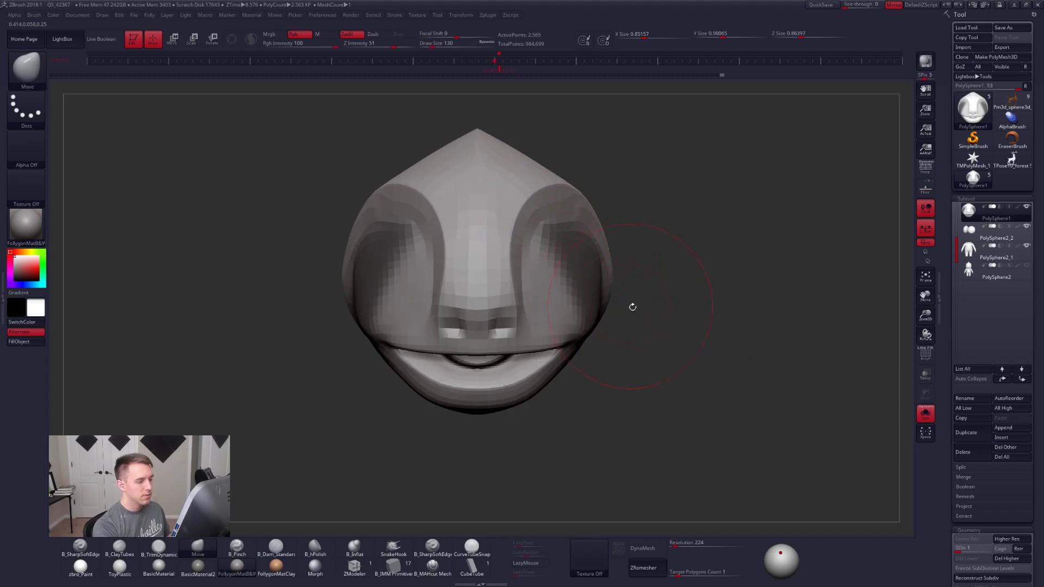
pyautogui.press('space')
pyautogui.moveTo(618, 298)
pyautogui.mouseDown()
pyautogui.moveTo(607, 310)
pyautogui.moveTo(622, 315)
pyautogui.moveTo(611, 331)
pyautogui.moveTo(556, 345)
pyautogui.mouseUp()
pyautogui.hotkey('alt', 'shift', 's')
pyautogui.press('space')
pyautogui.click(631, 321)
pyautogui.press('space')
pyautogui.click(626, 351)
pyautogui.moveTo(636, 339); pyautogui.dragTo(696, 328)
# Step: Return the head to subdivision level 5 and clear the mask from the eye mounds
pyautogui.press('d')
pyautogui.press('d')
pyautogui.press('d')
pyautogui.press('d')
pyautogui.moveTo(733, 398)
pyautogui.mouseDown()
pyautogui.moveTo(762, 401)
pyautogui.moveTo(768, 384)
pyautogui.moveTo(772, 419)
pyautogui.mouseUp()
pyautogui.press('space')
pyautogui.click(751, 381)
pyautogui.hotkey('alt', 'shift', 's')
# Step: Pinch the crease along the eye ridge's inner rear edge with B_Pinch at draw size 33, smoothing its lower end
pyautogui.press('b')
pyautogui.press('p')
pyautogui.press('i')
pyautogui.press('space')
pyautogui.click(591, 276)
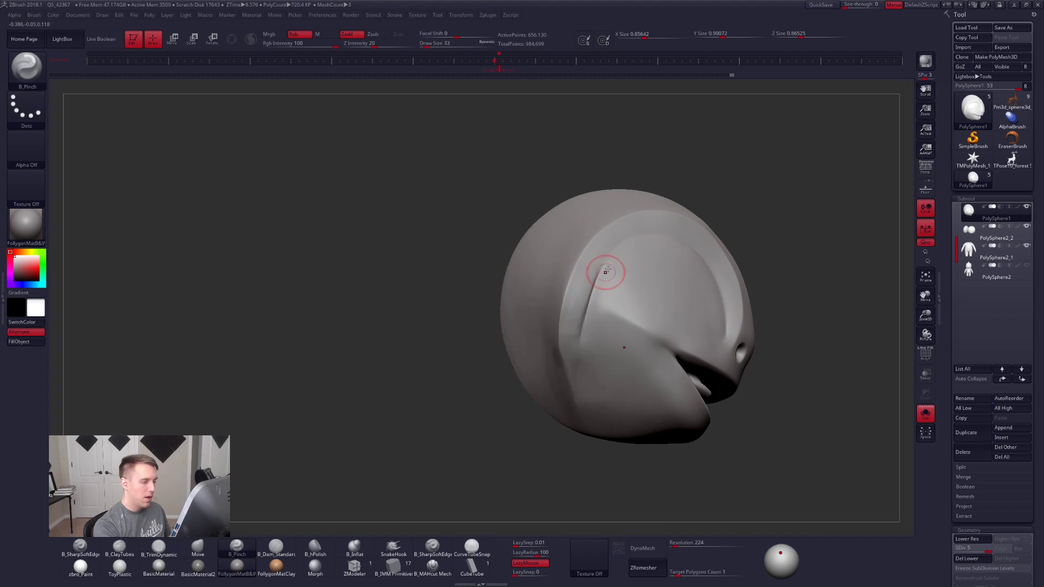
pyautogui.moveTo(582, 413); pyautogui.dragTo(583, 427)
pyautogui.moveTo(555, 478); pyautogui.dragTo(590, 448)
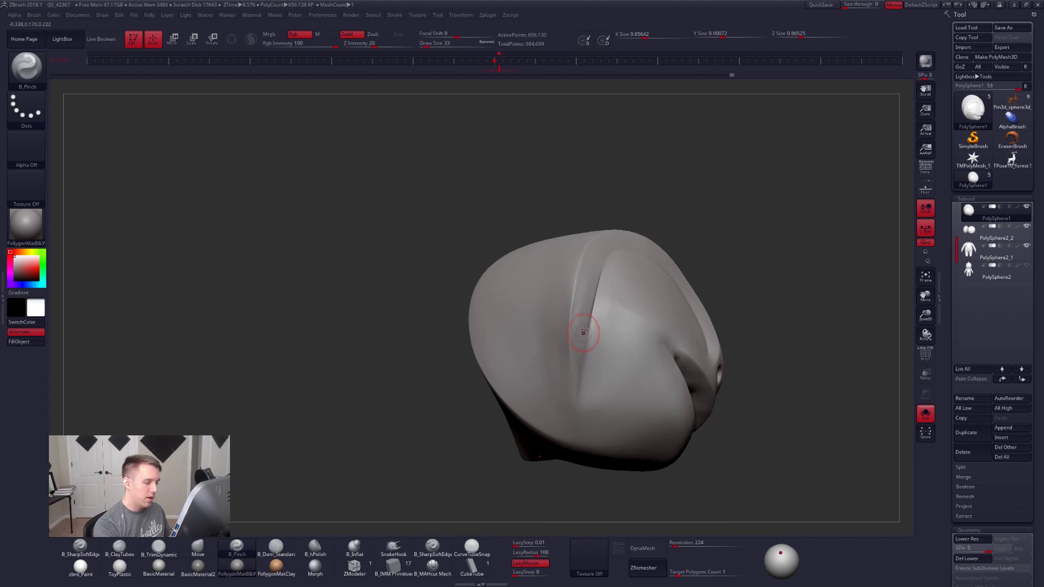
pyautogui.keyDown('shift'); pyautogui.moveTo(580, 336); pyautogui.dragTo(575, 370); pyautogui.keyUp('shift')
pyautogui.keyDown('shift'); pyautogui.moveTo(577, 327); pyautogui.dragTo(576, 359); pyautogui.keyUp('shift')
pyautogui.press('space')
pyautogui.click(586, 333)
# Step: Reshape the skull profile with the Move brush at subdivision level 1 and draw size 227, with eyes and body displayed
pyautogui.moveTo(723, 468)
pyautogui.mouseDown()
pyautogui.moveTo(731, 435)
pyautogui.moveTo(683, 403)
pyautogui.moveTo(686, 394)
pyautogui.mouseUp()
pyautogui.keyDown('alt'); pyautogui.moveTo(736, 406); pyautogui.dragTo(702, 360); pyautogui.keyUp('alt')
pyautogui.press('space')
pyautogui.moveTo(702, 360); pyautogui.dragTo(721, 359)
pyautogui.hotkey('shift', 'd')
pyautogui.hotkey('shift', 'd')
pyautogui.hotkey('shift', 'd')
pyautogui.hotkey('shift', 'd')
pyautogui.press('b')
pyautogui.press('m')
pyautogui.press('v')
pyautogui.press('space')
pyautogui.moveTo(568, 273); pyautogui.dragTo(583, 273)
pyautogui.press('space')
pyautogui.moveTo(653, 271); pyautogui.dragTo(635, 271)
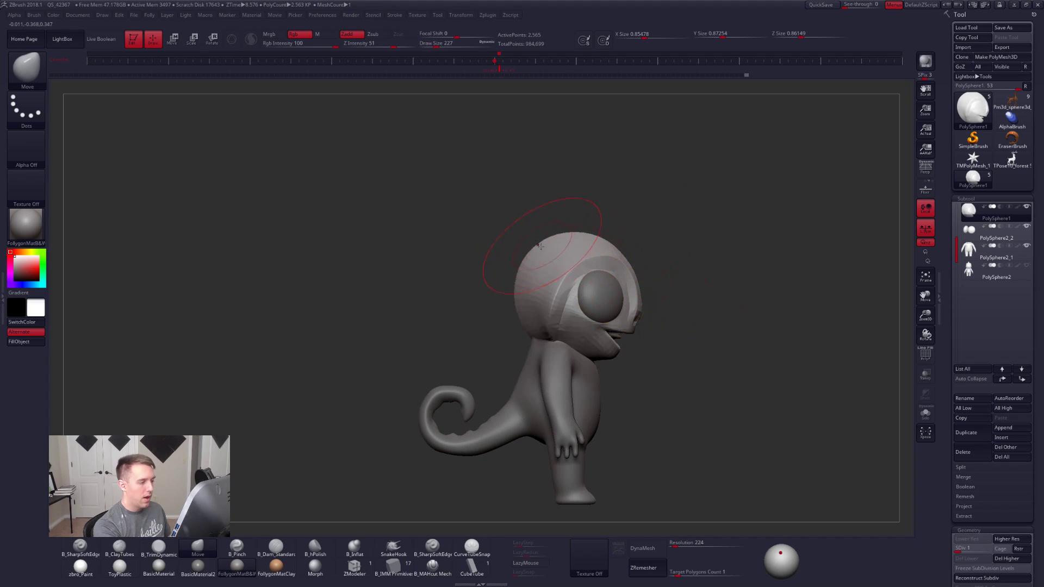
# Step: Move the PolySphere2_1 body directly below the PolySphere1 head in the subtool order
pyautogui.keyDown('alt'); pyautogui.click(526, 369); pyautogui.keyUp('alt')
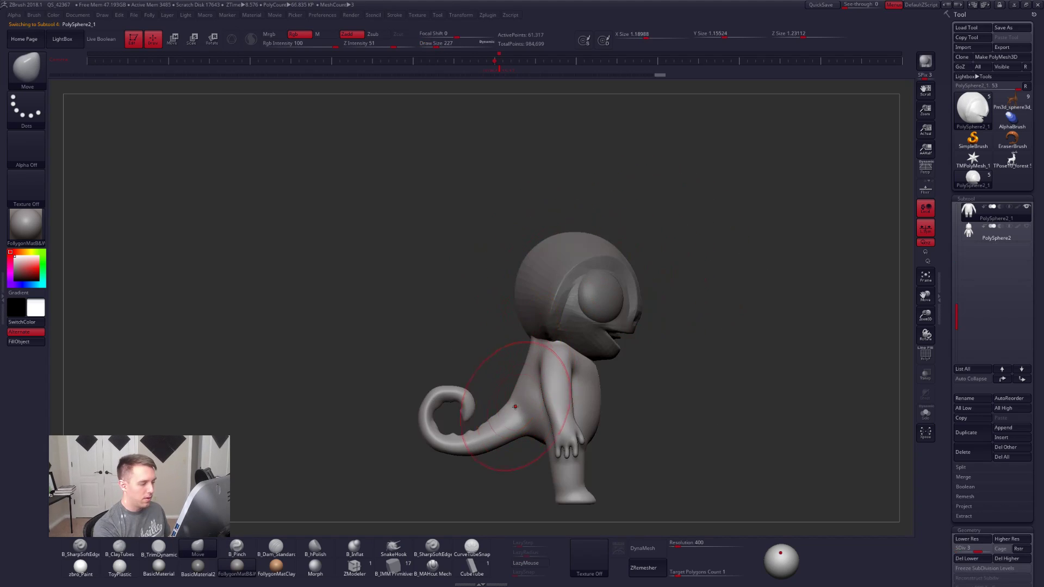
pyautogui.moveTo(565, 362); pyautogui.dragTo(607, 316, button='right')
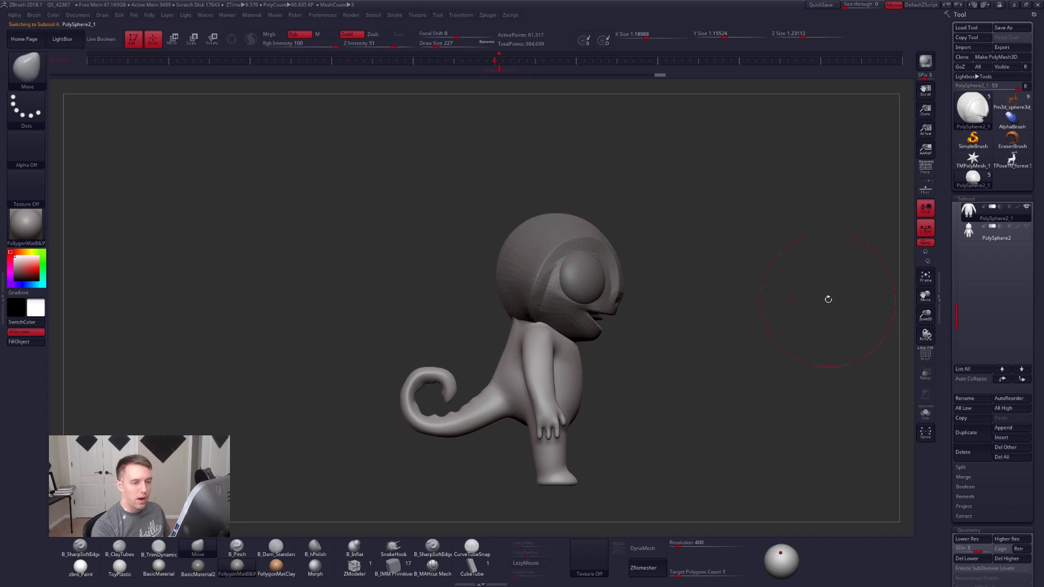
pyautogui.moveTo(959, 293); pyautogui.dragTo(959, 261)
pyautogui.click(995, 212)
pyautogui.moveTo(801, 338); pyautogui.dragTo(754, 406)
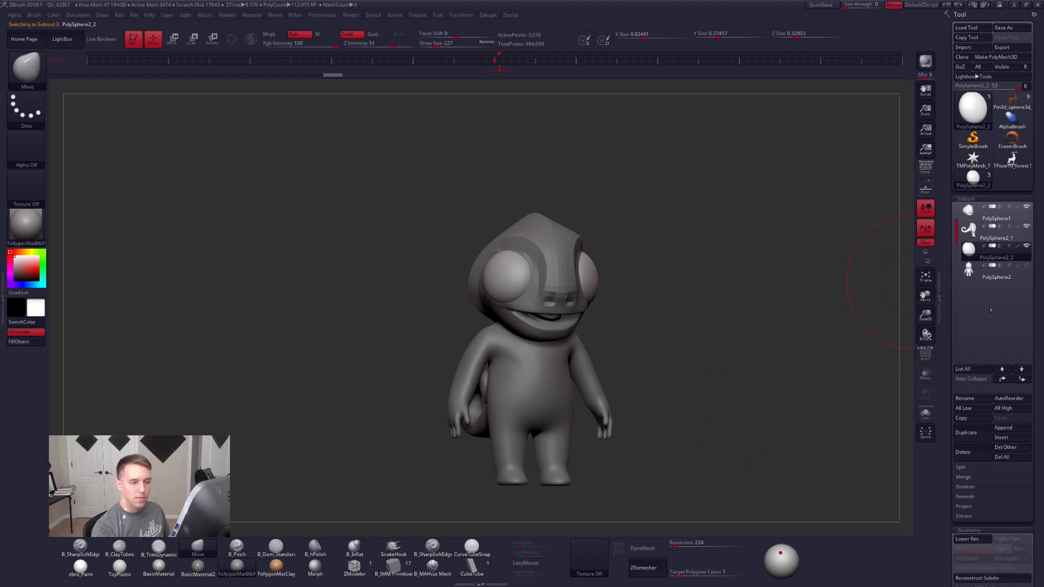
# Step: Select the PolySphere1 head and merge it down with the body subtool
pyautogui.click(971, 217)
pyautogui.press('space')
pyautogui.click(707, 329)
pyautogui.click(701, 330)
pyautogui.press('space')
pyautogui.keyDown('alt'); pyautogui.moveTo(727, 394); pyautogui.dragTo(753, 327, button='right'); pyautogui.keyUp('alt')
# Step: Display the polyframe on the merged figure and hide both arm polygroups
pyautogui.keyDown('ctrl'); pyautogui.moveTo(604, 308); pyautogui.dragTo(605, 331, button='right'); pyautogui.keyUp('ctrl')
pyautogui.press('space')
pyautogui.moveTo(604, 330); pyautogui.dragTo(598, 330)
pyautogui.moveTo(598, 330)
pyautogui.keyDown('alt'); pyautogui.mouseDown(button='right')
pyautogui.moveTo(602, 338)
pyautogui.moveTo(602, 294)
pyautogui.mouseUp(button='right'); pyautogui.keyUp('alt')
pyautogui.moveTo(603, 295)
pyautogui.keyDown('ctrl'); pyautogui.mouseDown()
pyautogui.moveTo(625, 255)
pyautogui.moveTo(737, 305)
pyautogui.moveTo(631, 386)
pyautogui.mouseUp(); pyautogui.keyUp('ctrl')
pyautogui.hotkey('shift', 'f')
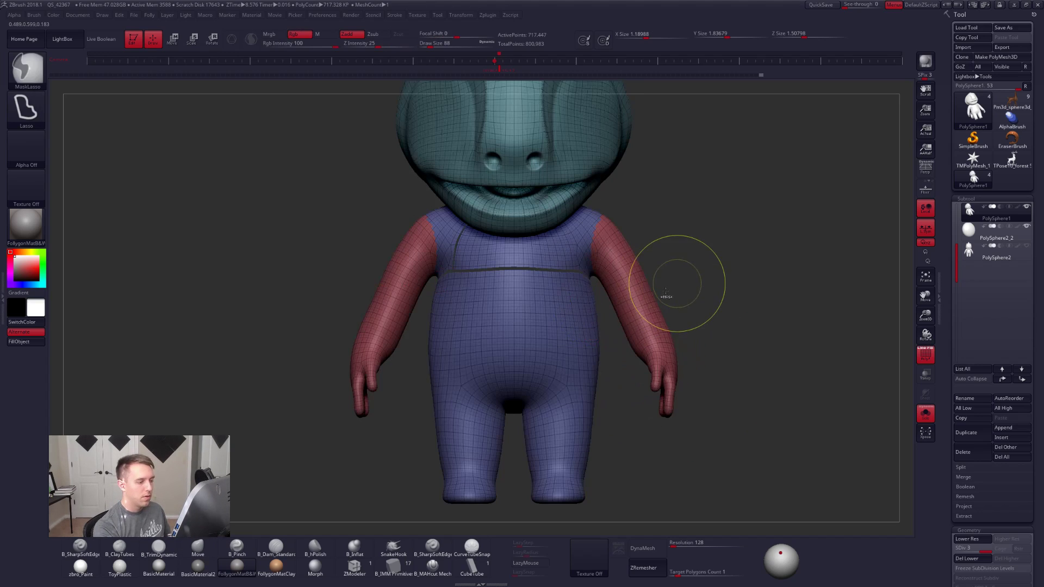
pyautogui.moveTo(677, 261)
pyautogui.keyDown('ctrl'); pyautogui.keyDown('shift'); pyautogui.mouseDown()
pyautogui.moveTo(658, 326)
pyautogui.moveTo(680, 300)
pyautogui.moveTo(739, 274)
pyautogui.mouseUp(); pyautogui.keyUp('shift'); pyautogui.keyUp('ctrl')
# Step: Delete the figure's lower subdivision levels and split the hidden arms off into their own subtool
pyautogui.press('space')
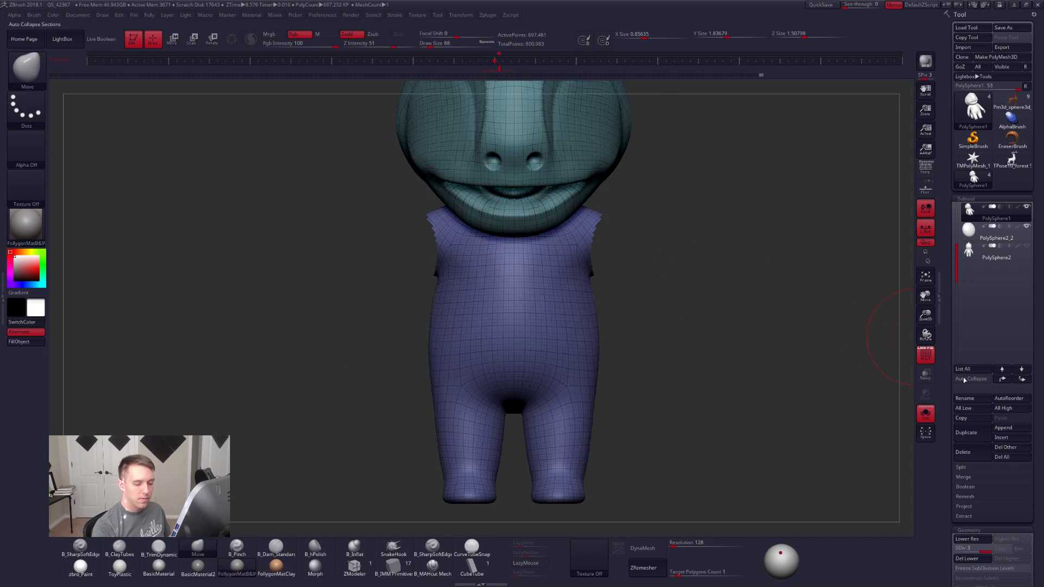
pyautogui.click(955, 551)
pyautogui.press('space')
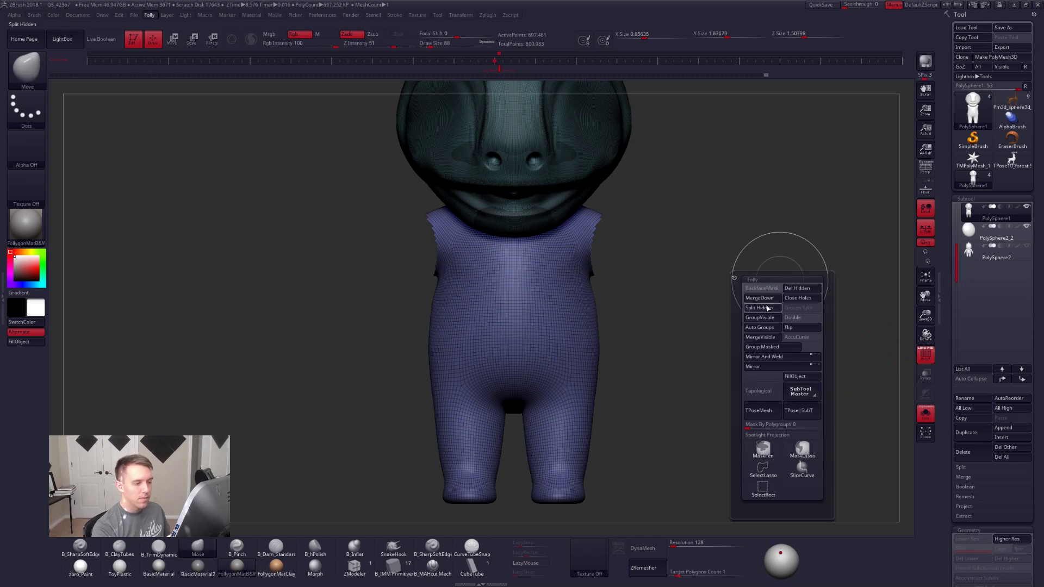
pyautogui.hotkey('shift', 'f')
pyautogui.moveTo(660, 275); pyautogui.dragTo(707, 290)
pyautogui.press('space')
pyautogui.click(706, 290)
# Step: Mask everything except the lower legs, shift them slightly backward in side view, and clear the mask
pyautogui.moveTo(781, 214)
pyautogui.mouseDown()
pyautogui.moveTo(652, 381)
pyautogui.moveTo(647, 362)
pyautogui.mouseUp()
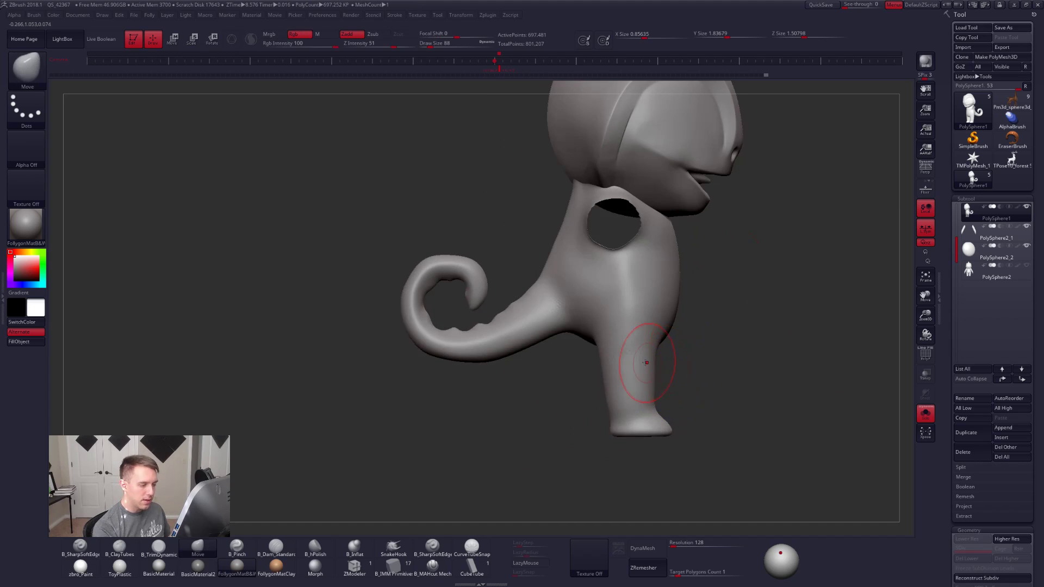
pyautogui.press('ctrl')
pyautogui.moveTo(590, 346)
pyautogui.keyDown('ctrl'); pyautogui.mouseDown()
pyautogui.moveTo(696, 452)
pyautogui.moveTo(593, 350)
pyautogui.moveTo(641, 462)
pyautogui.mouseUp(); pyautogui.keyUp('ctrl')
pyautogui.keyDown('ctrl'); pyautogui.click(688, 415); pyautogui.keyUp('ctrl')
pyautogui.press('r')
pyautogui.press('q')
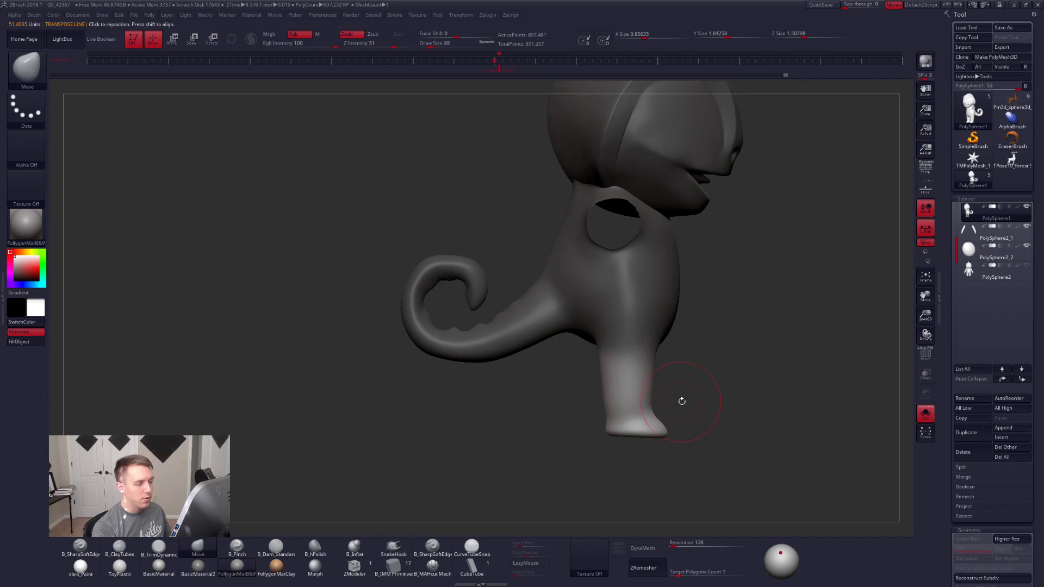
pyautogui.keyDown('ctrl'); pyautogui.click(681, 400); pyautogui.keyUp('ctrl')
pyautogui.moveTo(680, 401)
pyautogui.mouseDown()
pyautogui.moveTo(680, 354)
pyautogui.moveTo(728, 360)
pyautogui.mouseUp()
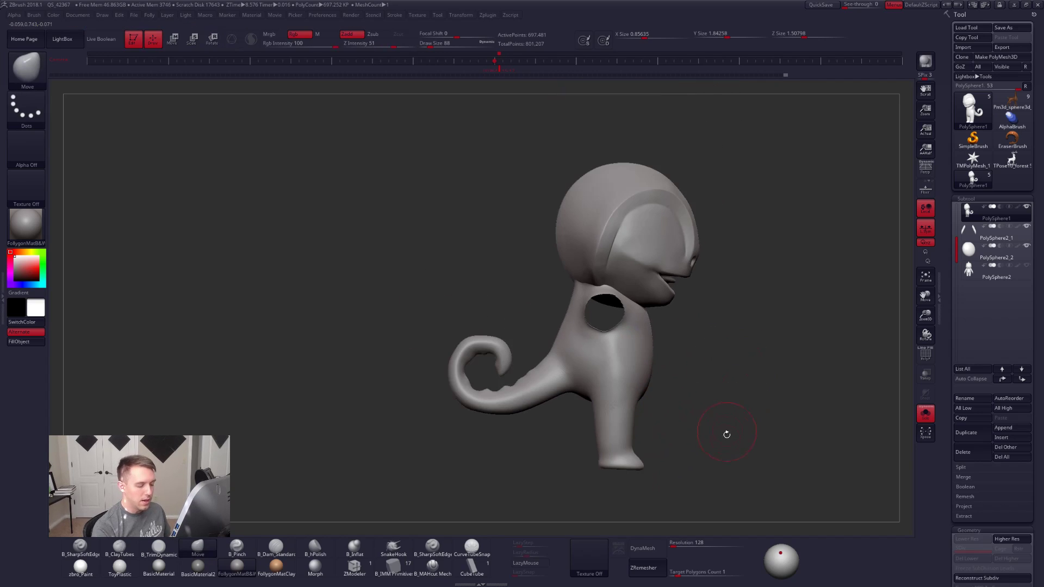
# Step: Set the DynaMesh resolution to 336 and DynaMesh the head and body into one mesh
pyautogui.write('336')
pyautogui.press('Return')
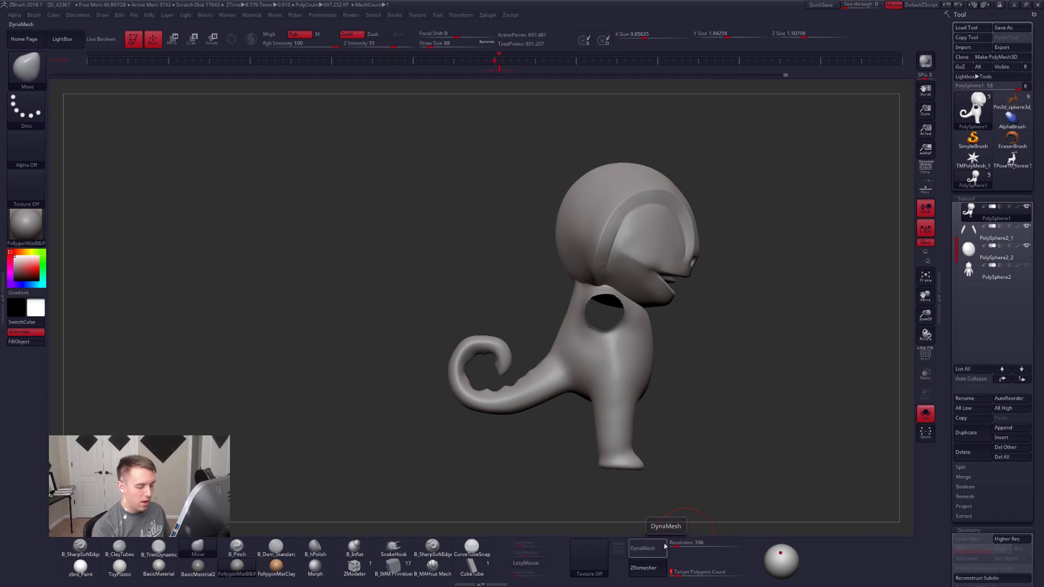
pyautogui.click(650, 550)
pyautogui.keyDown('alt'); pyautogui.moveTo(644, 266); pyautogui.dragTo(615, 320, button='right'); pyautogui.keyUp('alt')
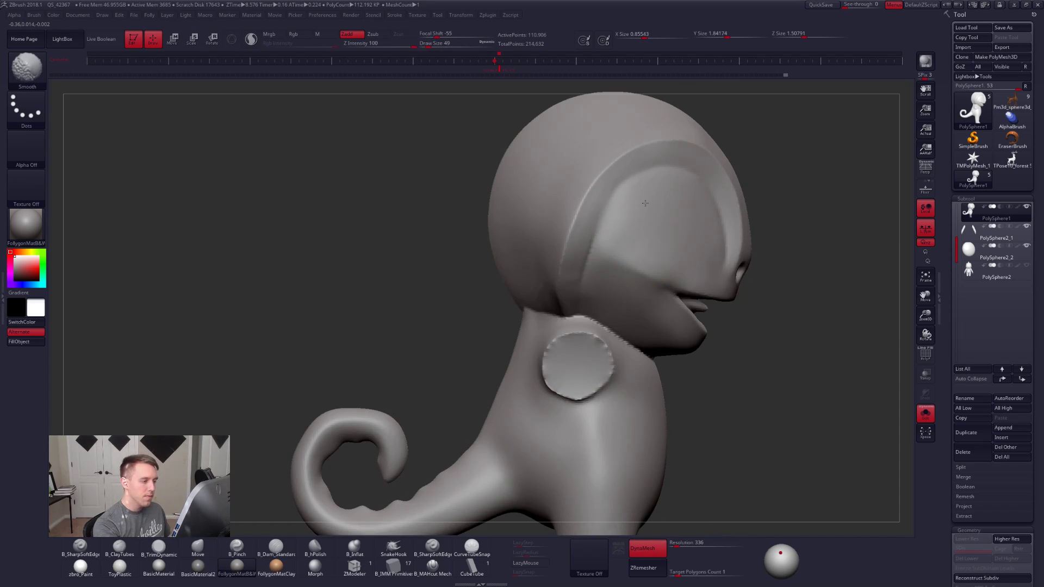
# Step: Sharpen the centre ridge along the back of the head and neck with the B_Pinch brush
pyautogui.moveTo(577, 295)
pyautogui.mouseDown(button='right')
pyautogui.moveTo(540, 332)
pyautogui.moveTo(590, 360)
pyautogui.moveTo(570, 346)
pyautogui.mouseUp(button='right')
pyautogui.press('5')
pyautogui.moveTo(574, 169); pyautogui.dragTo(570, 157, button='right')
pyautogui.moveTo(567, 153); pyautogui.dragTo(563, 197)
pyautogui.moveTo(539, 414); pyautogui.dragTo(544, 326, button='right')
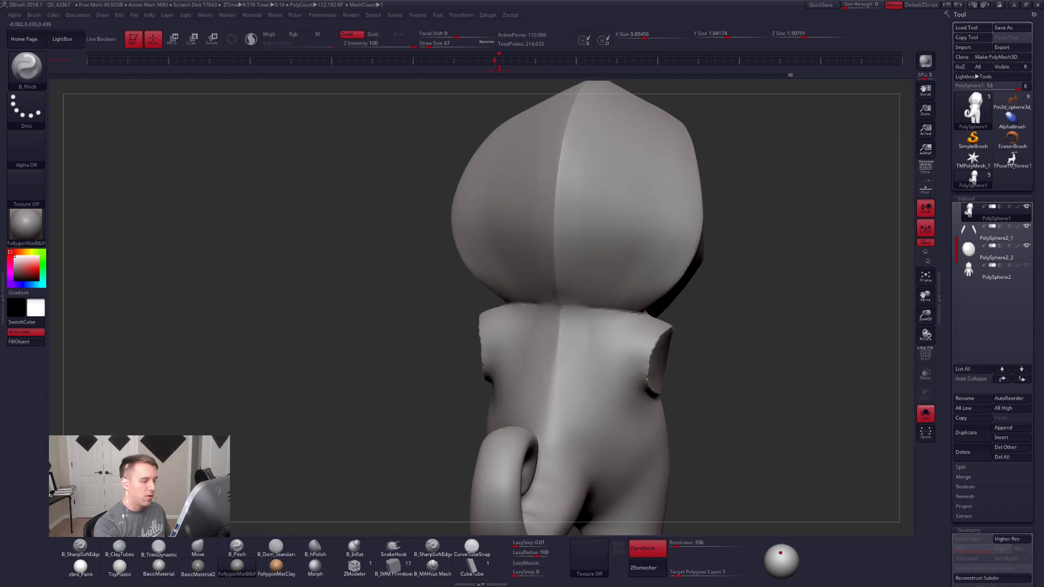
# Step: Pull a row of spikes out of the nape and back of the head with the Move brush at draw size 61
pyautogui.moveTo(601, 309)
pyautogui.keyDown('shift'); pyautogui.mouseDown(button='right')
pyautogui.moveTo(583, 349)
pyautogui.moveTo(596, 270)
pyautogui.moveTo(627, 252)
pyautogui.mouseUp(button='right'); pyautogui.keyUp('shift')
pyautogui.press('4')
pyautogui.press(']')
pyautogui.press('space')
pyautogui.moveTo(631, 255); pyautogui.dragTo(627, 256)
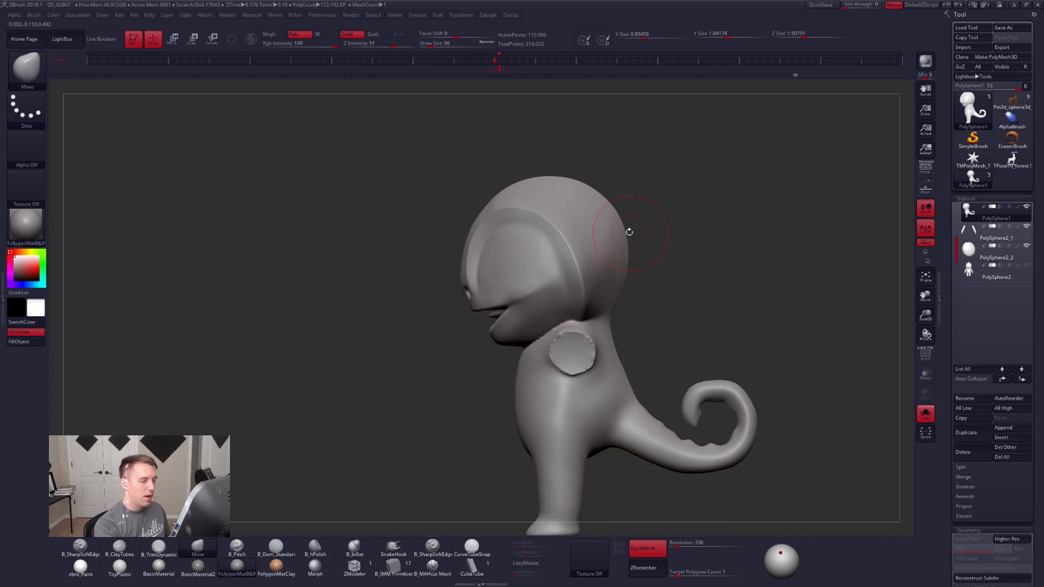
pyautogui.keyDown('alt'); pyautogui.moveTo(624, 262); pyautogui.dragTo(654, 298, button='right'); pyautogui.keyUp('alt')
pyautogui.press('space')
pyautogui.moveTo(653, 289); pyautogui.dragTo(654, 303)
pyautogui.hotkey('ctrl', 'shift', 'f')
pyautogui.press('space')
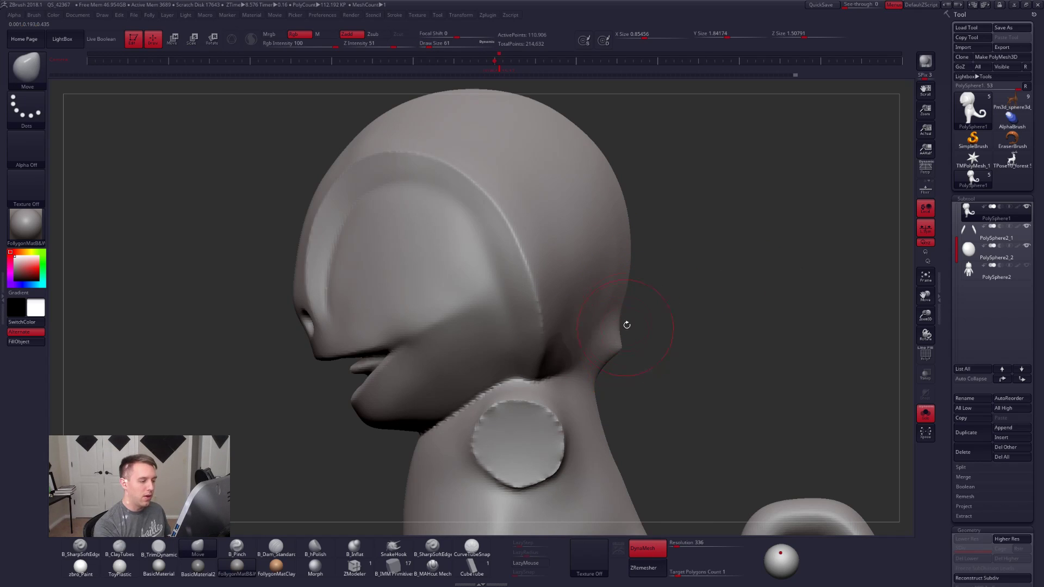
pyautogui.moveTo(675, 348); pyautogui.dragTo(747, 404, button='right')
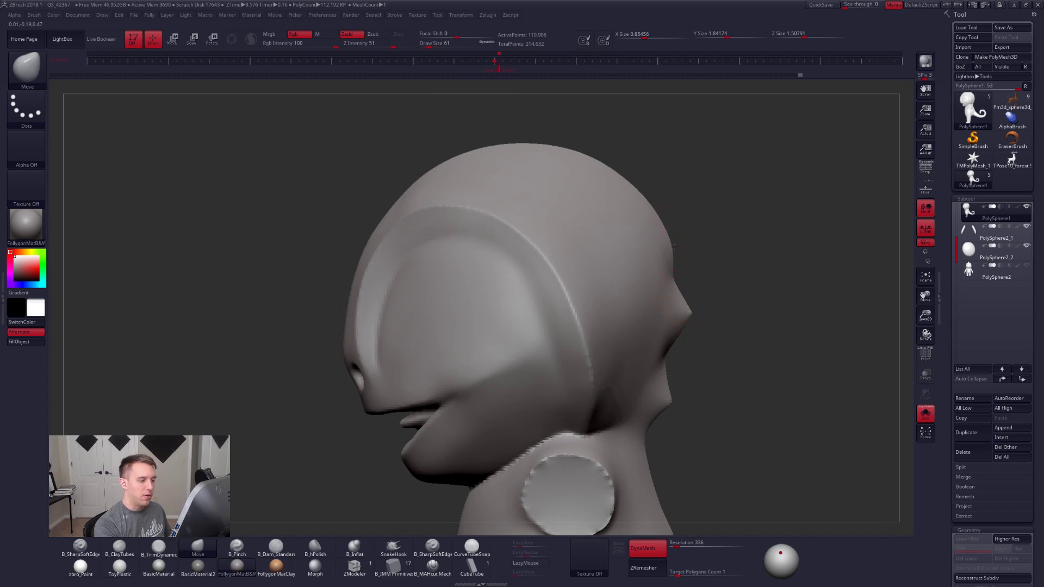
pyautogui.keyDown('alt'); pyautogui.moveTo(657, 254); pyautogui.dragTo(688, 308, button='right'); pyautogui.keyUp('alt')
pyautogui.moveTo(675, 245); pyautogui.dragTo(685, 235)
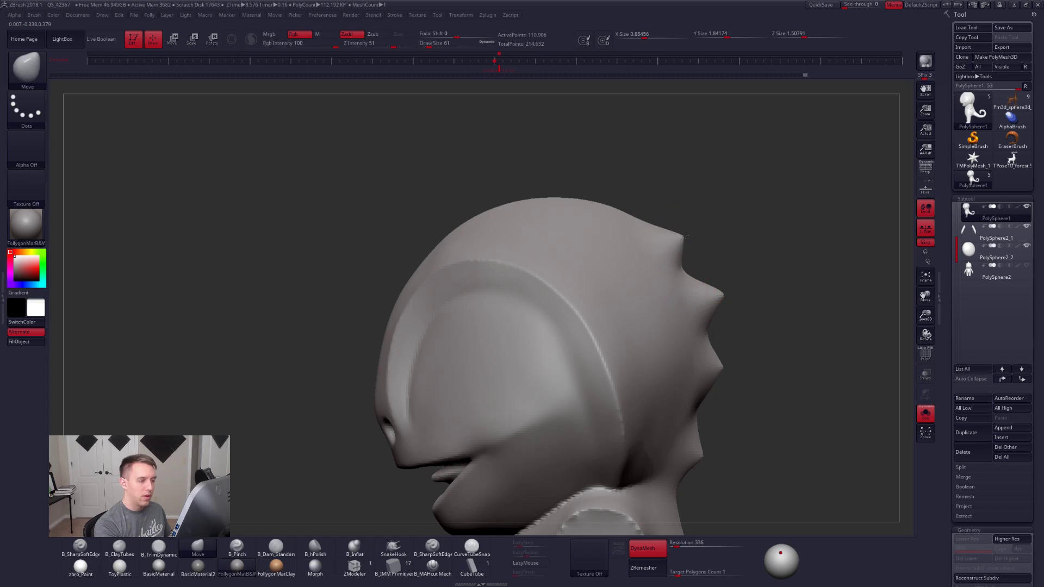
pyautogui.moveTo(737, 330)
pyautogui.keyDown('alt'); pyautogui.mouseDown(button='right')
pyautogui.moveTo(710, 281)
pyautogui.moveTo(732, 312)
pyautogui.mouseUp(button='right'); pyautogui.keyUp('alt')
# Step: Pinch the spikes along the back of the head to sharpen them
pyautogui.moveTo(813, 268); pyautogui.dragTo(719, 320, button='right')
pyautogui.keyDown('alt'); pyautogui.moveTo(719, 320); pyautogui.dragTo(679, 267, button='right'); pyautogui.keyUp('alt')
pyautogui.press('5')
pyautogui.moveTo(761, 321); pyautogui.dragTo(656, 304, button='right')
# Step: Smooth the filled arm opening and build up the shoulder and flank with B_ClayTubes at draw size 96
pyautogui.press('space')
pyautogui.moveTo(715, 367); pyautogui.dragTo(721, 367)
pyautogui.keyDown('shift'); pyautogui.moveTo(757, 327); pyautogui.dragTo(753, 314); pyautogui.keyUp('shift')
pyautogui.moveTo(753, 314); pyautogui.dragTo(769, 316, button='right')
pyautogui.press('2')
pyautogui.moveTo(758, 317); pyautogui.dragTo(733, 404)
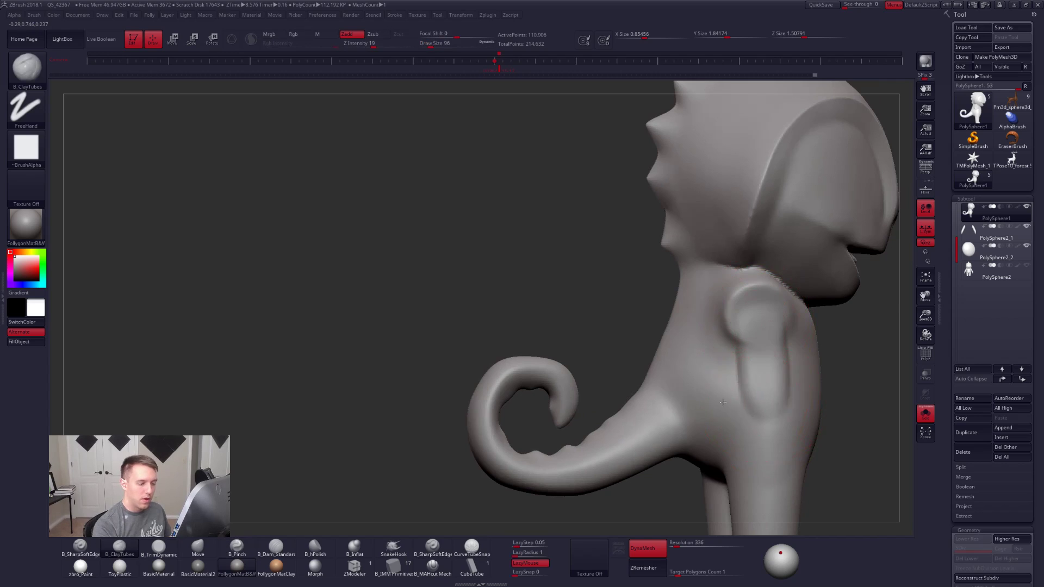
# Step: Display the arms and eyes together with the body and check the shoulder joints from the front
pyautogui.moveTo(734, 404); pyautogui.dragTo(647, 408, button='right')
pyautogui.keyDown('alt'); pyautogui.moveTo(779, 431); pyautogui.dragTo(646, 377, button='right'); pyautogui.keyUp('alt')
pyautogui.keyDown('alt'); pyautogui.moveTo(811, 391); pyautogui.dragTo(746, 386, button='right'); pyautogui.keyUp('alt')
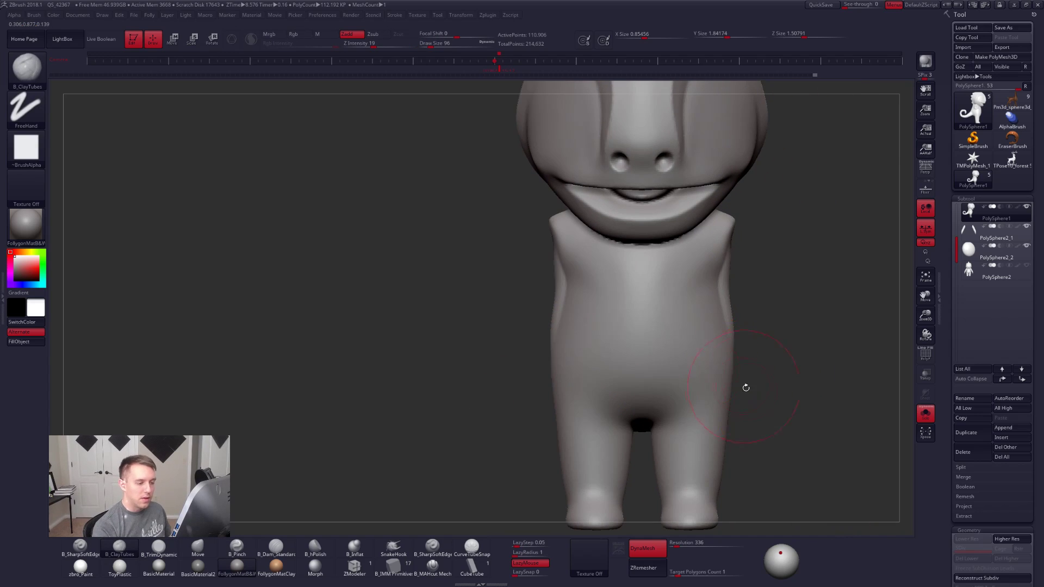
pyautogui.keyDown('ctrl'); pyautogui.keyDown('shift'); pyautogui.click(778, 402); pyautogui.keyUp('shift'); pyautogui.keyUp('ctrl')
pyautogui.press('ctrl')
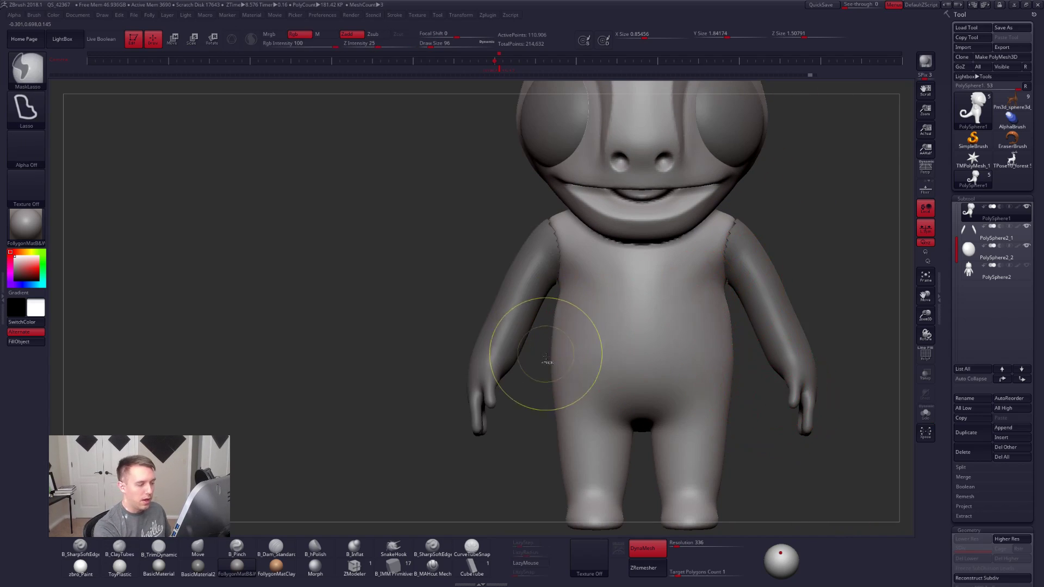
pyautogui.moveTo(561, 280)
pyautogui.keyDown('ctrl'); pyautogui.keyDown('alt'); pyautogui.keyDown('shift'); pyautogui.mouseDown()
pyautogui.moveTo(495, 271)
pyautogui.moveTo(407, 331)
pyautogui.moveTo(433, 376)
pyautogui.mouseUp(); pyautogui.keyUp('shift'); pyautogui.keyUp('alt'); pyautogui.keyUp('ctrl')
pyautogui.moveTo(711, 378); pyautogui.dragTo(733, 310, button='right')
pyautogui.moveTo(747, 275)
pyautogui.mouseDown()
pyautogui.moveTo(753, 236)
pyautogui.moveTo(753, 332)
pyautogui.moveTo(750, 288)
pyautogui.mouseUp()
pyautogui.moveTo(764, 328)
pyautogui.mouseDown(button='right')
pyautogui.moveTo(777, 328)
pyautogui.moveTo(743, 286)
pyautogui.mouseUp(button='right')
pyautogui.press('b')
pyautogui.press('m')
pyautogui.press('v')
# Step: Switch to the Pm3d_sphere3d deer model and isolate the patch of surface where the leg joins the body
pyautogui.click(1017, 109)
pyautogui.press('f')
pyautogui.moveTo(671, 415); pyautogui.dragTo(641, 380, button='right')
pyautogui.hotkey('shift', 's')
pyautogui.hotkey('ctrl', 'shift', 'f')
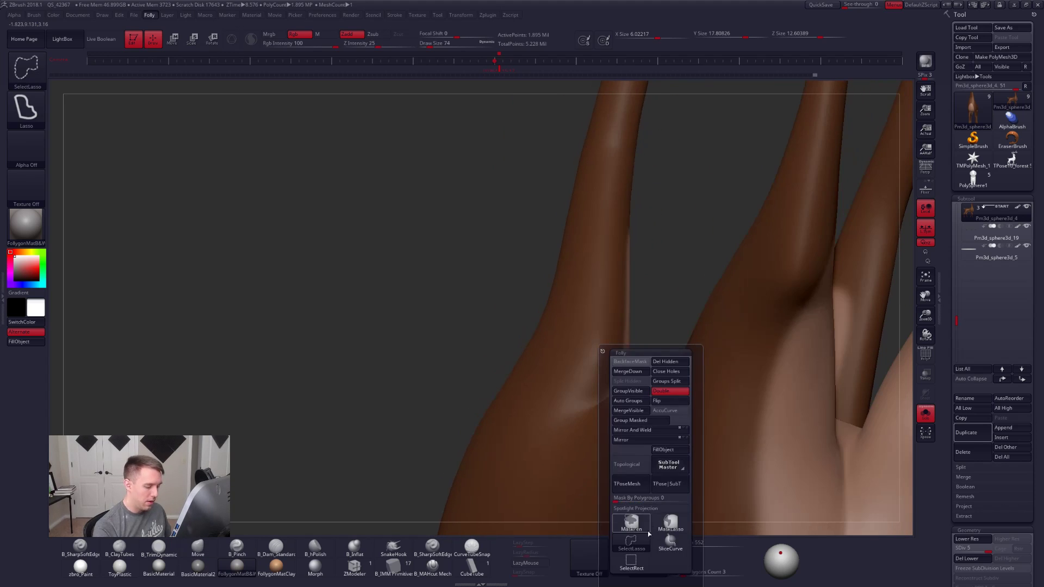
pyautogui.moveTo(645, 336)
pyautogui.keyDown('ctrl'); pyautogui.keyDown('shift'); pyautogui.mouseDown()
pyautogui.moveTo(540, 431)
pyautogui.moveTo(661, 402)
pyautogui.moveTo(637, 394)
pyautogui.mouseUp(); pyautogui.keyUp('shift'); pyautogui.keyUp('ctrl')
pyautogui.moveTo(636, 393); pyautogui.dragTo(619, 374, button='right')
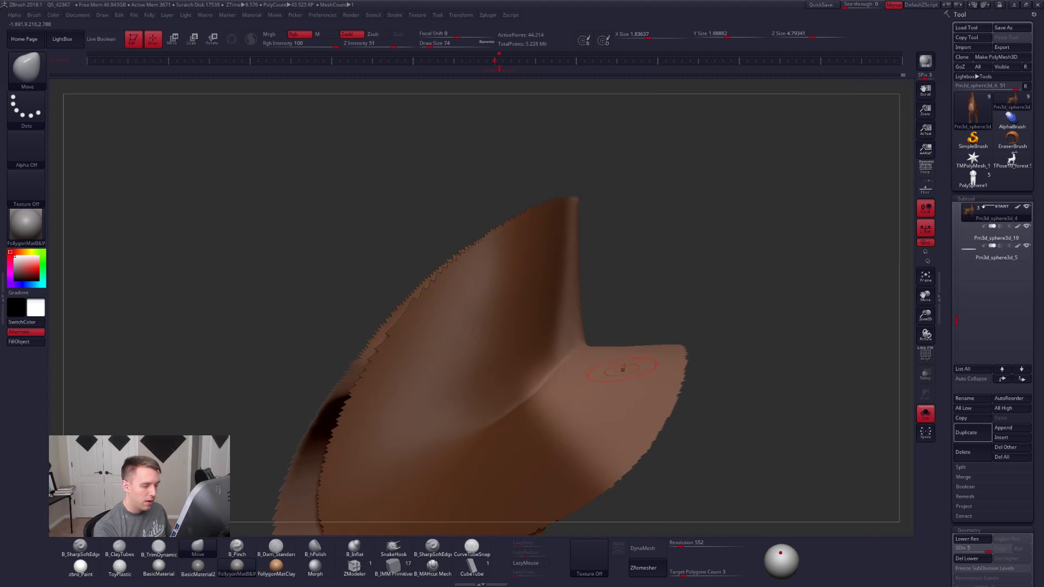
# Step: Examine how the isolated joint surface curves, and unhide the whole deer to view it from the side
pyautogui.press('ctrl')
pyautogui.moveTo(582, 345)
pyautogui.keyDown('ctrl'); pyautogui.mouseDown()
pyautogui.moveTo(567, 235)
pyautogui.moveTo(574, 191)
pyautogui.mouseUp(); pyautogui.keyUp('ctrl')
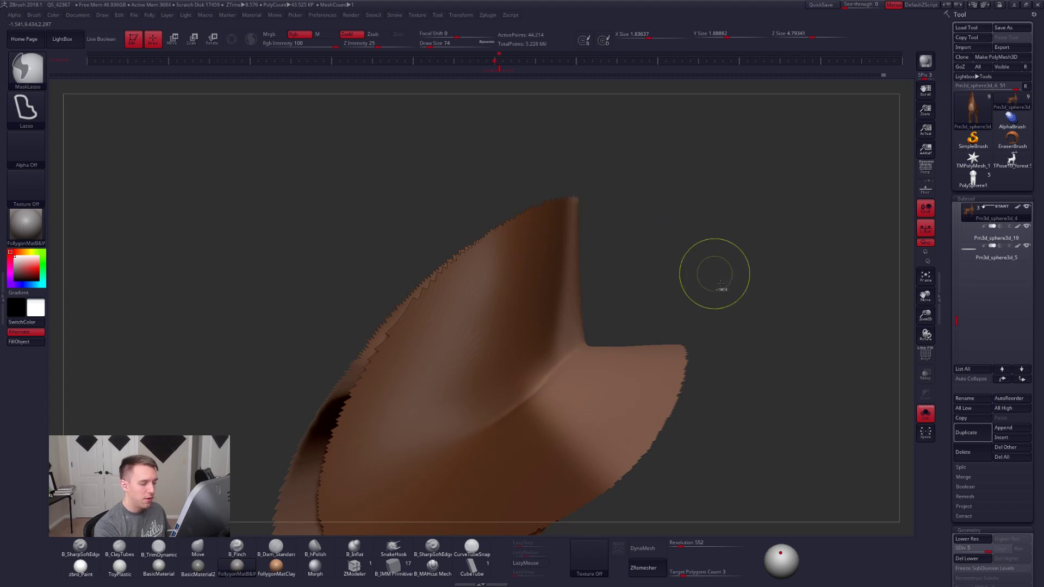
pyautogui.moveTo(562, 396); pyautogui.dragTo(605, 367, button='right')
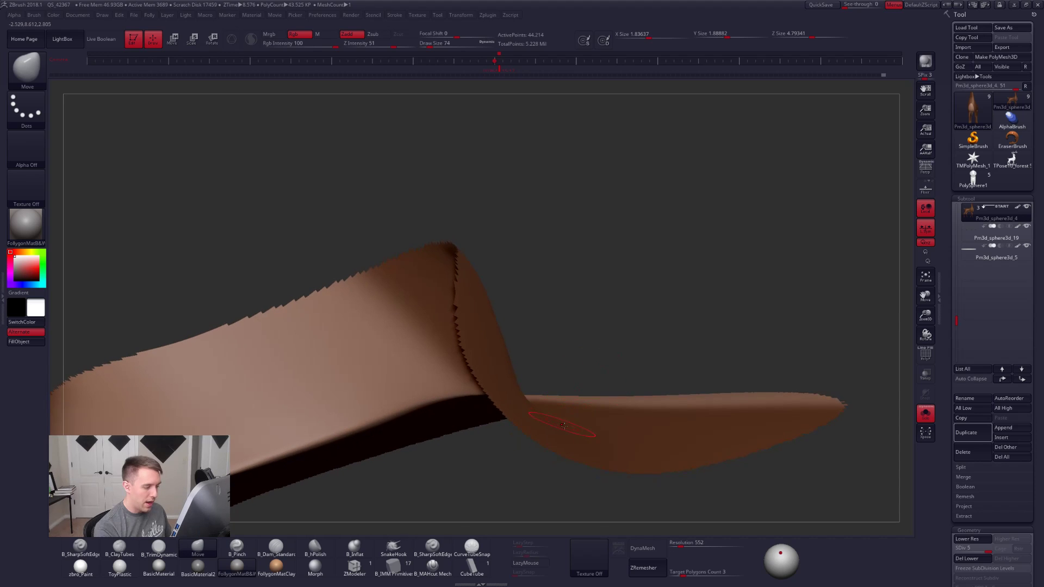
pyautogui.moveTo(548, 422)
pyautogui.mouseDown(button='right')
pyautogui.moveTo(585, 409)
pyautogui.moveTo(601, 366)
pyautogui.moveTo(593, 343)
pyautogui.mouseUp(button='right')
pyautogui.keyDown('ctrl'); pyautogui.keyDown('shift'); pyautogui.click(648, 324); pyautogui.keyUp('shift'); pyautogui.keyUp('ctrl')
pyautogui.moveTo(649, 327)
pyautogui.mouseDown(button='right')
pyautogui.moveTo(661, 518)
pyautogui.moveTo(729, 412)
pyautogui.moveTo(686, 358)
pyautogui.mouseUp(button='right')
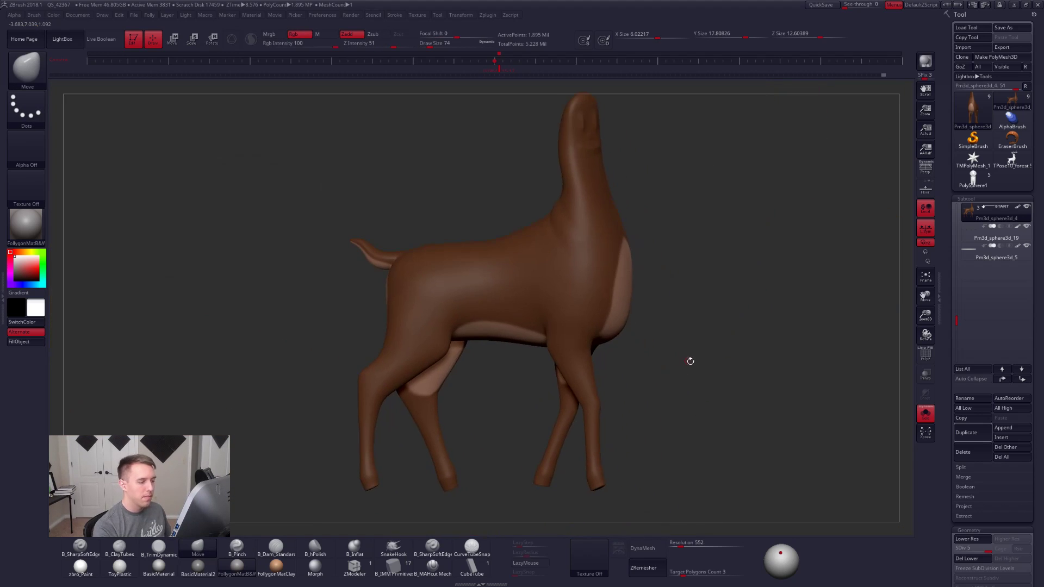
pyautogui.keyDown('ctrl'); pyautogui.moveTo(758, 404); pyautogui.dragTo(762, 348, button='right'); pyautogui.keyUp('ctrl')
pyautogui.keyDown('alt'); pyautogui.moveTo(761, 348); pyautogui.dragTo(769, 366, button='right'); pyautogui.keyUp('alt')
# Step: Return to the PolySphere1 chameleon tool and frame its body
pyautogui.click(973, 180)
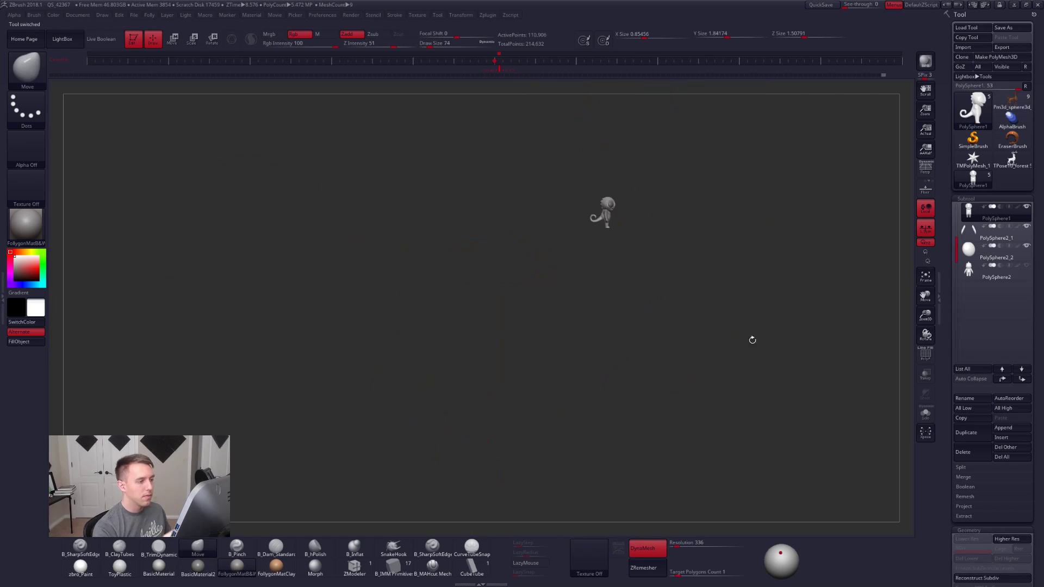
pyautogui.keyDown('ctrl'); pyautogui.moveTo(641, 258); pyautogui.dragTo(701, 401, button='right'); pyautogui.keyUp('ctrl')
pyautogui.keyDown('ctrl'); pyautogui.moveTo(655, 289); pyautogui.dragTo(667, 375, button='right'); pyautogui.keyUp('ctrl')
pyautogui.moveTo(667, 376); pyautogui.dragTo(628, 251, button='right')
pyautogui.moveTo(628, 250)
pyautogui.keyDown('alt'); pyautogui.mouseDown(button='right')
pyautogui.moveTo(616, 305)
pyautogui.moveTo(623, 336)
pyautogui.mouseUp(button='right'); pyautogui.keyUp('alt')
pyautogui.hotkey('alt', 's')
pyautogui.moveTo(653, 327)
pyautogui.mouseDown(button='right')
pyautogui.moveTo(611, 285)
pyautogui.moveTo(591, 289)
pyautogui.mouseUp(button='right')
# Step: Build up and smooth the chest and flank below the shoulder with B_ClayTubes at draw size 130
pyautogui.press('2')
pyautogui.press('space')
pyautogui.moveTo(648, 291); pyautogui.dragTo(653, 289)
pyautogui.press('shift')
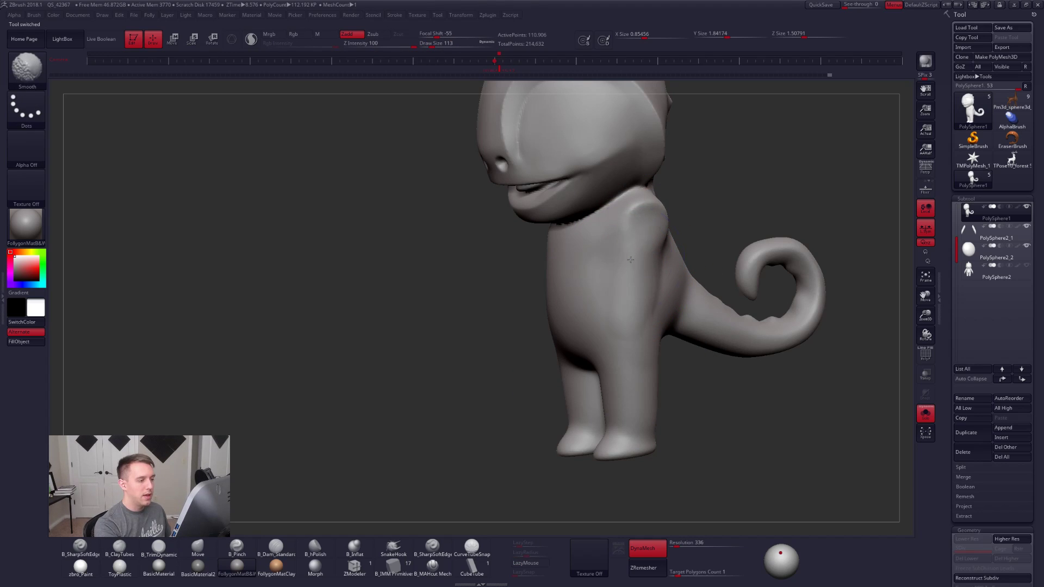
pyautogui.keyDown('shift'); pyautogui.moveTo(610, 301); pyautogui.dragTo(590, 299, button='right'); pyautogui.keyUp('shift')
pyautogui.moveTo(612, 249); pyautogui.dragTo(607, 274)
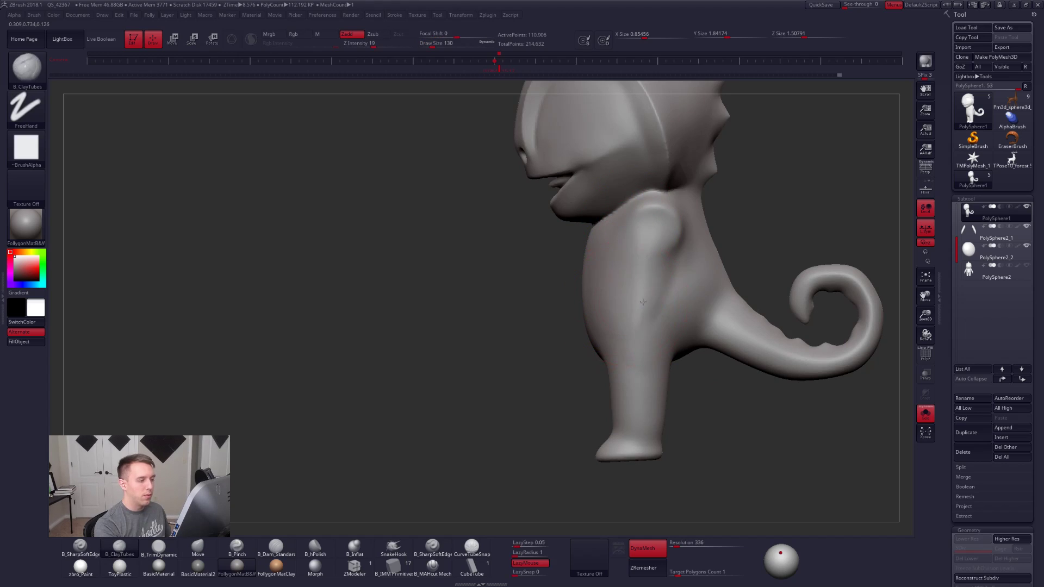
pyautogui.moveTo(612, 327); pyautogui.dragTo(637, 273, button='right')
pyautogui.press('space')
pyautogui.moveTo(616, 262); pyautogui.dragTo(610, 263)
pyautogui.keyDown('alt'); pyautogui.moveTo(625, 337); pyautogui.dragTo(642, 354, button='right'); pyautogui.keyUp('alt')
# Step: Push uneven dents into the chest and belly with the Move brush at draw size 54
pyautogui.press('b')
pyautogui.press('m')
pyautogui.press('v')
pyautogui.moveTo(624, 305)
pyautogui.mouseDown(button='right')
pyautogui.moveTo(650, 309)
pyautogui.moveTo(595, 340)
pyautogui.mouseUp(button='right')
pyautogui.press('space')
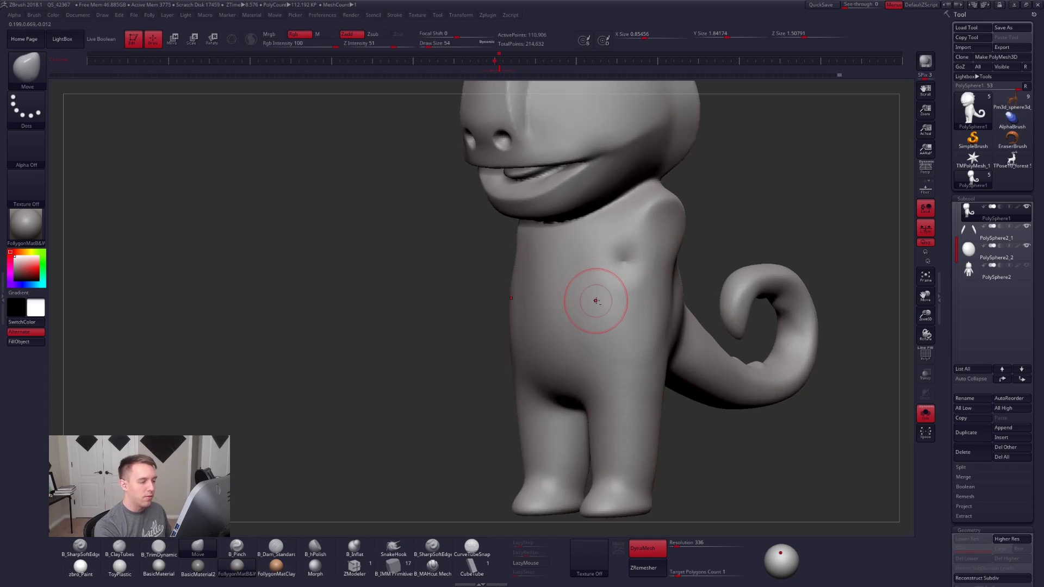
pyautogui.hotkey('ctrl', 'shift', 'f')
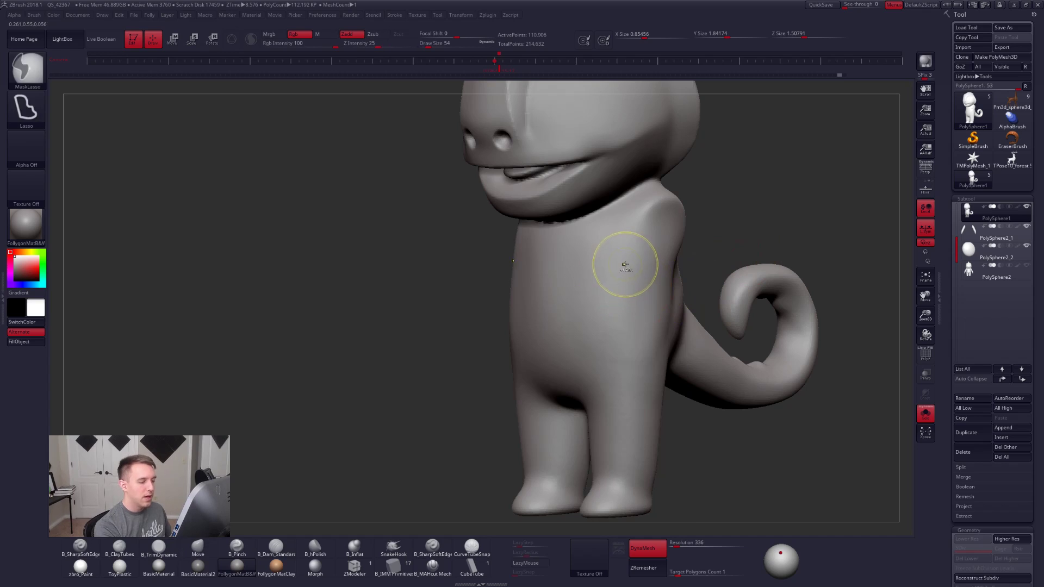
pyautogui.keyDown('alt'); pyautogui.moveTo(584, 298); pyautogui.dragTo(595, 291); pyautogui.keyUp('alt')
pyautogui.moveTo(625, 332)
pyautogui.keyDown('alt'); pyautogui.mouseDown()
pyautogui.moveTo(633, 338)
pyautogui.moveTo(625, 378)
pyautogui.mouseUp(); pyautogui.keyUp('alt')
pyautogui.keyDown('alt'); pyautogui.moveTo(583, 351); pyautogui.dragTo(589, 346); pyautogui.keyUp('alt')
pyautogui.keyDown('alt'); pyautogui.moveTo(569, 304); pyautogui.dragTo(563, 311); pyautogui.keyUp('alt')
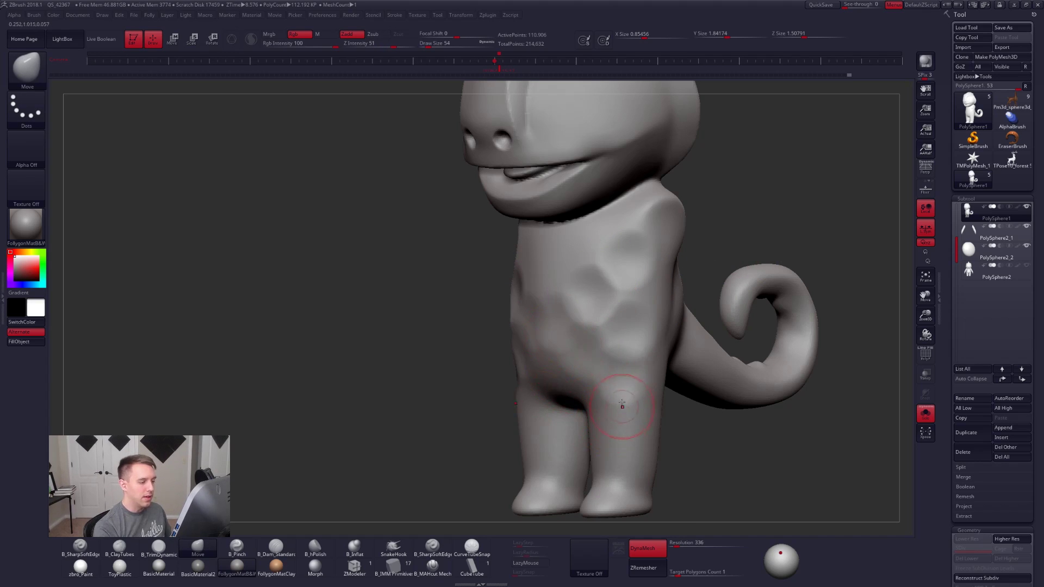
# Step: Smooth out the dents across the torso with a larger Smooth brush
pyautogui.moveTo(642, 385); pyautogui.dragTo(702, 388, button='right')
pyautogui.press('space')
pyautogui.moveTo(655, 354); pyautogui.dragTo(660, 354)
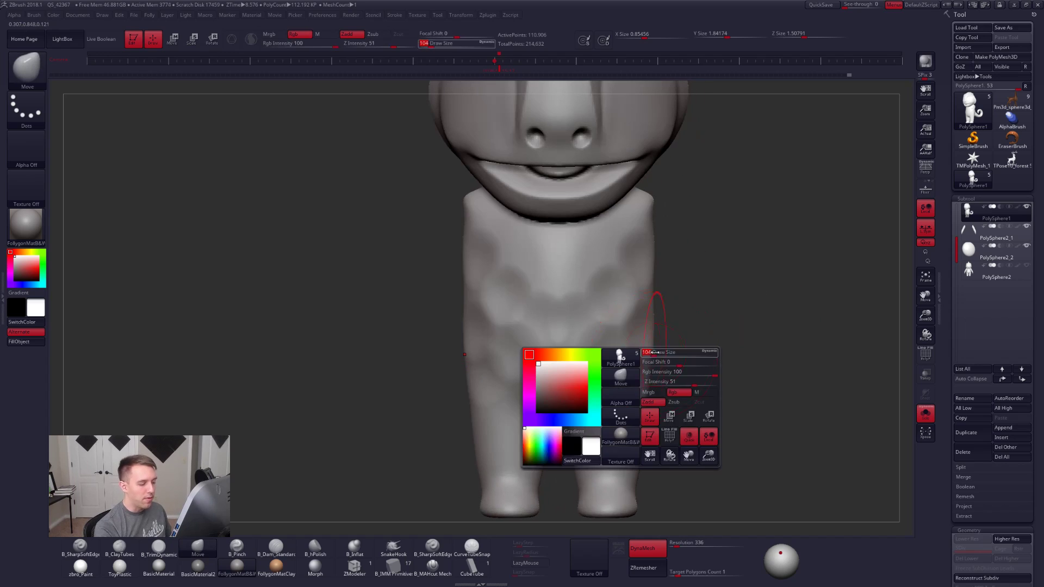
pyautogui.keyDown('alt'); pyautogui.moveTo(663, 390); pyautogui.dragTo(674, 361, button='right'); pyautogui.keyUp('alt')
pyautogui.press('shift')
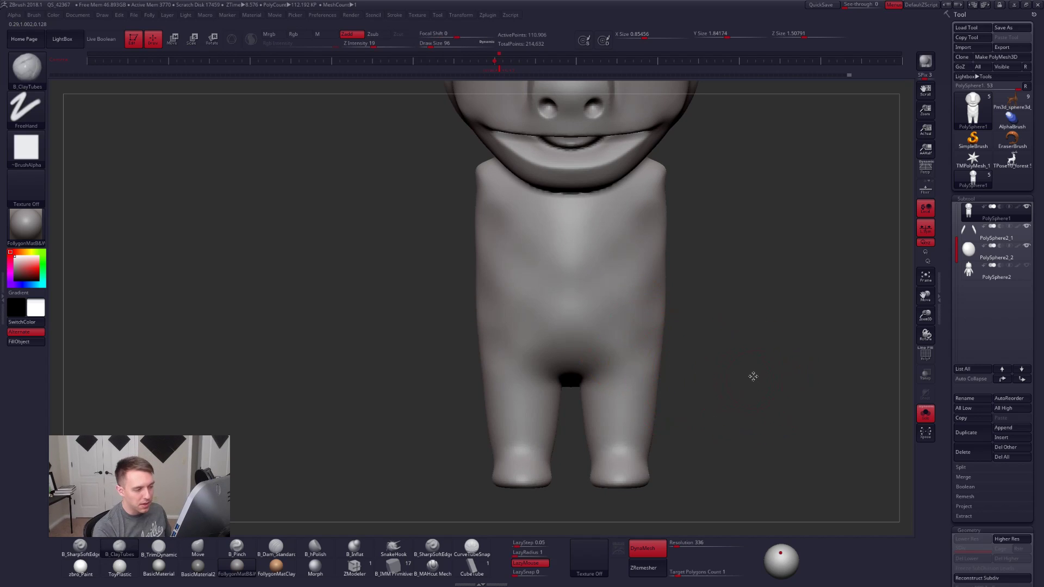
pyautogui.moveTo(755, 384)
pyautogui.mouseDown(button='right')
pyautogui.moveTo(785, 392)
pyautogui.moveTo(752, 398)
pyautogui.mouseUp(button='right')
# Step: Flatten the chest and belly into broader planes with the B_TrimDynamic brush at draw size 88
pyautogui.hotkey('shift', 'f')
pyautogui.hotkey('shift', 'f')
pyautogui.press('b')
pyautogui.press('t')
pyautogui.press('d')
pyautogui.press('space')
pyautogui.moveTo(633, 252); pyautogui.dragTo(629, 252)
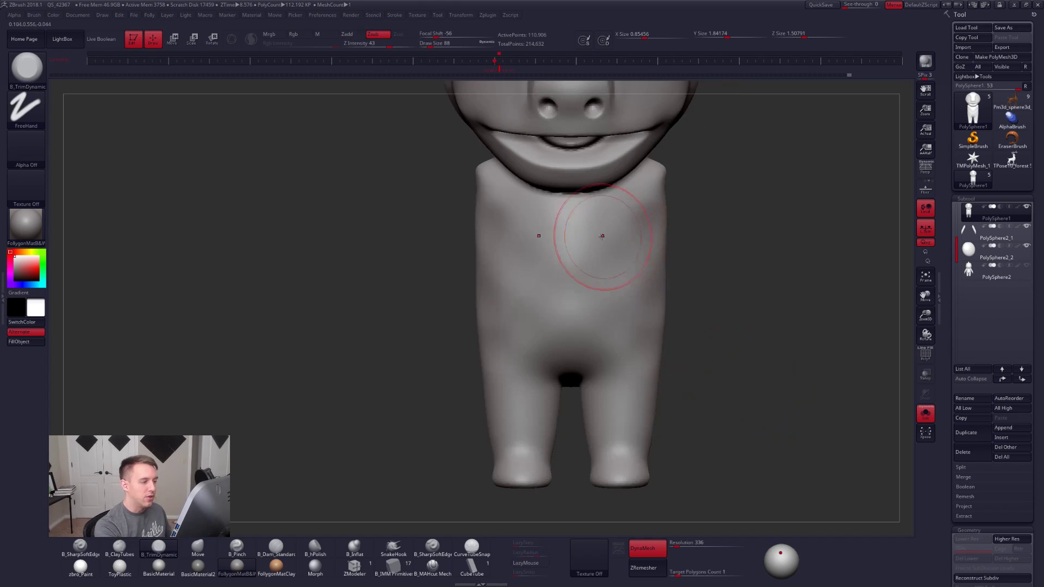
pyautogui.moveTo(633, 266); pyautogui.dragTo(654, 260, button='right')
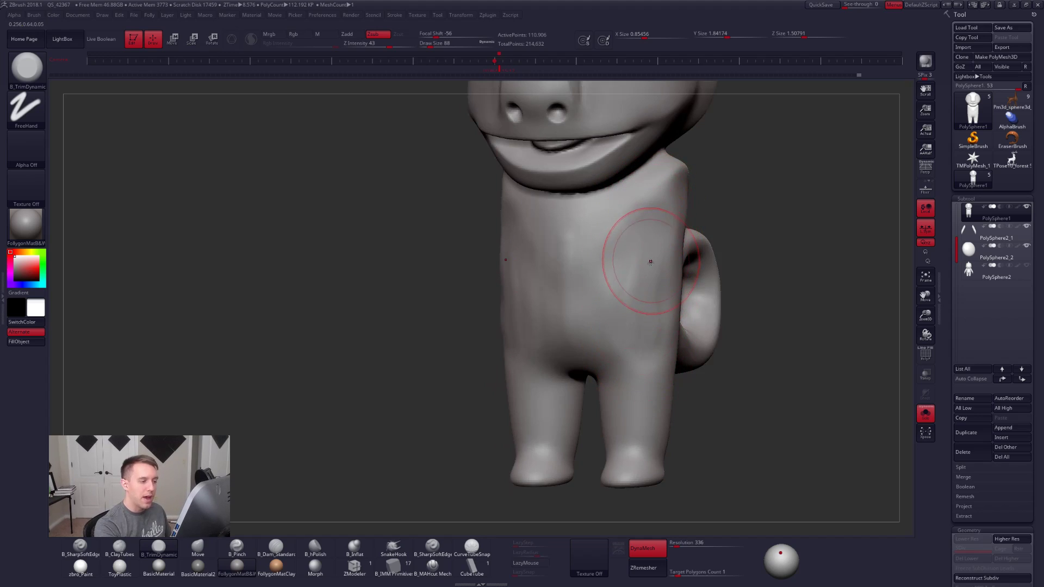
# Step: Add B_ClayTubes strokes down the side of the chest
pyautogui.press('b')
pyautogui.press('c')
pyautogui.press('t')
pyautogui.press('space')
pyautogui.moveTo(641, 309); pyautogui.dragTo(651, 309)
pyautogui.moveTo(648, 217); pyautogui.dragTo(652, 293)
# Step: Try to remesh the figure with ZRemesher and inspect its wireframe
pyautogui.press('space')
pyautogui.press('s')
pyautogui.moveTo(792, 348); pyautogui.dragTo(790, 357)
pyautogui.hotkey('shift', 'f')
pyautogui.hotkey('shift', 'f')
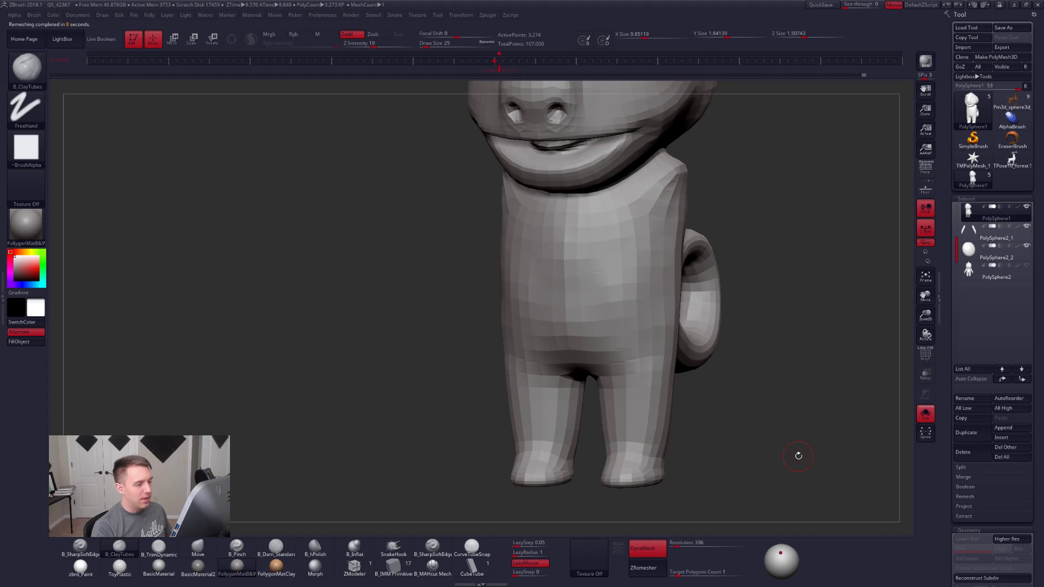
pyautogui.hotkey('shift', 'f')
pyautogui.hotkey('shift', 'f')
# Step: Build up long vertical forms on the torso's sides with B_ClayTubes at draw size 104
pyautogui.press('space')
pyautogui.moveTo(642, 294)
pyautogui.mouseDown()
pyautogui.moveTo(593, 288)
pyautogui.moveTo(620, 304)
pyautogui.moveTo(626, 272)
pyautogui.moveTo(631, 315)
pyautogui.mouseUp()
pyautogui.press('space')
pyautogui.moveTo(631, 315); pyautogui.dragTo(577, 311, button='right')
pyautogui.moveTo(636, 284)
pyautogui.mouseDown(button='right')
pyautogui.moveTo(629, 273)
pyautogui.moveTo(595, 303)
pyautogui.moveTo(594, 349)
pyautogui.moveTo(626, 215)
pyautogui.mouseUp(button='right')
pyautogui.keyDown('ctrl'); pyautogui.moveTo(743, 416); pyautogui.dragTo(739, 425); pyautogui.keyUp('ctrl')
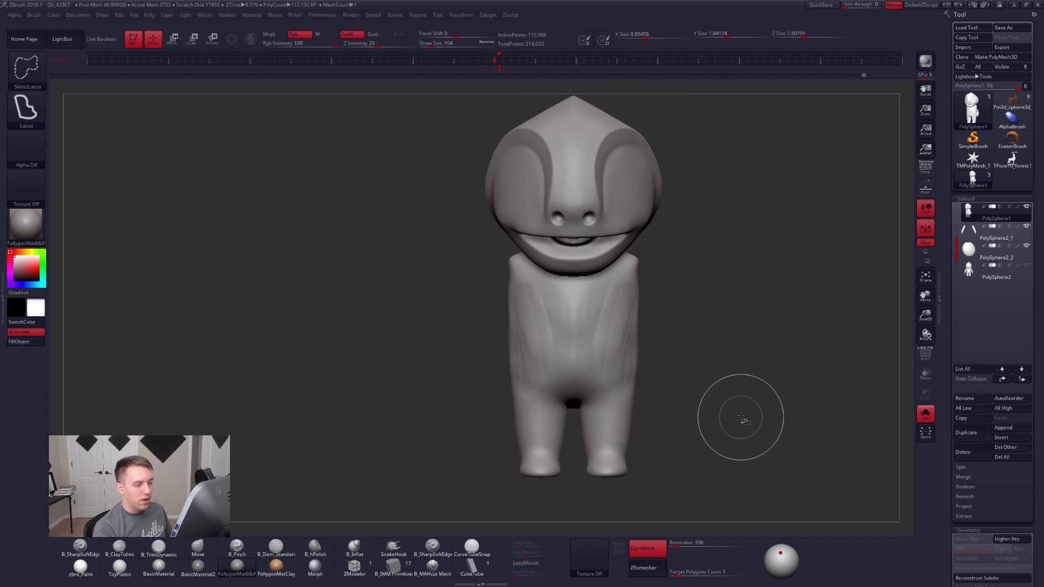
# Step: Duplicate the PolySphere1 figure subtool and select the original
pyautogui.keyDown('alt'); pyautogui.moveTo(788, 378); pyautogui.dragTo(785, 376, button='right'); pyautogui.keyUp('alt')
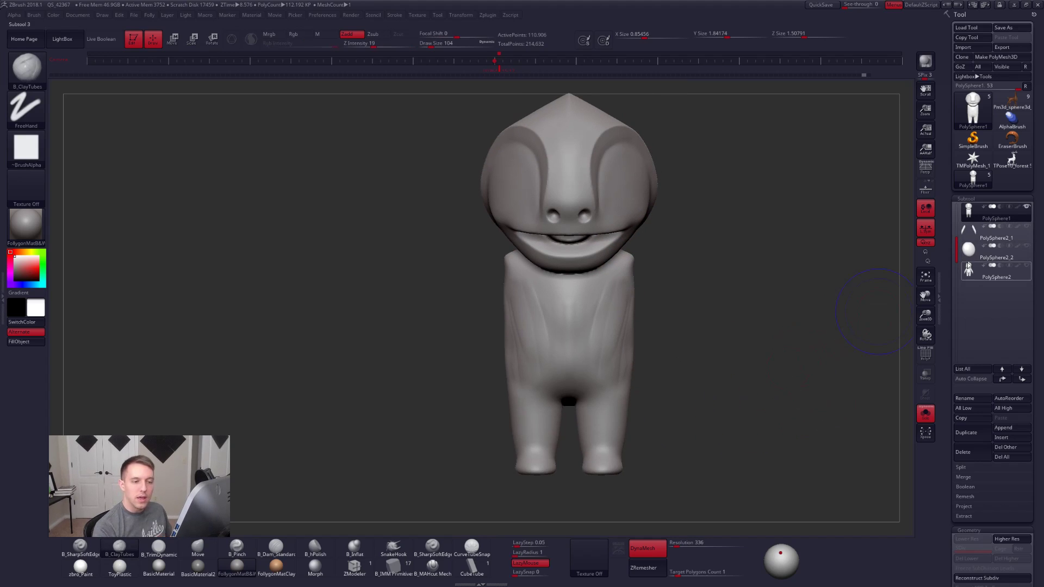
pyautogui.click(967, 433)
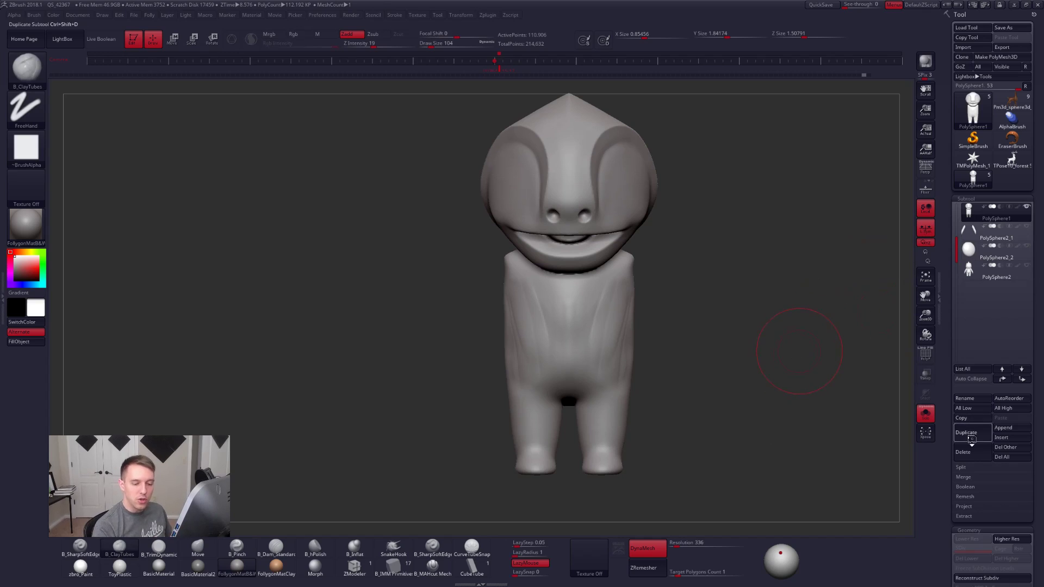
pyautogui.press('Up')
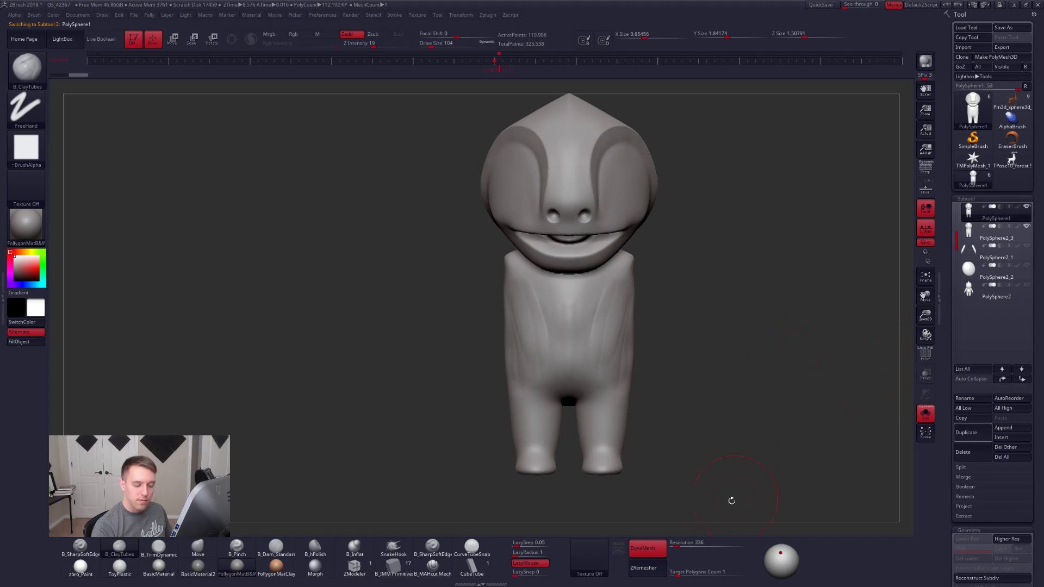
# Step: Remesh the original PolySphere1 figure with ZRemesher and compare it with the PolySphere2_3 duplicate
pyautogui.click(644, 568)
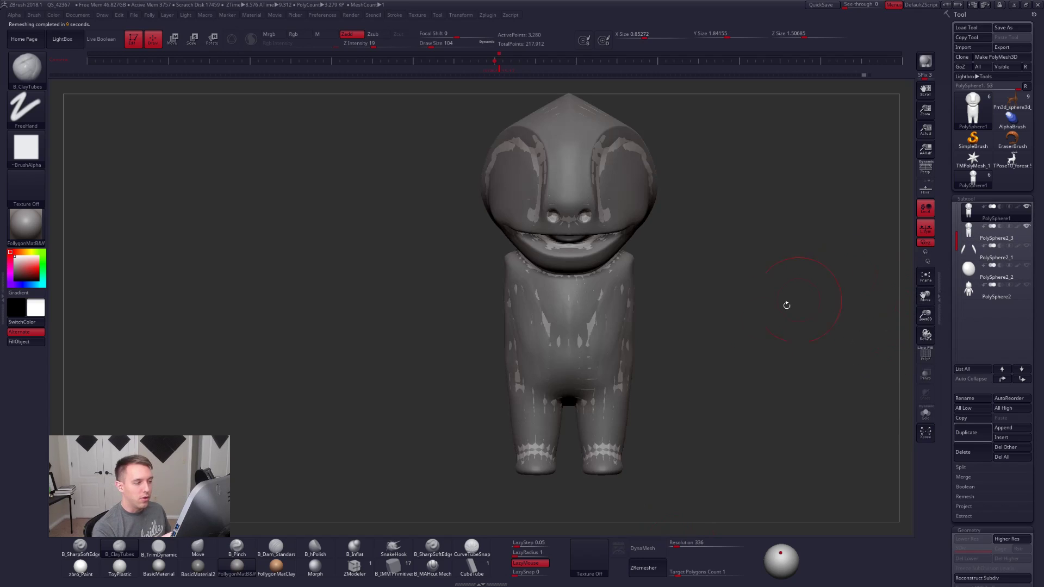
pyautogui.press('Down')
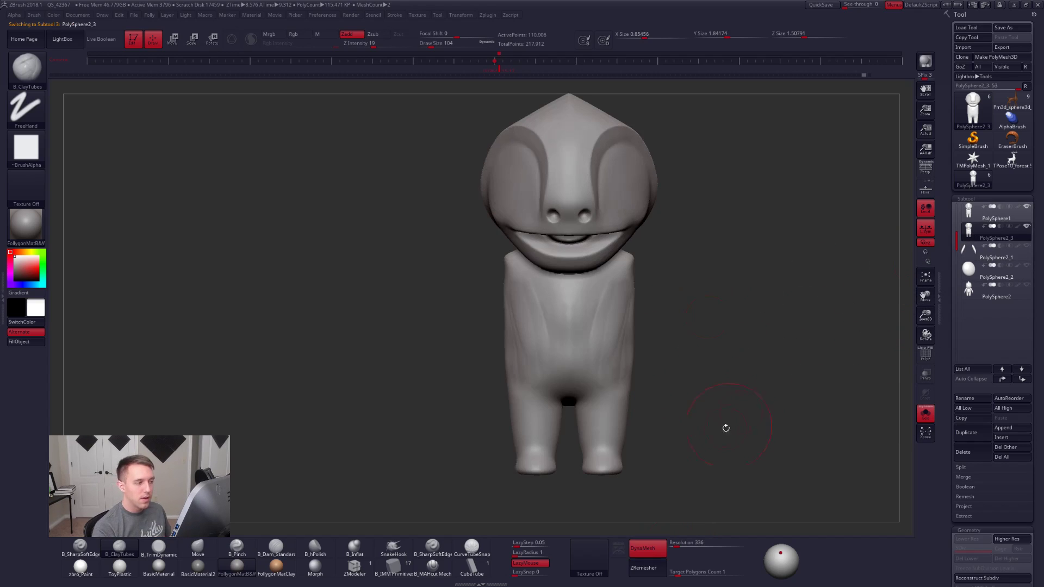
pyautogui.click(969, 215)
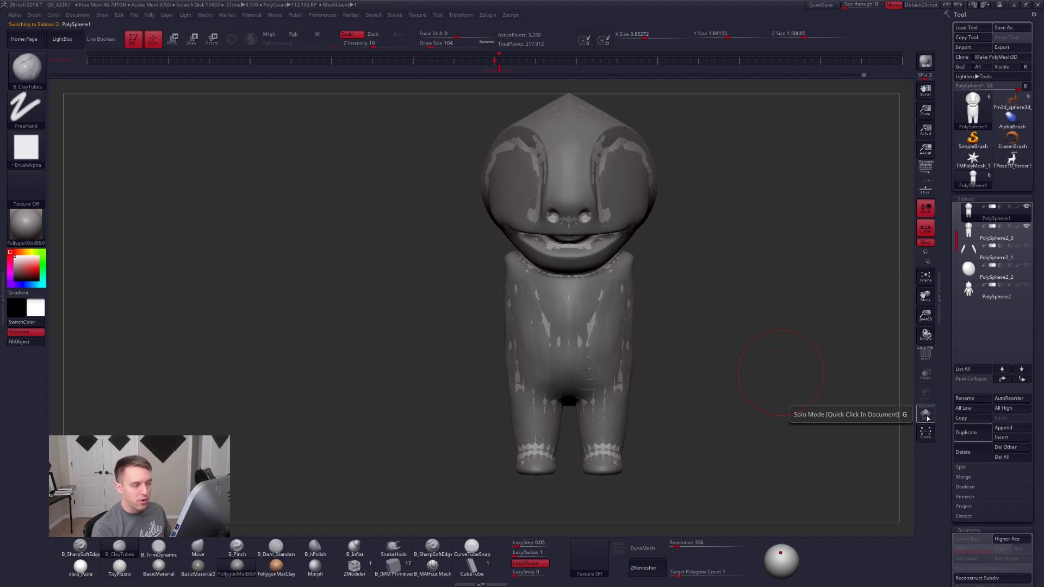
# Step: Subdivide the remeshed figure up to level 4, projecting the duplicate's detail onto it with ProjectAll
pyautogui.hotkey('ctrl', 'd')
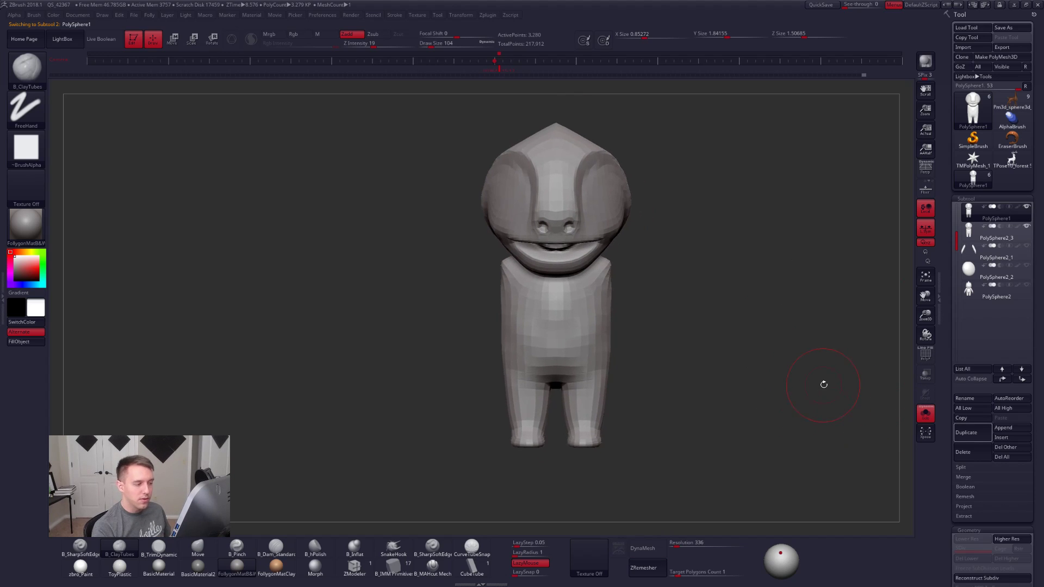
pyautogui.scroll(-5, 968, 381)
pyautogui.click(963, 310)
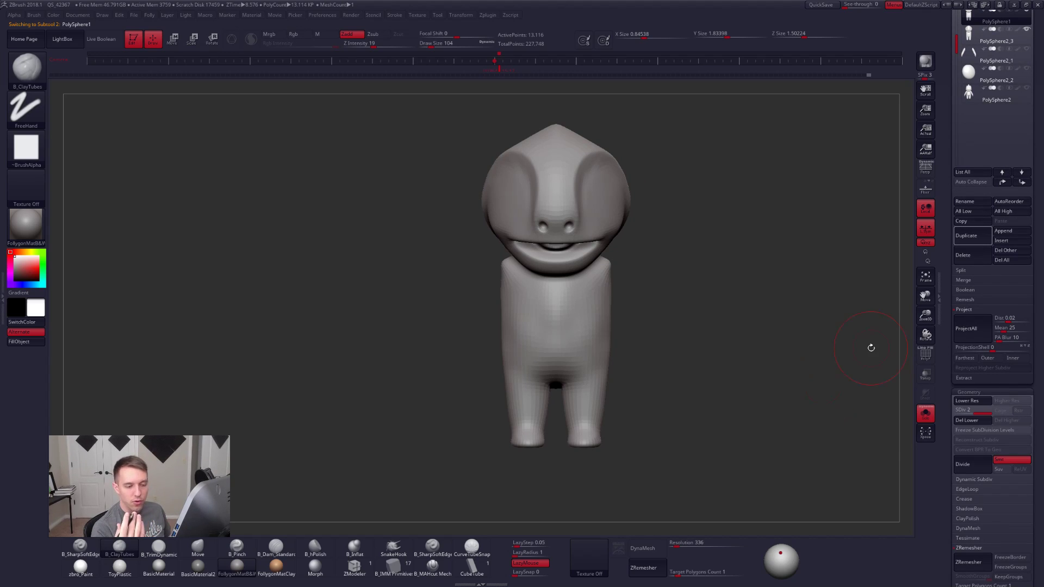
pyautogui.click(964, 333)
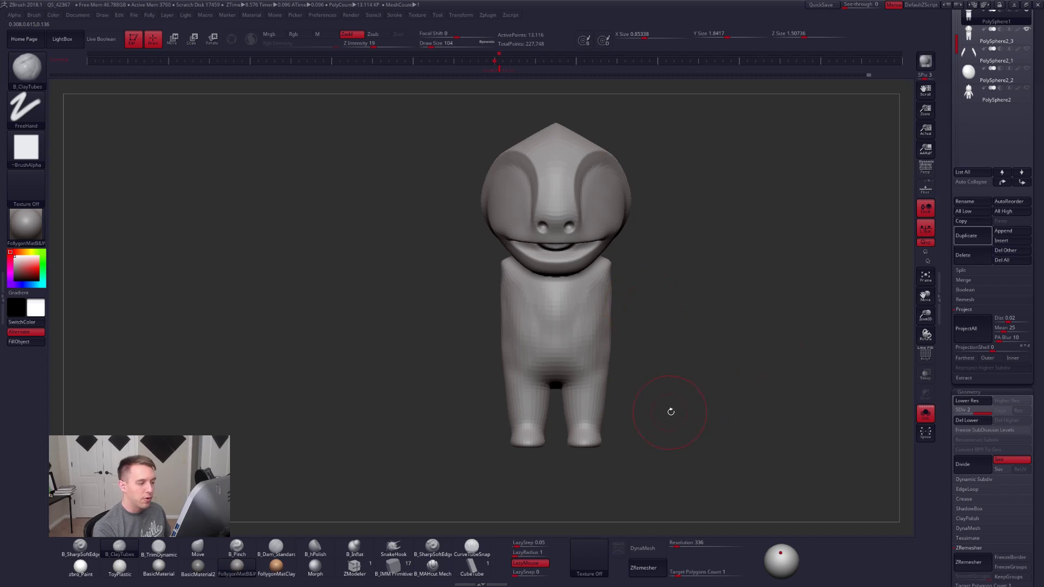
pyautogui.hotkey('ctrl', 'd')
pyautogui.hotkey('ctrl', 'd')
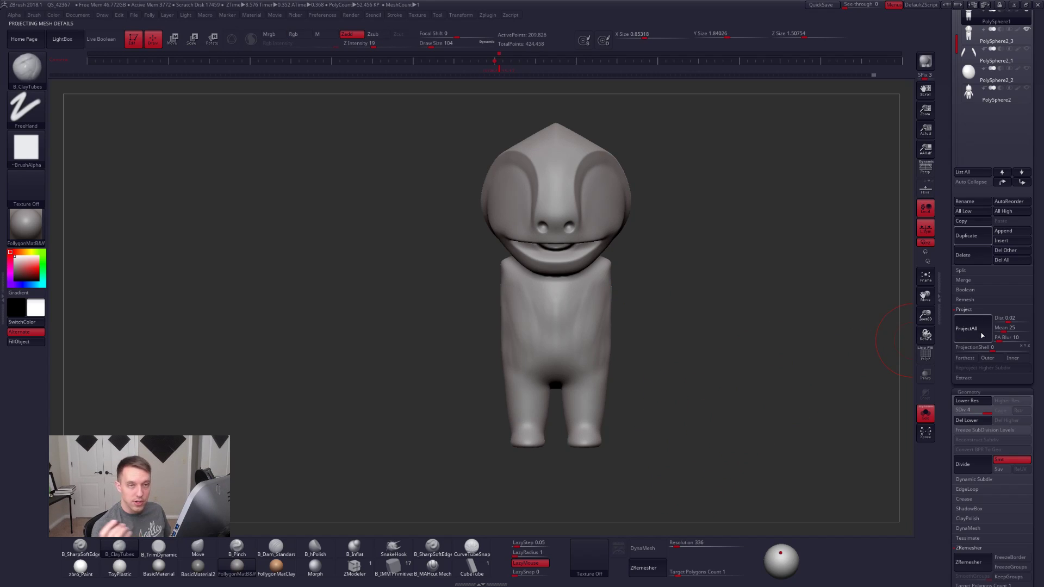
pyautogui.click(961, 310)
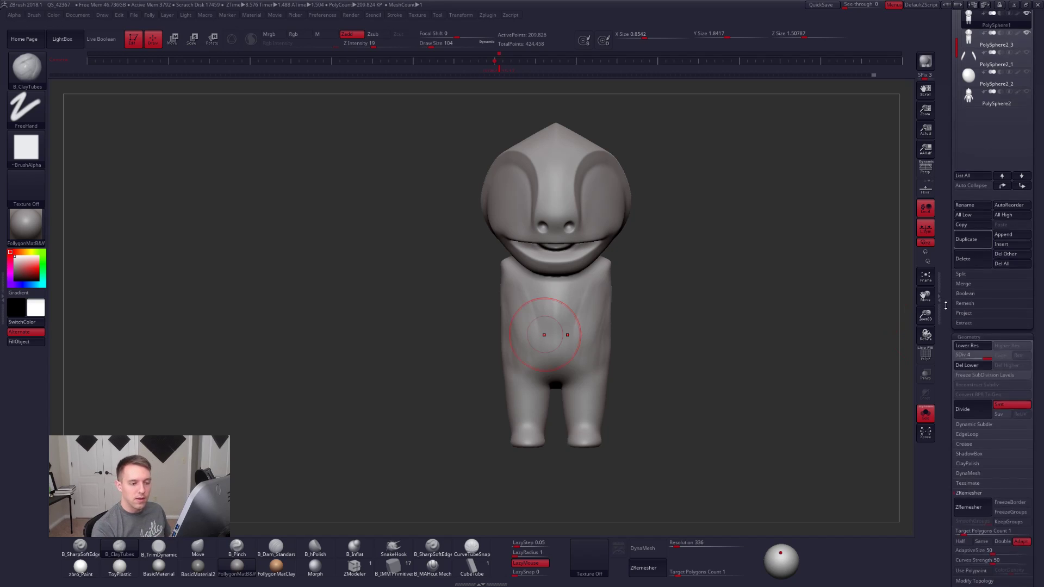
# Step: Lower the figure to subdivision level 2 and smooth the chest and the side of the torso
pyautogui.moveTo(950, 246); pyautogui.dragTo(949, 443)
pyautogui.keyDown('alt'); pyautogui.moveTo(849, 435); pyautogui.dragTo(799, 451); pyautogui.keyUp('alt')
pyautogui.hotkey('shift', 'd')
pyautogui.hotkey('shift', 'd')
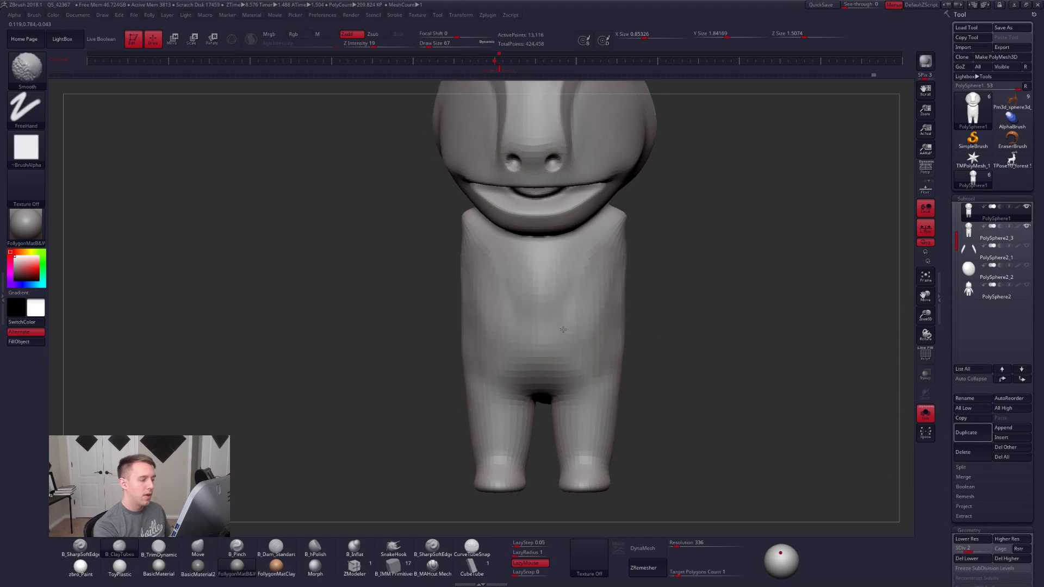
pyautogui.moveTo(561, 287)
pyautogui.mouseDown()
pyautogui.moveTo(566, 337)
pyautogui.moveTo(612, 297)
pyautogui.mouseUp()
pyautogui.moveTo(680, 364); pyautogui.dragTo(610, 359)
pyautogui.moveTo(603, 316)
pyautogui.keyDown('shift'); pyautogui.mouseDown()
pyautogui.moveTo(613, 279)
pyautogui.moveTo(619, 315)
pyautogui.mouseUp(); pyautogui.keyUp('shift')
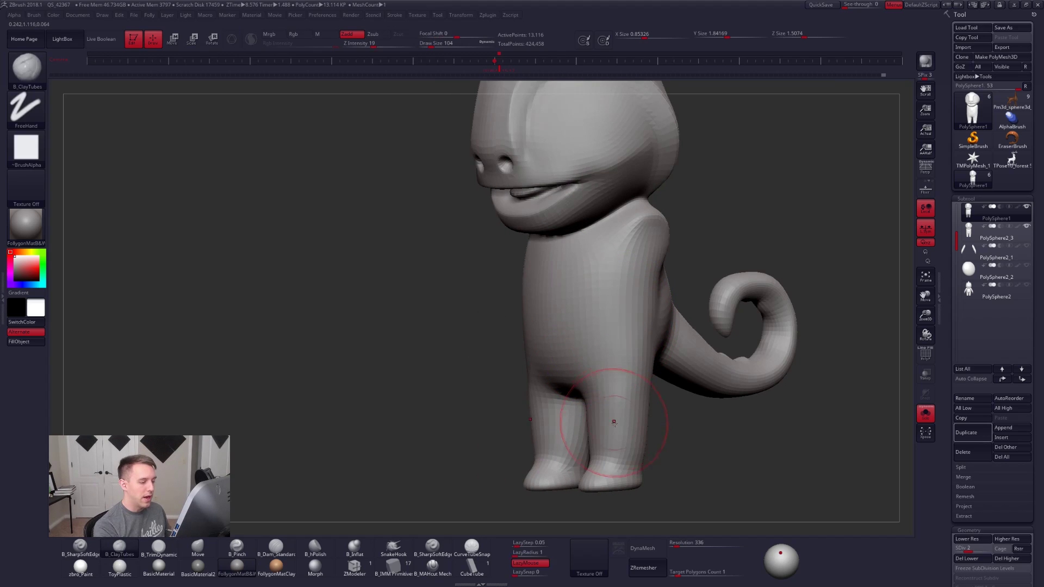
pyautogui.keyDown('shift'); pyautogui.moveTo(672, 421); pyautogui.dragTo(731, 416); pyautogui.keyUp('shift')
# Step: Activate the Move brush, delete the duplicate PolySphere2_3 subtool, and select the arms subtool
pyautogui.press('b')
pyautogui.press('m')
pyautogui.press('v')
pyautogui.keyDown('alt'); pyautogui.click(625, 324); pyautogui.keyUp('alt')
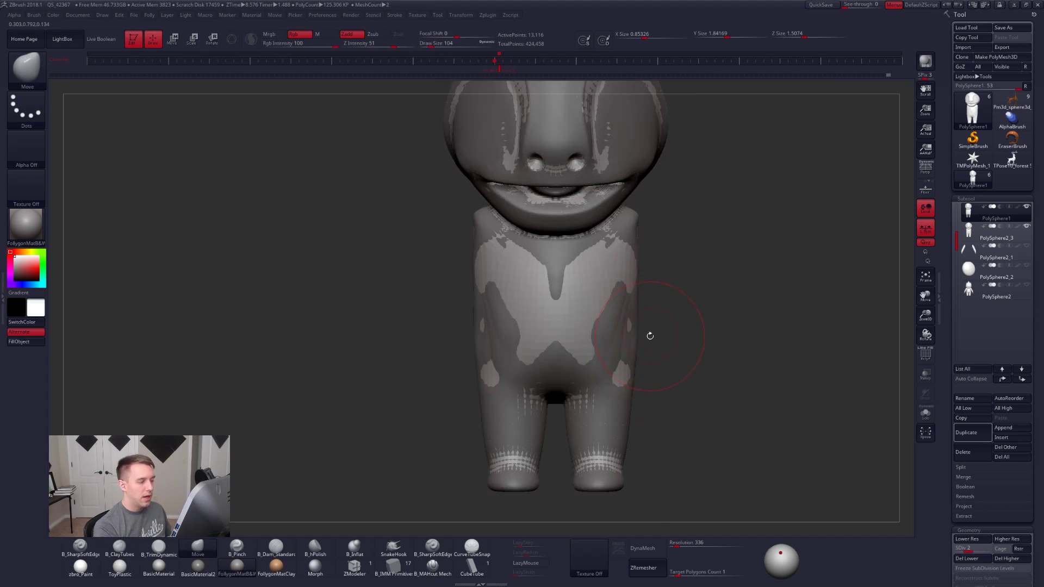
pyautogui.click(963, 452)
pyautogui.click(898, 468)
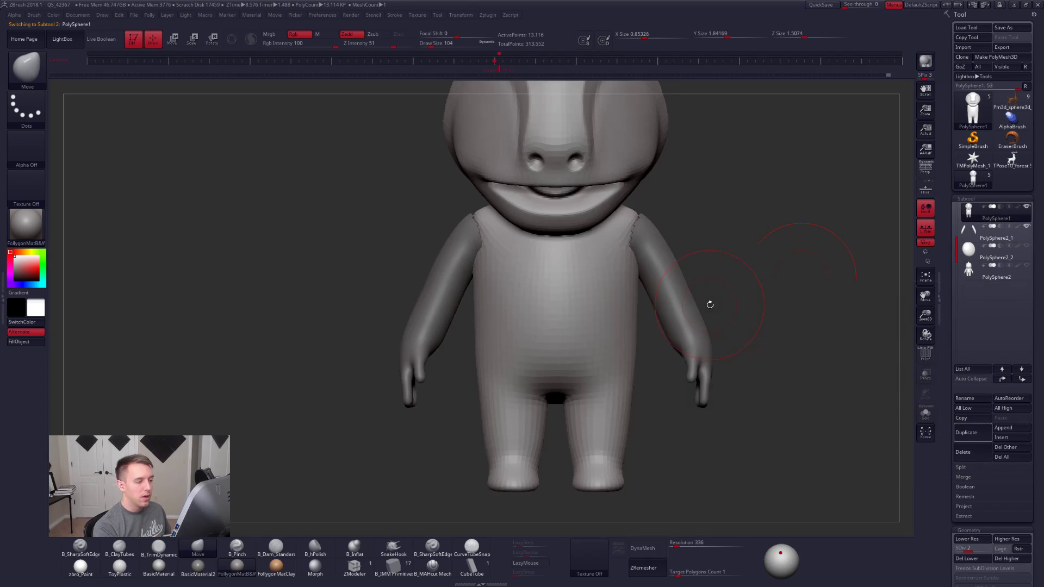
pyautogui.keyDown('alt'); pyautogui.click(651, 226); pyautogui.keyUp('alt')
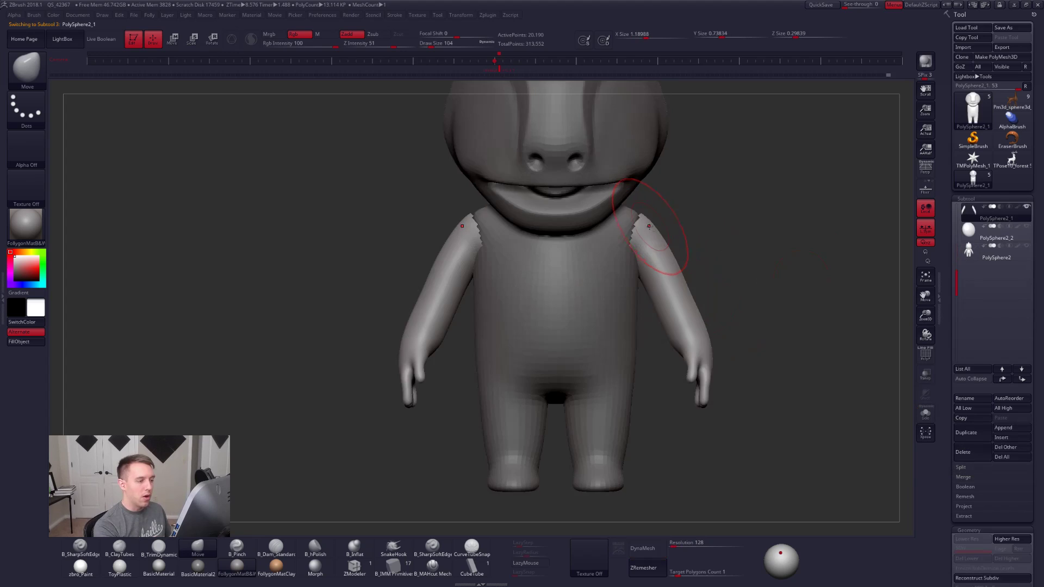
# Step: Try to rebuild the arms with DynaMesh at resolution 128 and adjust the shoulders with the Move brush
pyautogui.click(644, 547)
pyautogui.moveTo(659, 290); pyautogui.dragTo(701, 304, button='right')
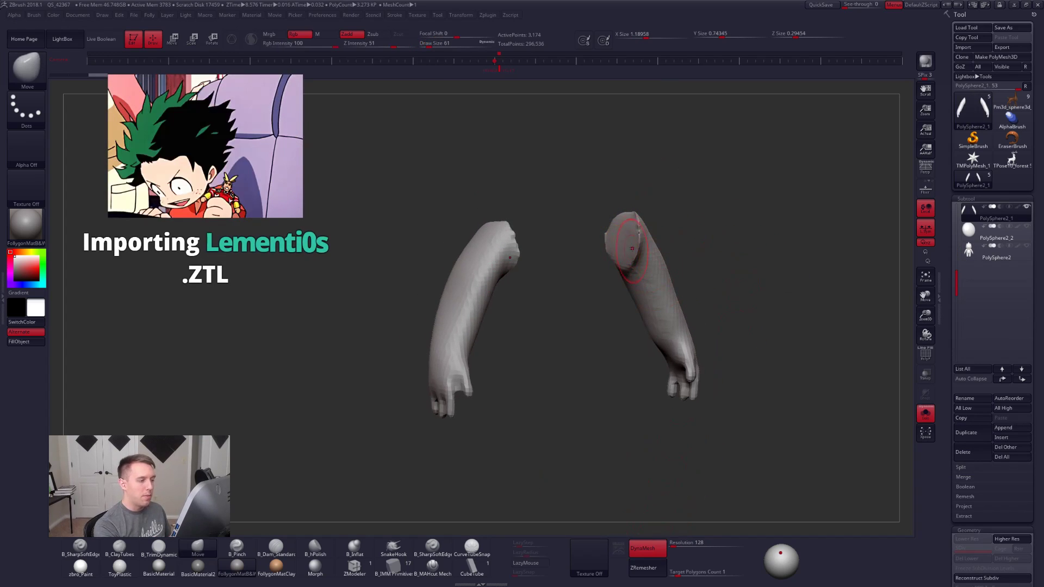
pyautogui.keyDown('shift'); pyautogui.moveTo(624, 235); pyautogui.dragTo(635, 240); pyautogui.keyUp('shift')
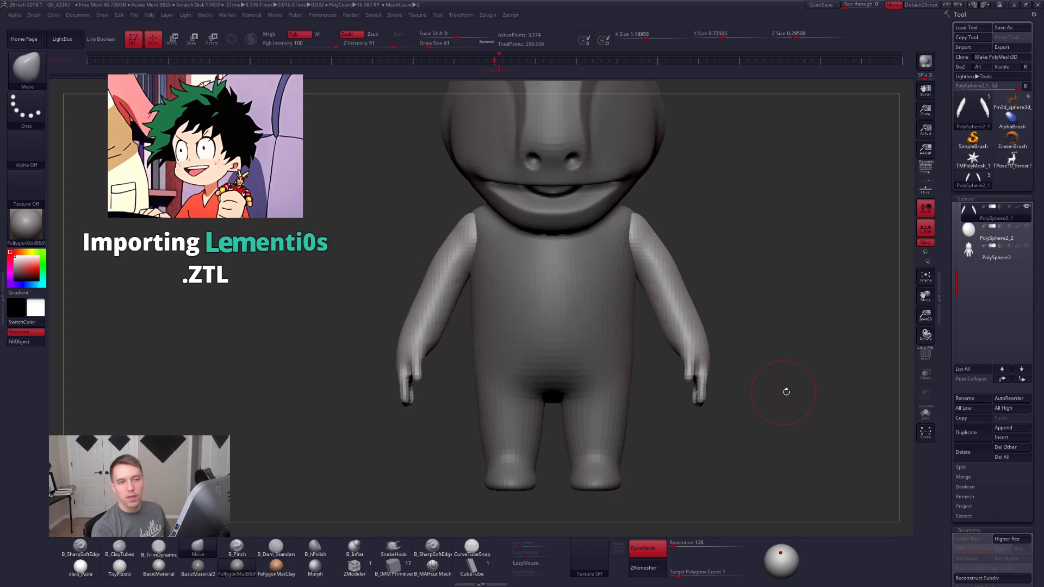
pyautogui.moveTo(687, 240); pyautogui.dragTo(701, 215)
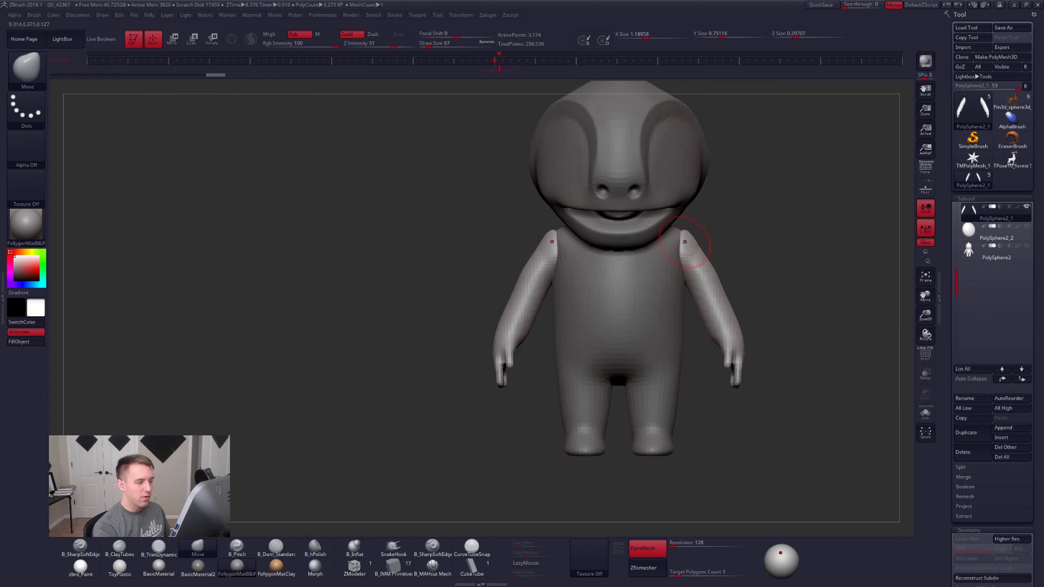
pyautogui.press('space')
pyautogui.moveTo(517, 289); pyautogui.dragTo(539, 336)
pyautogui.press('space')
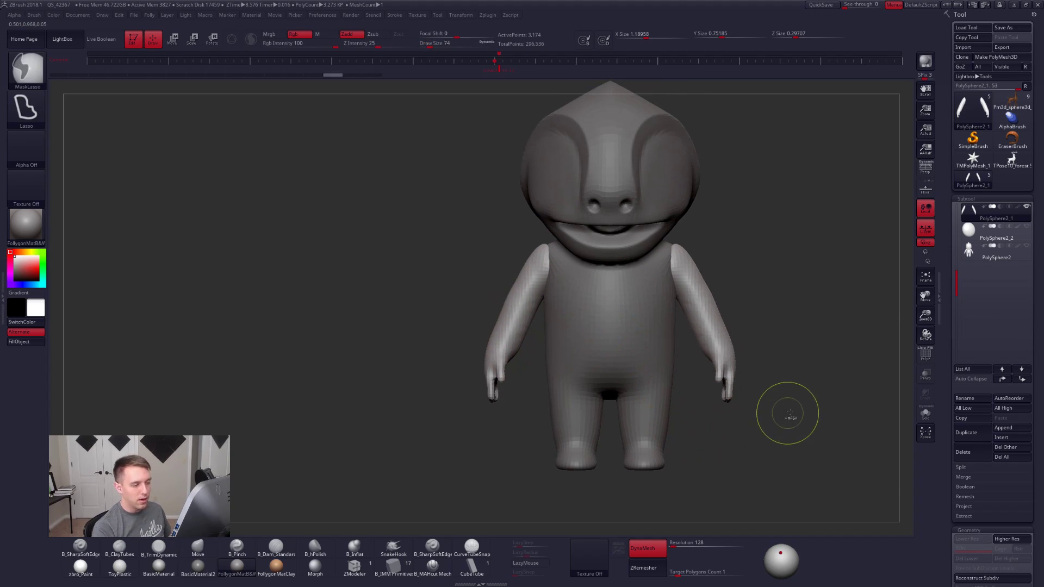
pyautogui.press('space')
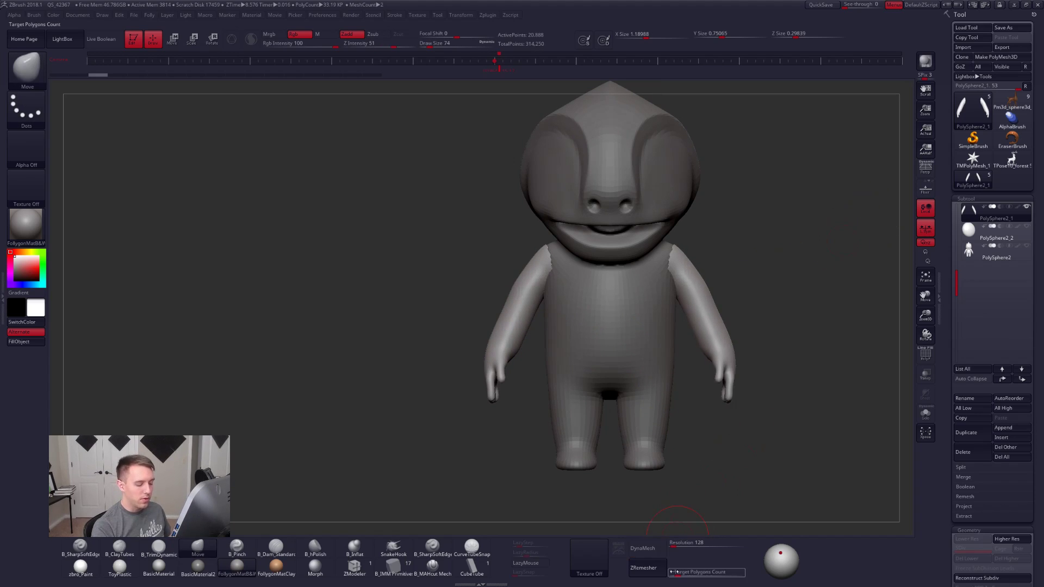
# Step: Remesh the arms with ZRemesher and reshape their shoulder ends from the side with the Move brush at draw size 104
pyautogui.click(657, 569)
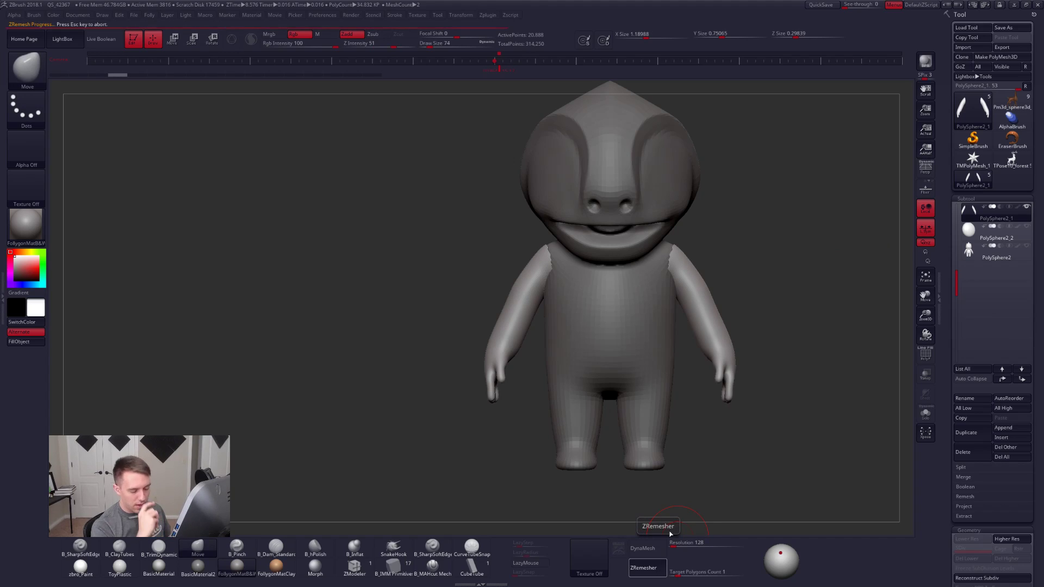
pyautogui.rightClick(674, 252)
pyautogui.moveTo(675, 250); pyautogui.dragTo(720, 247, button='right')
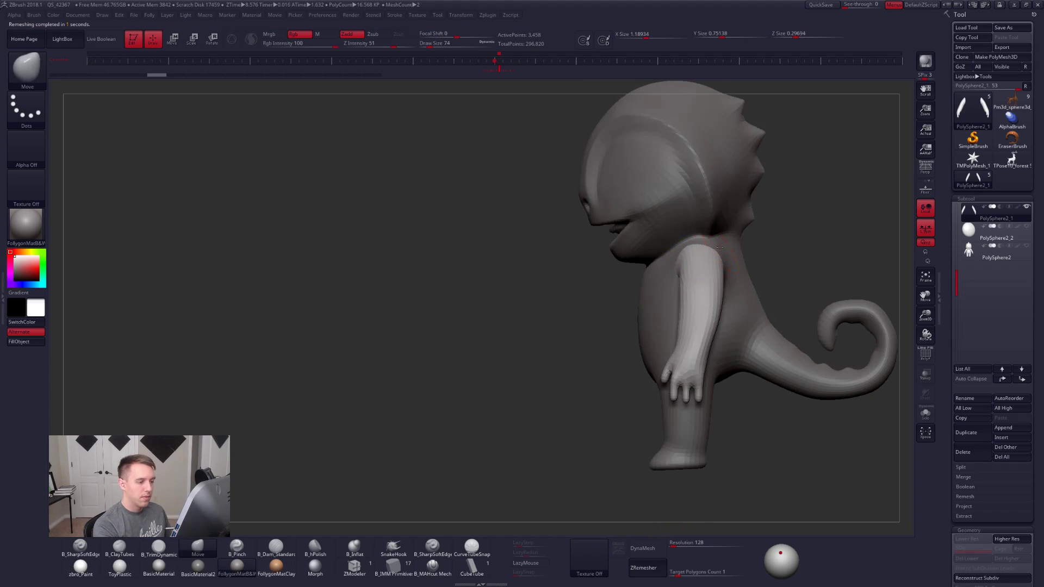
pyautogui.press(']')
pyautogui.press(']')
pyautogui.press(']')
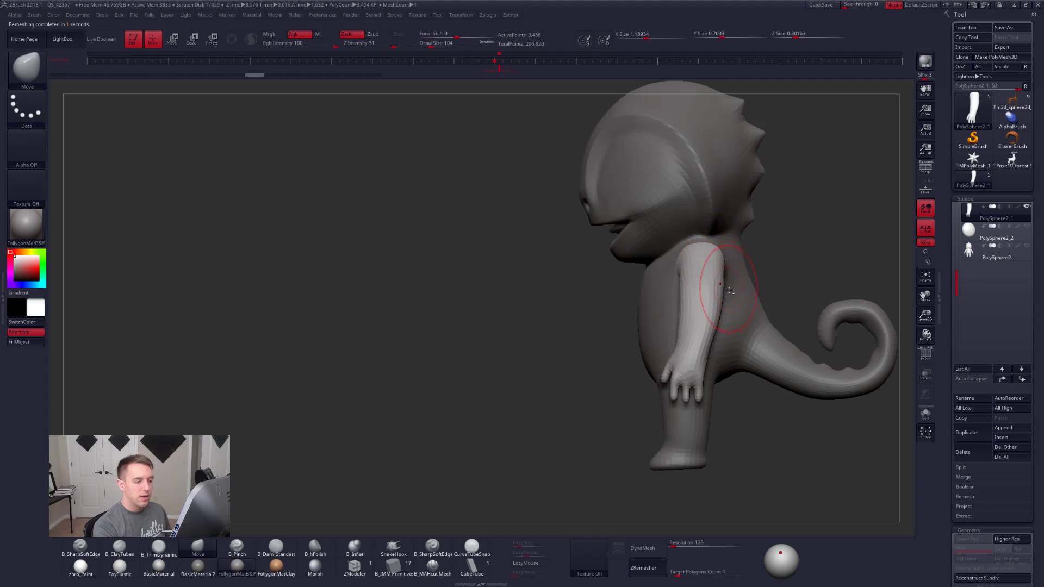
pyautogui.hotkey('alt', 's')
pyautogui.moveTo(722, 258)
pyautogui.keyDown('ctrl'); pyautogui.mouseDown(button='right')
pyautogui.moveTo(748, 282)
pyautogui.moveTo(750, 302)
pyautogui.mouseUp(button='right'); pyautogui.keyUp('ctrl')
pyautogui.moveTo(713, 231)
pyautogui.keyDown('ctrl'); pyautogui.mouseDown()
pyautogui.moveTo(674, 219)
pyautogui.moveTo(699, 342)
pyautogui.moveTo(791, 284)
pyautogui.mouseUp(); pyautogui.keyUp('ctrl')
pyautogui.keyDown('ctrl'); pyautogui.click(768, 287); pyautogui.keyUp('ctrl')
pyautogui.hotkey('alt', 's')
# Step: Select the PolySphere1 body and adjust its shoulder area around the arm with the Move brush at draw size 67
pyautogui.keyDown('alt'); pyautogui.click(746, 302); pyautogui.keyUp('alt')
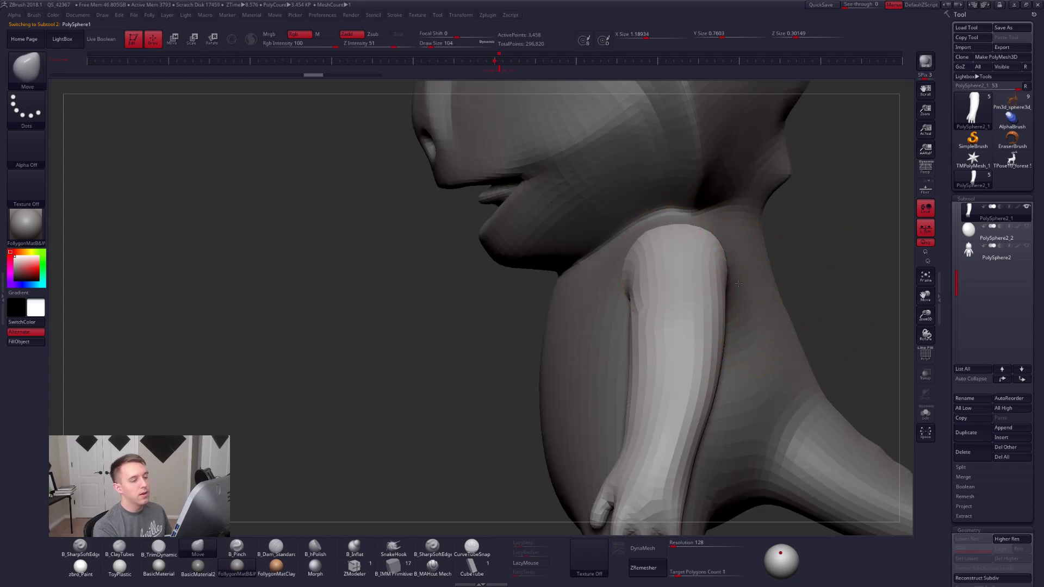
pyautogui.press('[')
pyautogui.press('[')
pyautogui.press('[')
pyautogui.press('[')
pyautogui.moveTo(690, 247)
pyautogui.keyDown('shift'); pyautogui.mouseDown(button='right')
pyautogui.moveTo(642, 244)
pyautogui.moveTo(669, 237)
pyautogui.moveTo(674, 260)
pyautogui.mouseUp(button='right'); pyautogui.keyUp('shift')
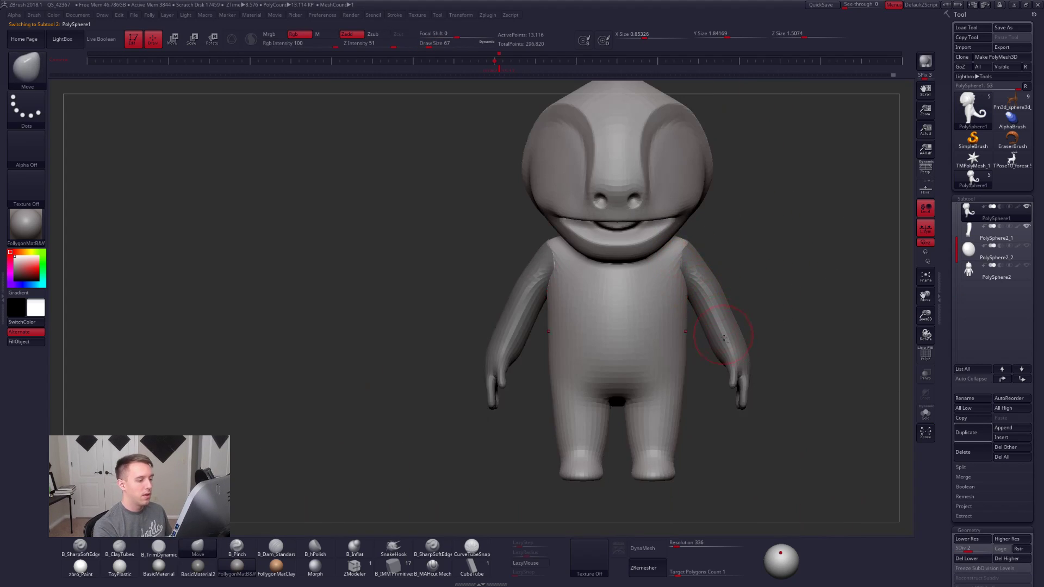
# Step: Shape the side of the torso with the Move brush at draw size 130 and check the figure from the side
pyautogui.keyDown('alt'); pyautogui.moveTo(701, 328); pyautogui.dragTo(691, 292, button='right'); pyautogui.keyUp('alt')
pyautogui.press(']')
pyautogui.press(']')
pyautogui.press(']')
pyautogui.press(']')
pyautogui.press(']')
pyautogui.press(']')
pyautogui.press(']')
pyautogui.press(']')
pyautogui.press('space')
pyautogui.moveTo(680, 307); pyautogui.dragTo(676, 273)
pyautogui.moveTo(674, 283)
pyautogui.mouseDown(button='right')
pyautogui.moveTo(732, 287)
pyautogui.moveTo(776, 325)
pyautogui.moveTo(680, 368)
pyautogui.mouseUp(button='right')
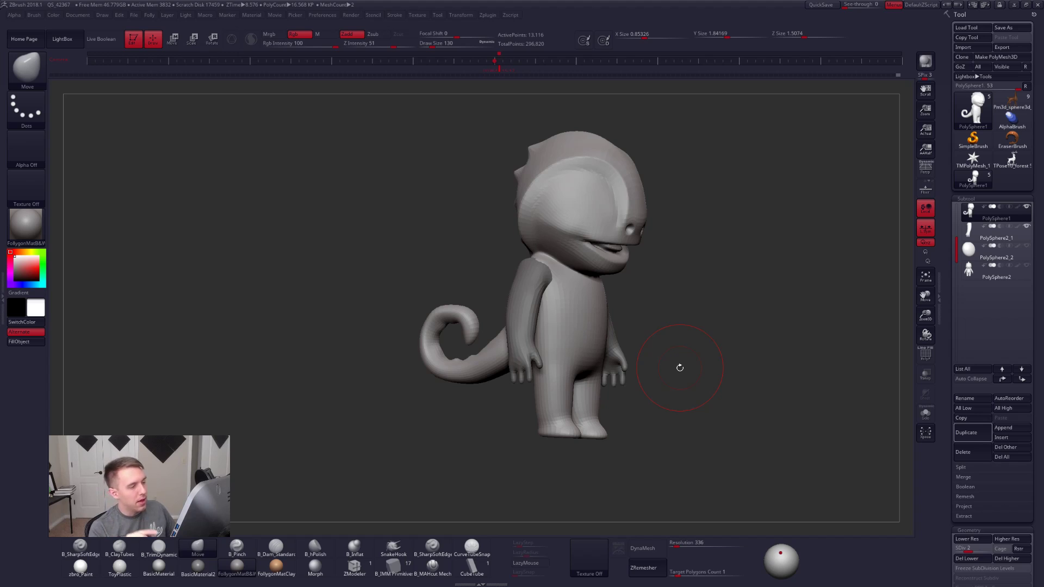
# Step: Examine the overall proportions of the PolySphere2 chameleon and compare them with the PolySphere1 body and arms
pyautogui.click(995, 271)
pyautogui.keyDown('alt'); pyautogui.moveTo(810, 349); pyautogui.dragTo(742, 454); pyautogui.keyUp('alt')
pyautogui.hotkey('shift', 'f')
pyautogui.hotkey('shift', 'f')
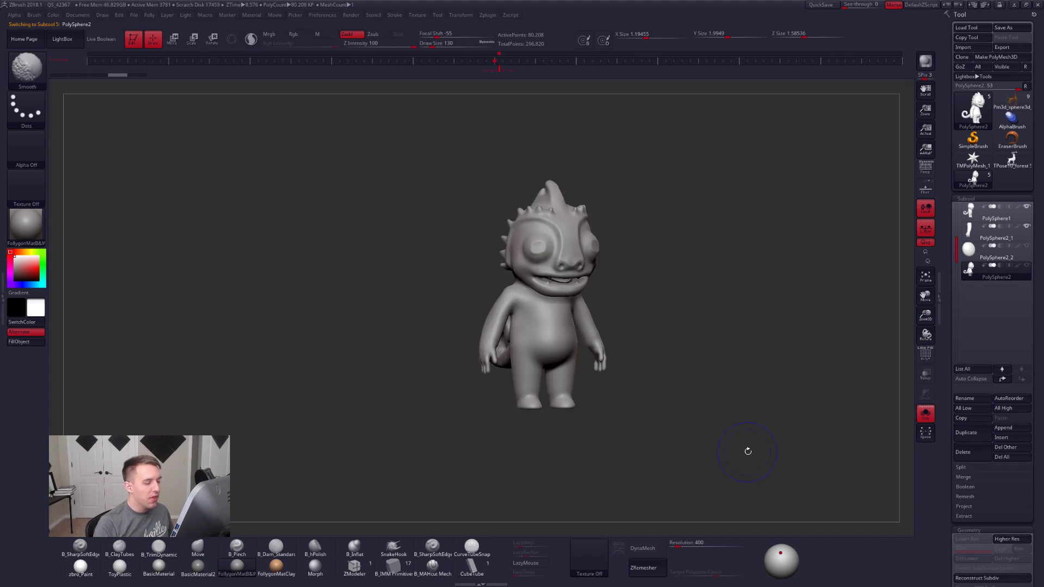
pyautogui.keyDown('ctrl'); pyautogui.moveTo(575, 332); pyautogui.dragTo(597, 349, button='right'); pyautogui.keyUp('ctrl')
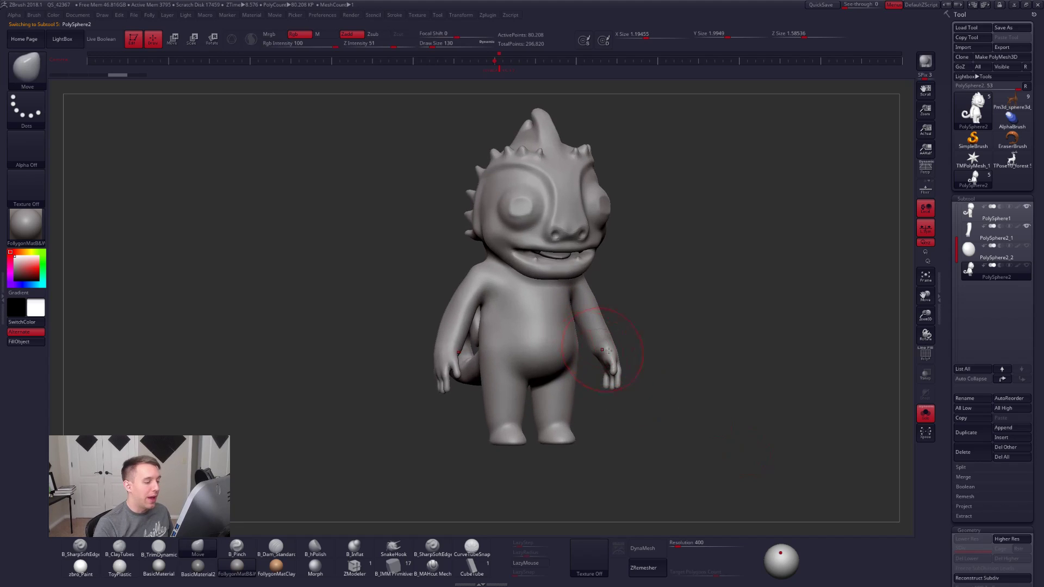
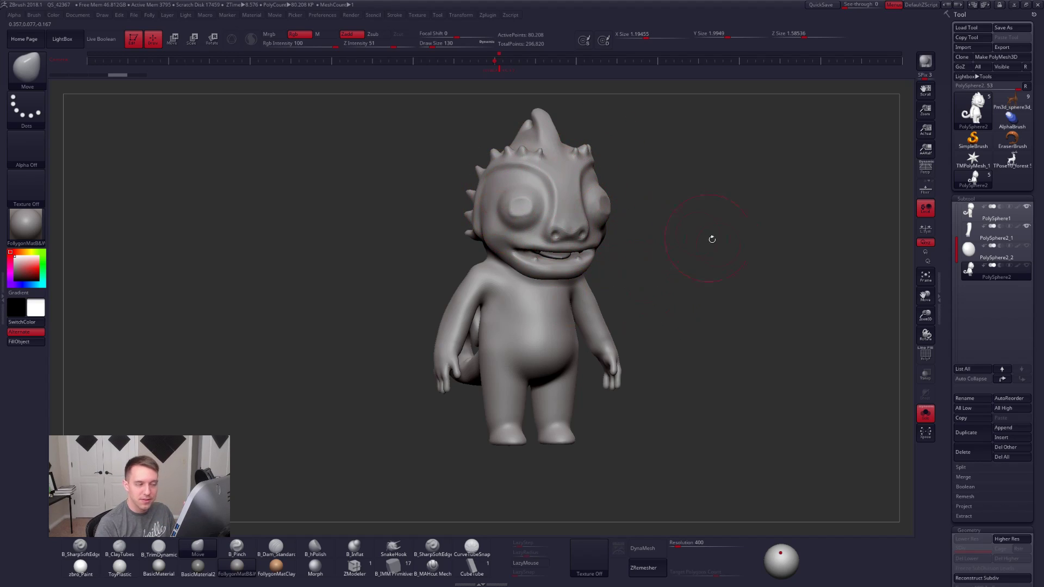
pyautogui.click(979, 237)
pyautogui.click(979, 216)
pyautogui.moveTo(750, 259)
pyautogui.mouseDown()
pyautogui.moveTo(625, 271)
pyautogui.moveTo(601, 295)
pyautogui.mouseUp()
pyautogui.press('space')
pyautogui.moveTo(655, 407)
pyautogui.mouseDown()
pyautogui.moveTo(710, 423)
pyautogui.moveTo(611, 400)
pyautogui.mouseUp()
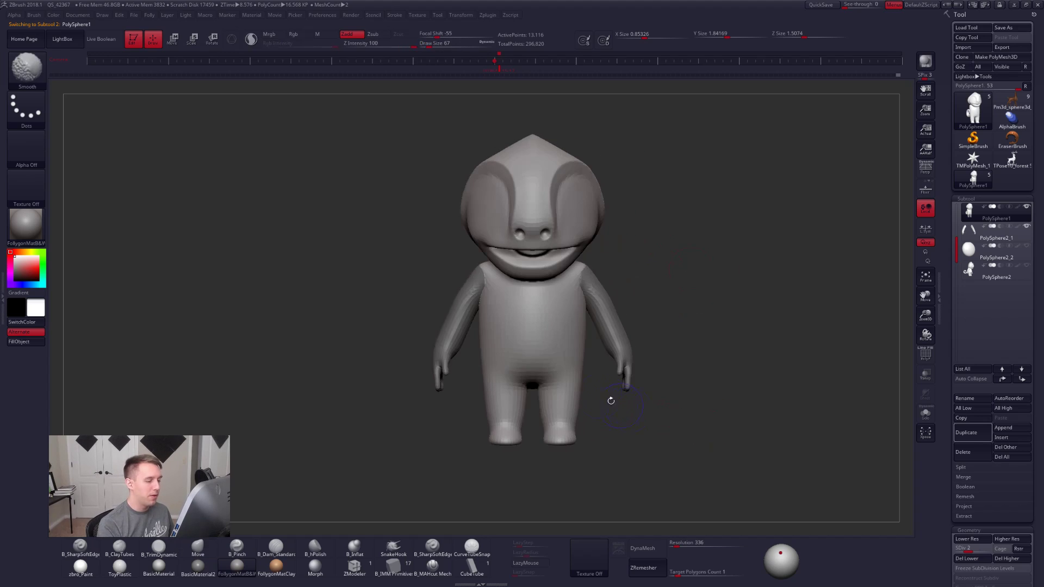
# Step: Build up the upper back behind the shoulder on the PolySphere1 body with B_ClayTubes and smooth it
pyautogui.keyDown('alt'); pyautogui.click(467, 331); pyautogui.keyUp('alt')
pyautogui.hotkey('ctrl', 'shift', 'f')
pyautogui.moveTo(716, 231)
pyautogui.mouseDown()
pyautogui.moveTo(641, 339)
pyautogui.moveTo(566, 305)
pyautogui.moveTo(584, 329)
pyautogui.mouseUp()
pyautogui.keyDown('alt'); pyautogui.click(538, 299); pyautogui.keyUp('alt')
pyautogui.keyDown('ctrl'); pyautogui.moveTo(584, 329); pyautogui.dragTo(571, 278, button='right'); pyautogui.keyUp('ctrl')
pyautogui.press('2')
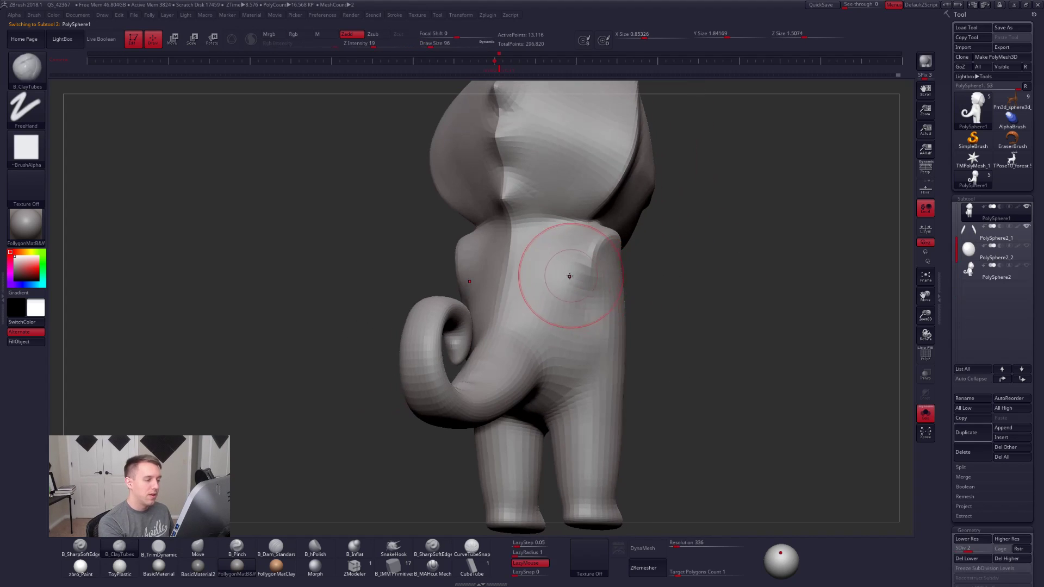
pyautogui.moveTo(556, 288)
pyautogui.mouseDown()
pyautogui.moveTo(566, 266)
pyautogui.moveTo(571, 327)
pyautogui.moveTo(578, 303)
pyautogui.mouseUp()
pyautogui.press('shift')
pyautogui.moveTo(552, 269); pyautogui.dragTo(696, 366, button='right')
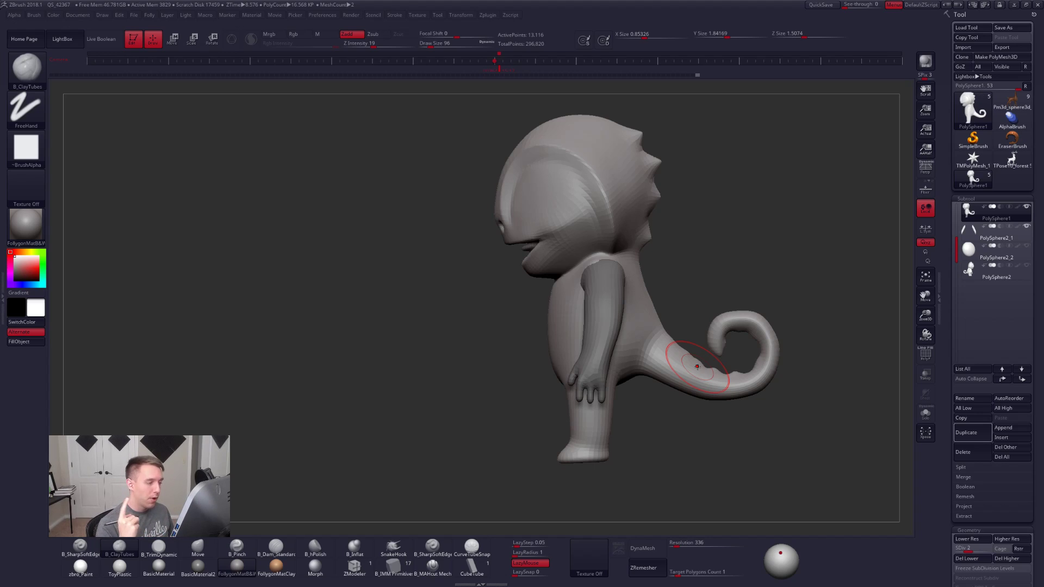
# Step: Examine the crest, head spikes and eye area of the PolySphere2 chameleon from several angles with the Move brush active
pyautogui.click(974, 276)
pyautogui.moveTo(696, 353)
pyautogui.mouseDown(button='right')
pyautogui.moveTo(663, 326)
pyautogui.moveTo(631, 250)
pyautogui.moveTo(661, 252)
pyautogui.mouseUp(button='right')
pyautogui.press('b')
pyautogui.press('m')
pyautogui.press('v')
pyautogui.press('space')
pyautogui.moveTo(618, 230); pyautogui.dragTo(614, 227)
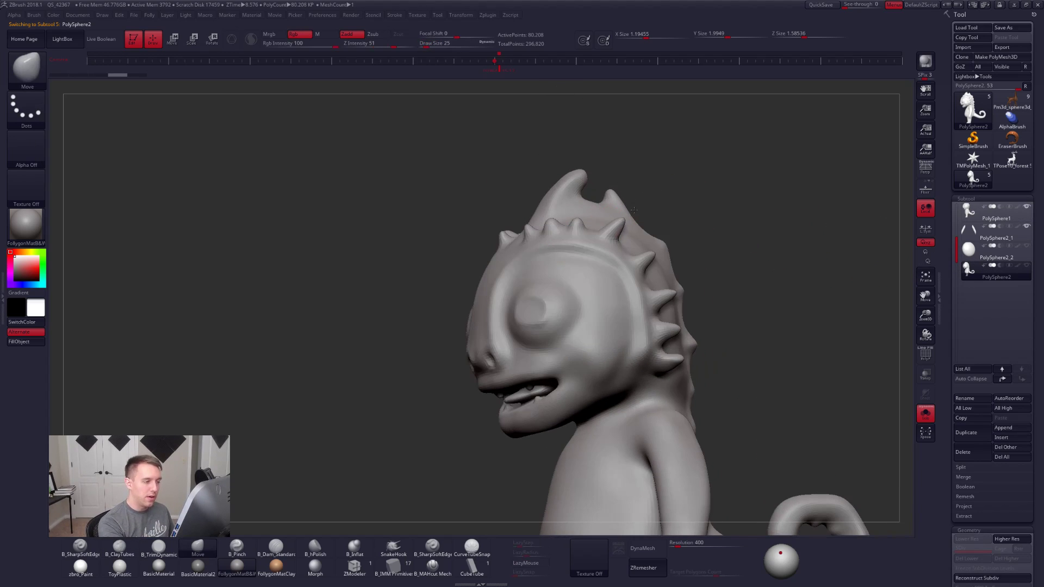
pyautogui.moveTo(614, 303); pyautogui.dragTo(615, 325, button='right')
pyautogui.press('space')
pyautogui.moveTo(615, 325); pyautogui.dragTo(621, 325)
pyautogui.moveTo(560, 298)
pyautogui.mouseDown(button='right')
pyautogui.moveTo(554, 273)
pyautogui.moveTo(560, 292)
pyautogui.moveTo(632, 298)
pyautogui.mouseUp(button='right')
pyautogui.press('space')
pyautogui.moveTo(636, 300); pyautogui.dragTo(632, 300)
pyautogui.moveTo(634, 297)
pyautogui.mouseDown(button='right')
pyautogui.moveTo(681, 287)
pyautogui.moveTo(652, 297)
pyautogui.moveTo(631, 285)
pyautogui.mouseUp(button='right')
# Step: Select the PolySphere1 figure and compare its head across subdivision levels up to level 4
pyautogui.click(965, 218)
pyautogui.press('space')
pyautogui.moveTo(604, 284); pyautogui.dragTo(606, 284)
pyautogui.press('d')
pyautogui.press('space')
pyautogui.moveTo(615, 357); pyautogui.dragTo(620, 357)
pyautogui.hotkey('shift', 'd')
pyautogui.hotkey('shift', 'd')
pyautogui.keyDown('alt'); pyautogui.moveTo(626, 357); pyautogui.dragTo(634, 310, button='right'); pyautogui.keyUp('alt')
pyautogui.press('space')
pyautogui.moveTo(631, 343); pyautogui.dragTo(620, 344)
pyautogui.press('d')
pyautogui.press('d')
pyautogui.keyDown('alt'); pyautogui.moveTo(576, 338); pyautogui.dragTo(581, 412, button='right'); pyautogui.keyUp('alt')
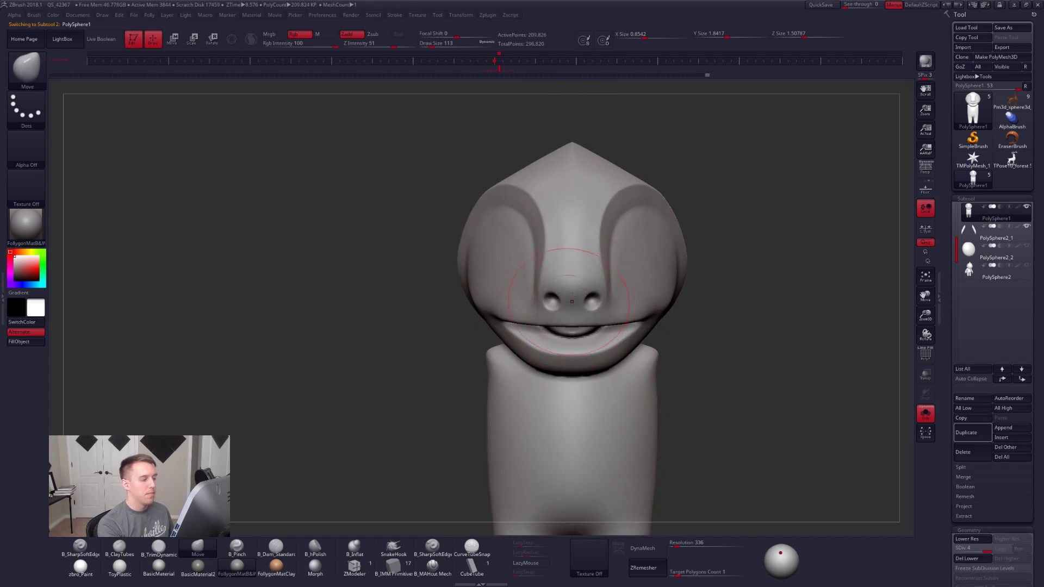
# Step: Adjust the side of the head at subdivision level 1 with the Move brush, then return to level 2
pyautogui.hotkey('shift', 'd')
pyautogui.hotkey('shift', 'd')
pyautogui.hotkey('shift', 'd')
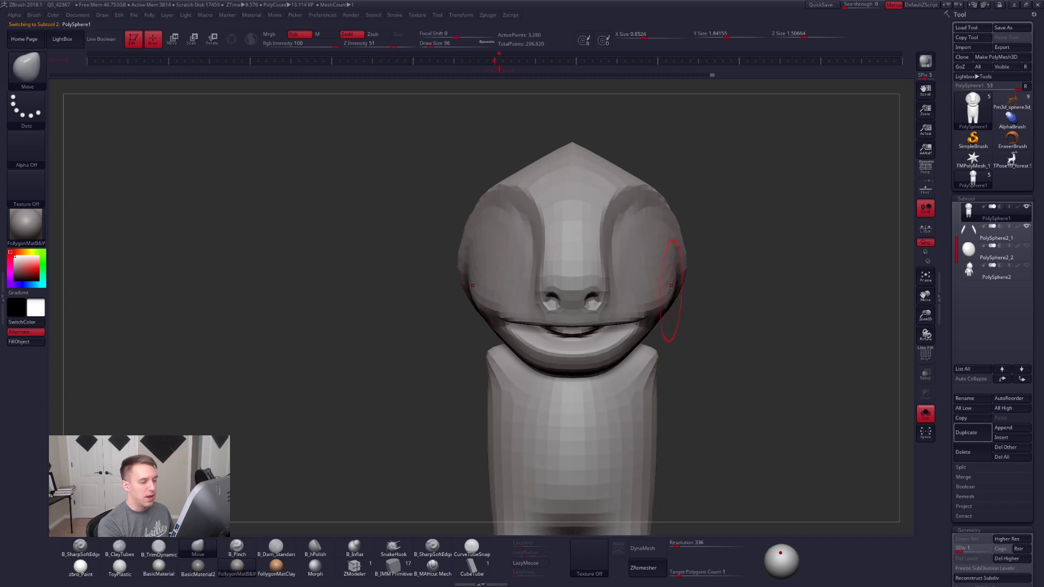
pyautogui.moveTo(664, 292); pyautogui.dragTo(671, 303)
pyautogui.press('s')
pyautogui.click(667, 302)
pyautogui.moveTo(625, 296); pyautogui.dragTo(674, 317, button='right')
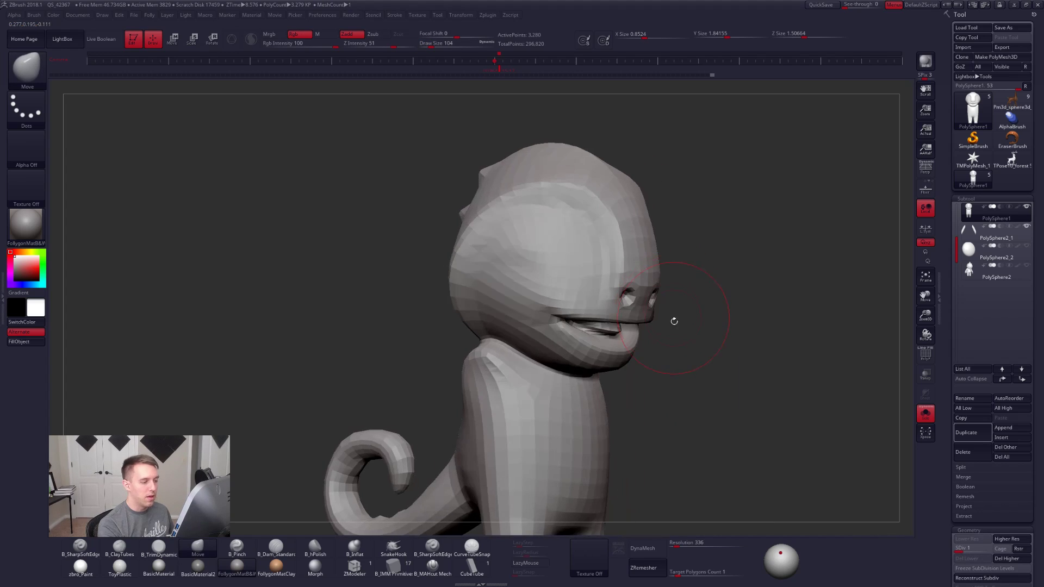
pyautogui.press('d')
pyautogui.moveTo(761, 417); pyautogui.dragTo(704, 366, button='right')
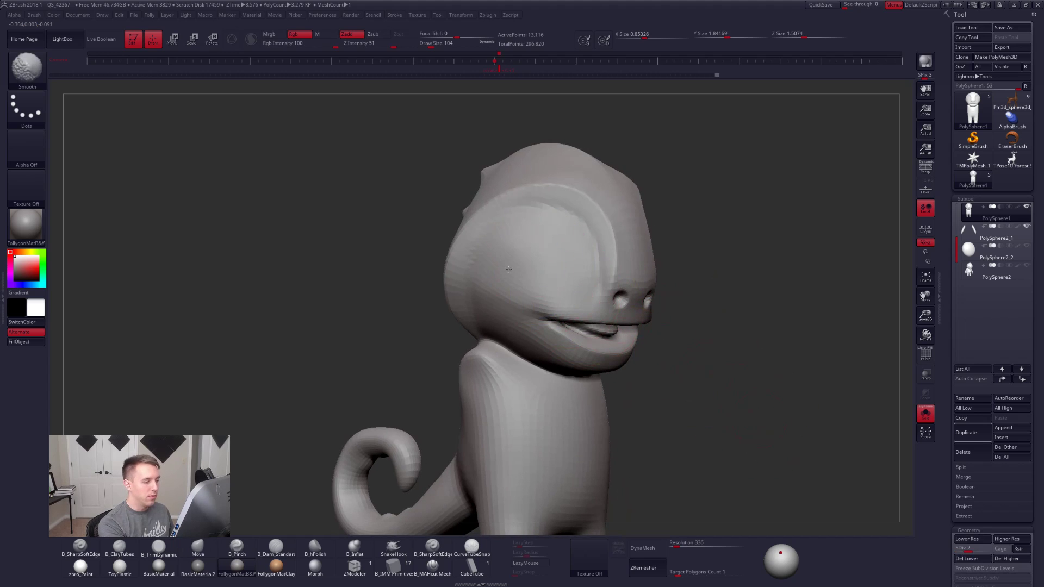
# Step: Raise the PolySphere1 body to subdivision level 4
pyautogui.keyDown('shift'); pyautogui.moveTo(606, 312); pyautogui.dragTo(577, 312, button='right'); pyautogui.keyUp('shift')
pyautogui.press('d')
pyautogui.press('d')
pyautogui.keyDown('alt'); pyautogui.moveTo(751, 306); pyautogui.dragTo(662, 307, button='right'); pyautogui.keyUp('alt')
# Step: Select the PolySphere2_2 eyeballs, show all subtools again and reposition the eyes with the transform gizmo
pyautogui.click(982, 259)
pyautogui.click(925, 414)
pyautogui.press('w')
pyautogui.moveTo(648, 284)
pyautogui.mouseDown()
pyautogui.moveTo(705, 285)
pyautogui.moveTo(674, 282)
pyautogui.mouseUp()
pyautogui.press('q')
pyautogui.keyDown('alt'); pyautogui.moveTo(805, 320); pyautogui.dragTo(788, 358, button='right'); pyautogui.keyUp('alt')
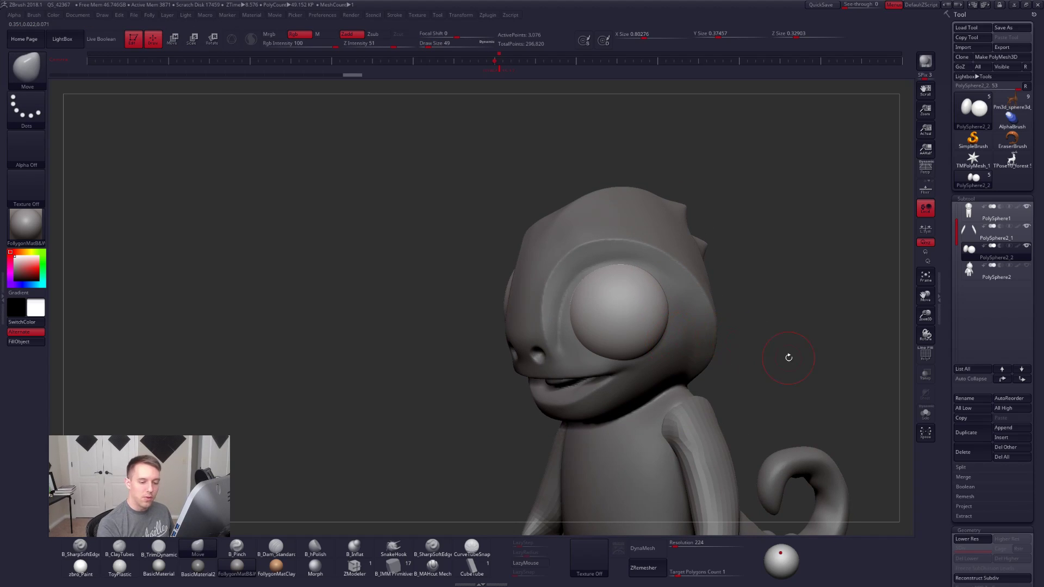
# Step: Duplicate the eyeballs subtool, reduce the copy to a single sphere by deleting the hidden one, and delete its lower subdivision levels
pyautogui.click(979, 433)
pyautogui.click(965, 433)
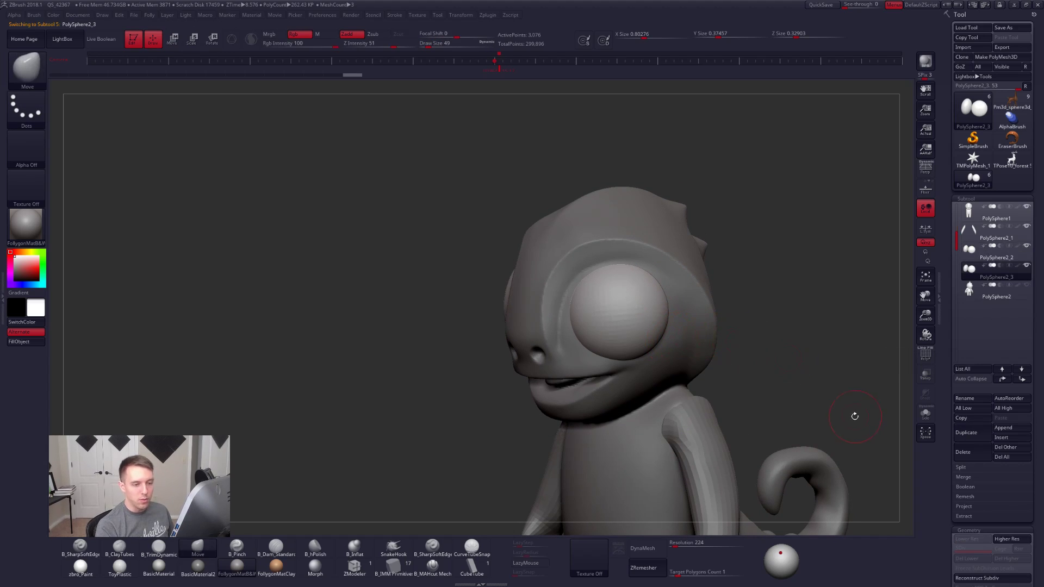
pyautogui.hotkey('ctrl', 'shift', 's')
pyautogui.press('space')
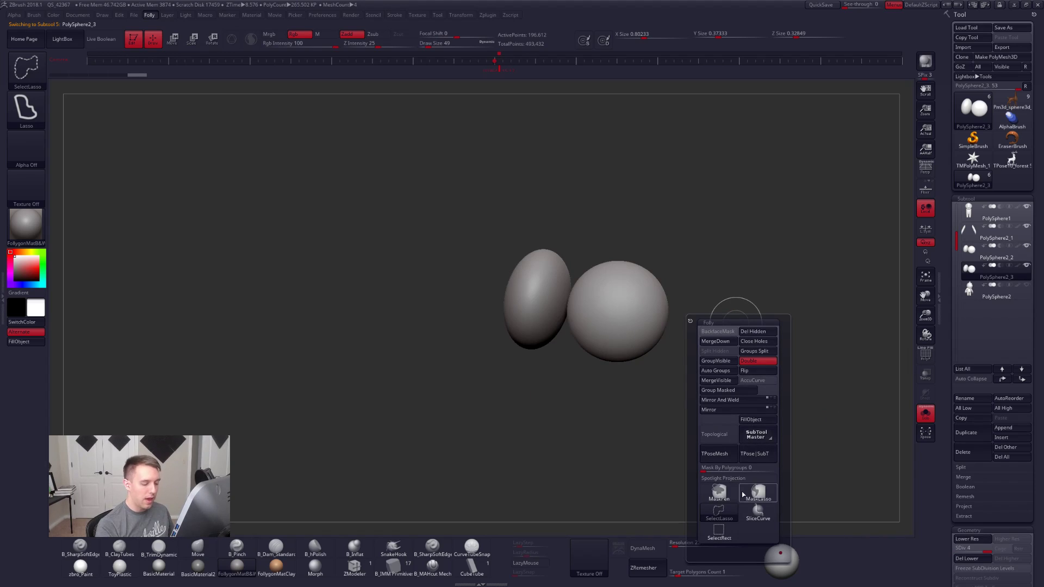
pyautogui.press('space')
pyautogui.keyDown('ctrl'); pyautogui.keyDown('shift'); pyautogui.click(635, 306); pyautogui.keyUp('shift'); pyautogui.keyUp('ctrl')
pyautogui.press('space')
pyautogui.click(670, 308)
pyautogui.click(669, 304)
pyautogui.click(963, 559)
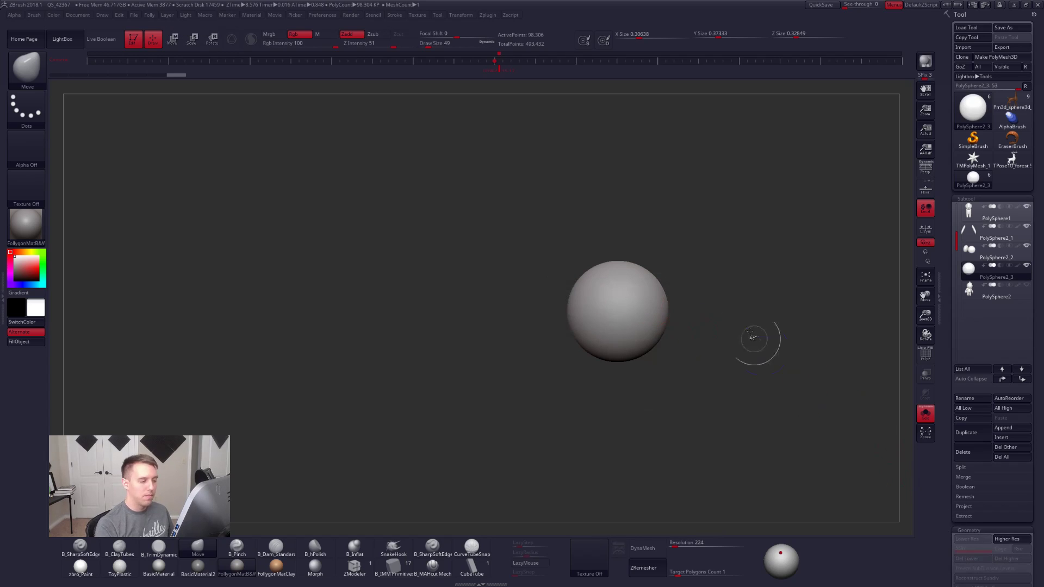
# Step: Slice the single sphere with a tilted SliceCurve line and split the halves into separate upper and lower eyelid subtools
pyautogui.press('space')
pyautogui.click(794, 310)
pyautogui.hotkey('shift', 's')
pyautogui.keyDown('ctrl'); pyautogui.keyDown('shift'); pyautogui.moveTo(696, 292); pyautogui.dragTo(531, 334); pyautogui.keyUp('shift'); pyautogui.keyUp('ctrl')
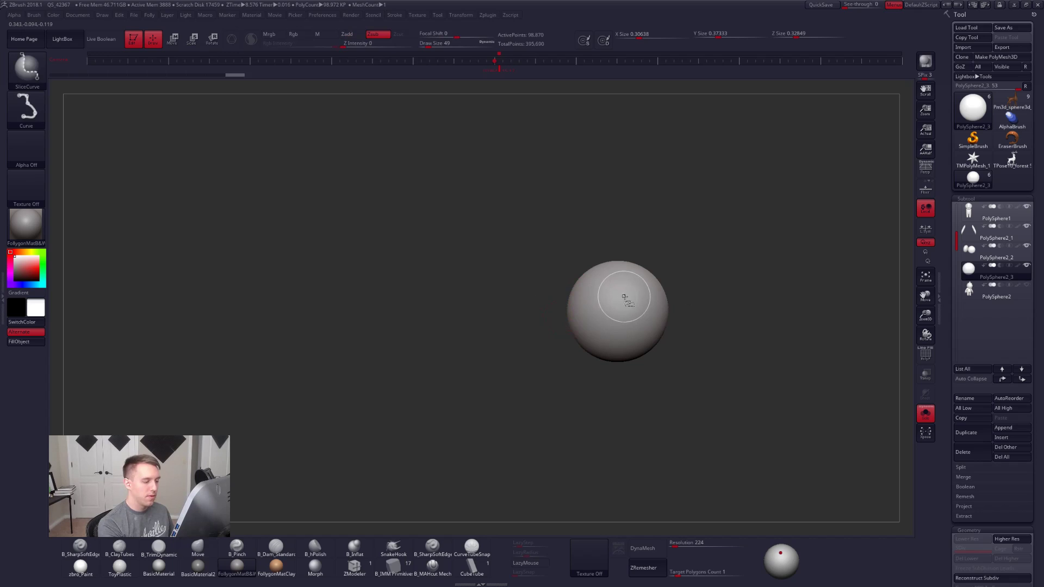
pyautogui.keyDown('ctrl'); pyautogui.keyDown('shift'); pyautogui.click(624, 299); pyautogui.keyUp('shift'); pyautogui.keyUp('ctrl')
pyautogui.press('space')
pyautogui.click(624, 324)
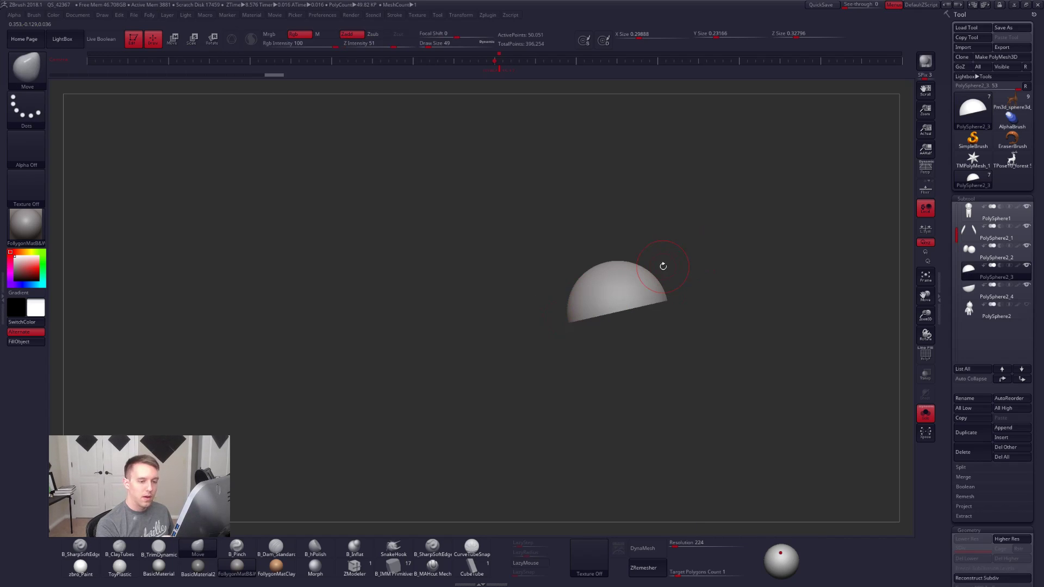
pyautogui.press('space')
pyautogui.click(824, 308)
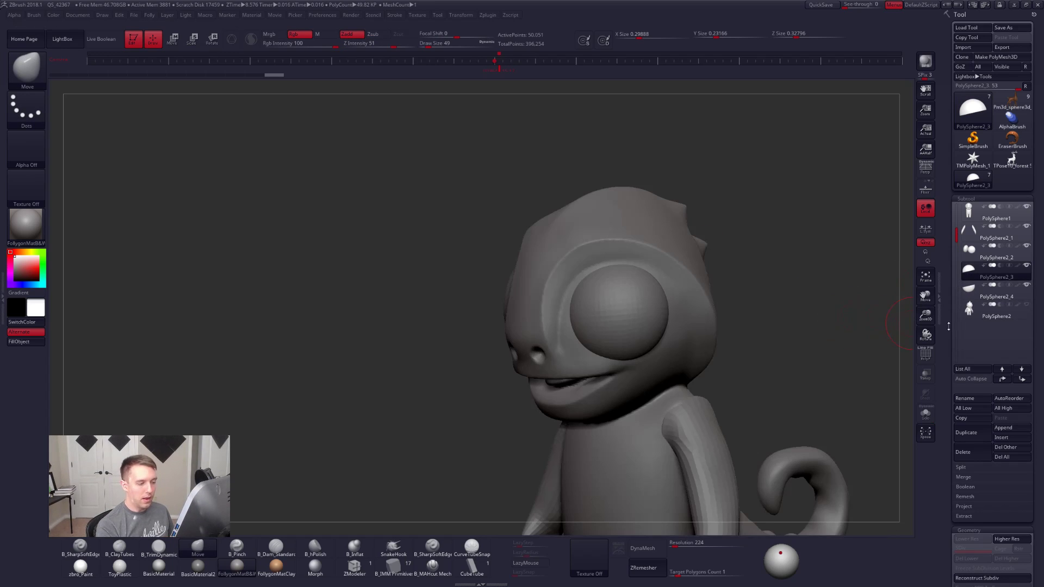
# Step: Inflate the PolySphere2_3 upper eyelid slightly with the Inflate deformation
pyautogui.scroll(-5, 956, 250)
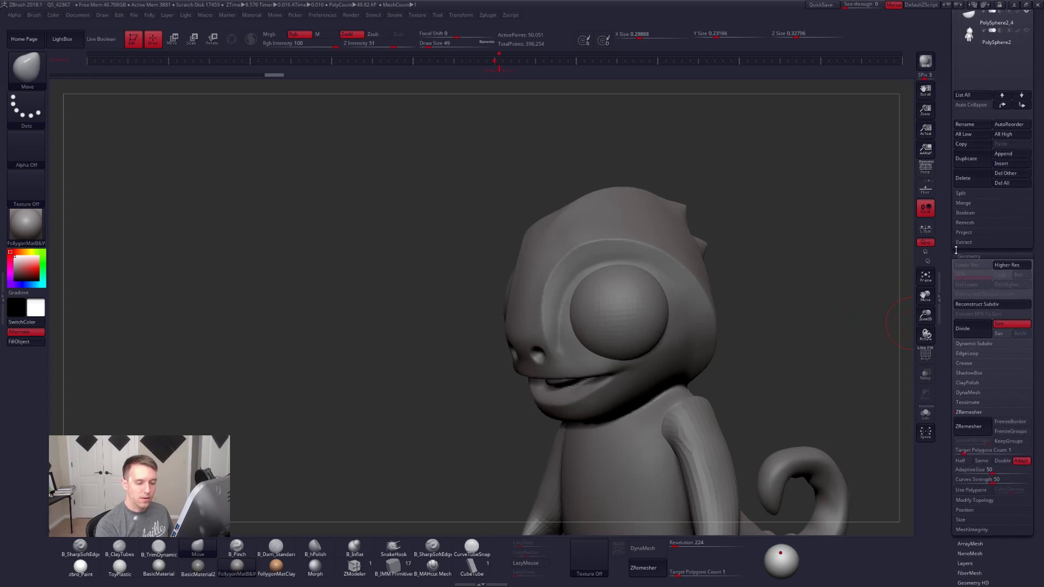
pyautogui.scroll(-4, 956, 250)
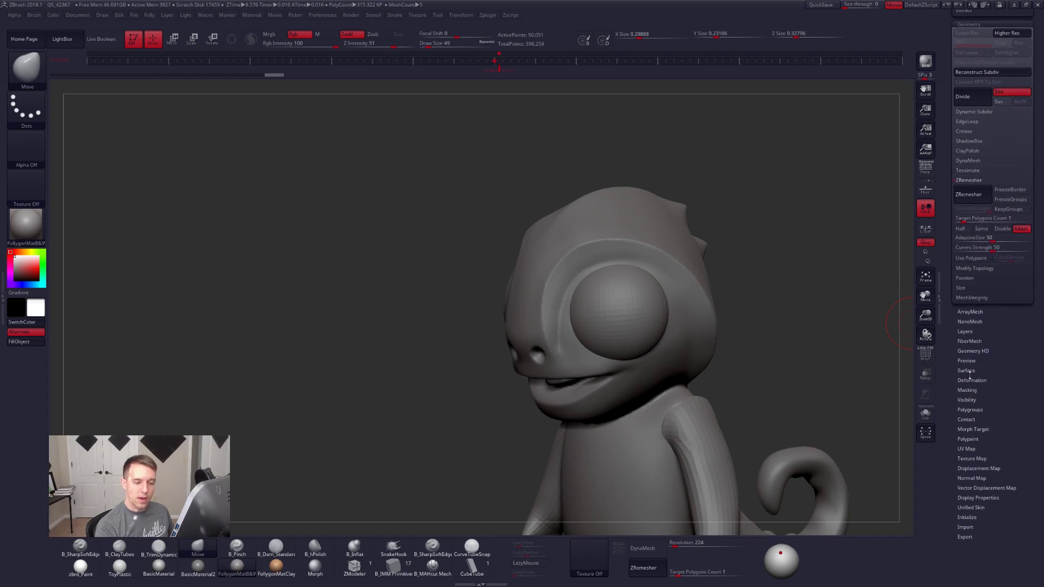
pyautogui.click(971, 380)
pyautogui.moveTo(995, 423); pyautogui.dragTo(997, 427)
pyautogui.moveTo(925, 334); pyautogui.dragTo(696, 307)
# Step: Mirror and weld the upper eyelid onto the other eye and adjust its lower edge with the Move brush
pyautogui.hotkey('ctrl', 'shift')
pyautogui.press('2')
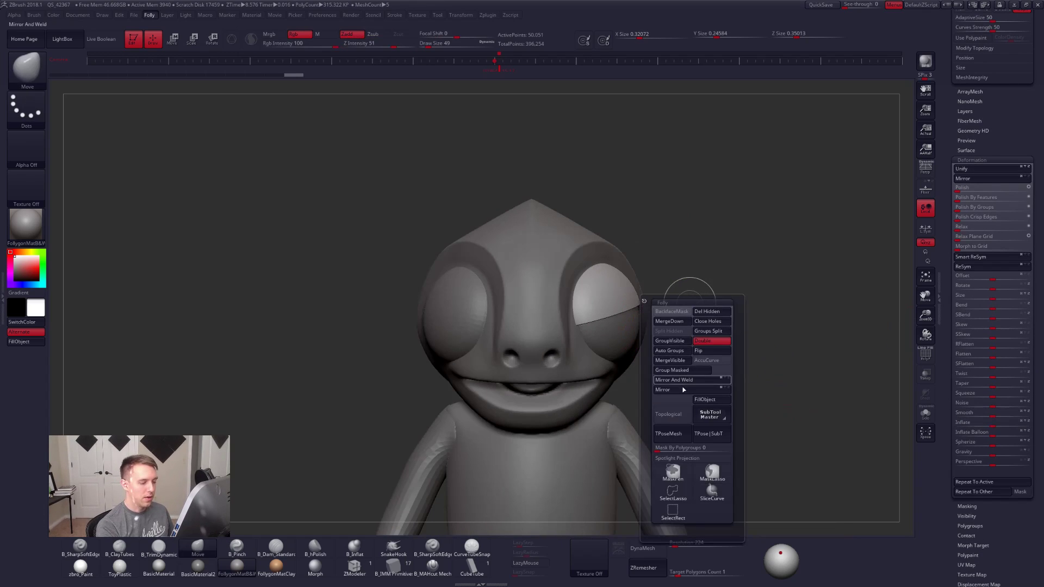
pyautogui.click(683, 382)
pyautogui.press('space')
pyautogui.moveTo(585, 309); pyautogui.dragTo(589, 331)
pyautogui.moveTo(751, 327)
pyautogui.mouseDown()
pyautogui.moveTo(621, 314)
pyautogui.moveTo(687, 308)
pyautogui.mouseUp()
pyautogui.press('space')
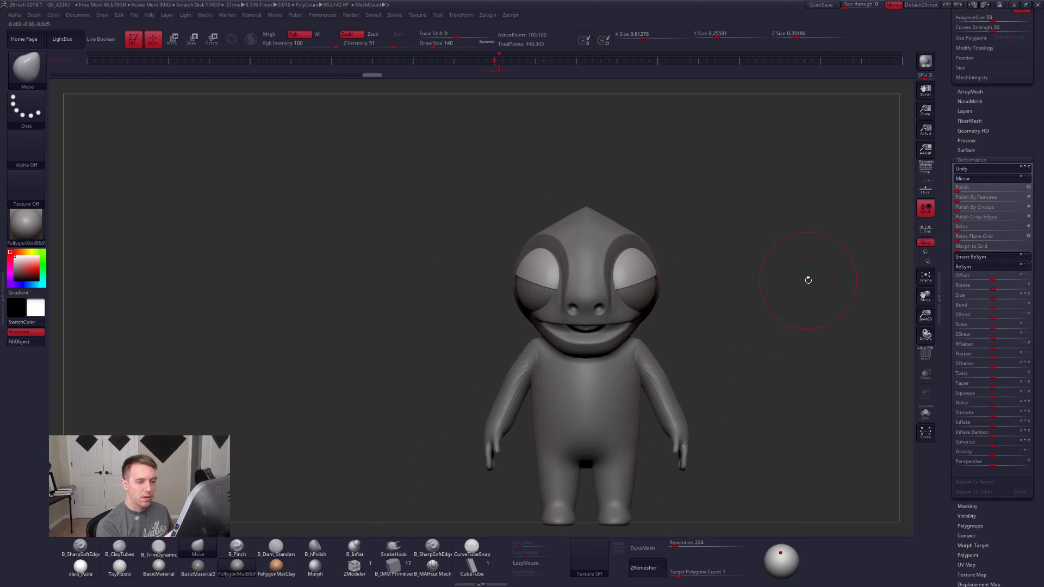
# Step: Compare the new eyelids on the PolySphere1 figure with the PolySphere2 reference chameleon from the front
pyautogui.scroll(10, 983, 149)
pyautogui.click(995, 294)
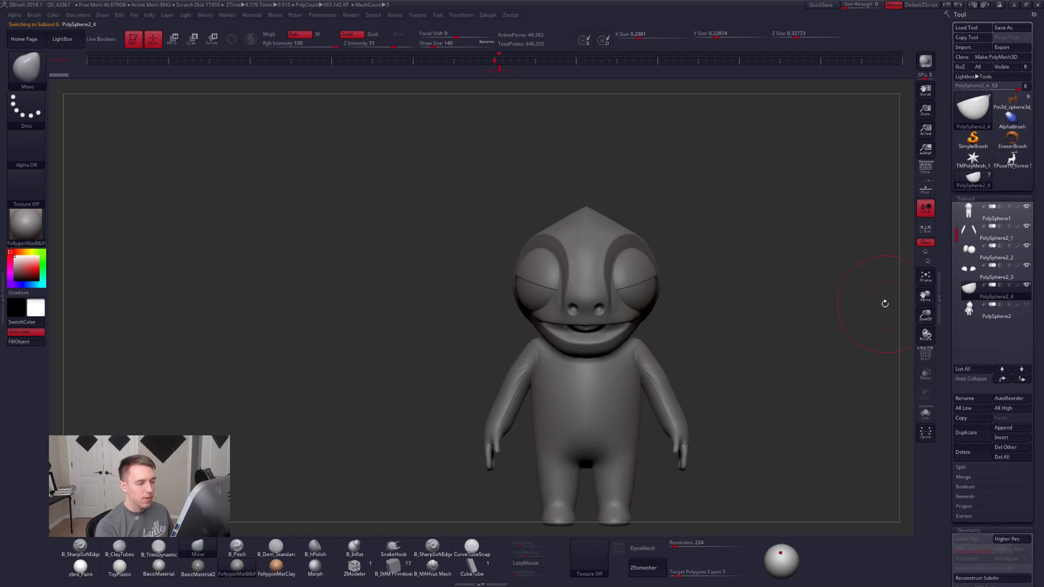
pyautogui.keyDown('alt'); pyautogui.moveTo(700, 290); pyautogui.dragTo(807, 409); pyautogui.keyUp('alt')
pyautogui.press('Down')
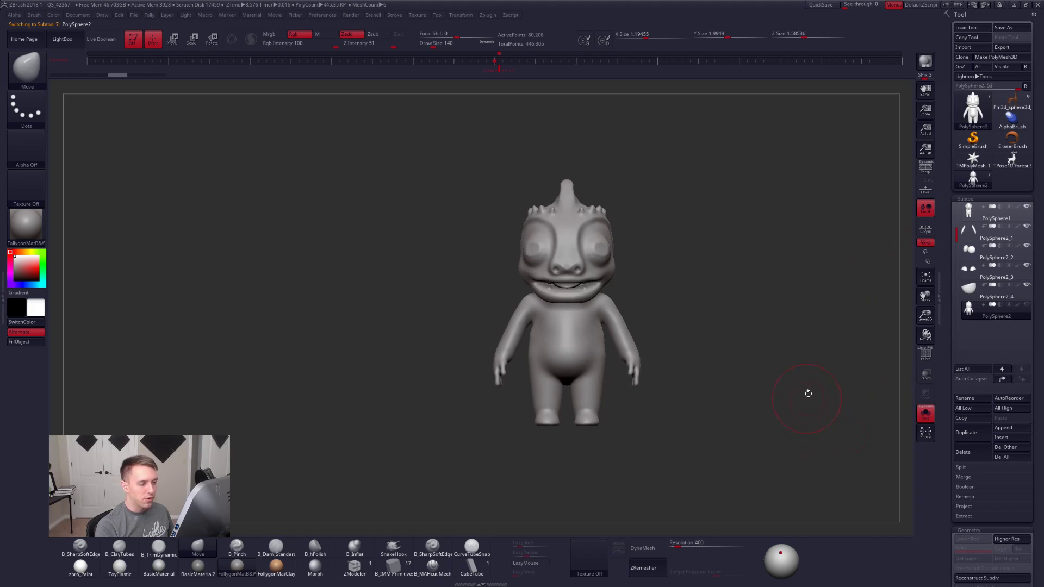
pyautogui.click(997, 213)
pyautogui.click(926, 414)
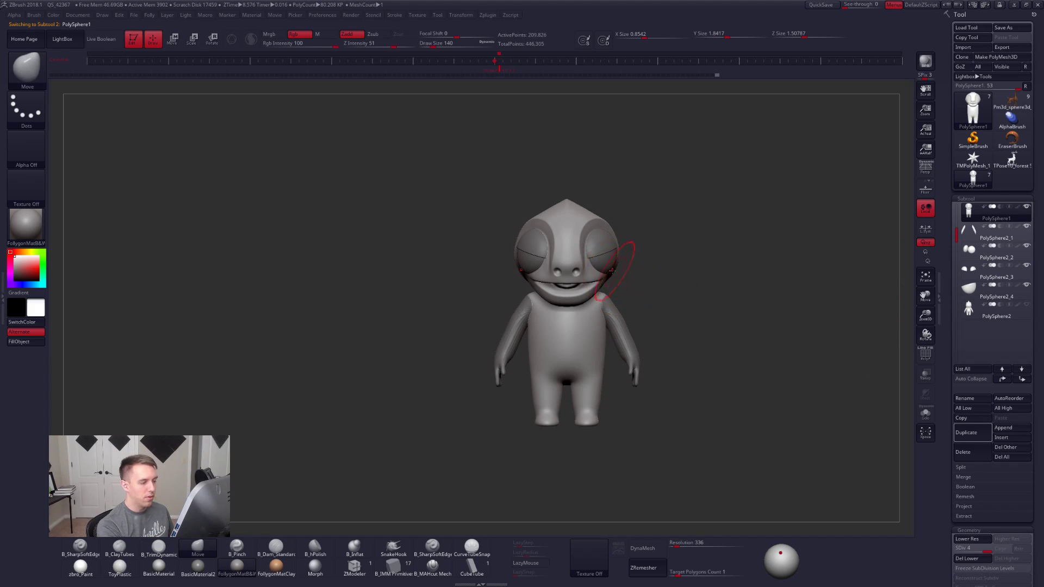
# Step: Isolate the PolySphere1 body, lower it to subdivision level 1 and reshape its side profile with the Move brush
pyautogui.keyDown('alt'); pyautogui.moveTo(631, 278); pyautogui.dragTo(634, 320); pyautogui.keyUp('alt')
pyautogui.click(926, 415)
pyautogui.moveTo(762, 327)
pyautogui.mouseDown()
pyautogui.moveTo(555, 286)
pyautogui.moveTo(758, 248)
pyautogui.moveTo(599, 316)
pyautogui.moveTo(539, 305)
pyautogui.mouseUp()
pyautogui.hotkey('shift', 'd')
pyautogui.hotkey('shift', 'd')
pyautogui.hotkey('shift', 'd')
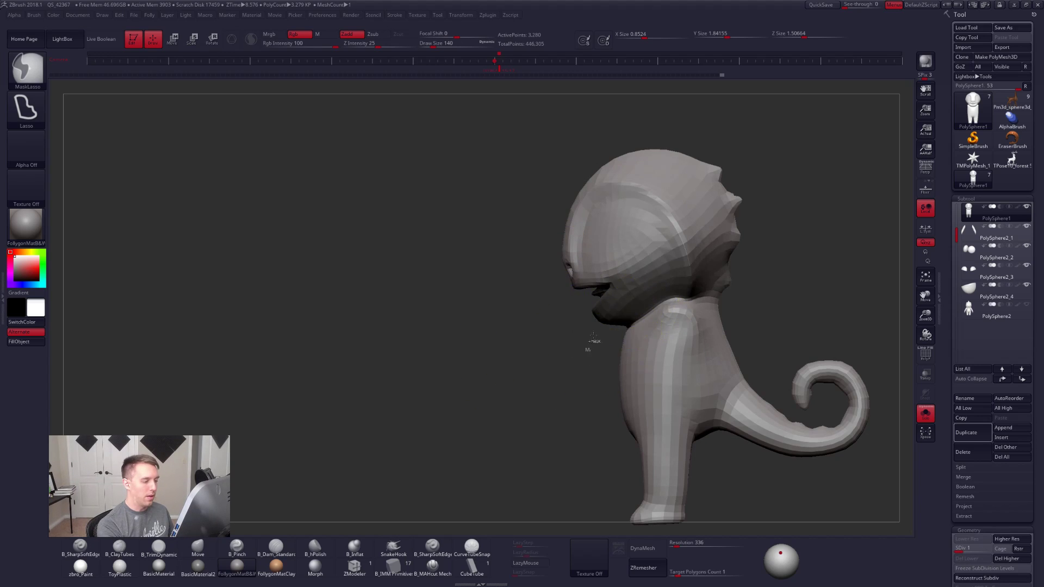
pyautogui.keyDown('ctrl'); pyautogui.click(591, 340); pyautogui.keyUp('ctrl')
pyautogui.keyDown('shift'); pyautogui.moveTo(593, 337); pyautogui.dragTo(674, 310); pyautogui.keyUp('shift')
pyautogui.press('space')
pyautogui.moveTo(667, 273)
pyautogui.mouseDown()
pyautogui.moveTo(722, 315)
pyautogui.moveTo(739, 376)
pyautogui.moveTo(774, 398)
pyautogui.moveTo(772, 429)
pyautogui.moveTo(795, 435)
pyautogui.mouseUp()
# Step: Set the brush's Draw Size to 160 and bring the PolySphere1 body back up to subdivision level 4
pyautogui.press('s')
pyautogui.hotkey('alt', 's')
pyautogui.press('s')
pyautogui.press('d')
pyautogui.press('d')
pyautogui.press('d')
pyautogui.hotkey('shift', 'd')
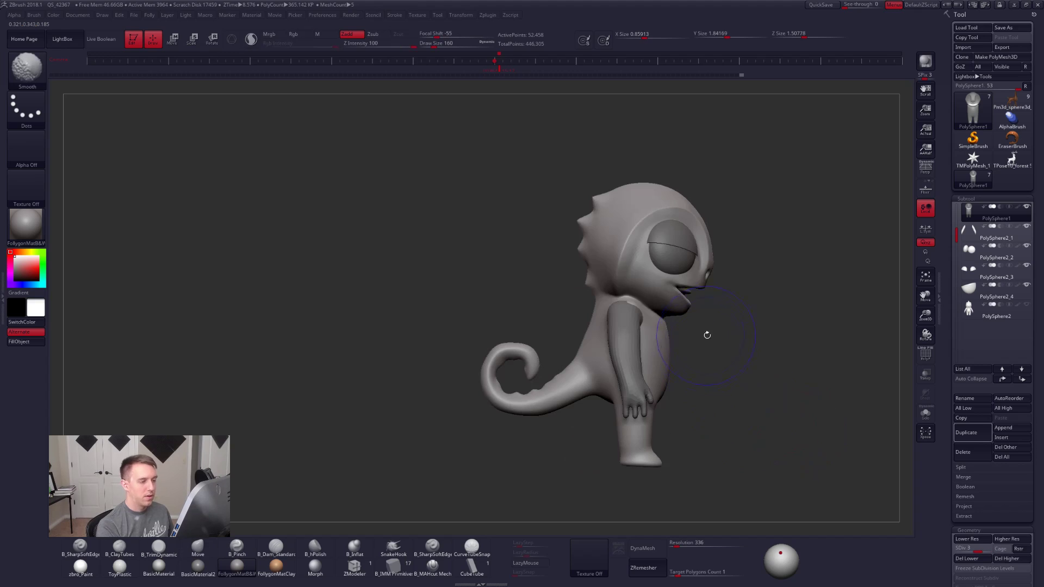
pyautogui.press('d')
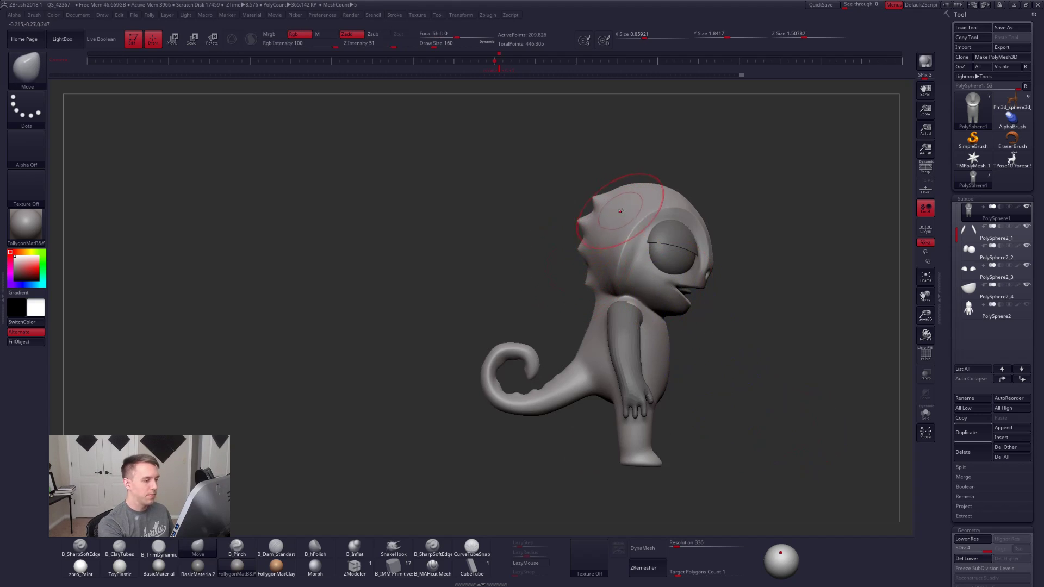
# Step: Pull the crest's top spike upward in side view with the Move brush at Draw Size 113
pyautogui.press('f')
pyautogui.click(647, 269)
pyautogui.moveTo(555, 207)
pyautogui.keyDown('shift'); pyautogui.mouseDown()
pyautogui.moveTo(625, 205)
pyautogui.moveTo(615, 205)
pyautogui.mouseUp(); pyautogui.keyUp('shift')
pyautogui.press('space')
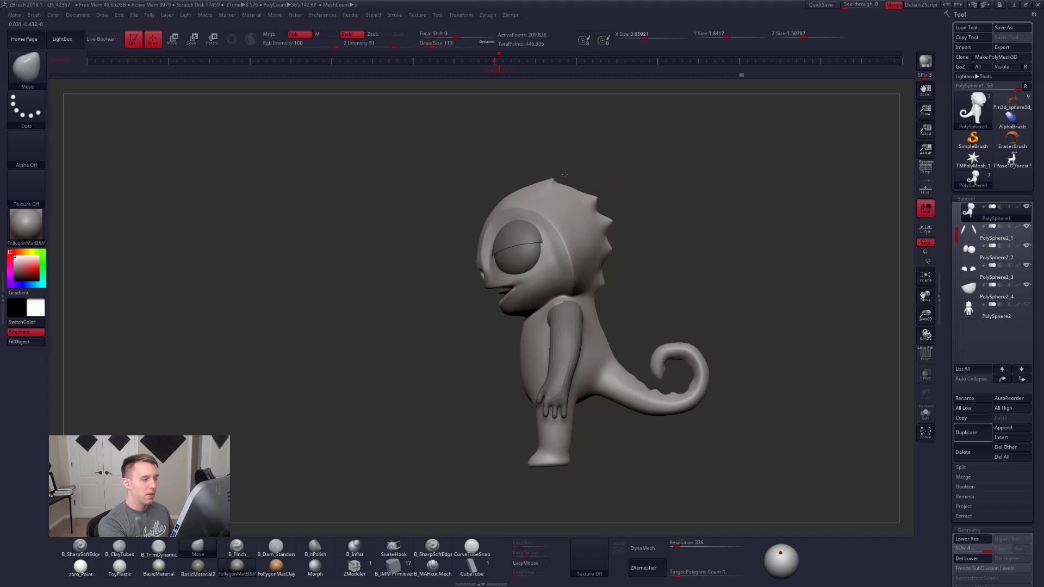
pyautogui.moveTo(571, 169); pyautogui.dragTo(566, 161)
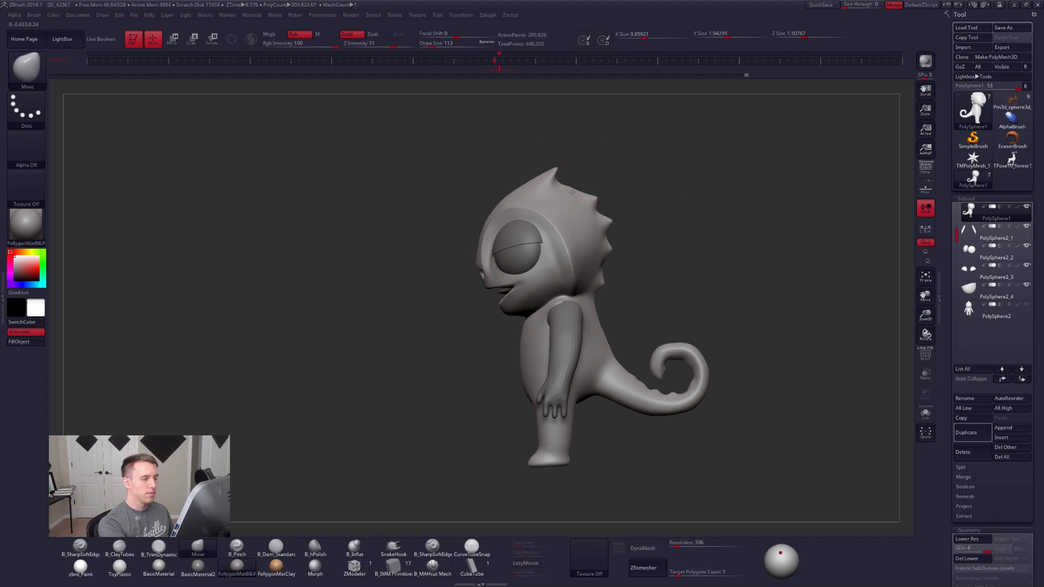
# Step: Pull the spikes along the back of the head outward with the Move brush at Draw Size 54
pyautogui.keyDown('ctrl'); pyautogui.moveTo(572, 189); pyautogui.dragTo(589, 190, button='right'); pyautogui.keyUp('ctrl')
pyautogui.press('space')
pyautogui.moveTo(588, 190)
pyautogui.mouseDown()
pyautogui.moveTo(579, 191)
pyautogui.moveTo(588, 178)
pyautogui.mouseUp()
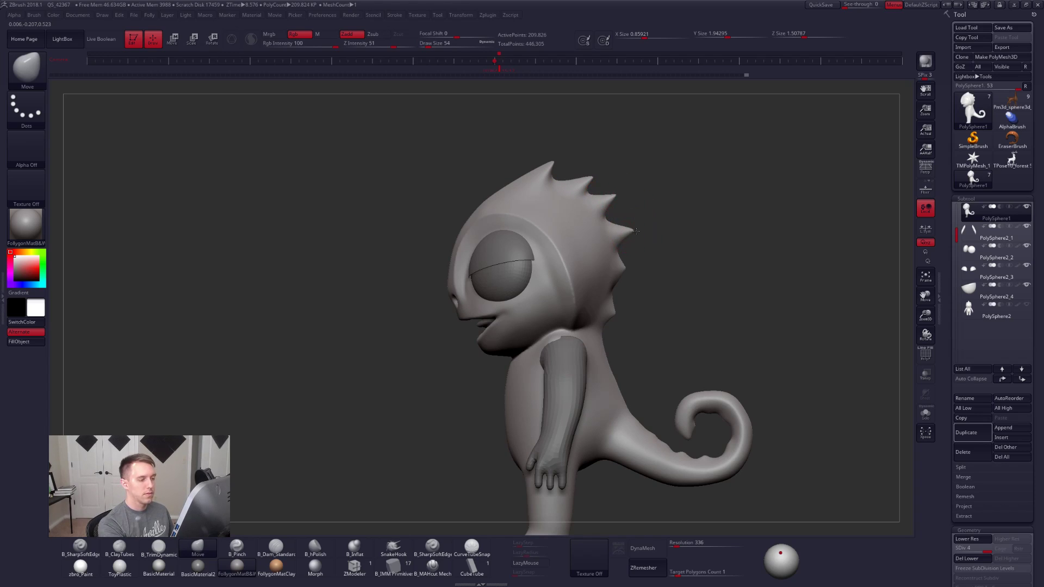
pyautogui.moveTo(626, 263); pyautogui.dragTo(633, 265)
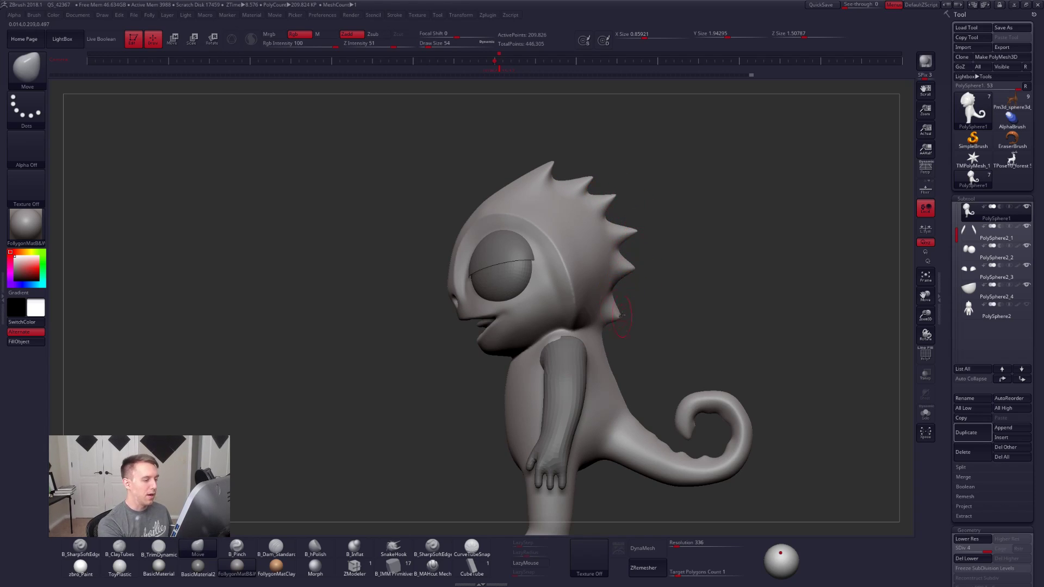
# Step: Examine the spiked head from front and three-quarter views and compare it with the PolySphere2 reference chameleon
pyautogui.keyDown('ctrl'); pyautogui.moveTo(634, 323); pyautogui.dragTo(721, 328, button='right'); pyautogui.keyUp('ctrl')
pyautogui.keyDown('alt'); pyautogui.moveTo(721, 328); pyautogui.dragTo(681, 308, button='right'); pyautogui.keyUp('alt')
pyautogui.hotkey('ctrl', 'f')
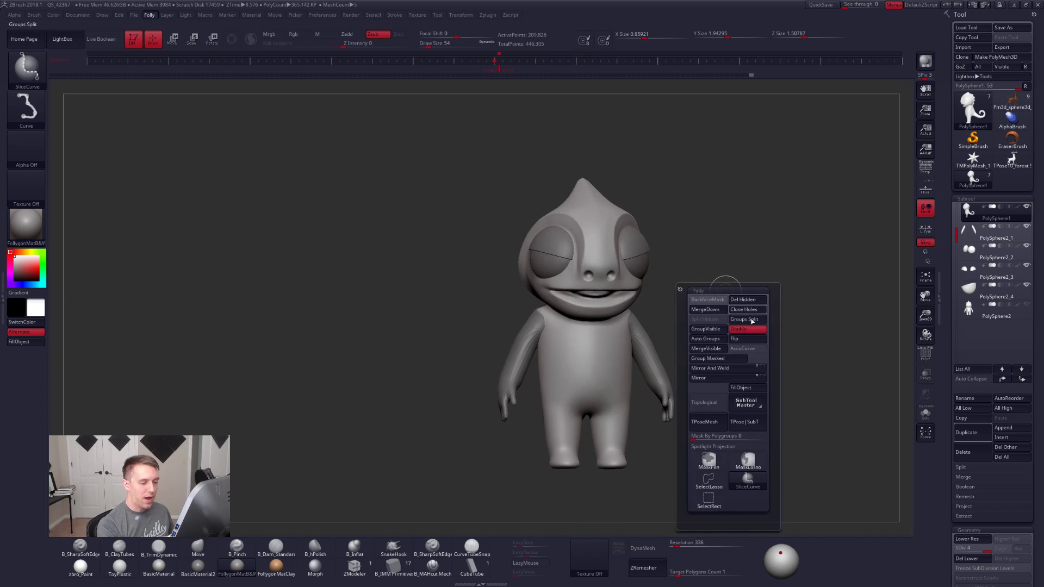
pyautogui.moveTo(670, 272); pyautogui.dragTo(607, 251, button='right')
pyautogui.keyDown('alt'); pyautogui.moveTo(606, 250); pyautogui.dragTo(641, 293, button='right'); pyautogui.keyUp('alt')
pyautogui.keyDown('ctrl'); pyautogui.moveTo(641, 293); pyautogui.dragTo(684, 292, button='right'); pyautogui.keyUp('ctrl')
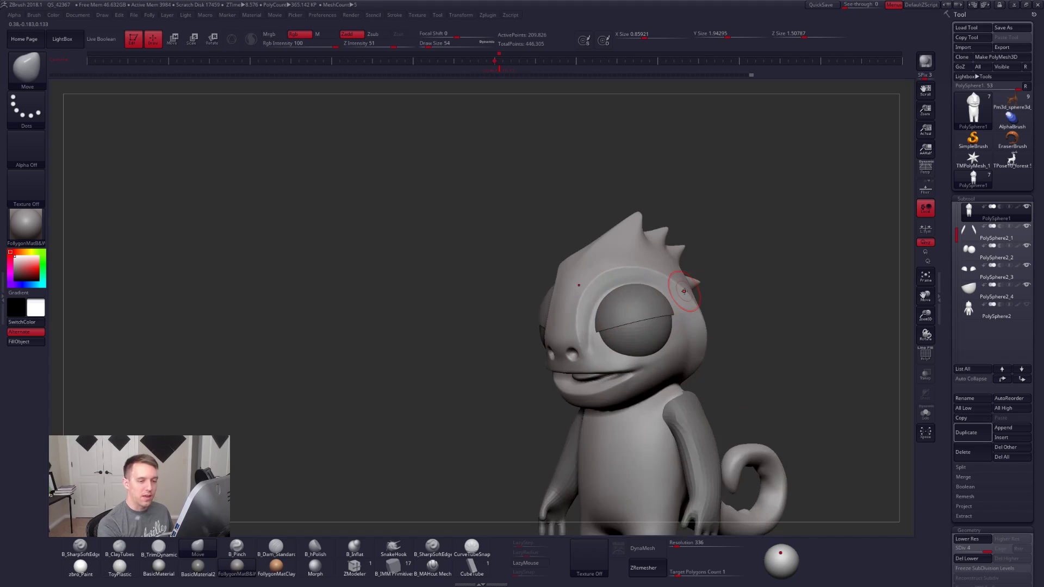
pyautogui.click(978, 315)
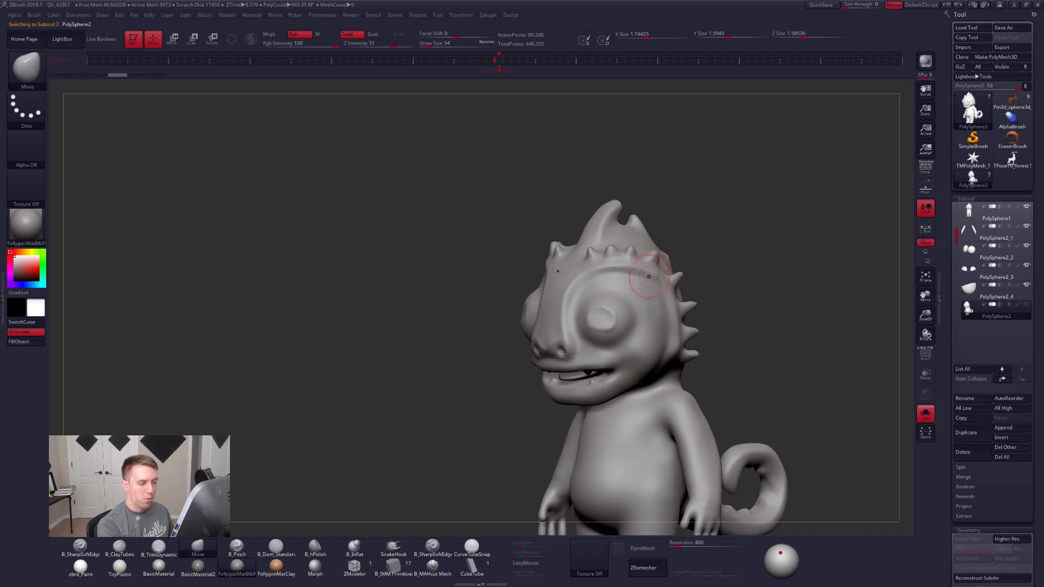
pyautogui.moveTo(960, 218); pyautogui.dragTo(960, 206)
pyautogui.click(974, 213)
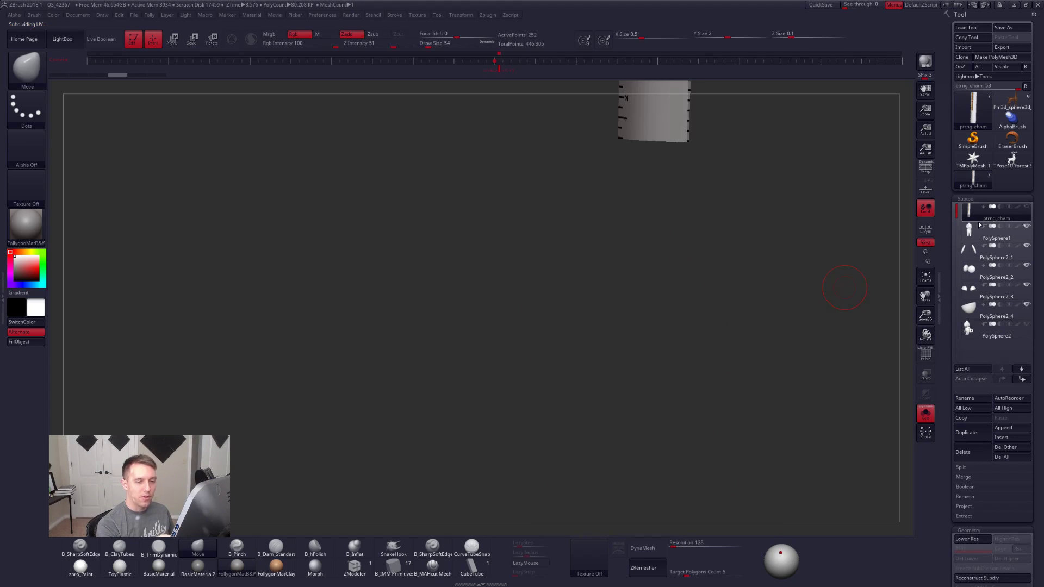
pyautogui.click(973, 233)
pyautogui.click(926, 415)
pyautogui.moveTo(654, 243)
pyautogui.mouseDown(button='right')
pyautogui.moveTo(615, 248)
pyautogui.moveTo(646, 215)
pyautogui.mouseUp(button='right')
# Step: Isolate the PolySphere1 body and sharpen the upper crest spikes with the B_Pinch brush
pyautogui.click(926, 415)
pyautogui.click(236, 547)
pyautogui.press('space')
pyautogui.moveTo(595, 294); pyautogui.dragTo(676, 184, button='right')
pyautogui.moveTo(605, 303); pyautogui.dragTo(602, 307)
pyautogui.moveTo(667, 287); pyautogui.dragTo(726, 239, button='right')
pyautogui.moveTo(747, 221); pyautogui.dragTo(635, 333)
pyautogui.moveTo(633, 335); pyautogui.dragTo(713, 259, button='right')
pyautogui.moveTo(745, 218); pyautogui.dragTo(642, 340)
# Step: Pinch the lower spikes on the back of the head with B_Pinch and subdivide the body to level 5
pyautogui.moveTo(644, 338); pyautogui.dragTo(740, 283, button='right')
pyautogui.moveTo(810, 262); pyautogui.dragTo(691, 380)
pyautogui.moveTo(803, 262); pyautogui.dragTo(718, 373)
pyautogui.keyDown('alt'); pyautogui.moveTo(718, 373); pyautogui.dragTo(671, 352, button='right'); pyautogui.keyUp('alt')
pyautogui.moveTo(810, 322); pyautogui.dragTo(705, 402)
pyautogui.moveTo(705, 402)
pyautogui.mouseDown(button='right')
pyautogui.moveTo(751, 345)
pyautogui.moveTo(775, 345)
pyautogui.mouseUp(button='right')
pyautogui.moveTo(692, 379); pyautogui.dragTo(724, 330, button='right')
pyautogui.press('d')
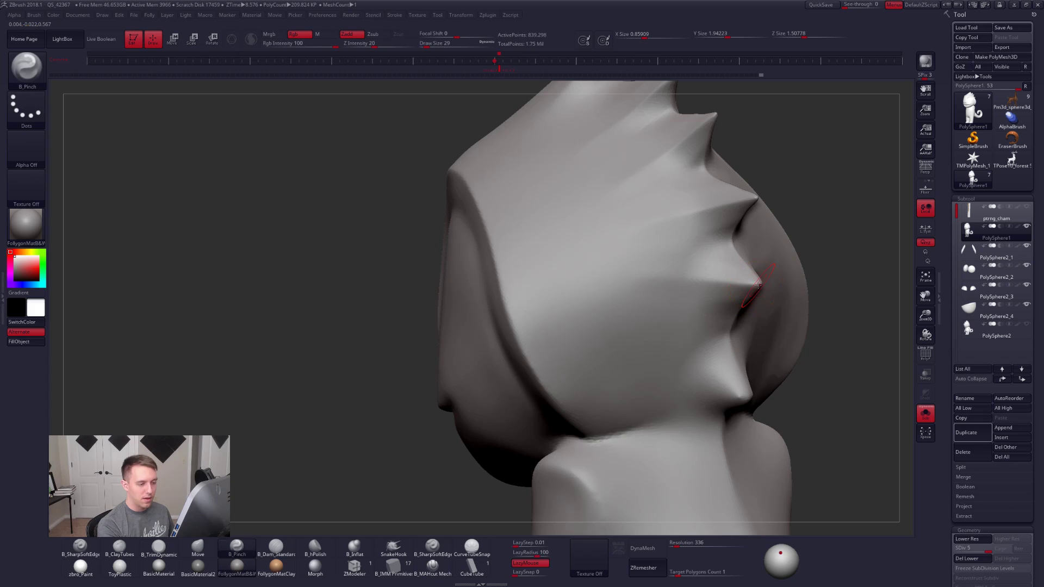
pyautogui.moveTo(736, 386); pyautogui.dragTo(744, 401)
# Step: Tighten the head spikes' edges and tips with B_Pinch, using Draw Size 61 and then 43
pyautogui.moveTo(519, 343)
pyautogui.mouseDown(button='right')
pyautogui.moveTo(403, 368)
pyautogui.moveTo(505, 288)
pyautogui.moveTo(565, 308)
pyautogui.moveTo(620, 305)
pyautogui.mouseUp(button='right')
pyautogui.press(']')
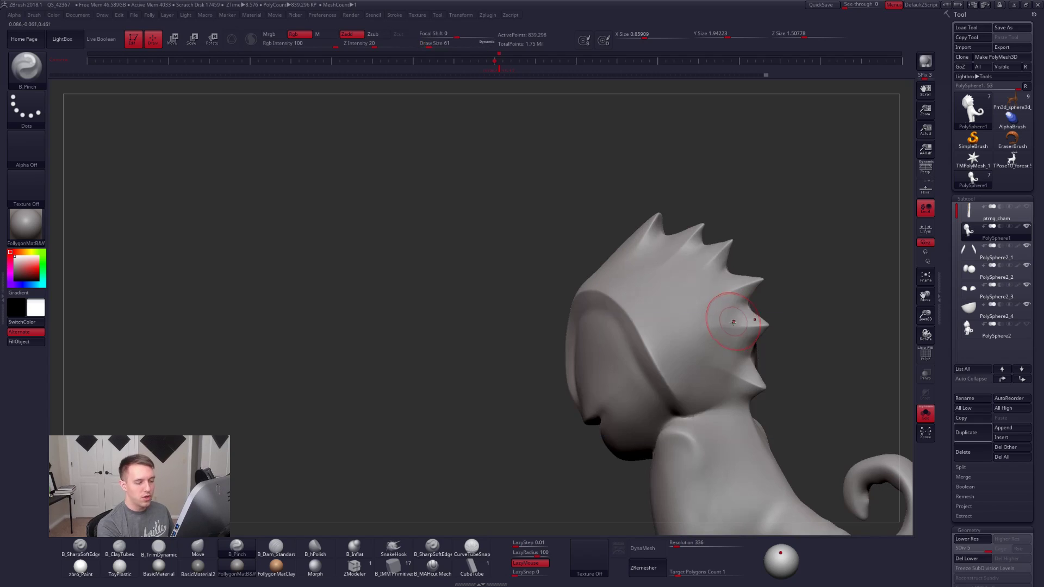
pyautogui.moveTo(749, 297); pyautogui.dragTo(751, 309, button='right')
pyautogui.moveTo(715, 311); pyautogui.dragTo(706, 311)
pyautogui.moveTo(667, 352); pyautogui.dragTo(615, 337, button='right')
pyautogui.press('space')
pyautogui.moveTo(739, 298); pyautogui.dragTo(718, 309)
pyautogui.moveTo(741, 261); pyautogui.dragTo(699, 287)
pyautogui.moveTo(665, 326); pyautogui.dragTo(701, 253, button='right')
pyautogui.moveTo(702, 245); pyautogui.dragTo(664, 277)
pyautogui.moveTo(684, 211); pyautogui.dragTo(641, 273)
# Step: Show all subtools, examine the whole chameleon from several angles and select the PolySphere2_3 upper eyelids
pyautogui.moveTo(642, 278); pyautogui.dragTo(734, 327, button='right')
pyautogui.moveTo(743, 435)
pyautogui.keyDown('ctrl'); pyautogui.mouseDown(button='right')
pyautogui.moveTo(746, 399)
pyautogui.moveTo(723, 375)
pyautogui.moveTo(728, 342)
pyautogui.moveTo(728, 410)
pyautogui.moveTo(799, 422)
pyautogui.moveTo(811, 444)
pyautogui.moveTo(781, 397)
pyautogui.mouseUp(button='right'); pyautogui.keyUp('ctrl')
pyautogui.hotkey('ctrl', 'shift', 's')
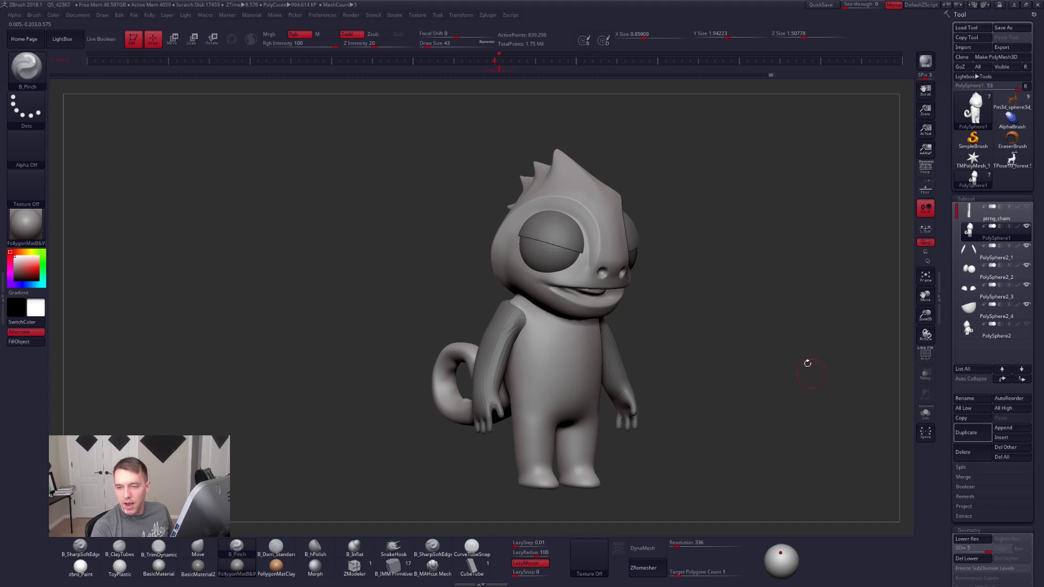
pyautogui.moveTo(757, 319); pyautogui.dragTo(766, 302, button='right')
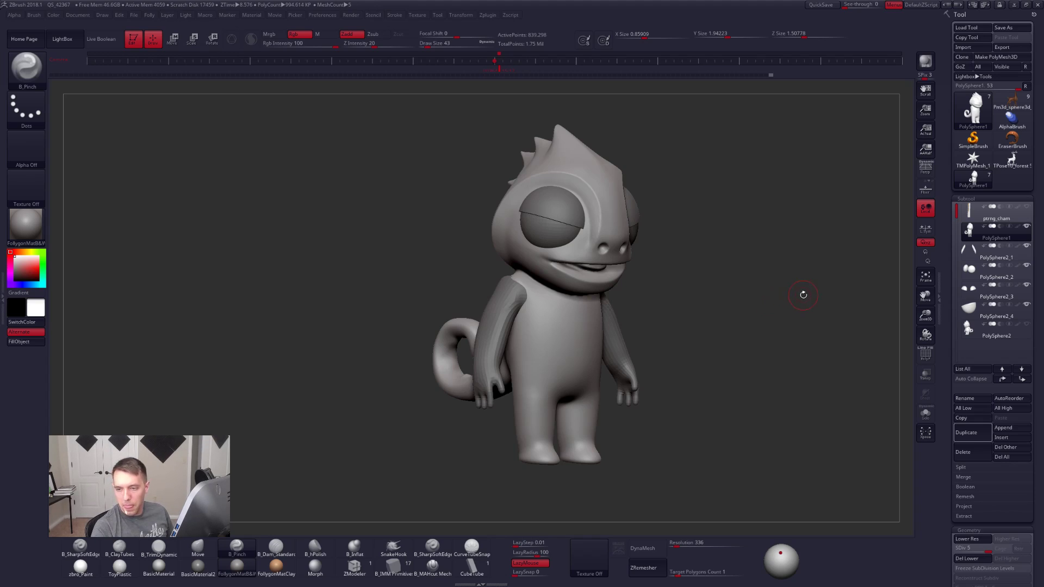
pyautogui.moveTo(749, 305); pyautogui.dragTo(687, 323, button='right')
pyautogui.keyDown('alt'); pyautogui.click(640, 253); pyautogui.keyUp('alt')
pyautogui.moveTo(641, 254); pyautogui.dragTo(804, 297, button='right')
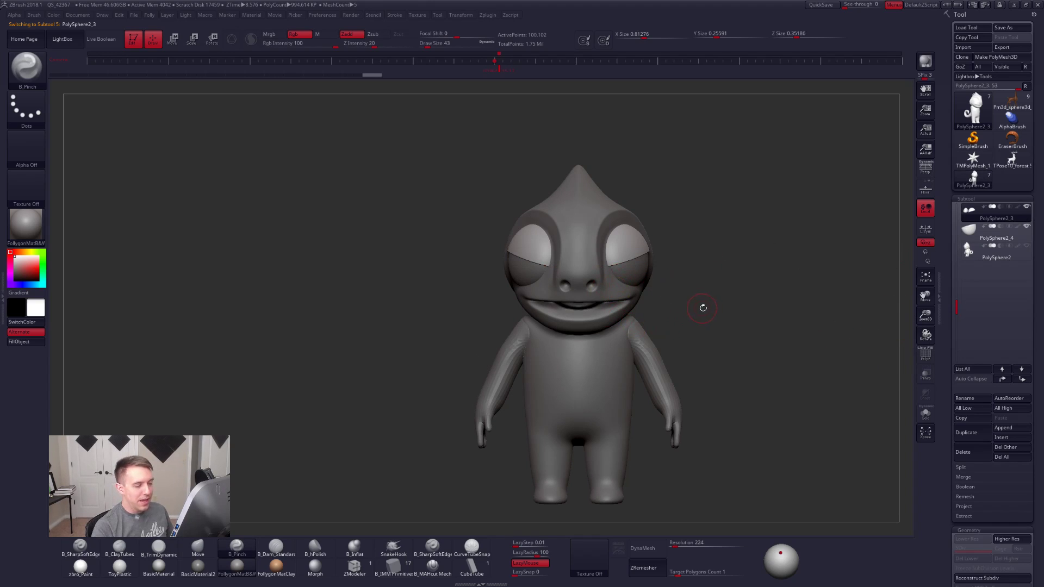
# Step: Switch to the deer model Pm3d_sphere3d_4, frame the whole figure and turn on perspective
pyautogui.click(1012, 101)
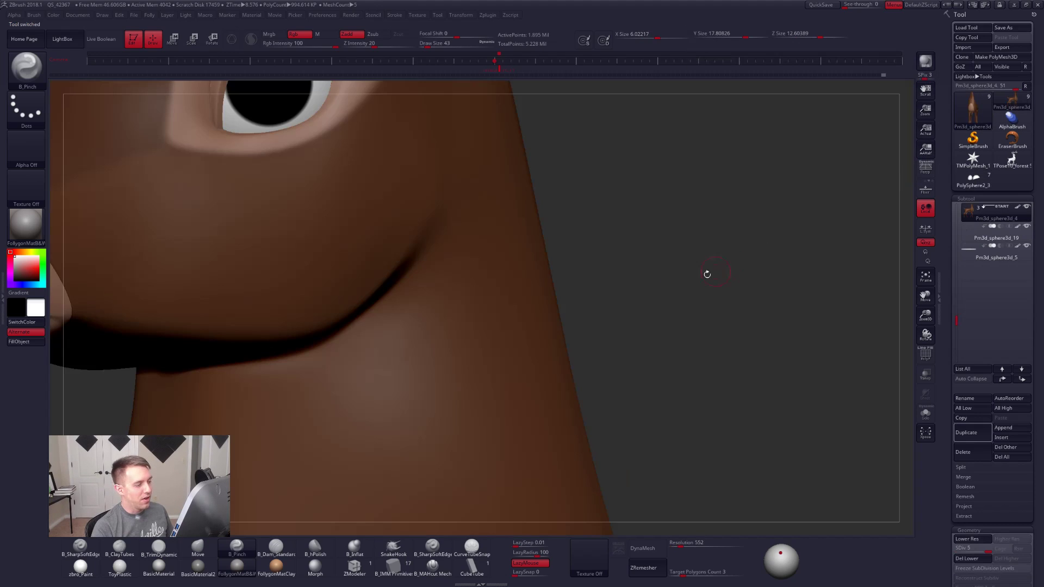
pyautogui.press('f')
pyautogui.moveTo(639, 278); pyautogui.dragTo(744, 273)
pyautogui.press('f')
pyautogui.click(926, 169)
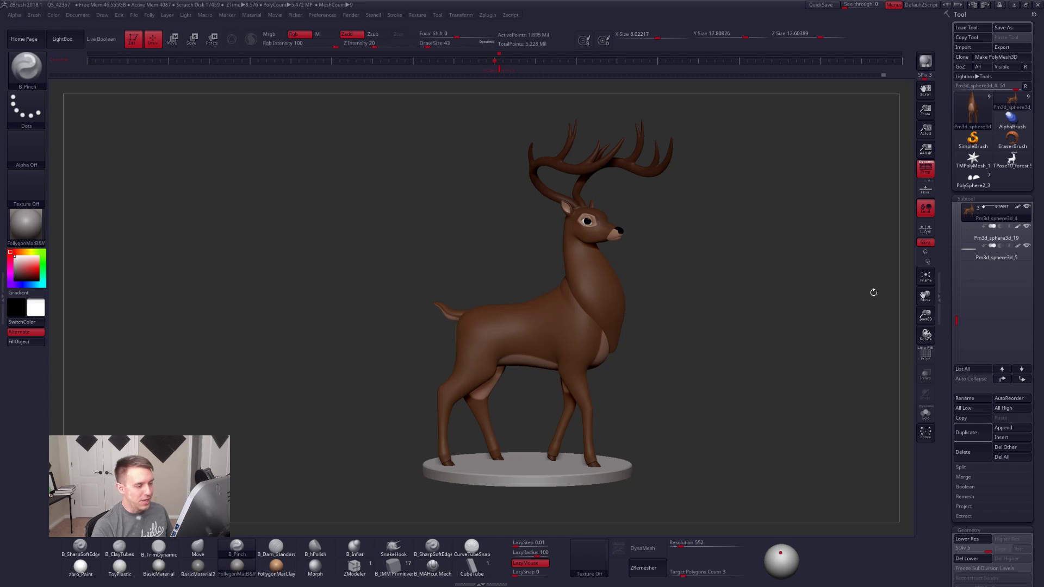
pyautogui.keyDown('alt'); pyautogui.moveTo(615, 379); pyautogui.dragTo(584, 339); pyautogui.keyUp('alt')
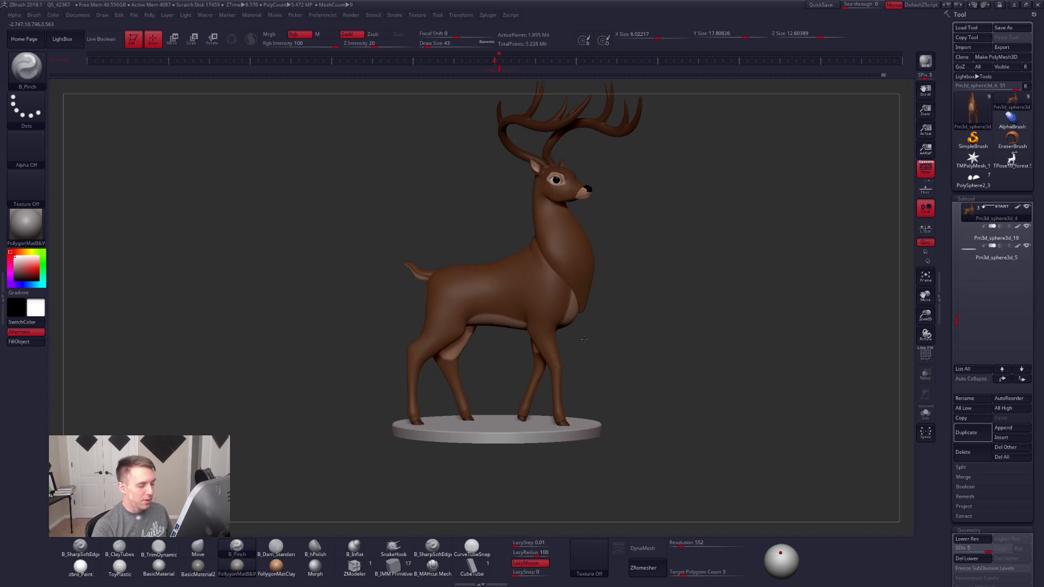
# Step: Switch back to the chameleon's PolySphere2_3 tool and reframe the whole figure from the front
pyautogui.click(972, 179)
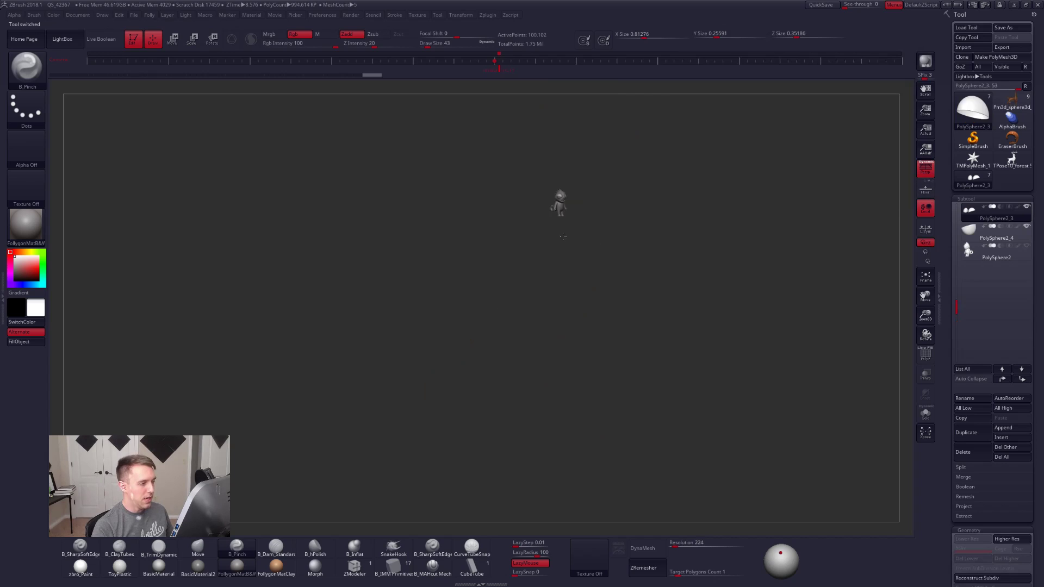
pyautogui.keyDown('alt'); pyautogui.moveTo(646, 291); pyautogui.dragTo(618, 364); pyautogui.keyUp('alt')
pyautogui.moveTo(585, 272)
pyautogui.keyDown('alt'); pyautogui.mouseDown()
pyautogui.moveTo(566, 274)
pyautogui.moveTo(619, 285)
pyautogui.mouseUp(); pyautogui.keyUp('alt')
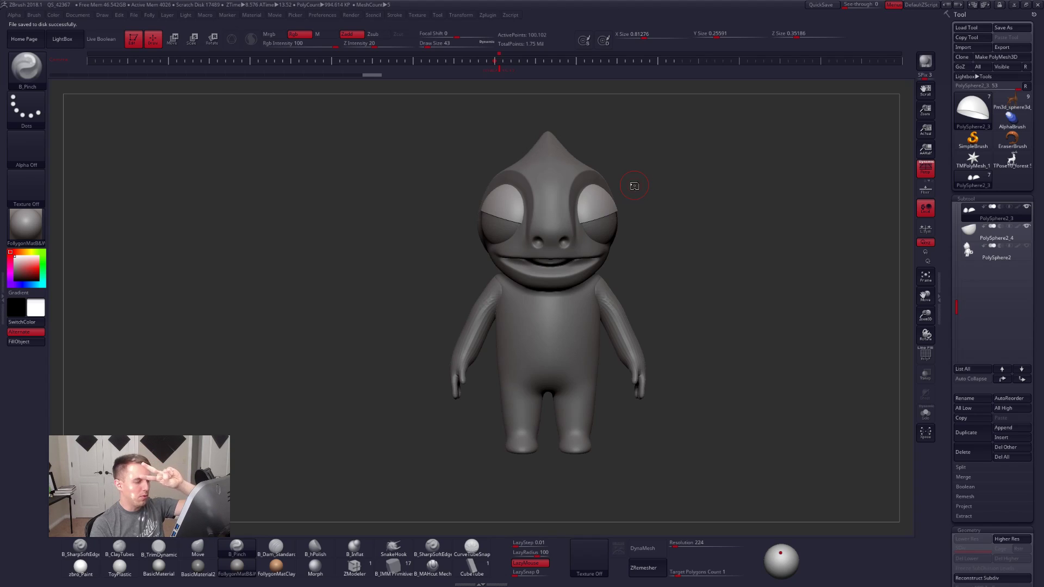
# Step: Select the chameleon's PolySphere2_1 arms, show the complete figure and view it from the side
pyautogui.moveTo(957, 302); pyautogui.dragTo(957, 211)
pyautogui.click(972, 248)
pyautogui.click(926, 414)
pyautogui.moveTo(540, 296); pyautogui.dragTo(742, 287)
pyautogui.hotkey('alt', 's')
pyautogui.moveTo(582, 309); pyautogui.dragTo(630, 308, button='right')
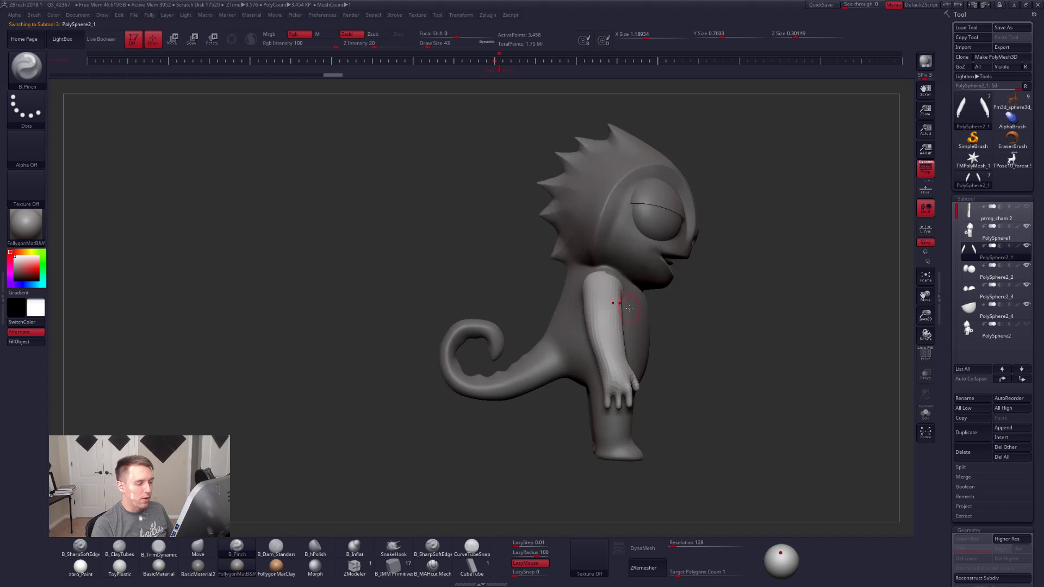
# Step: Examine the chameleon's profile and wireframe, view the earlier PolySphere2 version on its own, and select the PolySphere1 body
pyautogui.hotkey('alt', 's')
pyautogui.moveTo(638, 316); pyautogui.dragTo(686, 317)
pyautogui.hotkey('shift', 'f')
pyautogui.hotkey('shift', 'f')
pyautogui.hotkey('alt', 's')
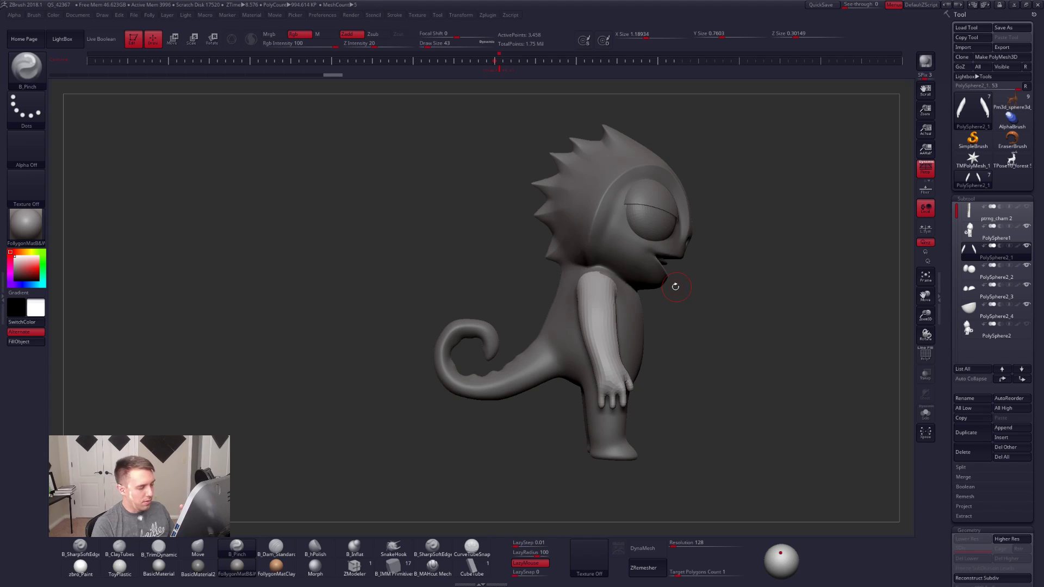
pyautogui.moveTo(716, 318); pyautogui.dragTo(660, 318)
pyautogui.click(974, 334)
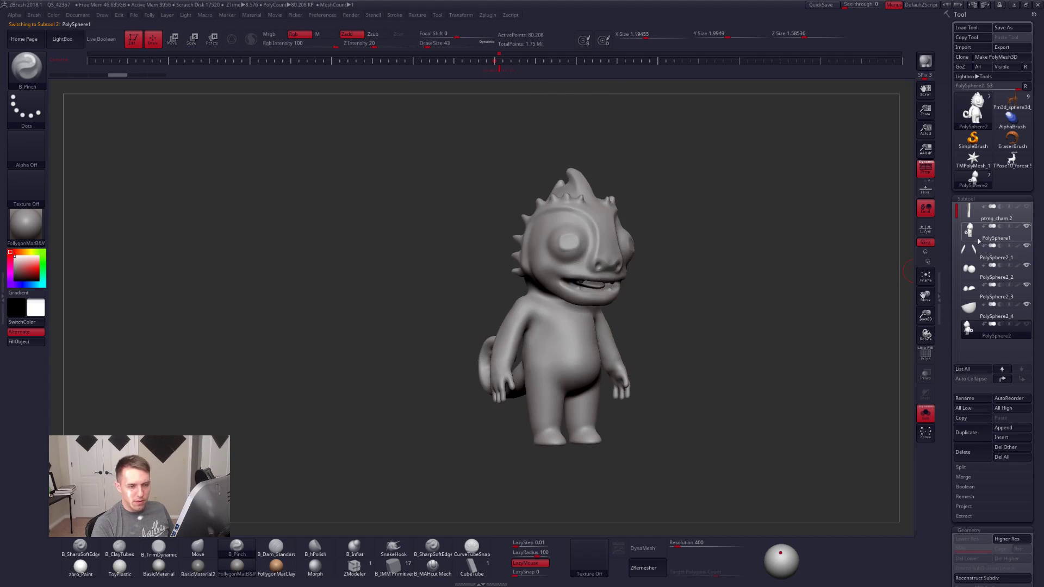
pyautogui.click(995, 231)
# Step: Switch to the deer model Pm3d_sphere3d_4, frame the whole figure and examine its pose from the side and front
pyautogui.click(1012, 101)
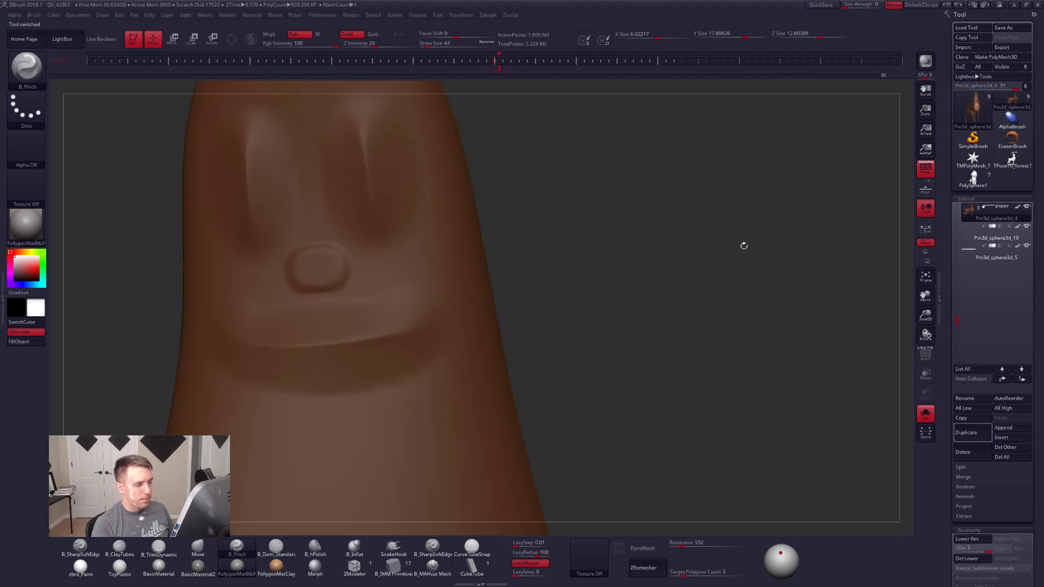
pyautogui.moveTo(632, 277)
pyautogui.mouseDown()
pyautogui.moveTo(574, 283)
pyautogui.moveTo(628, 277)
pyautogui.mouseUp()
pyautogui.press('f')
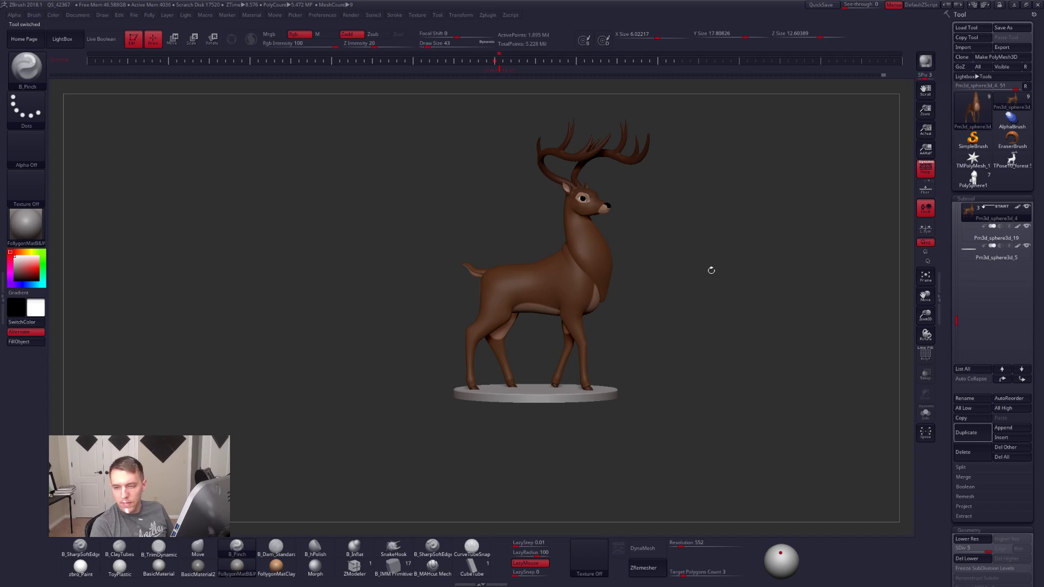
pyautogui.moveTo(670, 258); pyautogui.dragTo(677, 271)
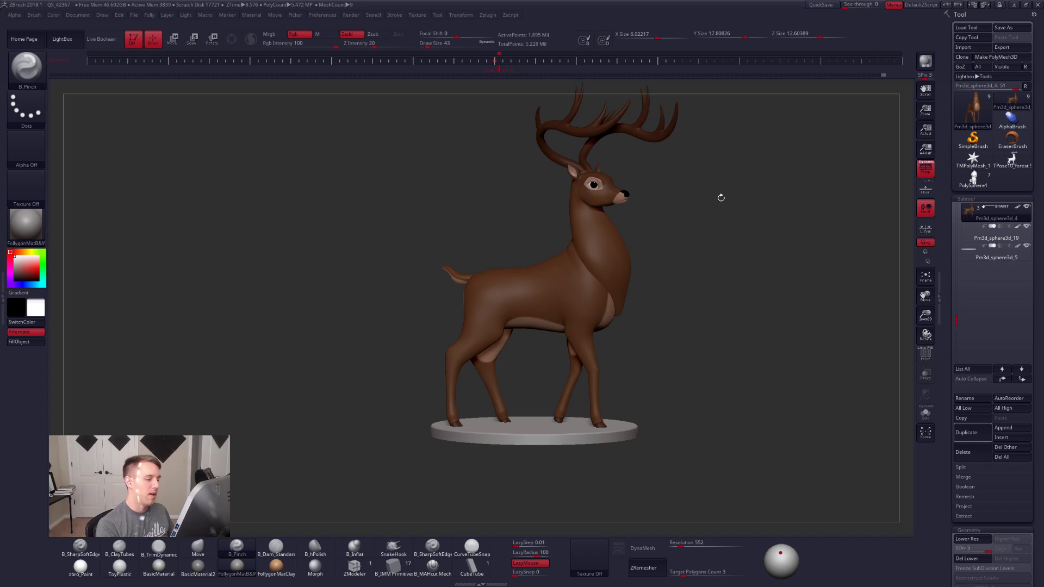
pyautogui.moveTo(669, 370); pyautogui.dragTo(548, 375)
pyautogui.keyDown('alt'); pyautogui.moveTo(535, 272); pyautogui.dragTo(508, 351); pyautogui.keyUp('alt')
pyautogui.moveTo(589, 356); pyautogui.dragTo(671, 369)
pyautogui.keyDown('alt'); pyautogui.moveTo(708, 506); pyautogui.dragTo(696, 470); pyautogui.keyUp('alt')
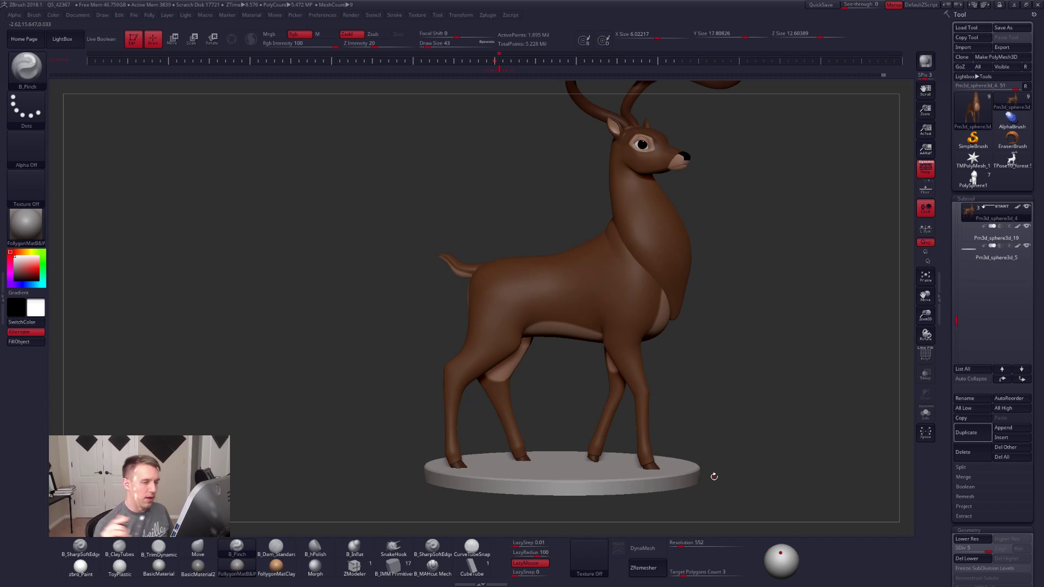
pyautogui.moveTo(779, 344); pyautogui.dragTo(713, 340)
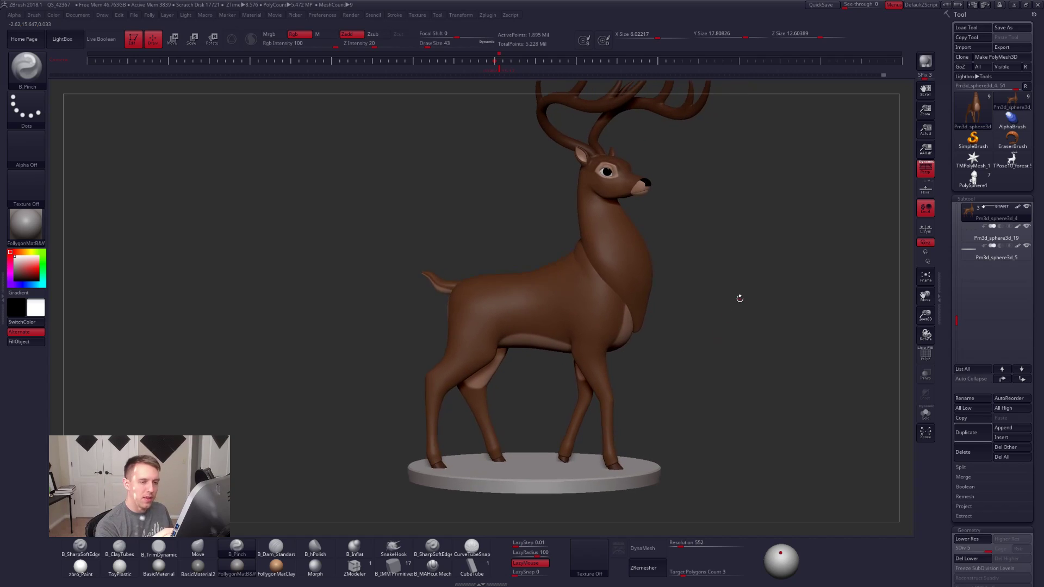
# Step: Turn off perspective, view the deer's opposite profile, and hide and reshow its round base
pyautogui.click(928, 177)
pyautogui.moveTo(772, 375); pyautogui.dragTo(668, 377)
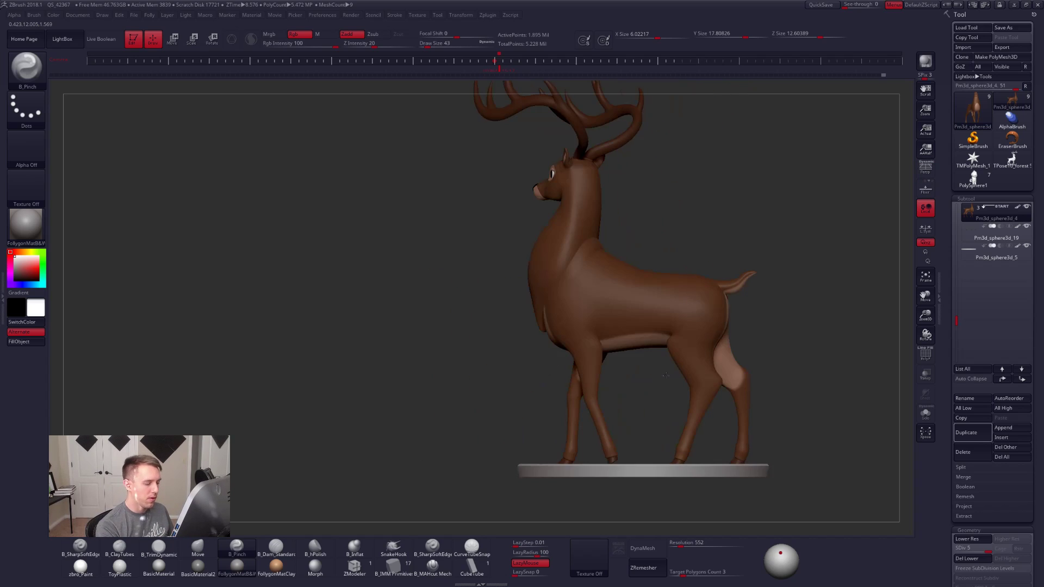
pyautogui.keyDown('alt'); pyautogui.moveTo(605, 384); pyautogui.dragTo(654, 389); pyautogui.keyUp('alt')
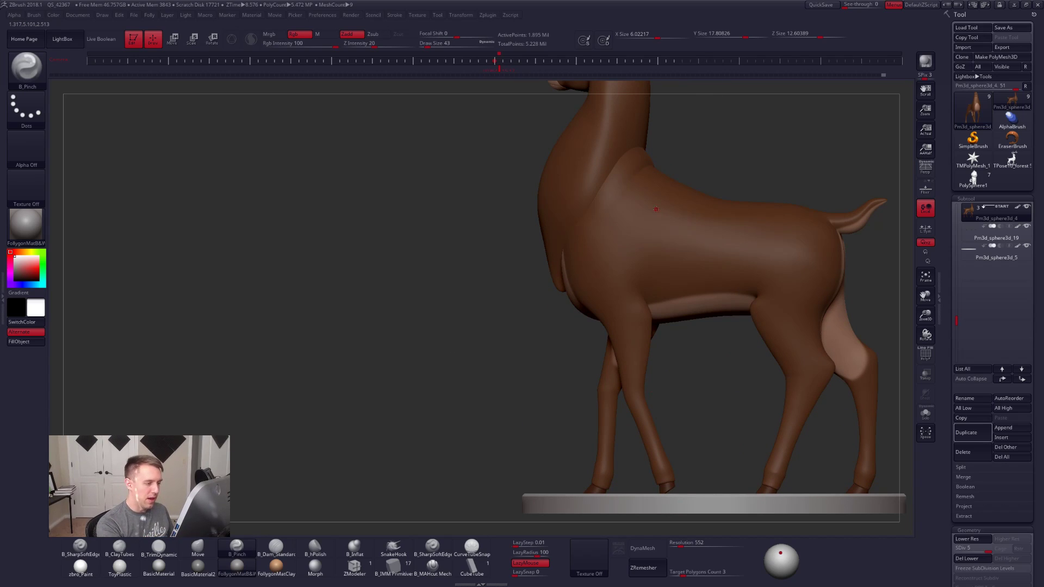
pyautogui.keyDown('alt'); pyautogui.moveTo(656, 209); pyautogui.dragTo(686, 381); pyautogui.keyUp('alt')
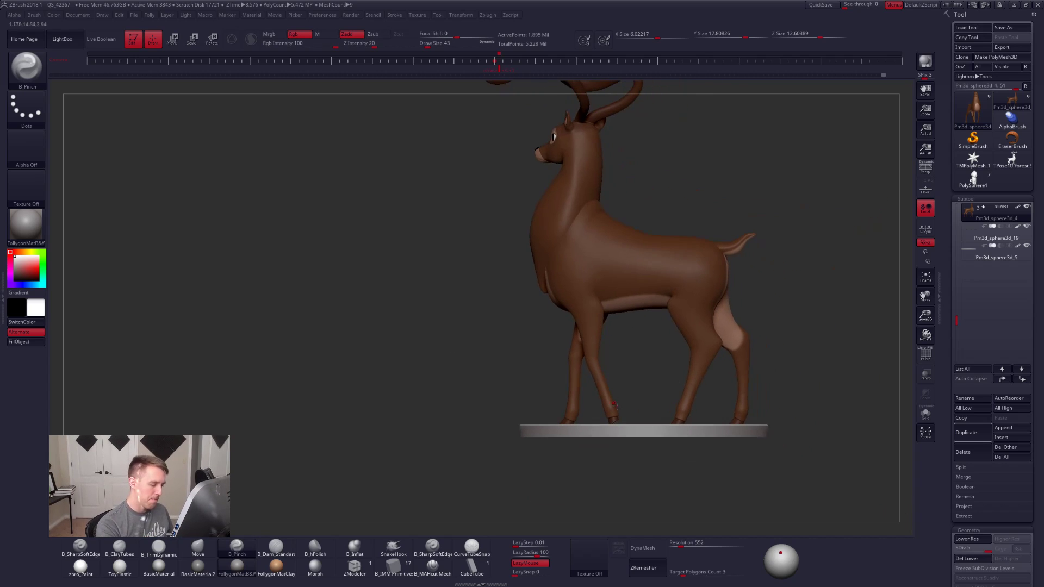
pyautogui.click(1027, 246)
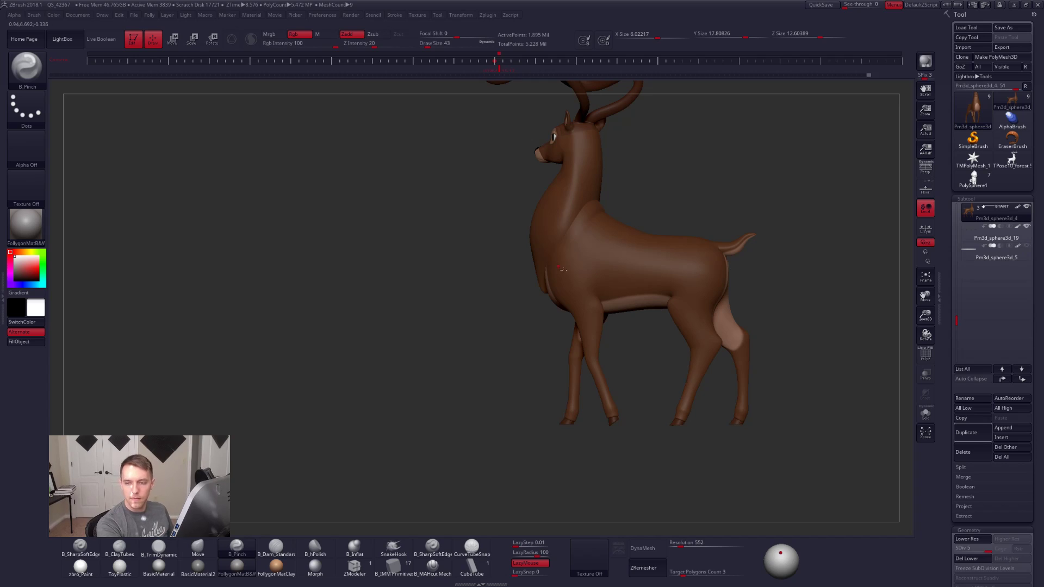
pyautogui.click(1026, 246)
# Step: Select the deer's Forest 6 head-and-neck subtool and show its polygroup wireframe
pyautogui.keyDown('alt'); pyautogui.moveTo(484, 337); pyautogui.dragTo(508, 223); pyautogui.keyUp('alt')
pyautogui.keyDown('alt'); pyautogui.click(515, 213); pyautogui.keyUp('alt')
pyautogui.keyDown('alt'); pyautogui.moveTo(479, 256); pyautogui.dragTo(540, 295); pyautogui.keyUp('alt')
pyautogui.hotkey('shift', 'f')
pyautogui.press('space')
pyautogui.click(599, 302)
pyautogui.press('Return')
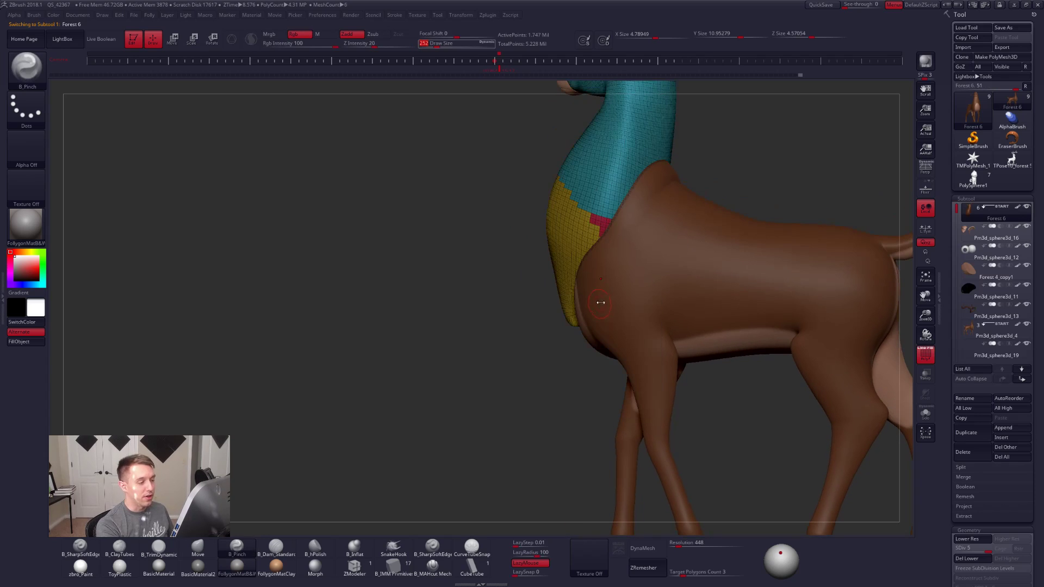
# Step: Lower the head and neck to subdivision level 1, hide the wireframe and choose the Move brush
pyautogui.hotkey('shift', 'd')
pyautogui.hotkey('shift', 'd')
pyautogui.hotkey('shift', 'd')
pyautogui.hotkey('shift', 'f')
pyautogui.press('b')
pyautogui.press('m')
pyautogui.press('v')
pyautogui.press('space')
pyautogui.hotkey('shift', 'd')
# Step: Reshape the lower chest edge of the deer's neck with Move at Draw Size 636
pyautogui.press('space')
pyautogui.press('space')
pyautogui.moveTo(555, 272); pyautogui.dragTo(570, 274)
pyautogui.press('space')
pyautogui.moveTo(571, 274); pyautogui.dragTo(589, 278, button='right')
pyautogui.press('space')
pyautogui.moveTo(589, 279); pyautogui.dragTo(591, 279)
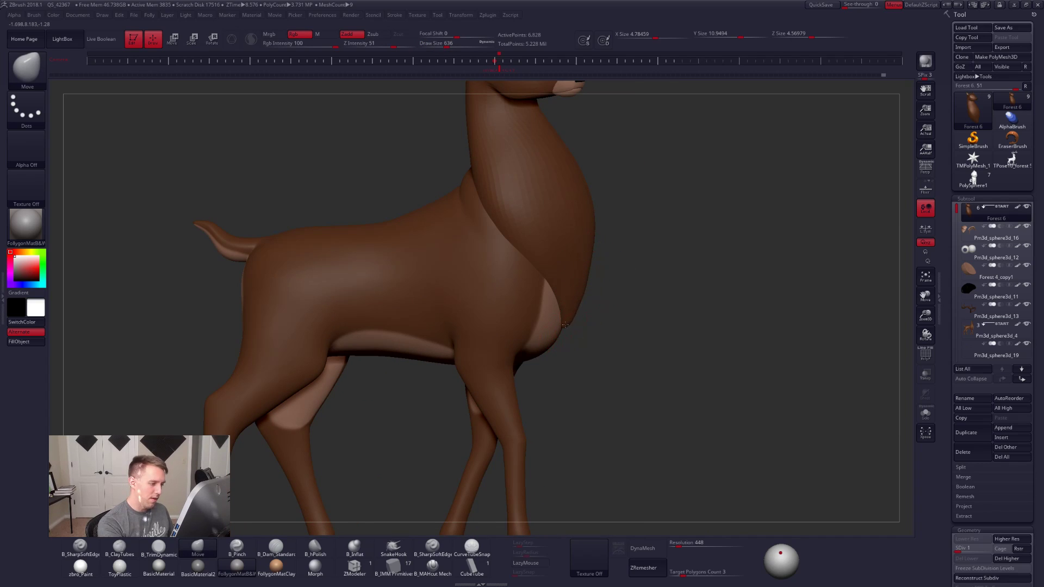
# Step: Refine the pointed chest shape from the front with Move at Draw Size 910 and 720, checking the neck in isolation
pyautogui.moveTo(594, 361)
pyautogui.mouseDown(button='right')
pyautogui.moveTo(576, 354)
pyautogui.moveTo(573, 294)
pyautogui.mouseUp(button='right')
pyautogui.press('space')
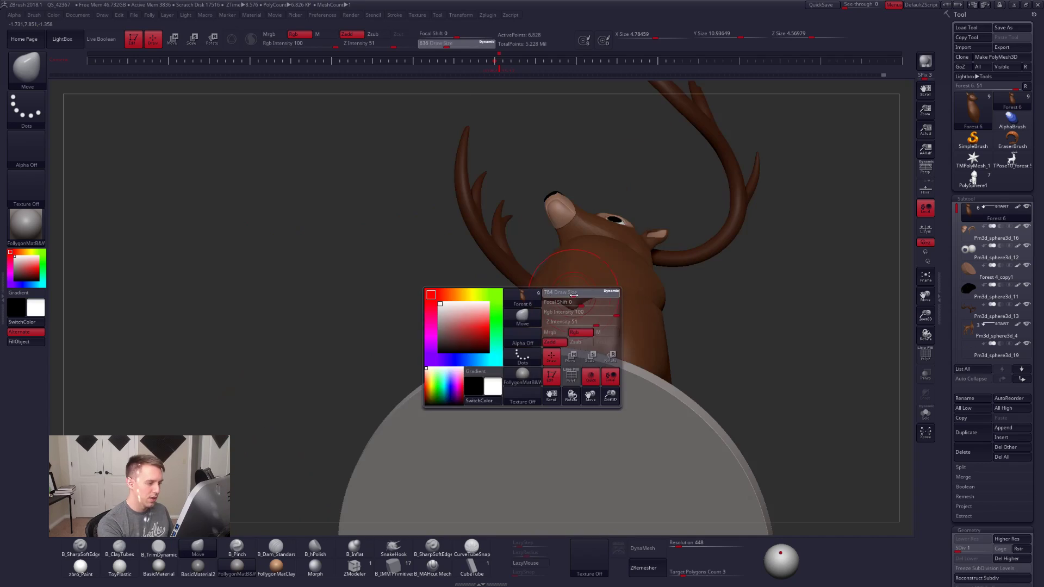
pyautogui.moveTo(573, 295); pyautogui.dragTo(574, 311)
pyautogui.moveTo(579, 379); pyautogui.dragTo(586, 399, button='right')
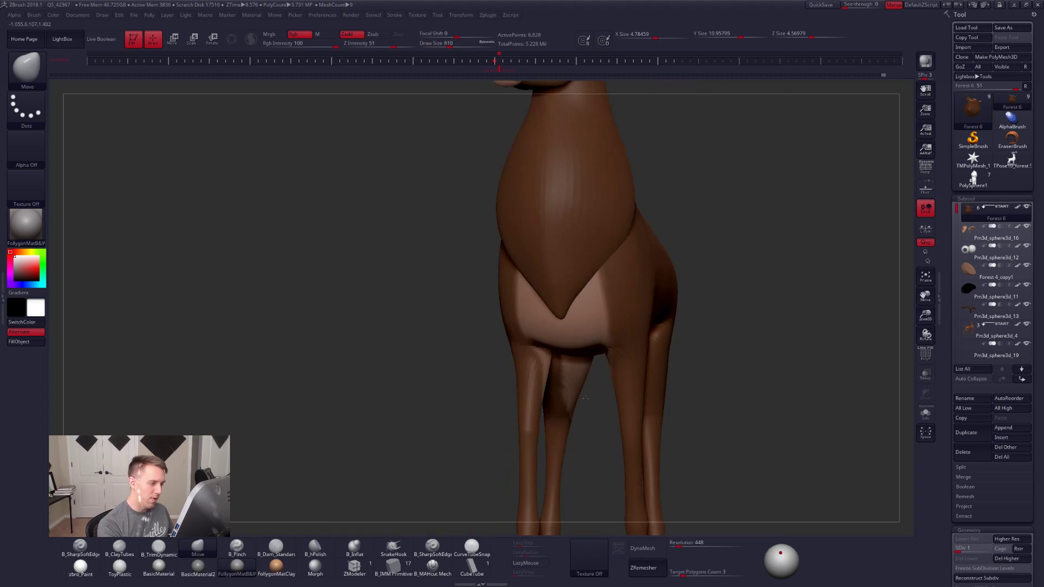
pyautogui.moveTo(602, 279); pyautogui.dragTo(595, 270)
pyautogui.moveTo(637, 305)
pyautogui.mouseDown(button='right')
pyautogui.moveTo(587, 299)
pyautogui.moveTo(641, 285)
pyautogui.moveTo(622, 289)
pyautogui.mouseUp(button='right')
pyautogui.hotkey('alt', 's')
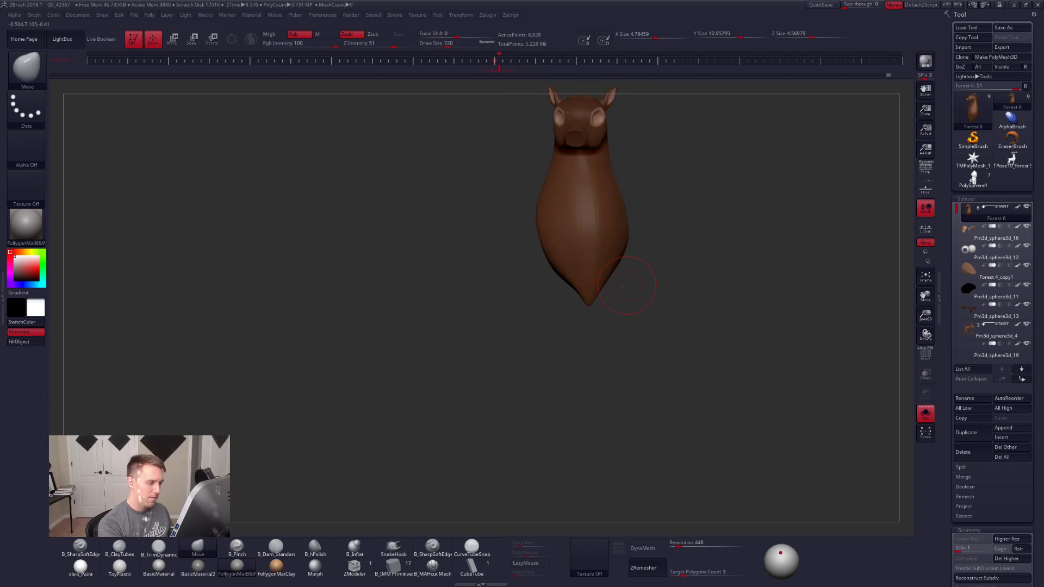
pyautogui.hotkey('alt', 's')
# Step: Raise the neck to subdivision level 2, isolate it, choose B_TrimDynamic and smooth the chest surface
pyautogui.hotkey('ctrl', 'd')
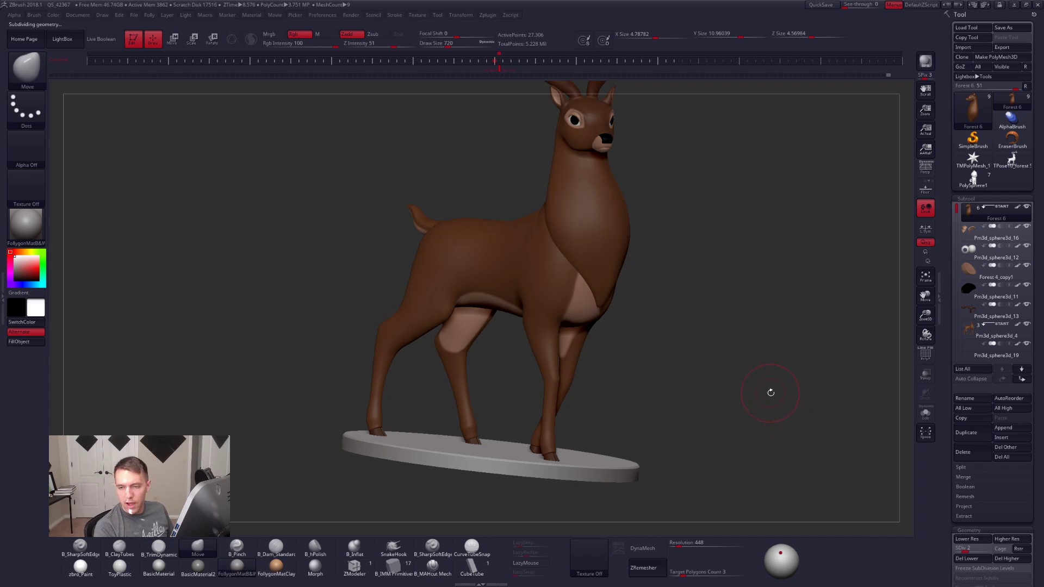
pyautogui.moveTo(741, 408); pyautogui.dragTo(664, 401, button='right')
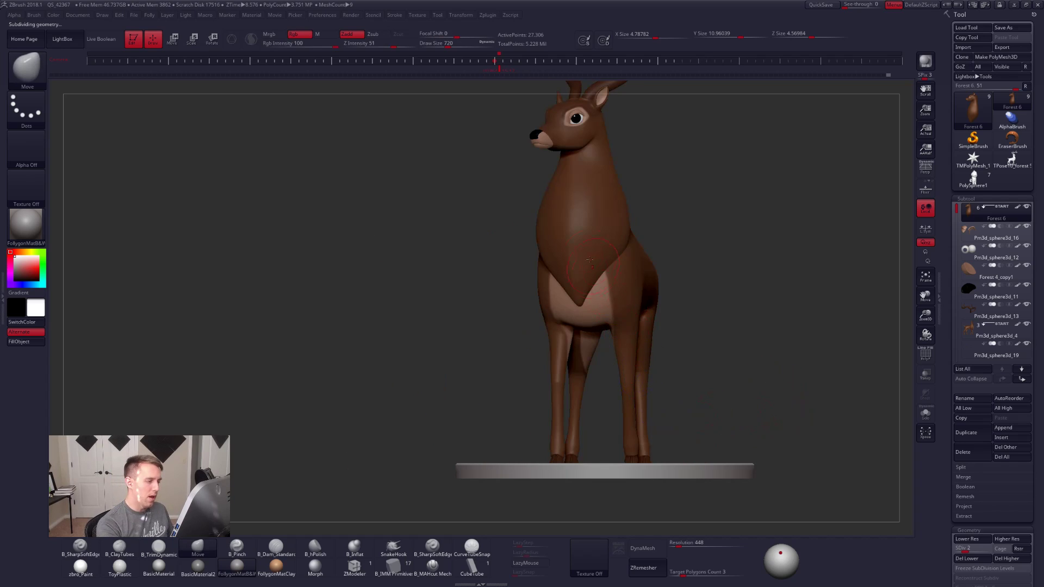
pyautogui.hotkey('alt', 's')
pyautogui.keyDown('alt'); pyautogui.moveTo(596, 234); pyautogui.dragTo(601, 282, button='right'); pyautogui.keyUp('alt')
pyautogui.moveTo(612, 201); pyautogui.dragTo(598, 187, button='right')
pyautogui.press('3')
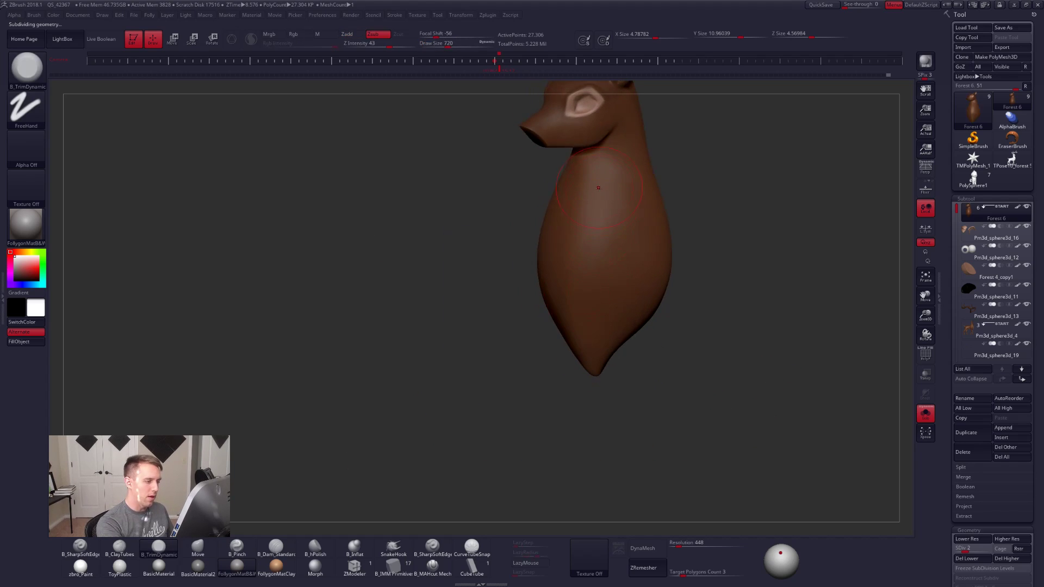
pyautogui.moveTo(598, 303)
pyautogui.keyDown('shift'); pyautogui.mouseDown(button='right')
pyautogui.moveTo(565, 402)
pyautogui.moveTo(676, 364)
pyautogui.moveTo(642, 357)
pyautogui.mouseUp(button='right'); pyautogui.keyUp('shift')
# Step: Restore the neck's highest subdivision level and show the complete deer in profile beside the stag reference
pyautogui.hotkey('ctrl', 'd')
pyautogui.hotkey('ctrl', 'd')
pyautogui.hotkey('ctrl', 'd')
pyautogui.keyDown('alt'); pyautogui.moveTo(641, 357); pyautogui.dragTo(706, 367, button='right'); pyautogui.keyUp('alt')
pyautogui.hotkey('alt', 's')
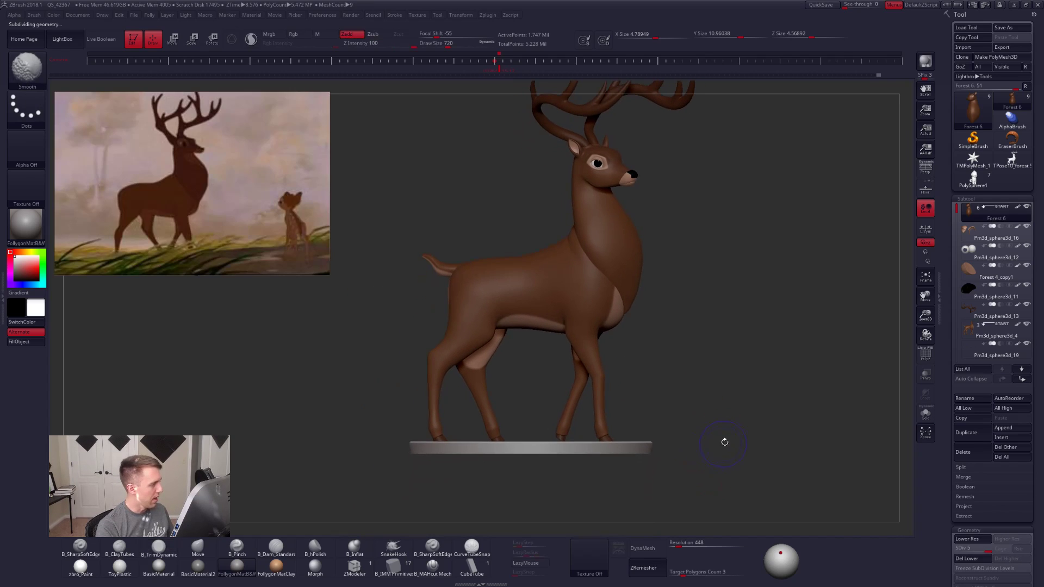
pyautogui.keyDown('alt'); pyautogui.moveTo(735, 432); pyautogui.dragTo(740, 402, button='right'); pyautogui.keyUp('alt')
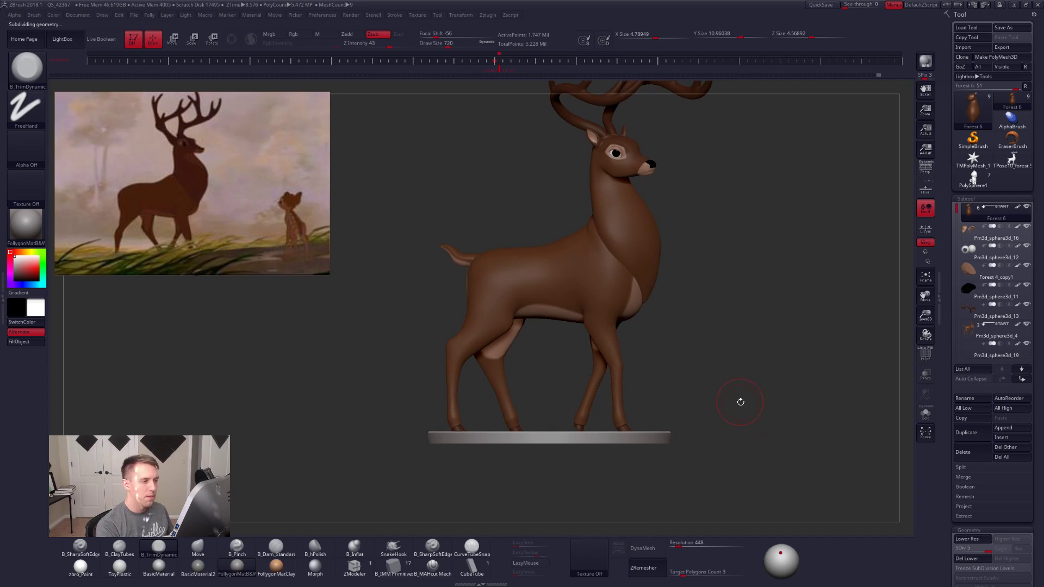
# Step: Select the deer's Pm3d_sphere3d_4 body and compare its overall stance and legs with the stag reference, toggling perspective
pyautogui.keyDown('alt'); pyautogui.click(612, 350); pyautogui.keyUp('alt')
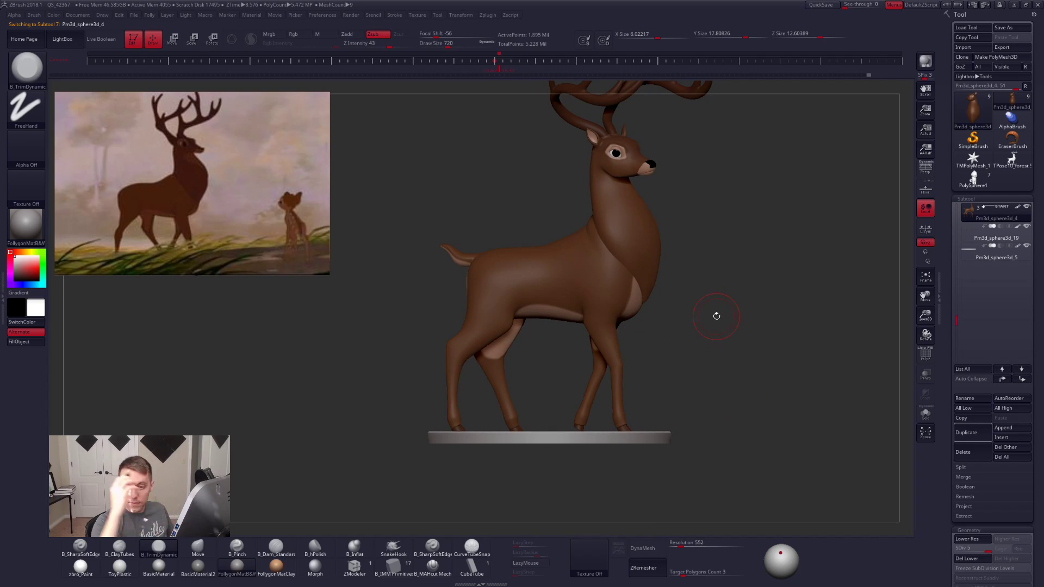
pyautogui.keyDown('alt'); pyautogui.moveTo(716, 316); pyautogui.dragTo(670, 401); pyautogui.keyUp('alt')
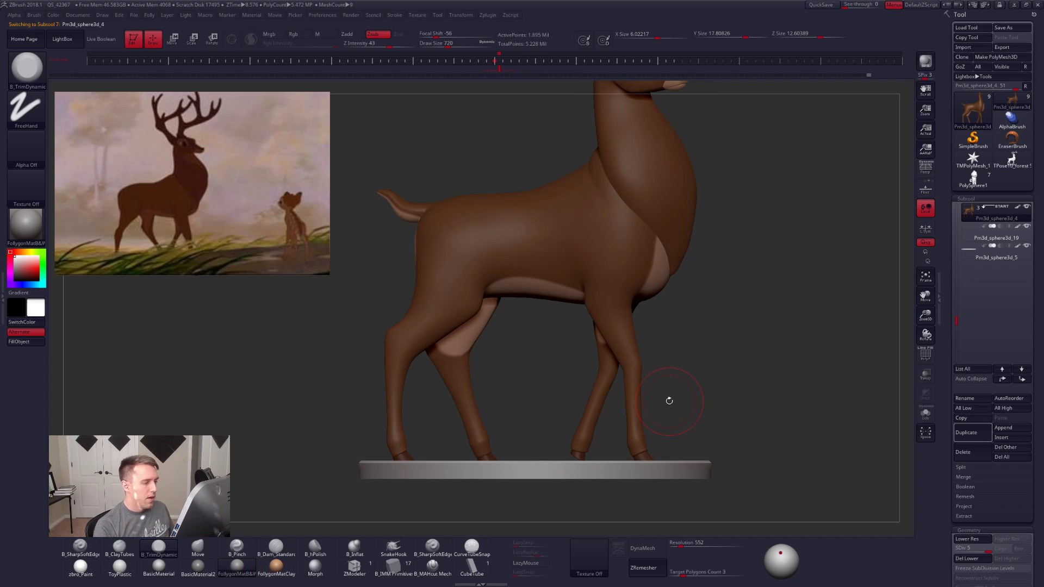
pyautogui.click(925, 167)
pyautogui.moveTo(837, 305); pyautogui.dragTo(739, 455)
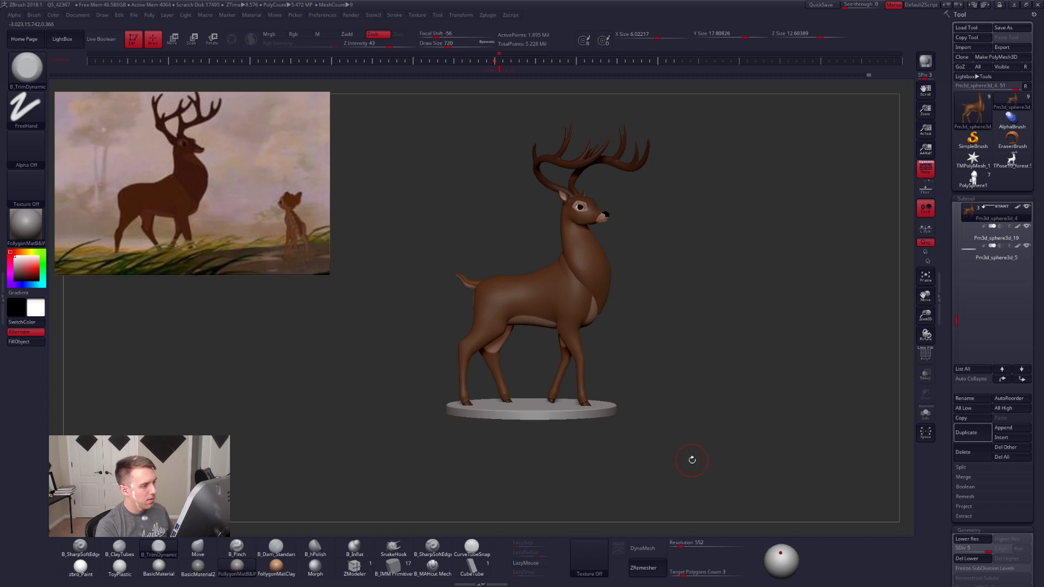
pyautogui.keyDown('alt'); pyautogui.moveTo(544, 348); pyautogui.dragTo(749, 382); pyautogui.keyUp('alt')
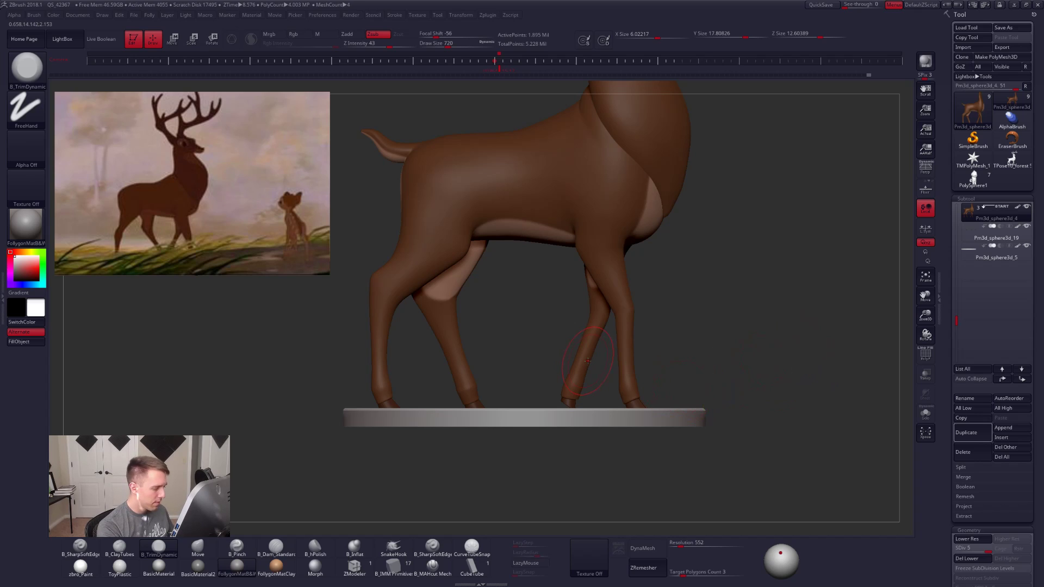
# Step: Isolate the deer's body, choose the Move brush and lower the mesh to subdivision level 1
pyautogui.moveTo(531, 370)
pyautogui.keyDown('alt'); pyautogui.mouseDown()
pyautogui.moveTo(616, 365)
pyautogui.moveTo(564, 361)
pyautogui.moveTo(573, 359)
pyautogui.mouseUp(); pyautogui.keyUp('alt')
pyautogui.hotkey('shift', 's')
pyautogui.press('b')
pyautogui.press('m')
pyautogui.press('v')
pyautogui.press('s')
pyautogui.hotkey('shift', 'd')
pyautogui.hotkey('shift', 'd')
pyautogui.hotkey('shift', 'd')
pyautogui.hotkey('shift', 'd')
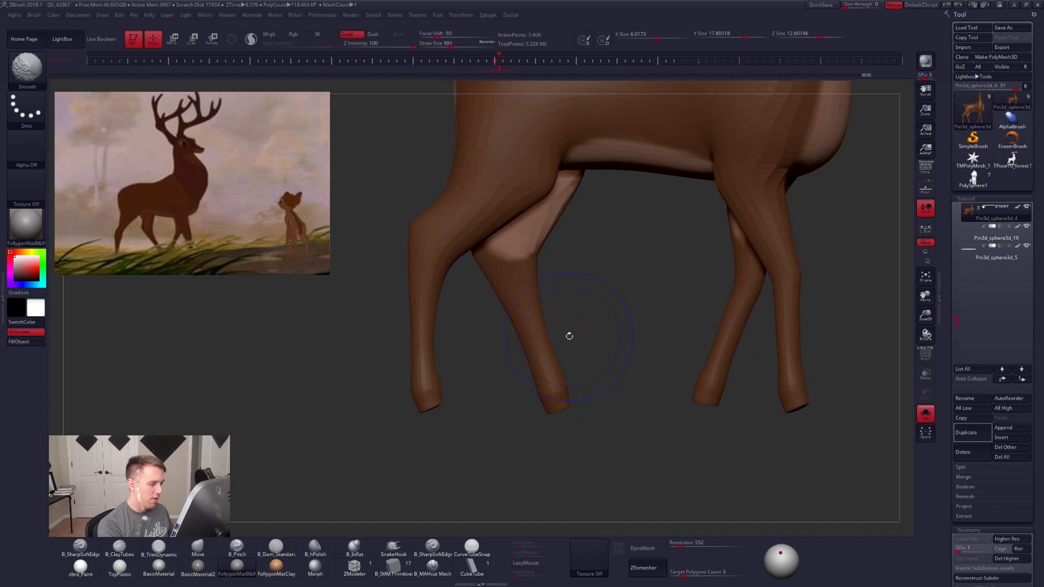
# Step: Mask the rearmost hind leg's lower section, invert the mask to leave only that section editable, and enlarge the Move brush
pyautogui.hotkey('ctrl', 'space')
pyautogui.press('space')
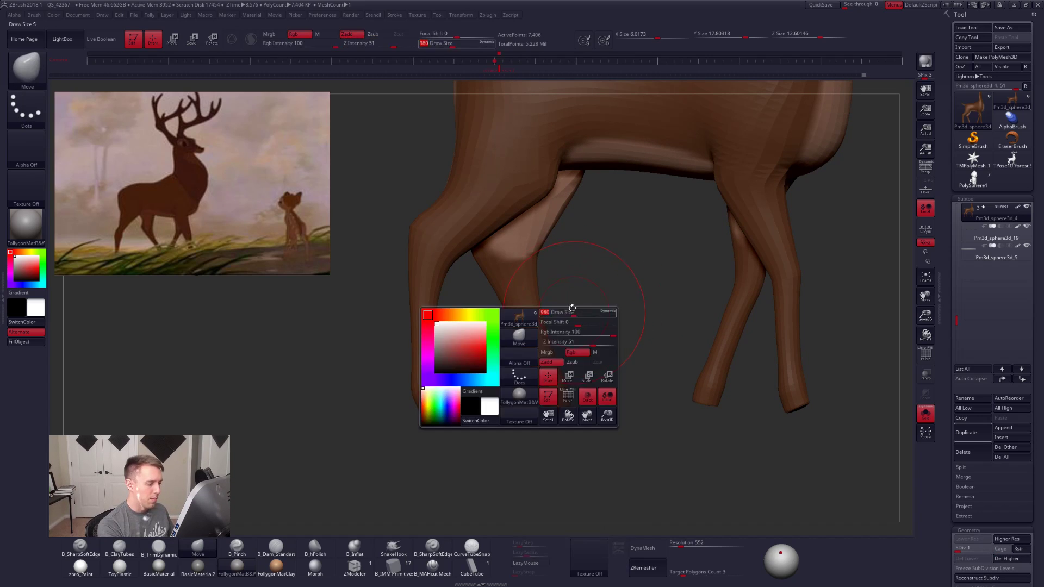
pyautogui.moveTo(574, 310); pyautogui.dragTo(576, 310)
pyautogui.keyDown('alt'); pyautogui.moveTo(506, 331); pyautogui.dragTo(550, 340); pyautogui.keyUp('alt')
pyautogui.moveTo(504, 284)
pyautogui.keyDown('ctrl'); pyautogui.mouseDown()
pyautogui.moveTo(456, 444)
pyautogui.moveTo(478, 436)
pyautogui.moveTo(490, 414)
pyautogui.mouseUp(); pyautogui.keyUp('ctrl')
pyautogui.keyDown('ctrl'); pyautogui.click(479, 411); pyautogui.keyUp('ctrl')
pyautogui.hotkey('ctrl', 'i')
pyautogui.press('space')
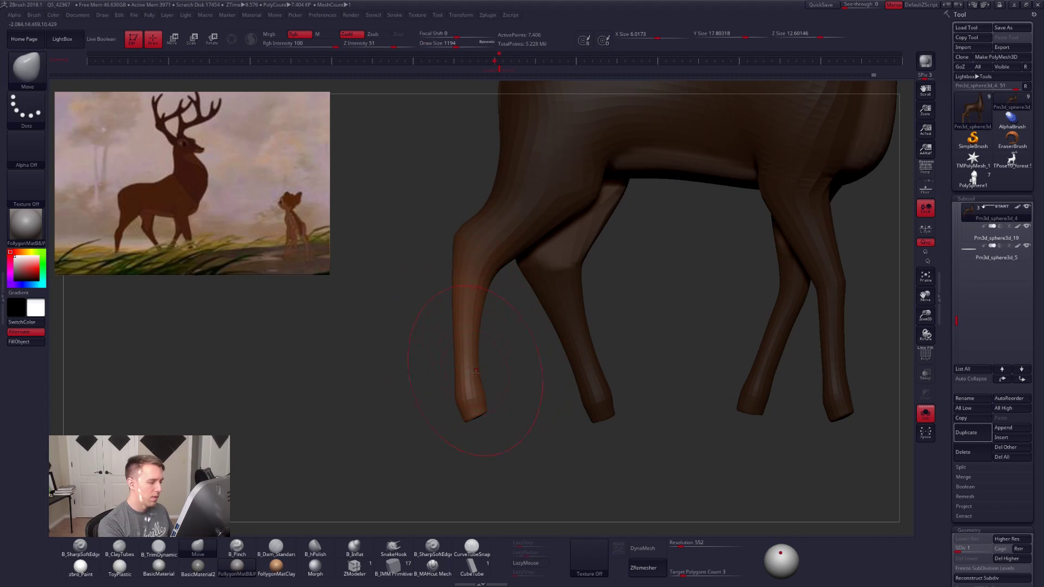
# Step: Adjust the rearmost lower hind leg with Move at Draw Size 1194 and 1251, clear the mask and check from behind
pyautogui.keyDown('shift'); pyautogui.moveTo(359, 373); pyautogui.dragTo(433, 381); pyautogui.keyUp('shift')
pyautogui.press('space')
pyautogui.moveTo(489, 329); pyautogui.dragTo(491, 329)
pyautogui.moveTo(556, 324)
pyautogui.keyDown('alt'); pyautogui.mouseDown()
pyautogui.moveTo(637, 312)
pyautogui.moveTo(645, 321)
pyautogui.mouseUp(); pyautogui.keyUp('alt')
pyautogui.keyDown('alt'); pyautogui.moveTo(641, 321); pyautogui.dragTo(696, 317); pyautogui.keyUp('alt')
pyautogui.hotkey('shift', 'f')
pyautogui.hotkey('shift', 'f')
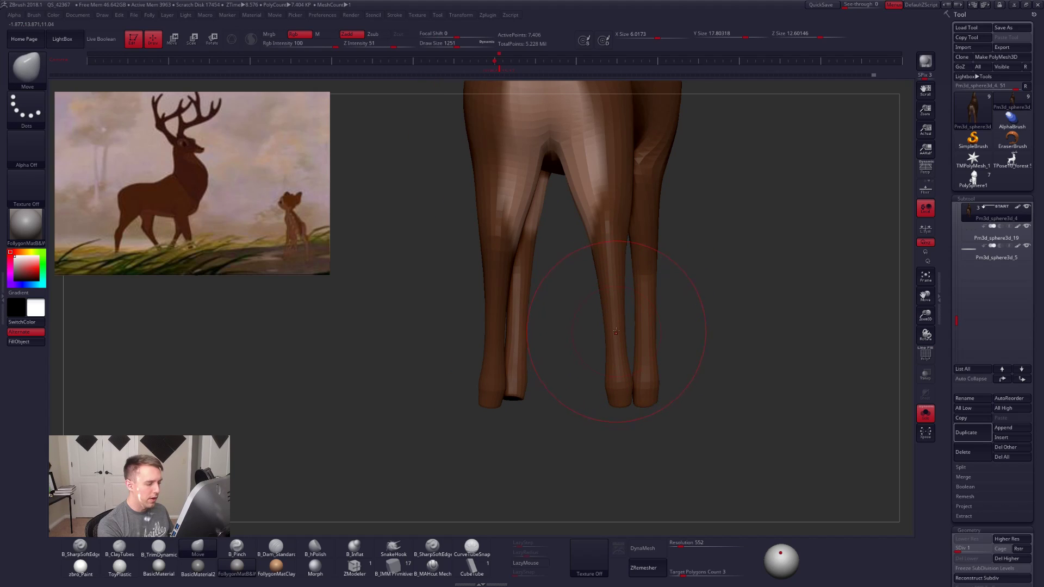
pyautogui.moveTo(621, 338); pyautogui.dragTo(484, 392)
# Step: Set Draw Size to 1138, smooth the far hind leg and show the other deer subtools again
pyautogui.press('space')
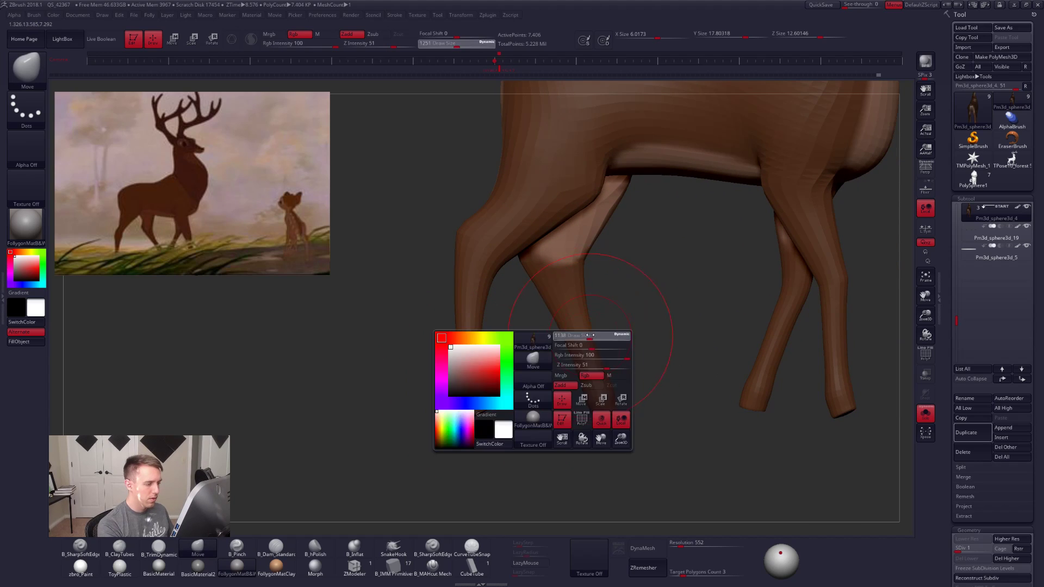
pyautogui.moveTo(593, 355); pyautogui.dragTo(589, 355)
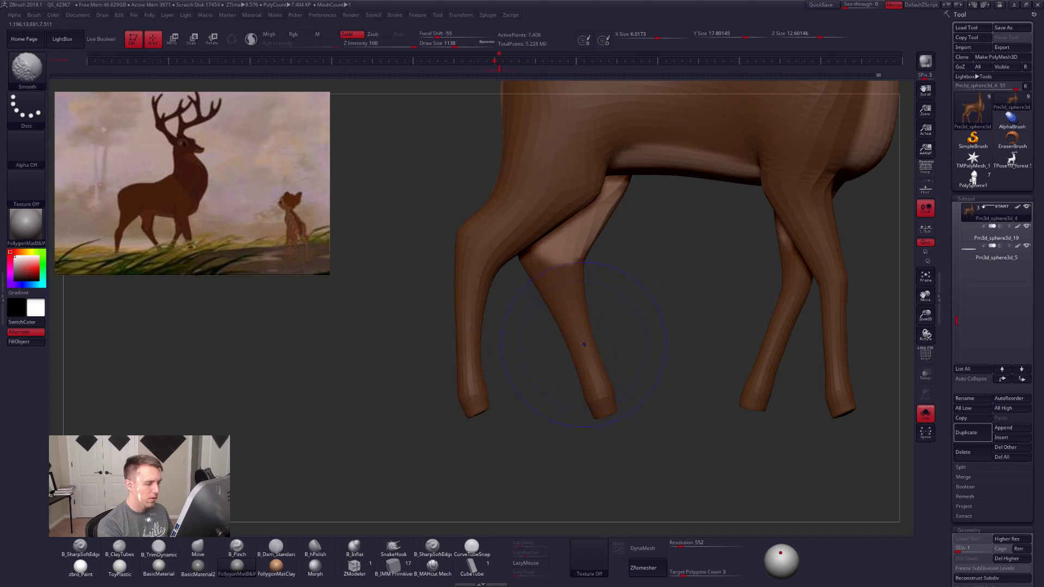
pyautogui.hotkey('shift', 's')
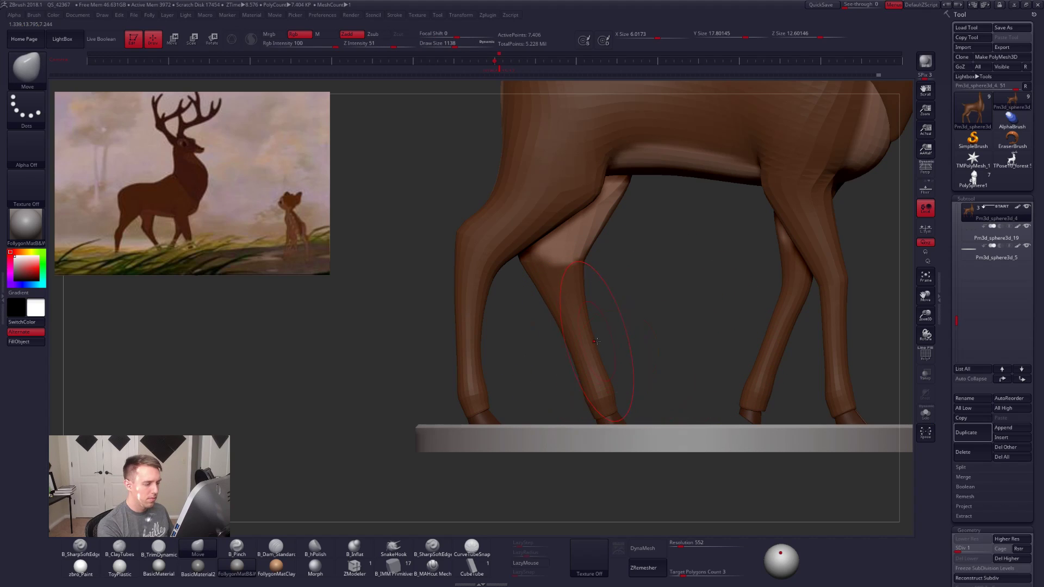
# Step: Refine the far hind leg's shin and joint with Move at Draw Size 930 and 833
pyautogui.press('space')
pyautogui.press('space')
pyautogui.moveTo(594, 340); pyautogui.dragTo(576, 342)
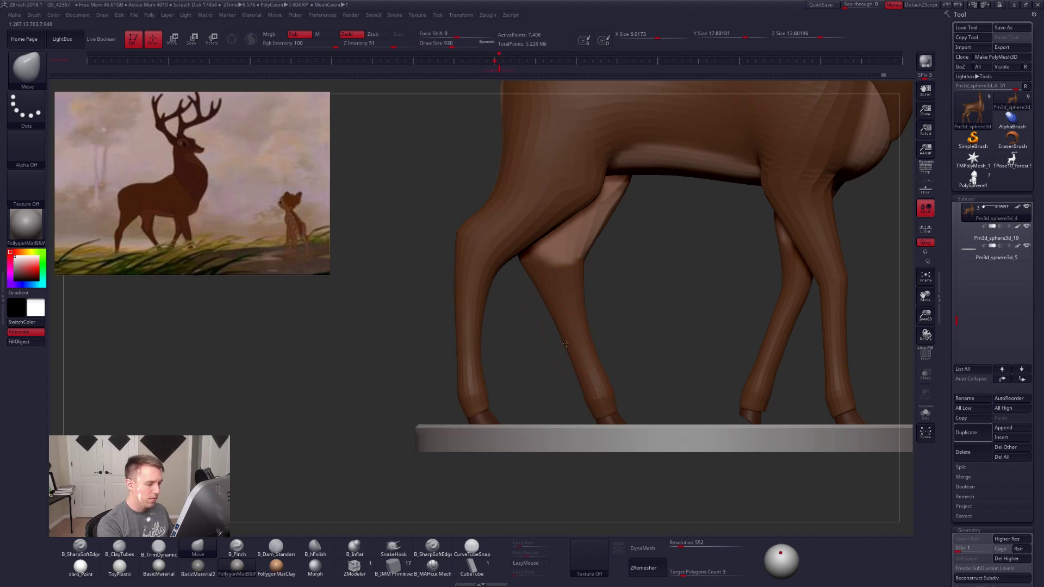
pyautogui.keyDown('shift'); pyautogui.moveTo(586, 323); pyautogui.dragTo(571, 303); pyautogui.keyUp('shift')
pyautogui.press('[')
pyautogui.moveTo(585, 266); pyautogui.dragTo(579, 268)
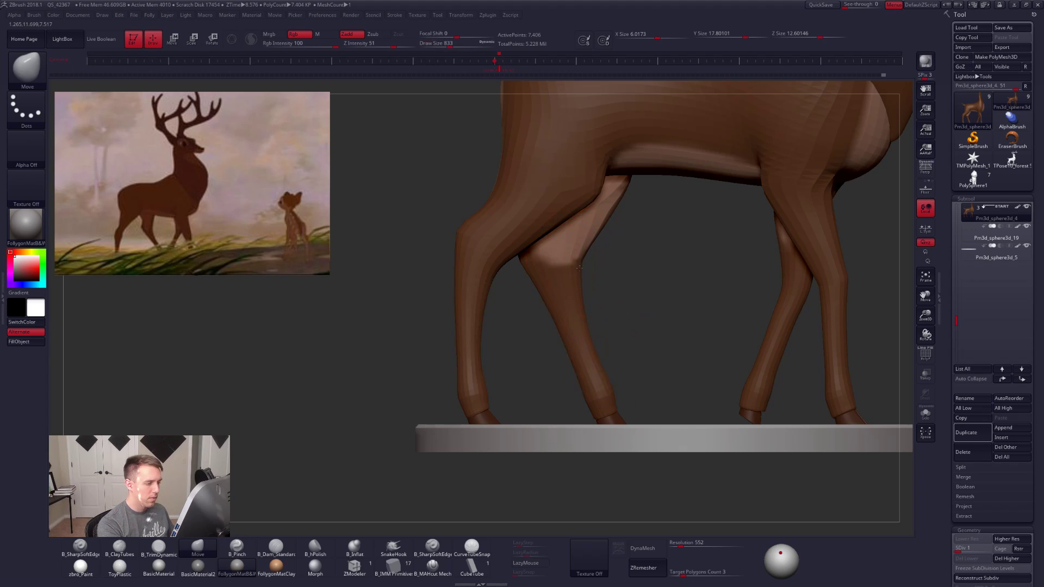
# Step: Set the Move brush to Draw Size 1031, isolate the deer body and adjust the lower front legs
pyautogui.moveTo(590, 274); pyautogui.dragTo(666, 334, button='right')
pyautogui.press(']')
pyautogui.press(']')
pyautogui.moveTo(742, 389)
pyautogui.mouseDown(button='right')
pyautogui.moveTo(539, 380)
pyautogui.moveTo(742, 393)
pyautogui.moveTo(729, 389)
pyautogui.mouseUp(button='right')
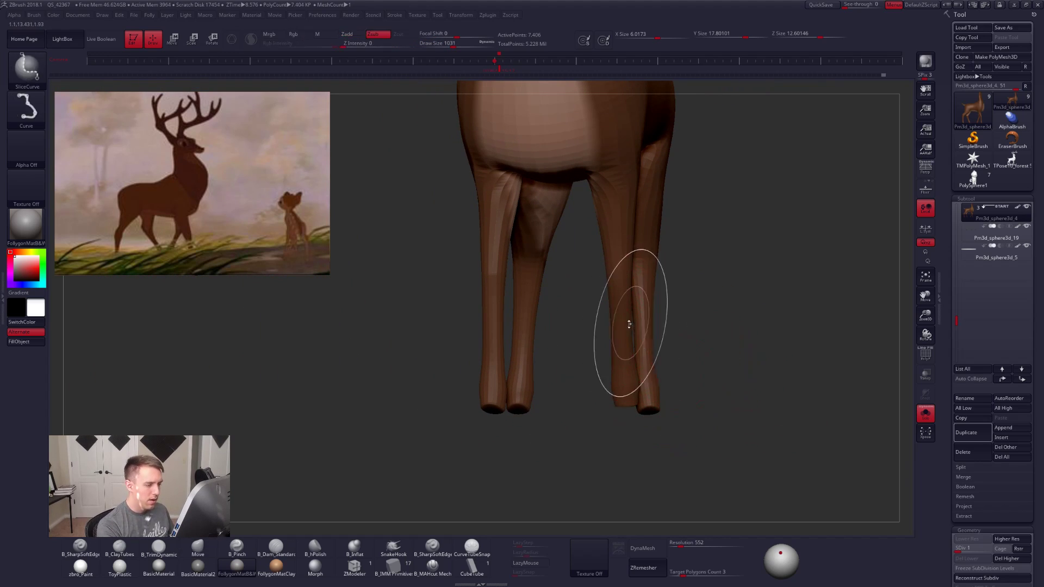
pyautogui.press('space')
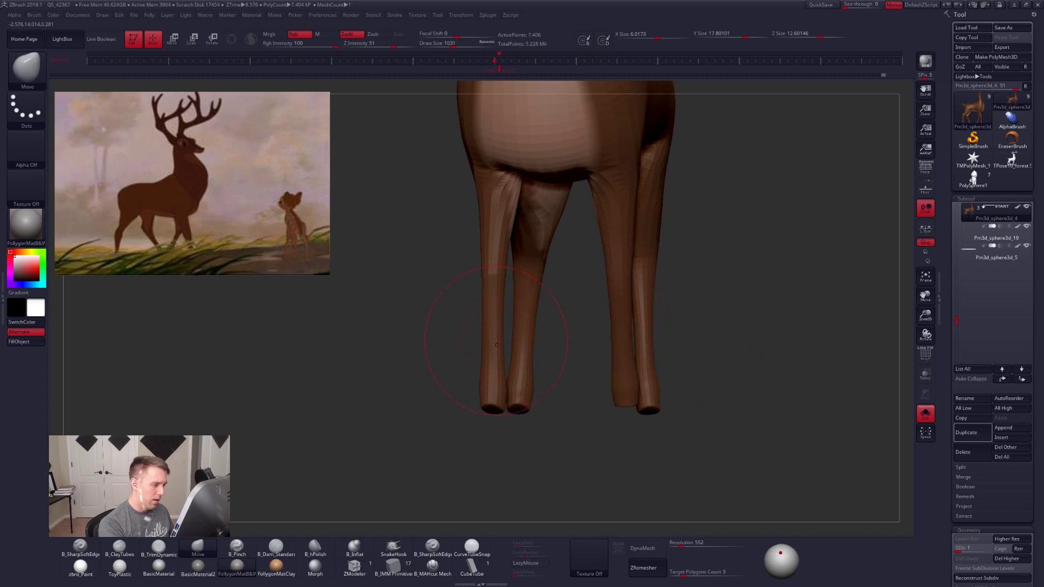
pyautogui.moveTo(568, 353); pyautogui.dragTo(635, 330)
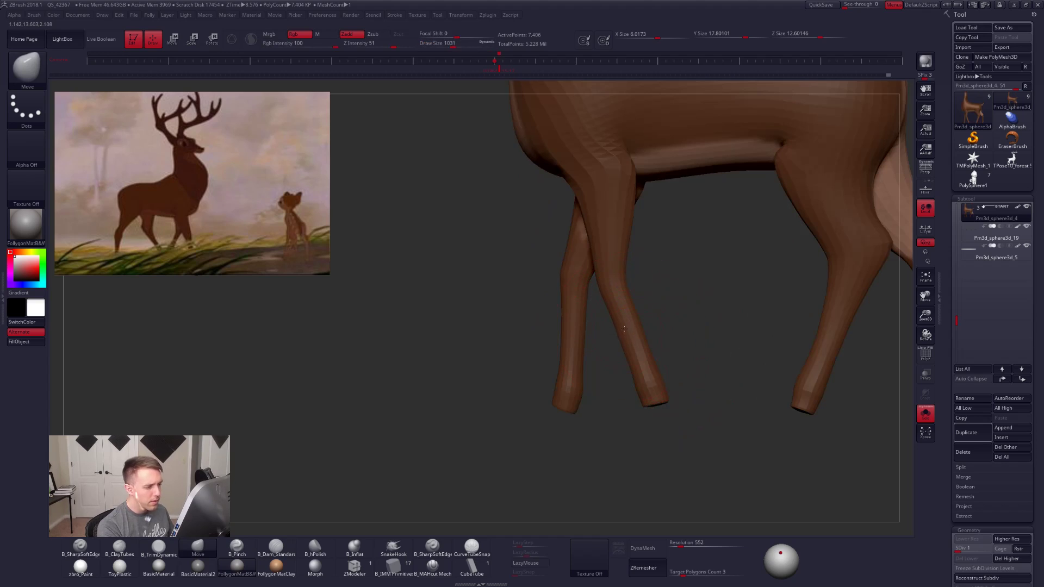
# Step: Show the hooves and base again, refine the near front leg with Move at Draw Size 905, and raise the body to subdivision level 4
pyautogui.hotkey('alt', 's')
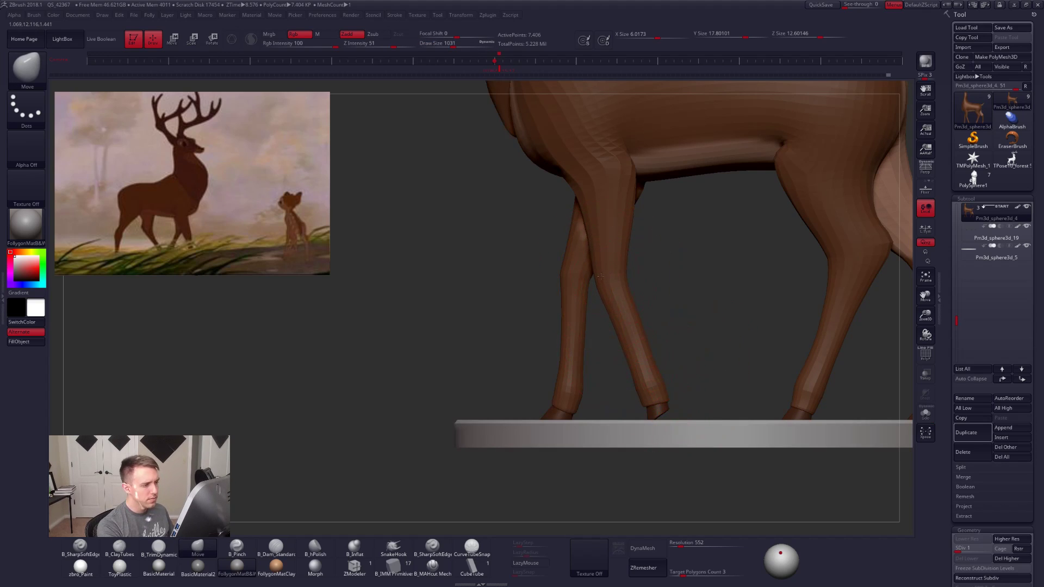
pyautogui.press('space')
pyautogui.moveTo(633, 289); pyautogui.dragTo(630, 289)
pyautogui.press('d')
pyautogui.press('d')
pyautogui.press('d')
pyautogui.press('d')
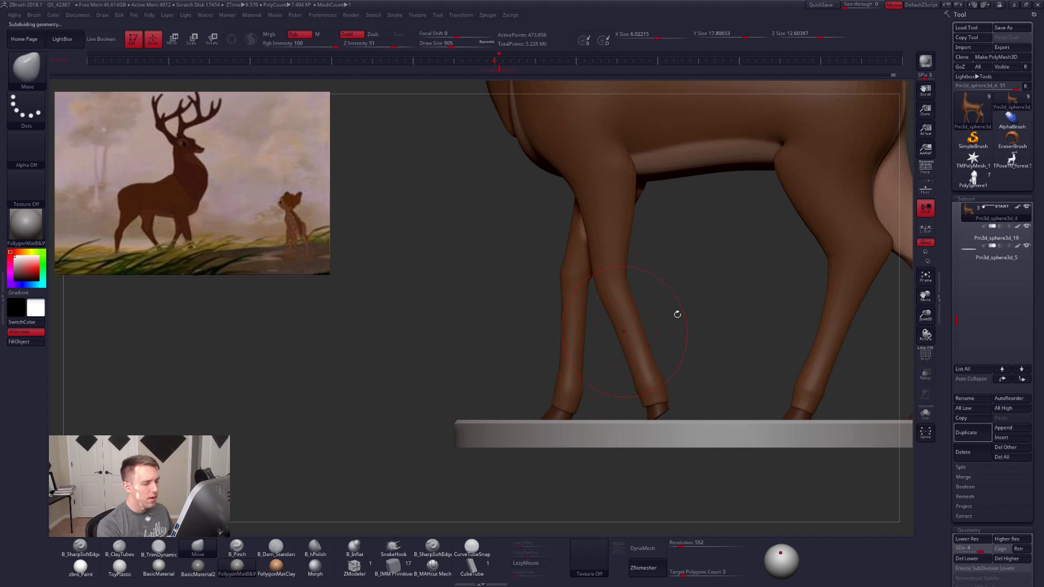
# Step: Isolate the body at subdivision level 5 and prepare B_Pinch at Draw Size 350 for the near front knee
pyautogui.hotkey('ctrl', 'shift', 'f')
pyautogui.hotkey('alt', 's')
pyautogui.moveTo(762, 288); pyautogui.dragTo(599, 286)
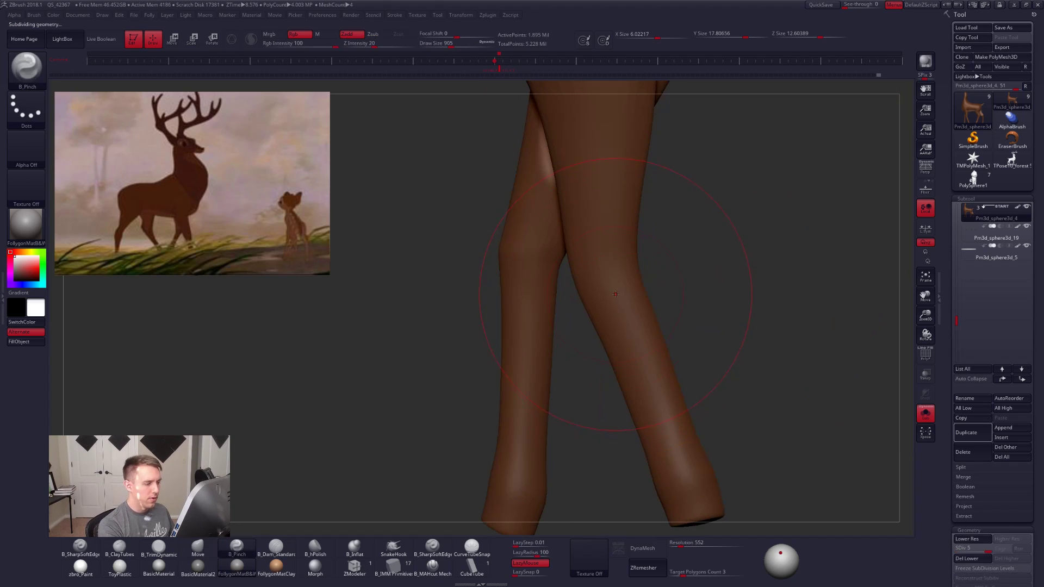
pyautogui.press('space')
pyautogui.moveTo(735, 294); pyautogui.dragTo(592, 278)
pyautogui.moveTo(497, 306)
pyautogui.mouseDown()
pyautogui.moveTo(598, 301)
pyautogui.moveTo(626, 322)
pyautogui.moveTo(492, 322)
pyautogui.moveTo(657, 308)
pyautogui.moveTo(490, 429)
pyautogui.moveTo(611, 462)
pyautogui.mouseUp()
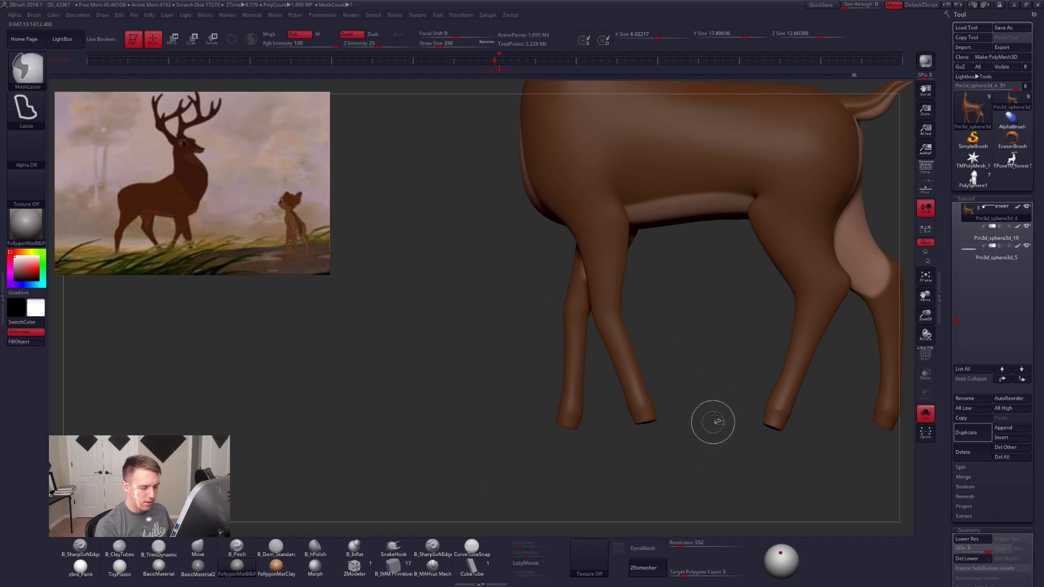
# Step: Hide everything except the near front leg's knee section and reduce B_Pinch to Draw Size 215
pyautogui.press('b')
pyautogui.click(686, 502)
pyautogui.keyDown('ctrl'); pyautogui.keyDown('shift'); pyautogui.moveTo(660, 296); pyautogui.dragTo(522, 362); pyautogui.keyUp('shift'); pyautogui.keyUp('ctrl')
pyautogui.press('f')
pyautogui.moveTo(566, 310)
pyautogui.keyDown('ctrl'); pyautogui.keyDown('shift'); pyautogui.mouseDown()
pyautogui.moveTo(723, 354)
pyautogui.moveTo(522, 326)
pyautogui.mouseUp(); pyautogui.keyUp('shift'); pyautogui.keyUp('ctrl')
pyautogui.press('f')
pyautogui.moveTo(581, 307)
pyautogui.keyDown('ctrl'); pyautogui.mouseDown(button='right')
pyautogui.moveTo(578, 325)
pyautogui.moveTo(593, 321)
pyautogui.moveTo(613, 340)
pyautogui.moveTo(598, 336)
pyautogui.mouseUp(button='right'); pyautogui.keyUp('ctrl')
pyautogui.rightClick(586, 313)
pyautogui.moveTo(682, 336)
pyautogui.mouseDown(button='right')
pyautogui.moveTo(618, 337)
pyautogui.moveTo(633, 308)
pyautogui.mouseUp(button='right')
pyautogui.rightClick(638, 299)
pyautogui.moveTo(637, 299); pyautogui.dragTo(626, 299)
pyautogui.moveTo(625, 300)
pyautogui.mouseDown(button='right')
pyautogui.moveTo(601, 294)
pyautogui.moveTo(650, 292)
pyautogui.mouseUp(button='right')
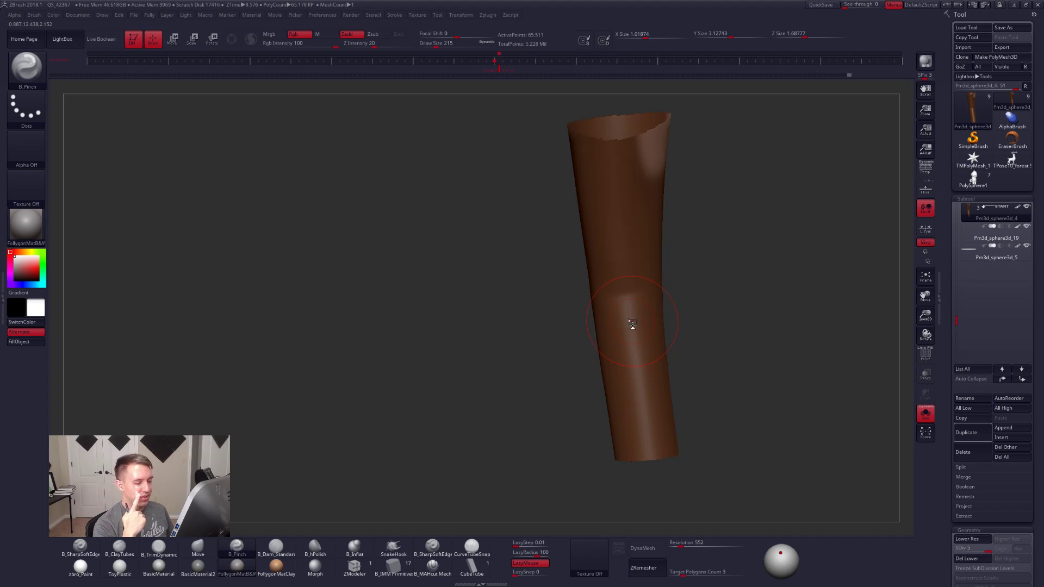
# Step: Pinch a crease around the front knee with B_Pinch at Draw Size 140 and 150
pyautogui.moveTo(636, 328)
pyautogui.mouseDown(button='right')
pyautogui.moveTo(729, 303)
pyautogui.moveTo(683, 303)
pyautogui.mouseUp(button='right')
pyautogui.press('space')
pyautogui.moveTo(648, 298); pyautogui.dragTo(645, 298)
pyautogui.moveTo(645, 297)
pyautogui.mouseDown(button='right')
pyautogui.moveTo(683, 303)
pyautogui.moveTo(656, 299)
pyautogui.moveTo(664, 312)
pyautogui.mouseUp(button='right')
pyautogui.press('space')
pyautogui.moveTo(664, 312); pyautogui.dragTo(661, 313)
pyautogui.keyDown('ctrl'); pyautogui.moveTo(665, 313); pyautogui.dragTo(672, 304, button='right'); pyautogui.keyUp('ctrl')
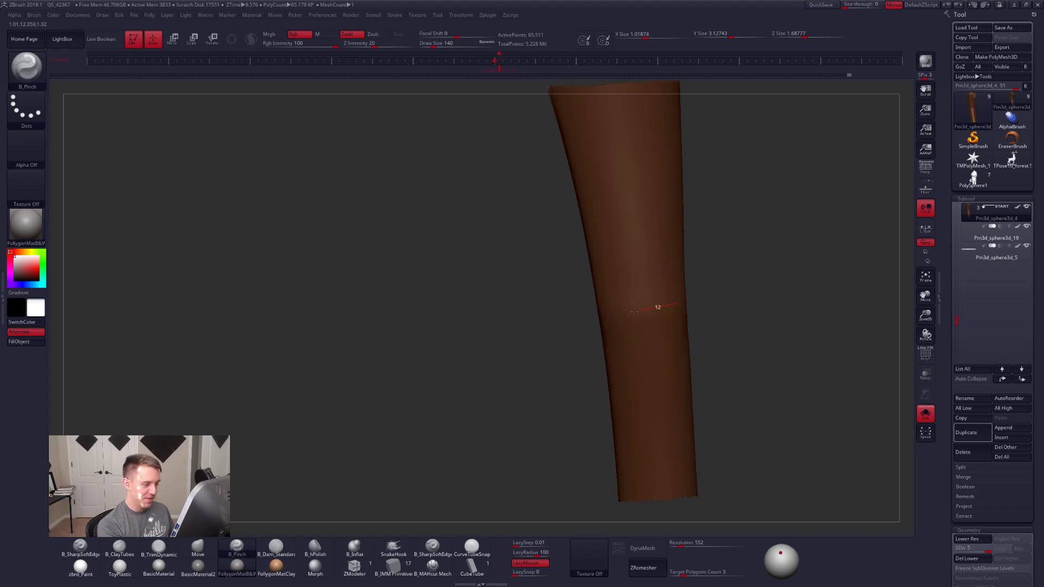
pyautogui.press('space')
pyautogui.moveTo(558, 317); pyautogui.dragTo(563, 318)
pyautogui.moveTo(563, 317)
pyautogui.mouseDown(button='right')
pyautogui.moveTo(627, 314)
pyautogui.moveTo(613, 316)
pyautogui.mouseUp(button='right')
pyautogui.moveTo(705, 304); pyautogui.dragTo(688, 304, button='right')
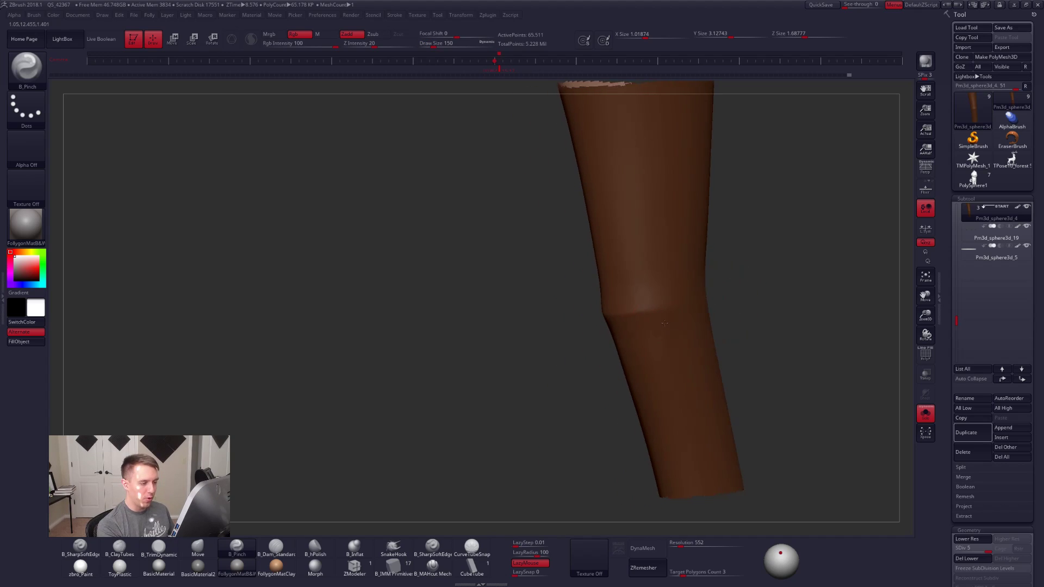
# Step: Sharpen the front knee's bend with B_Pinch and soften the area above the crease with Smooth
pyautogui.moveTo(574, 315); pyautogui.dragTo(571, 316)
pyautogui.moveTo(575, 315); pyautogui.dragTo(617, 312, button='right')
pyautogui.keyDown('shift'); pyautogui.moveTo(617, 310); pyautogui.dragTo(627, 306); pyautogui.keyUp('shift')
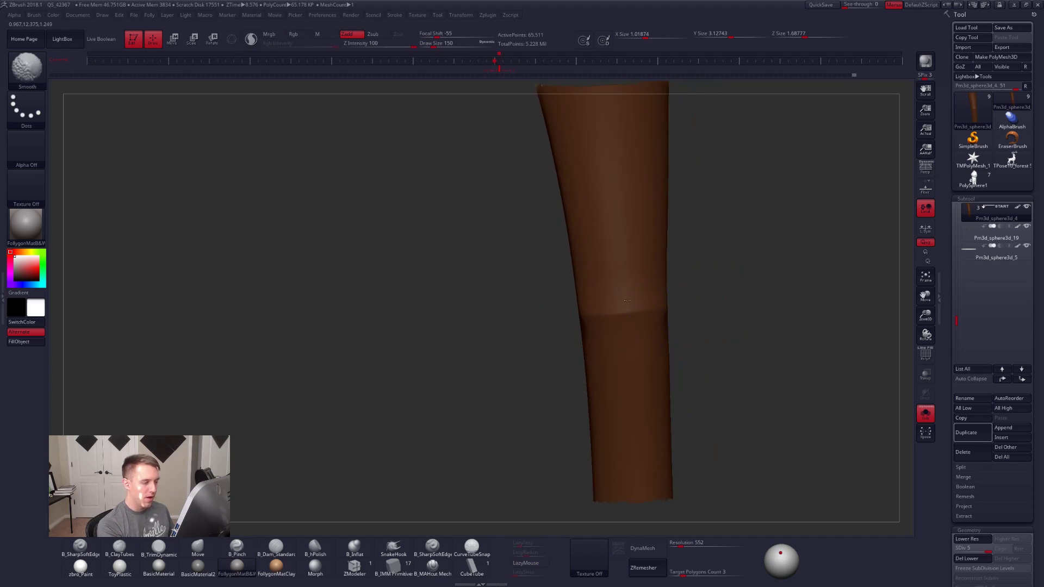
pyautogui.moveTo(648, 319)
pyautogui.mouseDown(button='right')
pyautogui.moveTo(694, 326)
pyautogui.moveTo(686, 307)
pyautogui.moveTo(608, 306)
pyautogui.mouseUp(button='right')
pyautogui.moveTo(673, 311); pyautogui.dragTo(602, 303, button='right')
# Step: Reshape the front knee with Move at Draw Size 227 on lower subdivision levels, and return to level 5
pyautogui.hotkey('shift', 'd')
pyautogui.hotkey('shift', 'd')
pyautogui.hotkey('shift', 'd')
pyautogui.press('space')
pyautogui.press('shift')
pyautogui.press('space')
pyautogui.moveTo(602, 330)
pyautogui.mouseDown()
pyautogui.moveTo(524, 299)
pyautogui.moveTo(655, 325)
pyautogui.mouseUp()
pyautogui.rightClick(657, 332)
pyautogui.moveTo(609, 327)
pyautogui.mouseDown(button='right')
pyautogui.moveTo(661, 337)
pyautogui.moveTo(677, 284)
pyautogui.mouseUp(button='right')
pyautogui.hotkey('ctrl', 'd')
pyautogui.hotkey('ctrl', 'd')
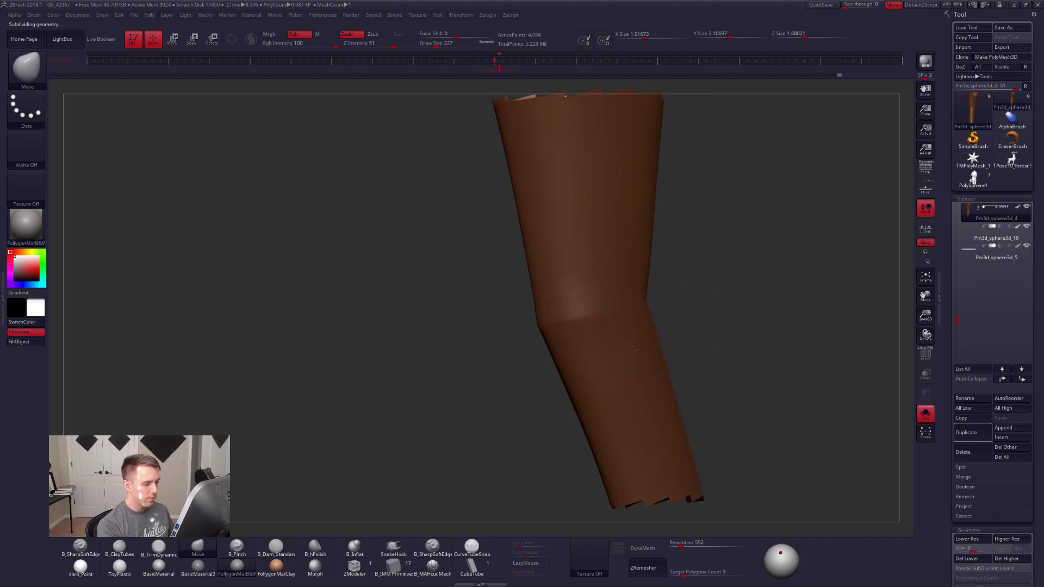
pyautogui.moveTo(565, 363)
pyautogui.mouseDown(button='right')
pyautogui.moveTo(584, 346)
pyautogui.moveTo(576, 373)
pyautogui.mouseUp(button='right')
pyautogui.hotkey('ctrl', 'd')
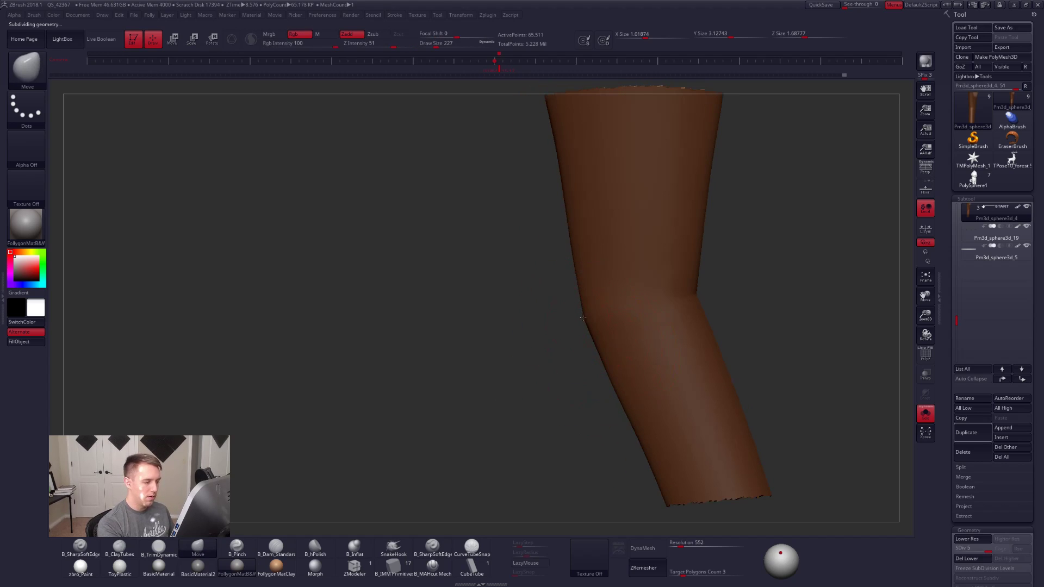
# Step: Pinch the knee crease with B_Pinch at Draw Size 161, unhide the whole body and drop to subdivision level 4
pyautogui.moveTo(580, 320)
pyautogui.mouseDown(button='right')
pyautogui.moveTo(590, 315)
pyautogui.moveTo(560, 312)
pyautogui.mouseUp(button='right')
pyautogui.press('b')
pyautogui.press('p')
pyautogui.press('i')
pyautogui.press('space')
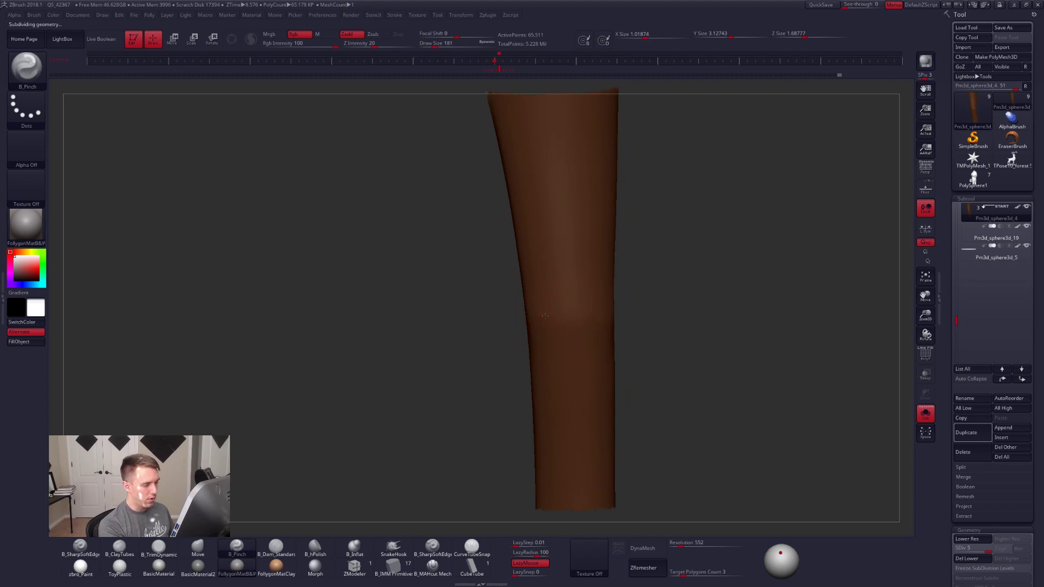
pyautogui.moveTo(645, 310); pyautogui.dragTo(627, 306, button='right')
pyautogui.moveTo(564, 315); pyautogui.dragTo(601, 313, button='right')
pyautogui.moveTo(479, 332)
pyautogui.mouseDown(button='right')
pyautogui.moveTo(567, 324)
pyautogui.moveTo(590, 357)
pyautogui.moveTo(576, 372)
pyautogui.moveTo(586, 344)
pyautogui.moveTo(674, 350)
pyautogui.moveTo(668, 312)
pyautogui.mouseUp(button='right')
pyautogui.keyDown('ctrl'); pyautogui.keyDown('shift'); pyautogui.click(671, 312); pyautogui.keyUp('shift'); pyautogui.keyUp('ctrl')
pyautogui.keyDown('alt'); pyautogui.moveTo(671, 387); pyautogui.dragTo(666, 357, button='right'); pyautogui.keyUp('alt')
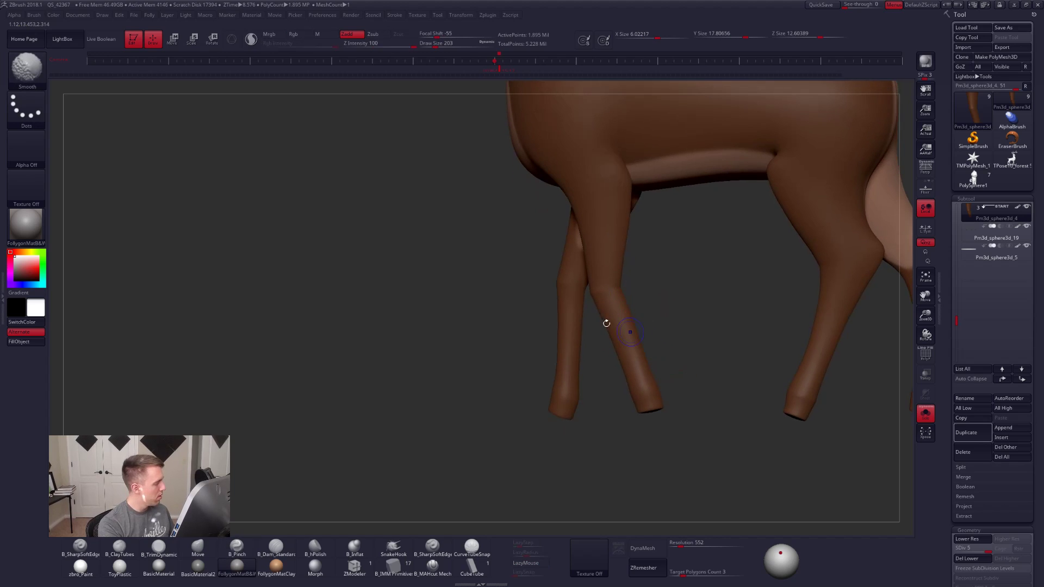
pyautogui.hotkey('shift', 'd')
# Step: Switch to the Follygon Gumroad page in Chrome and look through the Base Mannequins preview images
pyautogui.hotkey('alt', 'Tab')
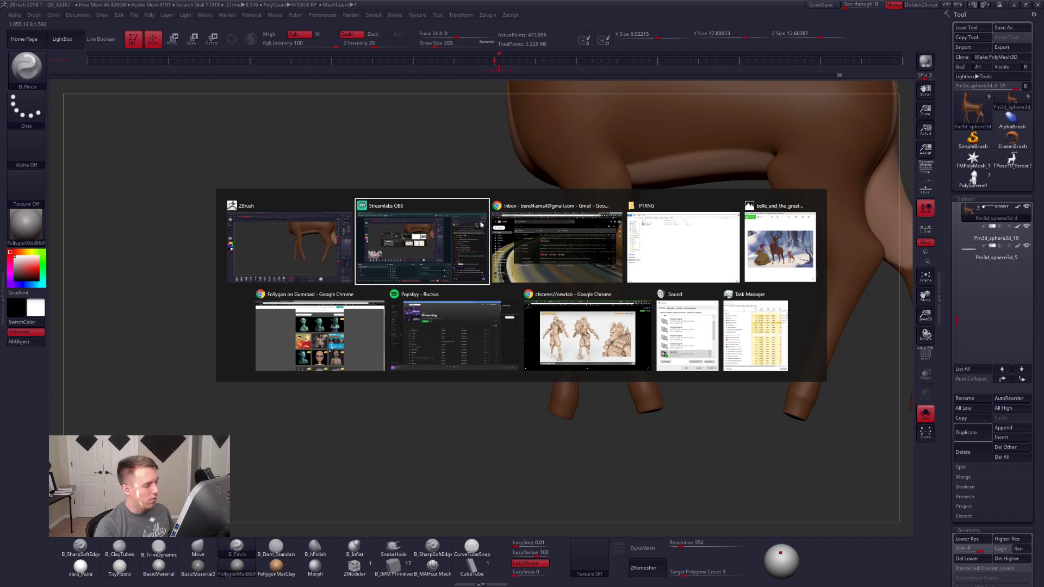
pyautogui.click(342, 332)
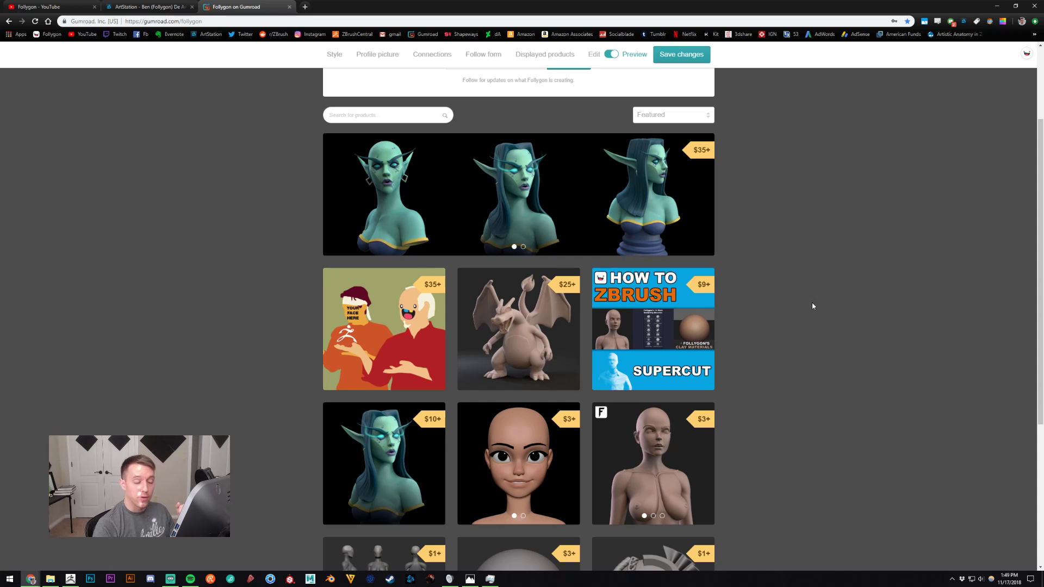
pyautogui.scroll(-2, 819, 294)
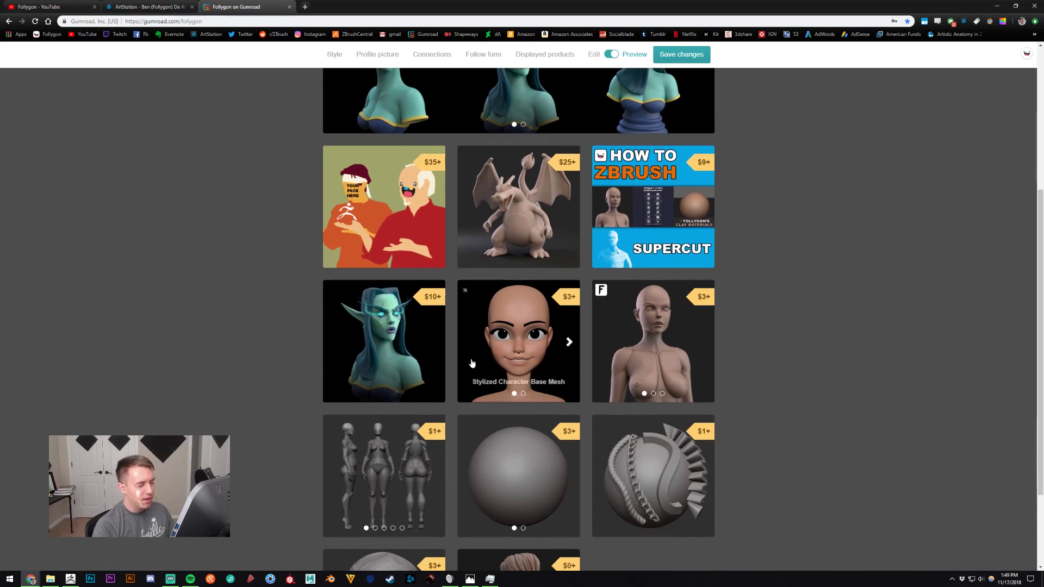
pyautogui.scroll(-1, 408, 391)
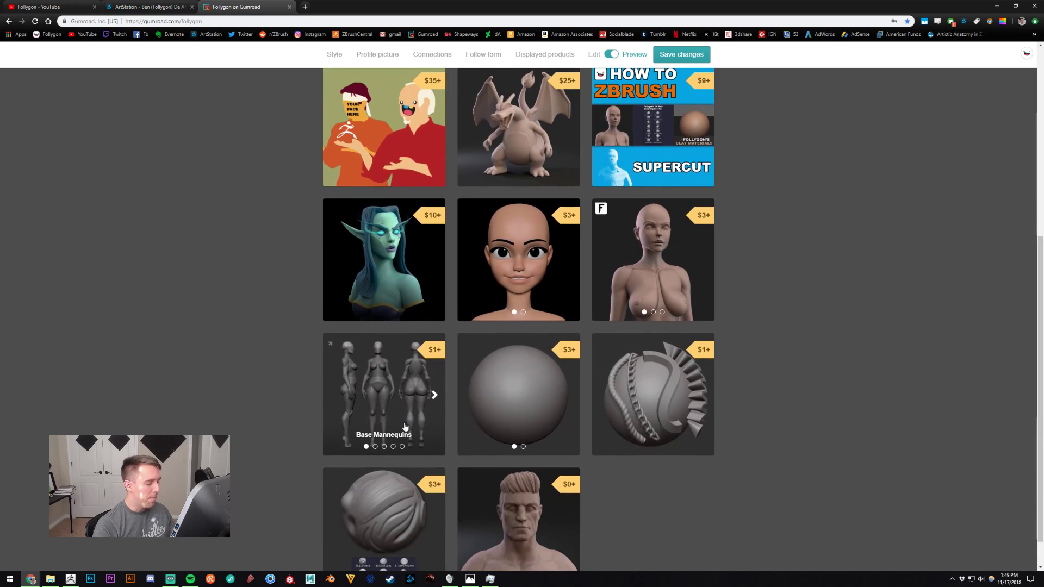
pyautogui.click(410, 391)
pyautogui.click(644, 204)
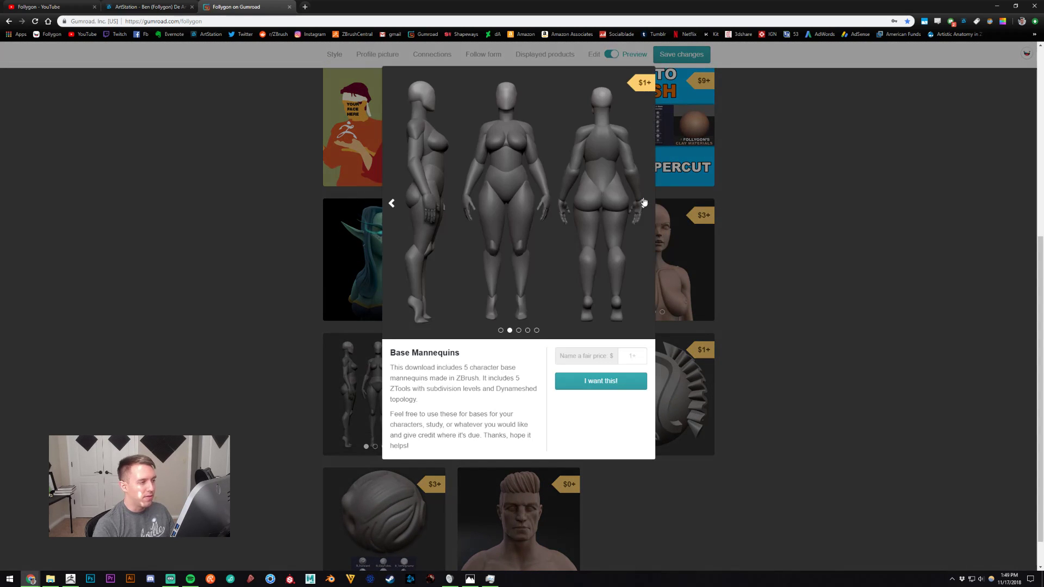
pyautogui.click(644, 203)
pyautogui.click(644, 202)
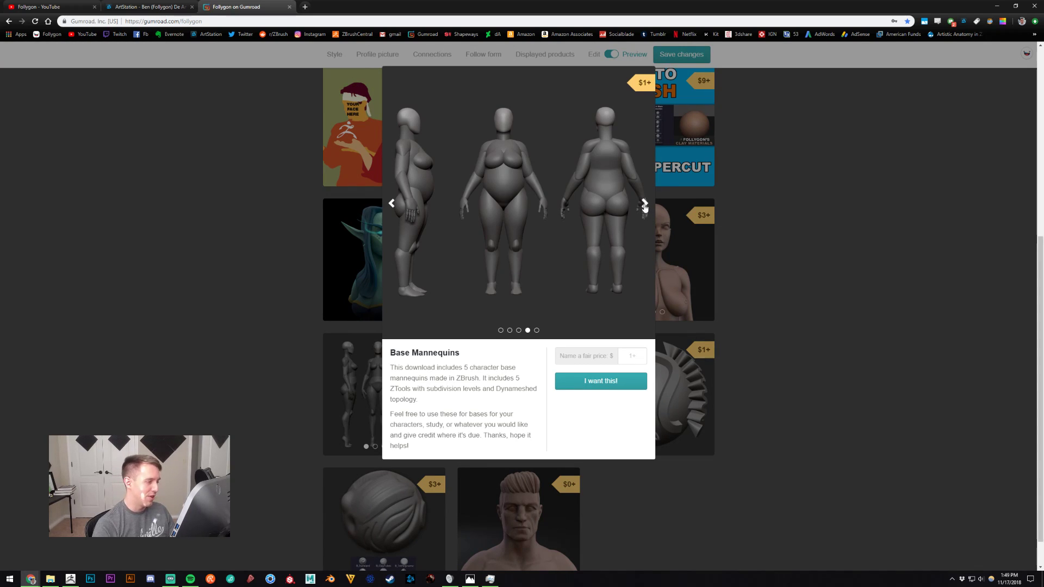
pyautogui.click(645, 203)
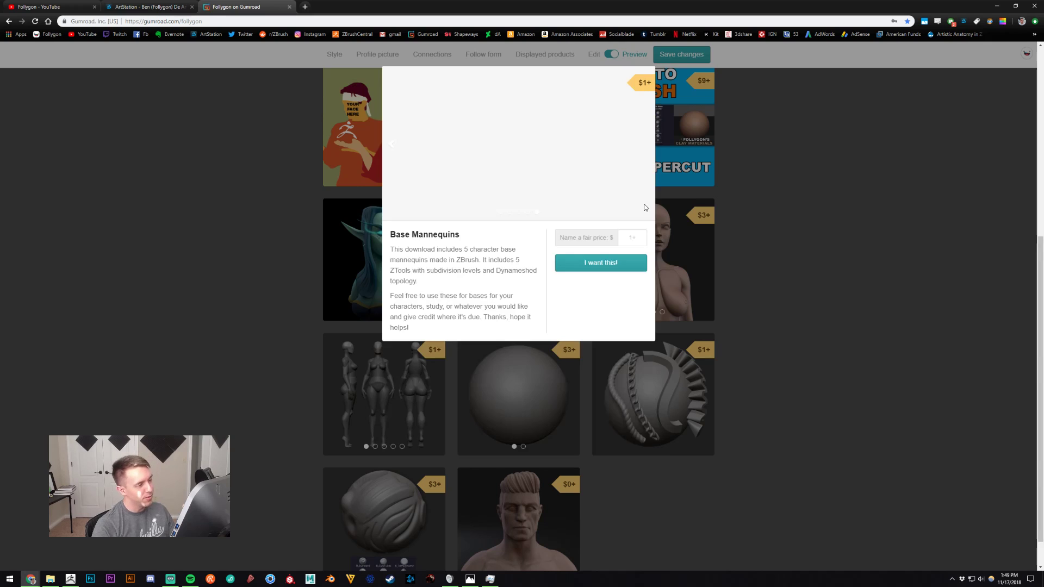
pyautogui.click(794, 208)
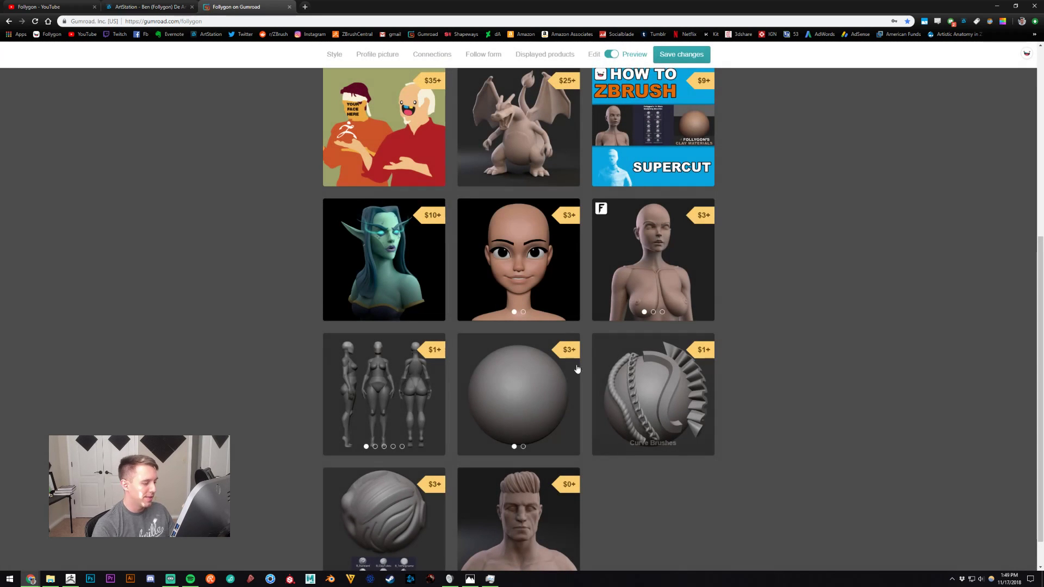
# Step: View the Curve Brushes product, look over the remaining Gumroad products and return to ZBrush
pyautogui.click(663, 379)
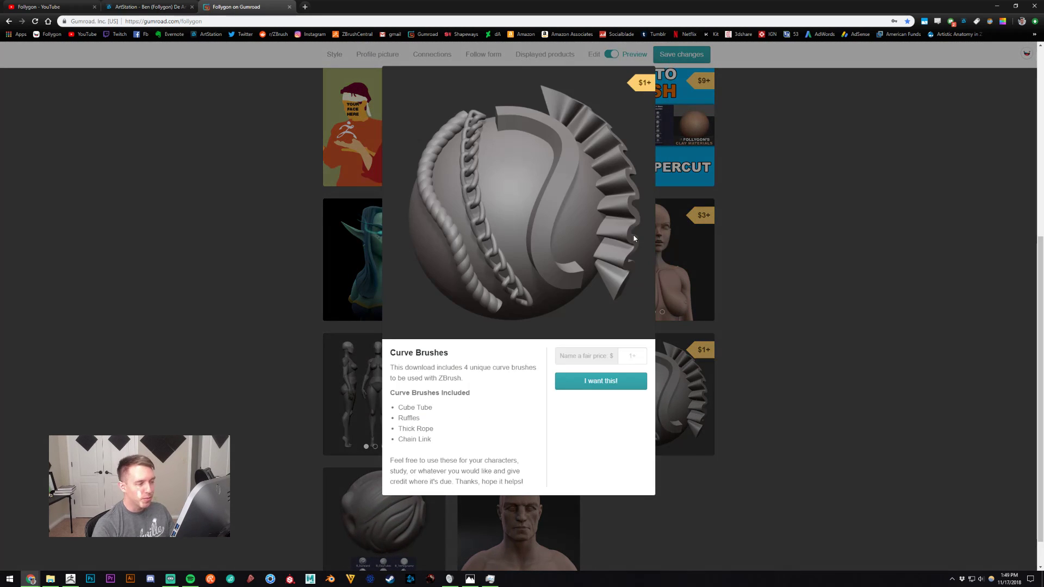
pyautogui.click(802, 213)
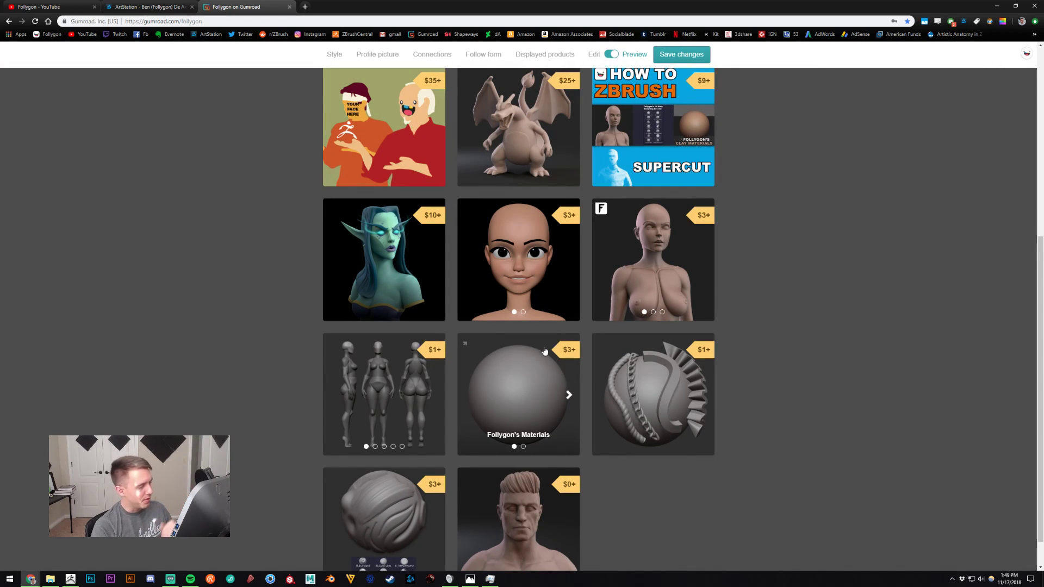
pyautogui.scroll(2, 551, 348)
pyautogui.scroll(4, 652, 288)
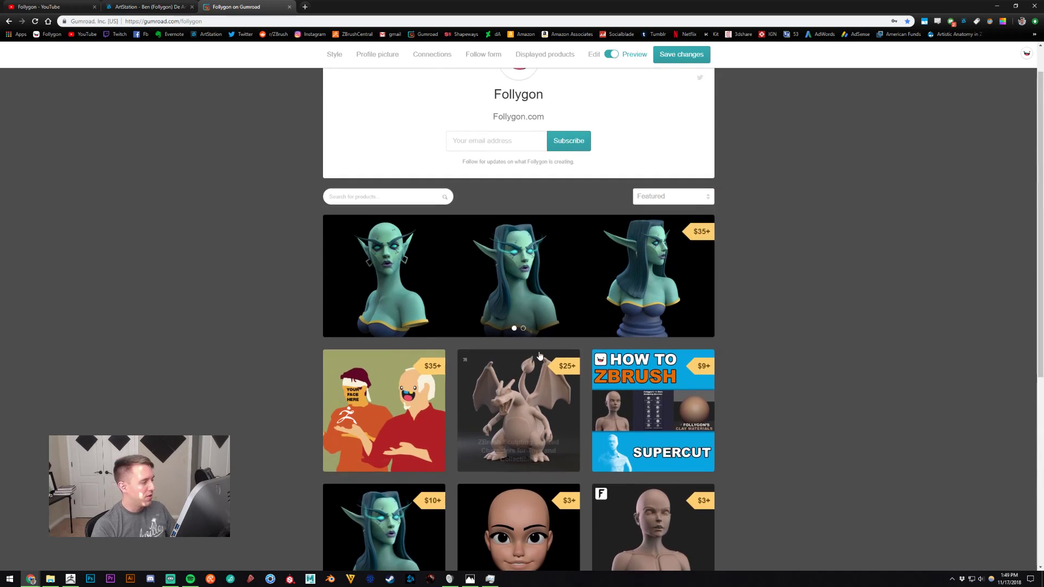
pyautogui.scroll(-3, 534, 346)
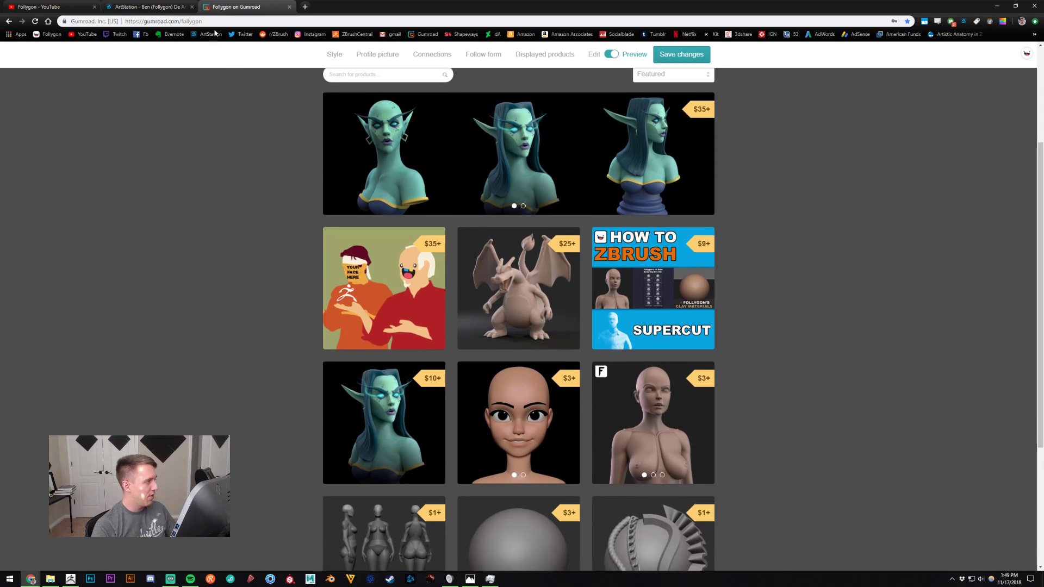
pyautogui.click(68, 576)
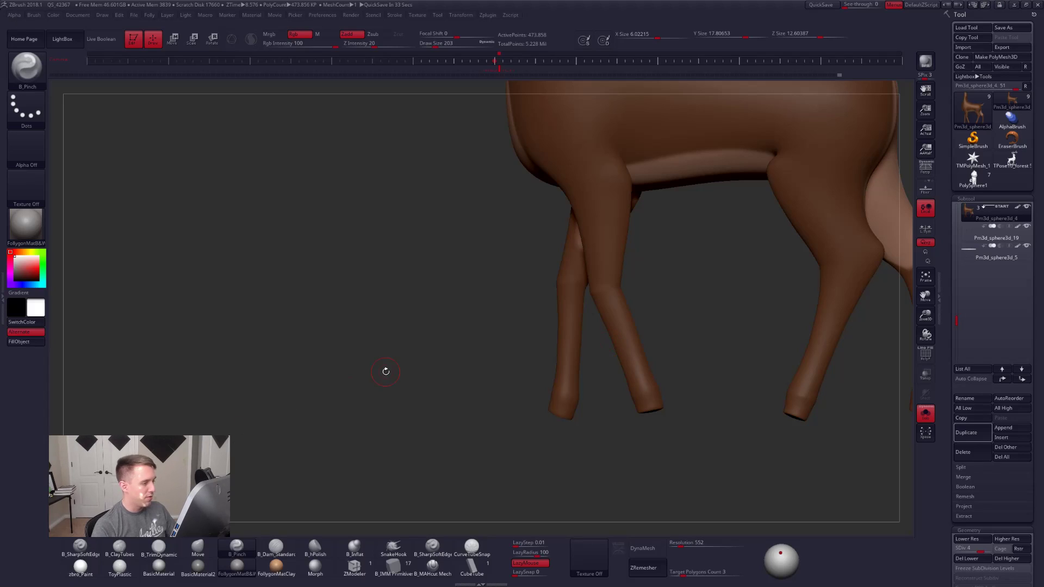
# Step: Select the Move brush and adjust the near front knee at a lower subdivision level
pyautogui.keyDown('ctrl'); pyautogui.moveTo(621, 323); pyautogui.dragTo(617, 336, button='right'); pyautogui.keyUp('ctrl')
pyautogui.press('b')
pyautogui.press('m')
pyautogui.press('v')
pyautogui.press('space')
pyautogui.moveTo(617, 335)
pyautogui.mouseDown()
pyautogui.moveTo(626, 335)
pyautogui.moveTo(604, 328)
pyautogui.mouseUp()
pyautogui.hotkey('ctrl', 'f')
pyautogui.hotkey('shift', 'd')
pyautogui.hotkey('shift', 'd')
pyautogui.hotkey('shift', 'd')
pyautogui.press('space')
# Step: Show the hooves and base again, raise the body to subdivision level 3 and keep Move active at Draw Size 500
pyautogui.keyDown('alt'); pyautogui.moveTo(626, 370); pyautogui.dragTo(612, 326, button='right'); pyautogui.keyUp('alt')
pyautogui.hotkey('shift', 's')
pyautogui.press('d')
pyautogui.press('d')
pyautogui.moveTo(625, 327); pyautogui.dragTo(602, 293, button='right')
pyautogui.press('b')
pyautogui.press('m')
pyautogui.press('v')
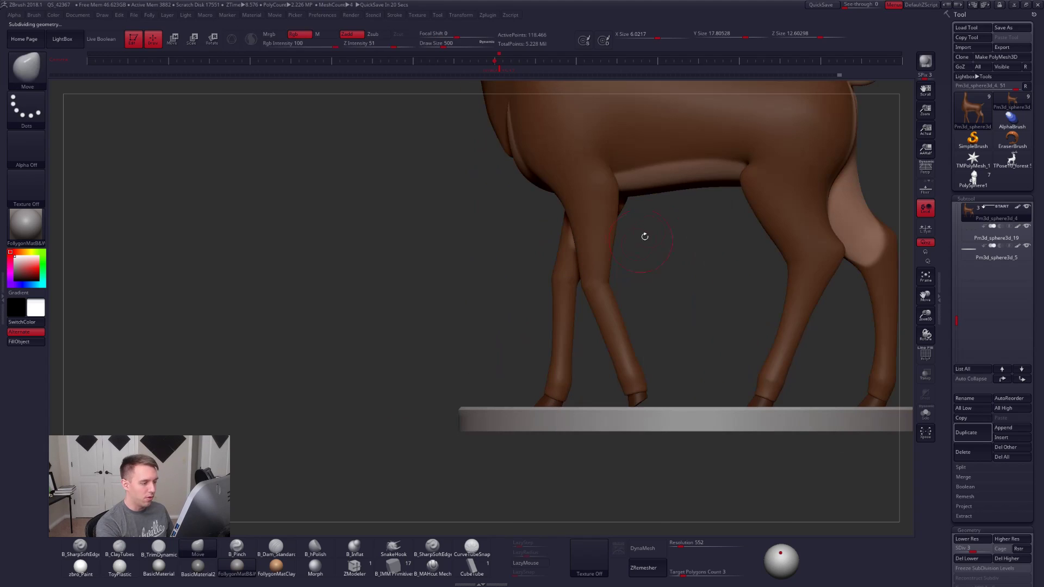
# Step: Isolate the near front leg, adjust its lower section with Move at Draw Size 447, and unhide the body
pyautogui.moveTo(638, 242)
pyautogui.keyDown('ctrl'); pyautogui.mouseDown(button='right')
pyautogui.moveTo(615, 301)
pyautogui.moveTo(589, 304)
pyautogui.mouseUp(button='right'); pyautogui.keyUp('ctrl')
pyautogui.hotkey('shift', 's')
pyautogui.moveTo(587, 231)
pyautogui.keyDown('ctrl'); pyautogui.keyDown('shift'); pyautogui.mouseDown()
pyautogui.moveTo(639, 269)
pyautogui.moveTo(574, 231)
pyautogui.mouseUp(); pyautogui.keyUp('shift'); pyautogui.keyUp('ctrl')
pyautogui.keyDown('ctrl'); pyautogui.moveTo(629, 354); pyautogui.dragTo(627, 382, button='right'); pyautogui.keyUp('ctrl')
pyautogui.moveTo(627, 382); pyautogui.dragTo(570, 354)
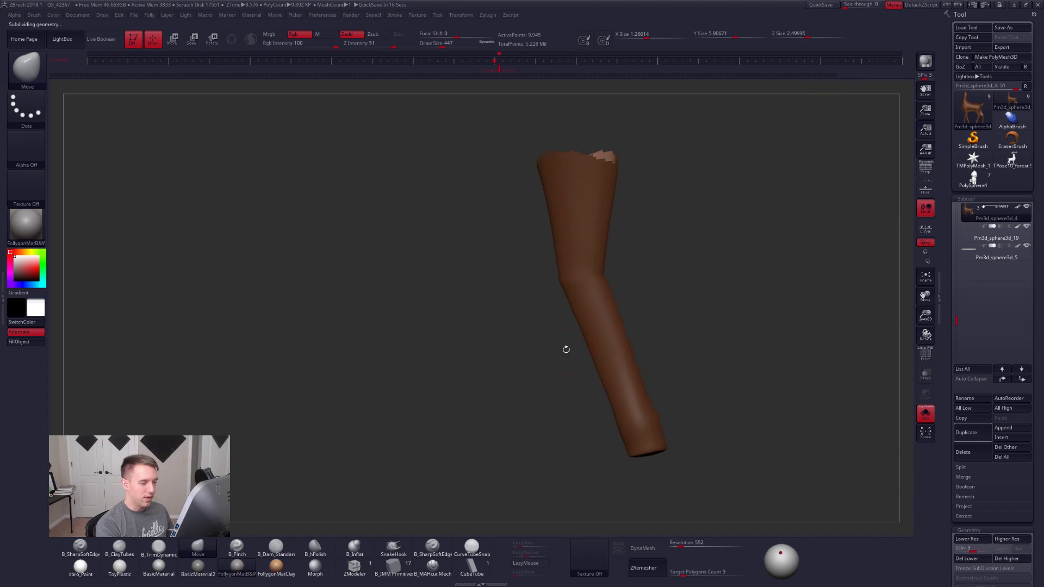
pyautogui.keyDown('ctrl'); pyautogui.keyDown('shift'); pyautogui.click(625, 296); pyautogui.keyUp('shift'); pyautogui.keyUp('ctrl')
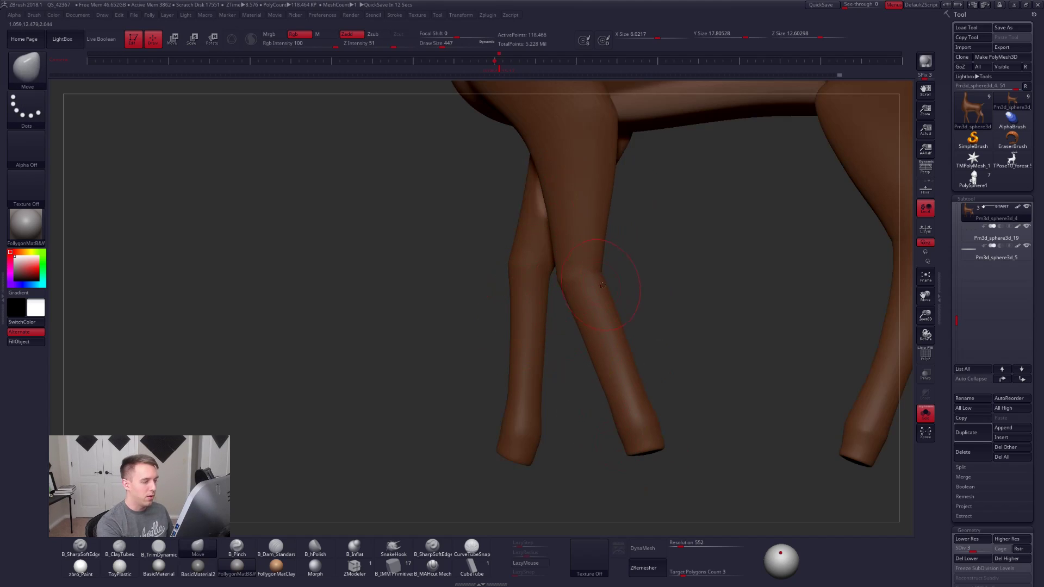
# Step: Smooth and refine the near front knee with Move at Draw Size 366, and raise the body to subdivision level 5
pyautogui.moveTo(600, 283); pyautogui.dragTo(576, 285, button='right')
pyautogui.press('d')
pyautogui.keyDown('shift'); pyautogui.moveTo(596, 275); pyautogui.dragTo(605, 297); pyautogui.keyUp('shift')
pyautogui.moveTo(609, 326); pyautogui.dragTo(569, 335, button='right')
pyautogui.press('space')
pyautogui.moveTo(613, 274); pyautogui.dragTo(610, 272)
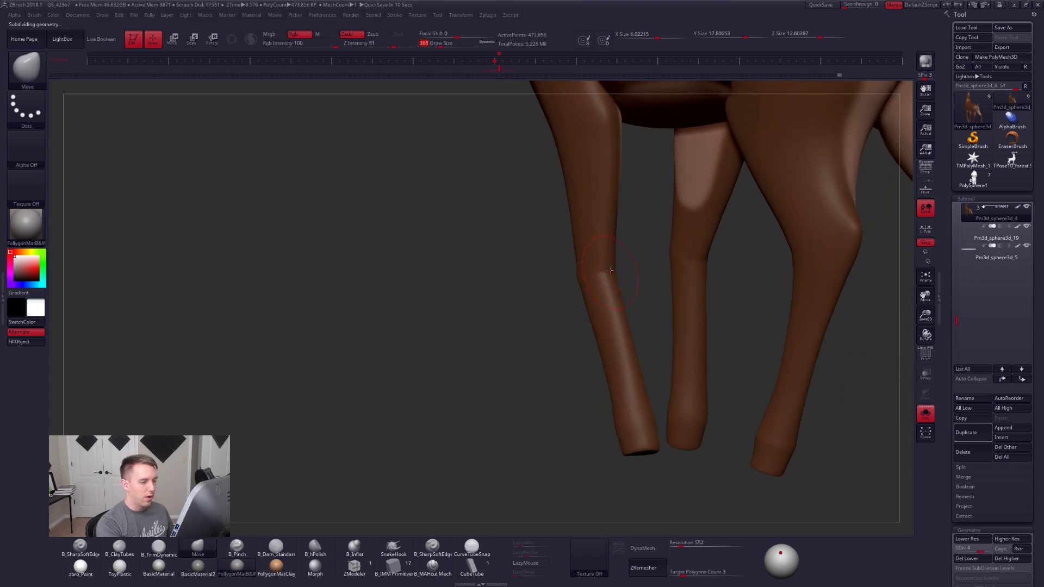
pyautogui.moveTo(611, 272)
pyautogui.mouseDown(button='right')
pyautogui.moveTo(622, 293)
pyautogui.moveTo(596, 310)
pyautogui.moveTo(575, 305)
pyautogui.moveTo(573, 296)
pyautogui.moveTo(697, 287)
pyautogui.moveTo(642, 282)
pyautogui.moveTo(669, 292)
pyautogui.mouseUp(button='right')
pyautogui.hotkey('ctrl', 'd')
pyautogui.press('shift')
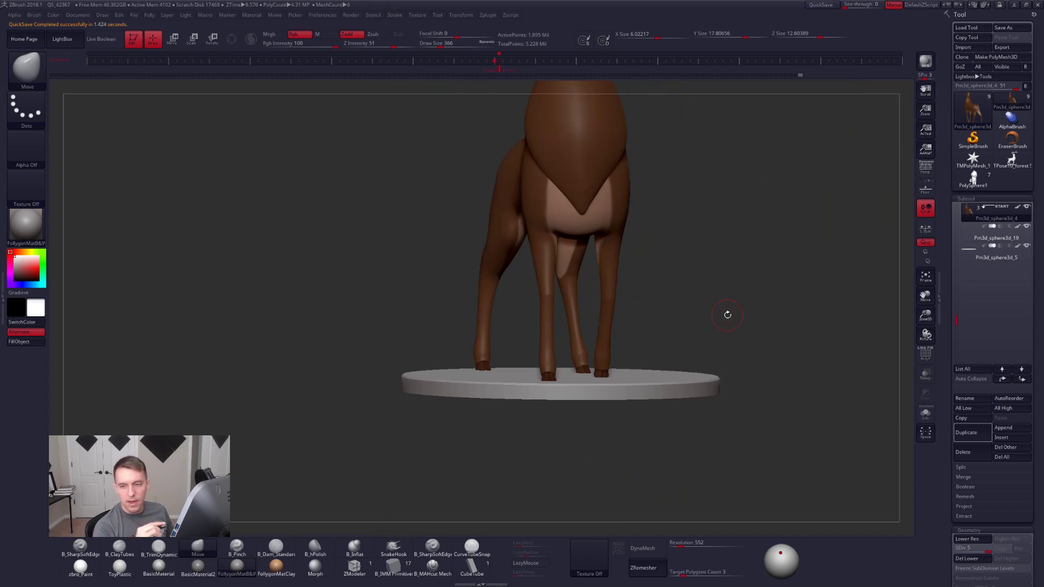
# Step: Turn on perspective and examine the deer's standing pose from the side
pyautogui.moveTo(694, 341); pyautogui.dragTo(739, 337, button='right')
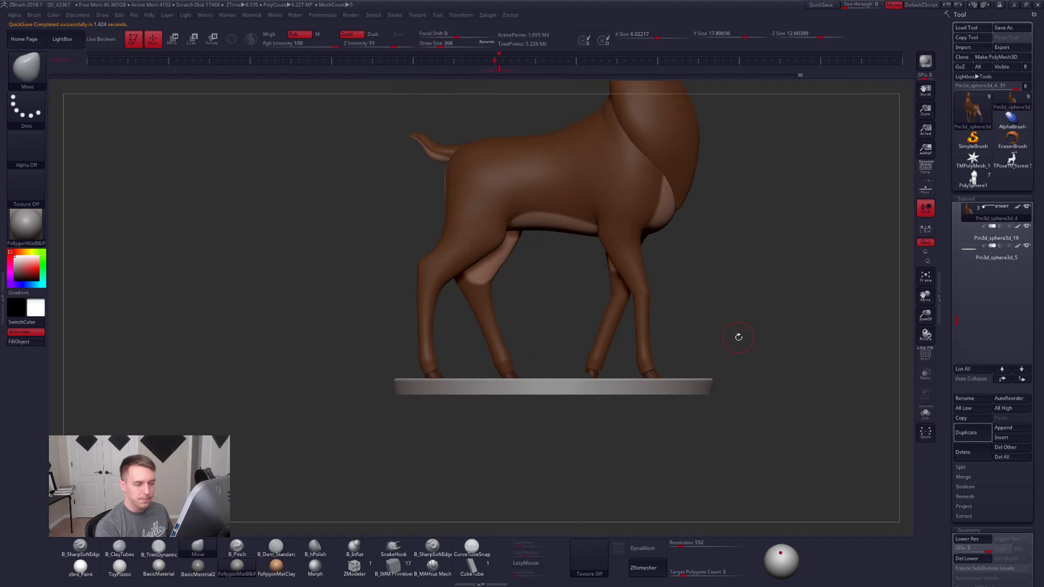
pyautogui.click(924, 173)
pyautogui.moveTo(892, 305); pyautogui.dragTo(877, 341)
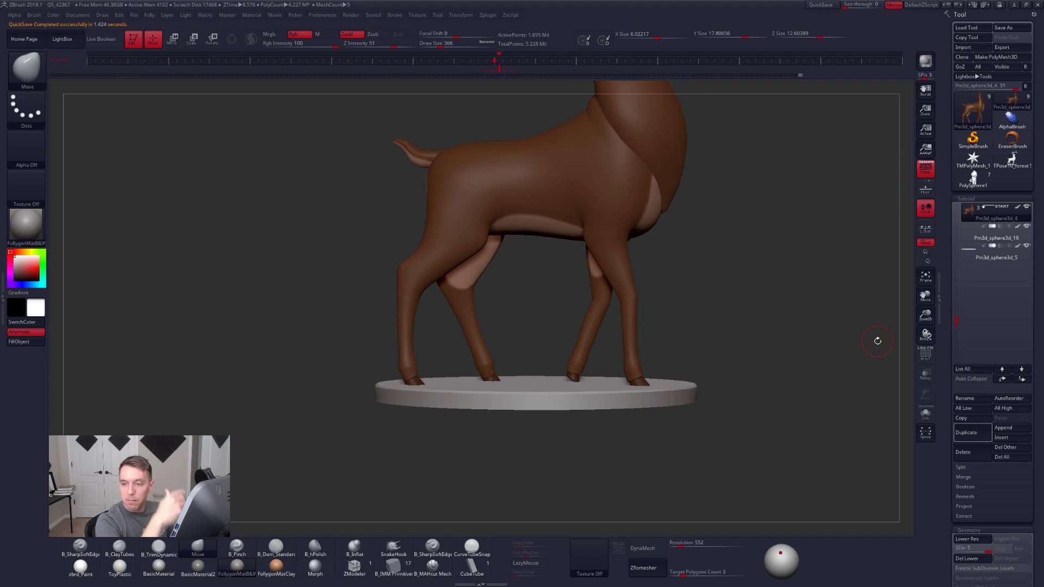
# Step: Isolate the deer's body and mask the lower end of the front leg that angles backward
pyautogui.moveTo(798, 381); pyautogui.dragTo(806, 401, button='right')
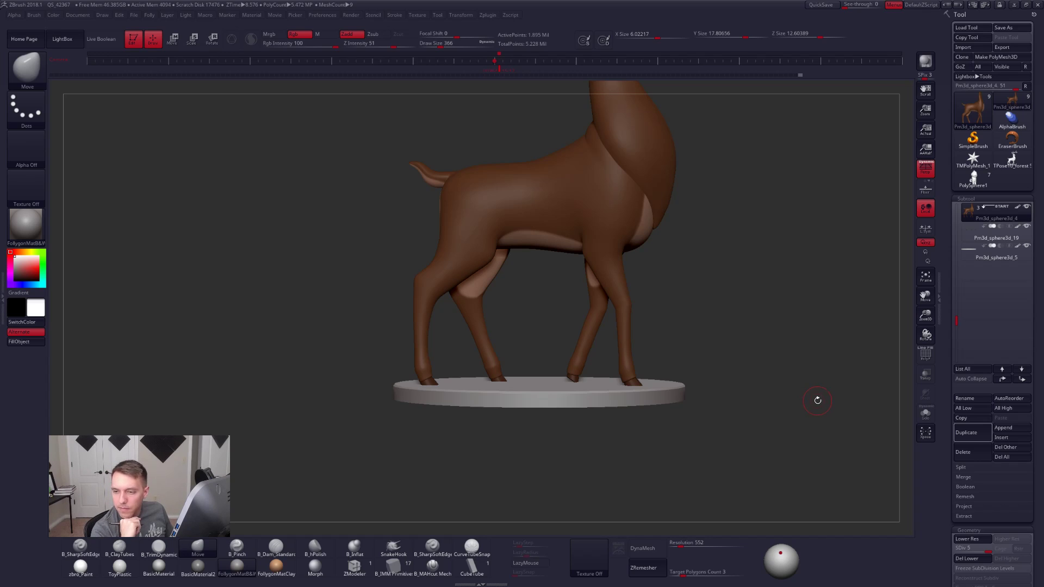
pyautogui.moveTo(680, 461)
pyautogui.mouseDown(button='right')
pyautogui.moveTo(651, 330)
pyautogui.moveTo(641, 343)
pyautogui.moveTo(463, 328)
pyautogui.moveTo(486, 328)
pyautogui.mouseUp(button='right')
pyautogui.moveTo(522, 372)
pyautogui.mouseDown(button='right')
pyautogui.moveTo(671, 256)
pyautogui.moveTo(662, 356)
pyautogui.moveTo(699, 346)
pyautogui.moveTo(647, 337)
pyautogui.moveTo(610, 359)
pyautogui.moveTo(622, 370)
pyautogui.moveTo(690, 375)
pyautogui.moveTo(650, 333)
pyautogui.mouseUp(button='right')
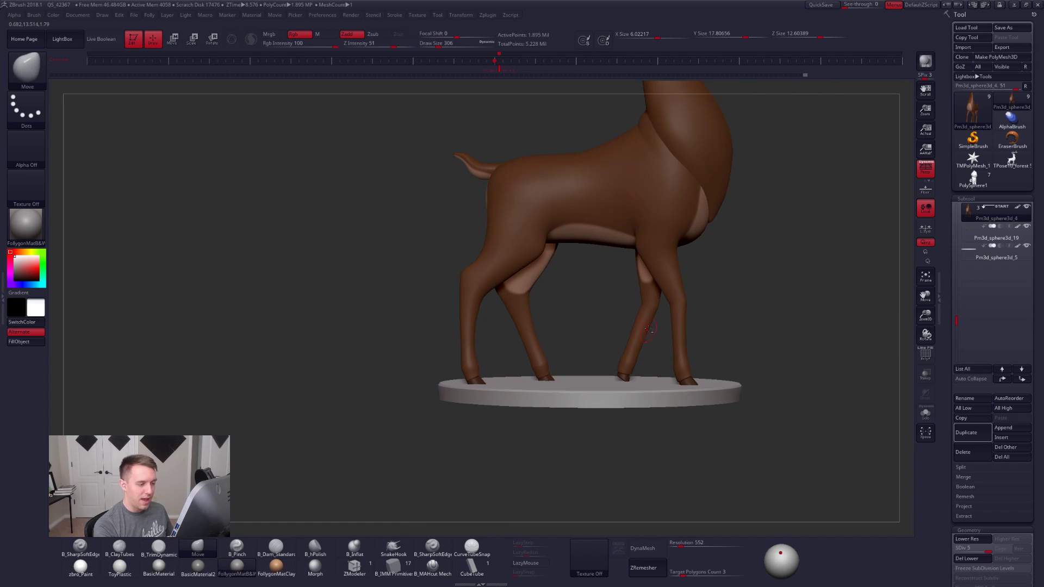
pyautogui.moveTo(666, 437); pyautogui.dragTo(693, 412, button='right')
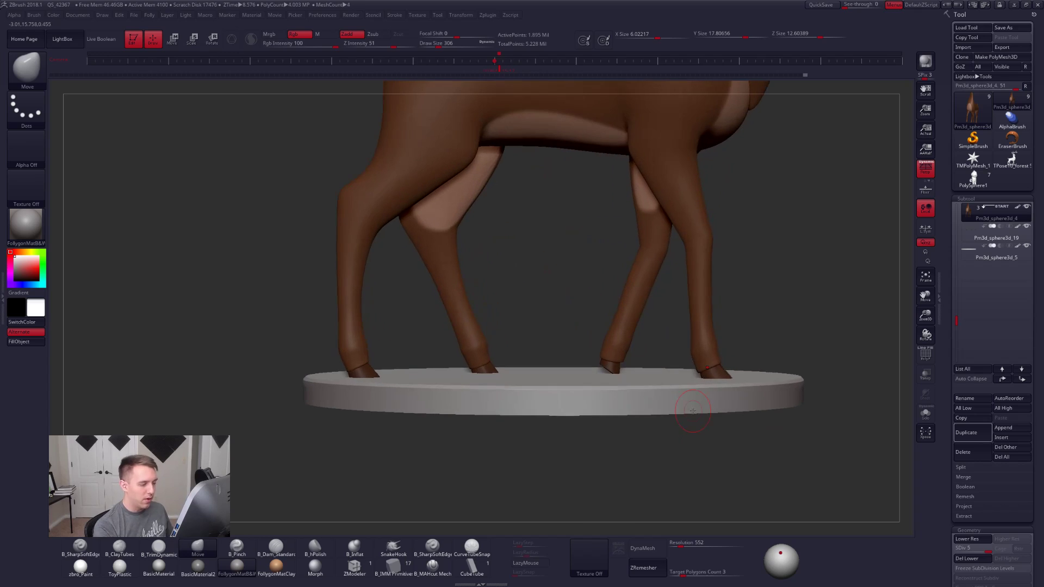
pyautogui.moveTo(613, 363); pyautogui.dragTo(594, 344, button='right')
pyautogui.press('ctrl')
pyautogui.moveTo(568, 340)
pyautogui.keyDown('ctrl'); pyautogui.mouseDown()
pyautogui.moveTo(661, 354)
pyautogui.moveTo(636, 348)
pyautogui.mouseUp(); pyautogui.keyUp('ctrl')
# Step: Lower the body to subdivision level 2 and soften the edge of the mask on the front leg's ankle
pyautogui.press('s')
pyautogui.keyDown('ctrl'); pyautogui.moveTo(627, 348); pyautogui.dragTo(639, 371, button='right'); pyautogui.keyUp('ctrl')
pyautogui.hotkey('shift', 'd')
pyautogui.hotkey('shift', 'd')
pyautogui.hotkey('shift', 'd')
pyautogui.keyDown('ctrl'); pyautogui.click(630, 331); pyautogui.keyUp('ctrl')
pyautogui.keyDown('ctrl'); pyautogui.click(658, 341); pyautogui.keyUp('ctrl')
pyautogui.keyDown('ctrl'); pyautogui.click(653, 331); pyautogui.keyUp('ctrl')
pyautogui.press('shift')
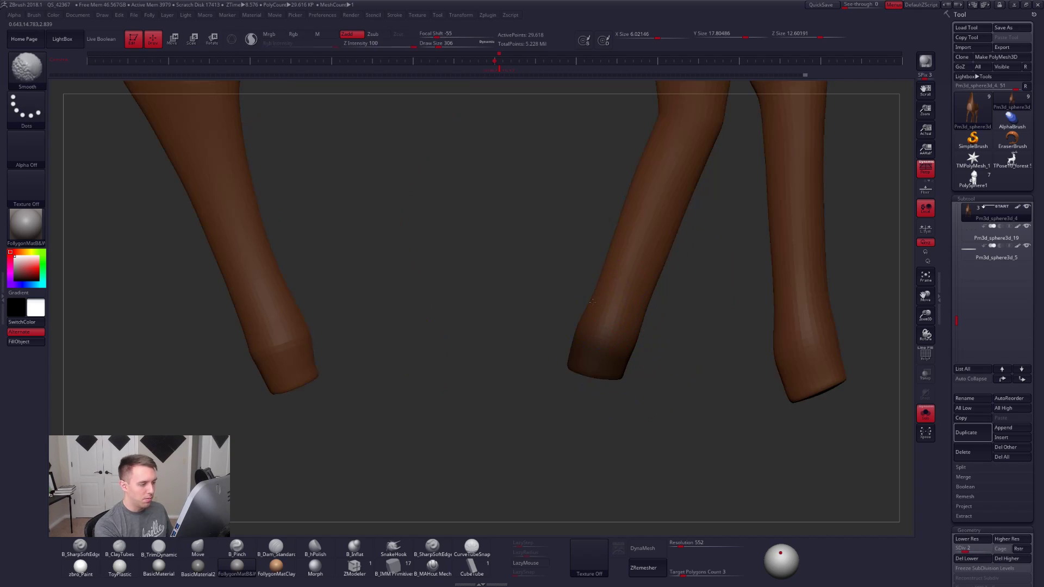
# Step: Smooth and thin the front leg's shaft above the masked ankle, working at subdivision levels 3 and 2
pyautogui.press('space')
pyautogui.press('d')
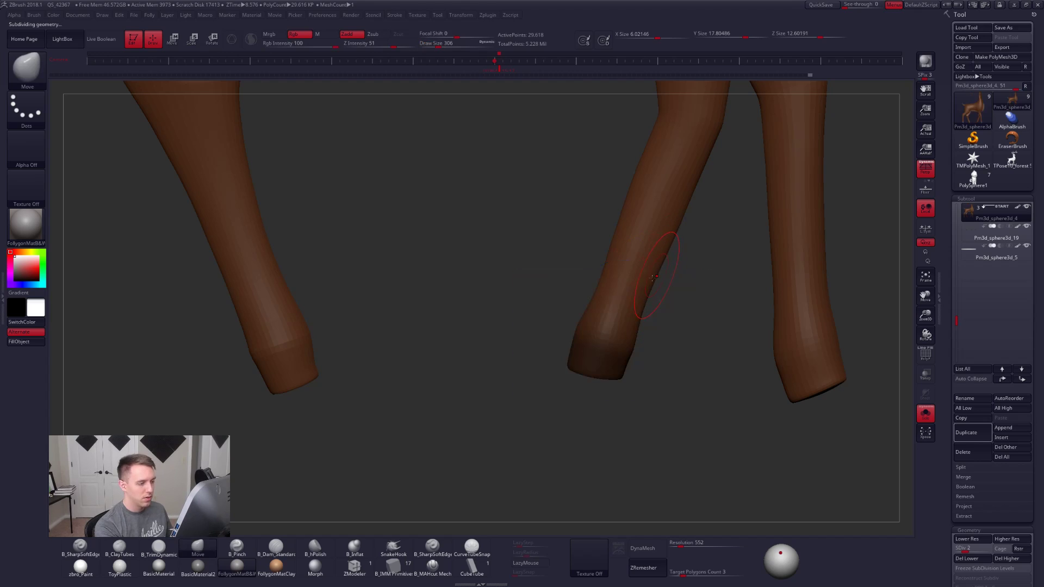
pyautogui.press('b')
pyautogui.press('c')
pyautogui.press('t')
pyautogui.moveTo(556, 296); pyautogui.dragTo(592, 298, button='right')
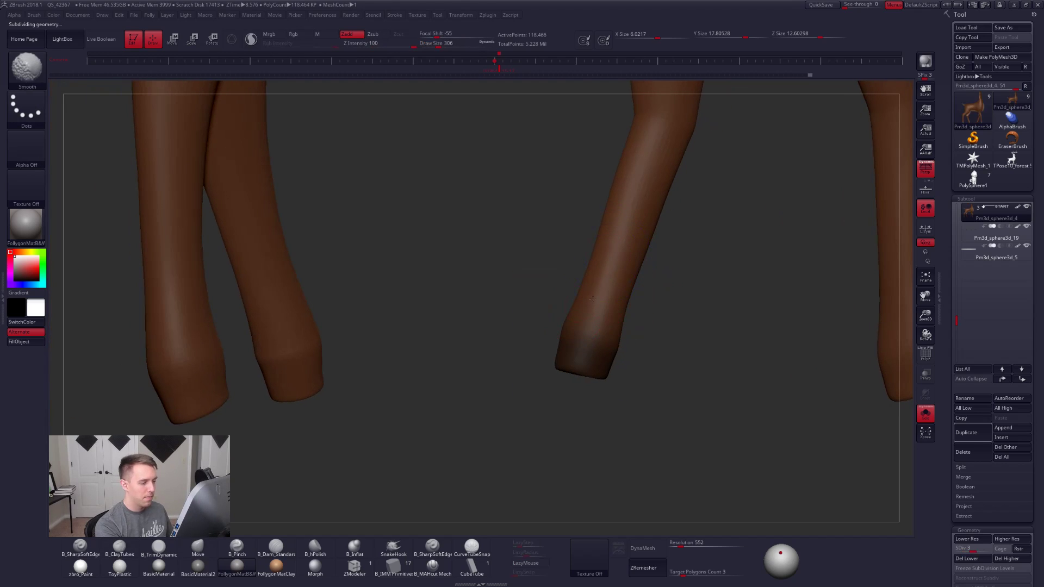
pyautogui.moveTo(611, 249); pyautogui.dragTo(646, 277, button='right')
pyautogui.press('shift')
pyautogui.moveTo(631, 223)
pyautogui.mouseDown(button='right')
pyautogui.moveTo(659, 261)
pyautogui.moveTo(636, 256)
pyautogui.moveTo(655, 252)
pyautogui.moveTo(639, 228)
pyautogui.mouseUp(button='right')
pyautogui.press('shift')
pyautogui.hotkey('shift', 'd')
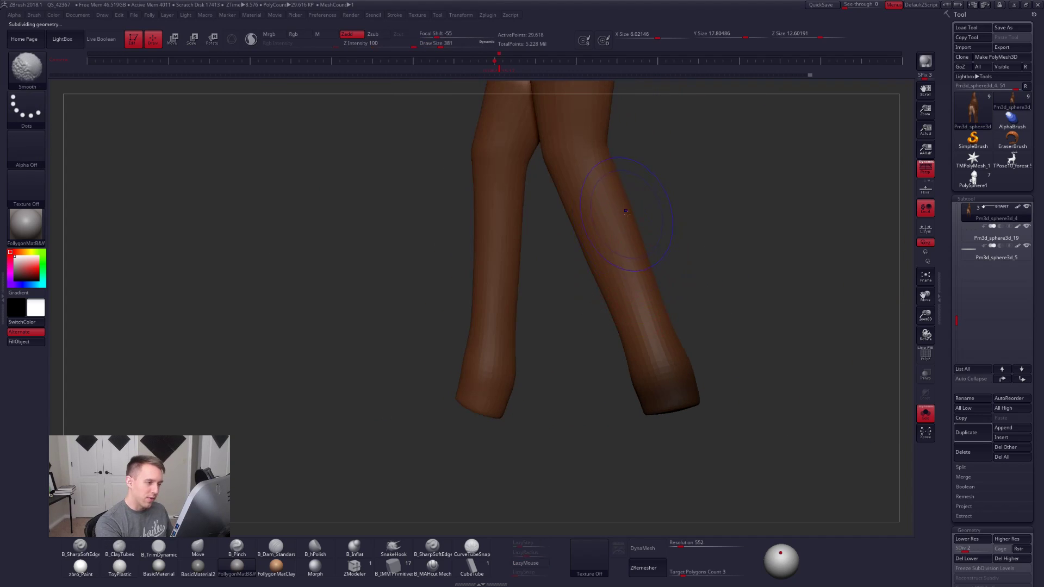
# Step: Reshape the lower shaft of the backward-angled front leg with Move and Smooth at Draw Size 381
pyautogui.moveTo(652, 285); pyautogui.dragTo(620, 296, button='right')
pyautogui.press('b')
pyautogui.press('m')
pyautogui.press('v')
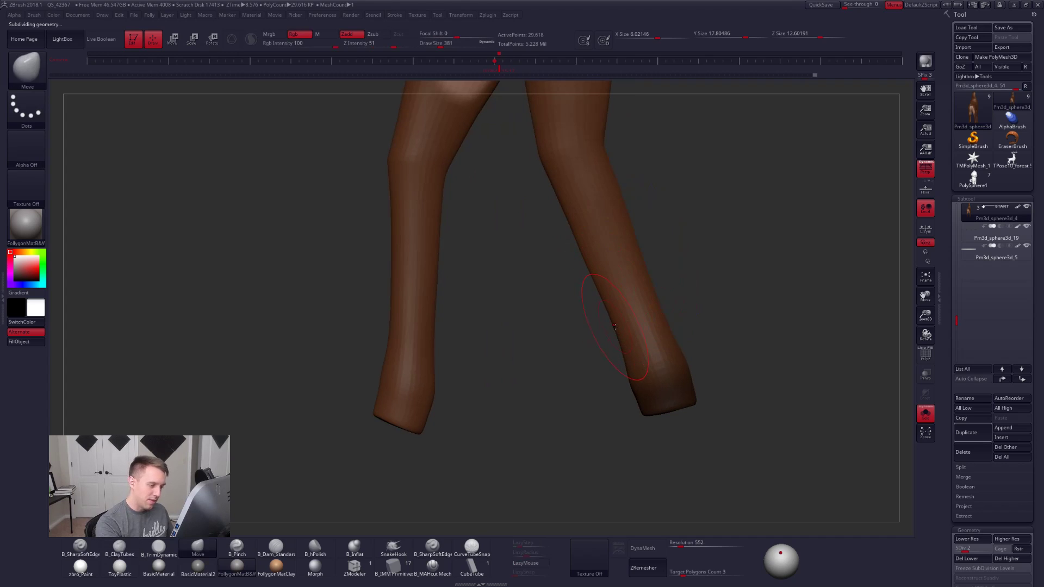
pyautogui.press('shift')
pyautogui.press('shift')
pyautogui.moveTo(643, 340)
pyautogui.mouseDown(button='right')
pyautogui.moveTo(631, 290)
pyautogui.moveTo(625, 299)
pyautogui.mouseUp(button='right')
# Step: Adjust the front leg's lower section from the front with Move at Draw Size 500, raising the body to subdivision level 3
pyautogui.press('space')
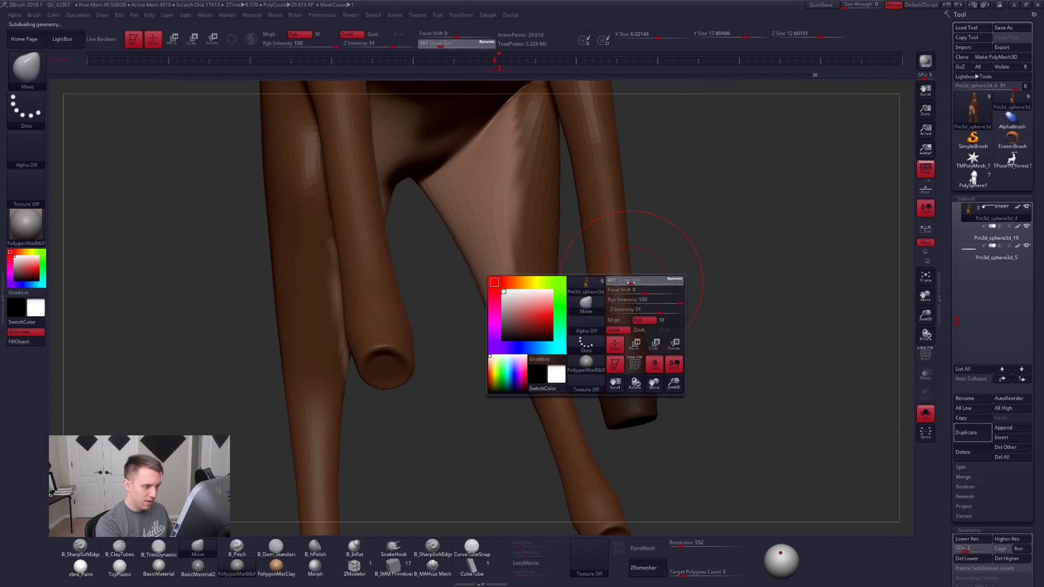
pyautogui.moveTo(624, 300); pyautogui.dragTo(629, 300)
pyautogui.moveTo(632, 288); pyautogui.dragTo(624, 271, button='right')
pyautogui.hotkey('ctrl', 'f')
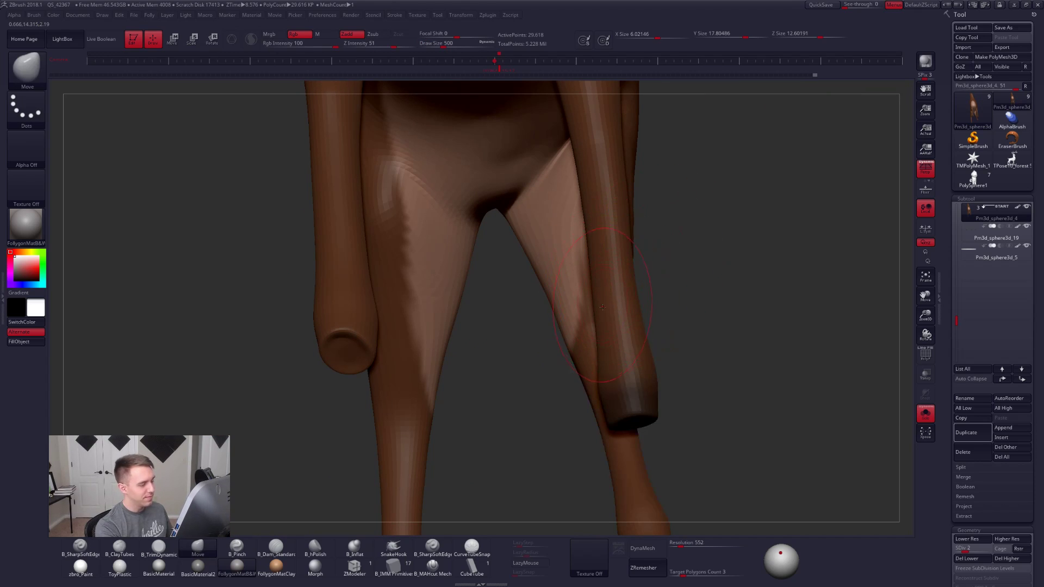
pyautogui.hotkey('ctrl', 'f')
pyautogui.press('d')
pyautogui.moveTo(611, 302); pyautogui.dragTo(659, 296, button='right')
# Step: Clear the mask, lower the body to subdivision level 1, and remask the front leg's ankle end using the wireframe as a guide
pyautogui.press('space')
pyautogui.moveTo(659, 297); pyautogui.dragTo(655, 297)
pyautogui.keyDown('ctrl'); pyautogui.moveTo(734, 335); pyautogui.dragTo(719, 360); pyautogui.keyUp('ctrl')
pyautogui.moveTo(719, 360); pyautogui.dragTo(611, 350, button='right')
pyautogui.hotkey('shift', 'd')
pyautogui.hotkey('shift', 'f')
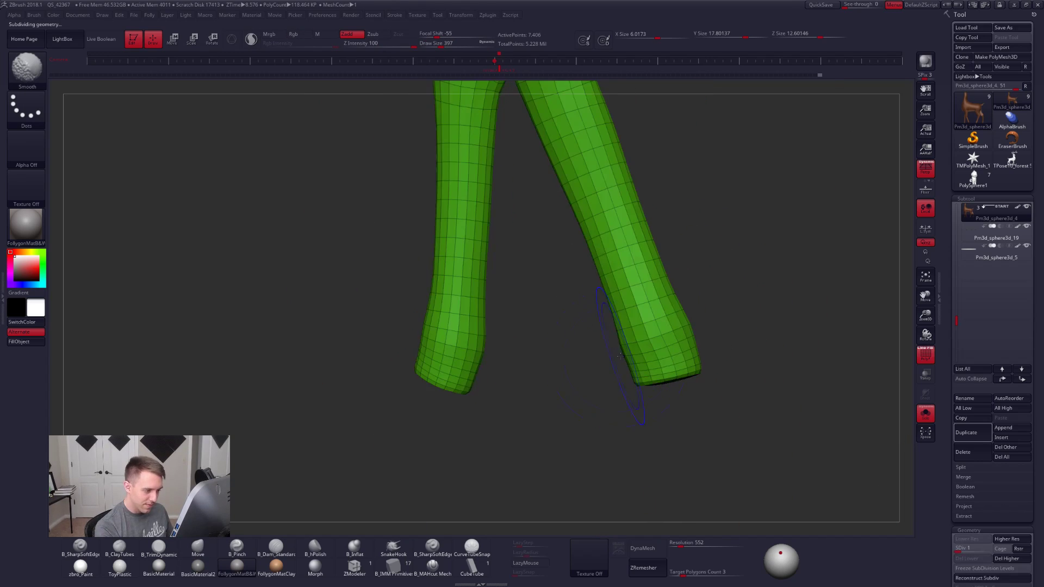
pyautogui.moveTo(615, 354)
pyautogui.keyDown('ctrl'); pyautogui.mouseDown()
pyautogui.moveTo(723, 325)
pyautogui.moveTo(699, 318)
pyautogui.mouseUp(); pyautogui.keyUp('ctrl')
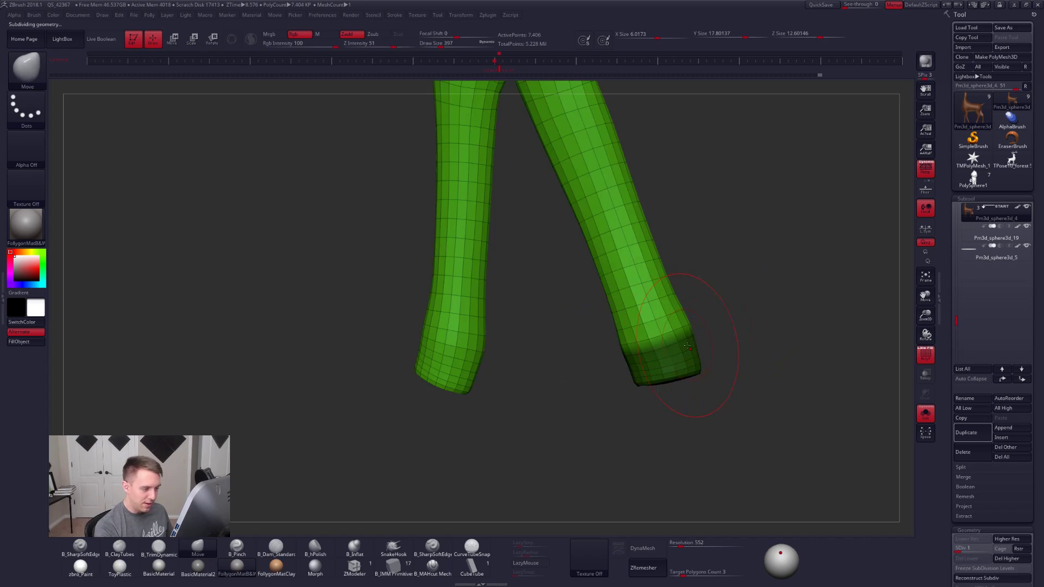
pyautogui.hotkey('shift', 'f')
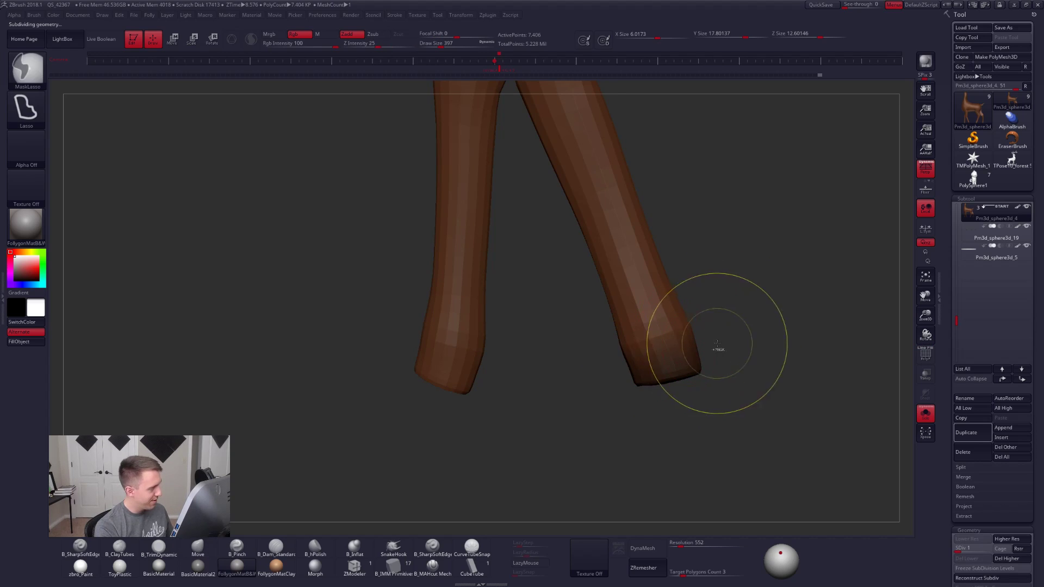
# Step: Raise the body to subdivision level 4, invert the ankle mask, and try a Transpose scale line across the ankle
pyautogui.press('d')
pyautogui.press('d')
pyautogui.press('d')
pyautogui.press('space')
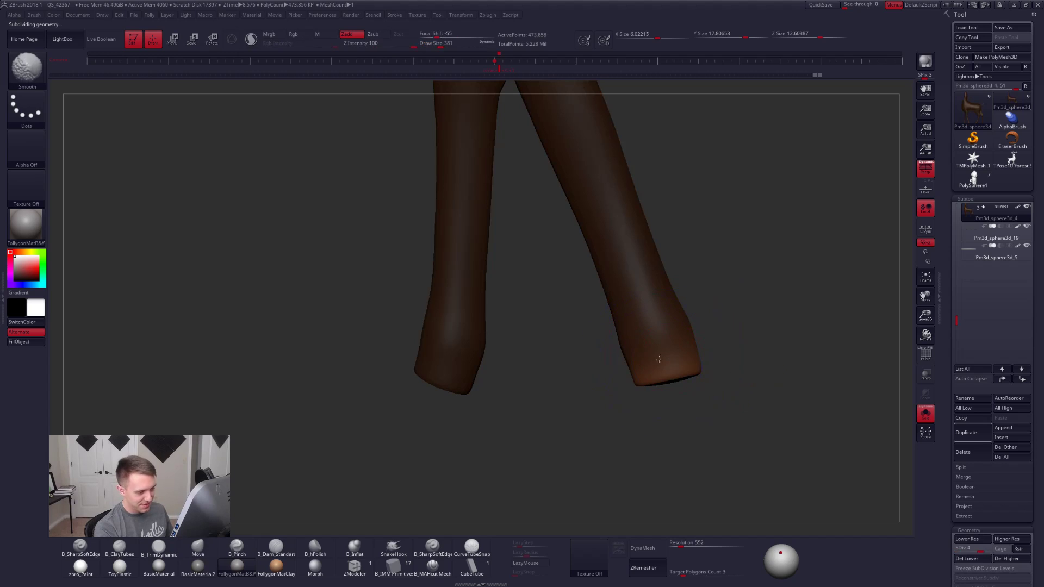
pyautogui.press('e')
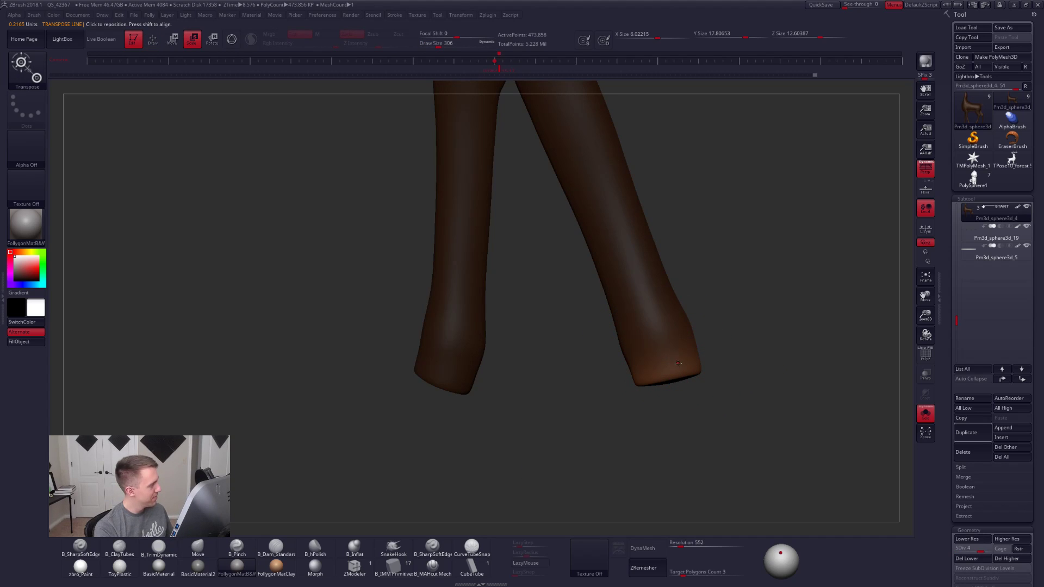
pyautogui.moveTo(673, 368)
pyautogui.mouseDown()
pyautogui.moveTo(699, 442)
pyautogui.moveTo(665, 399)
pyautogui.moveTo(733, 316)
pyautogui.mouseUp()
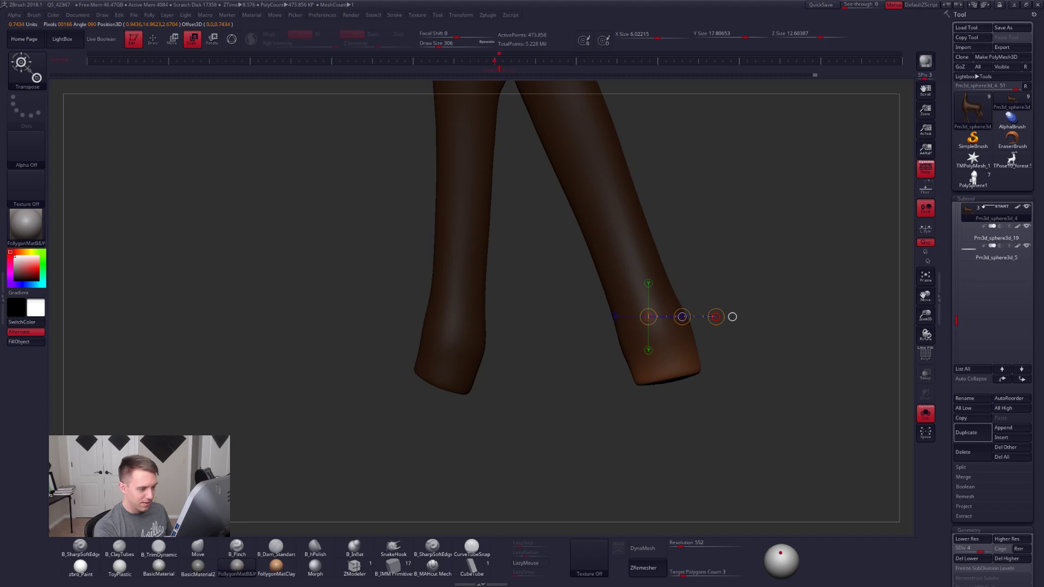
pyautogui.press('q')
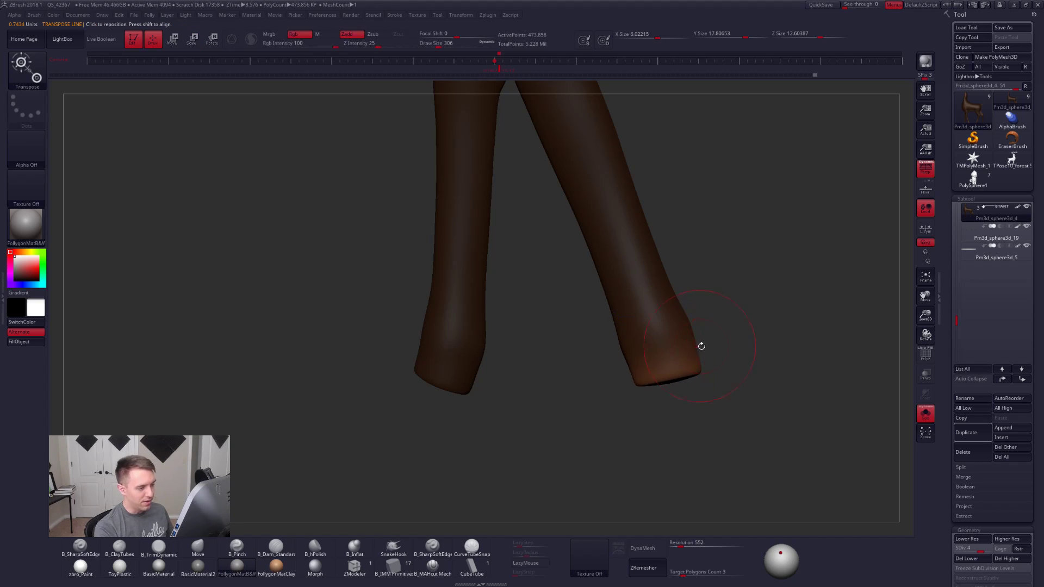
# Step: Clear the mask, isolate the lower end of the front leg, and raise the body to subdivision level 5
pyautogui.hotkey('shift', 'd')
pyautogui.moveTo(741, 378)
pyautogui.keyDown('alt'); pyautogui.mouseDown()
pyautogui.moveTo(763, 399)
pyautogui.moveTo(704, 418)
pyautogui.moveTo(761, 430)
pyautogui.moveTo(724, 446)
pyautogui.moveTo(707, 380)
pyautogui.moveTo(680, 414)
pyautogui.moveTo(644, 307)
pyautogui.mouseUp(); pyautogui.keyUp('alt')
pyautogui.press('d')
pyautogui.hotkey('alt', 's')
pyautogui.press('d')
pyautogui.press('d')
pyautogui.moveTo(702, 348)
pyautogui.mouseDown()
pyautogui.moveTo(715, 361)
pyautogui.moveTo(707, 413)
pyautogui.moveTo(678, 399)
pyautogui.mouseUp()
pyautogui.moveTo(773, 323)
pyautogui.keyDown('ctrl'); pyautogui.keyDown('shift'); pyautogui.mouseDown()
pyautogui.moveTo(774, 253)
pyautogui.moveTo(501, 400)
pyautogui.moveTo(769, 436)
pyautogui.moveTo(773, 337)
pyautogui.mouseUp(); pyautogui.keyUp('shift'); pyautogui.keyUp('ctrl')
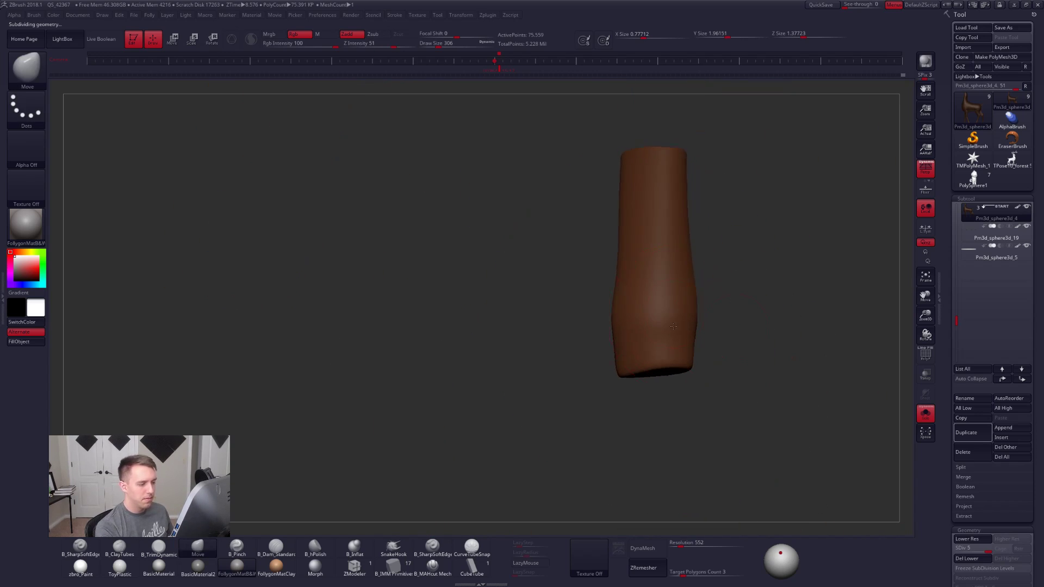
# Step: Start a crease across the isolated ankle with B_Pinch, going from Draw Size 227 to 160
pyautogui.keyDown('ctrl'); pyautogui.moveTo(672, 324); pyautogui.dragTo(674, 348, button='right'); pyautogui.keyUp('ctrl')
pyautogui.press('5')
pyautogui.press('space')
pyautogui.moveTo(702, 354); pyautogui.dragTo(698, 355)
pyautogui.moveTo(697, 308); pyautogui.dragTo(671, 309)
pyautogui.moveTo(584, 318); pyautogui.dragTo(669, 322)
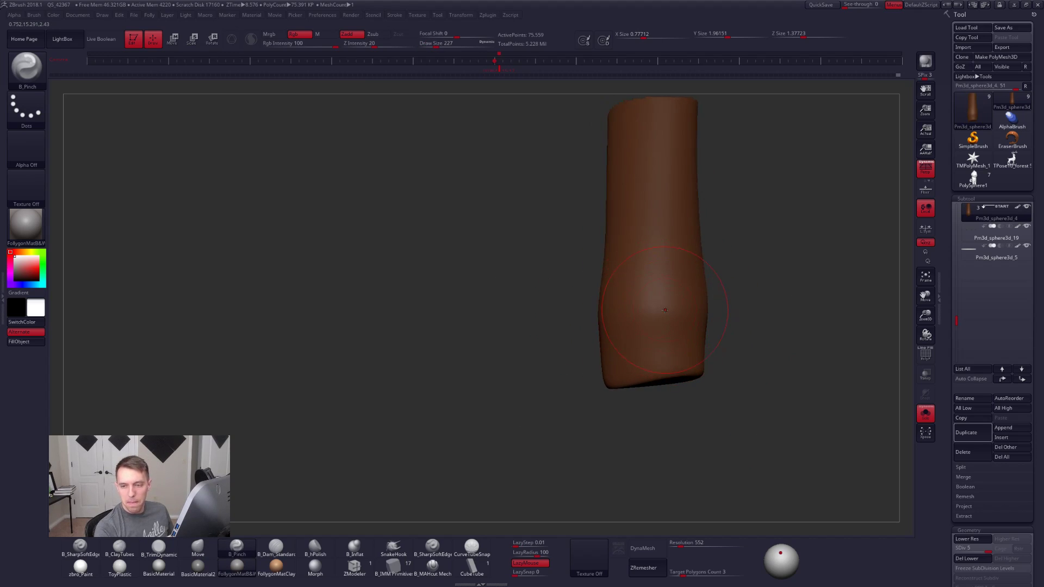
pyautogui.press('space')
pyautogui.moveTo(699, 354); pyautogui.dragTo(695, 354)
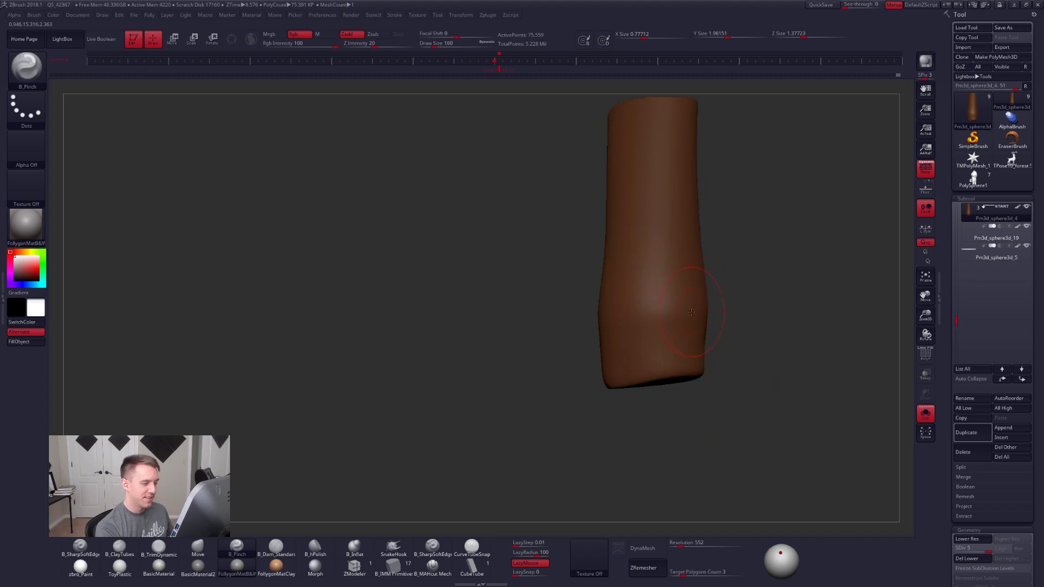
# Step: Continue the pinched crease around the sides of the ankle with B_Pinch at Draw Size 160
pyautogui.keyDown('ctrl'); pyautogui.moveTo(698, 305); pyautogui.dragTo(700, 319, button='right'); pyautogui.keyUp('ctrl')
pyautogui.moveTo(607, 324); pyautogui.dragTo(651, 314, button='right')
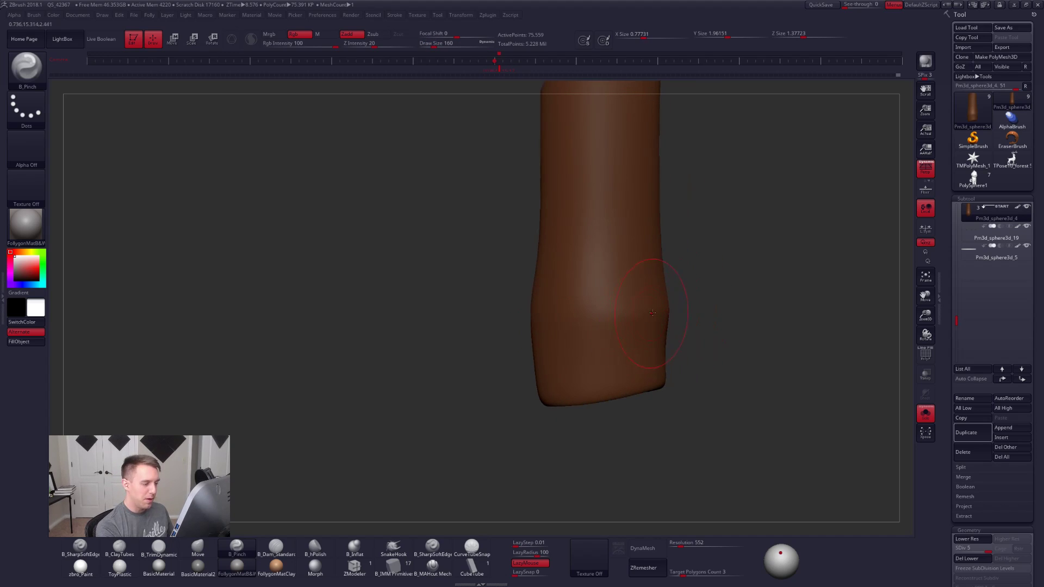
pyautogui.moveTo(551, 331); pyautogui.dragTo(587, 317, button='right')
pyautogui.moveTo(528, 319); pyautogui.dragTo(456, 332)
pyautogui.moveTo(456, 332); pyautogui.dragTo(417, 328, button='right')
pyautogui.moveTo(524, 346); pyautogui.dragTo(656, 338, button='right')
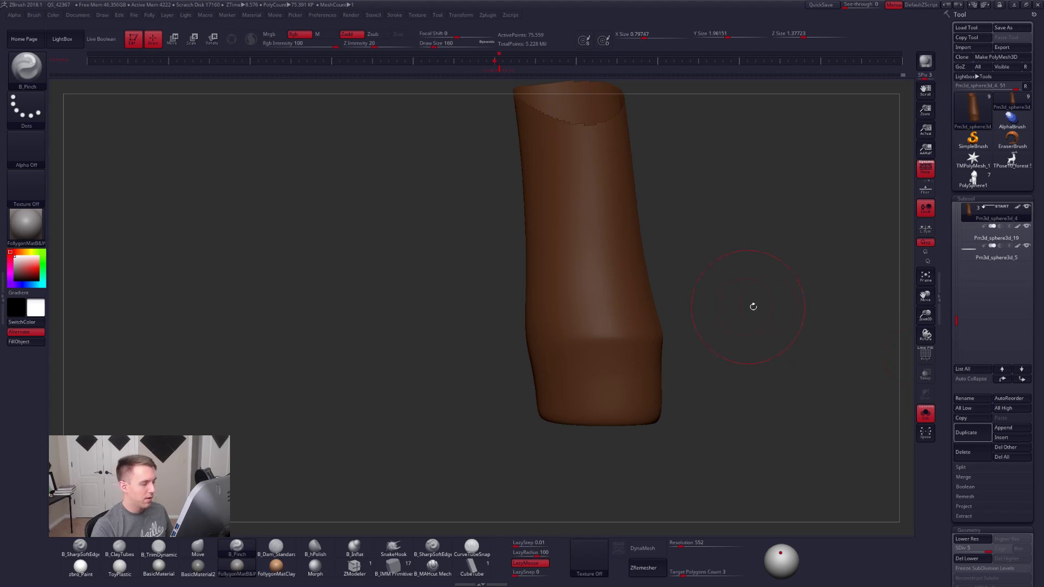
# Step: Sharpen the crease around the rest of the ankle with B_Pinch at Draw Size 130
pyautogui.moveTo(856, 299); pyautogui.dragTo(784, 305)
pyautogui.press('space')
pyautogui.moveTo(704, 339); pyautogui.dragTo(702, 338)
pyautogui.moveTo(703, 332); pyautogui.dragTo(743, 328, button='right')
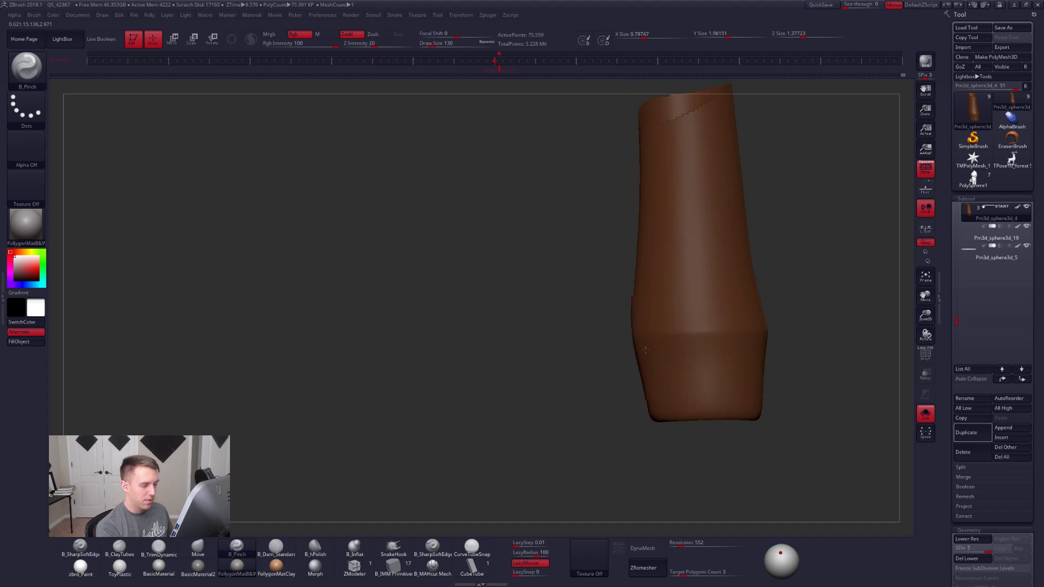
pyautogui.moveTo(642, 349); pyautogui.dragTo(696, 333, button='right')
pyautogui.moveTo(541, 349); pyautogui.dragTo(628, 352, button='right')
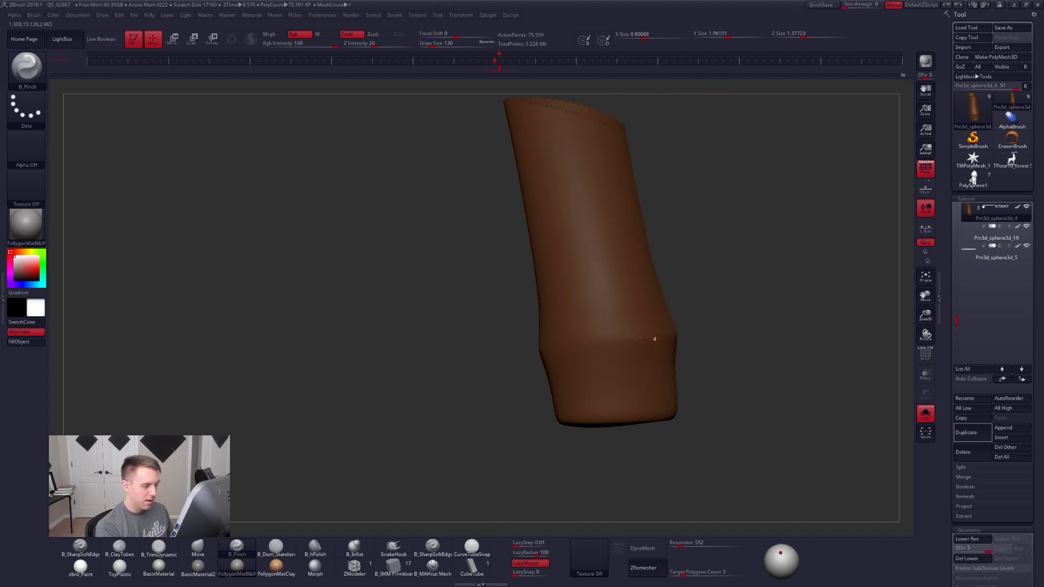
pyautogui.moveTo(504, 355); pyautogui.dragTo(691, 332, button='right')
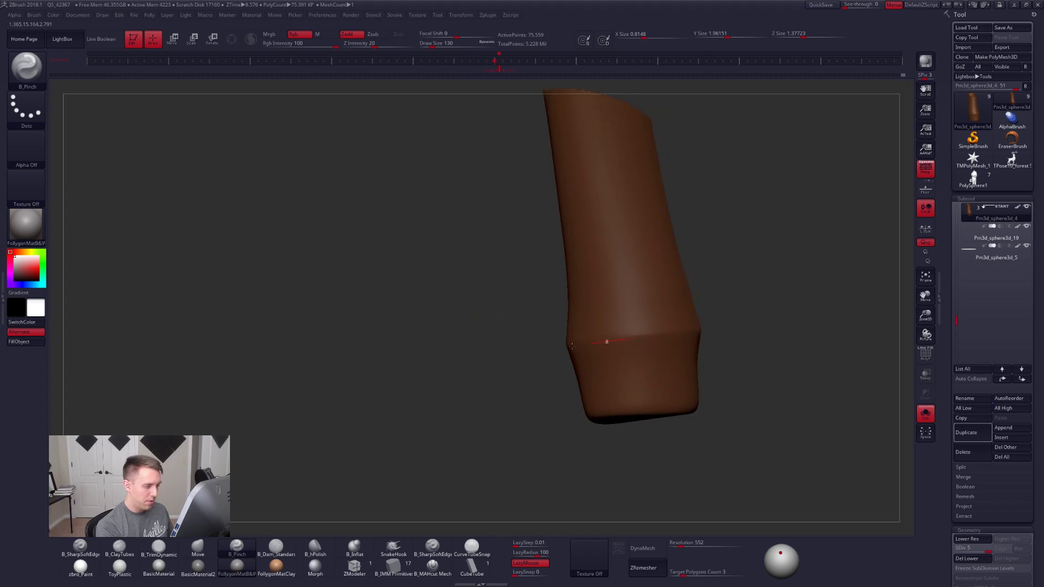
pyautogui.moveTo(580, 345); pyautogui.dragTo(534, 348, button='right')
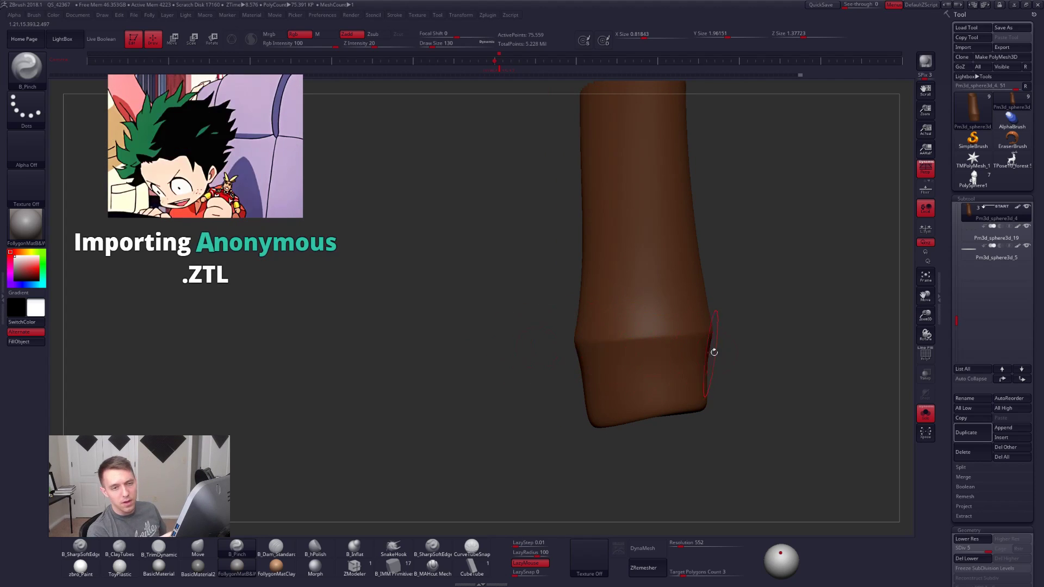
# Step: Complete the crease line around the ankle, soften it with Smooth, and lower the body to subdivision level 4
pyautogui.moveTo(697, 335); pyautogui.dragTo(581, 345)
pyautogui.moveTo(581, 345); pyautogui.dragTo(517, 347, button='right')
pyautogui.keyDown('shift'); pyautogui.moveTo(647, 339); pyautogui.dragTo(588, 344); pyautogui.keyUp('shift')
pyautogui.keyDown('ctrl'); pyautogui.moveTo(631, 353); pyautogui.dragTo(647, 337, button='right'); pyautogui.keyUp('ctrl')
pyautogui.hotkey('shift', 'd')
pyautogui.keyDown('shift'); pyautogui.moveTo(641, 336); pyautogui.dragTo(606, 338); pyautogui.keyUp('shift')
pyautogui.moveTo(606, 338)
pyautogui.mouseDown(button='right')
pyautogui.moveTo(580, 351)
pyautogui.moveTo(561, 338)
pyautogui.moveTo(580, 334)
pyautogui.moveTo(523, 359)
pyautogui.moveTo(496, 351)
pyautogui.moveTo(566, 359)
pyautogui.moveTo(610, 392)
pyautogui.moveTo(588, 408)
pyautogui.moveTo(597, 370)
pyautogui.moveTo(576, 375)
pyautogui.moveTo(603, 364)
pyautogui.moveTo(684, 339)
pyautogui.moveTo(681, 376)
pyautogui.moveTo(598, 369)
pyautogui.moveTo(662, 344)
pyautogui.moveTo(656, 314)
pyautogui.mouseUp(button='right')
# Step: Build up the ankle band below the crease with B_ClayTubes at Draw Size 192, smooth it, and undo the last stroke
pyautogui.press('2')
pyautogui.rightClick(583, 411)
pyautogui.press('s')
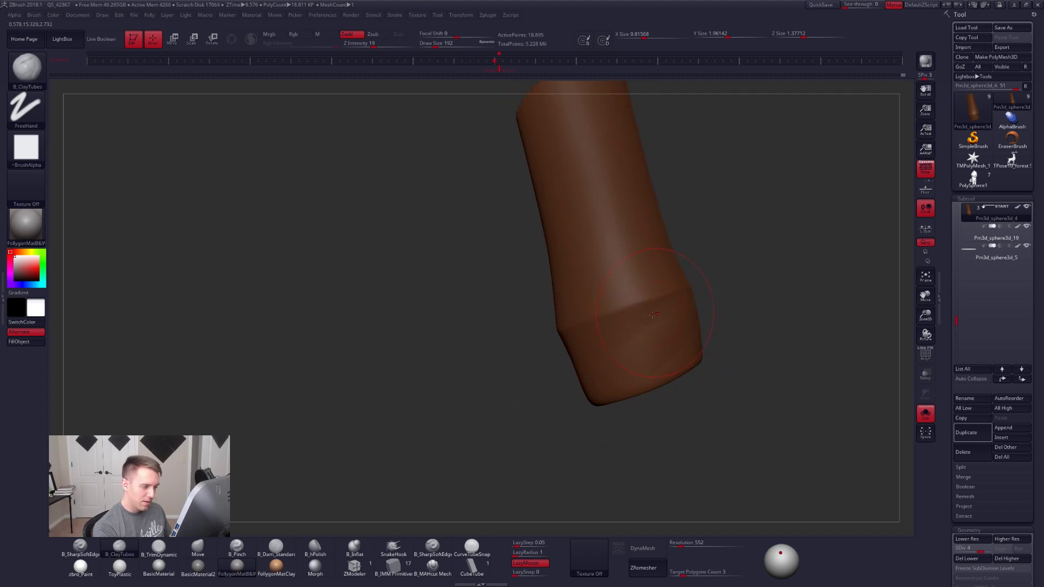
pyautogui.moveTo(680, 357); pyautogui.dragTo(679, 357, button='right')
pyautogui.moveTo(569, 384)
pyautogui.mouseDown(button='right')
pyautogui.moveTo(639, 337)
pyautogui.moveTo(599, 369)
pyautogui.mouseUp(button='right')
pyautogui.press('shift')
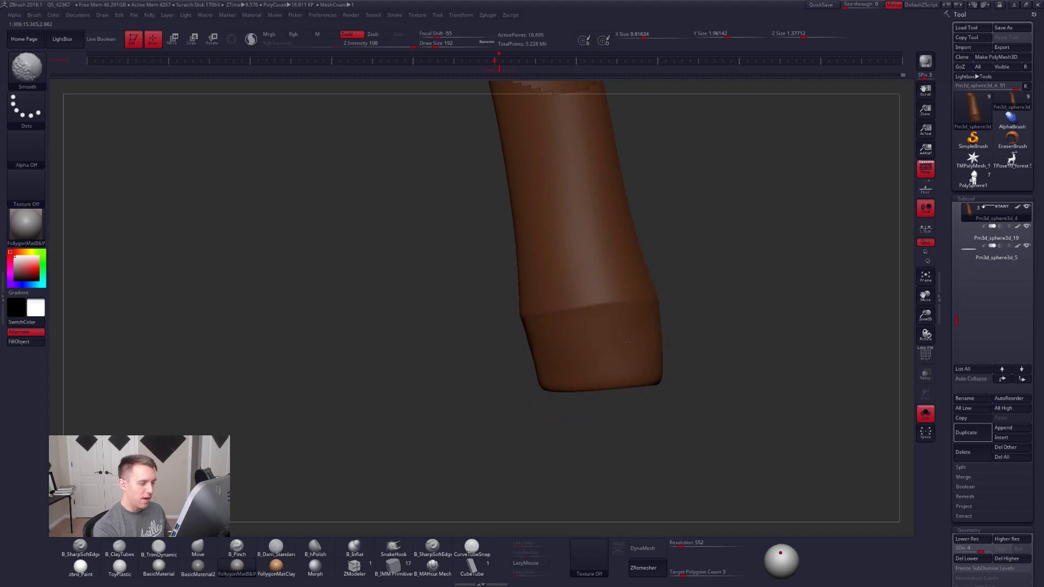
pyautogui.hotkey('ctrl', 'z')
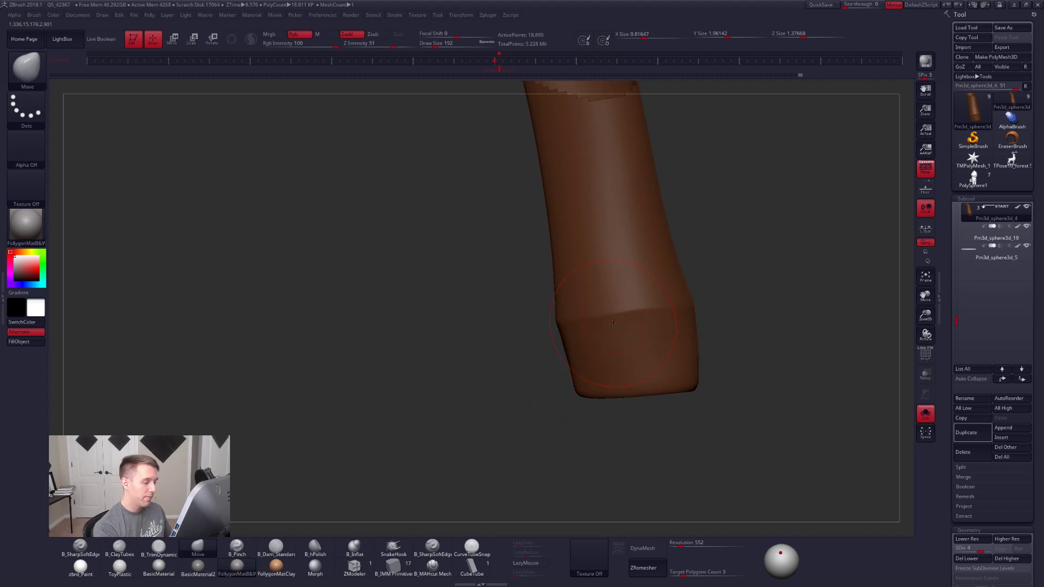
# Step: Flatten the planes of the ankle band with B_TrimDynamic at Draw Size 150 and smooth its surface
pyautogui.moveTo(648, 317)
pyautogui.mouseDown(button='right')
pyautogui.moveTo(649, 356)
pyautogui.moveTo(691, 353)
pyautogui.moveTo(657, 361)
pyautogui.moveTo(670, 356)
pyautogui.mouseUp(button='right')
pyautogui.press('3')
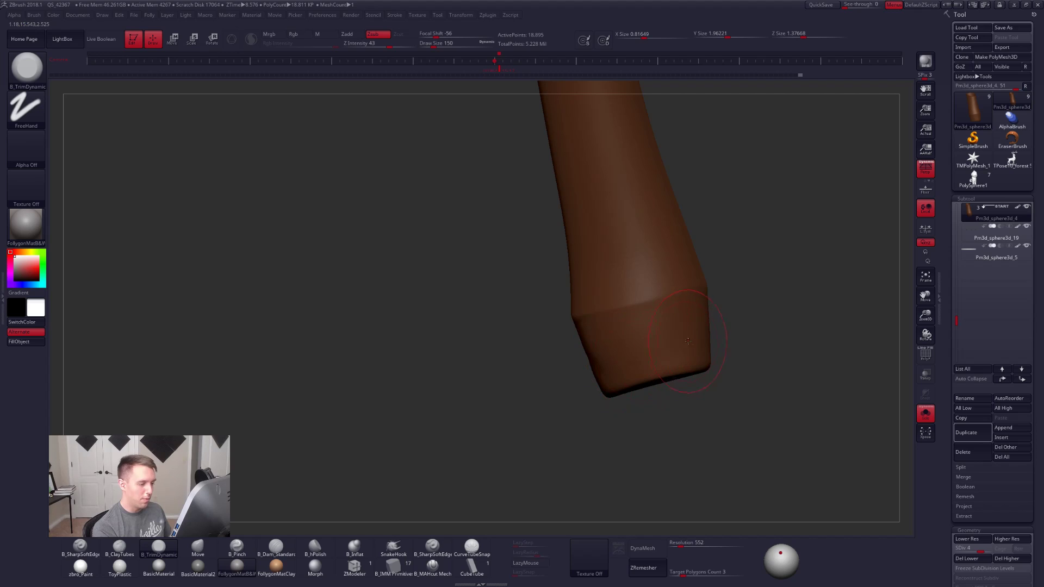
pyautogui.moveTo(647, 349)
pyautogui.keyDown('shift'); pyautogui.mouseDown(button='right')
pyautogui.moveTo(554, 364)
pyautogui.moveTo(627, 359)
pyautogui.moveTo(596, 355)
pyautogui.moveTo(617, 370)
pyautogui.mouseUp(button='right'); pyautogui.keyUp('shift')
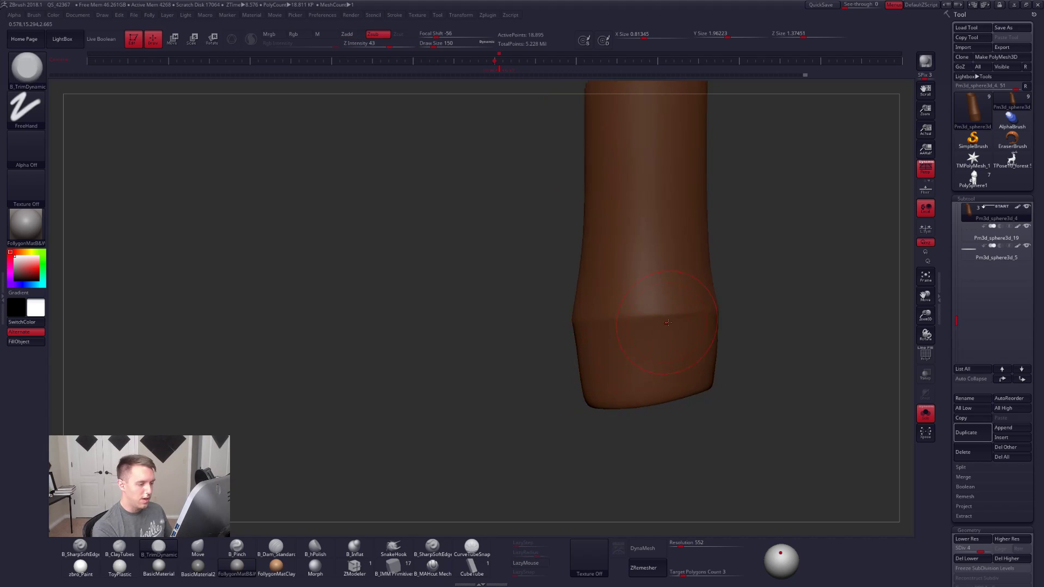
pyautogui.keyDown('alt'); pyautogui.moveTo(716, 329); pyautogui.dragTo(689, 328, button='right'); pyautogui.keyUp('alt')
pyautogui.keyDown('alt'); pyautogui.moveTo(618, 342); pyautogui.dragTo(641, 343, button='right'); pyautogui.keyUp('alt')
pyautogui.keyDown('shift'); pyautogui.moveTo(602, 337); pyautogui.dragTo(626, 341); pyautogui.keyUp('shift')
pyautogui.moveTo(625, 342); pyautogui.dragTo(611, 321, button='right')
pyautogui.keyDown('shift'); pyautogui.moveTo(615, 332); pyautogui.dragTo(642, 343); pyautogui.keyUp('shift')
pyautogui.keyDown('alt'); pyautogui.moveTo(669, 356); pyautogui.dragTo(620, 357, button='right'); pyautogui.keyUp('alt')
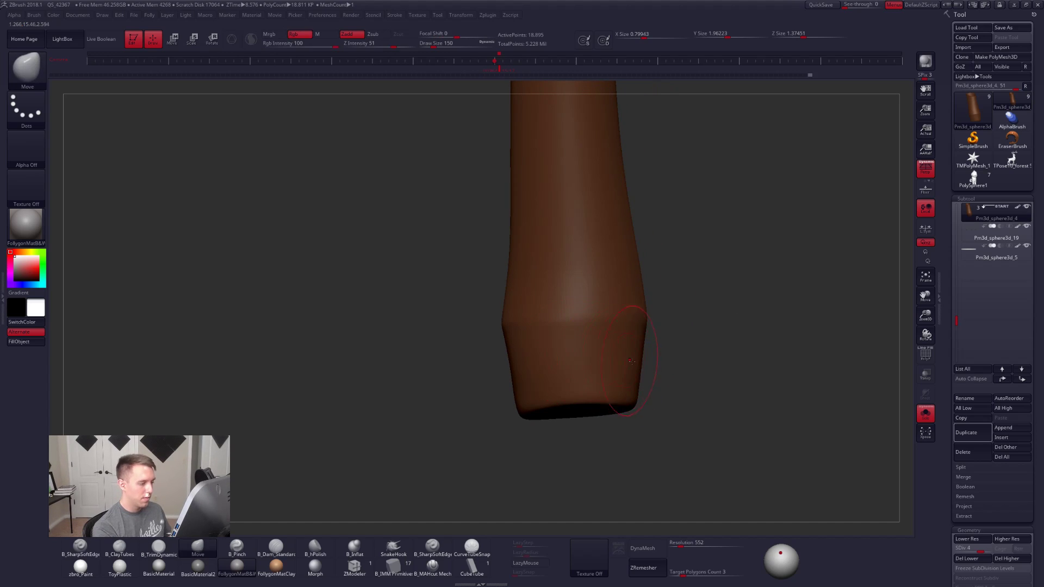
# Step: Raise the body to subdivision level 5 and smooth the ankle's crease and lower band
pyautogui.press('d')
pyautogui.keyDown('shift'); pyautogui.moveTo(564, 308); pyautogui.dragTo(569, 311); pyautogui.keyUp('shift')
pyautogui.moveTo(531, 380); pyautogui.dragTo(570, 400, button='right')
pyautogui.keyDown('shift'); pyautogui.moveTo(609, 381); pyautogui.dragTo(638, 349); pyautogui.keyUp('shift')
pyautogui.keyDown('shift'); pyautogui.moveTo(743, 312); pyautogui.dragTo(749, 325); pyautogui.keyUp('shift')
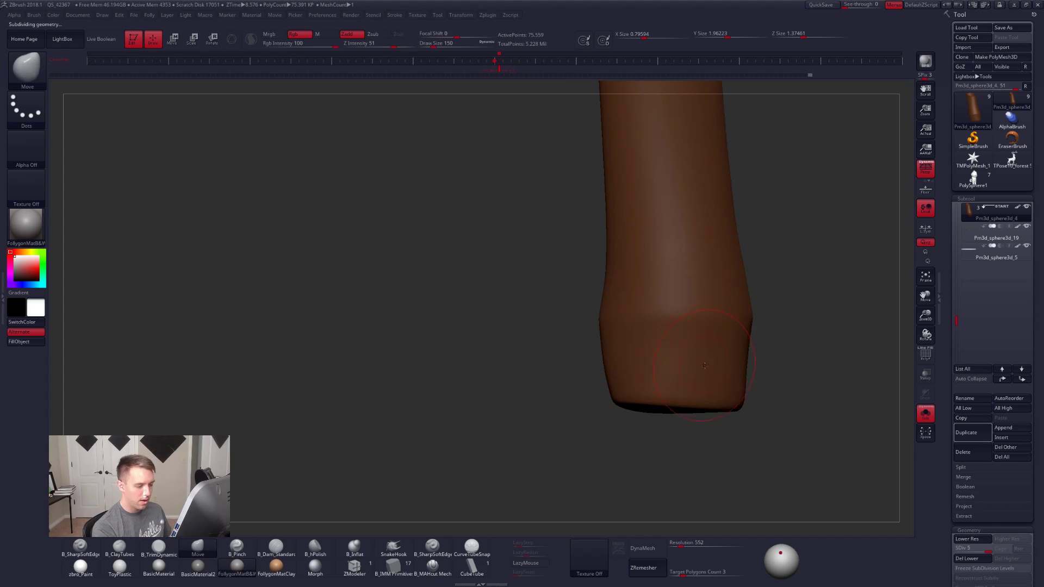
# Step: Finish shaping the ankle band with Move and show the full body, hooves and base again
pyautogui.moveTo(762, 354); pyautogui.dragTo(723, 338, button='right')
pyautogui.moveTo(701, 348)
pyautogui.mouseDown()
pyautogui.moveTo(585, 354)
pyautogui.moveTo(652, 343)
pyautogui.moveTo(648, 375)
pyautogui.mouseUp()
pyautogui.keyDown('ctrl'); pyautogui.keyDown('shift'); pyautogui.click(653, 343); pyautogui.keyUp('shift'); pyautogui.keyUp('ctrl')
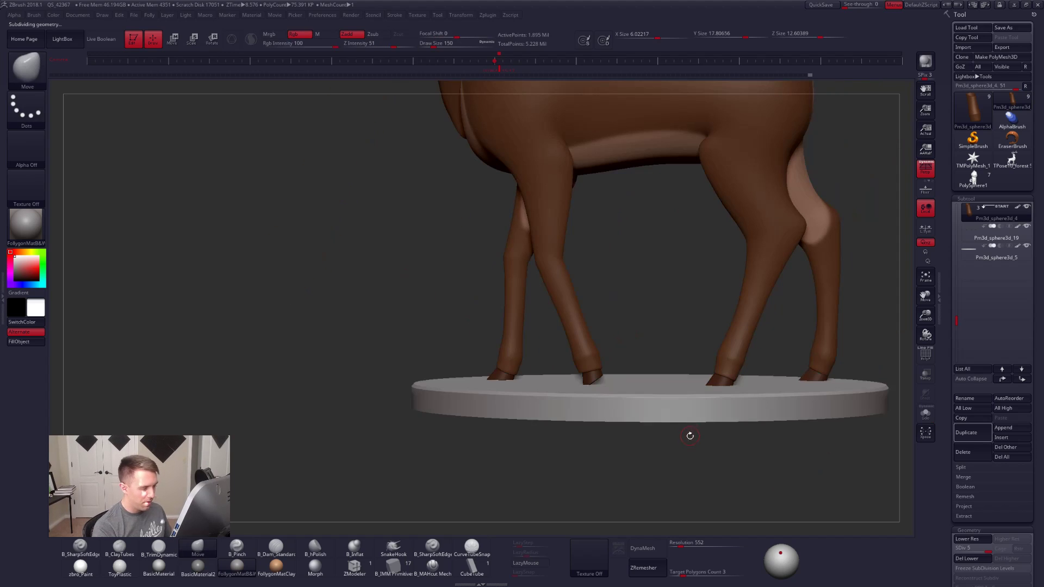
pyautogui.keyDown('alt'); pyautogui.moveTo(725, 440); pyautogui.dragTo(627, 437); pyautogui.keyUp('alt')
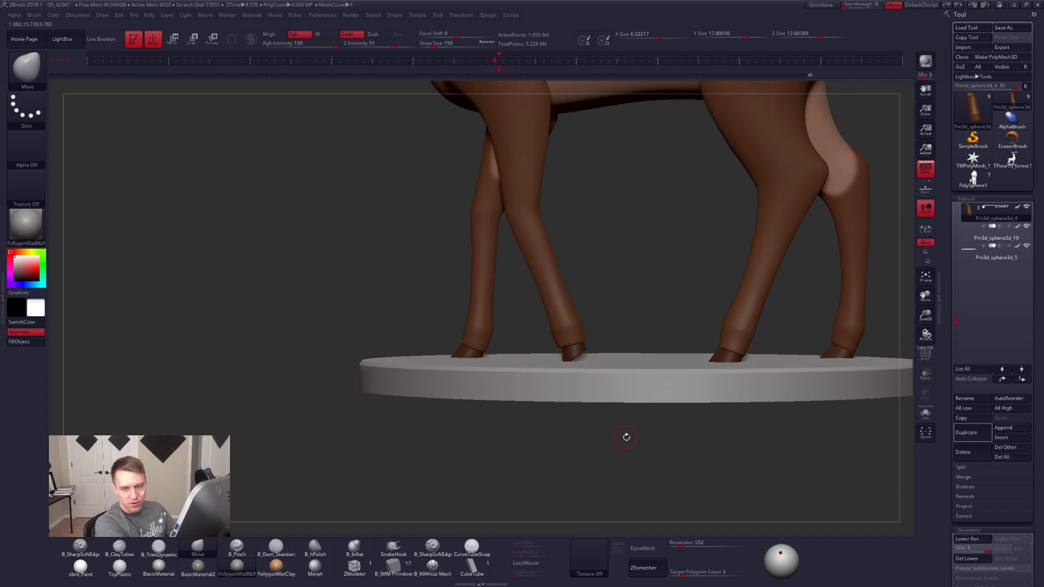
# Step: Merge the whole deer and its base into one posing mesh with Transpose Master's TPoseMesh
pyautogui.moveTo(678, 324); pyautogui.dragTo(733, 359)
pyautogui.keyDown('alt'); pyautogui.moveTo(837, 318); pyautogui.dragTo(711, 312); pyautogui.keyUp('alt')
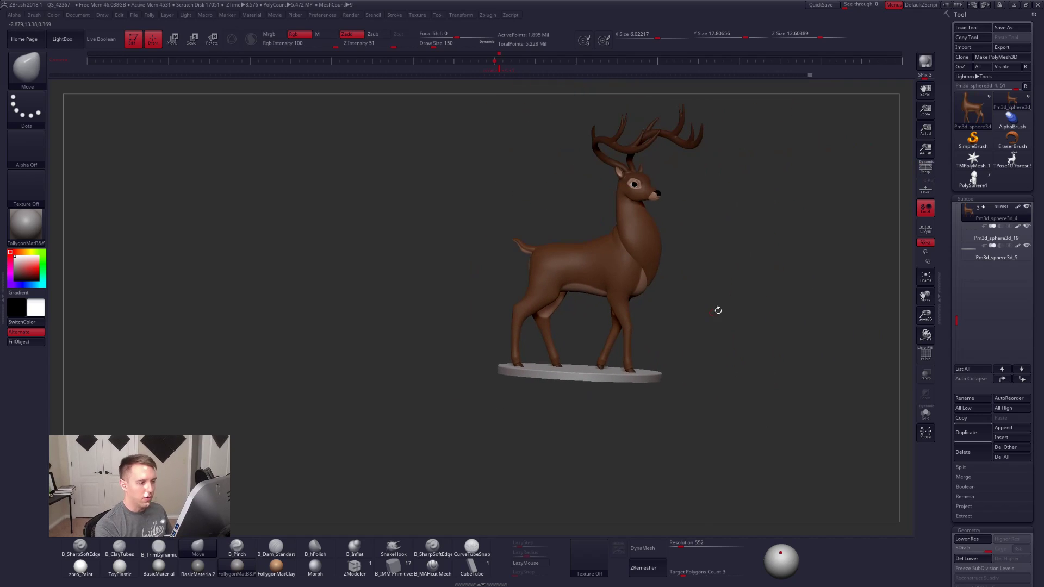
pyautogui.press('space')
pyautogui.click(734, 429)
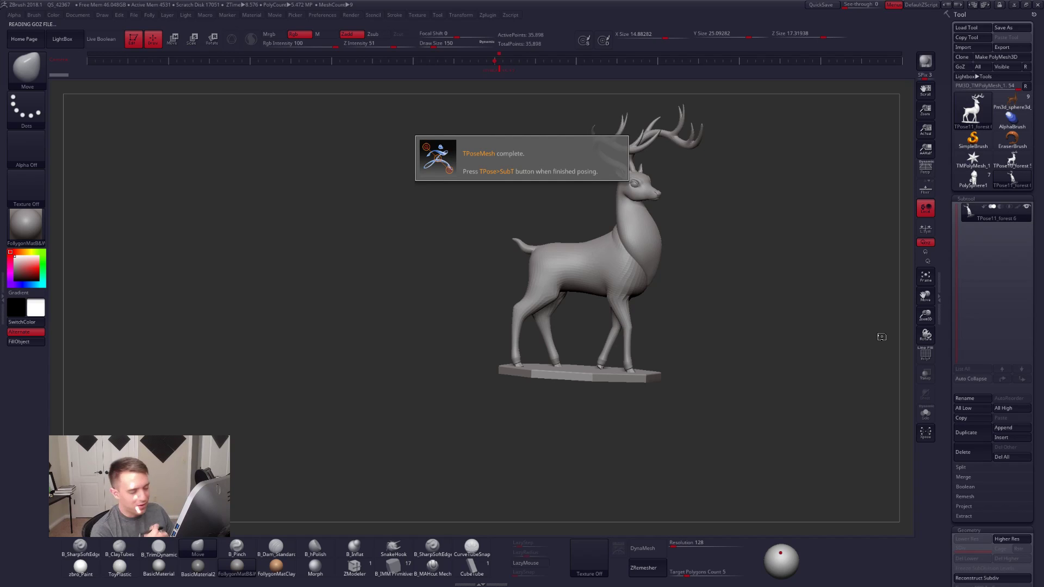
# Step: Hide the base, lasso-mask the bent front leg below the knee, show the base again and invert the mask
pyautogui.moveTo(675, 371); pyautogui.dragTo(646, 434)
pyautogui.keyDown('ctrl'); pyautogui.keyDown('shift'); pyautogui.click(716, 380); pyautogui.keyUp('shift'); pyautogui.keyUp('ctrl')
pyautogui.press('space')
pyautogui.click(714, 401)
pyautogui.keyDown('ctrl'); pyautogui.keyDown('shift'); pyautogui.moveTo(697, 321); pyautogui.dragTo(677, 321); pyautogui.keyUp('shift'); pyautogui.keyUp('ctrl')
pyautogui.hotkey('shift', 'f')
pyautogui.keyDown('ctrl'); pyautogui.moveTo(598, 269); pyautogui.dragTo(617, 280, button='right'); pyautogui.keyUp('ctrl')
pyautogui.moveTo(619, 265)
pyautogui.keyDown('ctrl'); pyautogui.mouseDown()
pyautogui.moveTo(583, 270)
pyautogui.moveTo(622, 430)
pyautogui.moveTo(683, 457)
pyautogui.moveTo(631, 272)
pyautogui.mouseUp(); pyautogui.keyUp('ctrl')
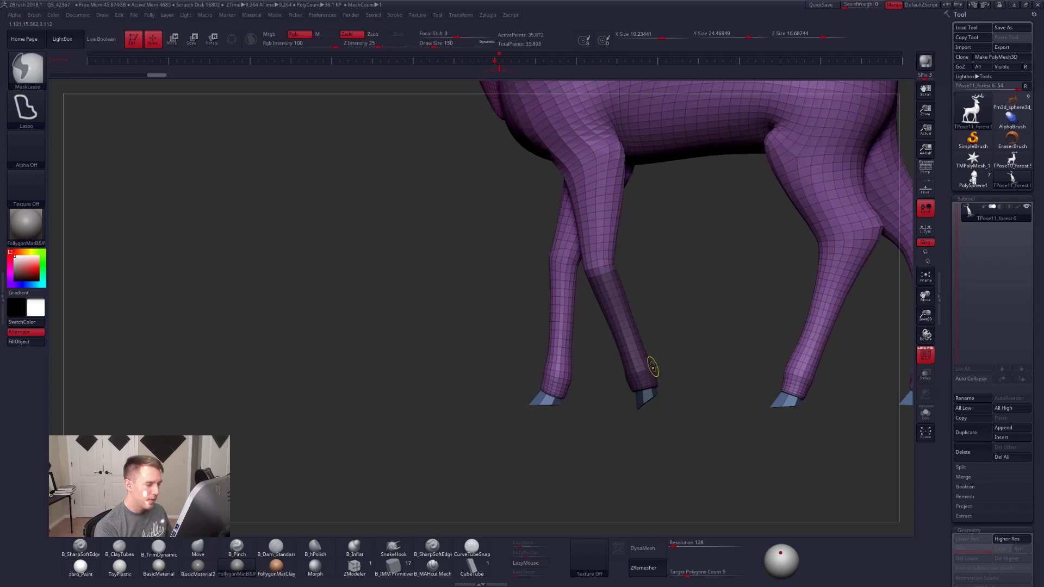
pyautogui.keyDown('ctrl'); pyautogui.keyDown('shift'); pyautogui.click(672, 320); pyautogui.keyUp('shift'); pyautogui.keyUp('ctrl')
pyautogui.keyDown('ctrl'); pyautogui.click(665, 326); pyautogui.keyUp('ctrl')
# Step: Rotate the unmasked lower front leg about the knee with Transpose Rotate and hide the polyframe
pyautogui.press('r')
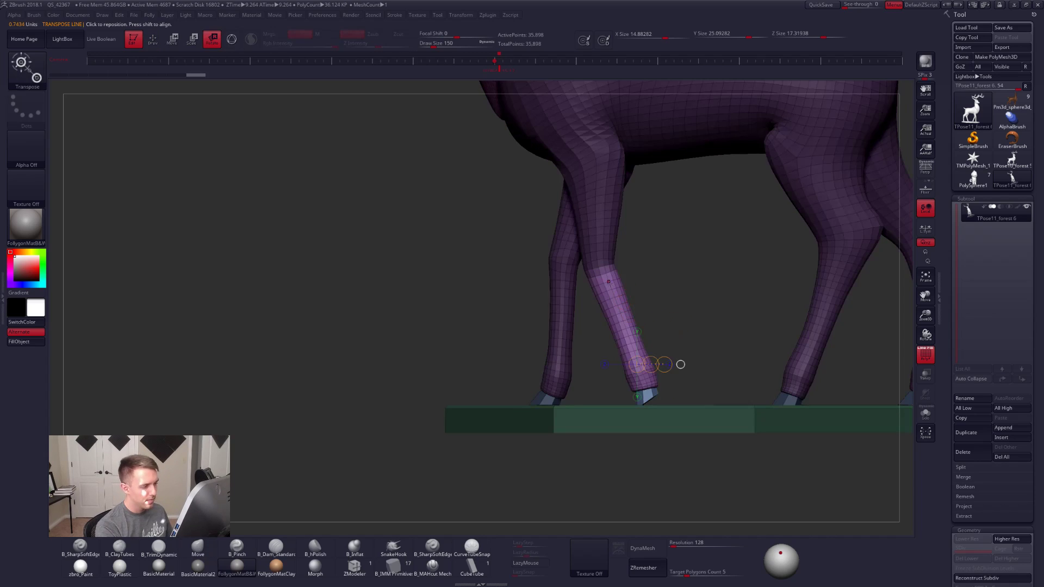
pyautogui.moveTo(598, 268)
pyautogui.mouseDown()
pyautogui.moveTo(673, 462)
pyautogui.moveTo(702, 460)
pyautogui.moveTo(689, 427)
pyautogui.moveTo(755, 395)
pyautogui.mouseUp()
pyautogui.hotkey('shift', 'f')
pyautogui.press('q')
pyautogui.press('d')
pyautogui.hotkey('shift', 'd')
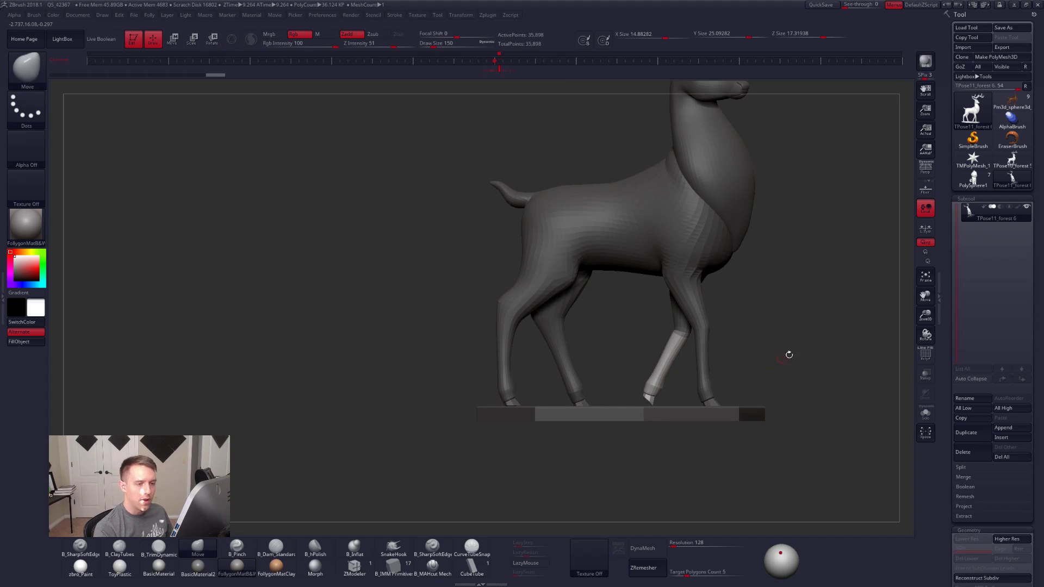
pyautogui.keyDown('alt'); pyautogui.moveTo(785, 357); pyautogui.dragTo(775, 335); pyautogui.keyUp('alt')
pyautogui.press('p')
pyautogui.moveTo(756, 284); pyautogui.dragTo(746, 392)
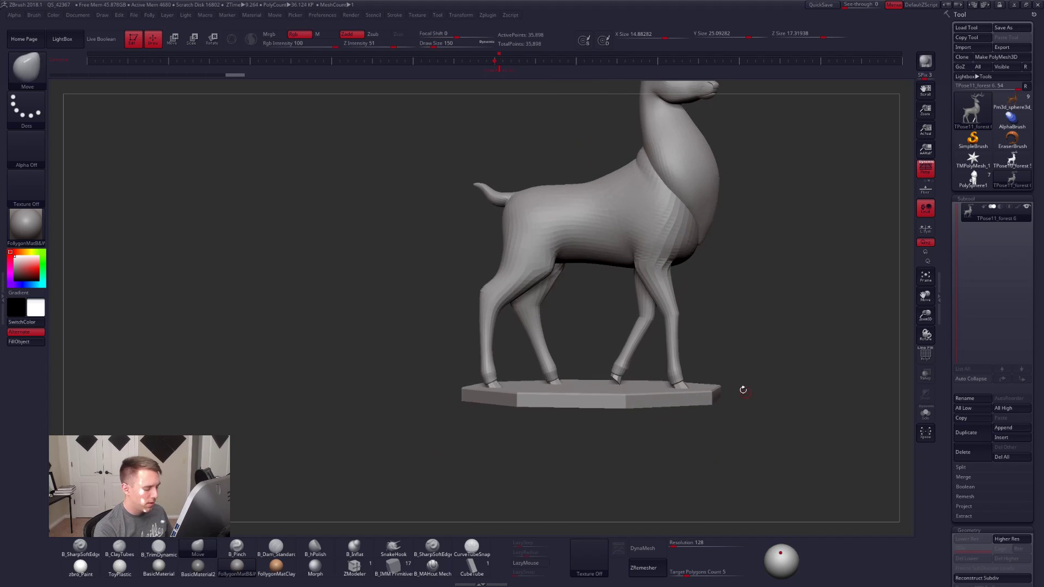
# Step: Rotate the isolated lower front leg slightly further back about the knee without perspective, and clear the mask
pyautogui.click(926, 169)
pyautogui.keyDown('alt'); pyautogui.moveTo(761, 462); pyautogui.dragTo(638, 359); pyautogui.keyUp('alt')
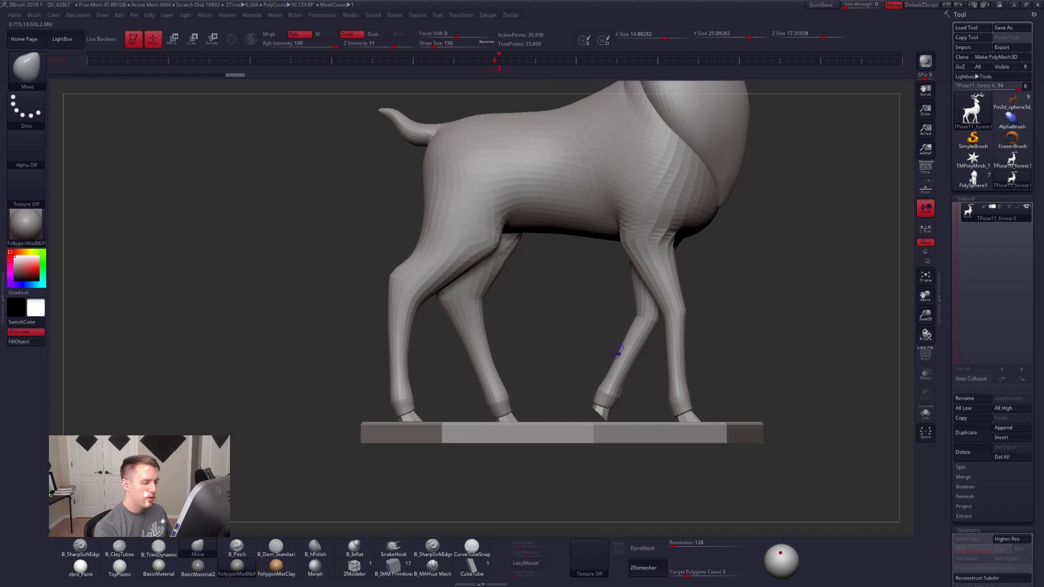
pyautogui.keyDown('ctrl'); pyautogui.click(638, 357); pyautogui.keyUp('ctrl')
pyautogui.press('r')
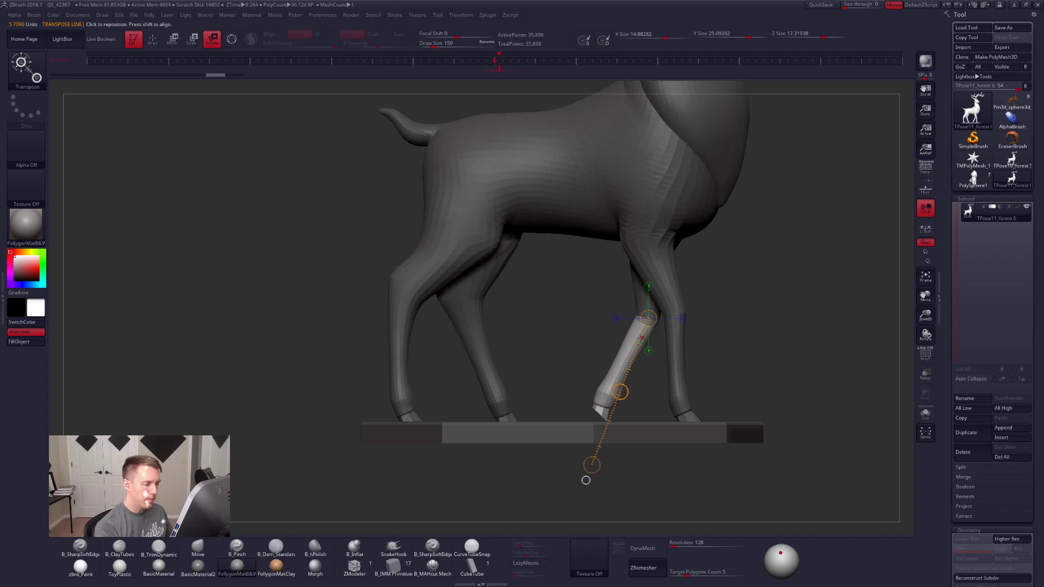
pyautogui.moveTo(592, 465); pyautogui.dragTo(589, 465)
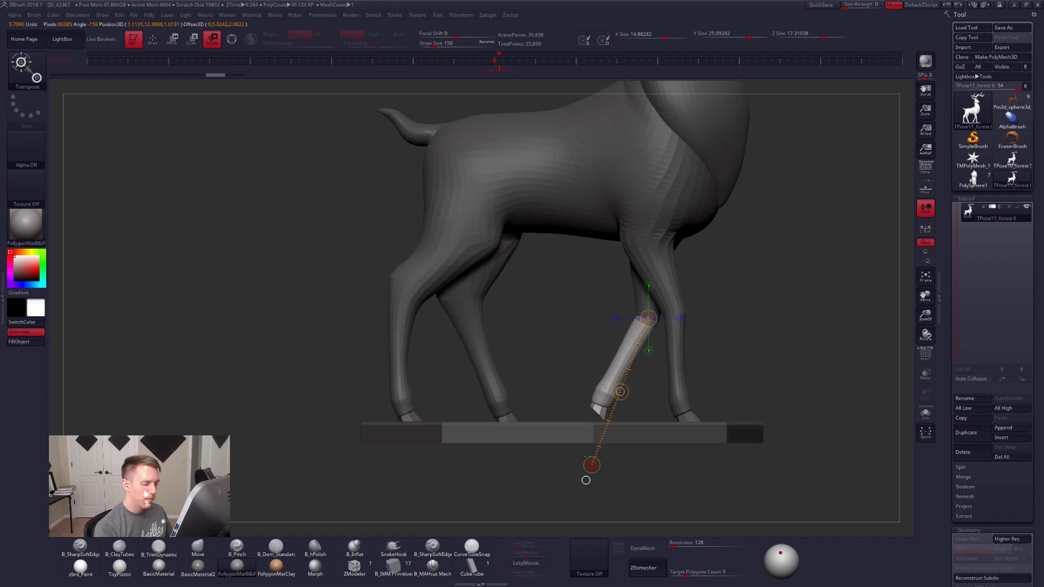
pyautogui.press('q')
pyautogui.keyDown('ctrl'); pyautogui.click(799, 378); pyautogui.keyUp('ctrl')
pyautogui.keyDown('alt'); pyautogui.moveTo(799, 379); pyautogui.dragTo(756, 370); pyautogui.keyUp('alt')
pyautogui.click(926, 169)
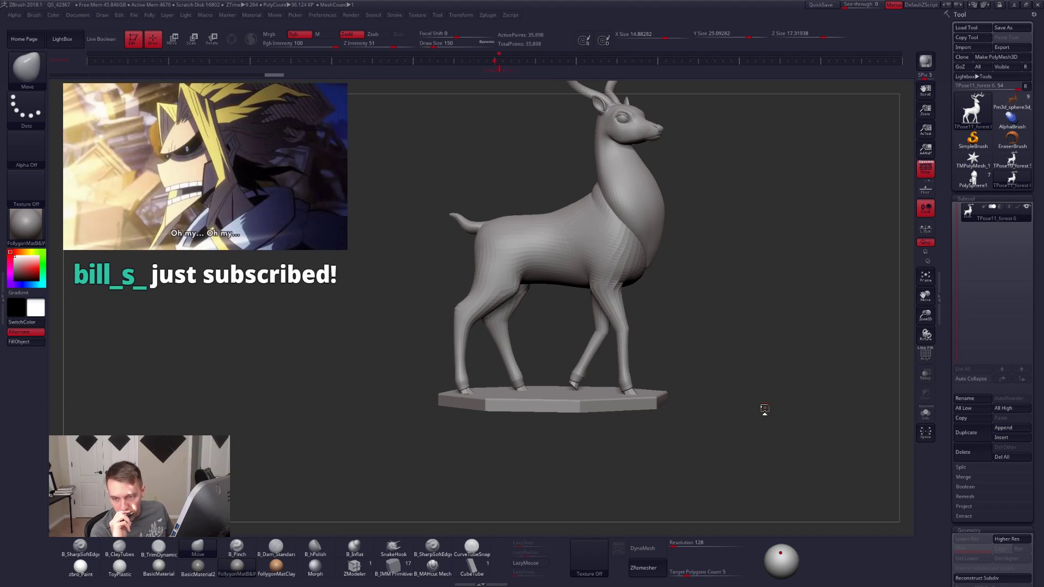
# Step: Examine the deer's overall stance and the angle of the raised front leg, with and without polyframe
pyautogui.moveTo(765, 409); pyautogui.dragTo(760, 405)
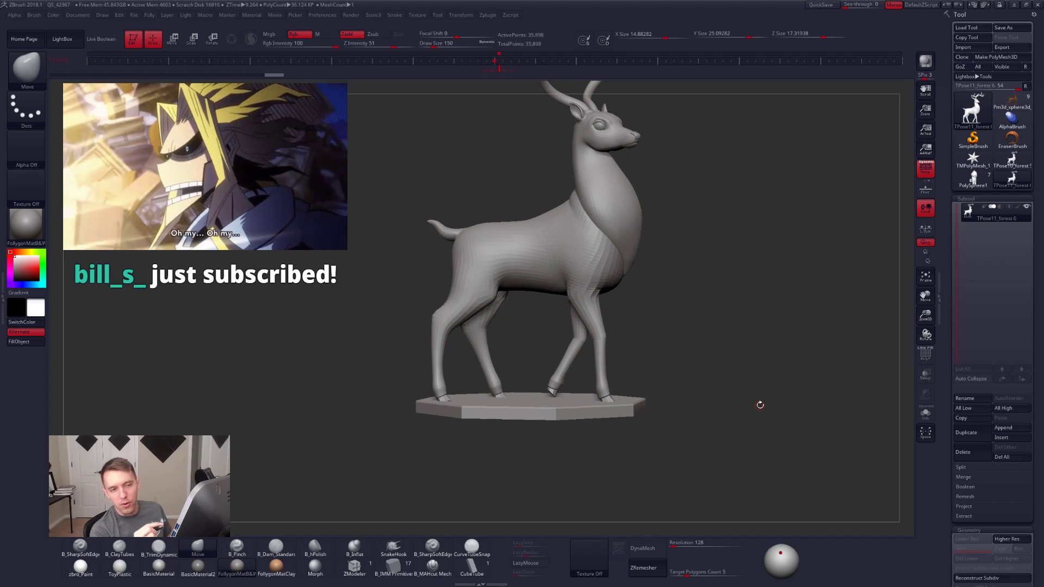
pyautogui.moveTo(760, 405)
pyautogui.mouseDown()
pyautogui.moveTo(758, 397)
pyautogui.moveTo(774, 398)
pyautogui.mouseUp()
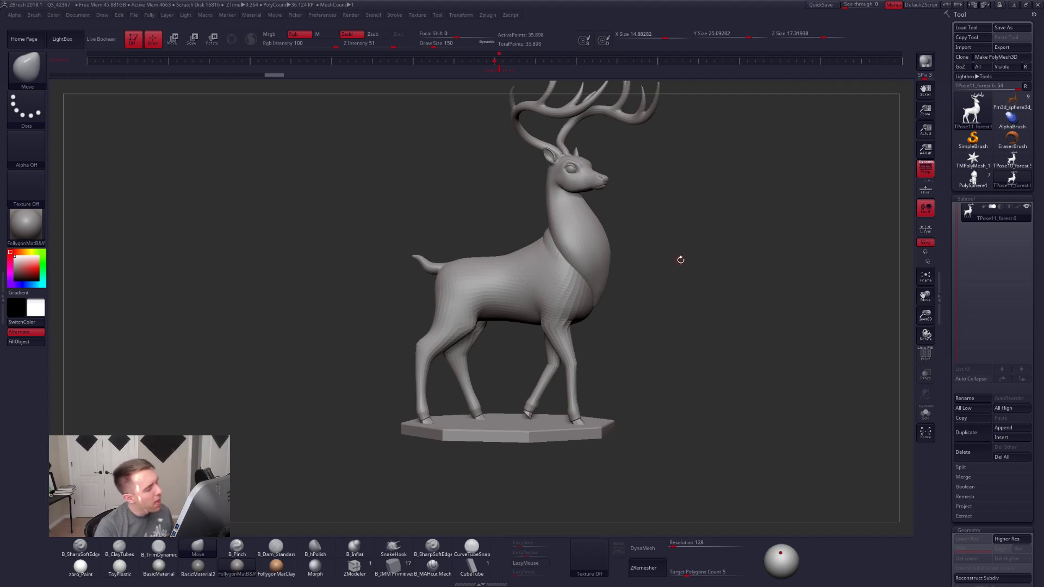
pyautogui.moveTo(684, 232); pyautogui.dragTo(677, 276)
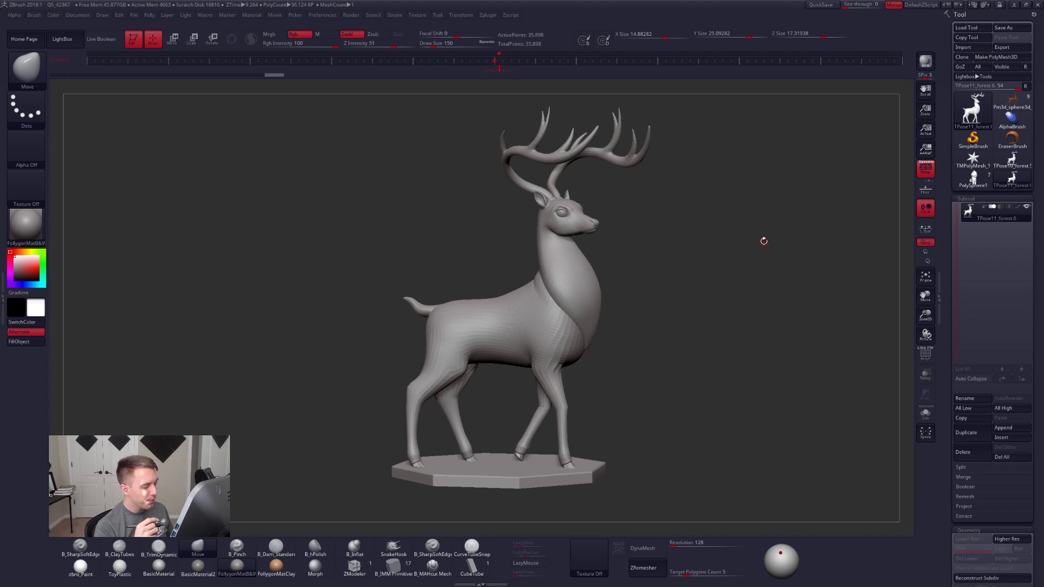
pyautogui.keyDown('alt'); pyautogui.moveTo(713, 416); pyautogui.dragTo(723, 395, button='right'); pyautogui.keyUp('alt')
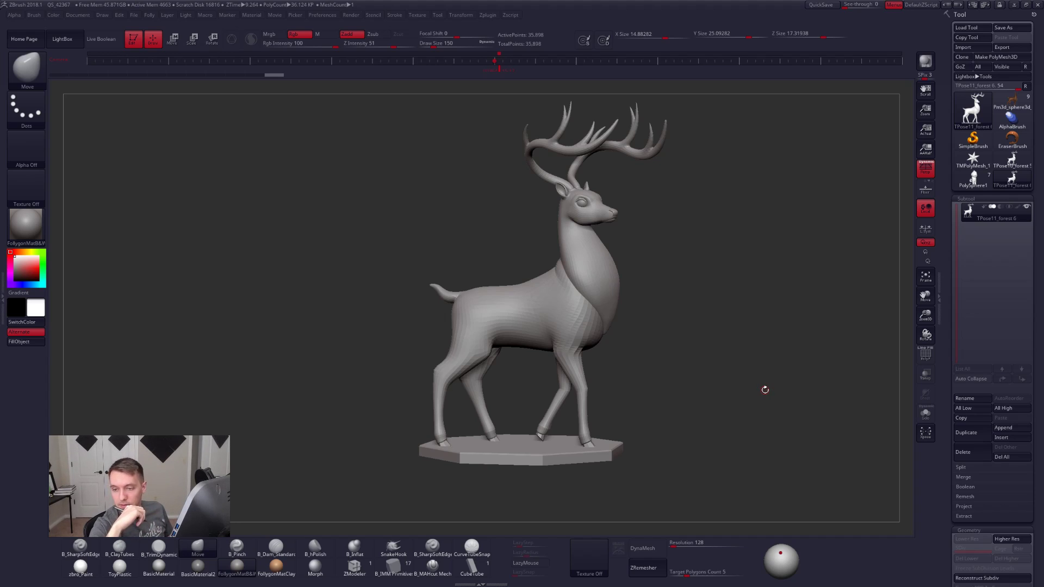
pyautogui.hotkey('shift', 'f')
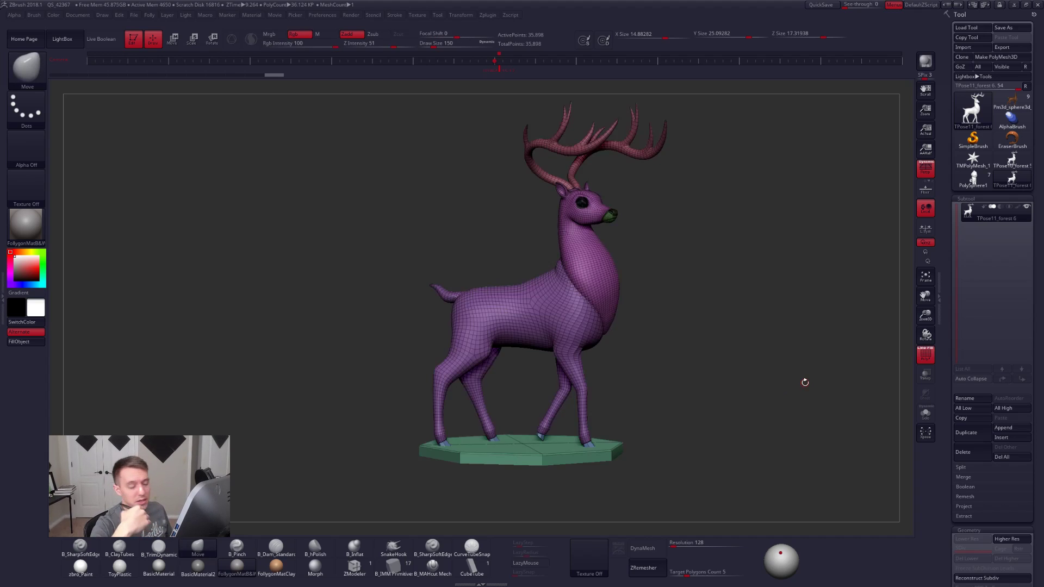
pyautogui.hotkey('shift', 'f')
pyautogui.moveTo(673, 337)
pyautogui.mouseDown()
pyautogui.moveTo(680, 402)
pyautogui.moveTo(710, 399)
pyautogui.mouseUp()
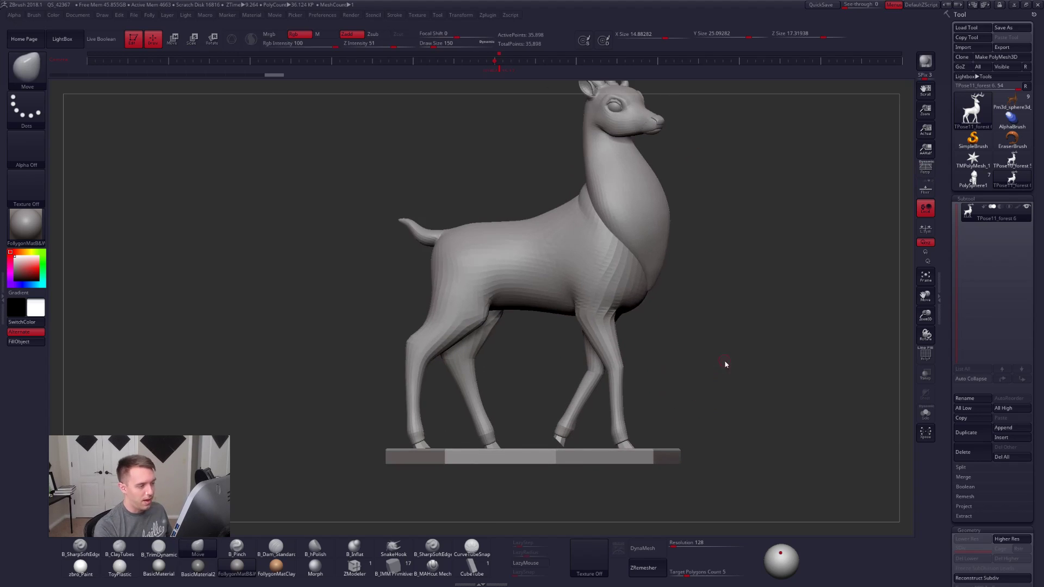
pyautogui.press('space')
pyautogui.moveTo(741, 365)
pyautogui.mouseDown()
pyautogui.moveTo(770, 393)
pyautogui.moveTo(853, 343)
pyautogui.mouseUp()
pyautogui.hotkey('ctrl', 'space')
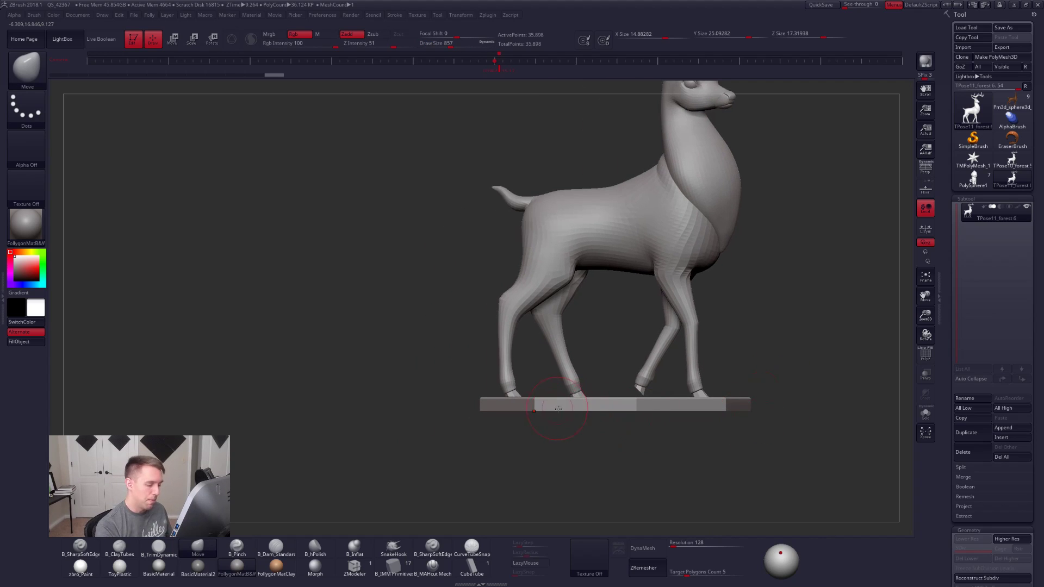
pyautogui.keyDown('alt'); pyautogui.moveTo(739, 423); pyautogui.dragTo(707, 413); pyautogui.keyUp('alt')
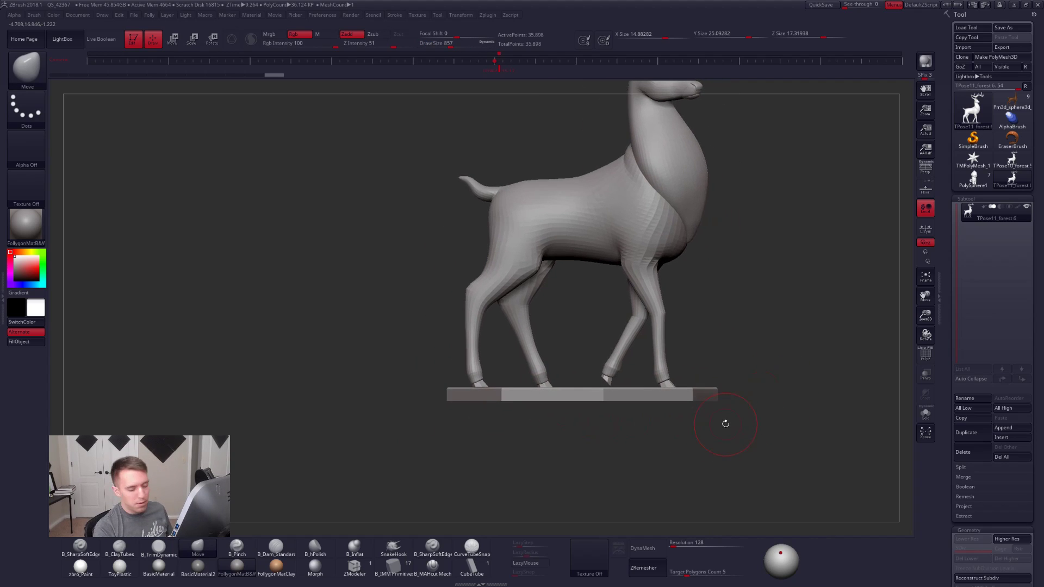
pyautogui.moveTo(631, 418)
pyautogui.keyDown('alt'); pyautogui.mouseDown()
pyautogui.moveTo(688, 426)
pyautogui.moveTo(678, 423)
pyautogui.moveTo(707, 446)
pyautogui.mouseUp(); pyautogui.keyUp('alt')
pyautogui.press('w')
pyautogui.keyDown('ctrl'); pyautogui.click(679, 383); pyautogui.keyUp('ctrl')
pyautogui.moveTo(621, 395)
pyautogui.keyDown('shift'); pyautogui.mouseDown()
pyautogui.moveTo(621, 456)
pyautogui.moveTo(626, 425)
pyautogui.mouseUp(); pyautogui.keyUp('shift')
pyautogui.hotkey('ctrl', 'z')
# Step: Turn perspective back on and switch to the B_ClayTubes brush with Draw Size 203
pyautogui.keyDown('alt'); pyautogui.moveTo(726, 404); pyautogui.dragTo(754, 348); pyautogui.keyUp('alt')
pyautogui.press('q')
pyautogui.click(930, 174)
pyautogui.keyDown('alt'); pyautogui.moveTo(624, 314); pyautogui.dragTo(656, 348); pyautogui.keyUp('alt')
pyautogui.moveTo(656, 348)
pyautogui.keyDown('alt'); pyautogui.mouseDown()
pyautogui.moveTo(646, 313)
pyautogui.moveTo(660, 326)
pyautogui.moveTo(574, 348)
pyautogui.moveTo(568, 428)
pyautogui.moveTo(557, 428)
pyautogui.moveTo(664, 397)
pyautogui.moveTo(605, 329)
pyautogui.moveTo(678, 386)
pyautogui.moveTo(687, 410)
pyautogui.moveTo(711, 396)
pyautogui.moveTo(651, 392)
pyautogui.mouseUp(); pyautogui.keyUp('alt')
pyautogui.press('s')
pyautogui.press('space')
pyautogui.press('2')
# Step: Transfer the new pose from the posing mesh to the deer's original subtools with TPose>SubT
pyautogui.hotkey('ctrl', 'f')
pyautogui.click(747, 457)
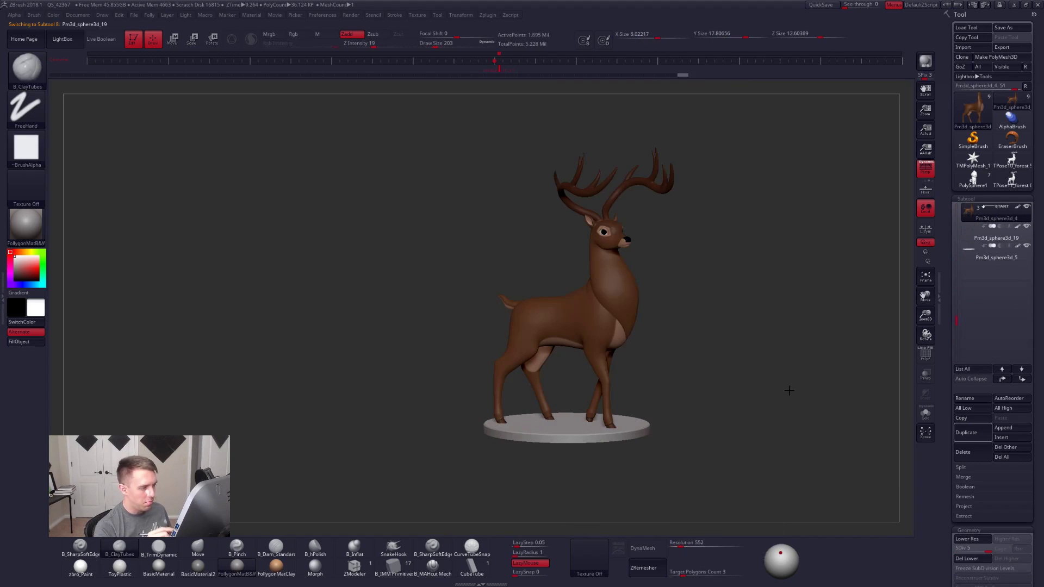
pyautogui.press('Down')
pyautogui.press('Down')
pyautogui.press('Down')
pyautogui.press('Down')
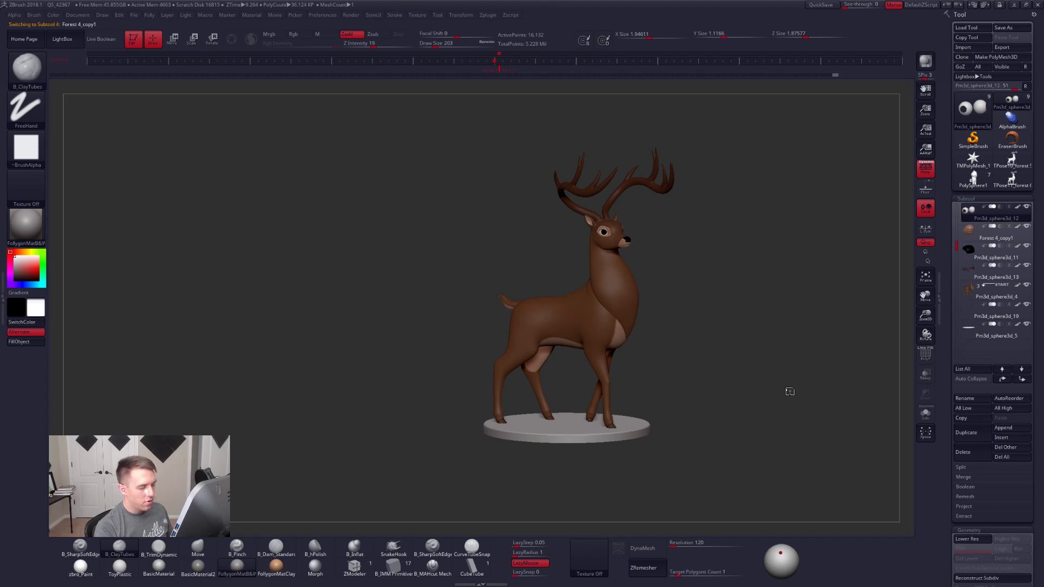
pyautogui.press('Down')
pyautogui.press('Down')
pyautogui.press('Down')
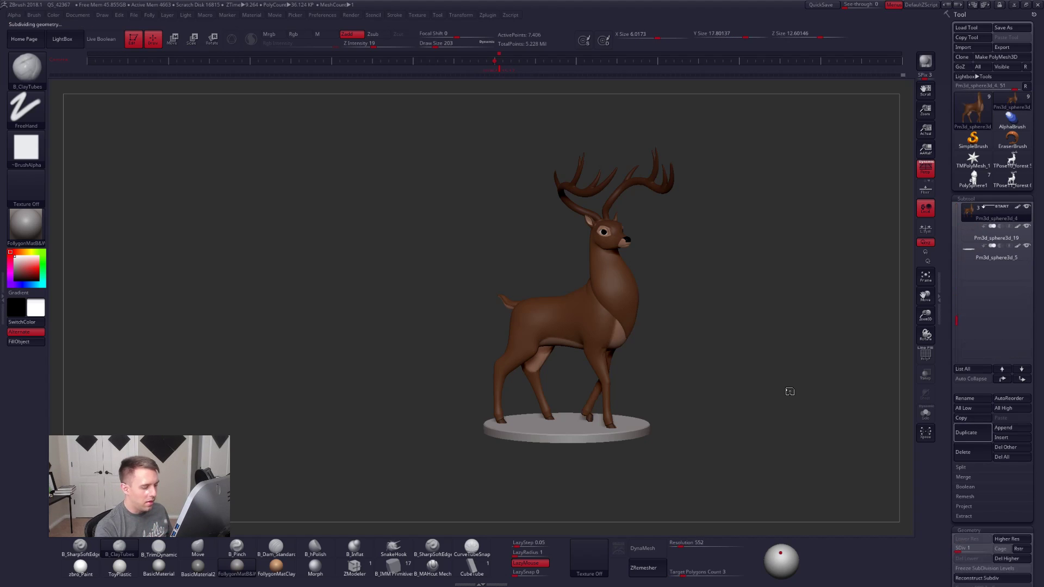
pyautogui.press('Up')
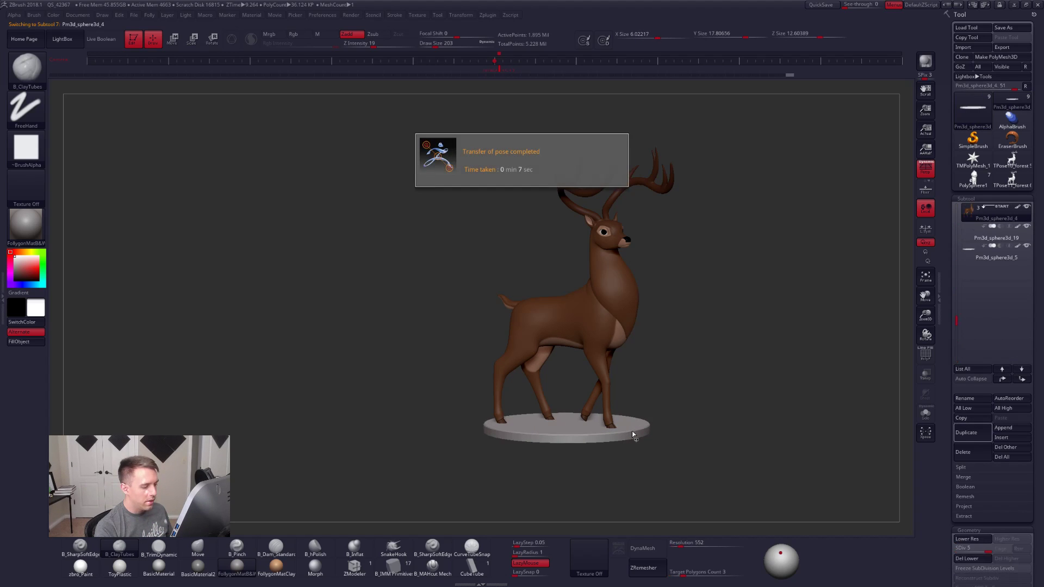
# Step: Inspect the raised front leg and overall silhouette of the reposed, colored deer from several angles
pyautogui.moveTo(723, 419); pyautogui.dragTo(734, 423)
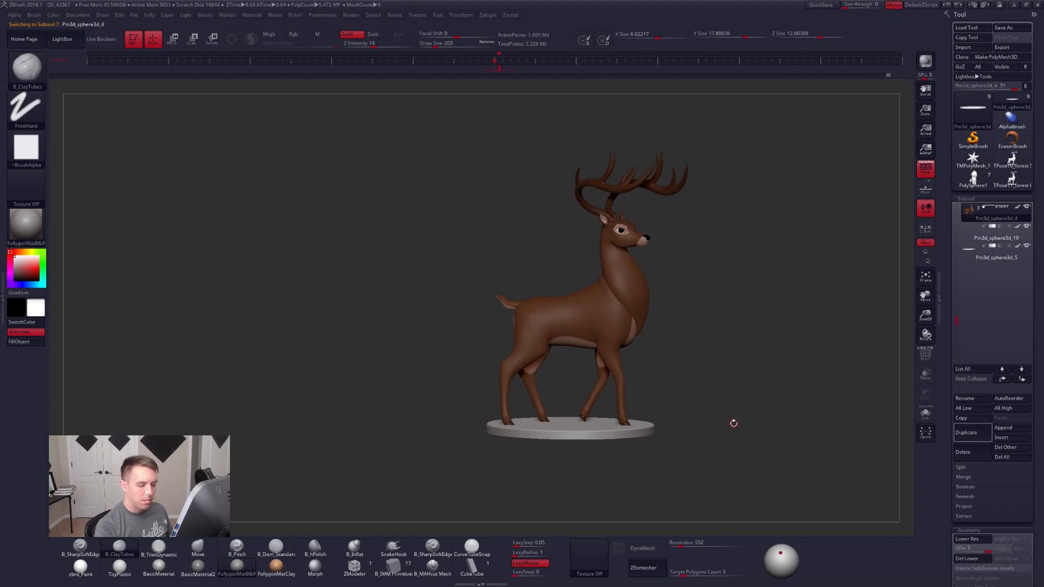
pyautogui.keyDown('alt'); pyautogui.moveTo(696, 471); pyautogui.dragTo(649, 423); pyautogui.keyUp('alt')
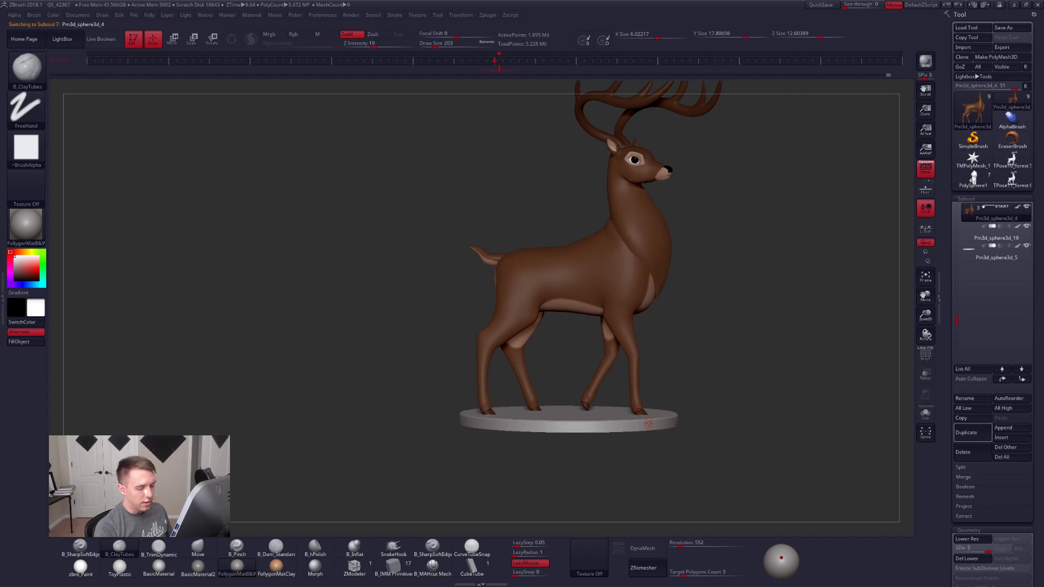
pyautogui.keyDown('alt'); pyautogui.moveTo(746, 493); pyautogui.dragTo(759, 425); pyautogui.keyUp('alt')
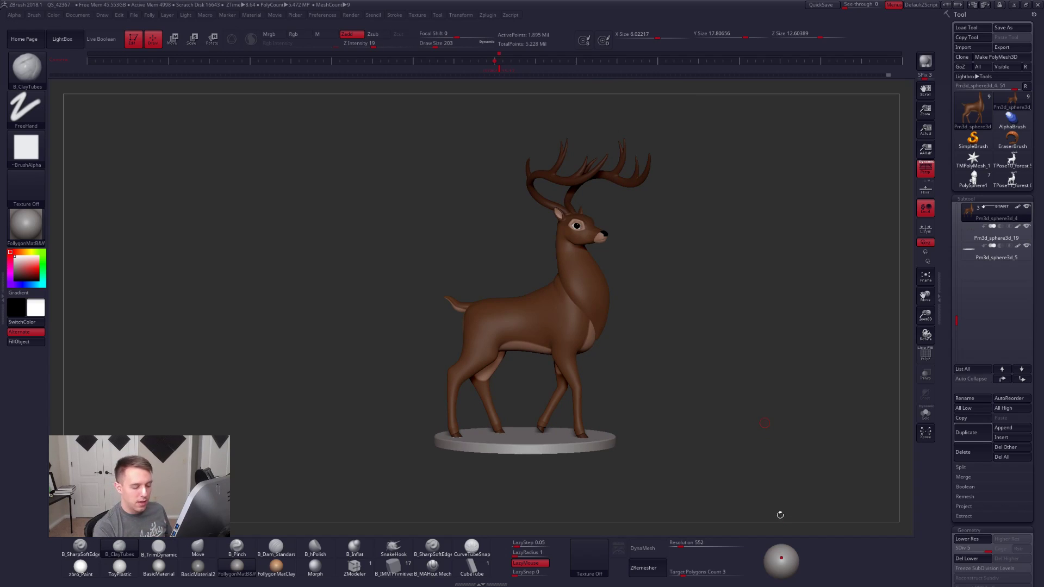
pyautogui.moveTo(765, 422)
pyautogui.mouseDown()
pyautogui.moveTo(784, 431)
pyautogui.moveTo(755, 410)
pyautogui.mouseUp()
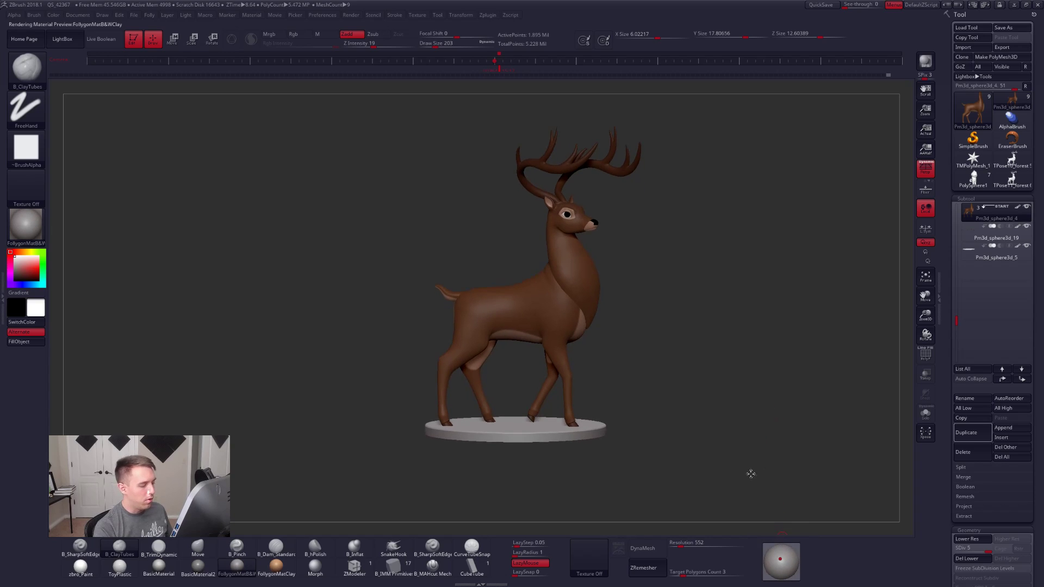
pyautogui.moveTo(752, 479); pyautogui.dragTo(763, 421)
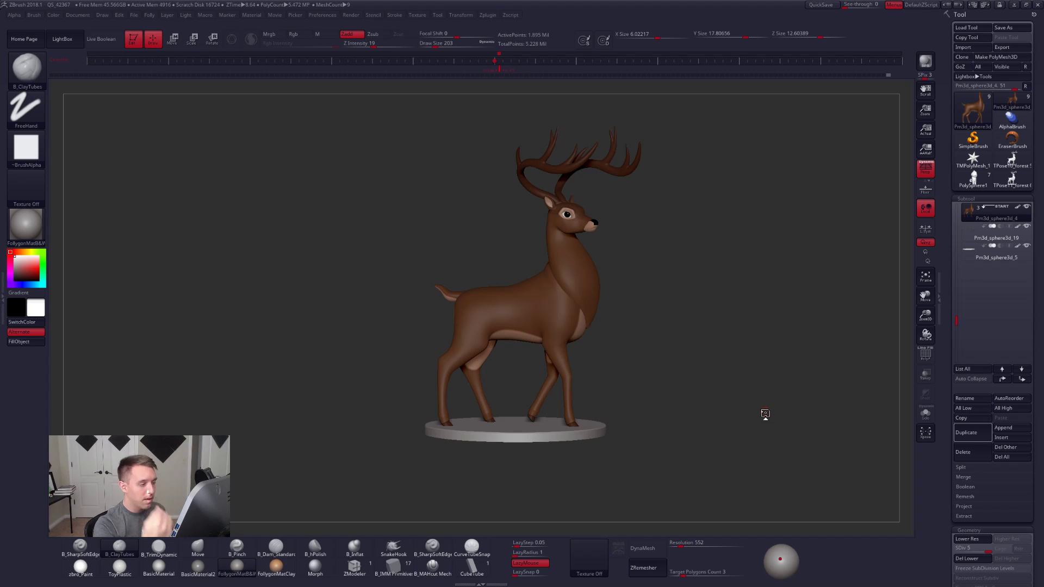
# Step: Save the reposed deer tool to disk
pyautogui.keyDown('ctrl'); pyautogui.keyDown('shift'); pyautogui.rightClick(737, 421); pyautogui.keyUp('shift'); pyautogui.keyUp('ctrl')
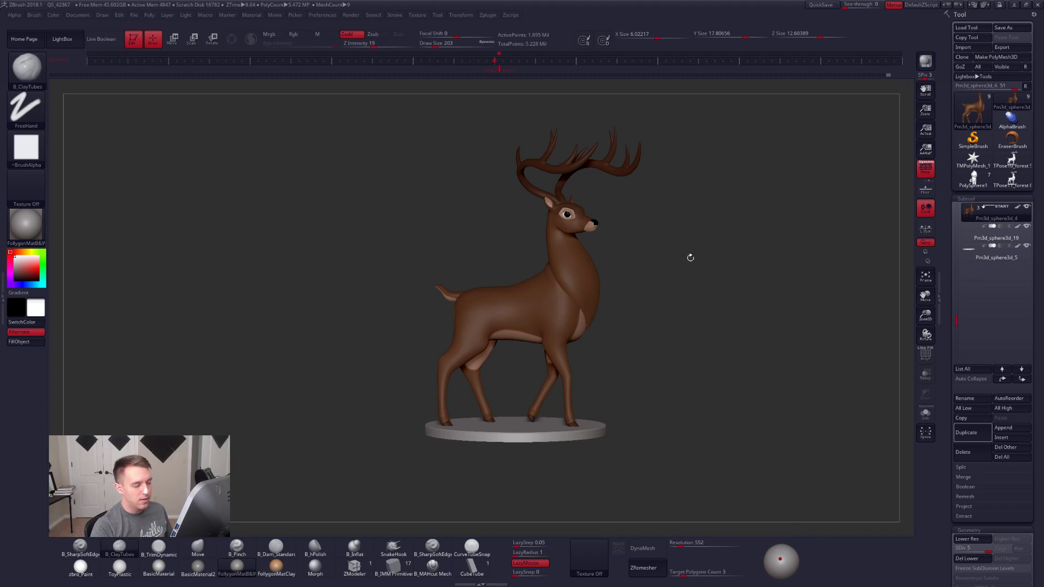
pyautogui.keyDown('alt'); pyautogui.moveTo(682, 269); pyautogui.dragTo(684, 282); pyautogui.keyUp('alt')
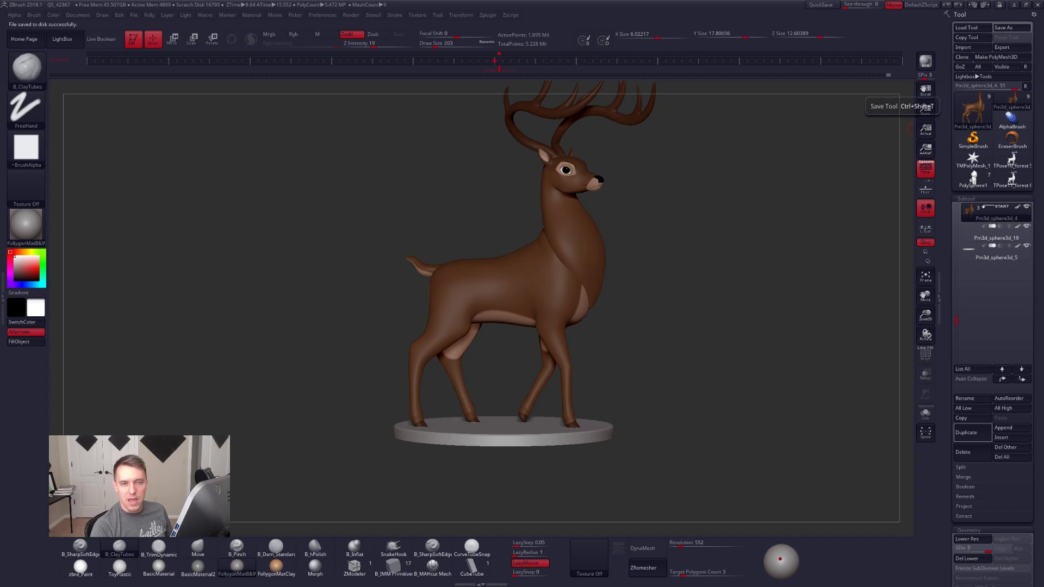
pyautogui.moveTo(760, 213); pyautogui.dragTo(755, 238)
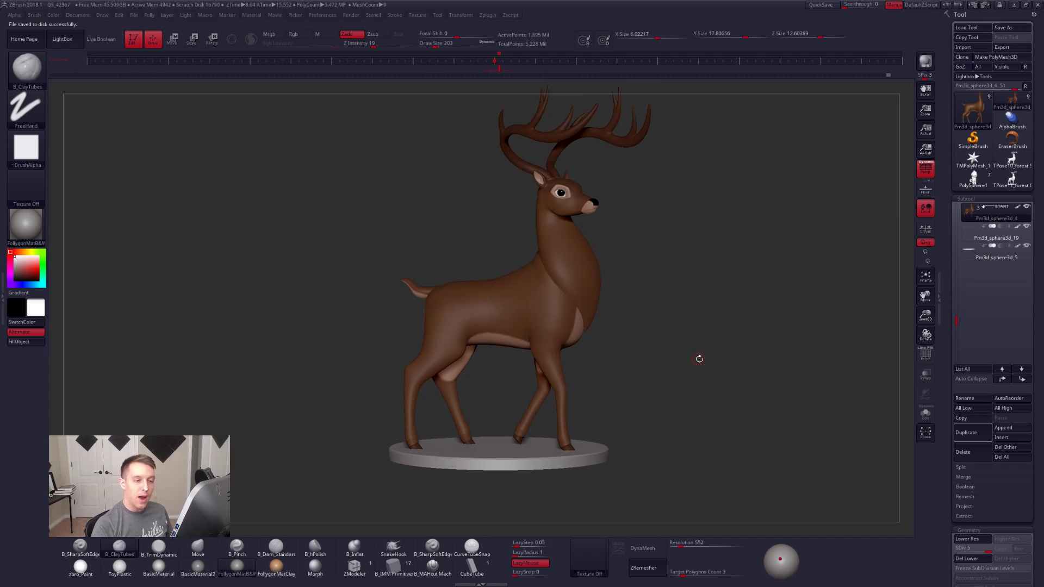